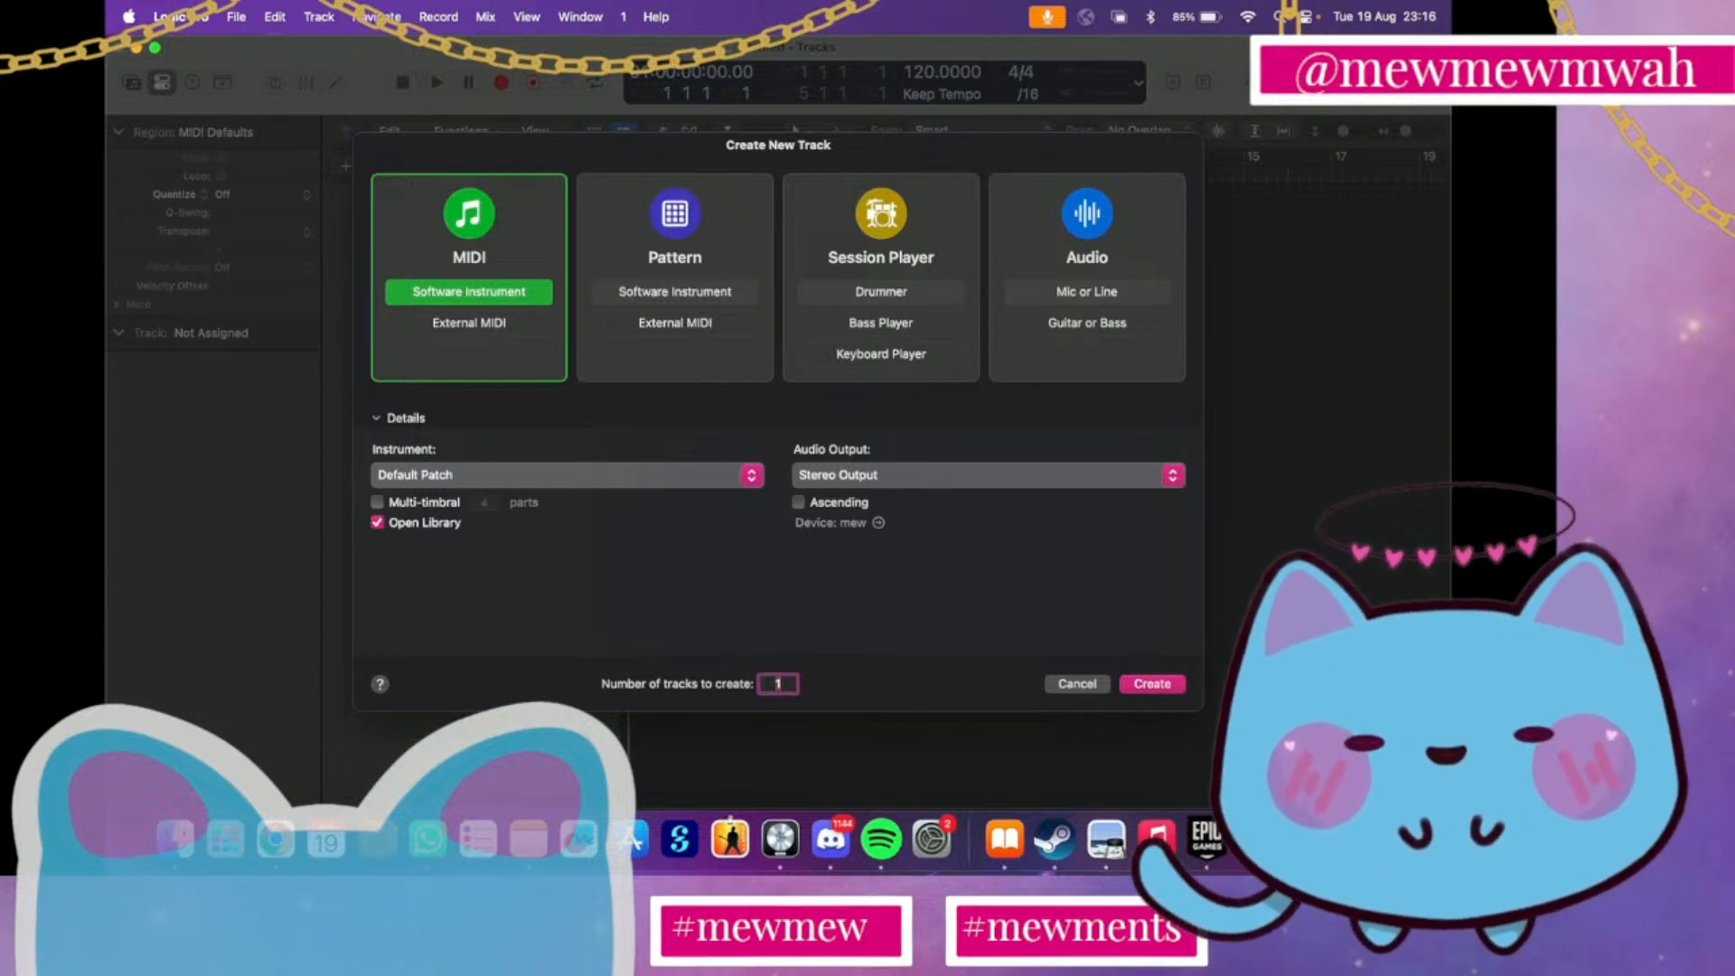
Switch to Preview and compare the chord-name and Roman-numeral pages of the tonal map PDF
key("ctrl+Up")
left_click(997, 528)
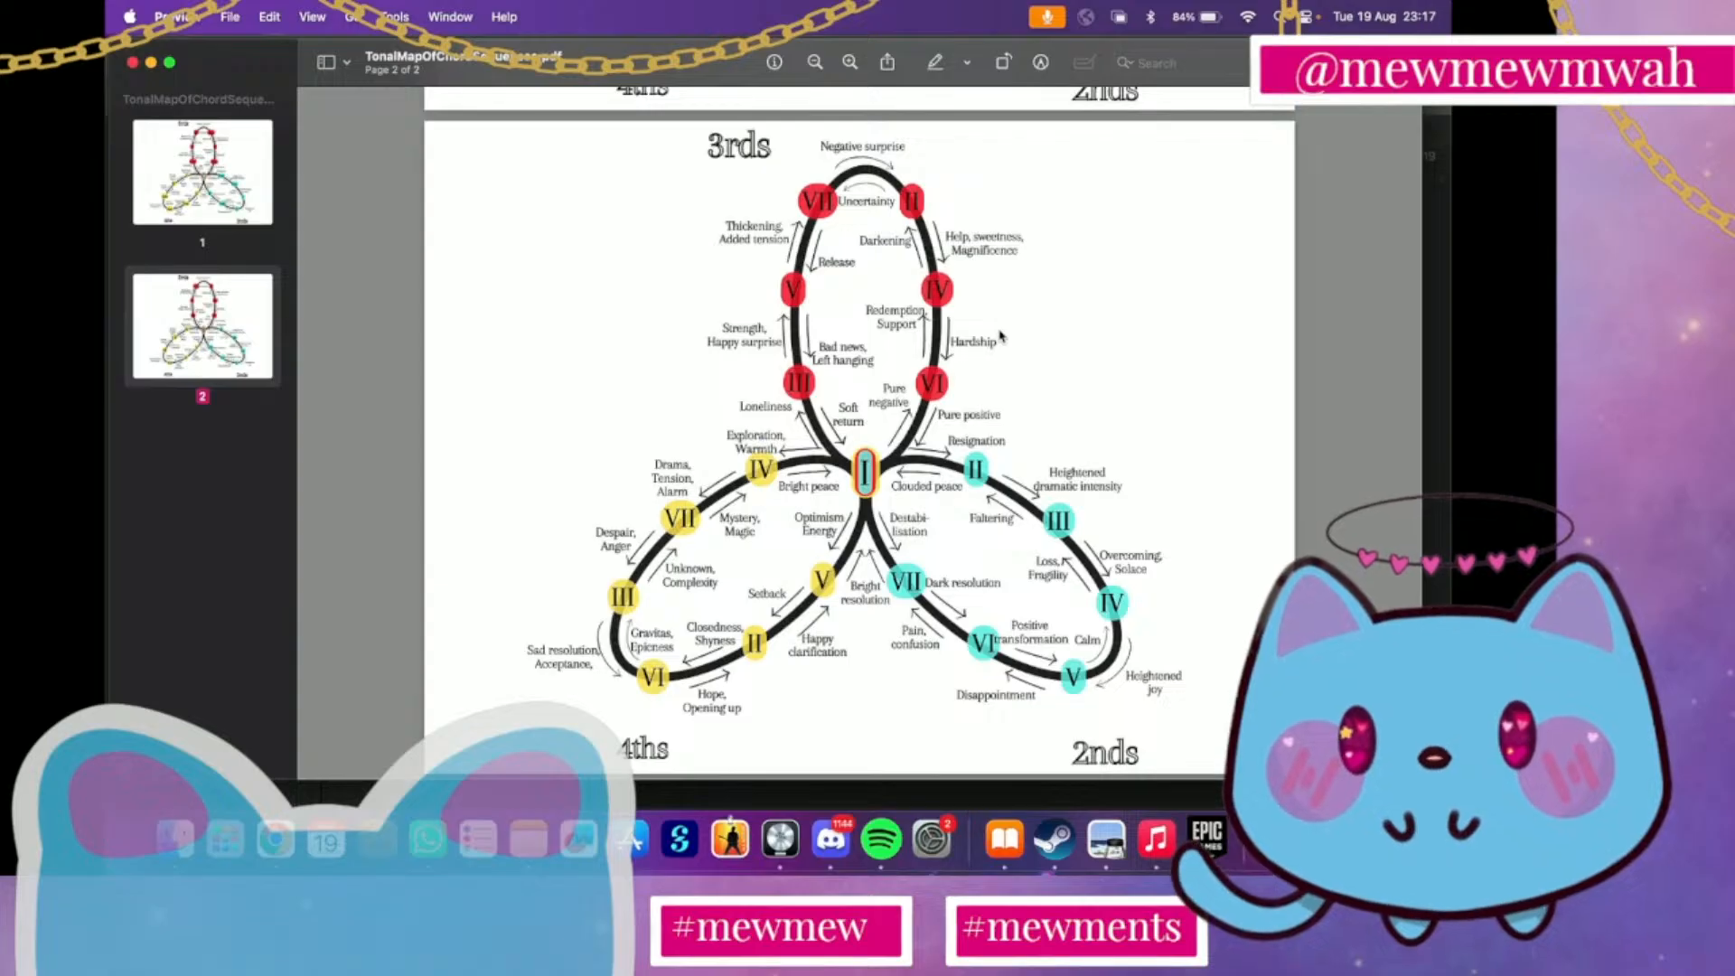
scroll(1001, 336, "up", 10)
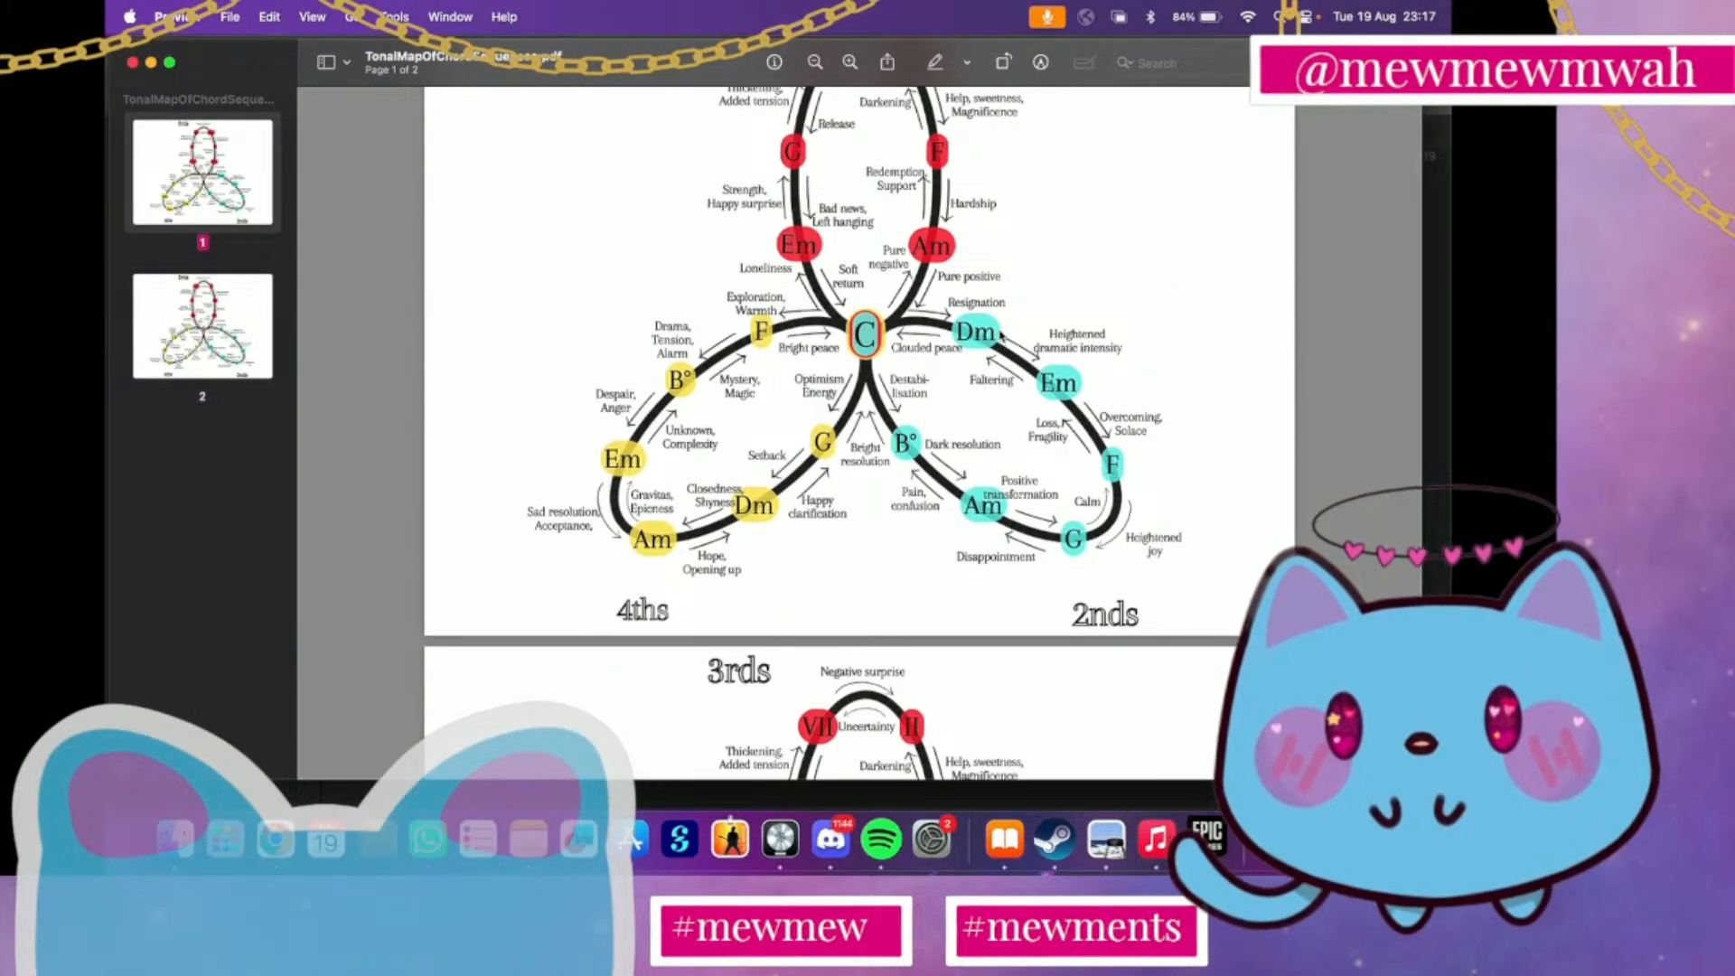
scroll(1000, 336, "down", 5)
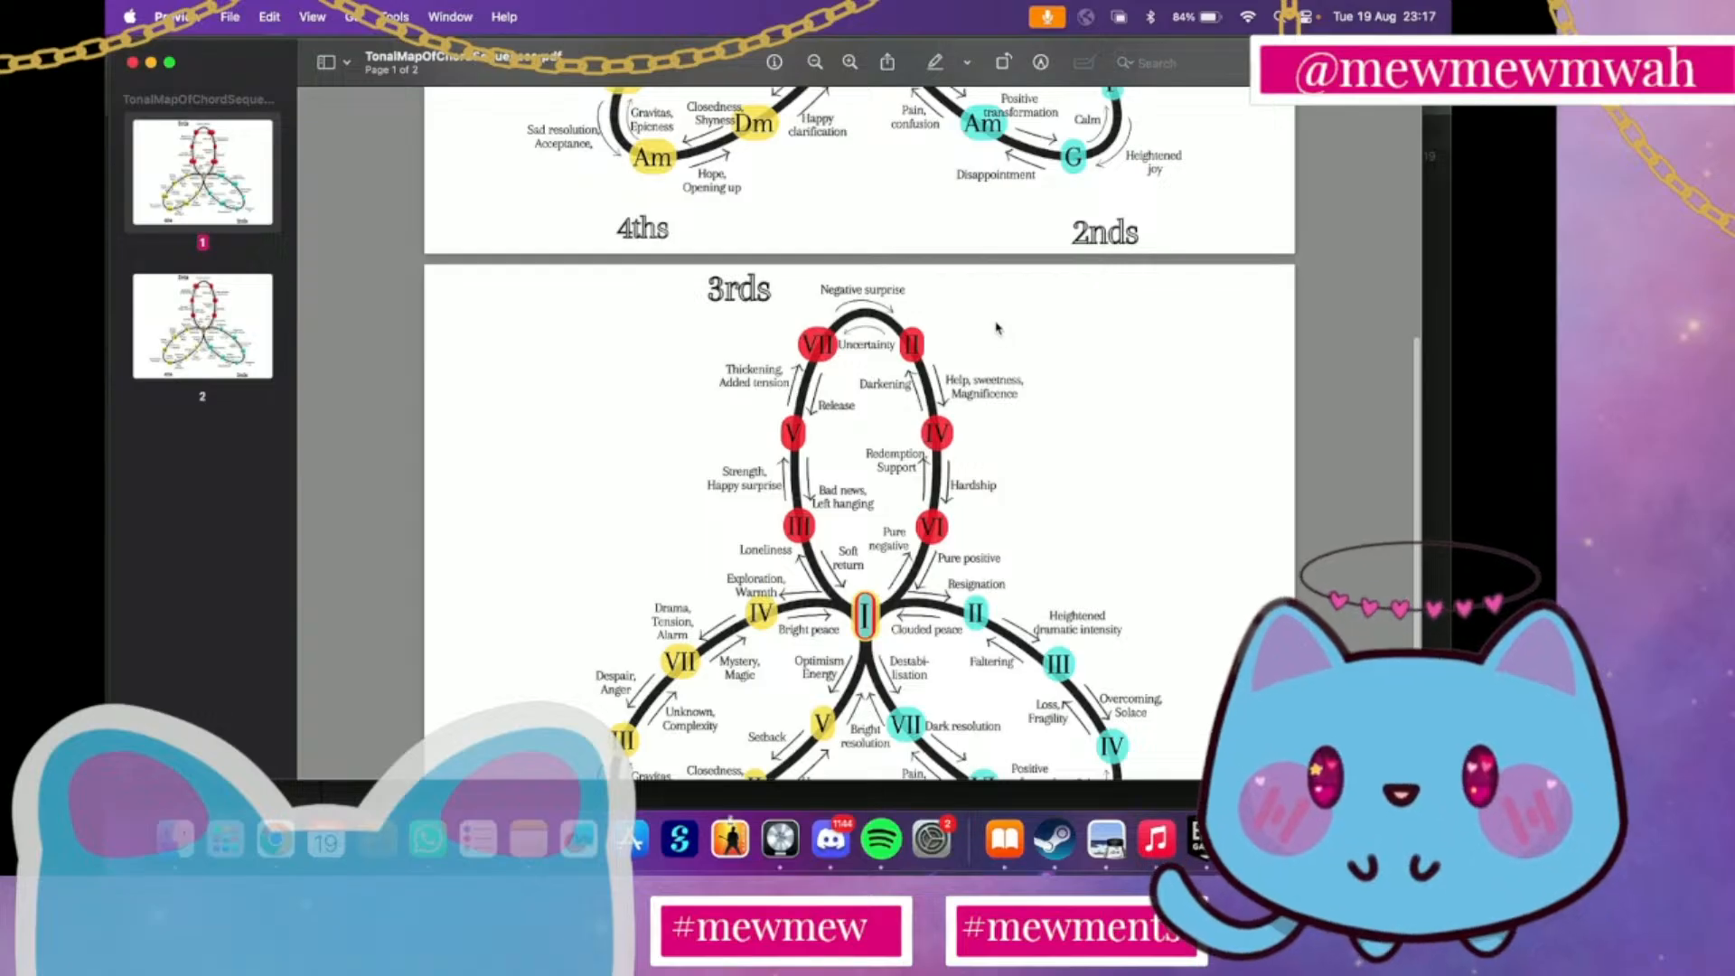
Switch back to Logic Pro and create one MIDI software instrument track with the Default Patch and Stereo Output
key("ctrl+Up")
left_click(576, 326)
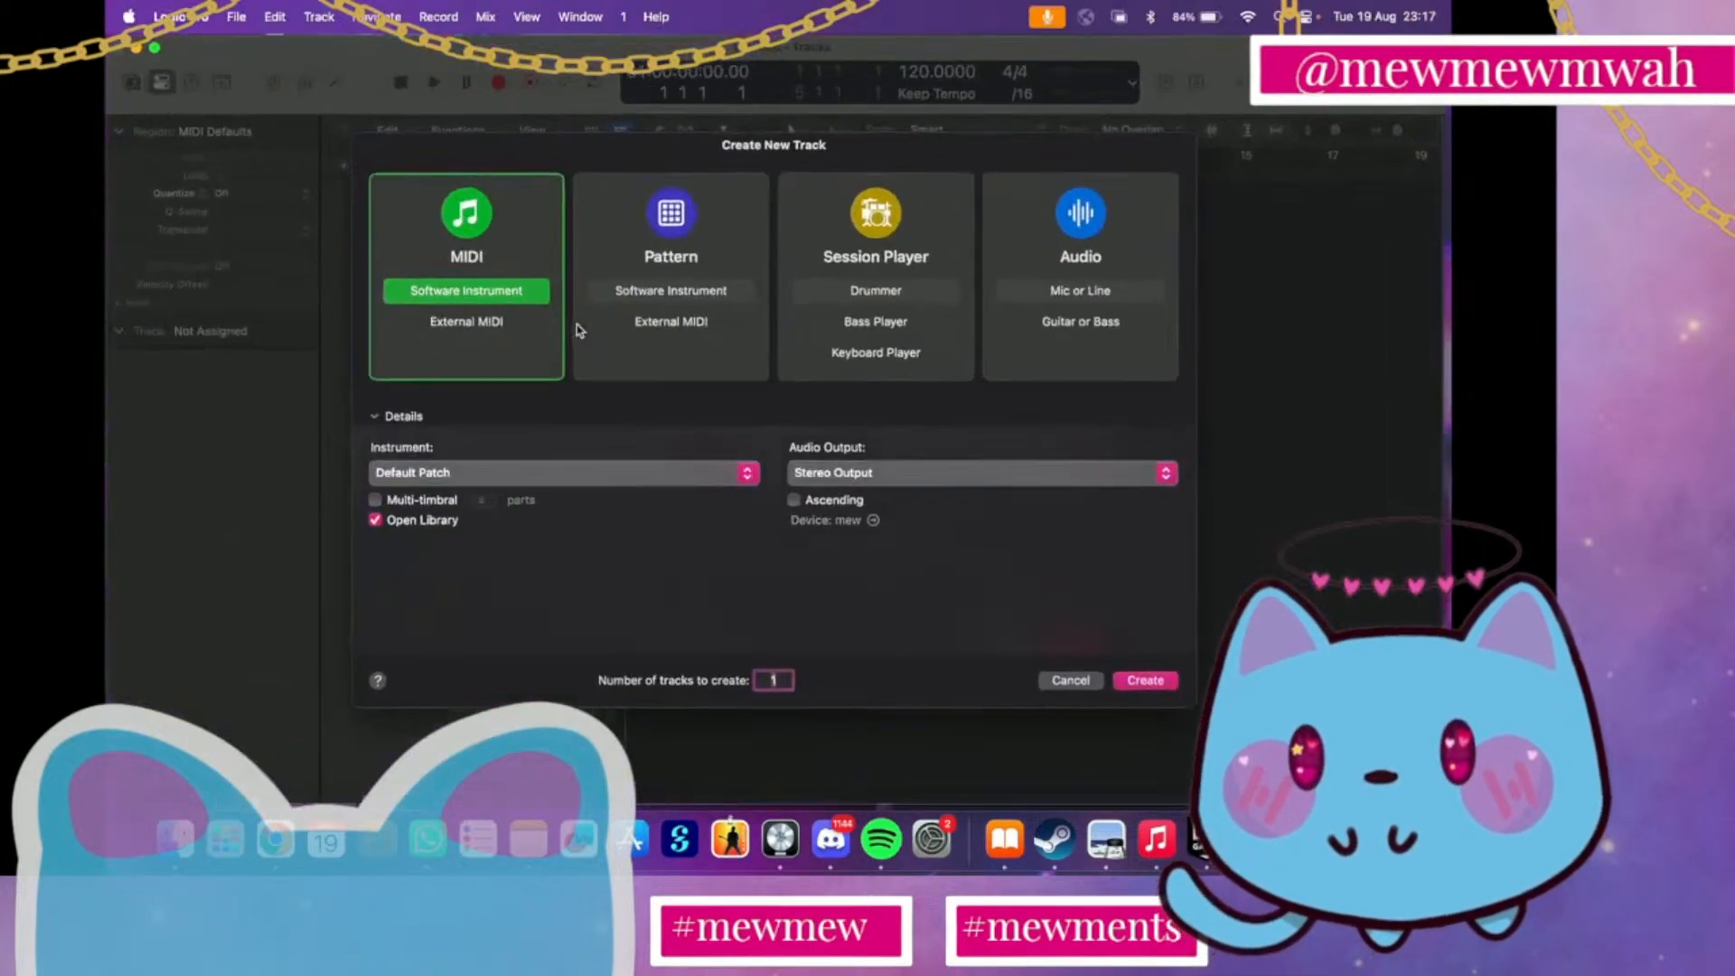
left_click(1162, 685)
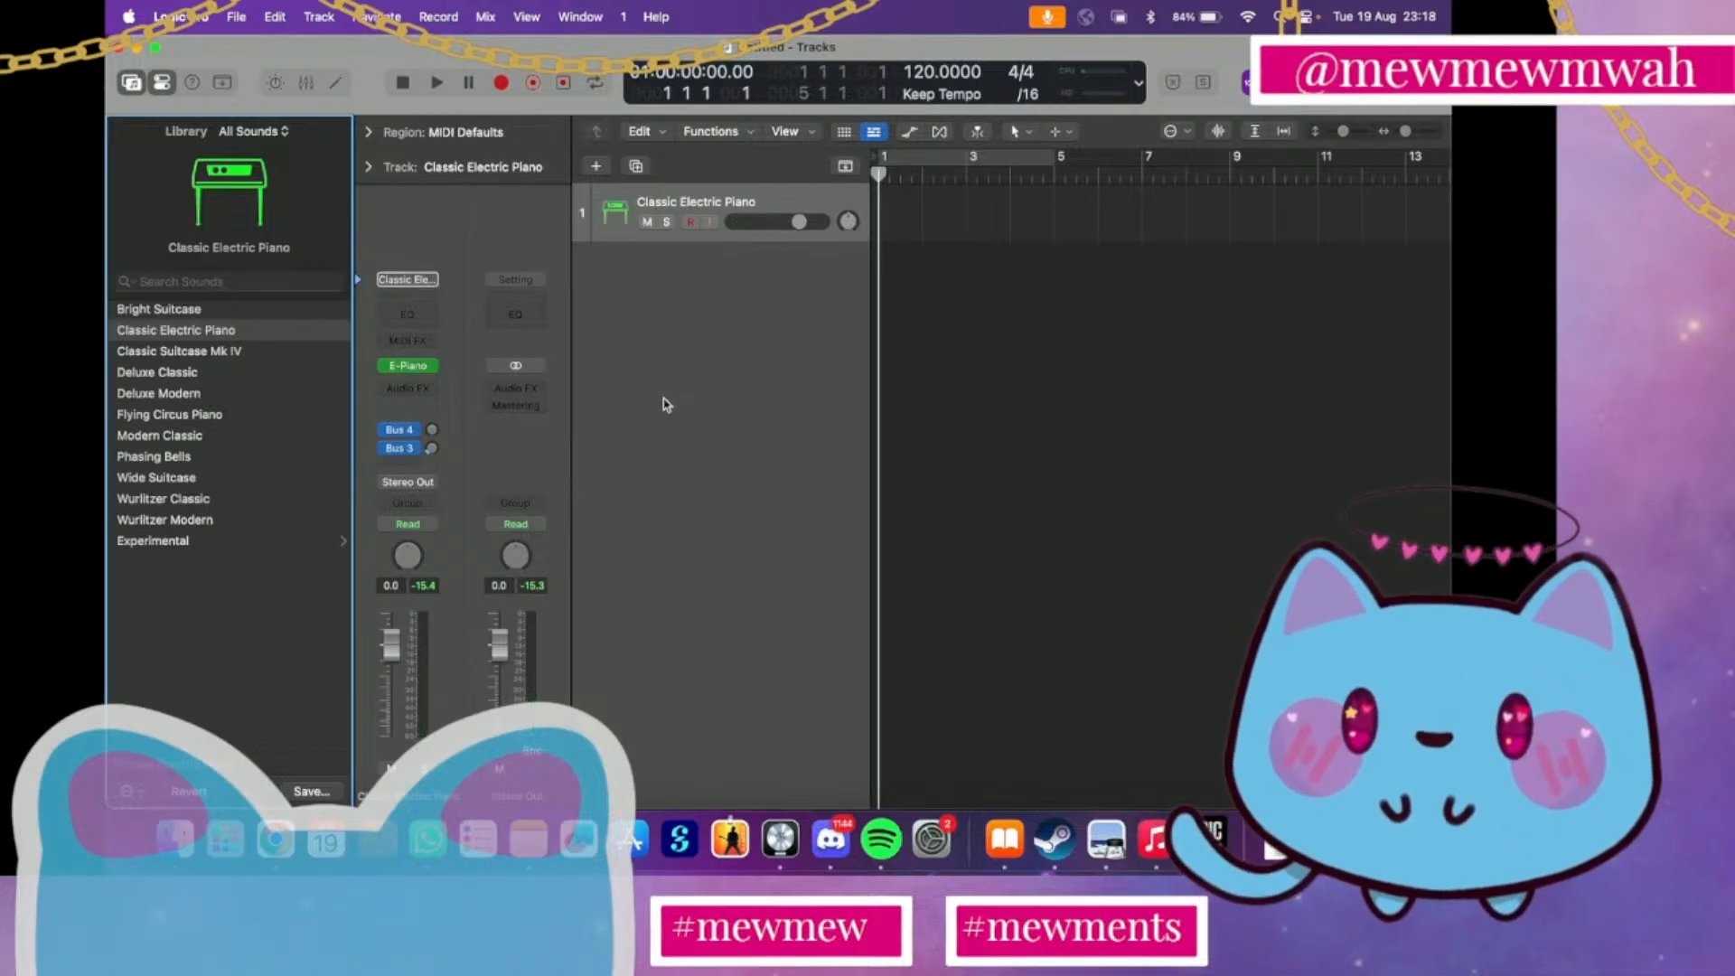
Return to the chord map in Preview and study the 3rds, 4ths and 2nds loops on both pages
key("ctrl+Up")
left_click(838, 716)
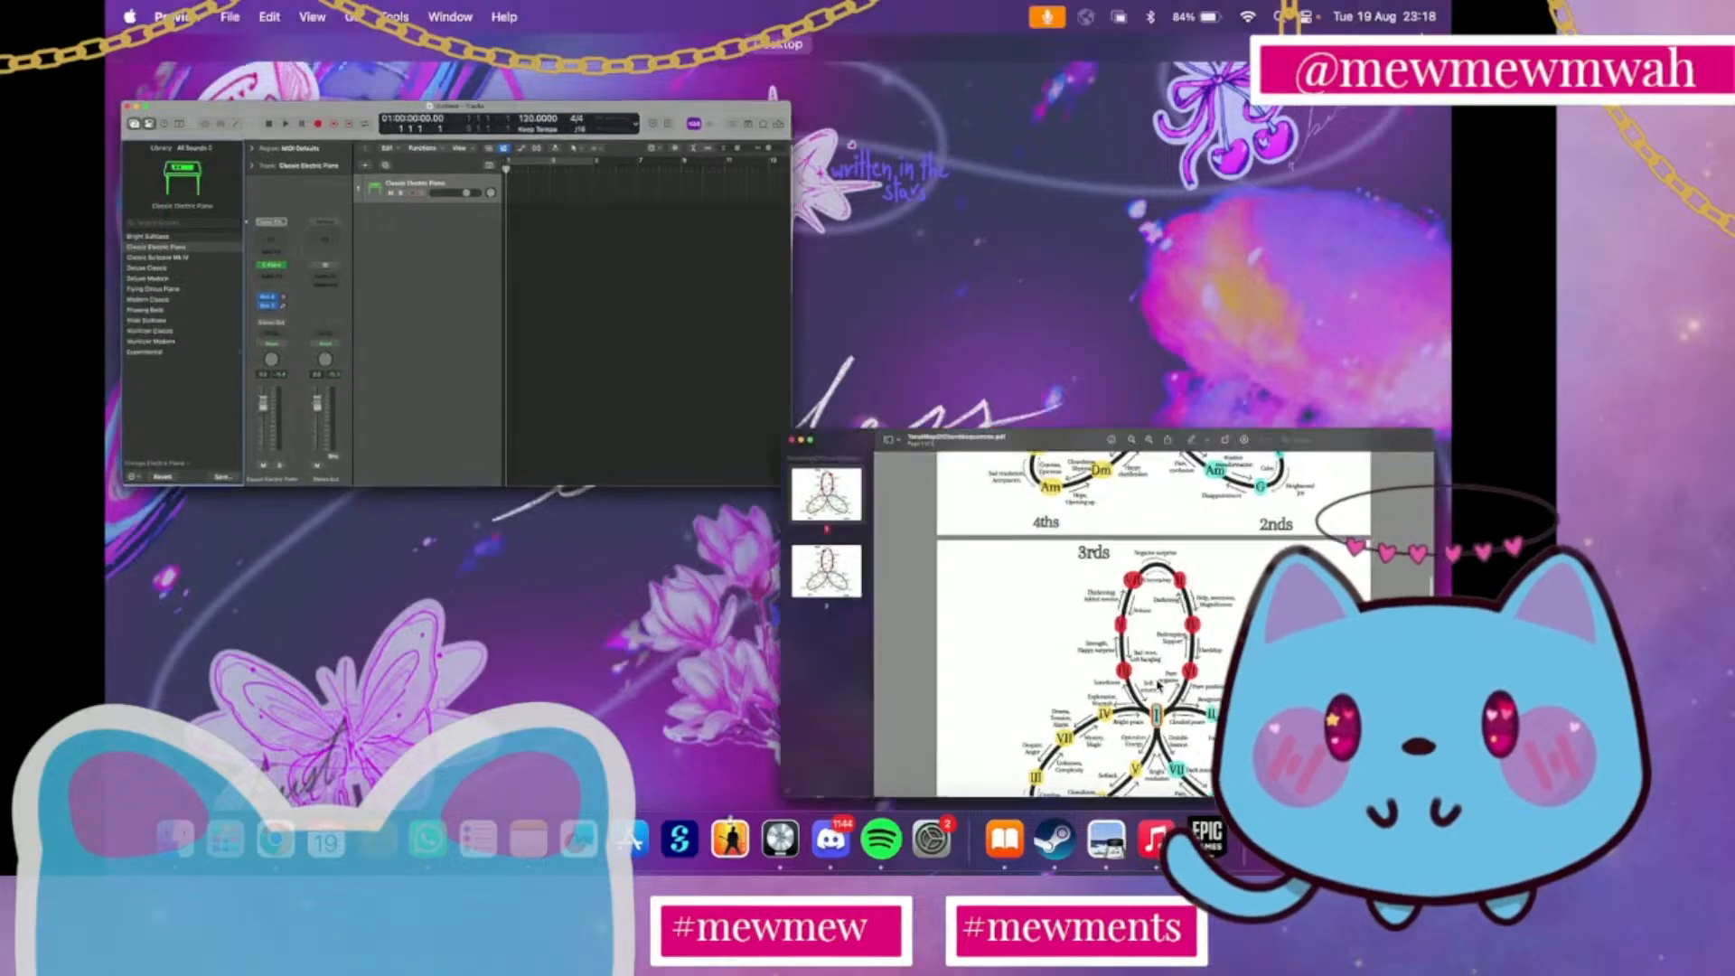
scroll(838, 716, "down", 3)
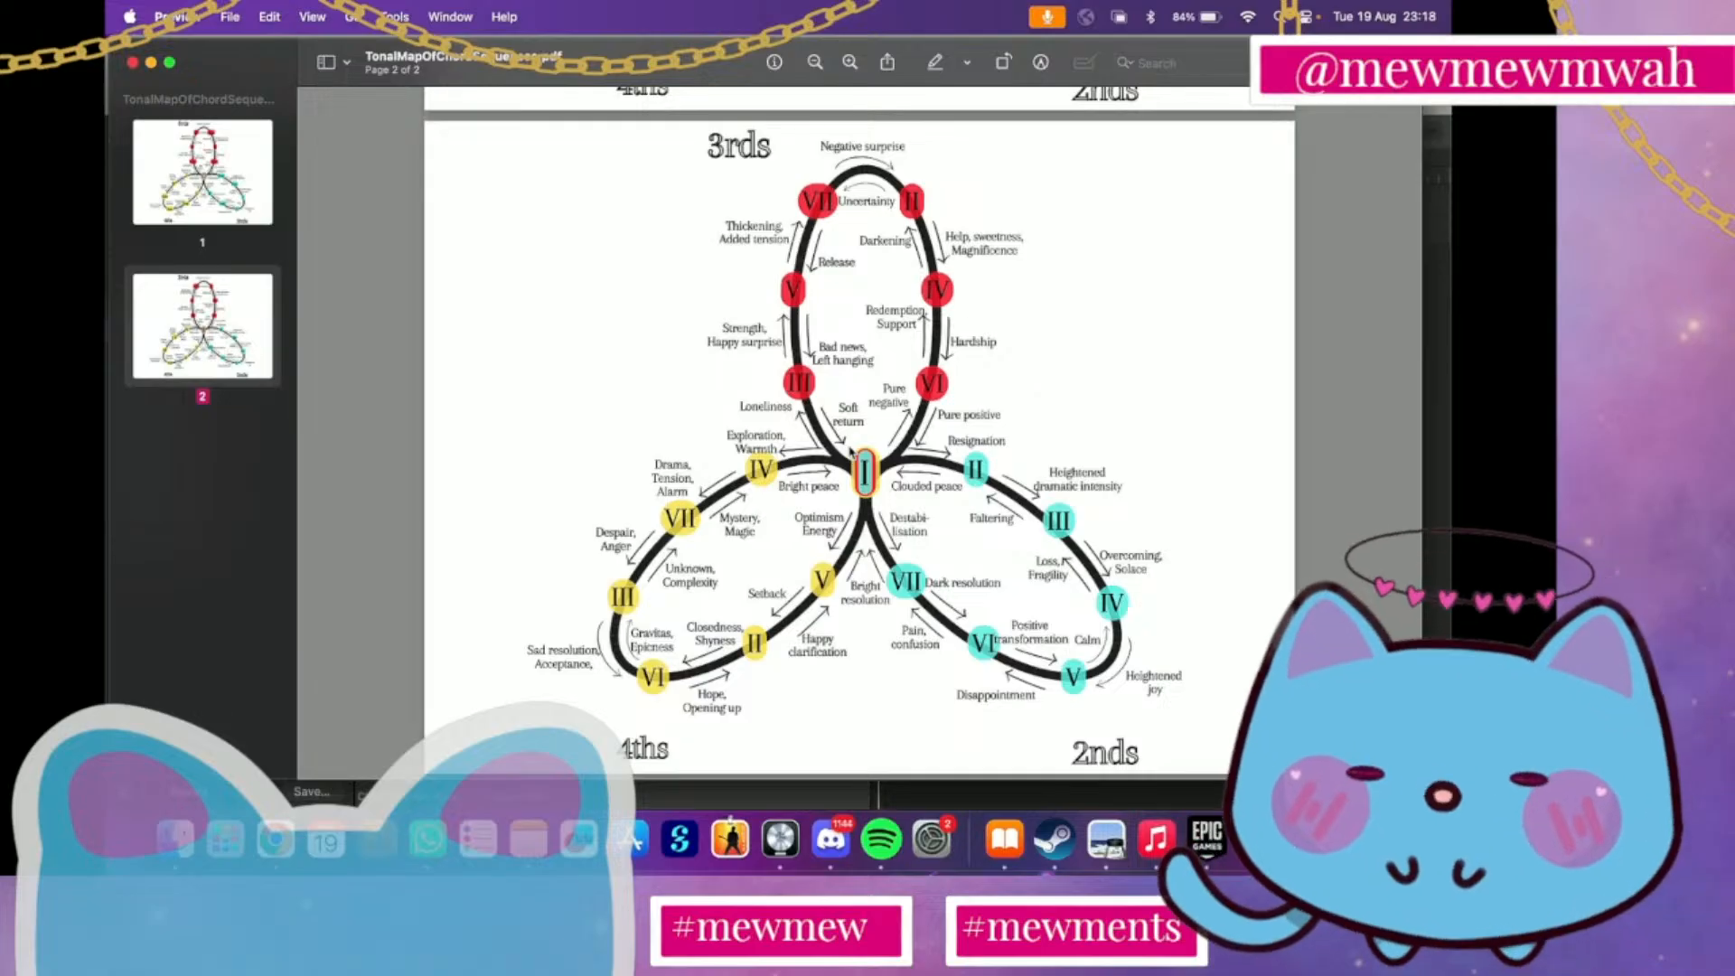
scroll(851, 452, "up", 10)
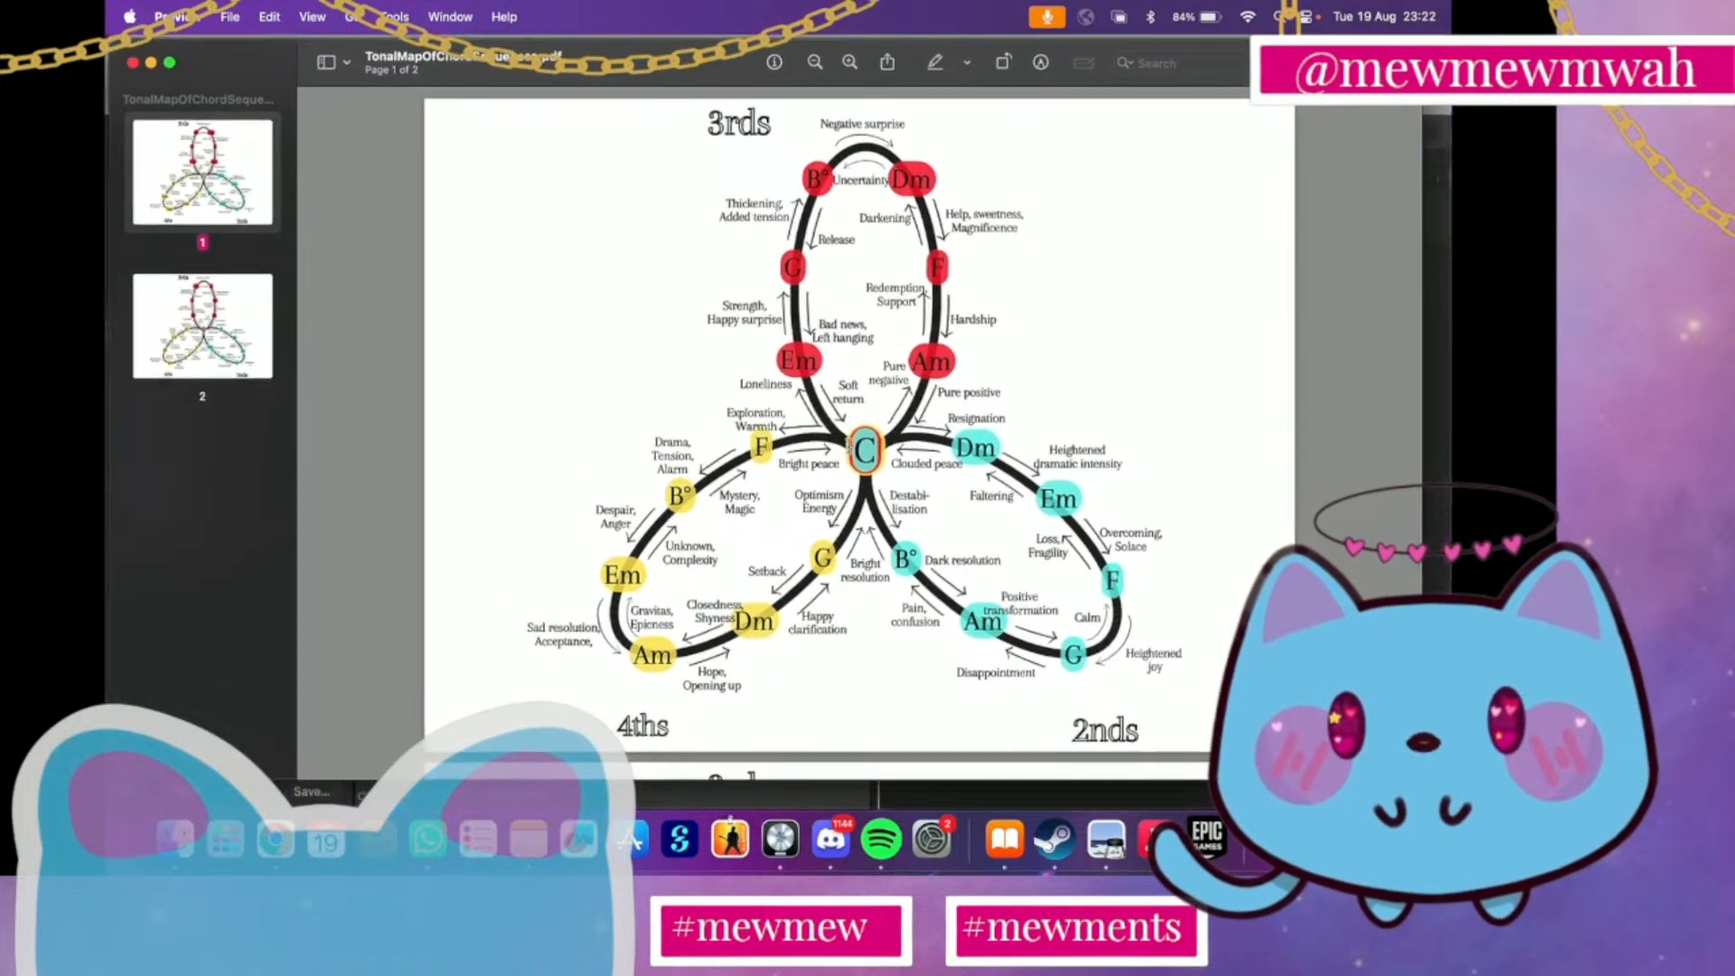
Switch to Logic Pro and open the empty project notes for editing
key("ctrl+Up")
left_click(555, 437)
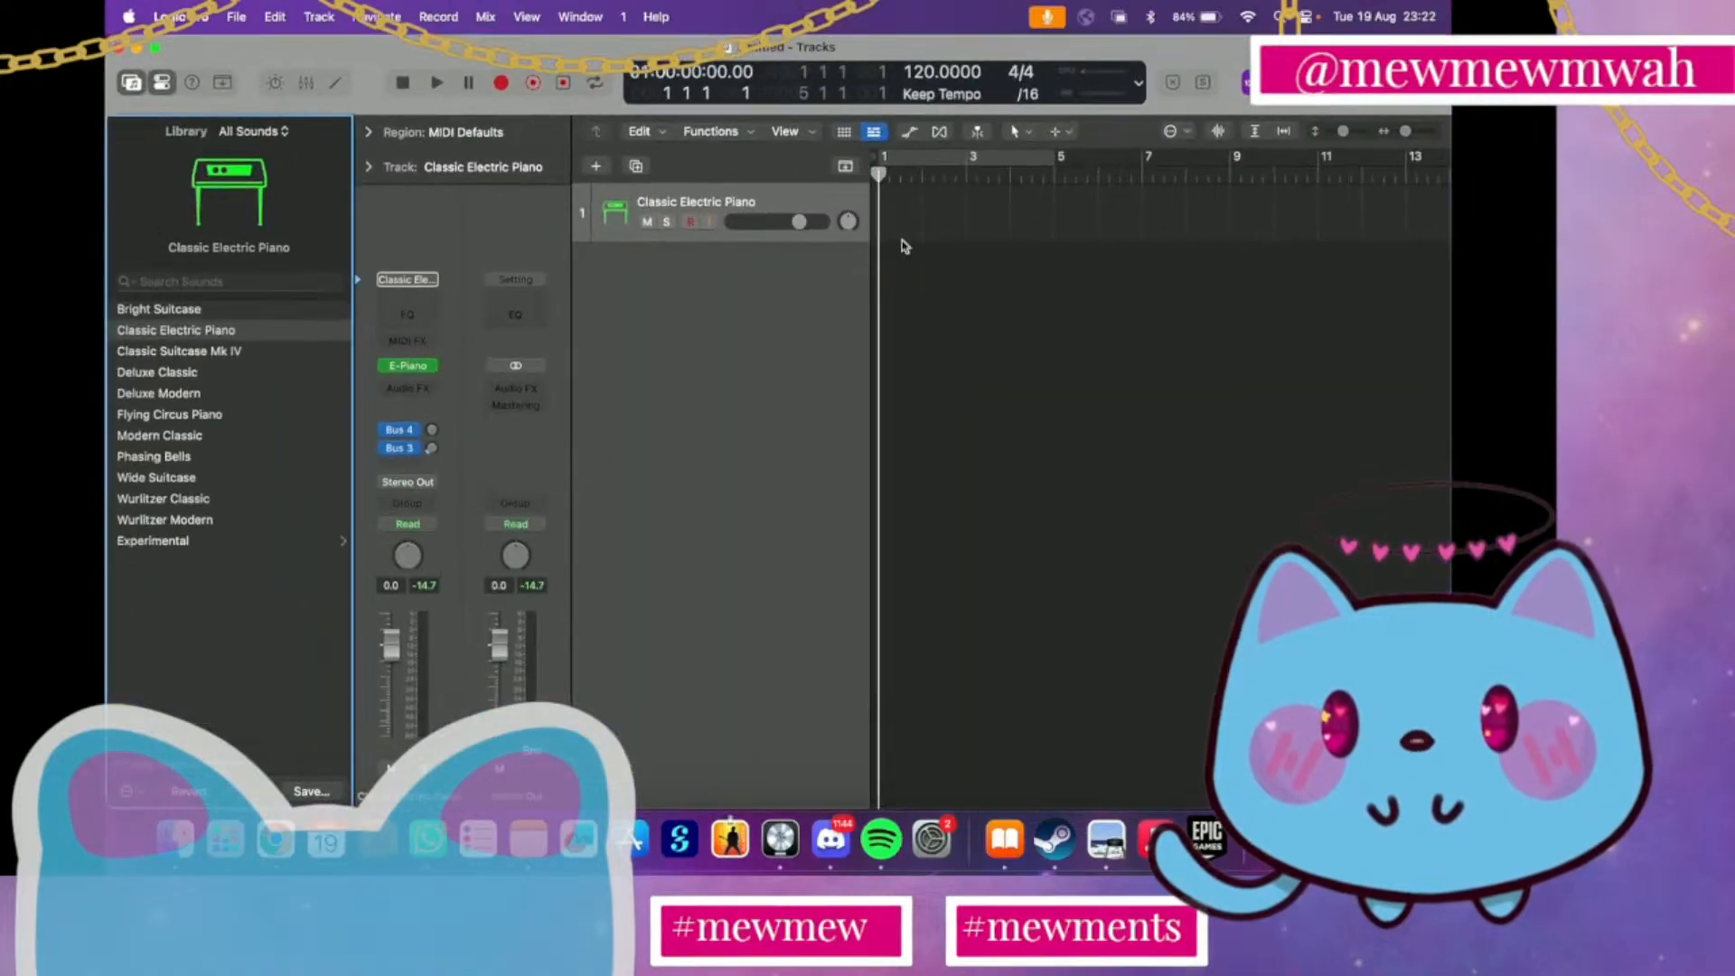
left_click(1334, 83)
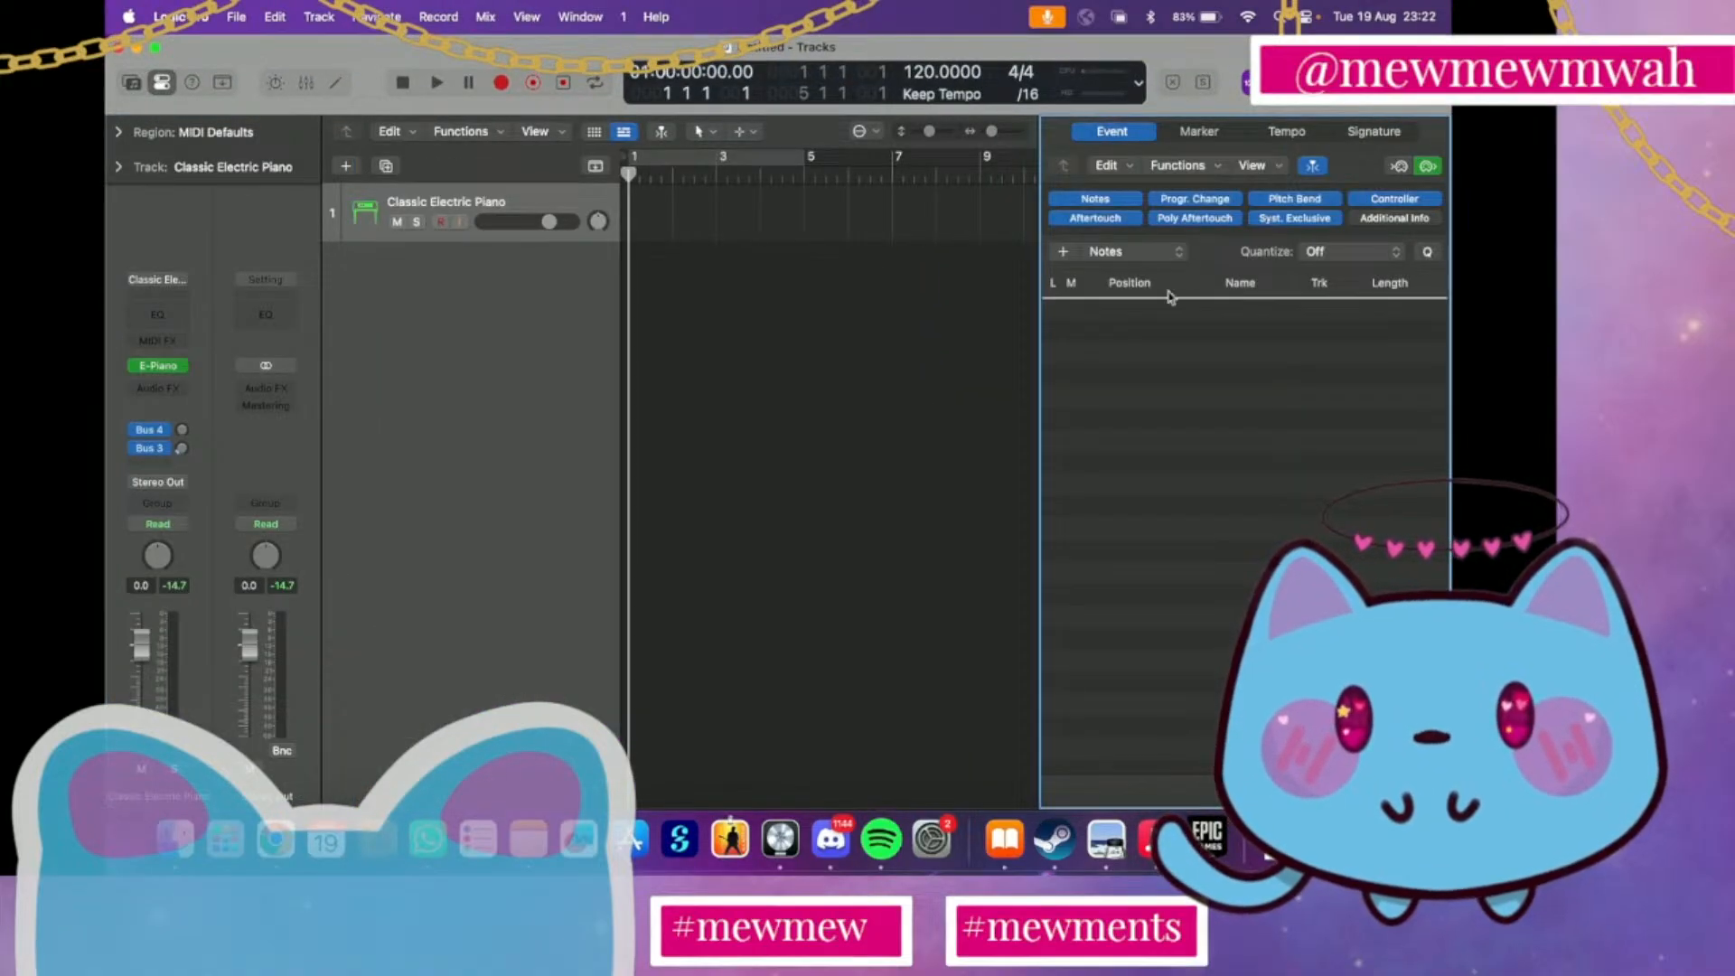
left_click(1333, 82)
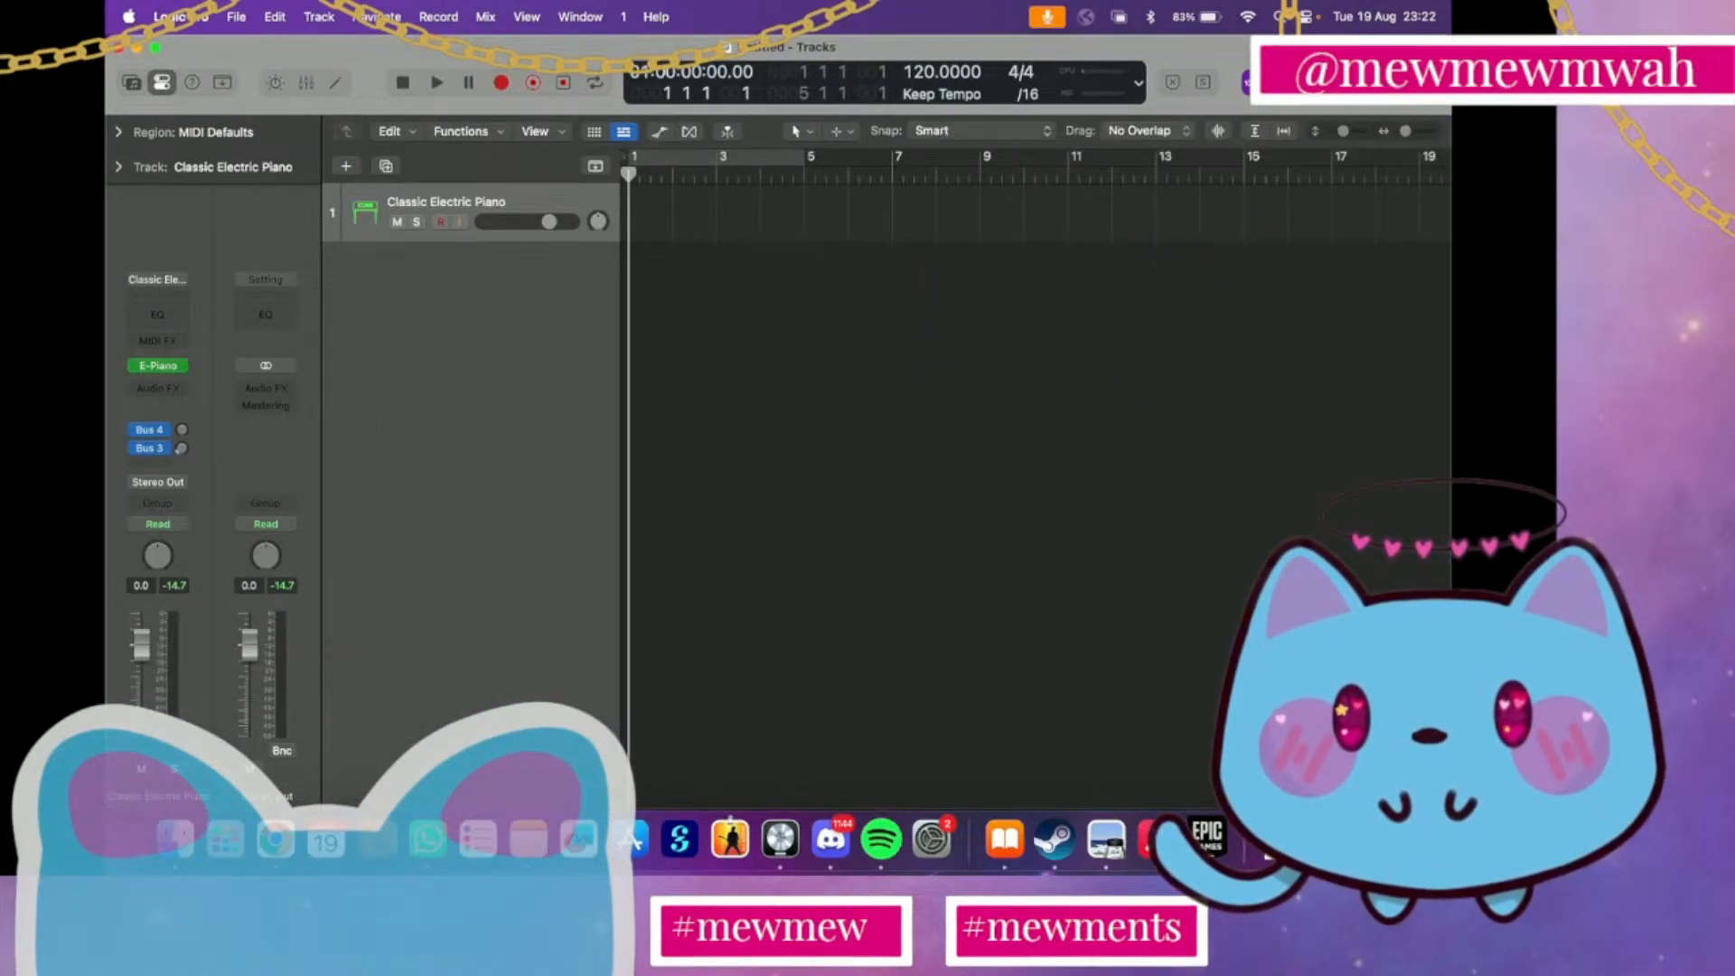
left_click(1425, 82)
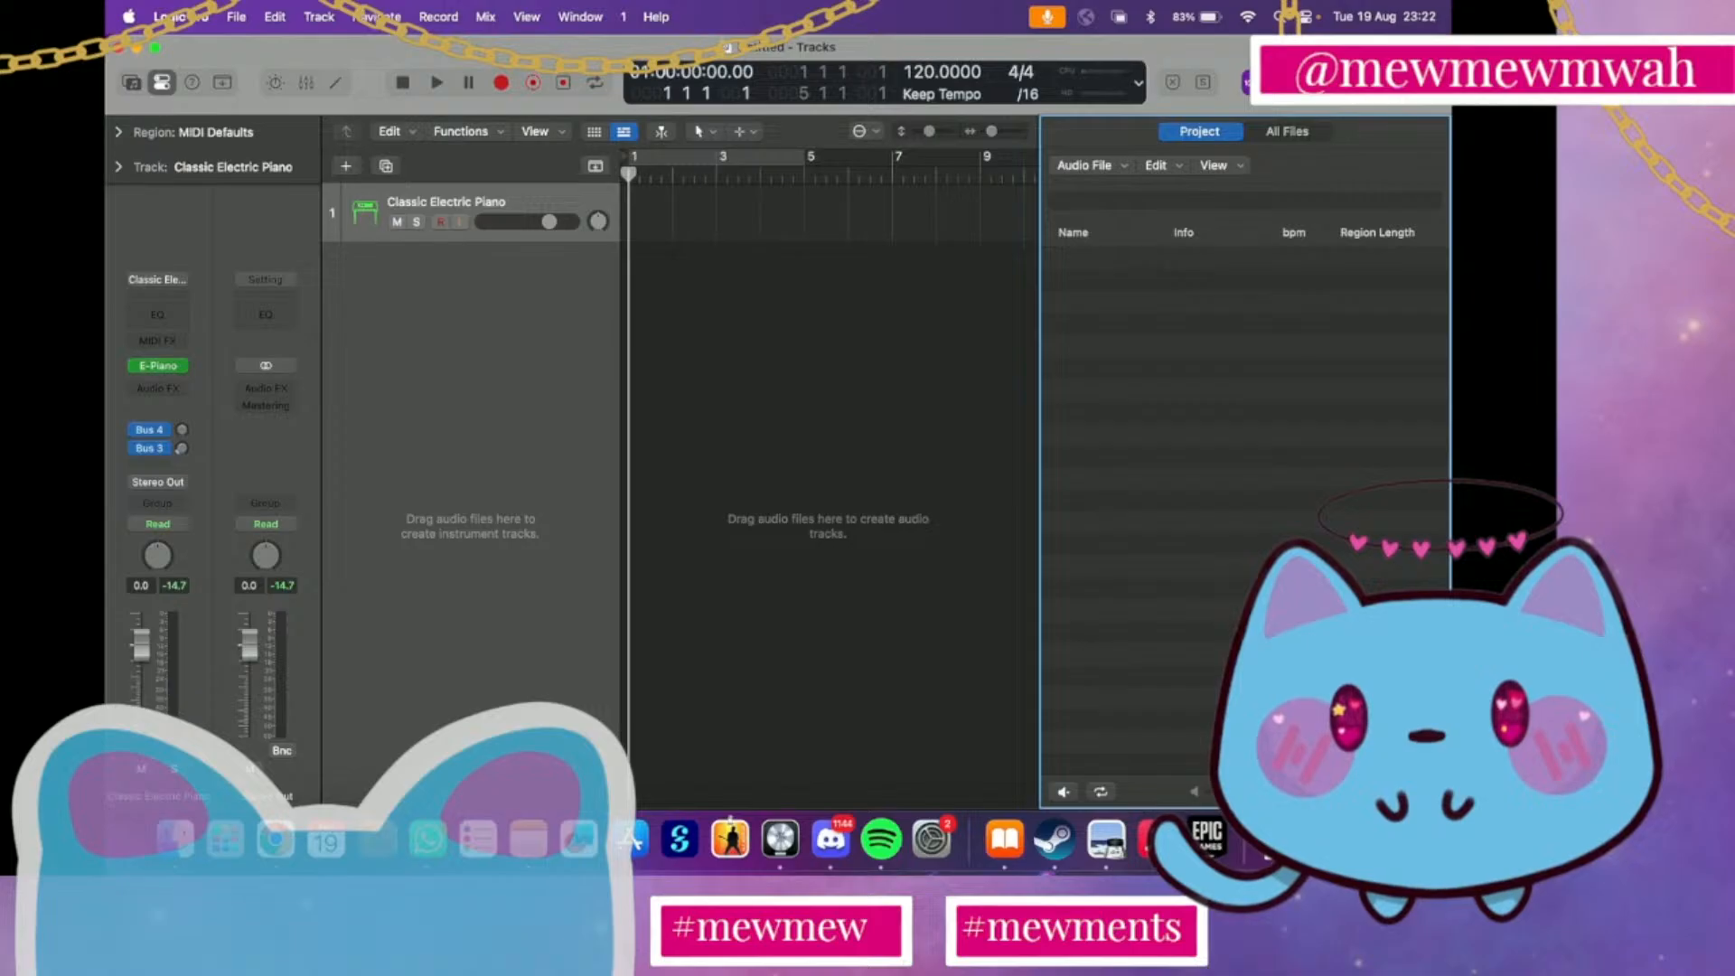
left_click(1425, 83)
left_click(1365, 82)
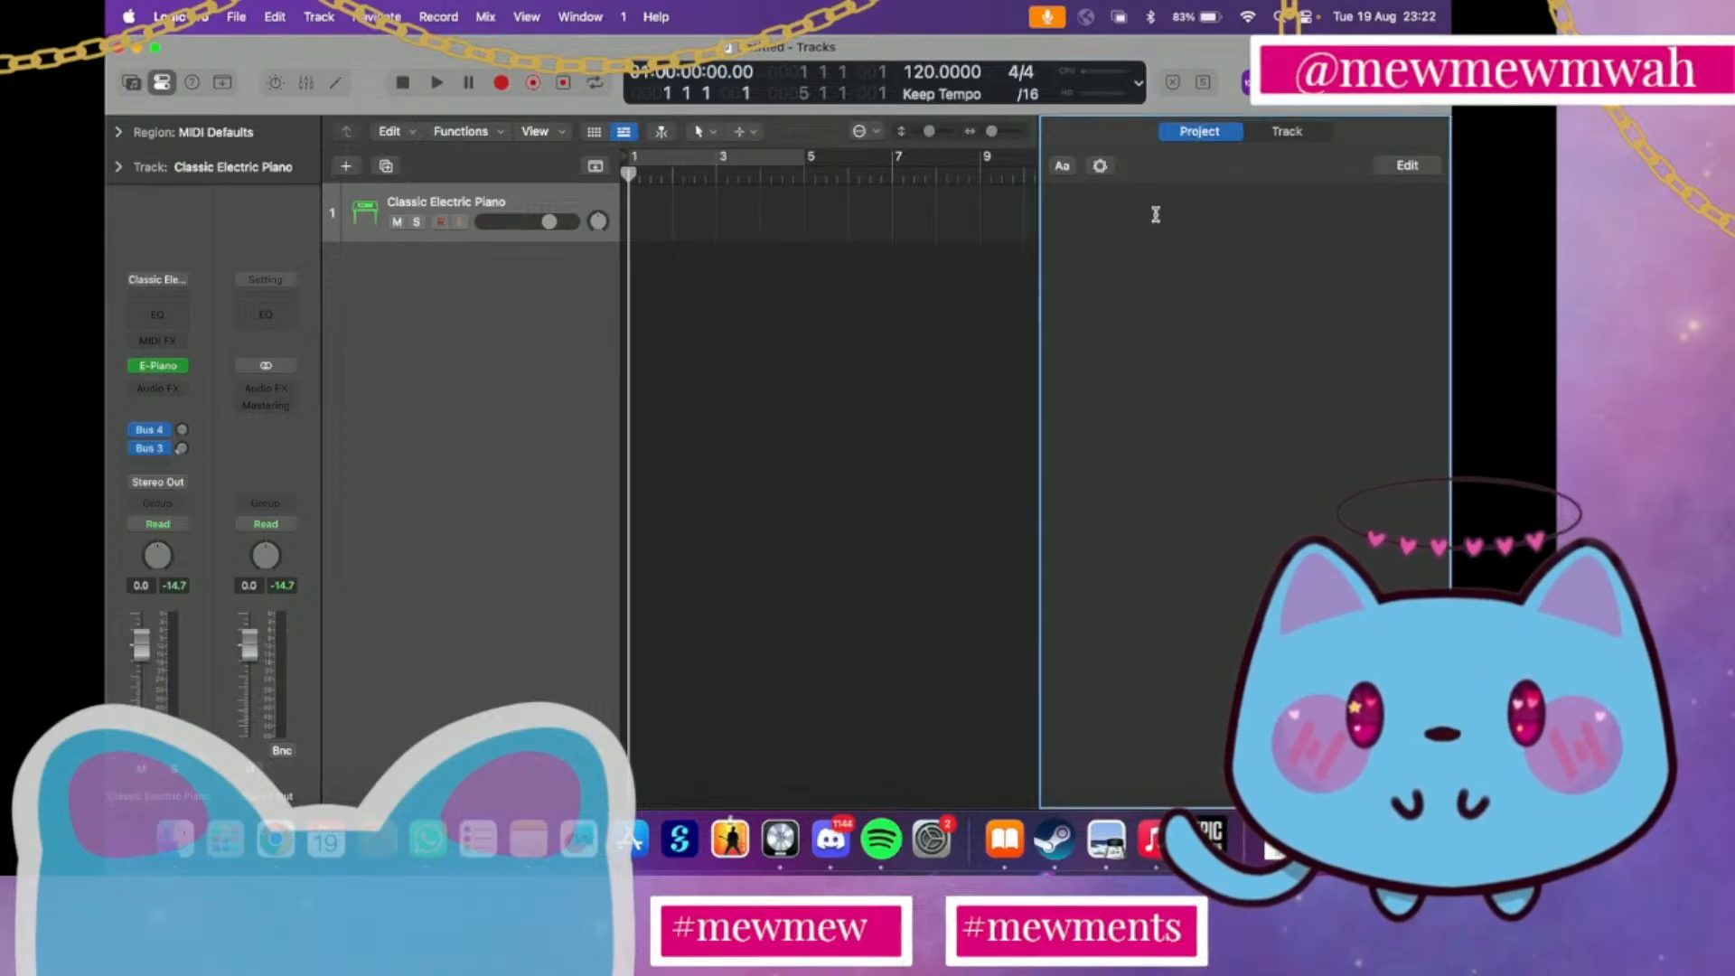
left_click(1062, 165)
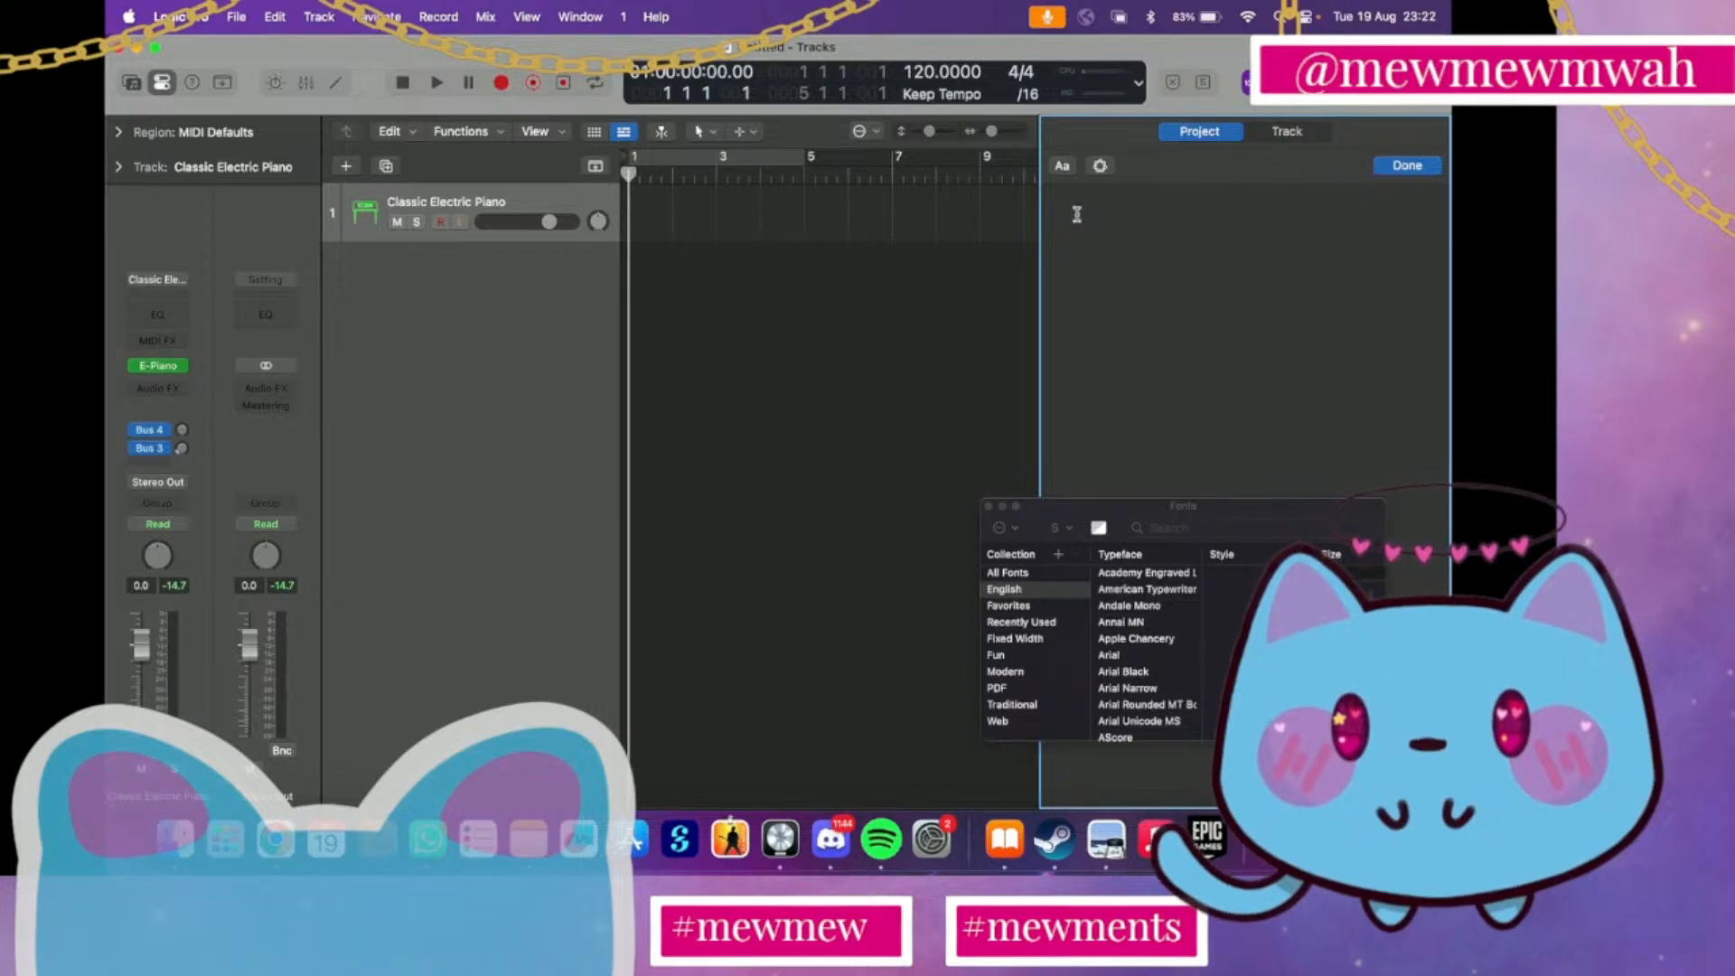
left_click(987, 507)
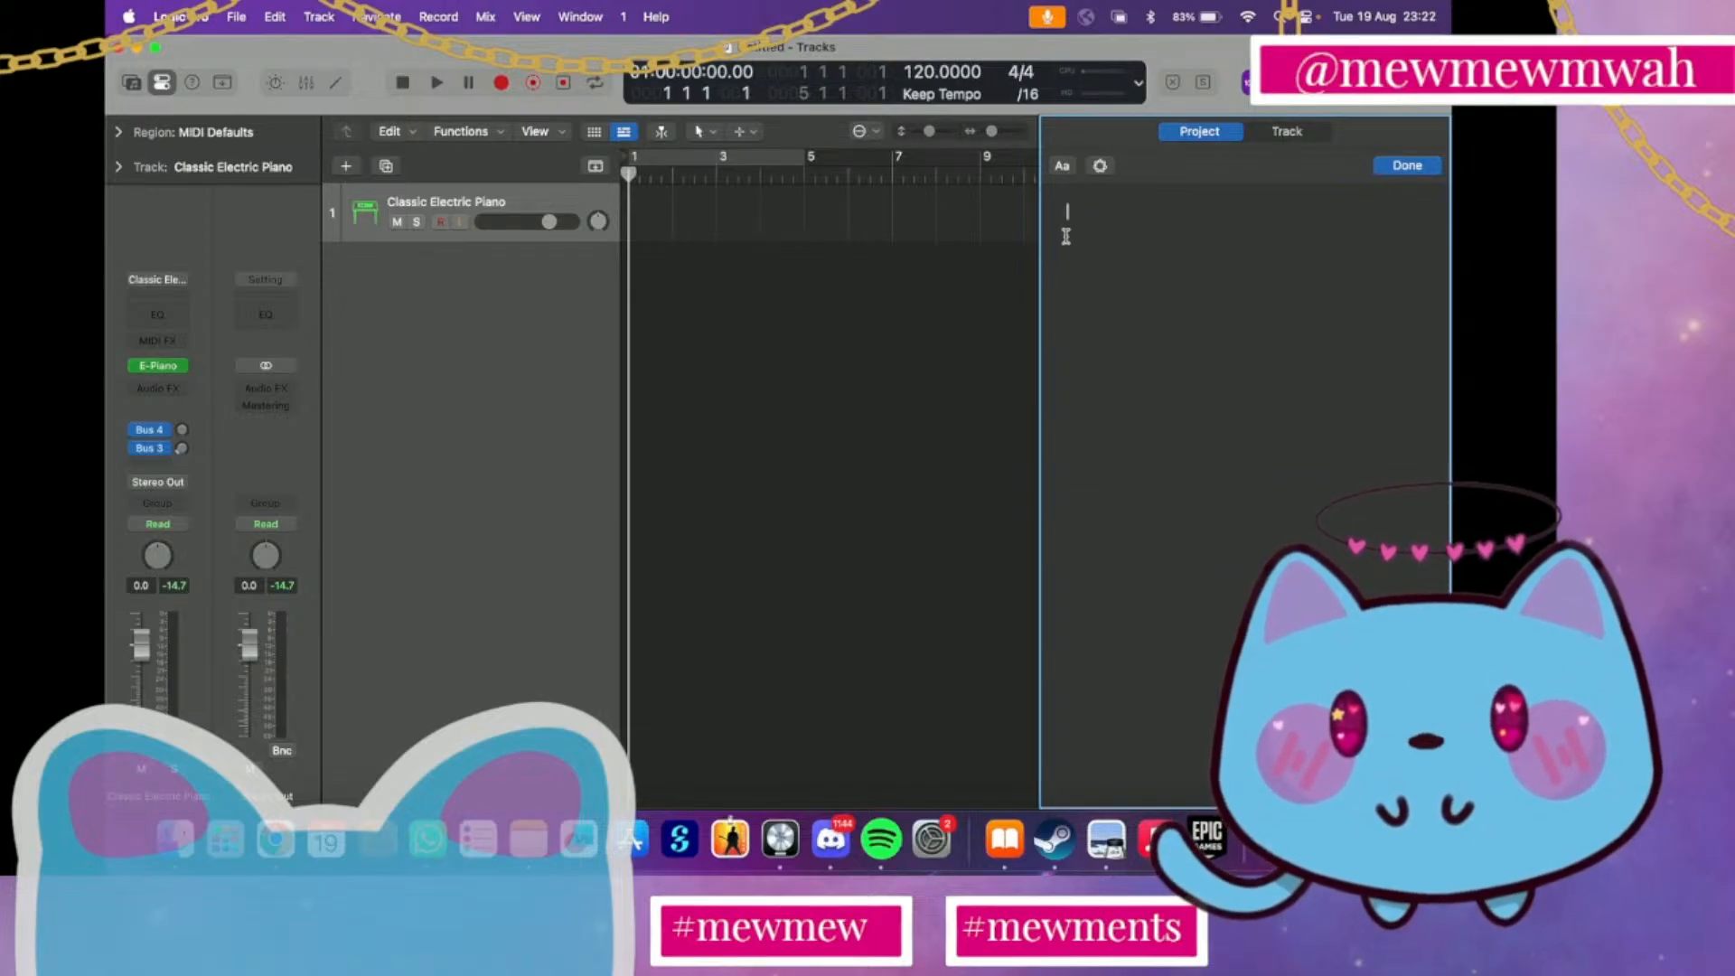
Consult the chord map in Preview and write F G Em C as the first line of Logic Pro's project notes
key("ctrl+Up")
left_click(1058, 601)
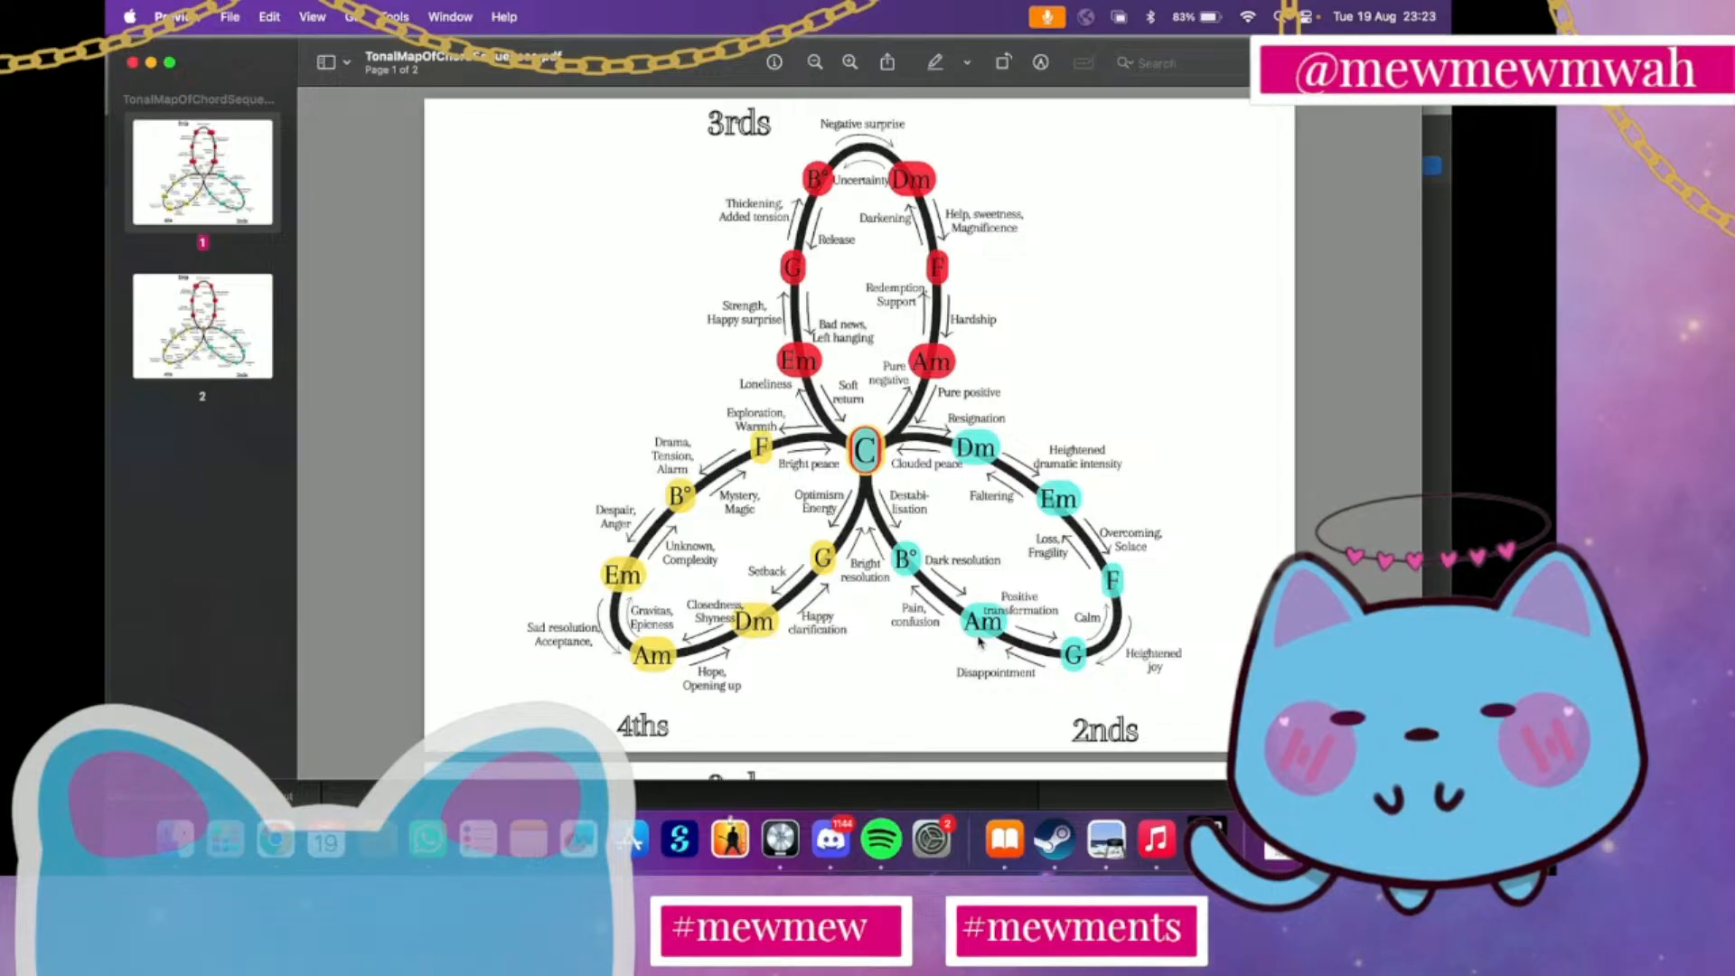
key("ctrl+Up")
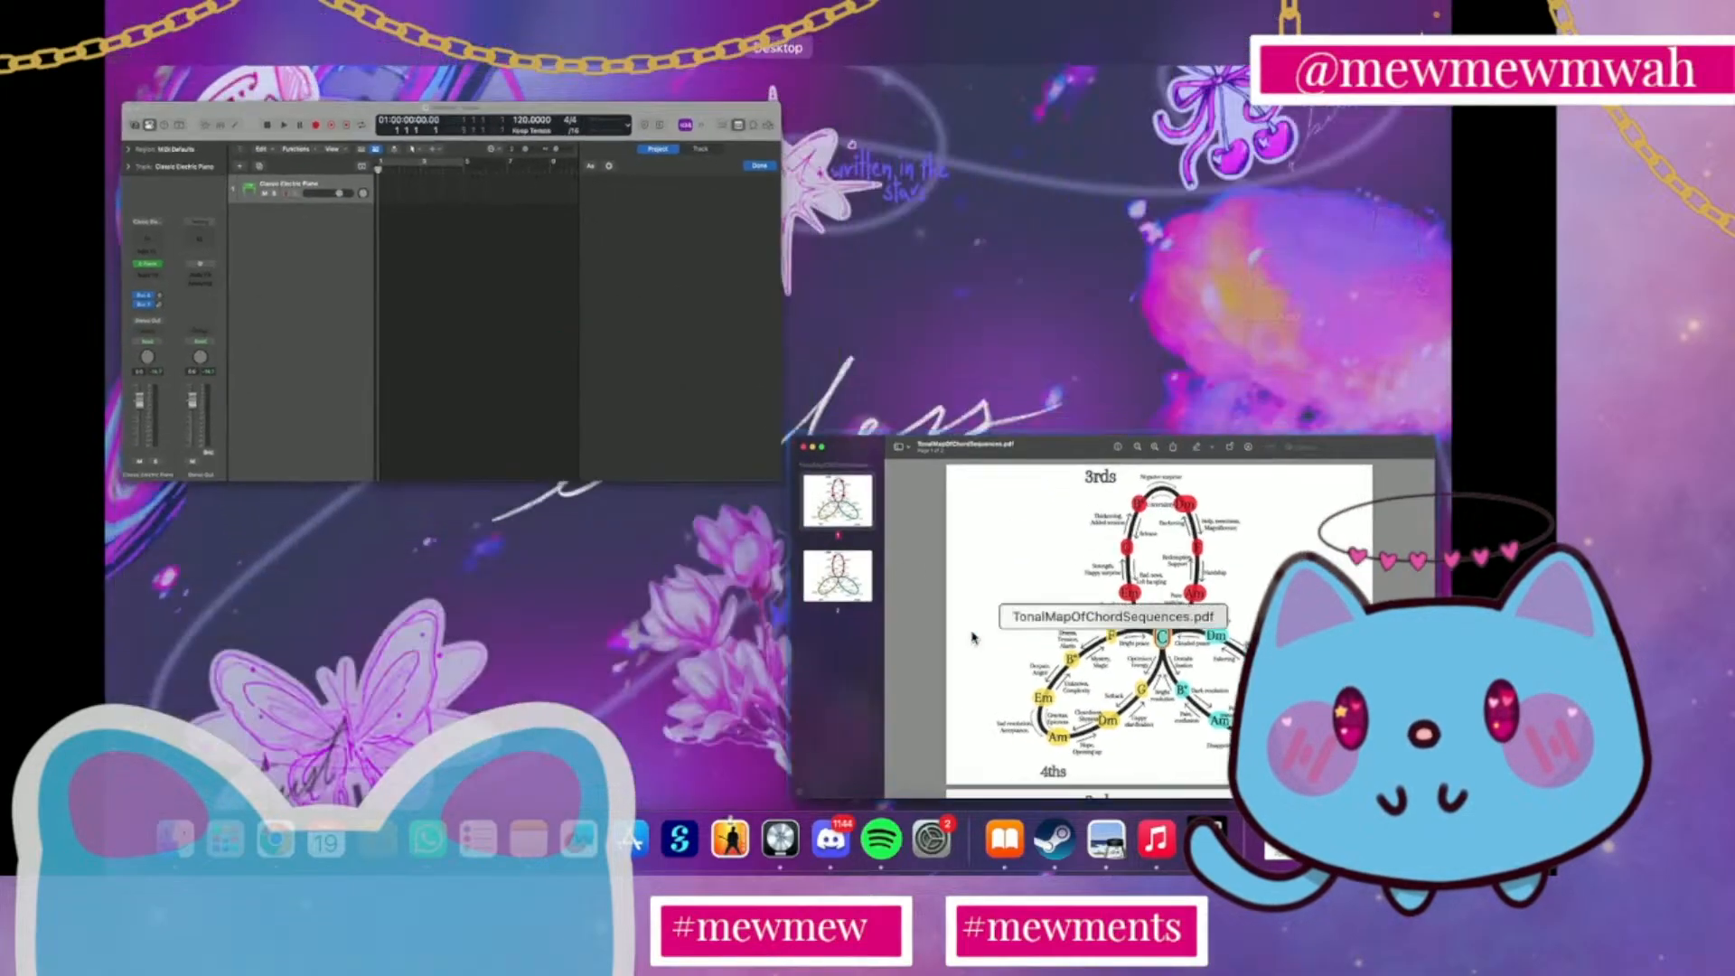
left_click(639, 391)
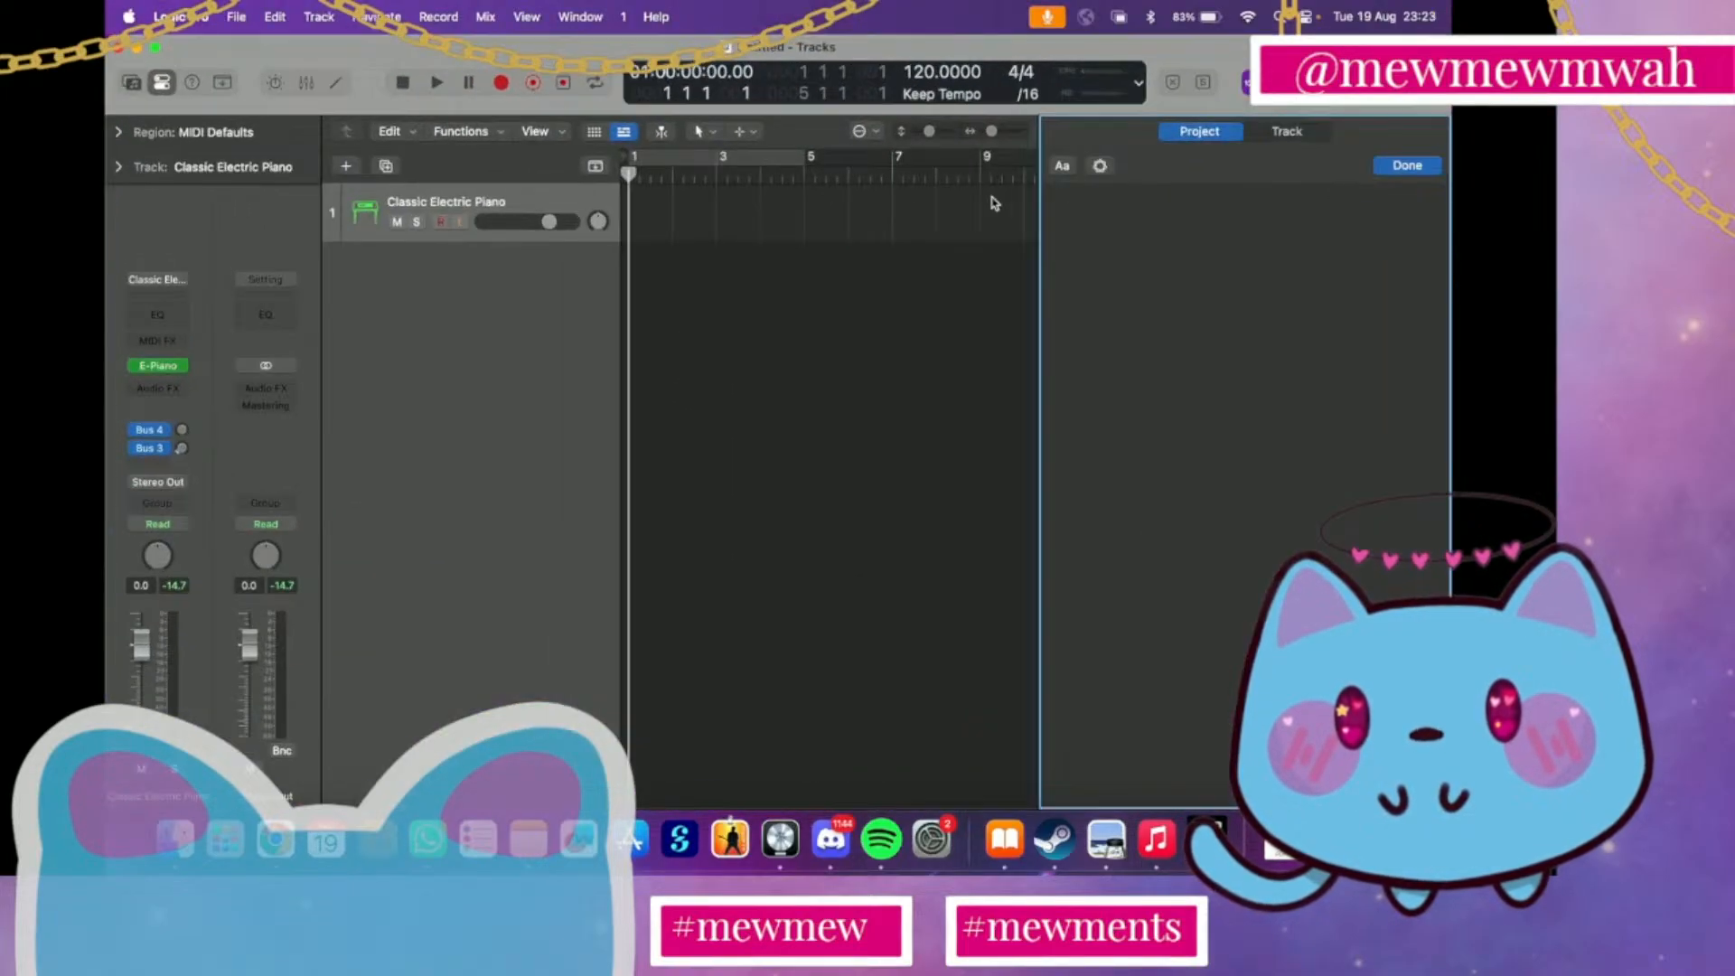
left_click(1090, 204)
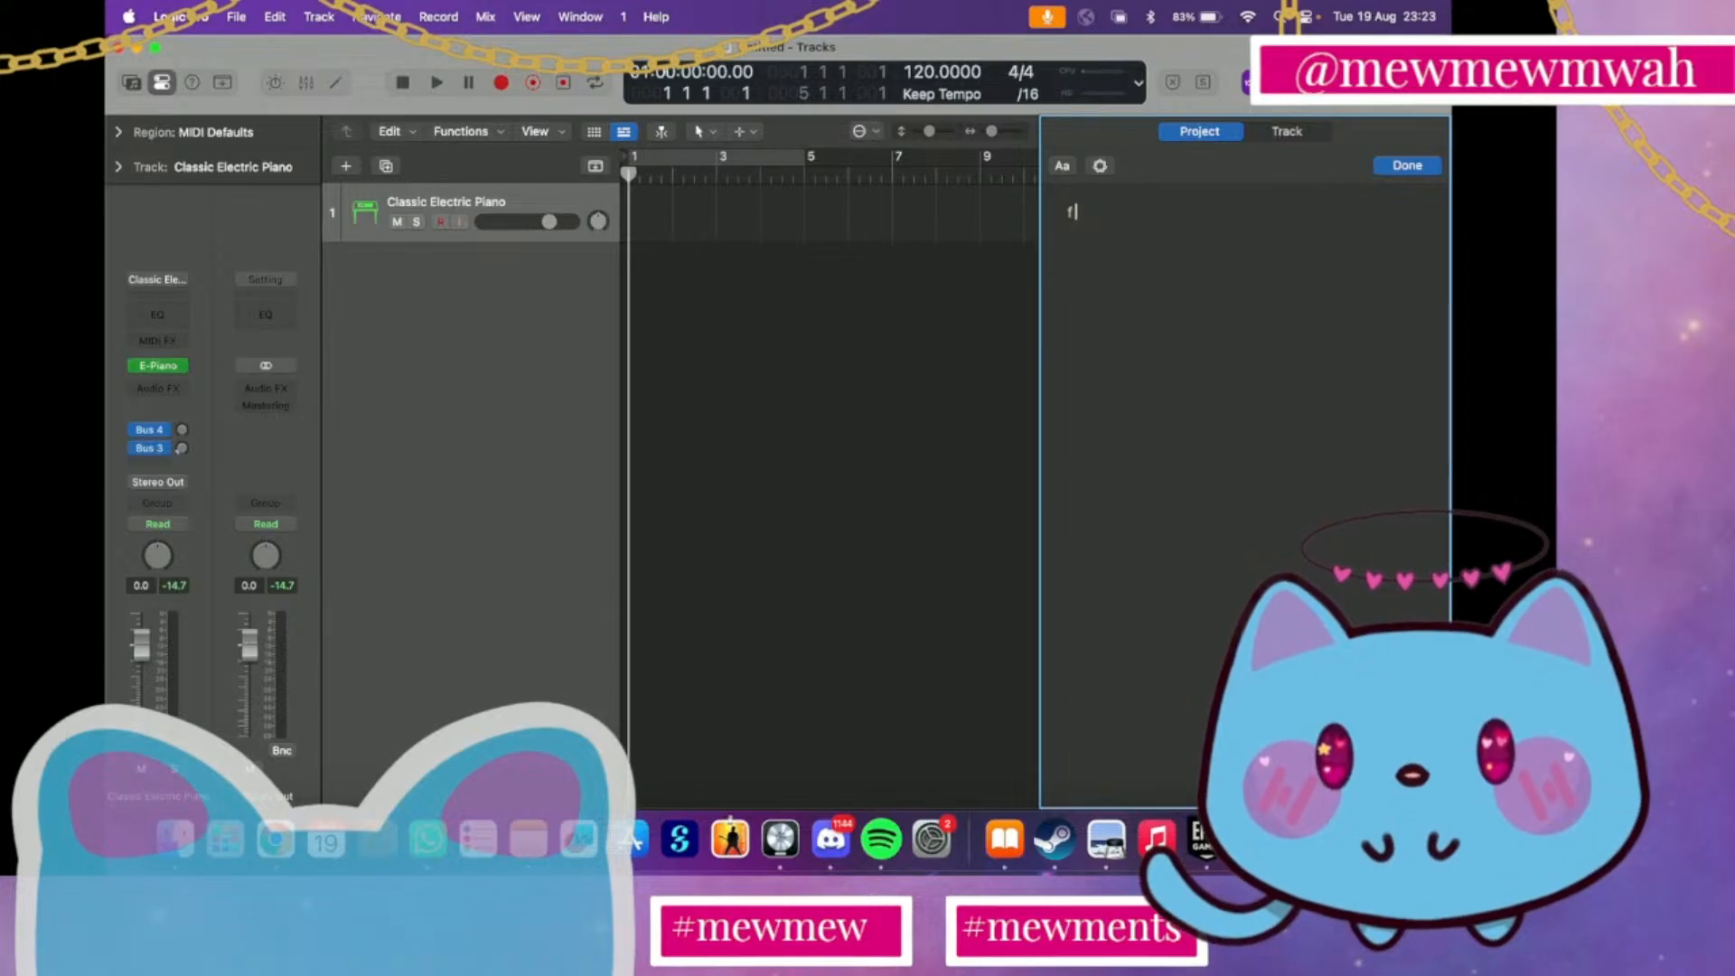
type("F")
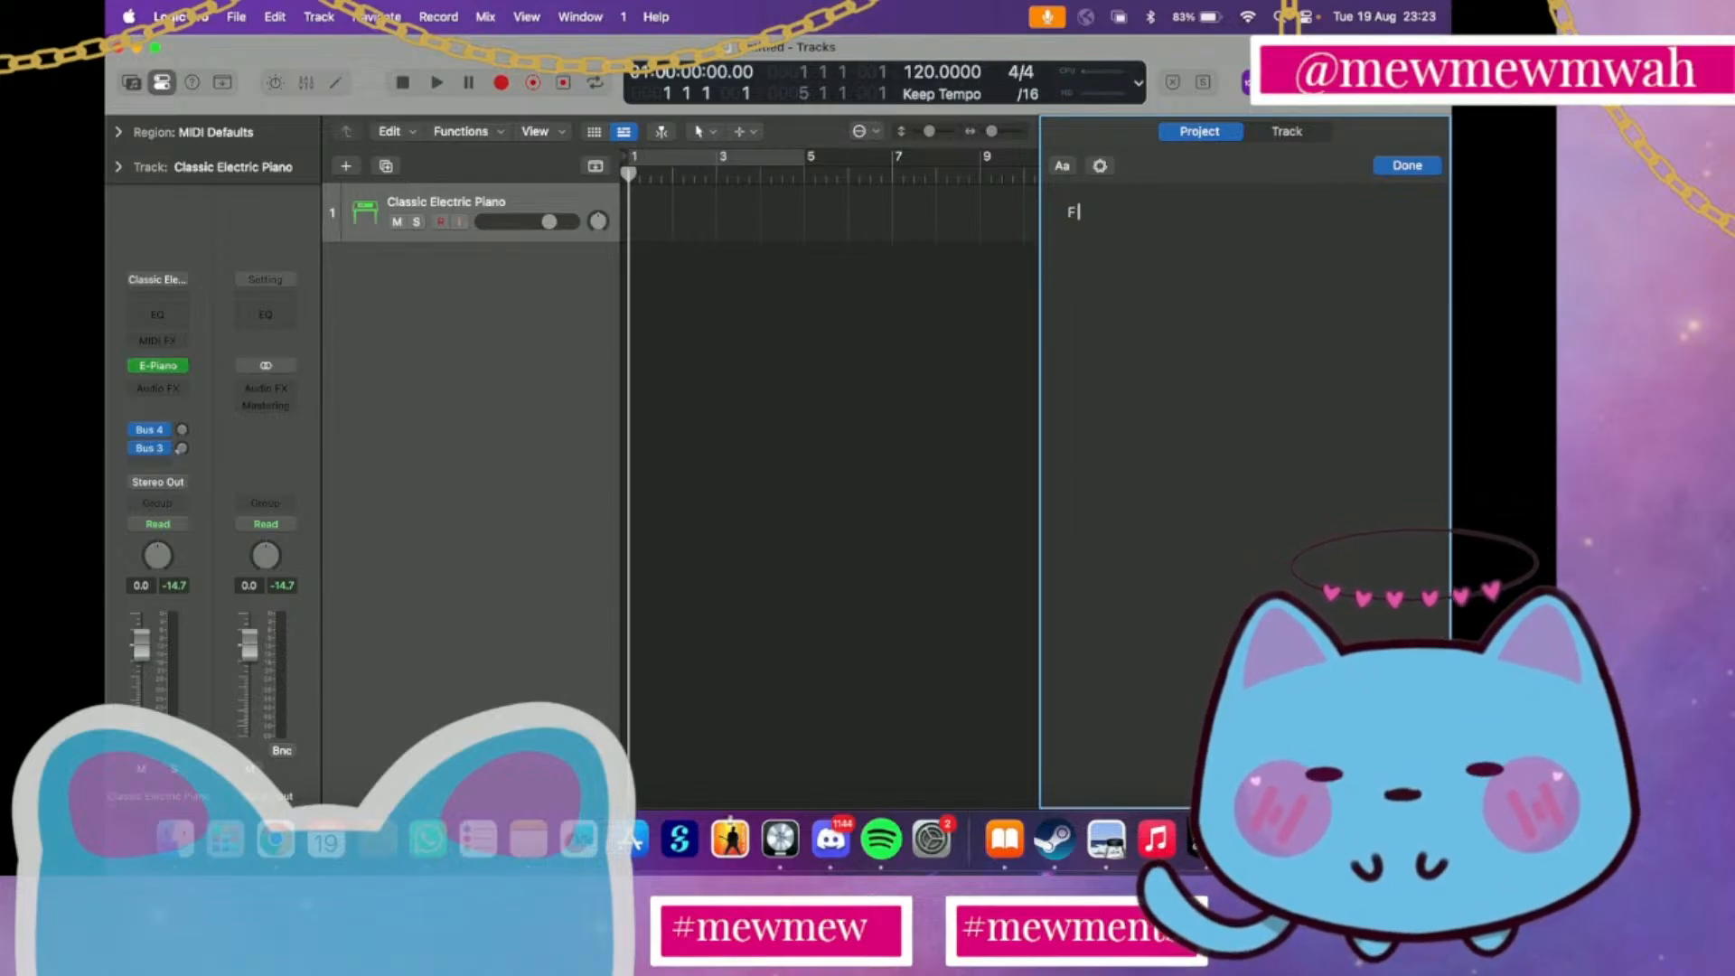
type(" G")
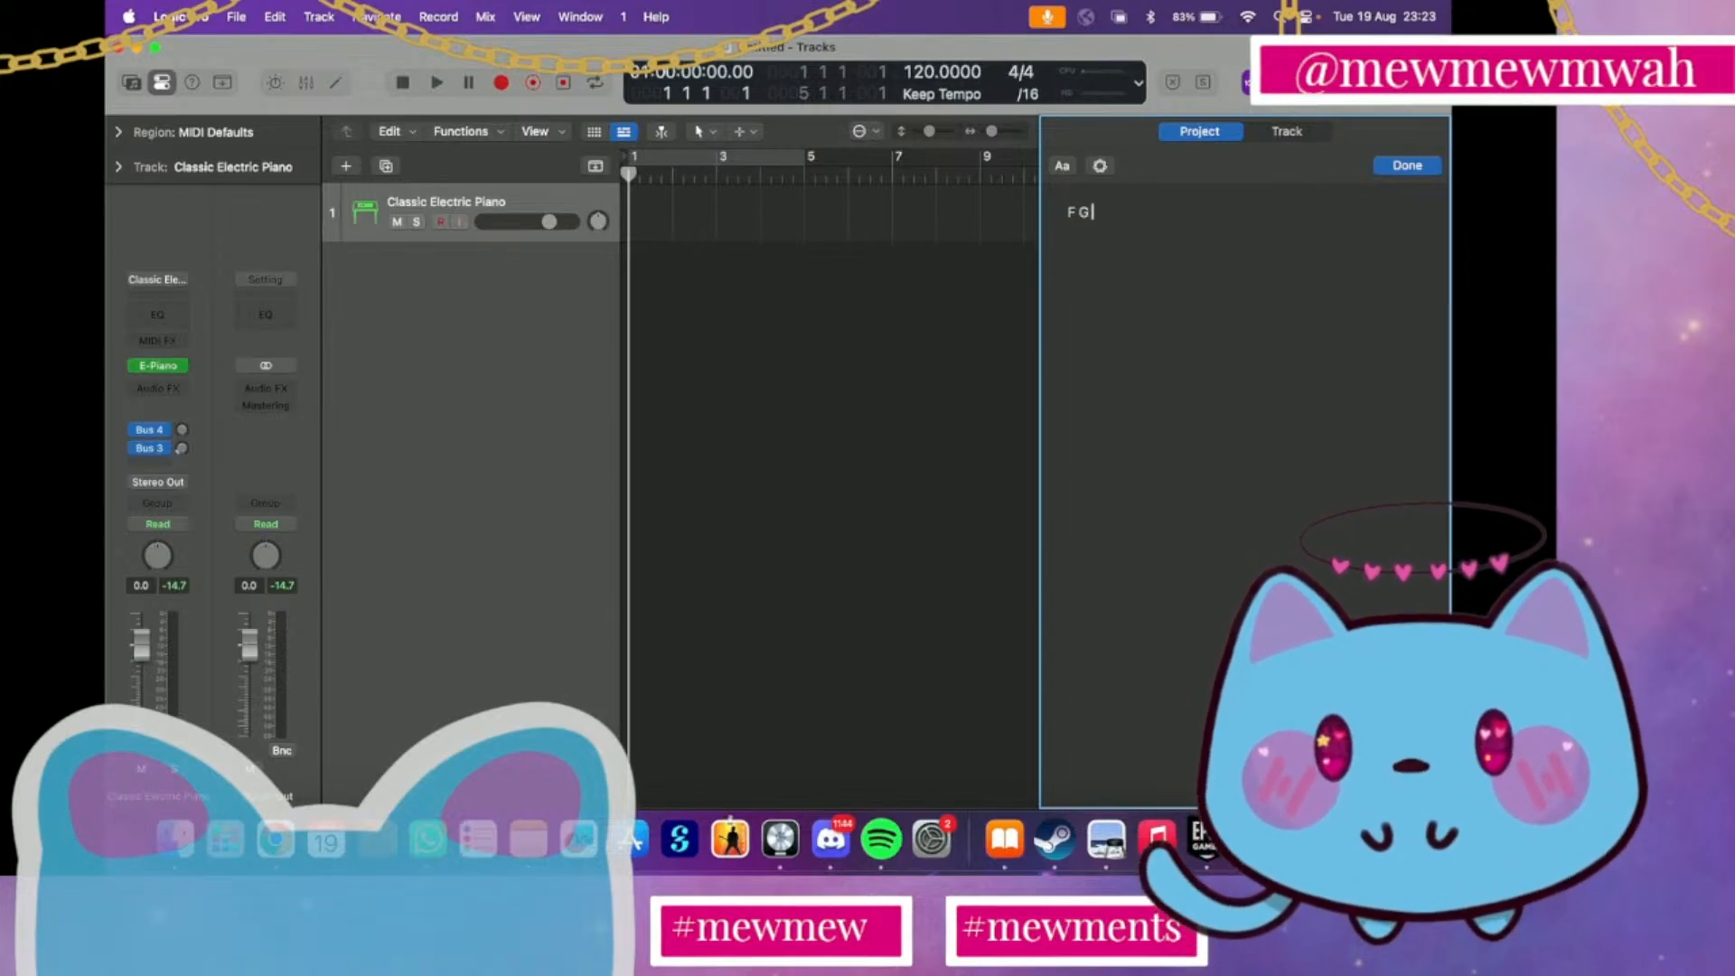
type(" Em")
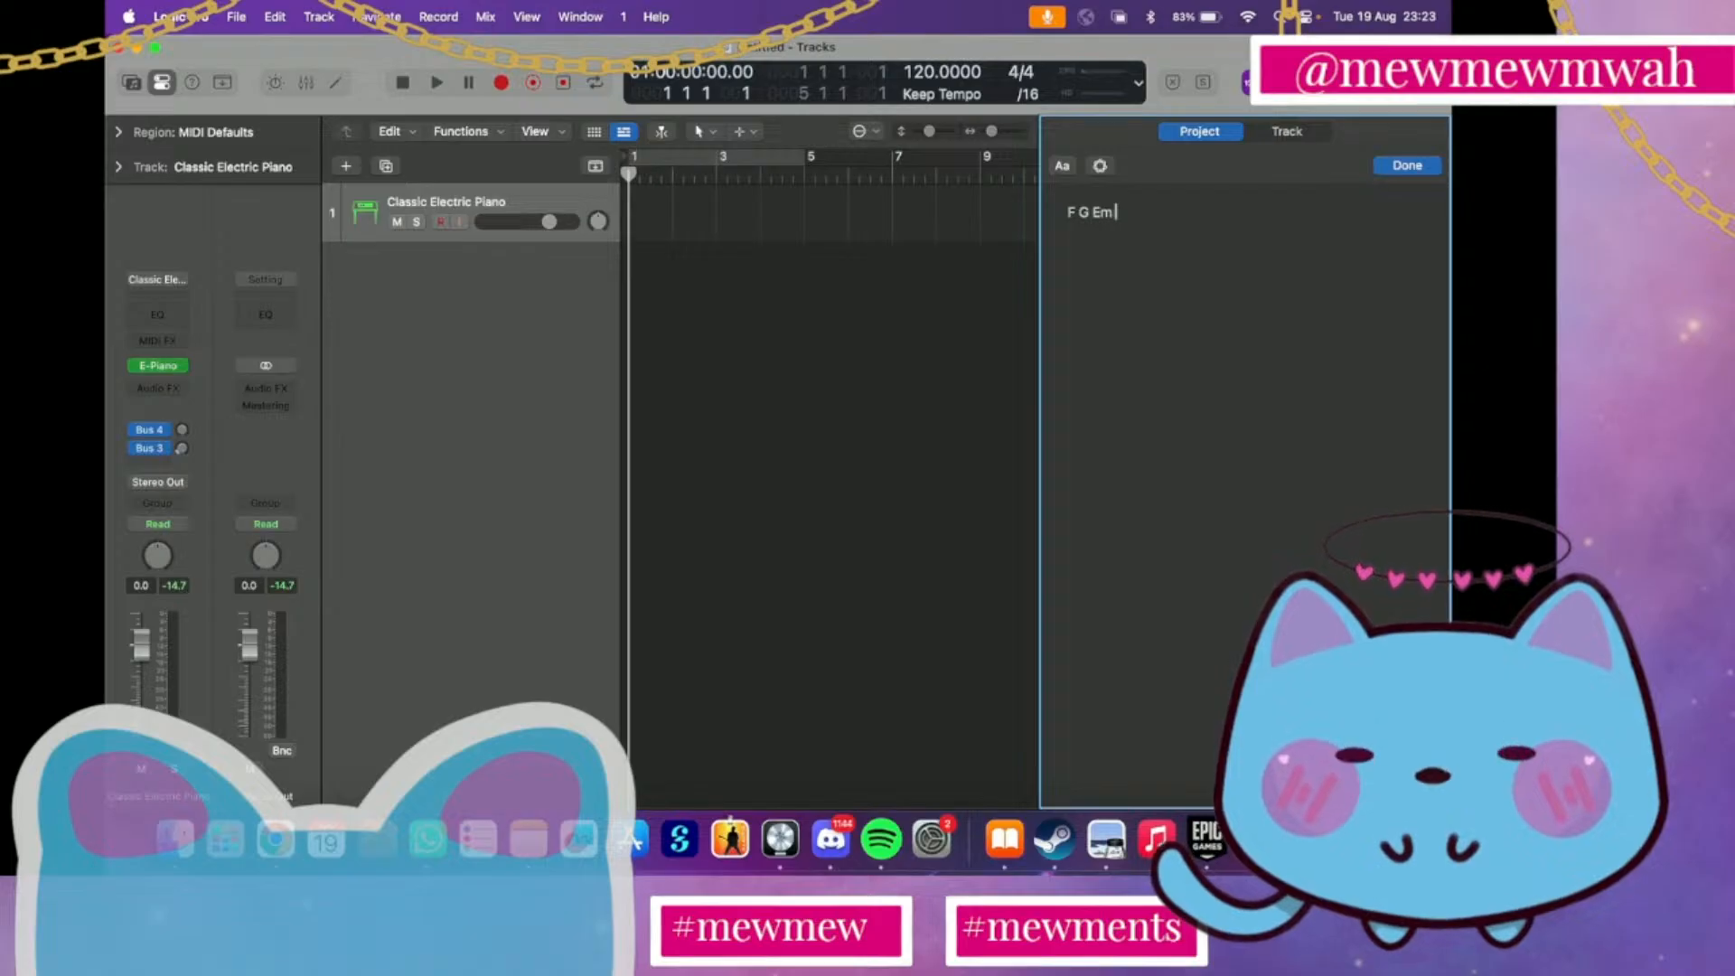
type(" C")
key("Return")
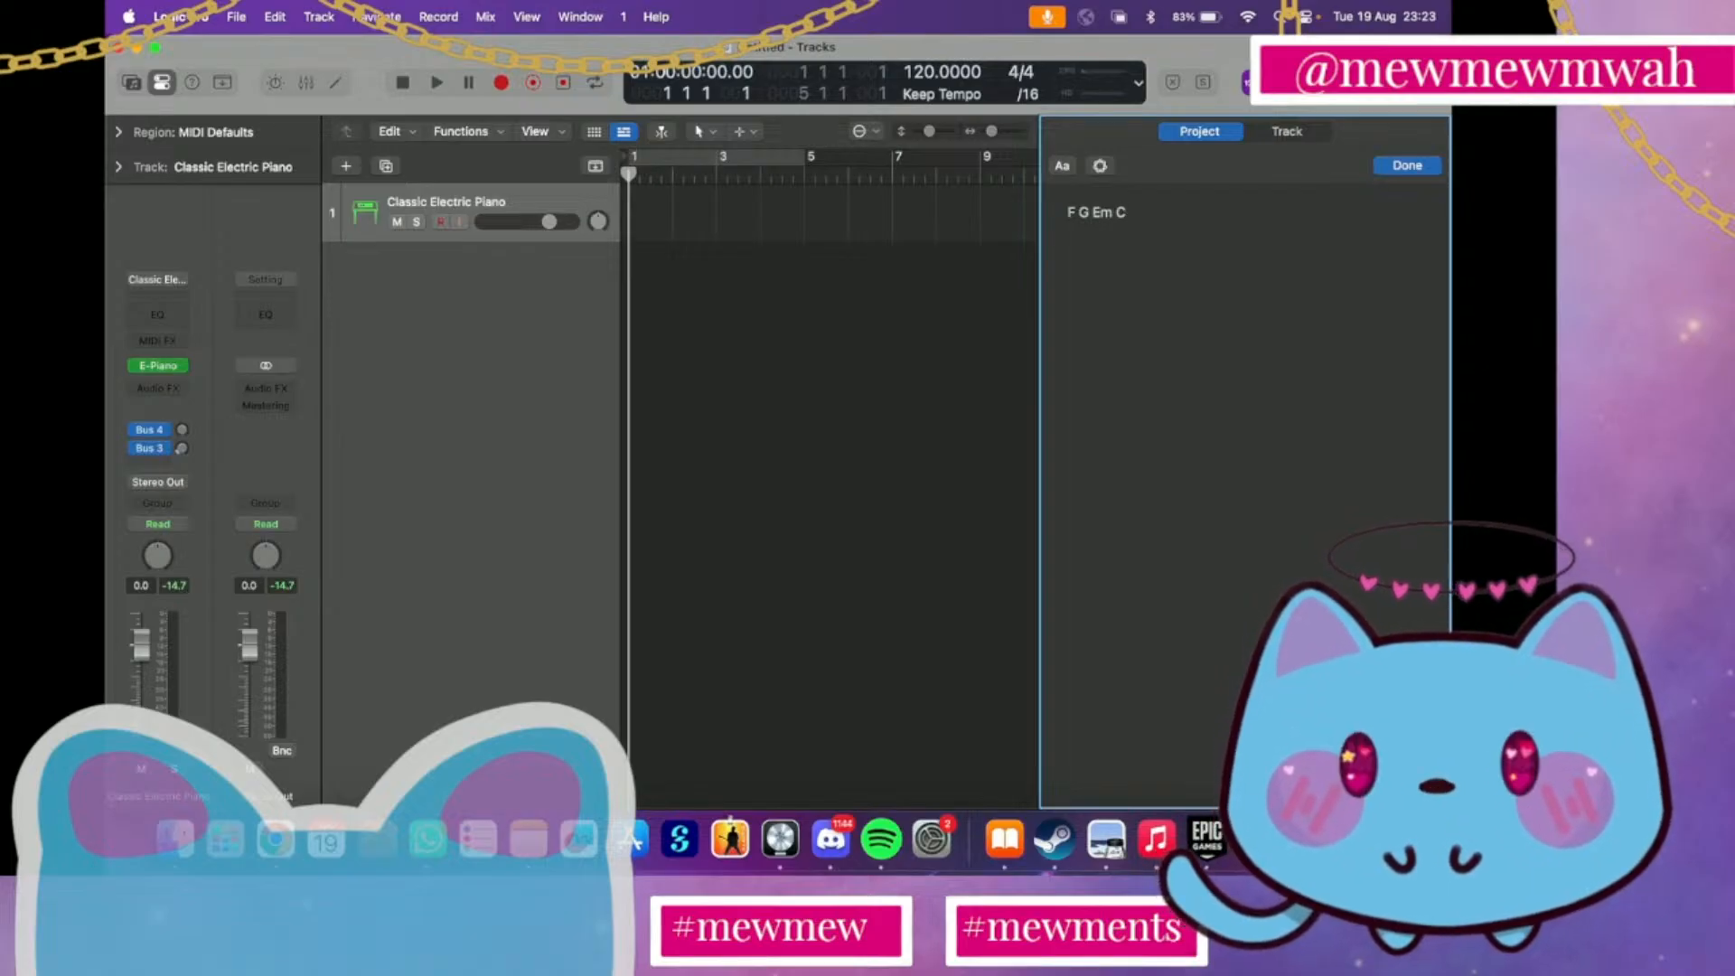
Begin the second line of the project notes with the chords Em Dm
type("F")
key("BackSpace")
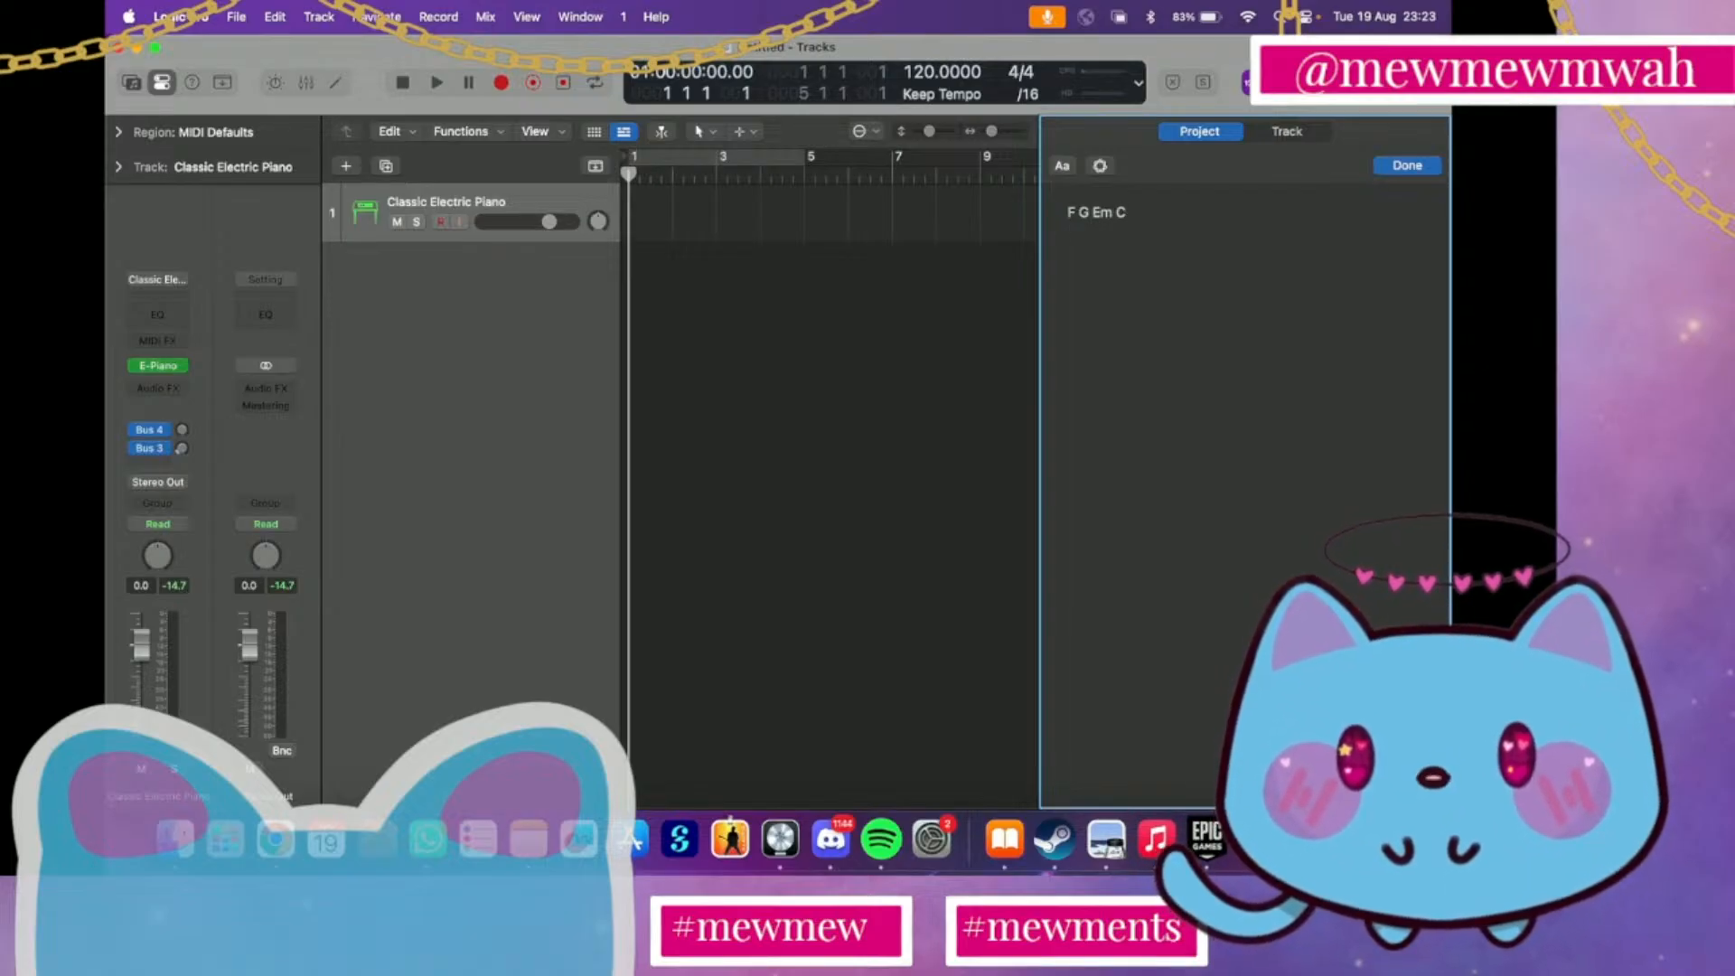
type("Em")
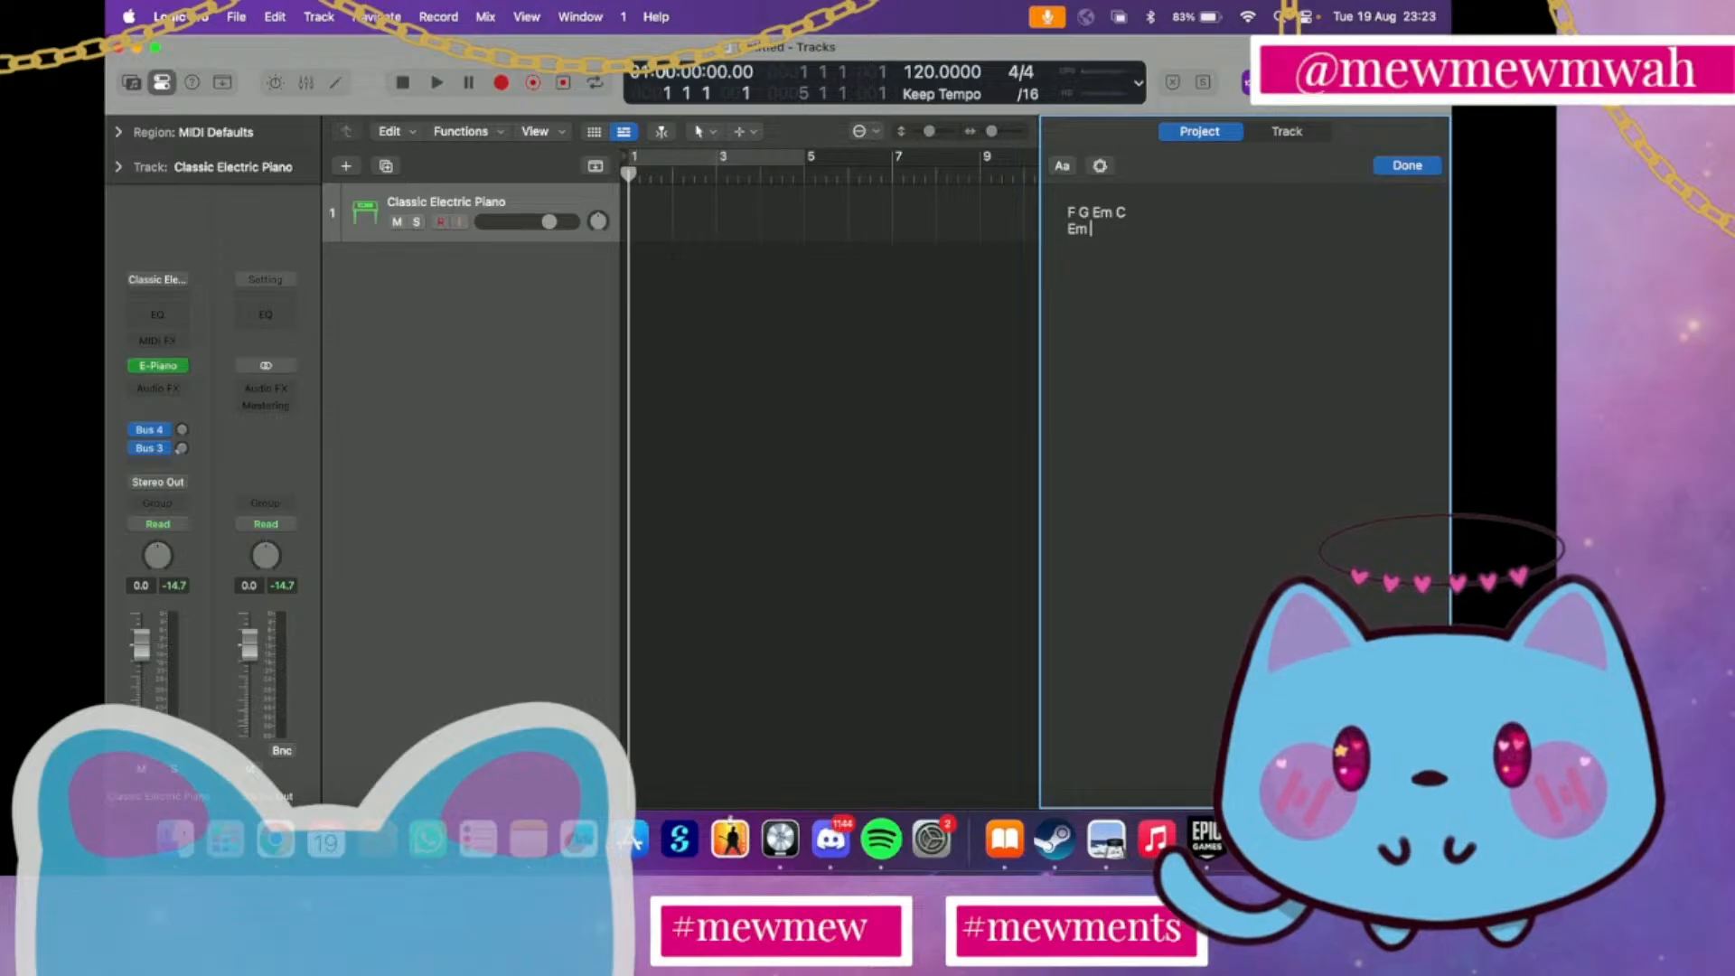
type(" Dm")
Recheck the chord map in Preview and add F to the second chord line in Logic Pro's notes
key("ctrl+Up")
left_click(1107, 617)
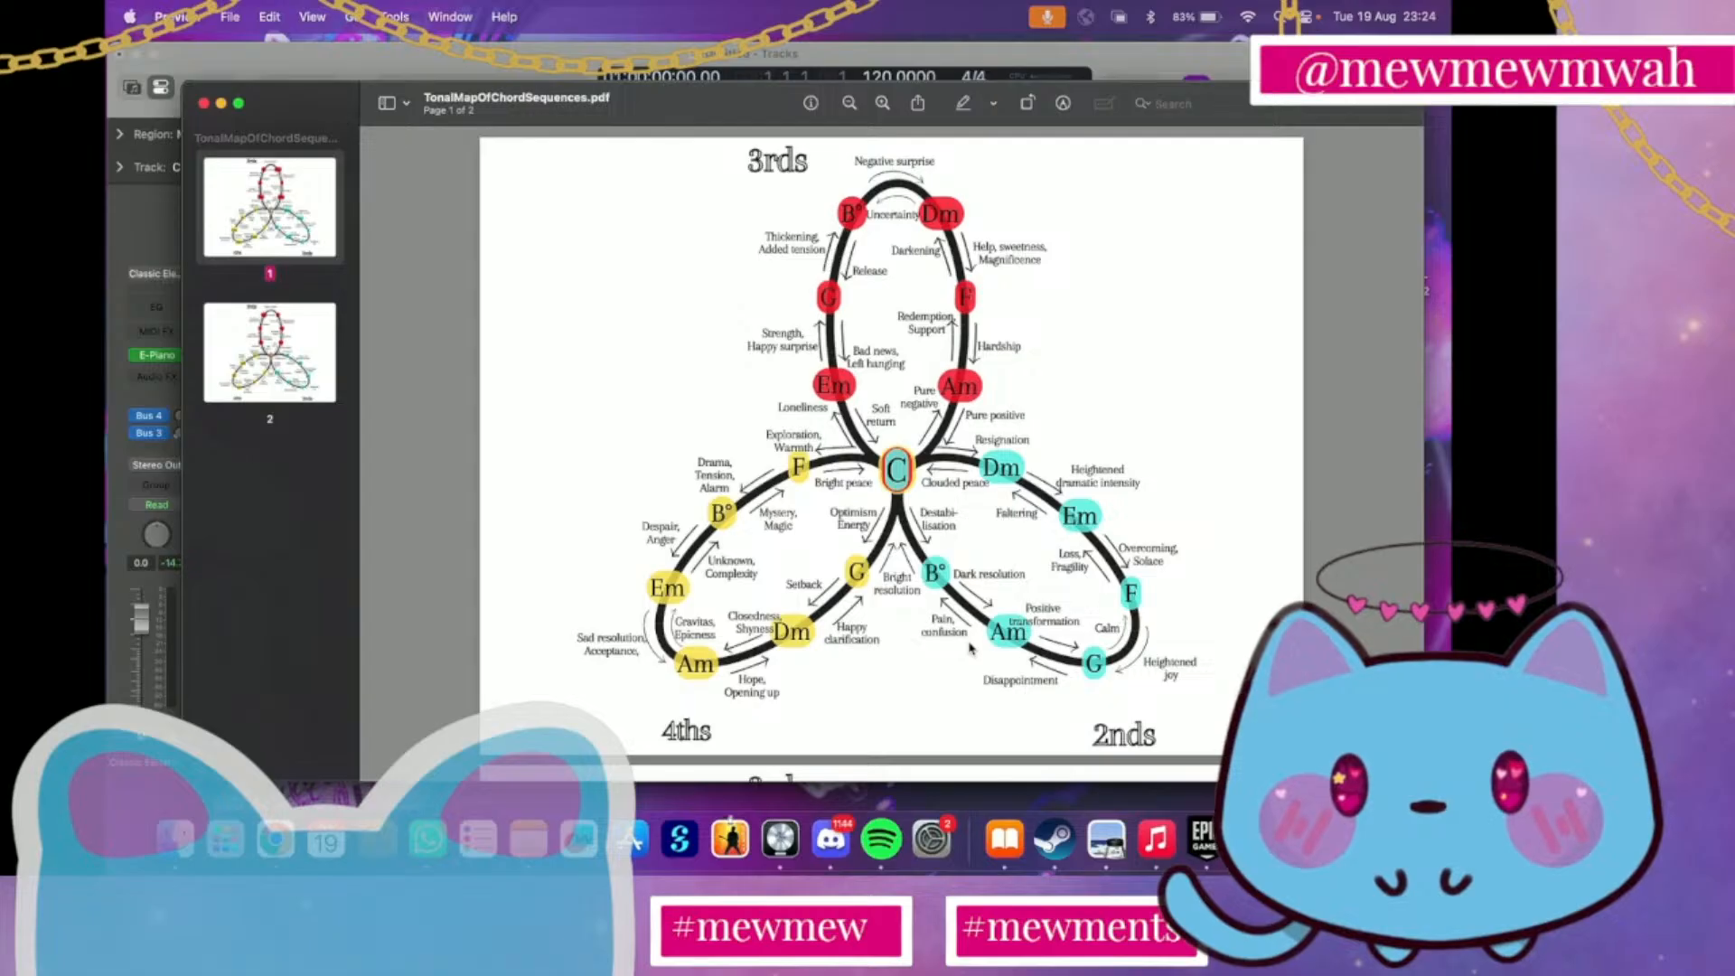
key("ctrl+Up")
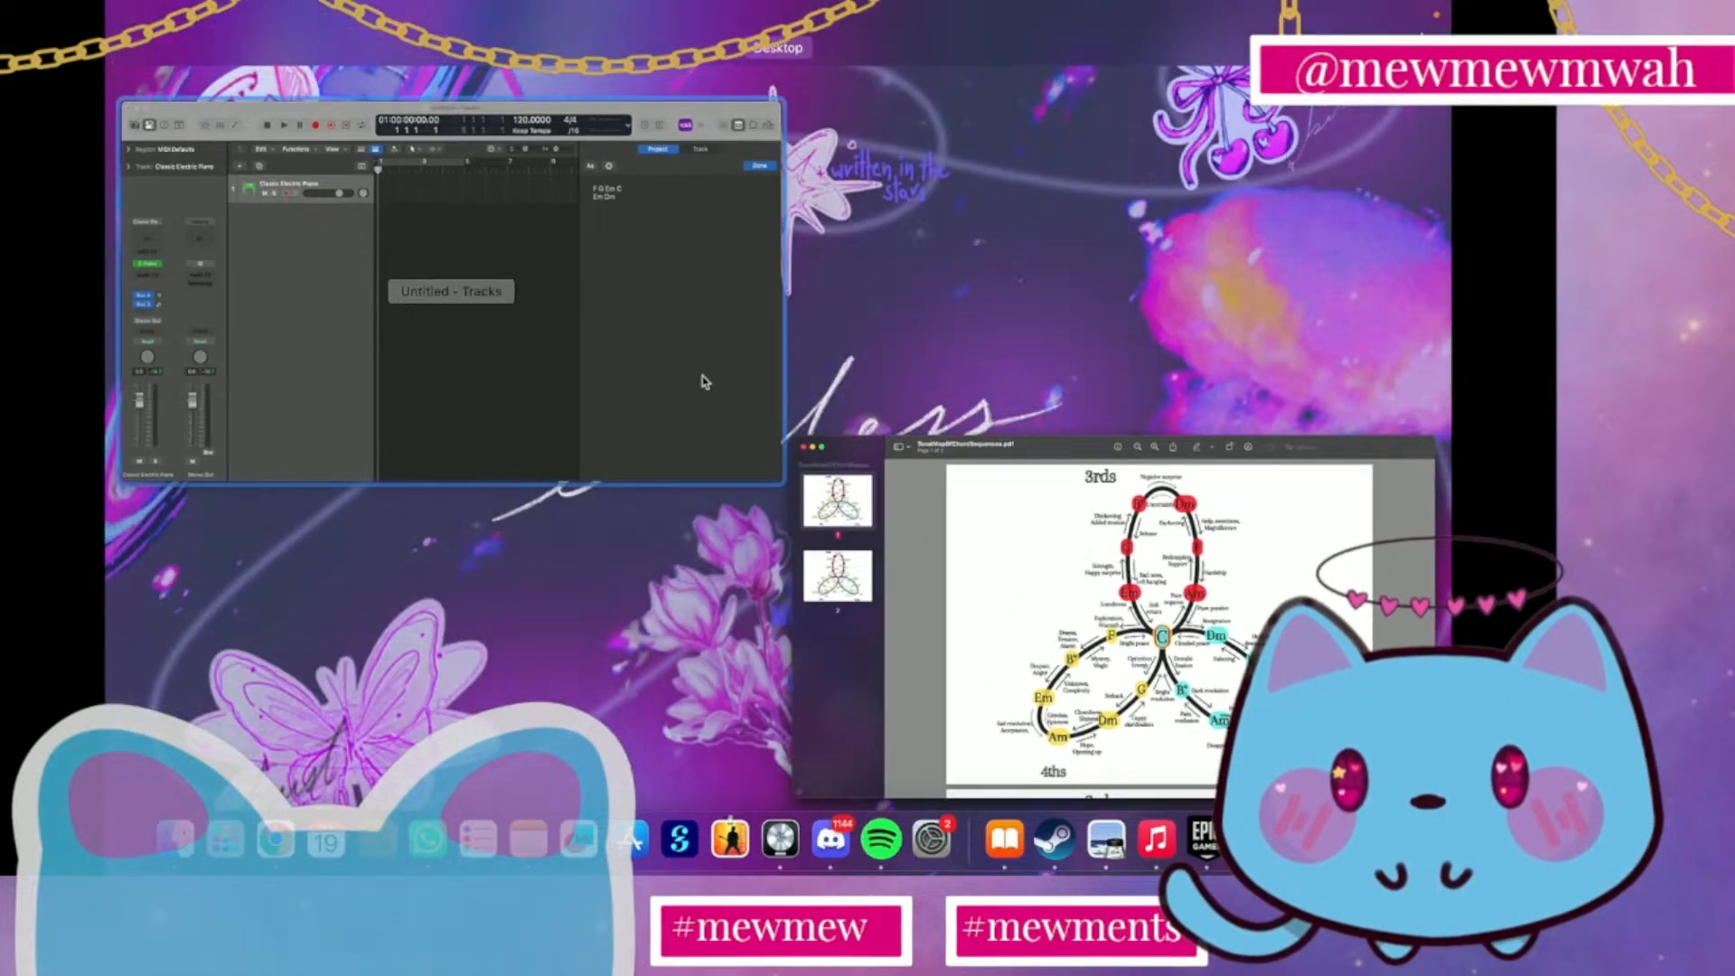
left_click(702, 375)
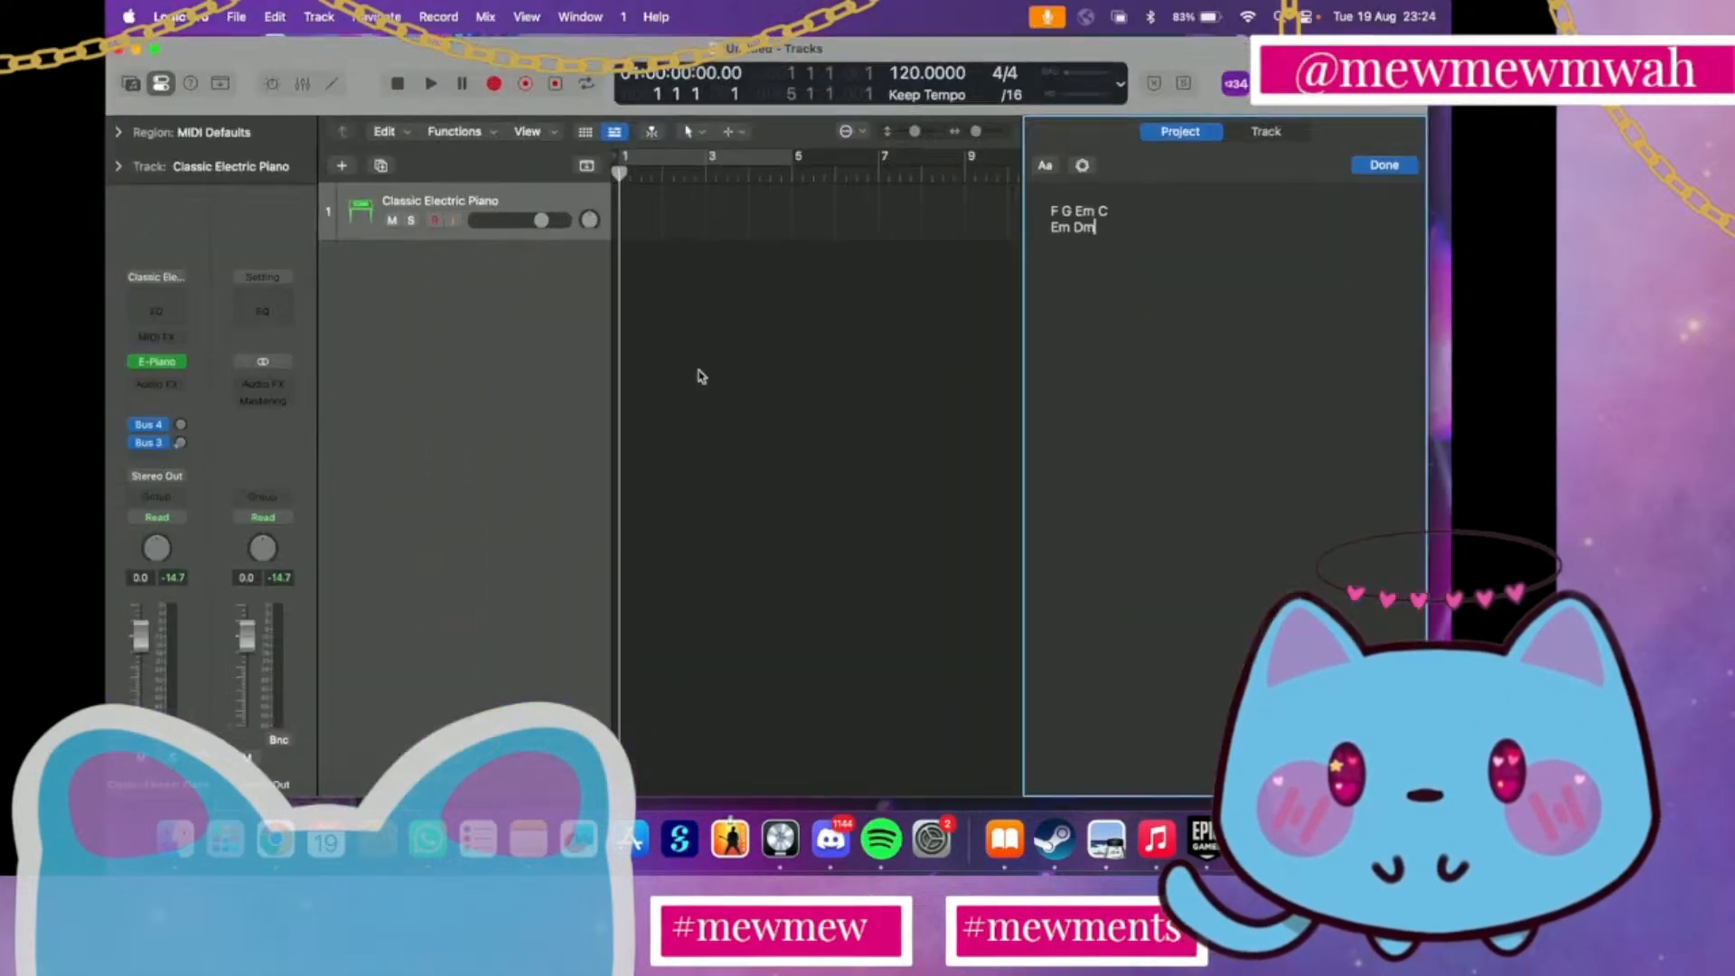
type("F")
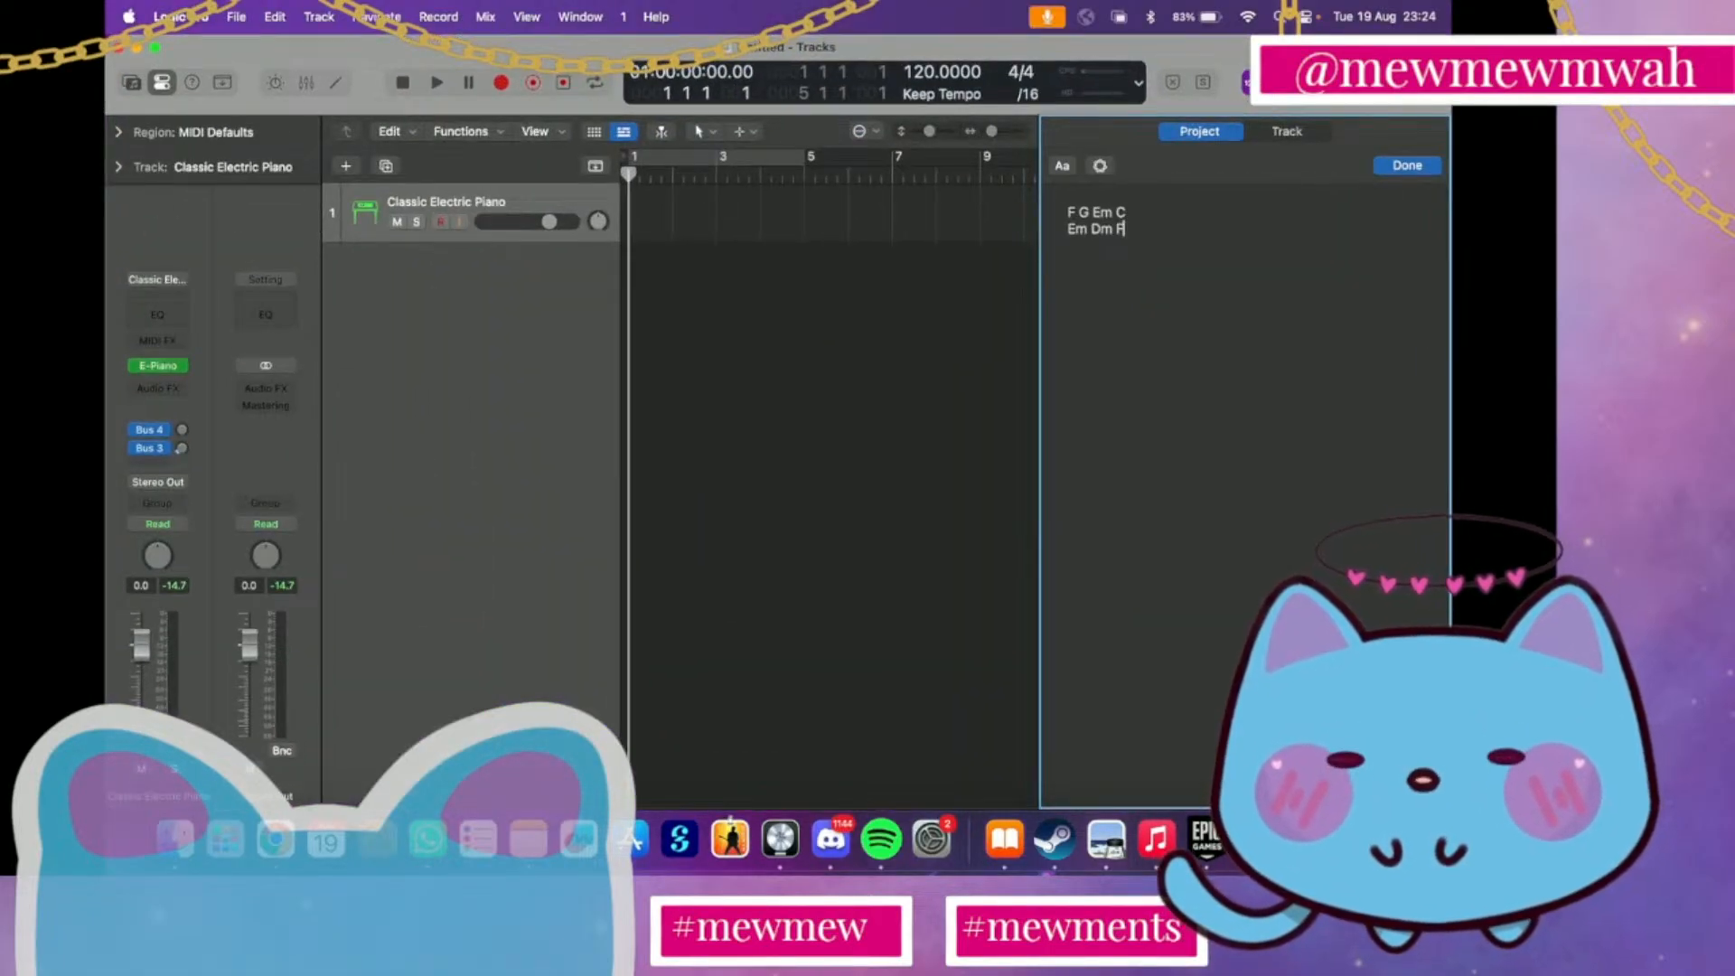
key("shift+Up")
type("G")
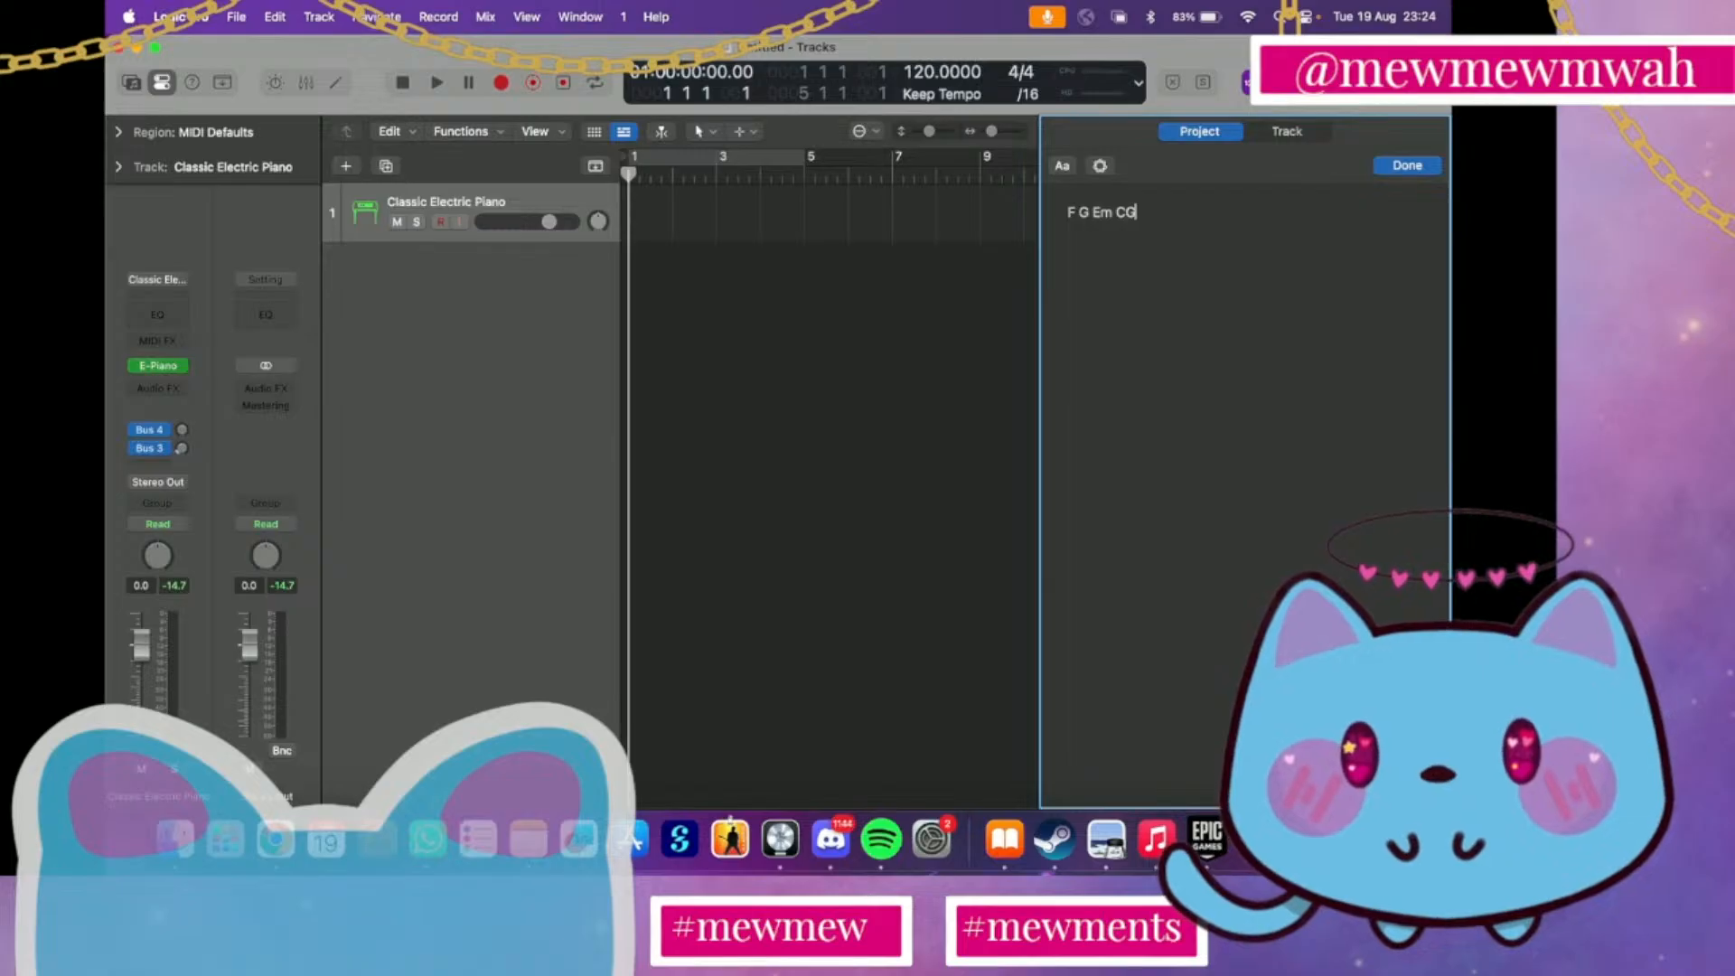
key("super+z")
Finish the second chord line with G and start a new line below it
left_click(1136, 244)
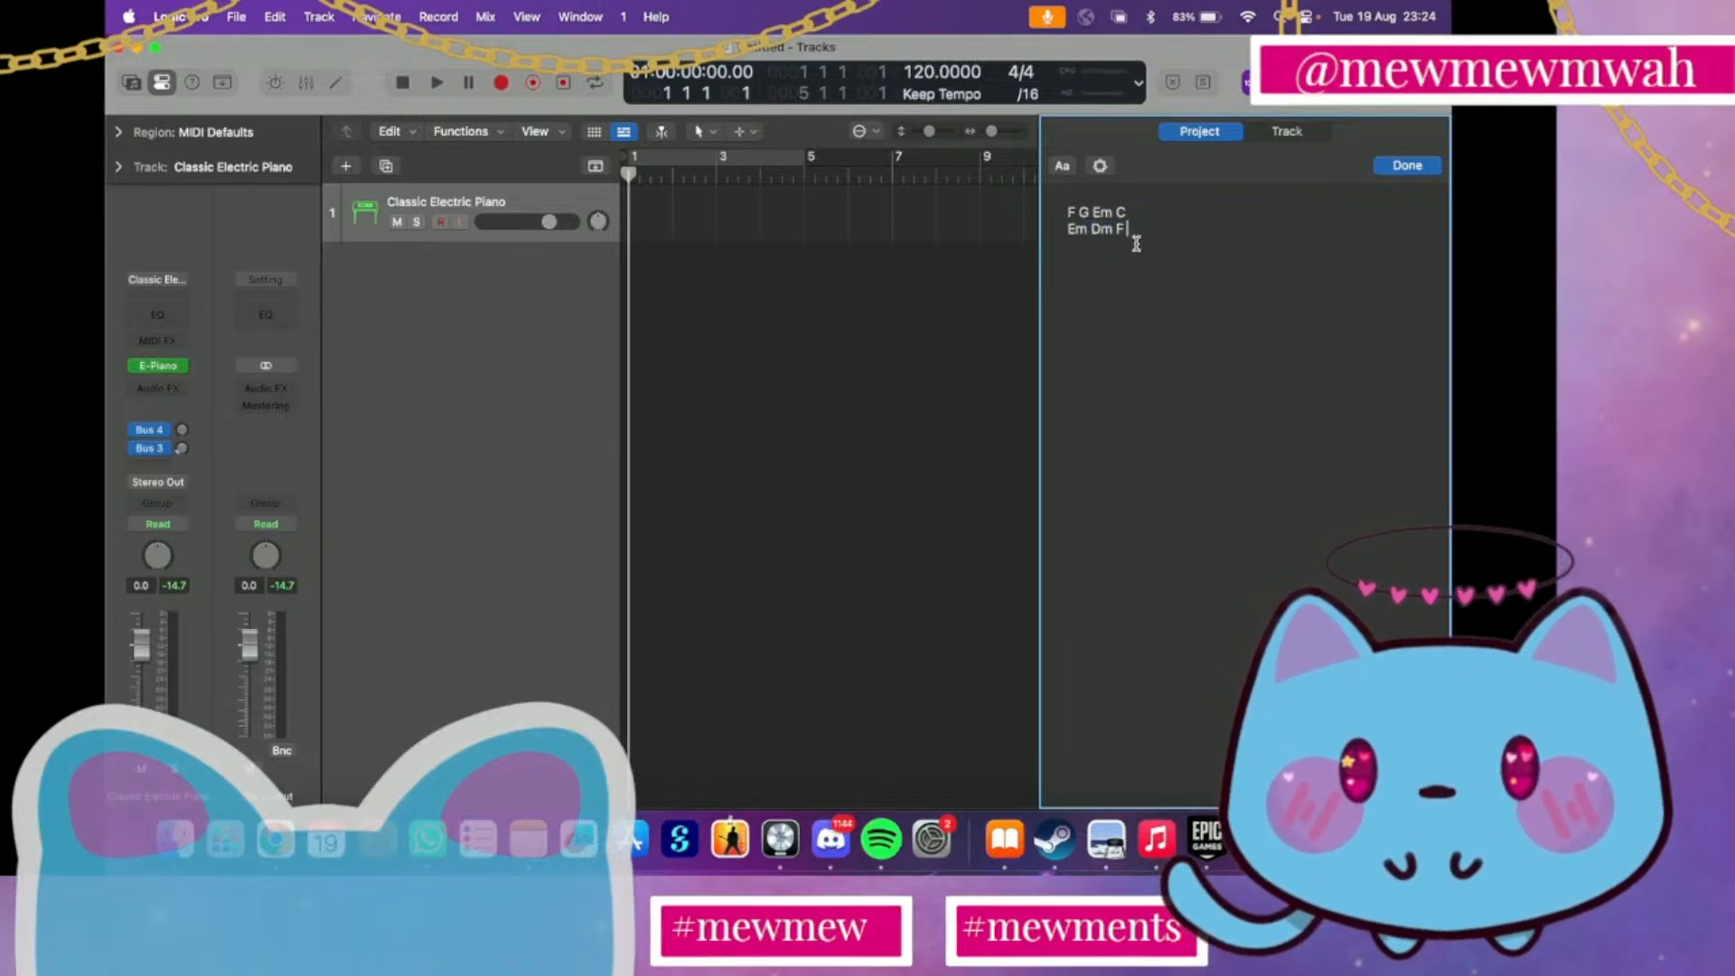
type("G")
key("Return")
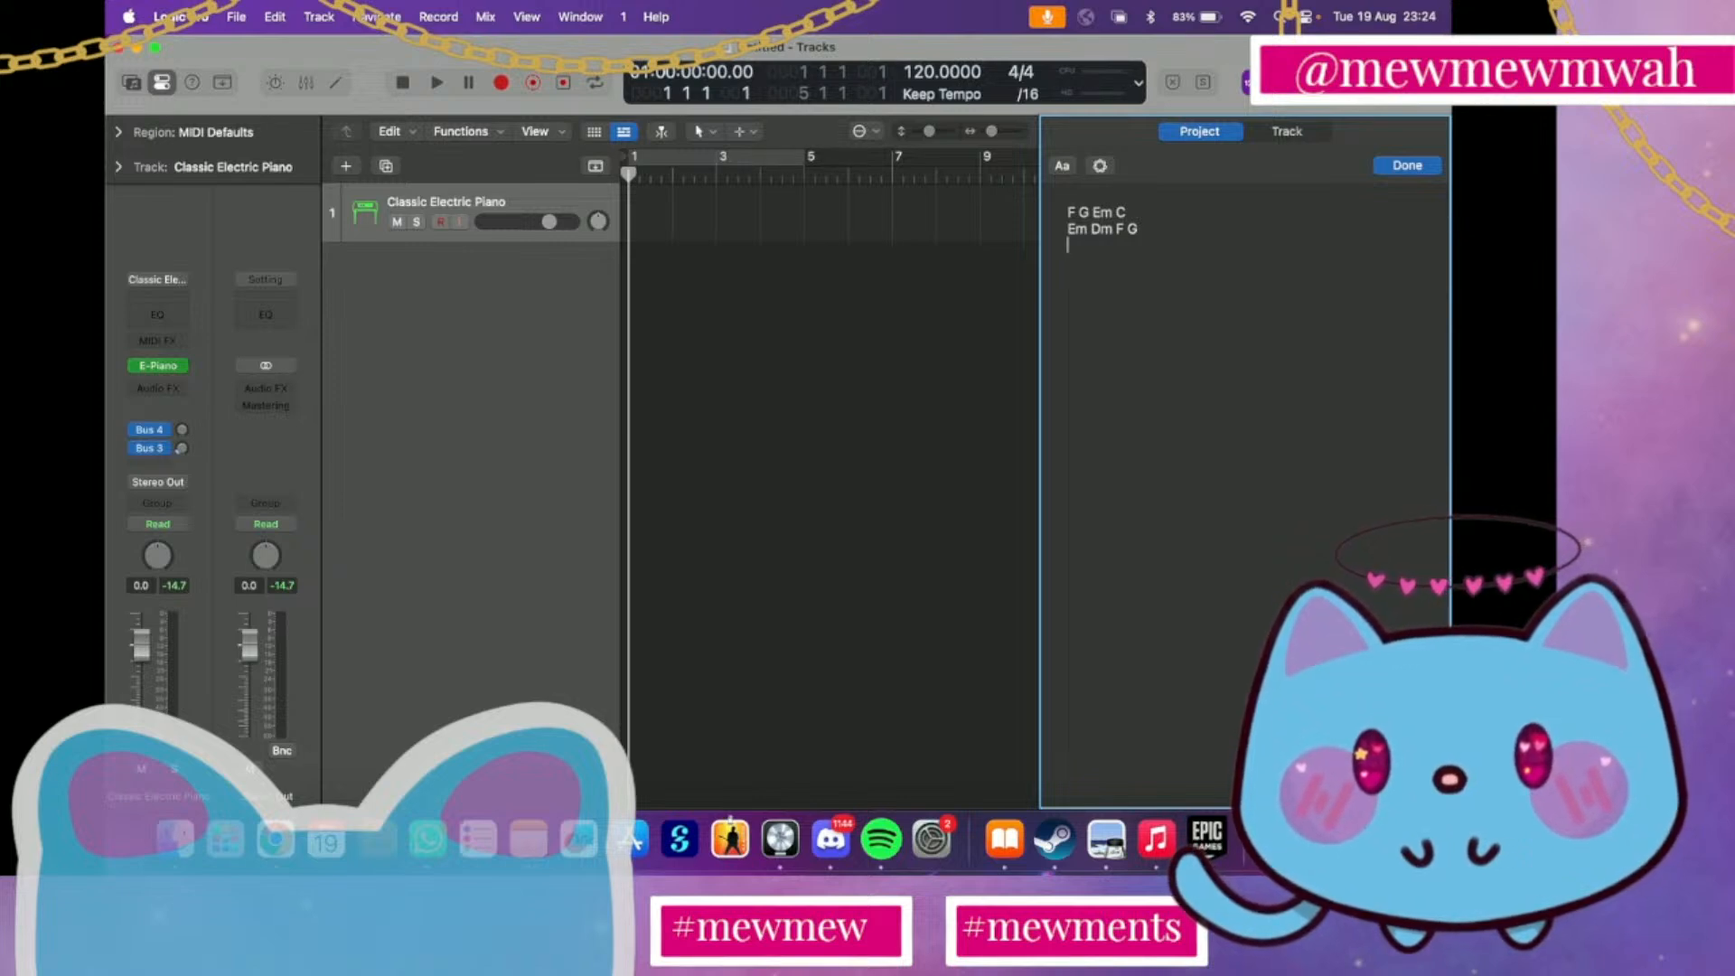
Write Am Dm G C as the third chord line of the project notes
type("A")
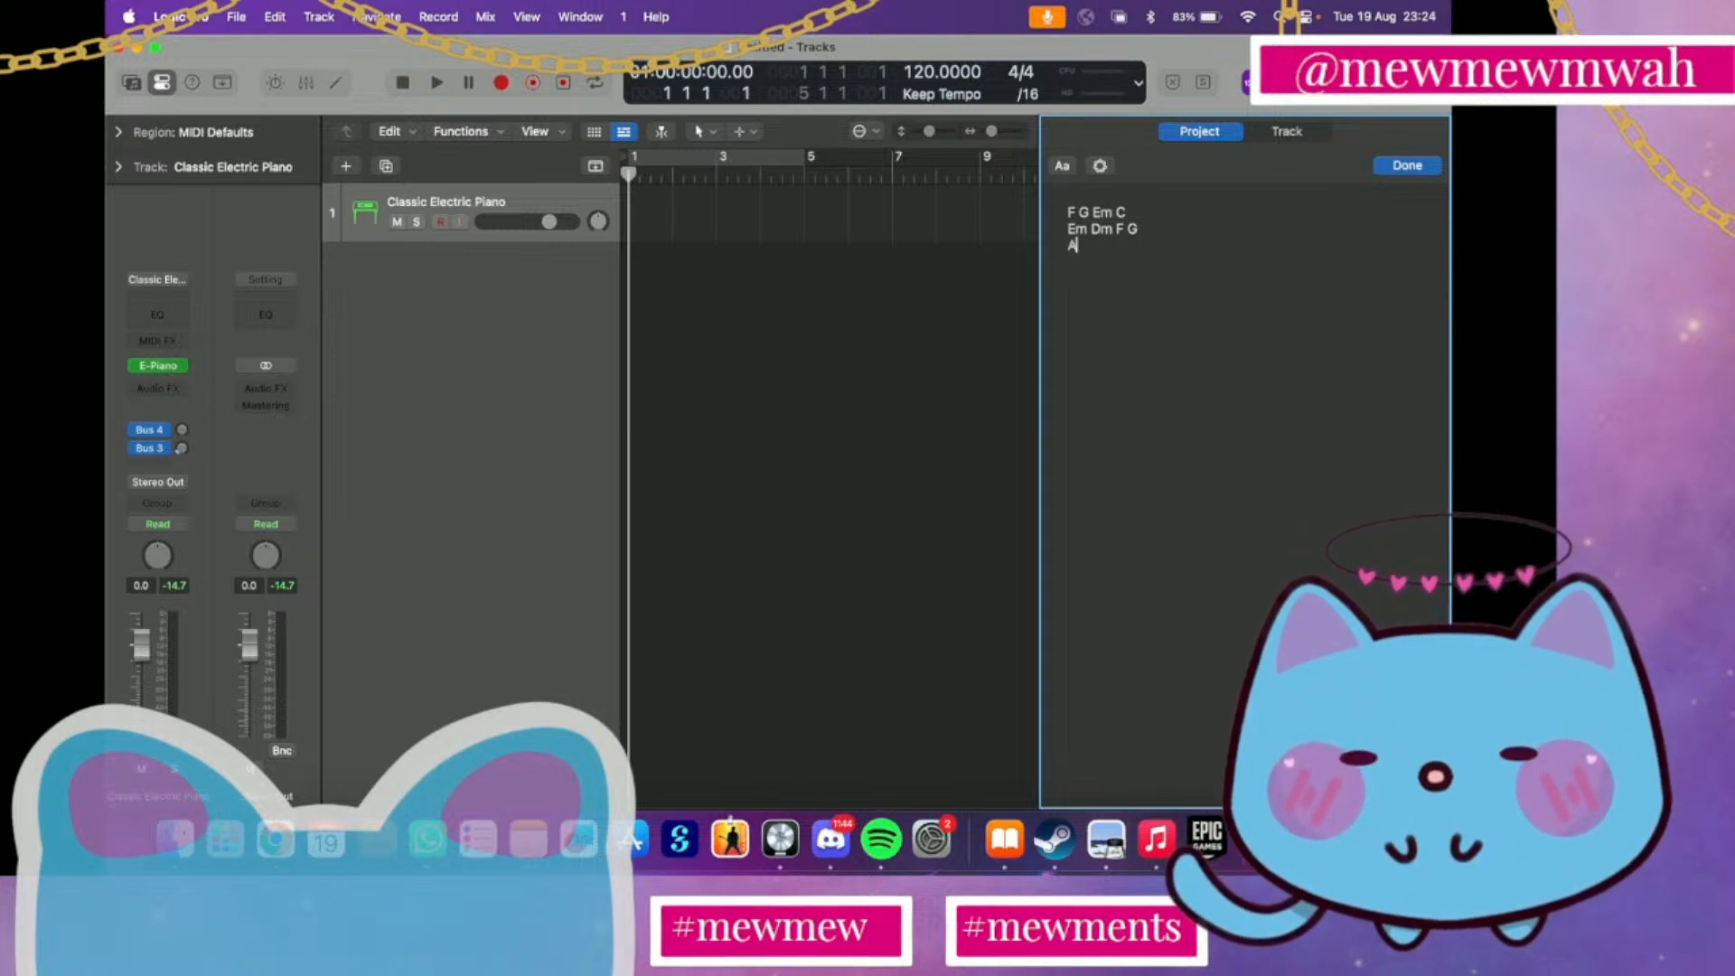
type("m Dm G")
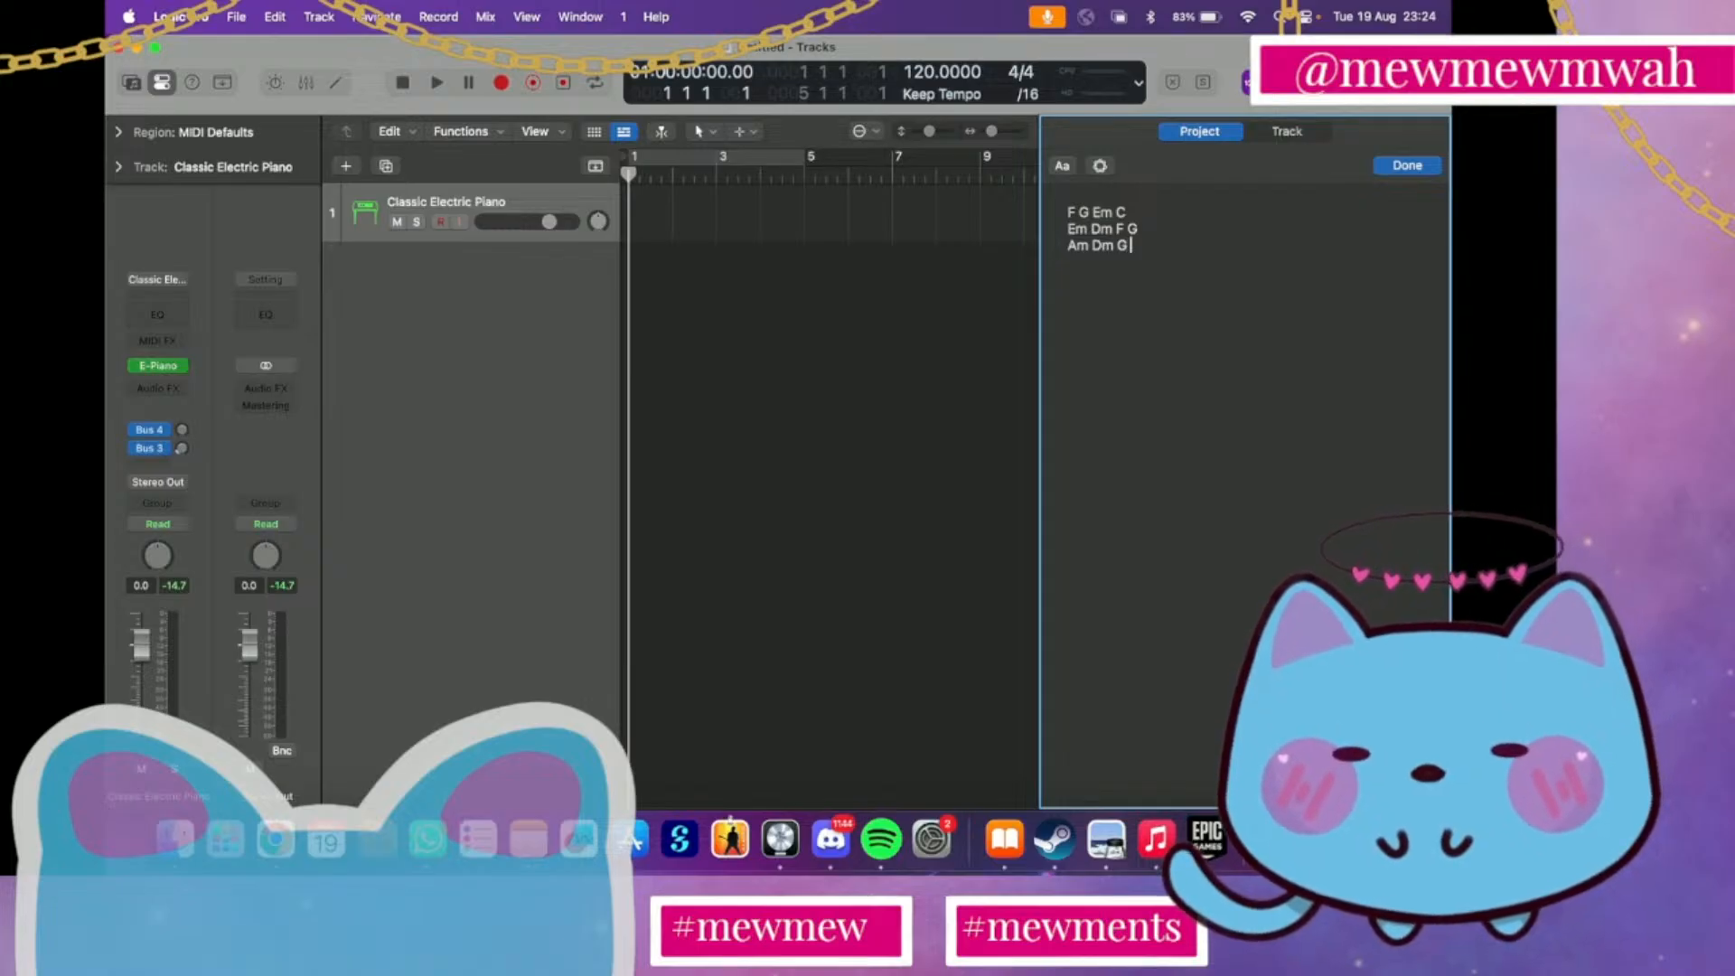
type(" C")
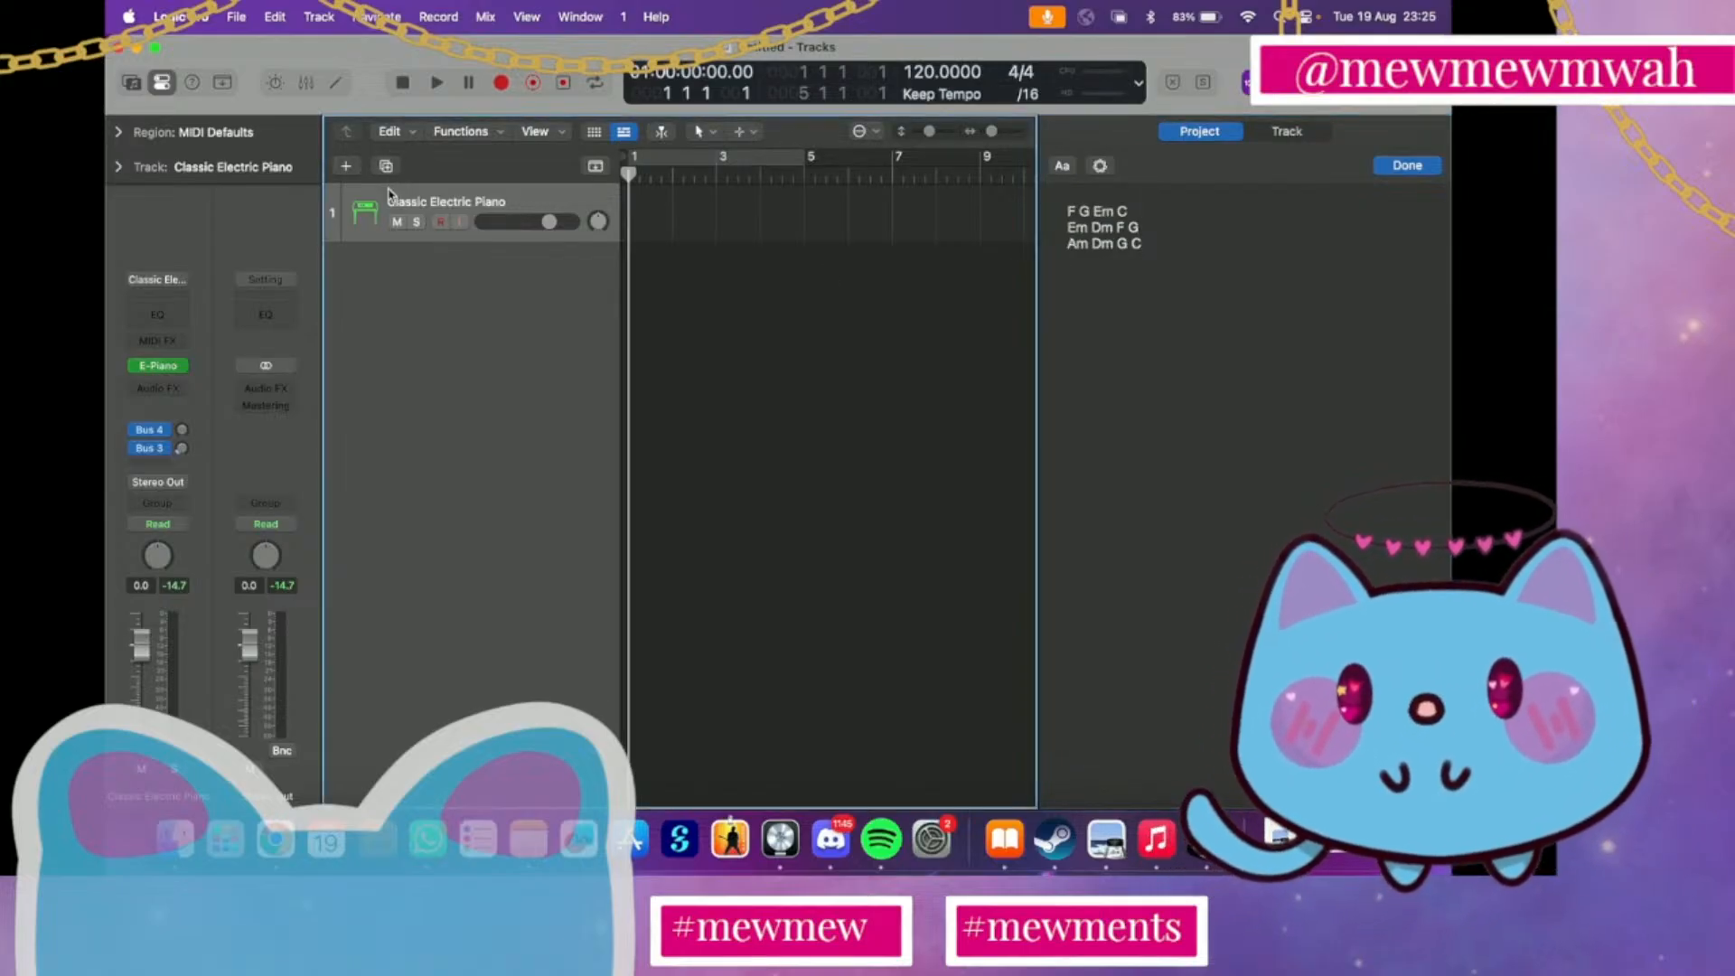
Open the sound library, browse to the Keyboards category and load Capstan Piano on the track
left_click(132, 83)
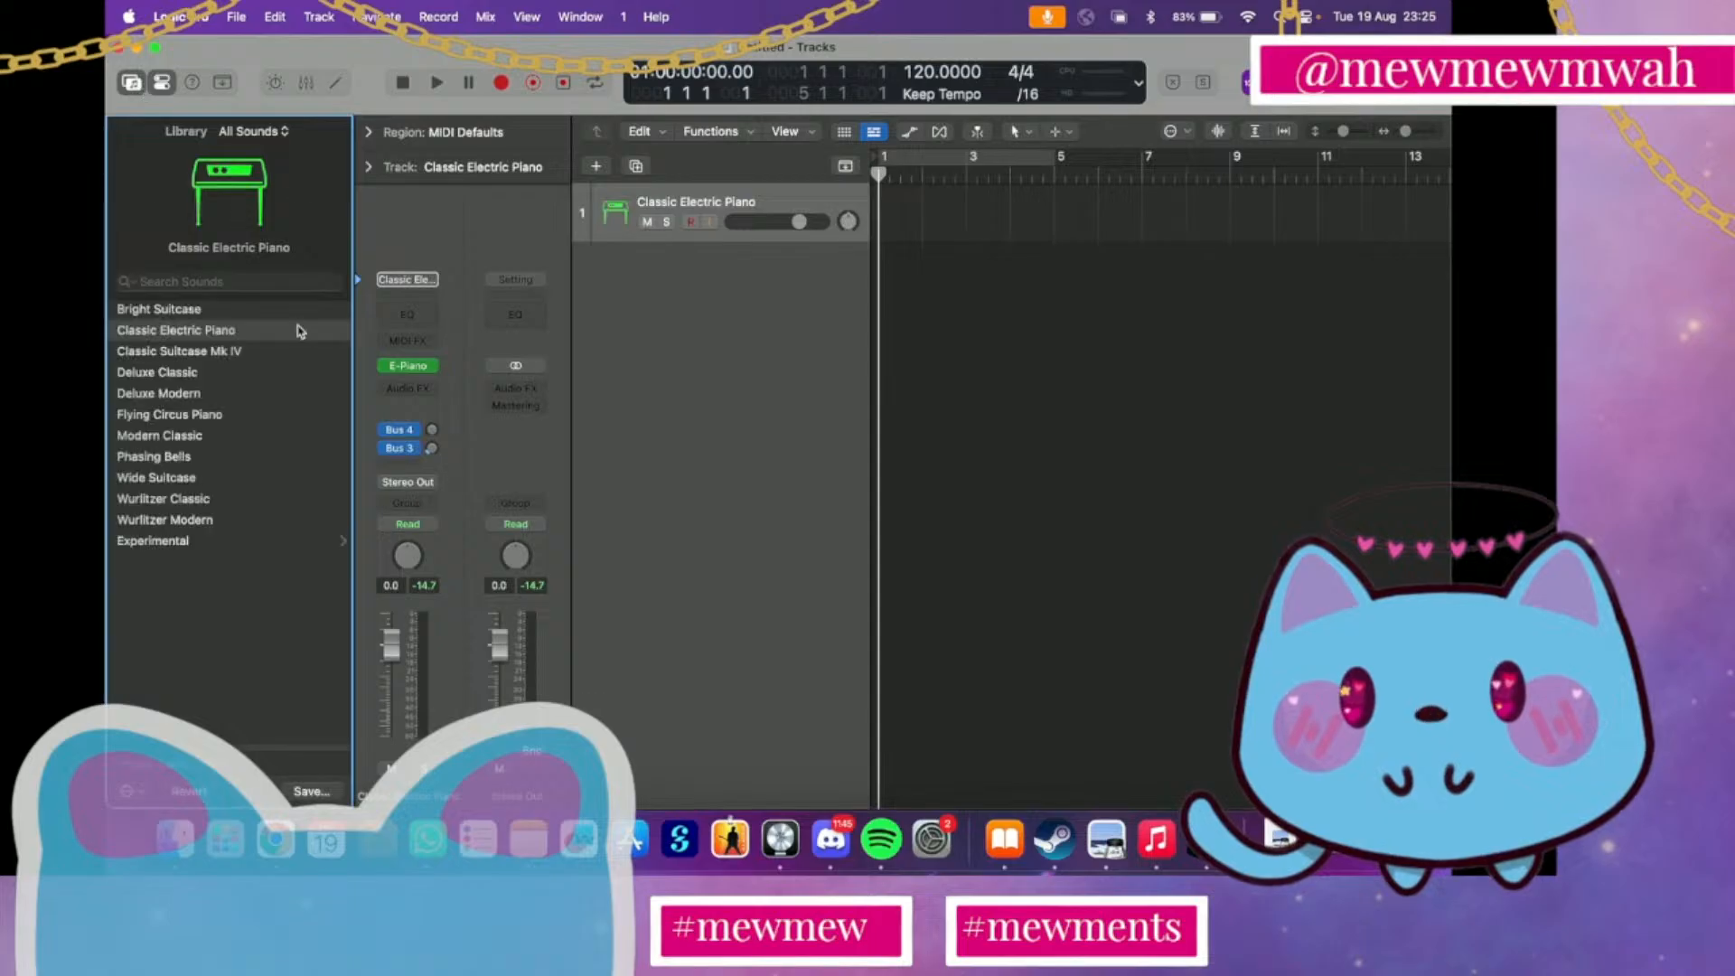
scroll(270, 415, "left", 3)
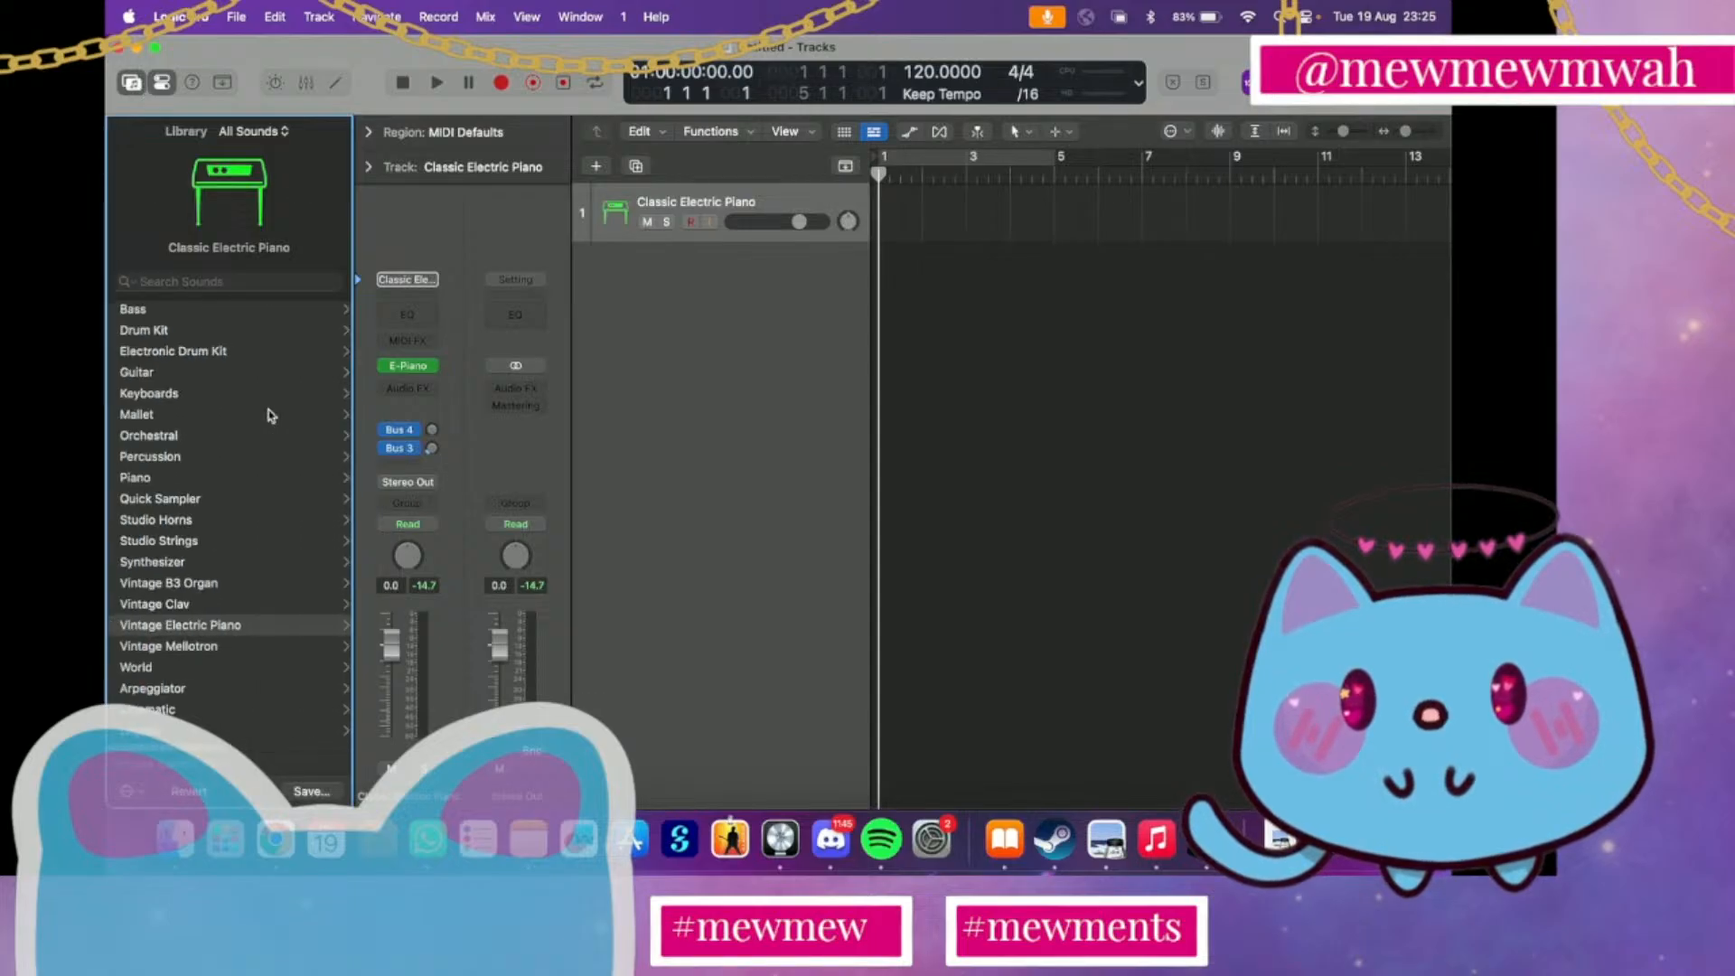
left_click(172, 396)
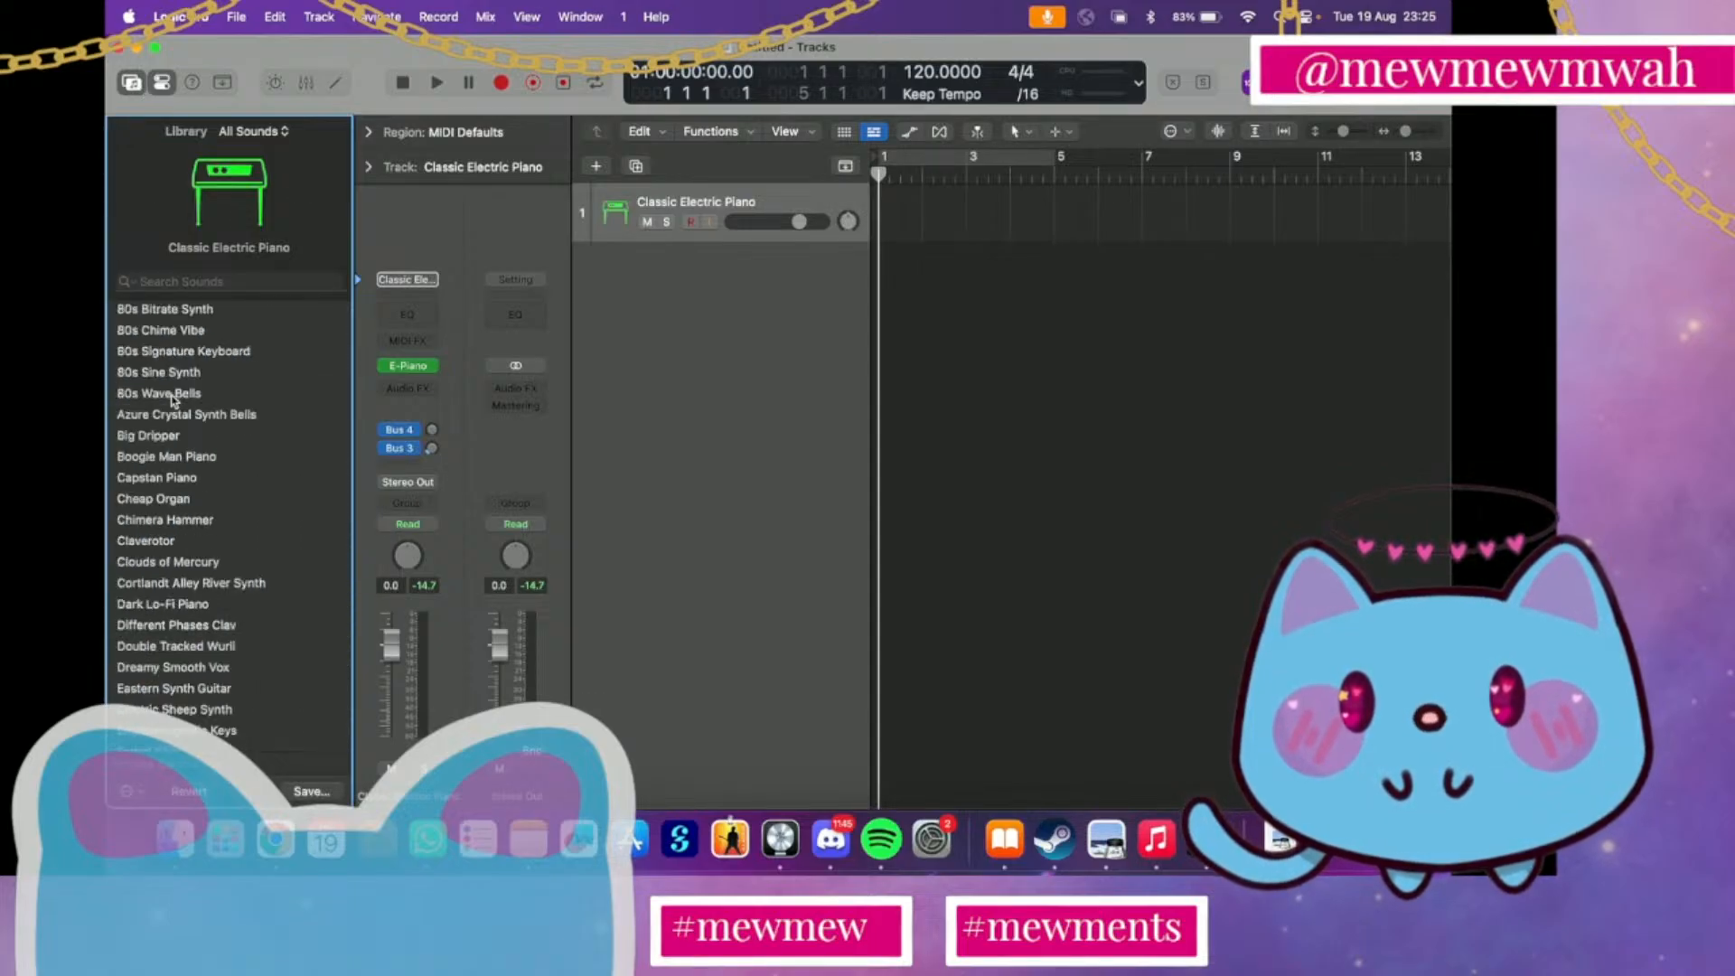
left_click(178, 479)
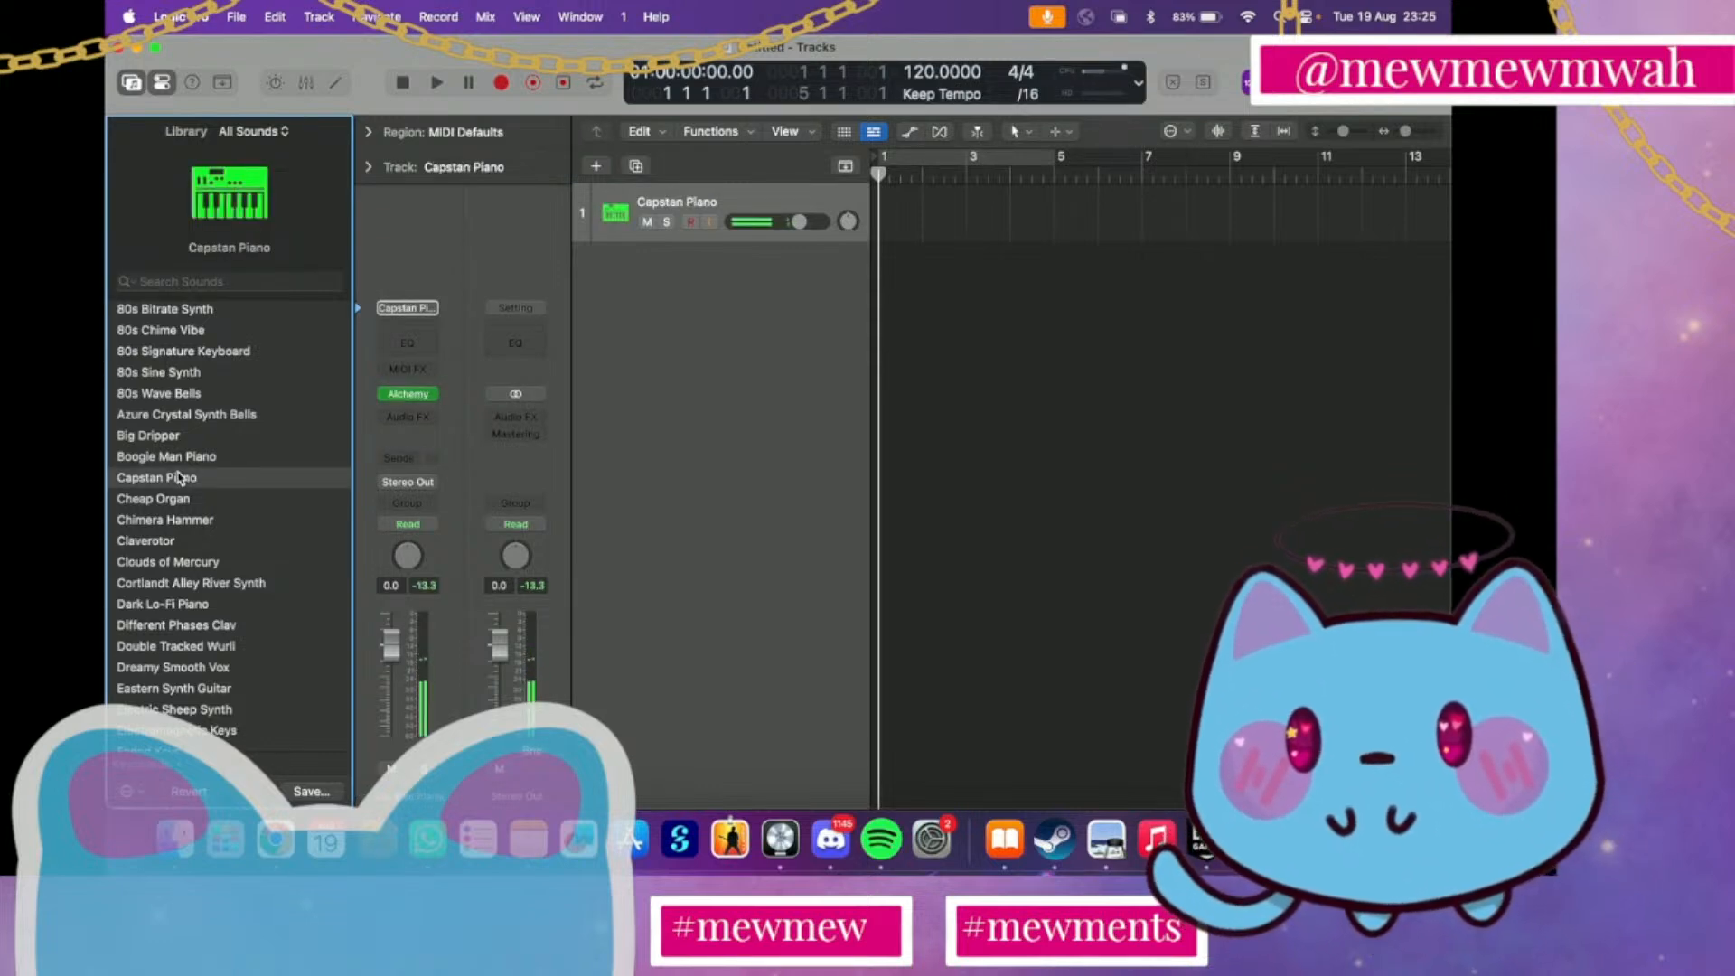
Try the Dark Lo-Fi Piano and Fairytales Bells keyboard sounds on the track
scroll(178, 483, "down", 2)
left_click(172, 556)
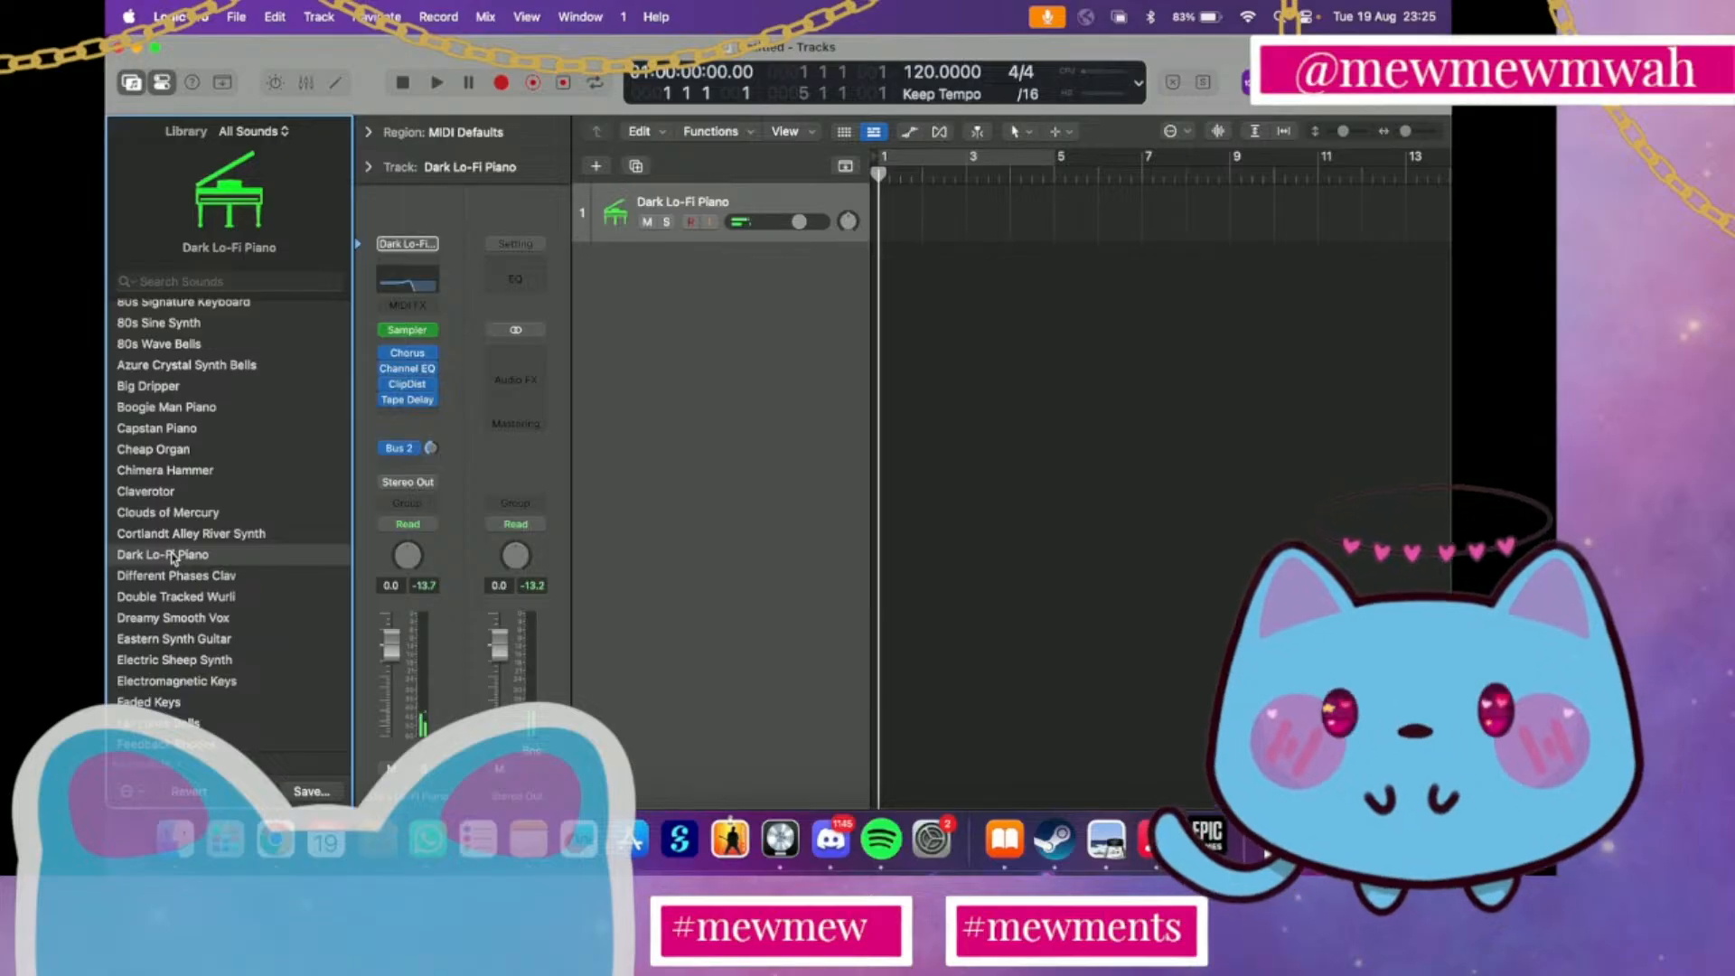
left_click(178, 722)
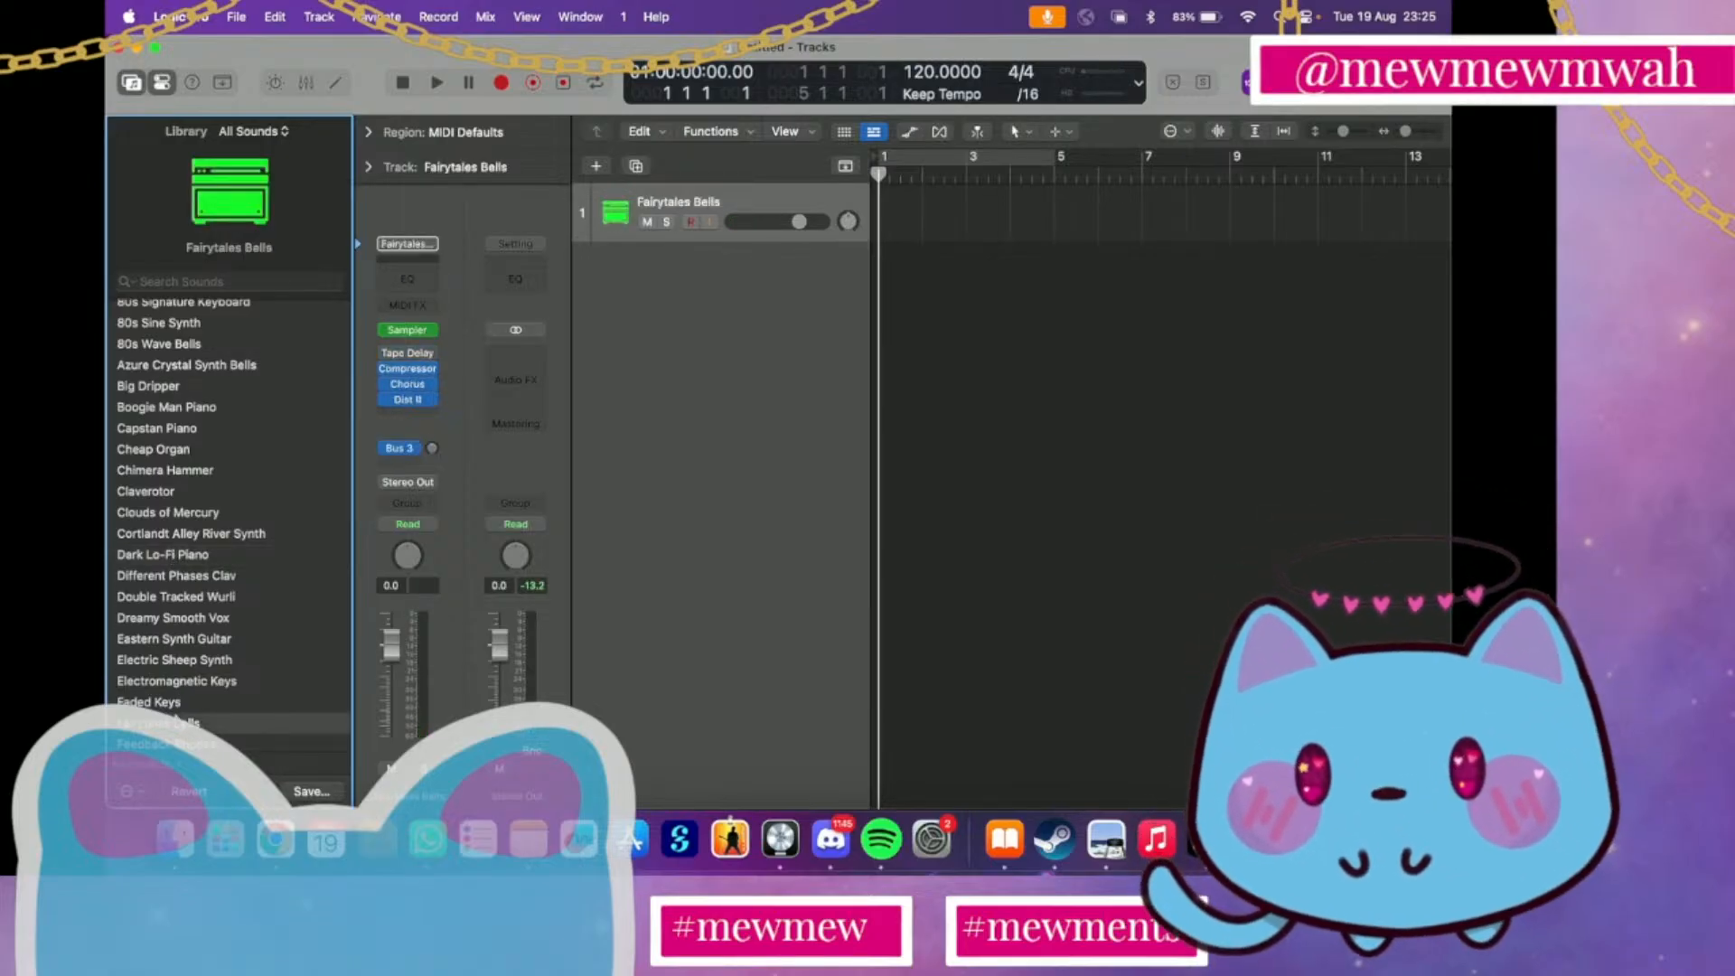
Look further through the keyboard sounds and try Granular Vibraphone on the track
scroll(226, 542, "down", 3)
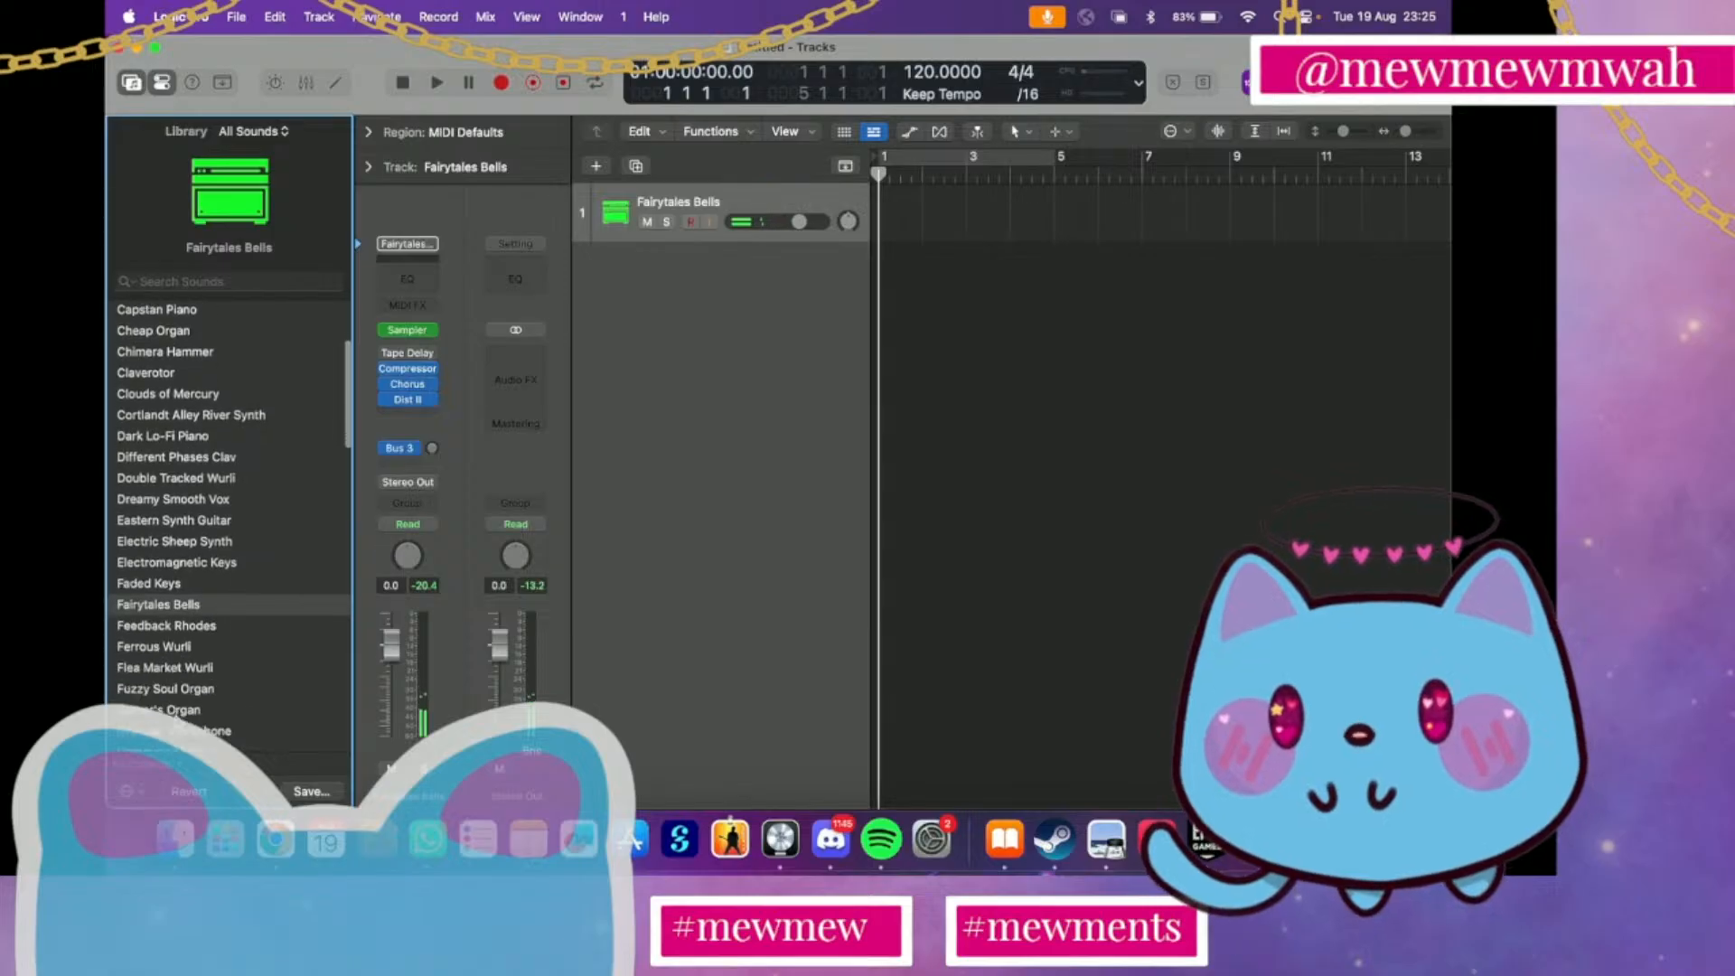
scroll(192, 542, "down", 4)
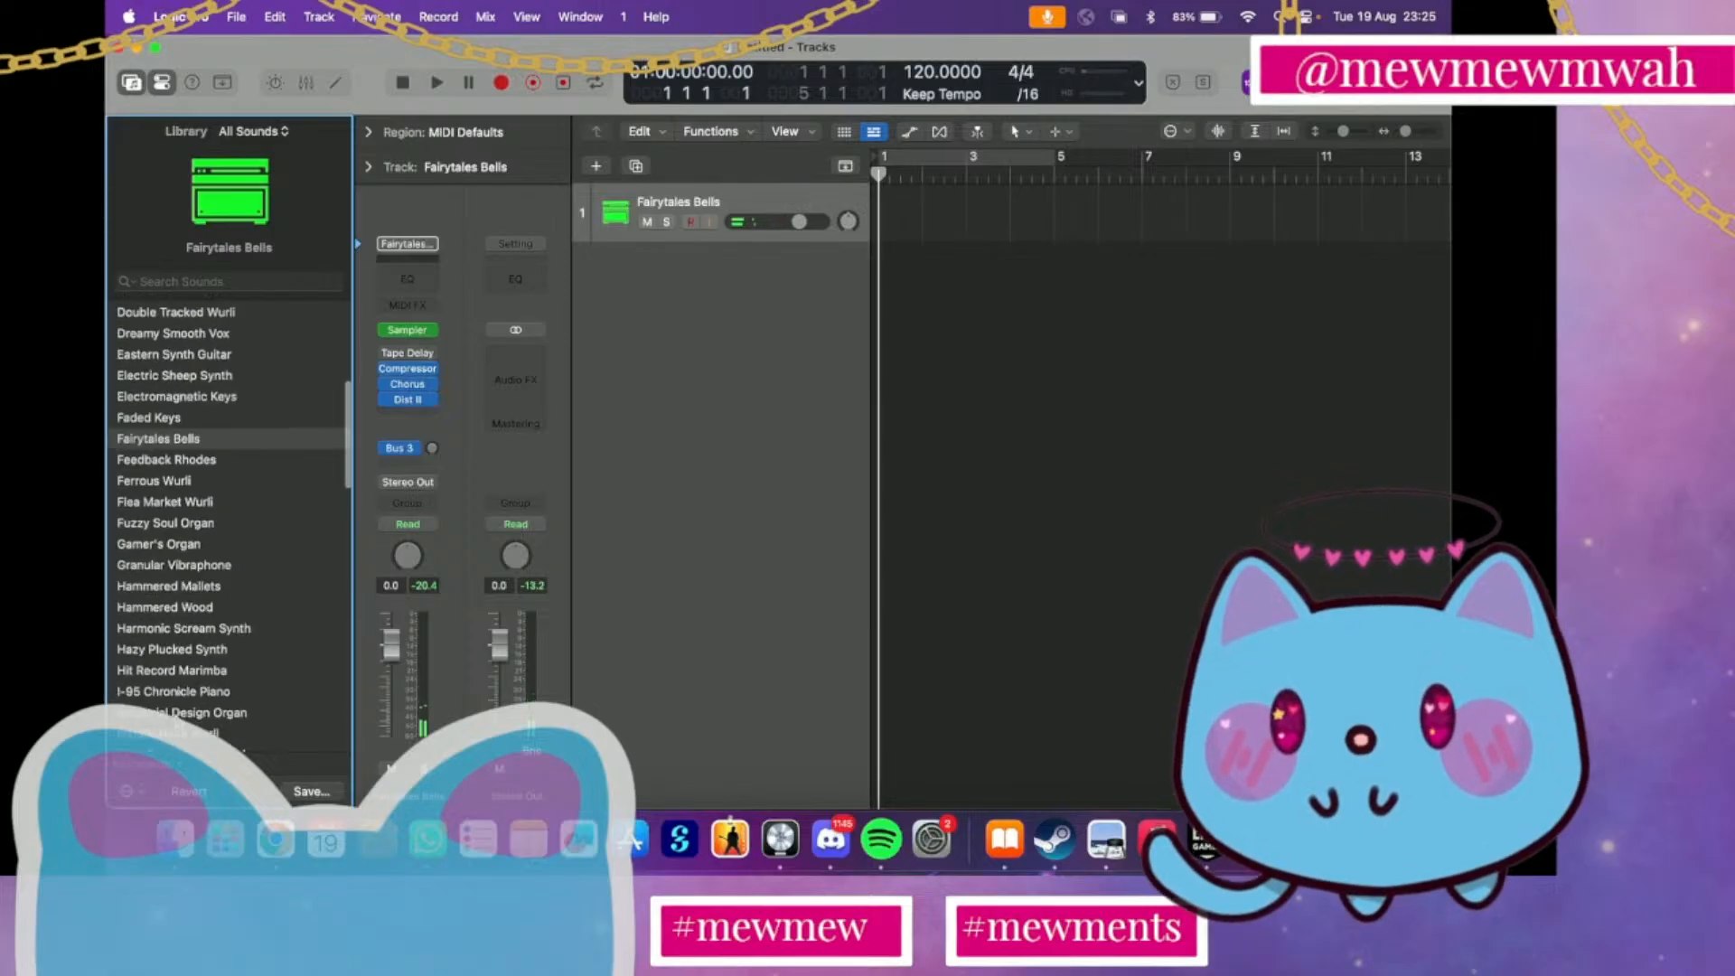
left_click(191, 542)
left_click(191, 562)
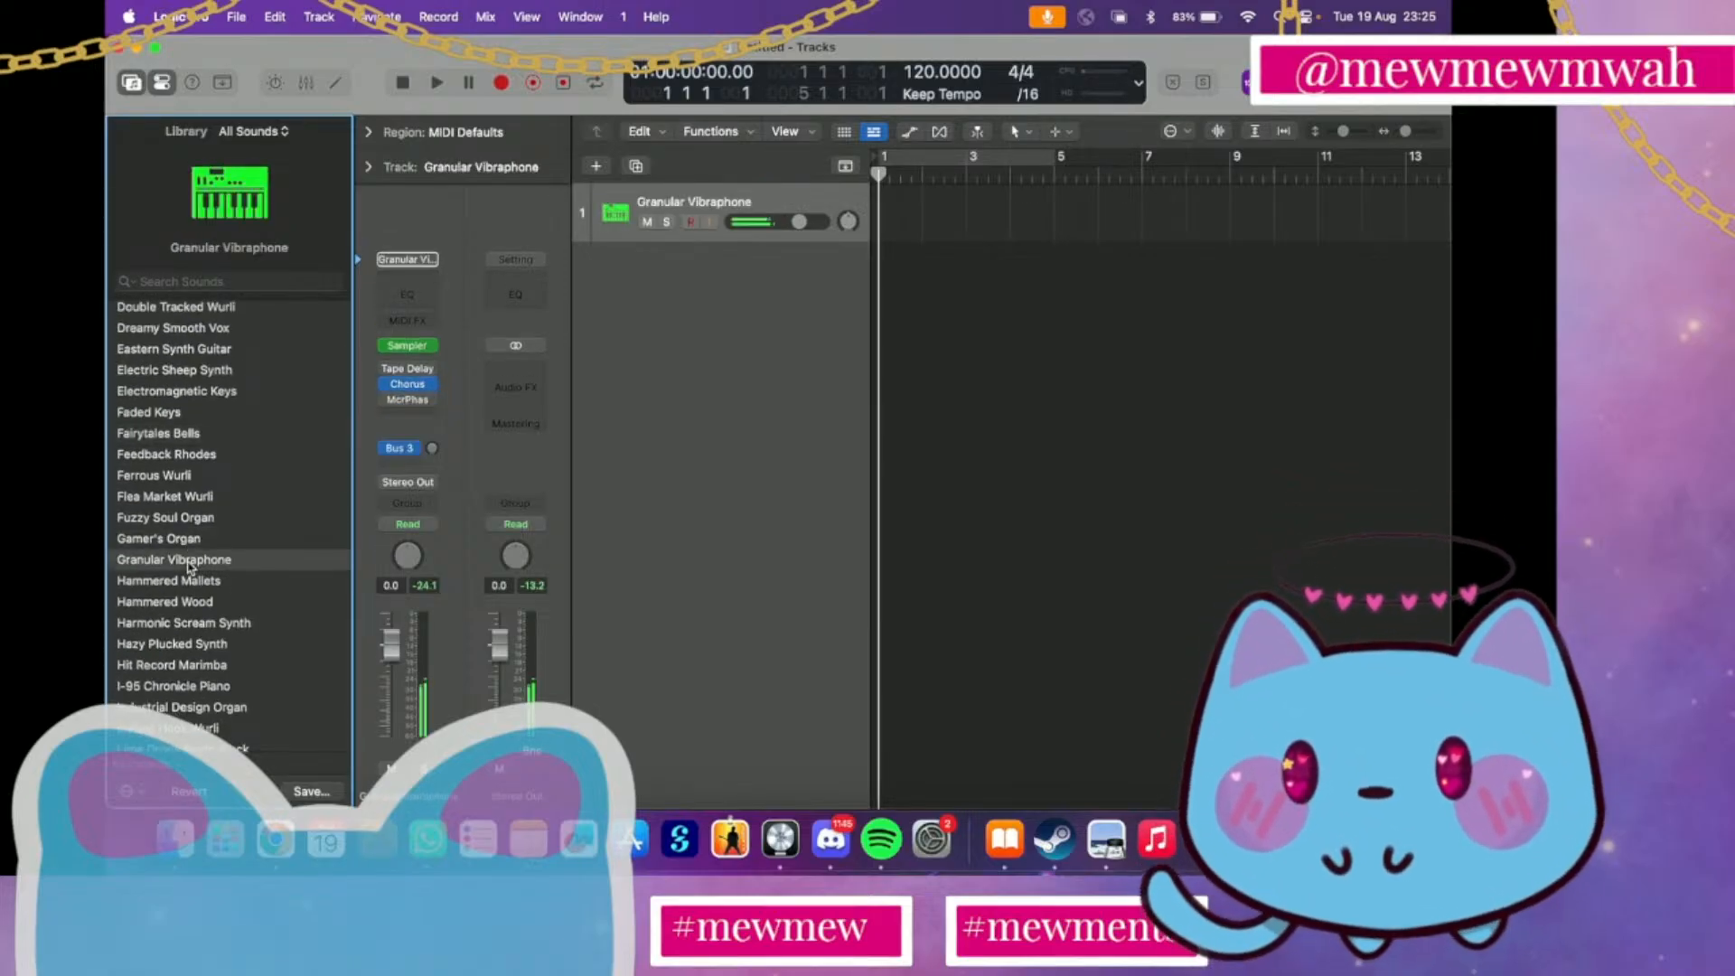
Try the Mercer Memories Synth and Mythic Sky Synth Lead keyboard sounds on the track
scroll(185, 587, "down", 3)
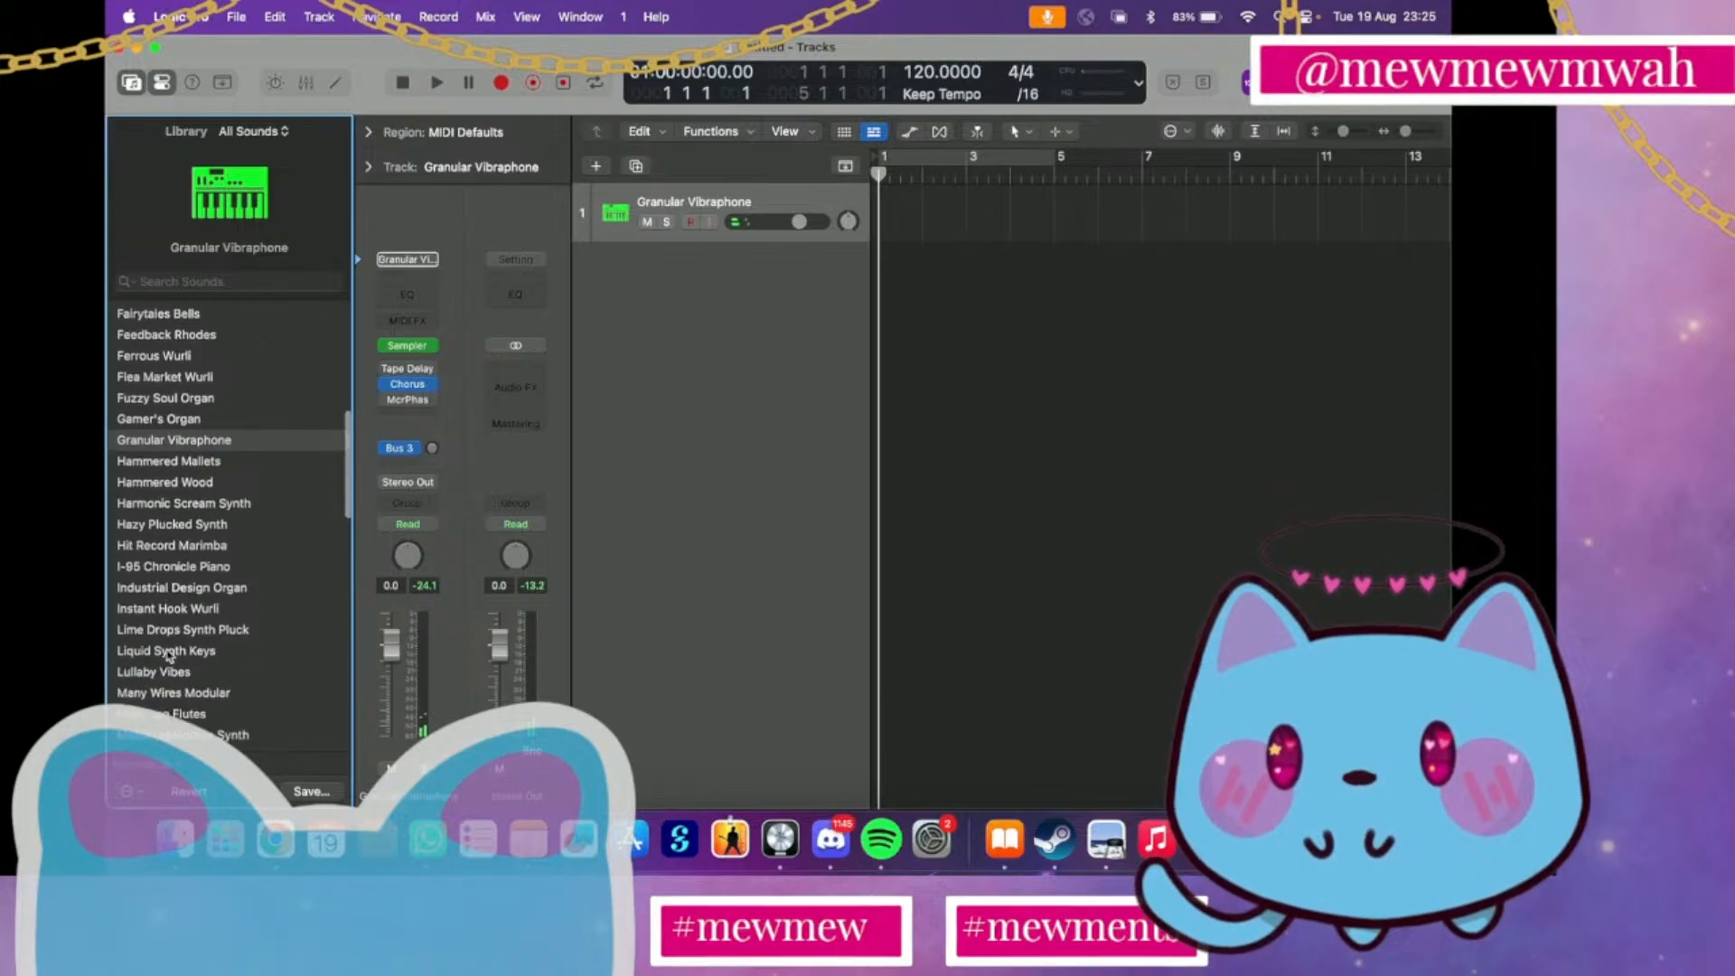
scroll(172, 658, "down", 2)
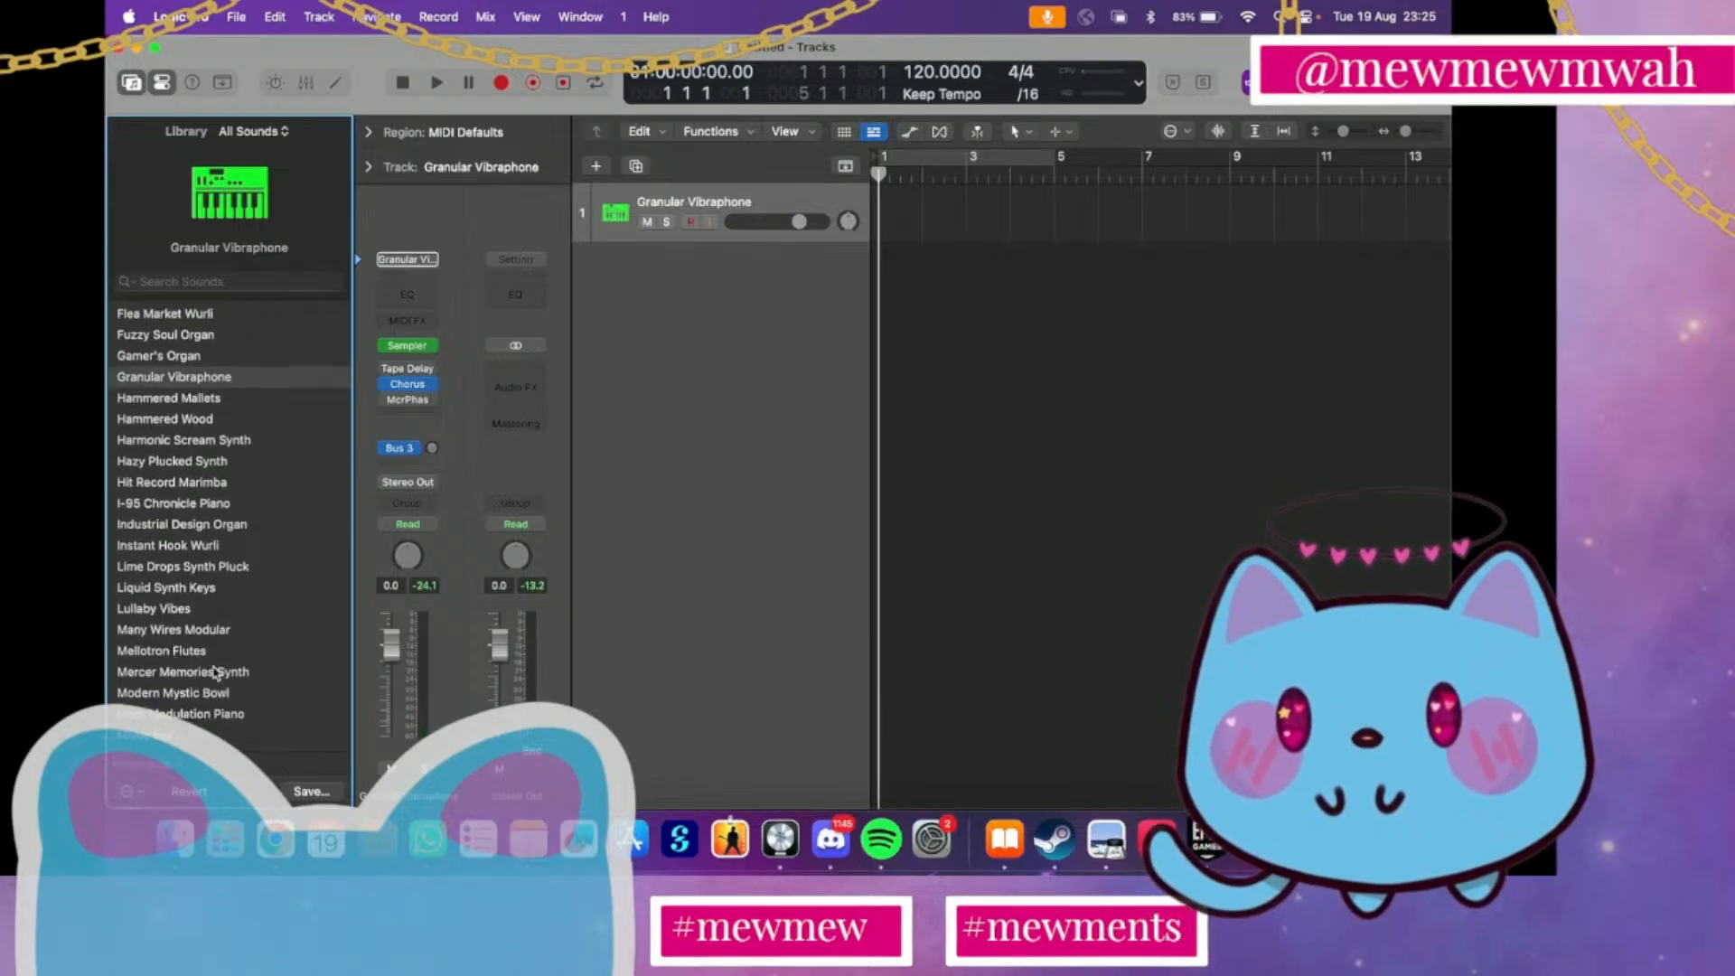
left_click(215, 673)
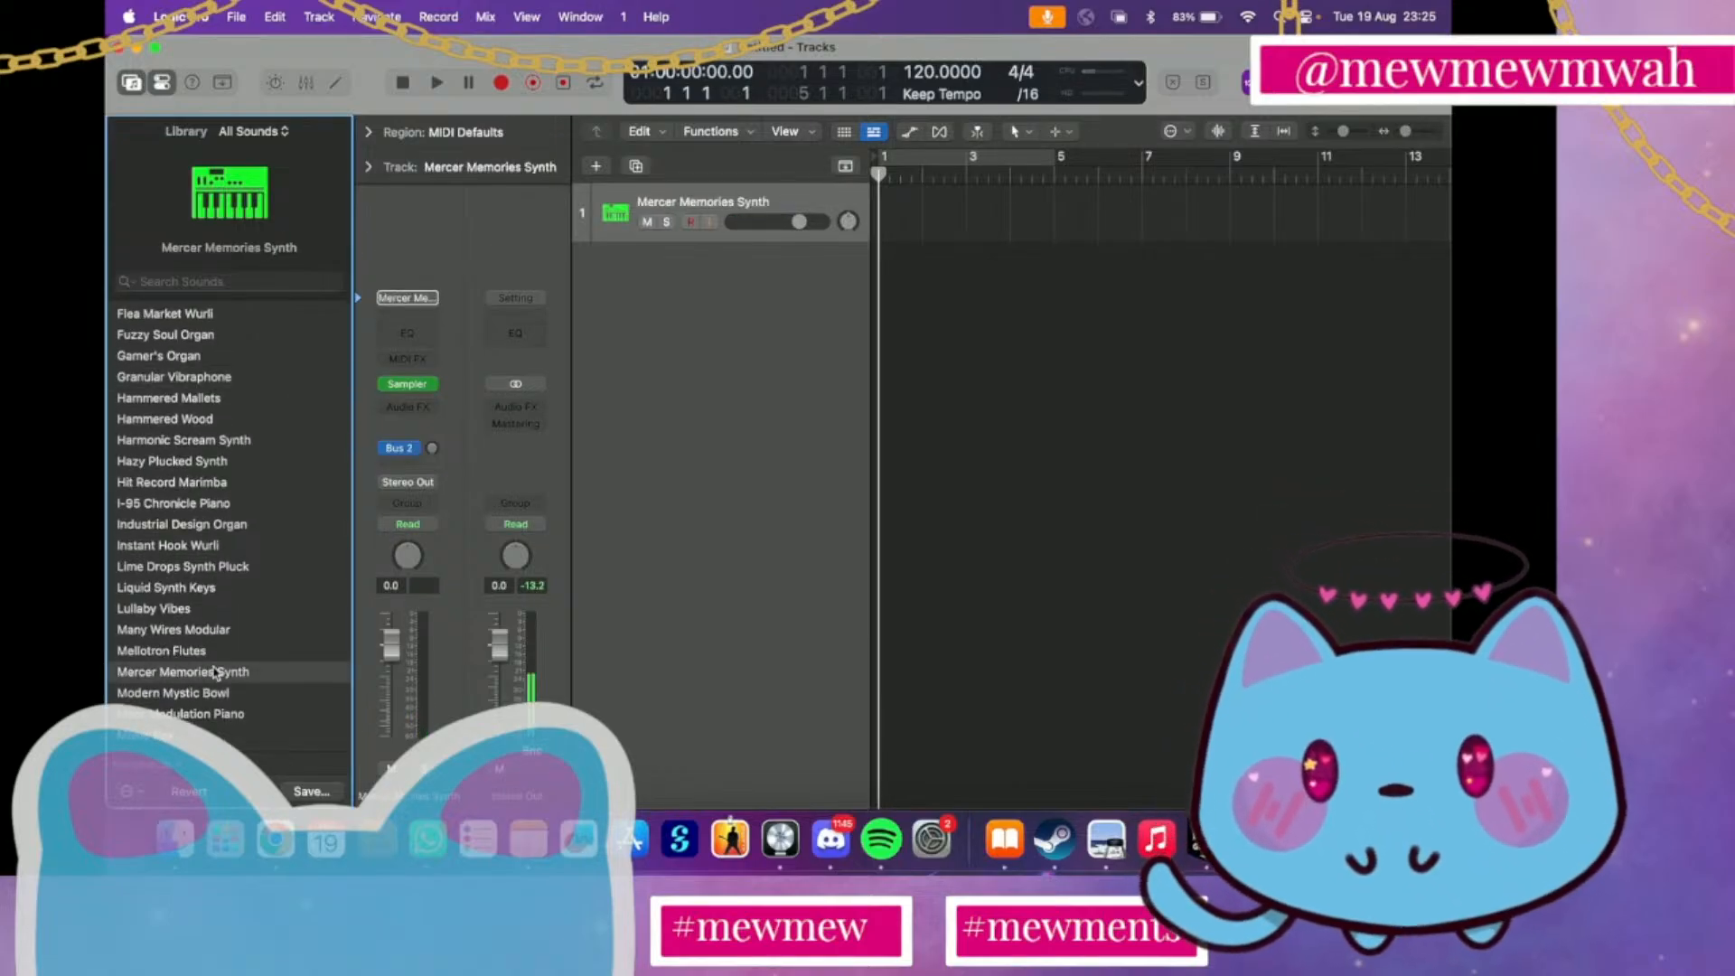
scroll(215, 673, "down", 1)
scroll(215, 674, "down", 5)
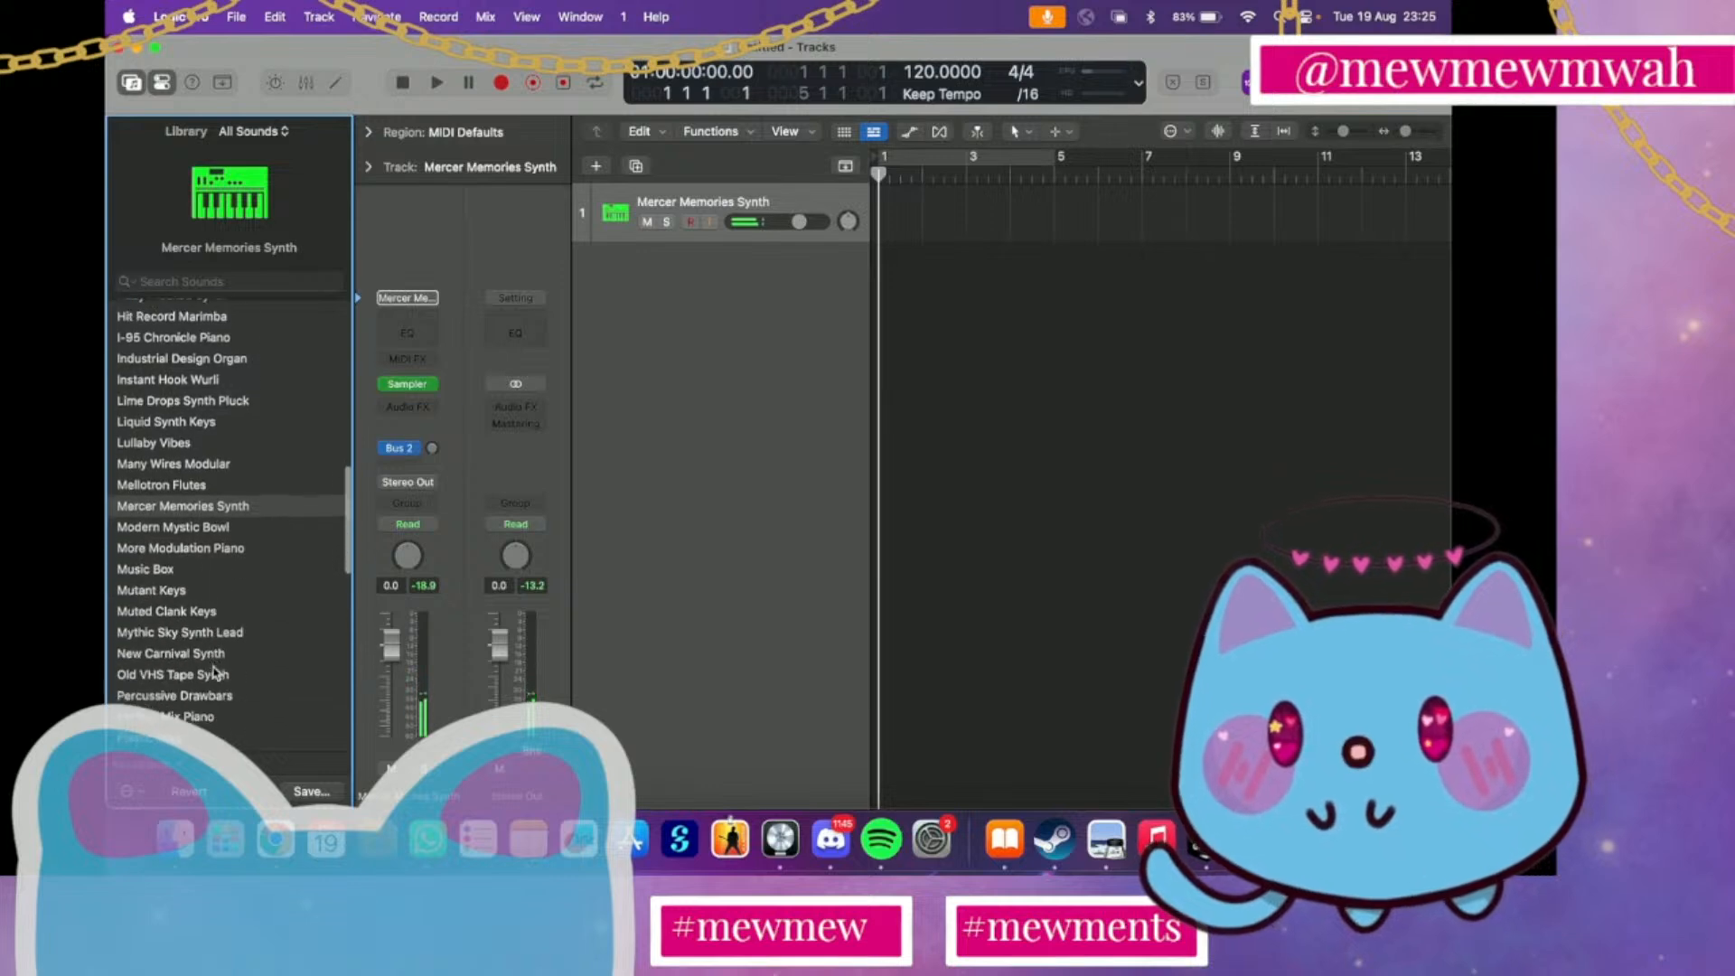
left_click(191, 630)
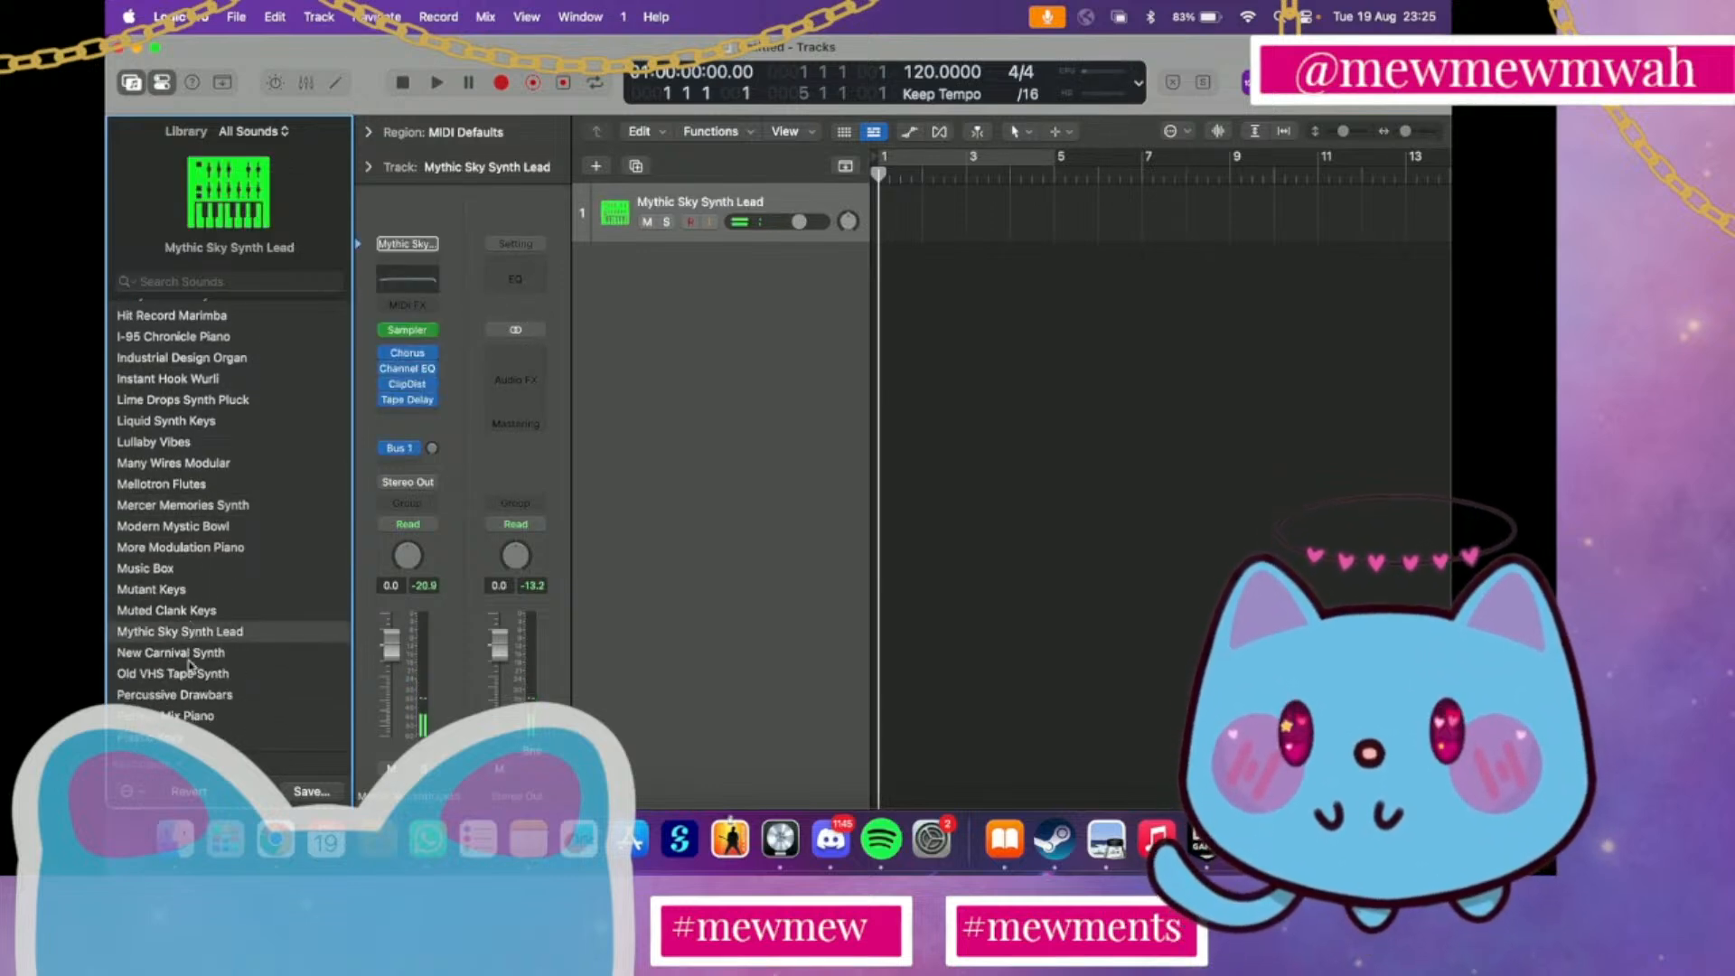
Load Dark Lo-Fi Piano on the track, and hide the sound library and the inspector
scroll(190, 652, "up", 10)
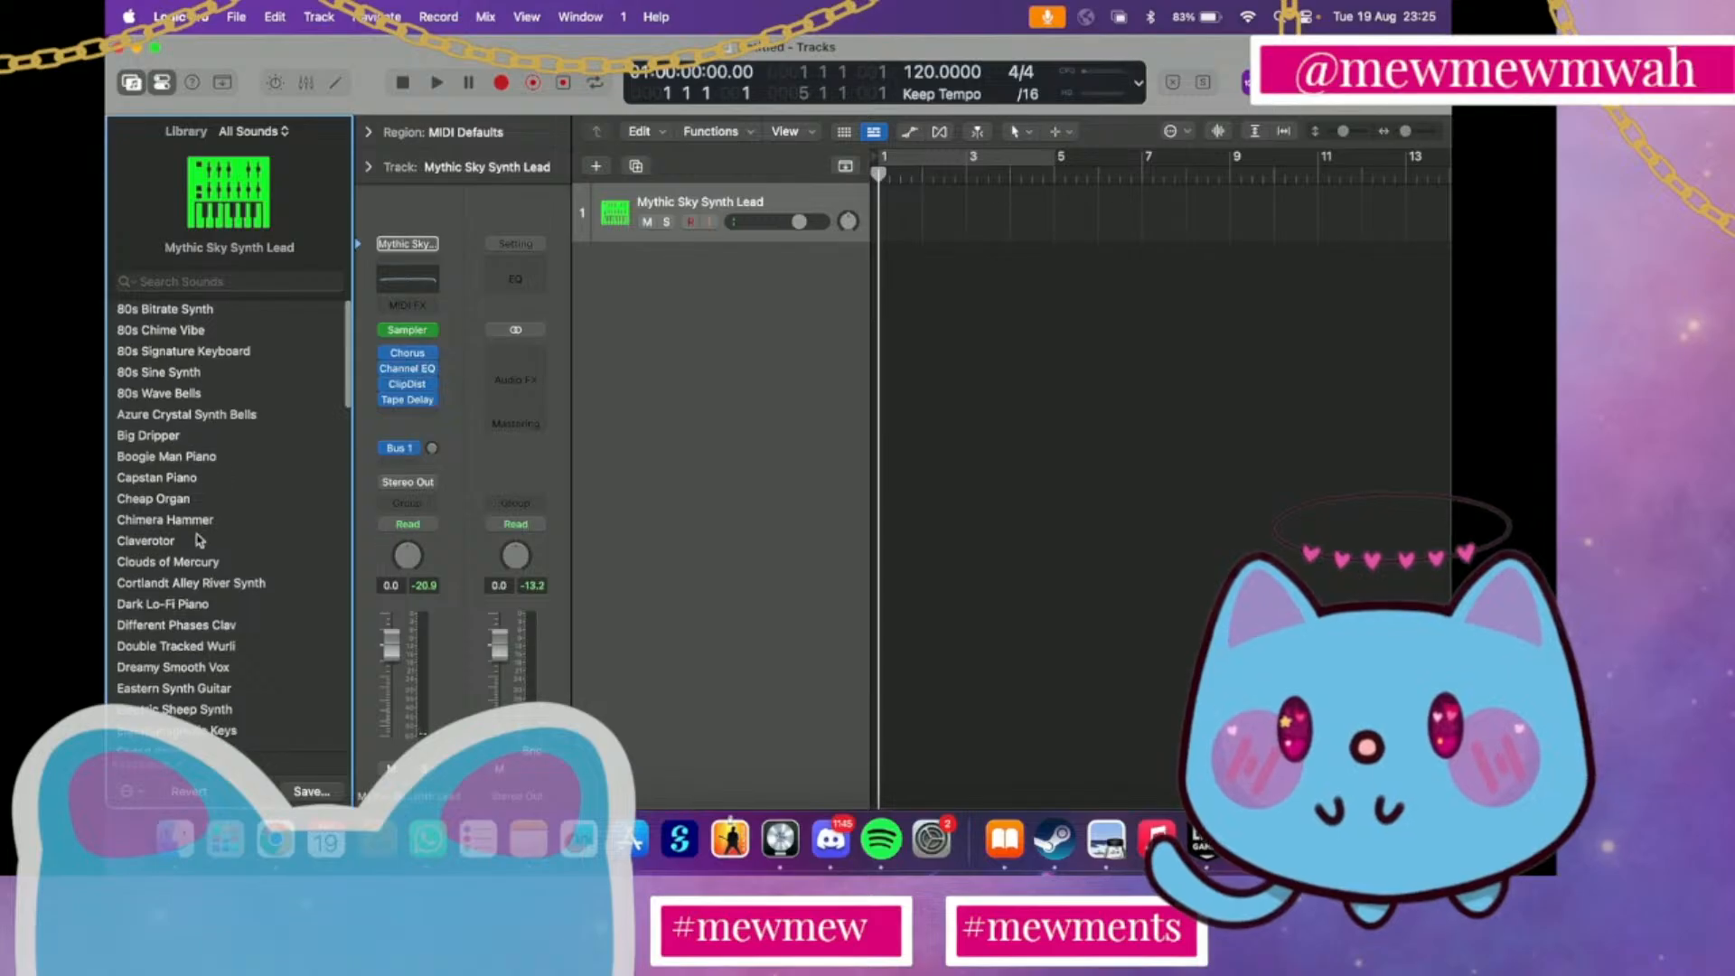
left_click(141, 606)
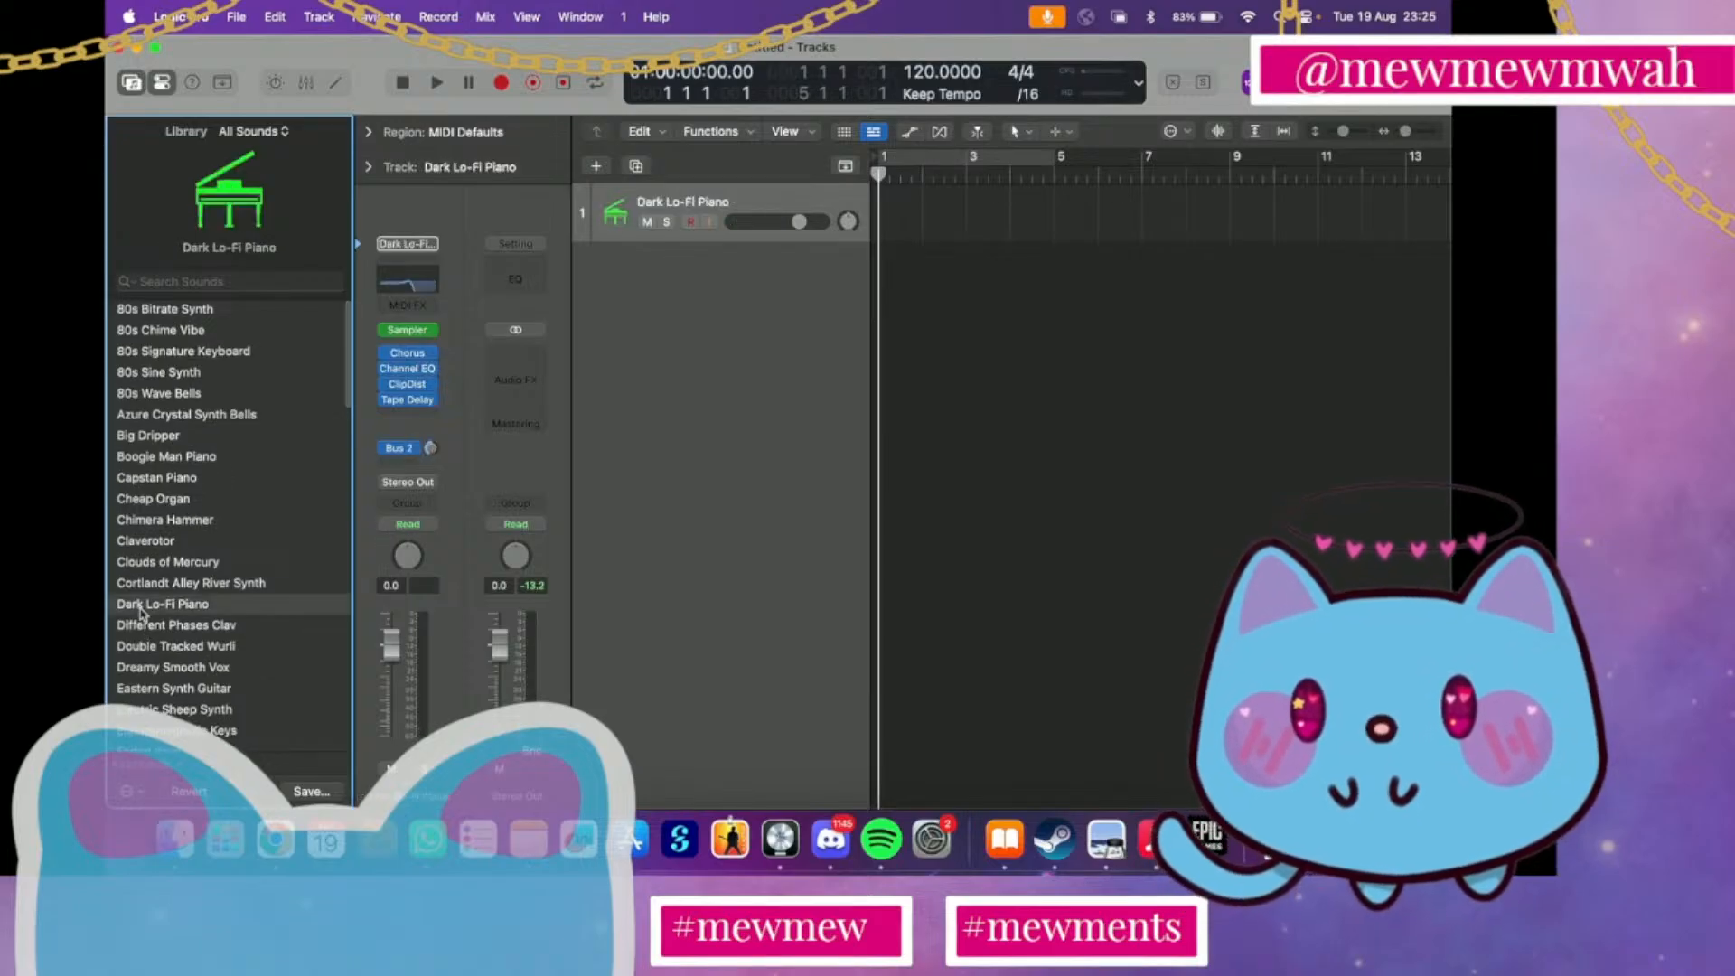
left_click(163, 87)
left_click(136, 88)
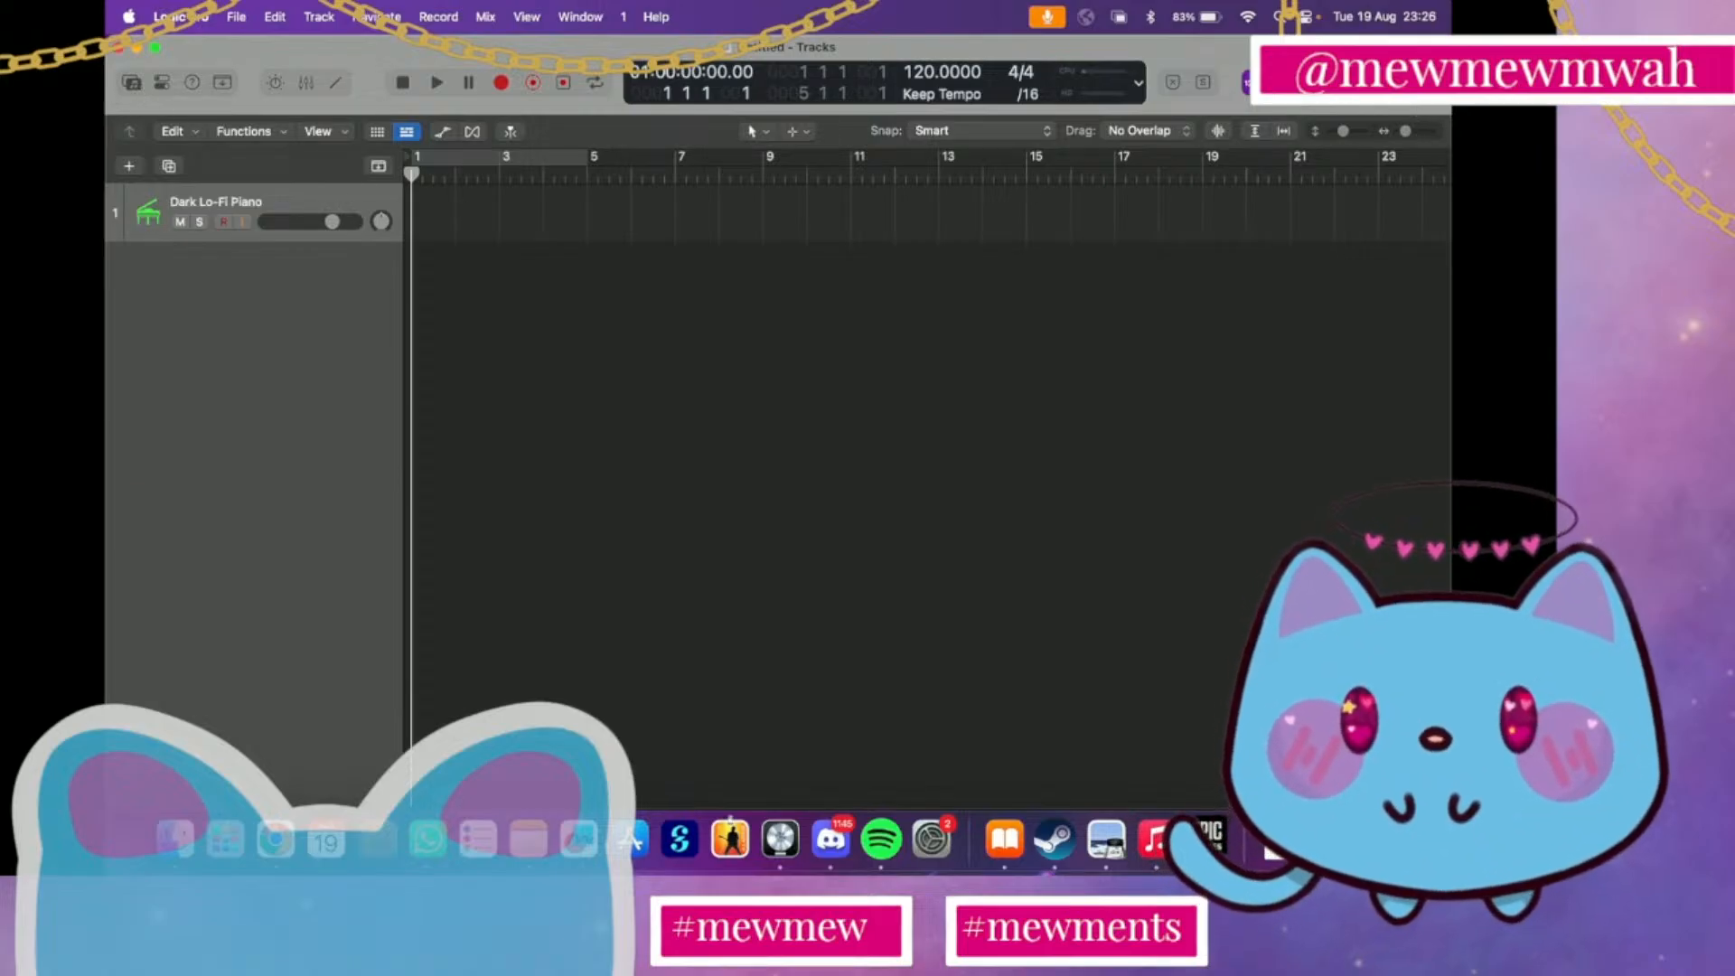
Reopen the project notes and replace the final C of the first chord line with Am
left_click(1362, 83)
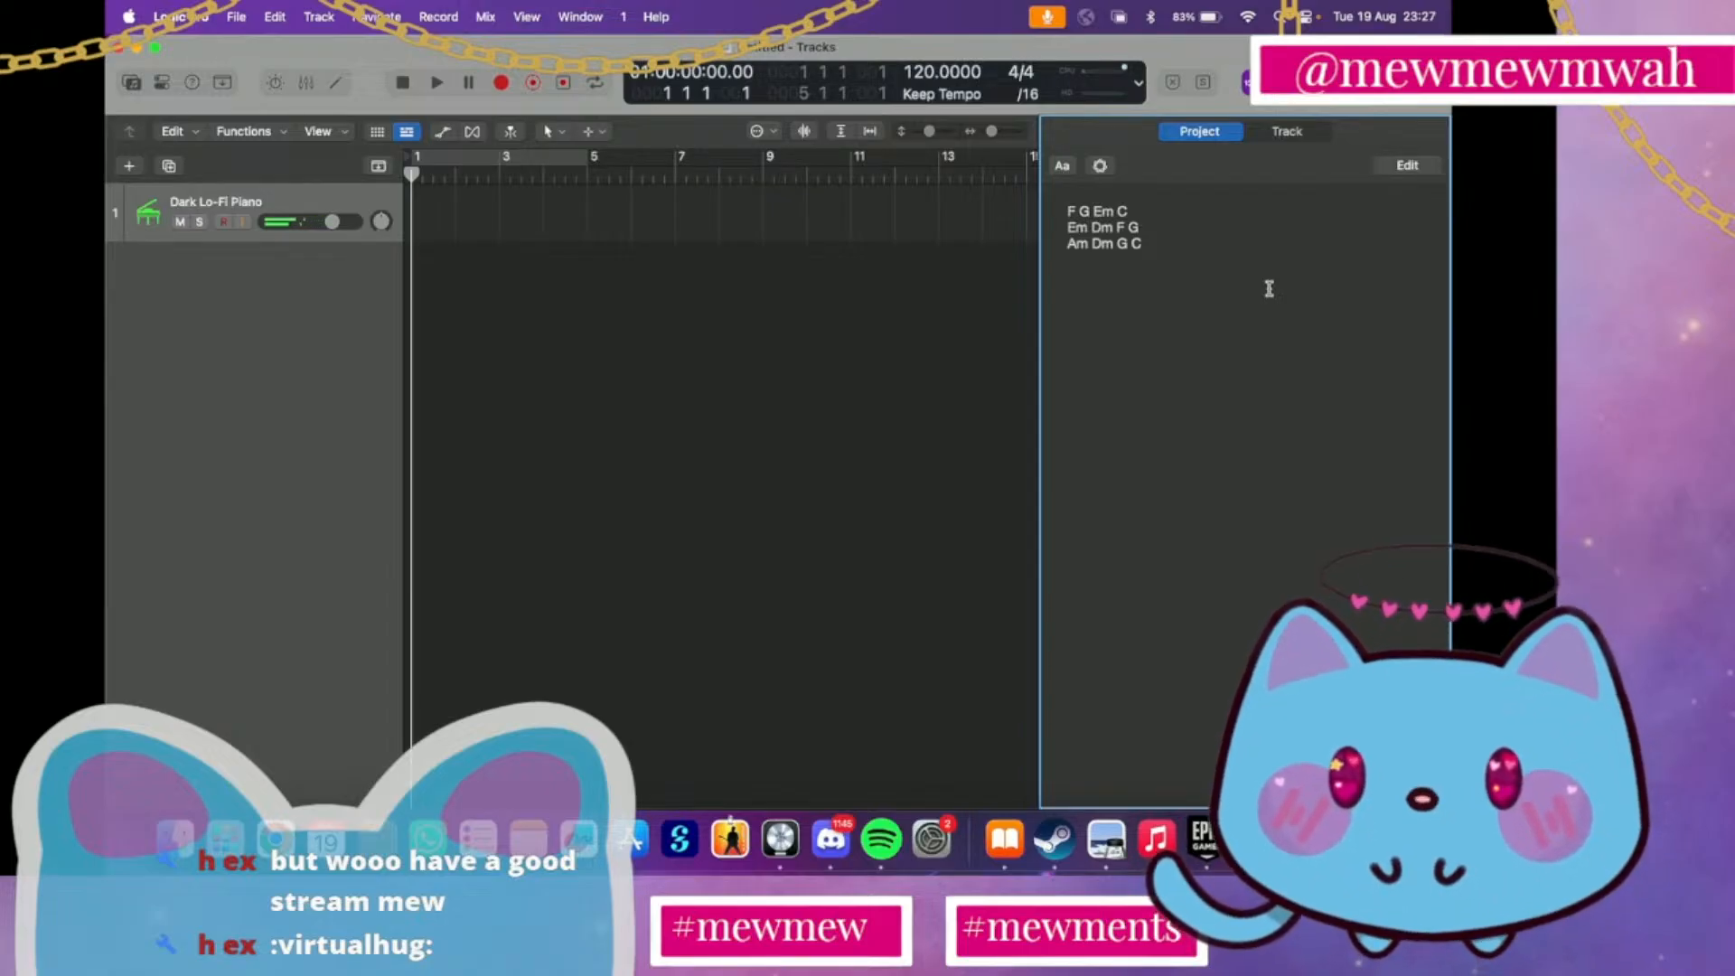
left_click(1138, 212)
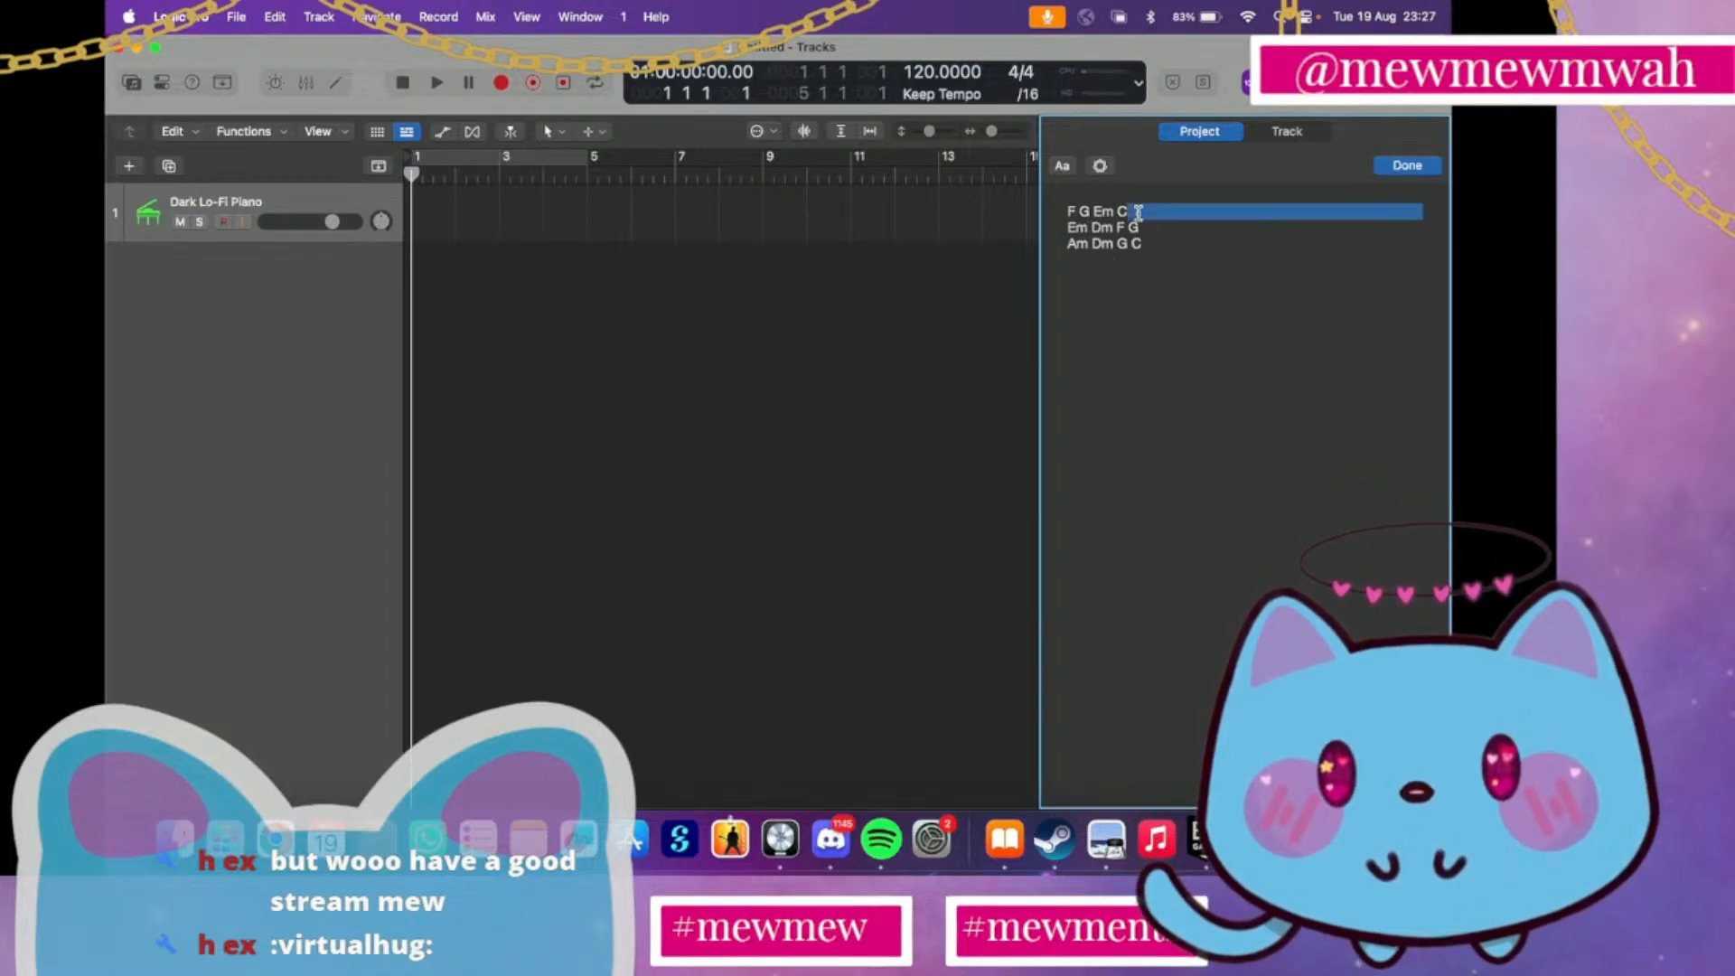
key("BackSpace")
type("a")
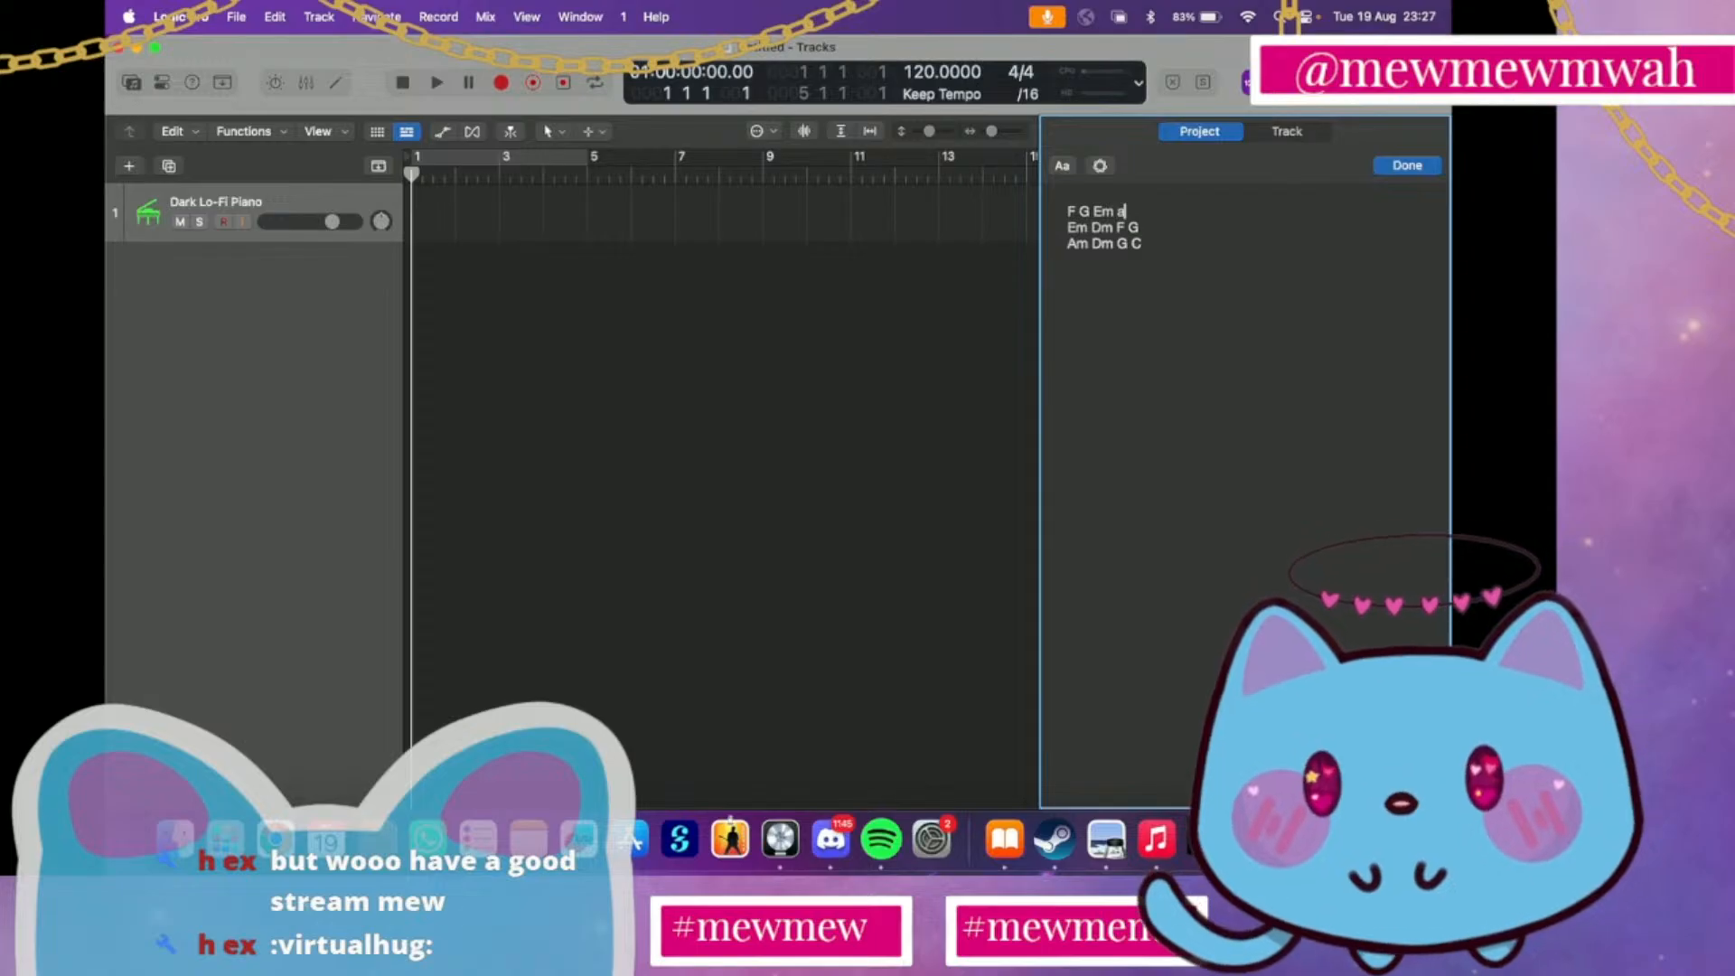
key("BackSpace")
type("Am")
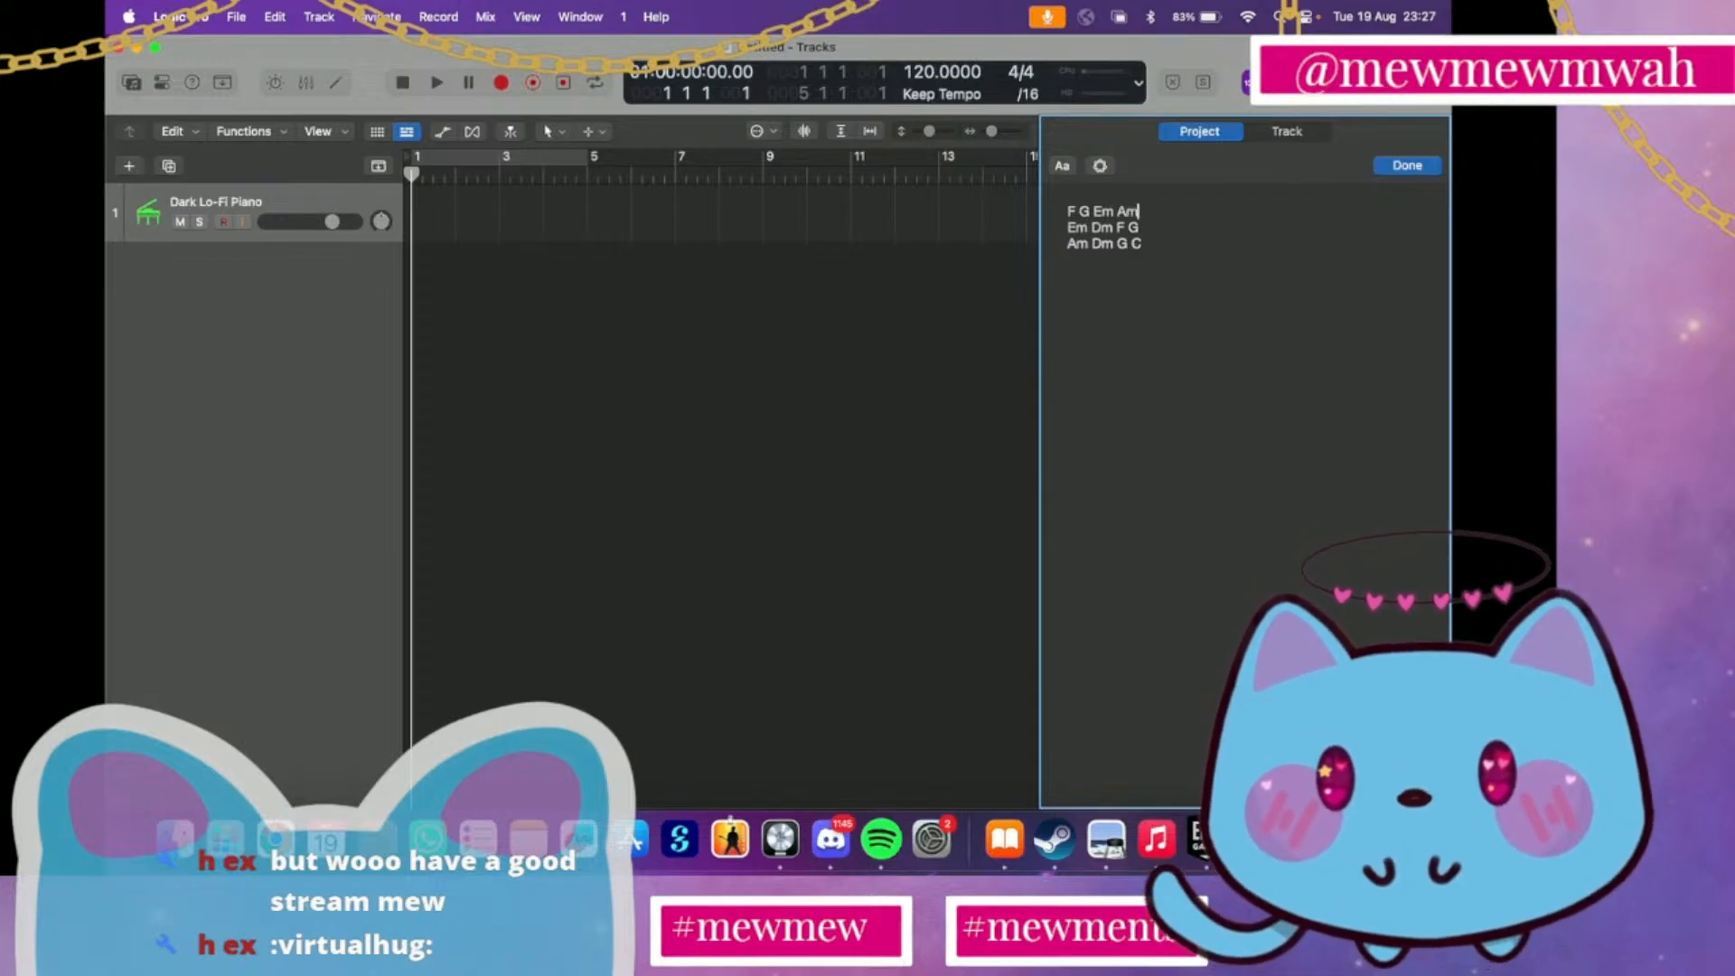
Try C in place of Em at the start of the second chord line and restore Em
double_click(1085, 225)
type("C")
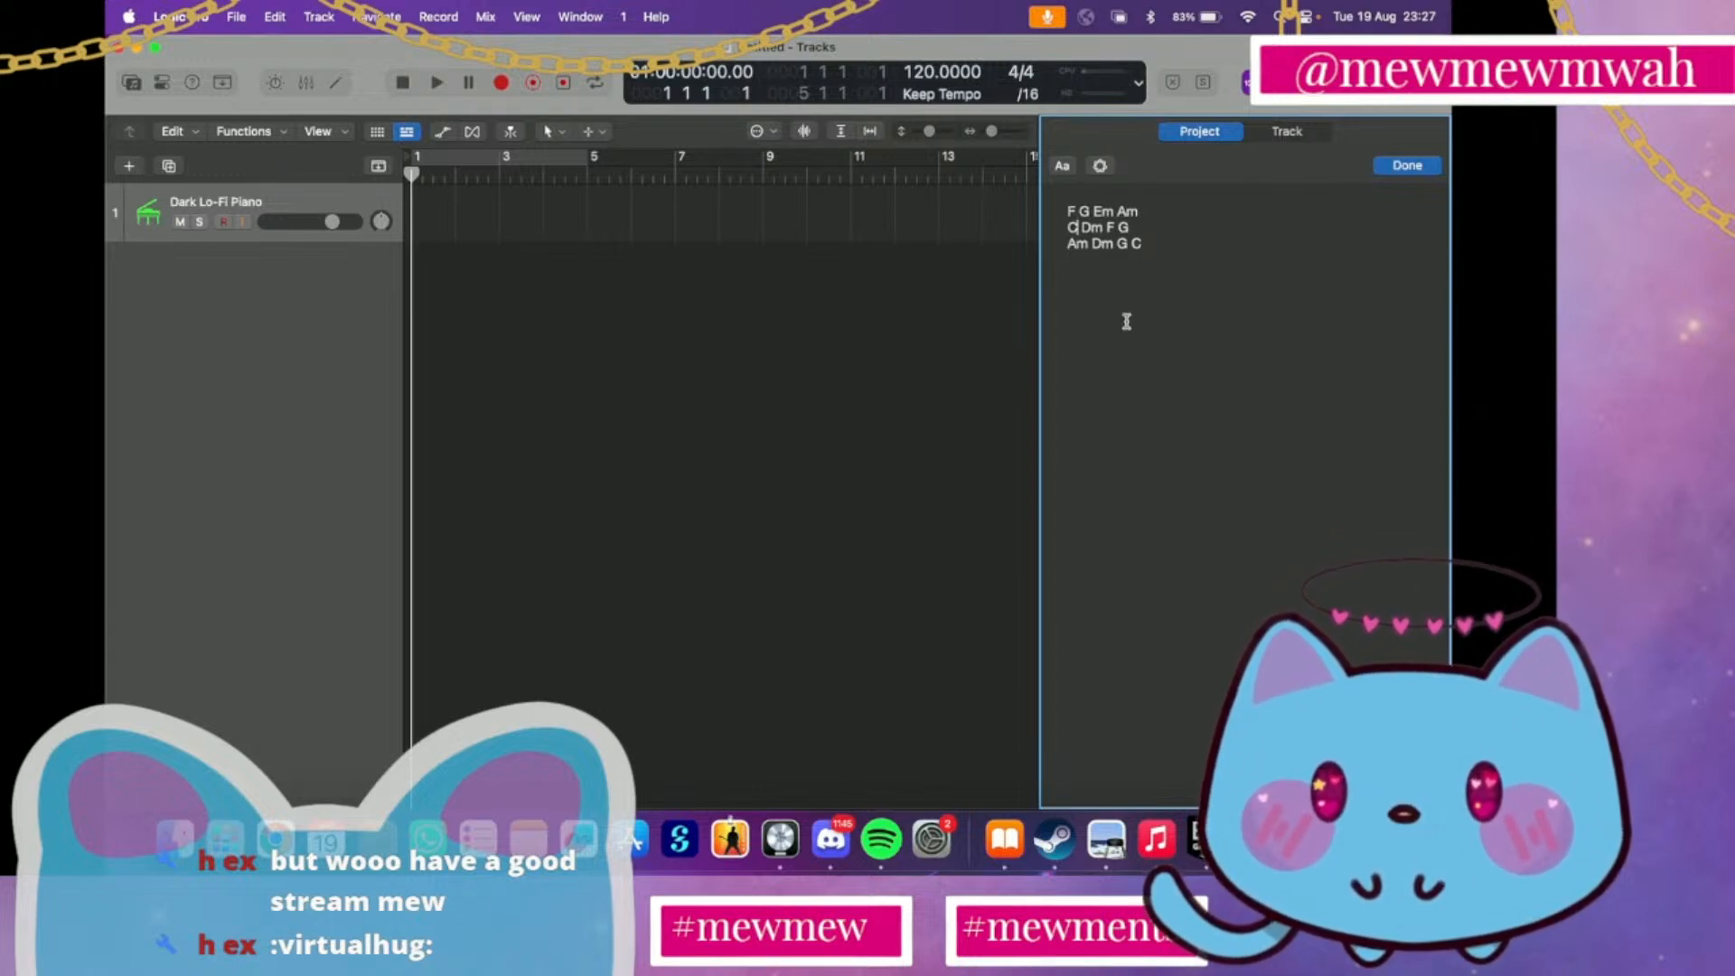
key("BackSpace")
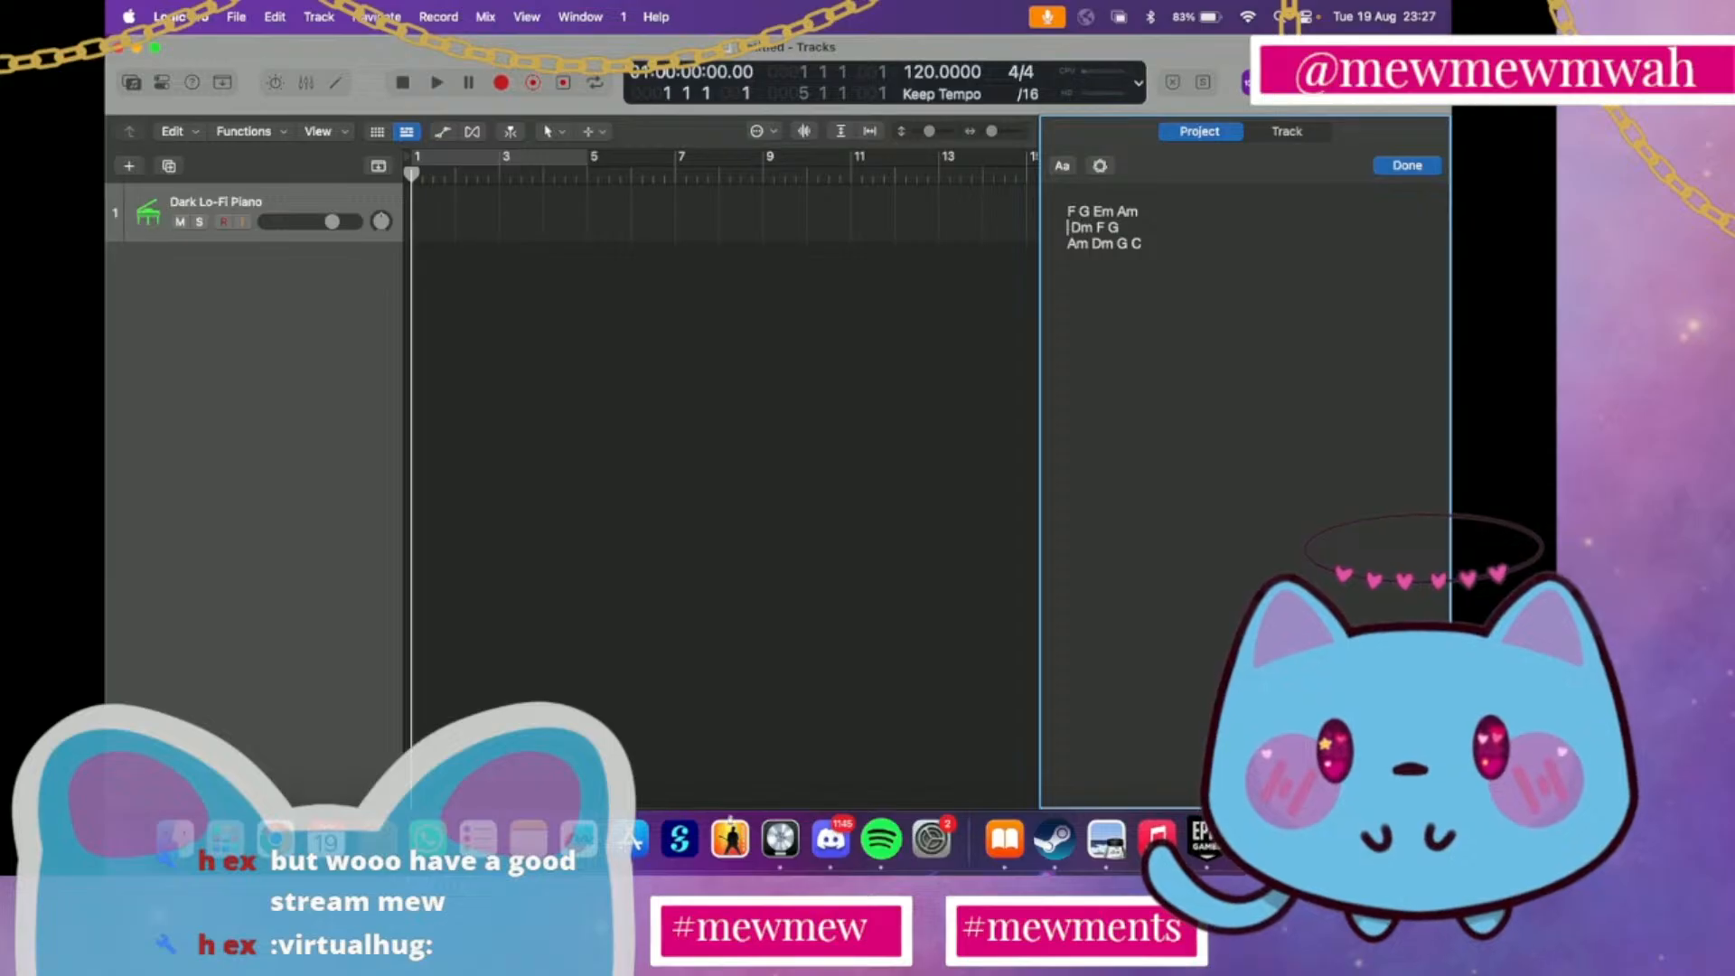
type("Em")
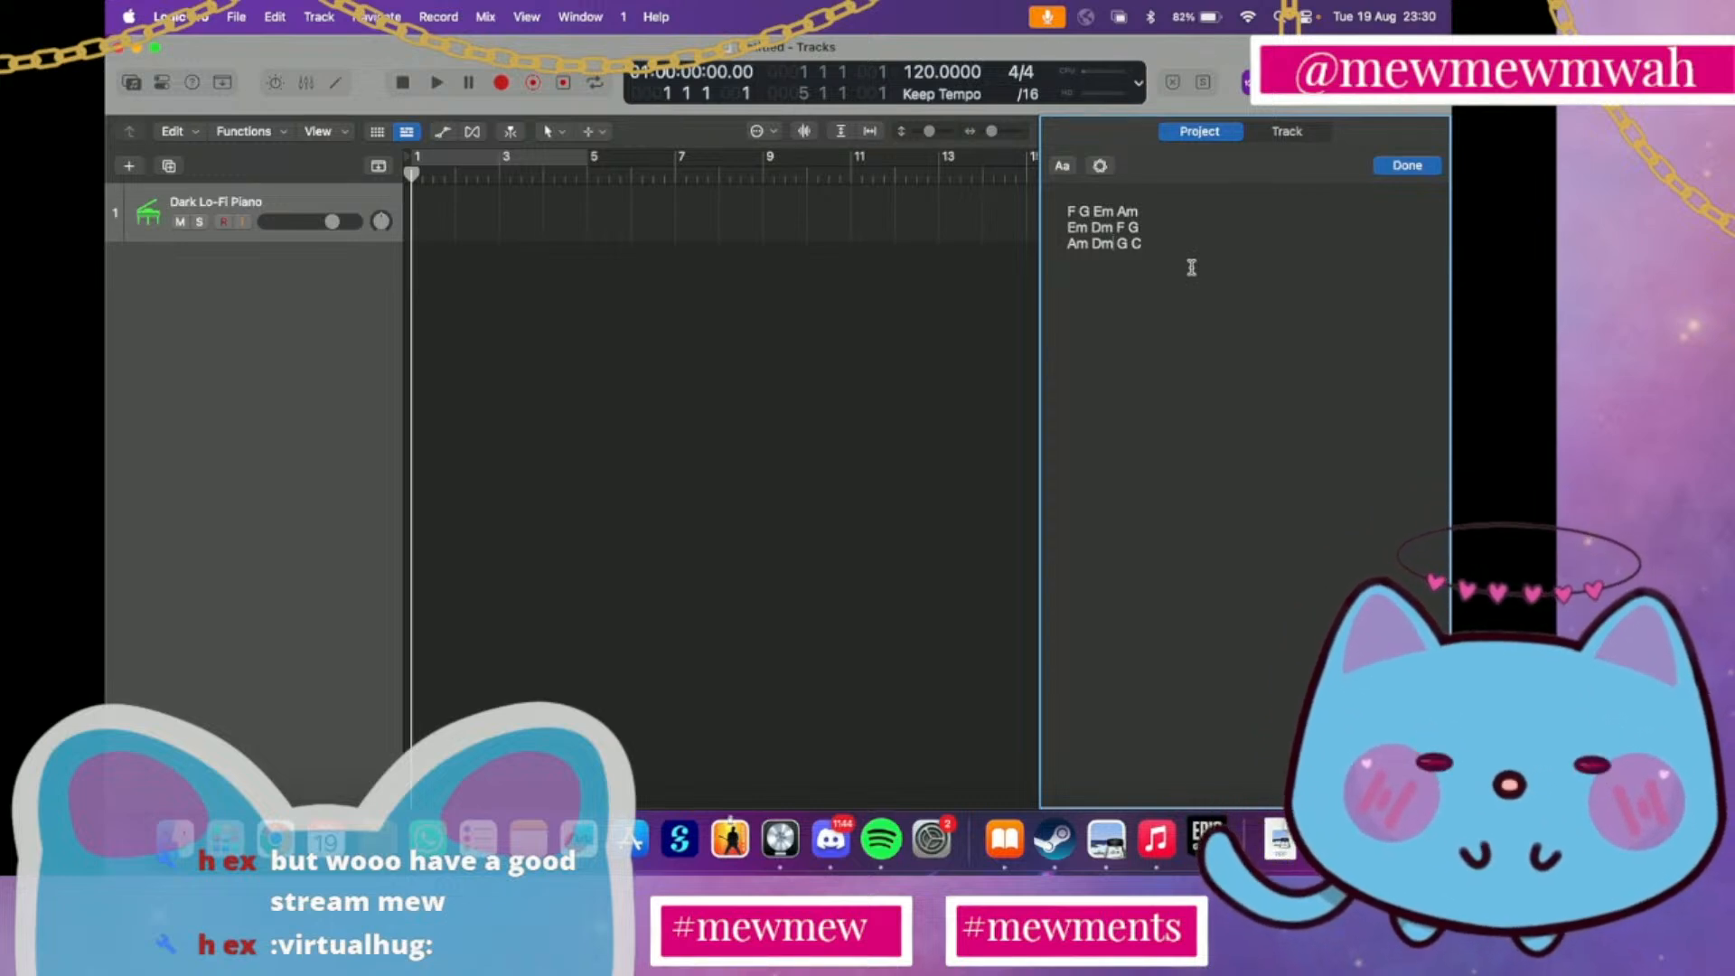
Change the last chord of the first line from Am back to C
left_click(1137, 211)
key("BackSpace")
key("BackSpace")
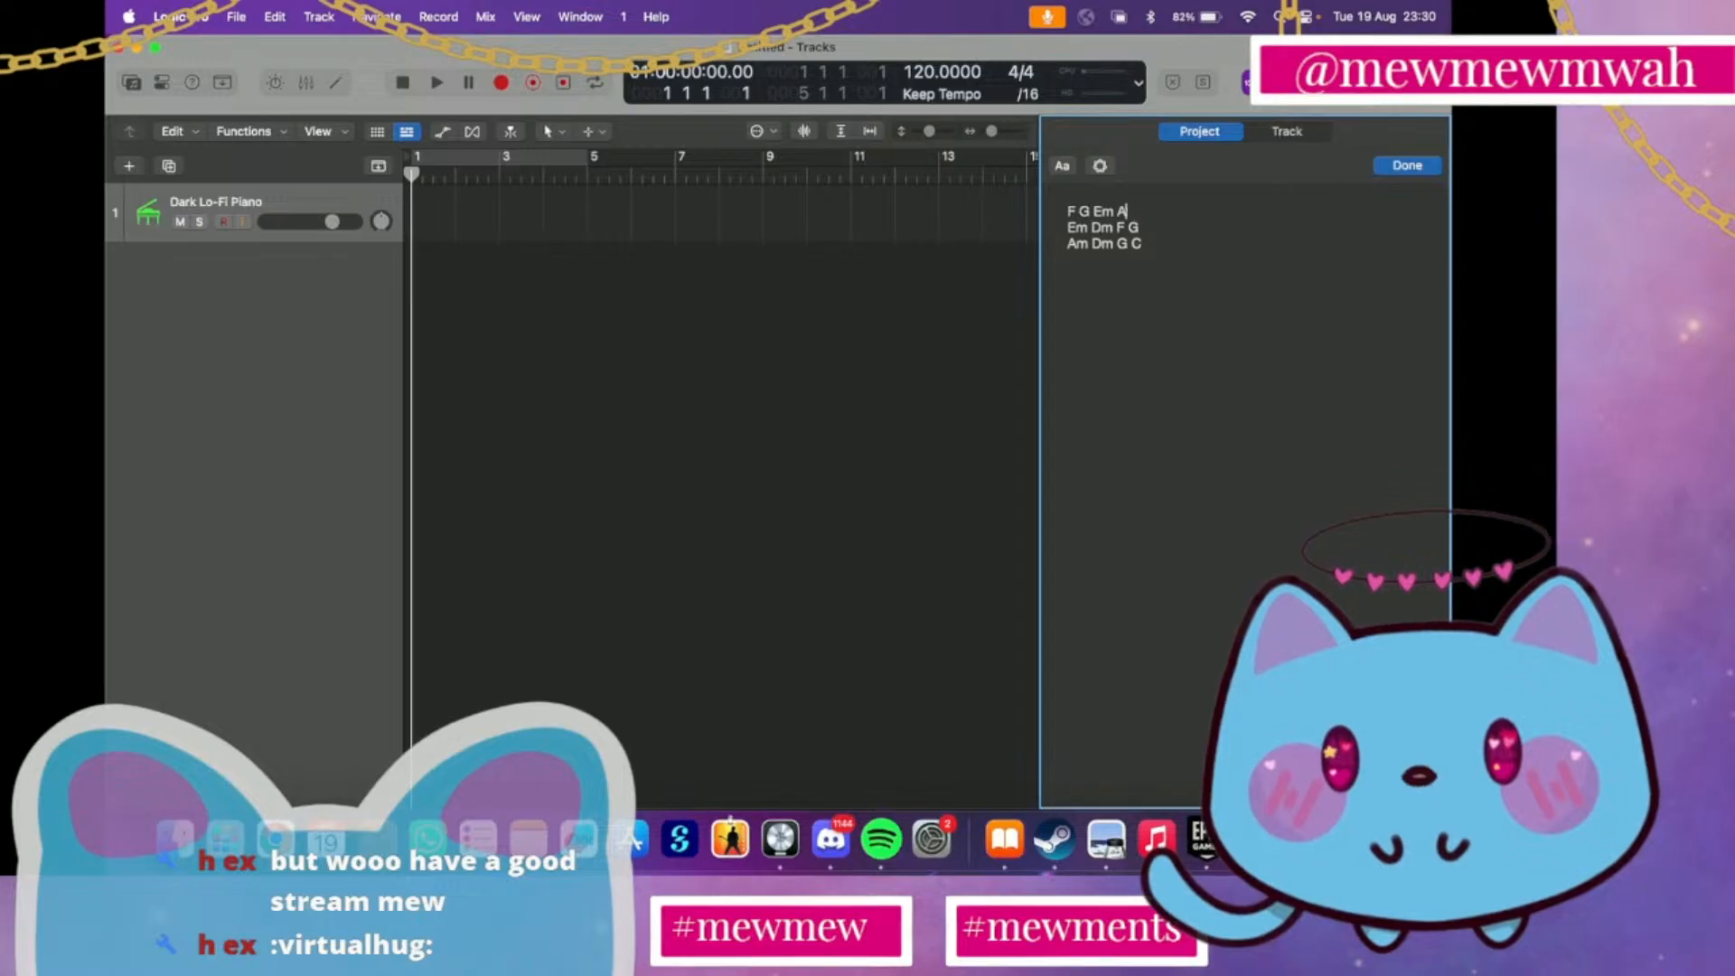
type("C")
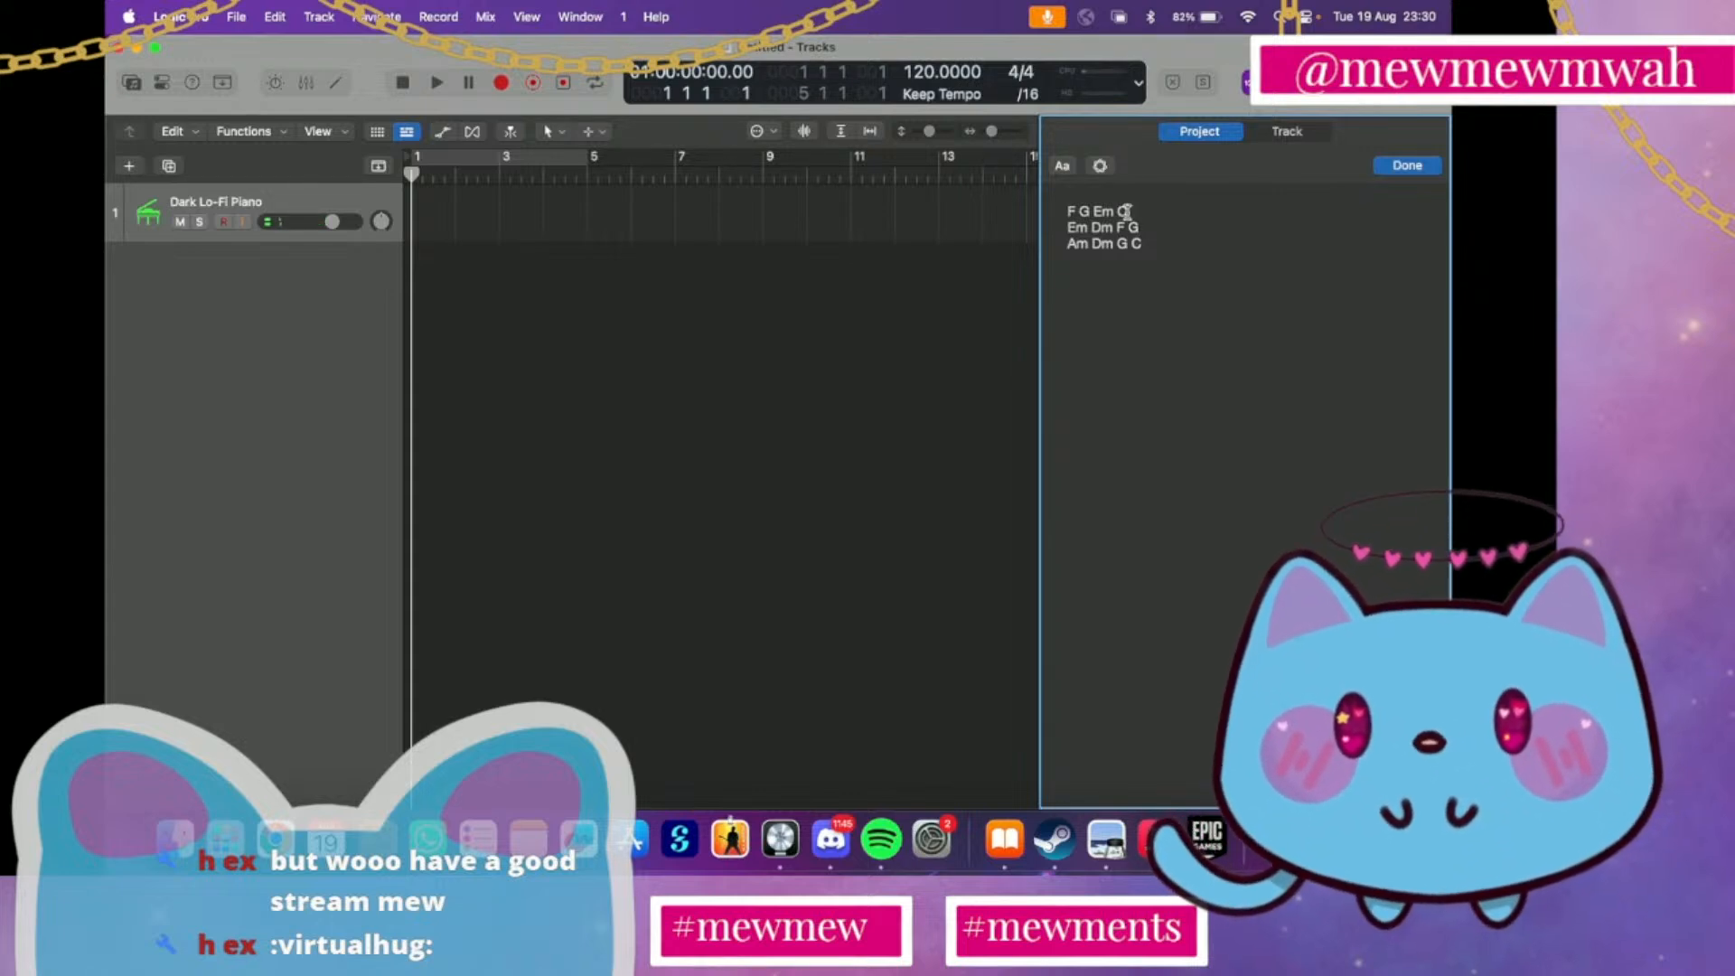
Remove the first chord line and rewrite it as F G Em C below the Am Dm G C line
left_click_drag(1128, 211, 1067, 211)
key("BackSpace")
left_click(1087, 263)
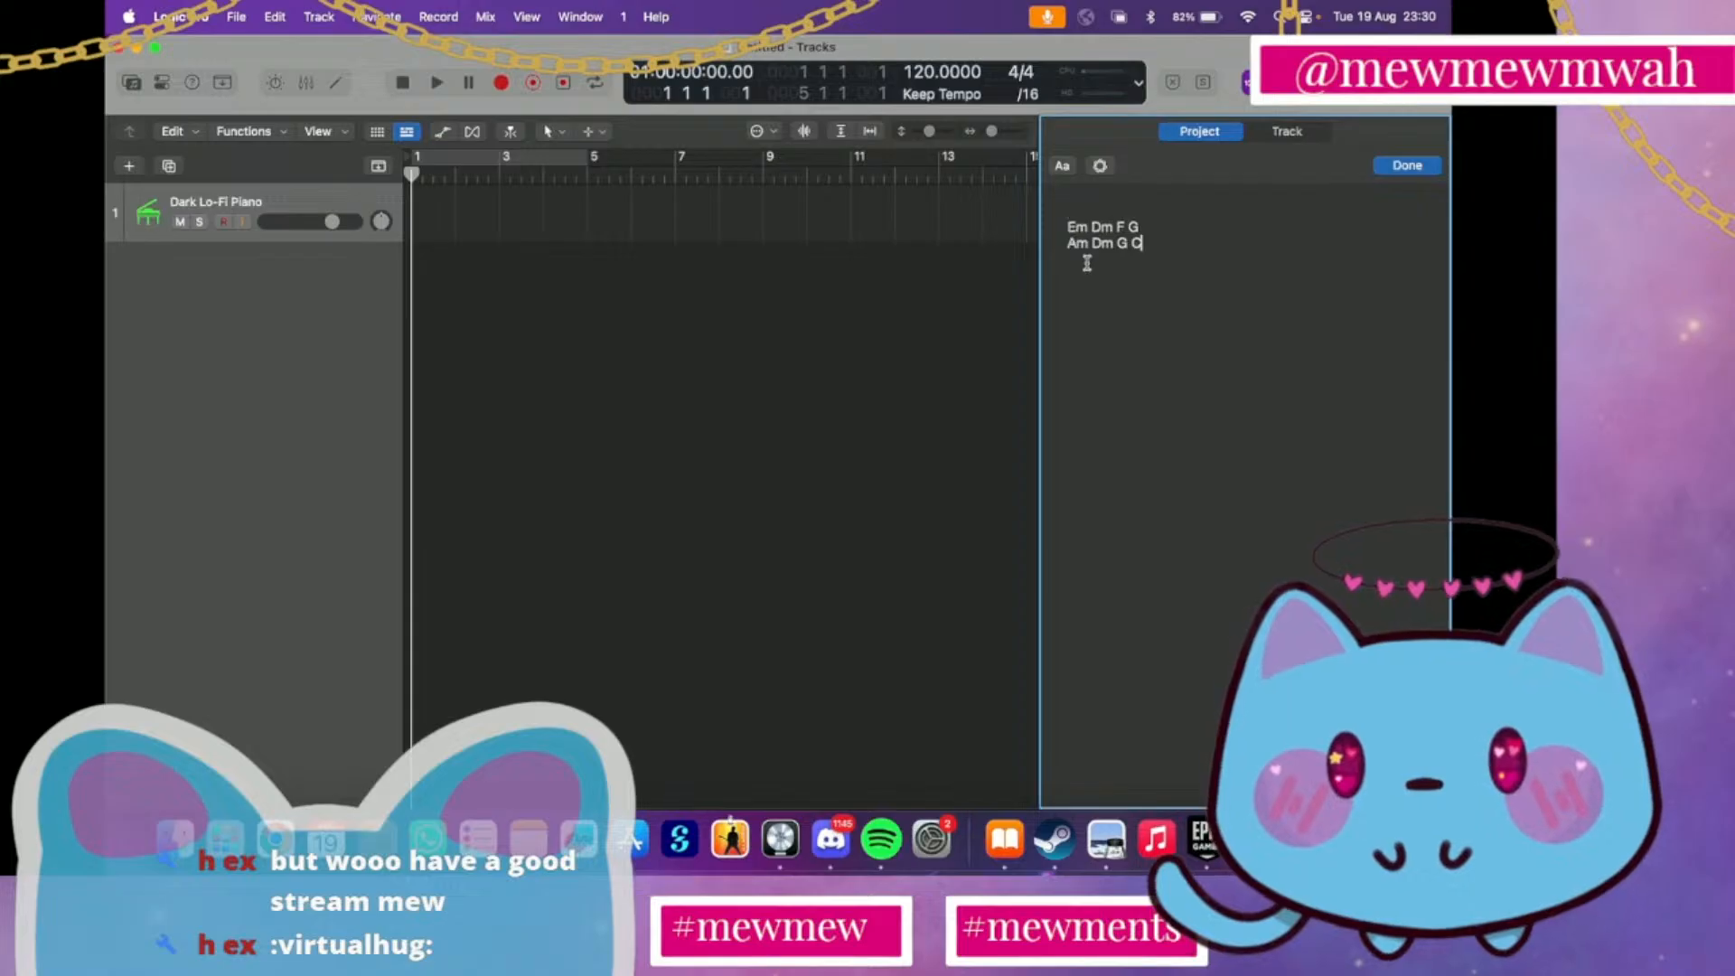
key("Return")
type("F G Em C")
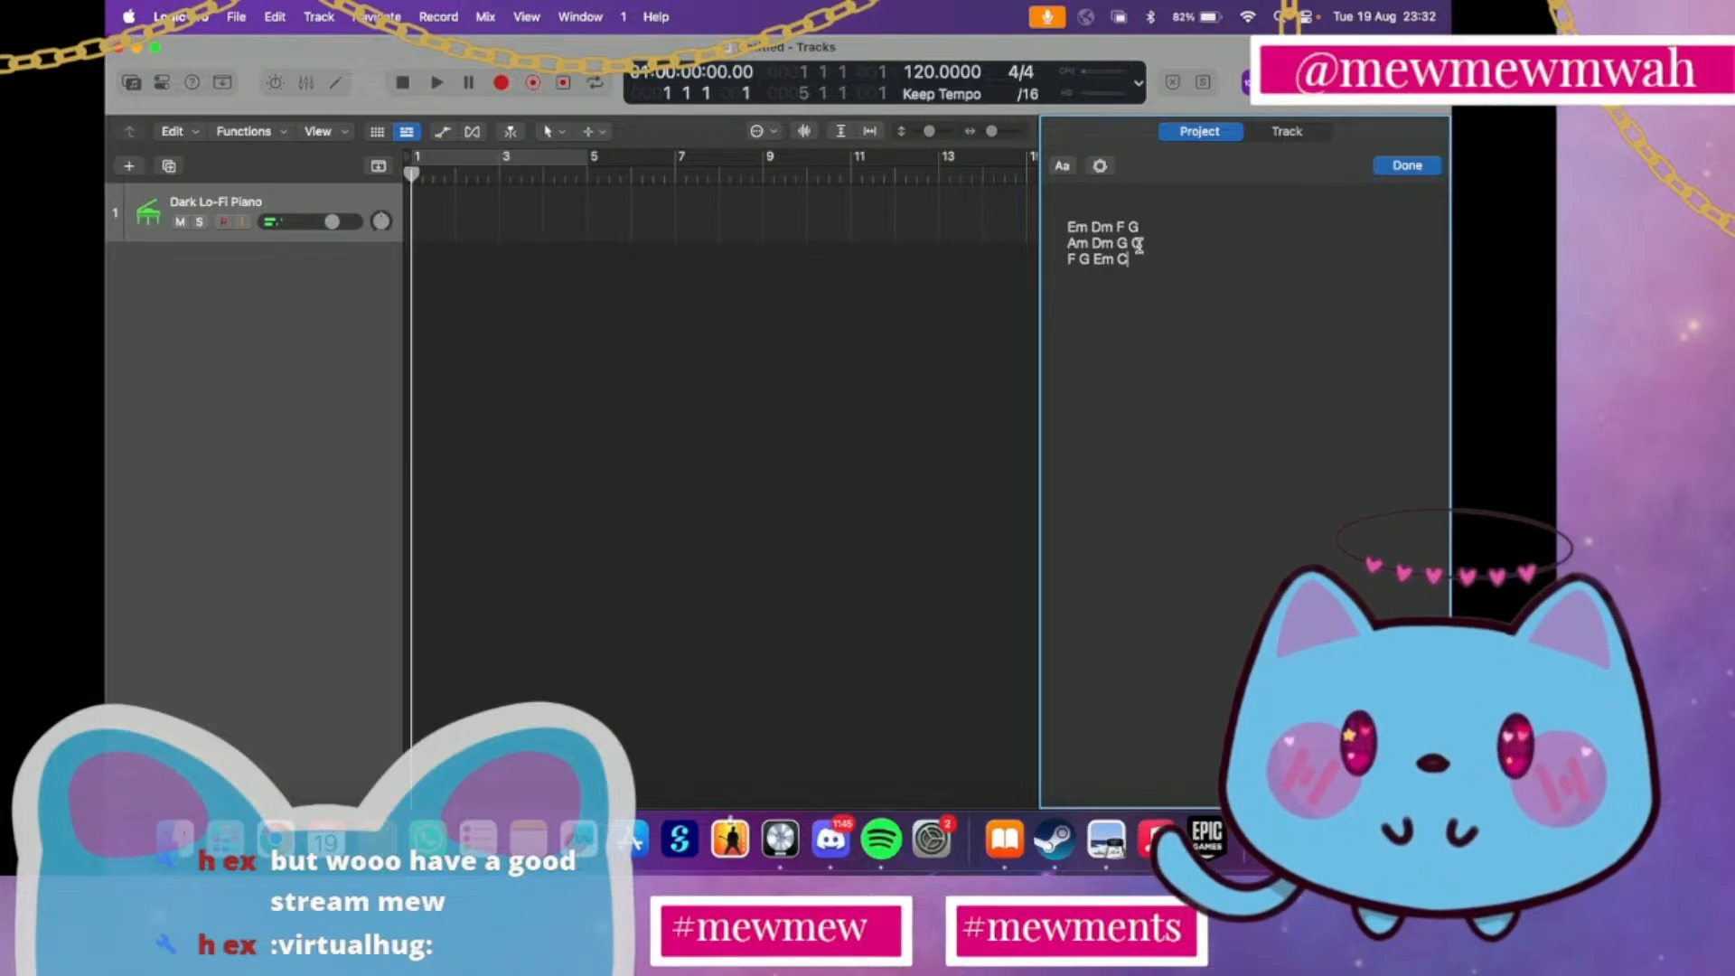
Remove the closing G from the Em Dm F G line and enter G there again
left_click(1139, 230)
key("BackSpace")
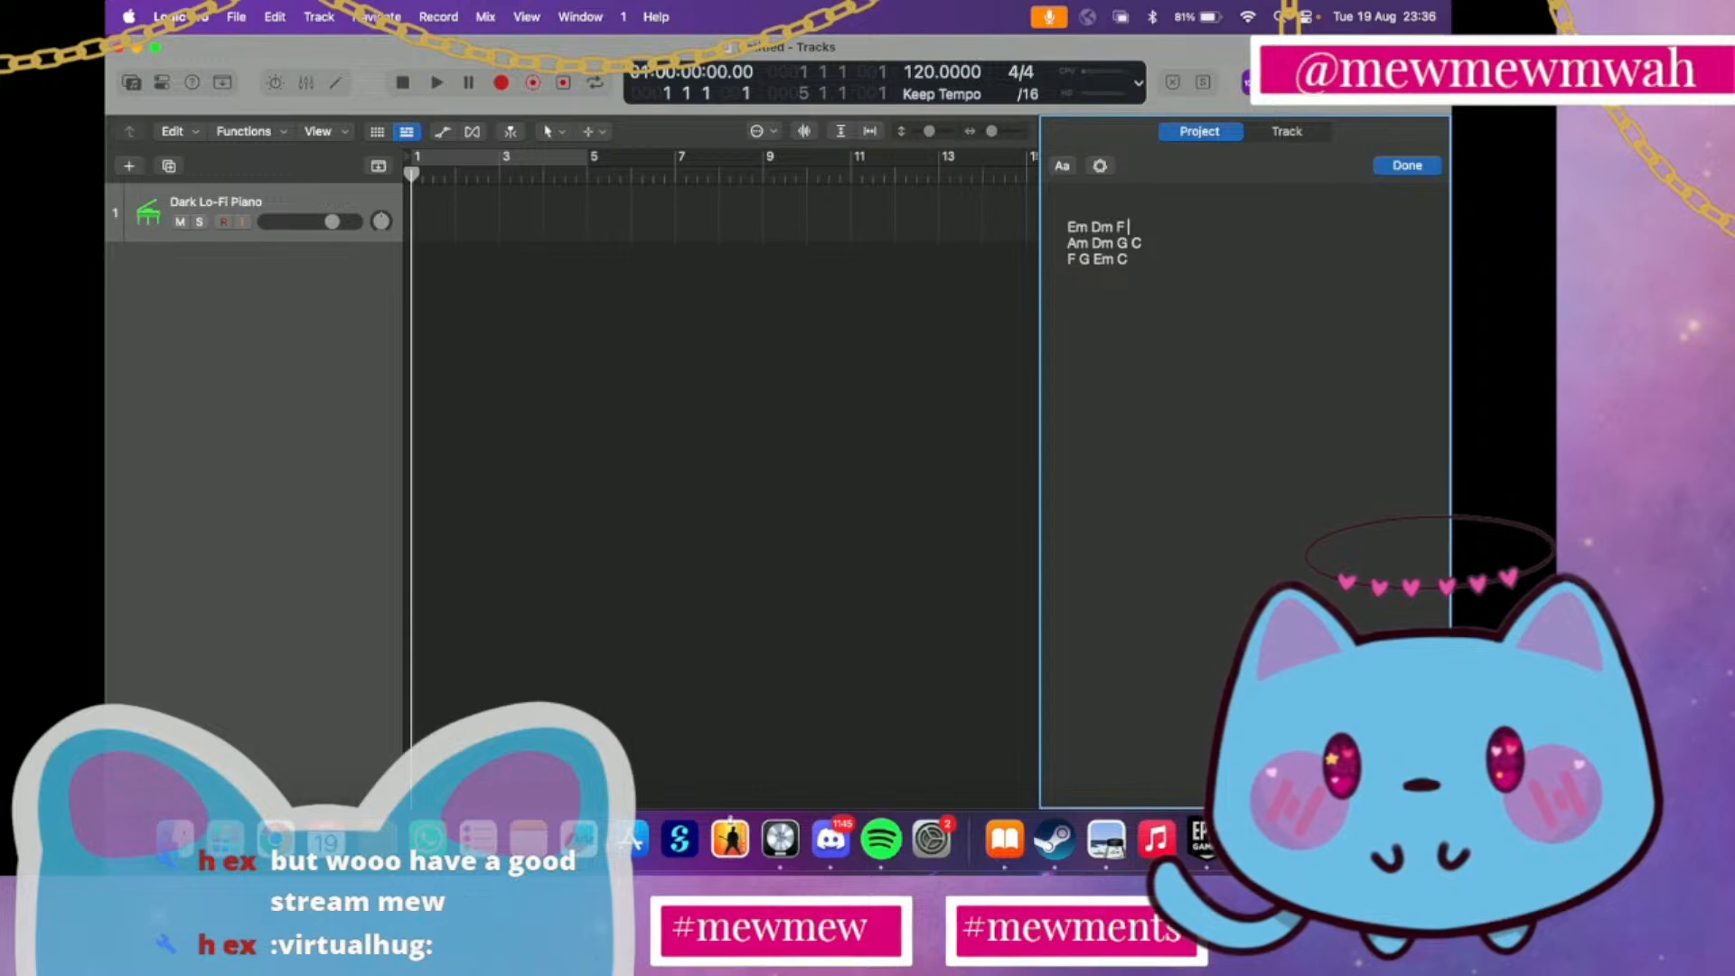
type("G")
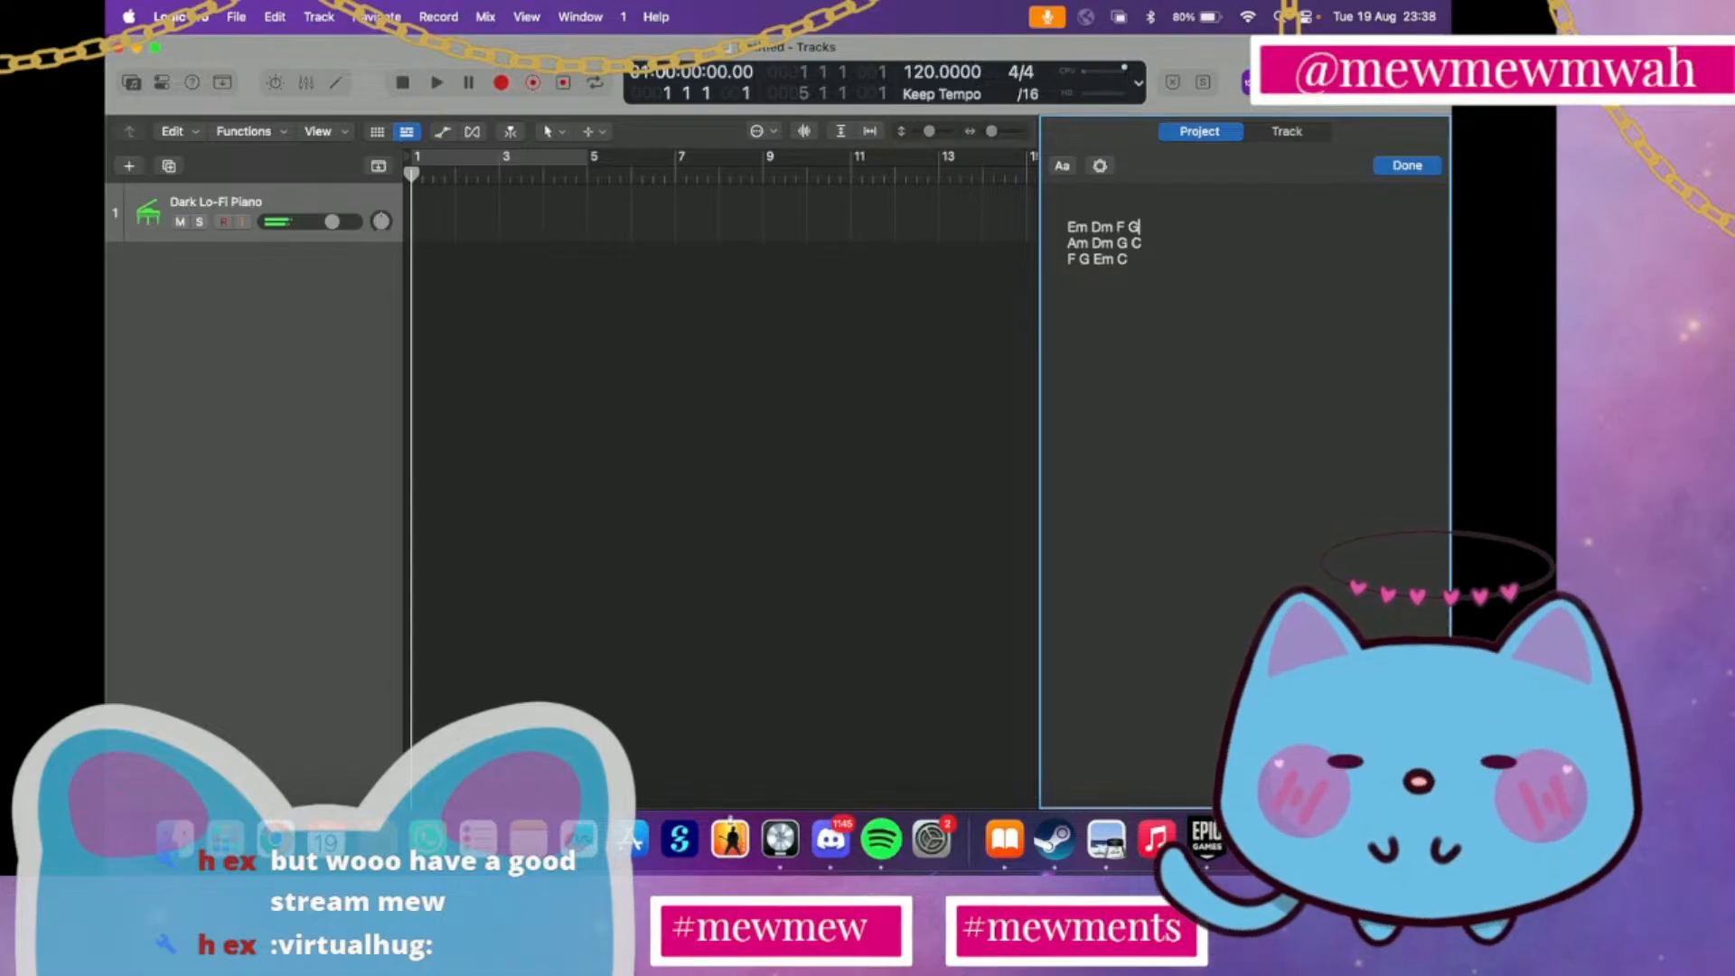
Start a second chord section below the F G Em C line, separated by a blank line, with Em C Em C
left_click(1093, 289)
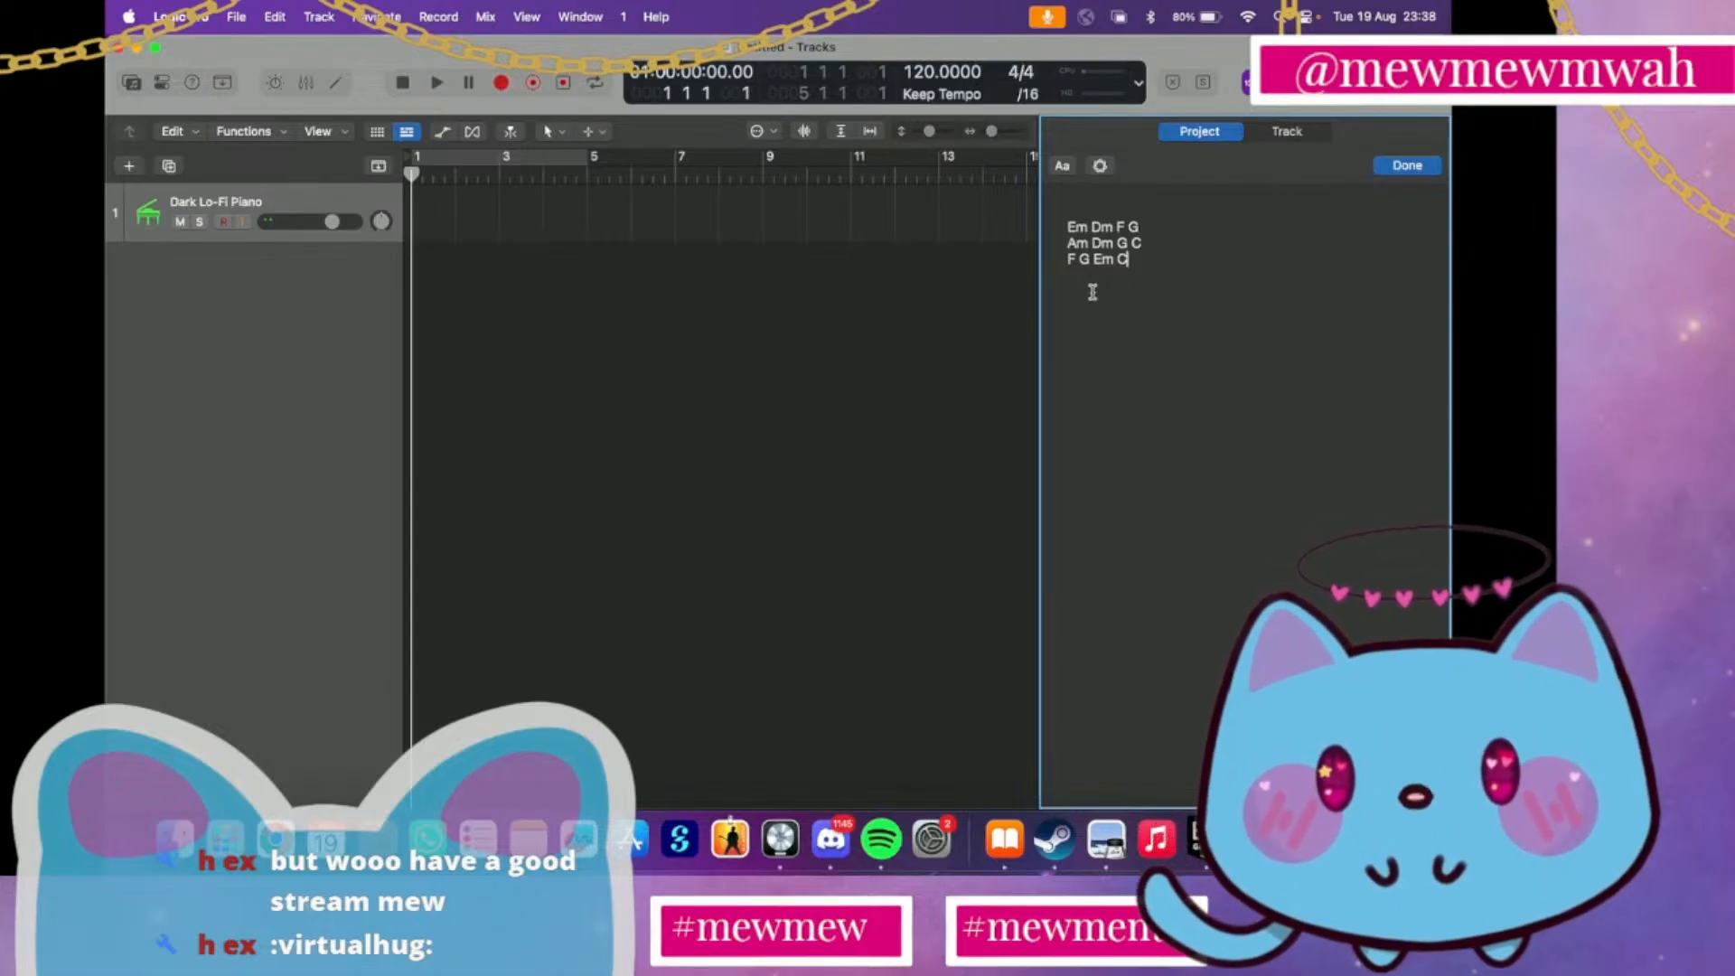
key("Return")
key("Return")
type("Em c")
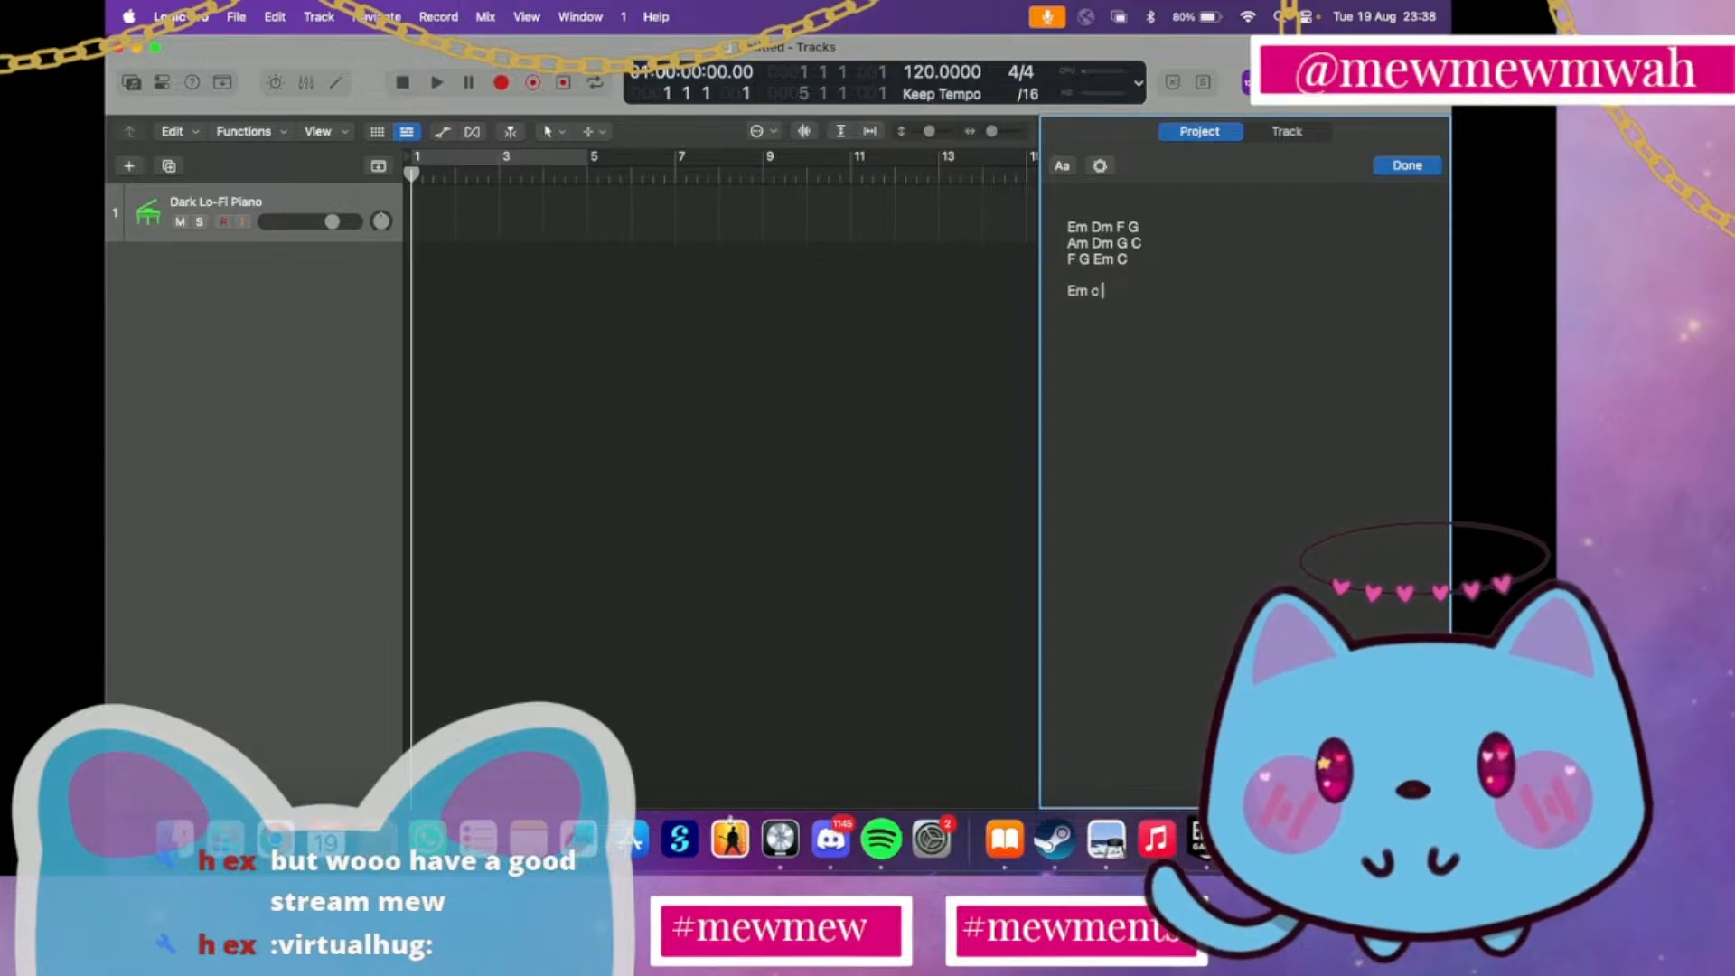
key("BackSpace")
type("C")
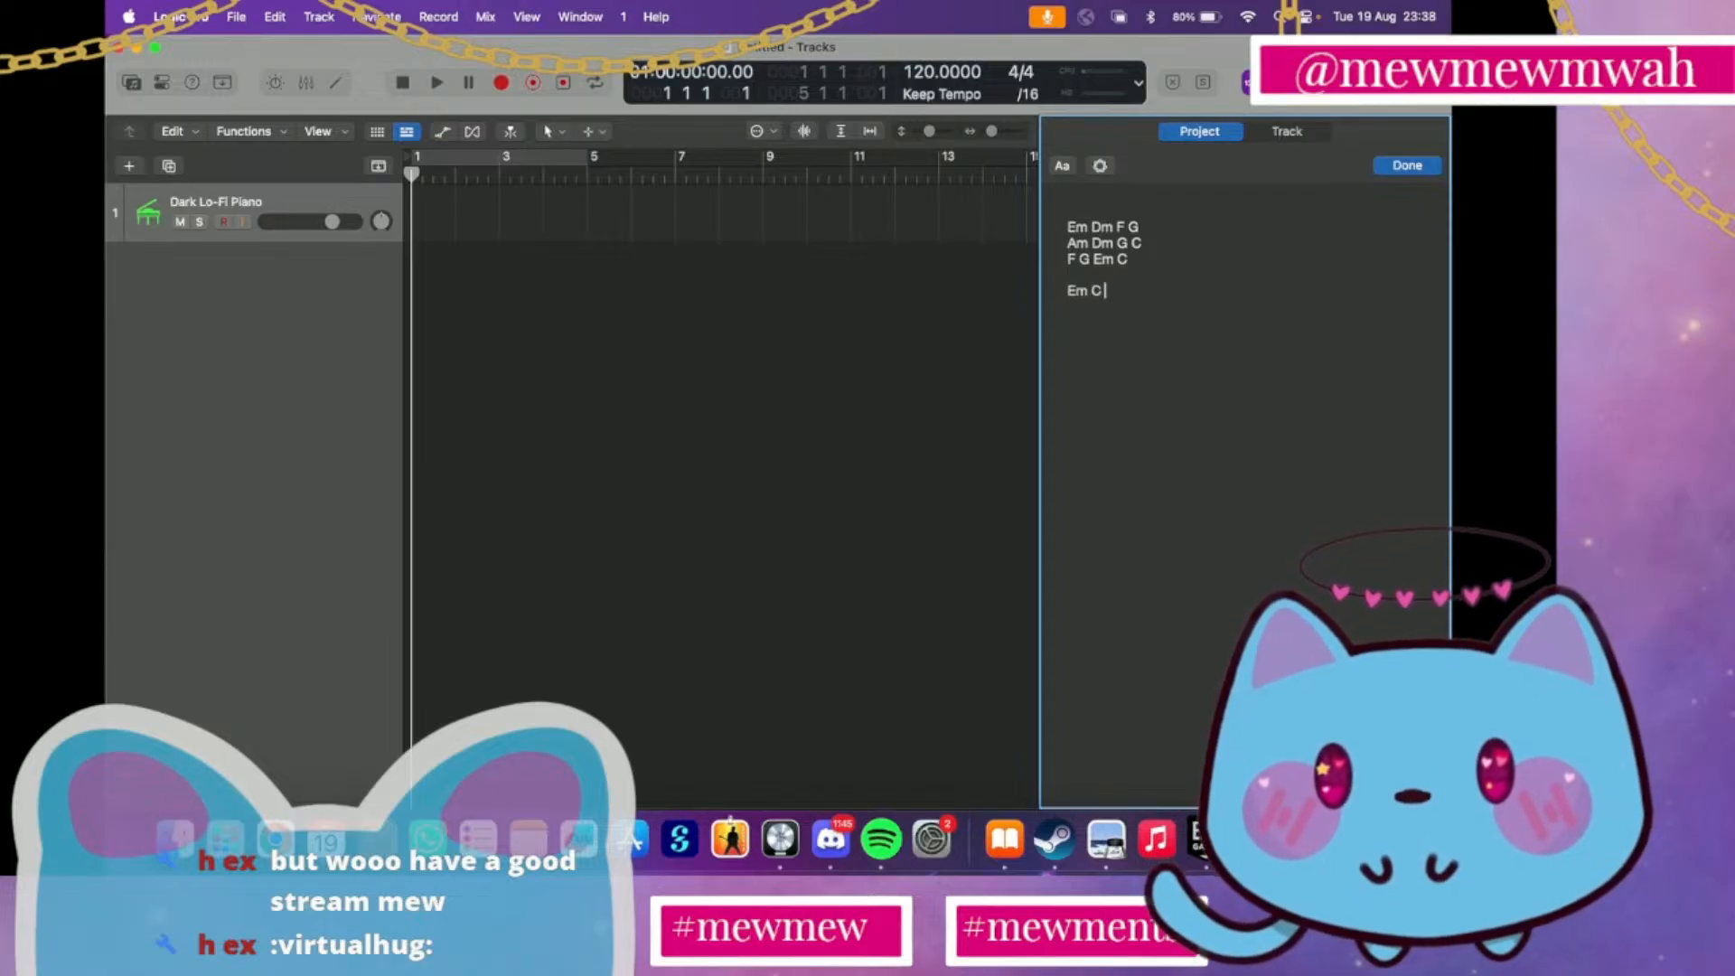
type(" Em C")
key("Return")
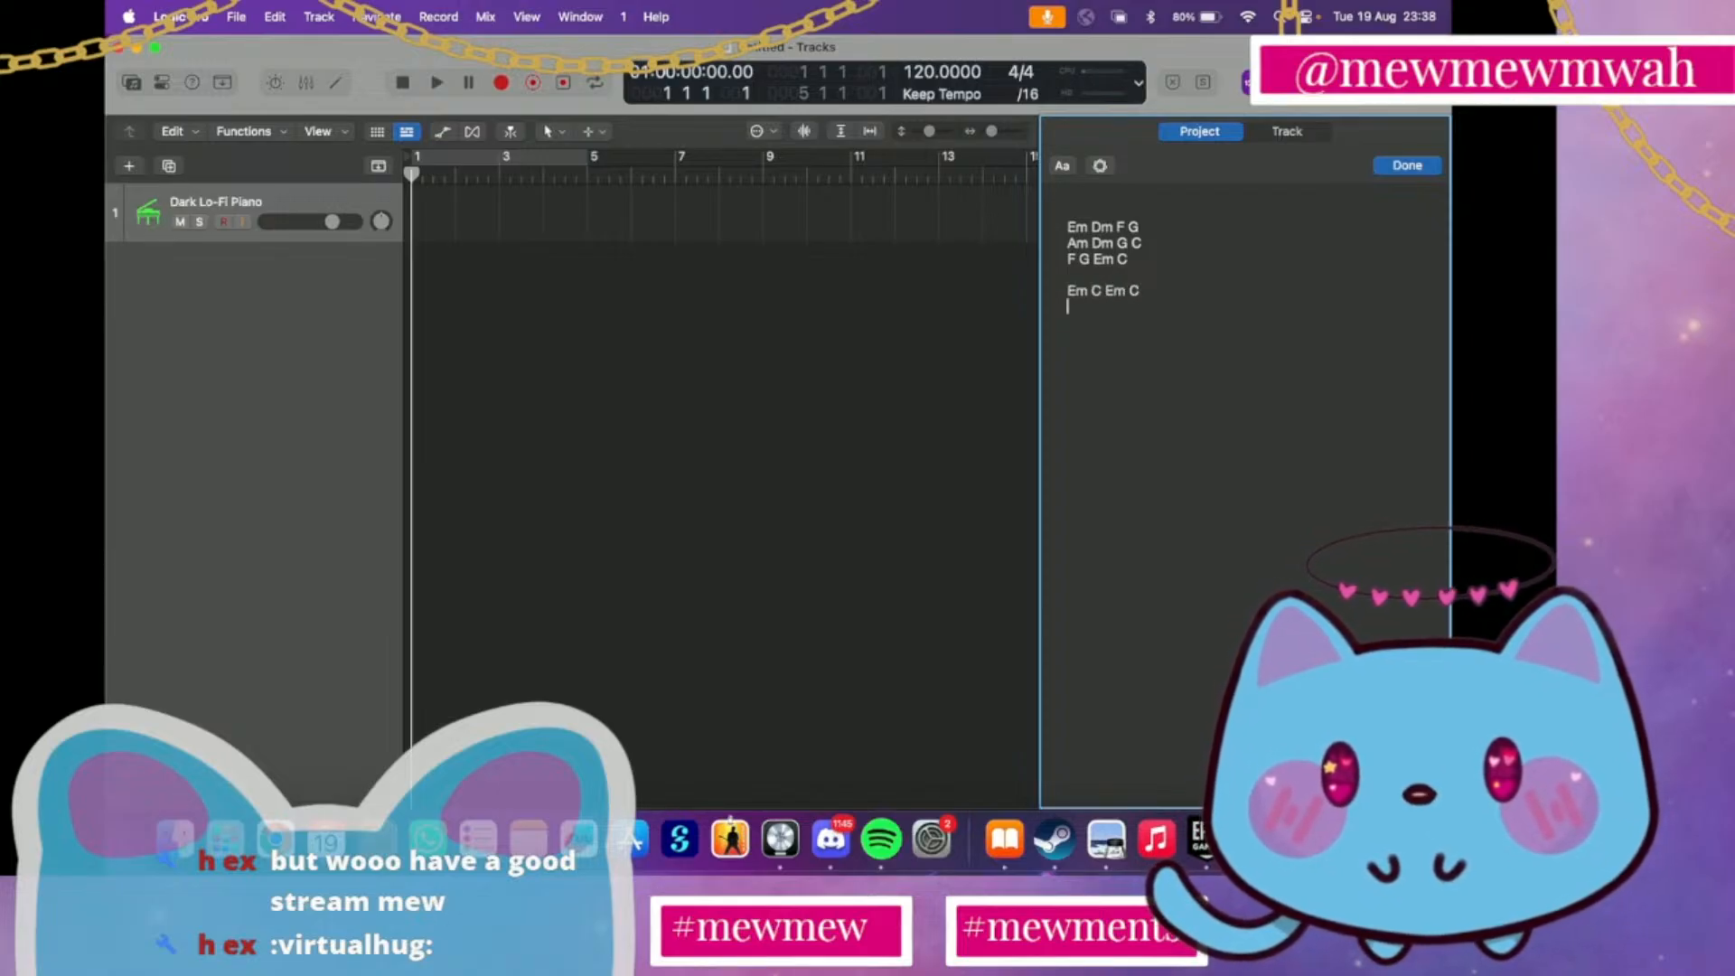
Add the chord lines Am F Dm G and Em C Em C to the second section of the project notes
type("Am F")
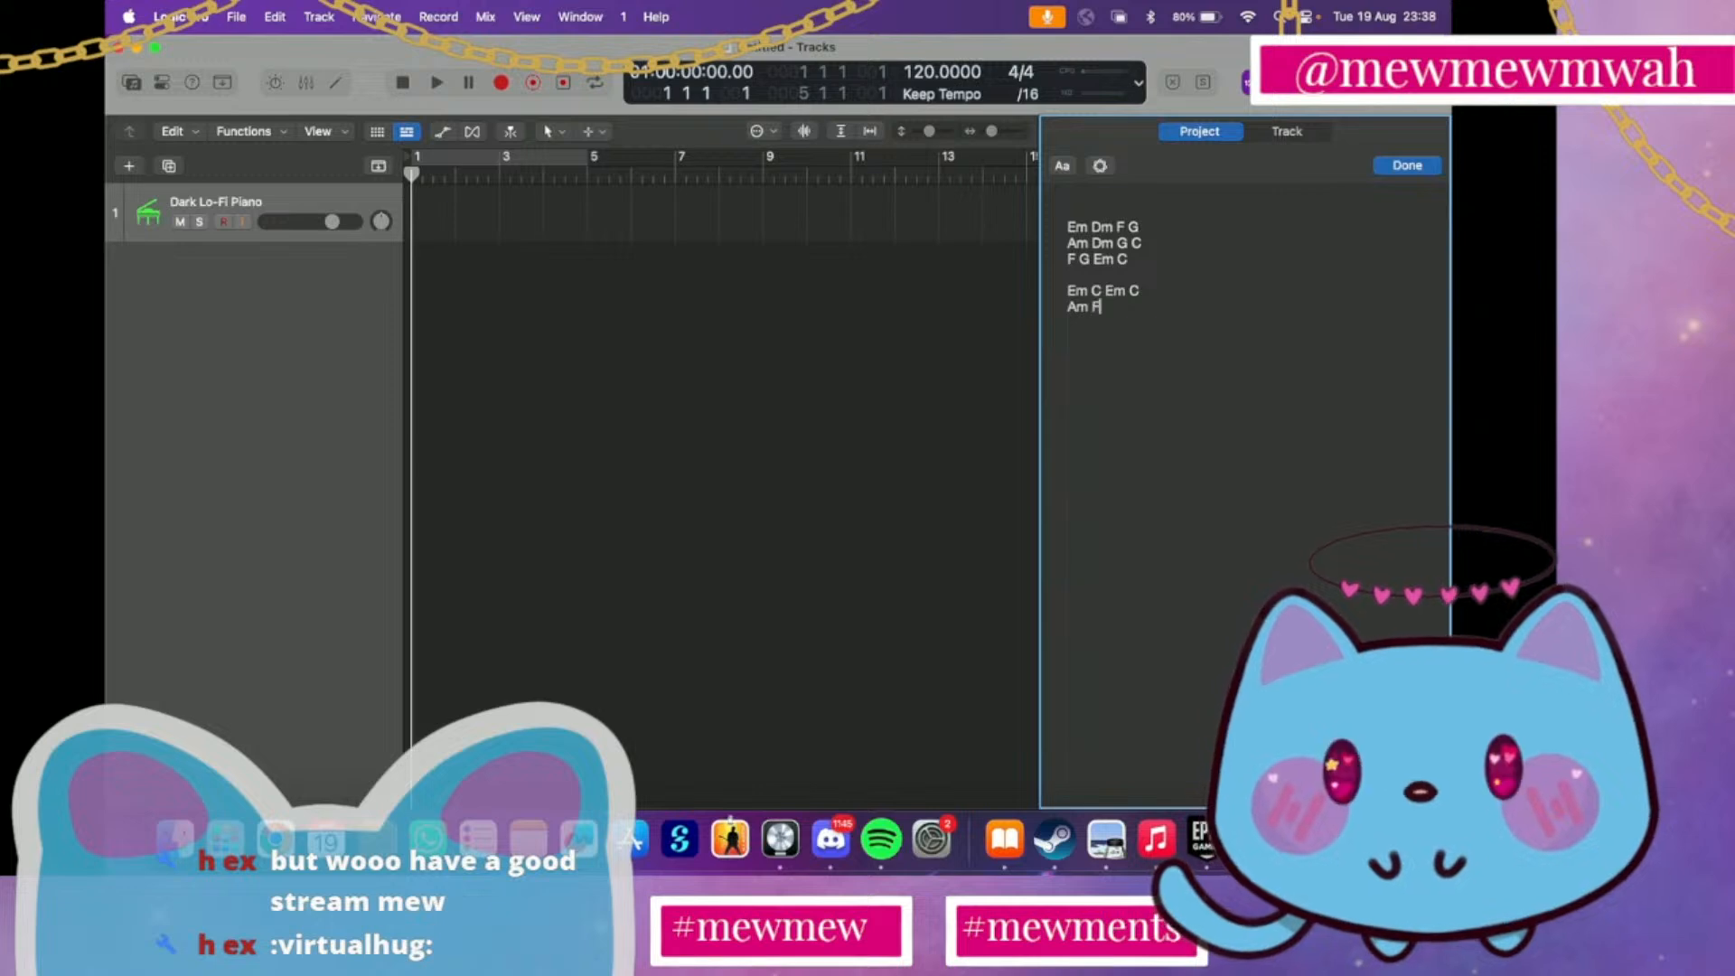
key("Return")
key("BackSpace")
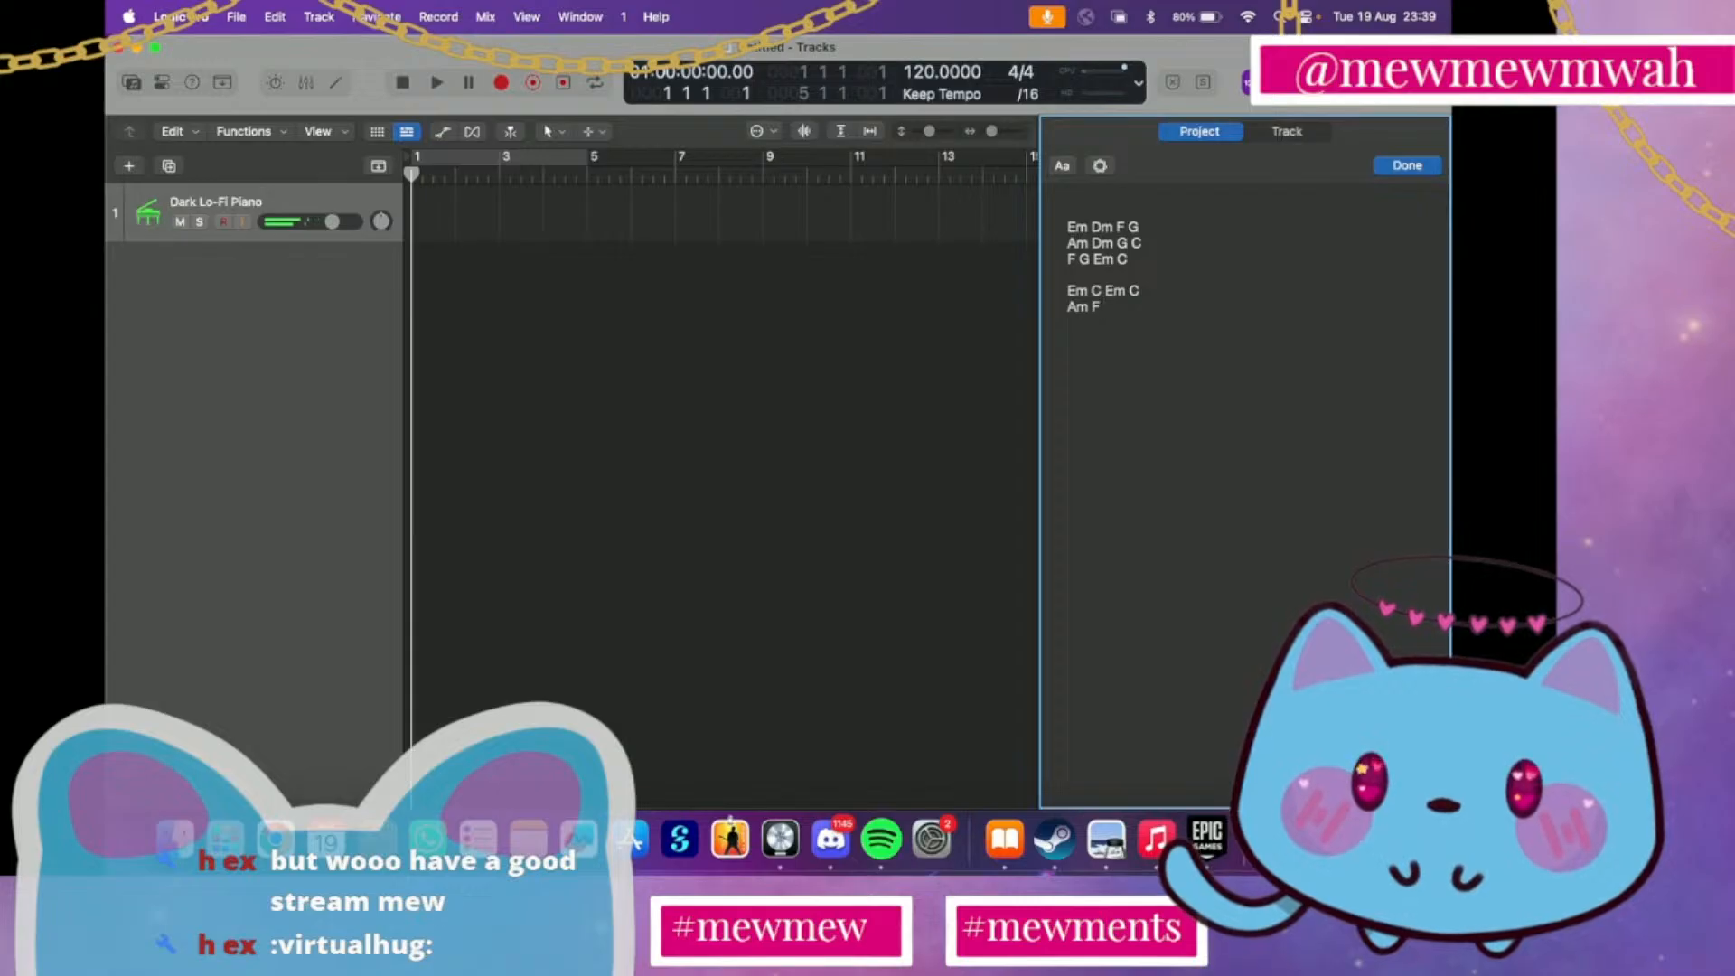
type("DM")
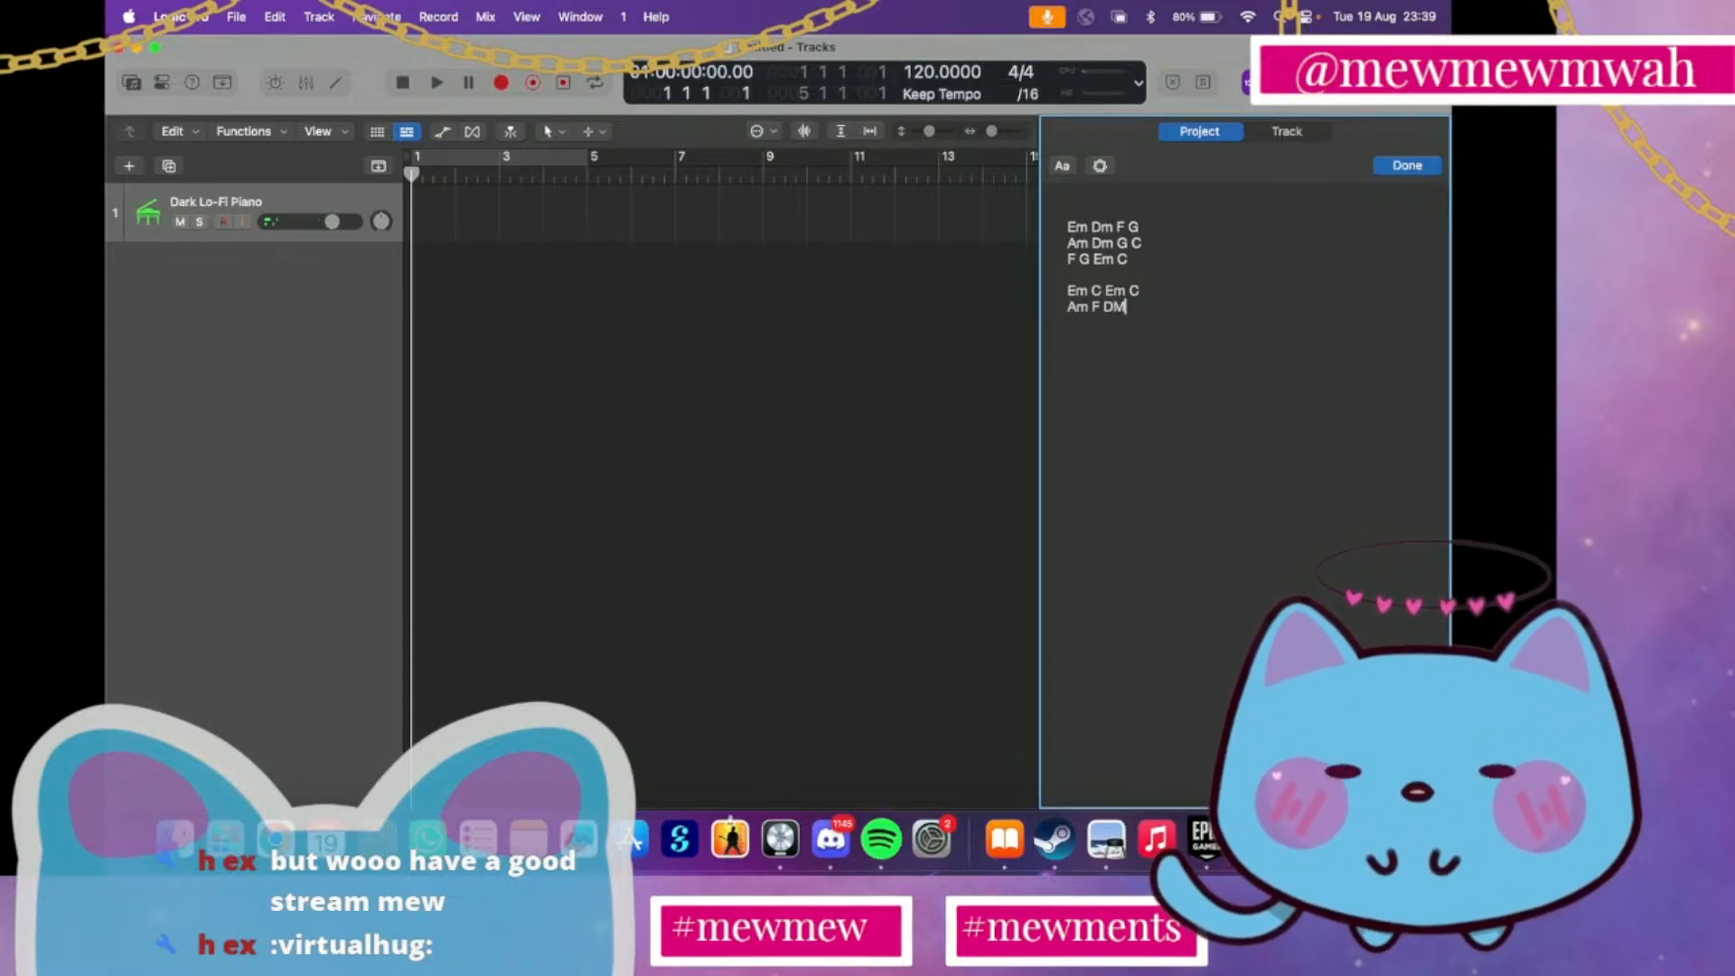
key("BackSpace")
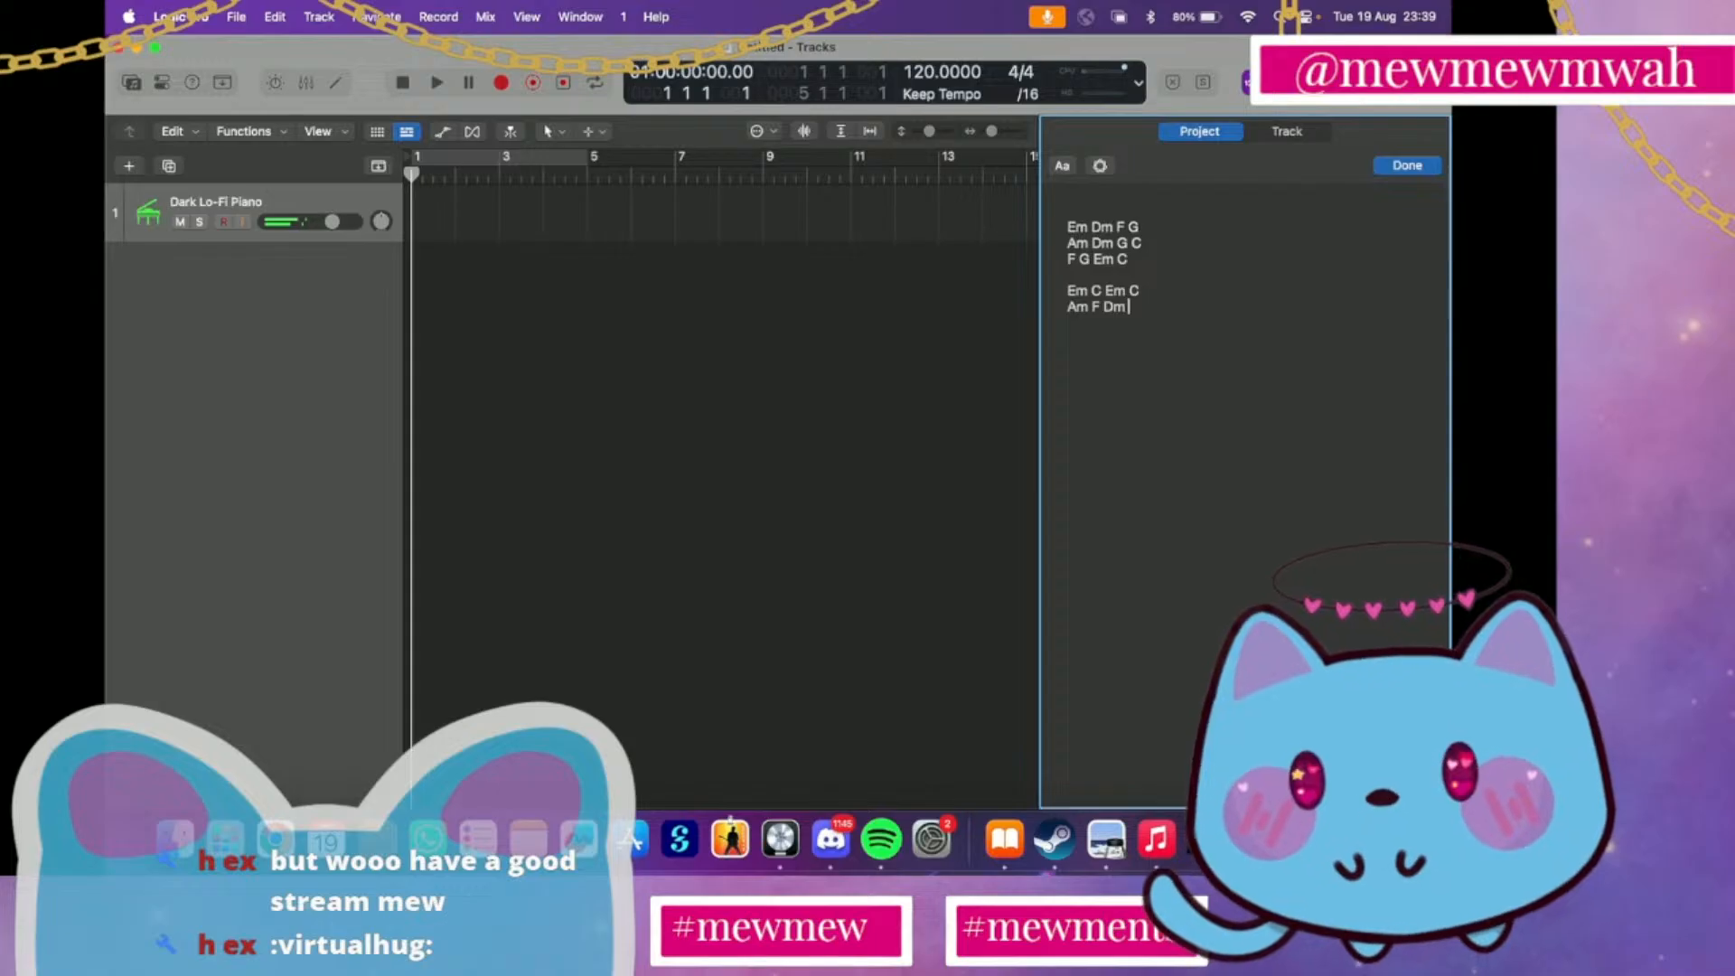
type("G")
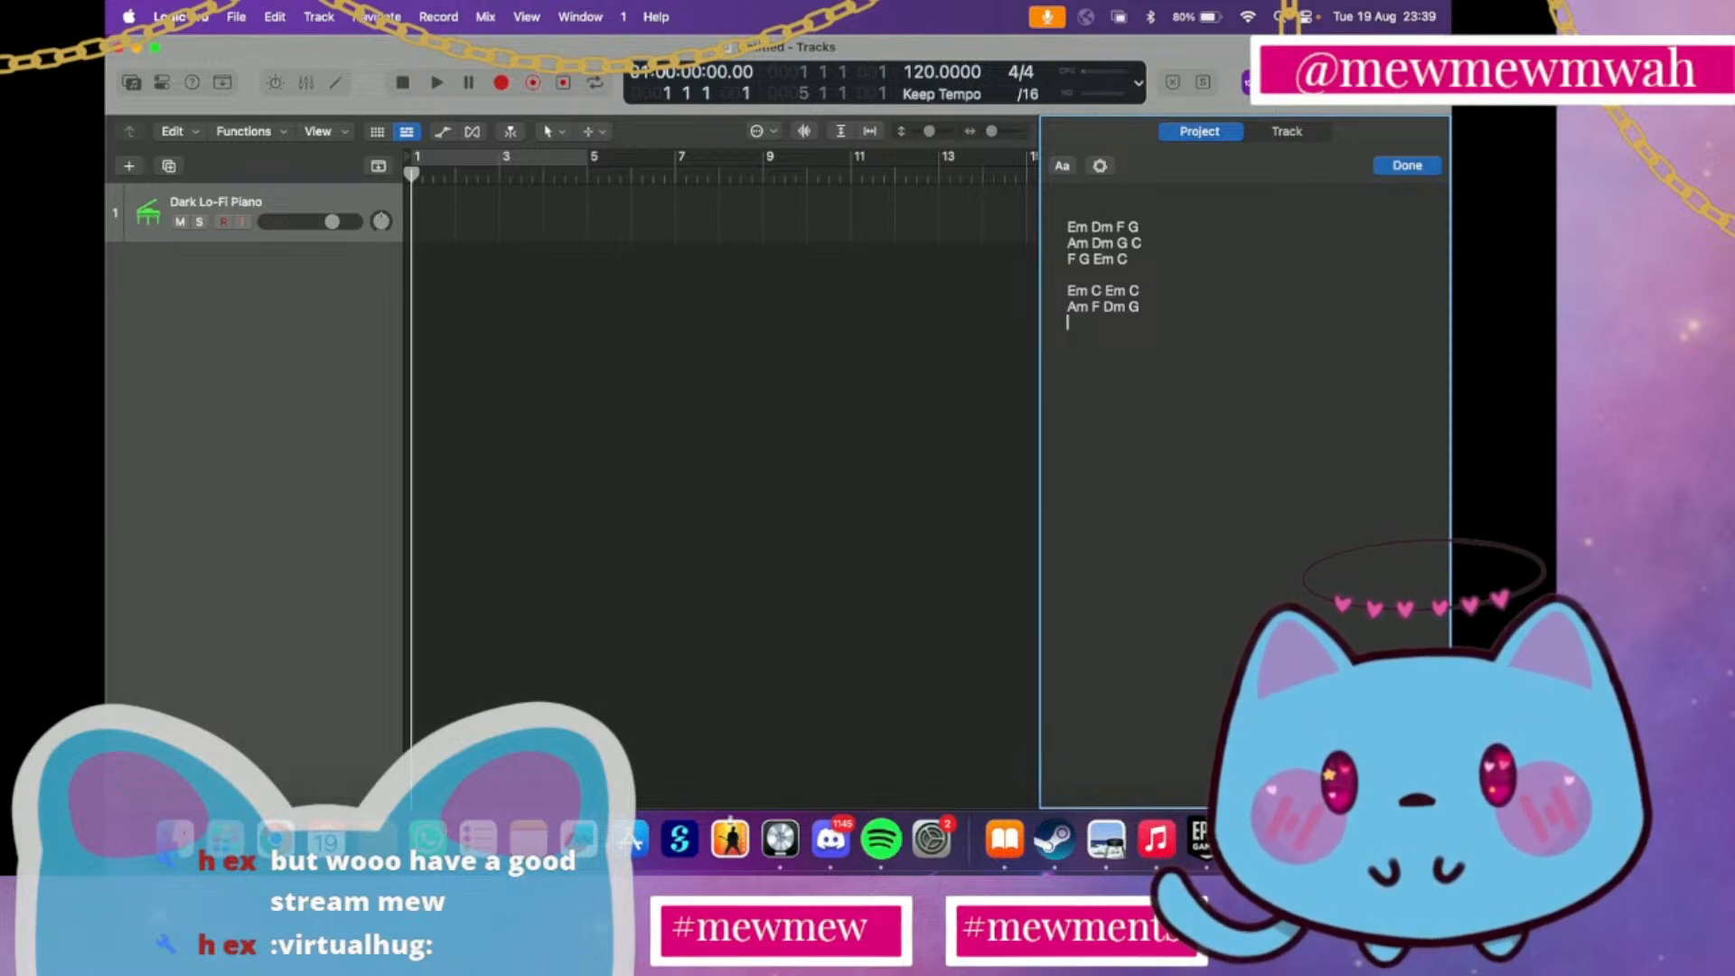
type("Em C")
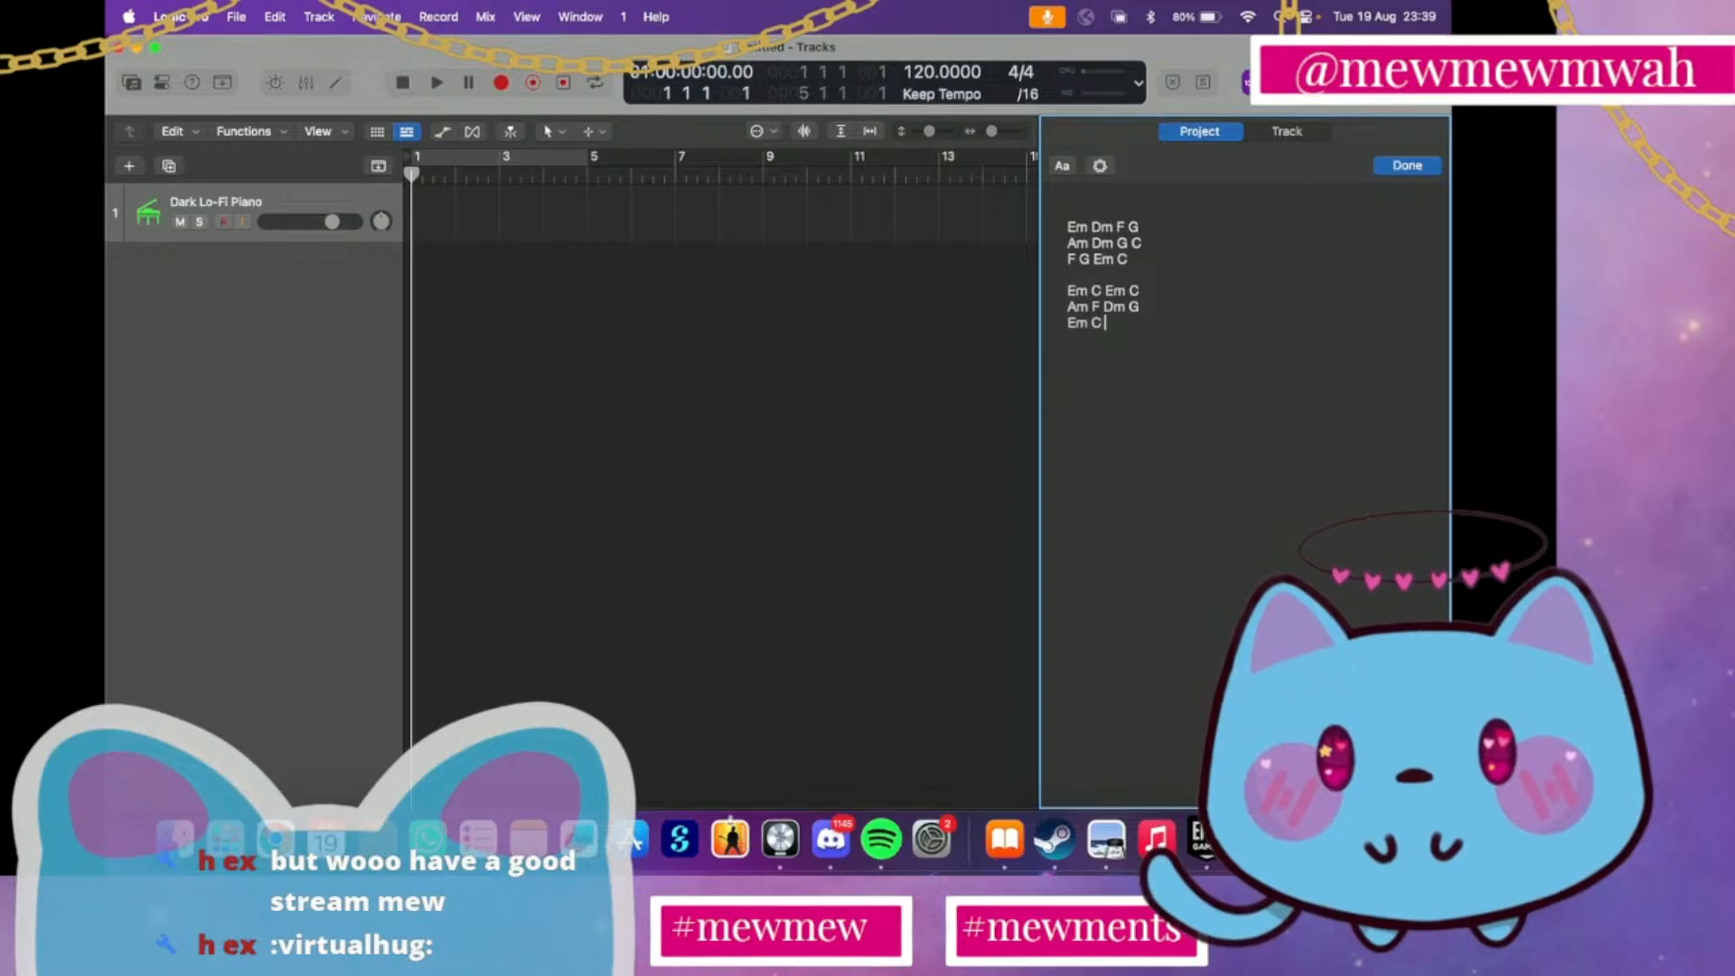
type(" Em C")
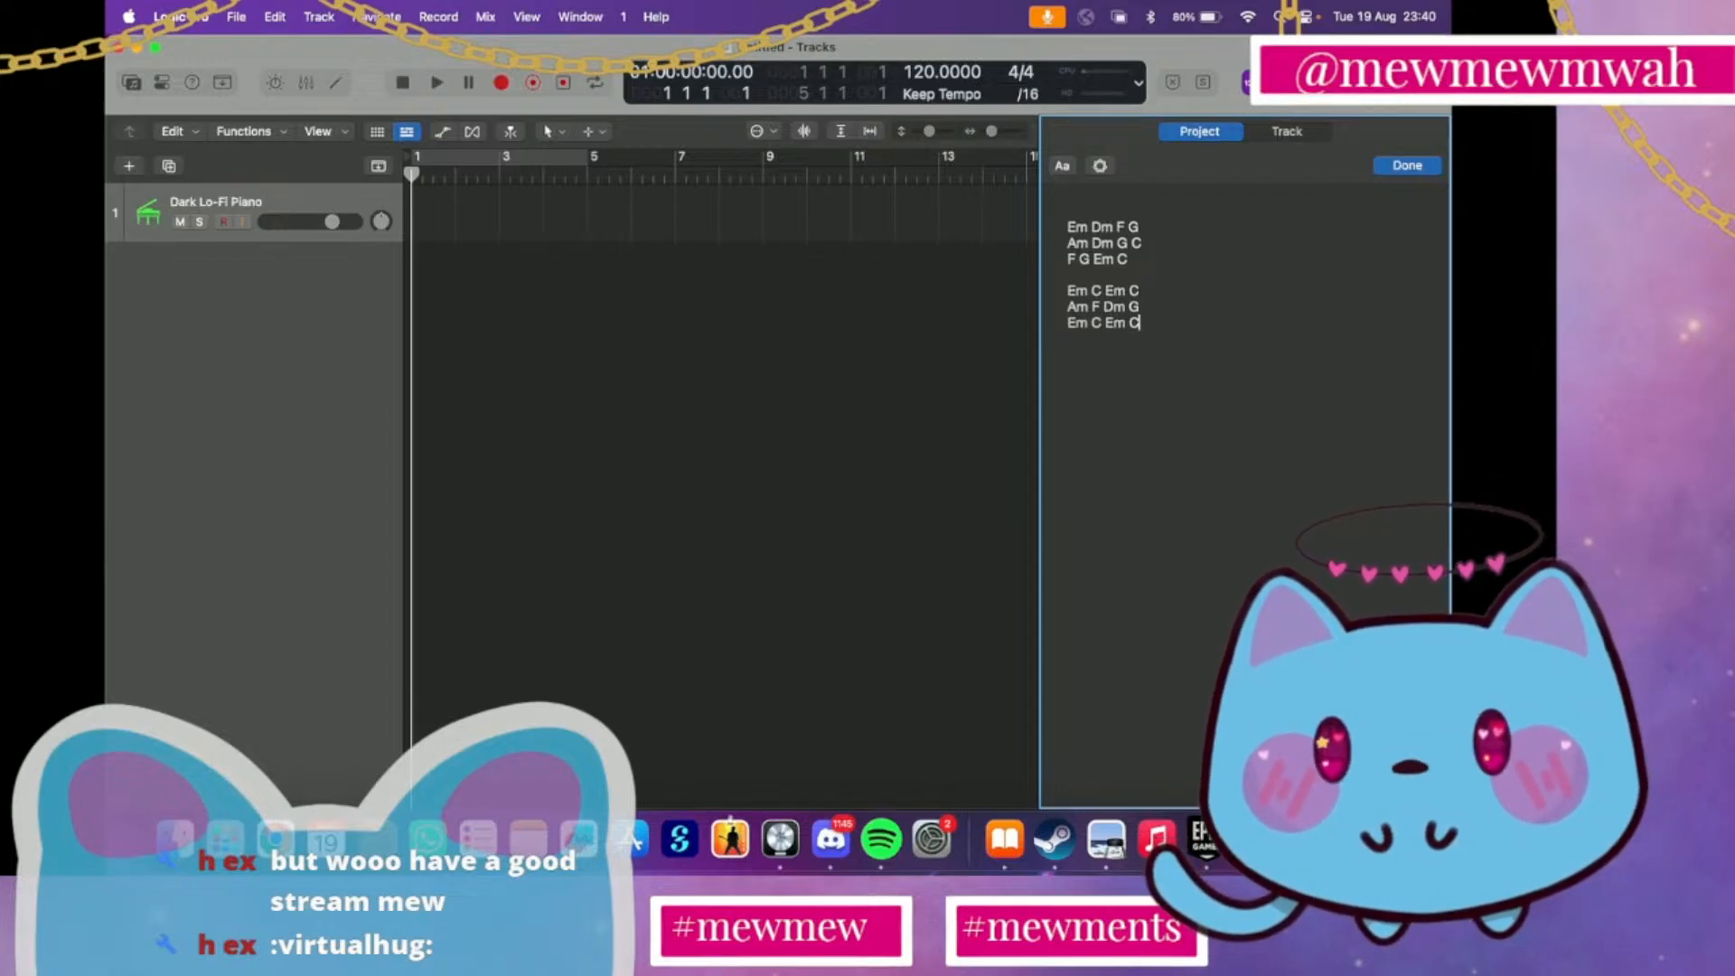
Record a brief take on the Dark Lo-Fi Piano track, stop it and return the playhead to the project start
left_click(751, 264)
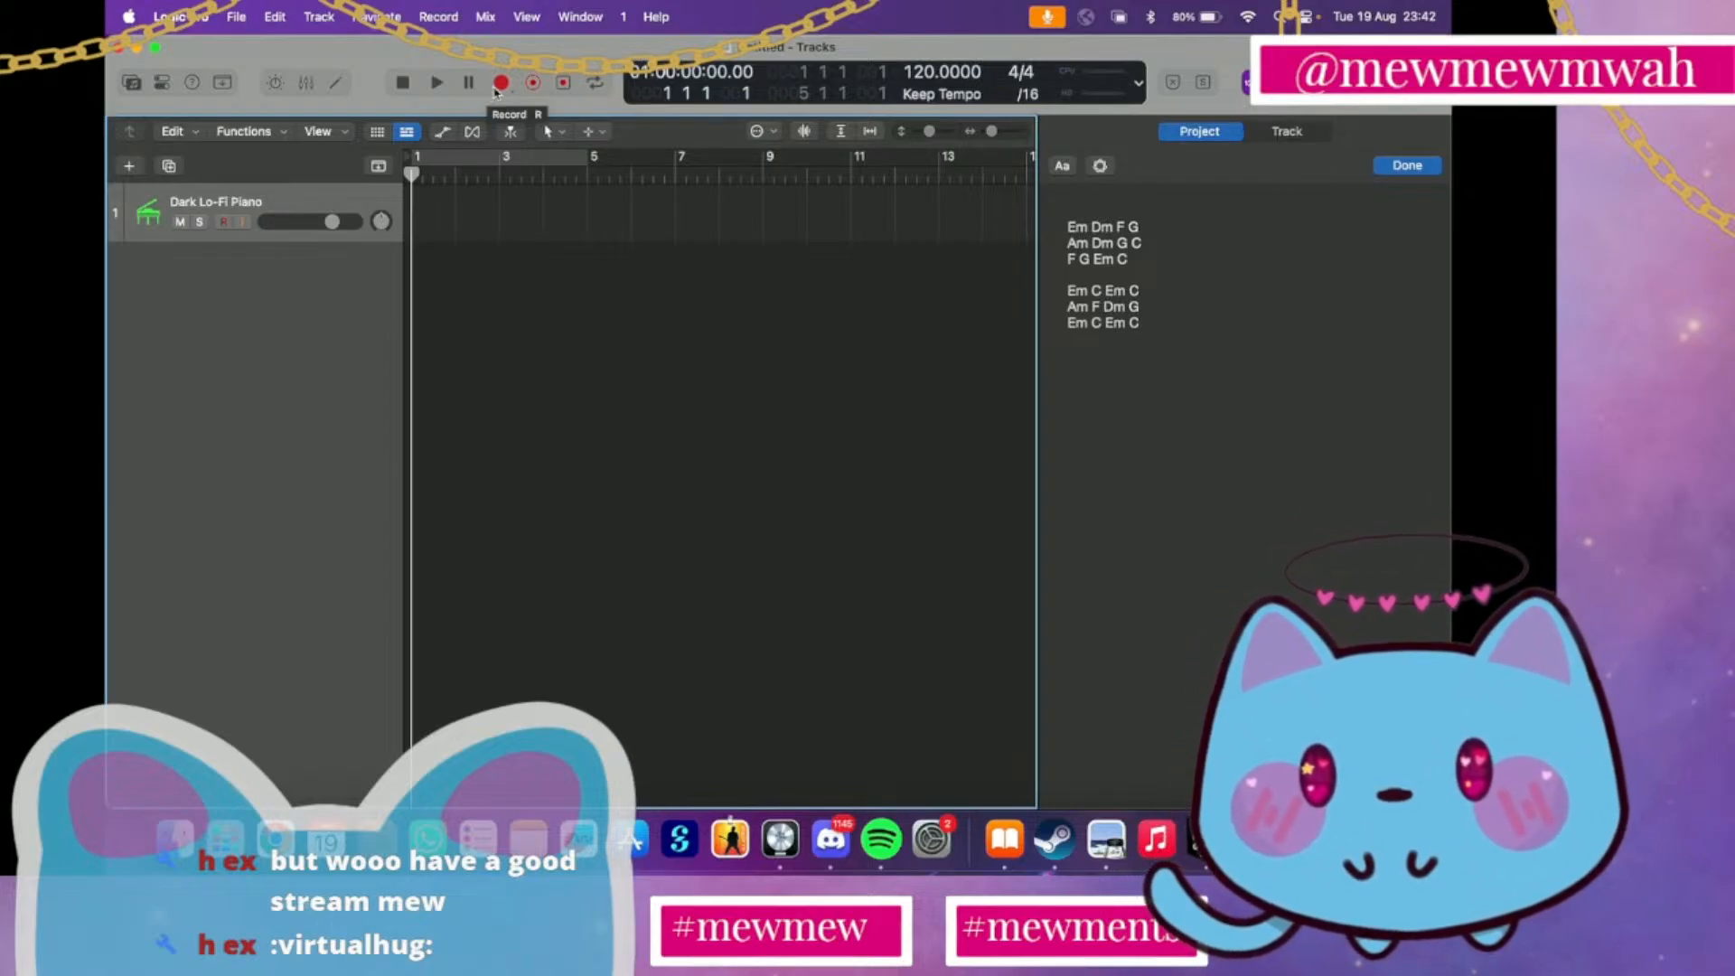
left_click(497, 86)
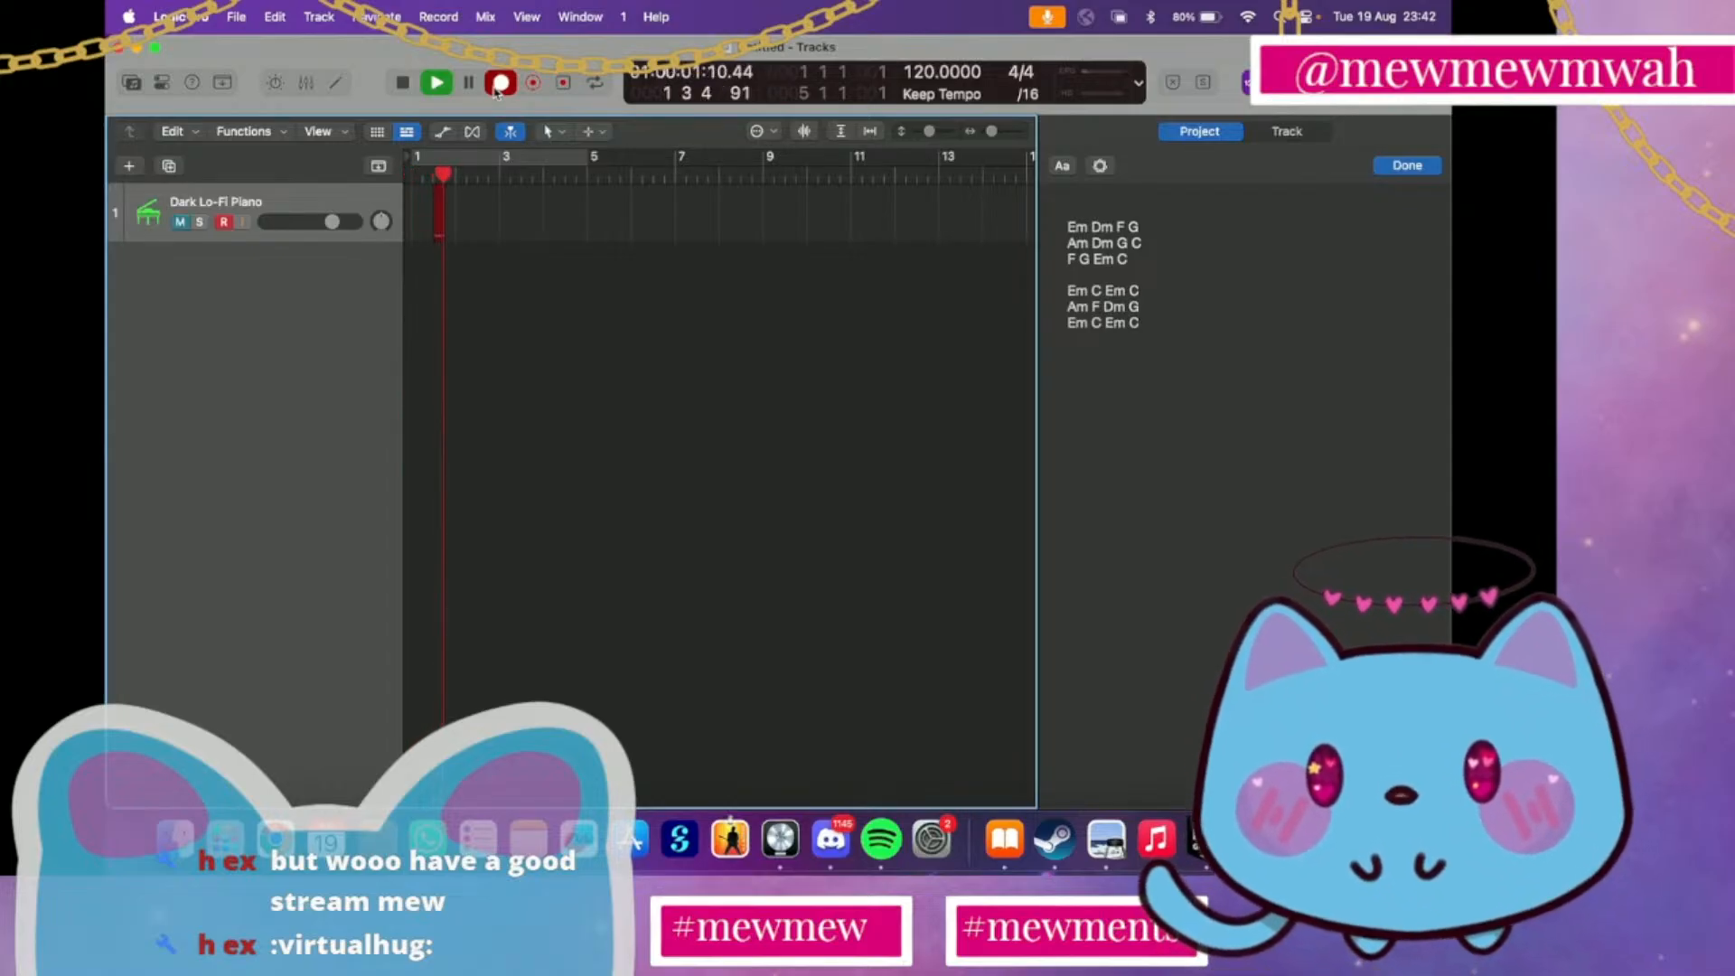
left_click(498, 84)
left_click(478, 86)
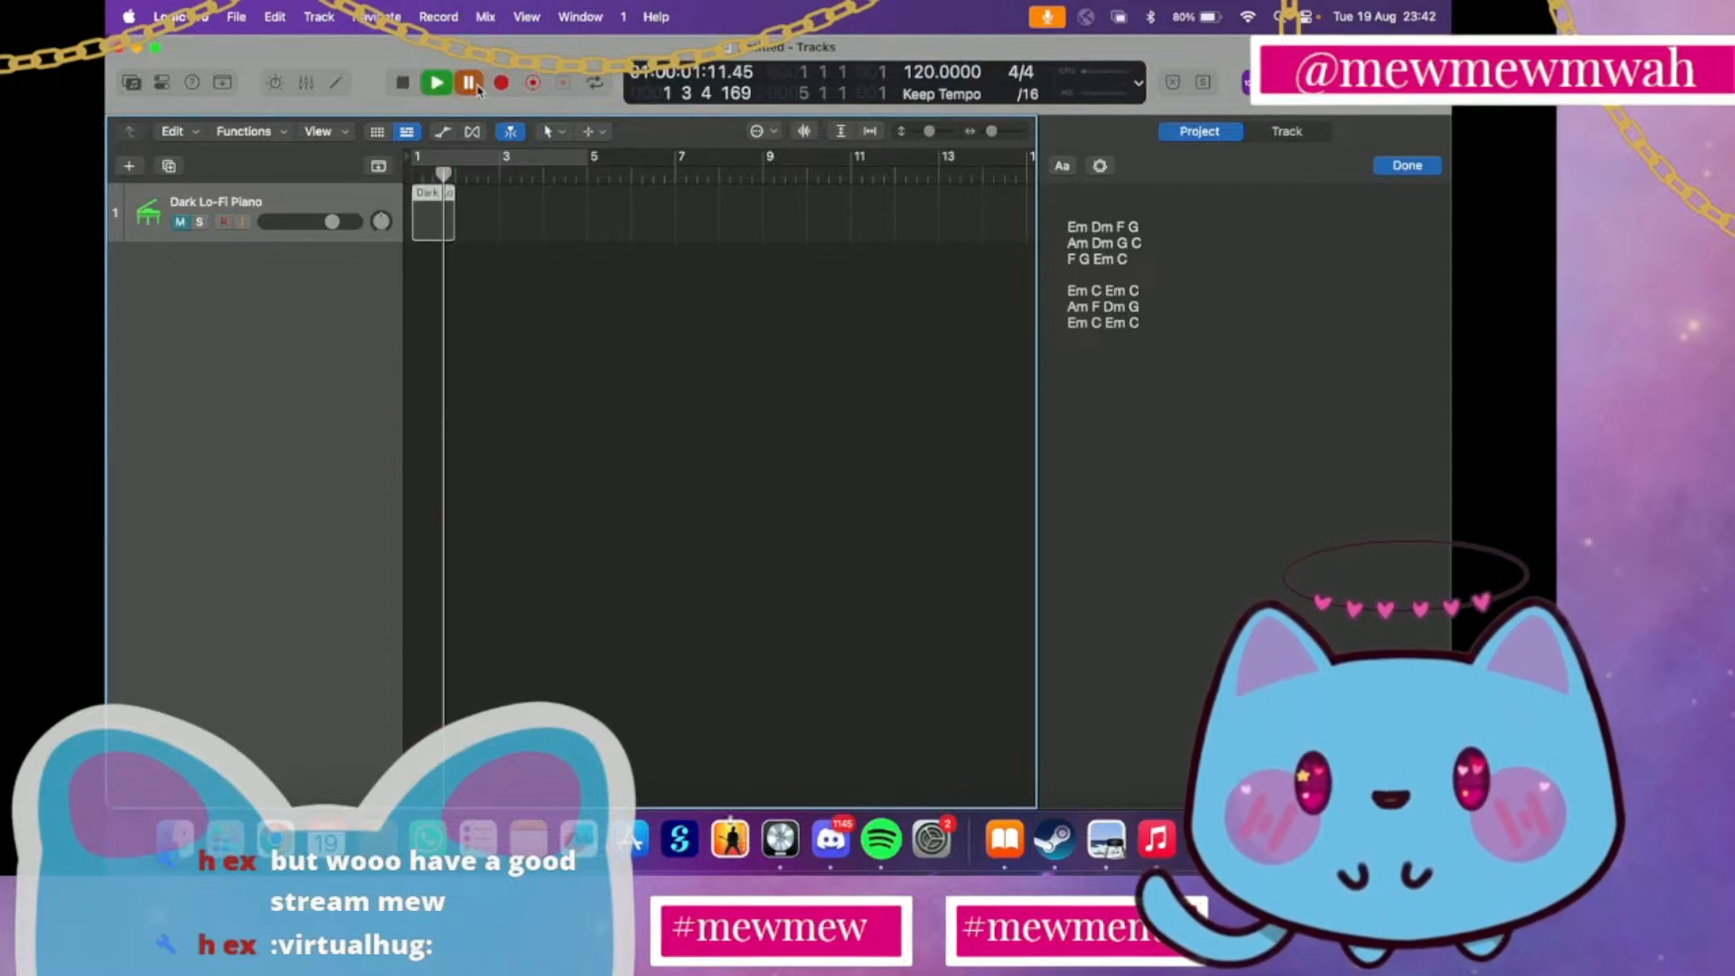
left_click(478, 86)
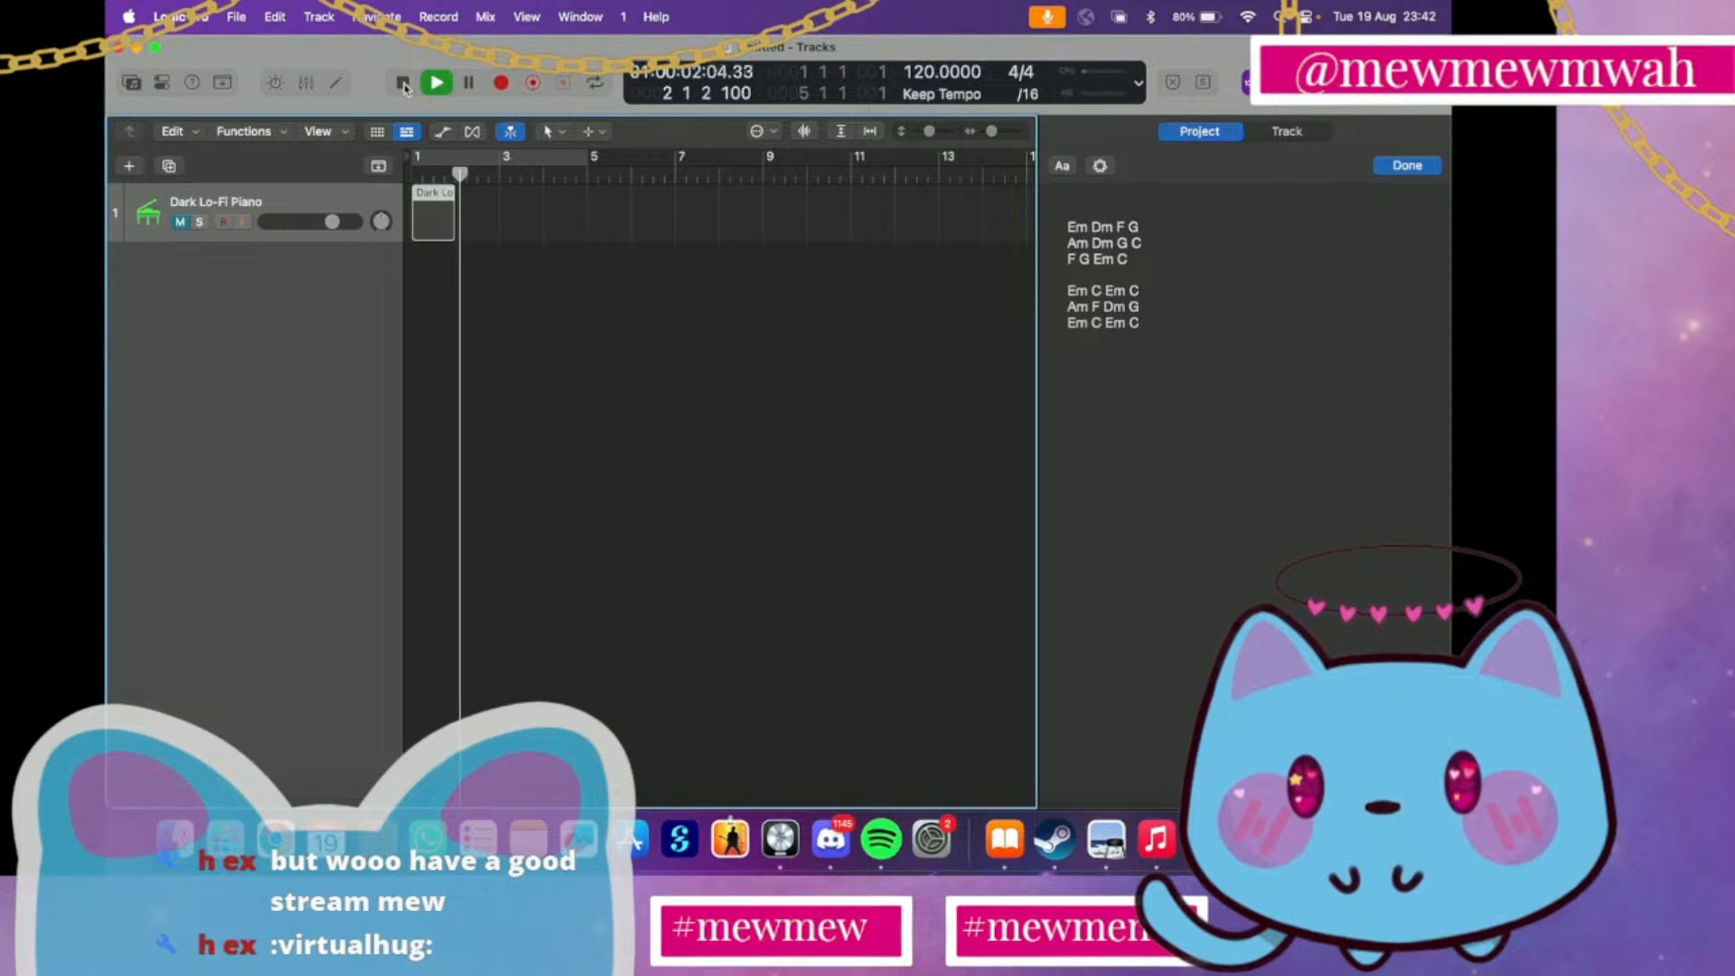
left_click(404, 84)
left_click(404, 84)
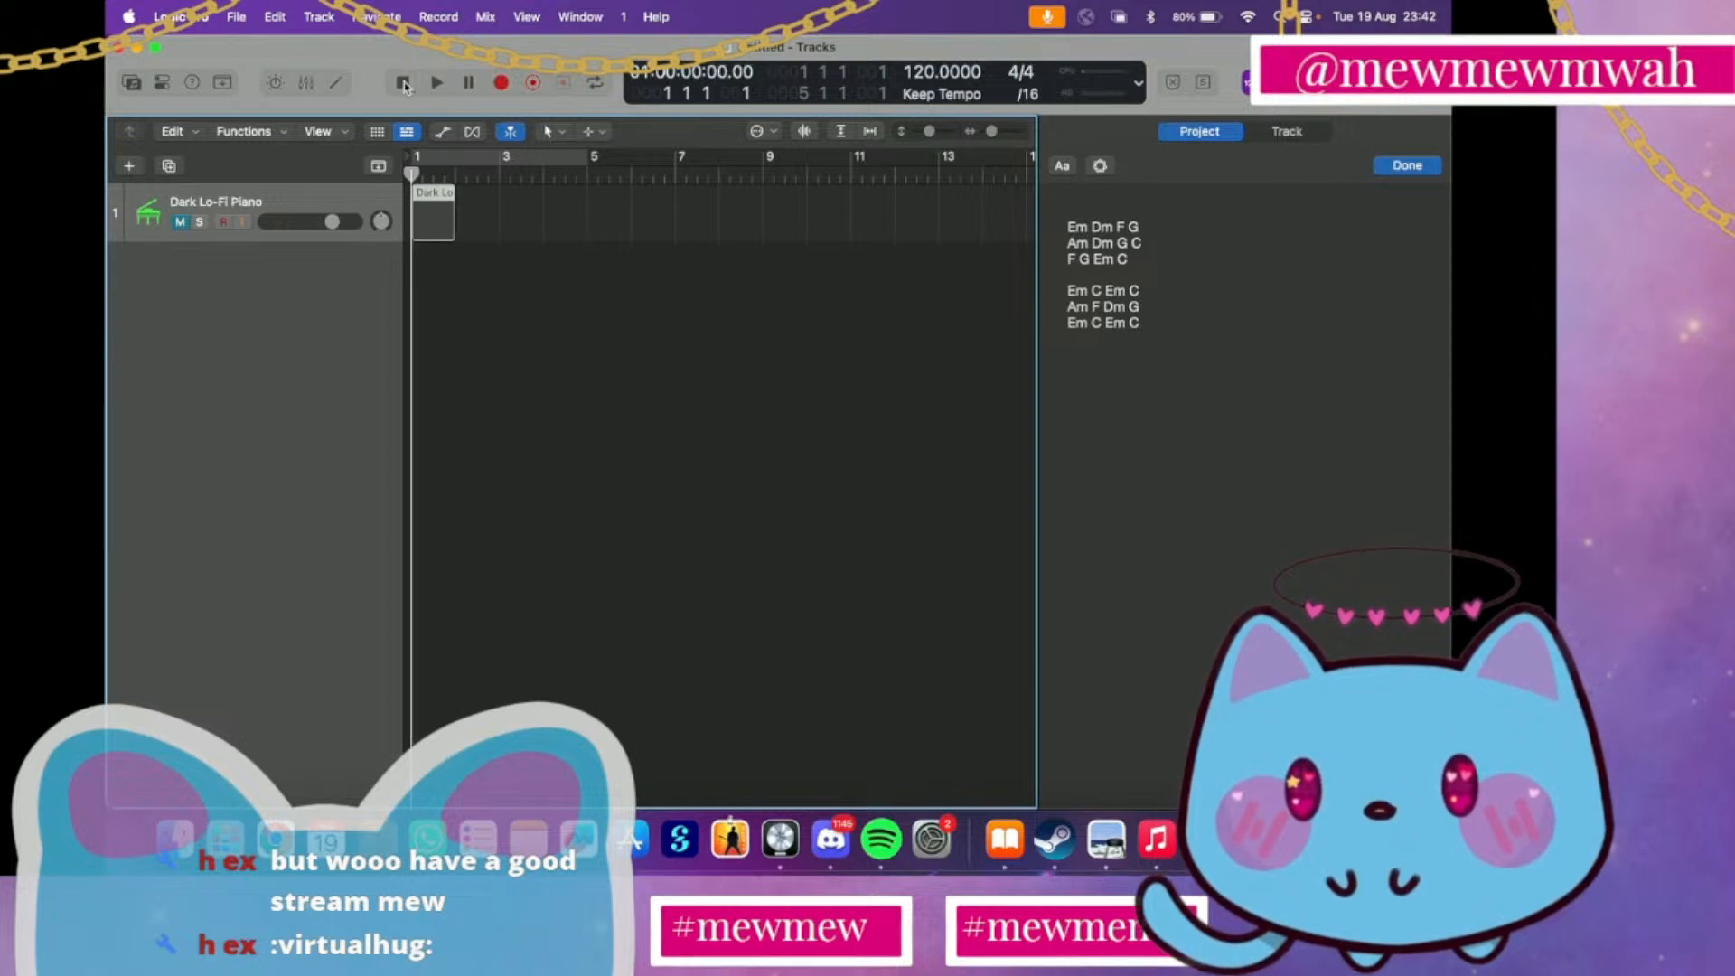
Unmute the Dark Lo-Fi Piano track and delete the short recorded region at bar 1
right_click(442, 212)
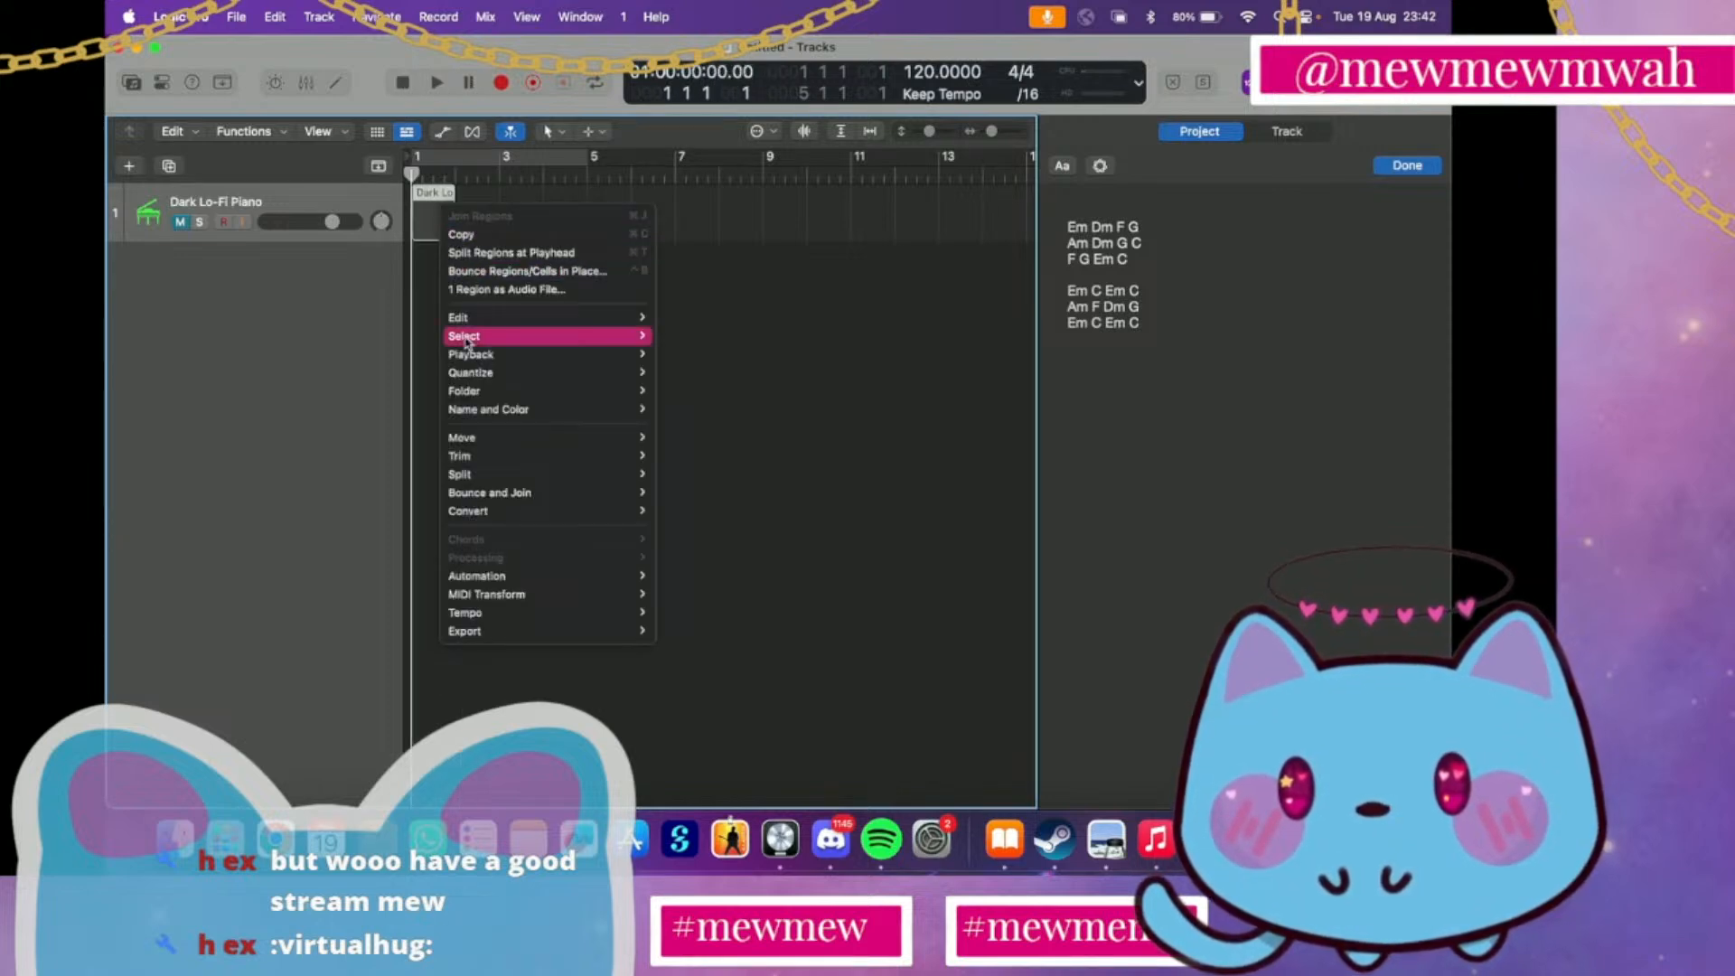
mouse_move(478, 615)
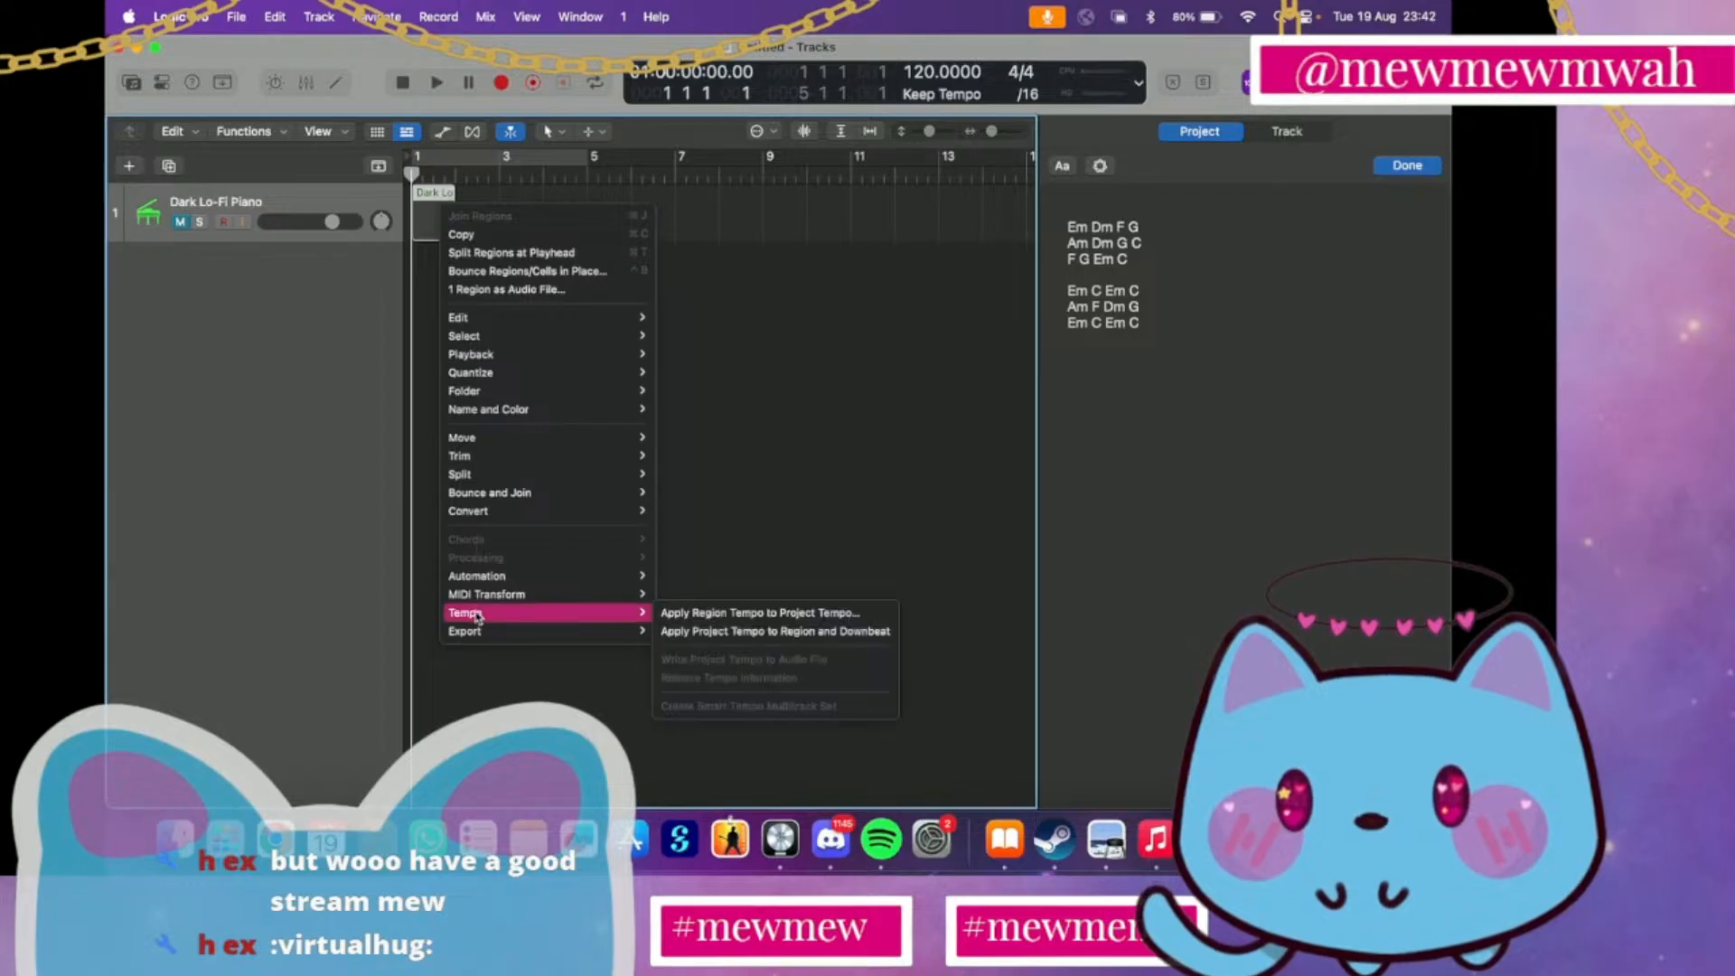
left_click(371, 492)
left_click(179, 222)
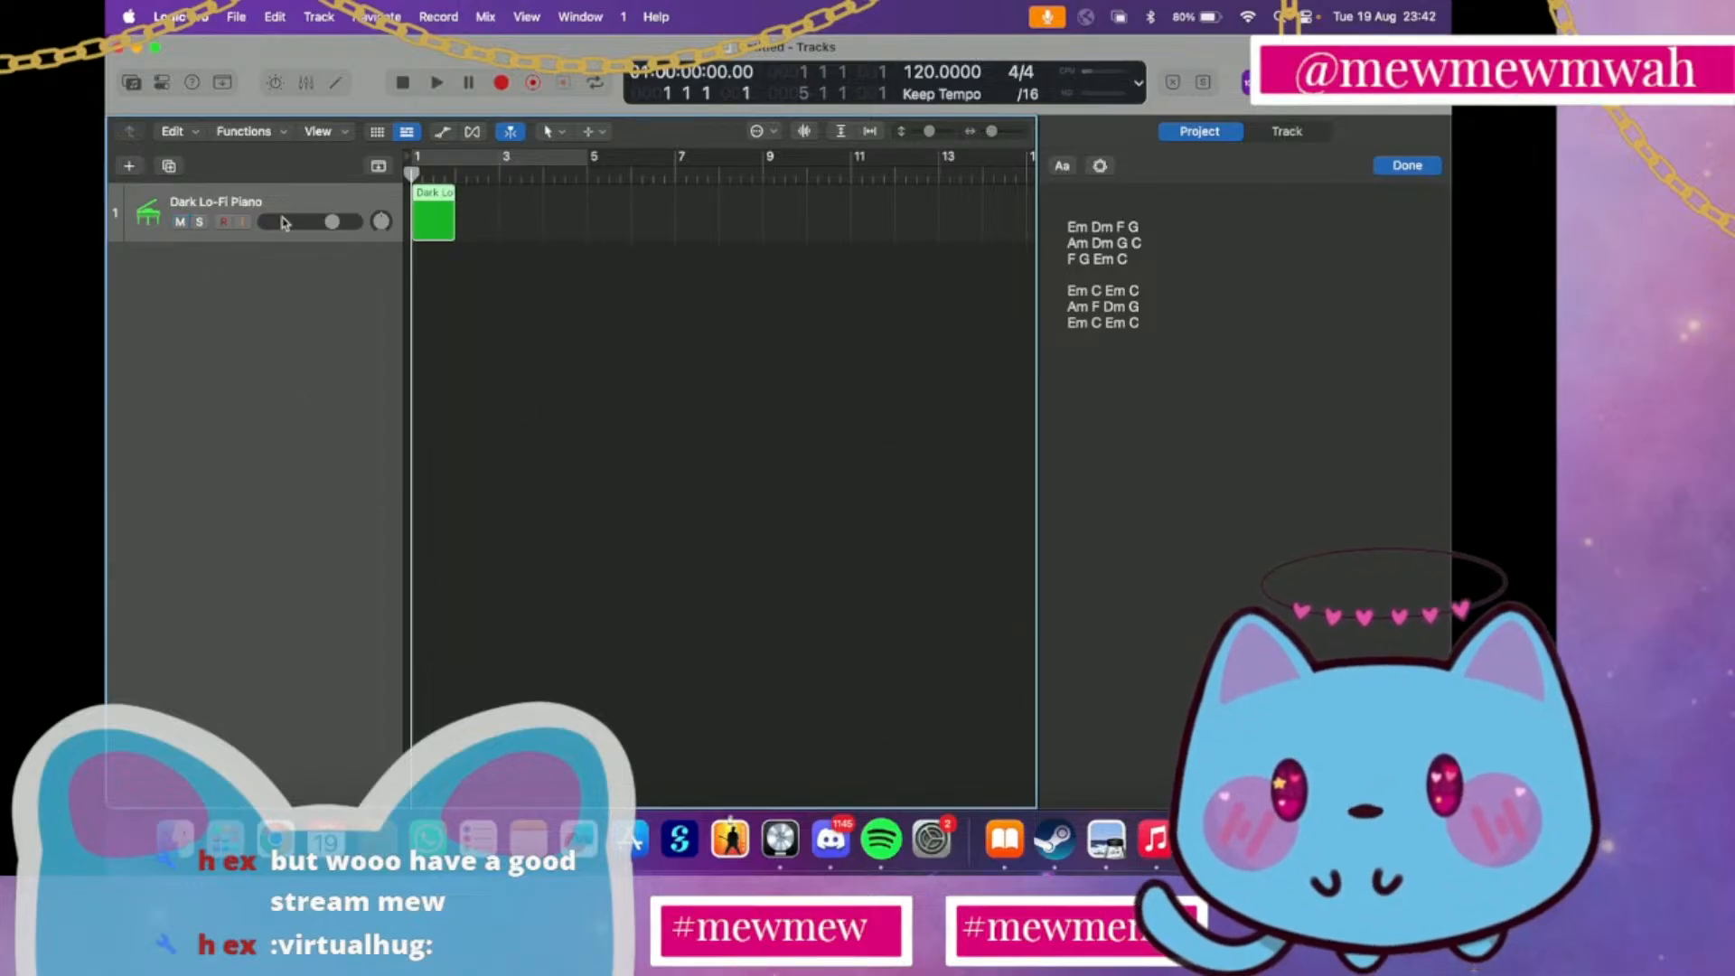
right_click(445, 225)
left_click(428, 257)
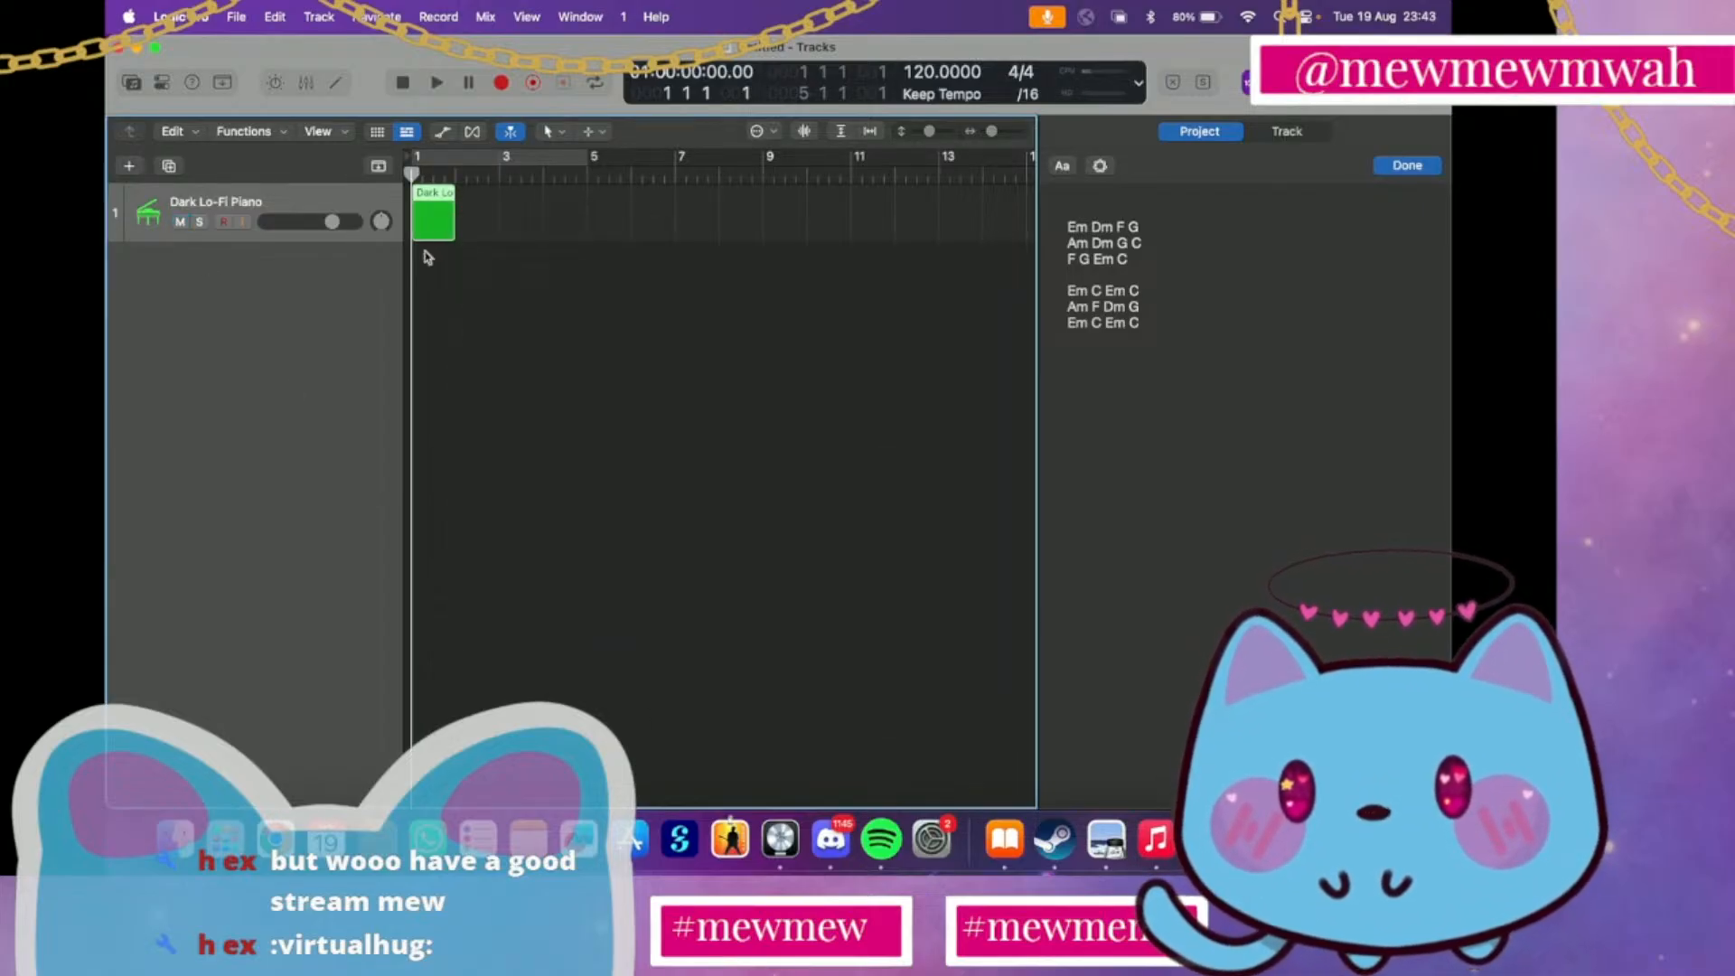
key("Delete")
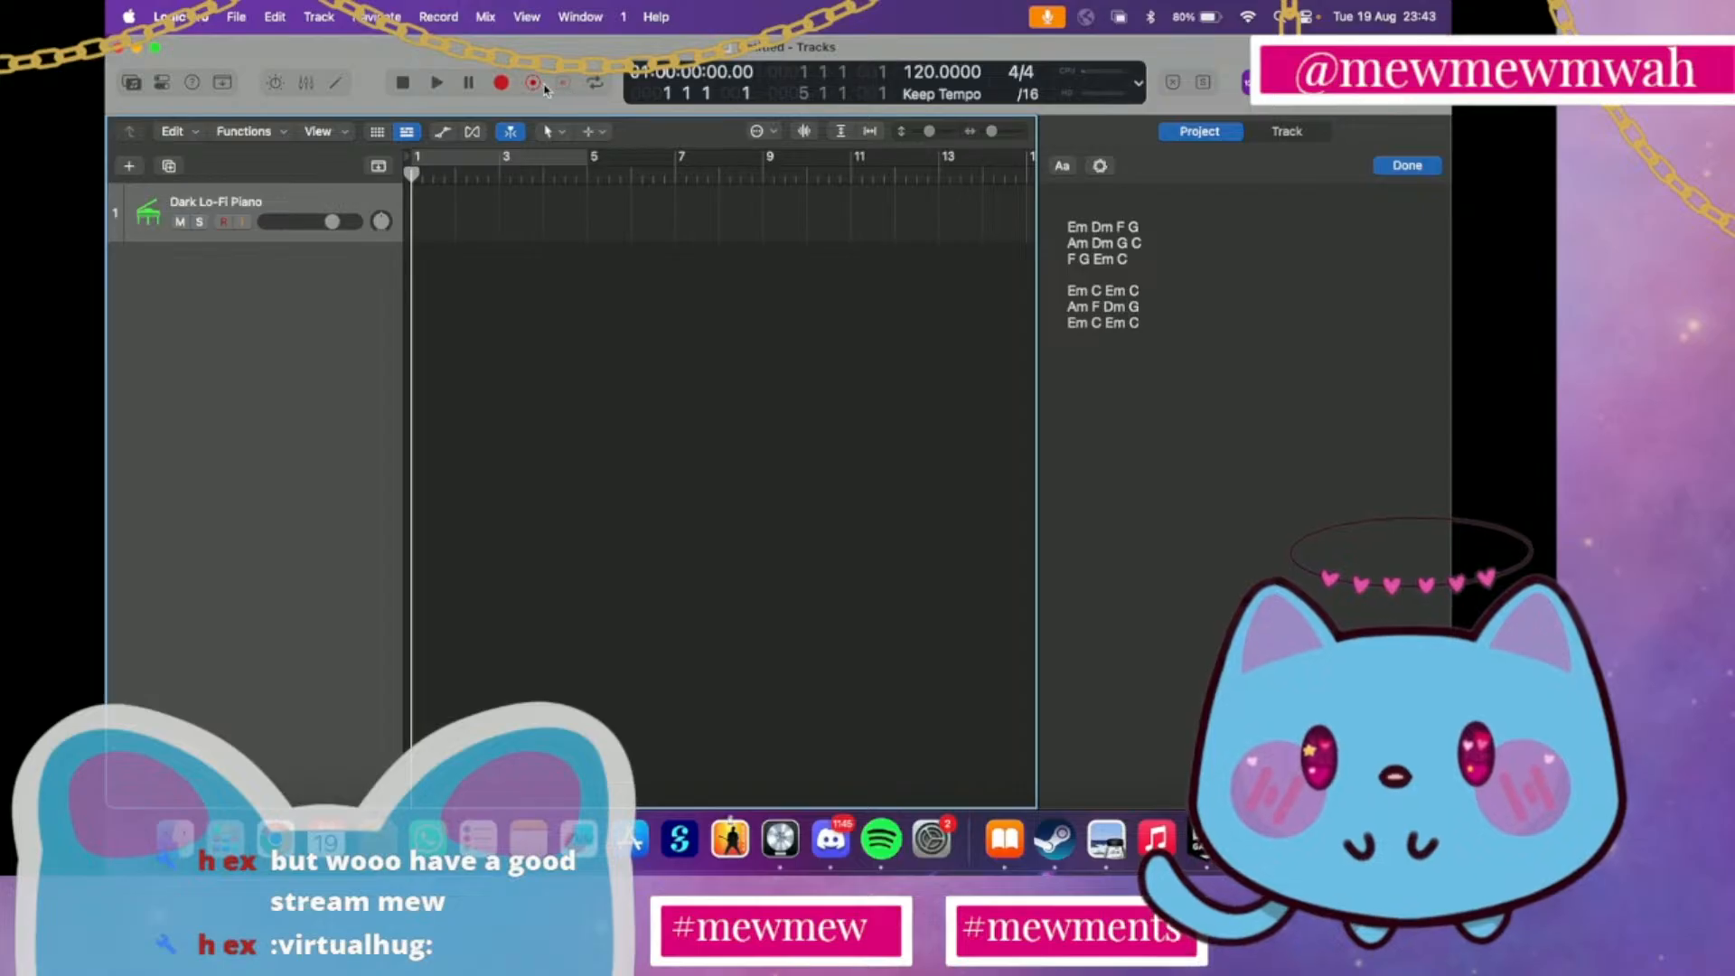
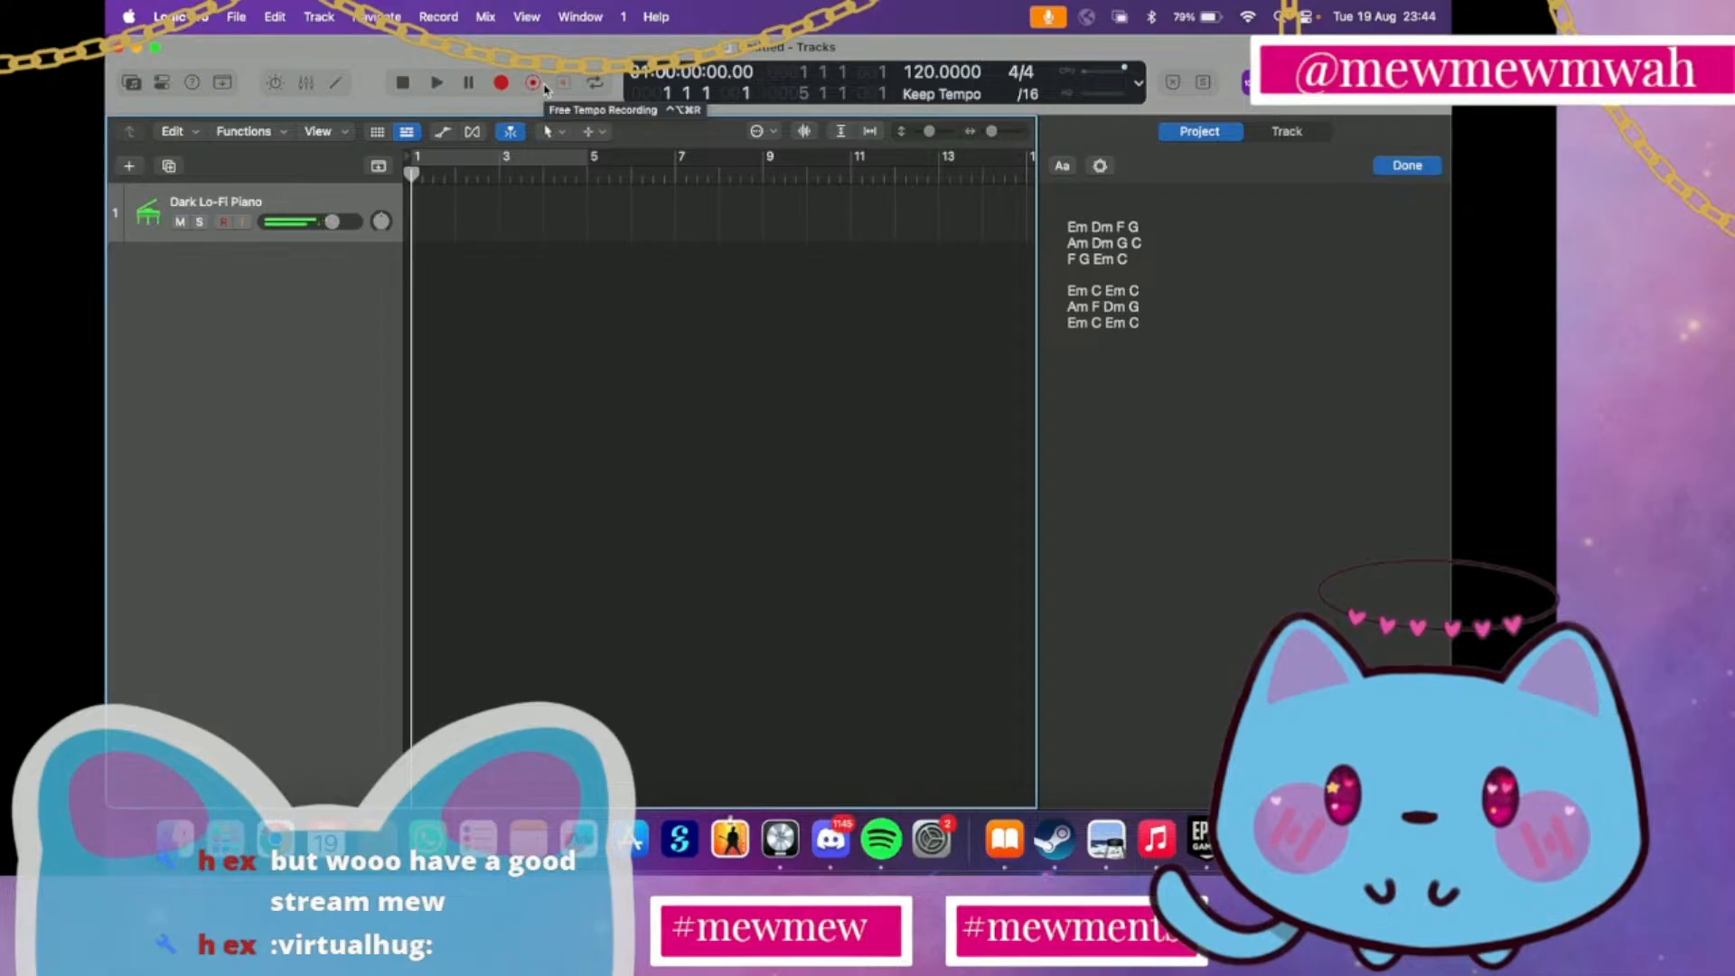
Replace the first two chords of the last line in the project notes with Am Dm, making it Am Dm Em C
left_click(1104, 323)
key("BackSpace")
key("BackSpace")
key("BackSpace")
key("BackSpace")
key("BackSpace")
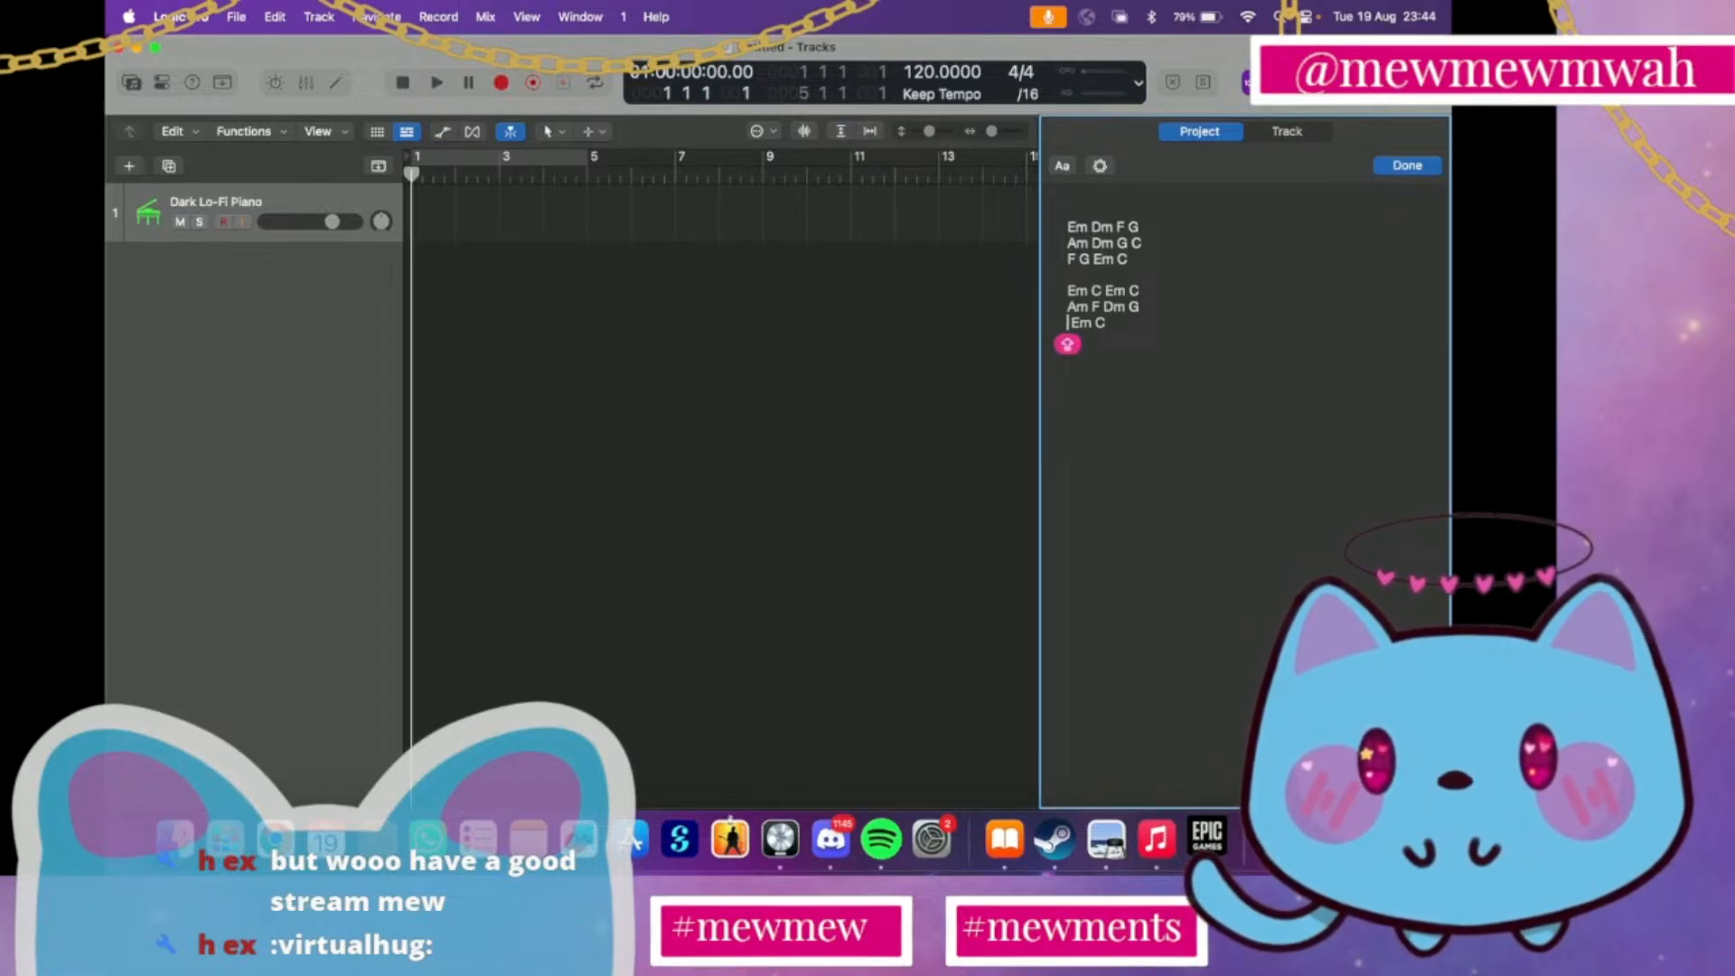
type("A ")
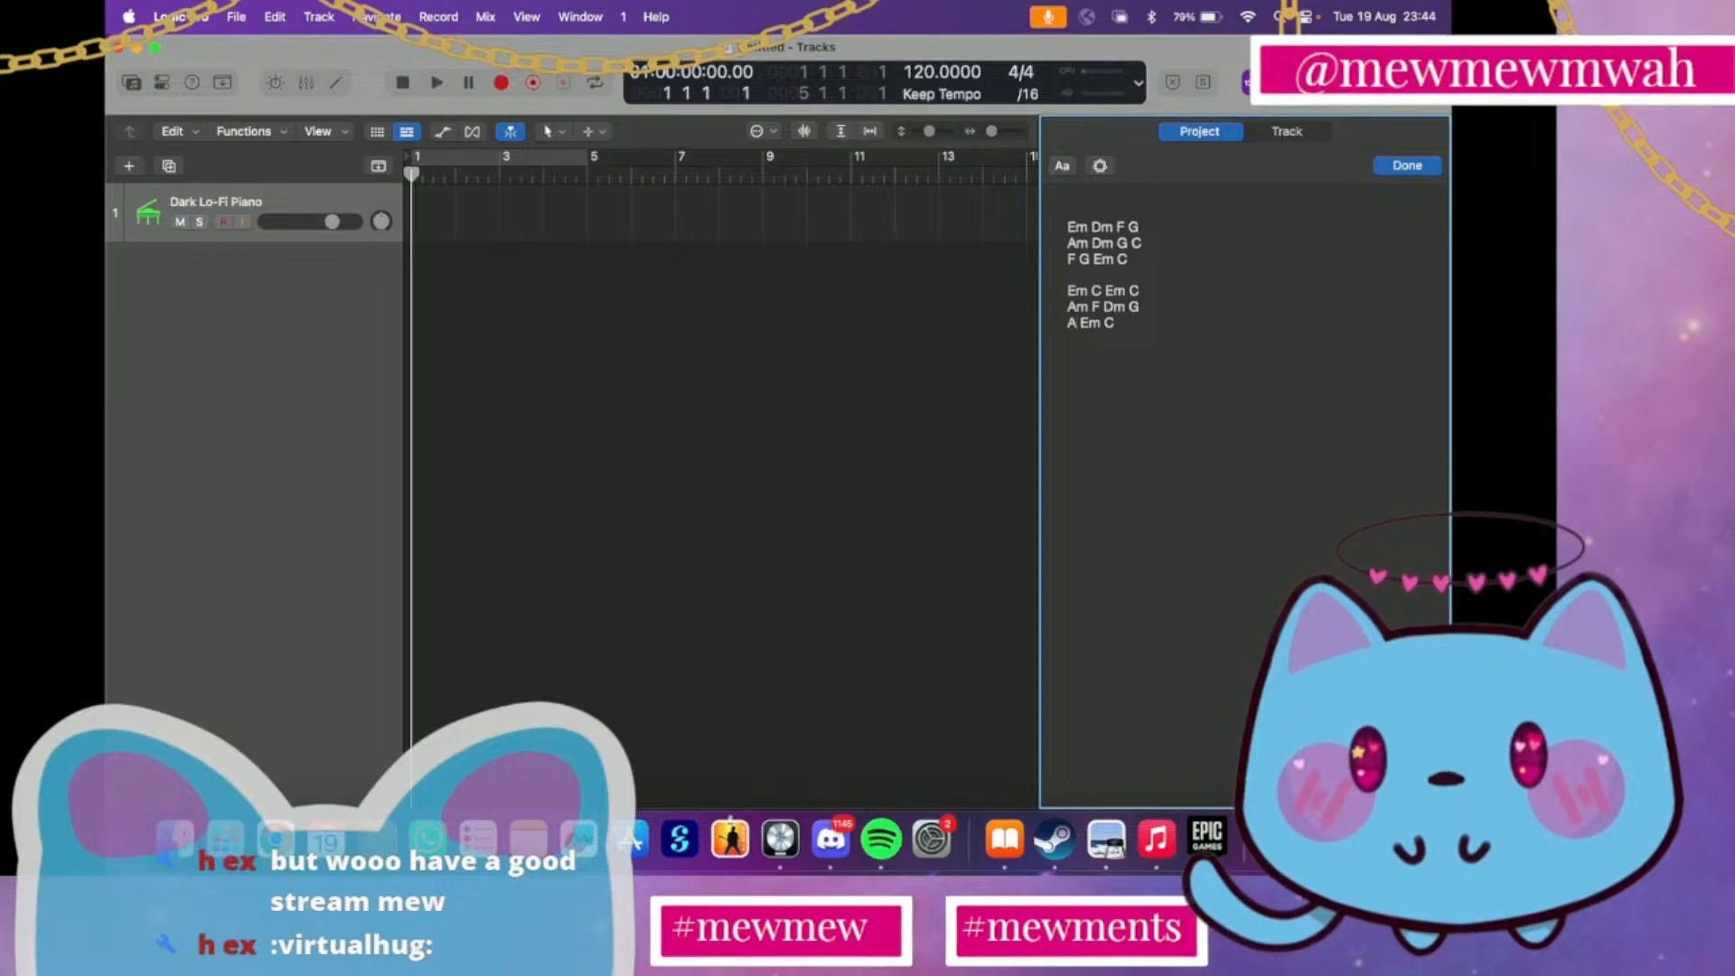
type("m ")
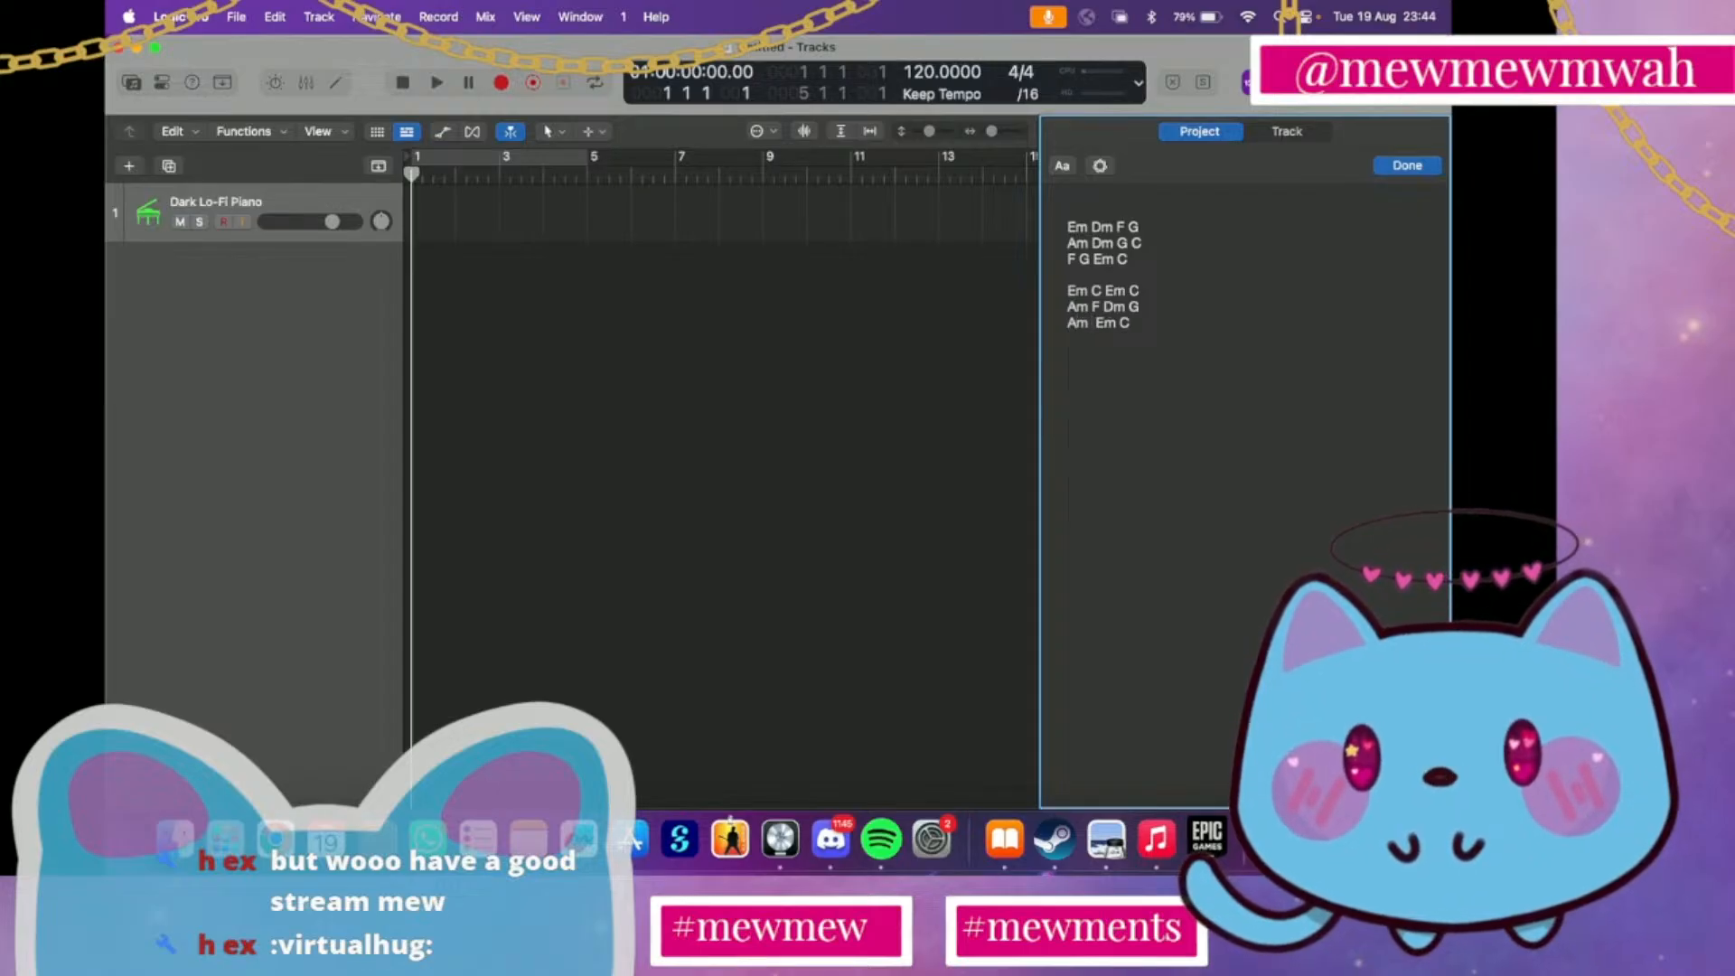
type("Dm")
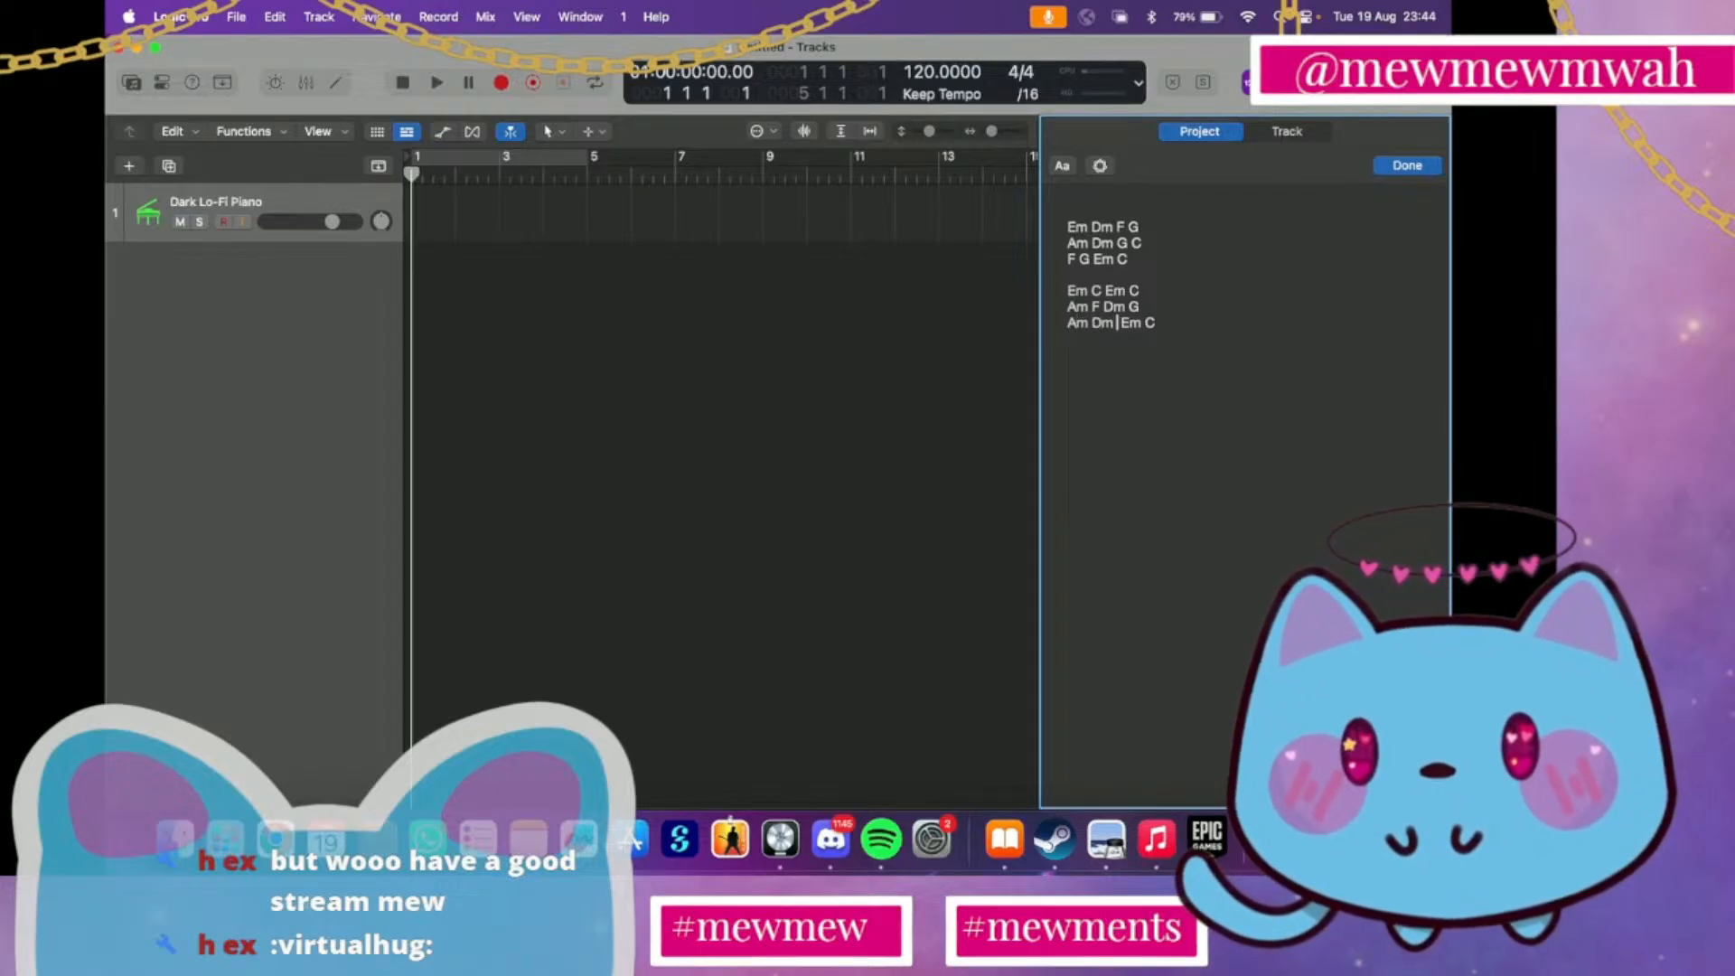
key("BackSpace")
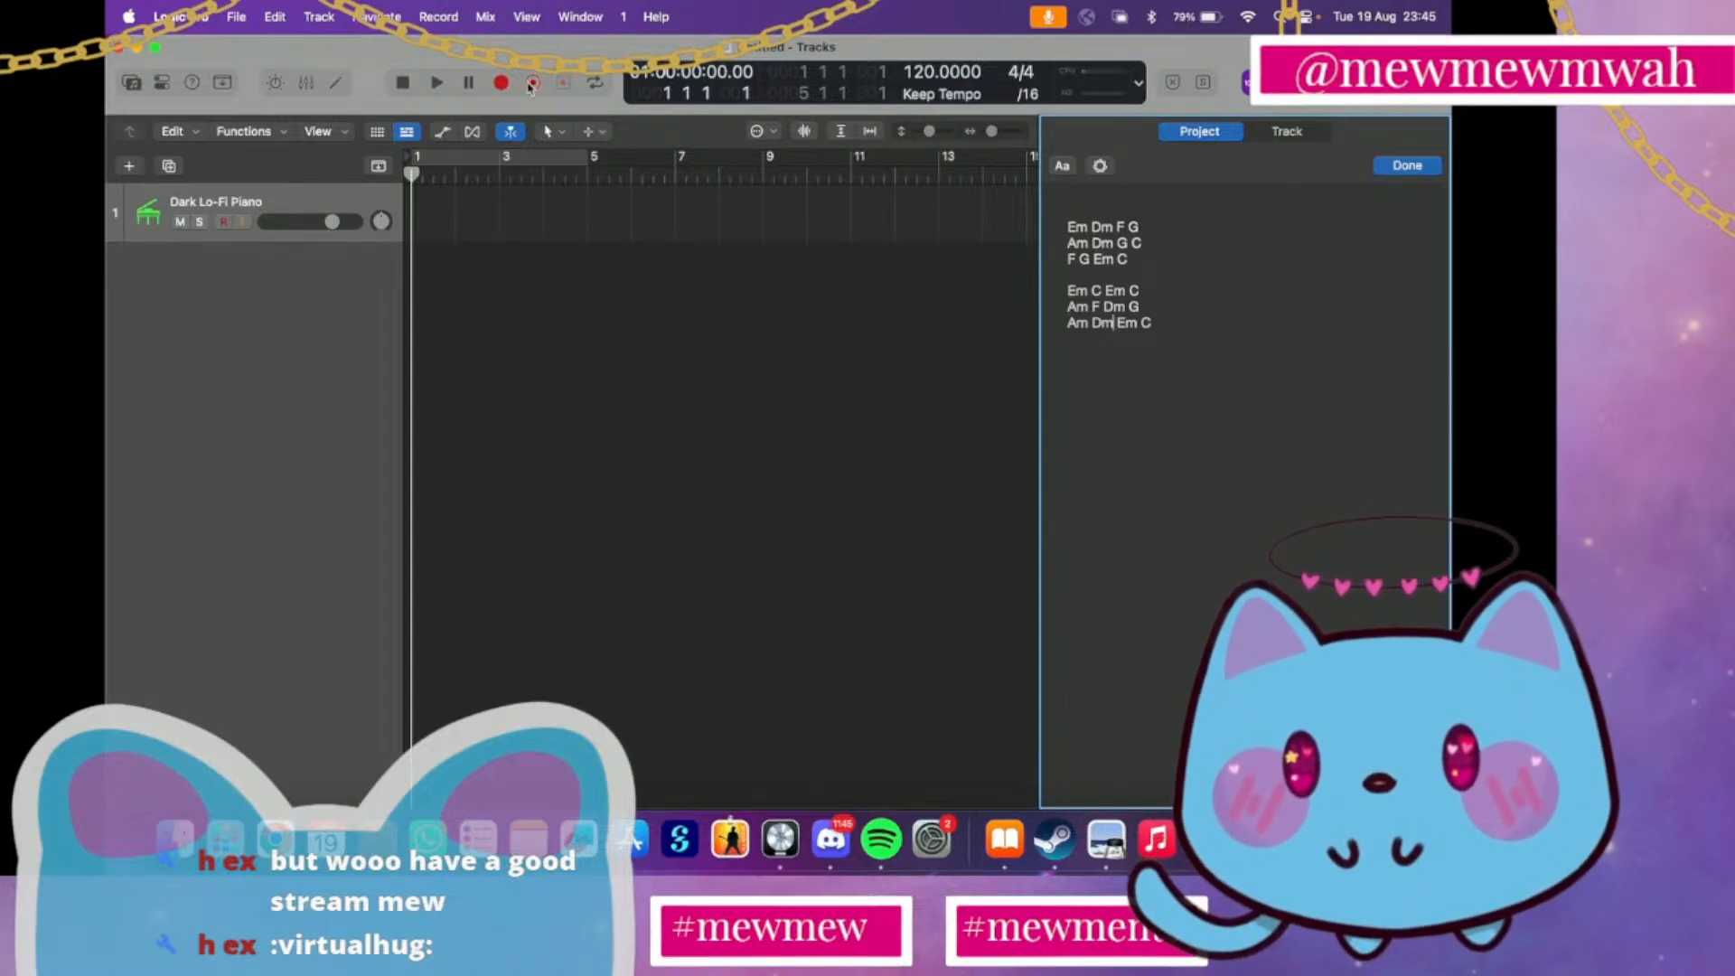
Record a short chord take on the Dark Lo-Fi Piano track from bar 1, stop it and close the editor
left_click(501, 82)
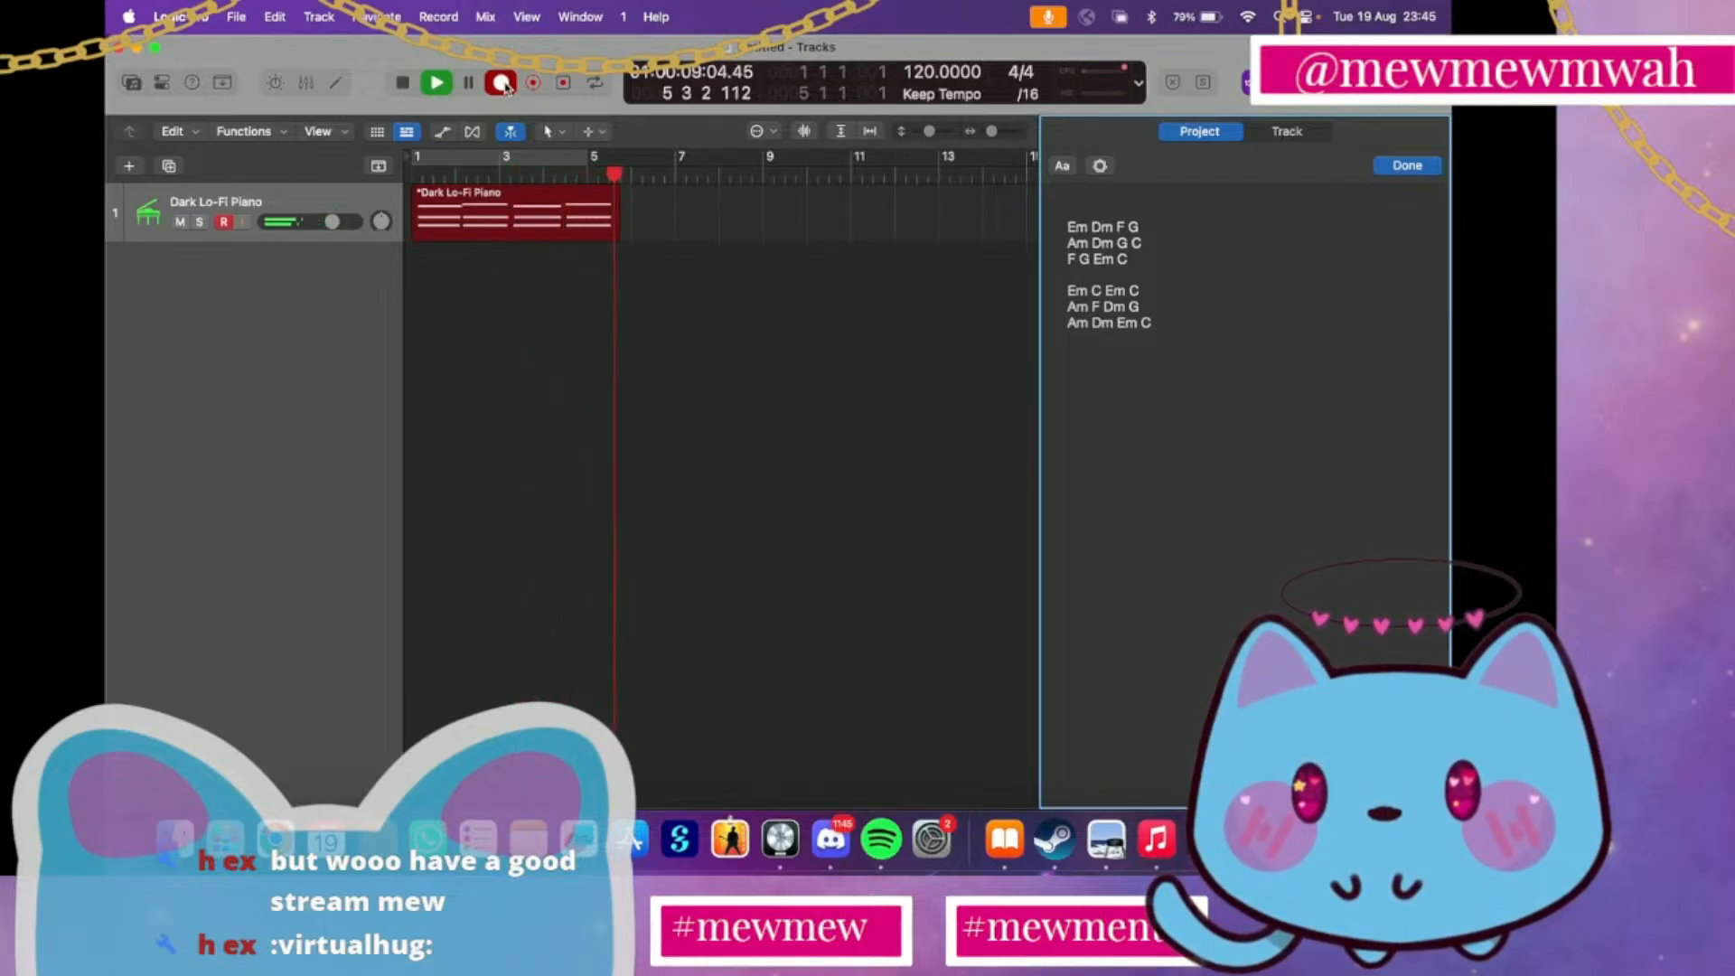
left_click(502, 84)
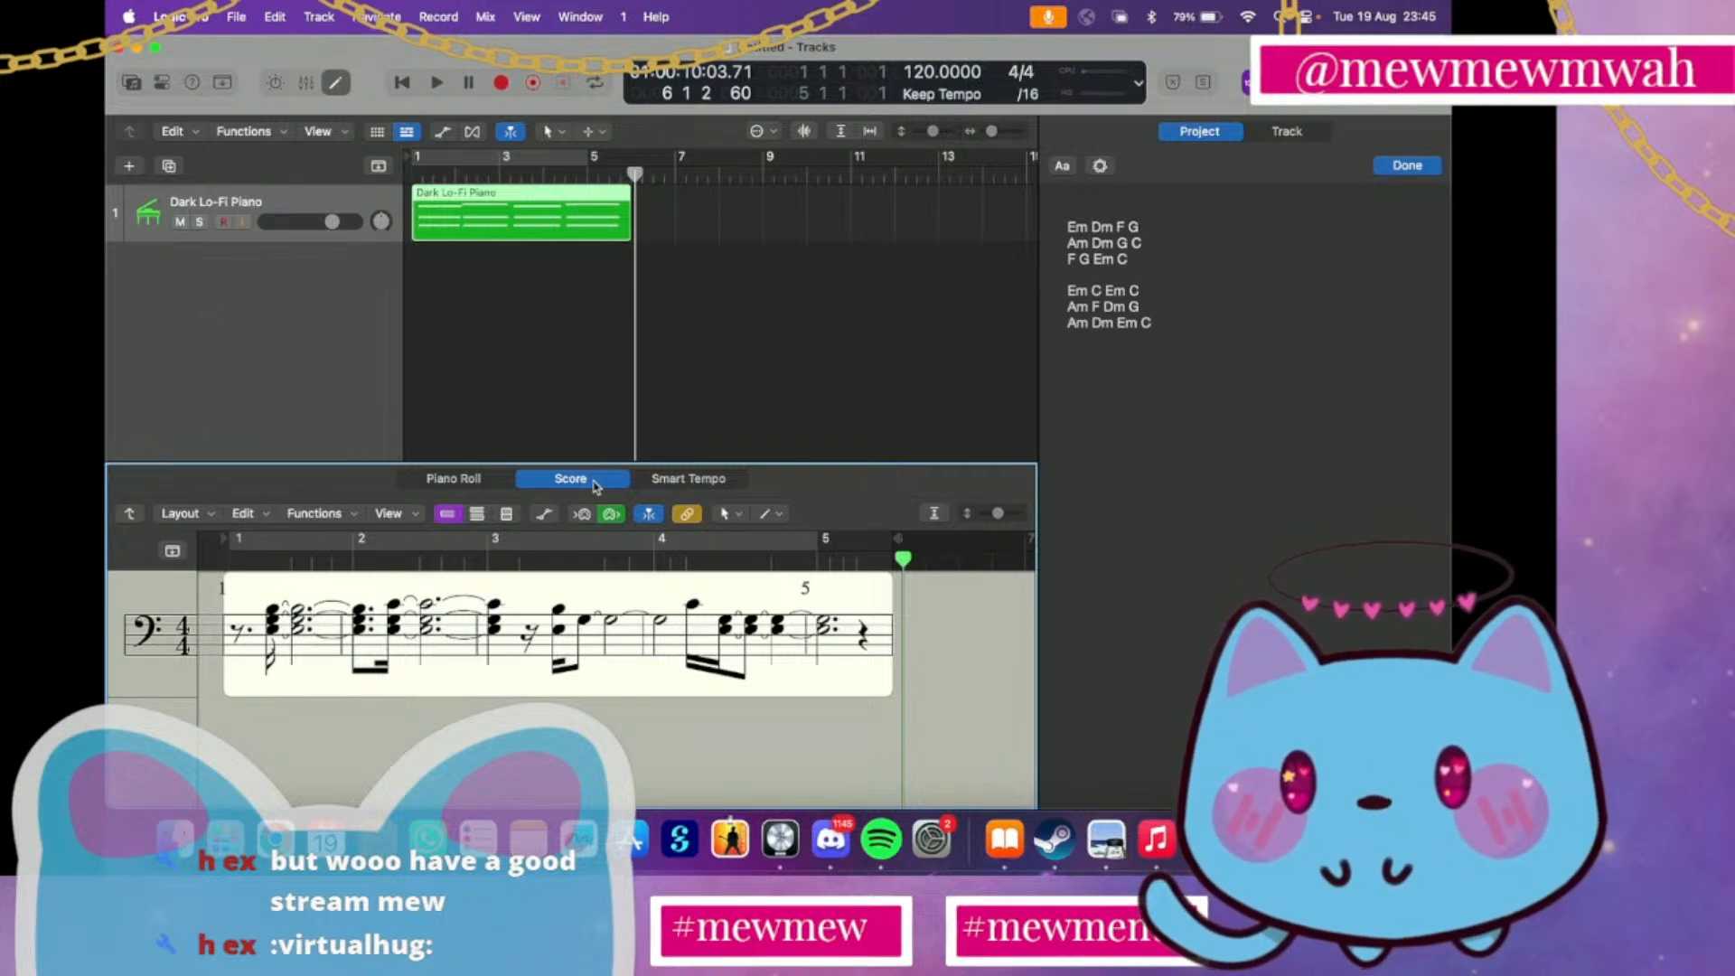
key("e")
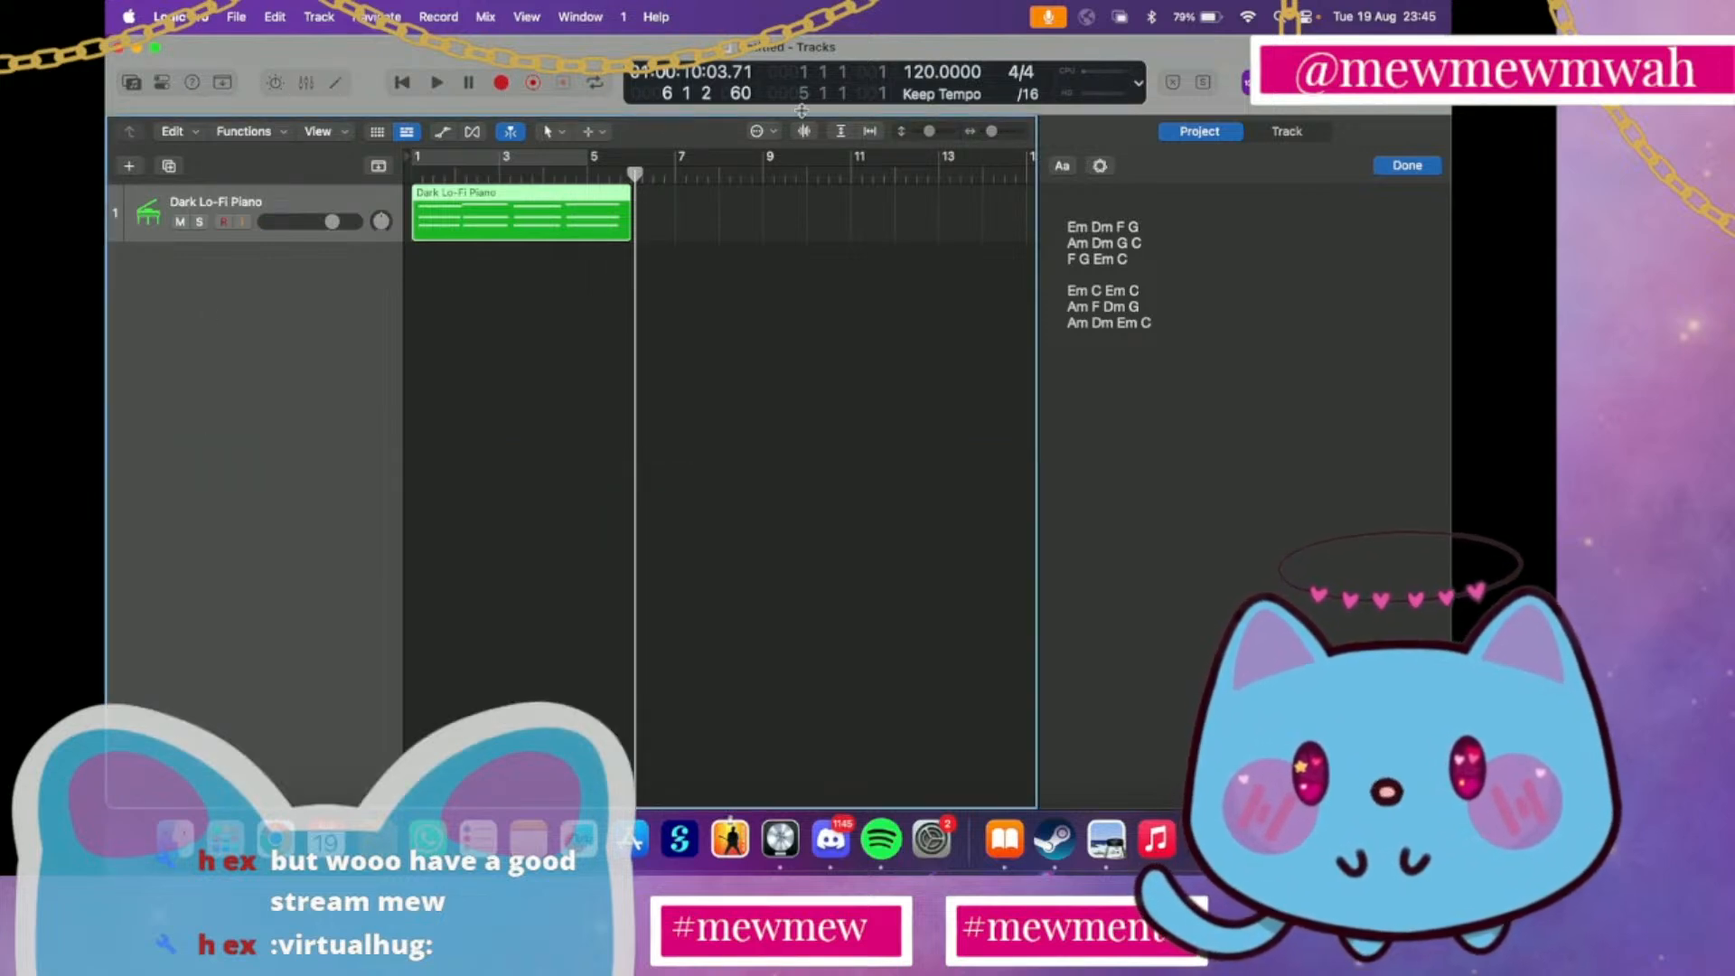
Set the project tempo to 105 BPM and delete the recorded piano region at bar 1
left_click_drag(915, 76, 916, 89)
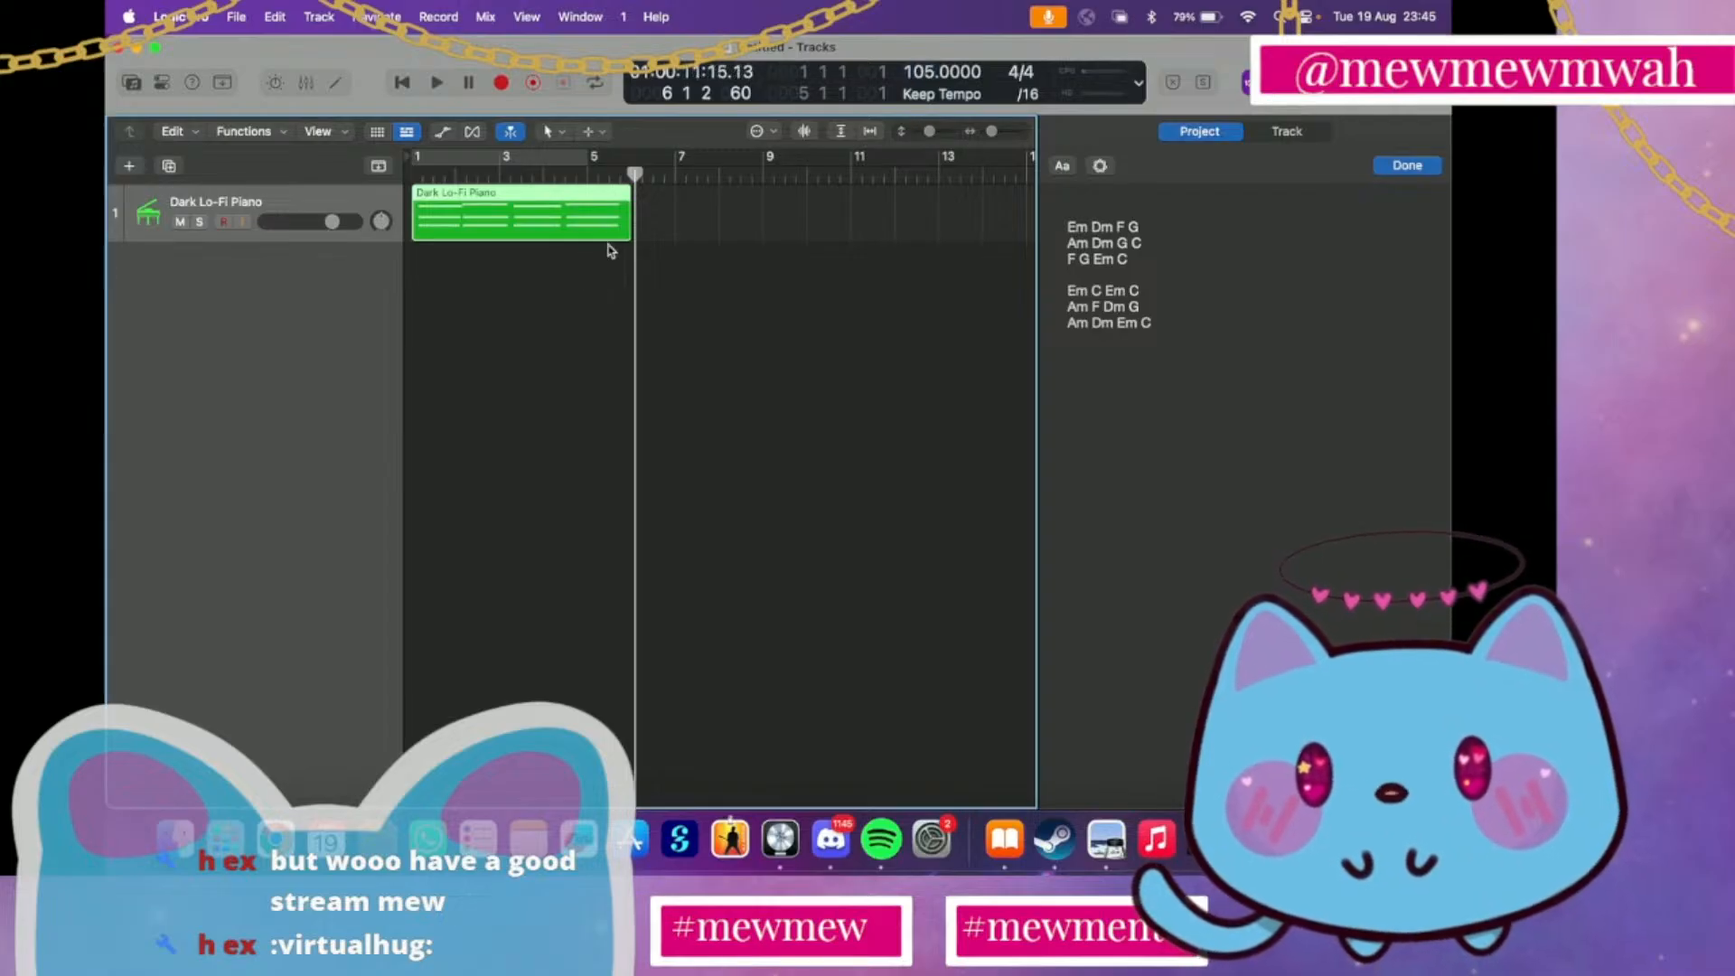
right_click(583, 218)
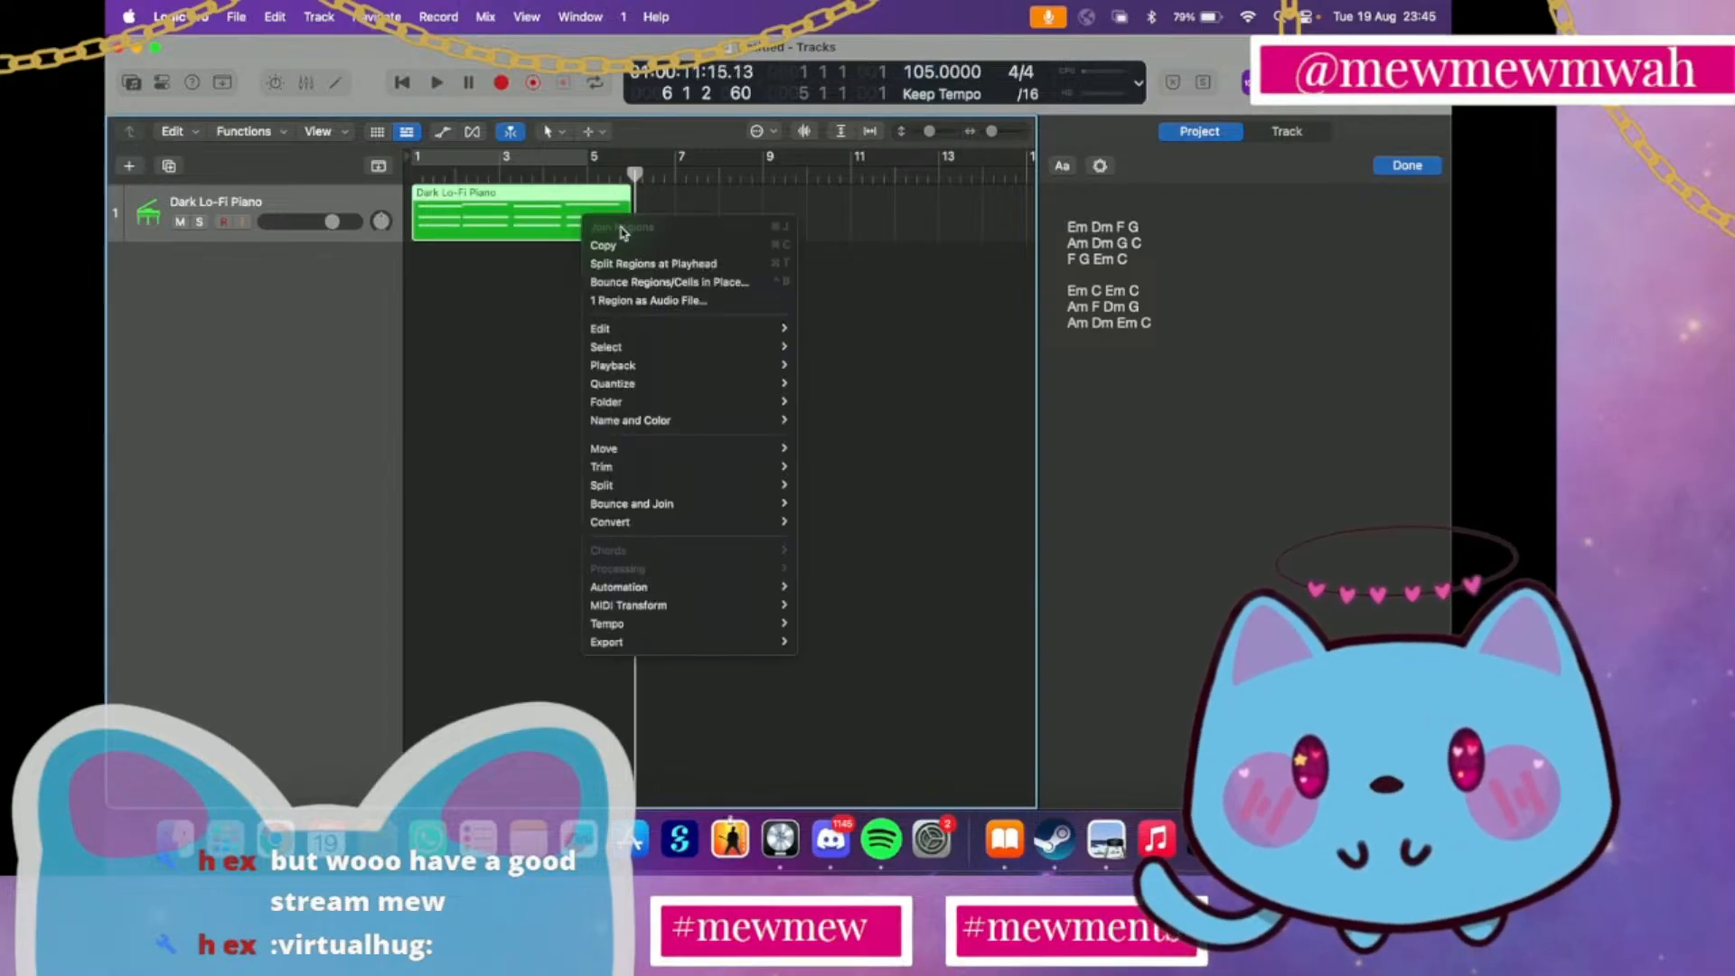
left_click(480, 233)
key("BackSpace")
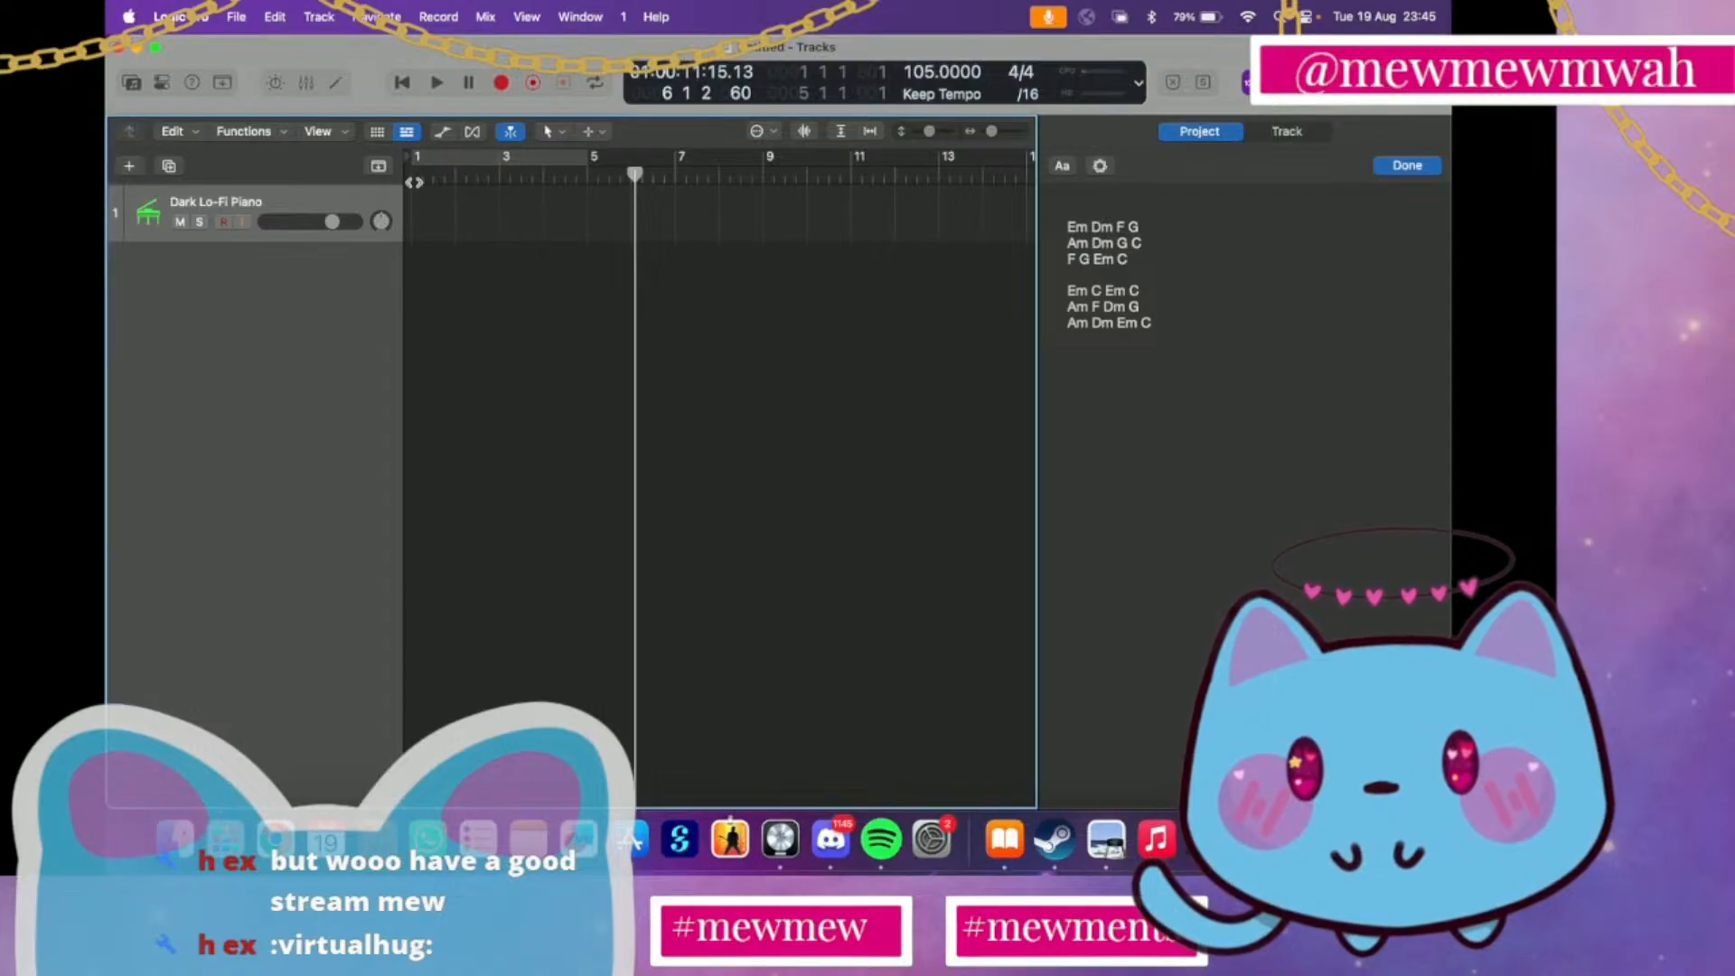
Record a new piano take from the project start at 105 BPM, delete it and return the playhead to the start
left_click(411, 178)
left_click(500, 83)
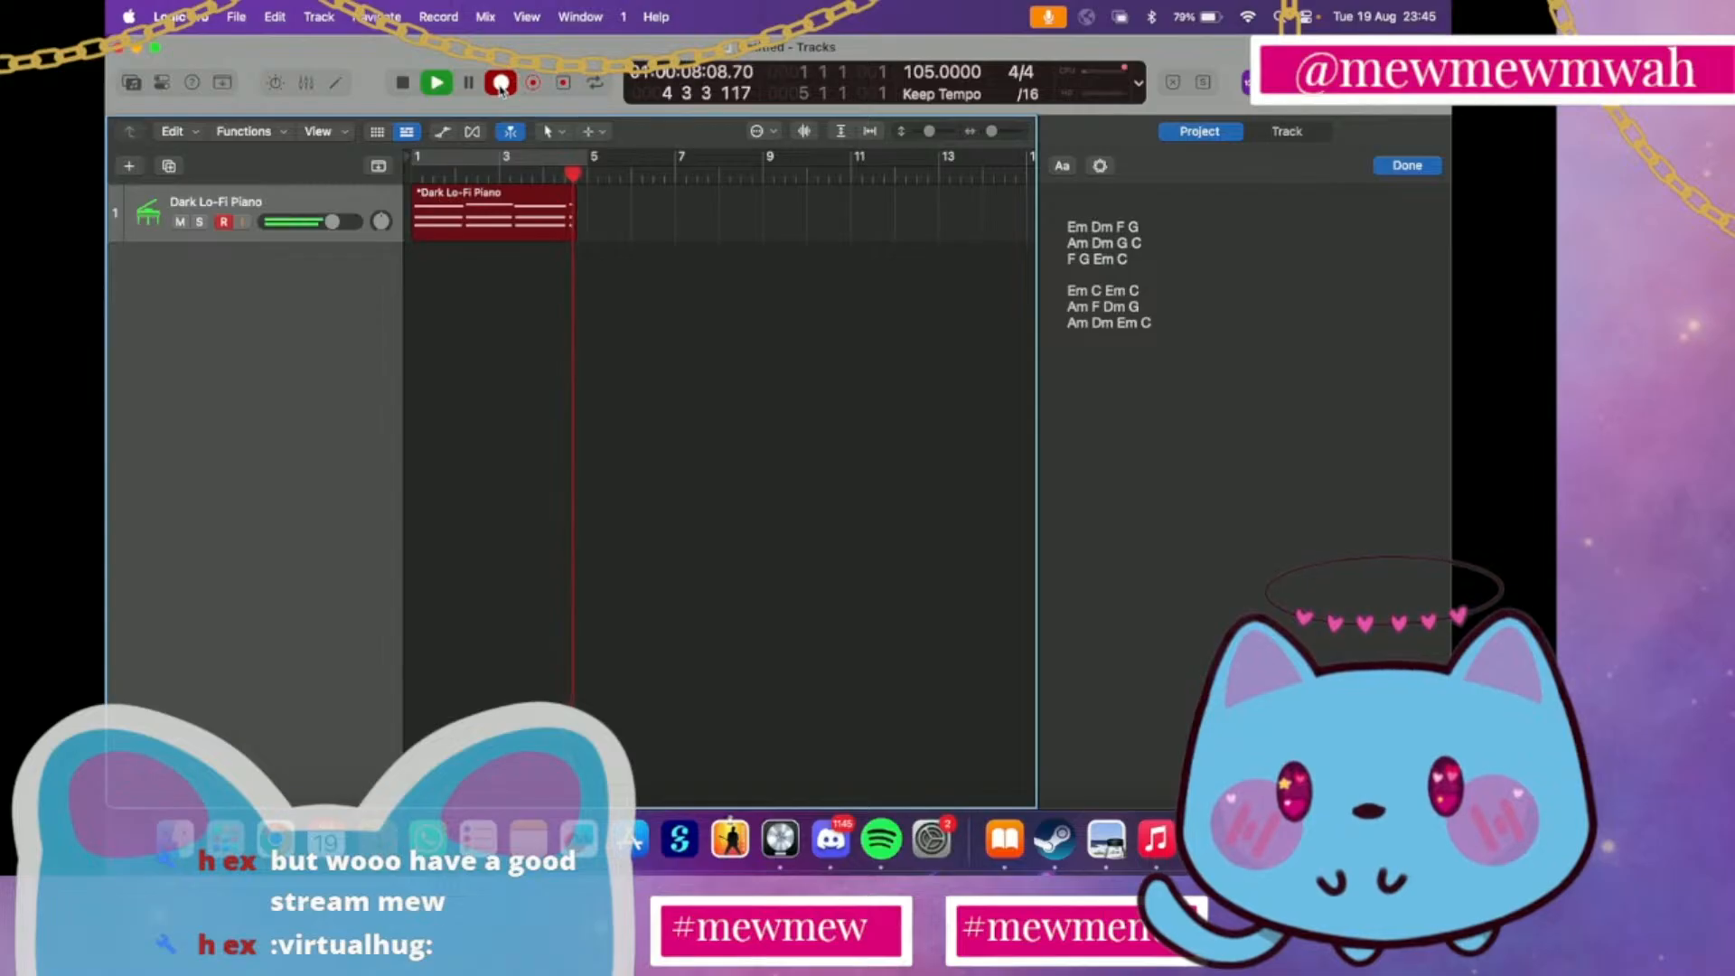
left_click(500, 84)
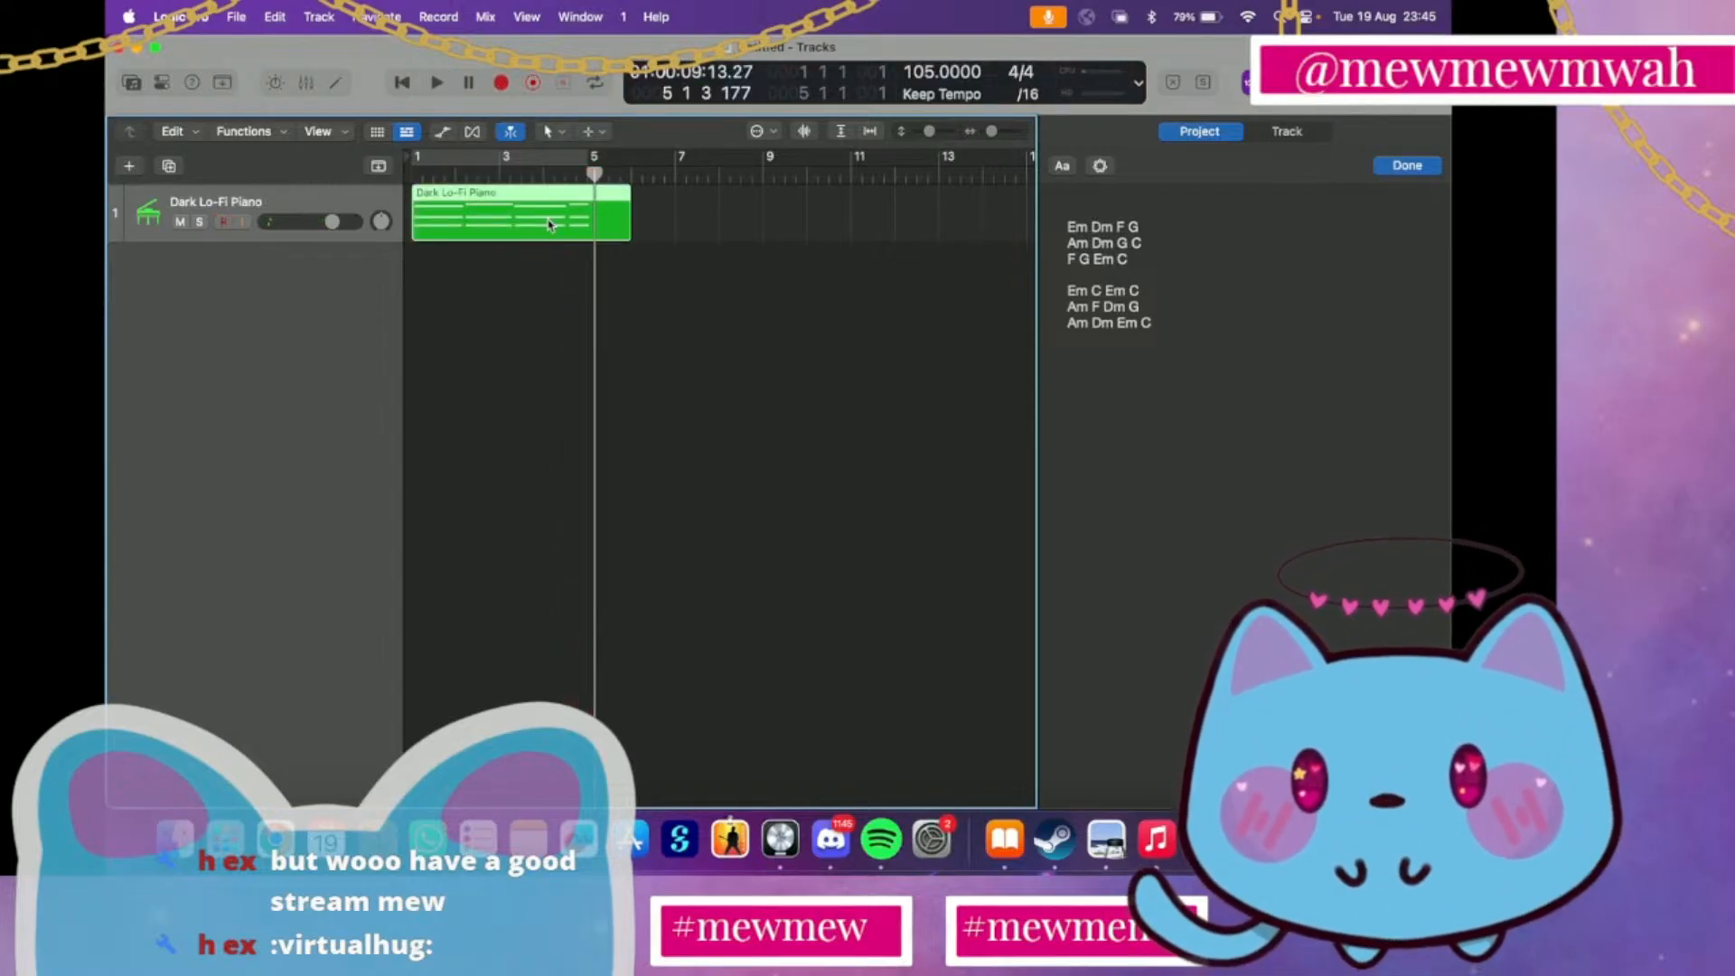
key("Delete")
left_click(415, 175)
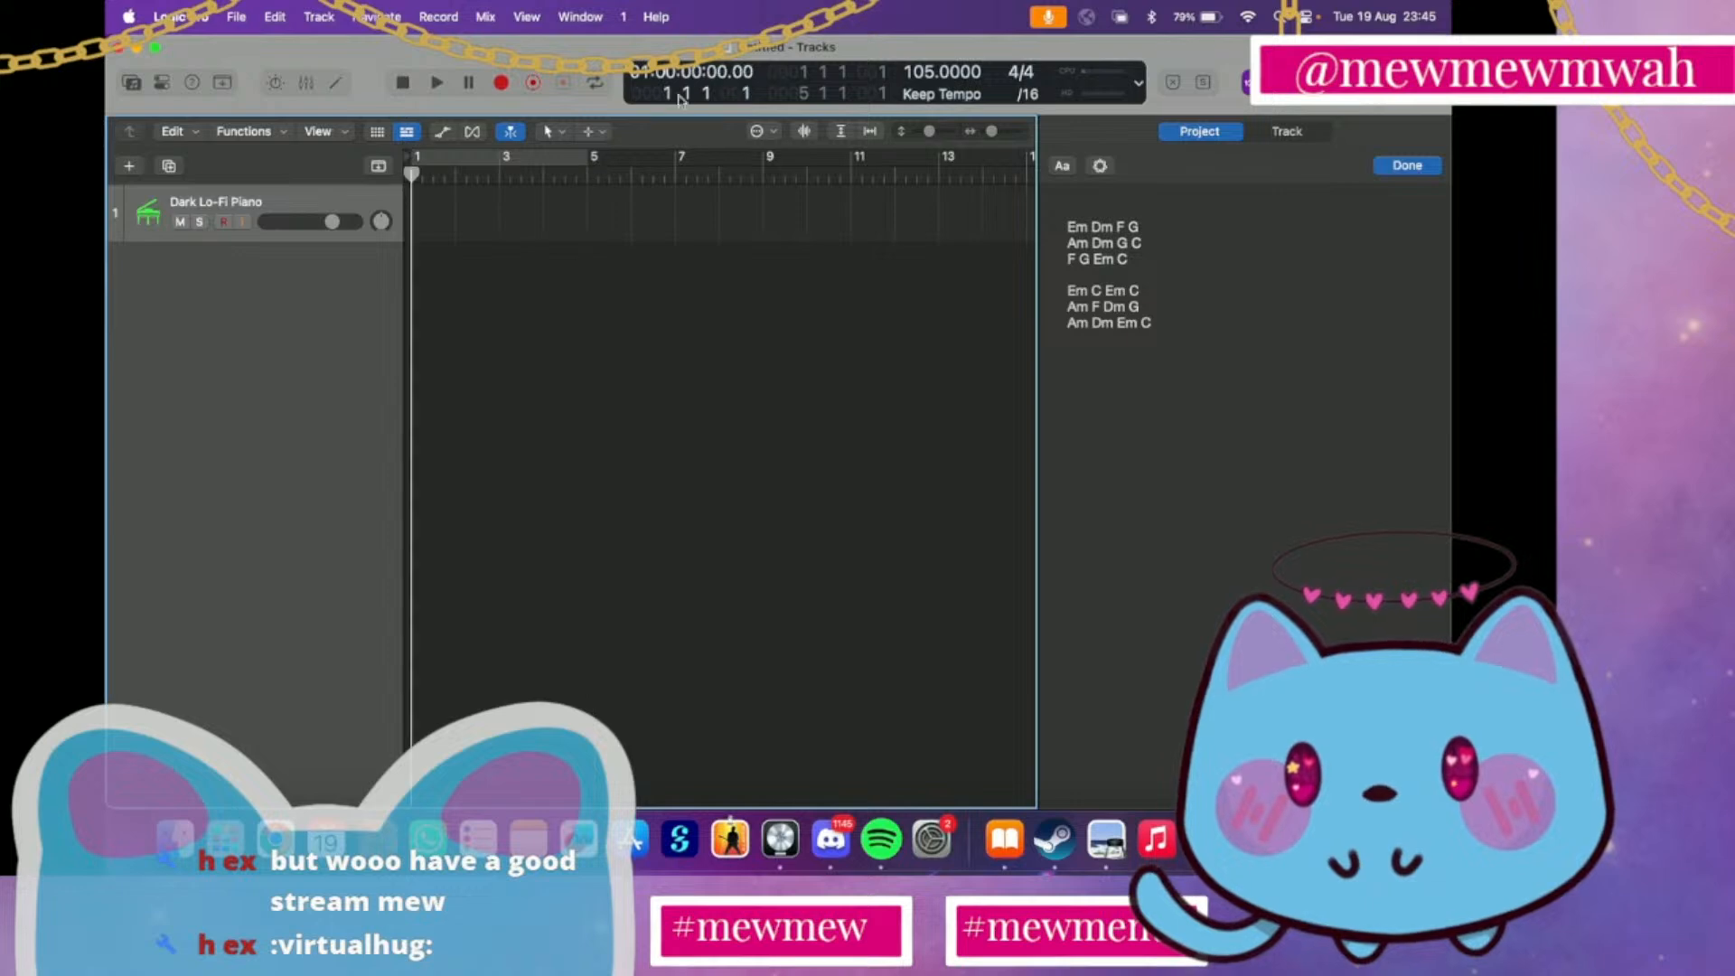
Set the project tempo to 100 BPM and return the playhead to the project start
left_click_drag(926, 74, 925, 98)
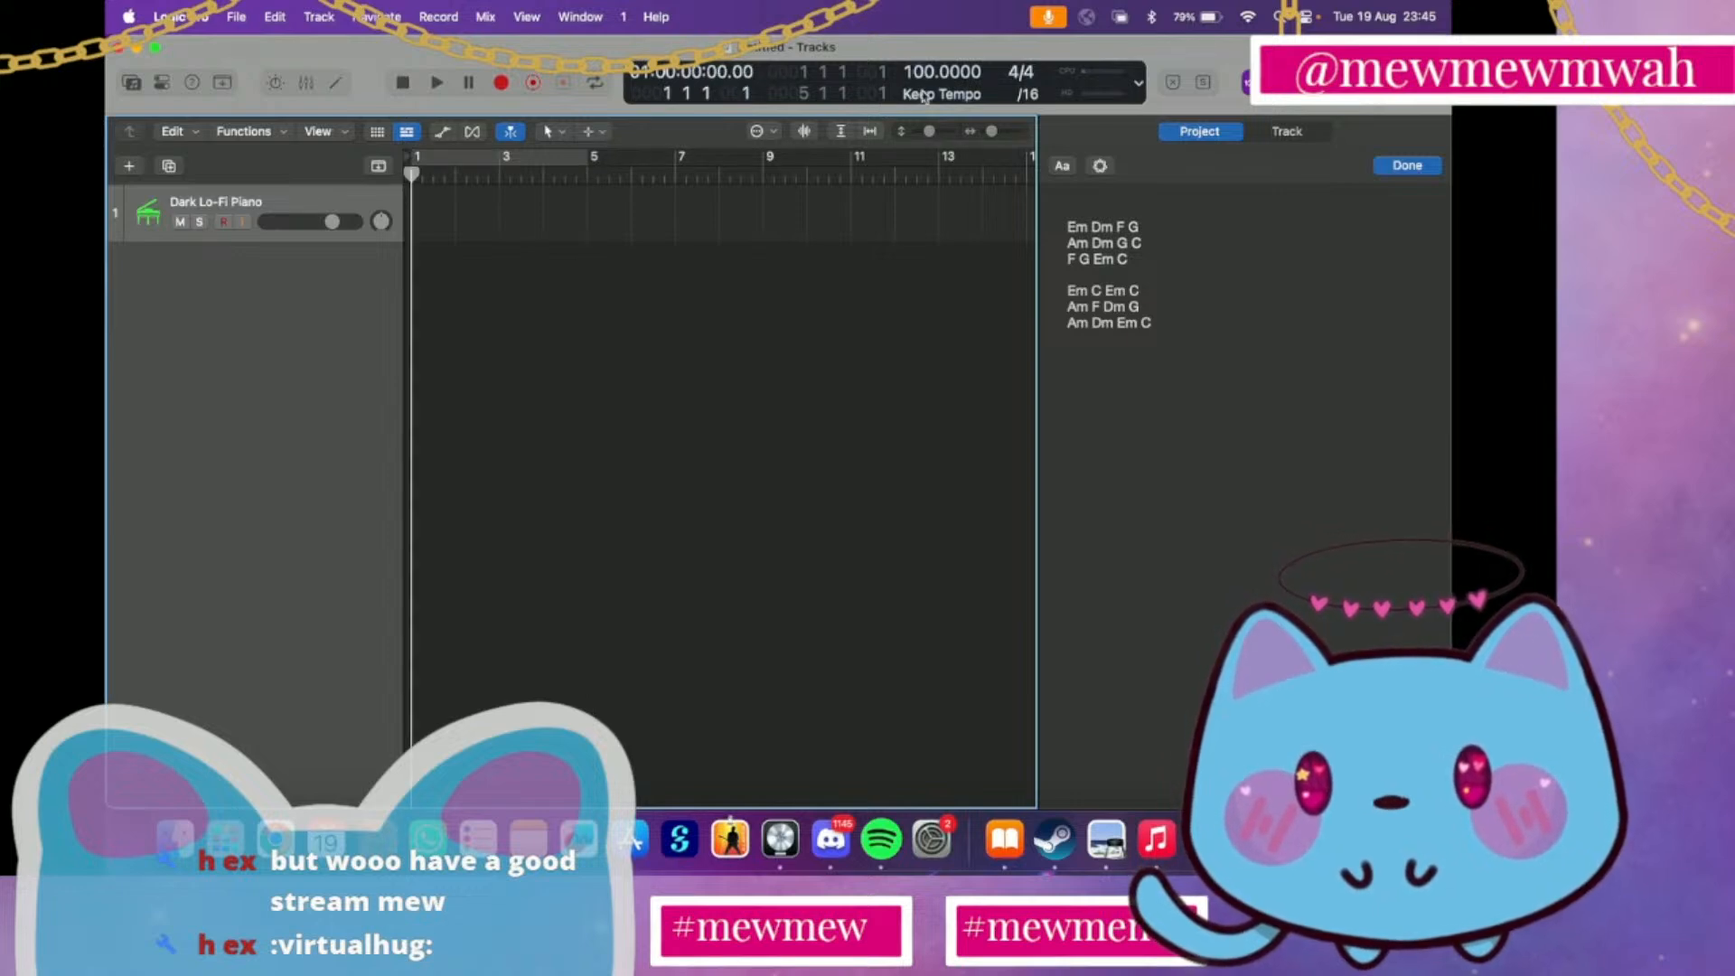
key("space")
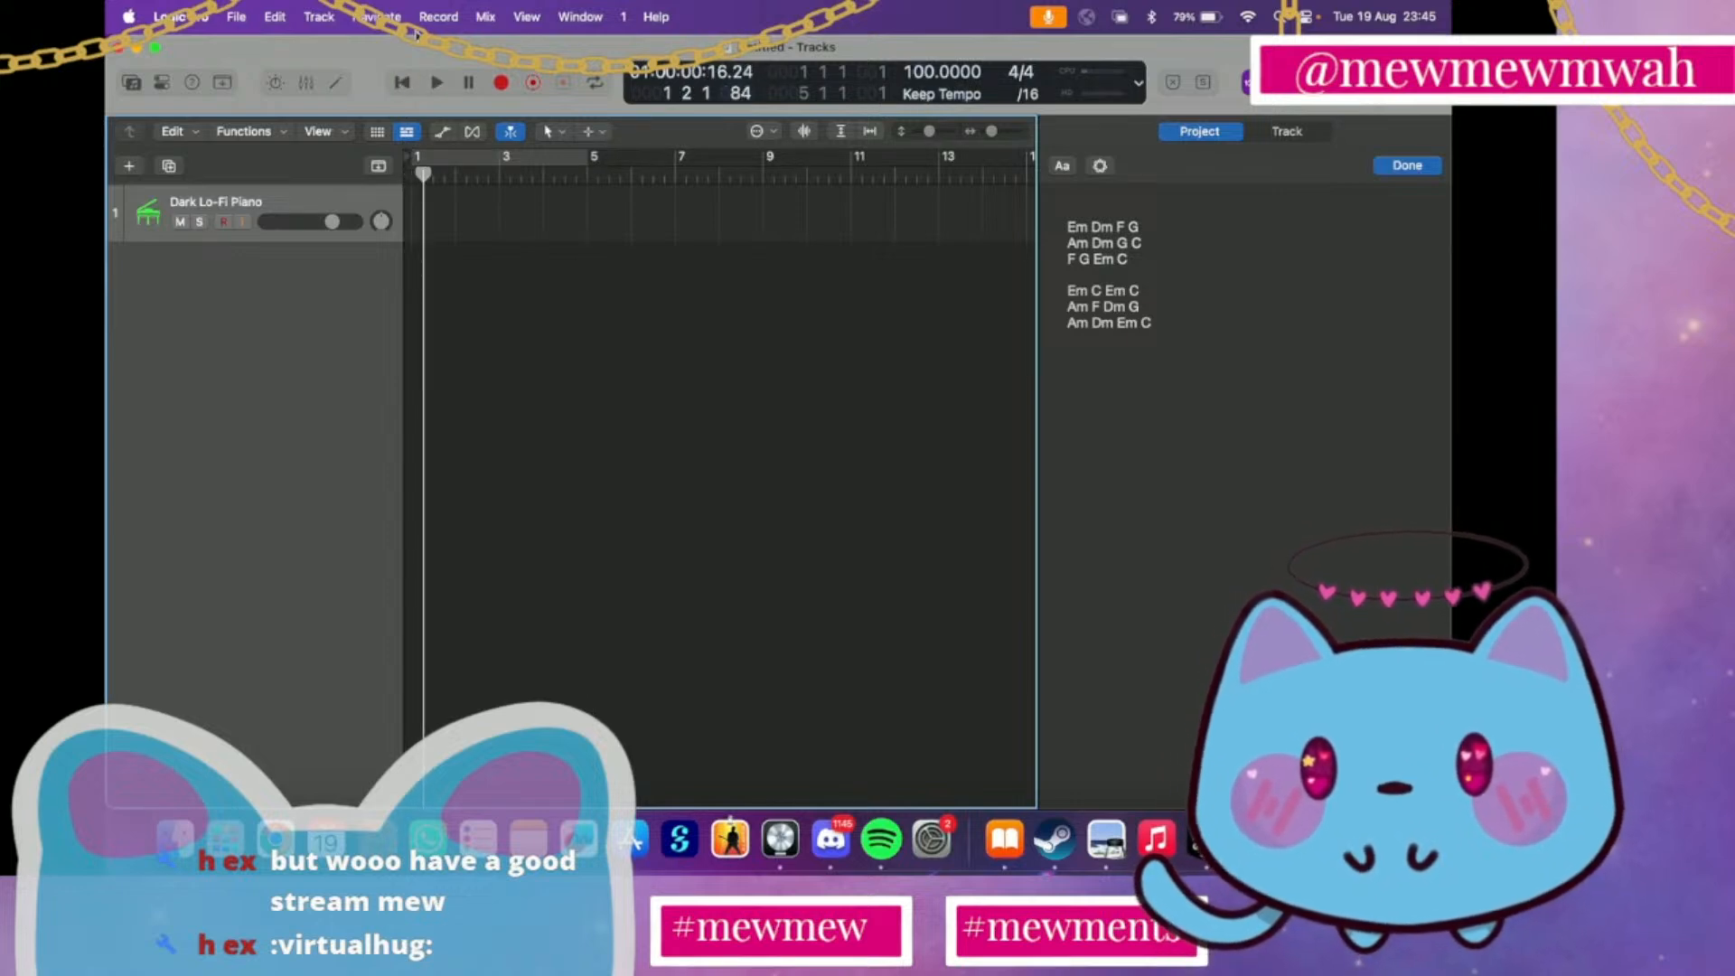
left_click(403, 83)
Record a piano take from bar 1 at 100 BPM, stop it in bar 4 and delete the recorded region
left_click(510, 85)
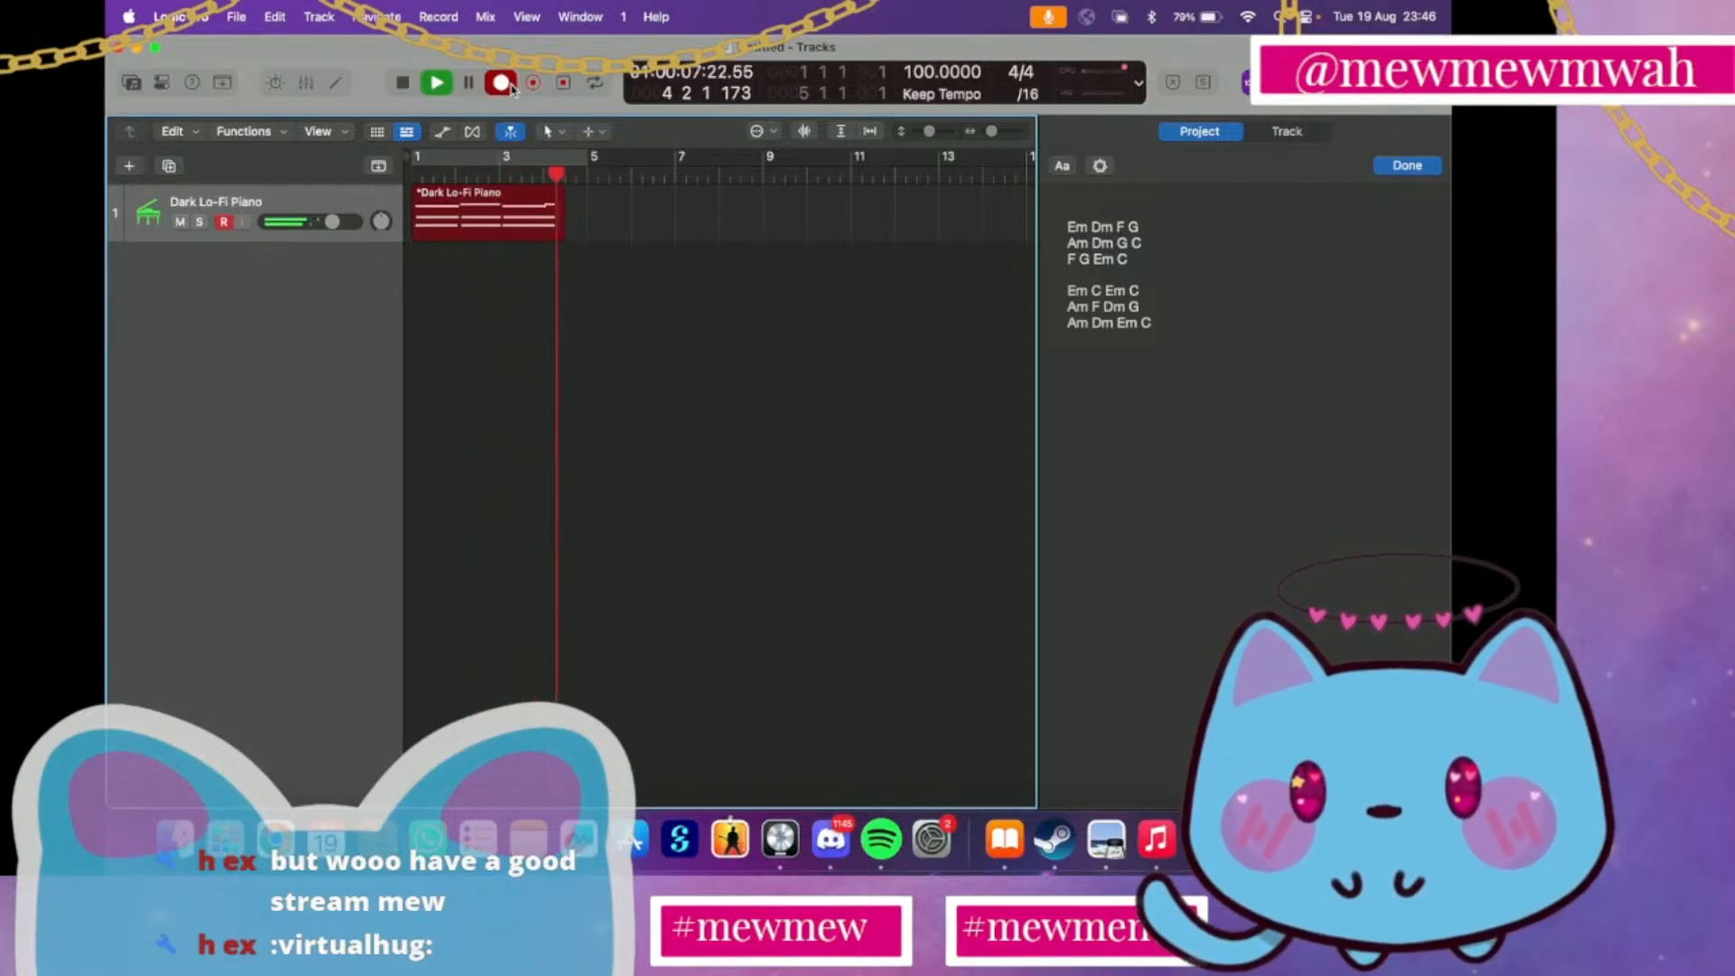
key("space")
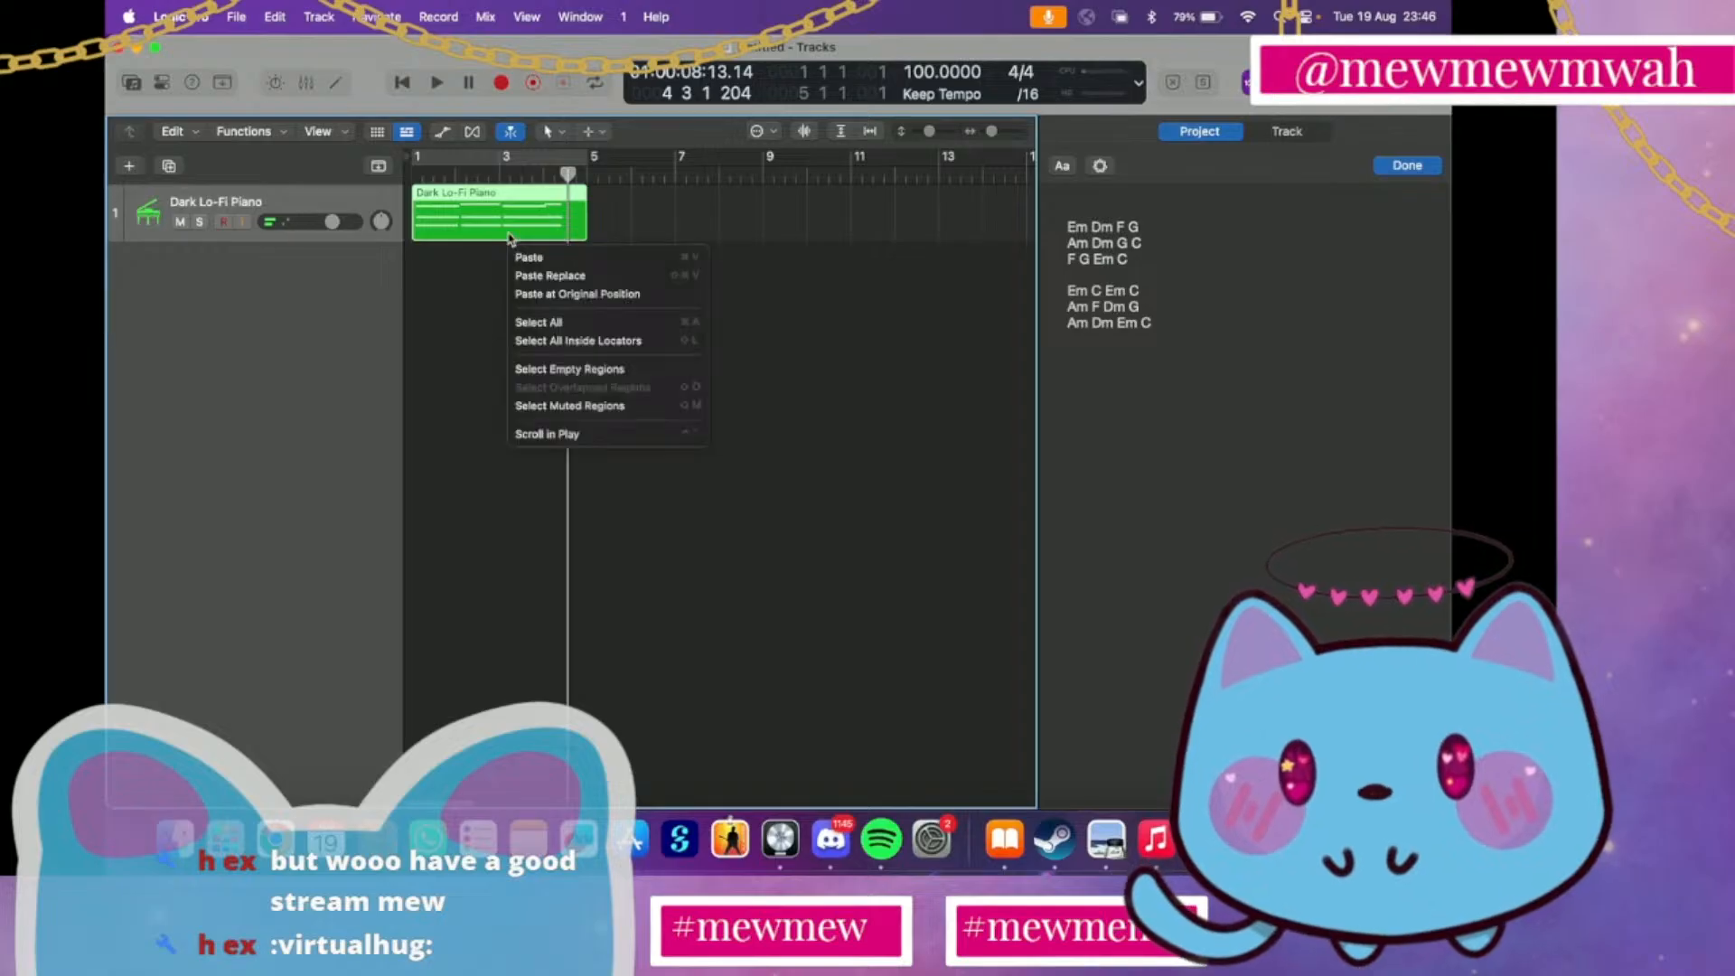
right_click(504, 245)
right_click(513, 223)
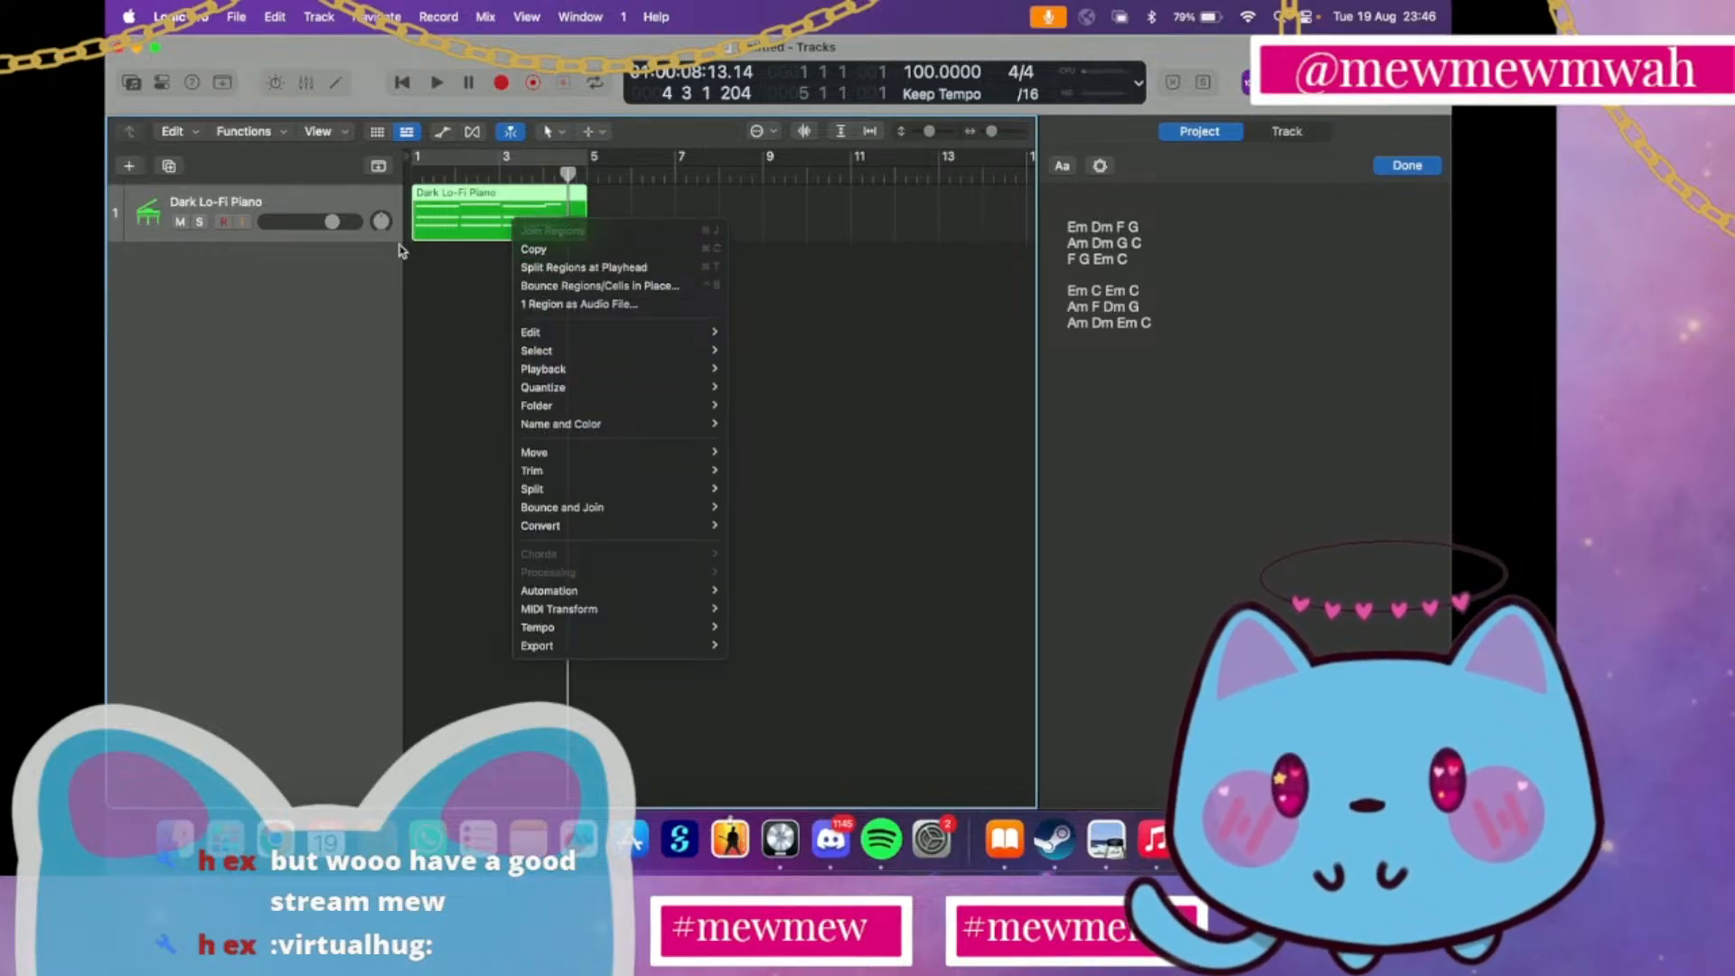
key("Escape")
key("Delete")
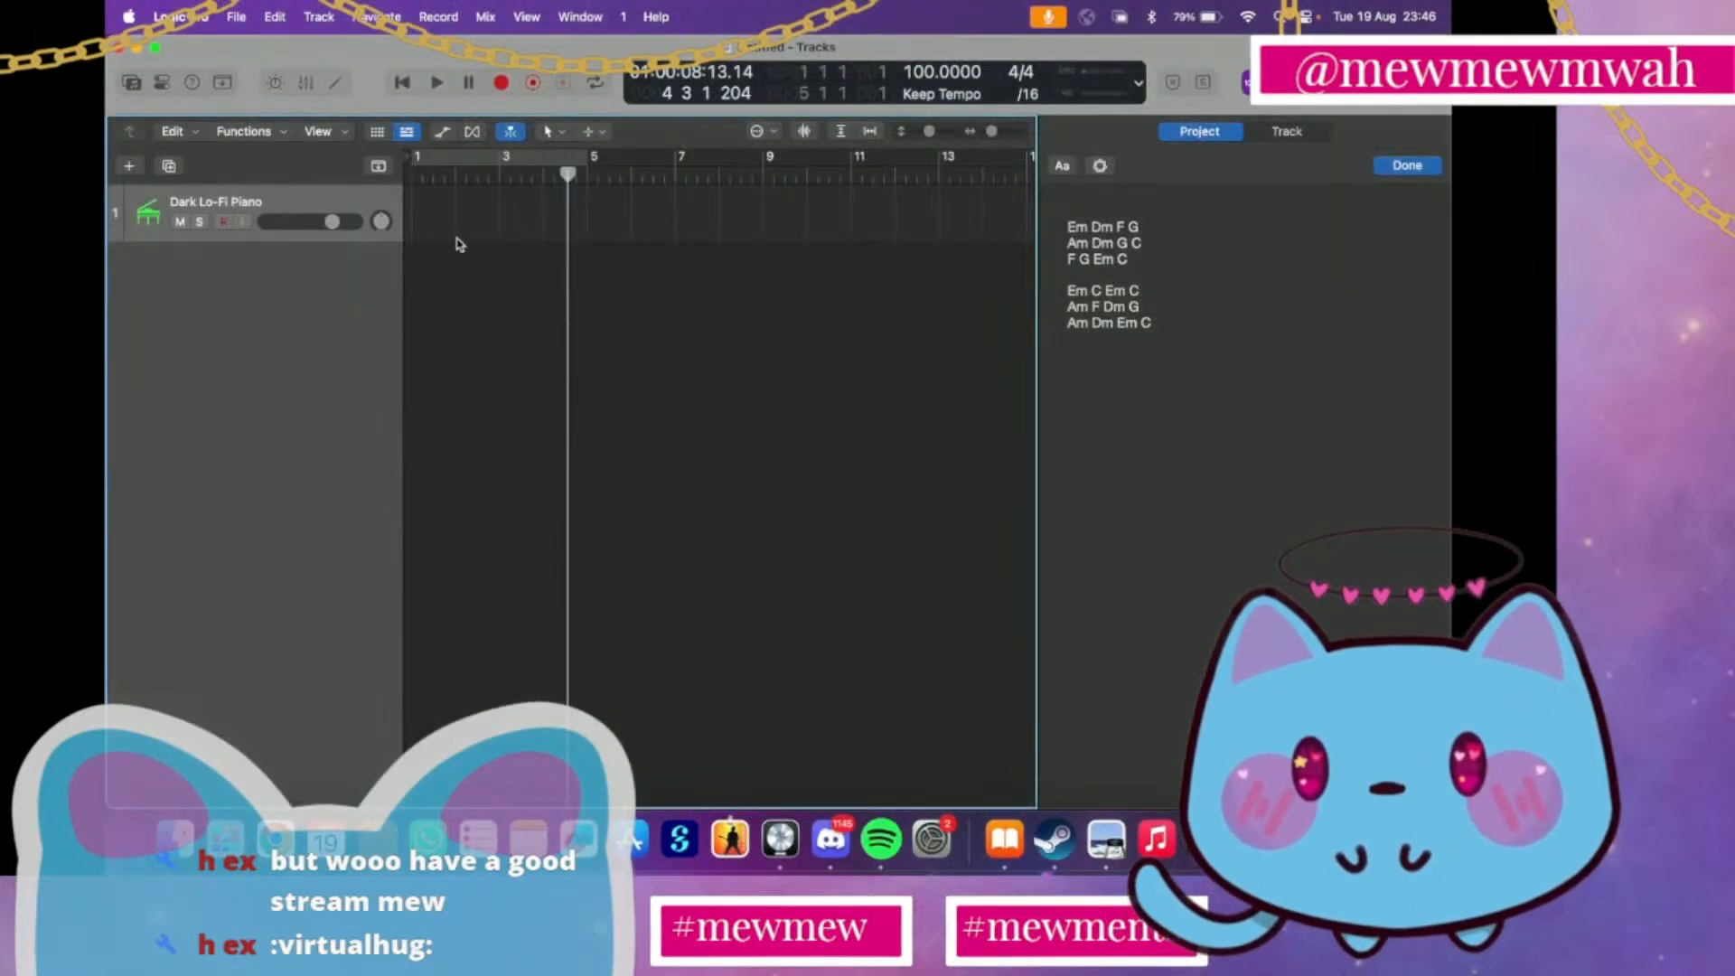
Record a longer chord take on the Dark Lo-Fi Piano track from the project start, stopping near the end of bar 9
left_click(413, 172)
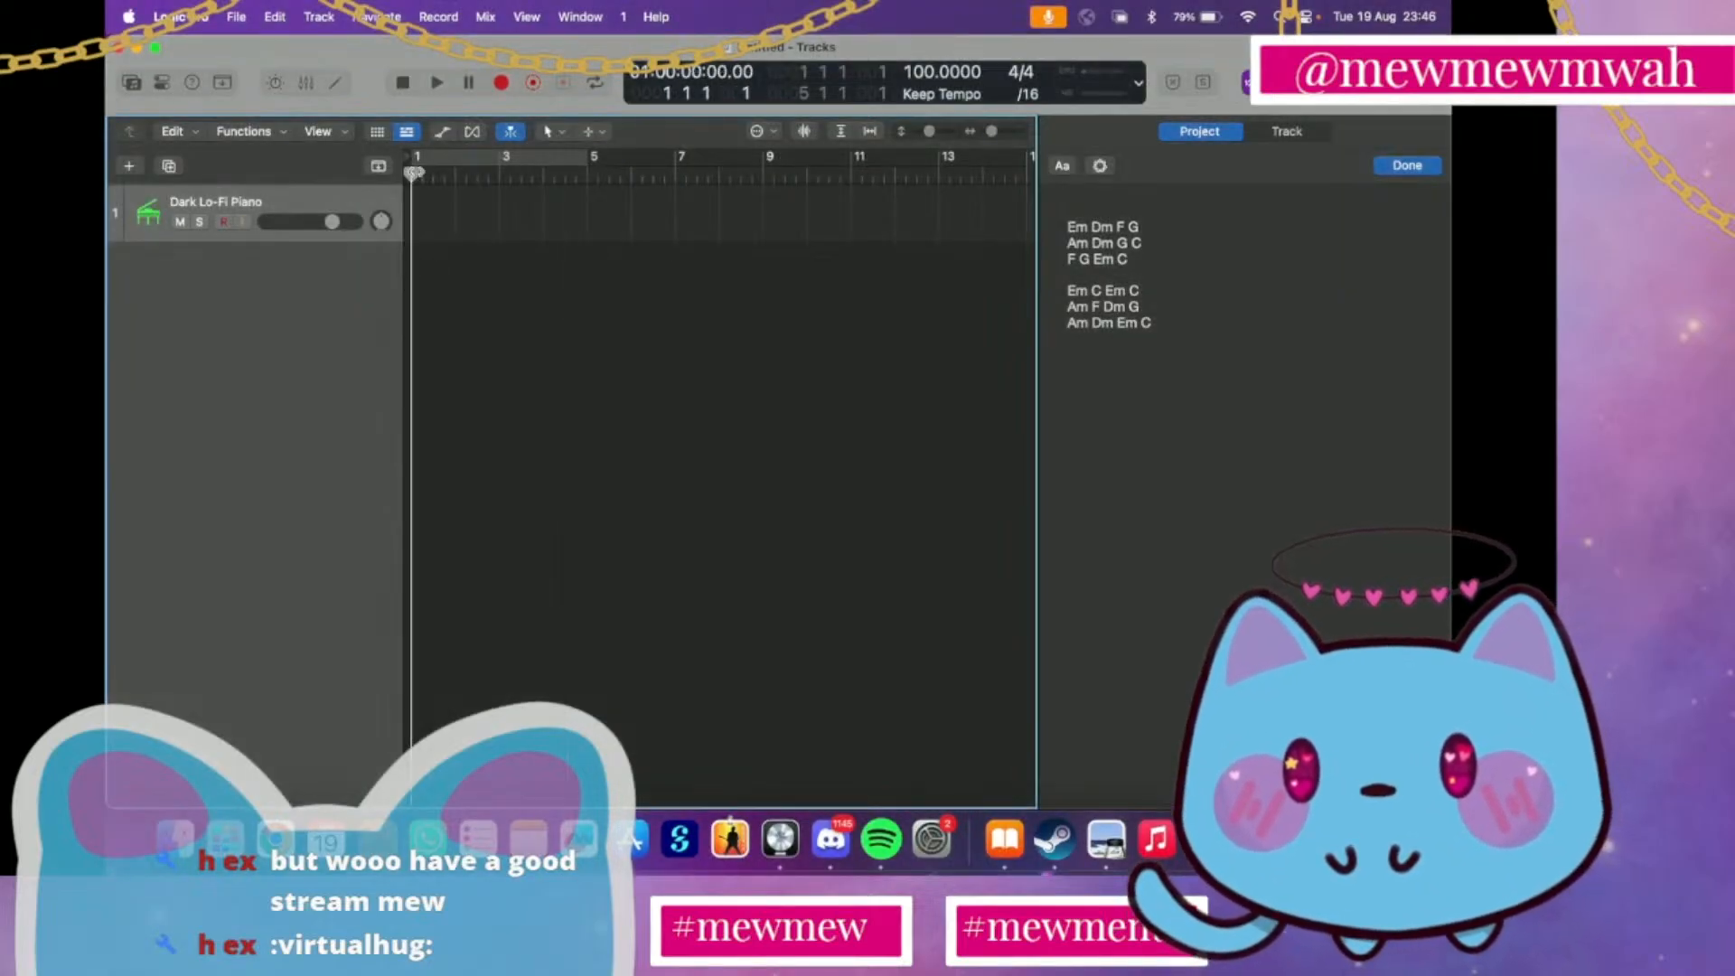
left_click(502, 83)
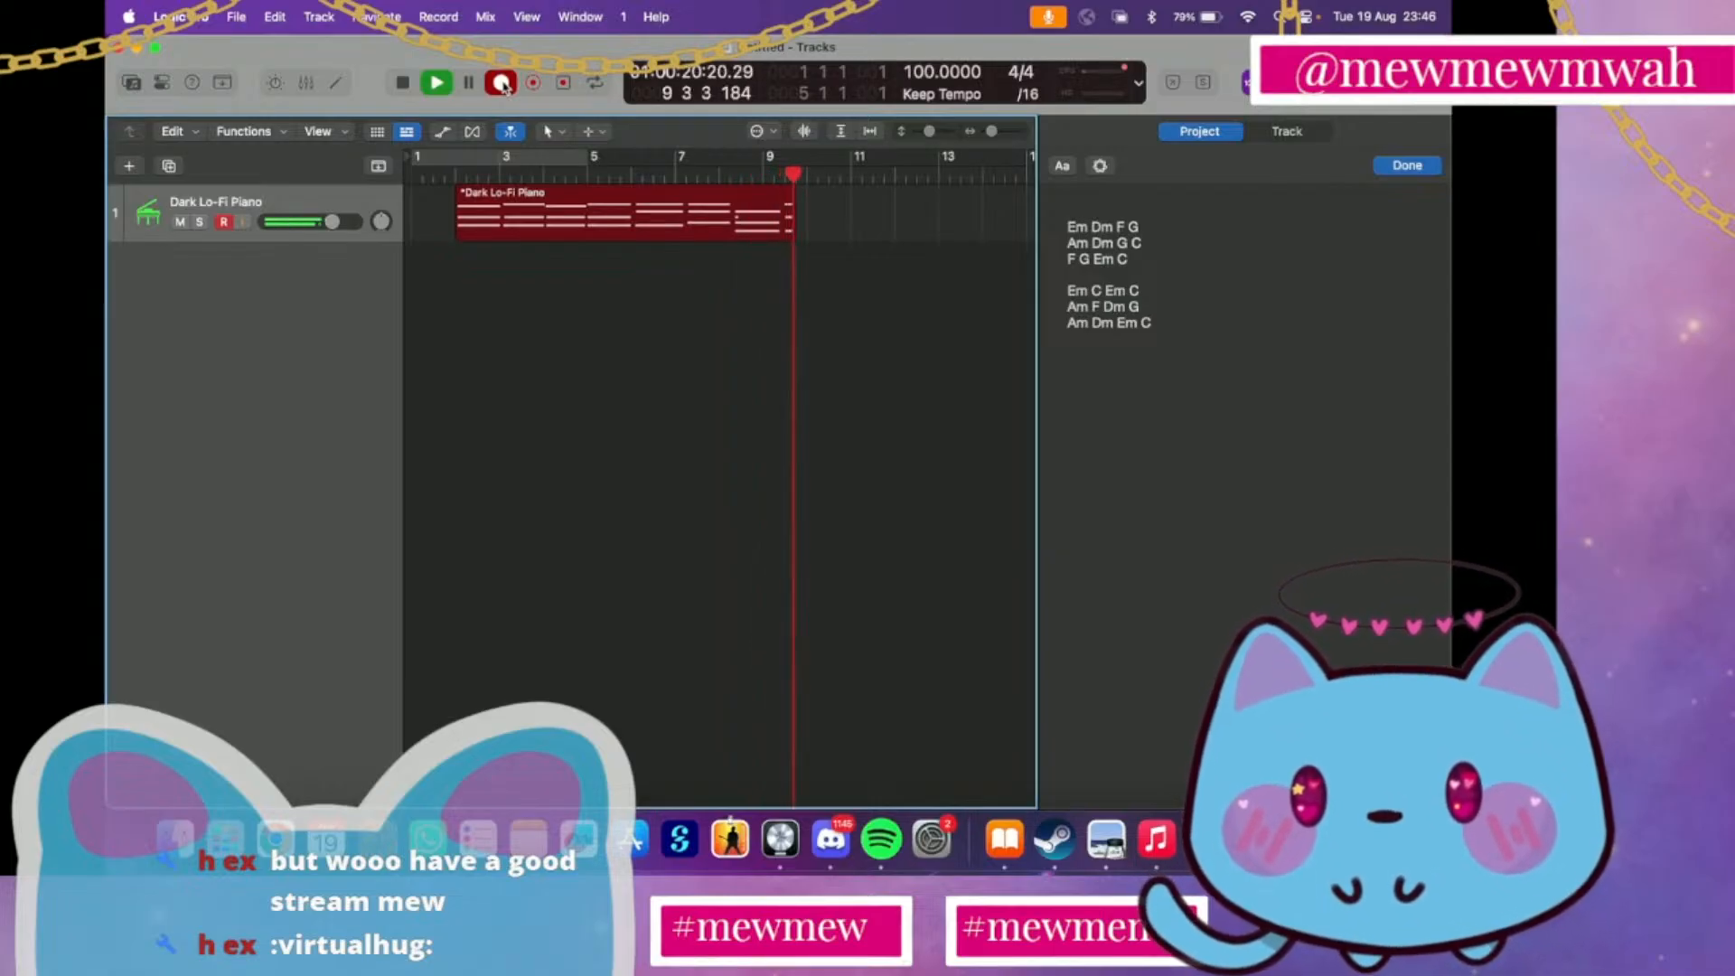
left_click(502, 84)
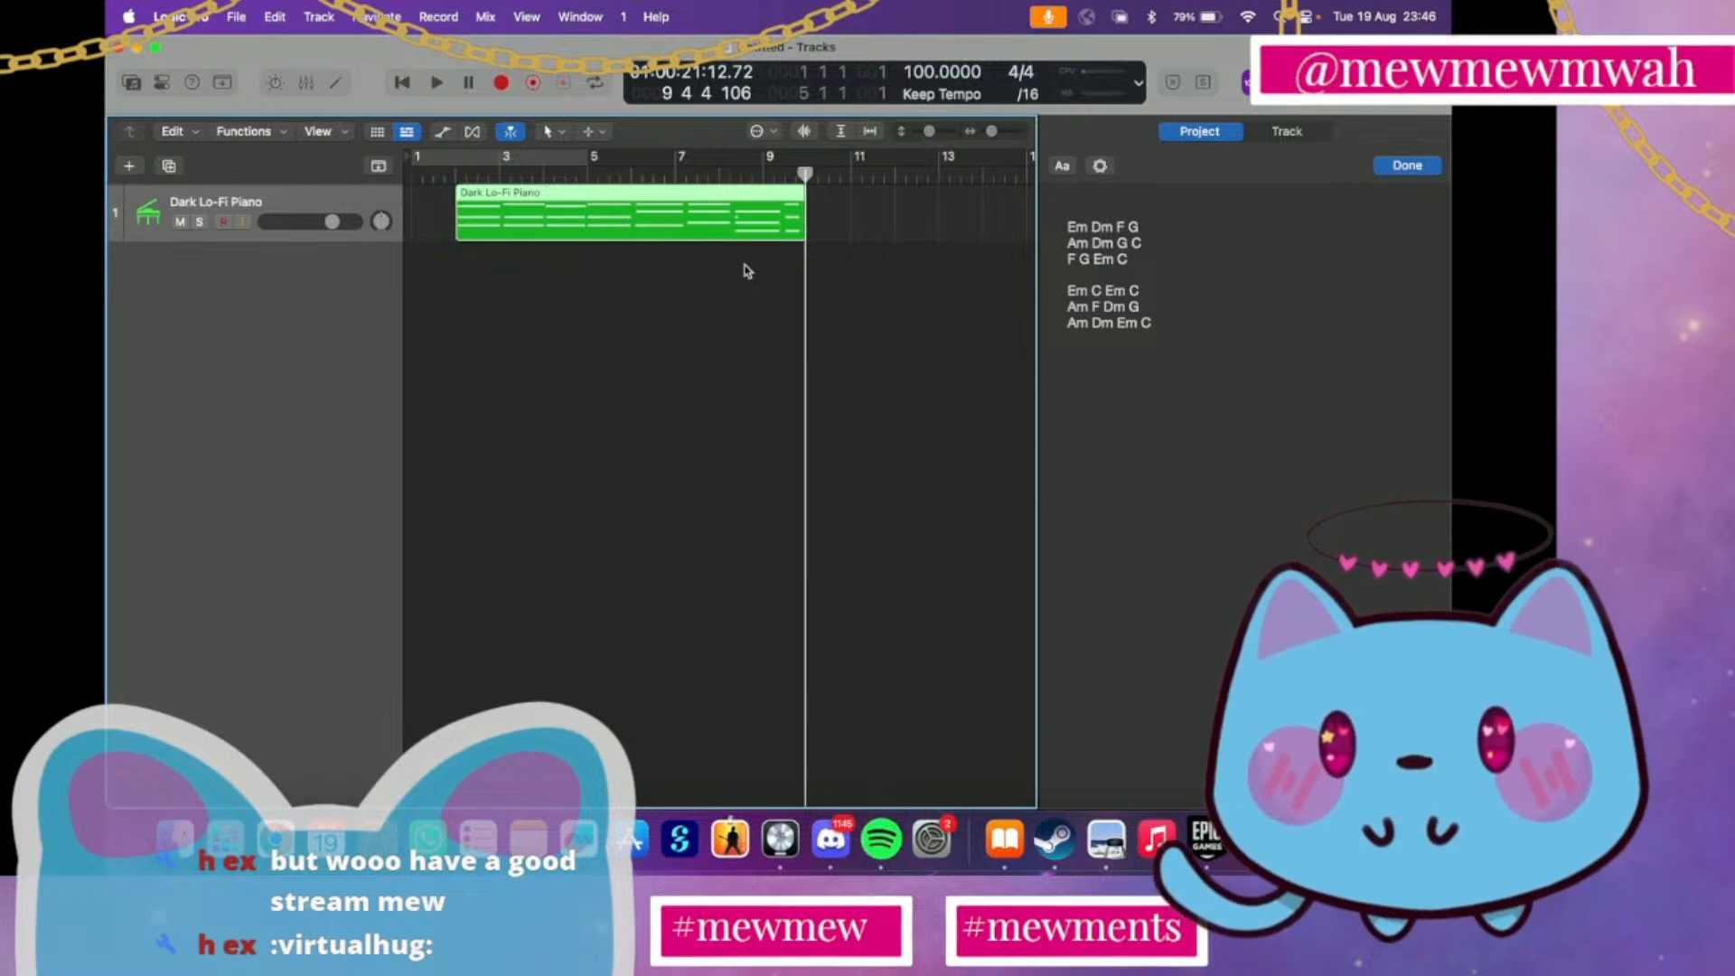
Open the recorded region in the Piano Roll and delete the stray very short note in bar 8
double_click(651, 208)
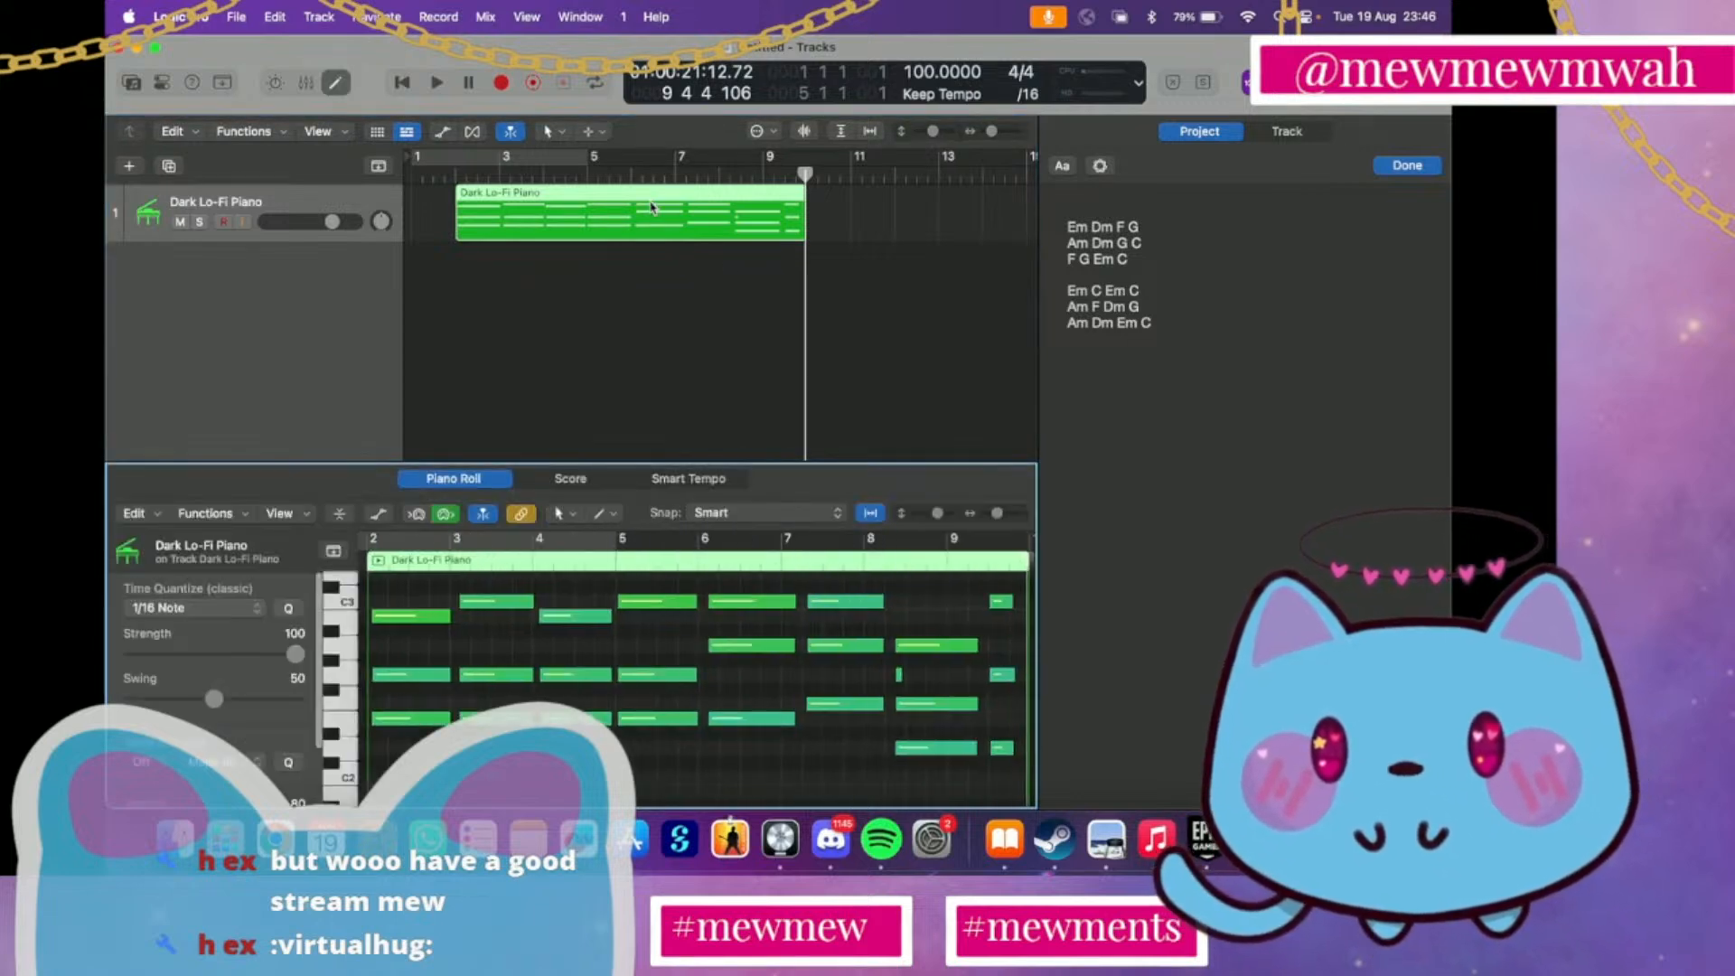
left_click(899, 676)
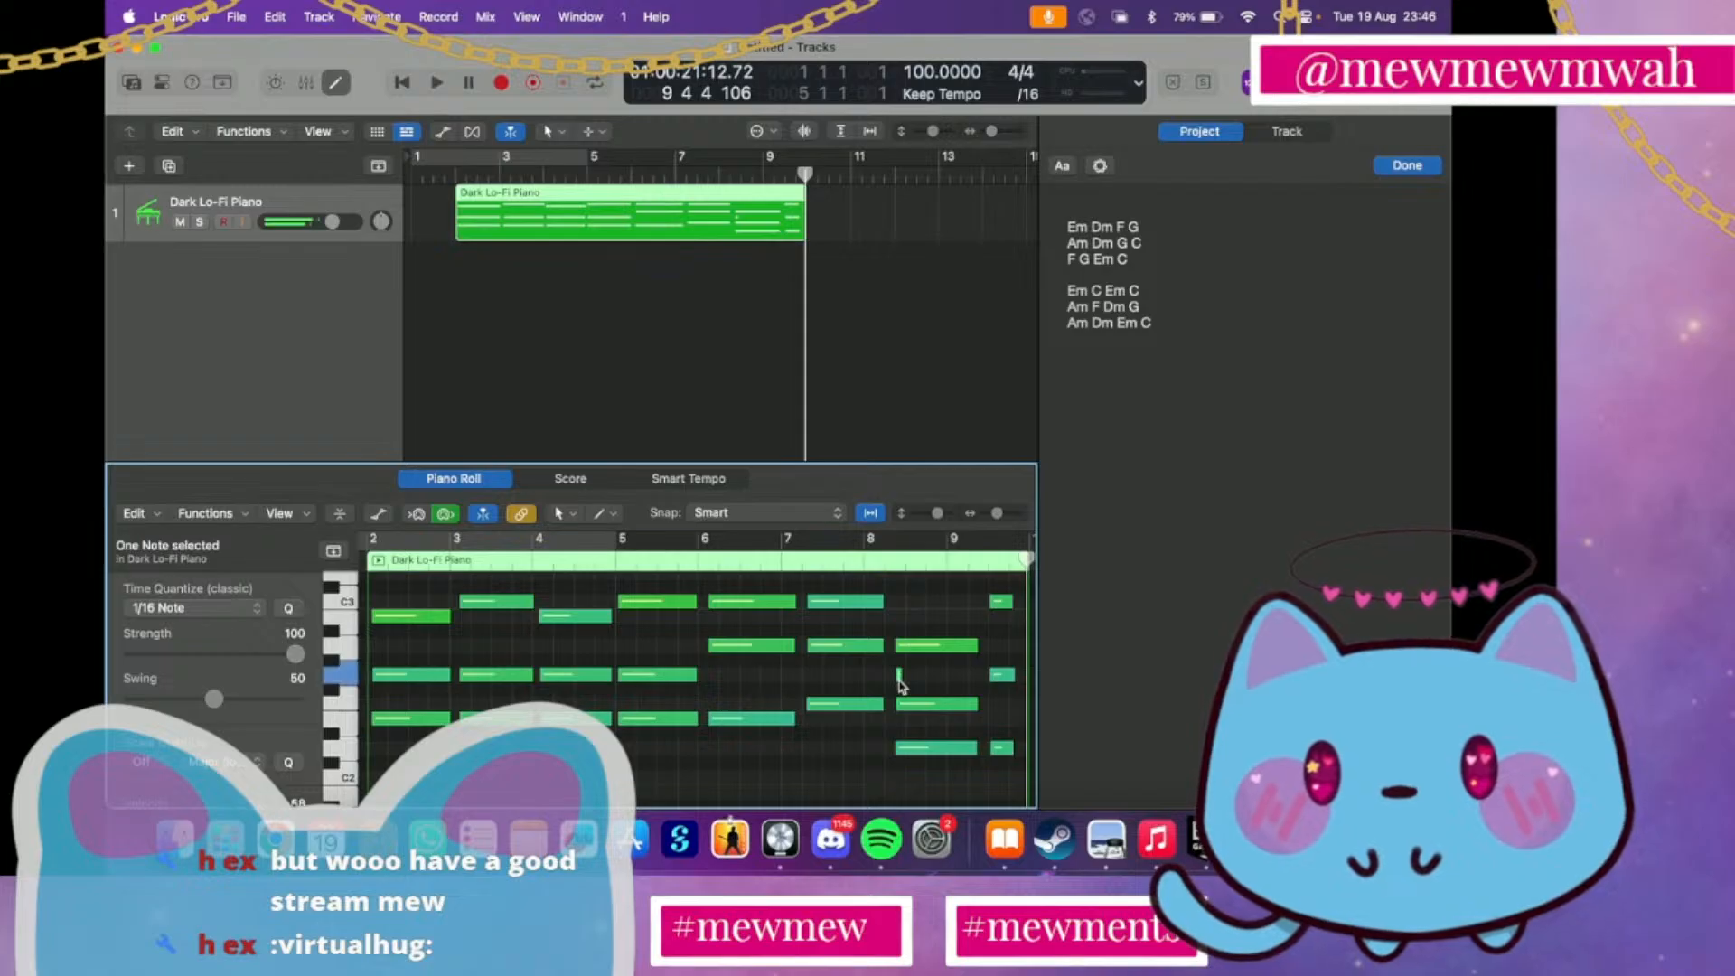
key("Delete")
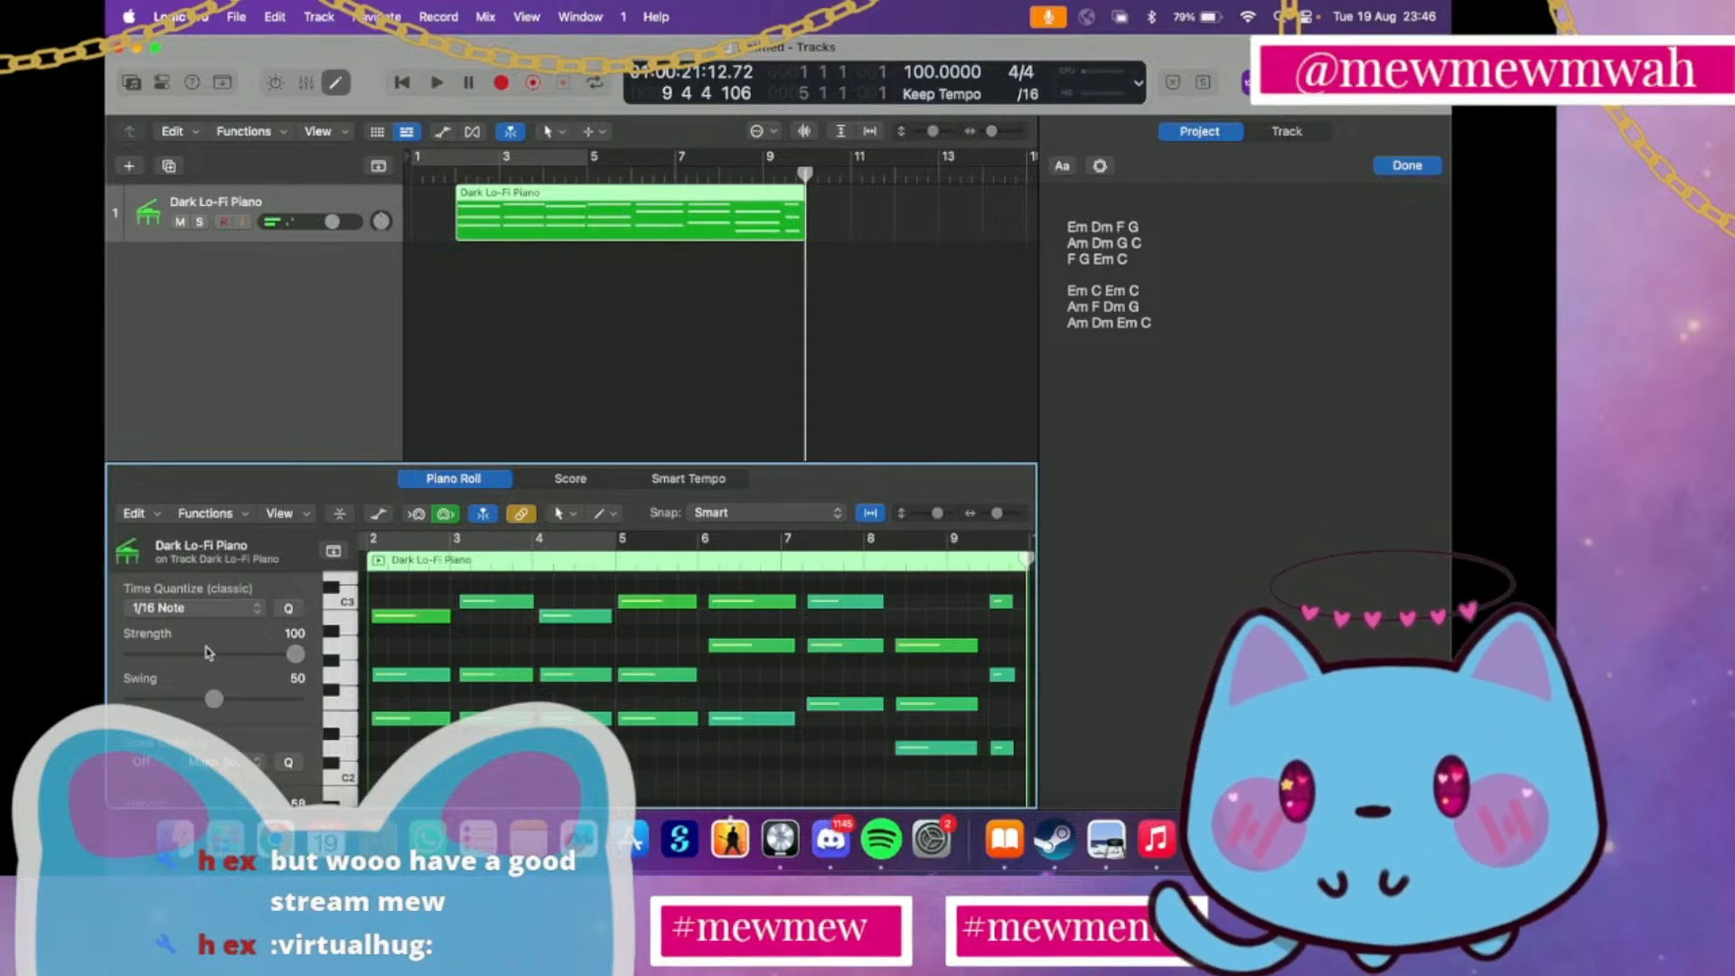
Copy the three-note Am chord at bar 6 and paste it at the playhead at the end of bar 9
scroll(679, 773, "right", 3)
scroll(680, 772, "down", 1)
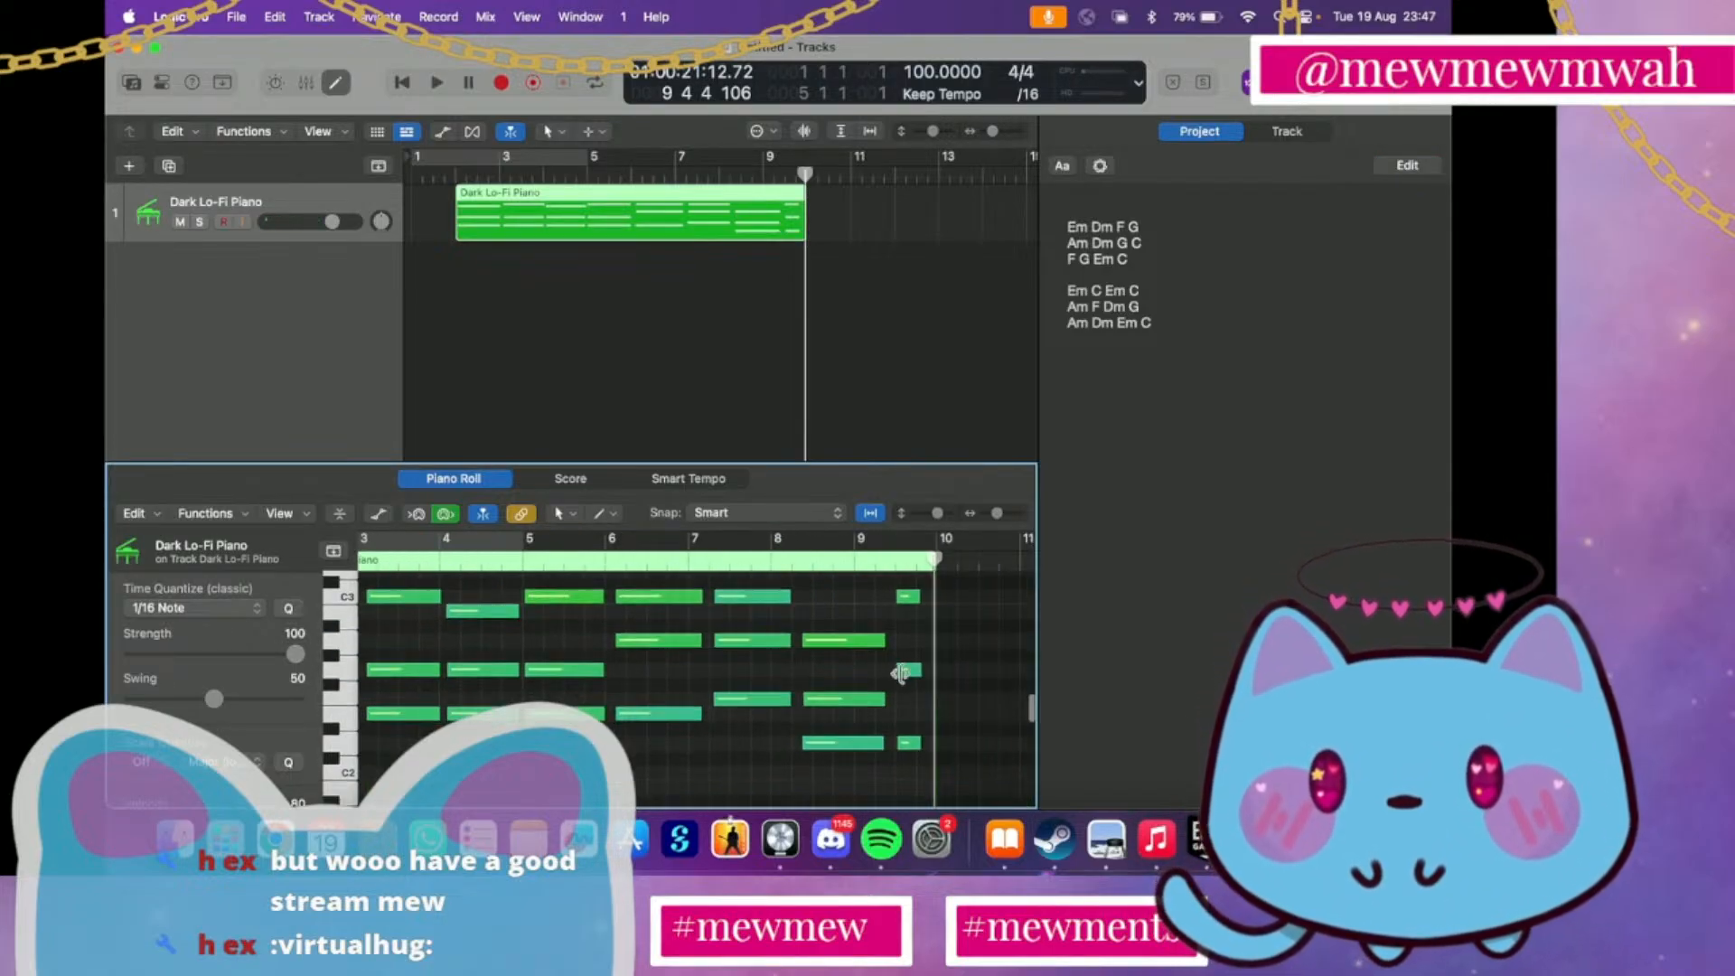
scroll(884, 657, "left", 5)
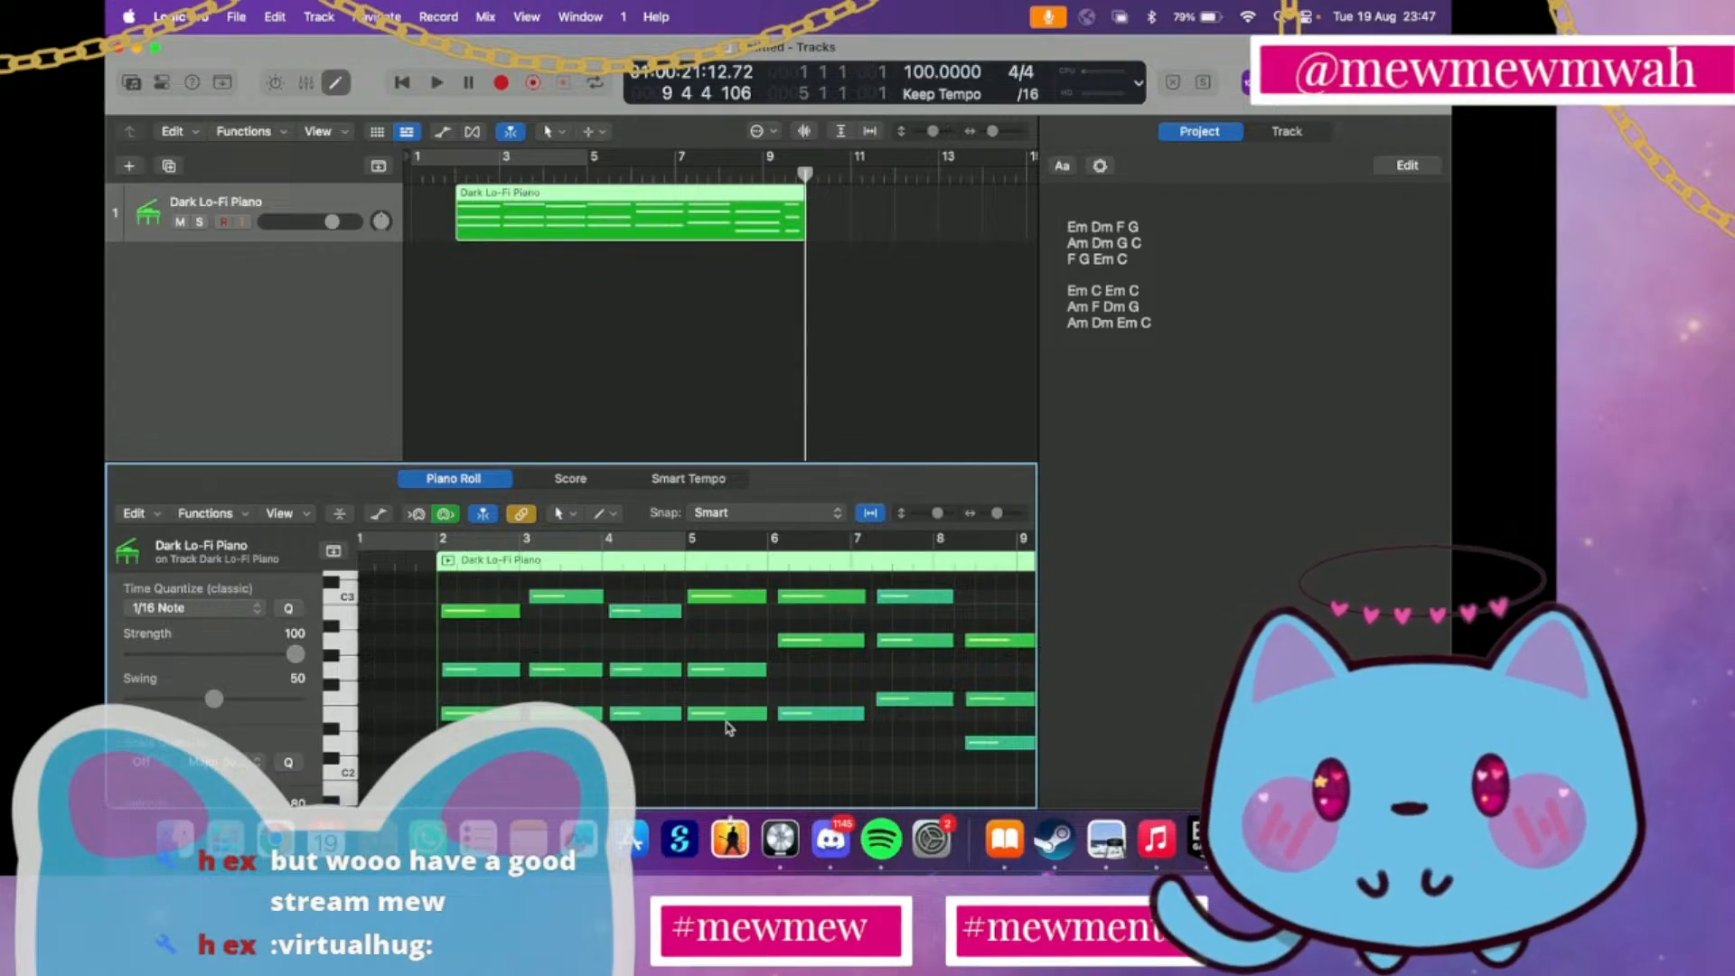
left_click_drag(822, 743, 818, 575)
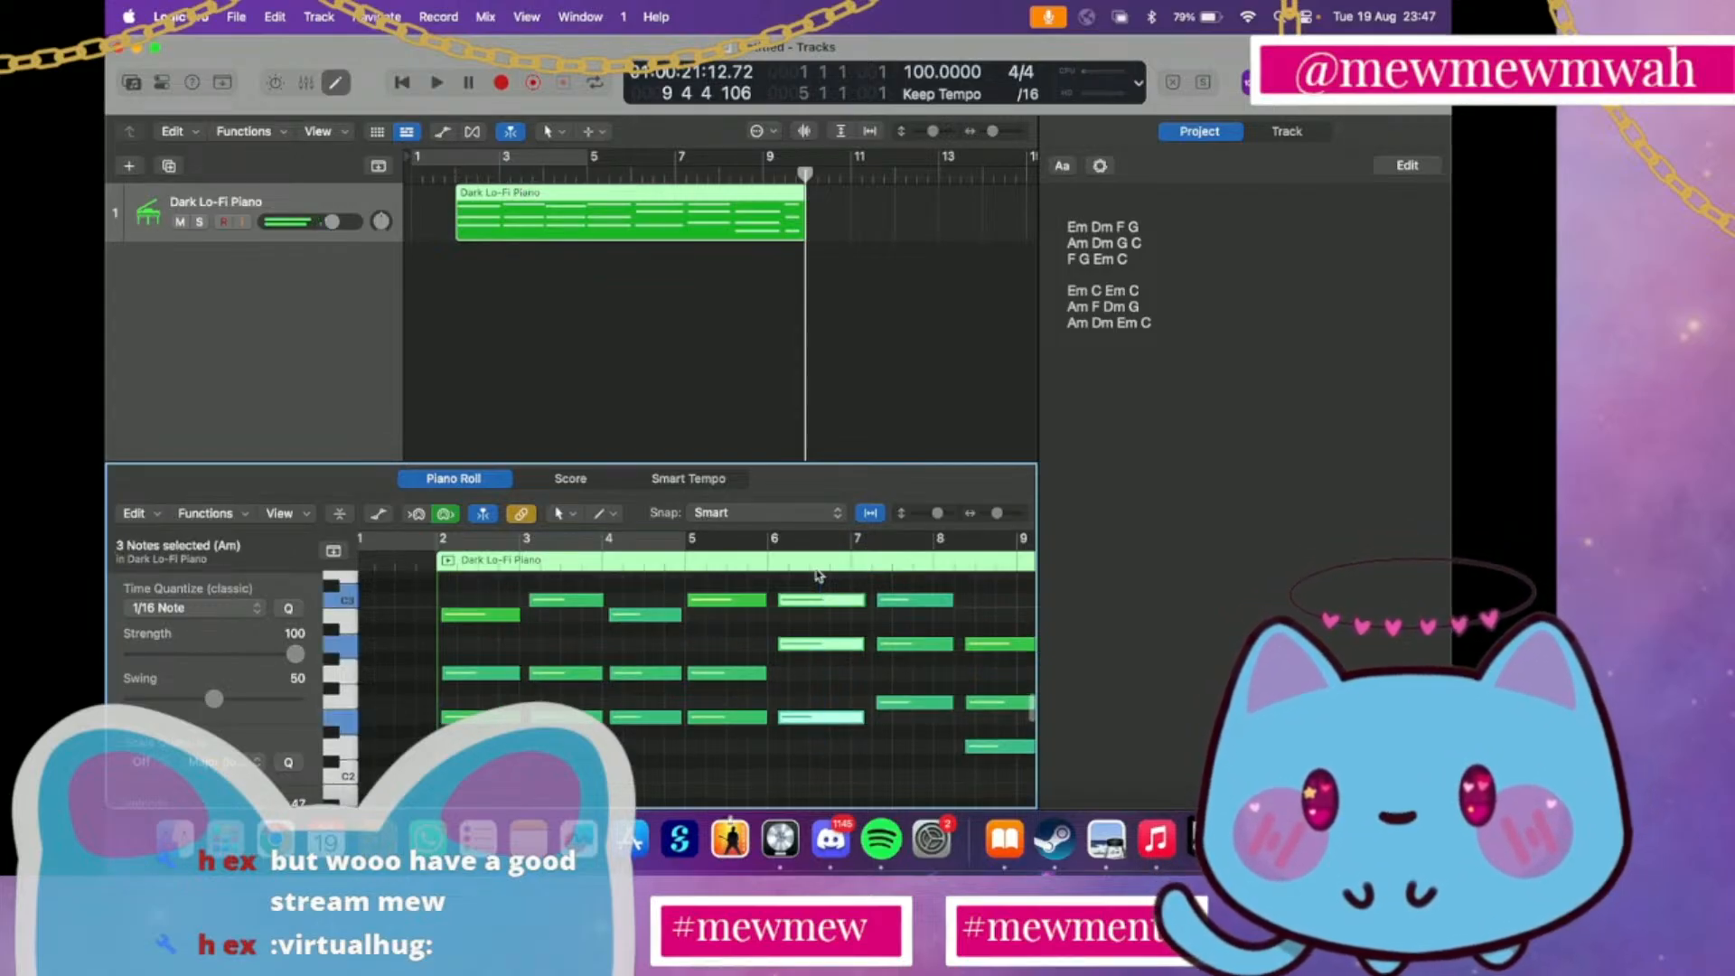
scroll(858, 583, "right", 5)
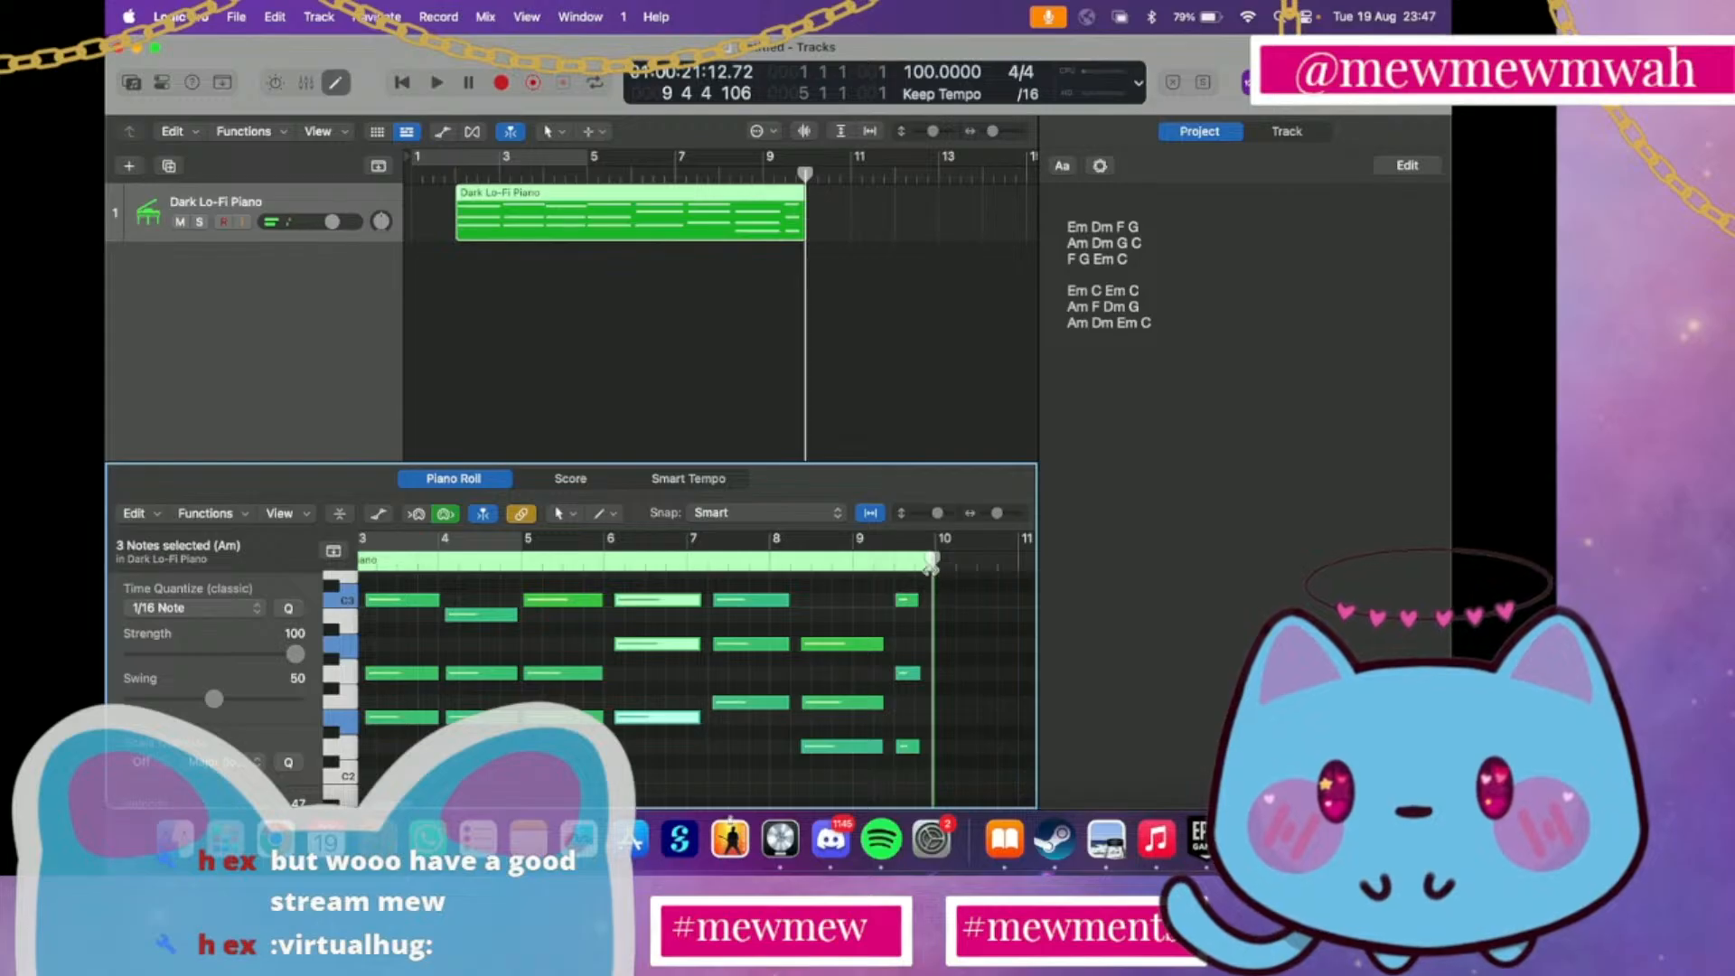
key("super+v")
Play back the piano region from just before bar 9 through the pasted chord and stop in bar 10
scroll(877, 650, "left", 3)
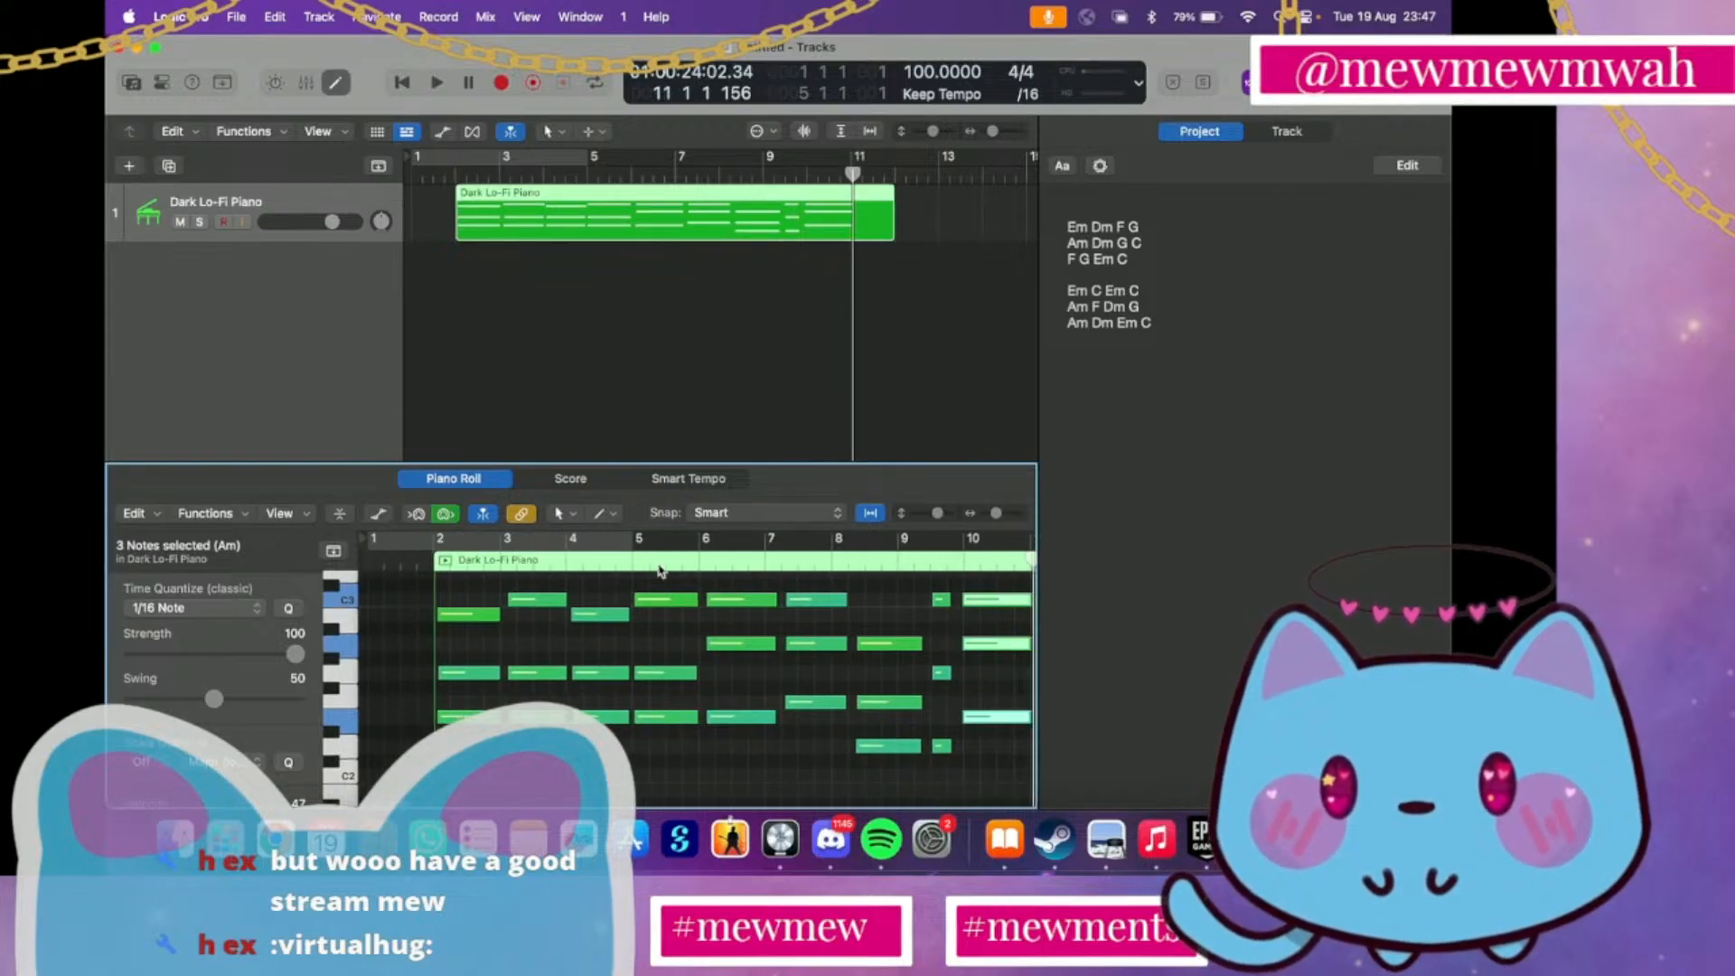
left_click(757, 179)
key("space")
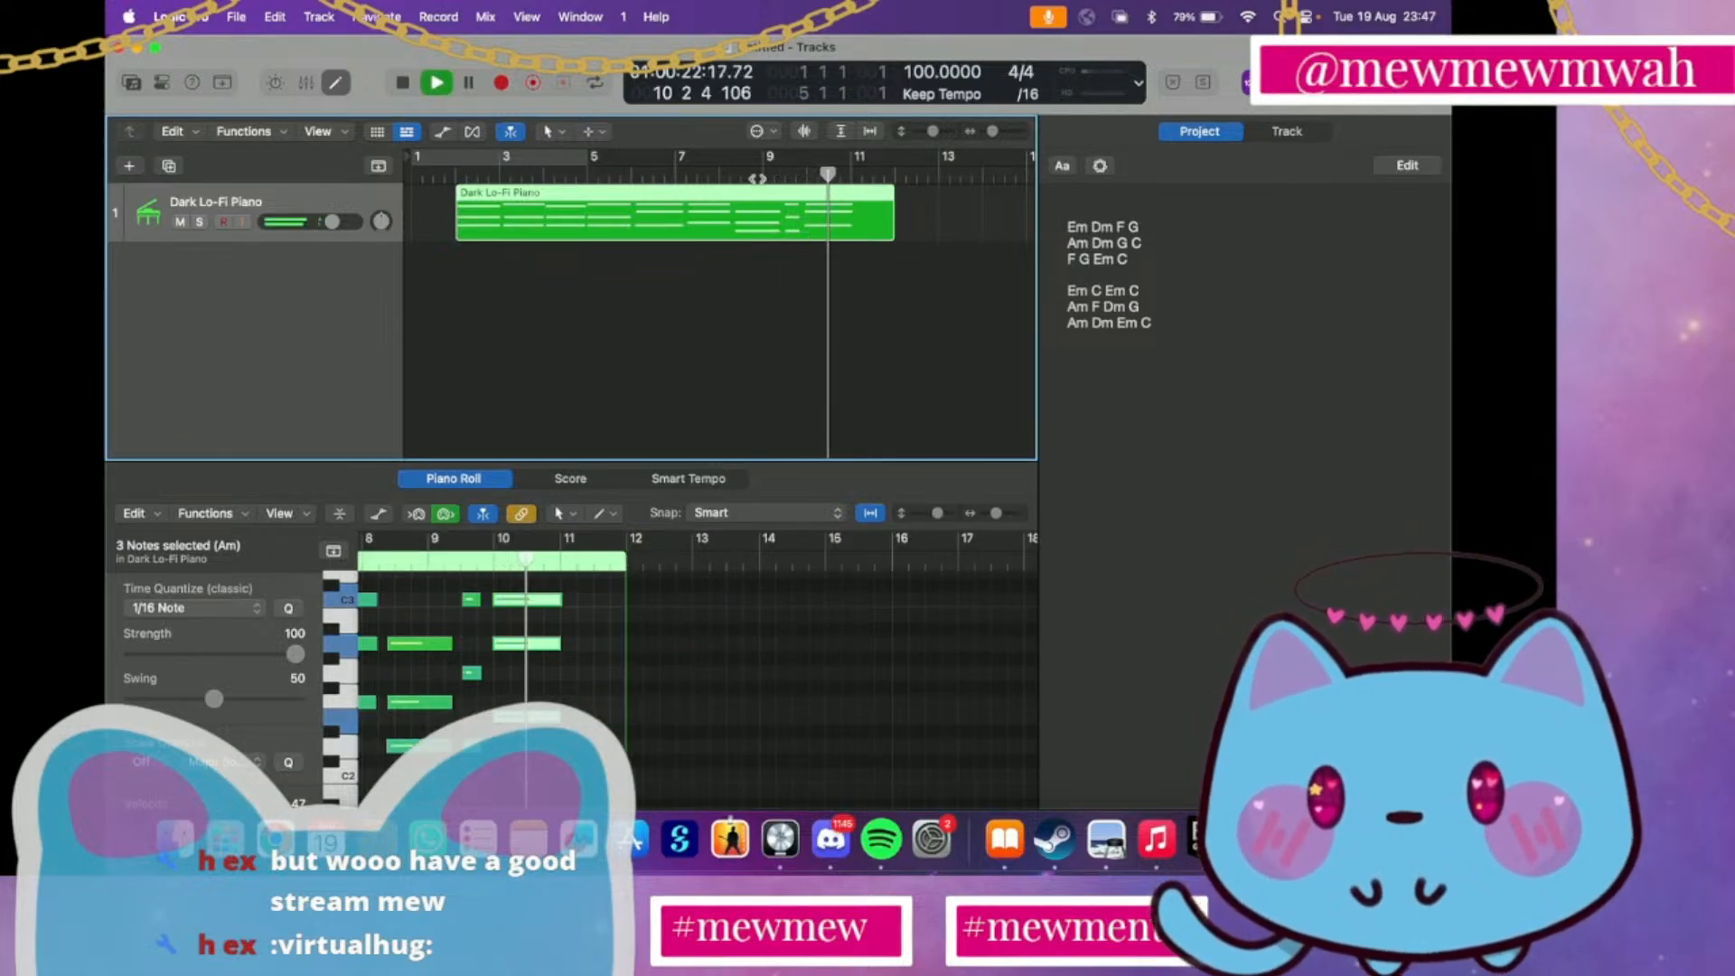
key("space")
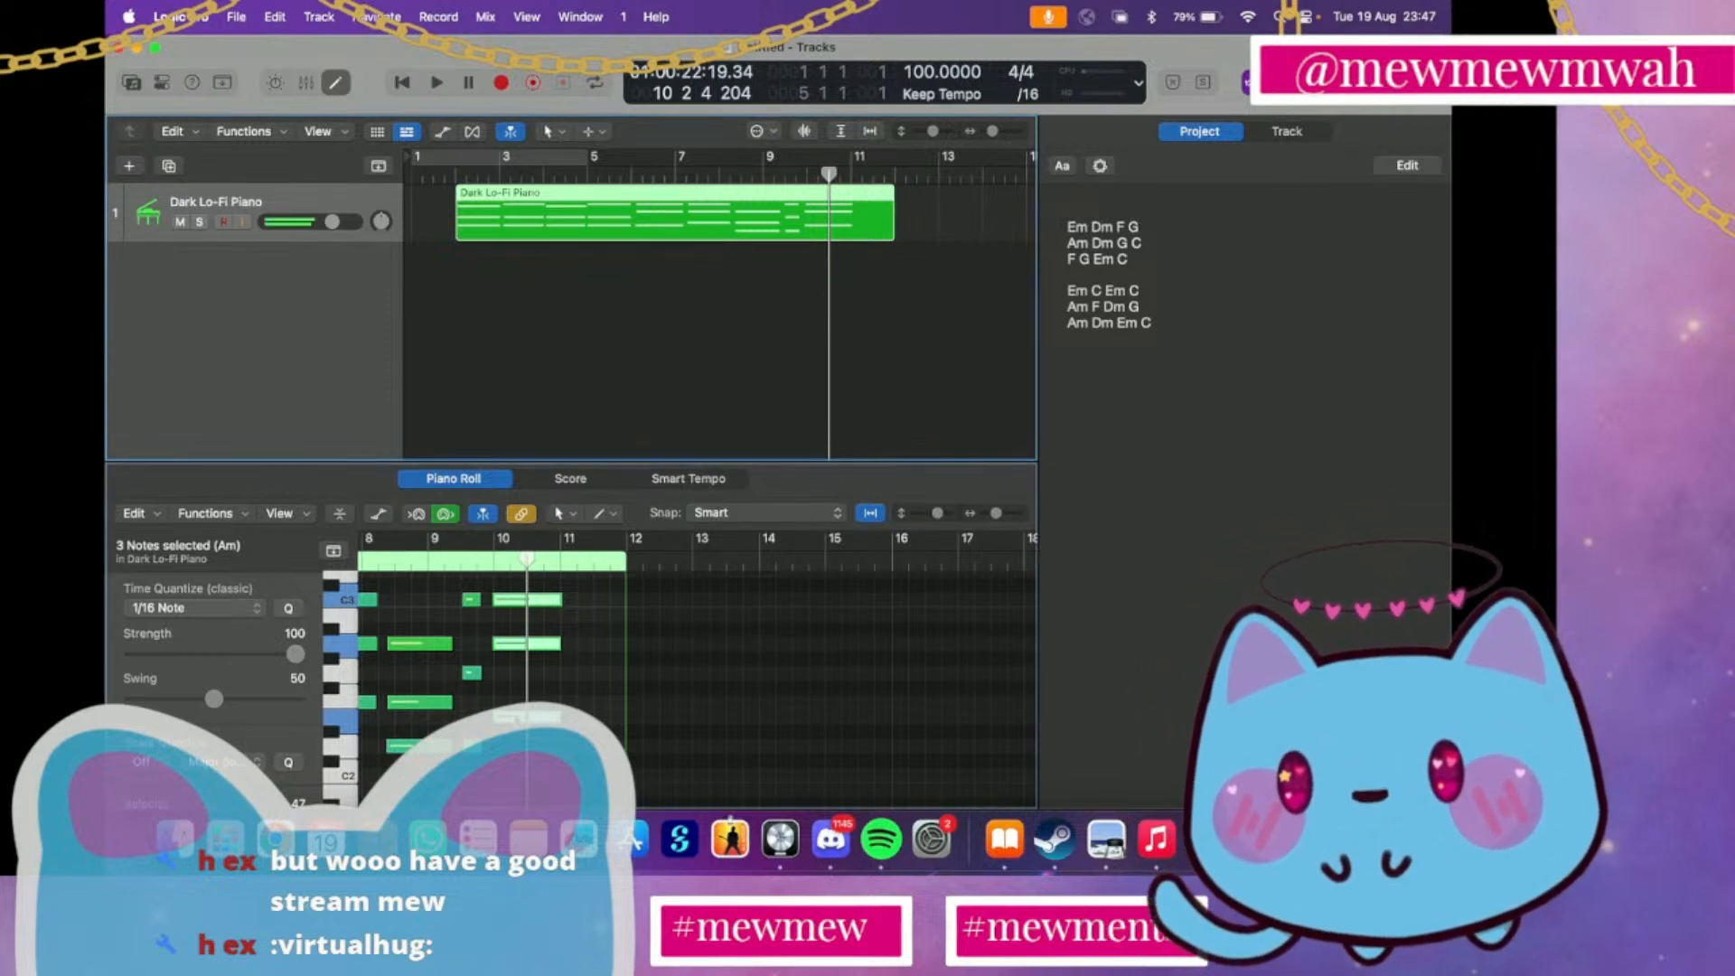
Transpose the three pasted notes at bar 10 down two semitones to form a Gm chord
left_click_drag(520, 720, 521, 755)
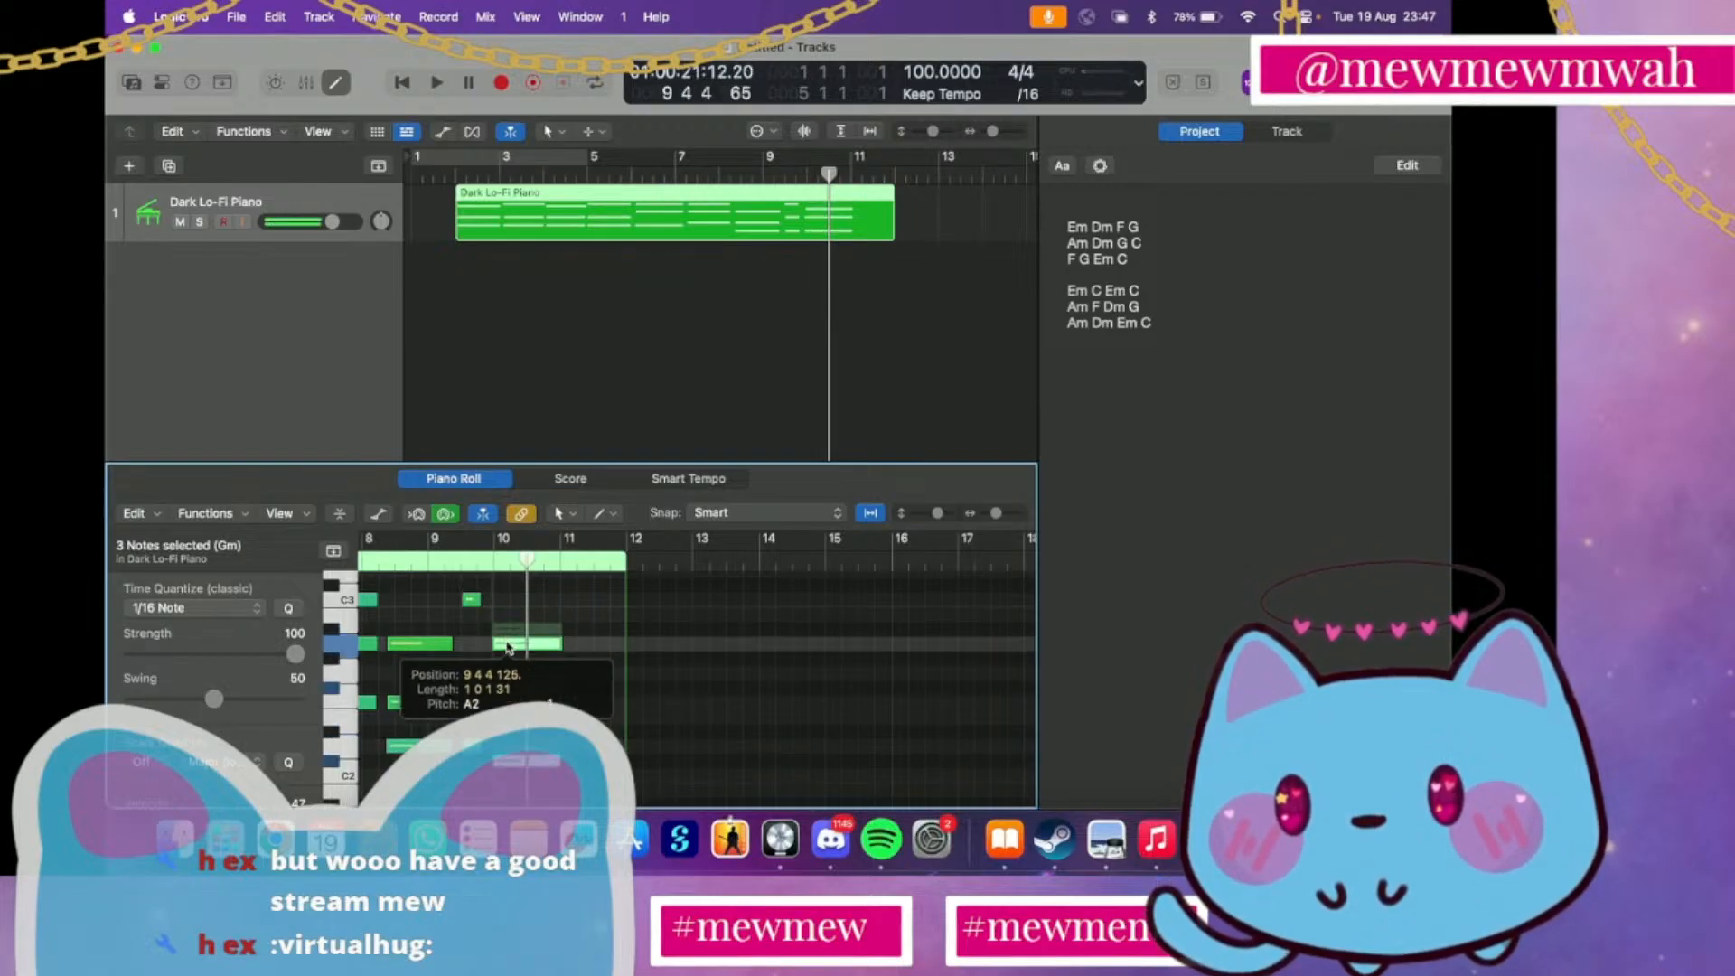
scroll(508, 644, "left", 5)
scroll(507, 643, "left", 3)
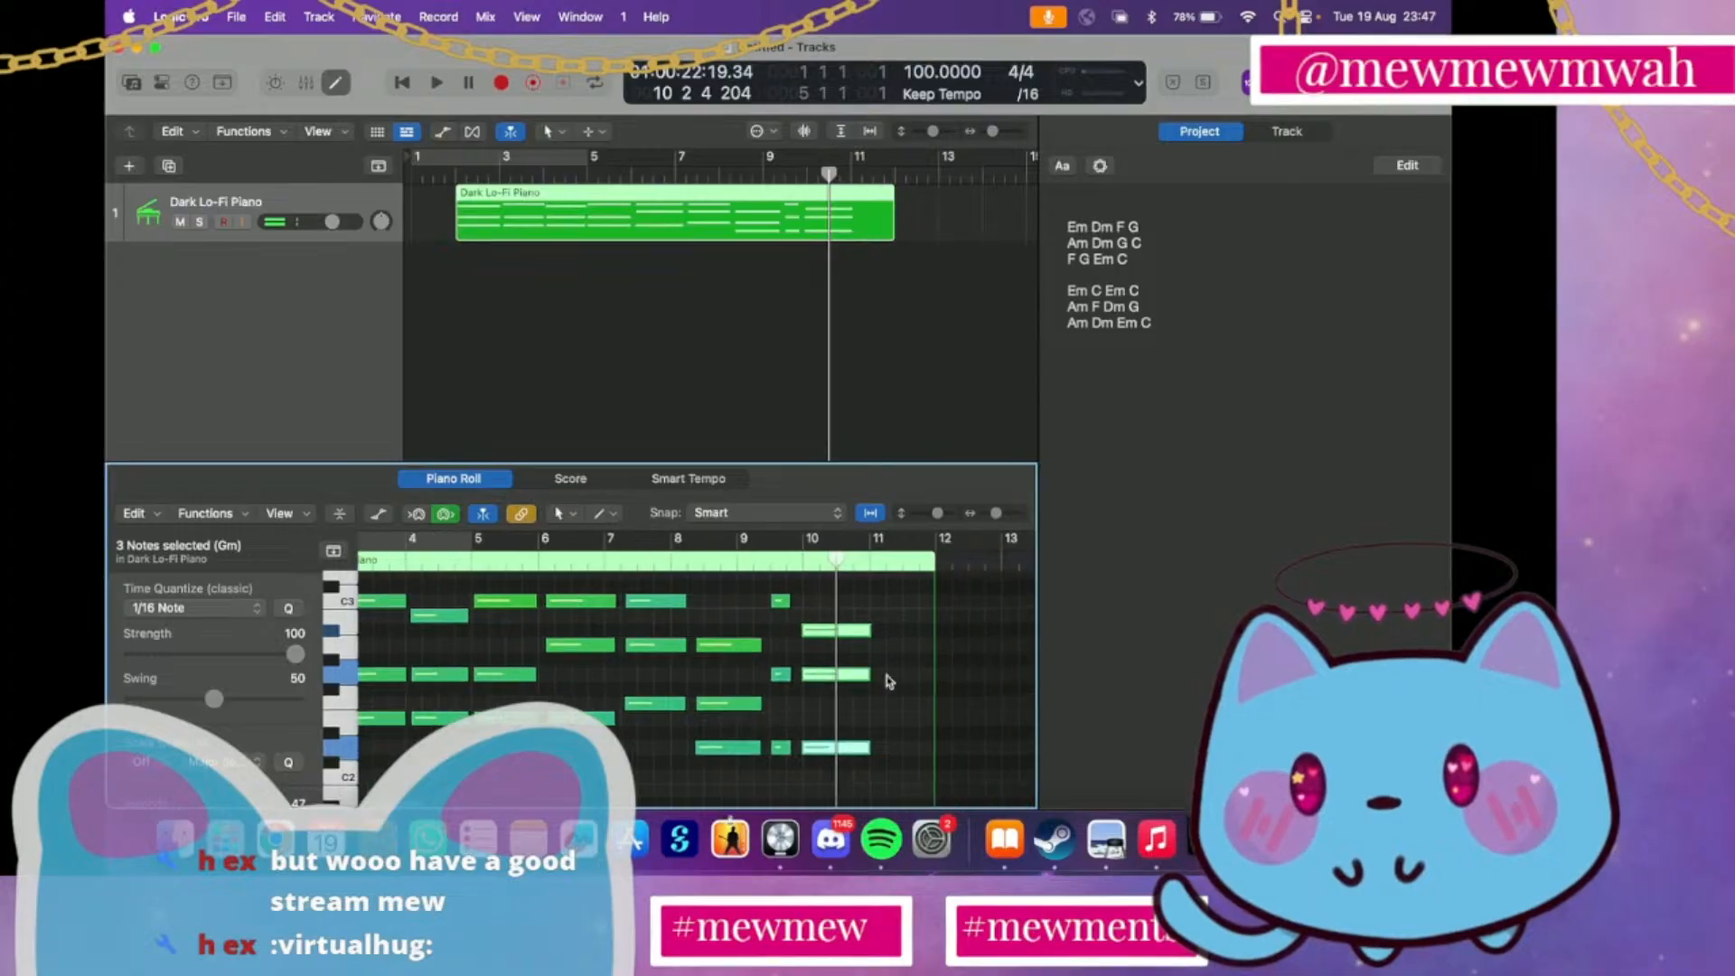
Raise the top note of the bar 10 chord by one semitone and play back briefly
left_click(870, 688)
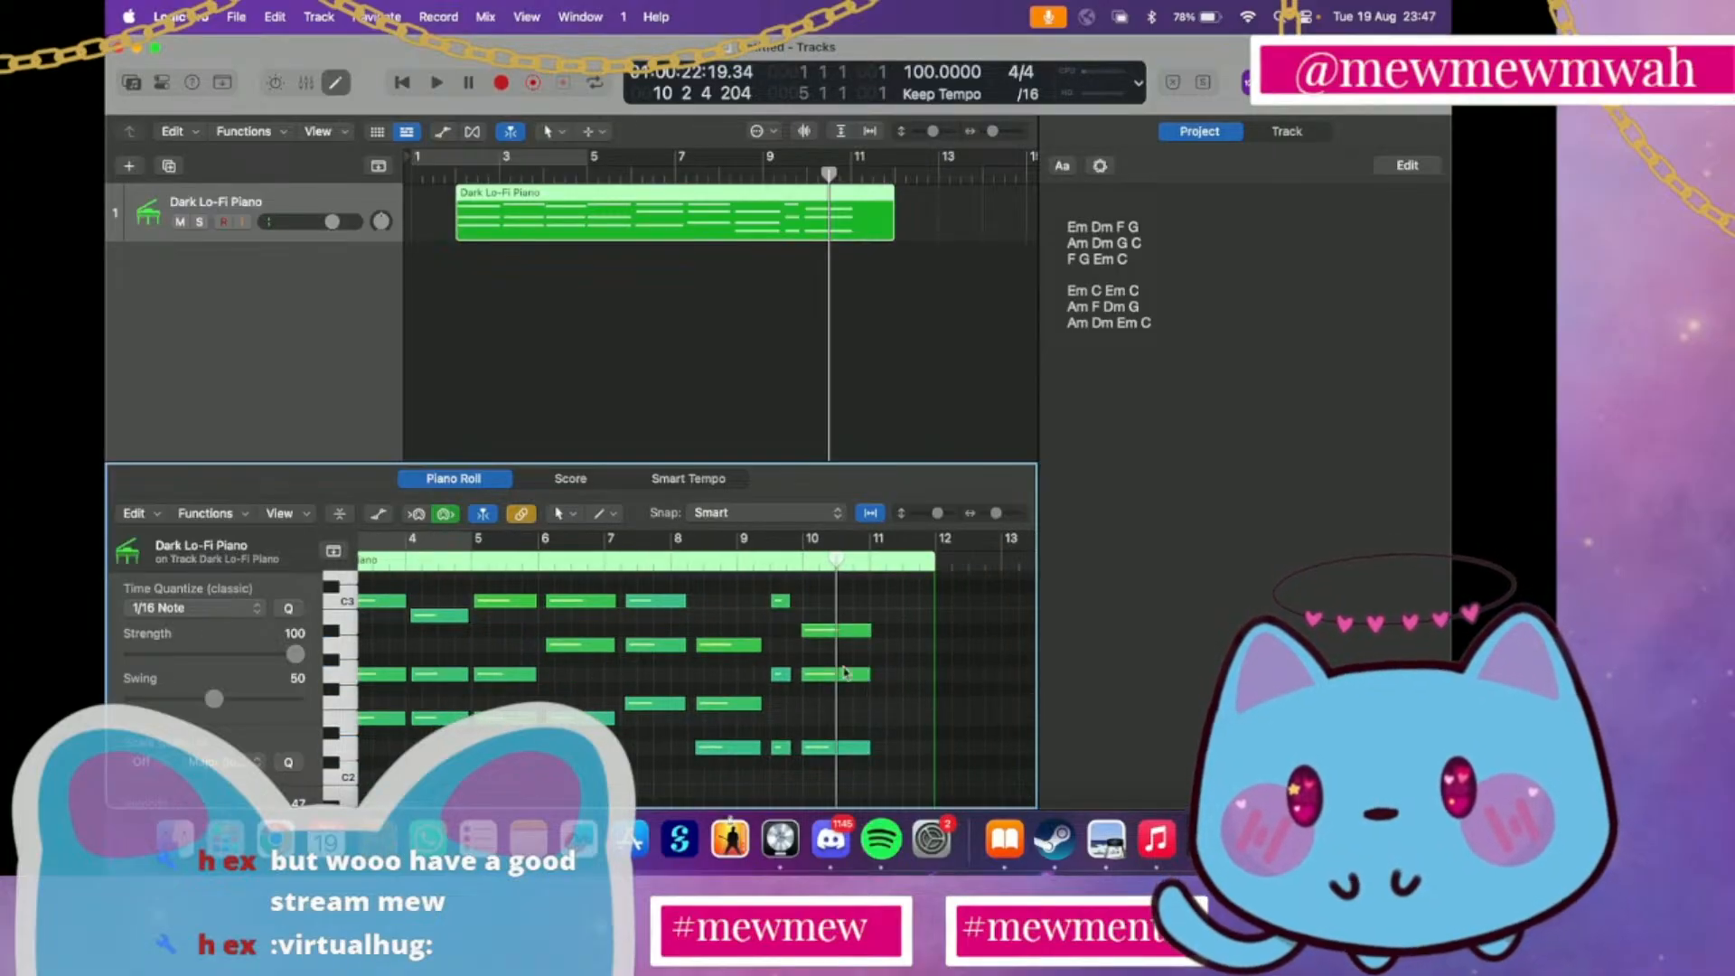
left_click_drag(832, 636, 833, 623)
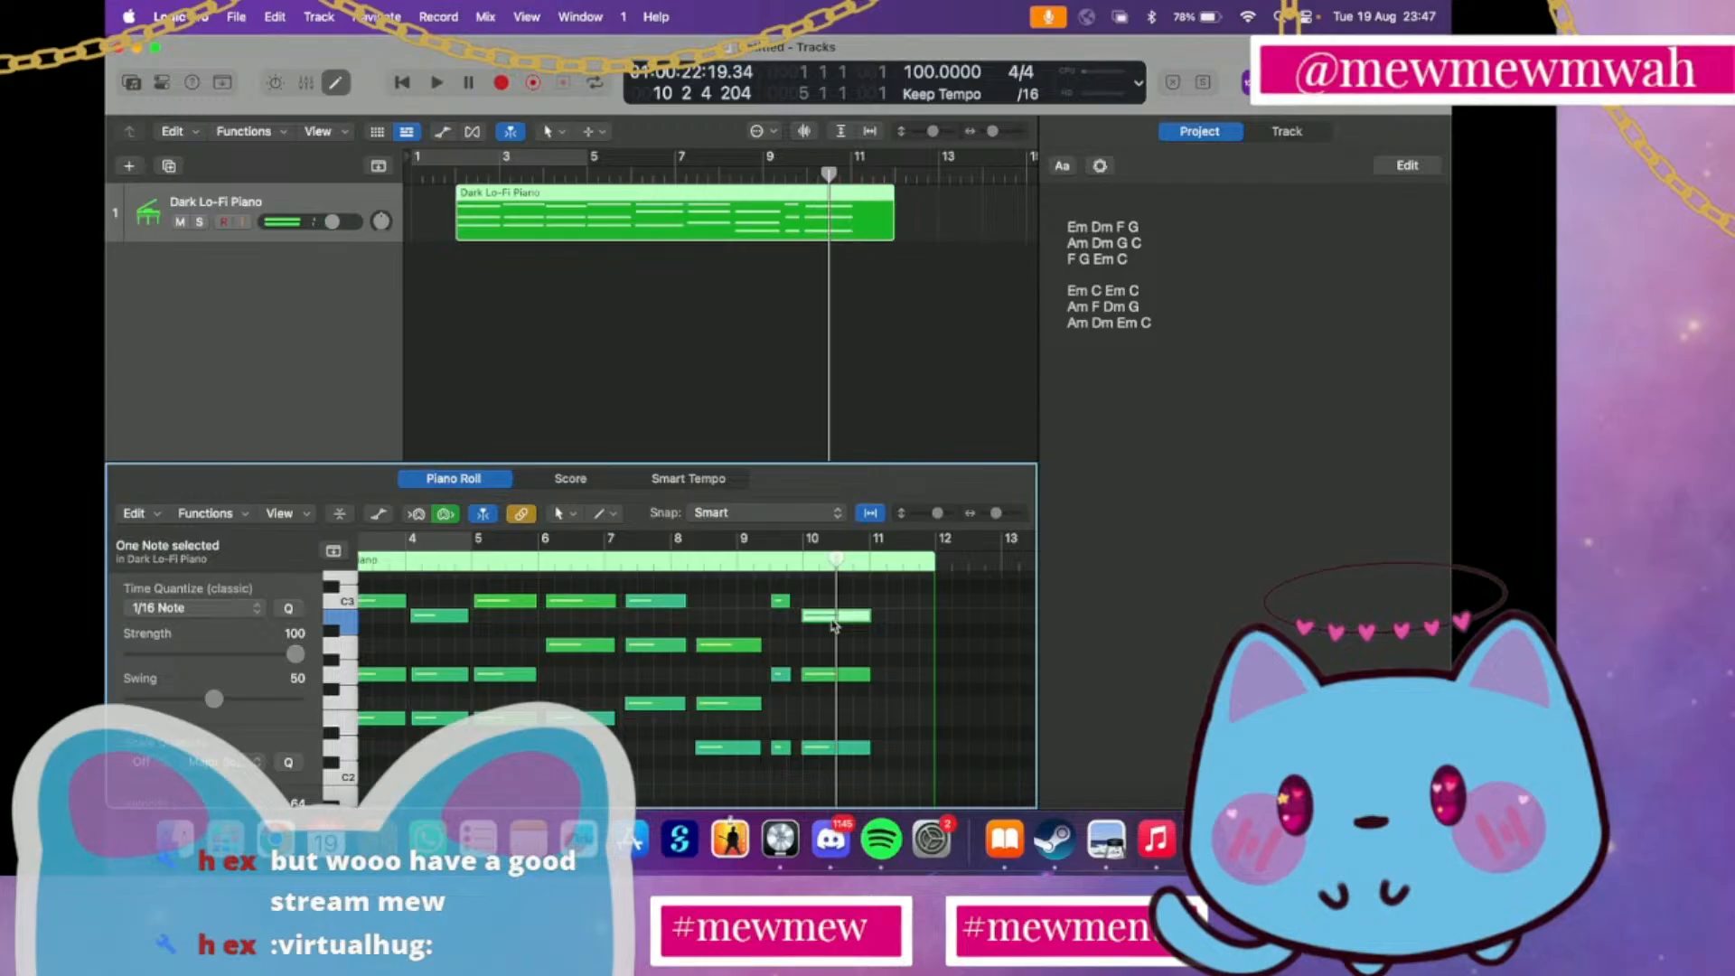
left_click(788, 167)
key("space")
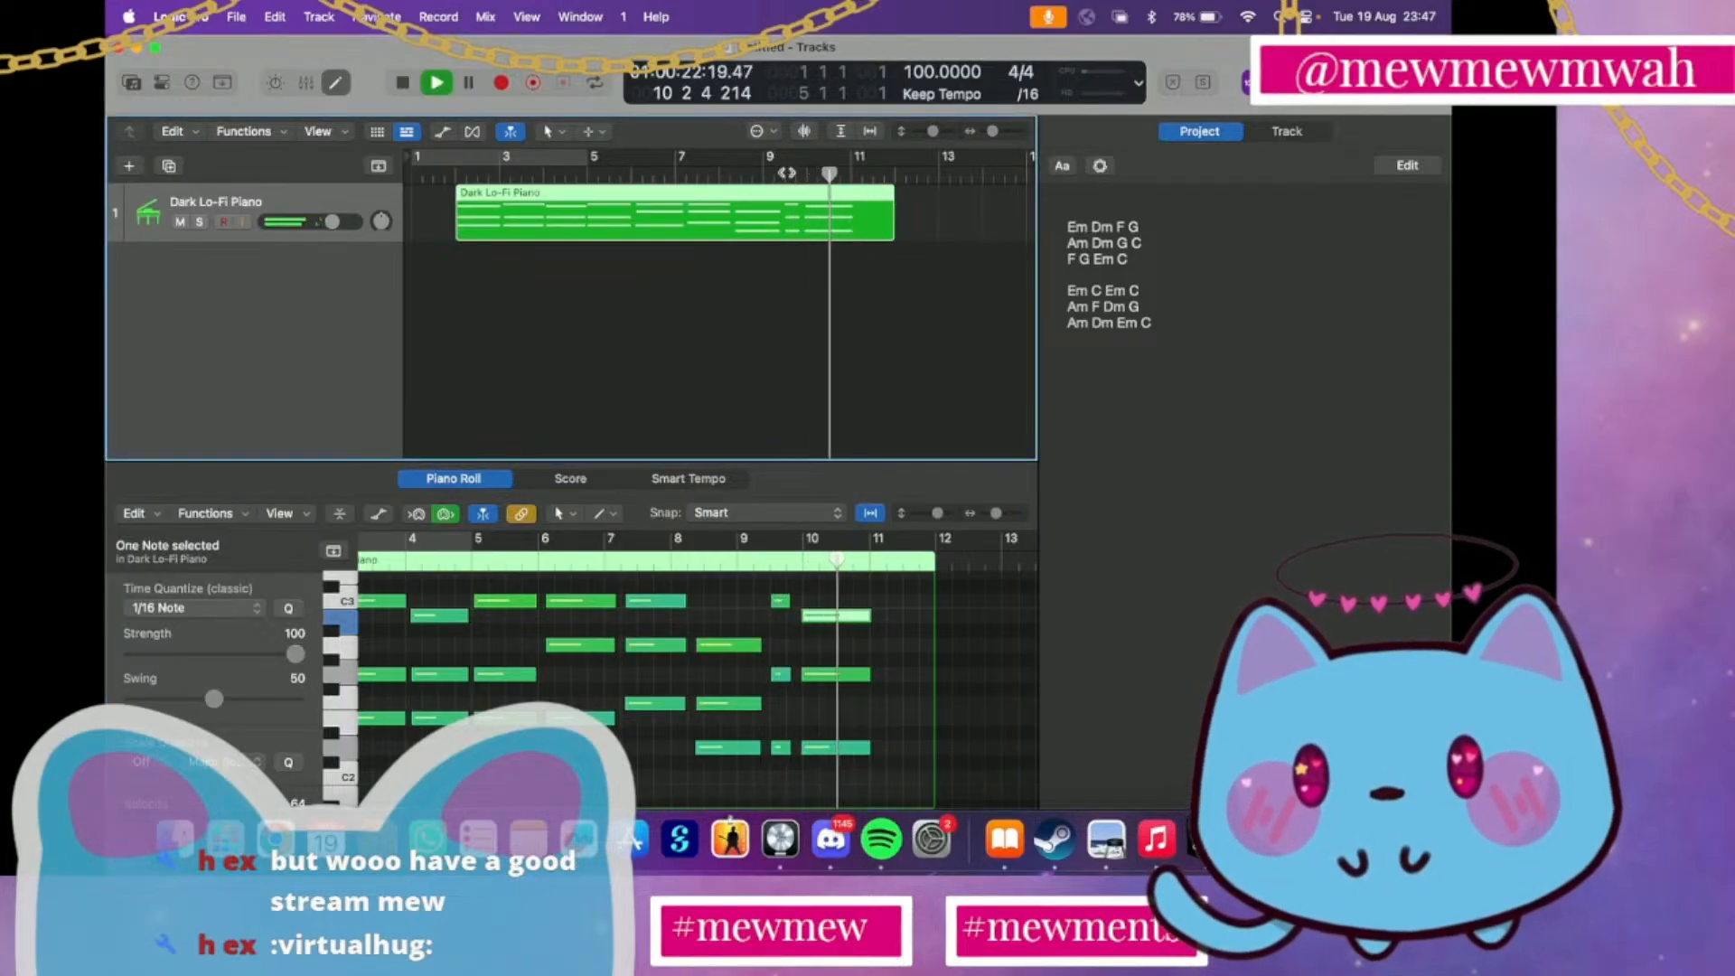
key("space")
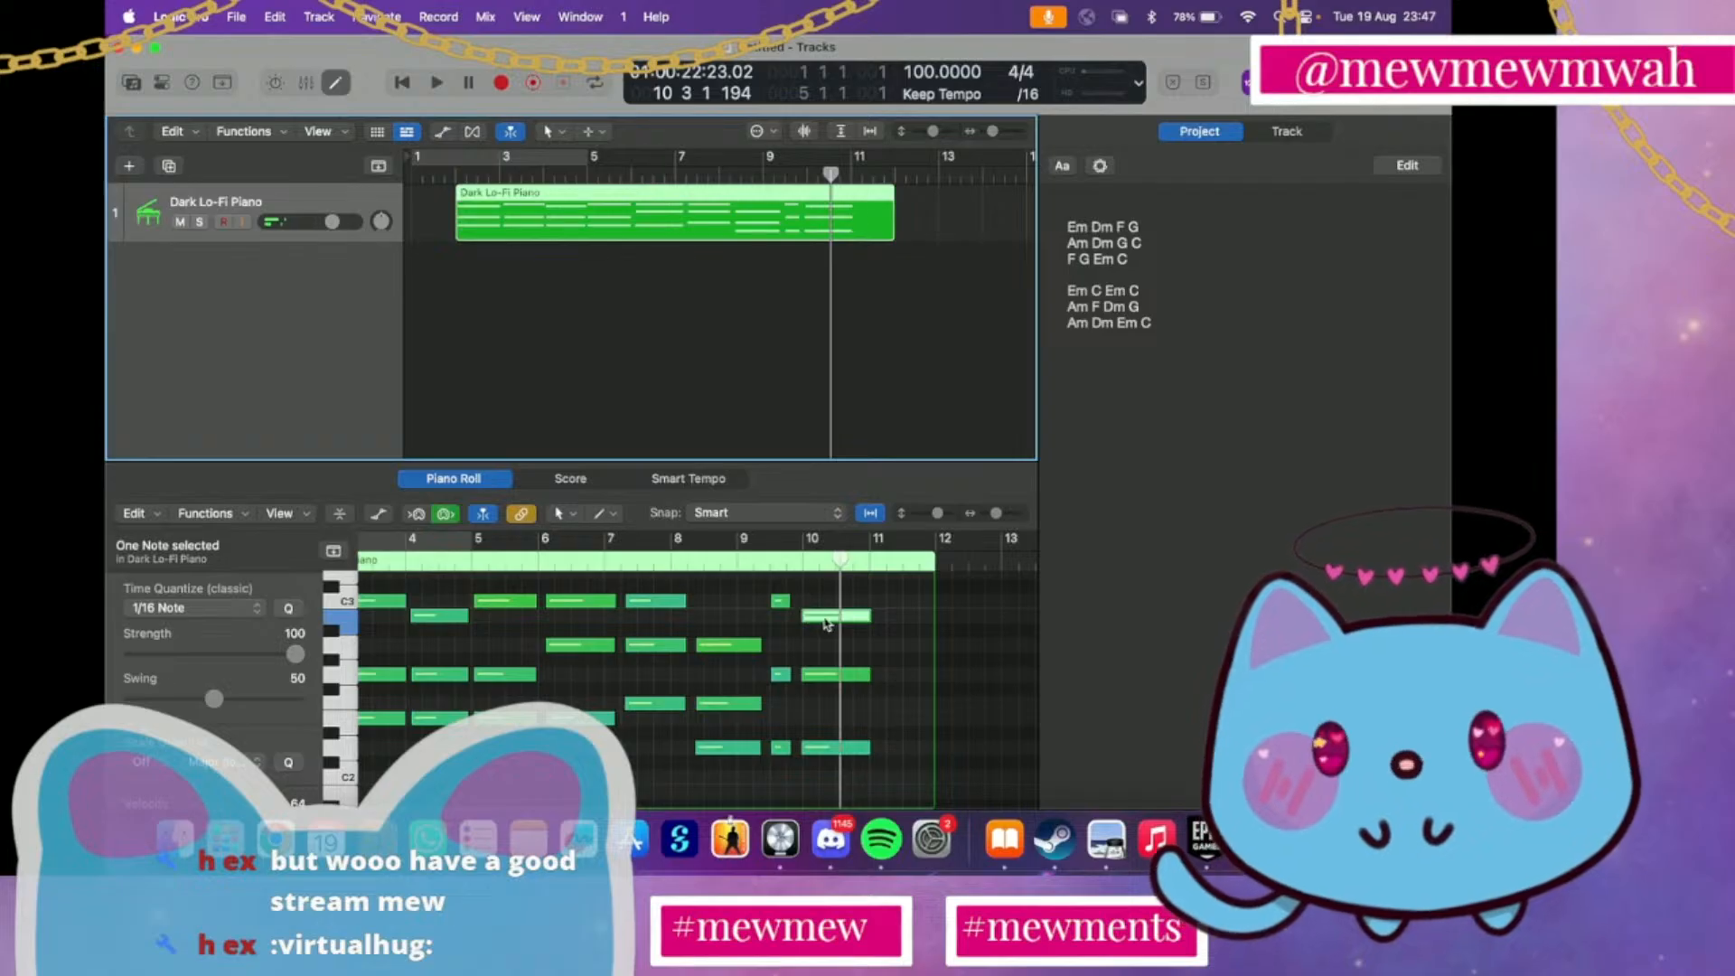
Set the Piano Roll's time quantize value to 1/1 Note and play back the end of the region from bar 10
scroll(767, 674, "left", 4)
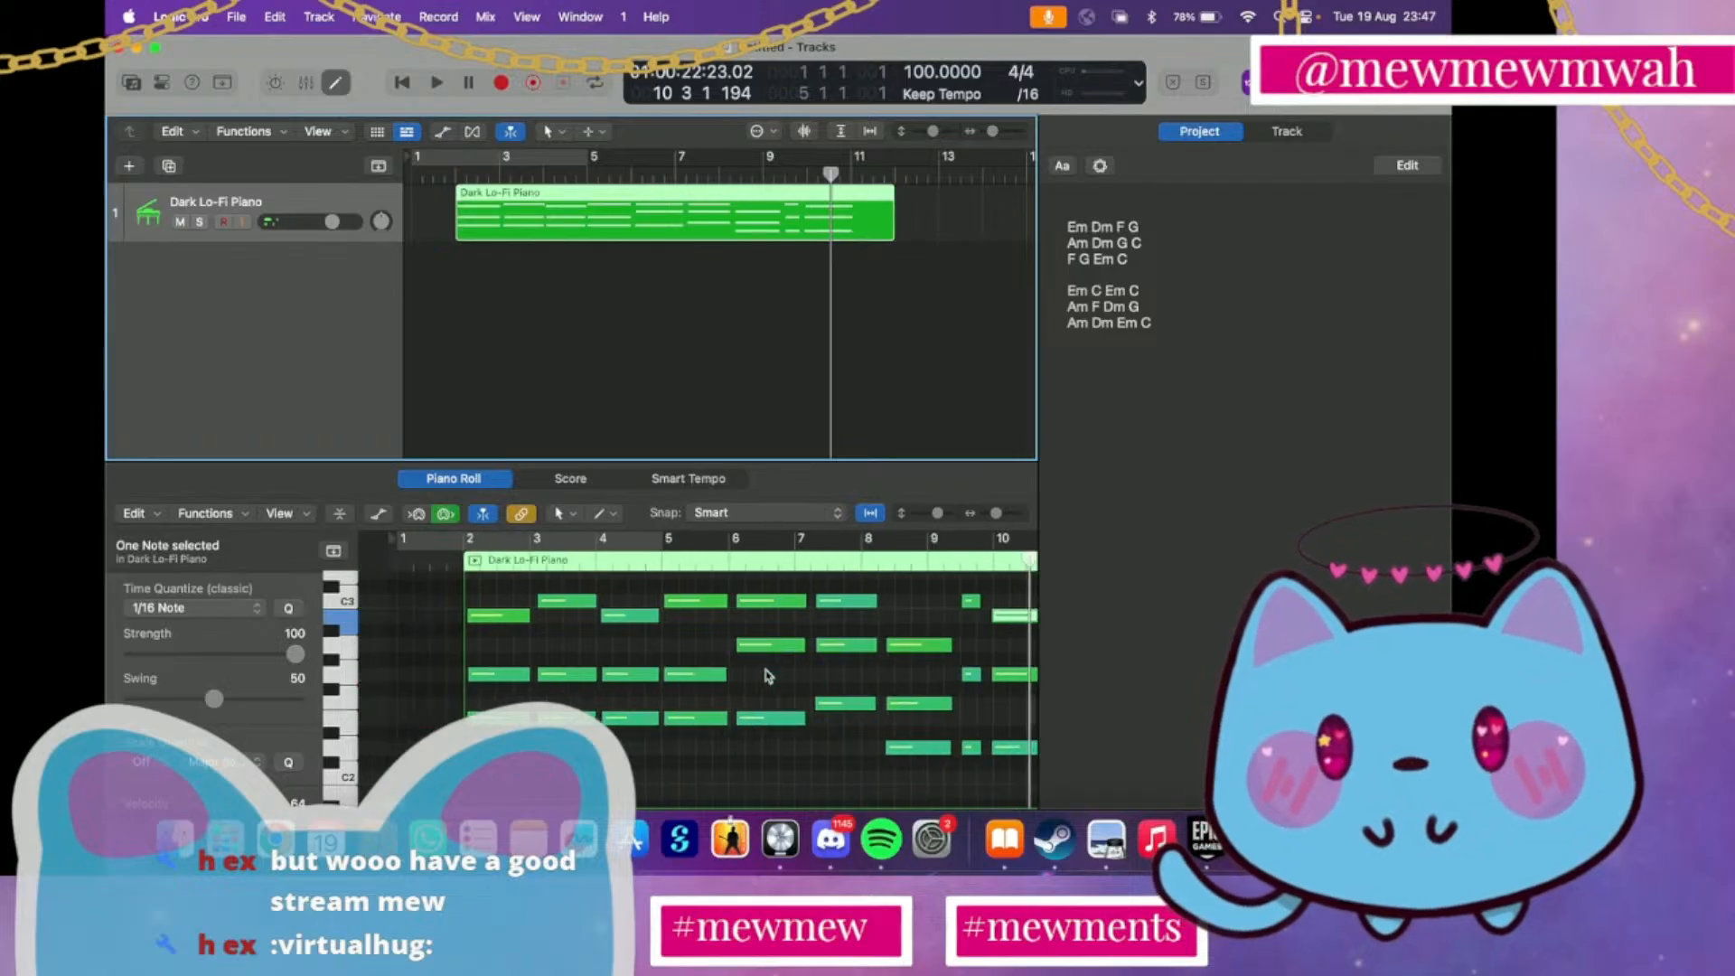
left_click(207, 606)
left_click(185, 530)
key("space")
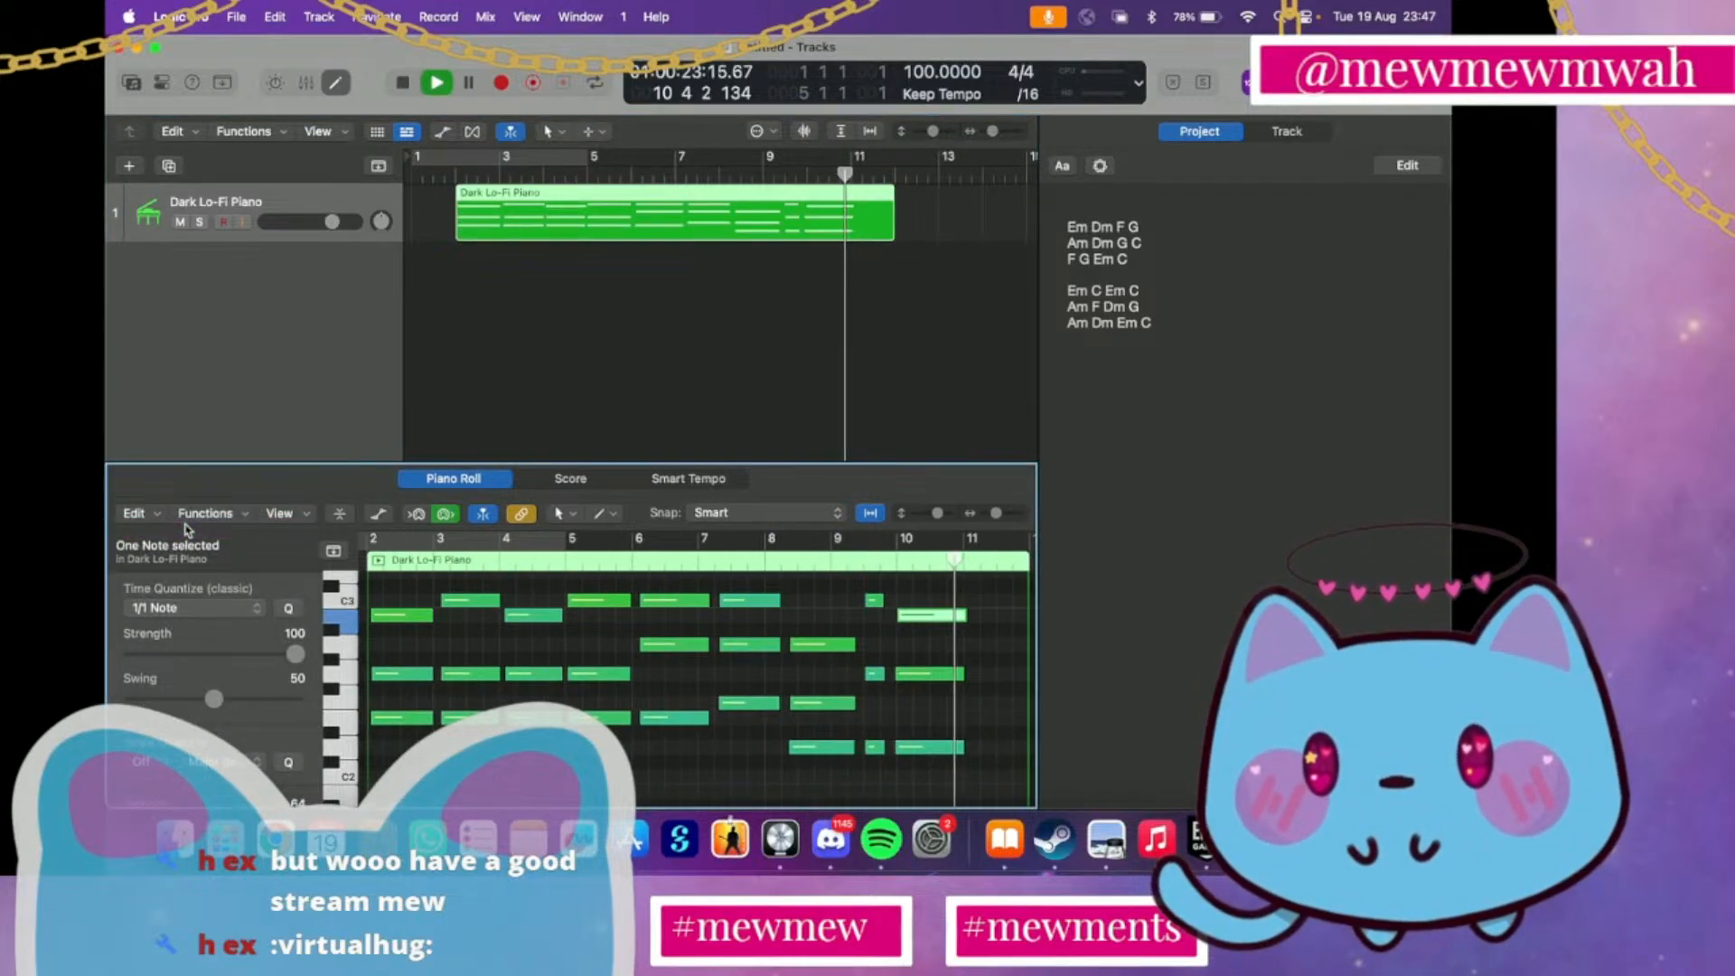
left_click(625, 677)
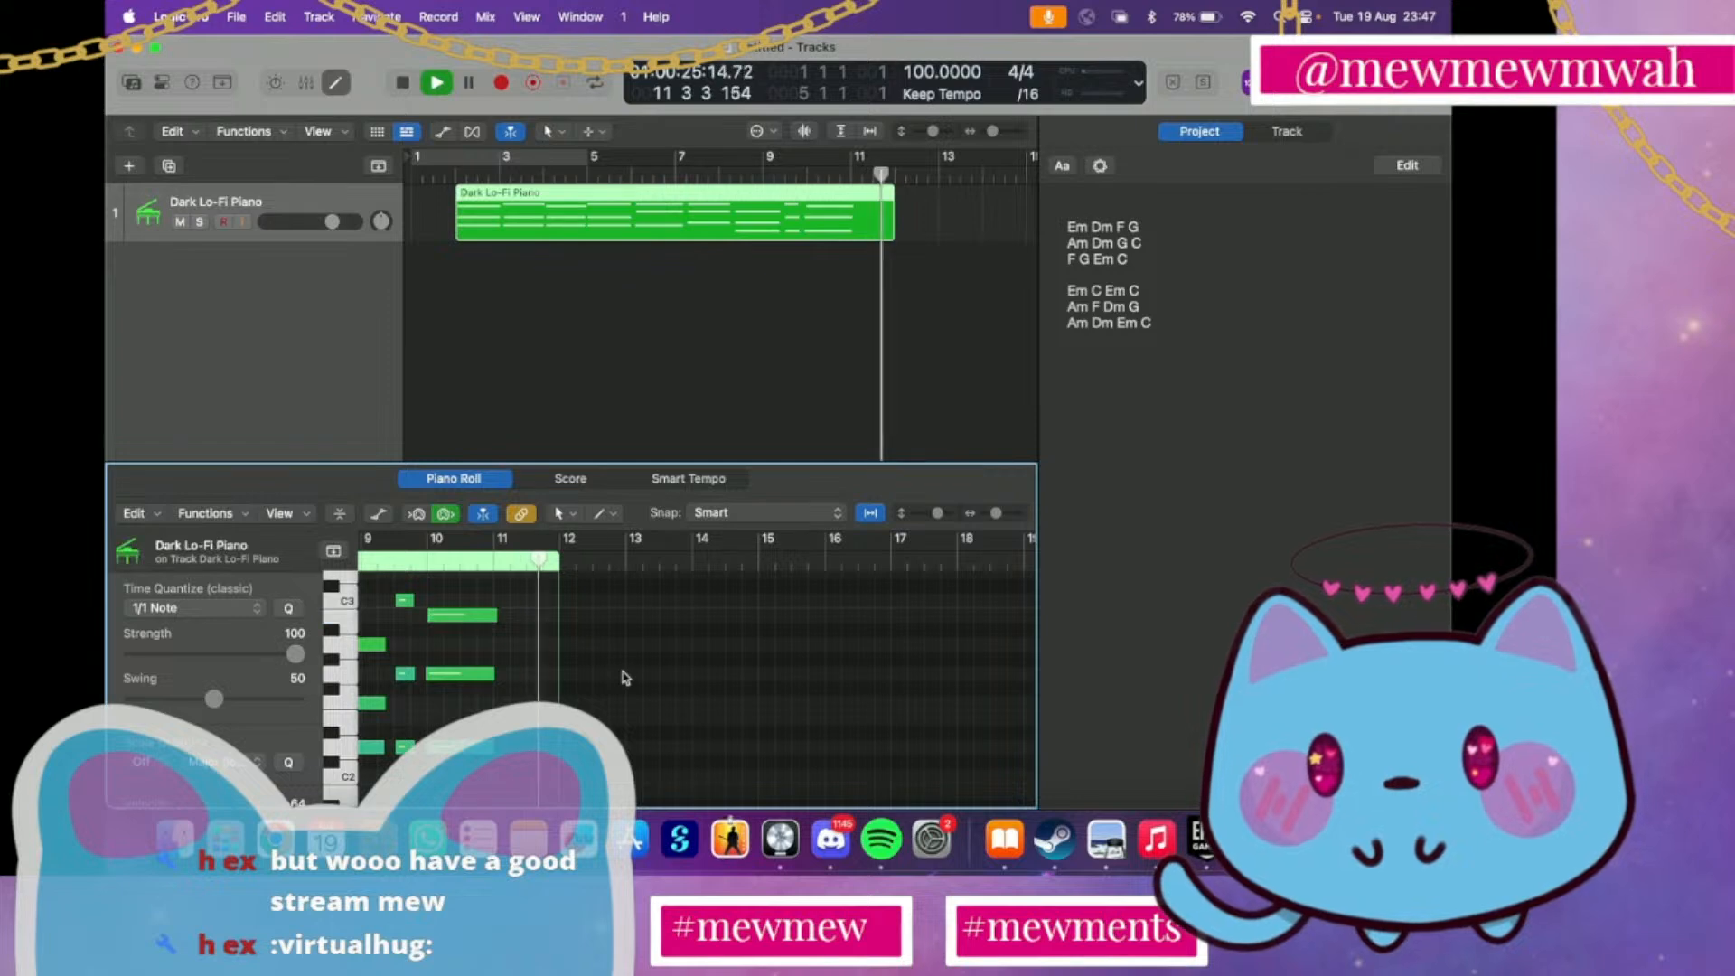
key("space")
scroll(624, 677, "left", 10)
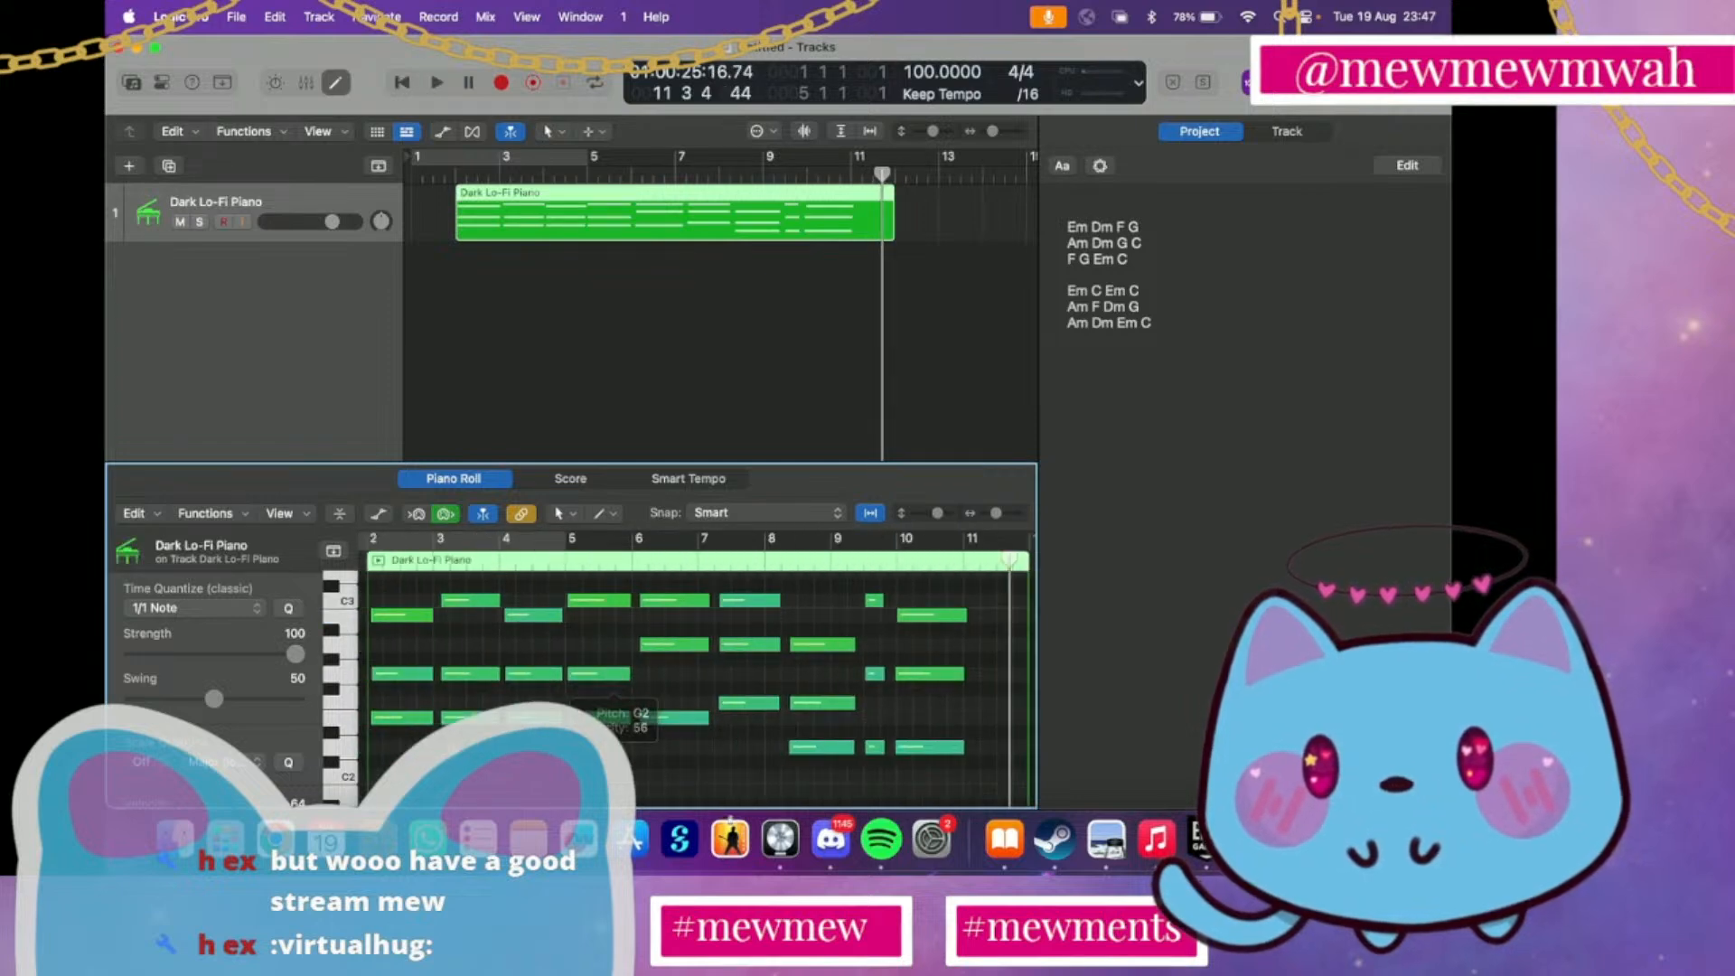
Quantize all notes in the region to 1/1 Note and lengthen the three short notes at bar 9 to fill the bar
key("super+a")
key("q")
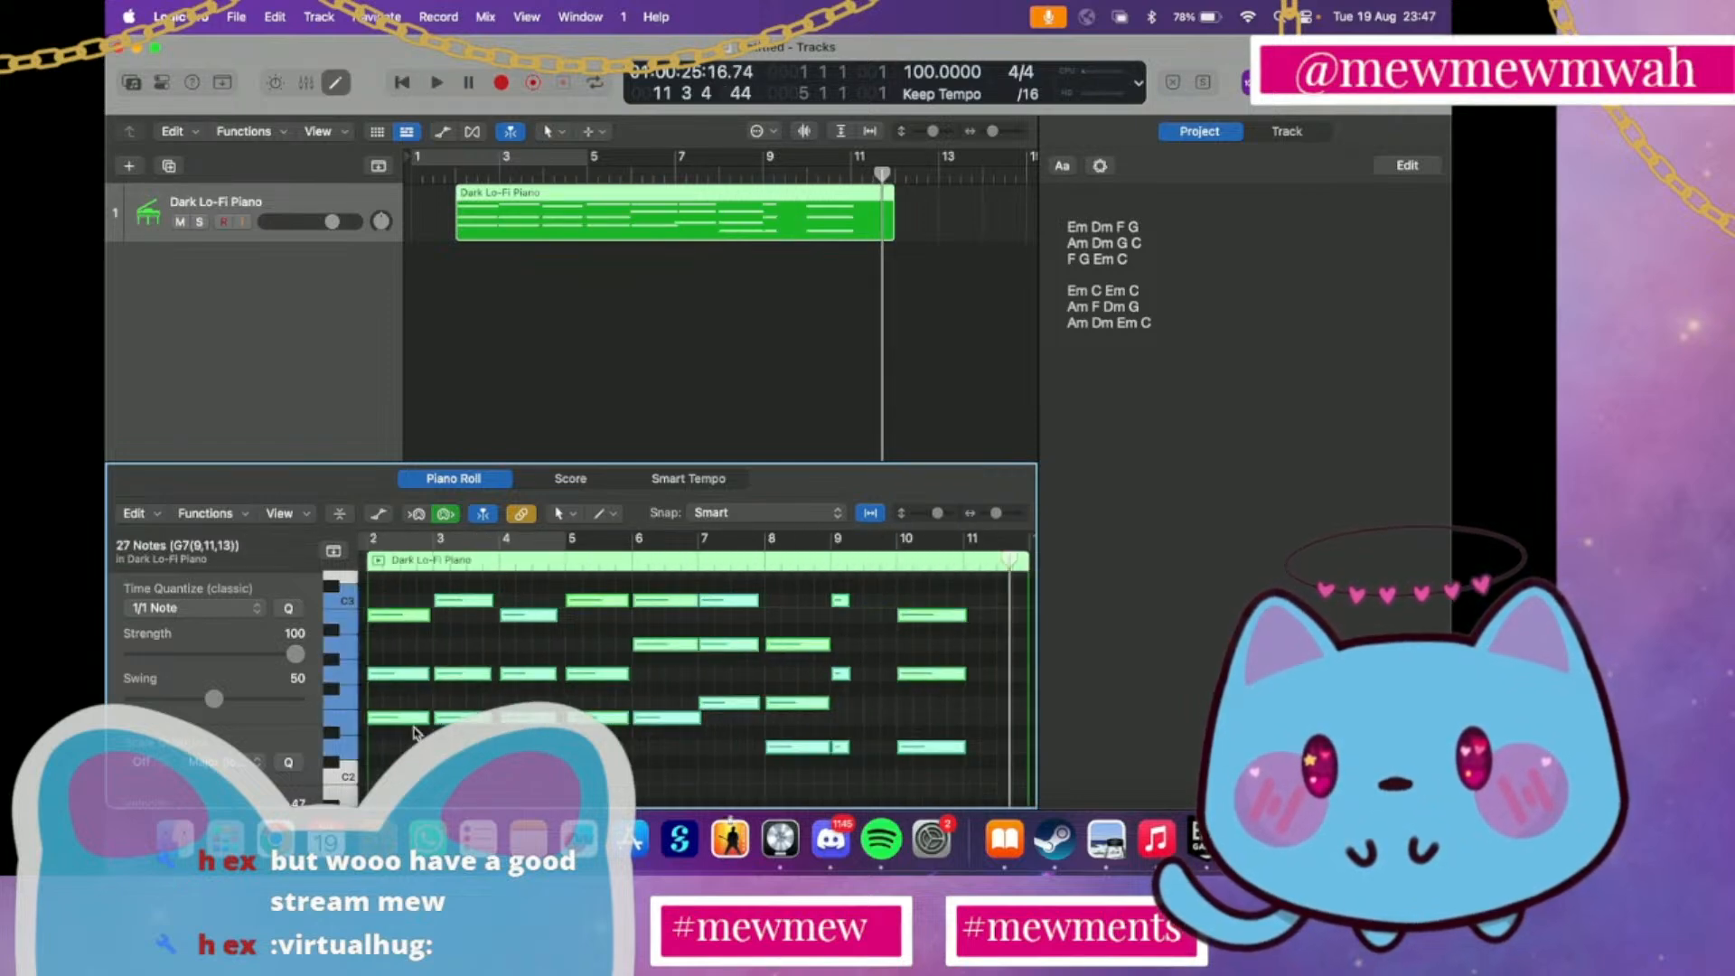
left_click(700, 759)
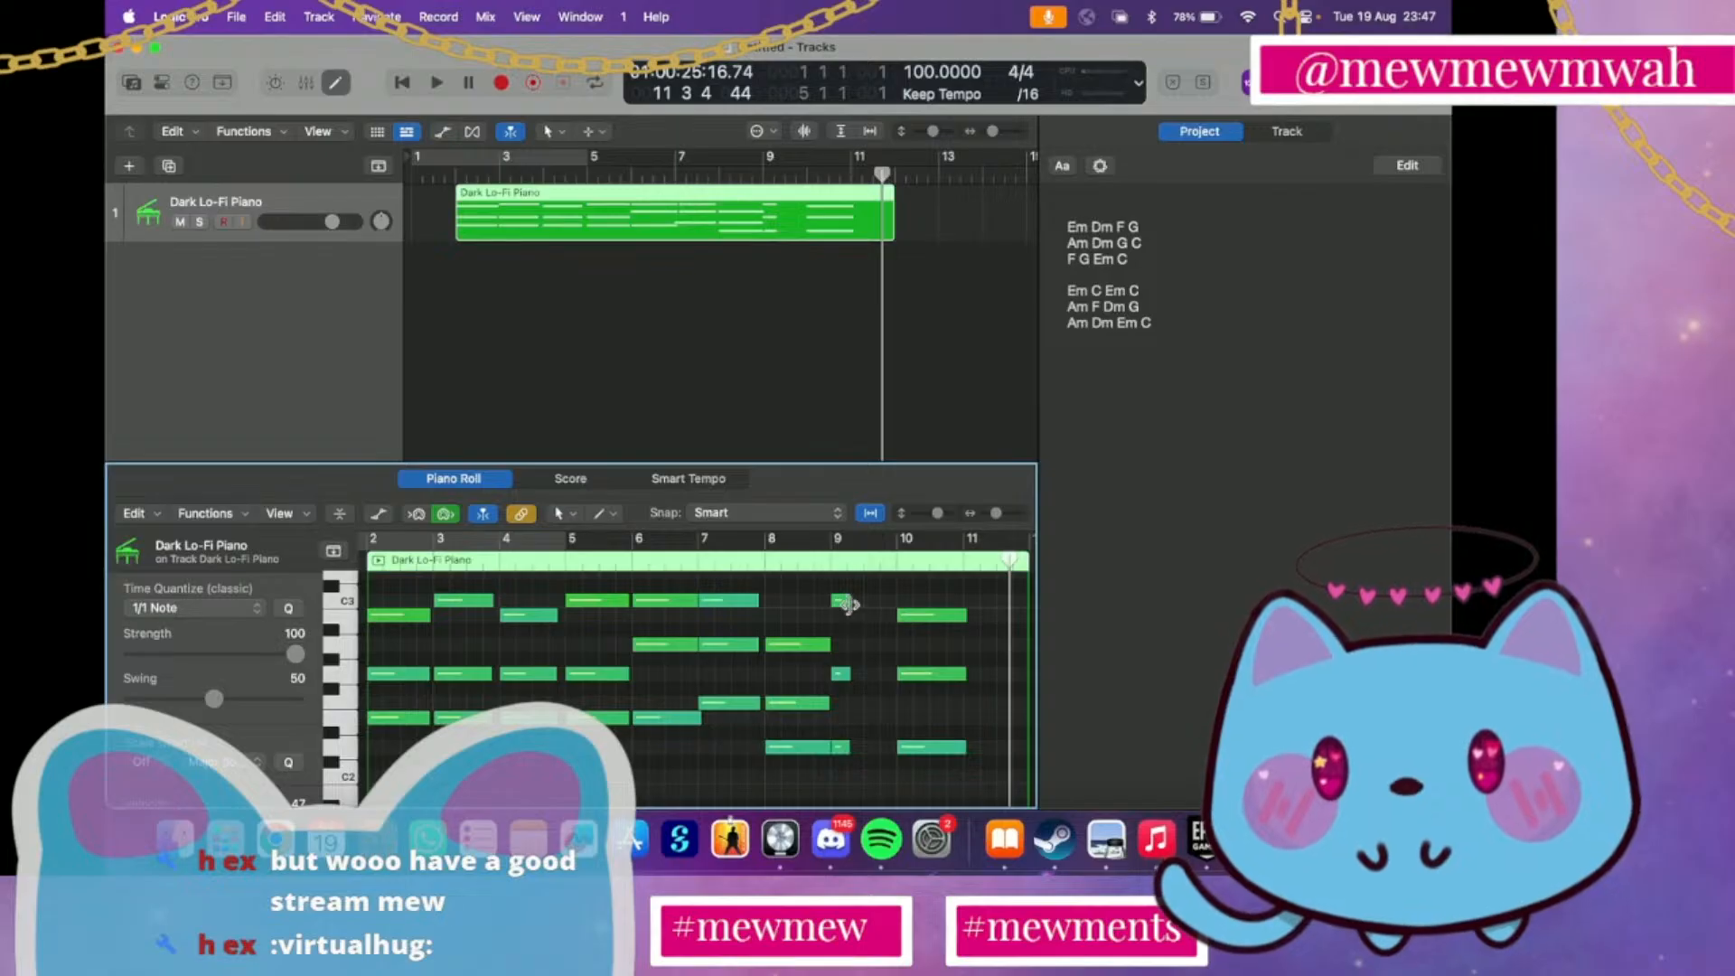
left_click_drag(849, 599, 892, 687)
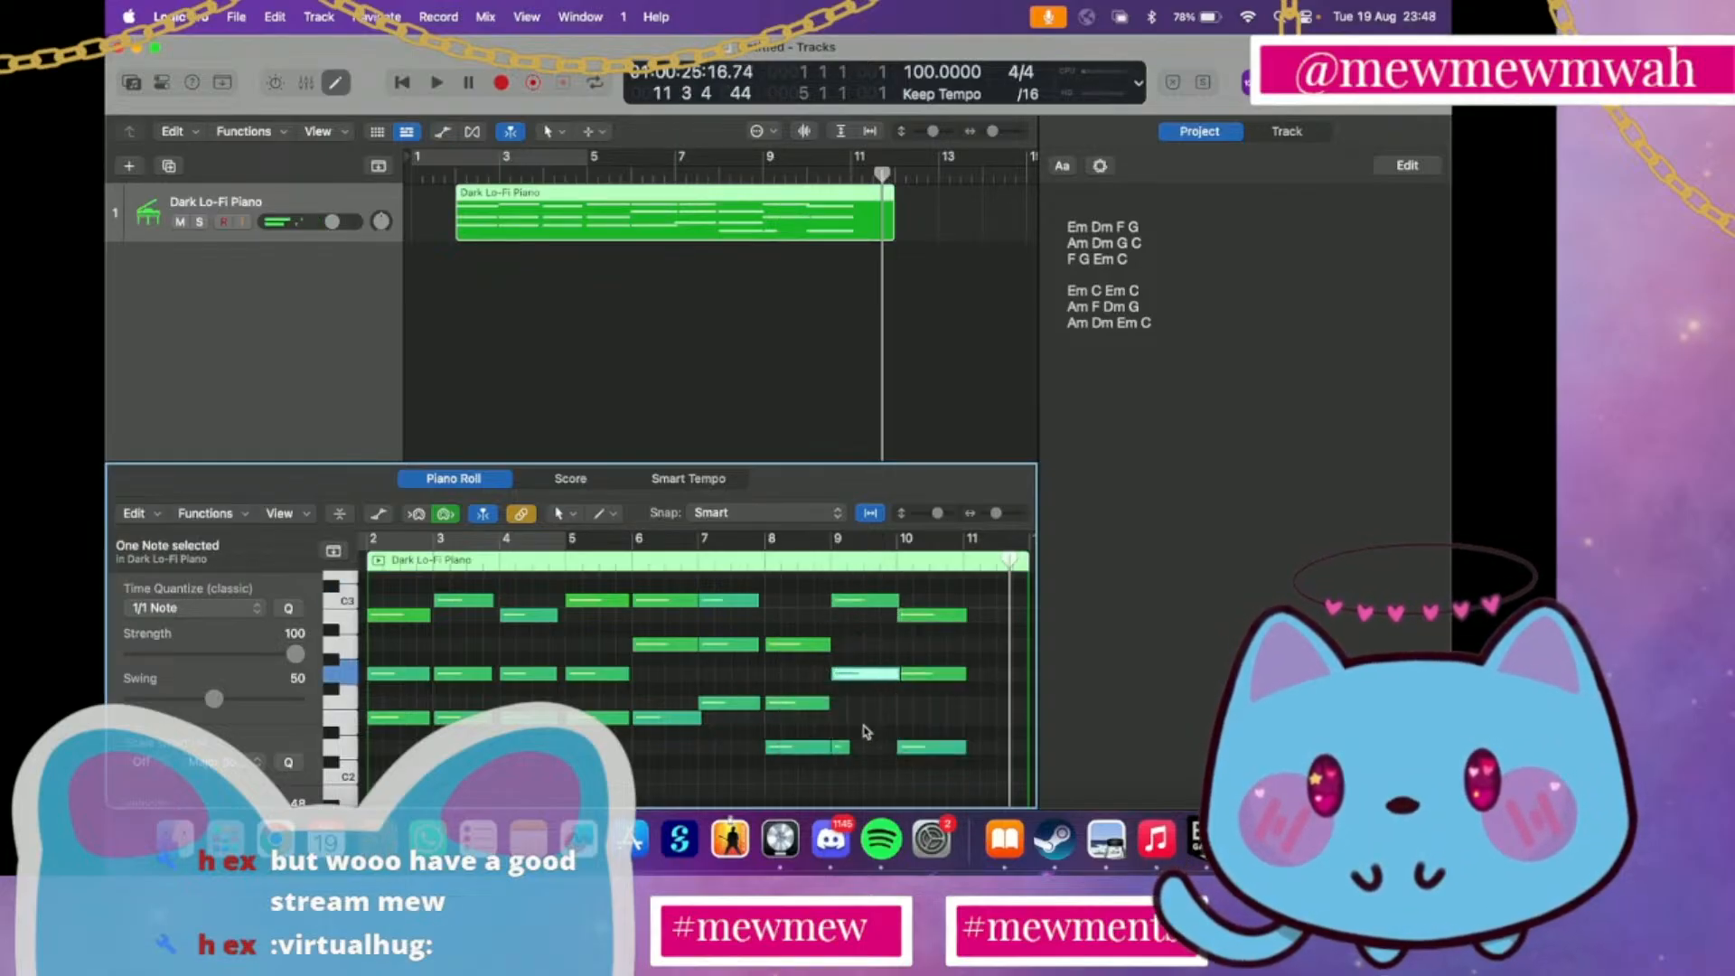
left_click_drag(863, 750, 896, 756)
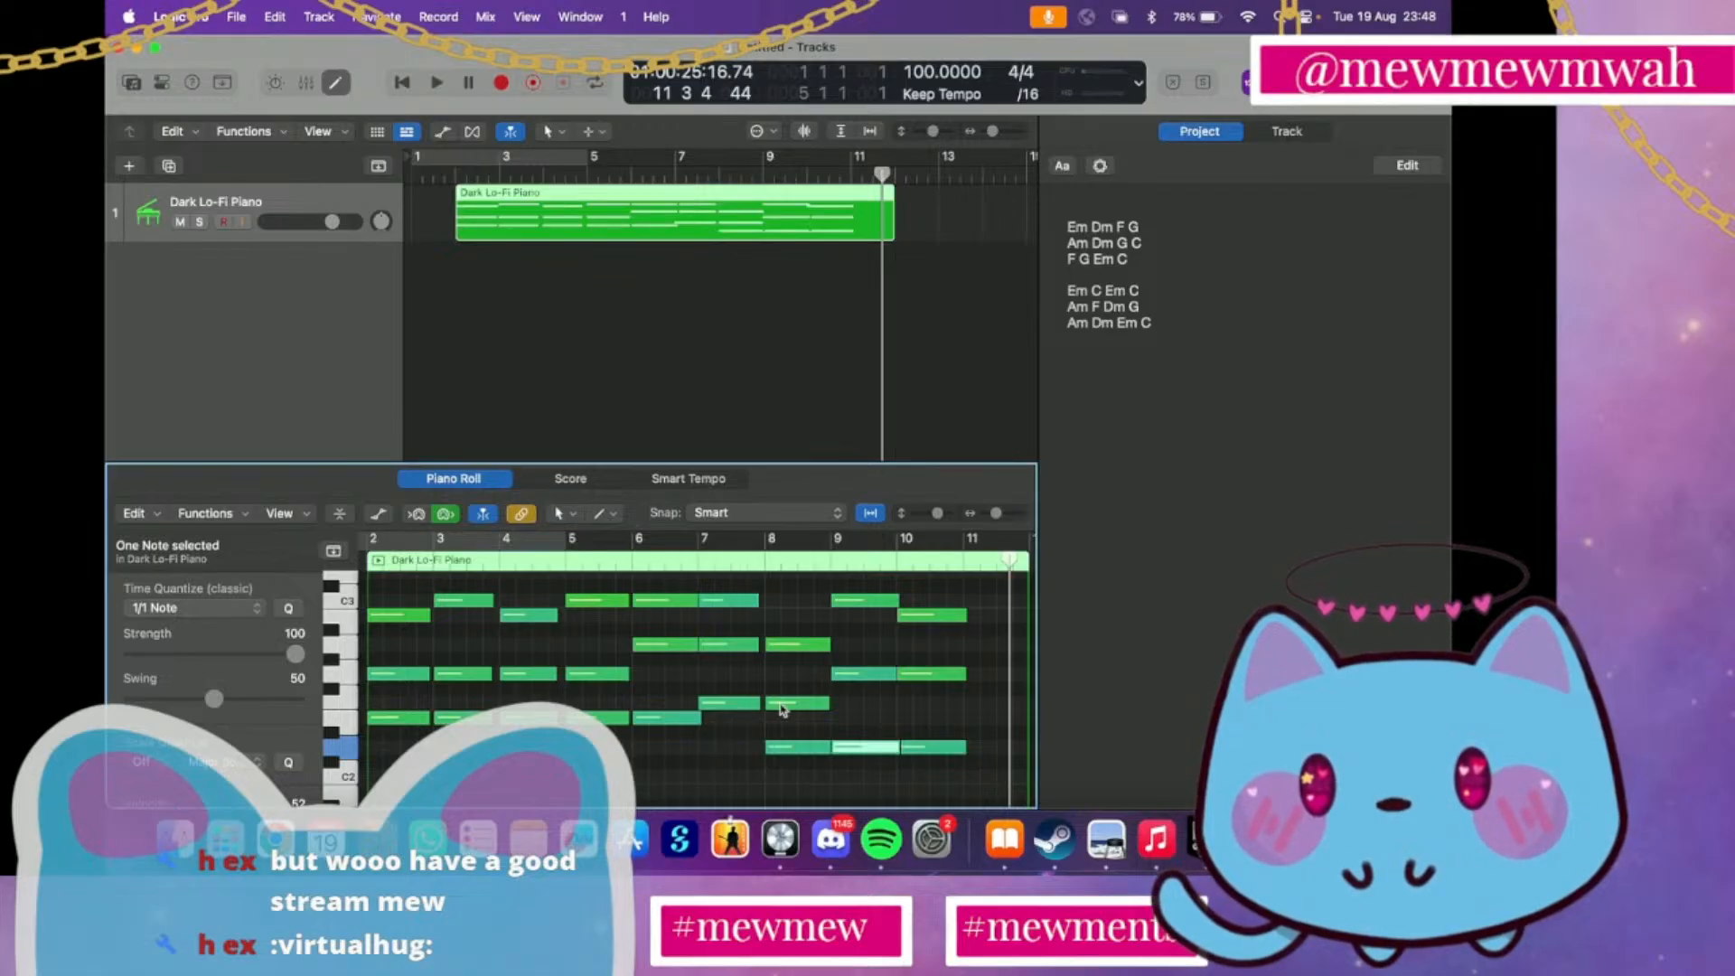
Copy the three-note Dm chord at bar 8 and paste it at the start of bar 11
scroll(782, 709, "down", 3)
mouse_move(782, 704)
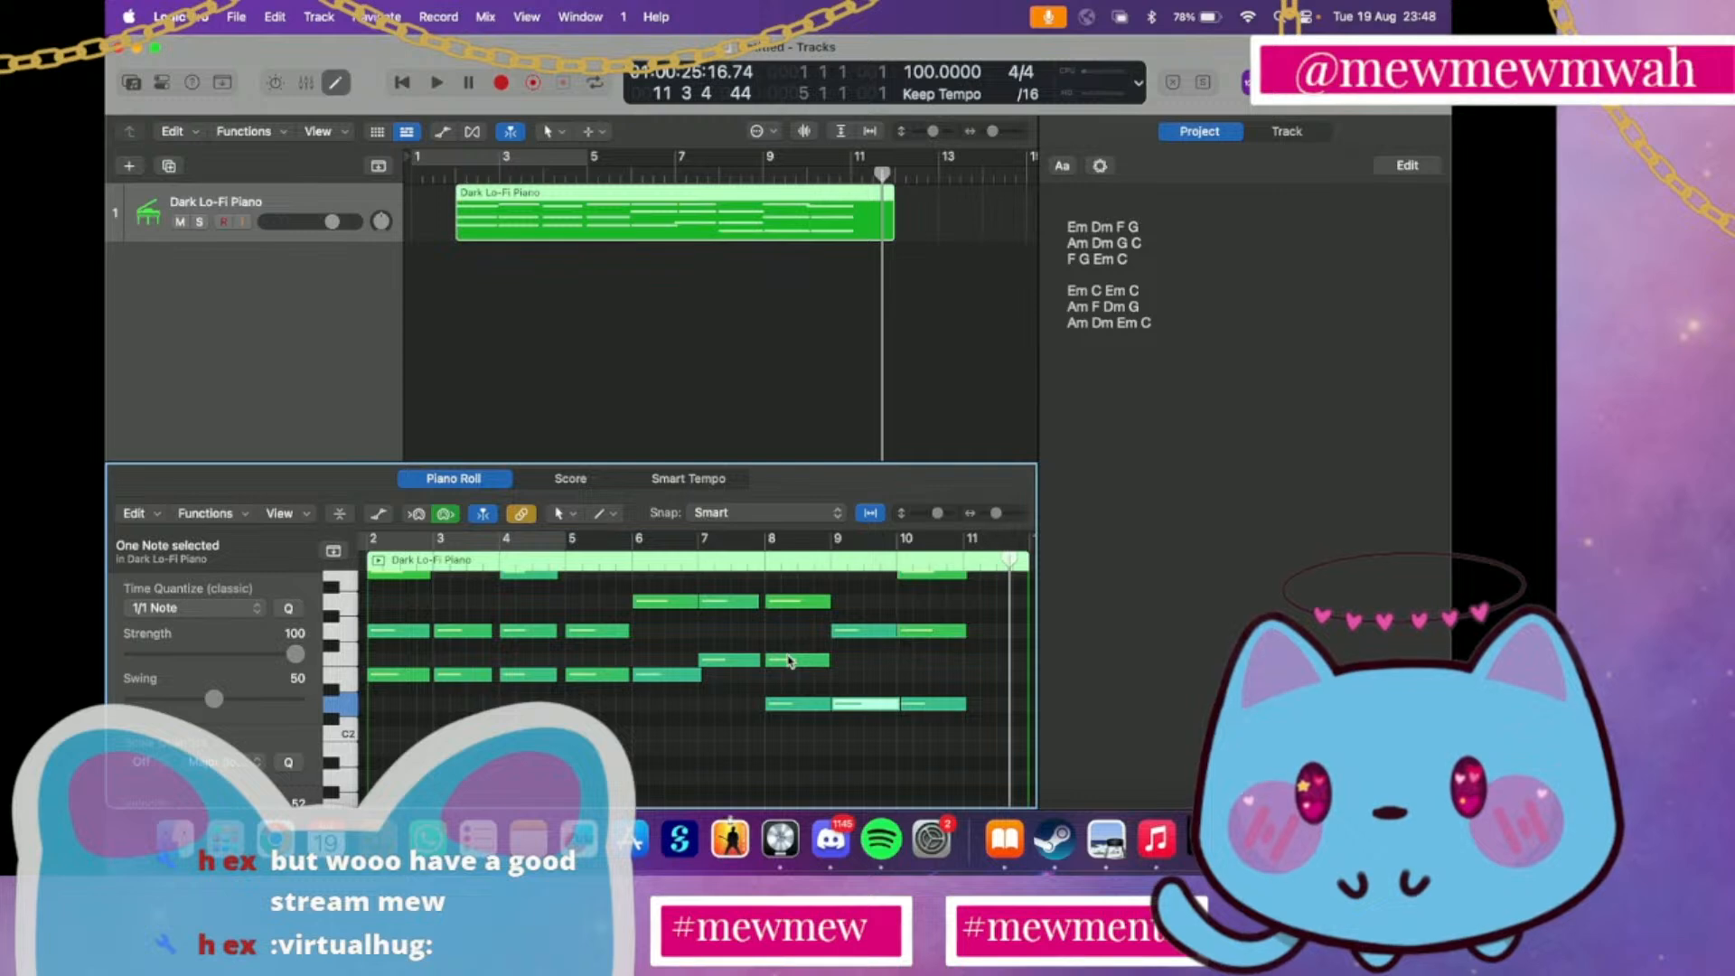
left_click_drag(788, 583, 770, 704)
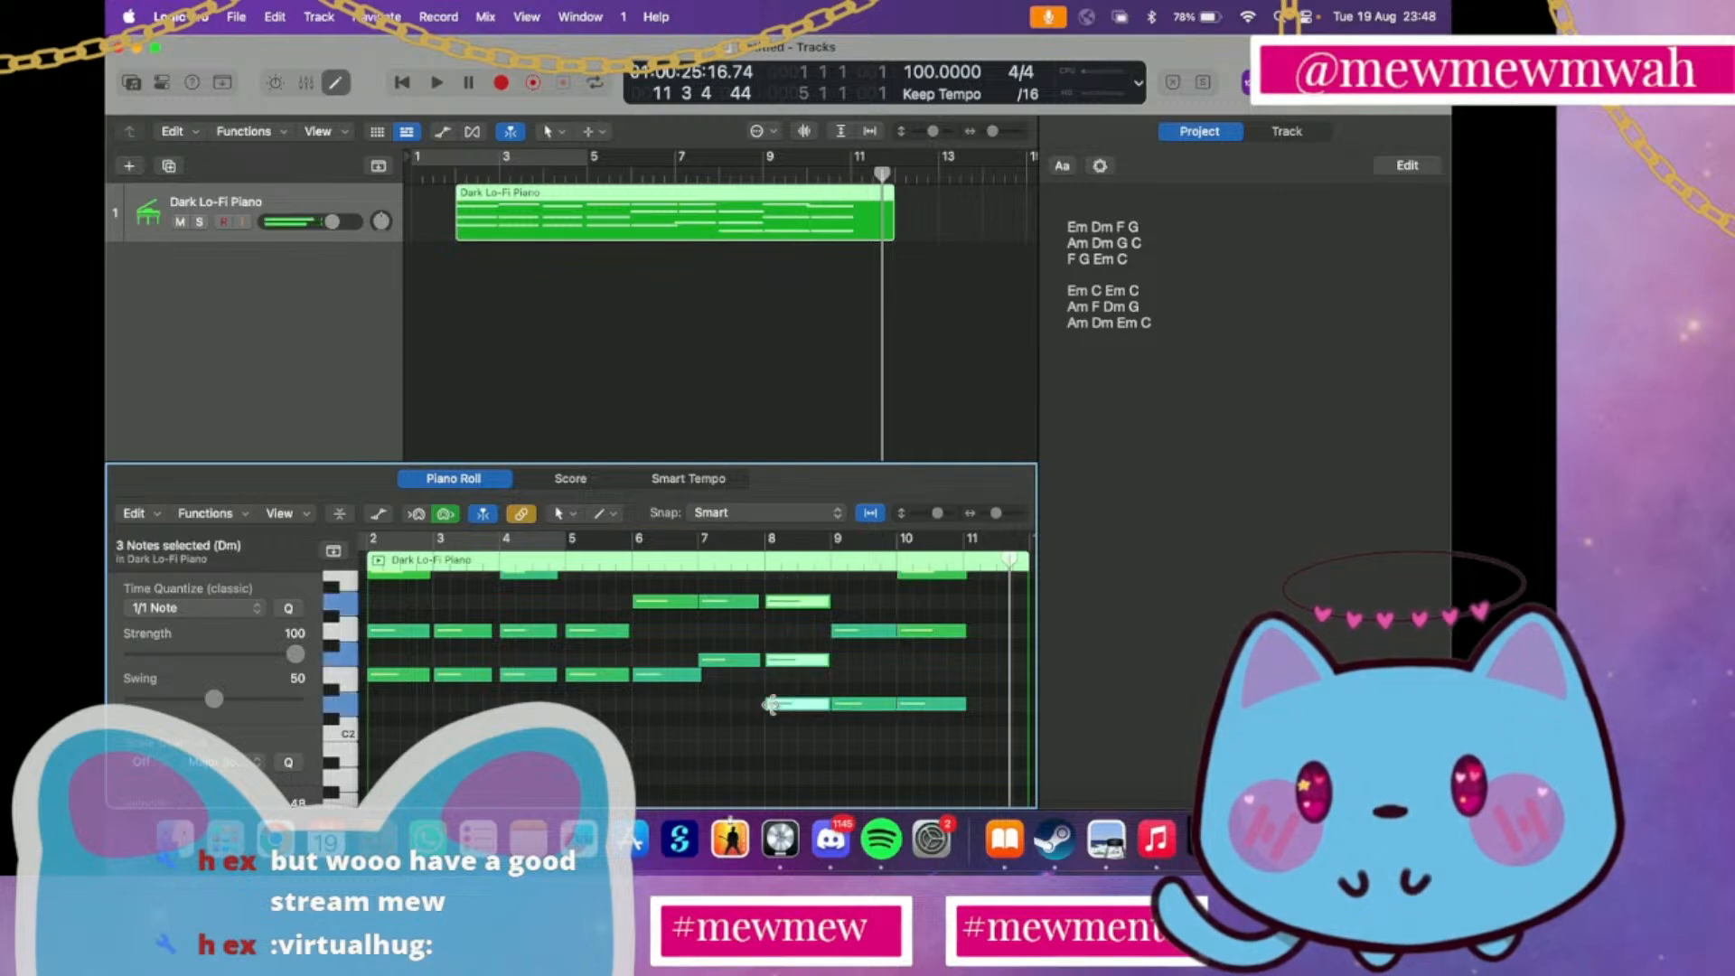
scroll(773, 710, "right", 3)
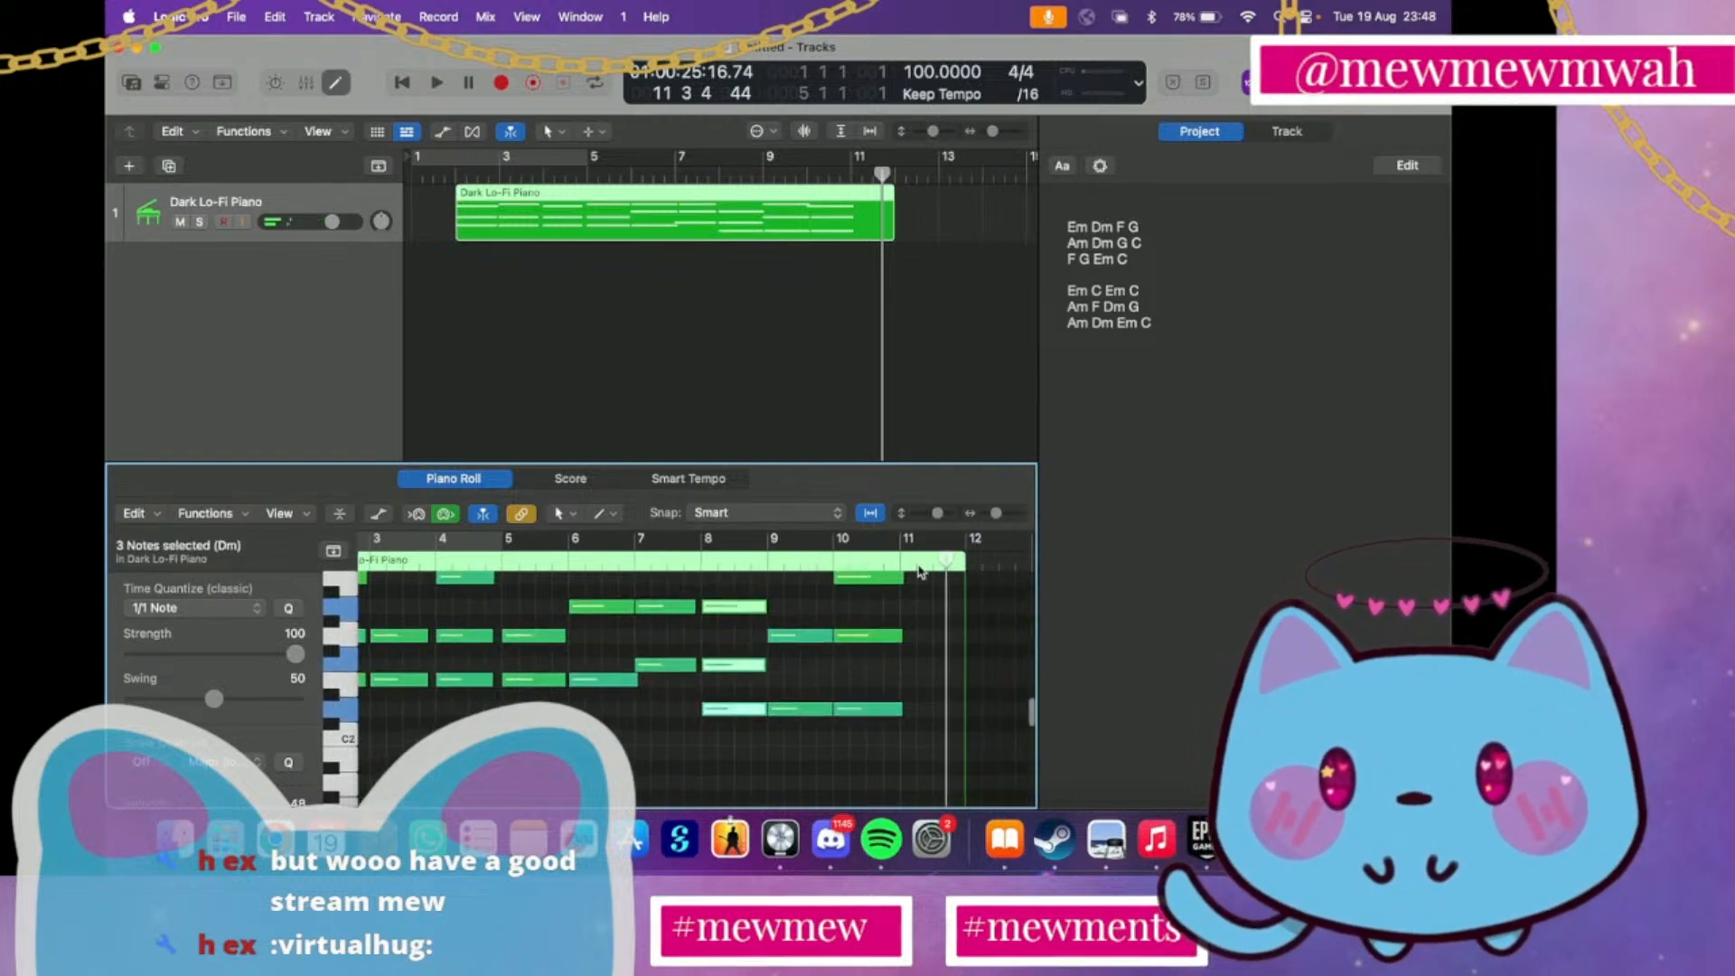
left_click_drag(946, 560, 901, 560)
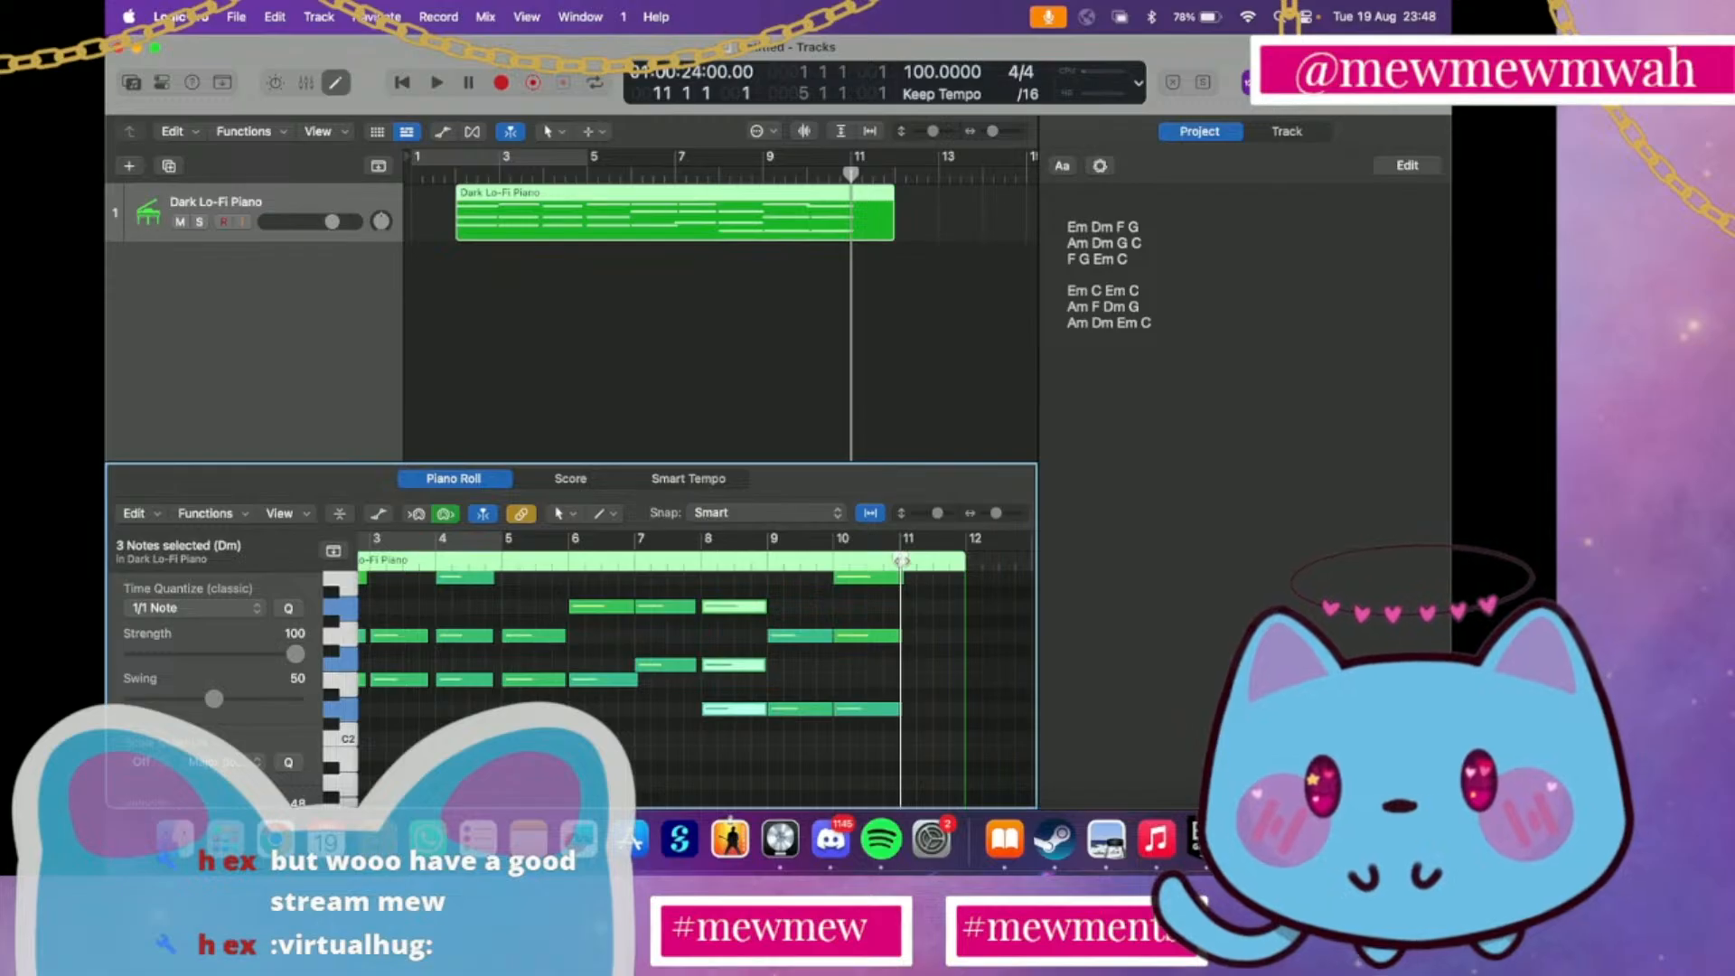
key("super+v")
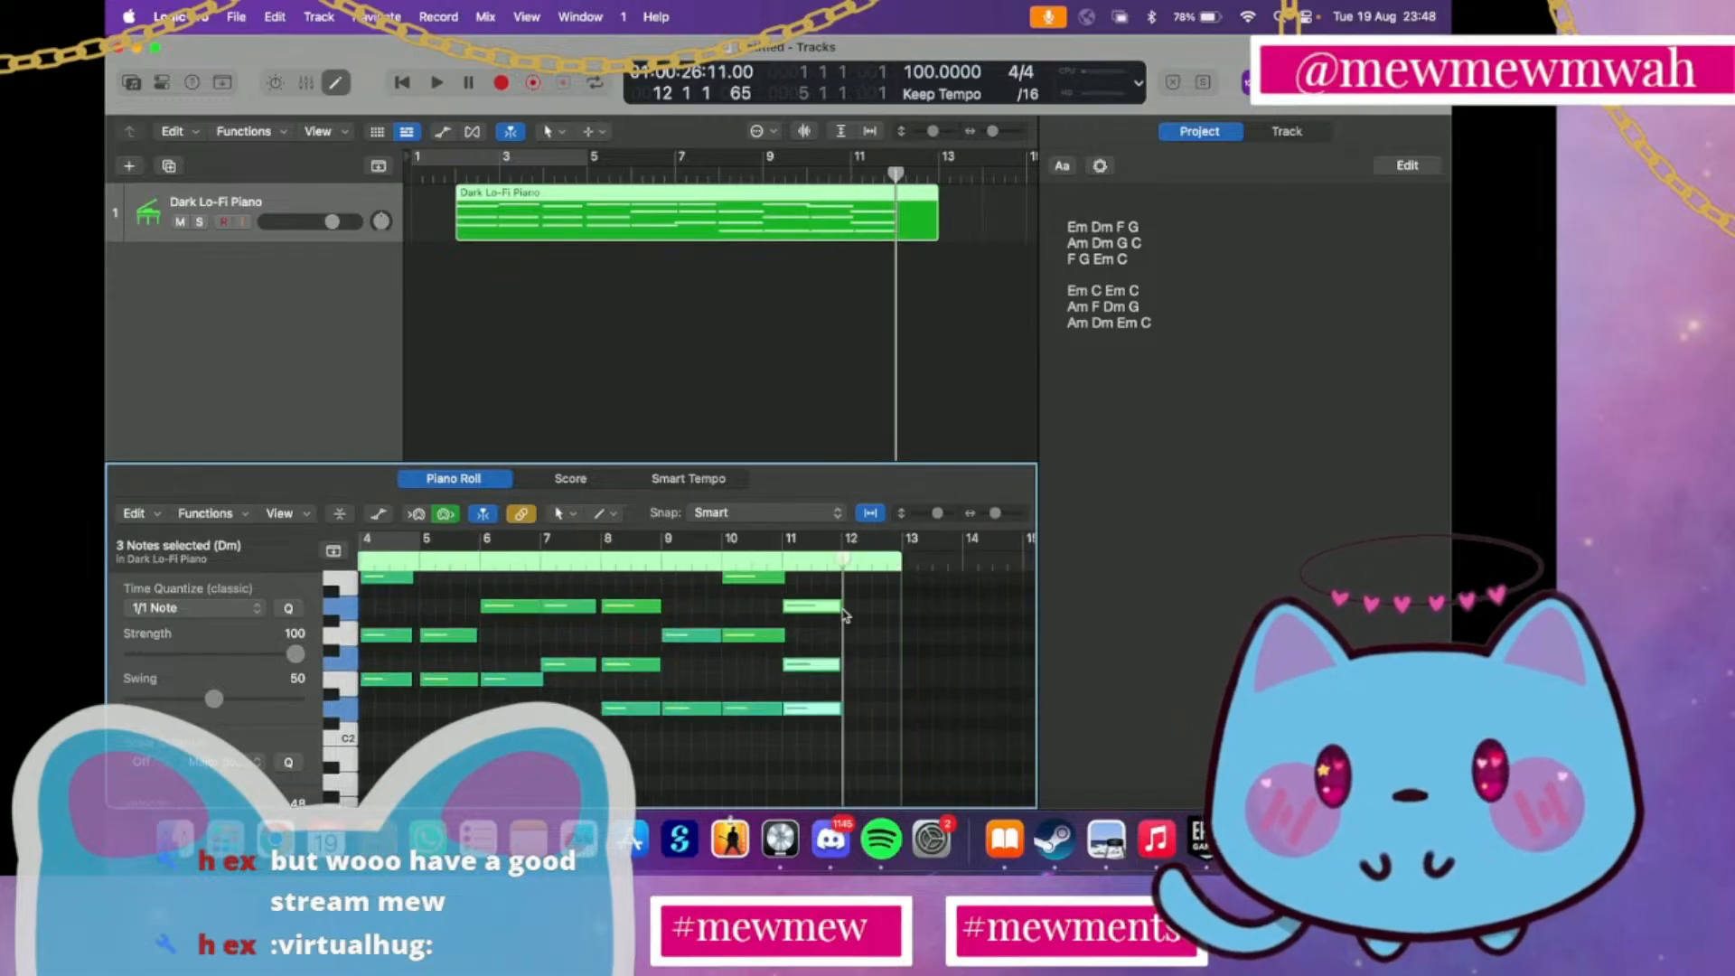
Copy the two chords at bars 2 and 3 and paste them at bar 12
scroll(813, 632, "left", 4)
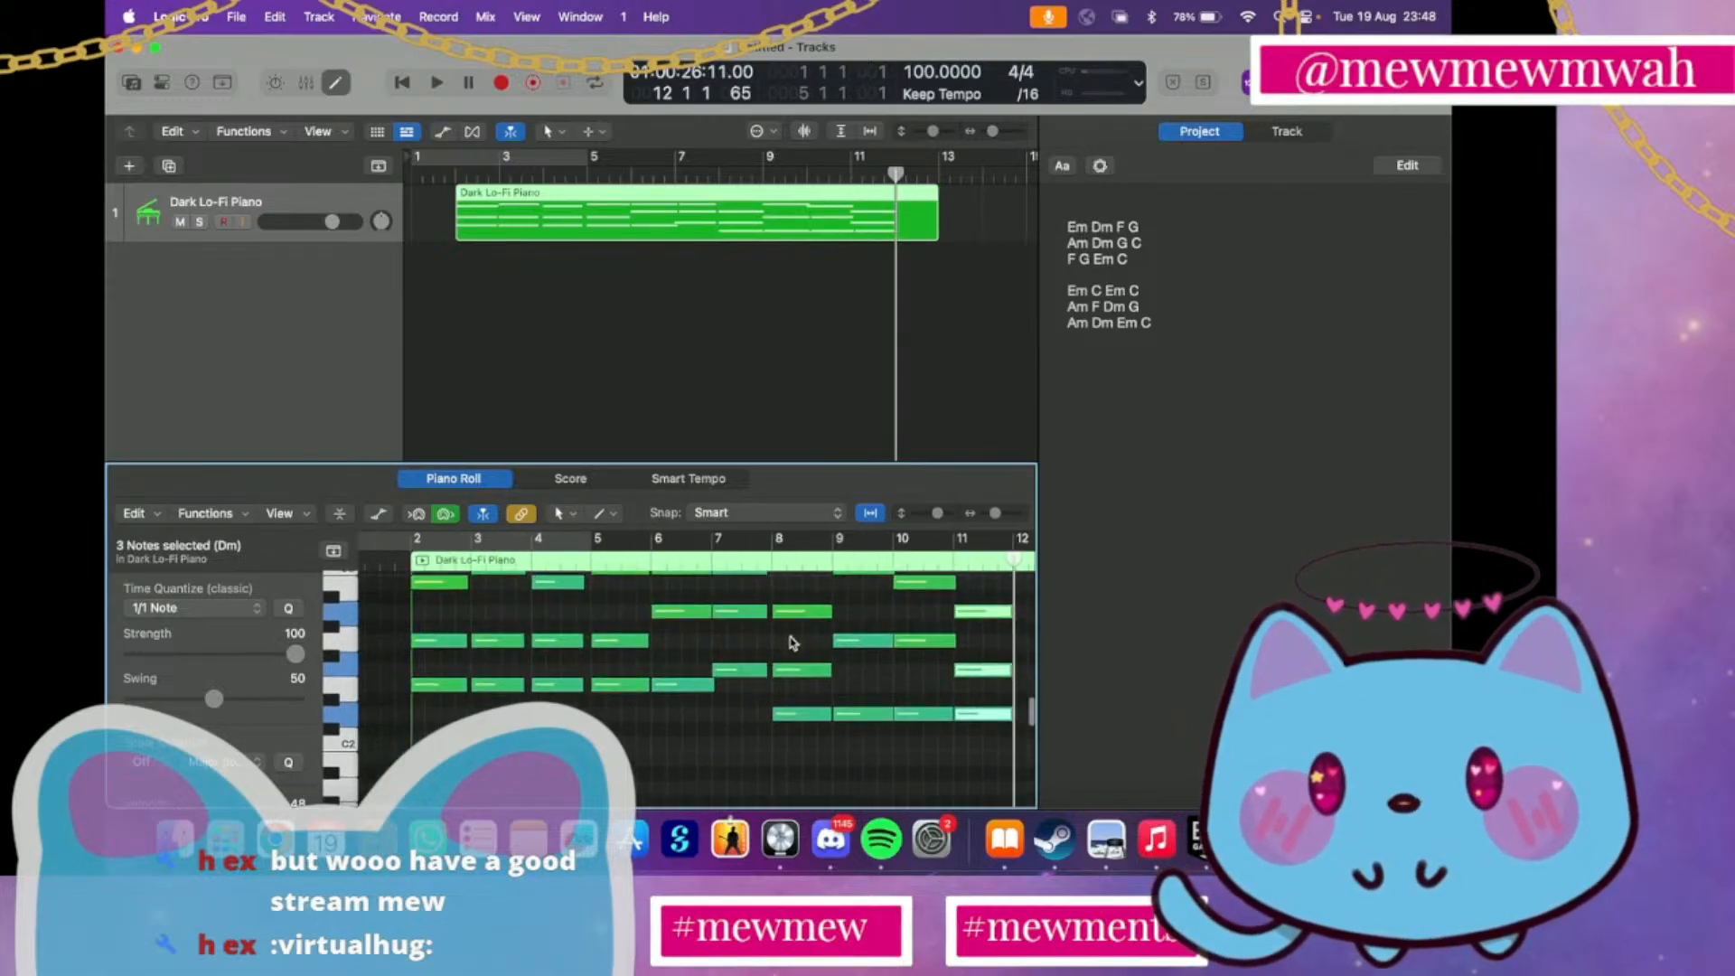
scroll(646, 687, "up", 3)
left_click_drag(424, 767, 519, 583)
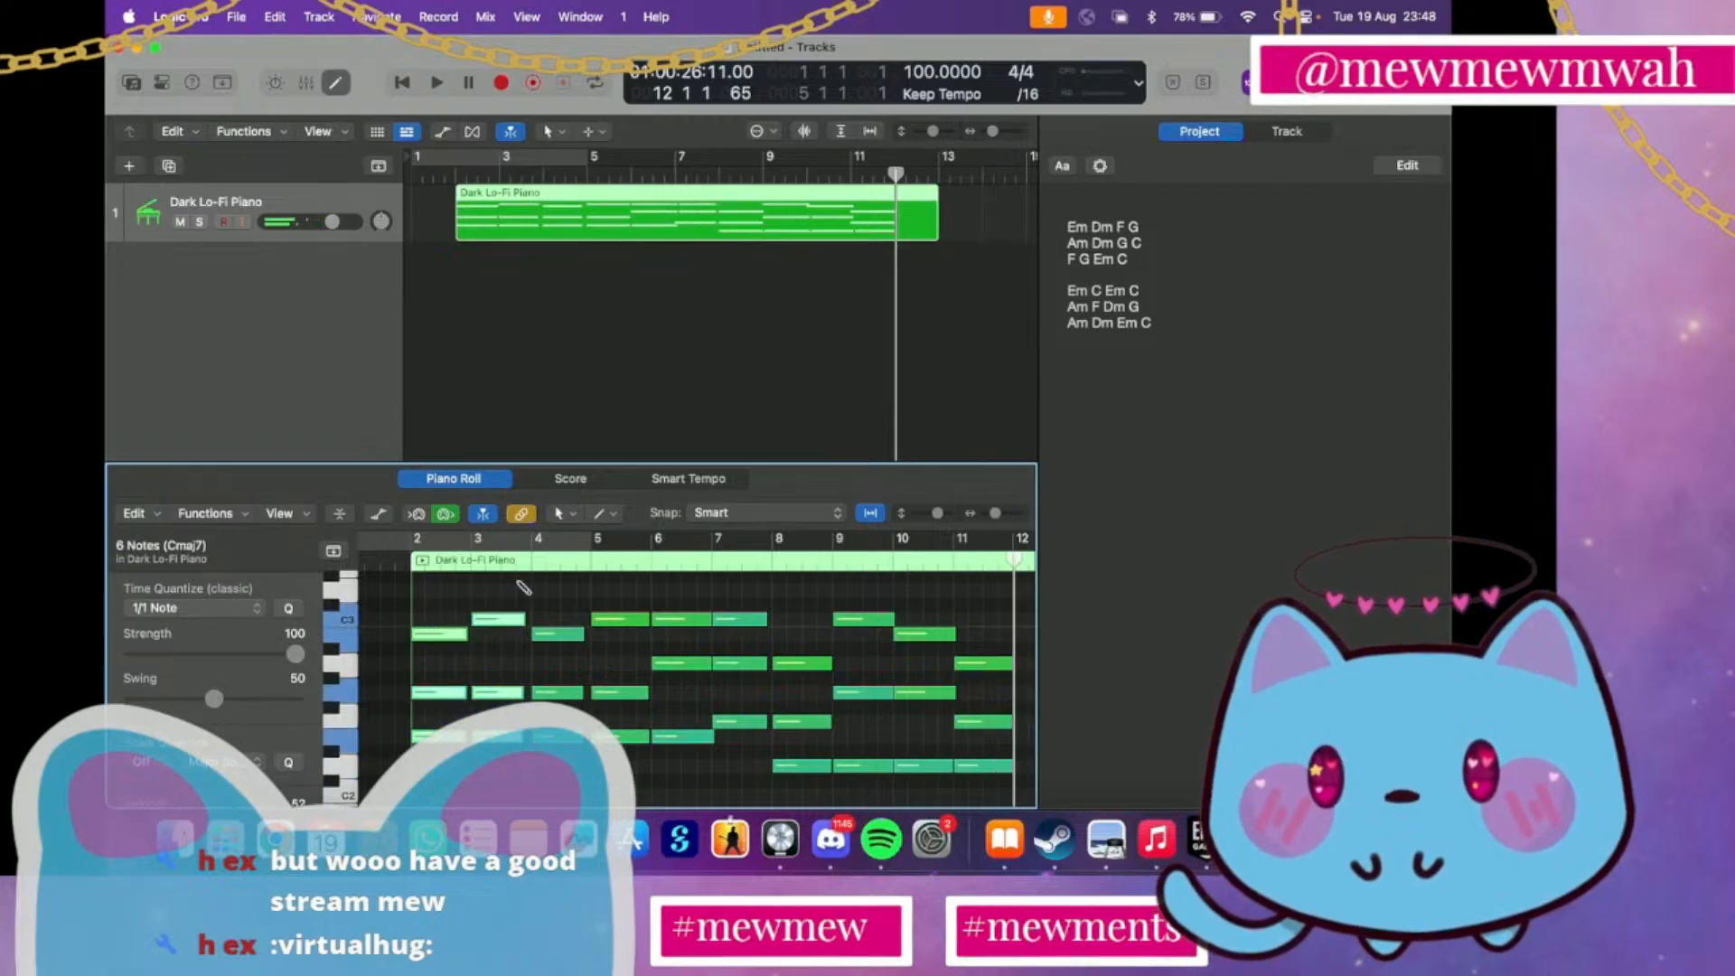
key("super+v")
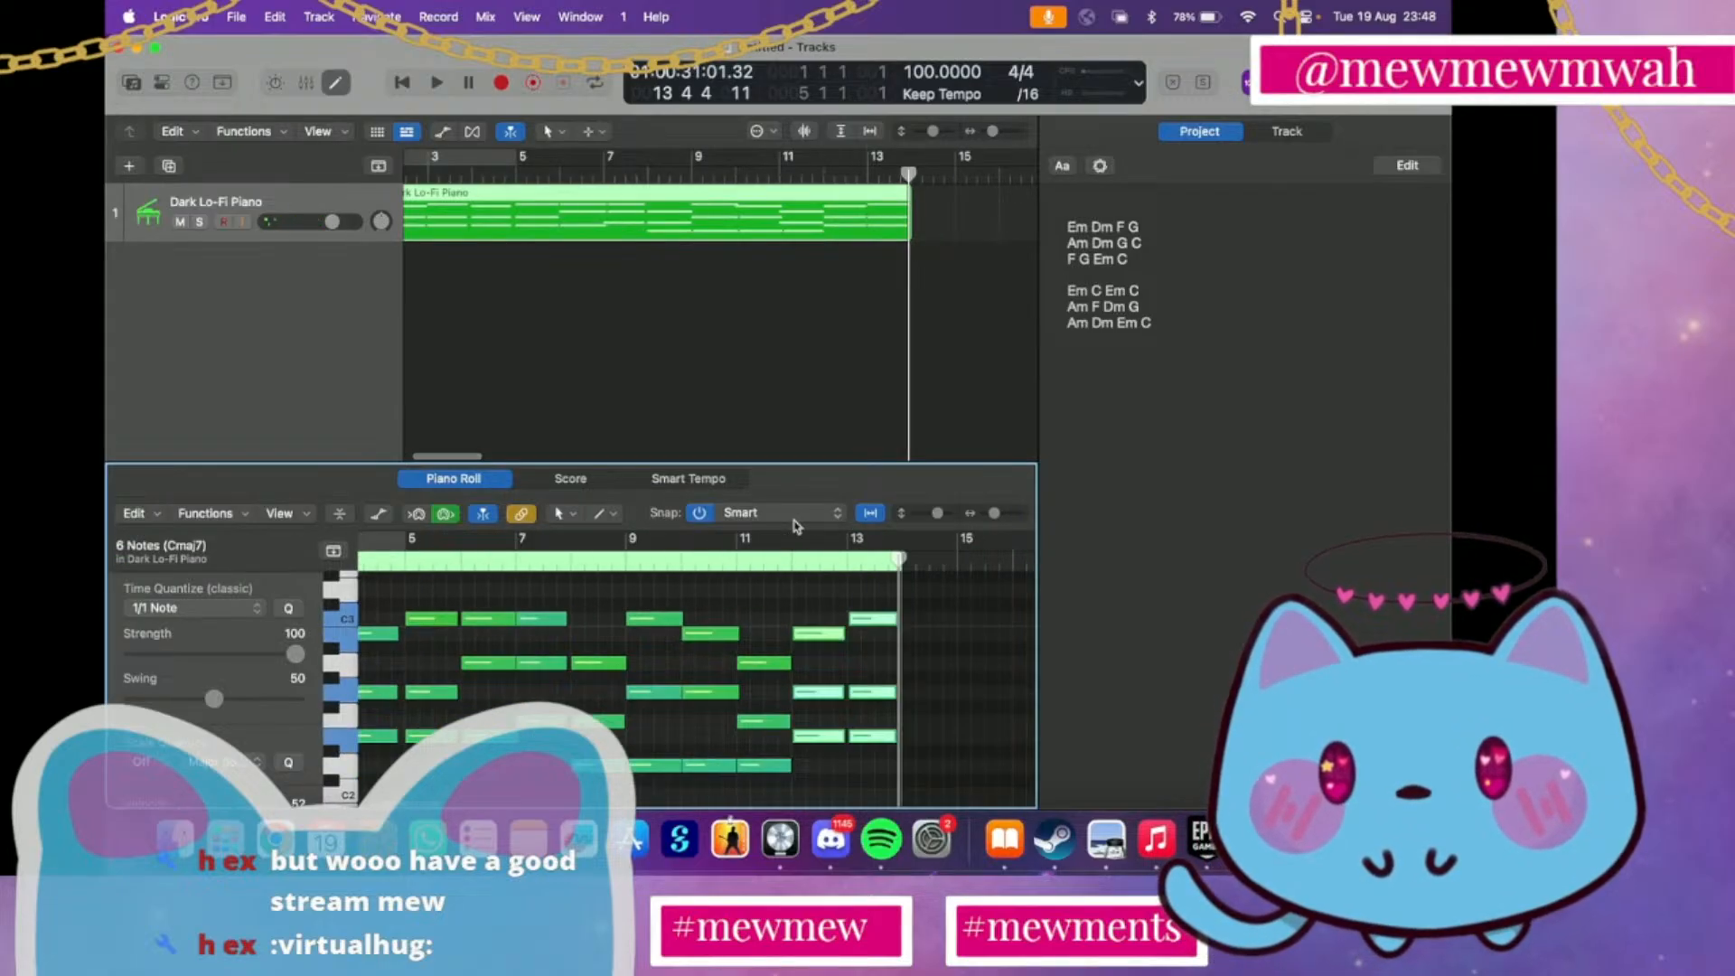
Play back the whole piano region from bar 2 and stop during the last chord in bar 13
scroll(873, 413, "left", 3)
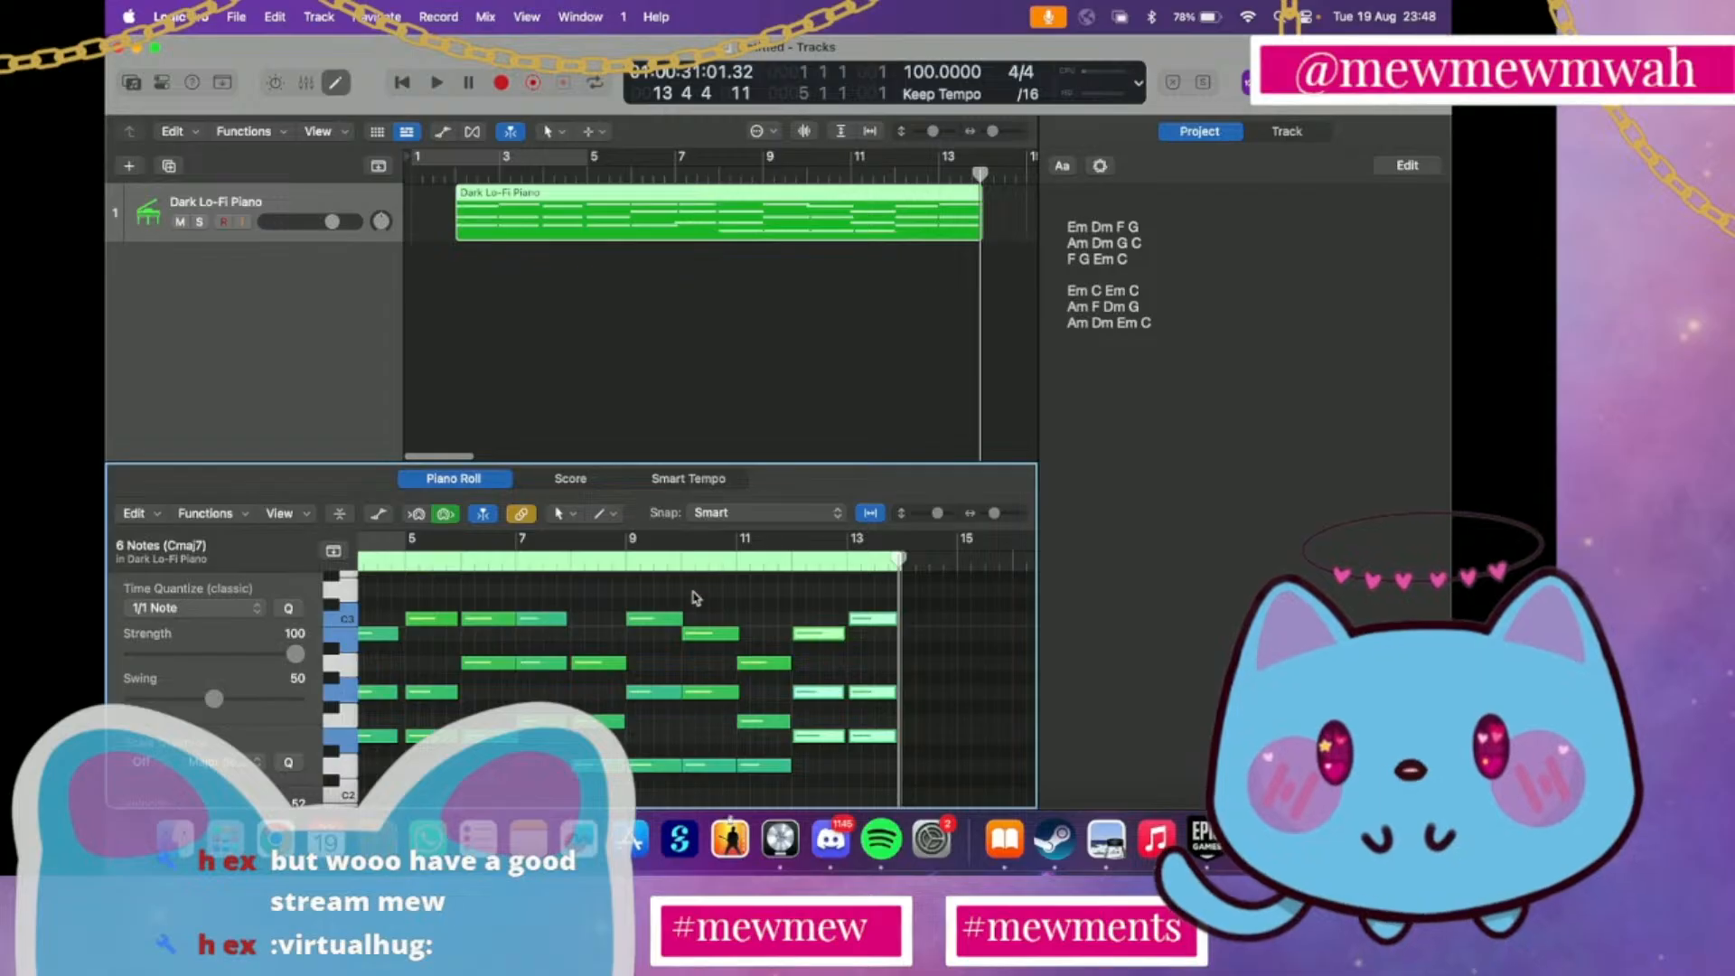
scroll(695, 597, "left", 4)
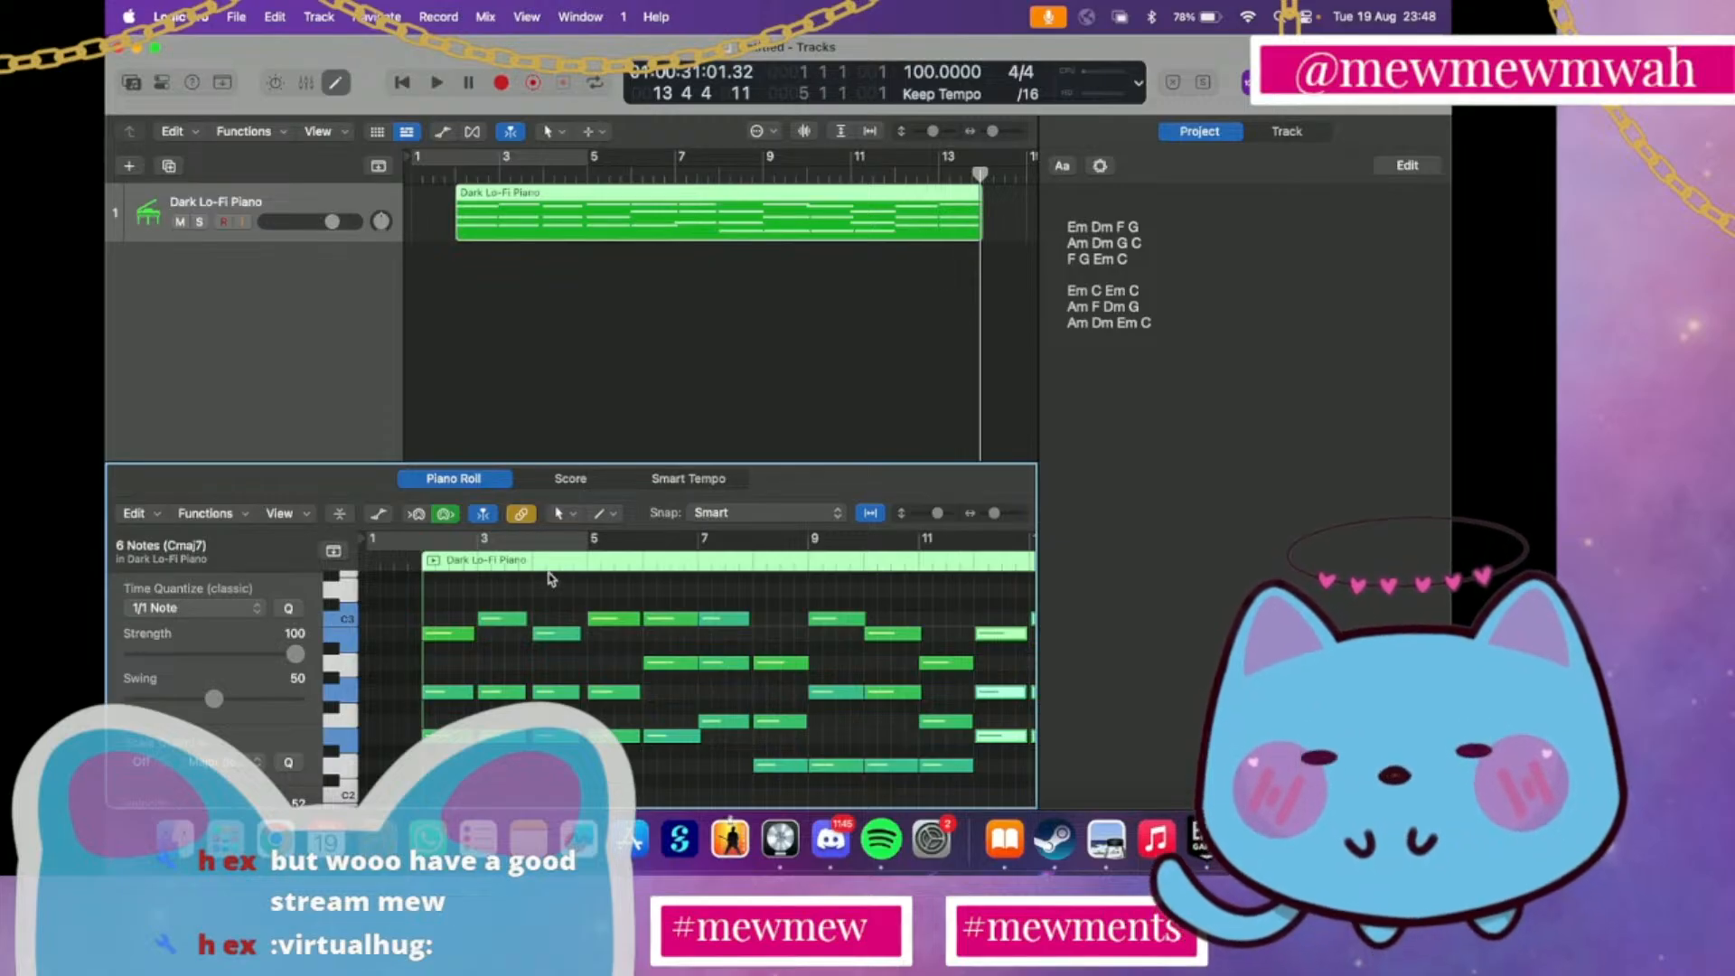
double_click(454, 170)
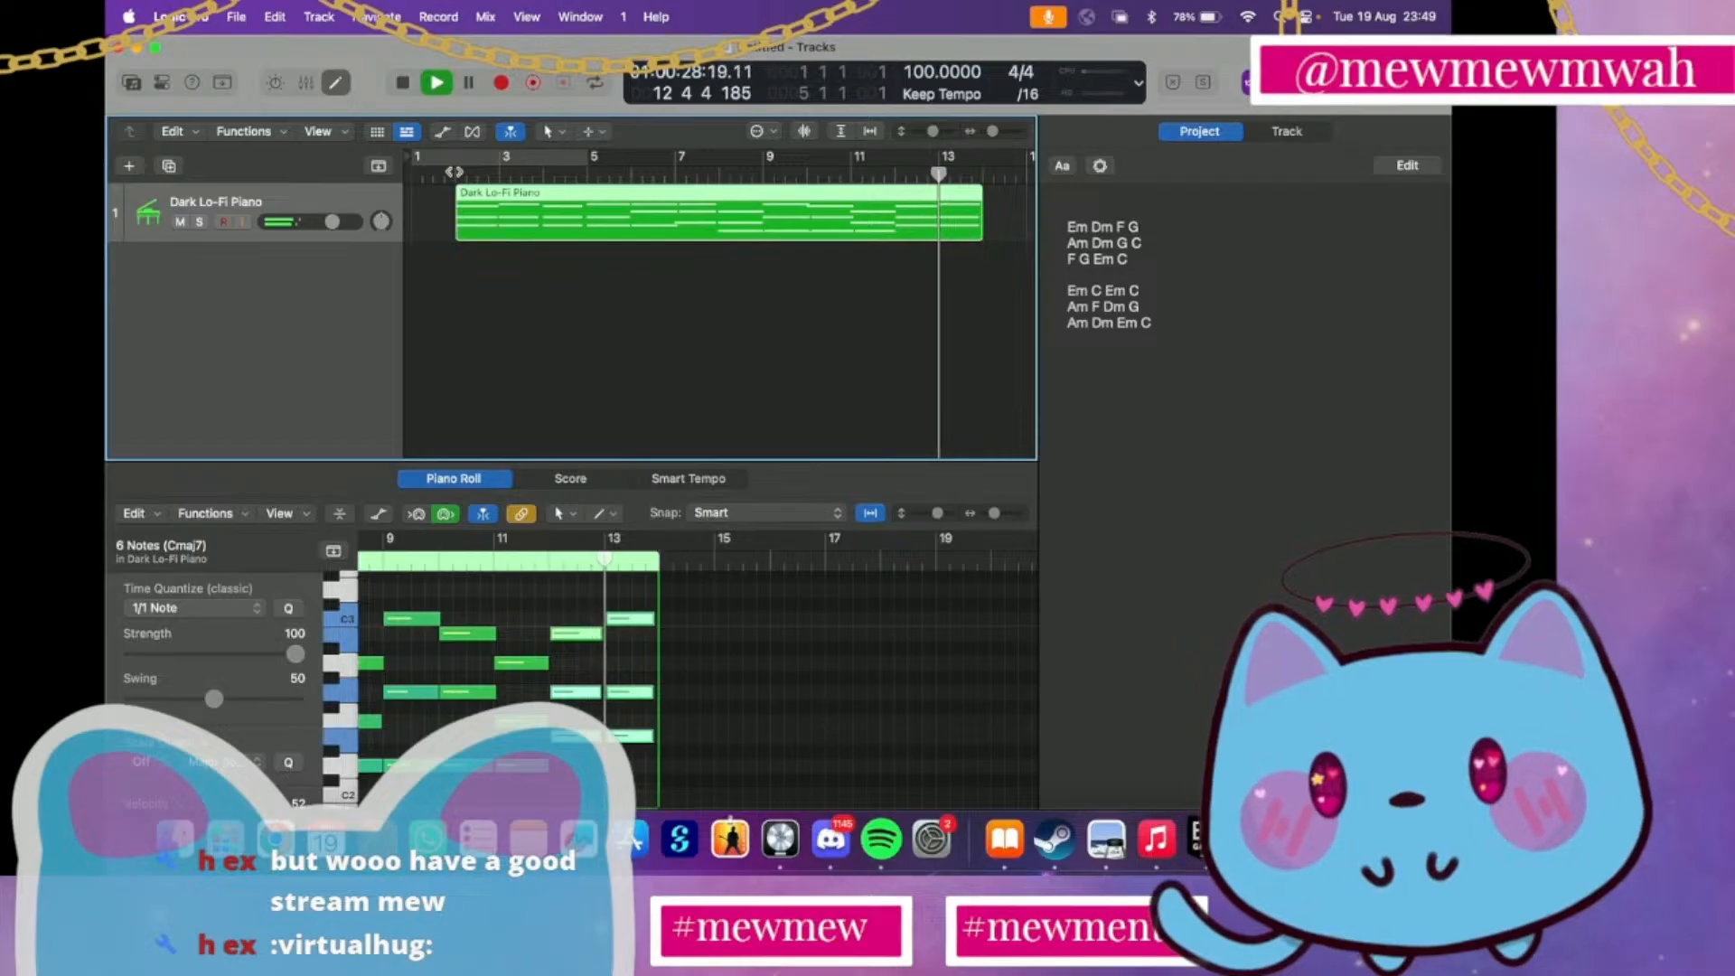
key("space")
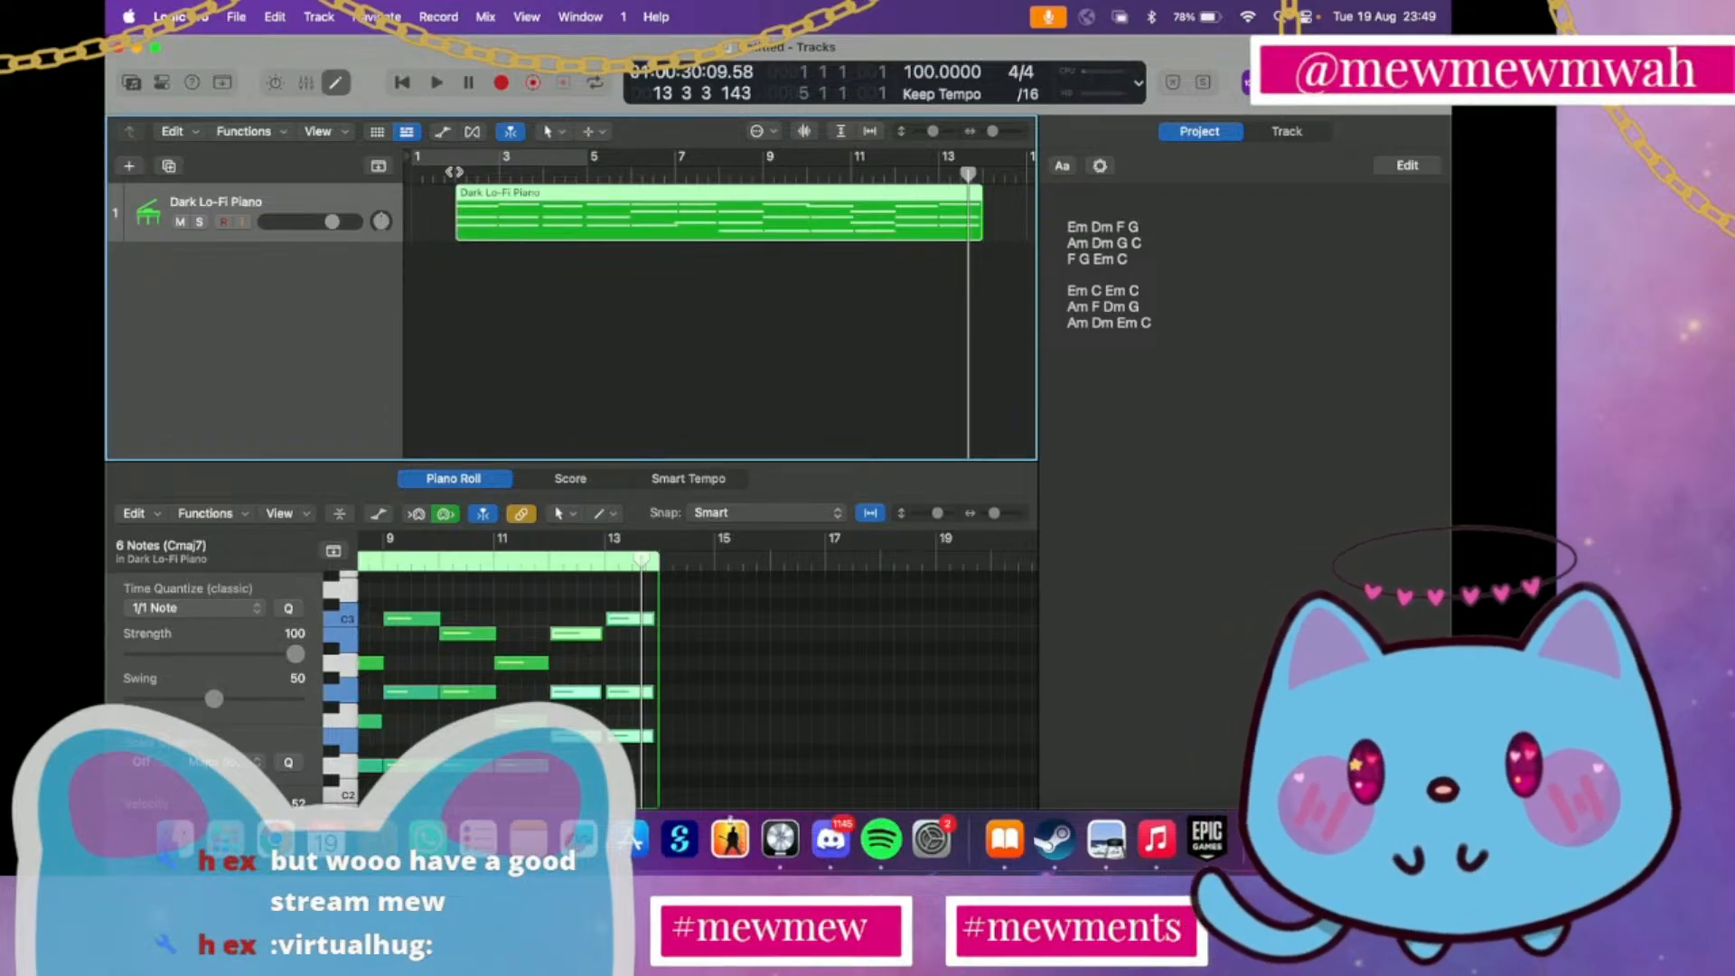
Undo the note edits back to before the Am chord was pasted at bar 10, restoring the region's original timing
key("super+z")
key("super+z")
key("super+z")
key("super+z")
key("super+z")
key("super+z")
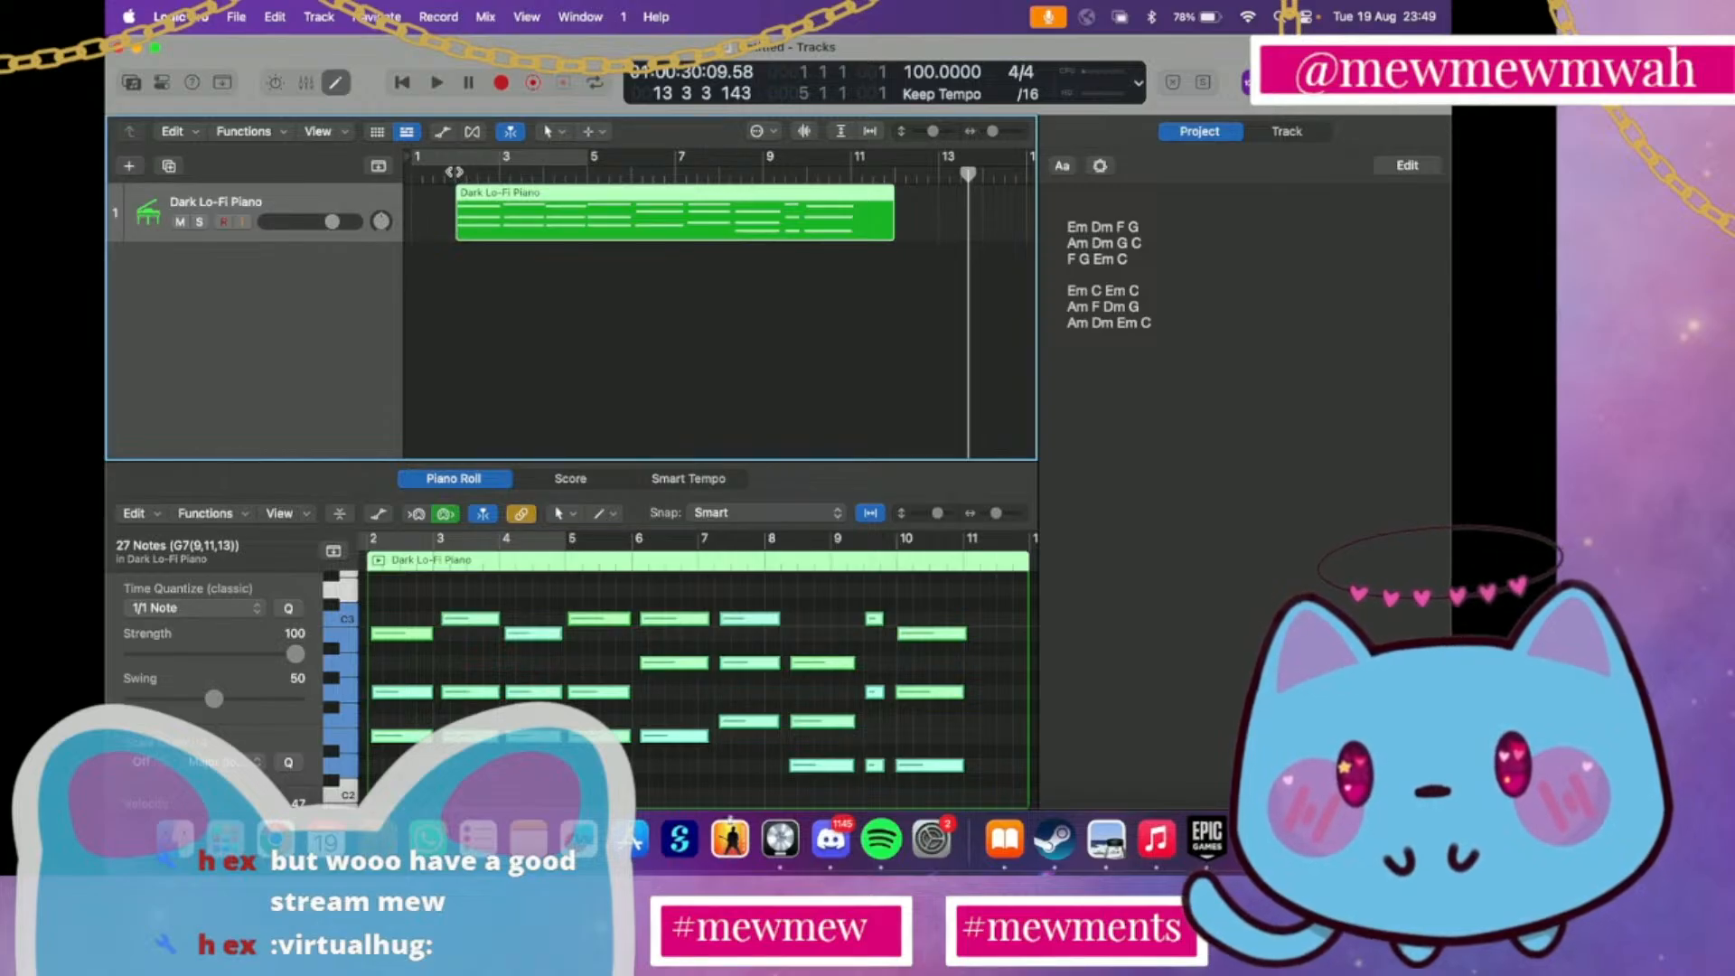
key("super+z")
key("super+z")
key("super+z")
key("super+z")
key("super+z")
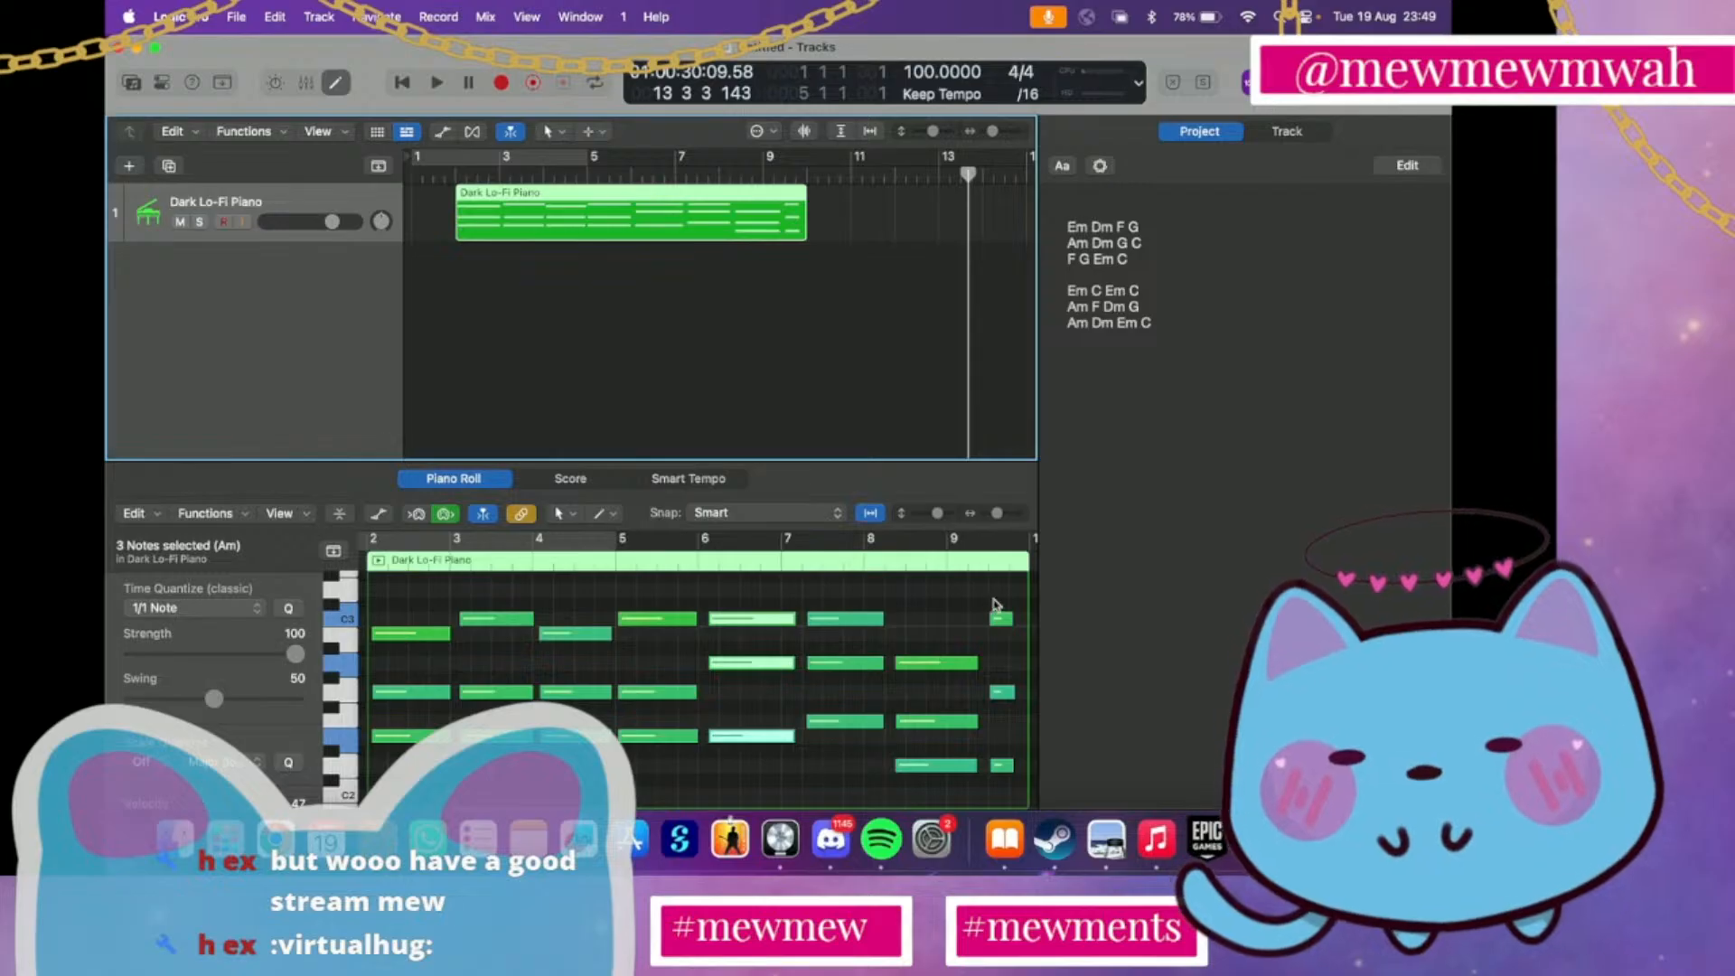
Delete the three short notes in bar 9 and quantize all remaining notes in the region to 1/1 Note
left_click_drag(994, 599, 1000, 788)
key("Delete")
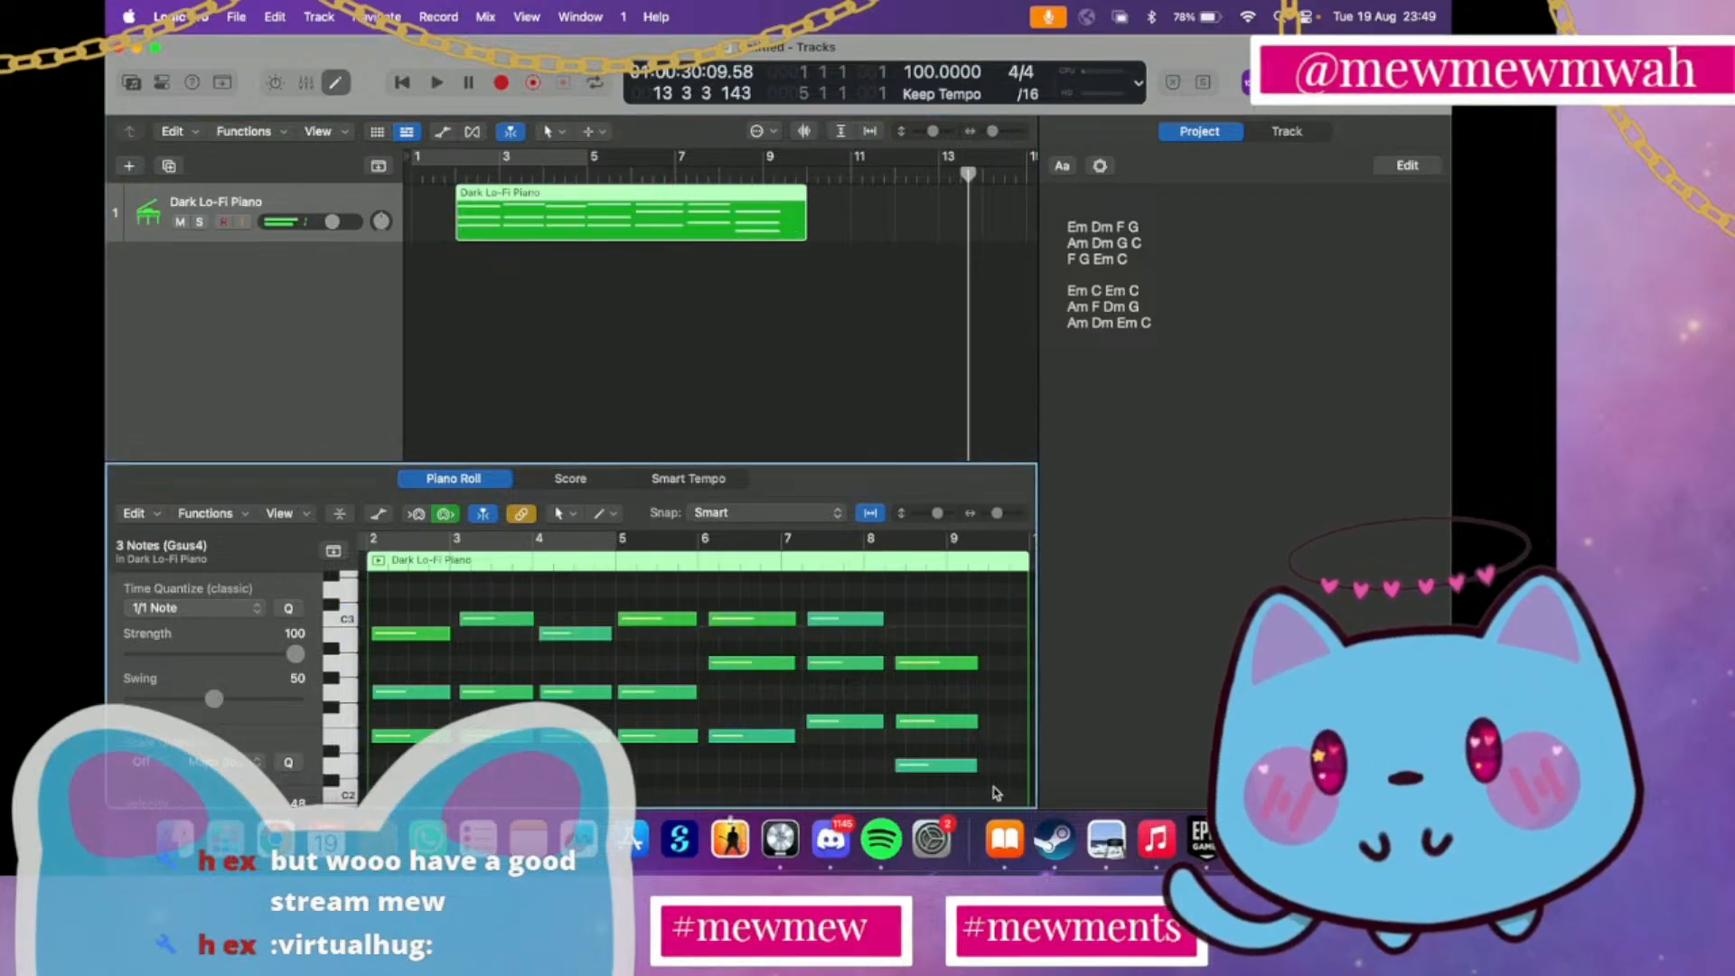
scroll(949, 709, "right", 5)
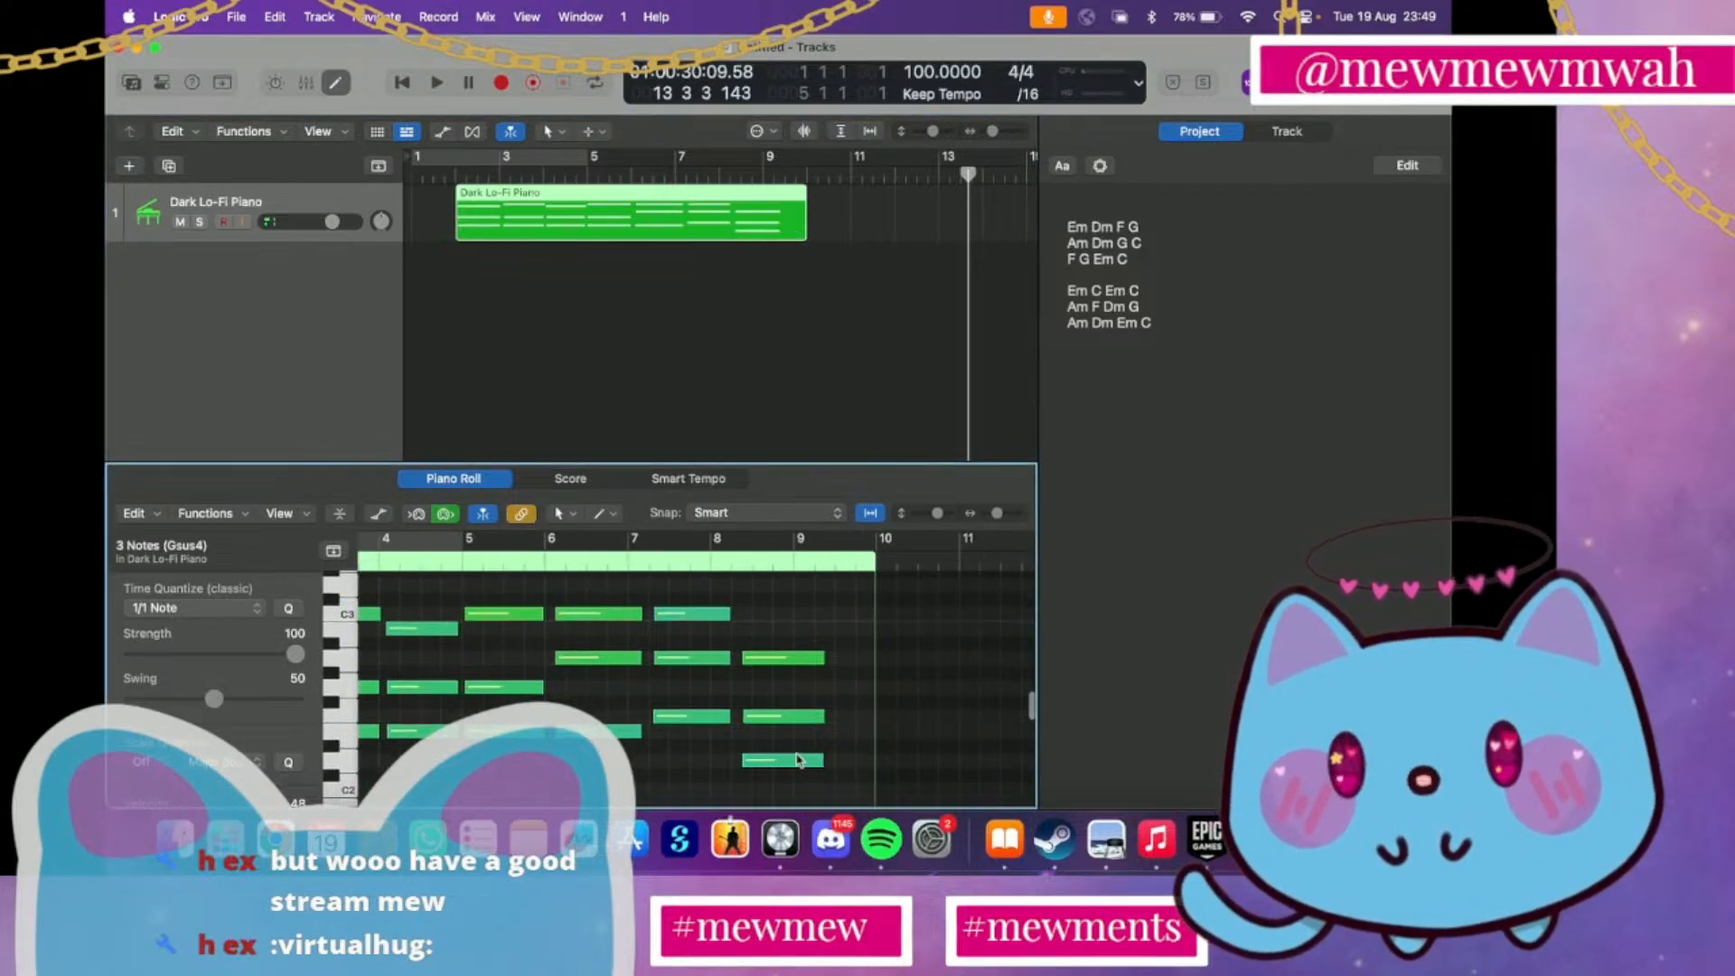
left_click(211, 614)
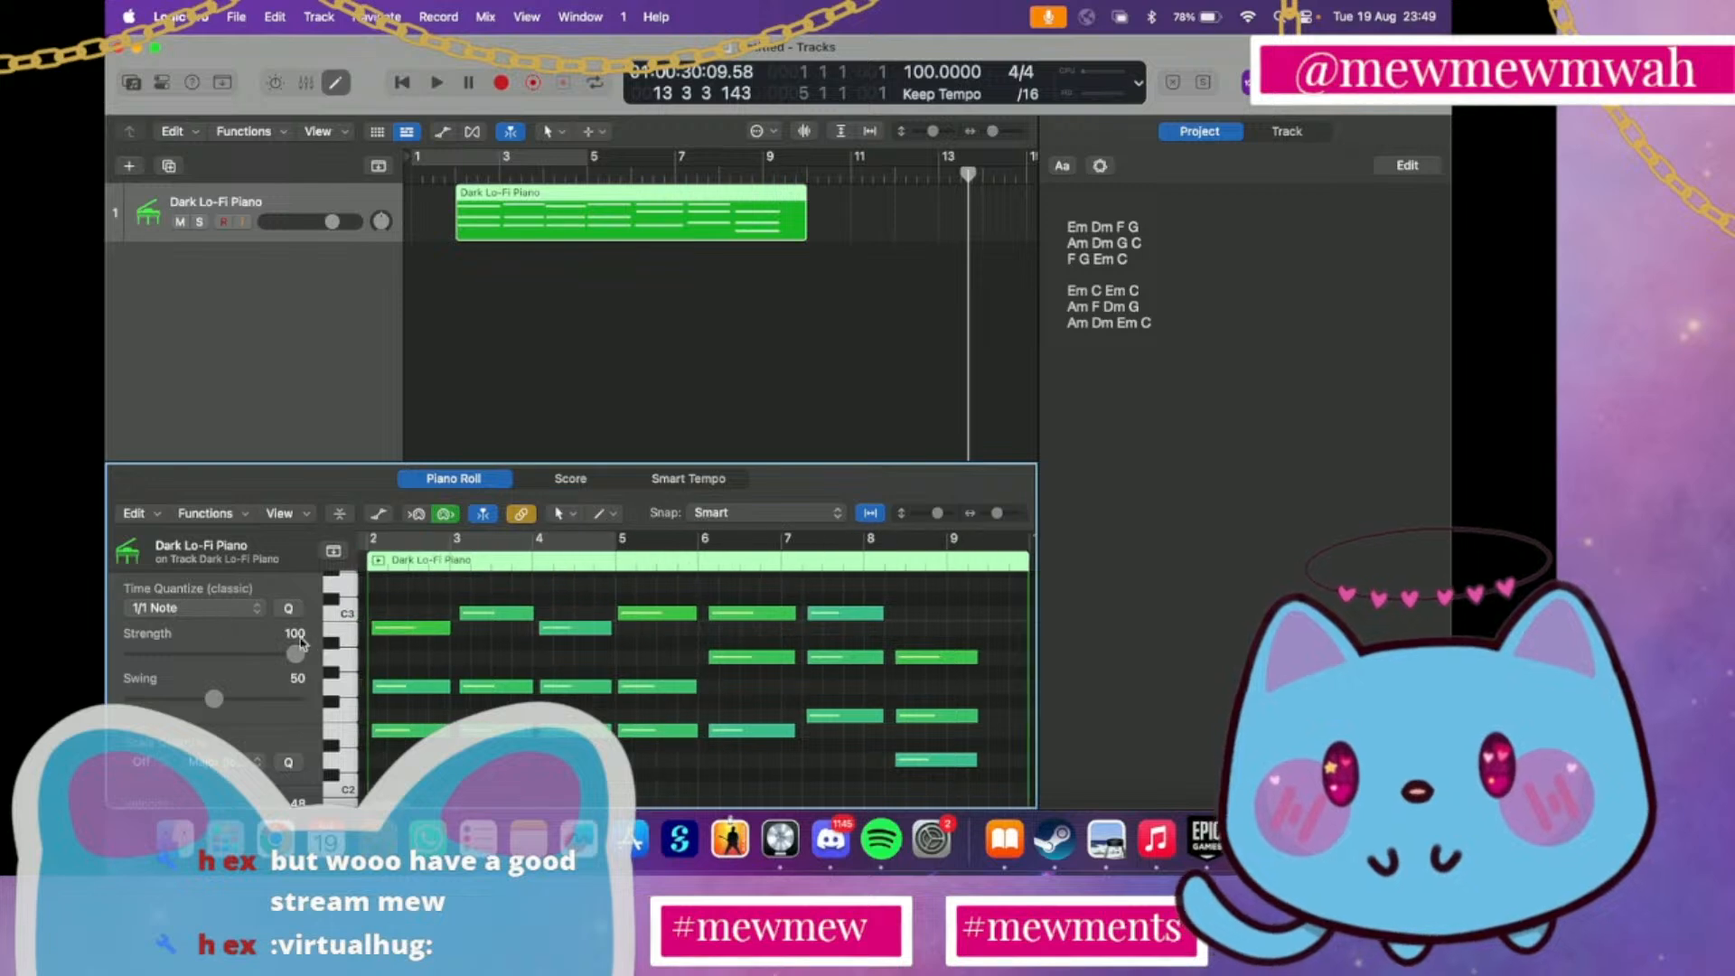
key("q")
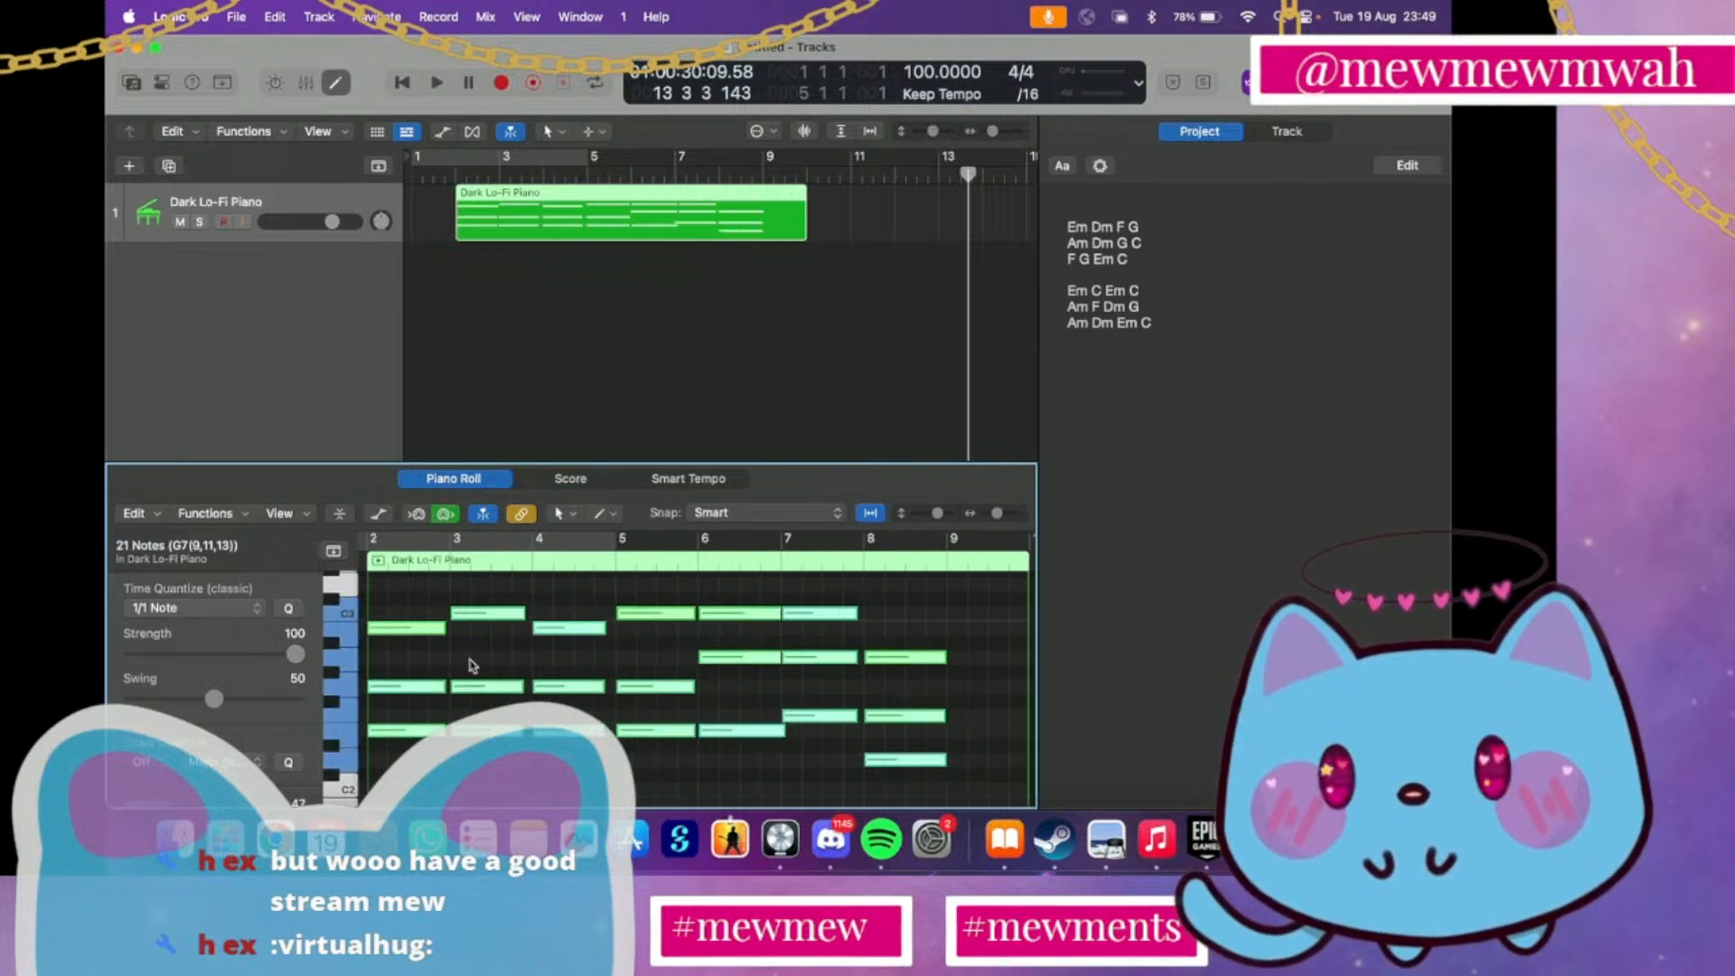
left_click(600, 798)
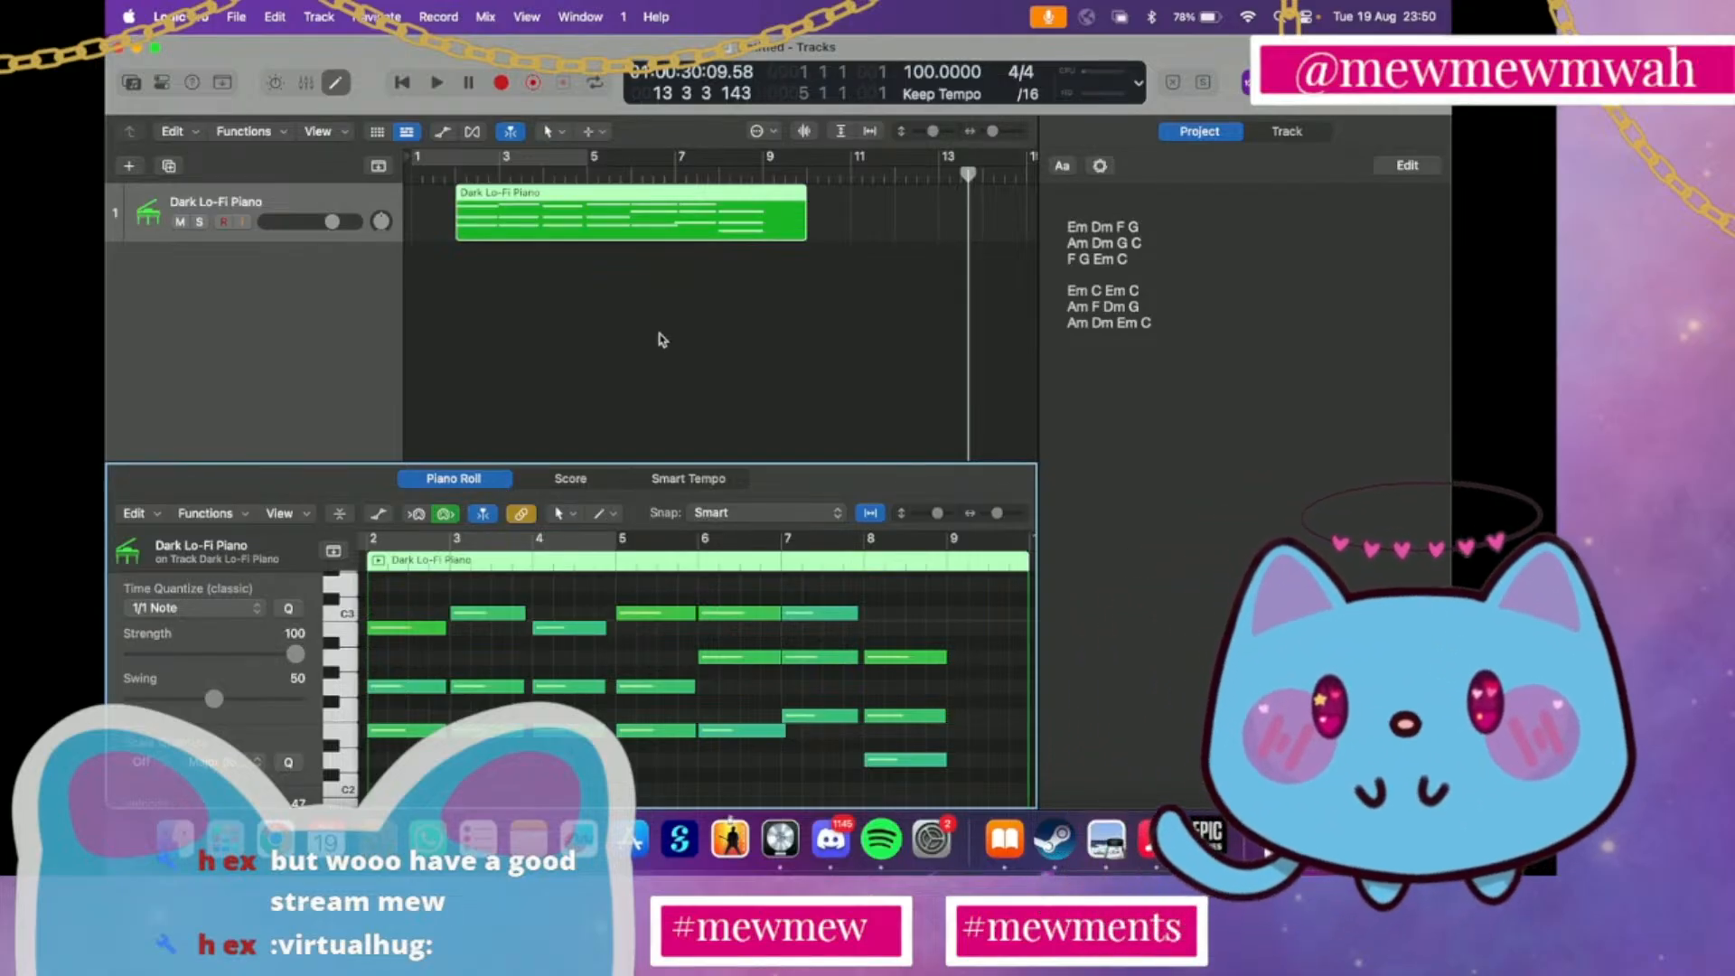
Trim the end of the piano region back to bar 9 and move the region to start at bar 1
left_click(802, 203)
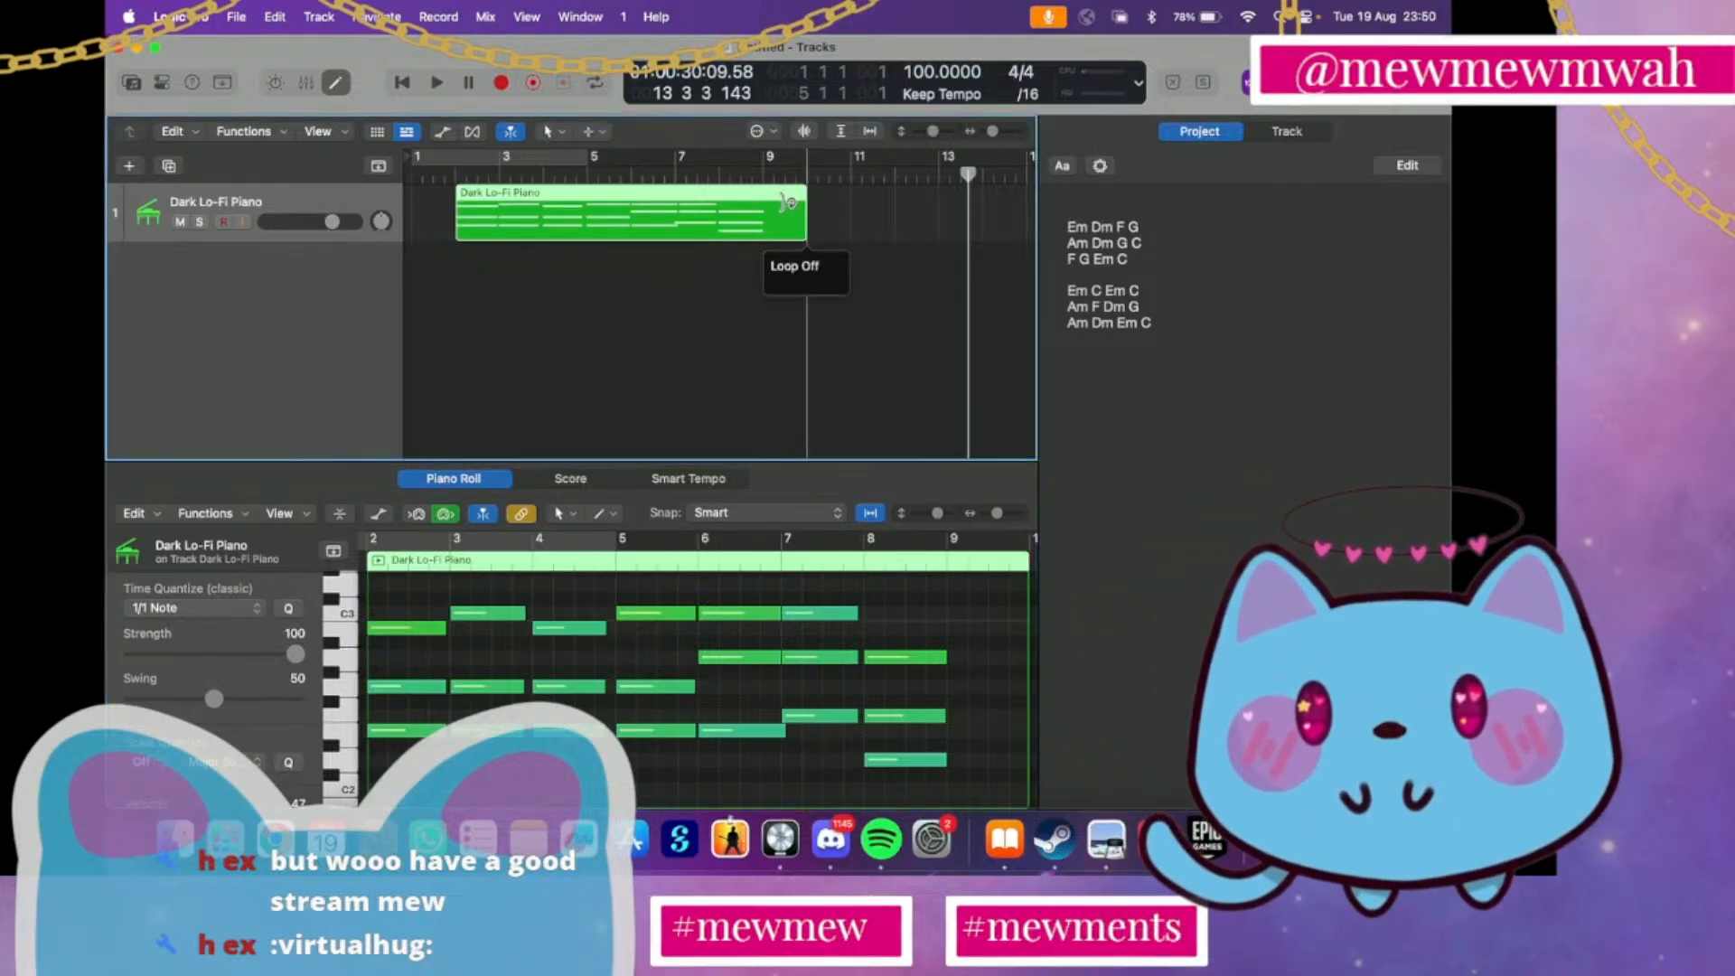
left_click_drag(801, 225, 644, 204)
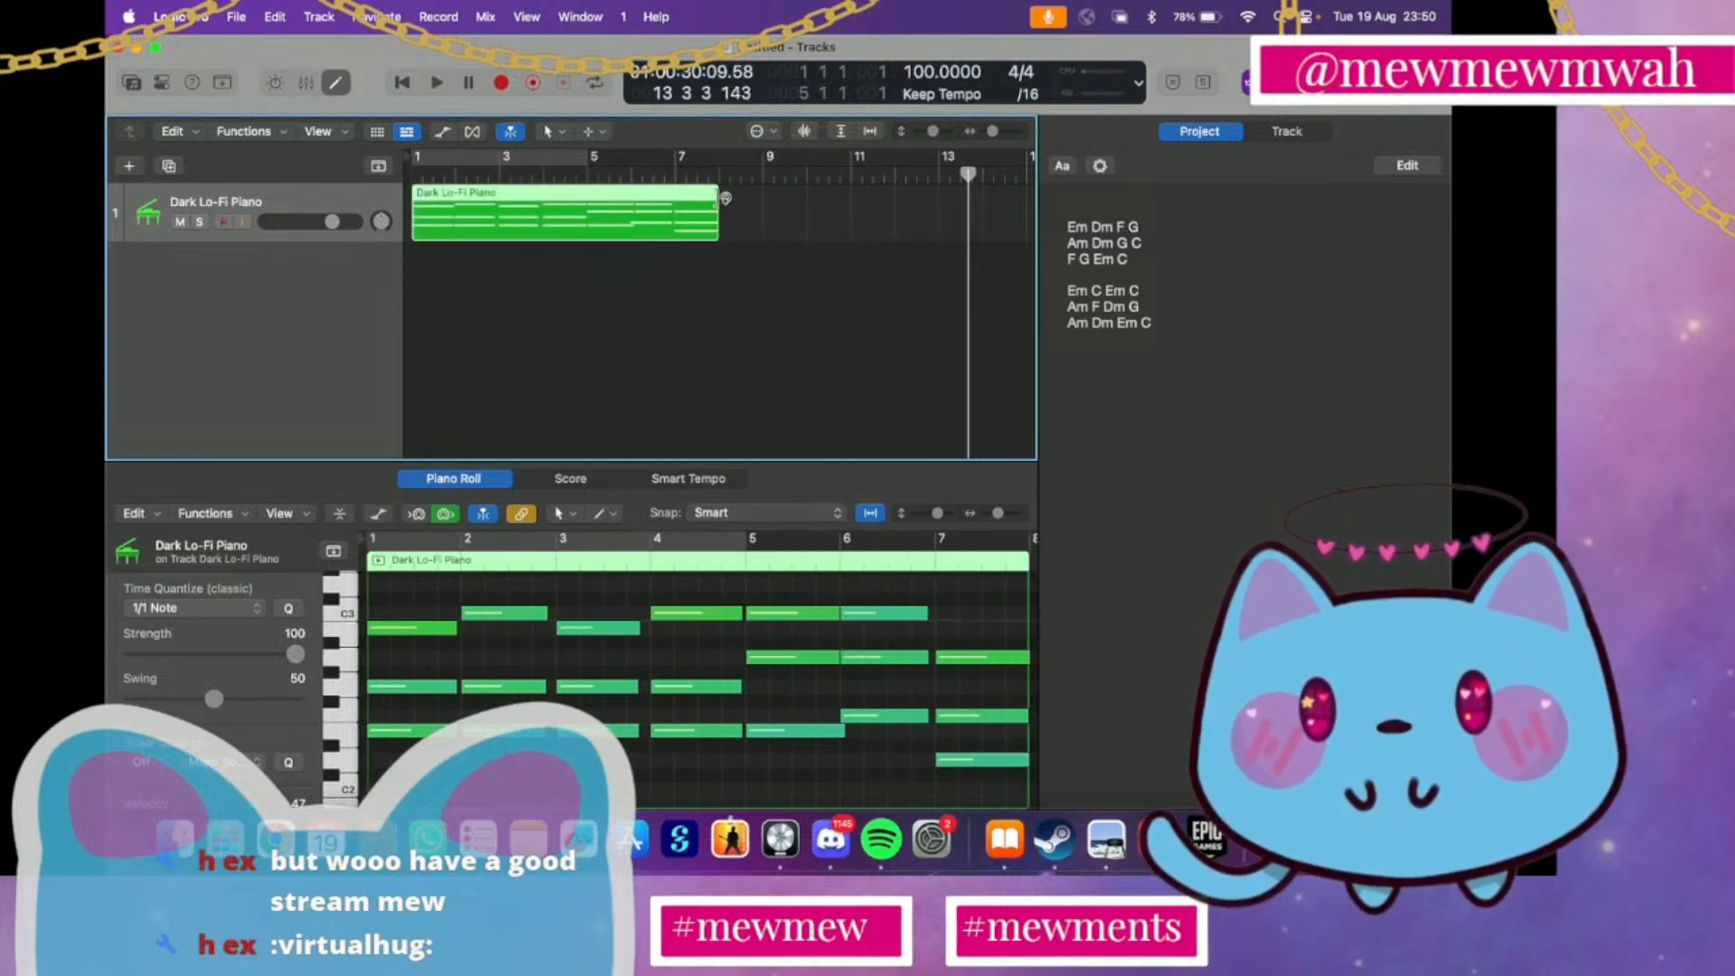
Loop the seven-bar piano region once so it extends to bar 15, and play it back from bar 1
left_click_drag(720, 198, 1021, 190)
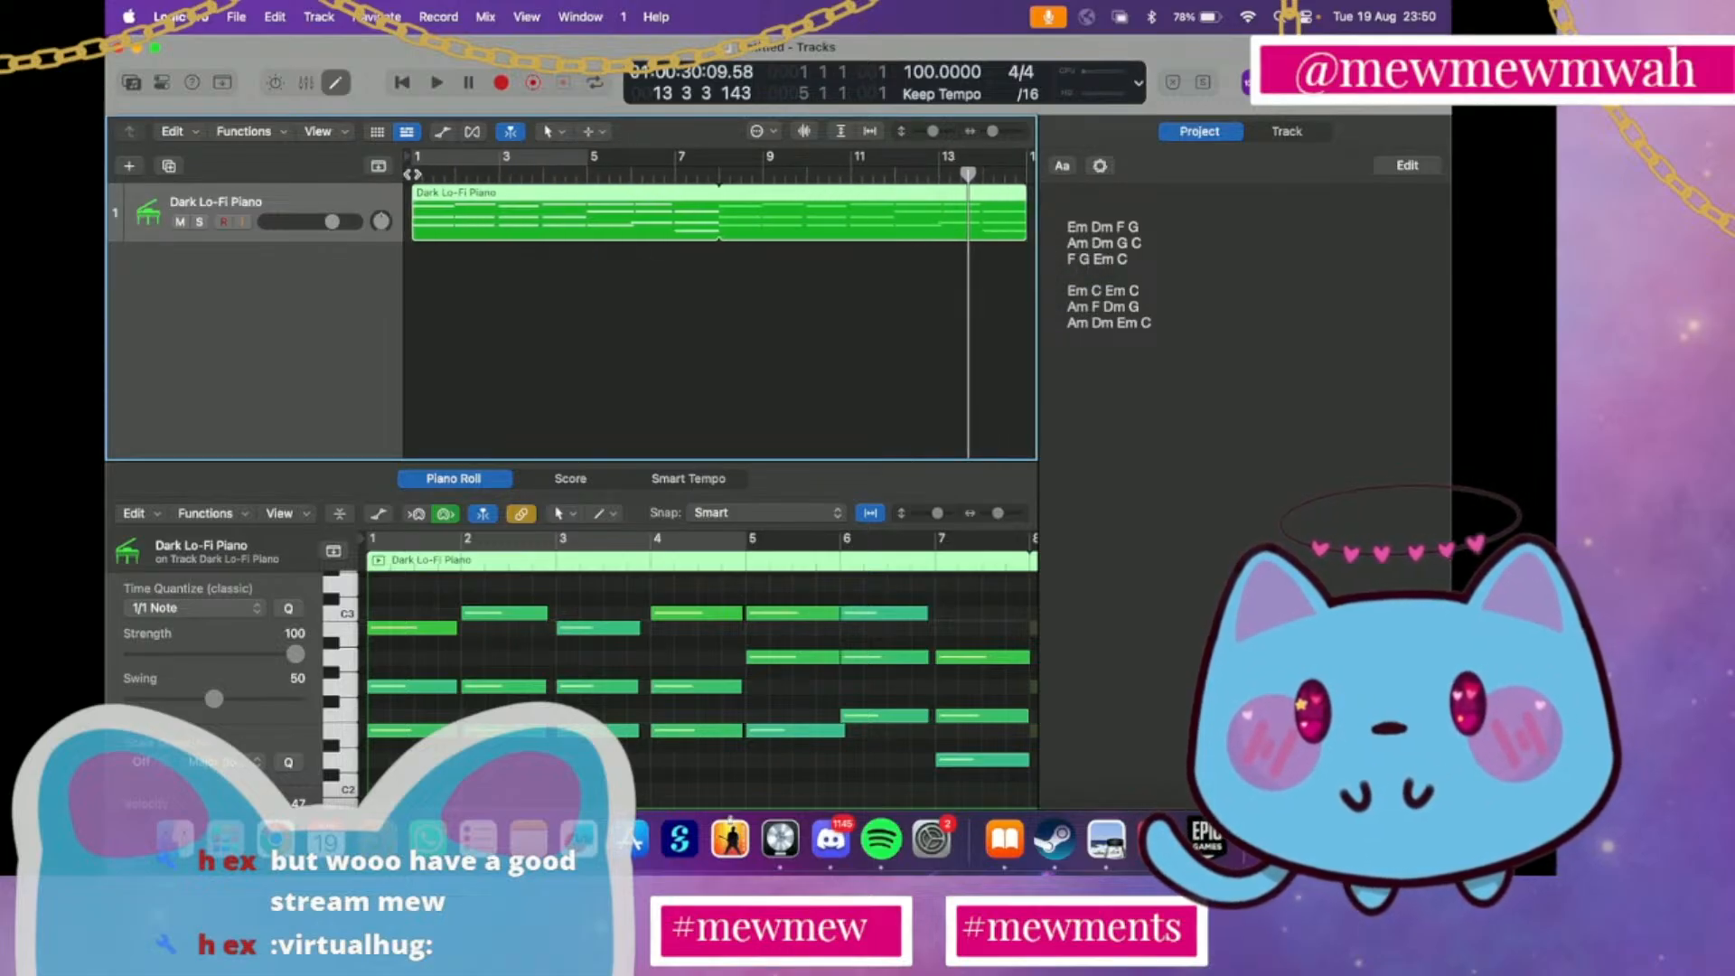
left_click(406, 173)
key("space")
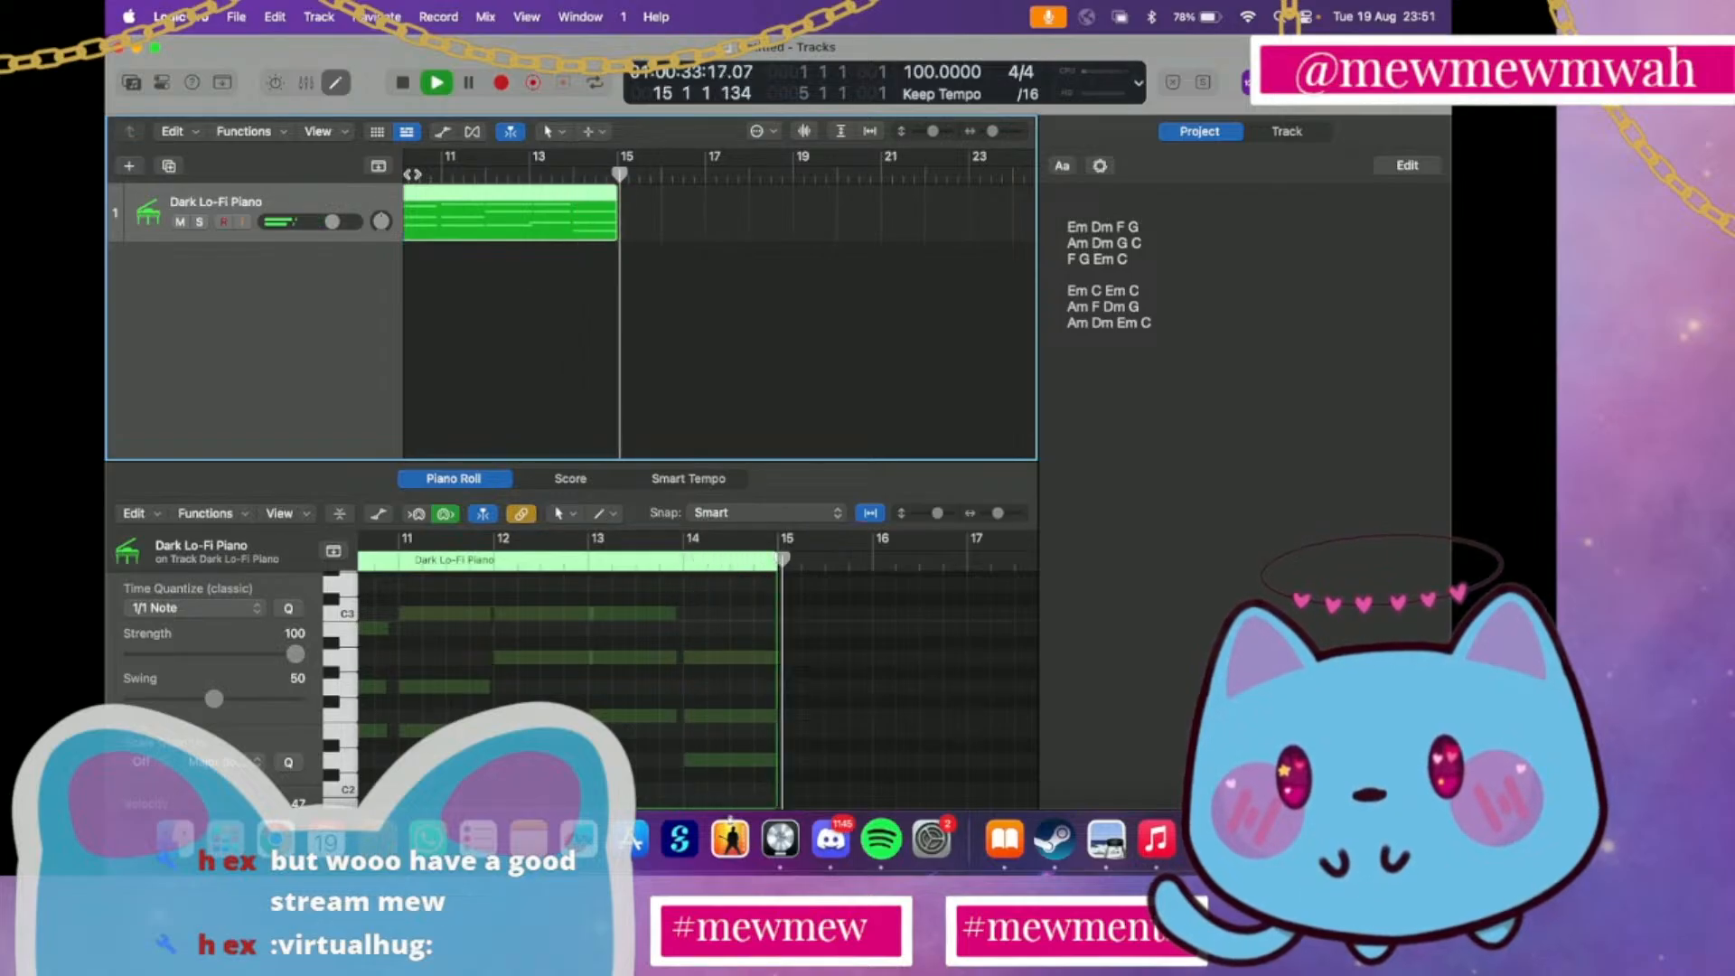
Stop playback and extend the looped Dark Lo-Fi Piano region so its repeats run to bar 36
key("space")
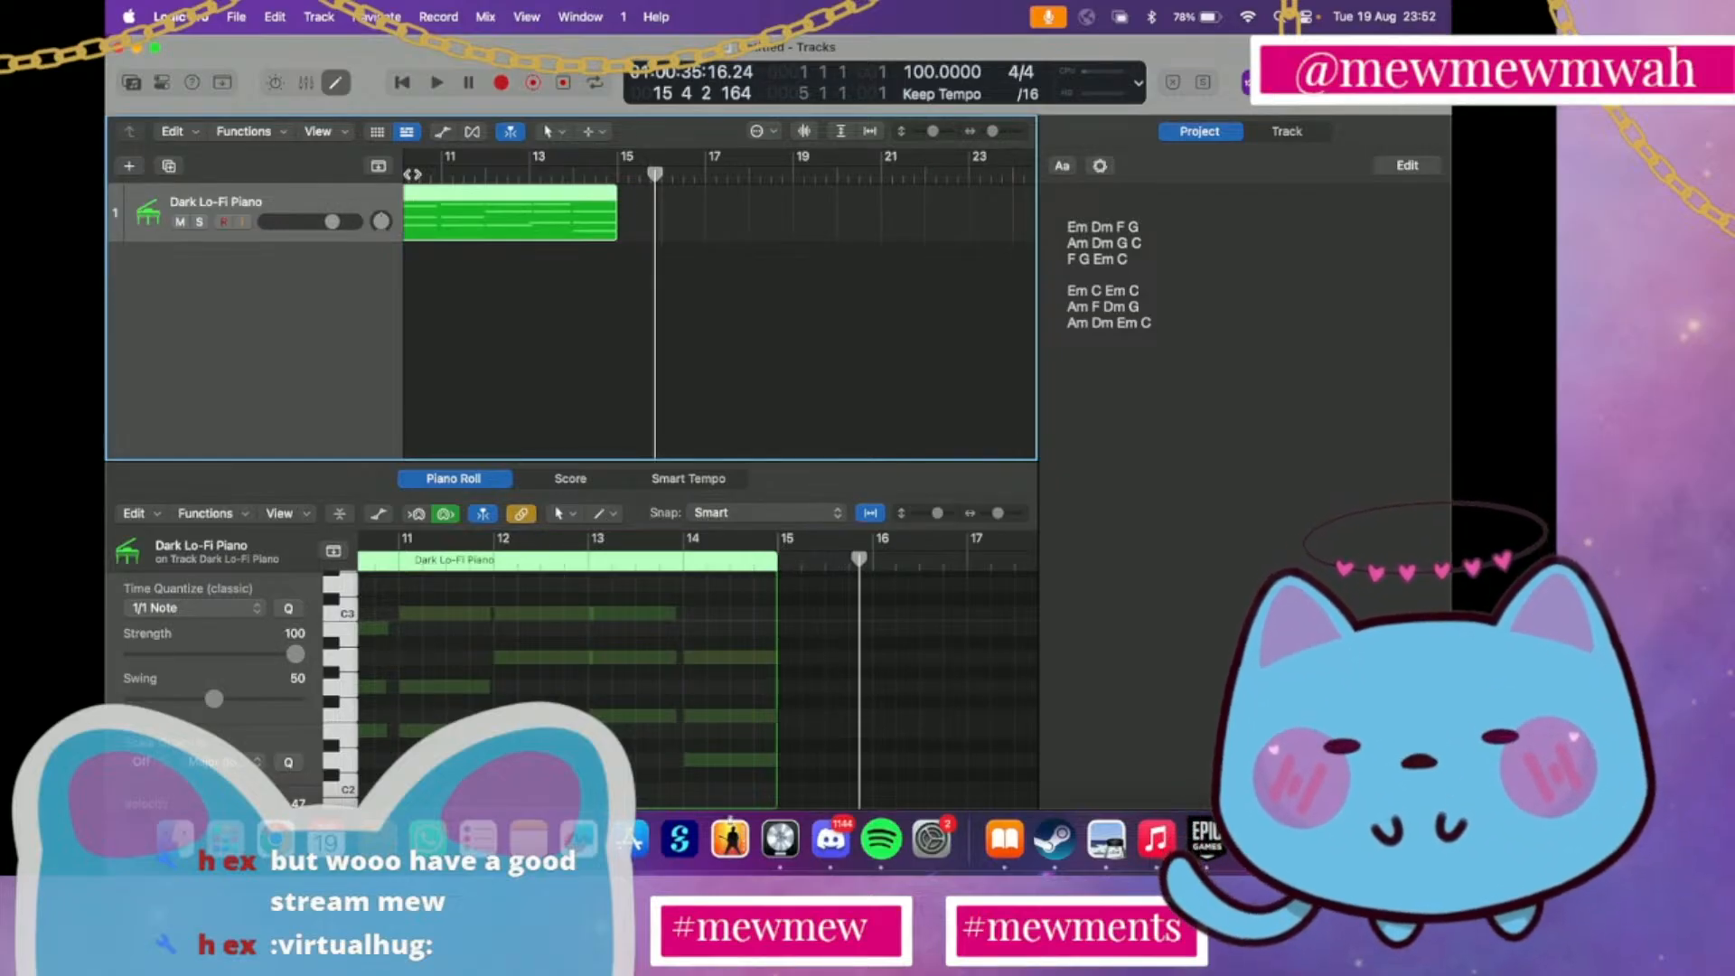
scroll(411, 174, "left", 6)
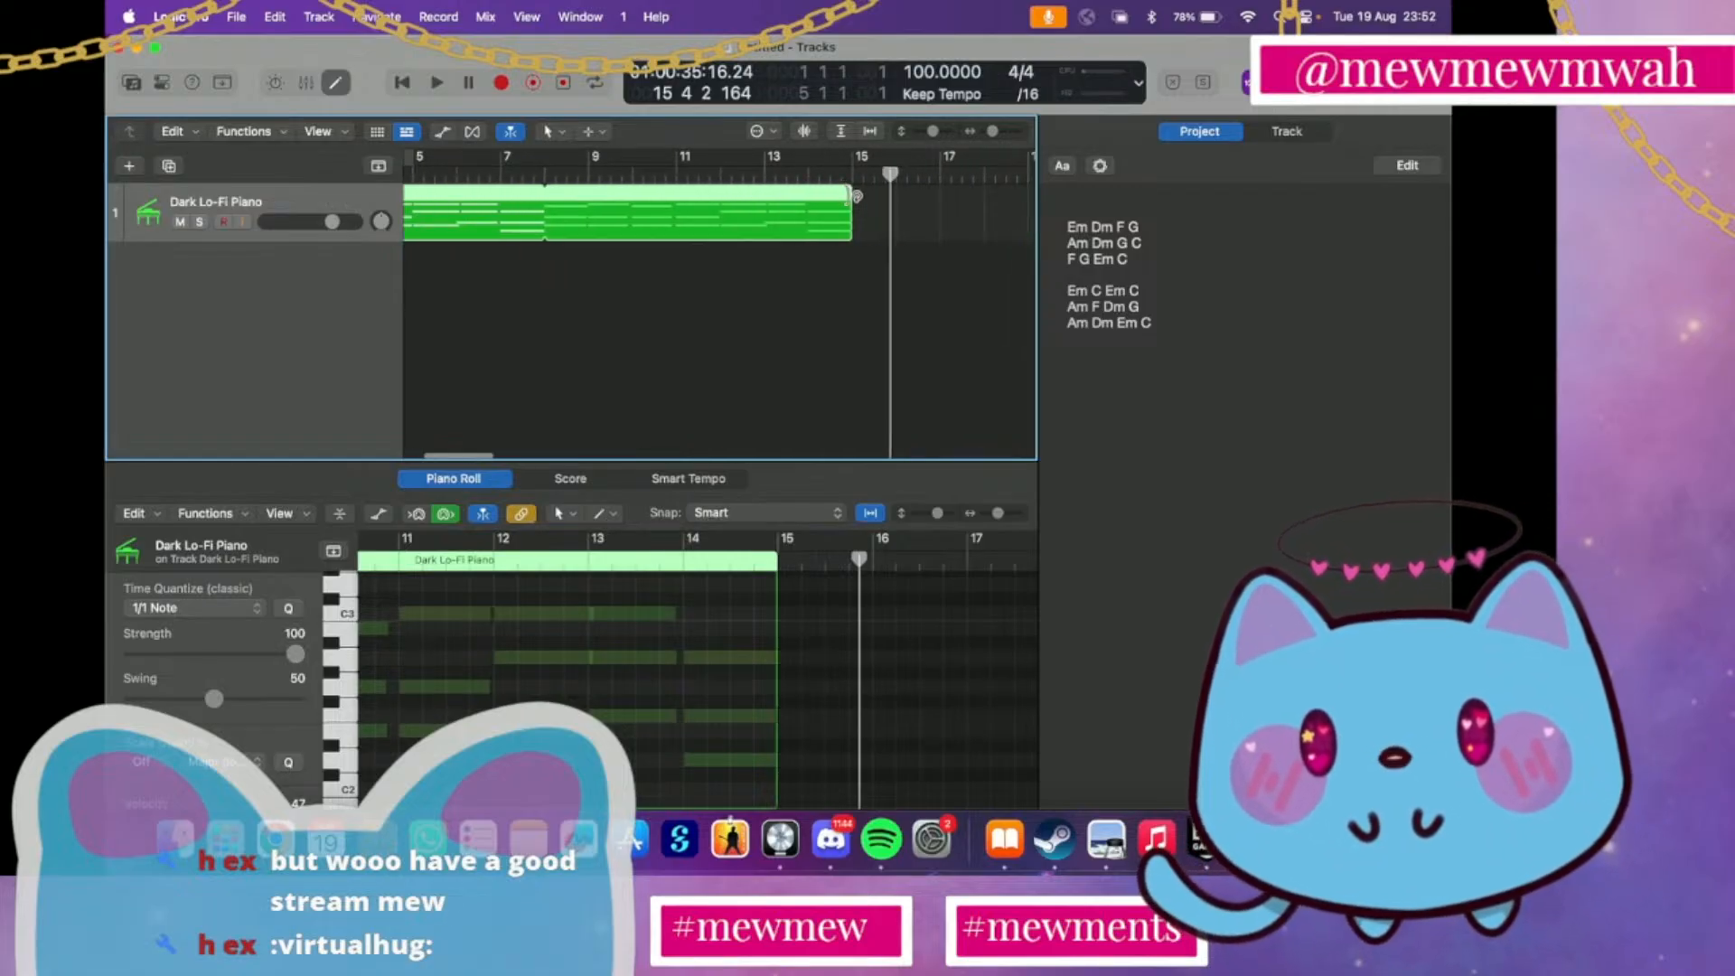
left_click_drag(848, 191, 891, 215)
left_click(892, 175)
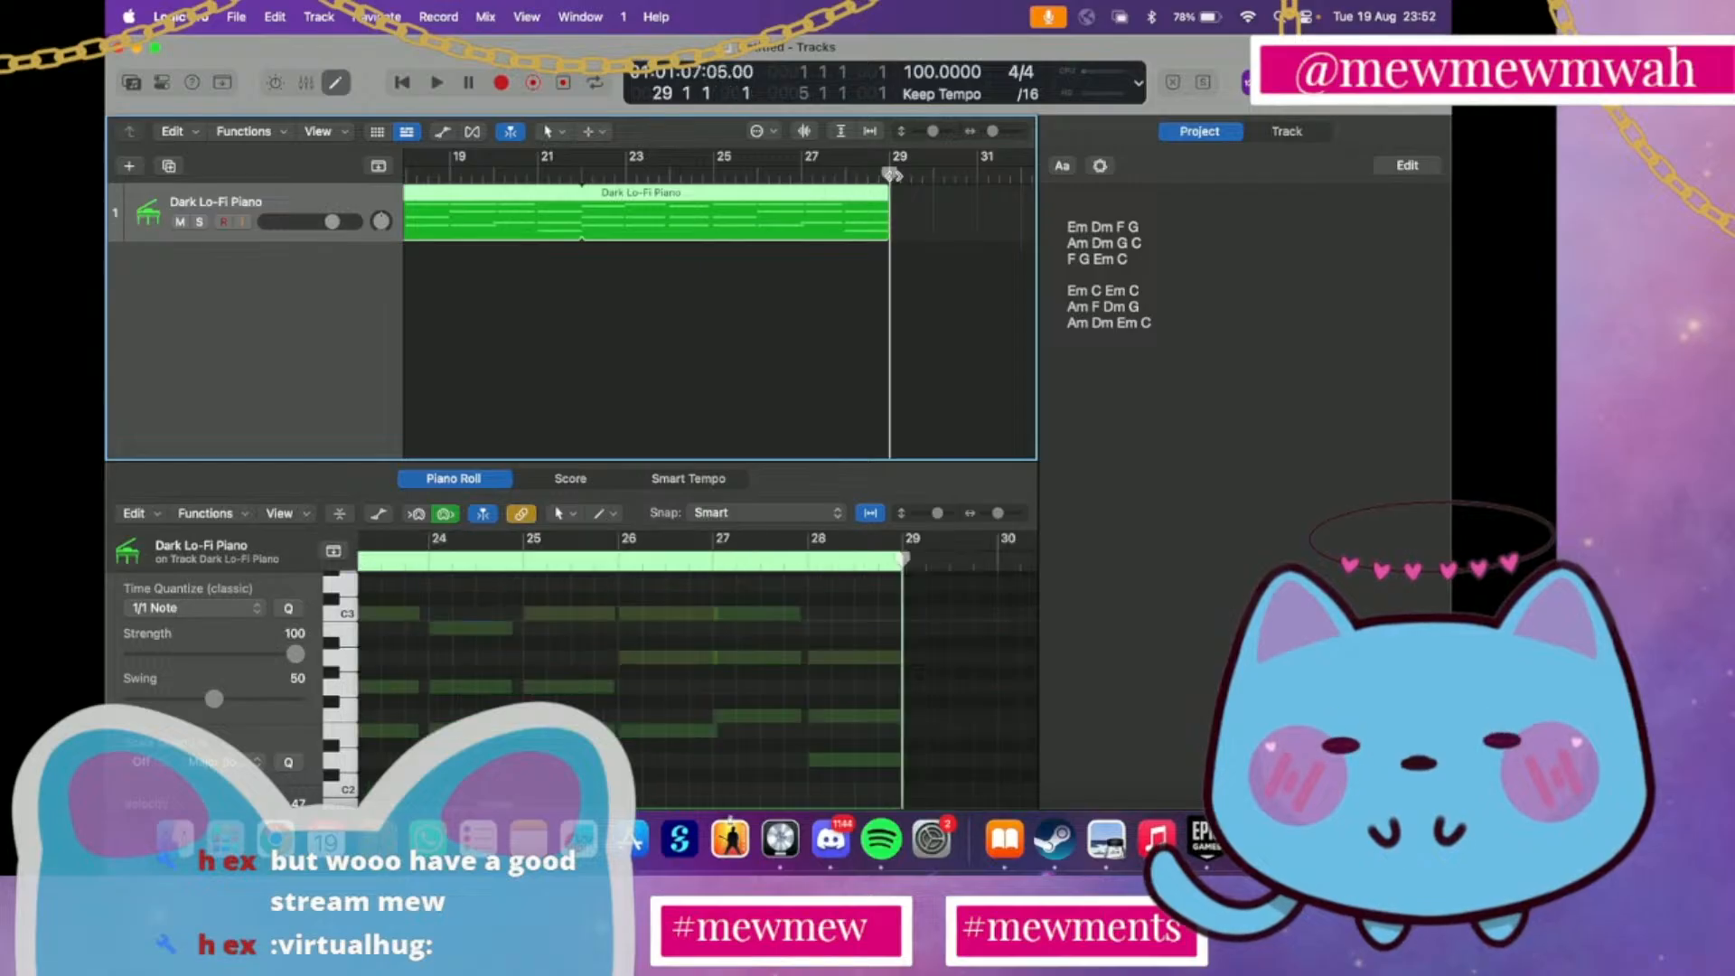
scroll(900, 239, "right", 1)
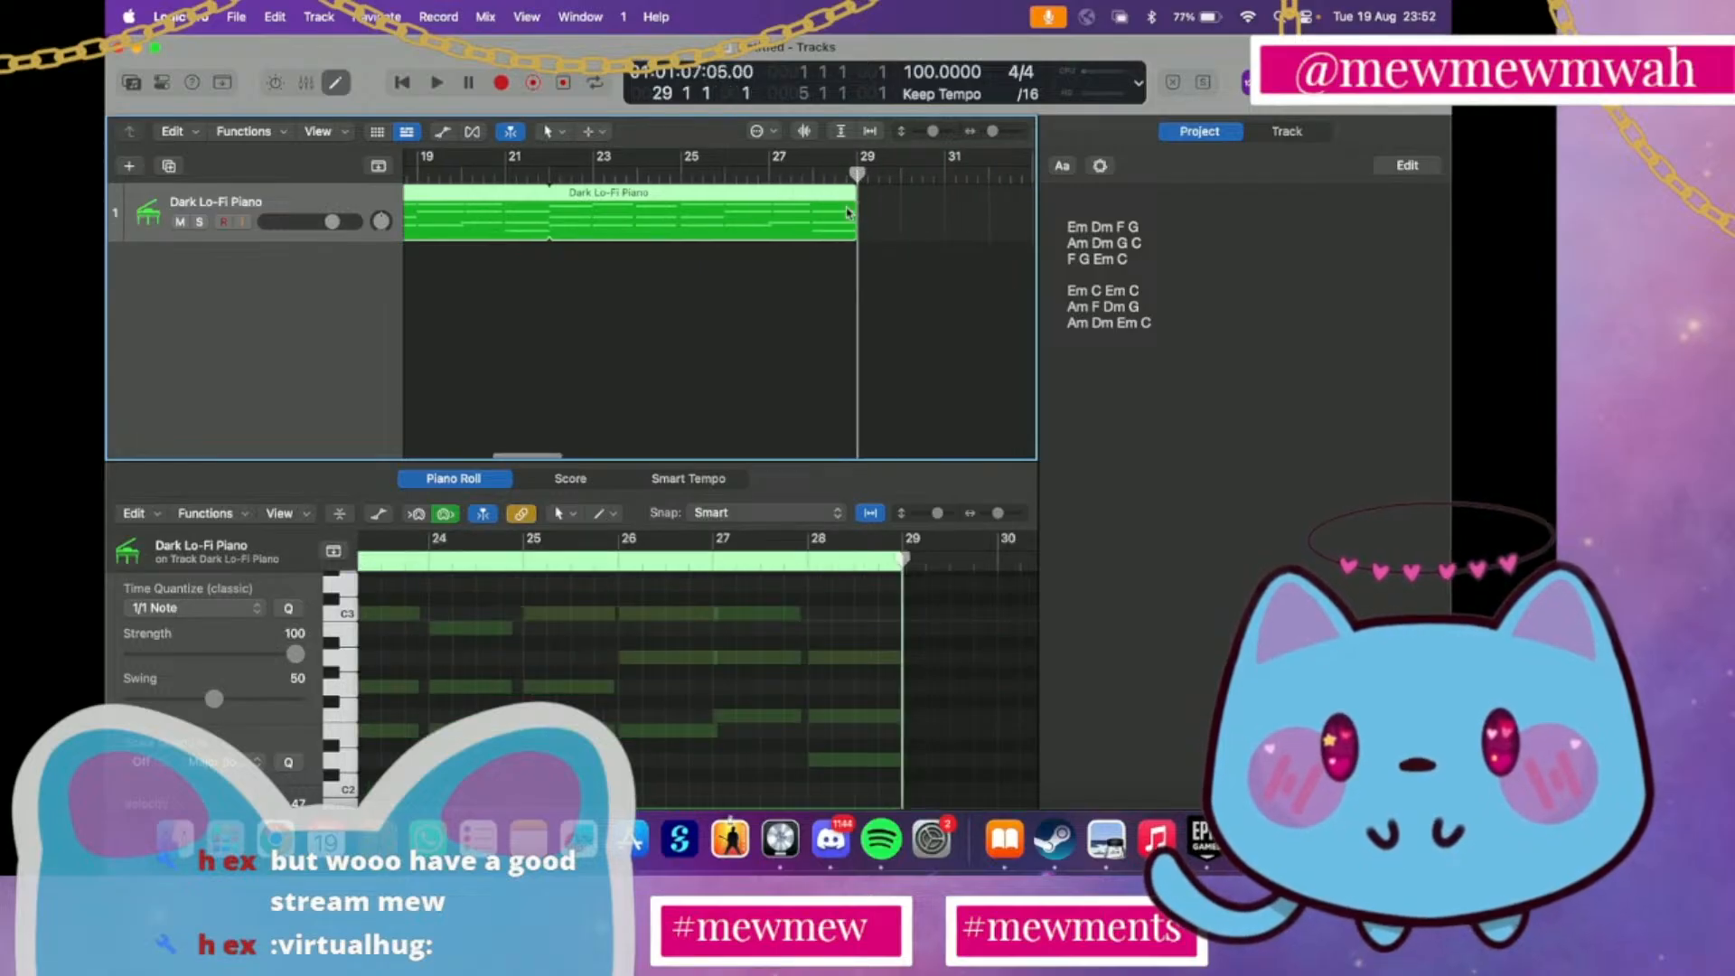
left_click_drag(848, 213, 803, 218)
left_click(793, 175)
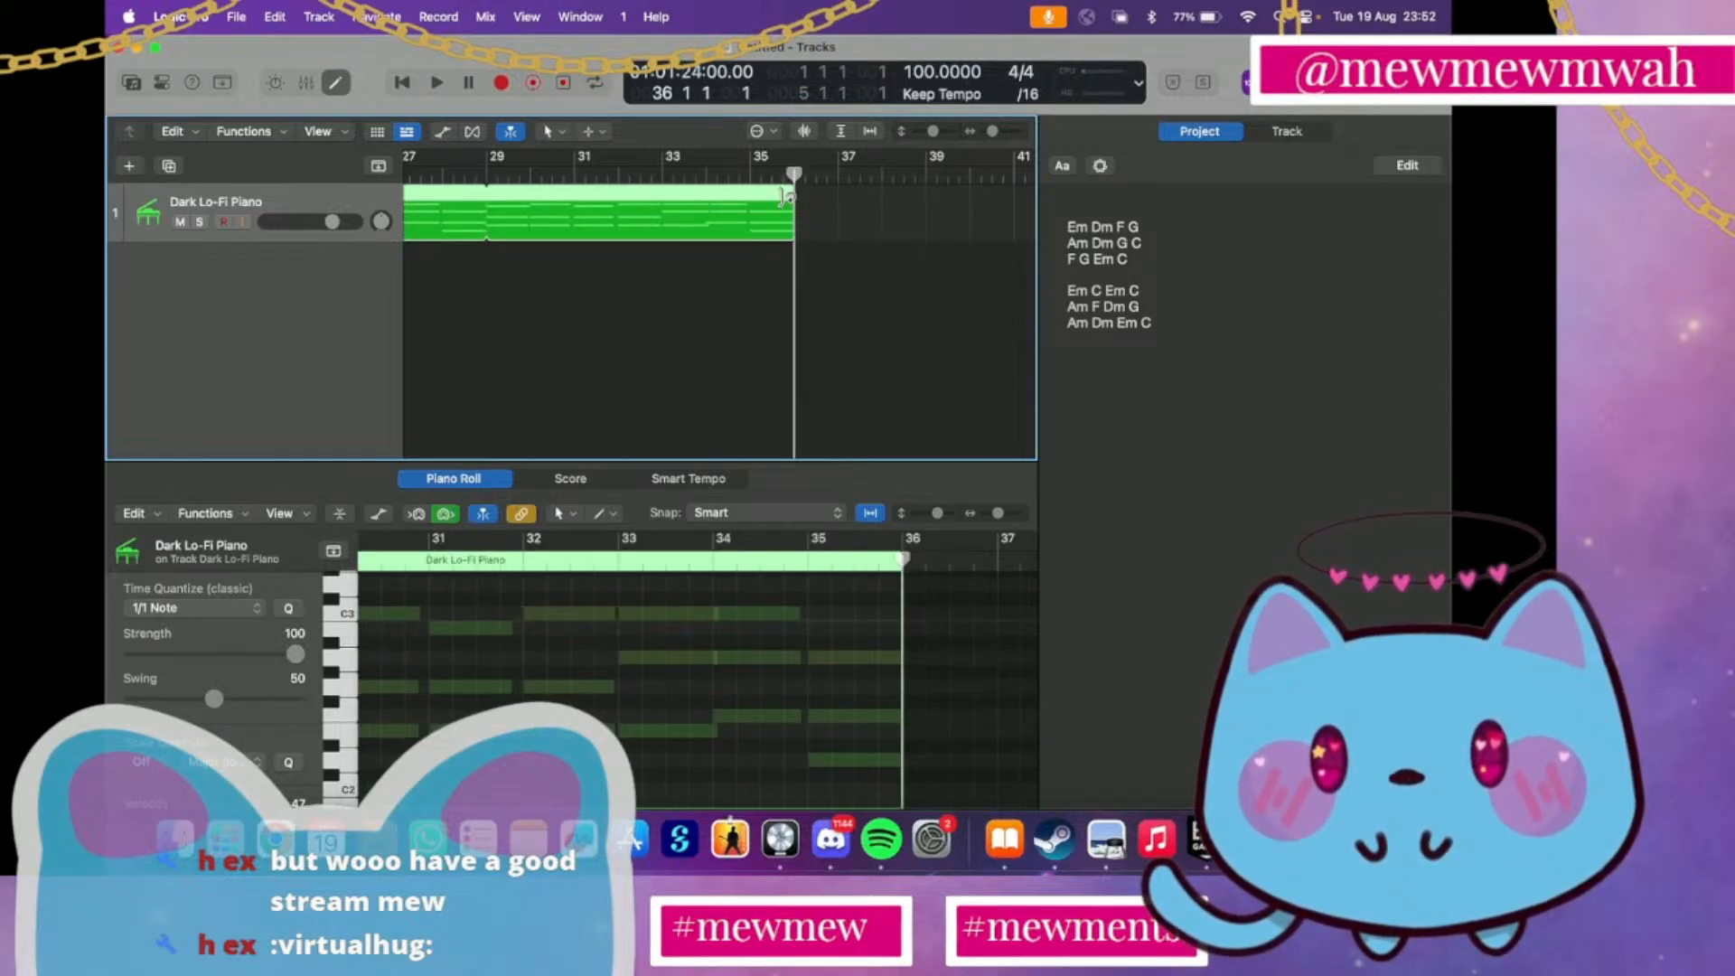
Hide the project notes and bring the start of the looped piano arrangement into the widened tracks view
scroll(672, 345, "left", 1)
scroll(672, 344, "left", 12)
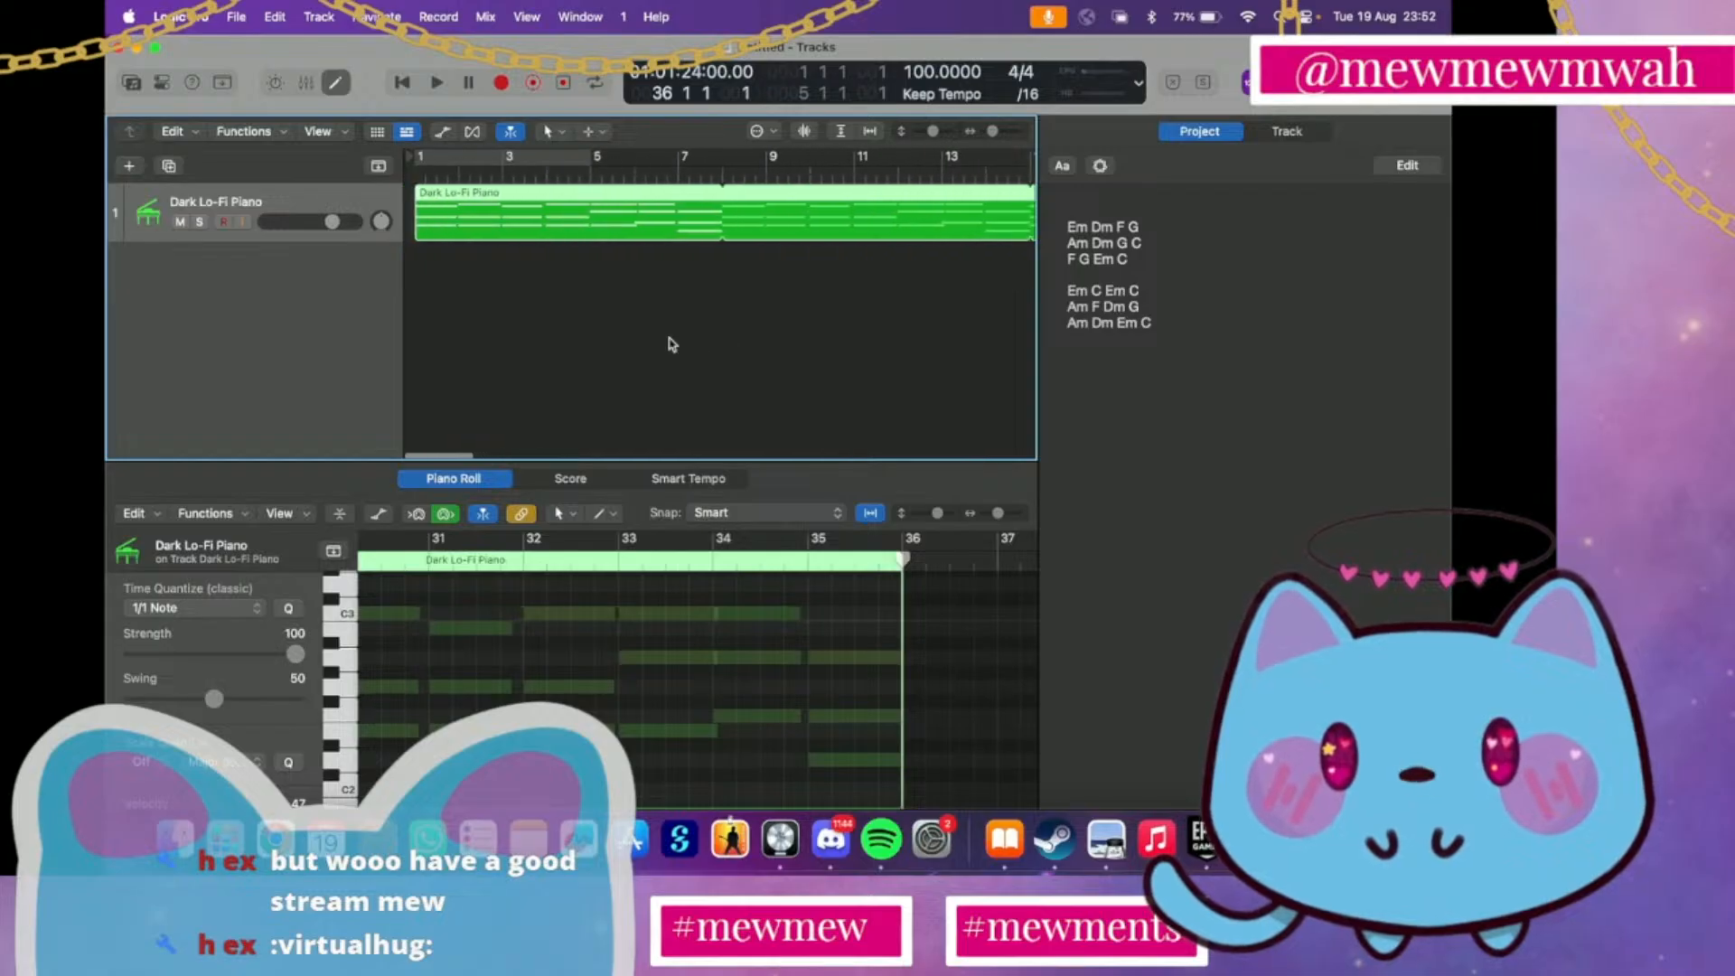
scroll(672, 344, "down", 5)
scroll(925, 220, "right", 10)
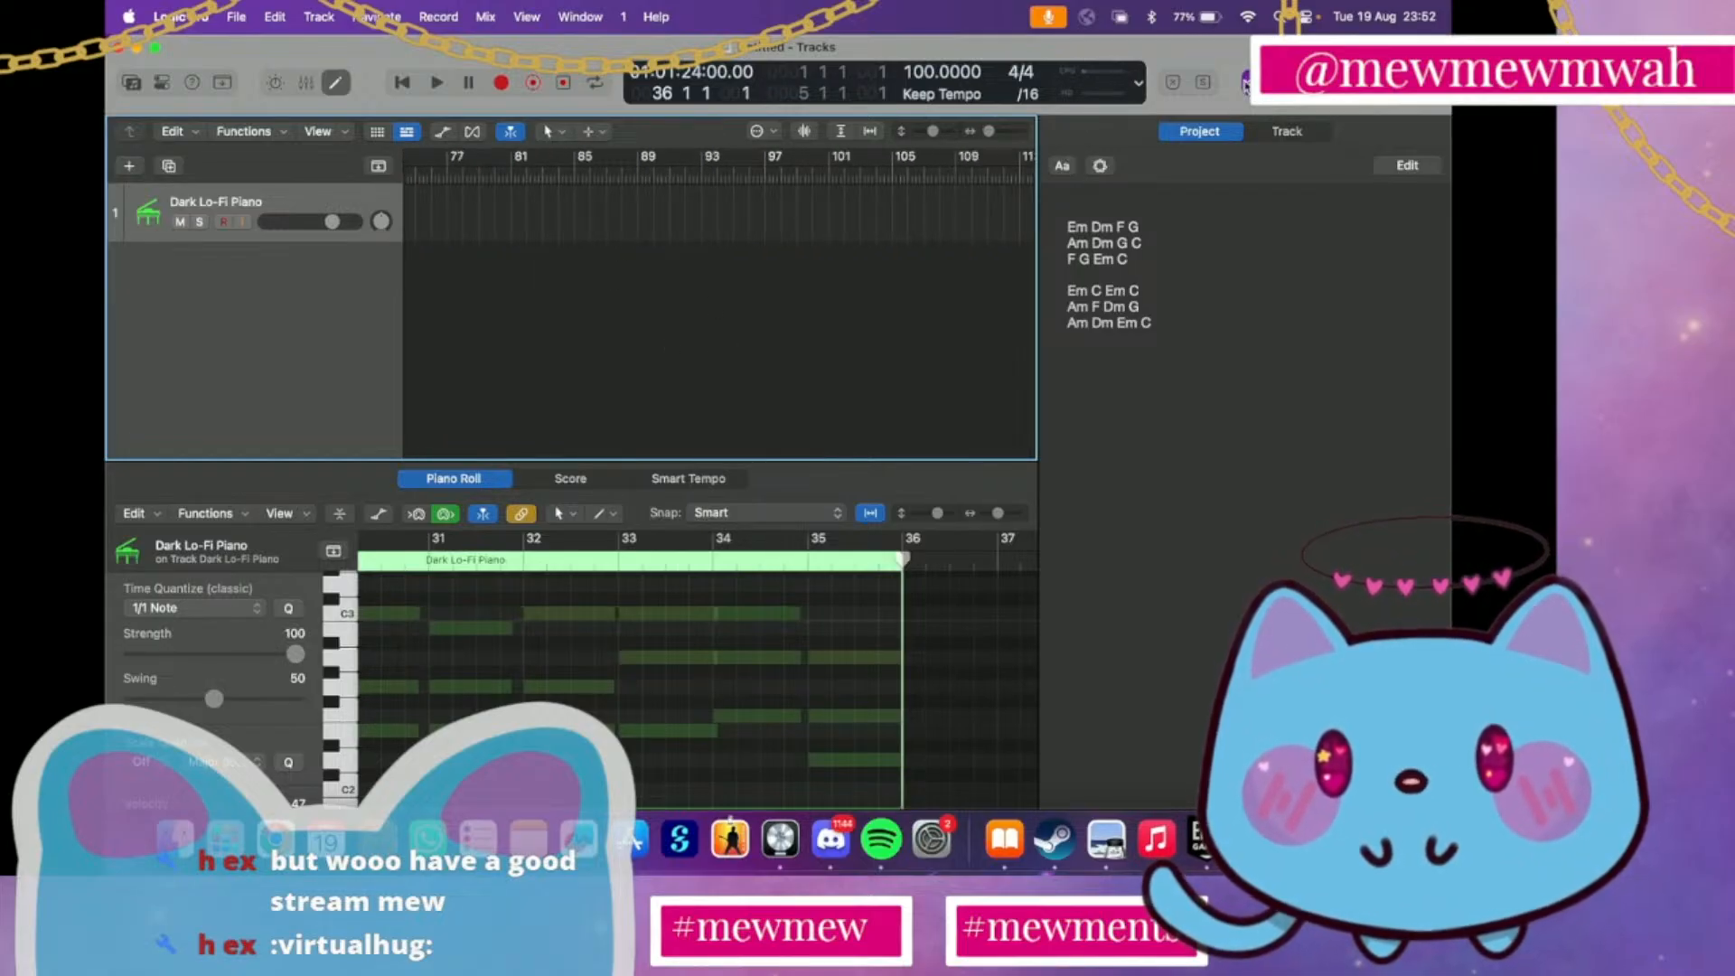
left_click(1245, 84)
scroll(908, 289, "left", 10)
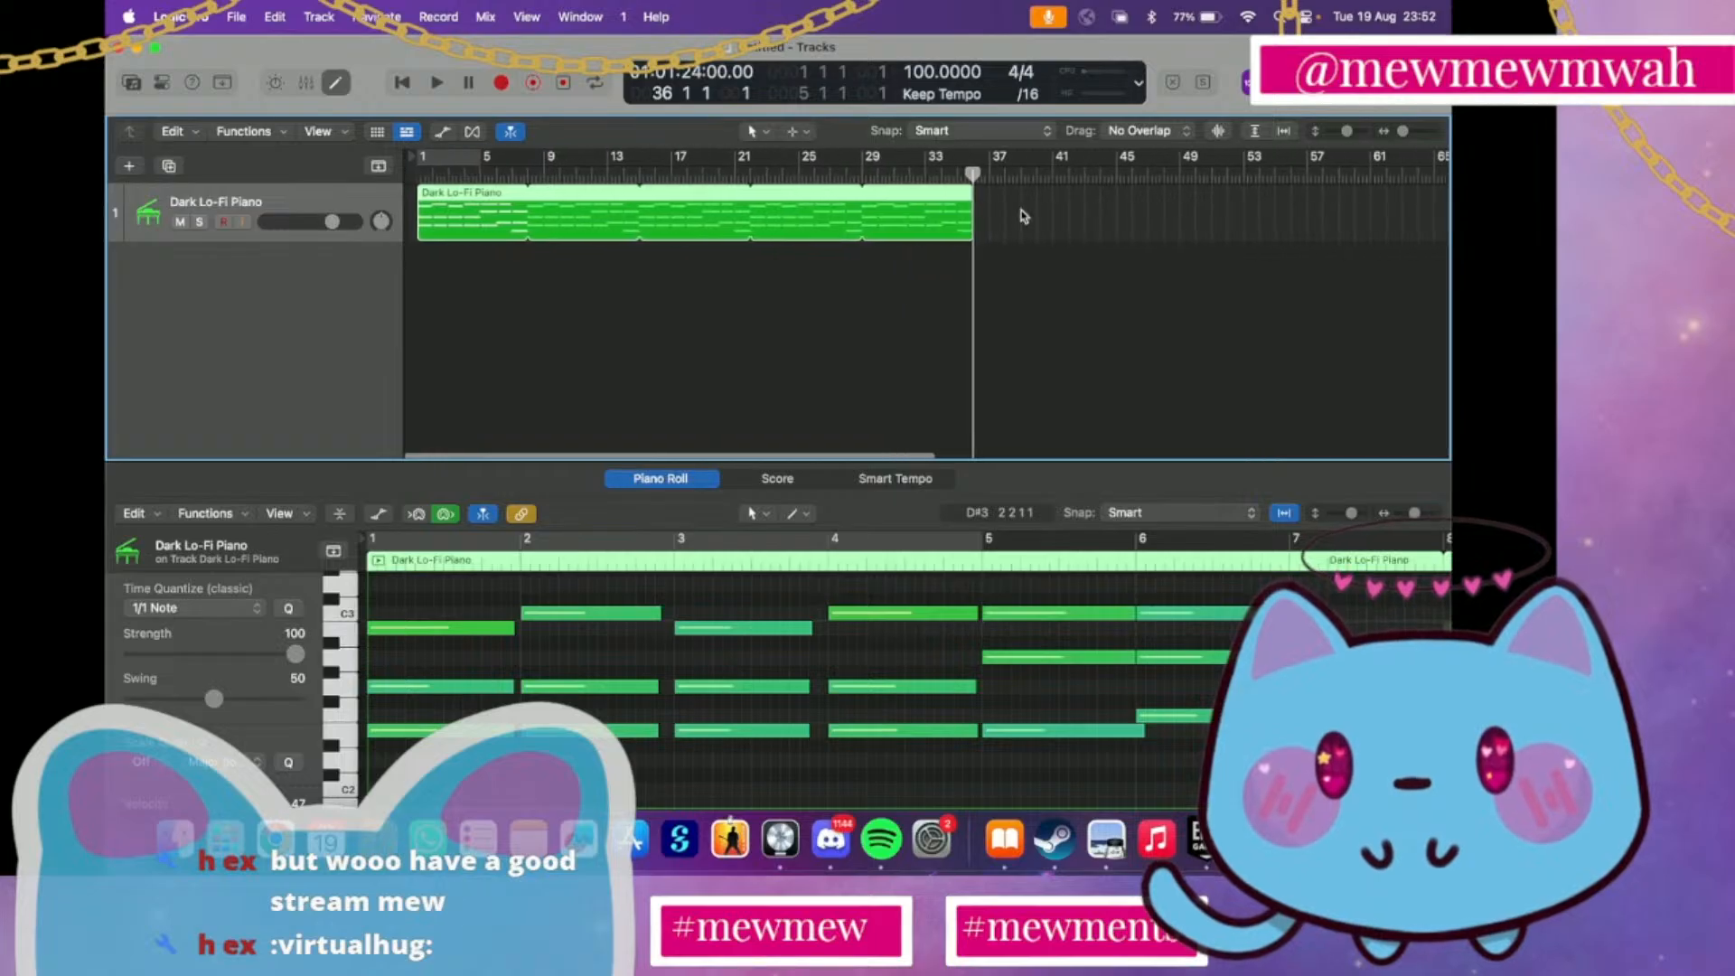
scroll(1023, 217, "up", 6)
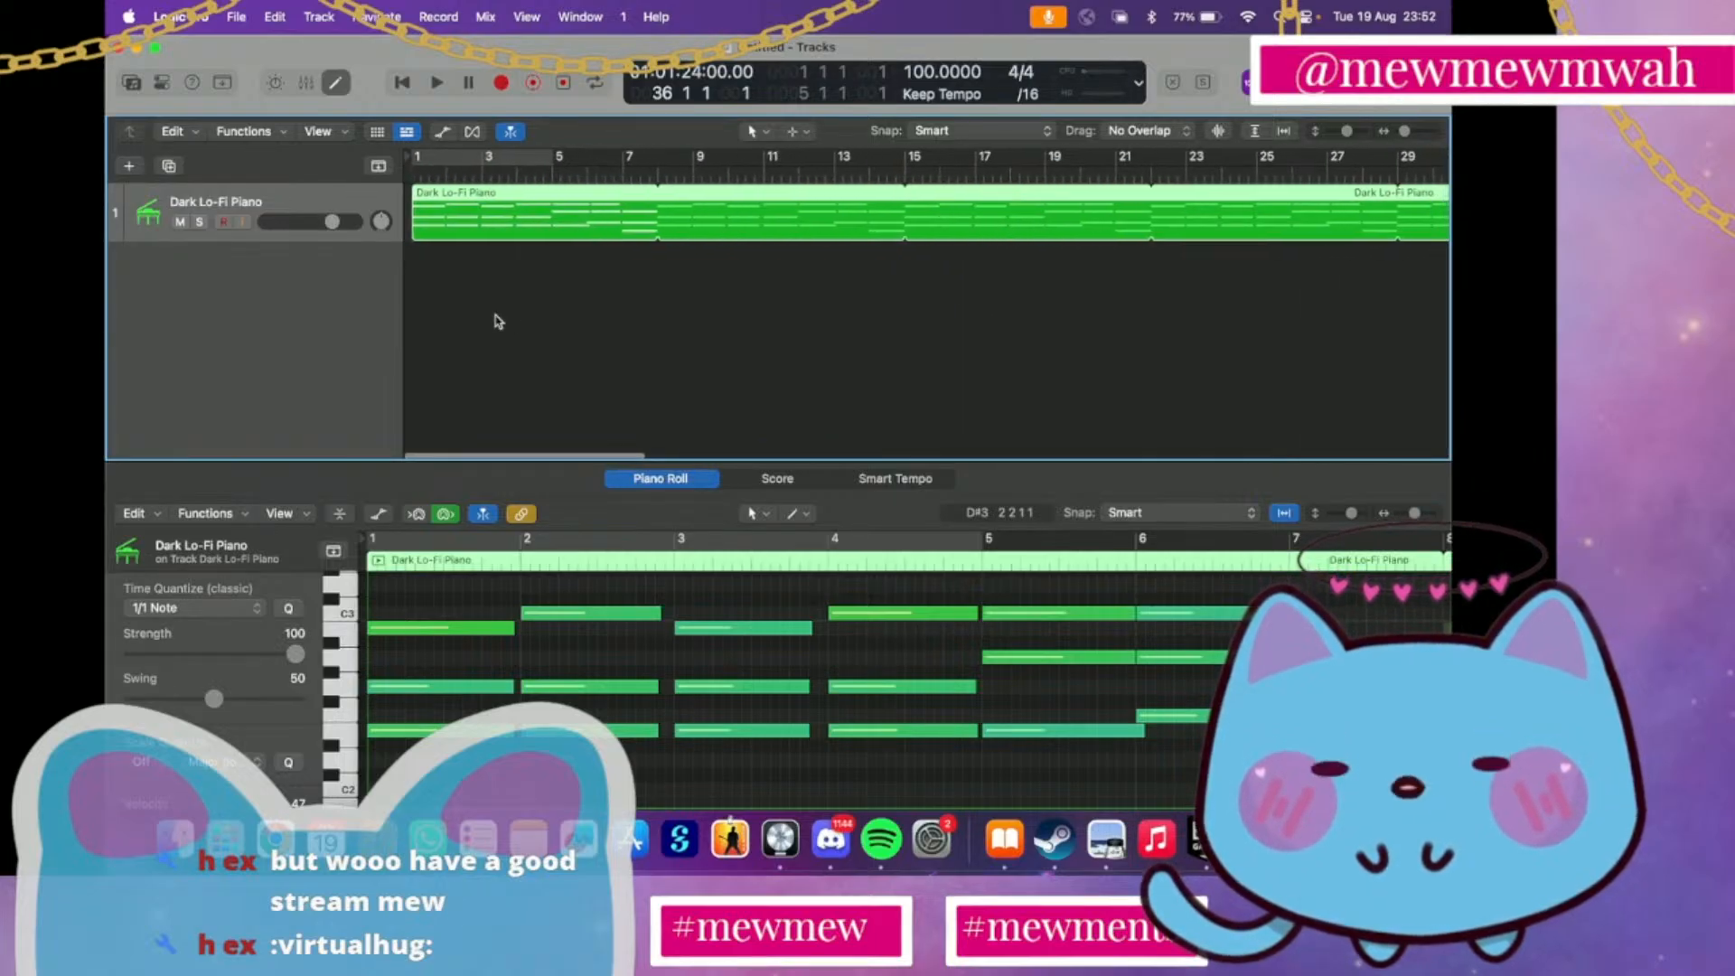
Add a second track with the same settings as the Dark Lo-Fi Piano track and open the sound library's categories
left_click(168, 166)
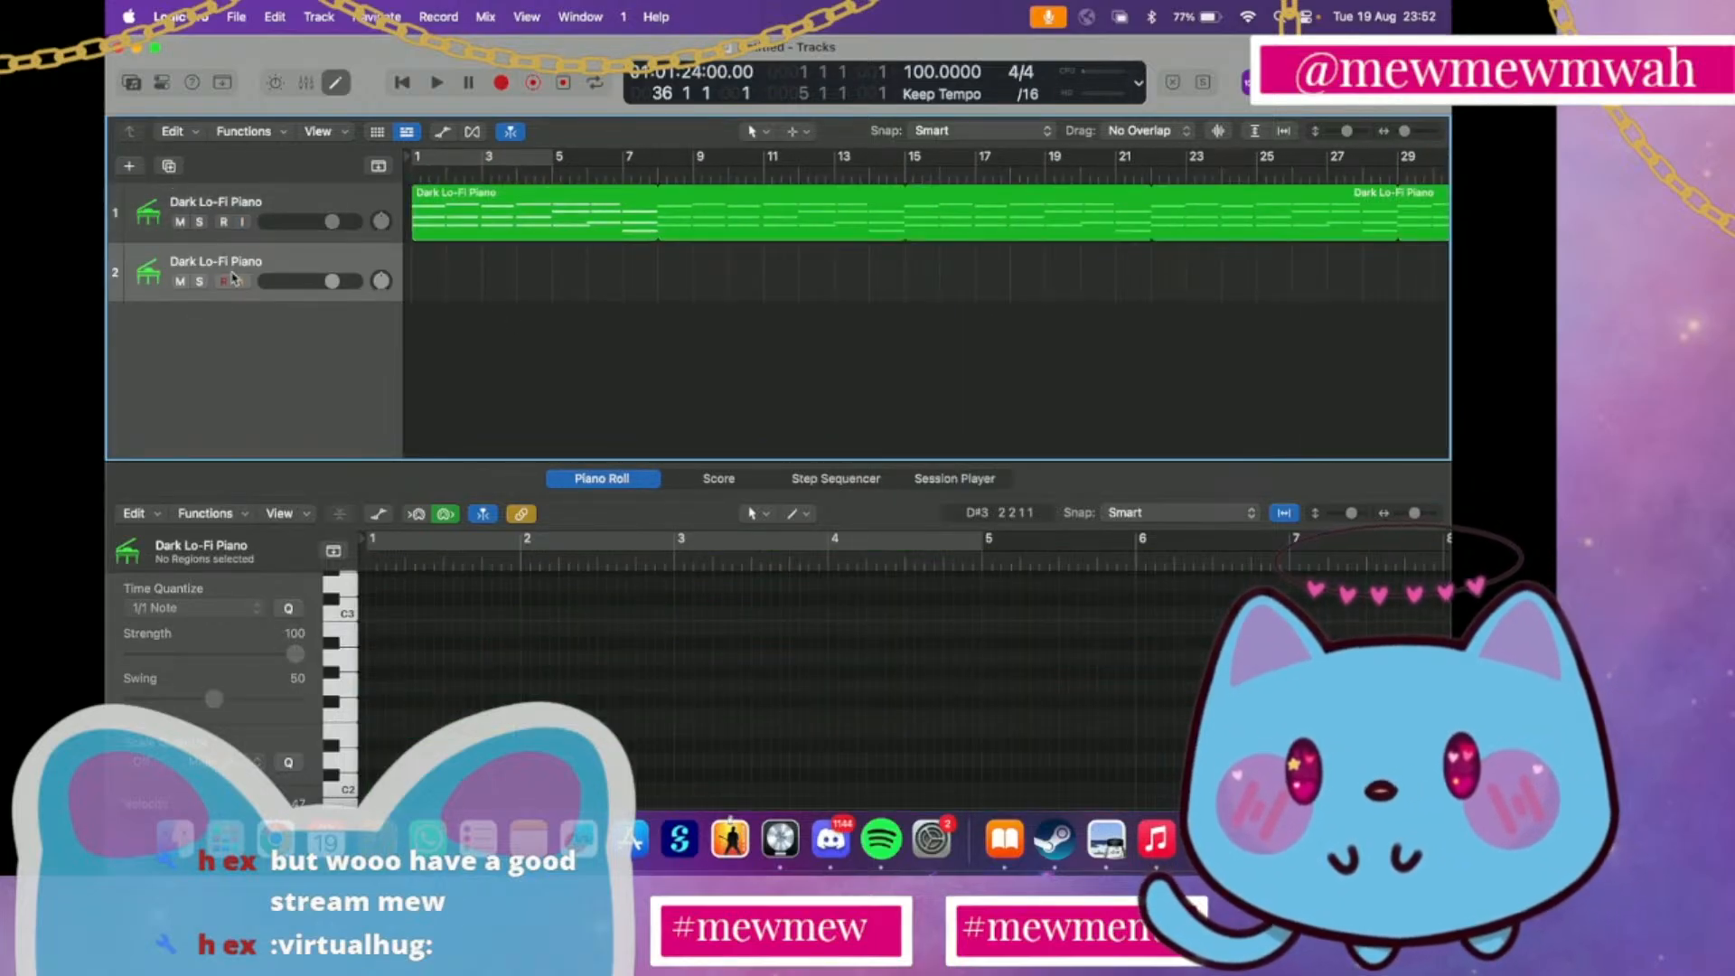
left_click(133, 83)
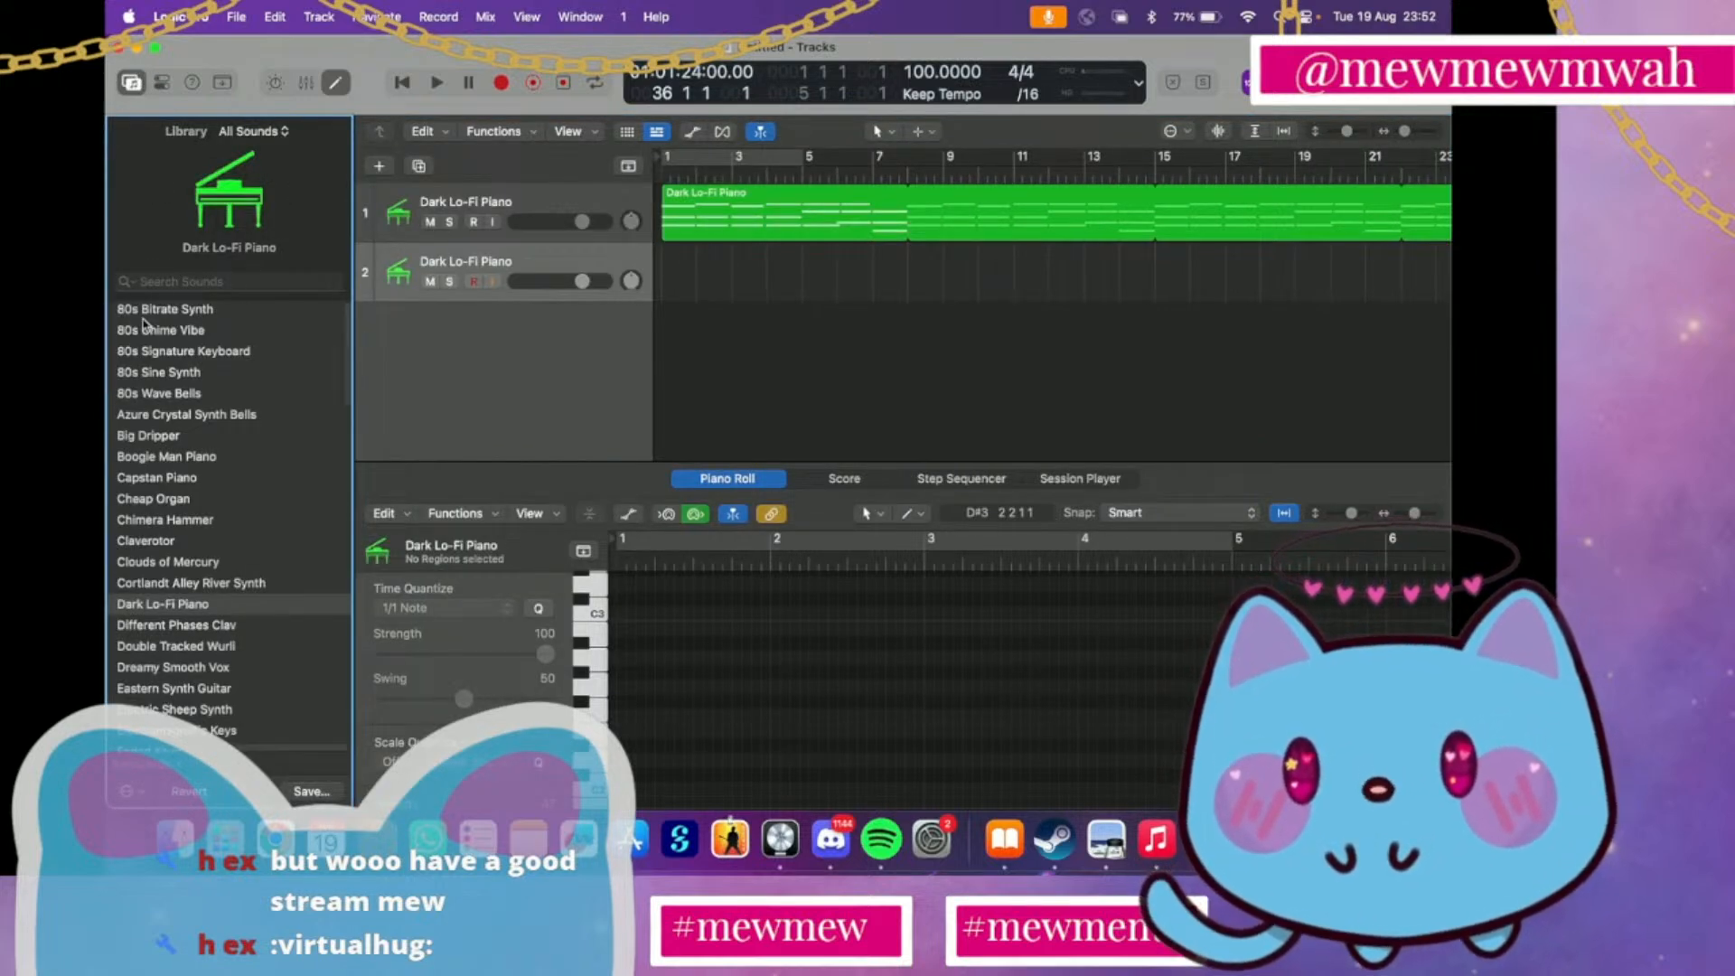
scroll(147, 325, "left", 5)
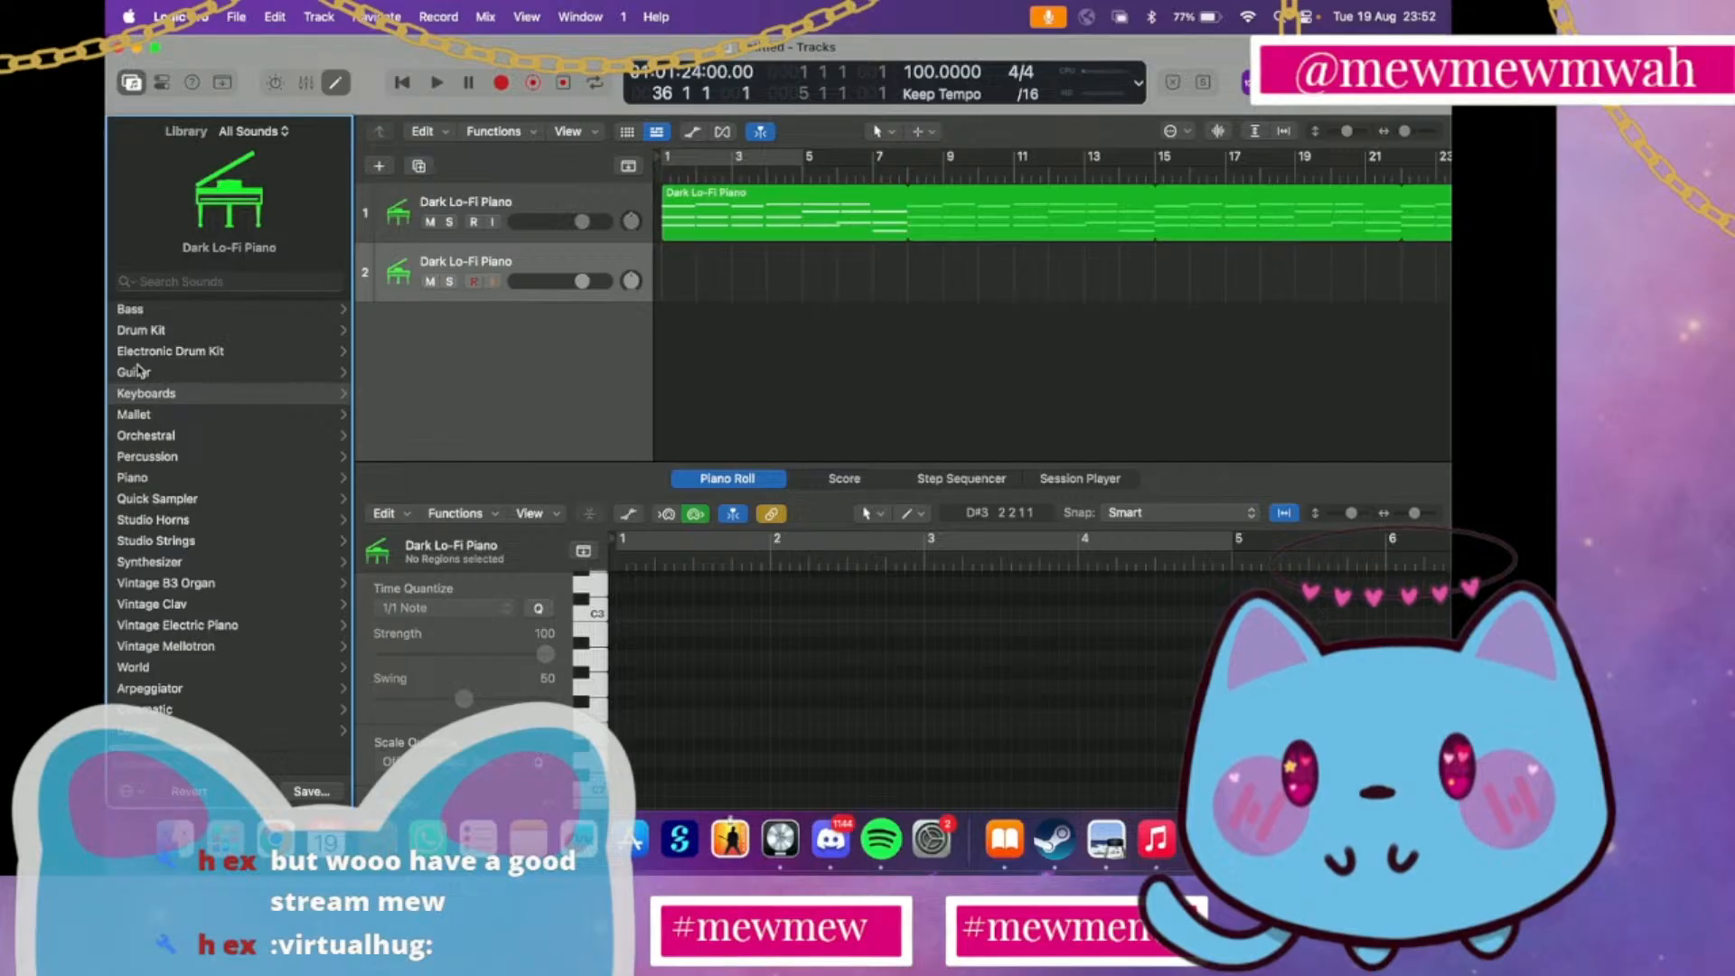
Audition Mallet sounds on the second track, from I-95 Silicon Pluck and the Glass Marimbas to Toy Glockenspiel, Vibraphone, Vibes and Bass, Mini Marimba and Marimba
left_click(145, 434)
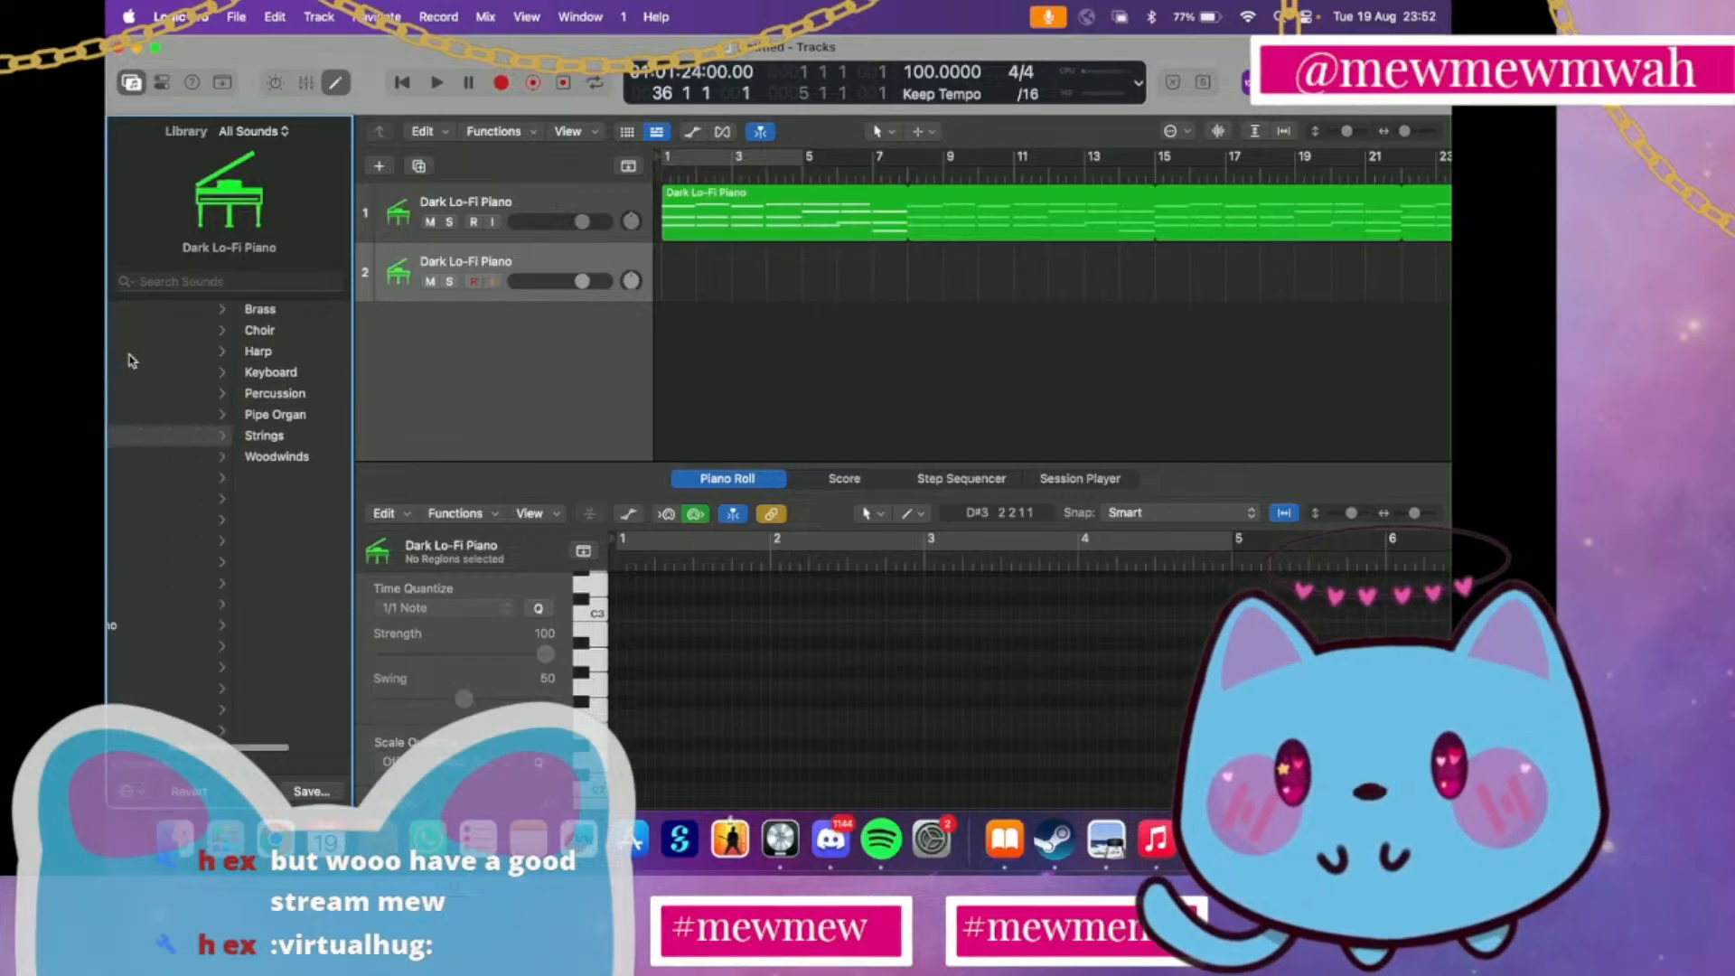
scroll(132, 360, "left", 5)
left_click(132, 414)
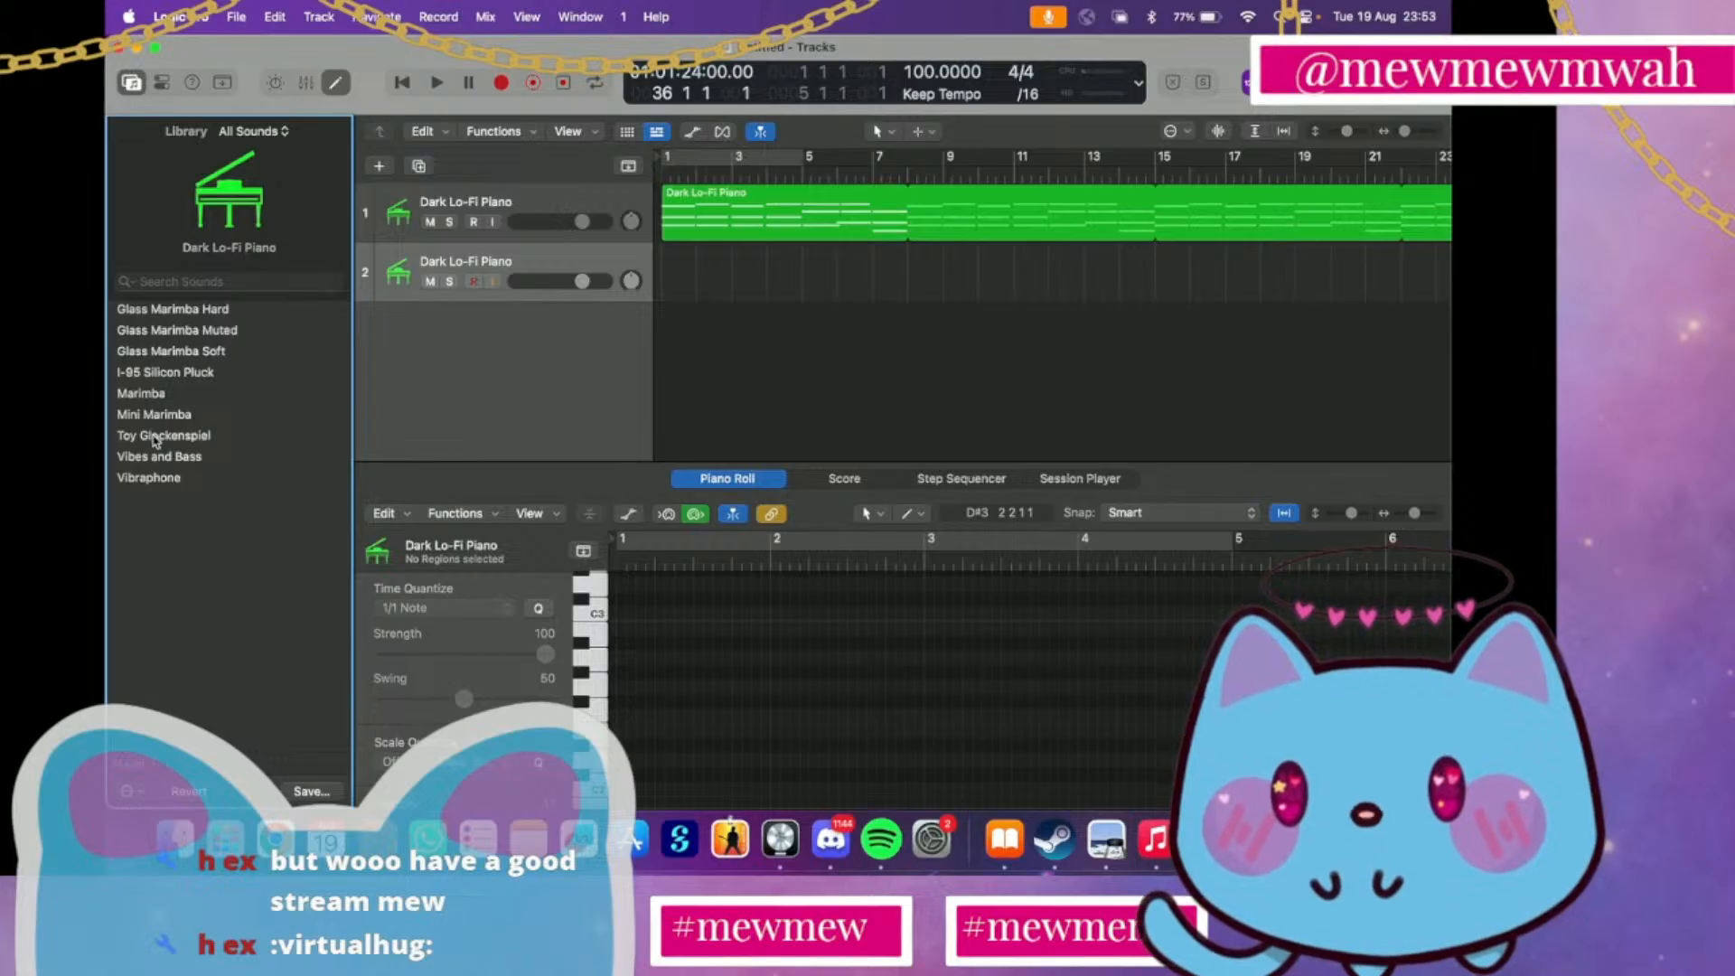
left_click(160, 375)
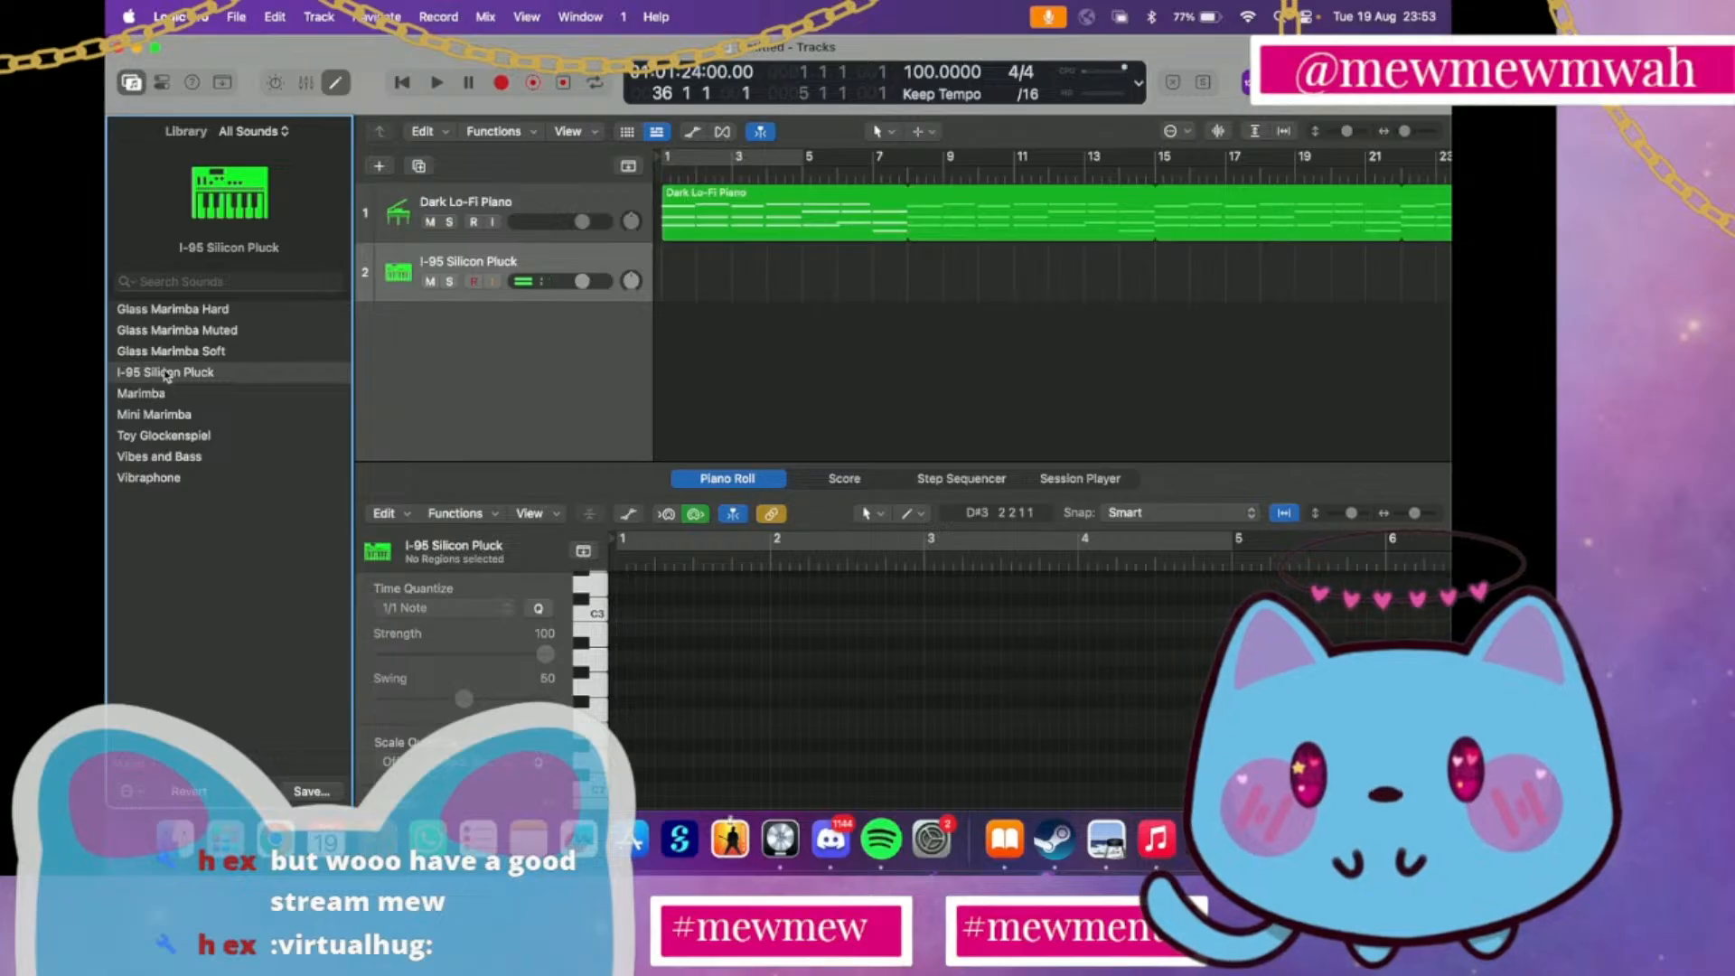
left_click(180, 315)
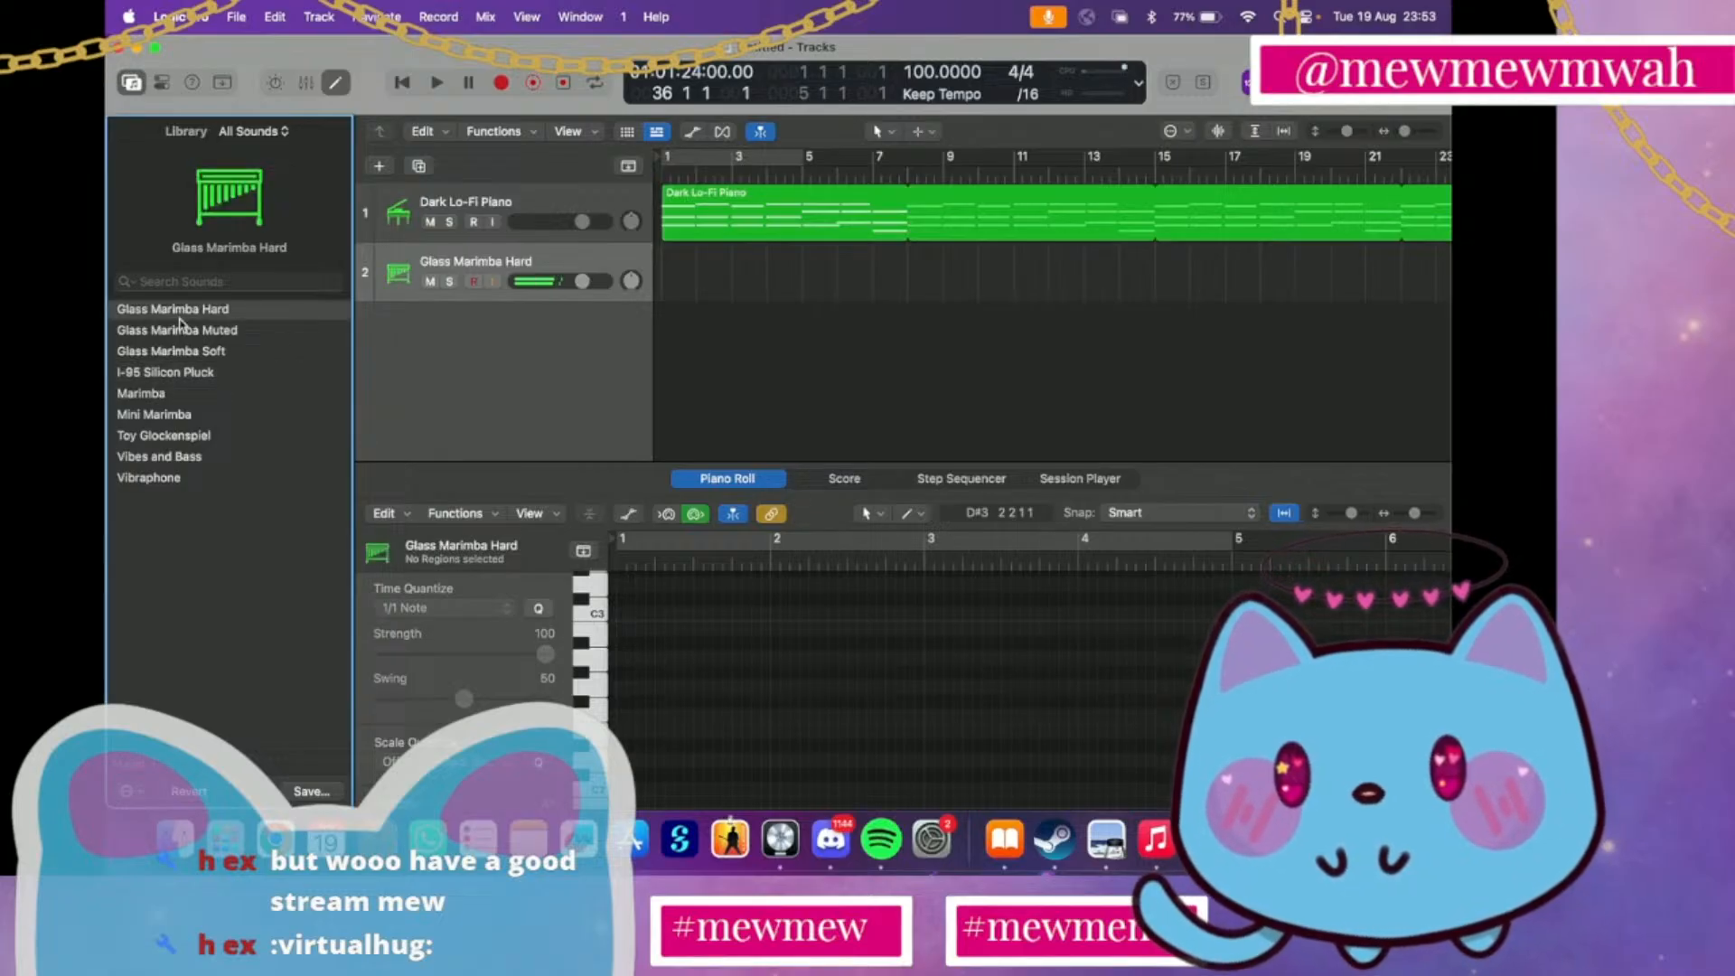
left_click(182, 329)
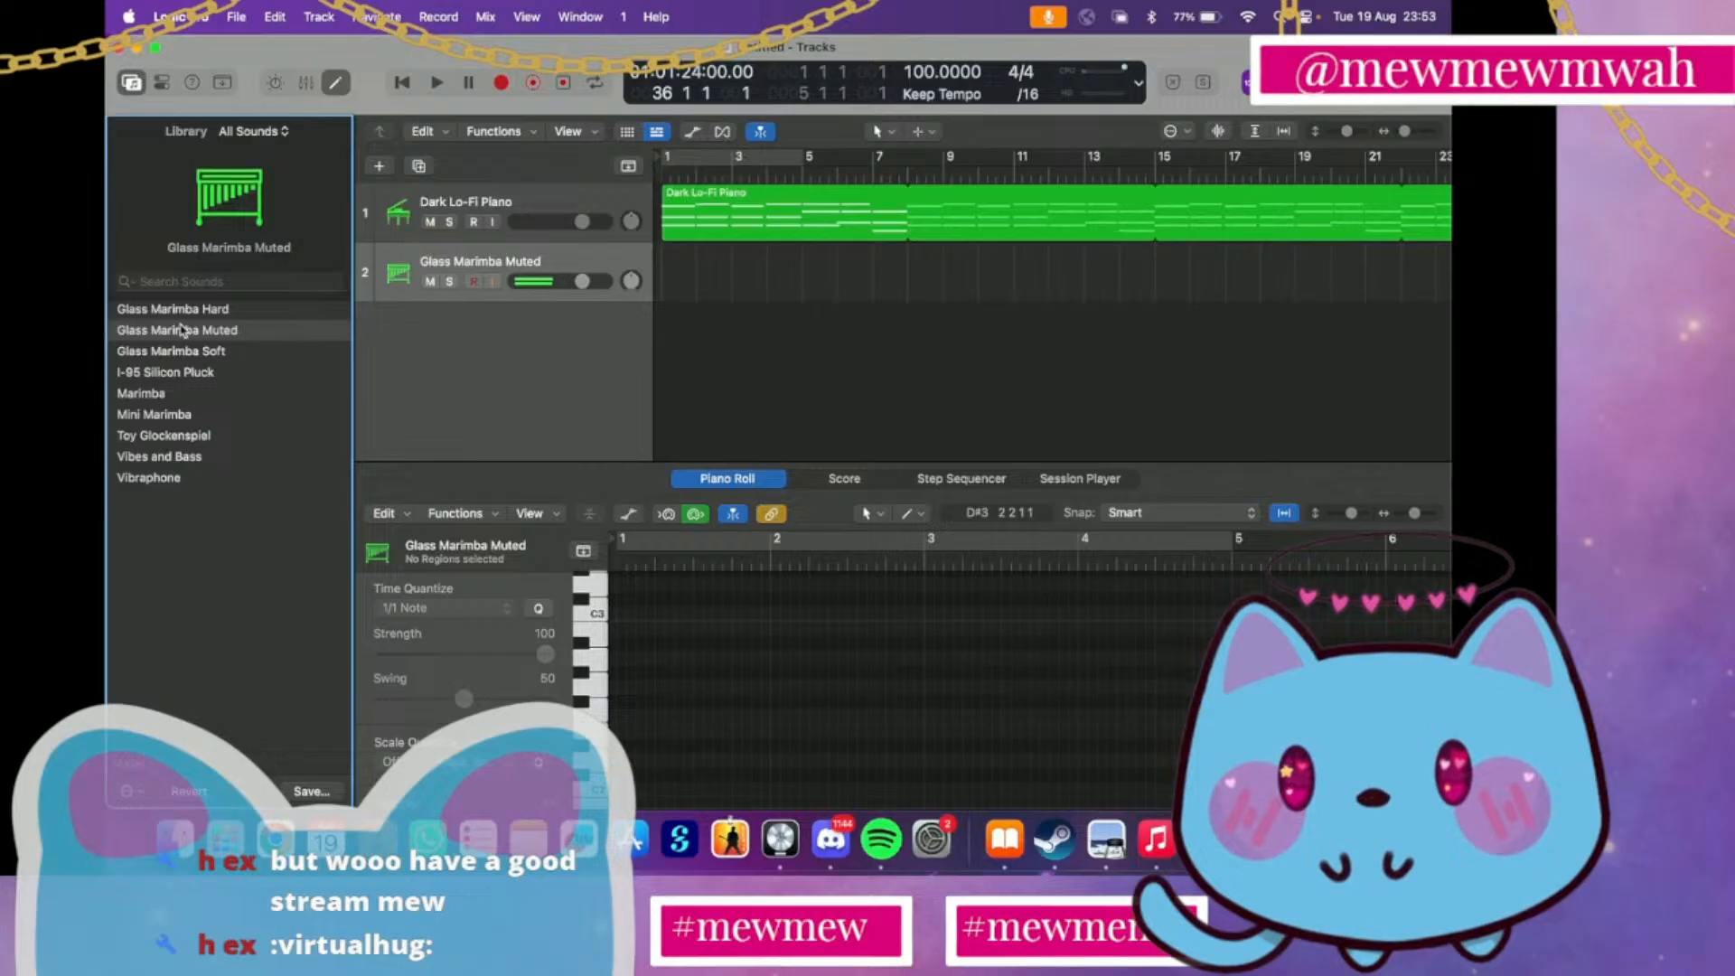
left_click(182, 352)
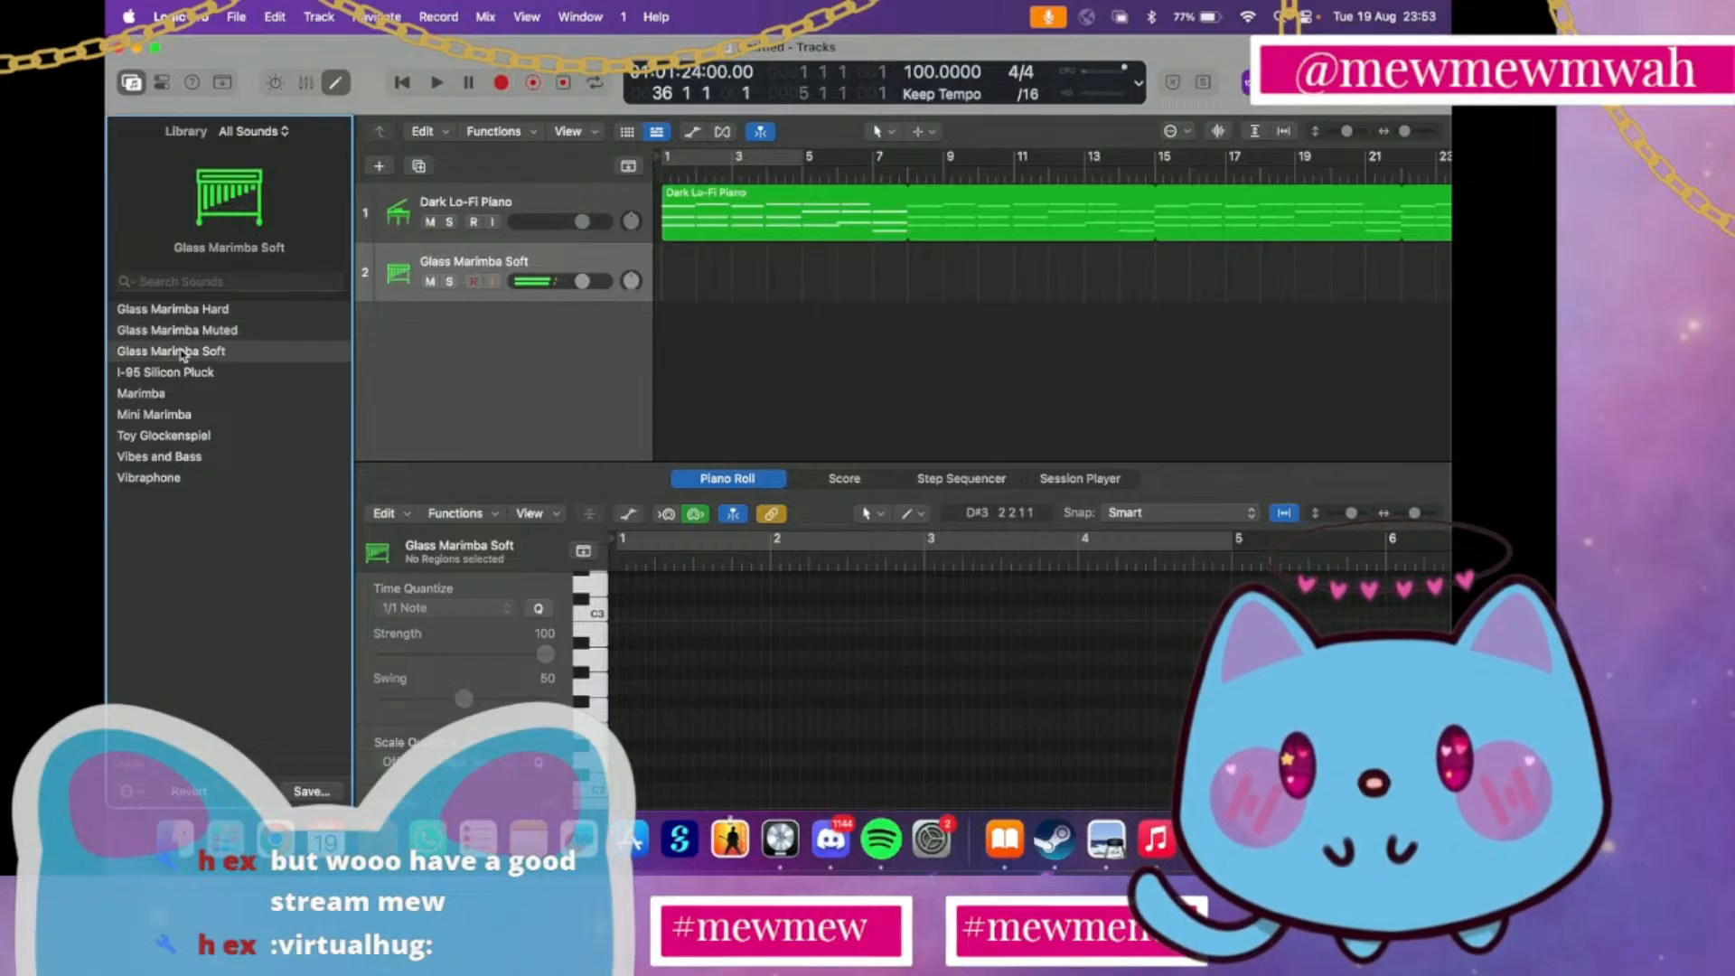
left_click(168, 437)
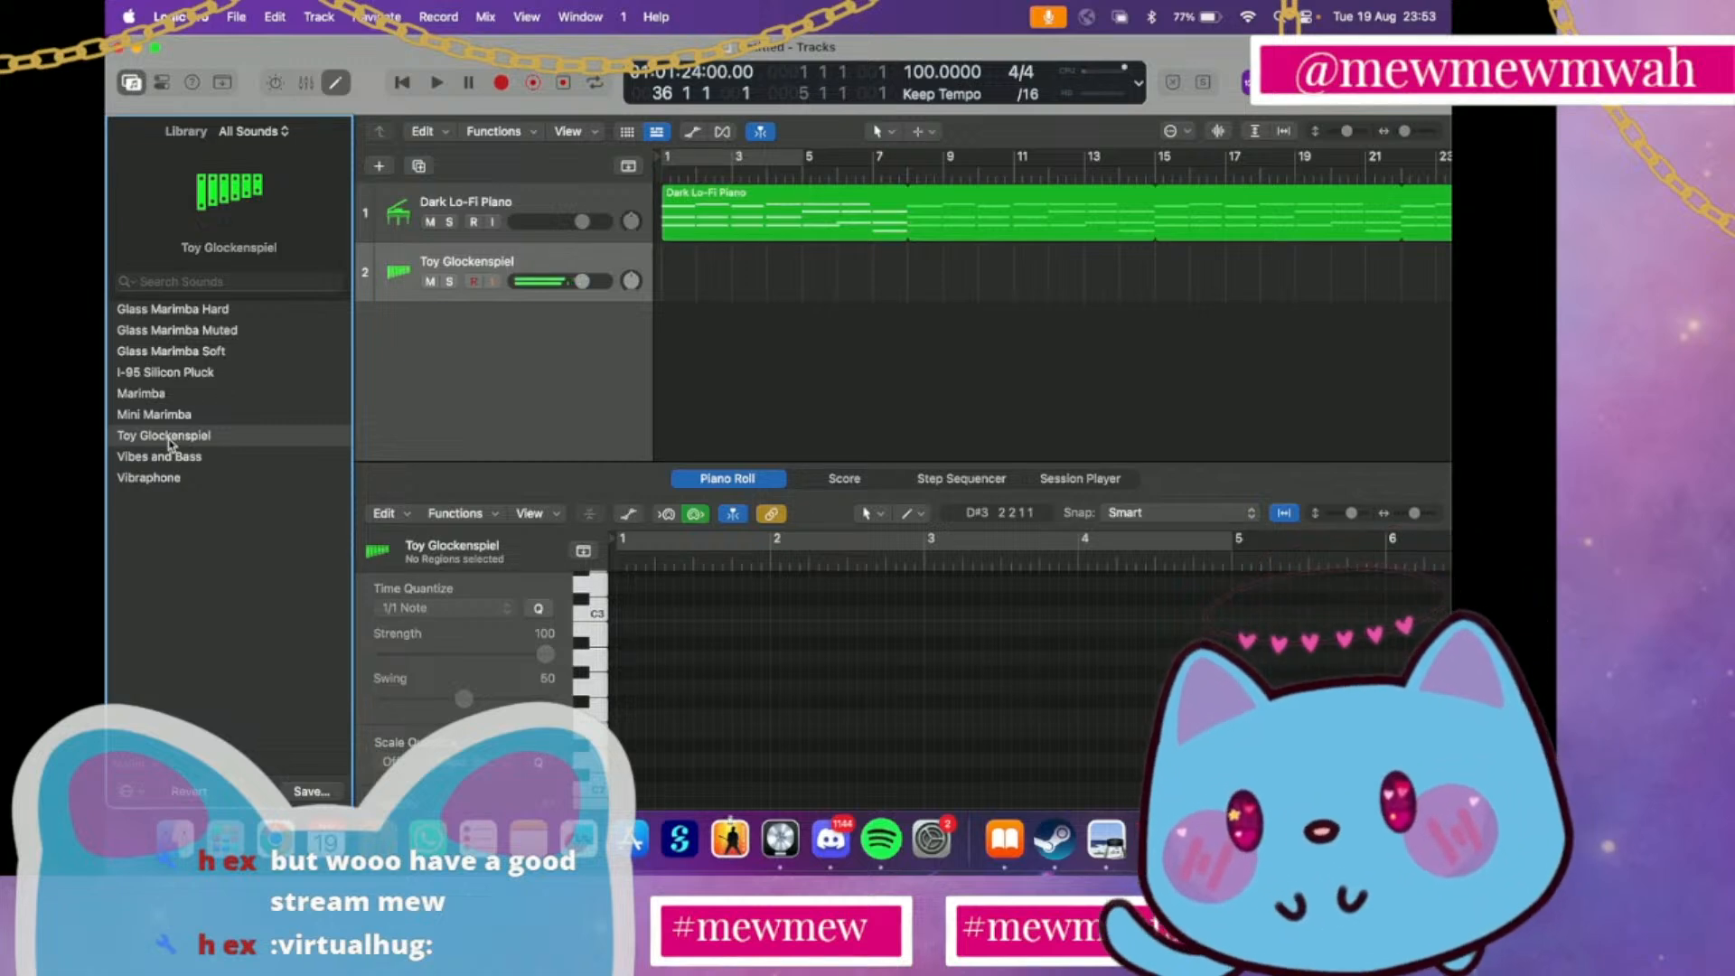
left_click(171, 478)
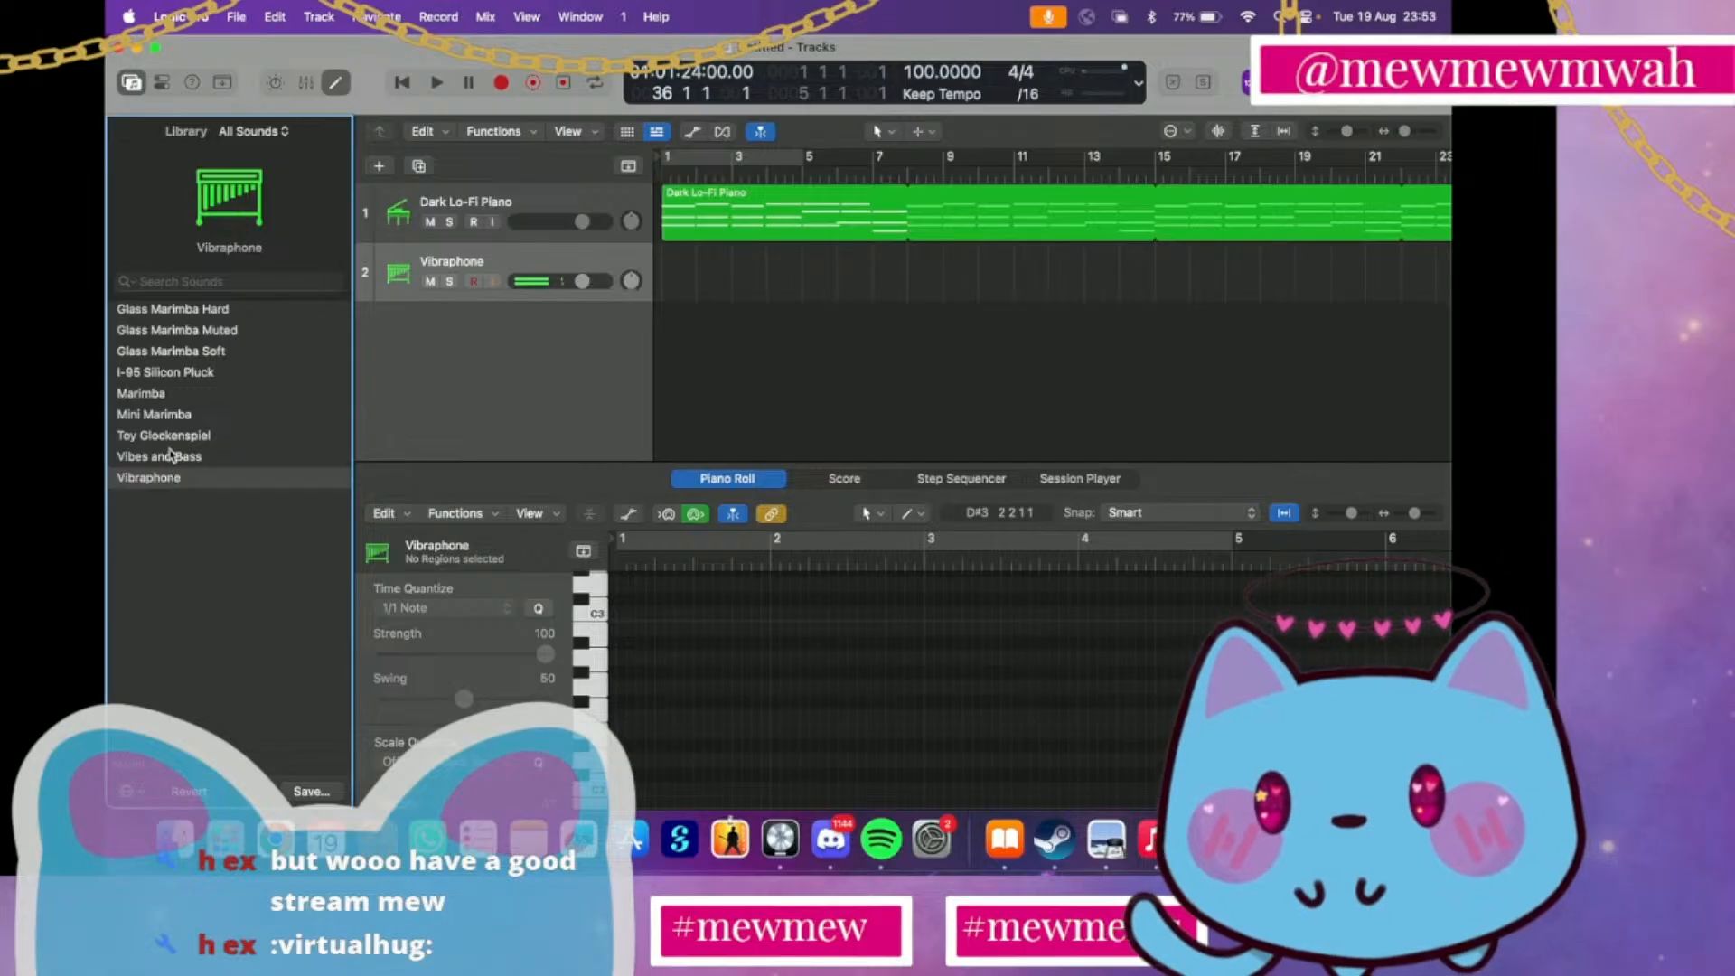
left_click(172, 455)
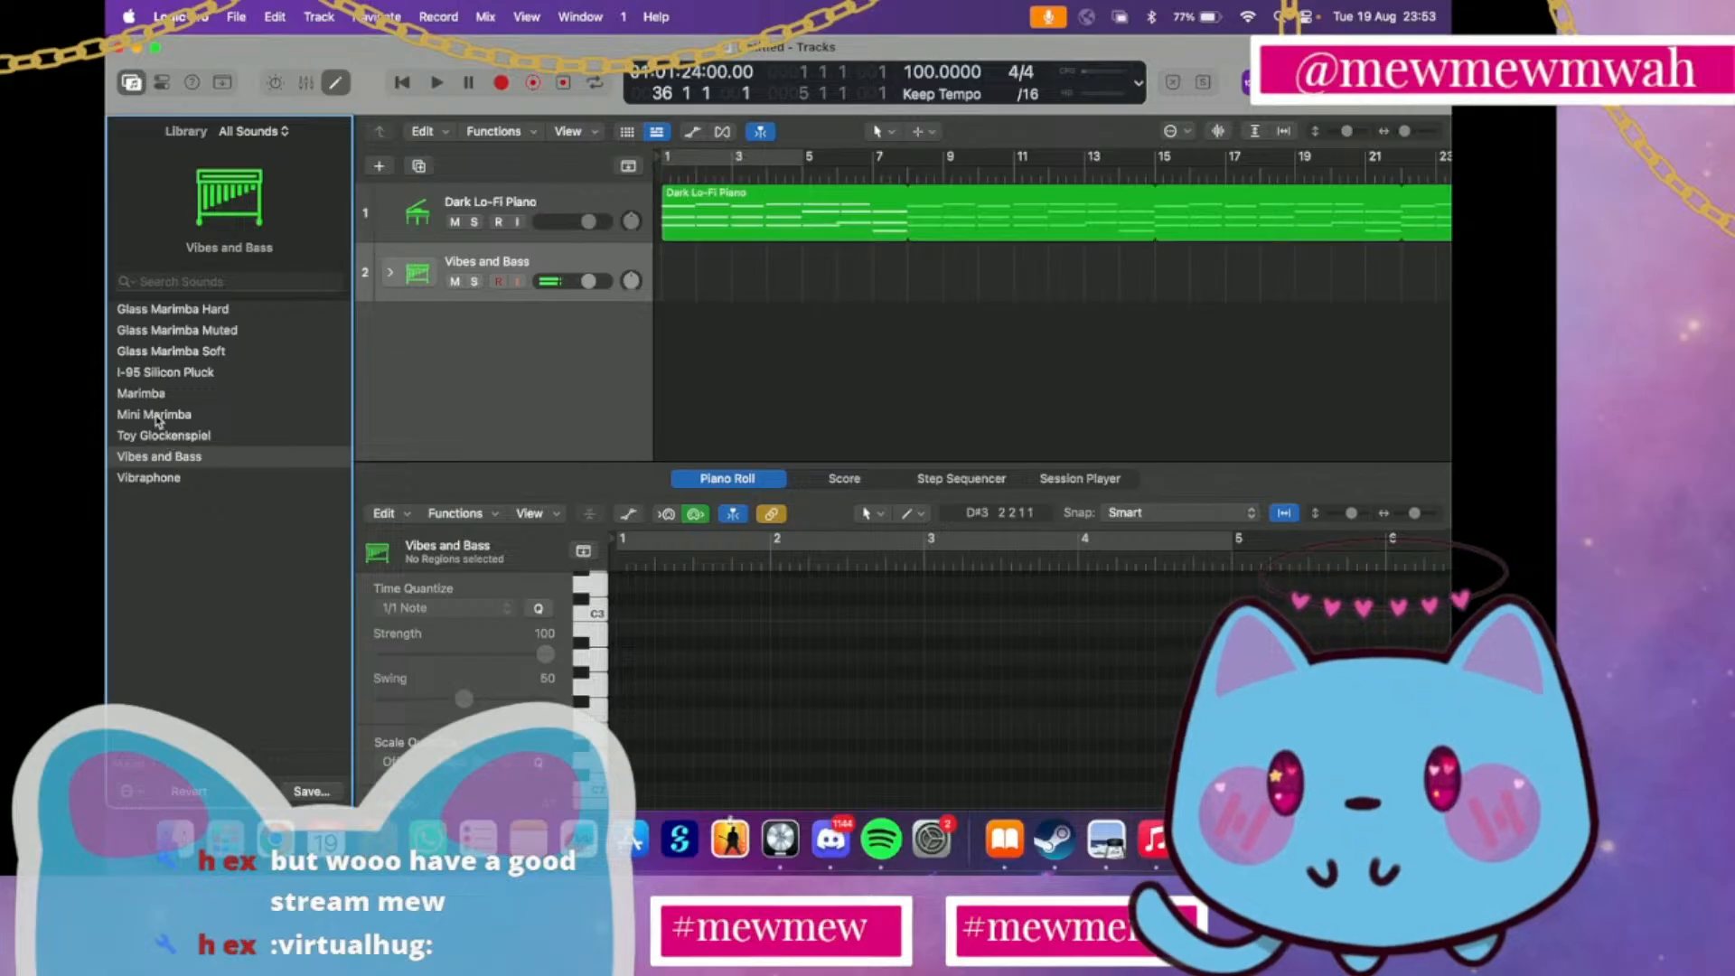
left_click(155, 417)
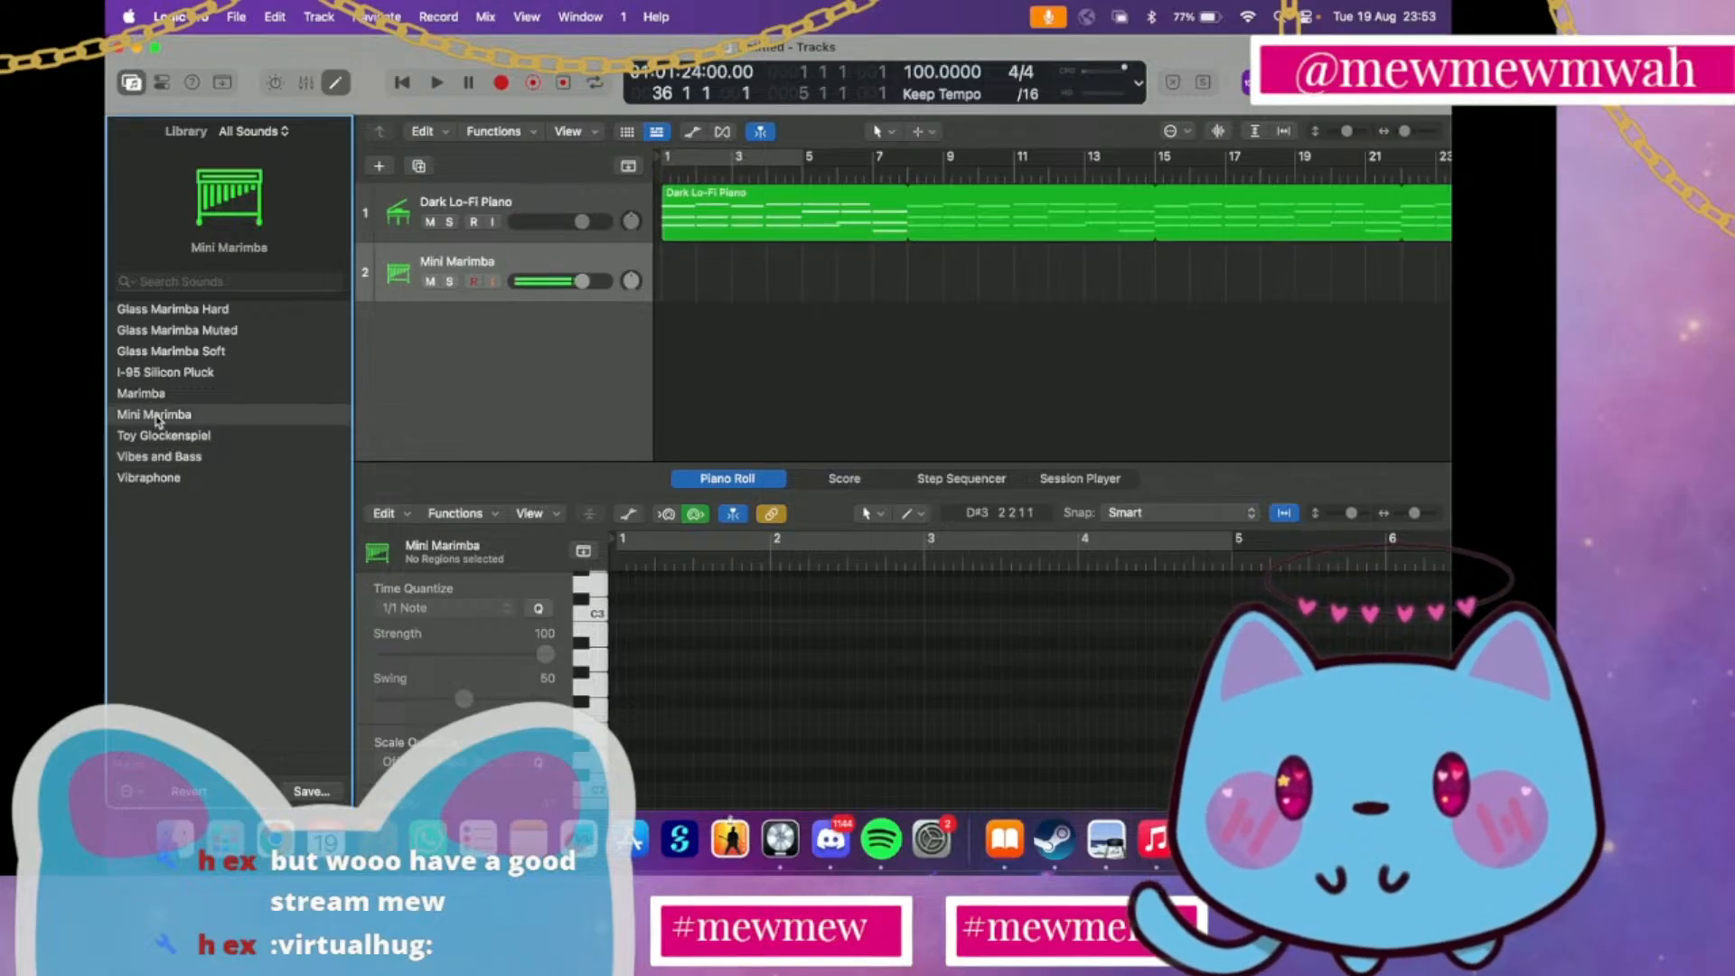
left_click(145, 390)
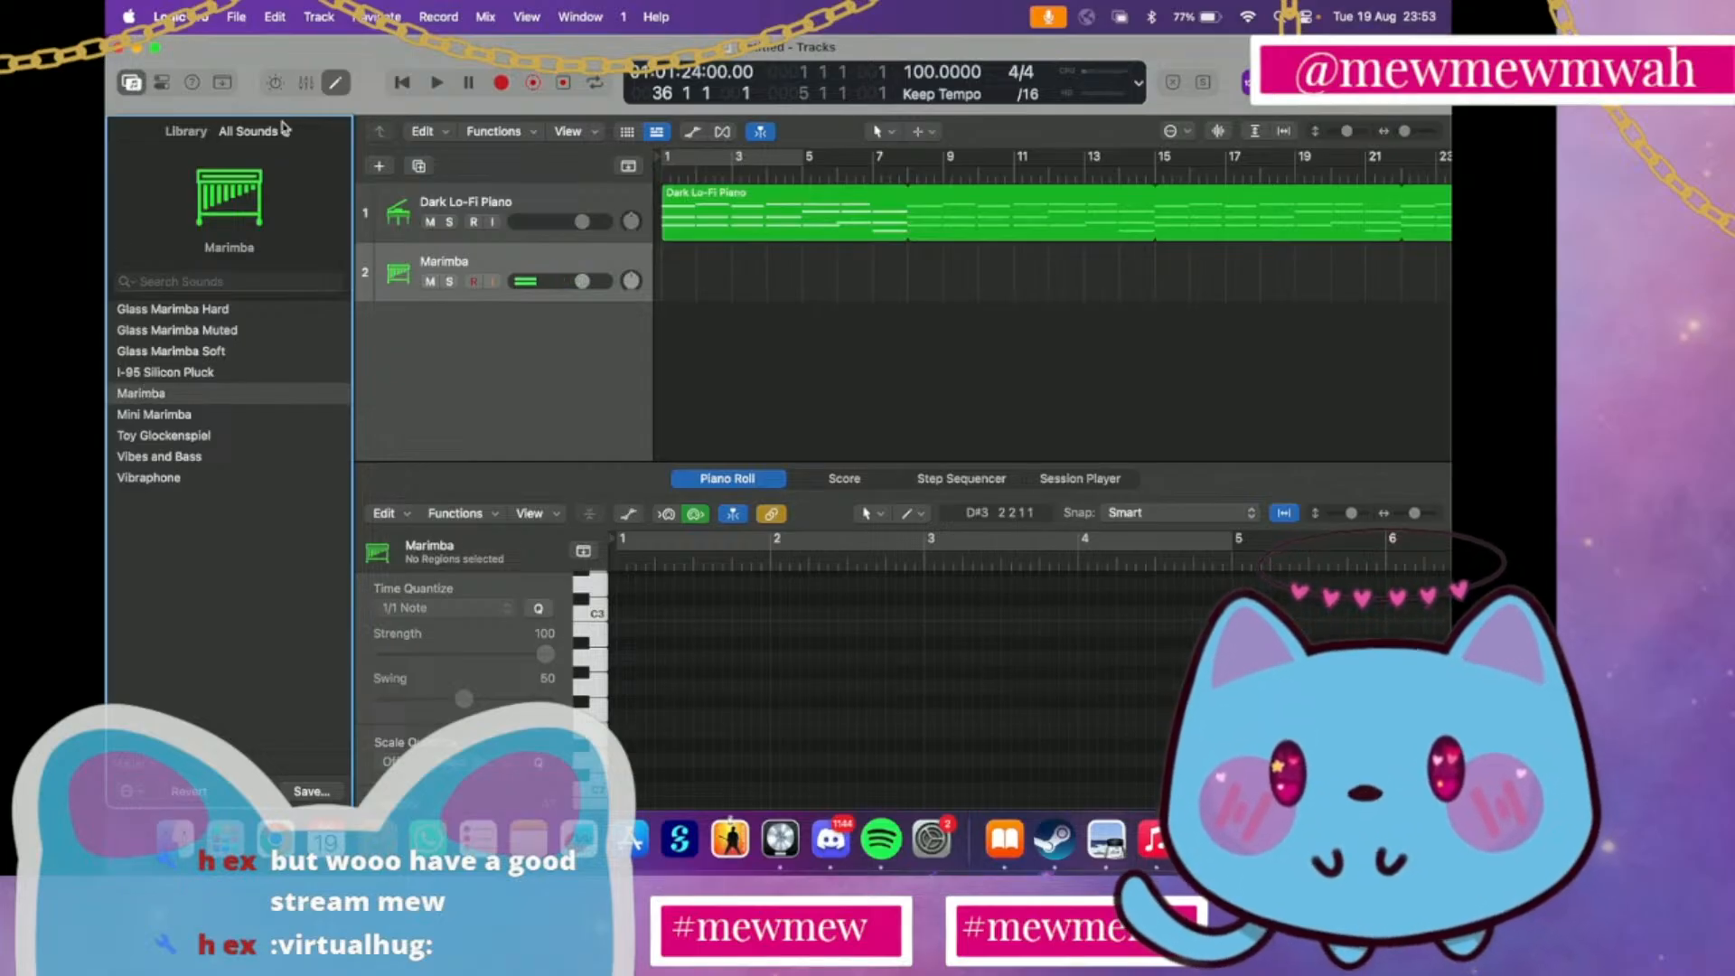
Try the Coffee Shop kit from the Percussion sounds on the second track
scroll(197, 365, "left", 5)
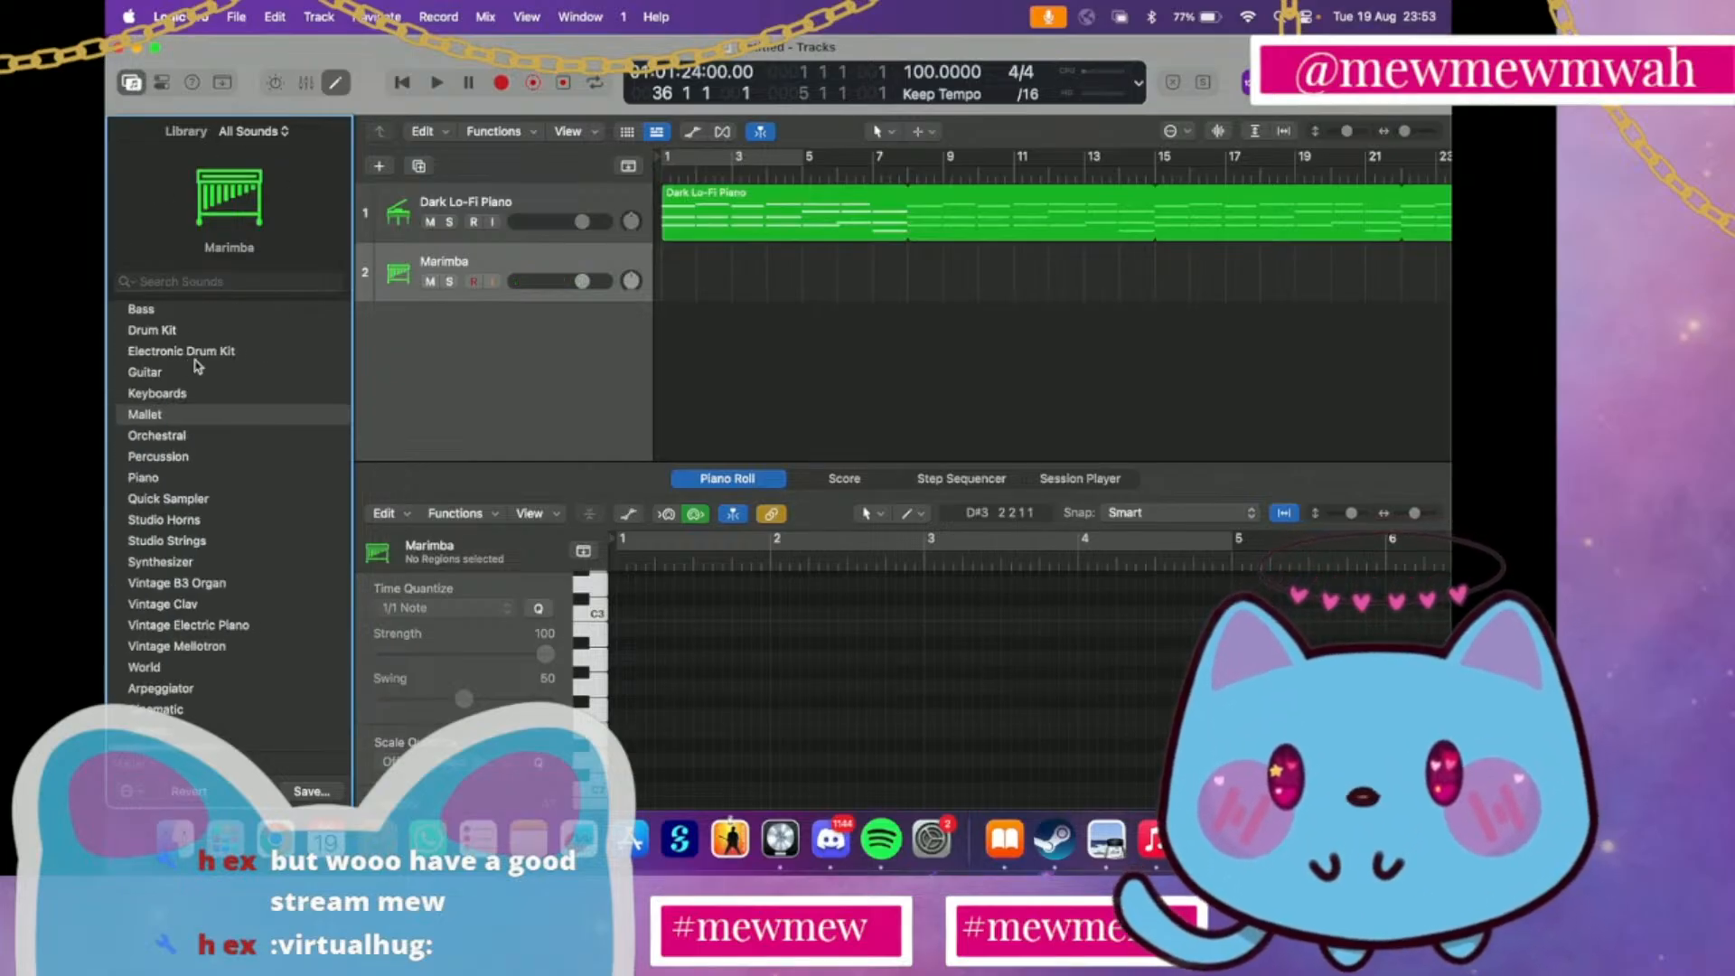
left_click(189, 456)
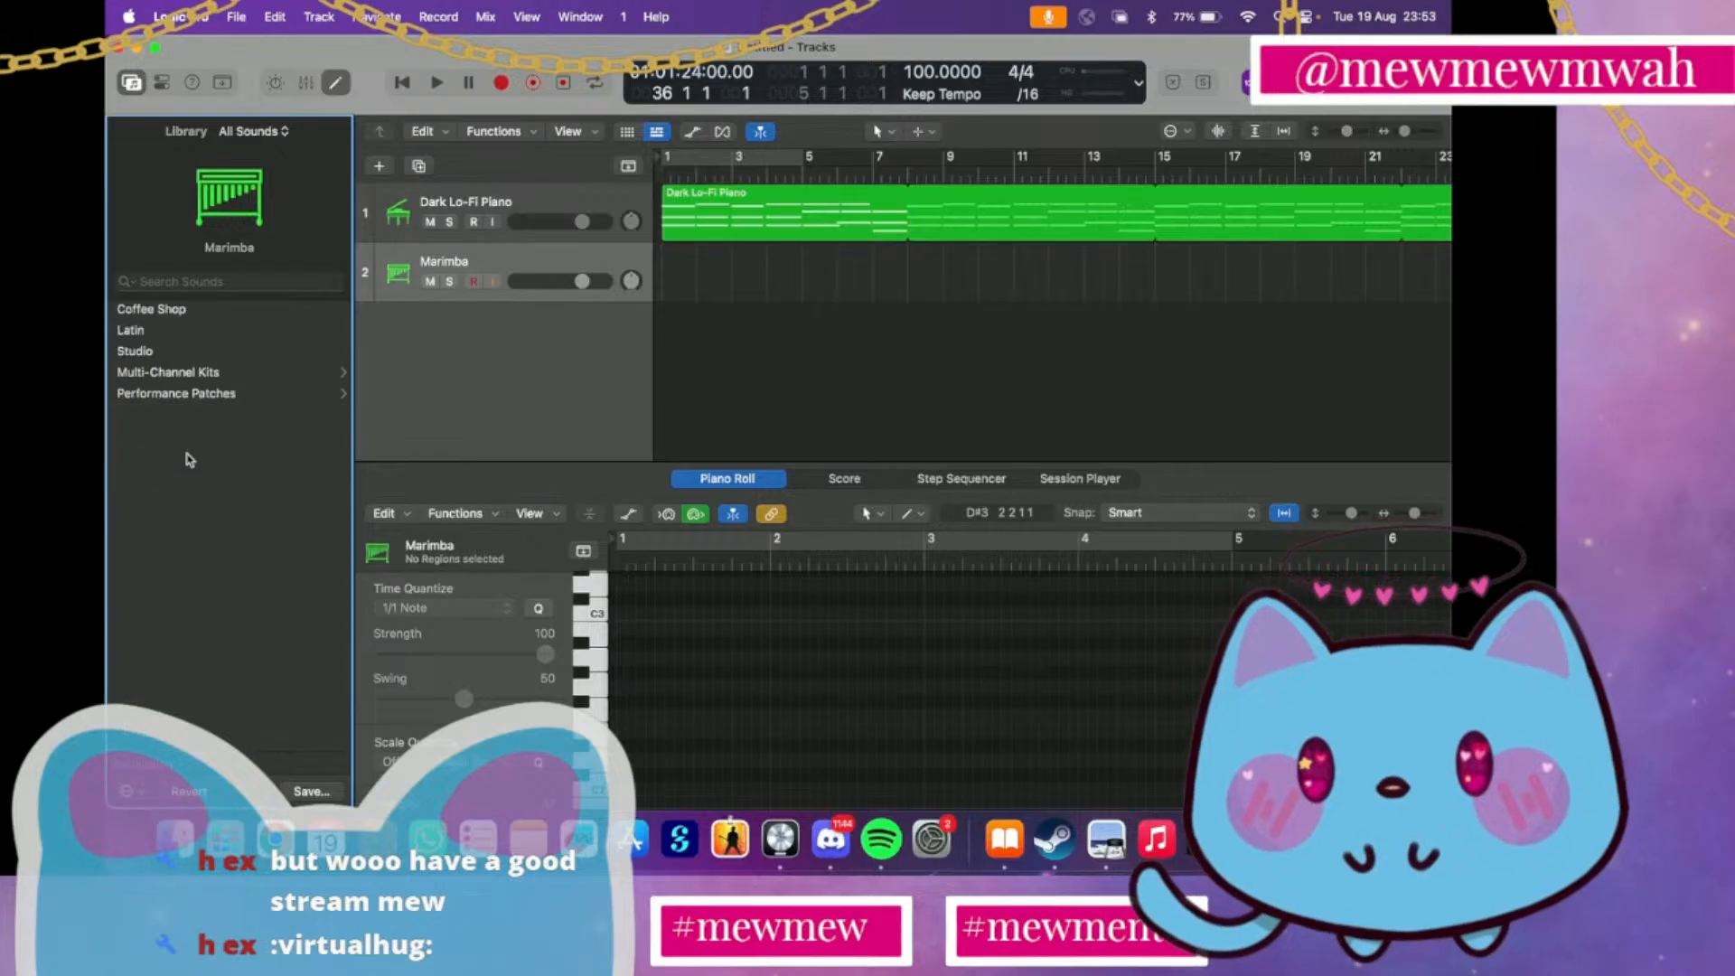
left_click(186, 313)
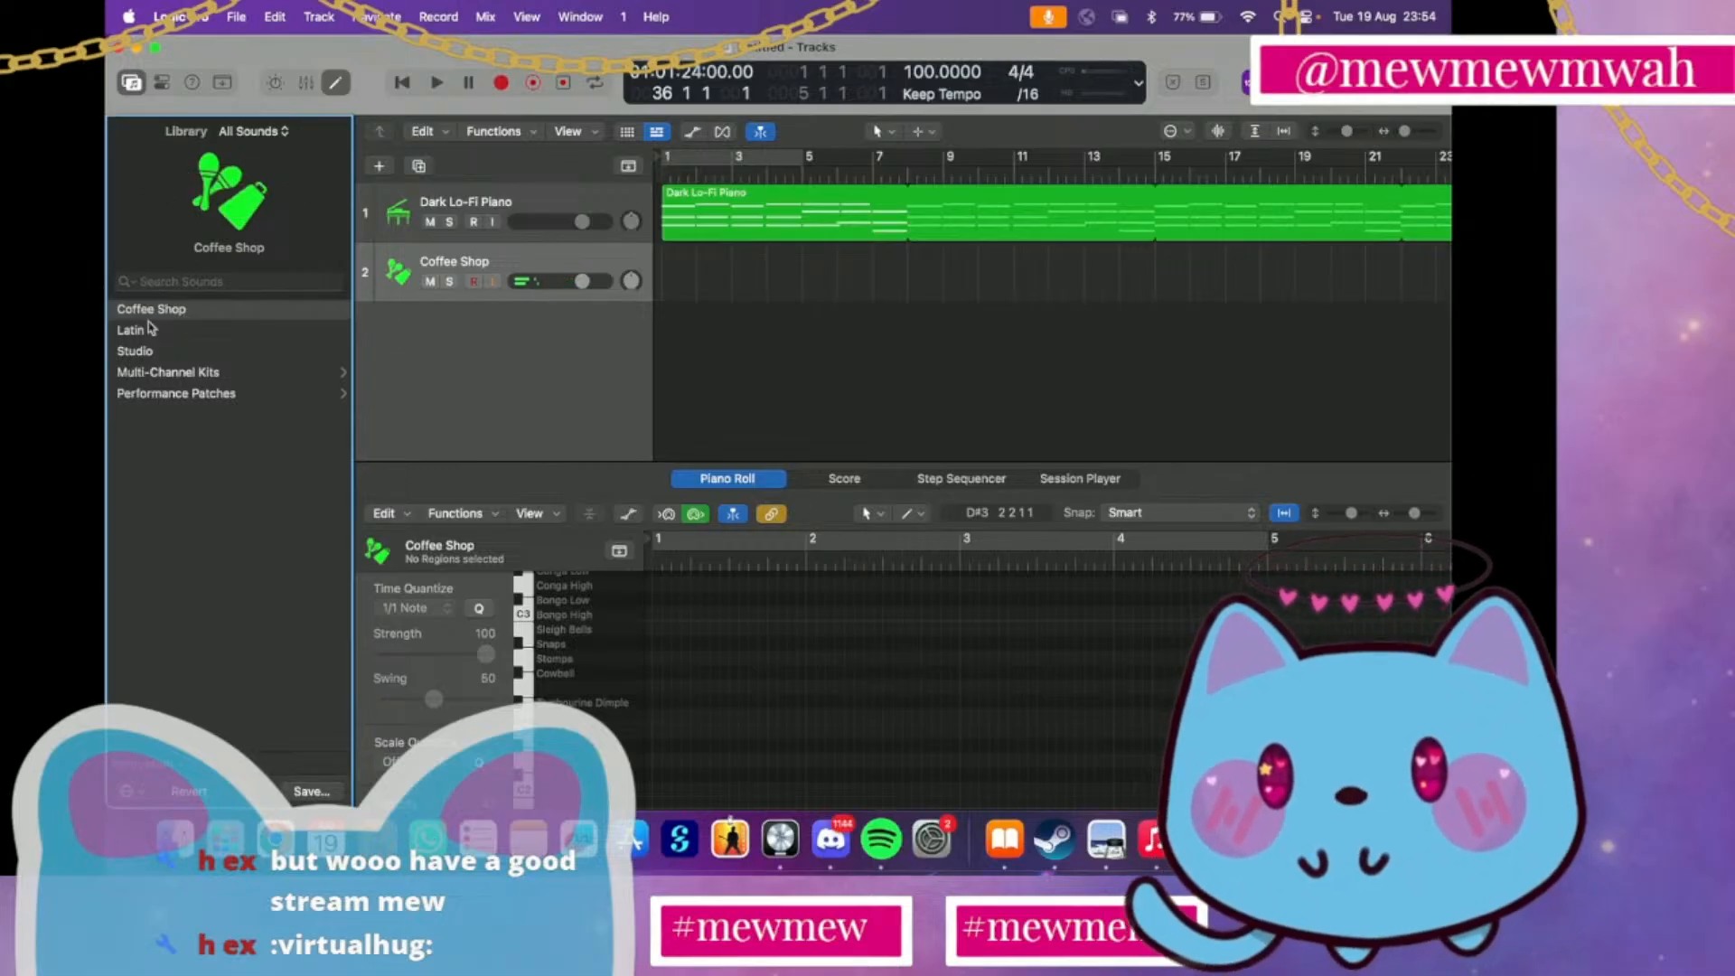
Browse the Vintage Mellotron and World sounds, and load Mexican Guitarron from World's Stringed instruments on the second track
scroll(152, 370, "left", 5)
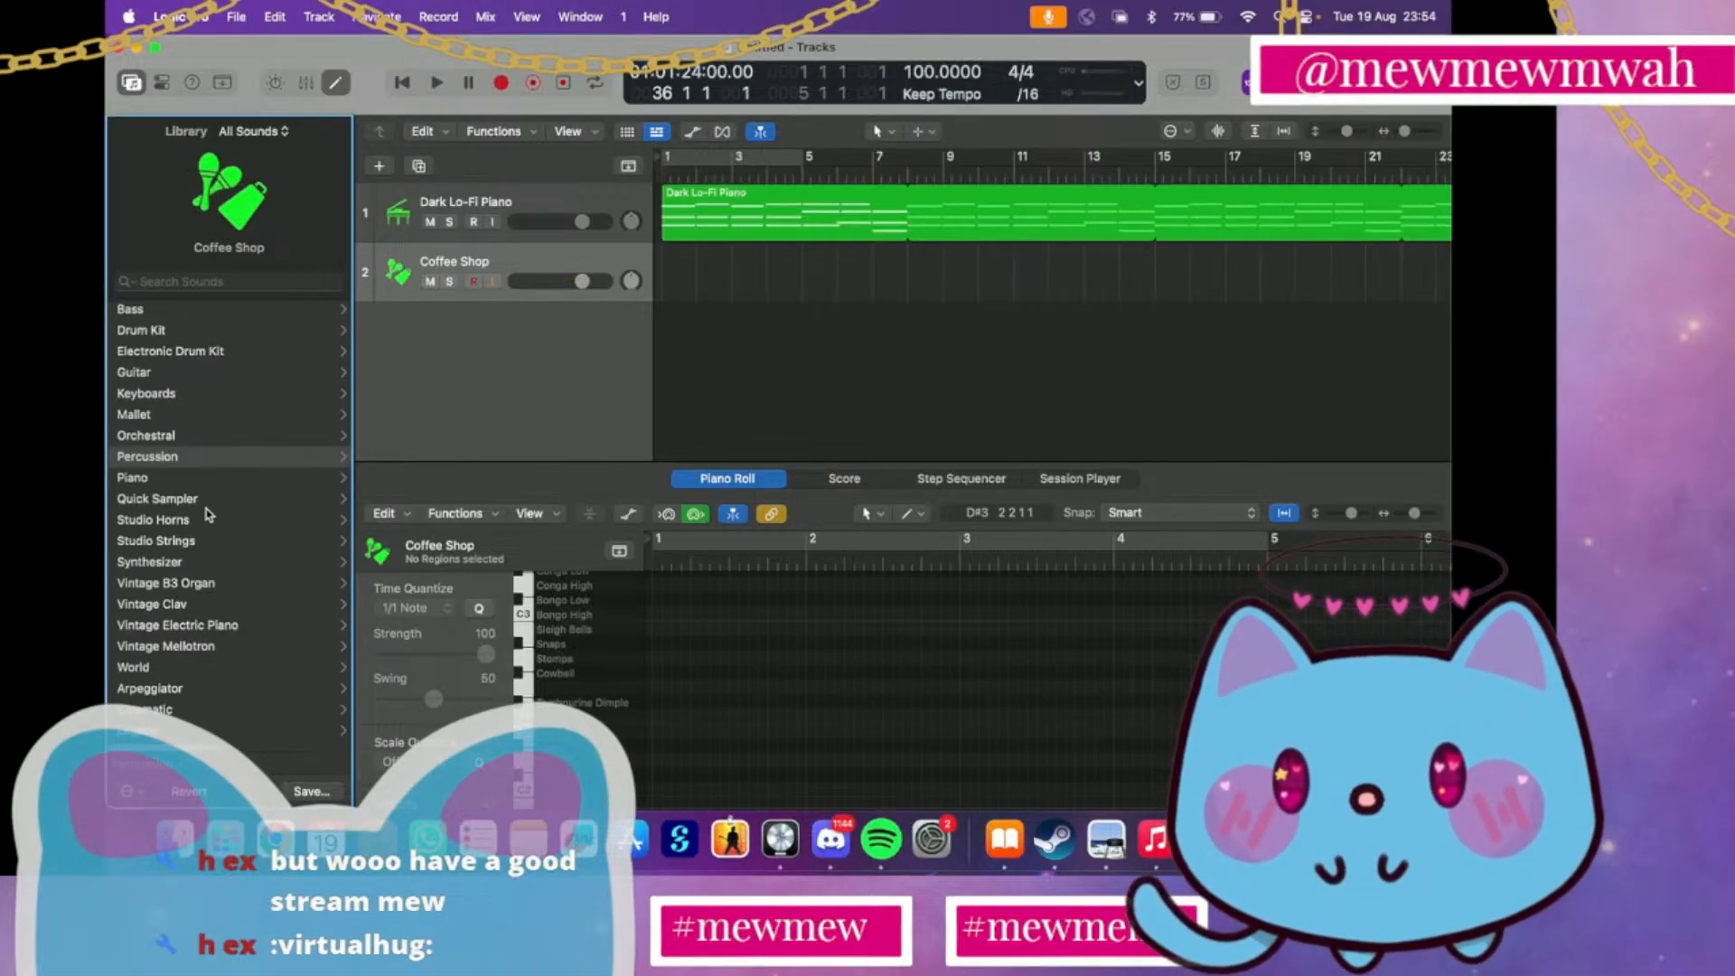
left_click(210, 646)
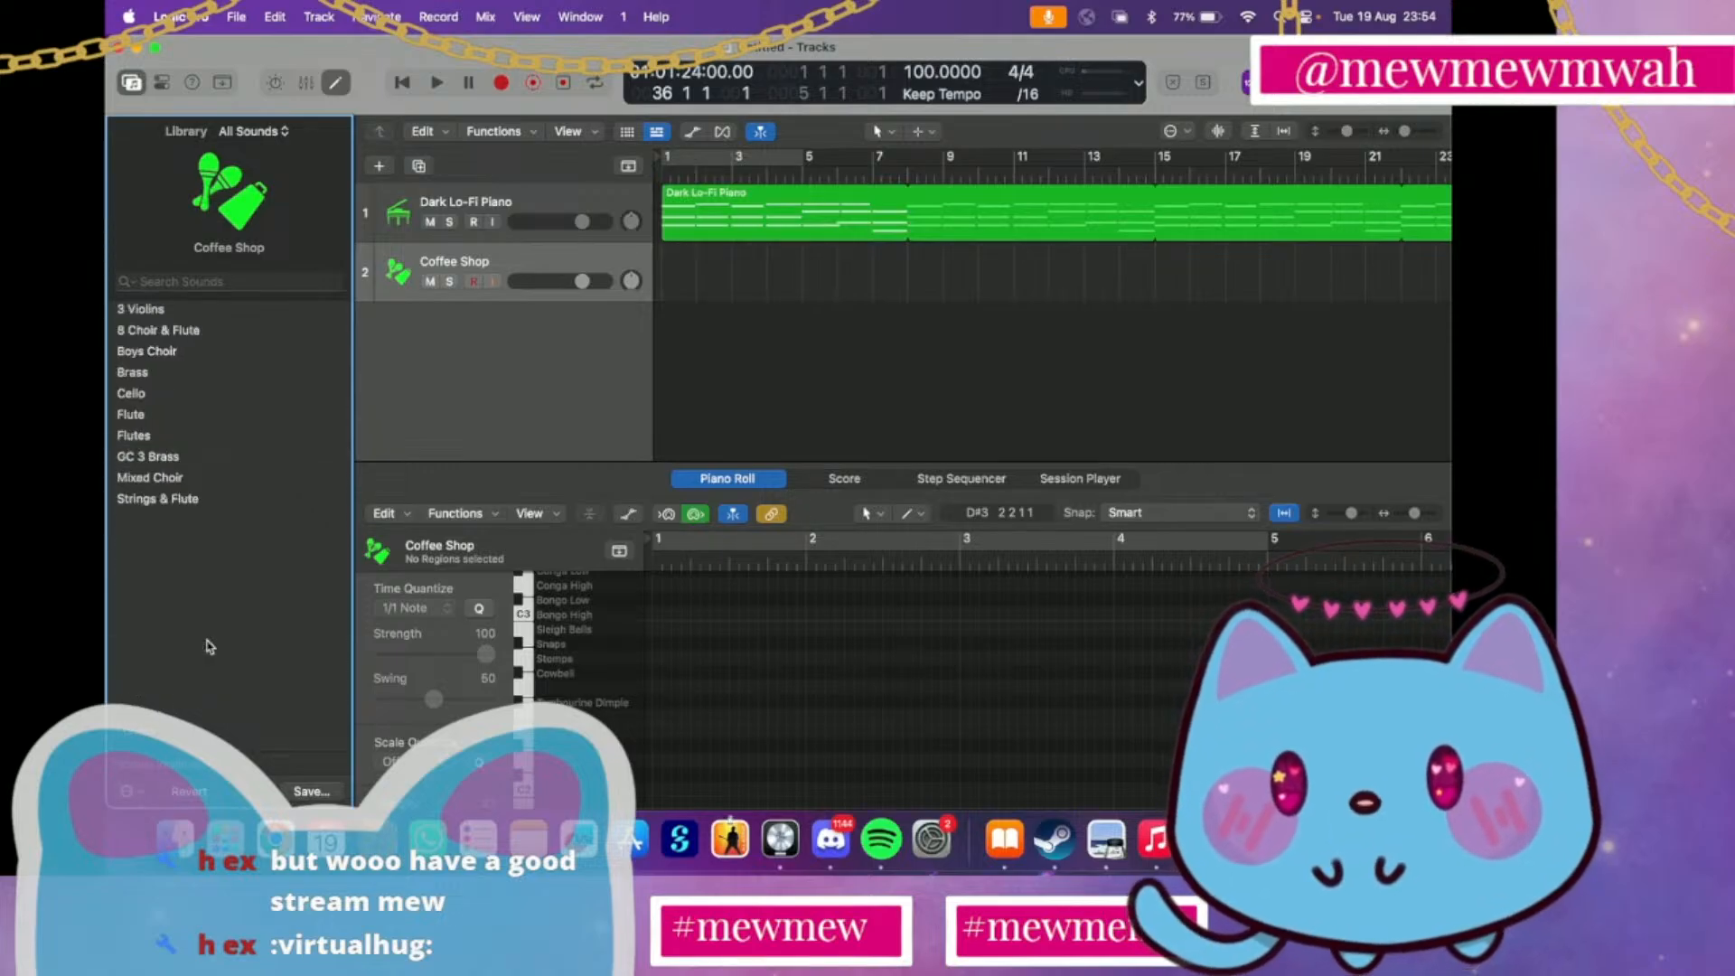
scroll(207, 646, "left", 5)
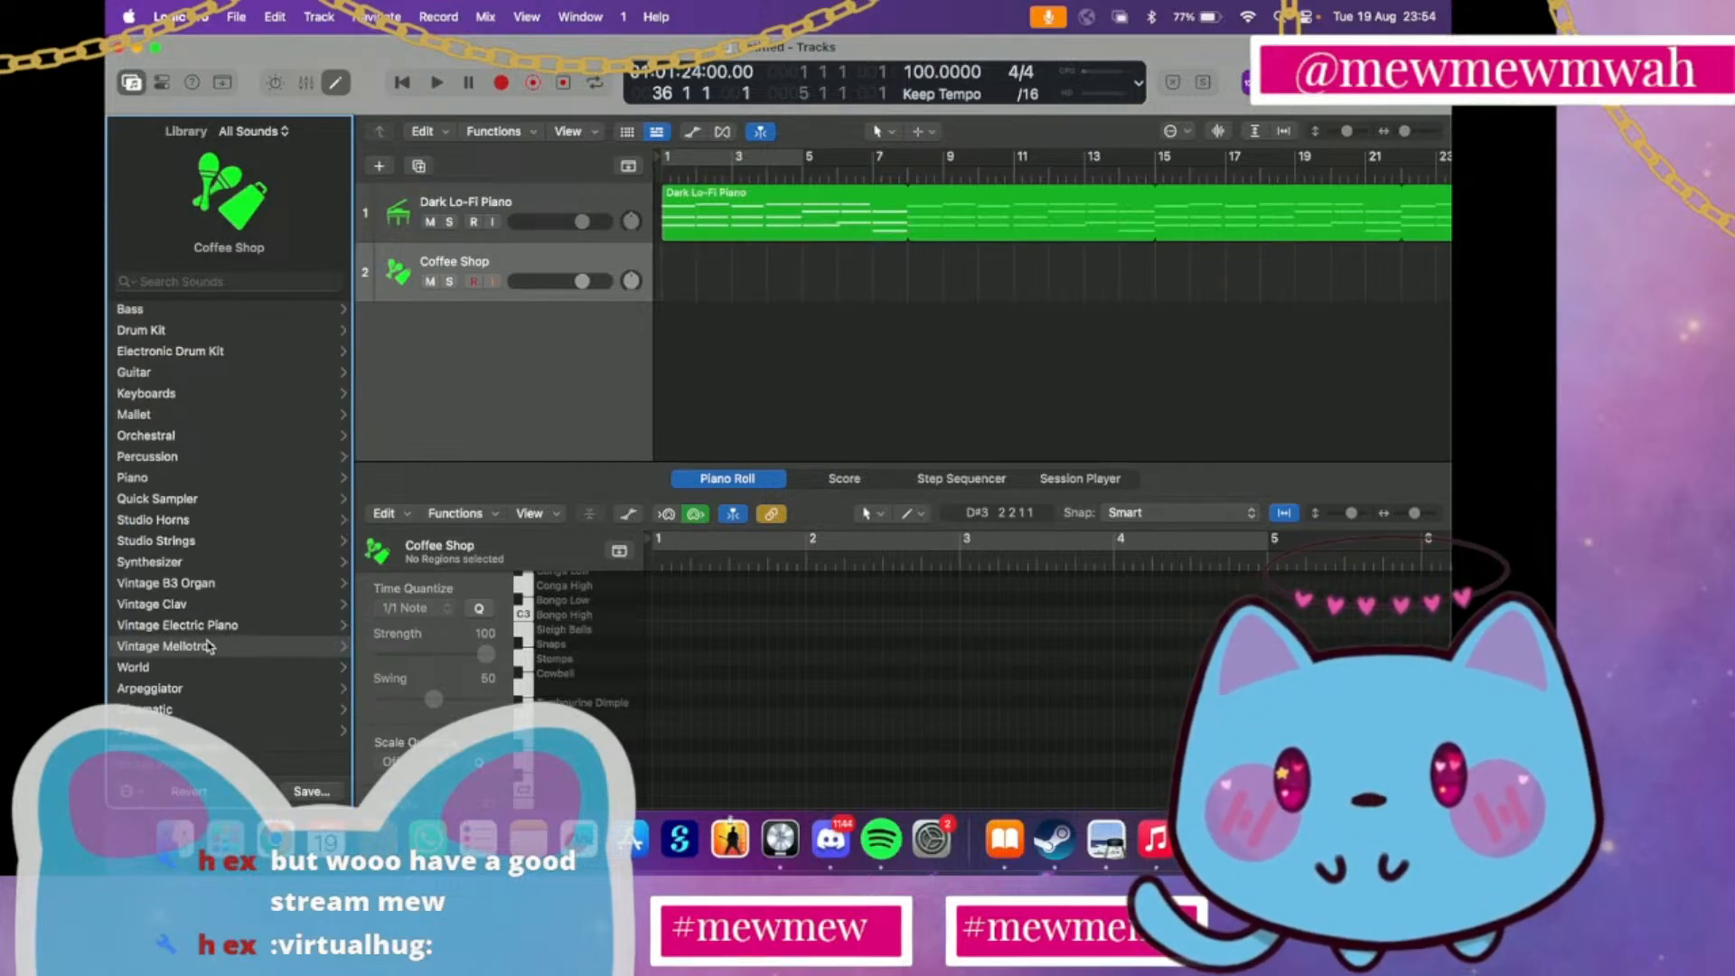
left_click(201, 667)
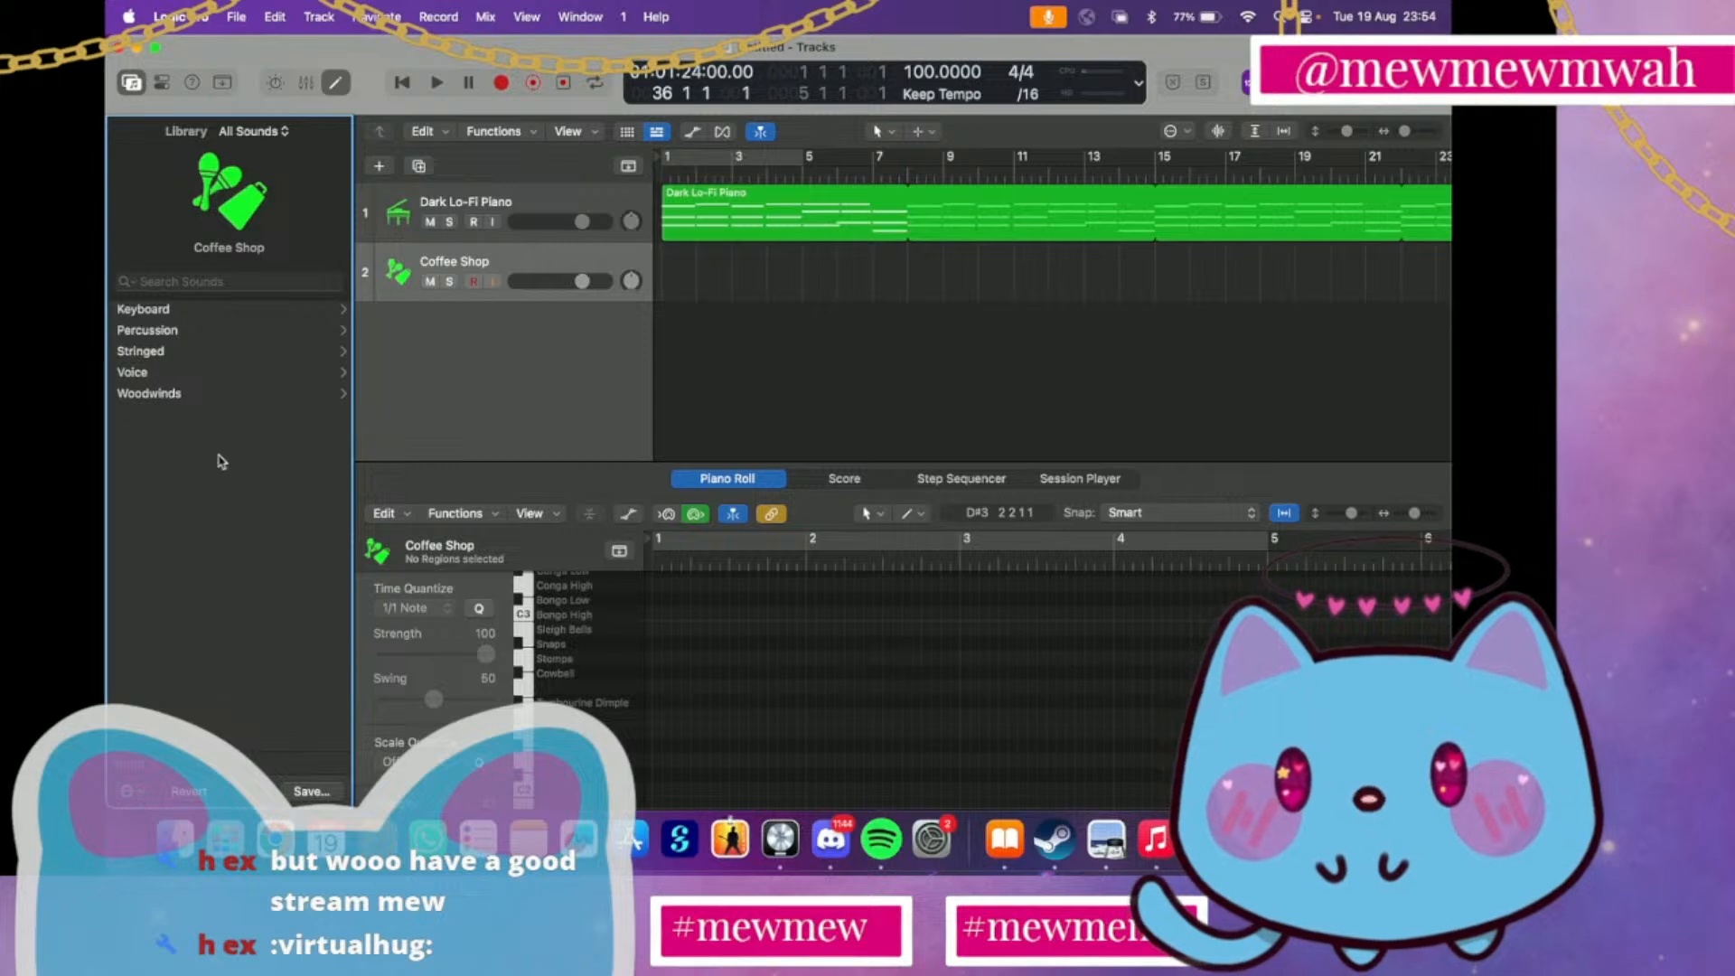
left_click(200, 395)
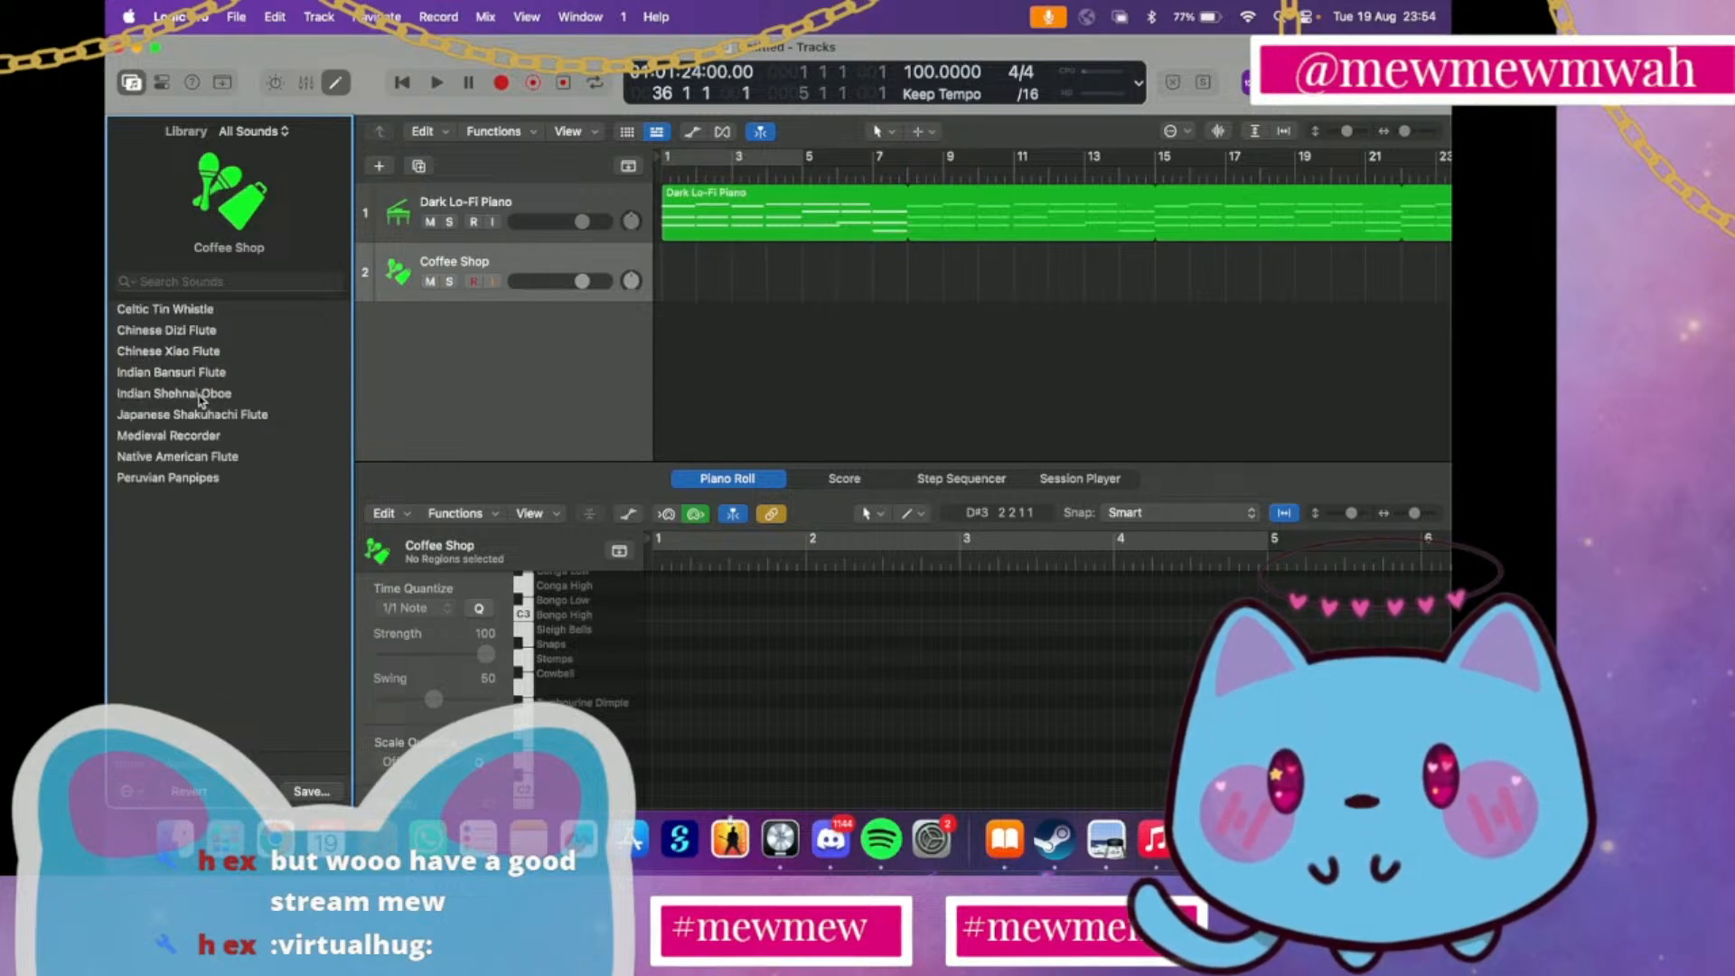
scroll(200, 400, "left", 5)
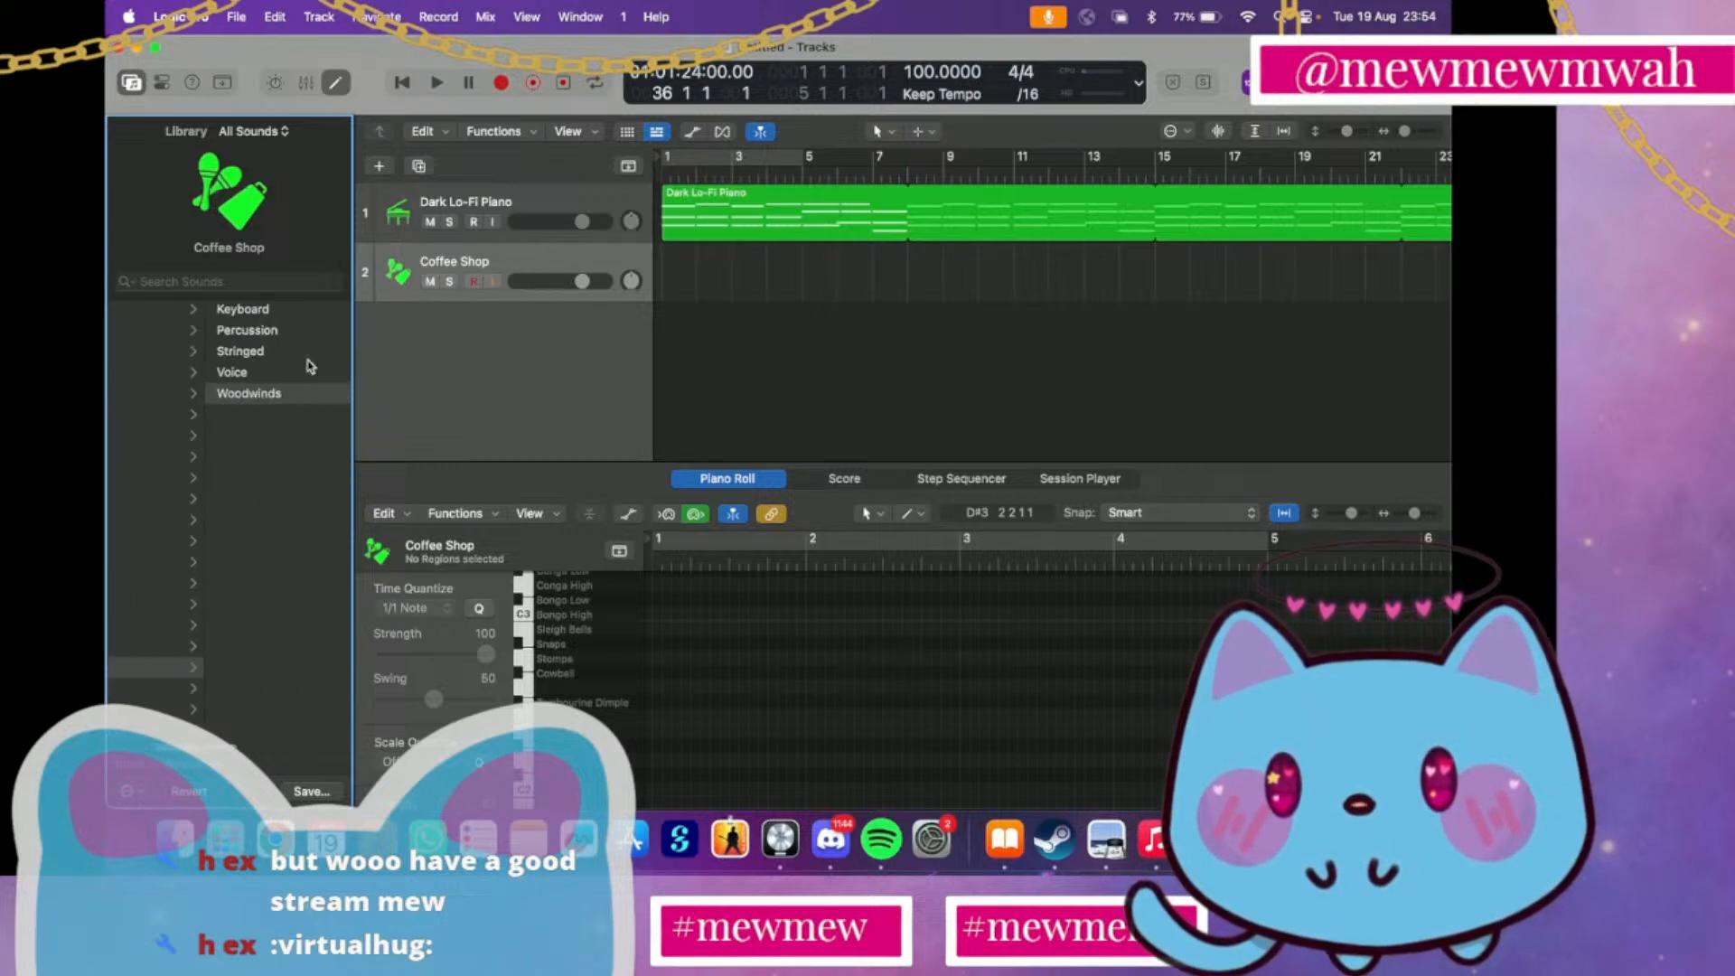
left_click(288, 354)
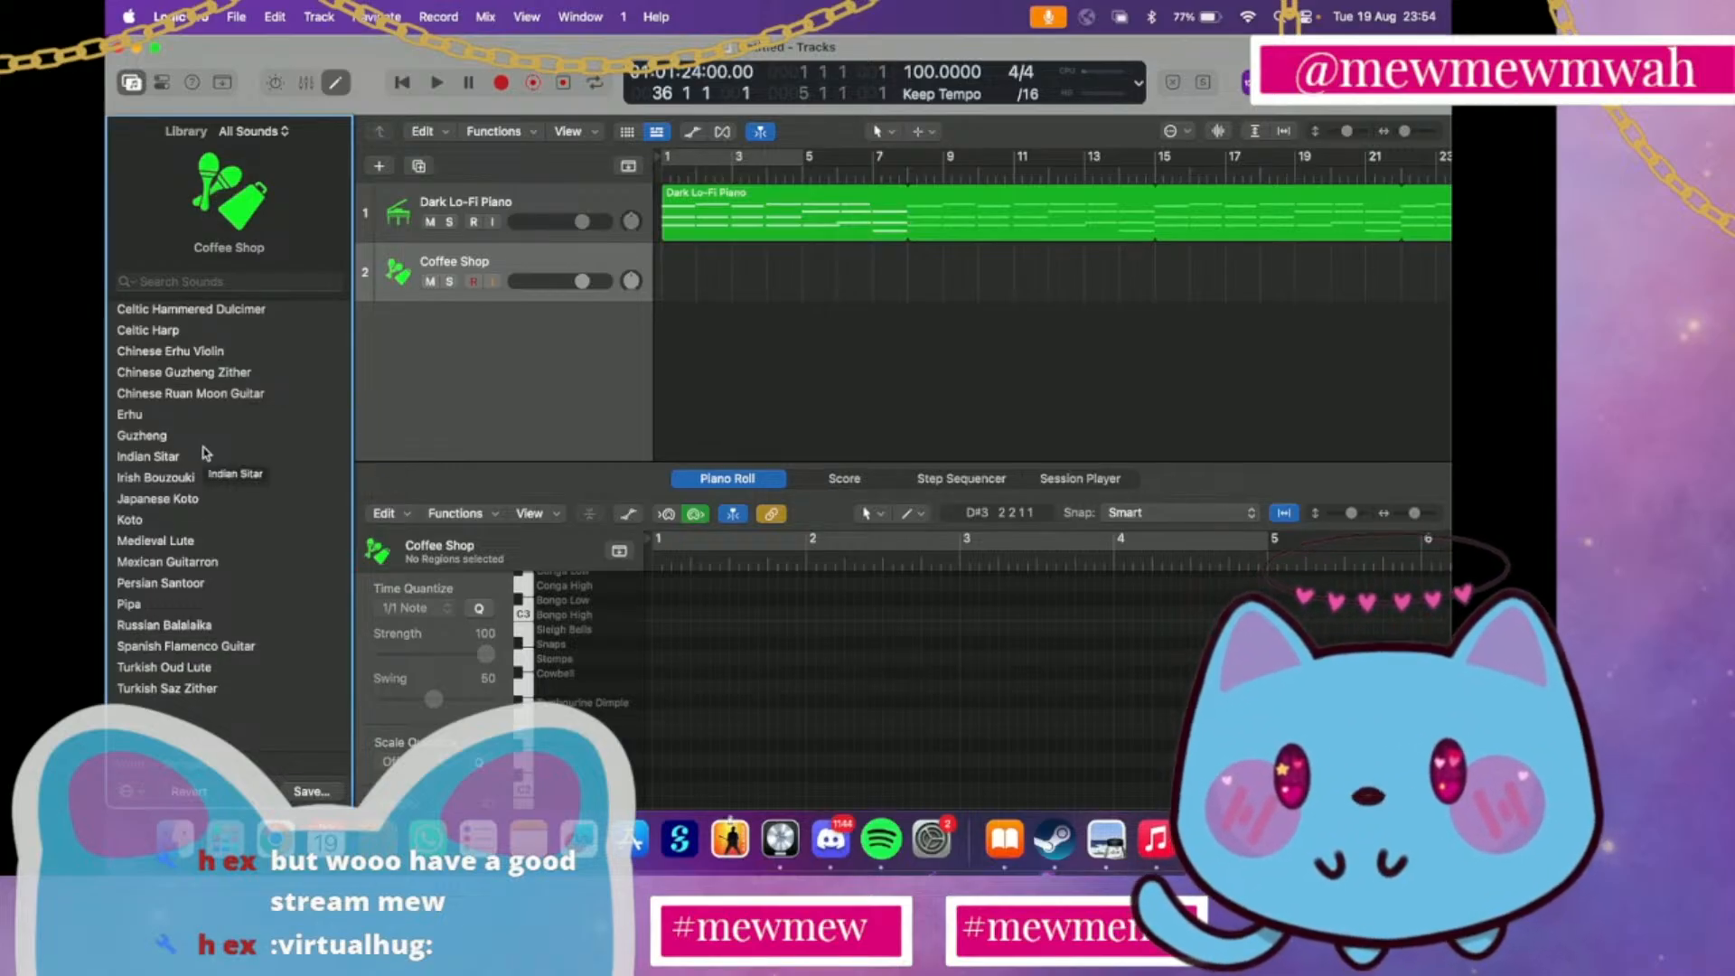
left_click(191, 562)
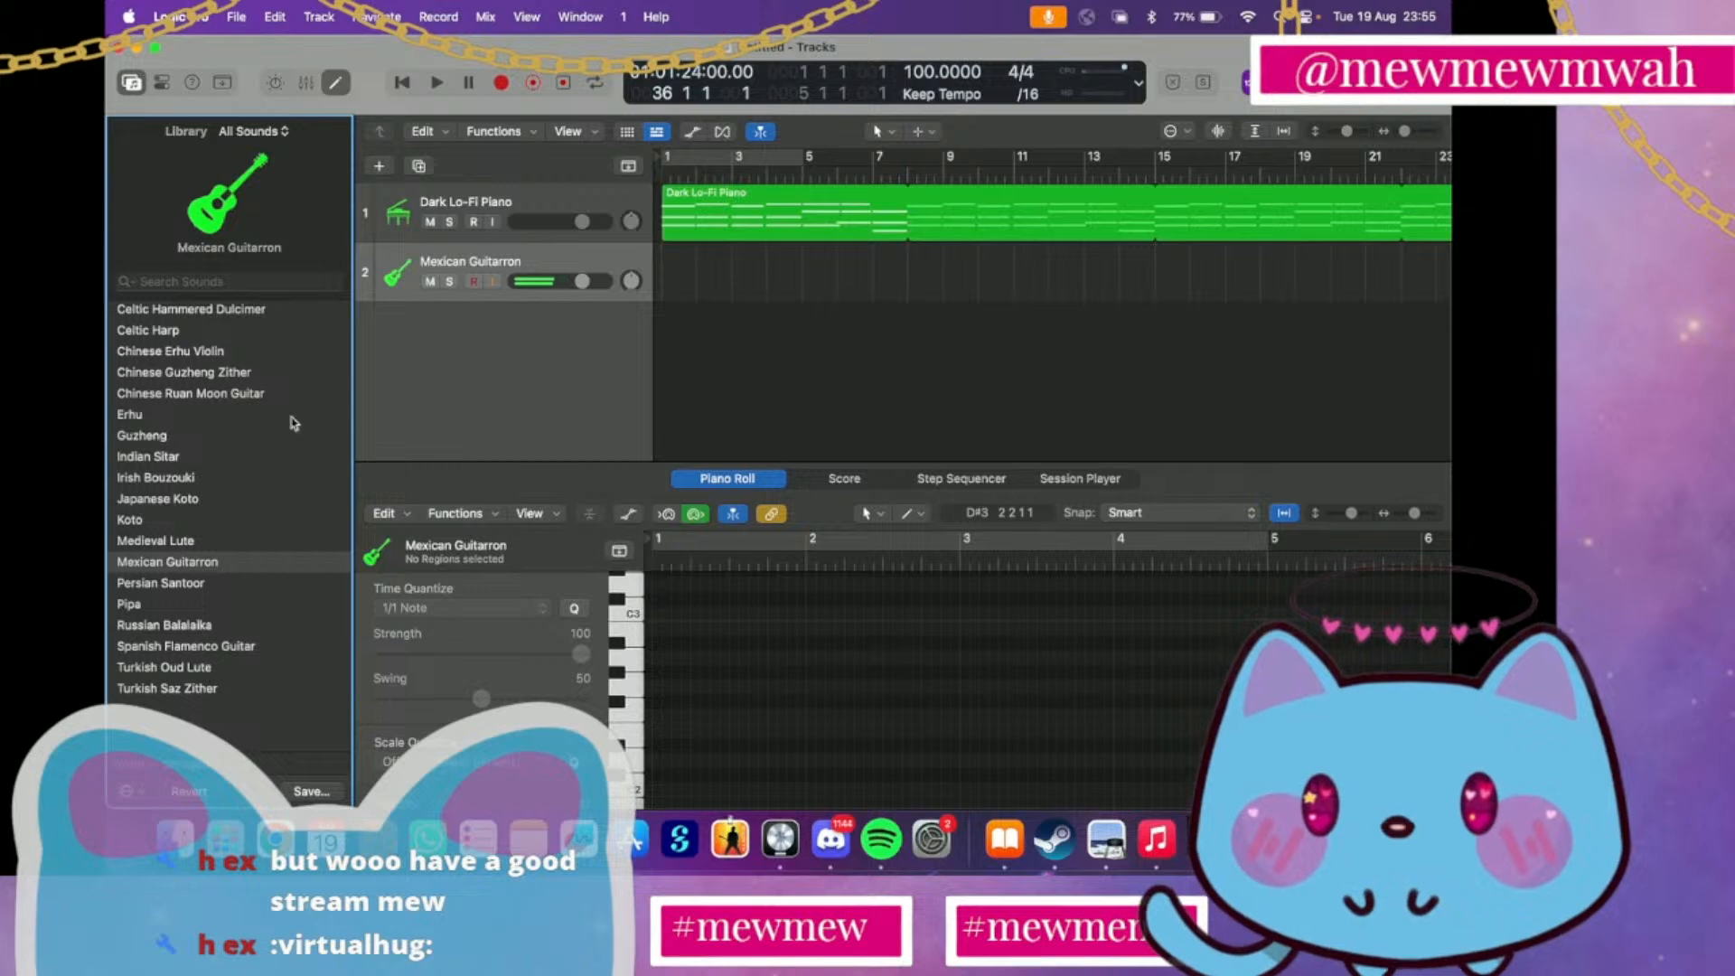
left_click(682, 298)
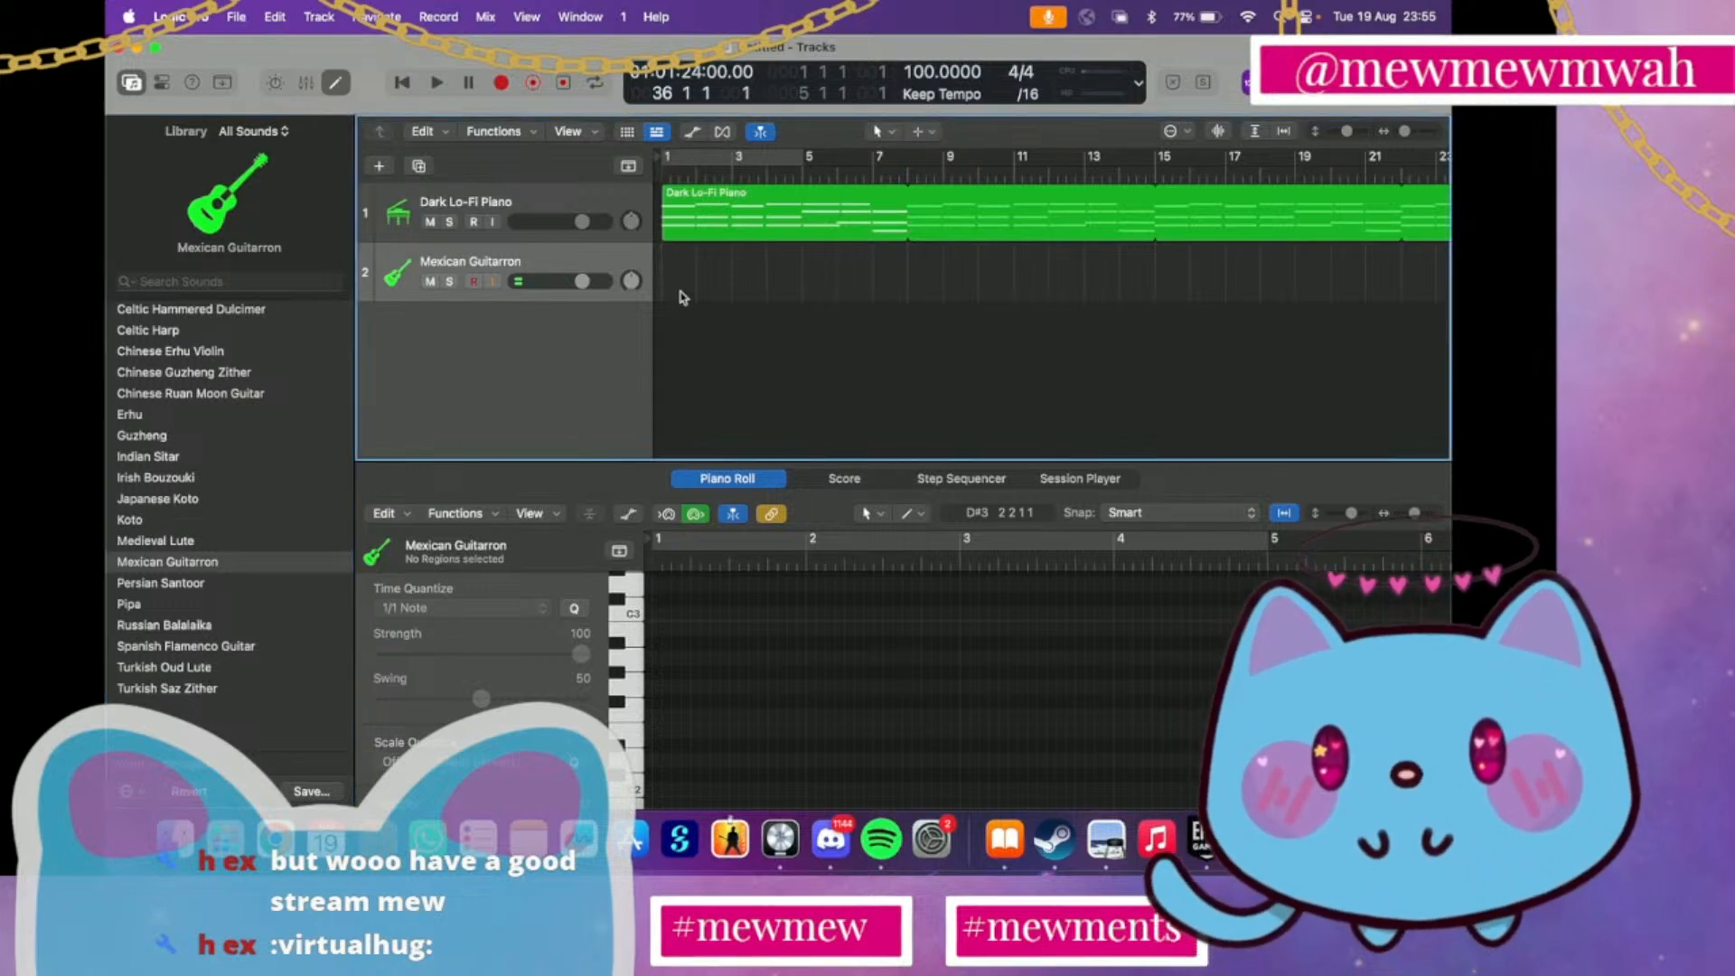
Audition the Mexican Guitarron's C3 and C2 notes on the Piano Roll keyboard
left_click(701, 593)
scroll(701, 593, "up", 1)
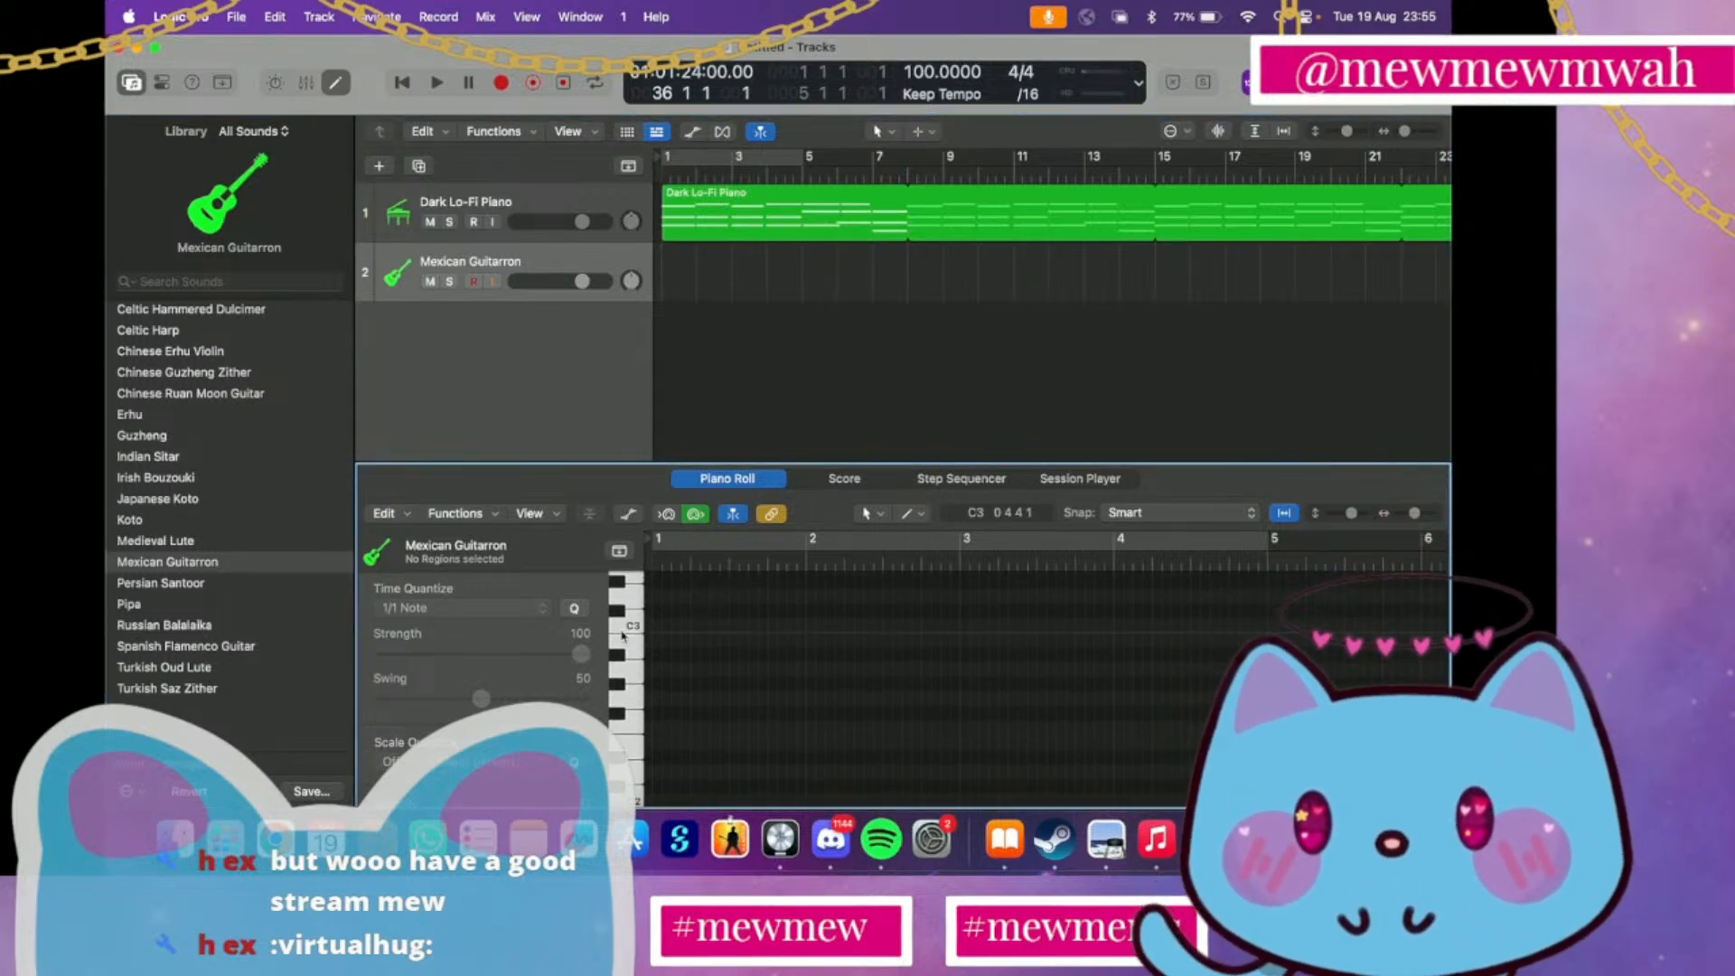
left_click(630, 628)
left_click(630, 628)
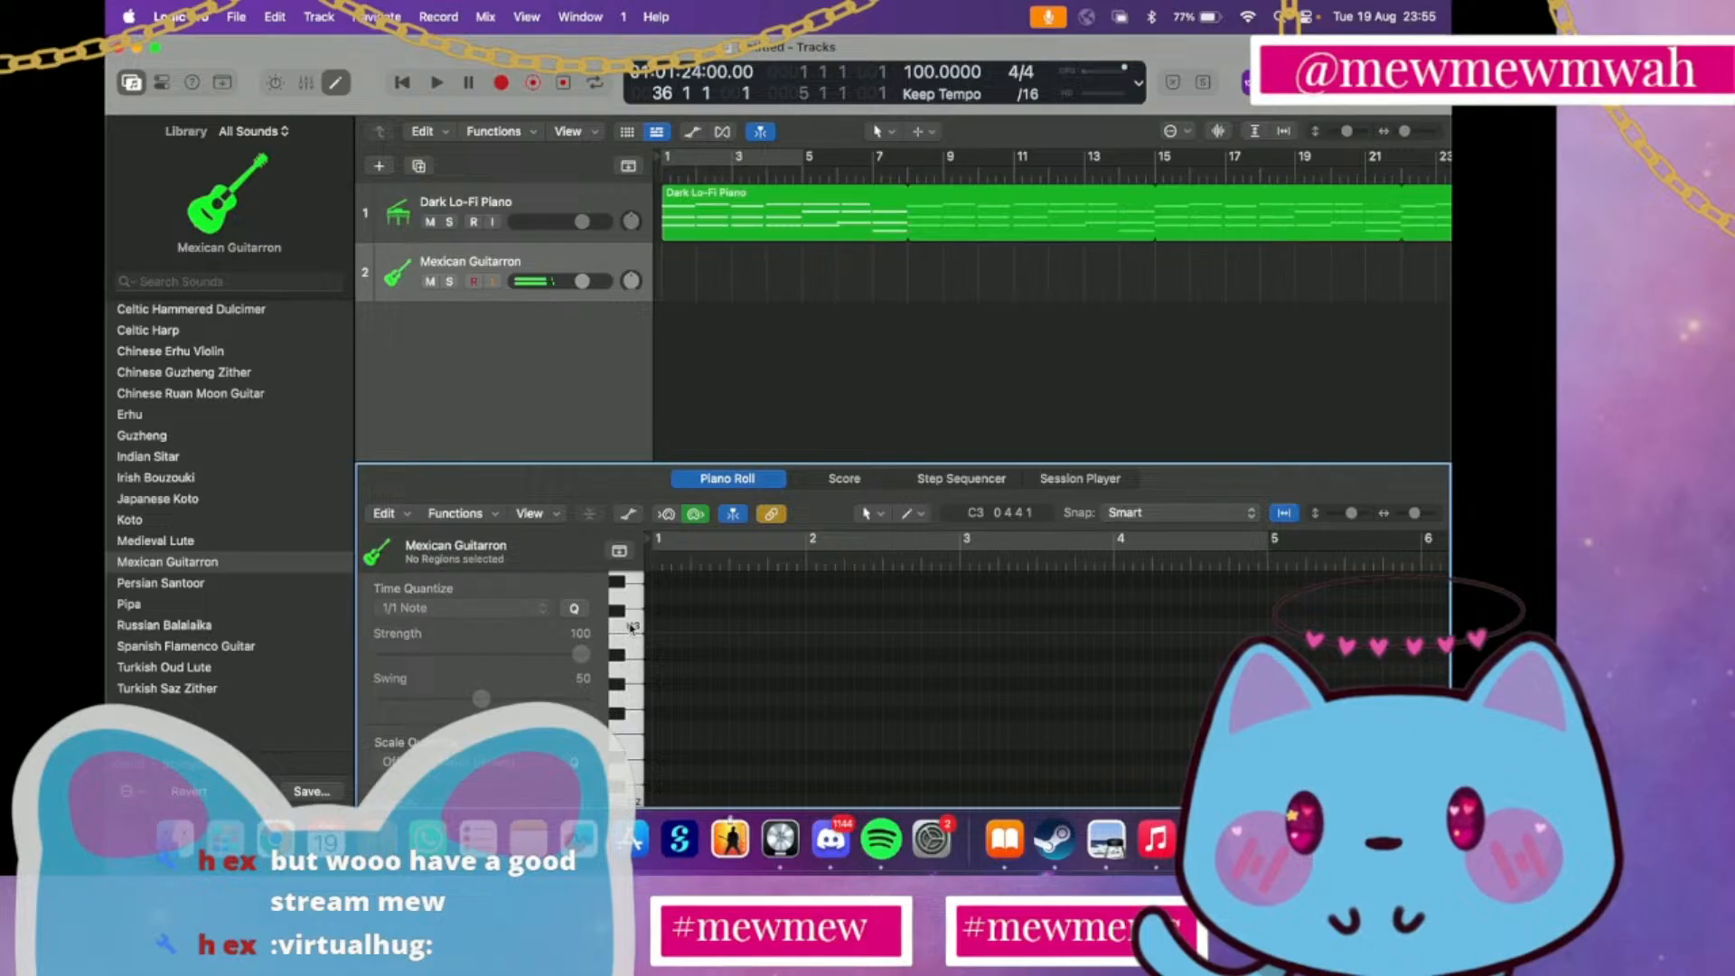
scroll(631, 628, "up", 3)
scroll(630, 628, "down", 4)
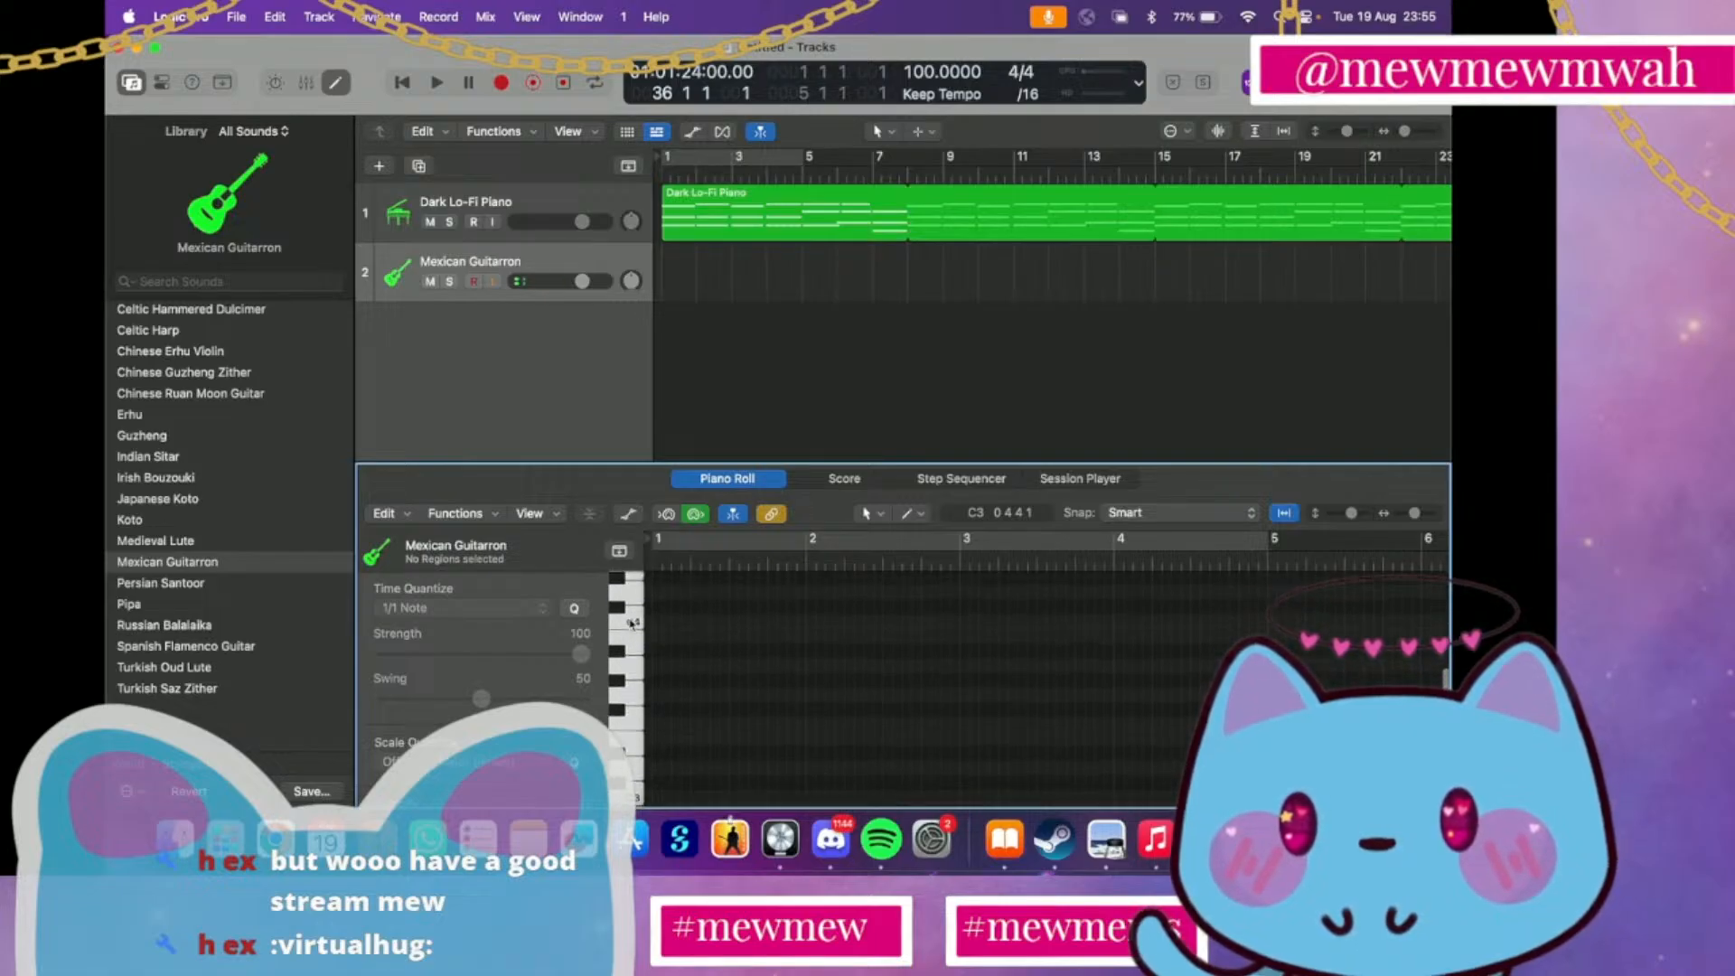
left_click(630, 628)
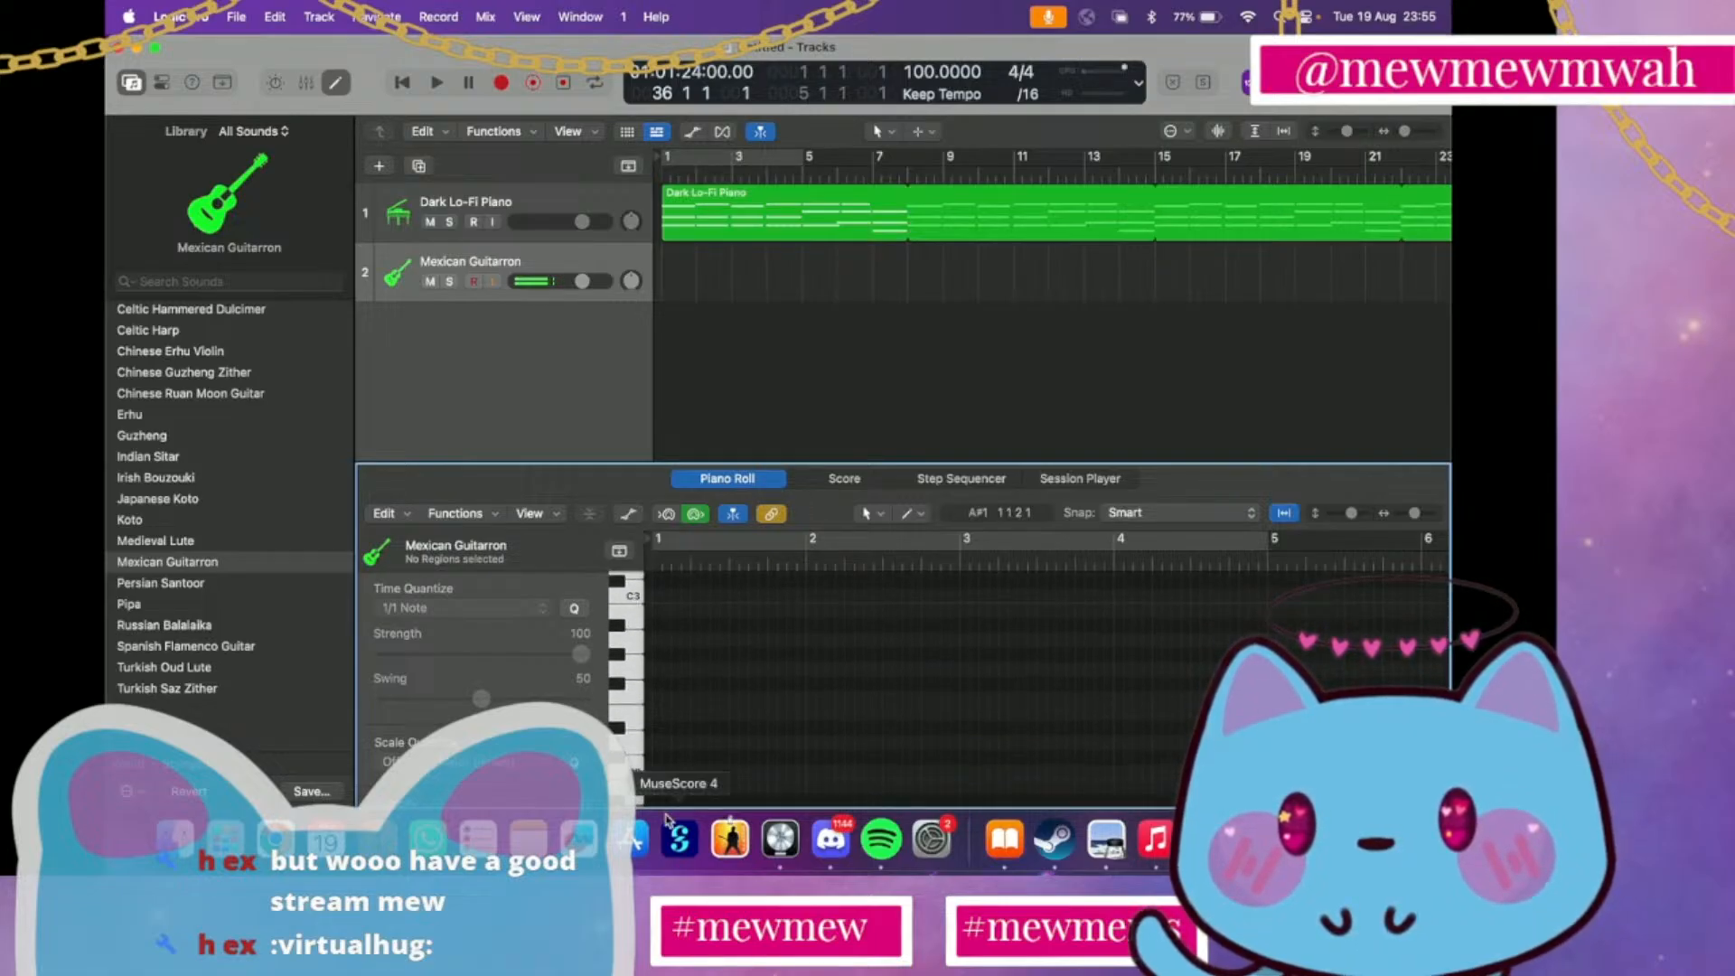
left_click(639, 776)
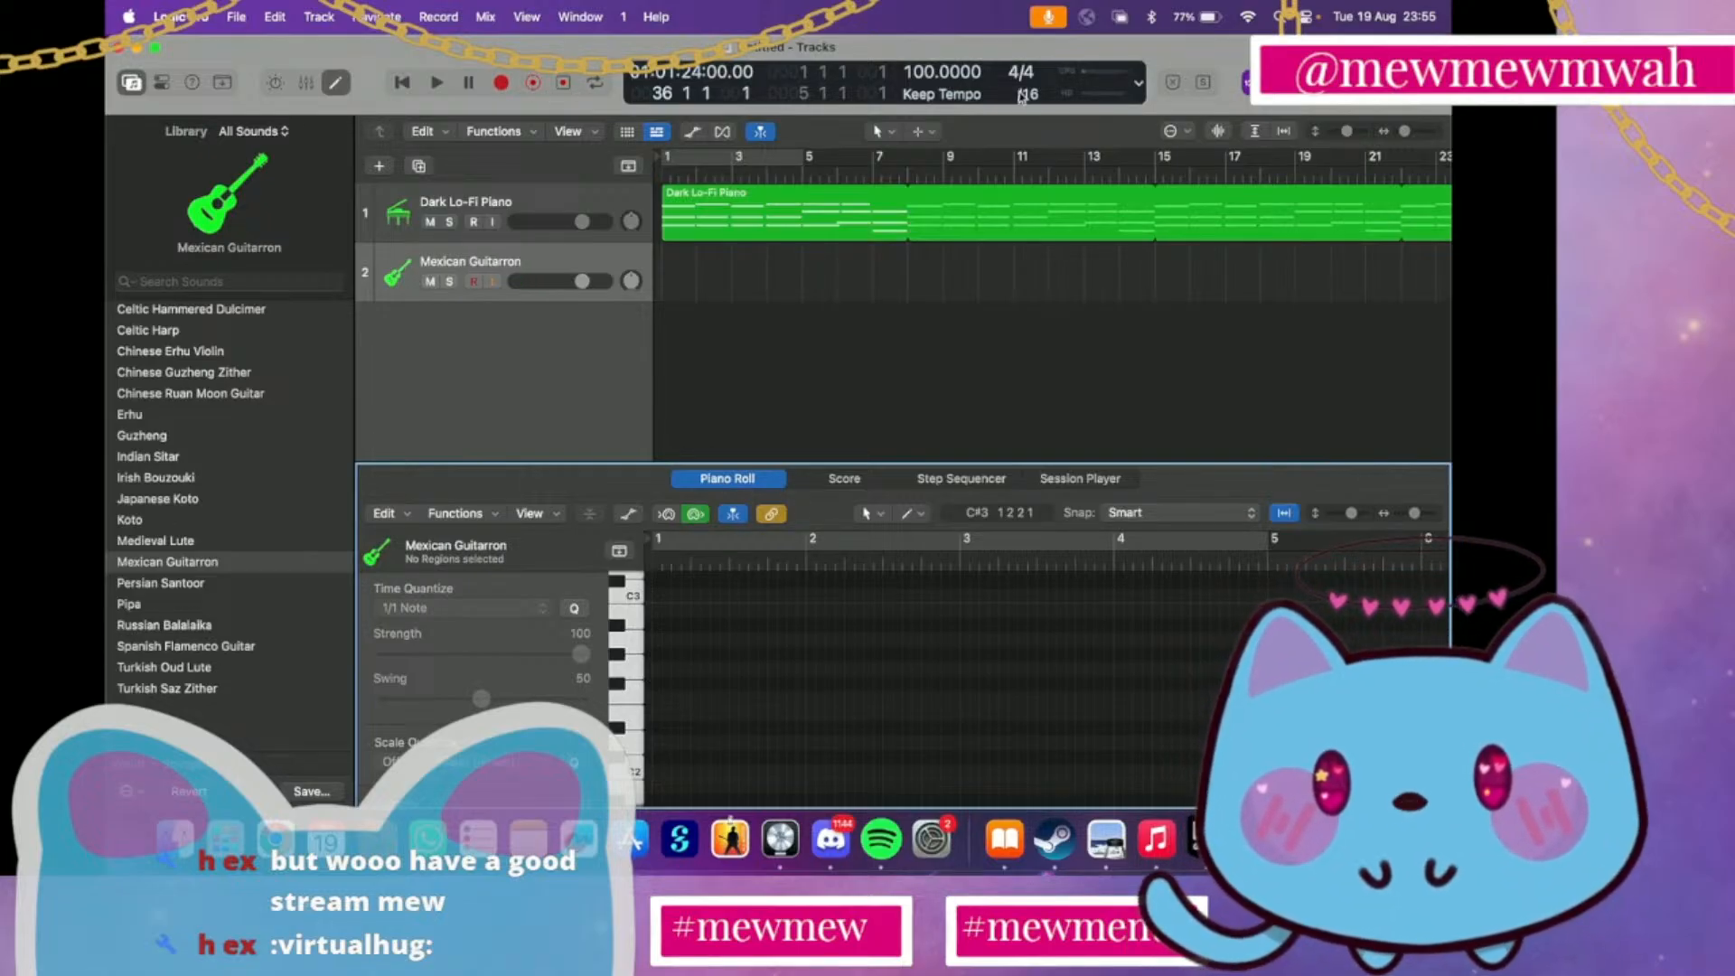
Capture the notes just played as a region on the Mexican Guitarron track and move it to bar 1
left_click(563, 83)
scroll(885, 314, "left", 1)
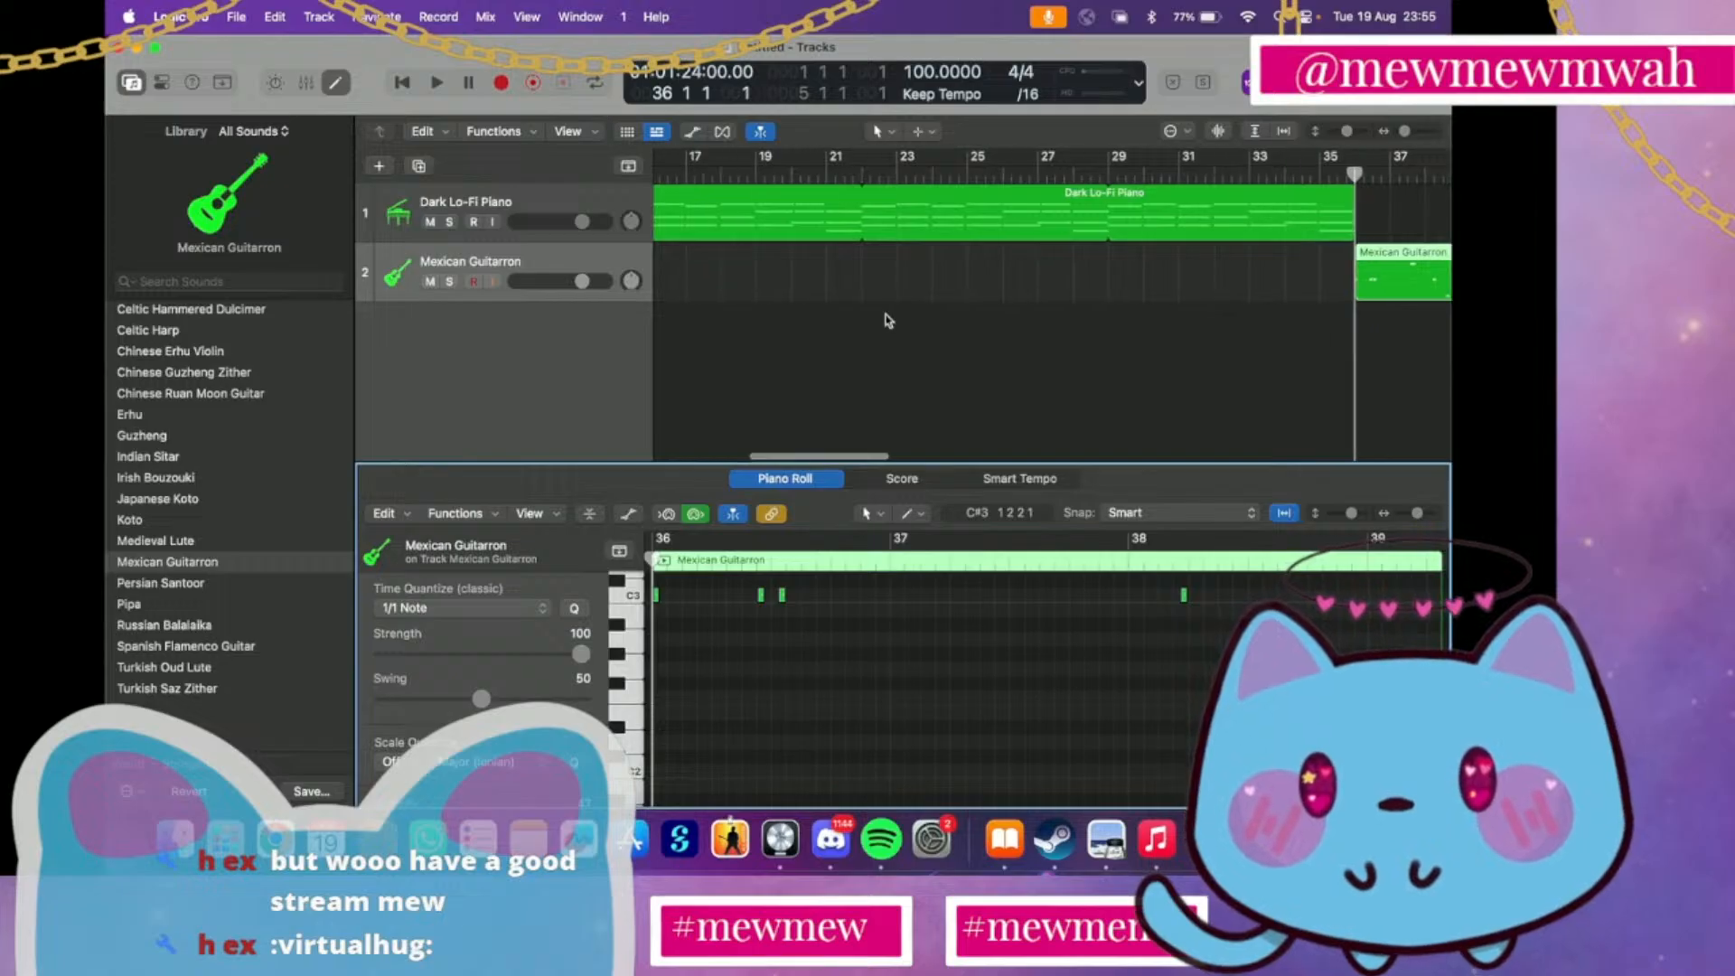
left_click_drag(1375, 316, 395, 355)
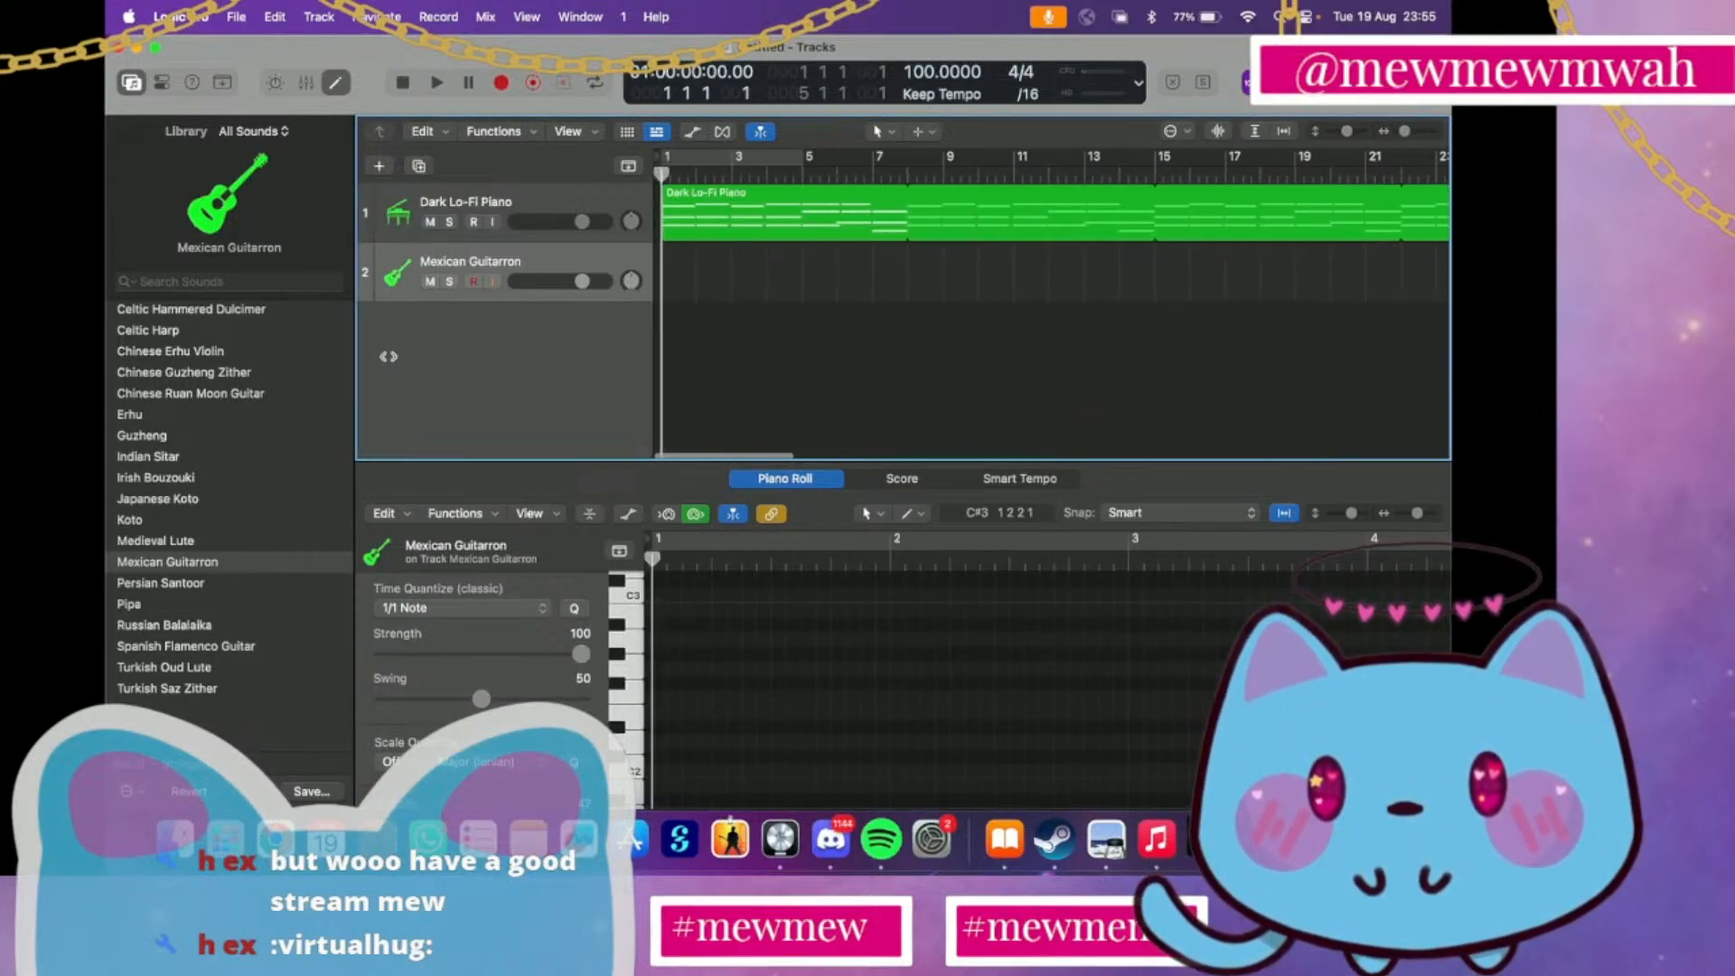
scroll(1019, 298, "right", 10)
left_click_drag(1015, 276, 655, 261)
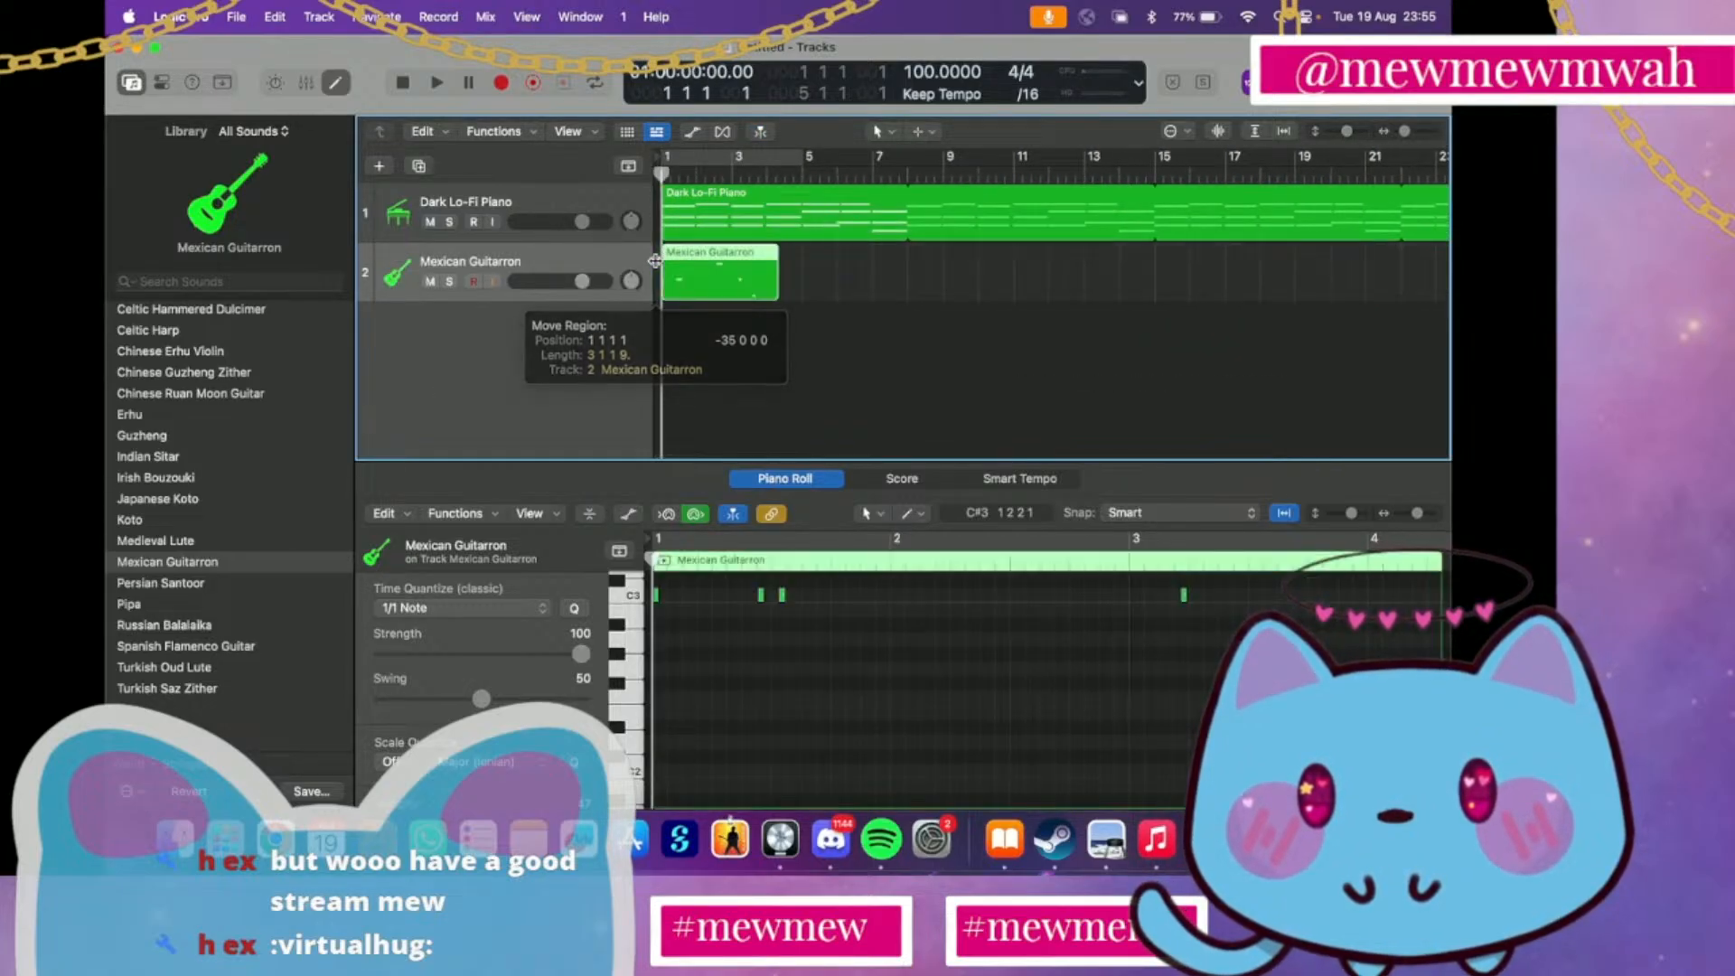
Play back the captured Mexican Guitarron region with the piano and delete it
key("space")
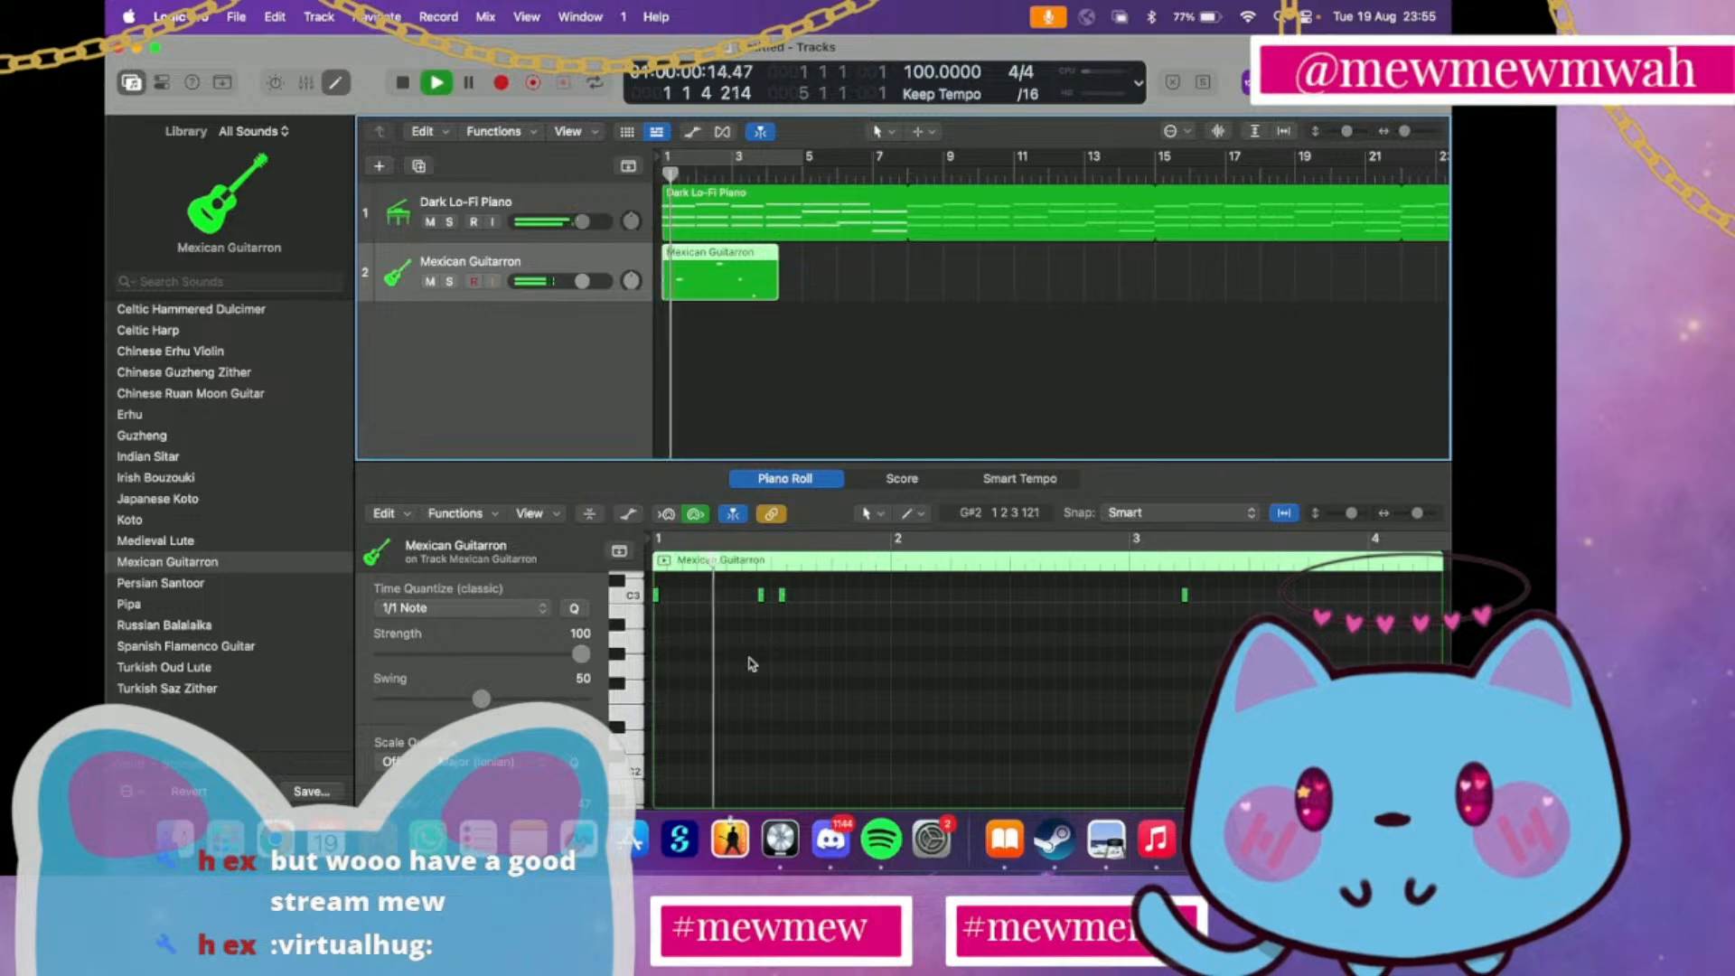
key("space")
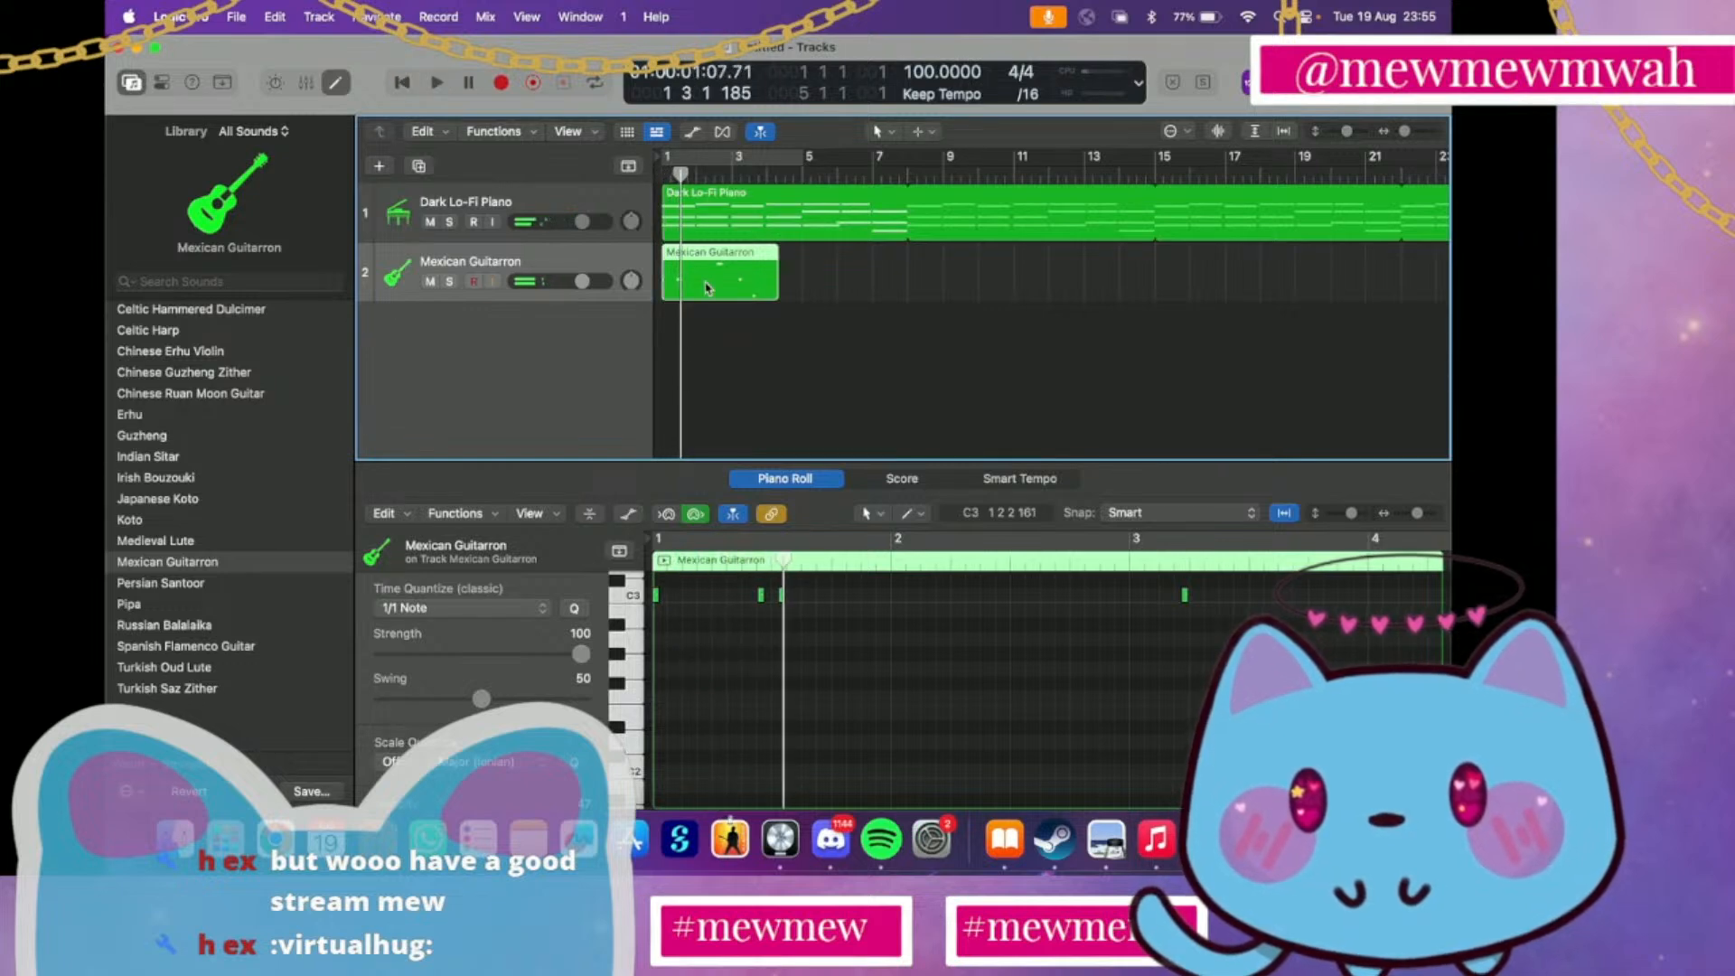
key("Delete")
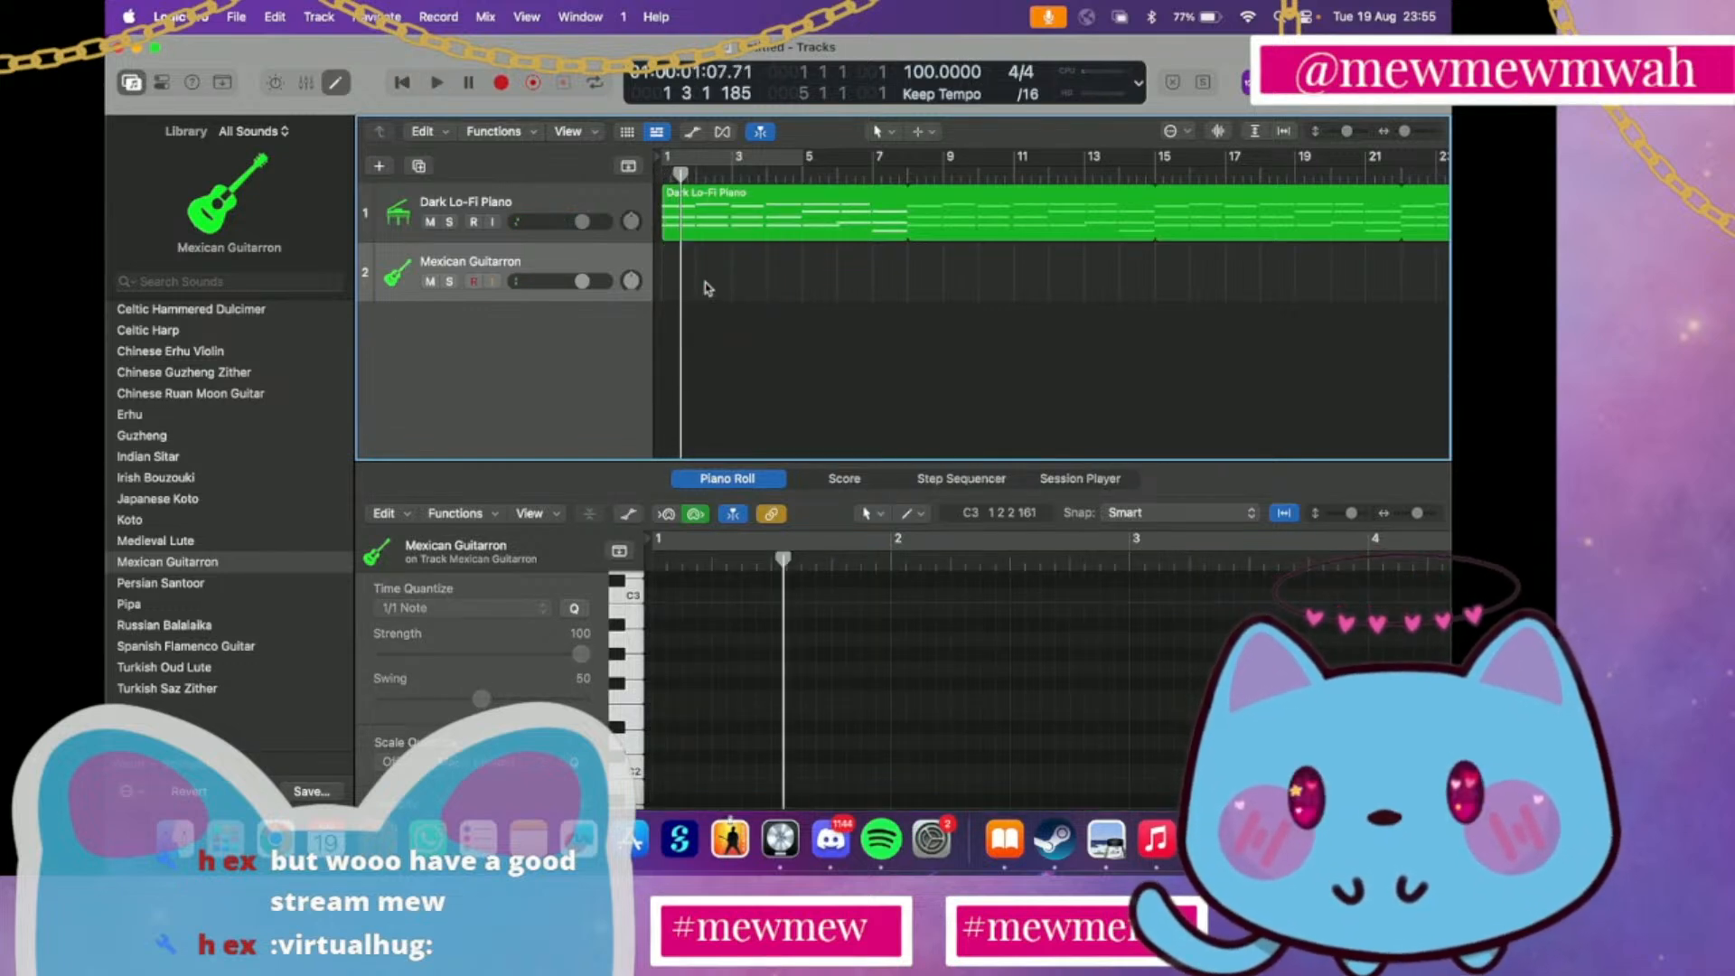
Lower the Dark Lo-Fi Piano track's volume and capture a Mexican Guitarron performance played along from bar 1
left_click_drag(680, 175, 521, 228)
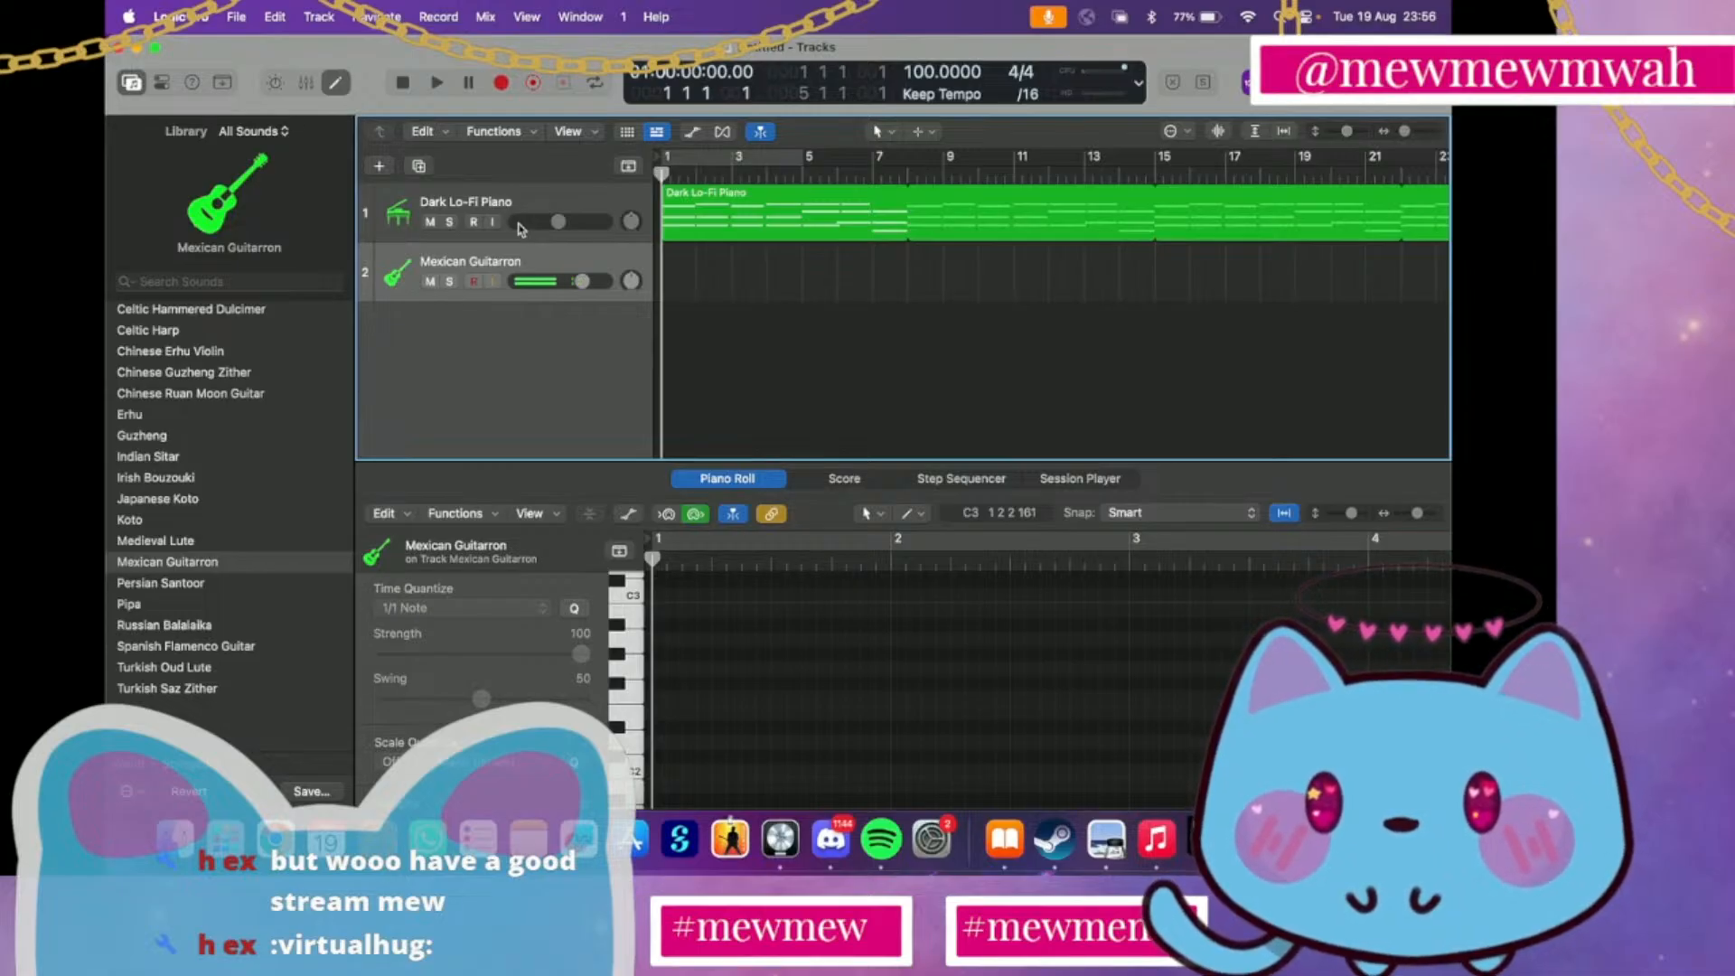
key("space")
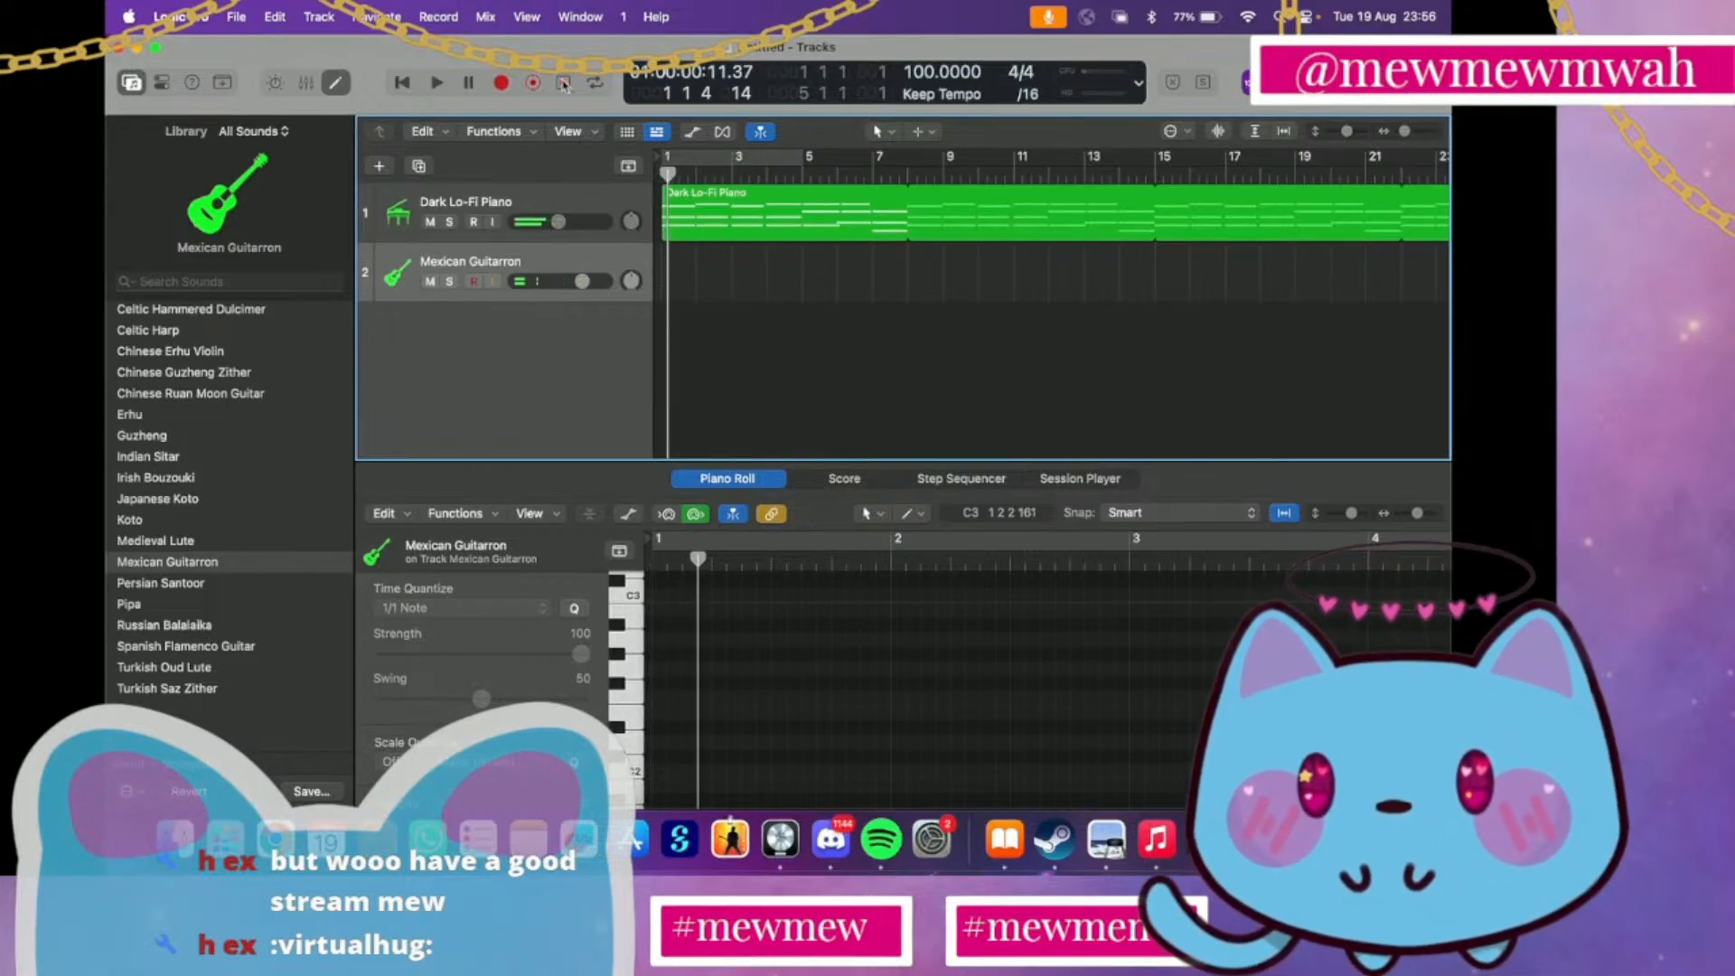
left_click(563, 82)
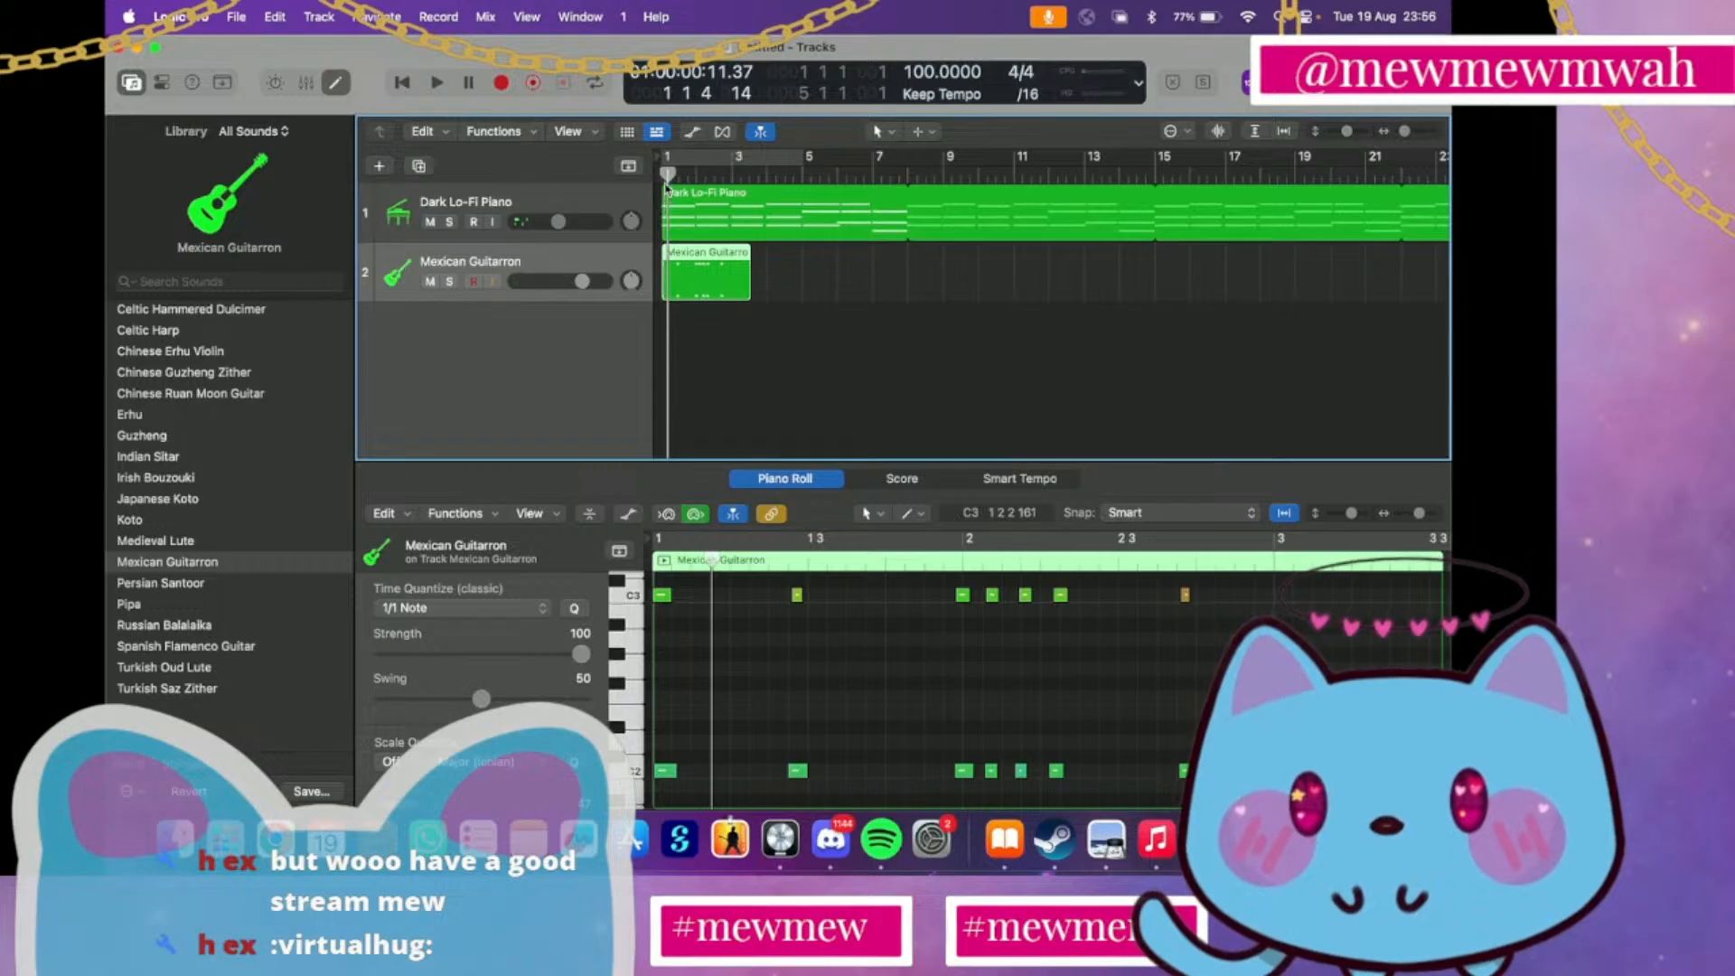
Trim the end of the Mexican Guitarron region to bar 3 and play it back from bar 1
key("space")
left_click_drag(749, 285, 728, 287)
key("space")
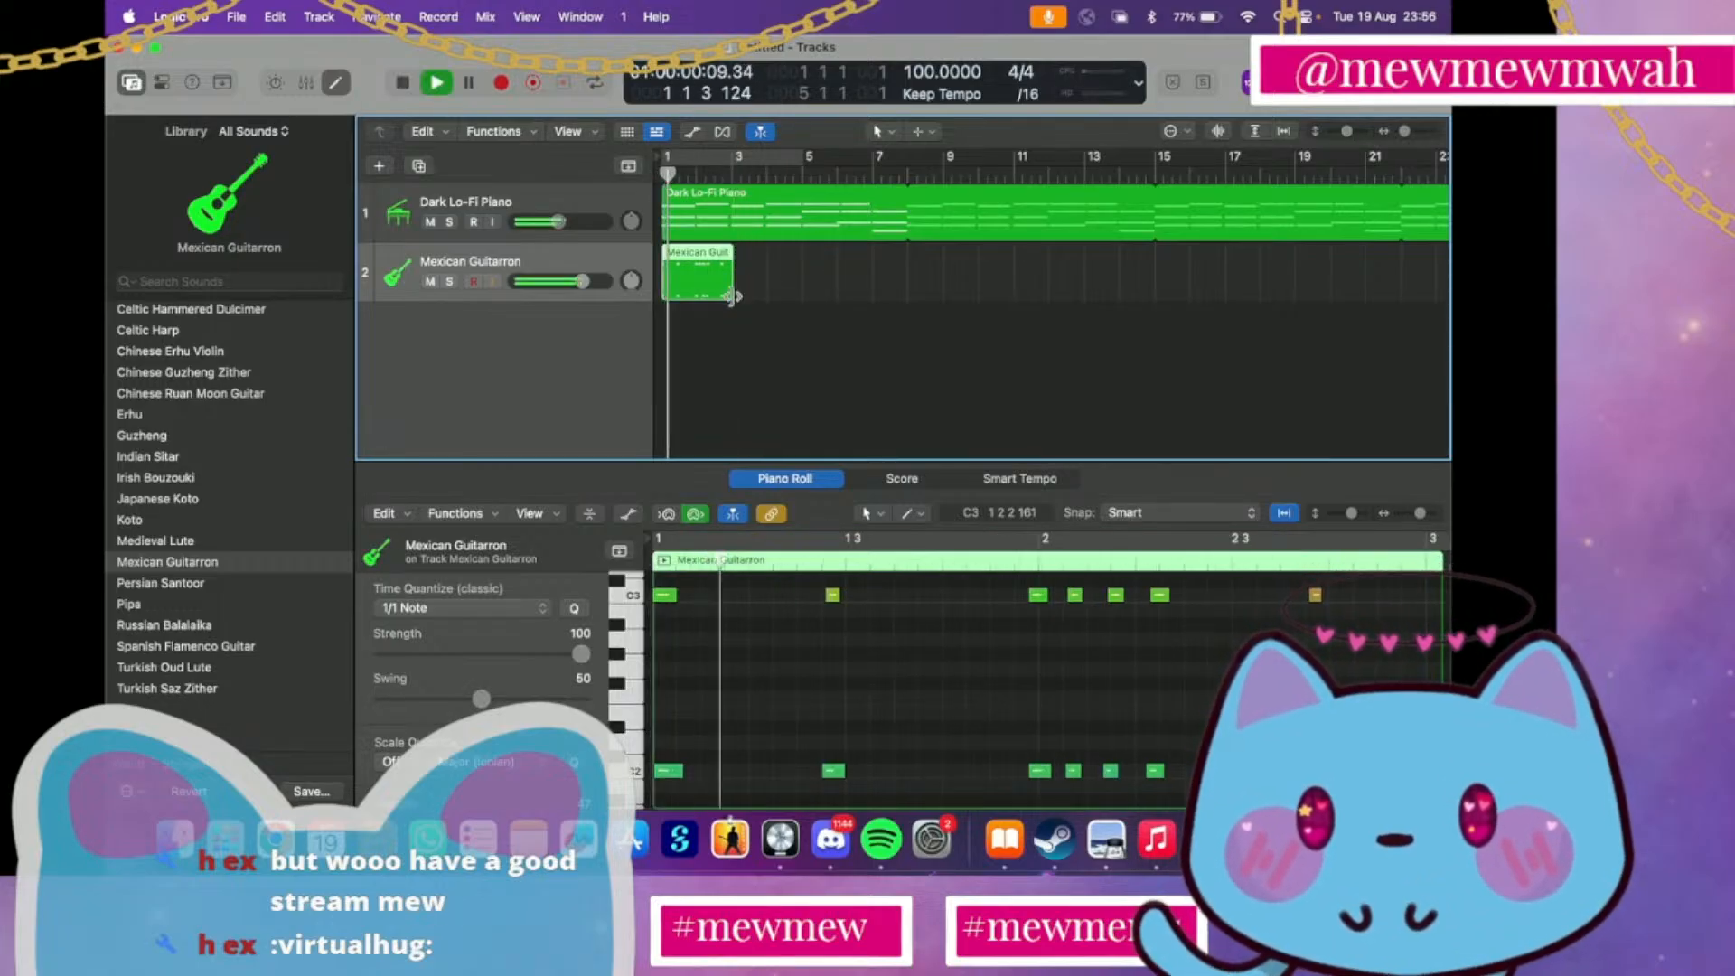
key("space")
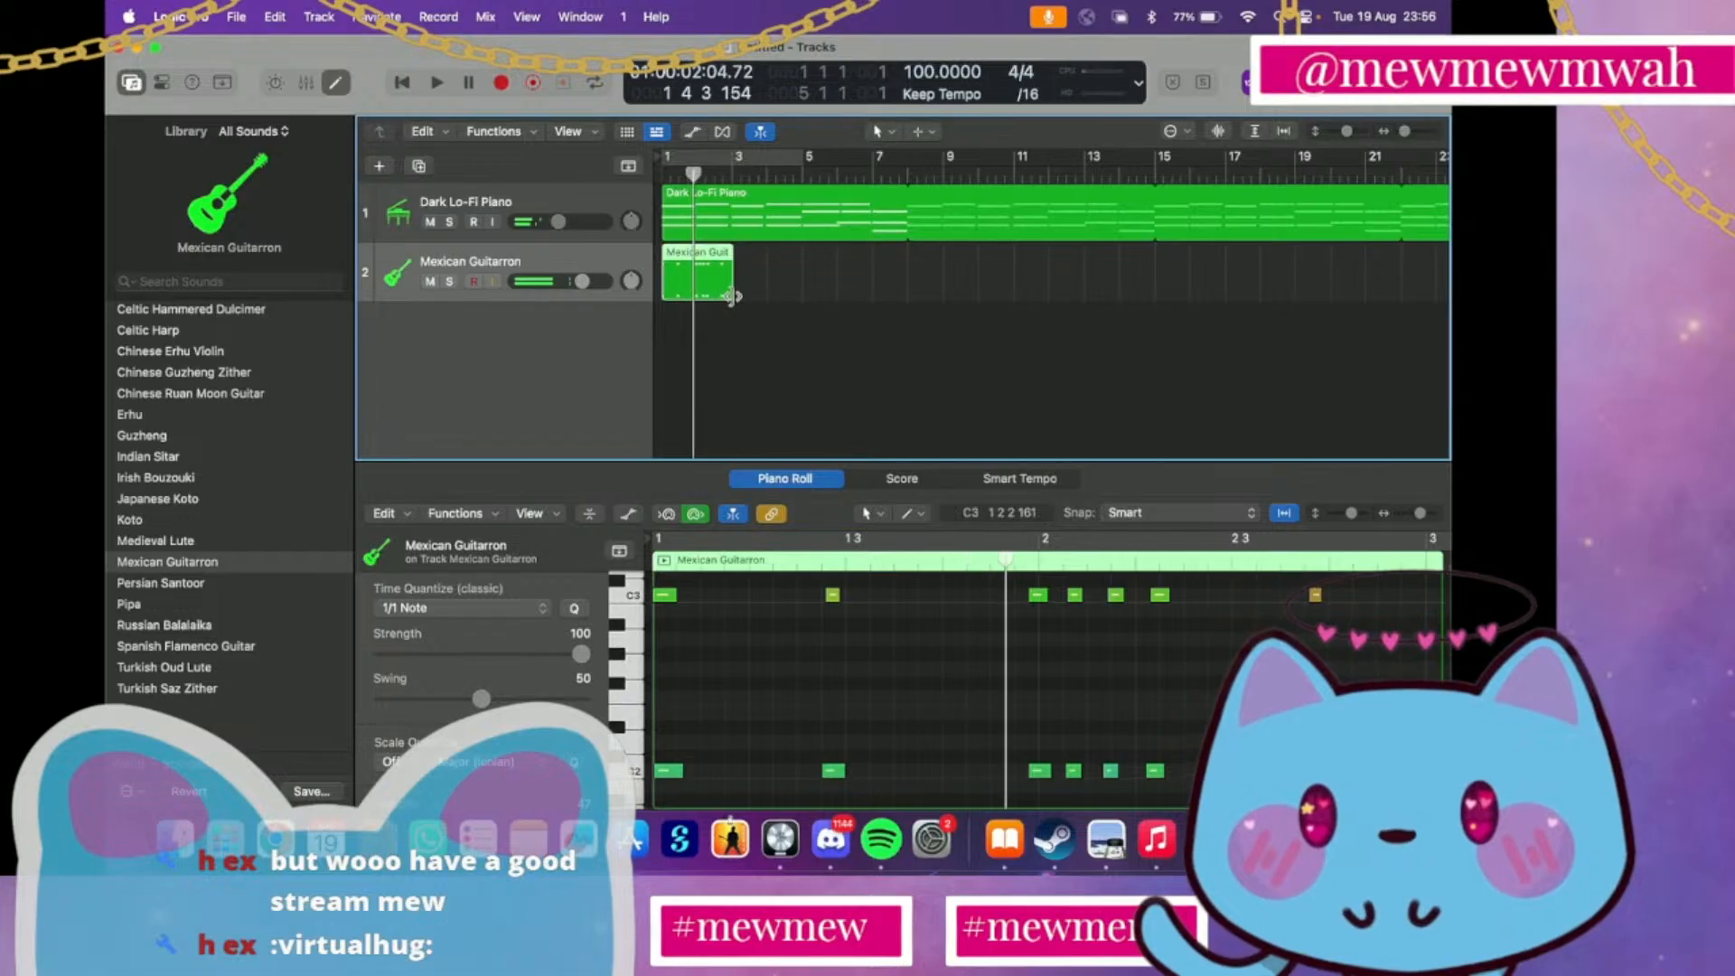
Quantize all notes in the Mexican Guitarron region to 1/8 Note and listen to the timing
left_click(461, 607)
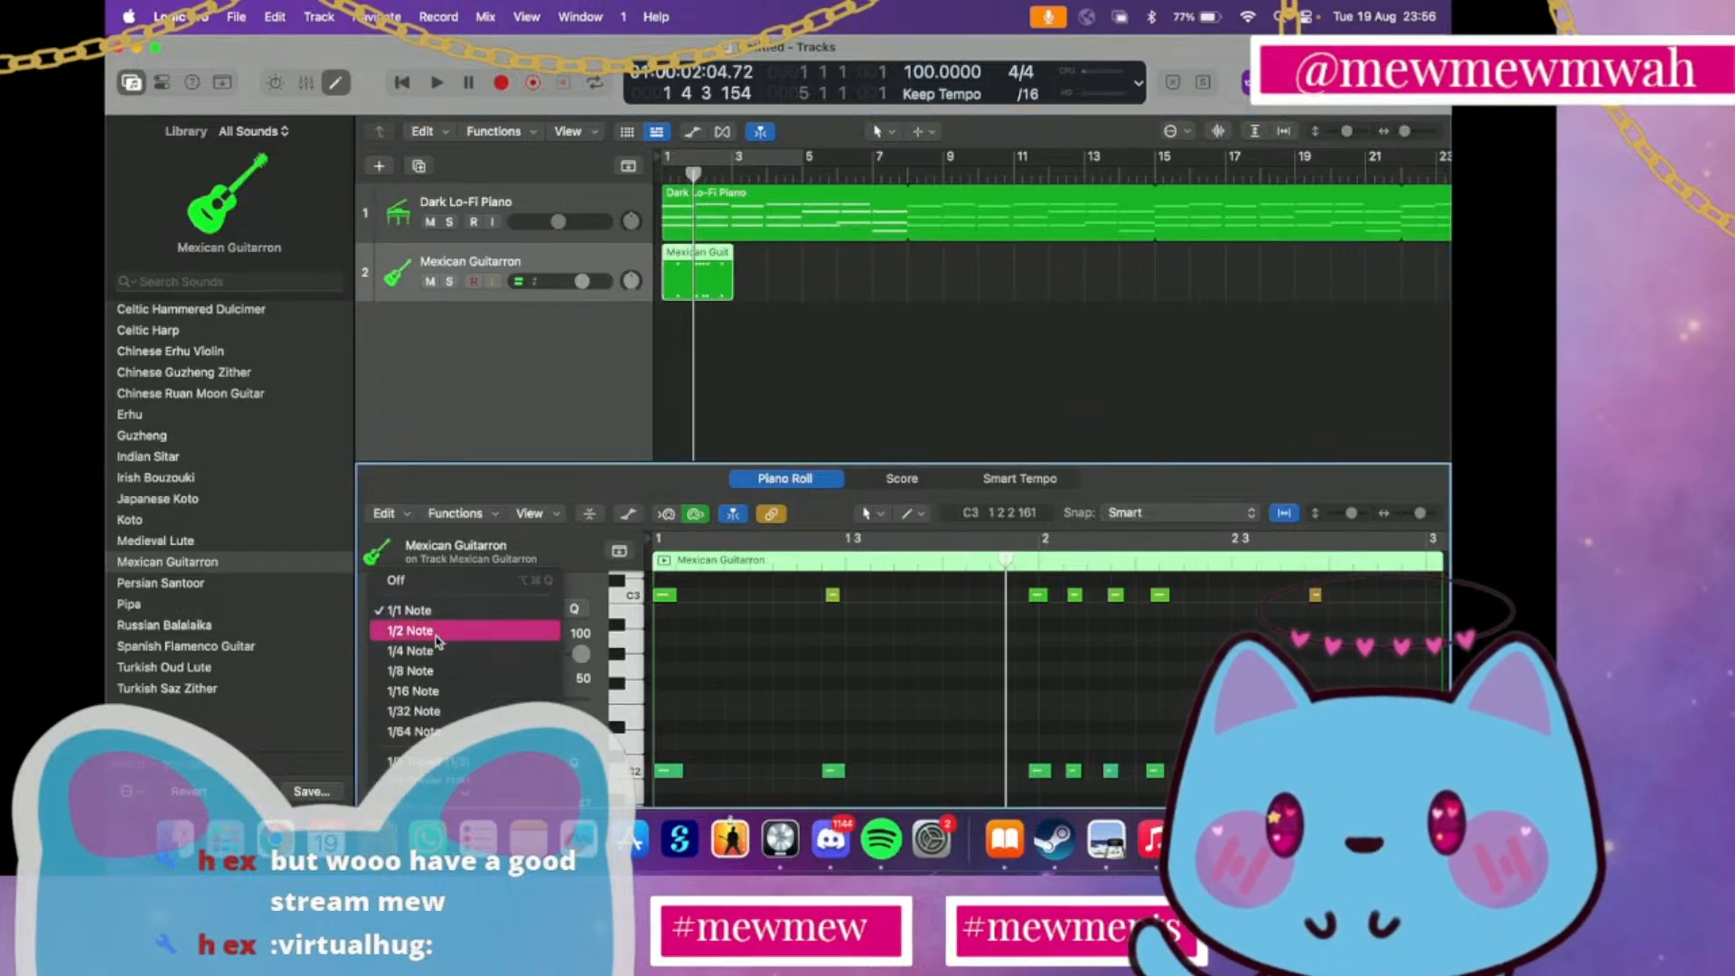
left_click(430, 673)
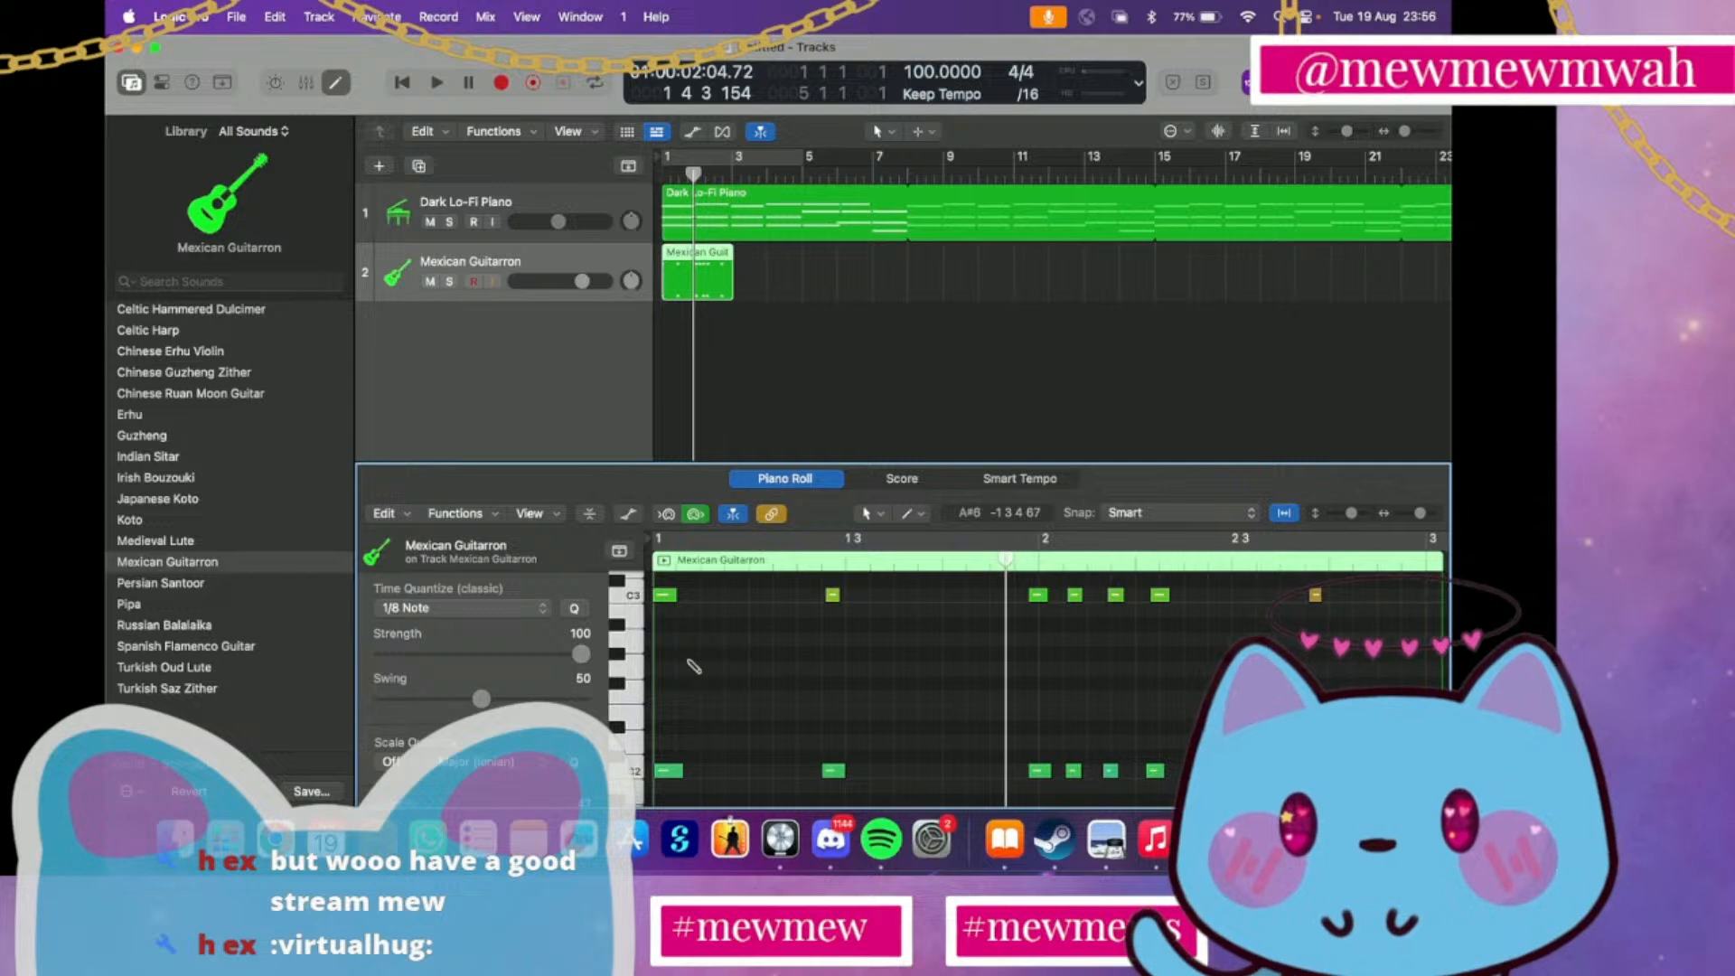
key("super+a")
key("q")
key("space")
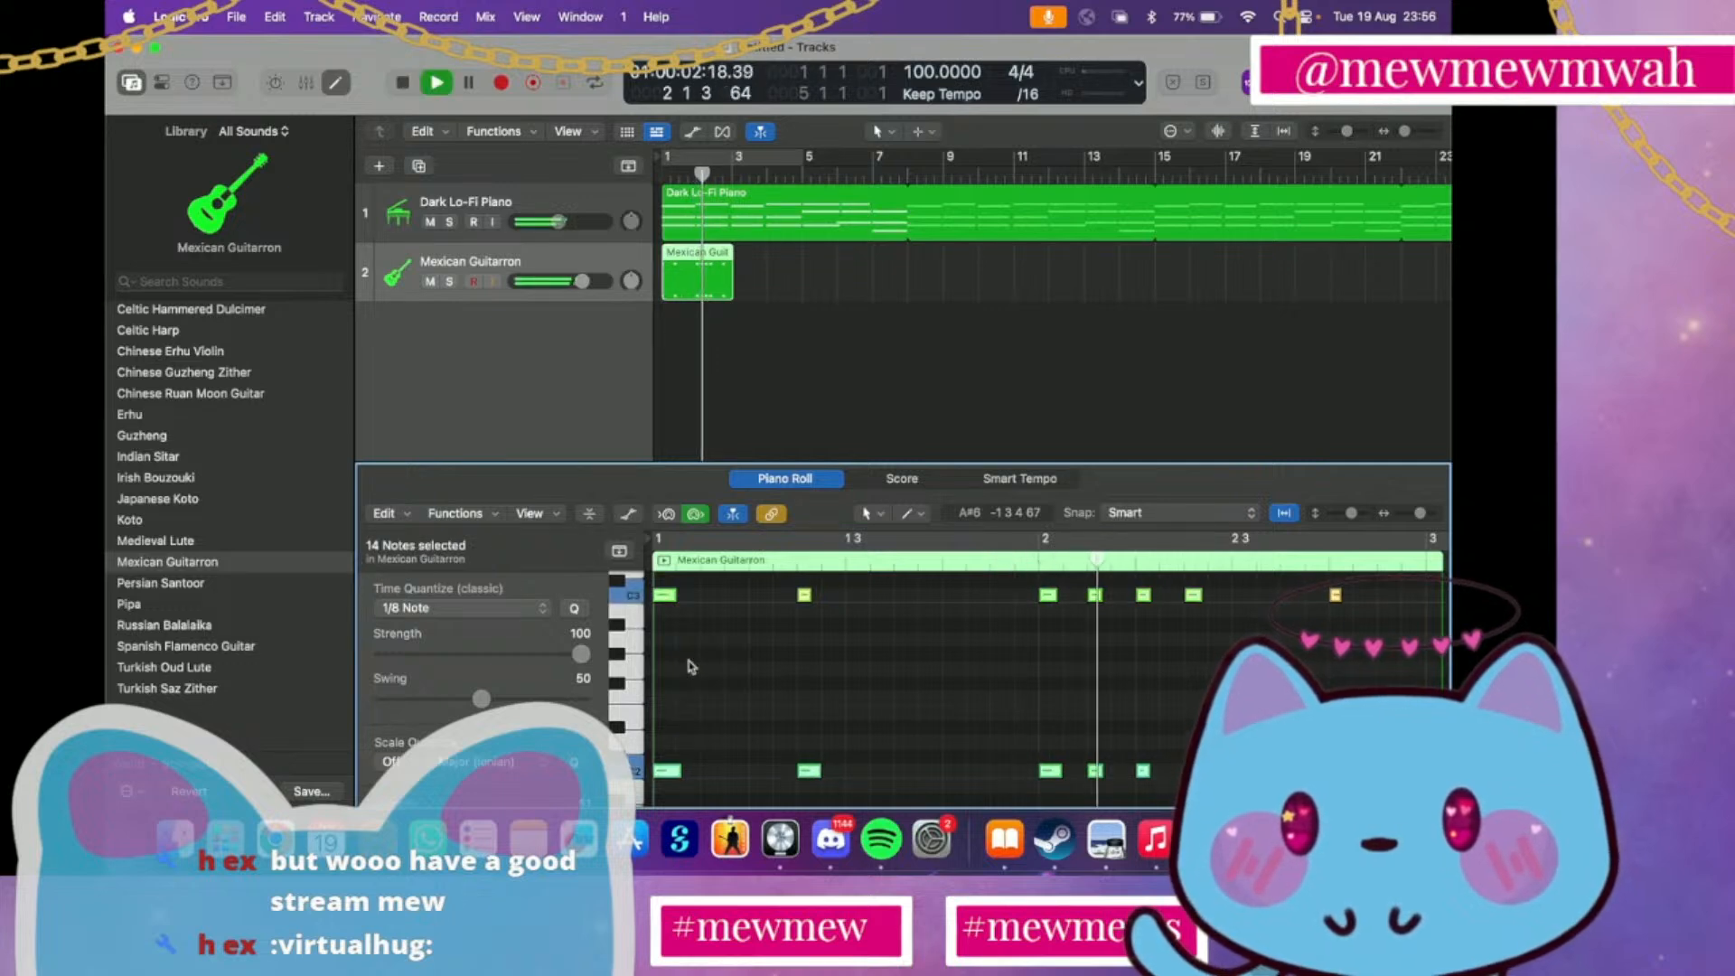
Quantize the selected Guitarron notes to 1/16 Note and play the region from bar 1
left_click(411, 607)
left_click(408, 631)
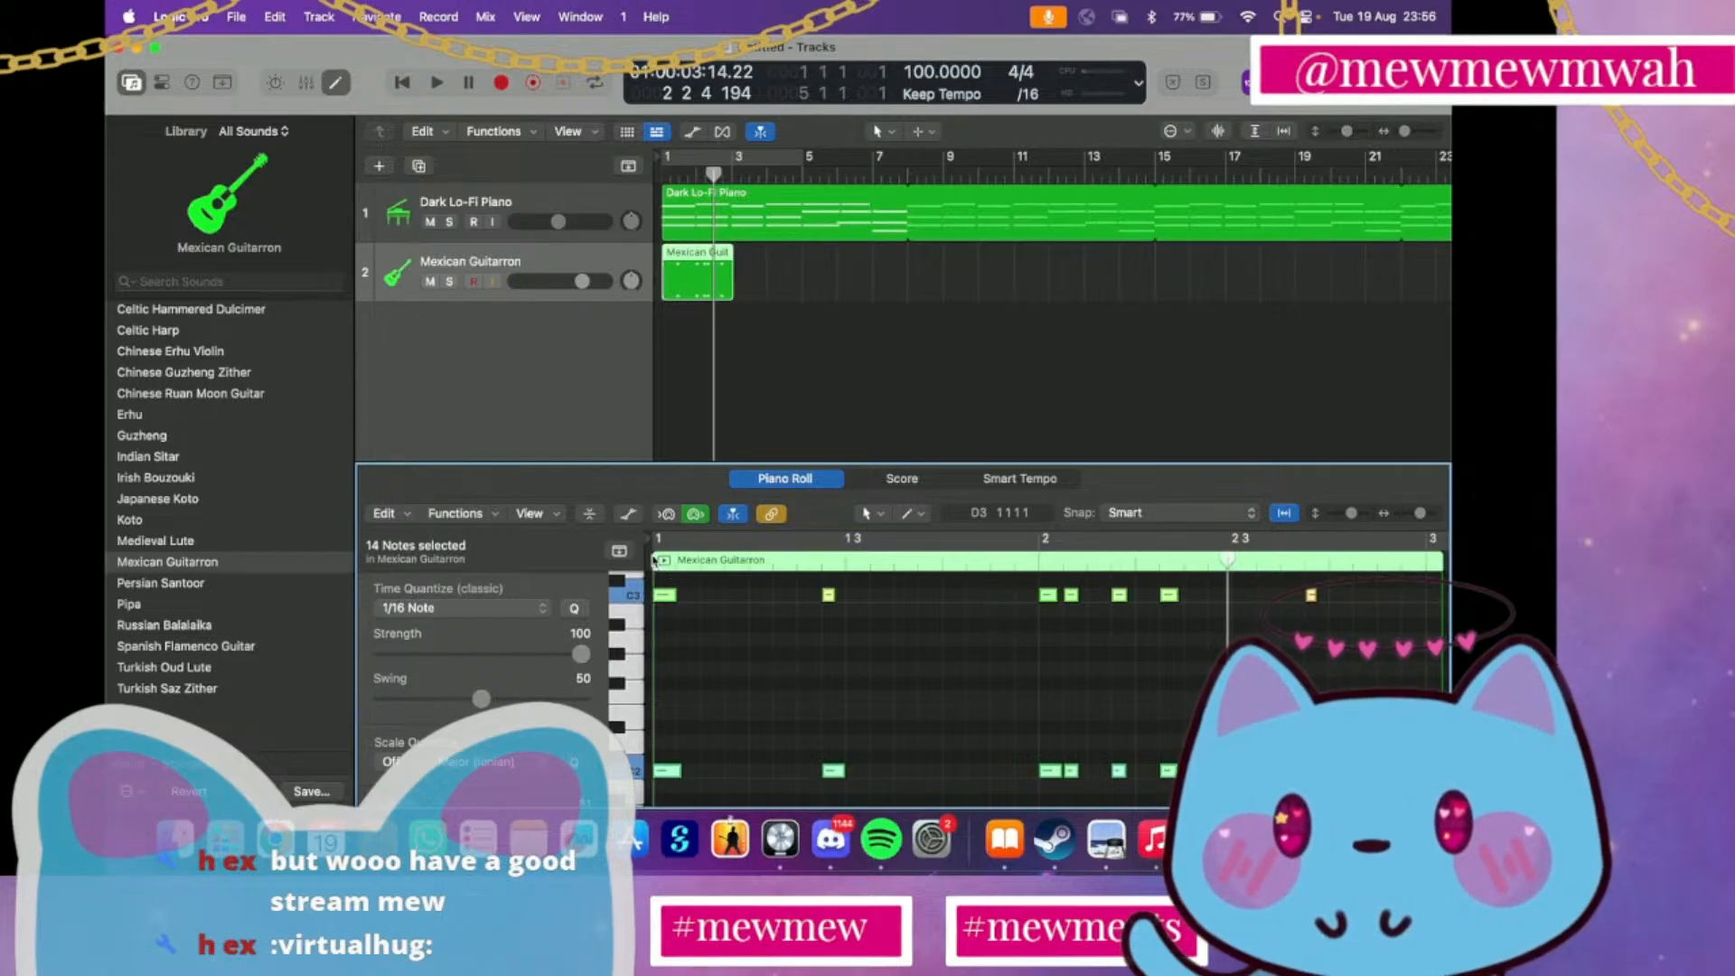
left_click(662, 171)
key("space")
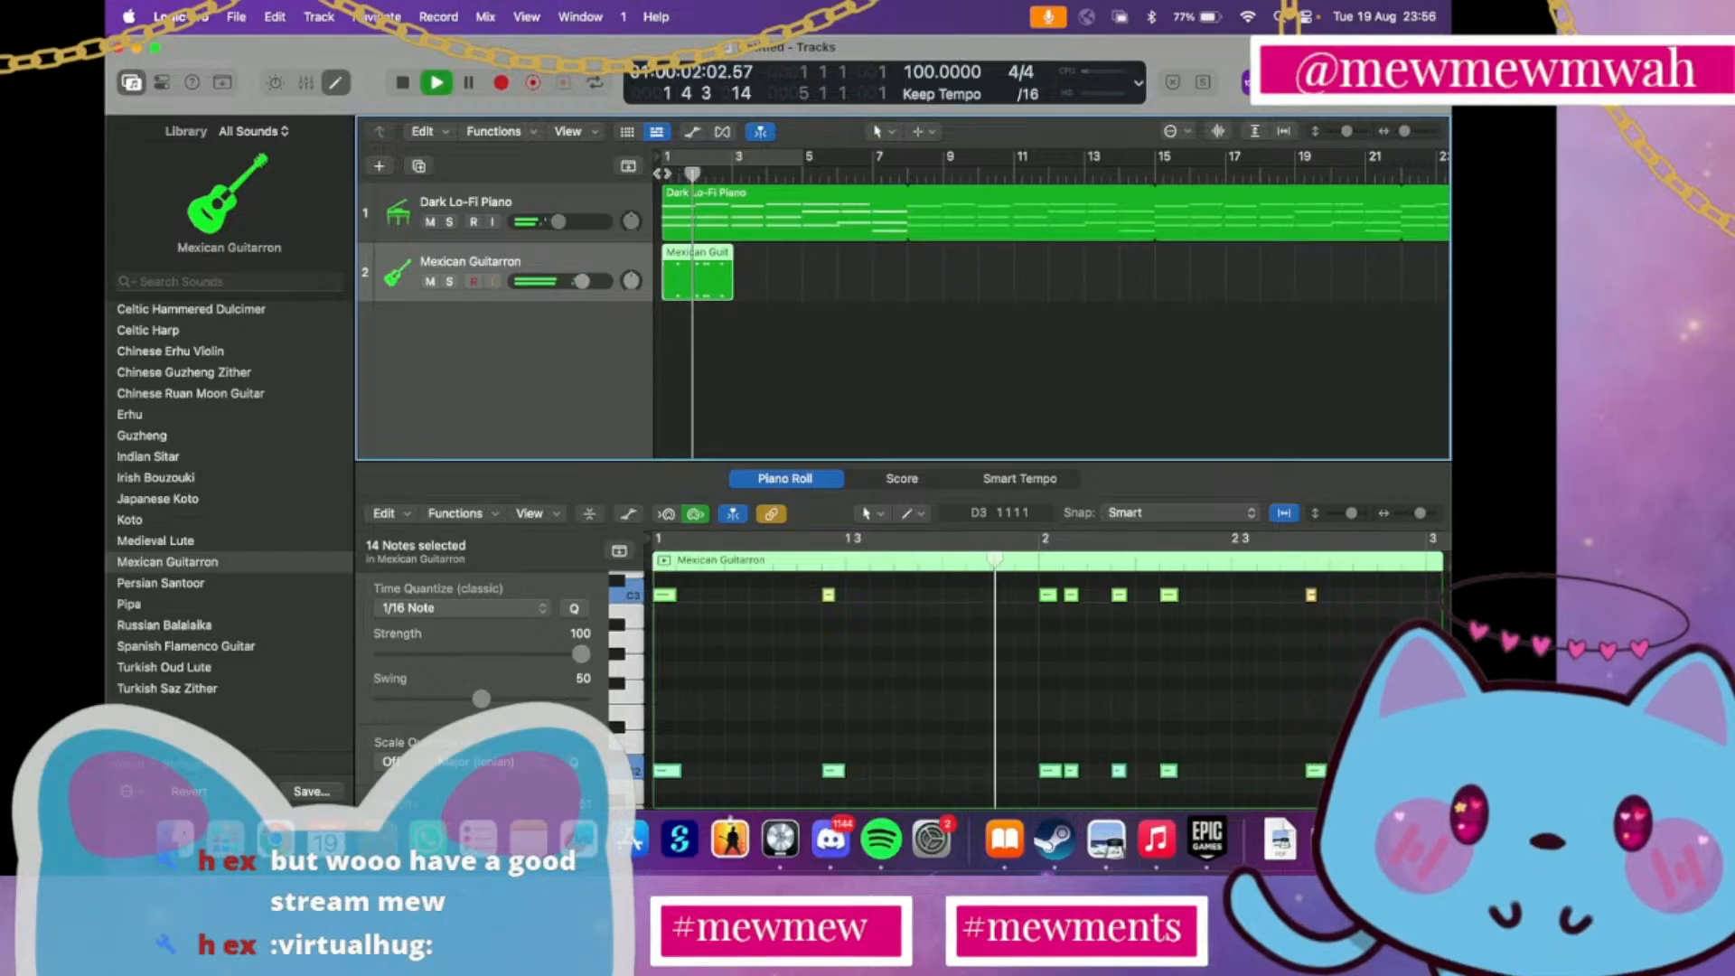
key("space")
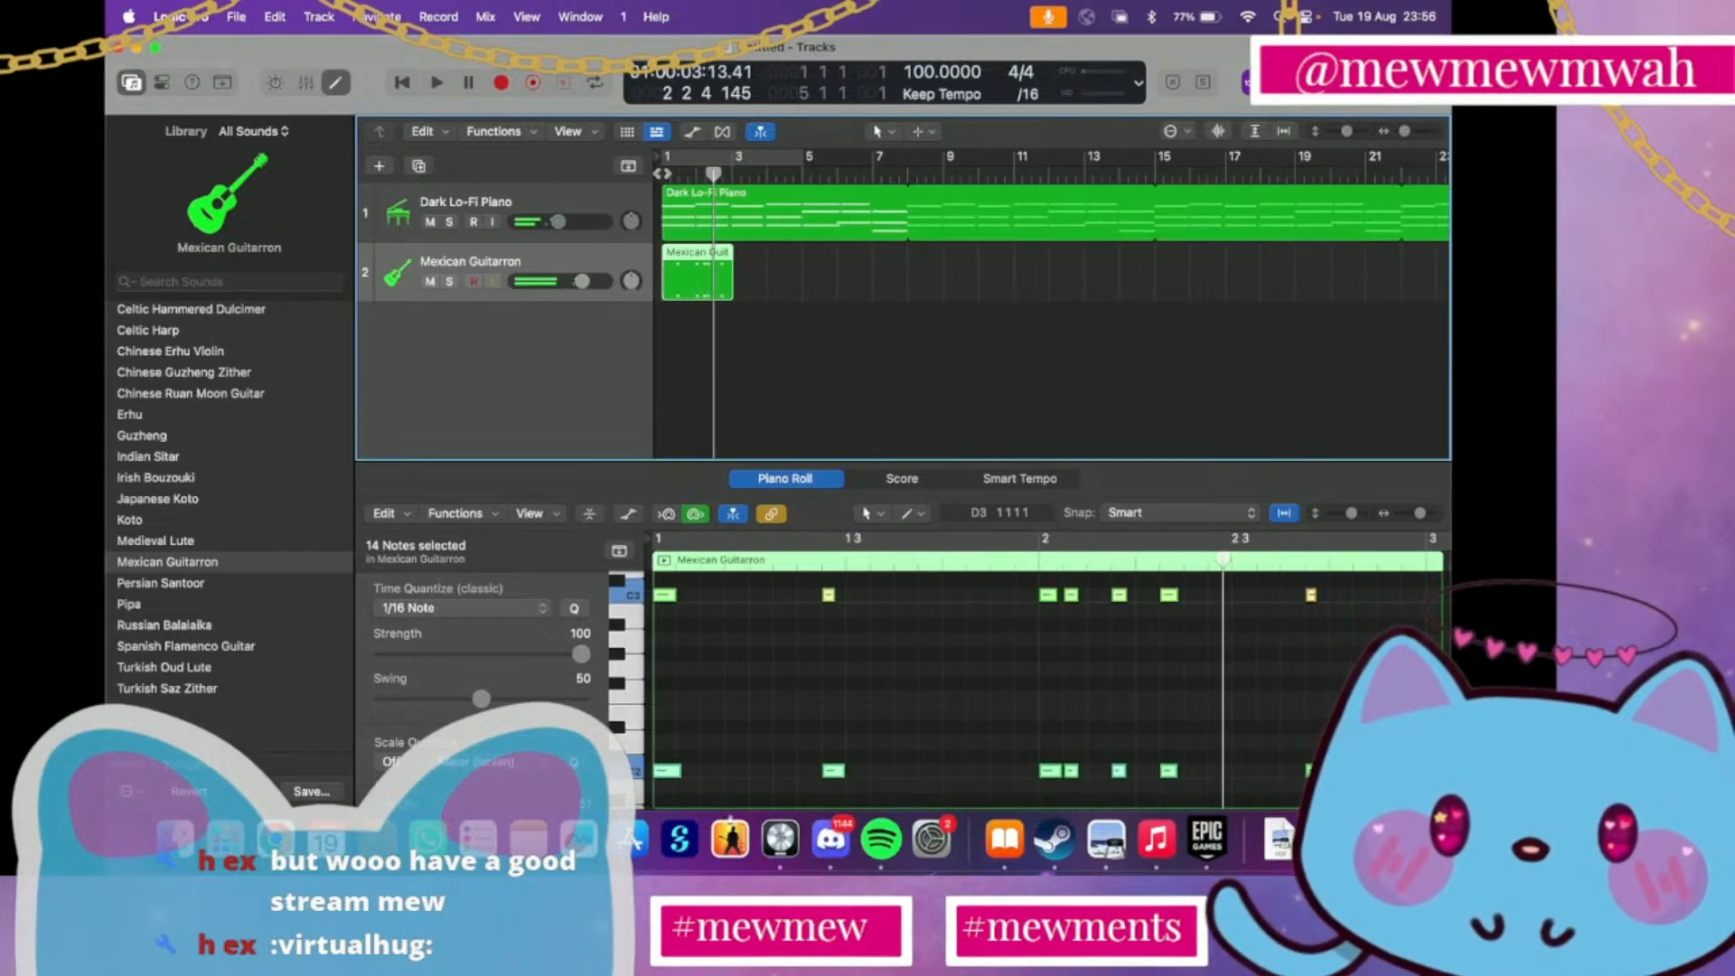
Try quantizing the selected Guitarron notes to 1/32 Note, and undo the quantize changes
left_click(470, 615)
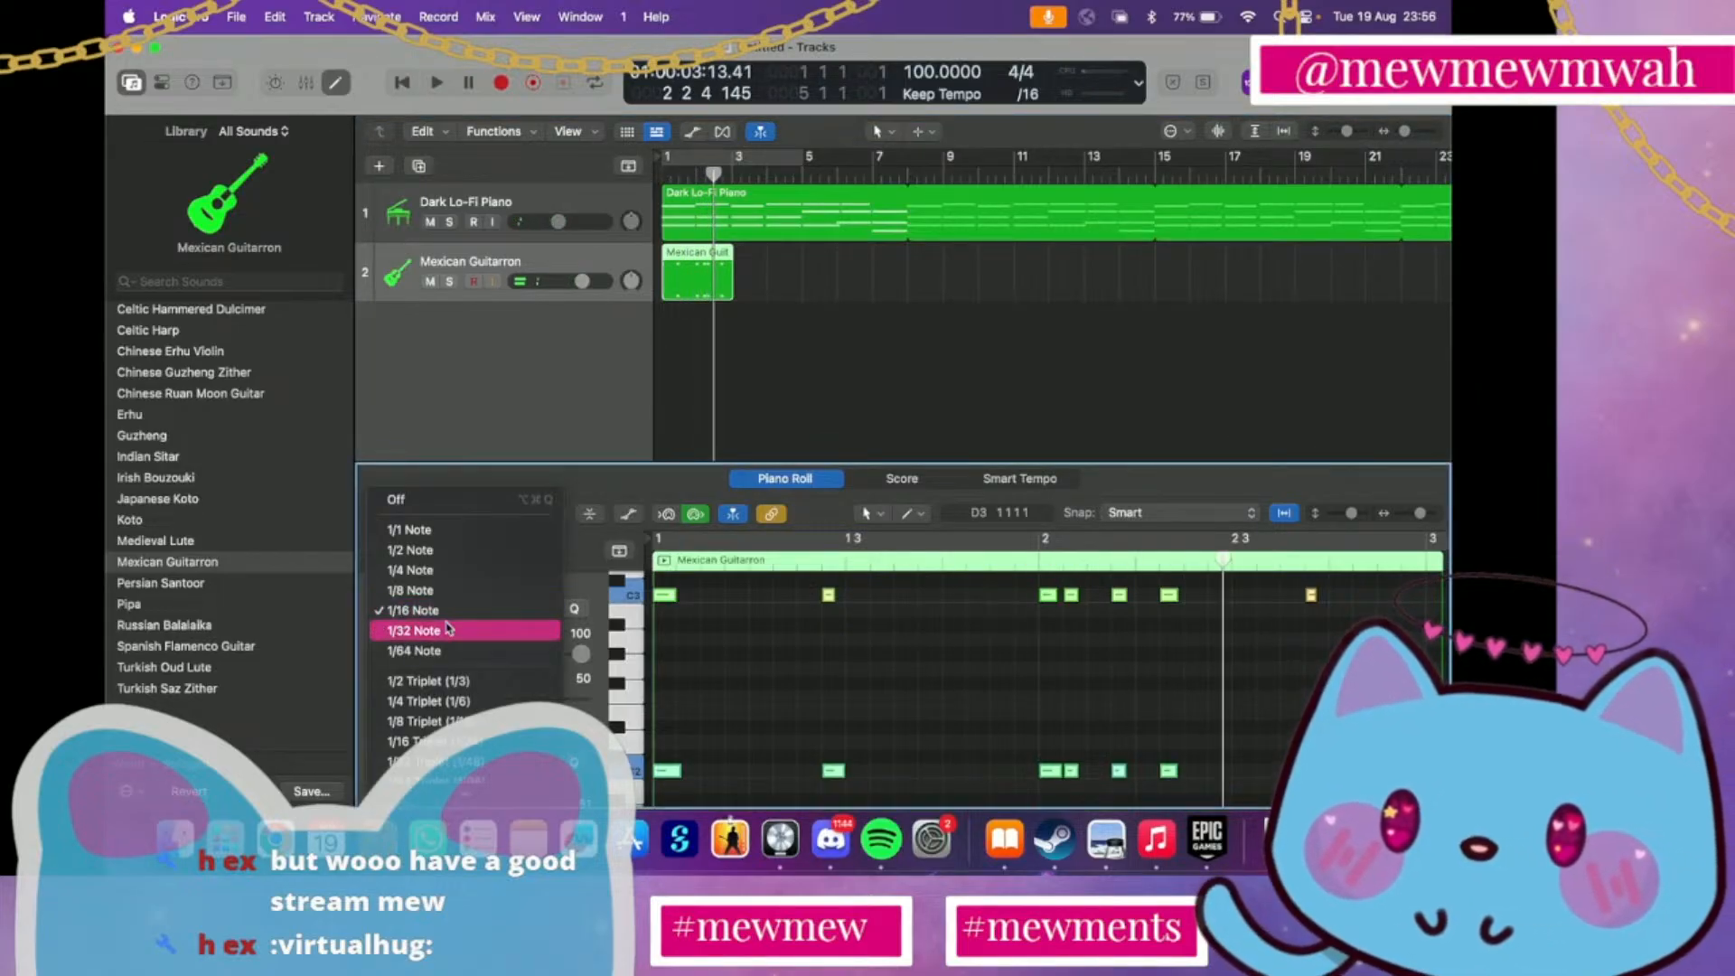
left_click(491, 631)
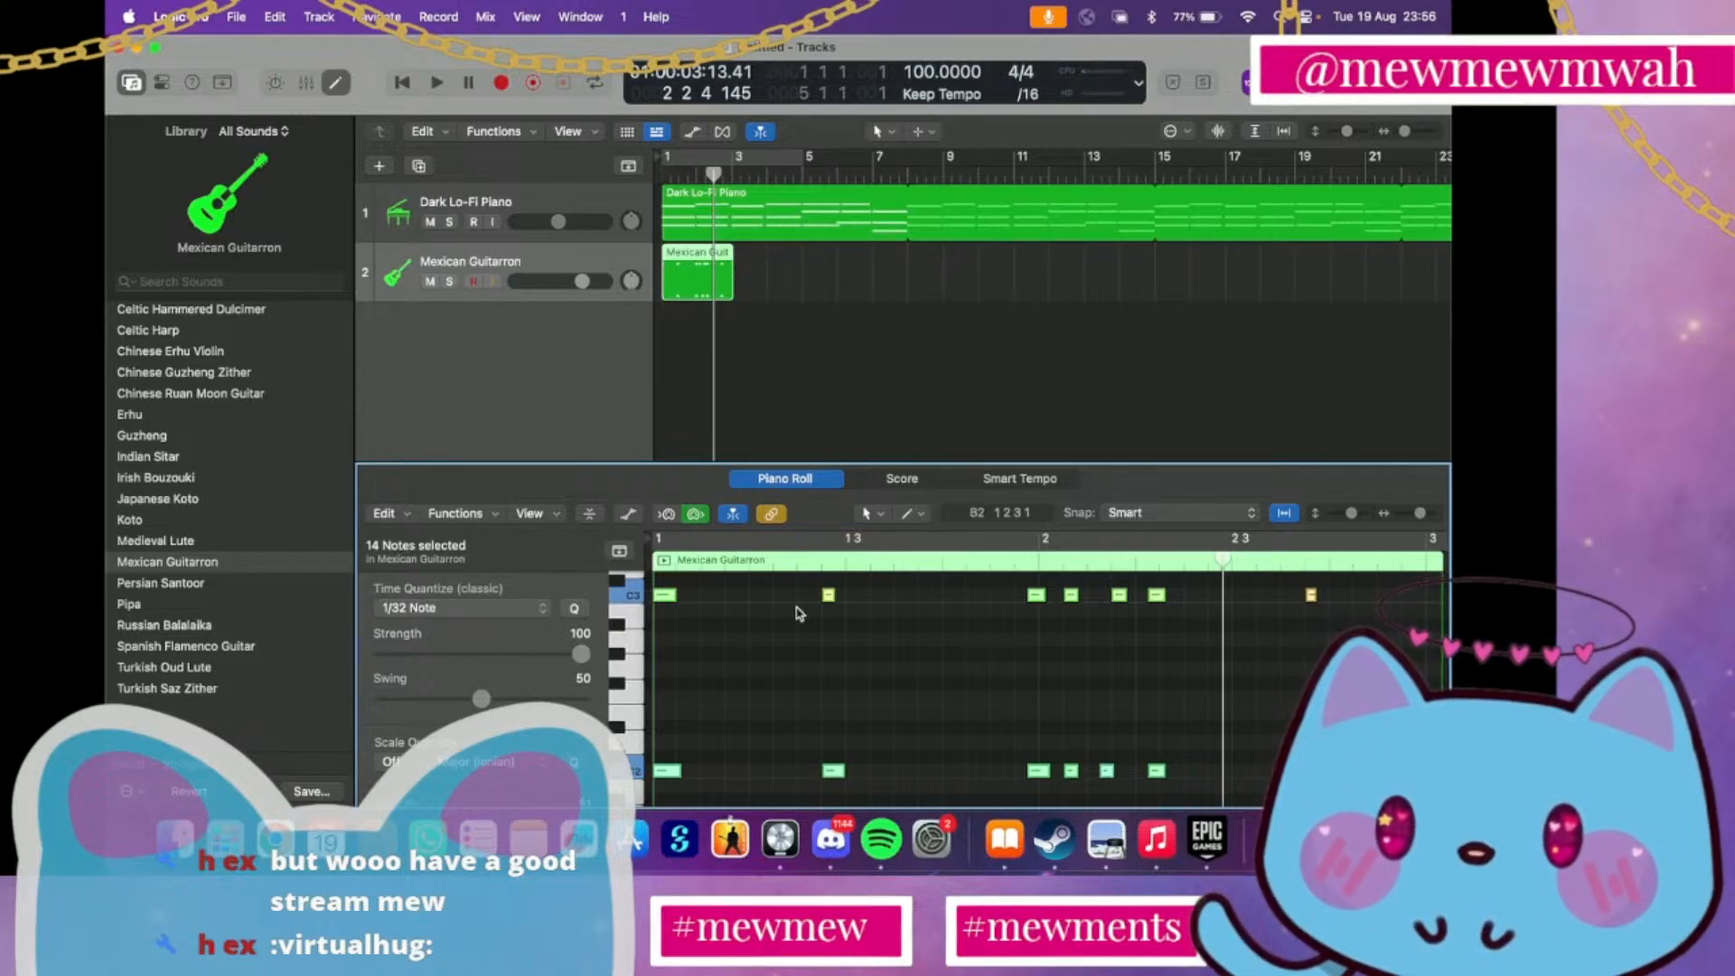
key("super+z")
key("super+z")
key("super+z")
key("super+z")
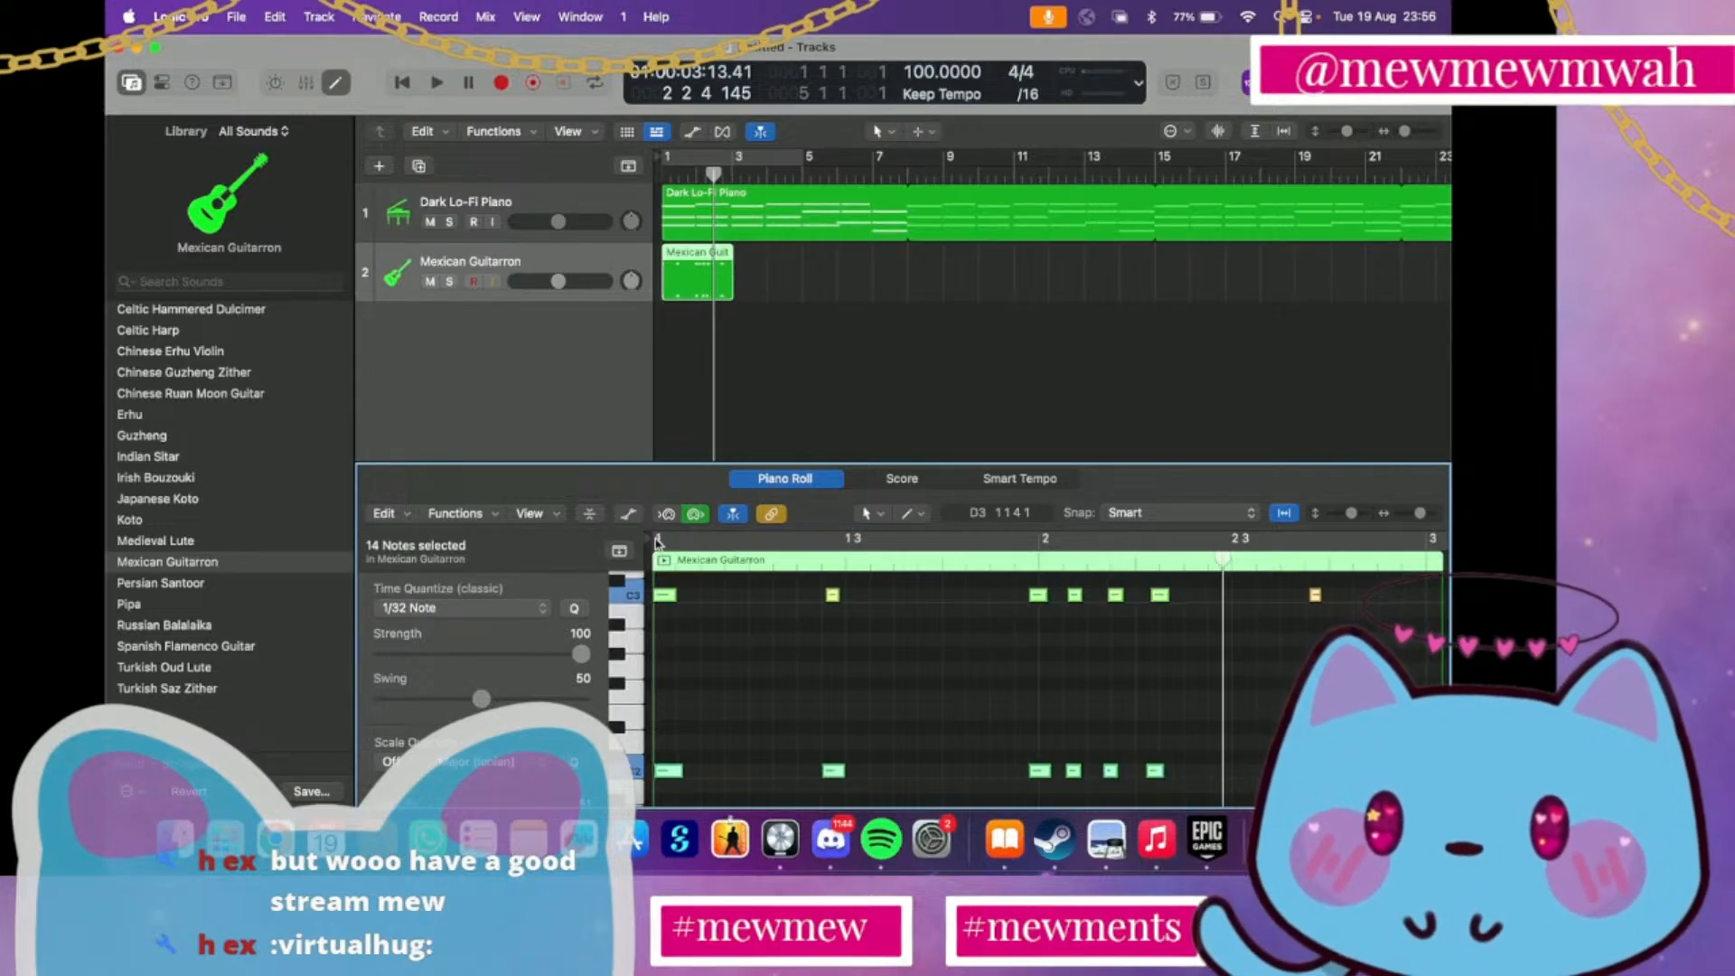
Quantize all notes in the Mexican Guitarron region to 1/32 Note and play the region from bar 1
left_click(483, 608)
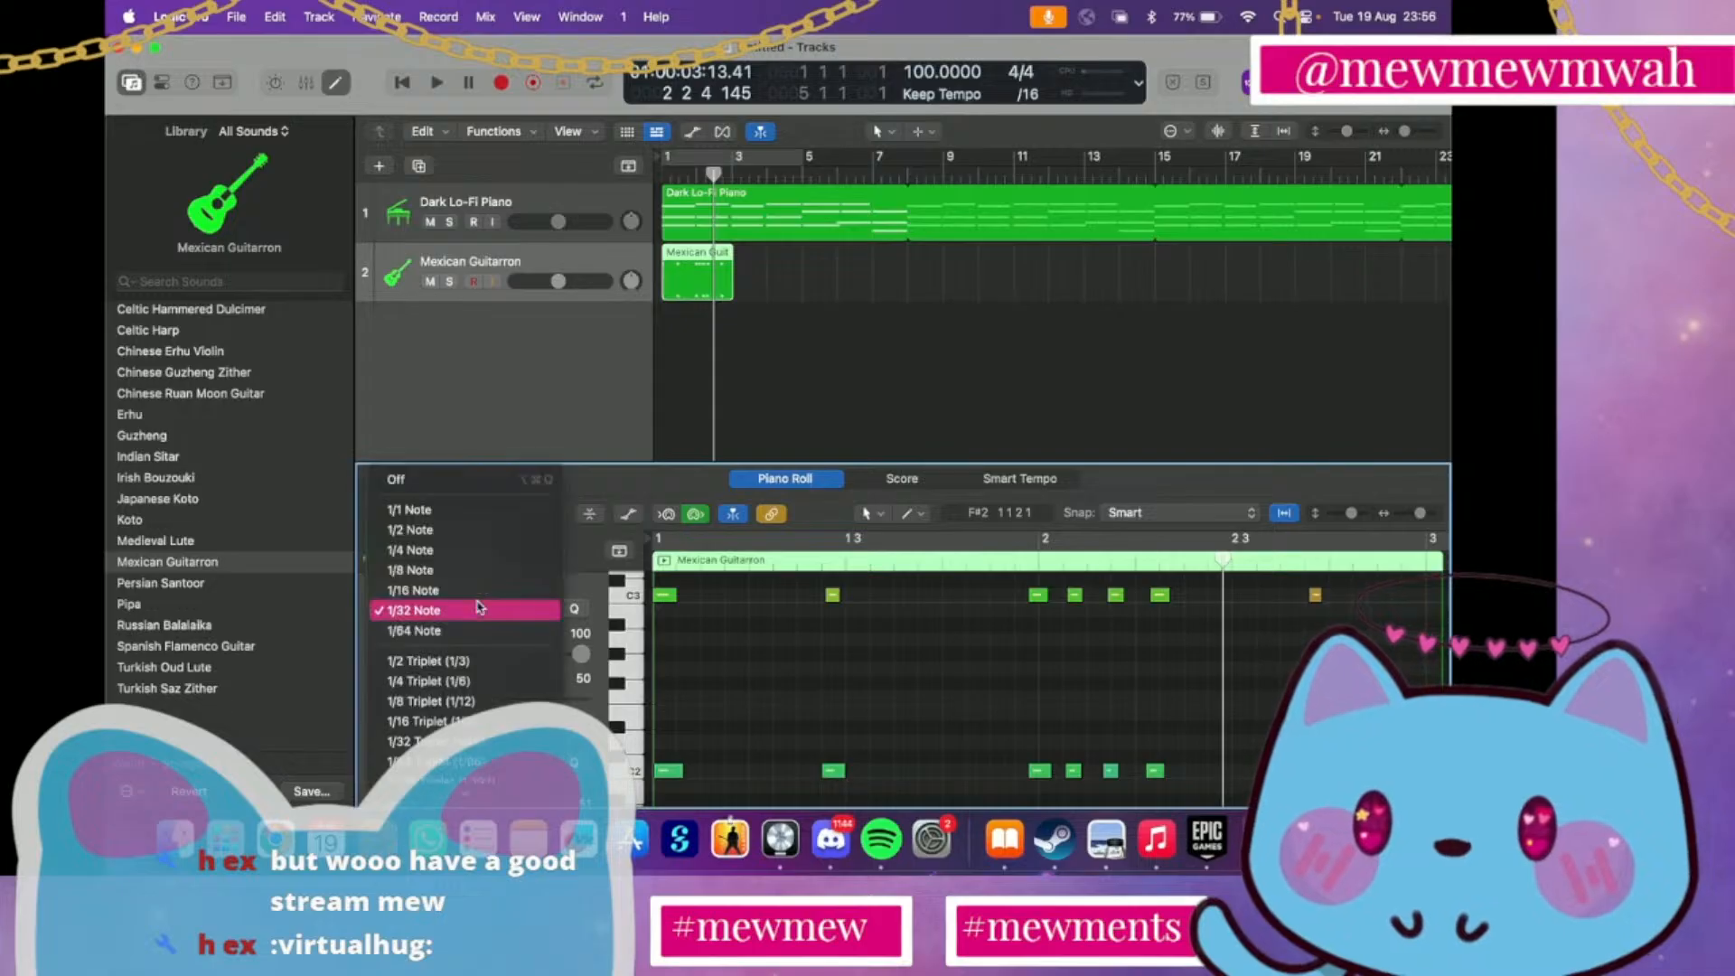
left_click(537, 615)
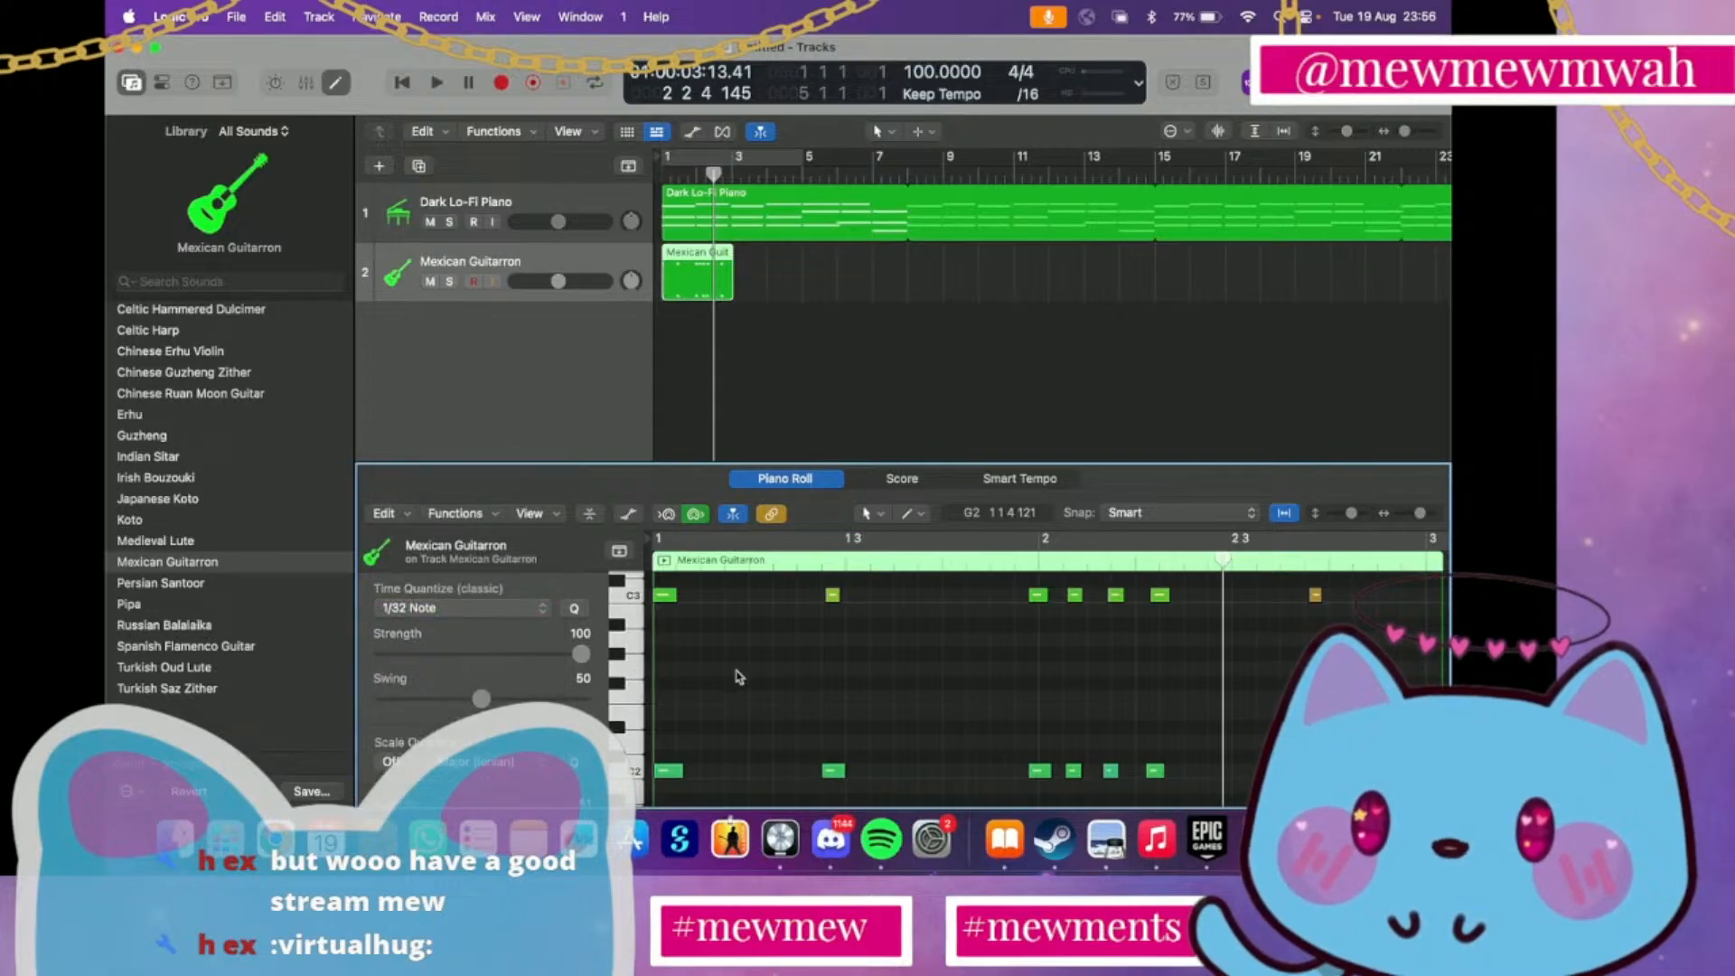
key("super+q")
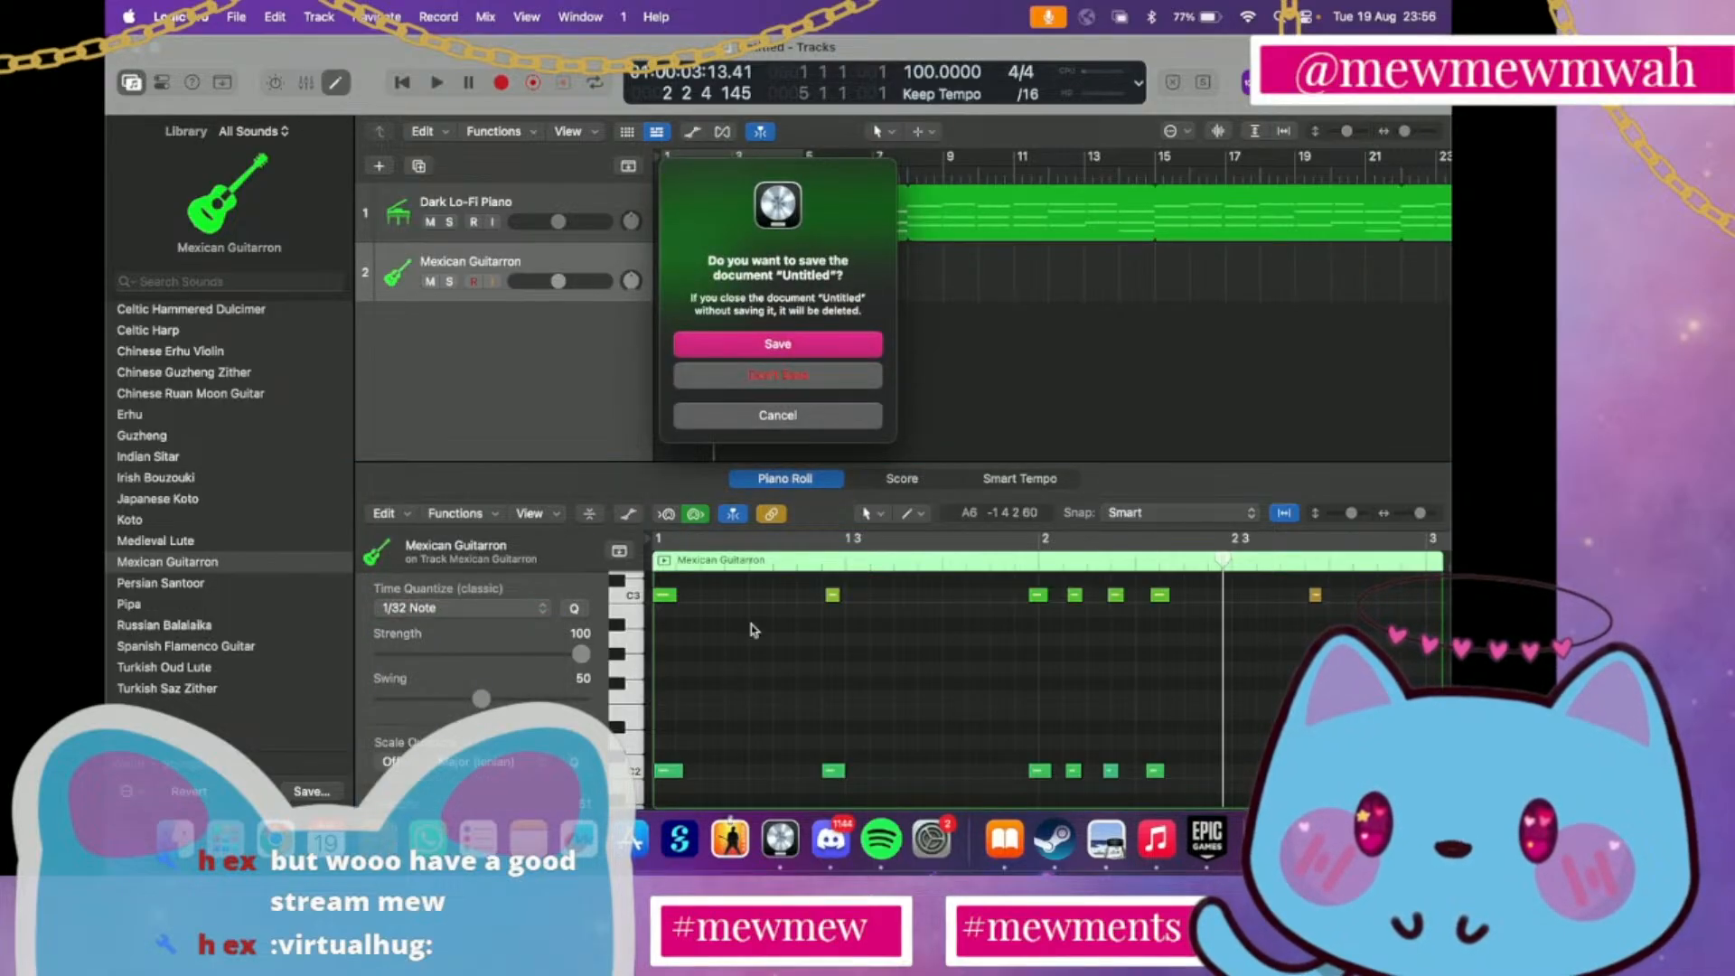
left_click(808, 420)
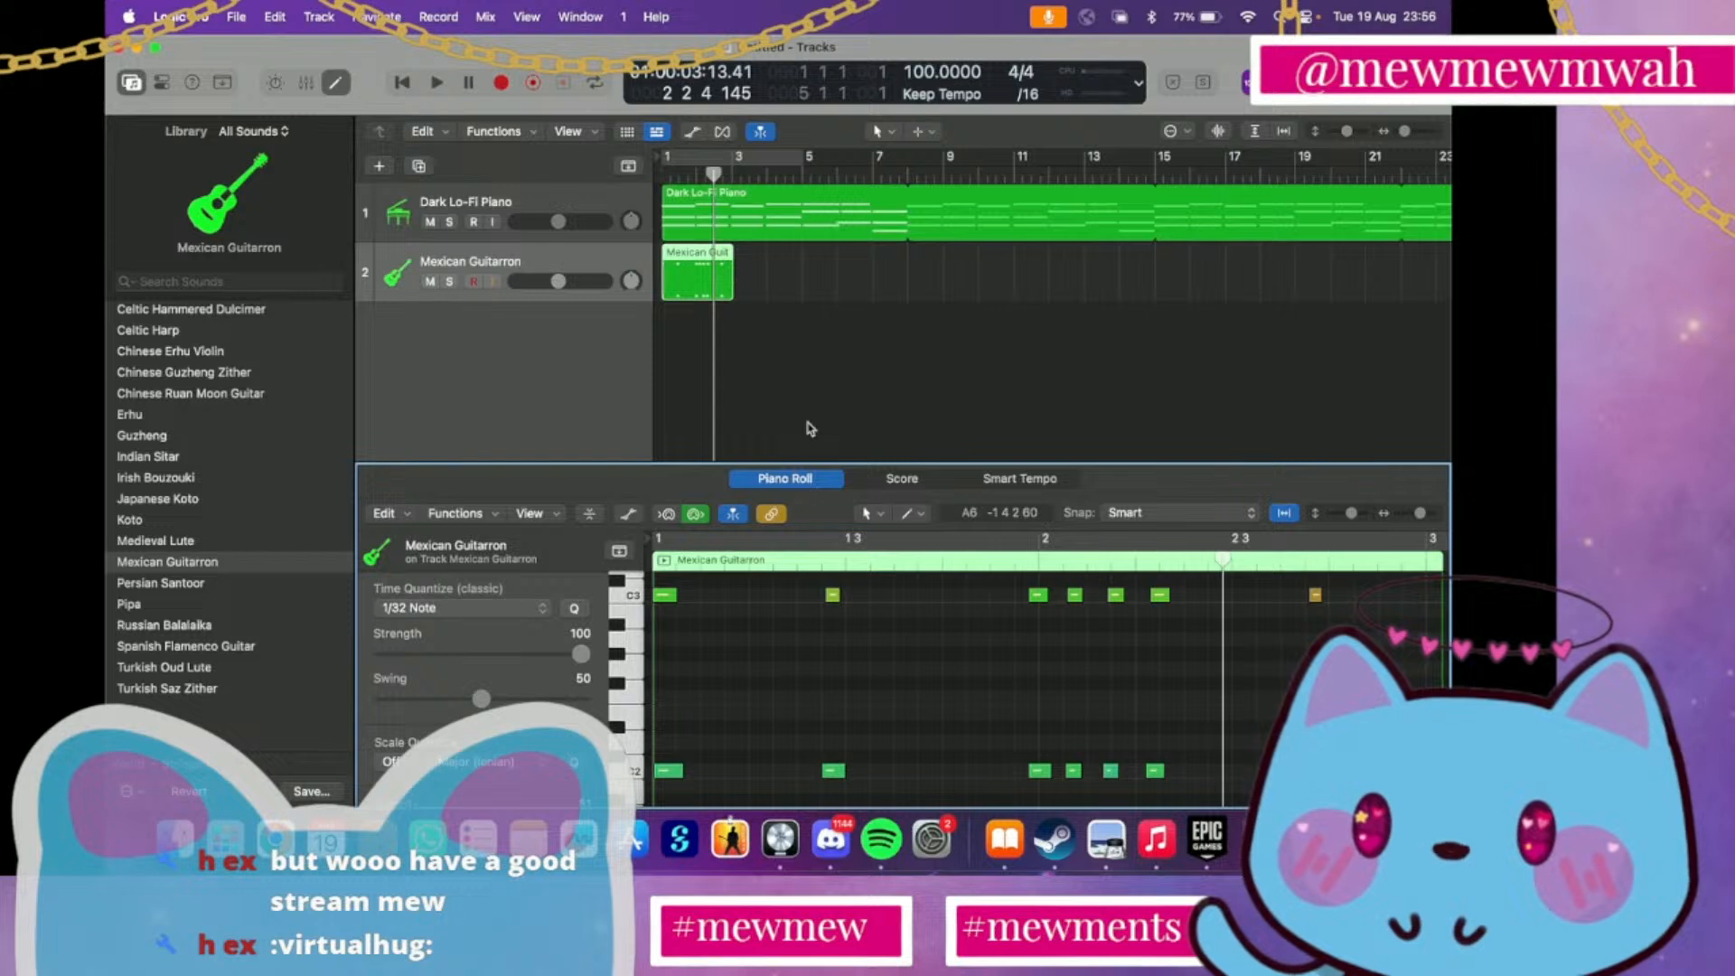
key("super+a")
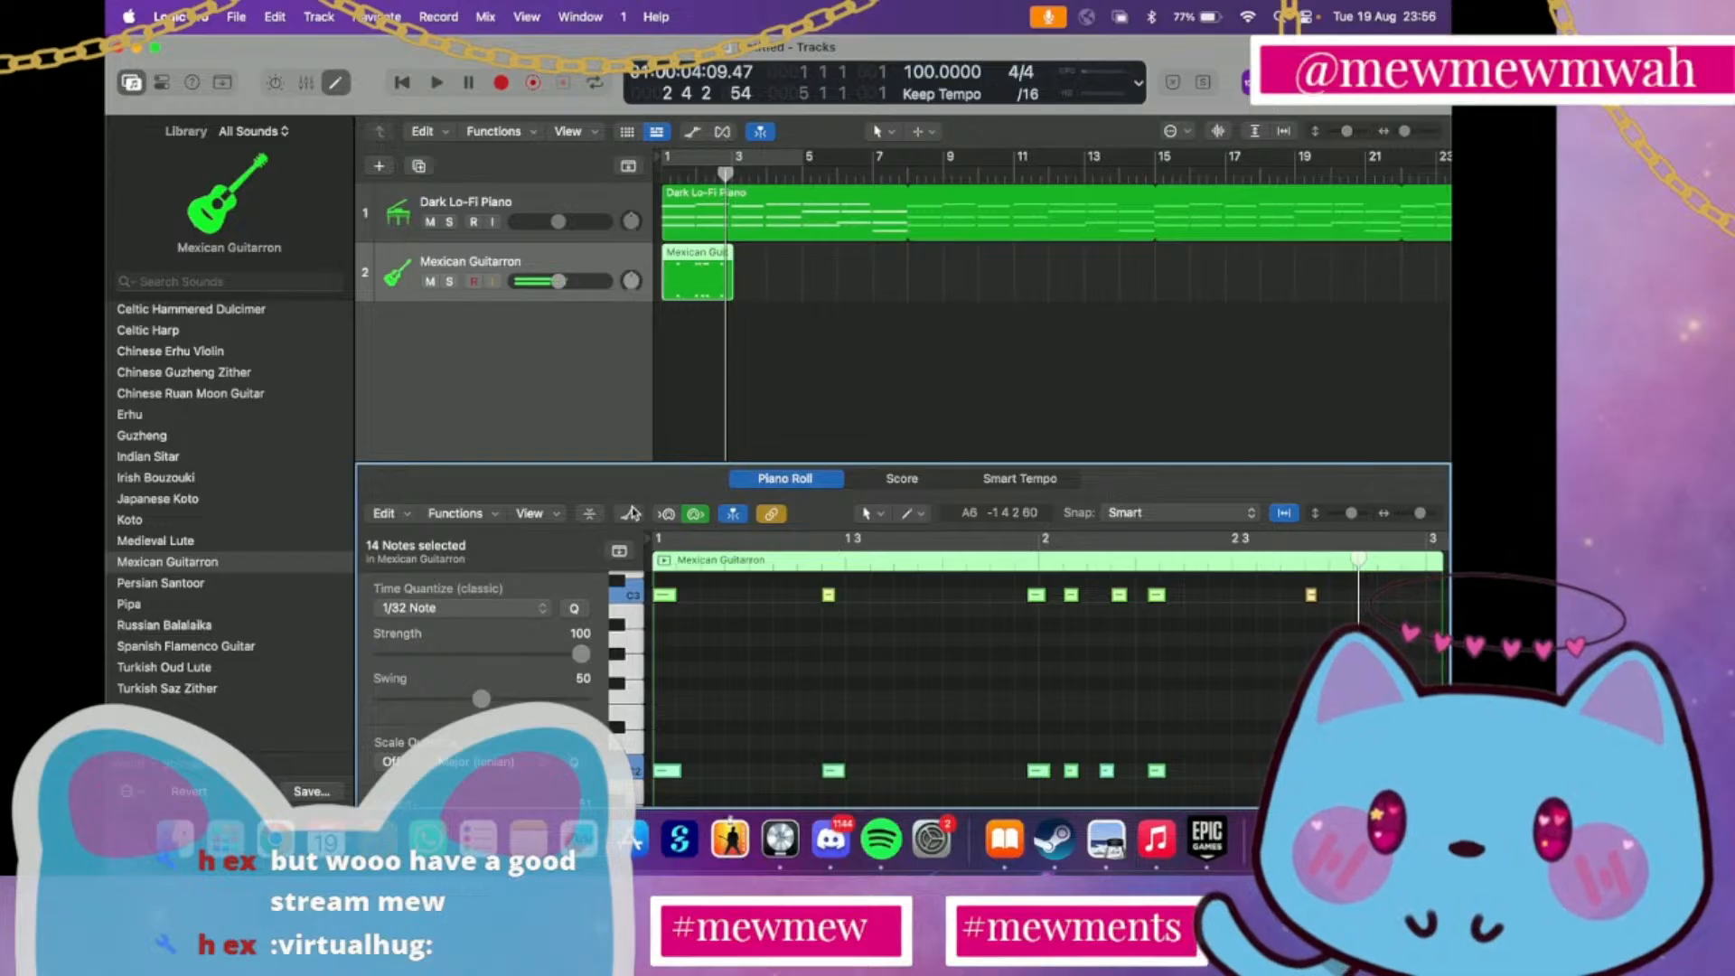
left_click(662, 175)
key("space")
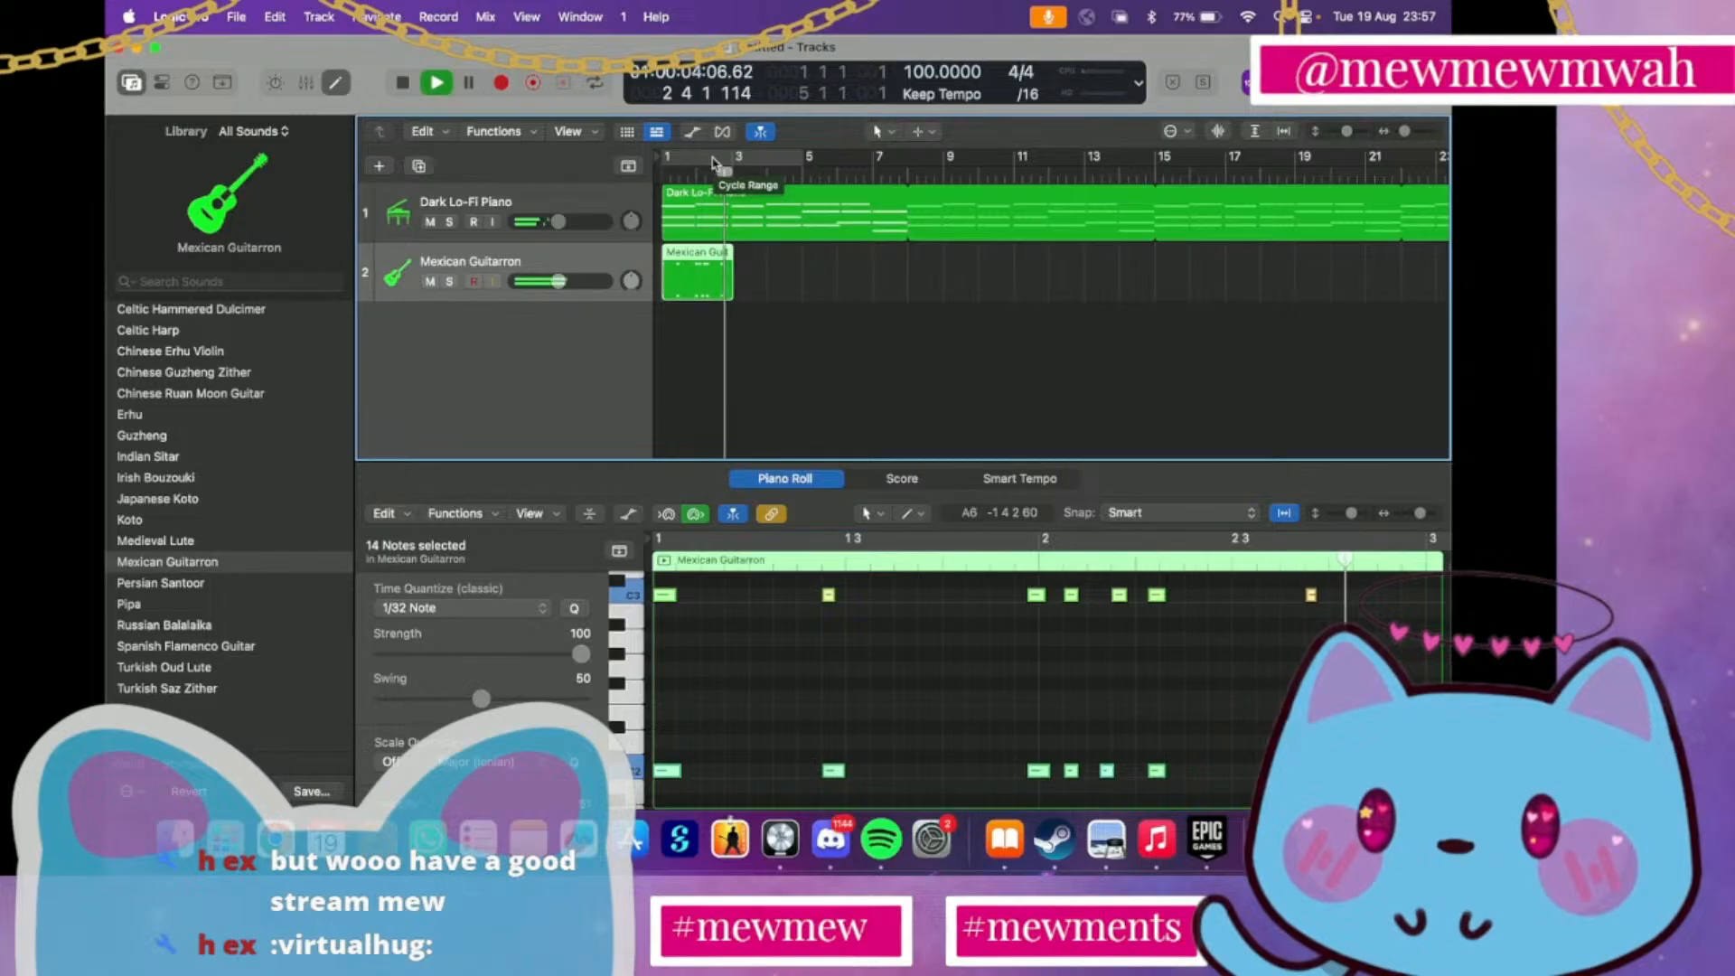
key("space")
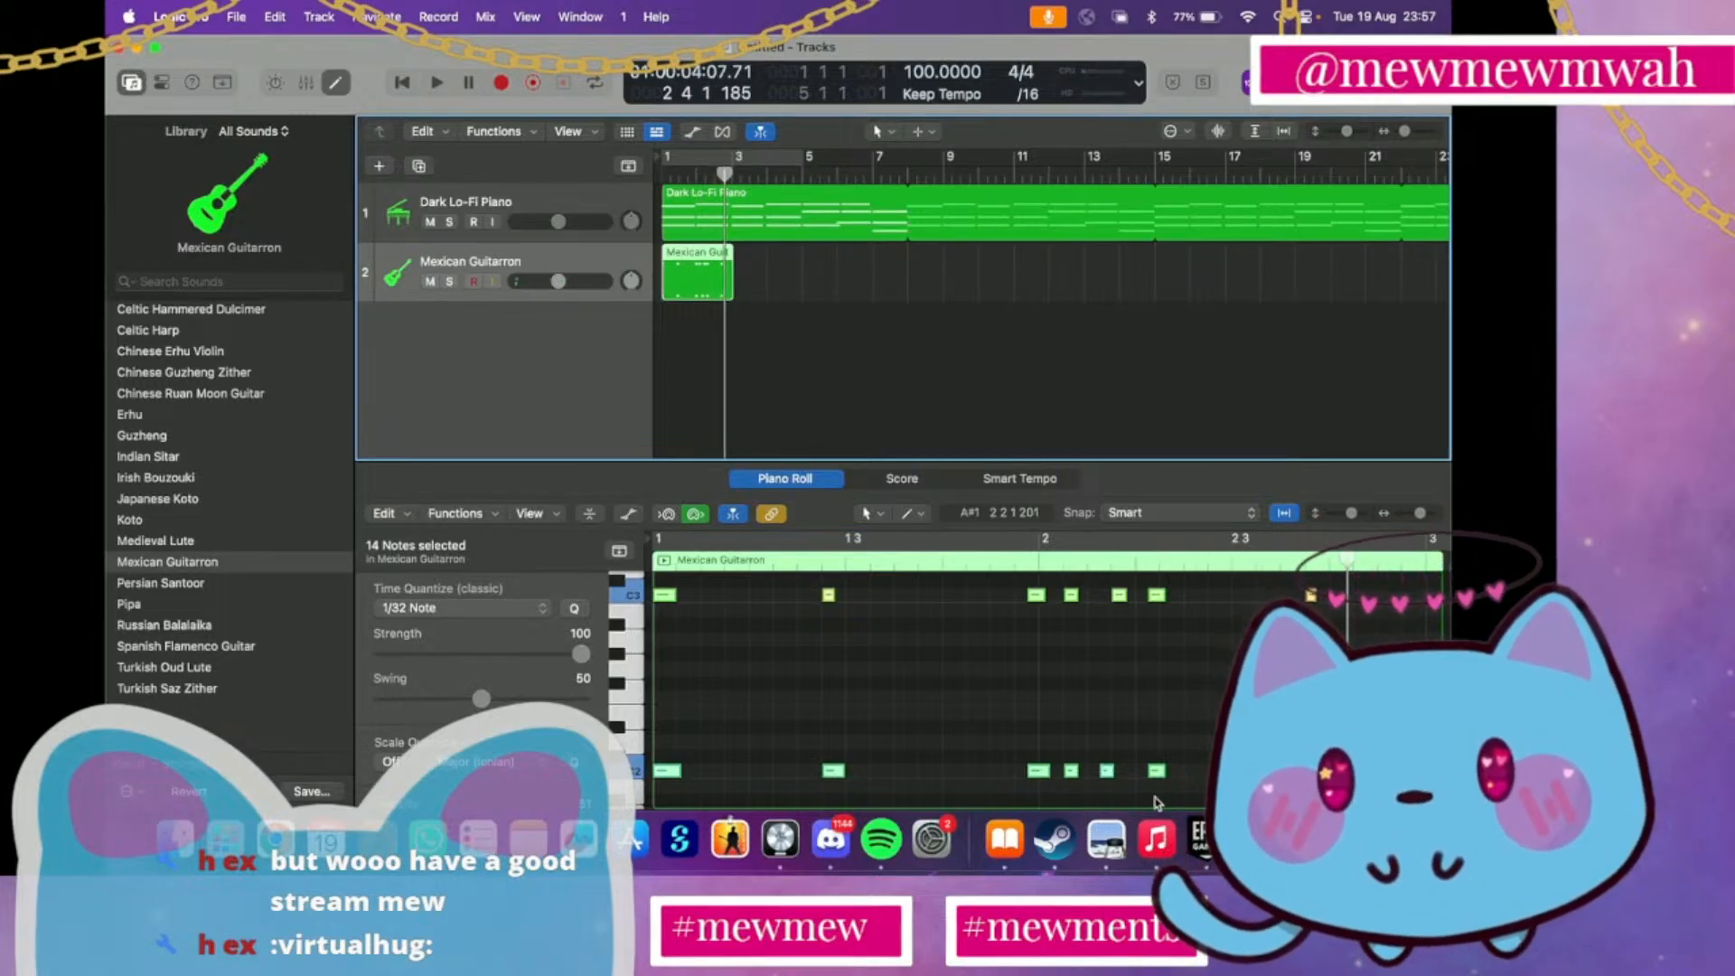
Delete the fourth C2 and C3 note pair of the group starting at bar 2 in the Guitarron region
left_click(1162, 663)
left_click_drag(1158, 597, 1159, 597)
key("Delete")
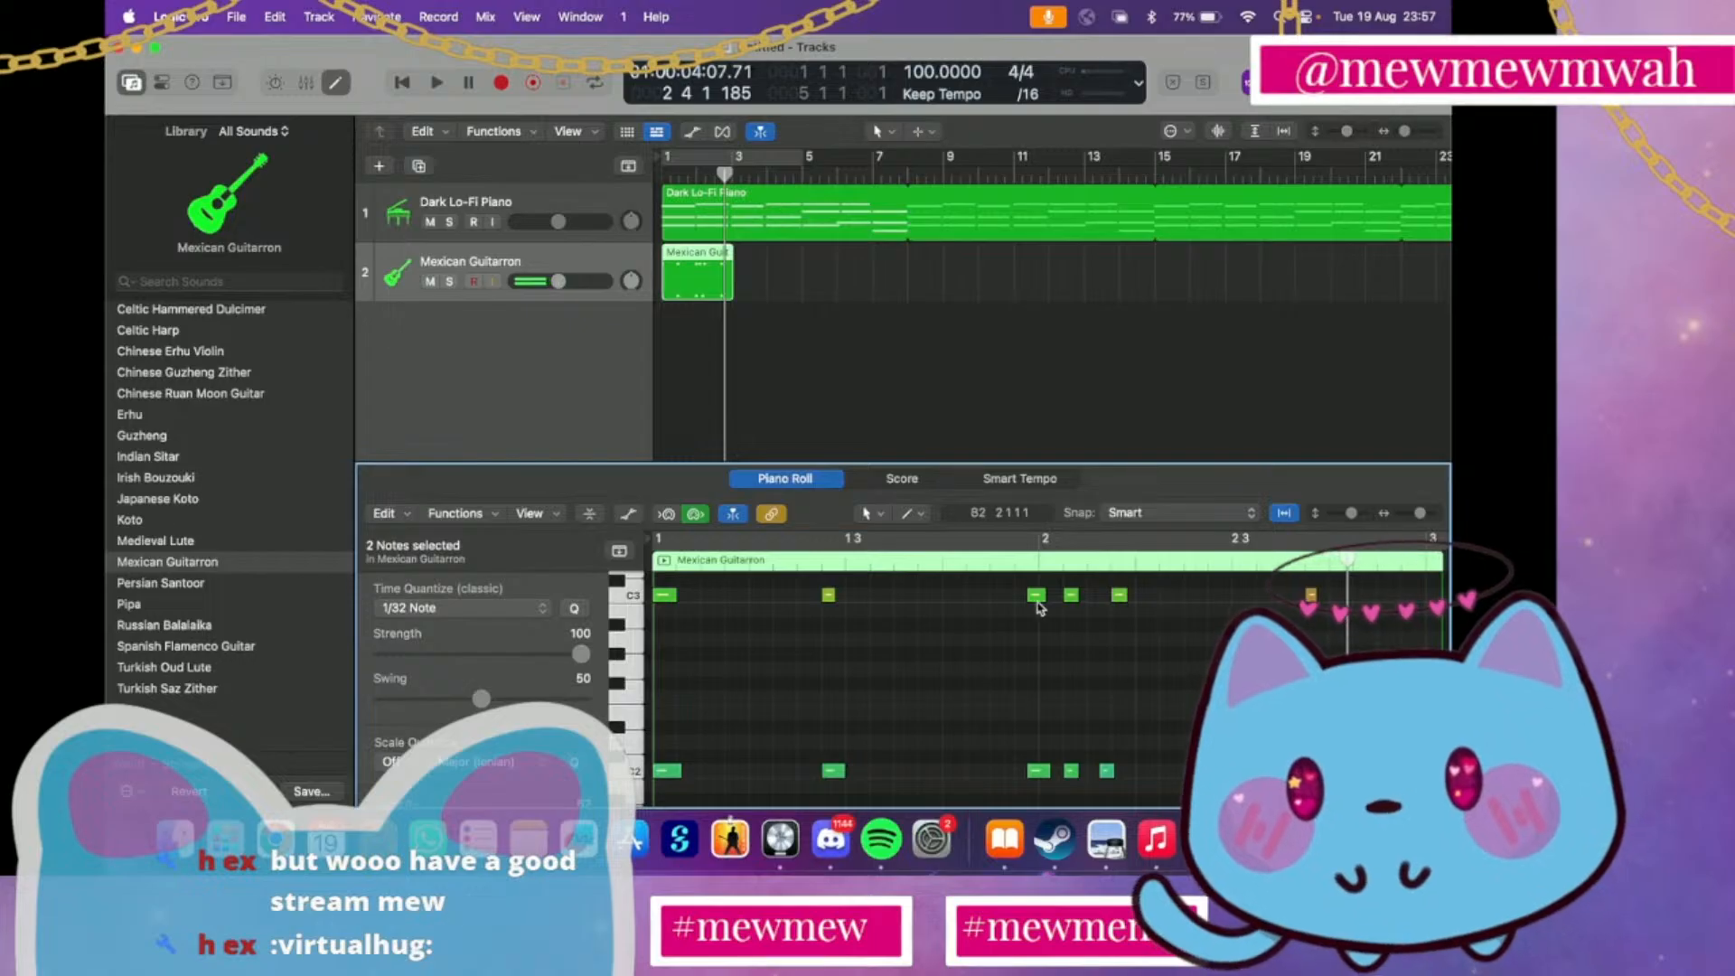
Shift the three C2 and C3 note pairs around bar 2 slightly later and lengthen the third pair in the Guitarron region
left_click_drag(1014, 594, 1200, 787)
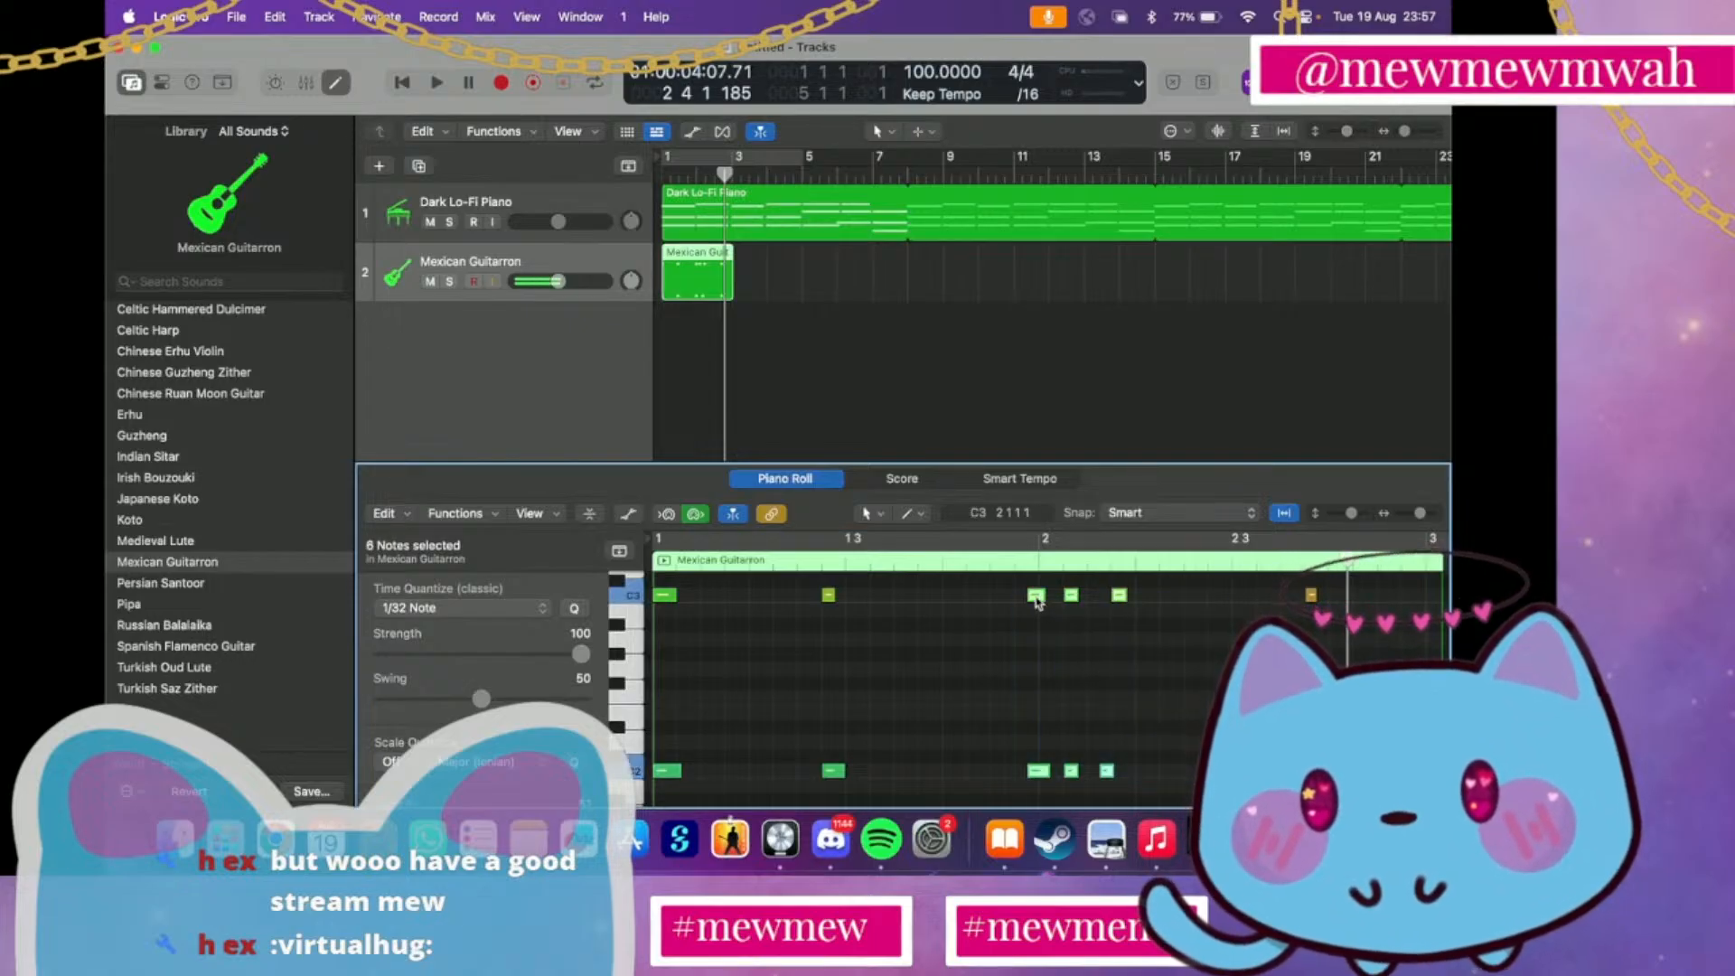
left_click_drag(1037, 601, 1122, 770)
left_click(1129, 627)
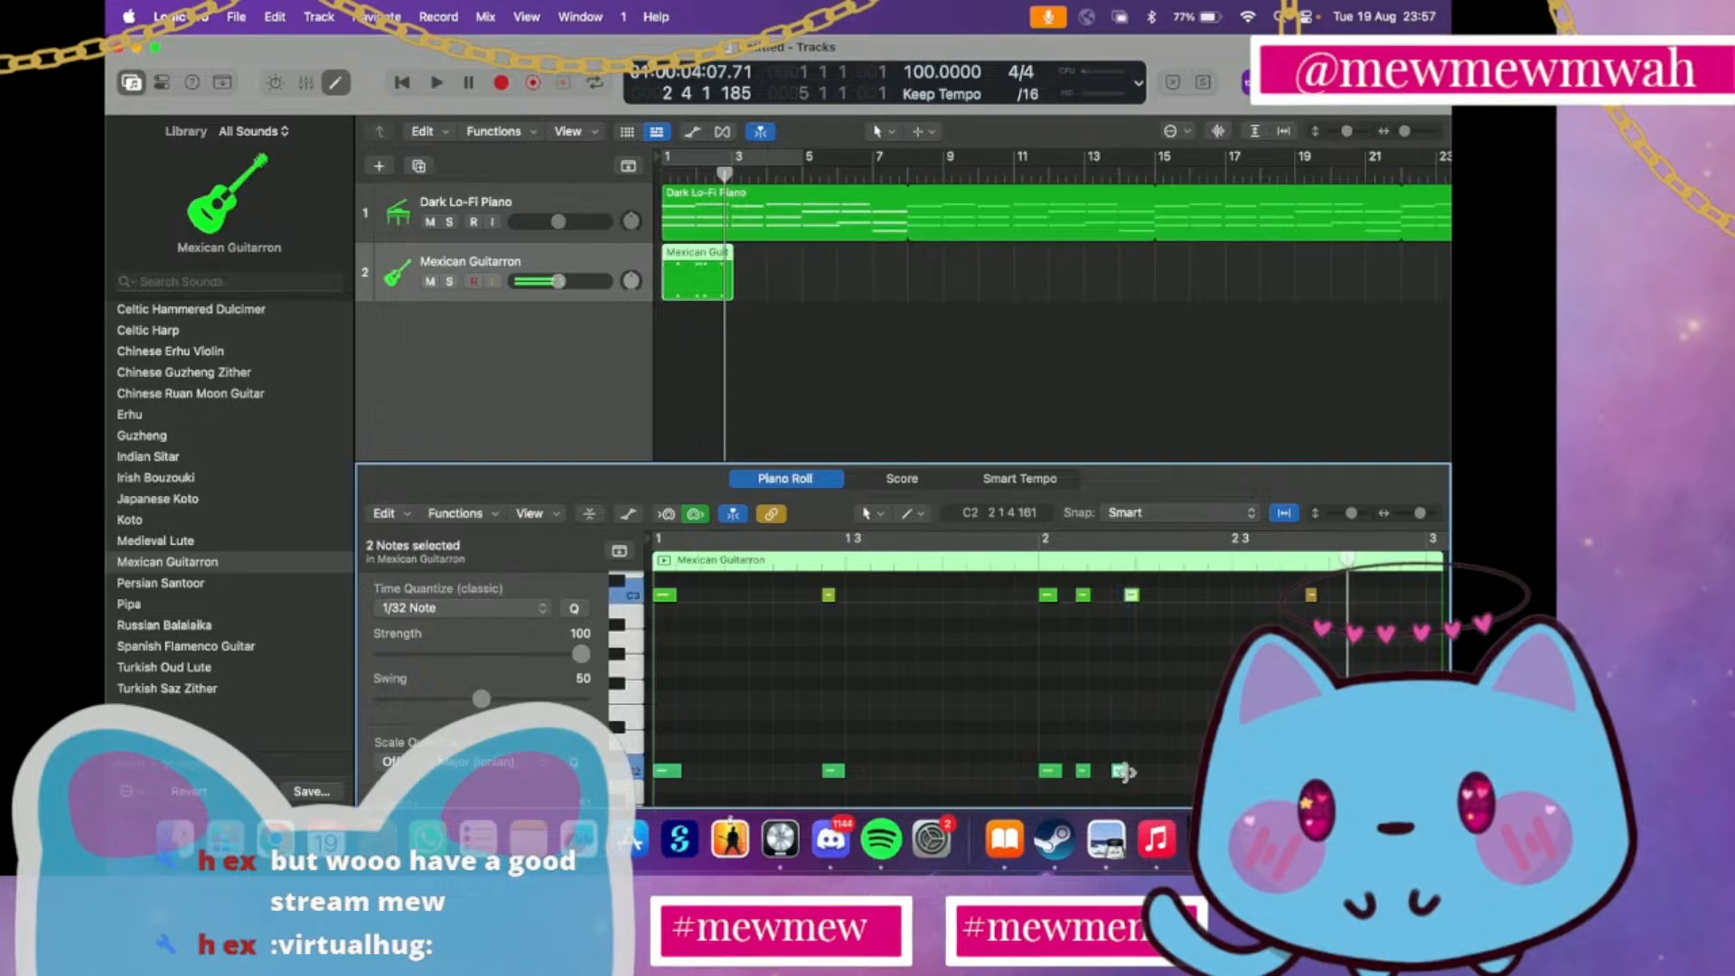
left_click_drag(1139, 592, 1150, 606)
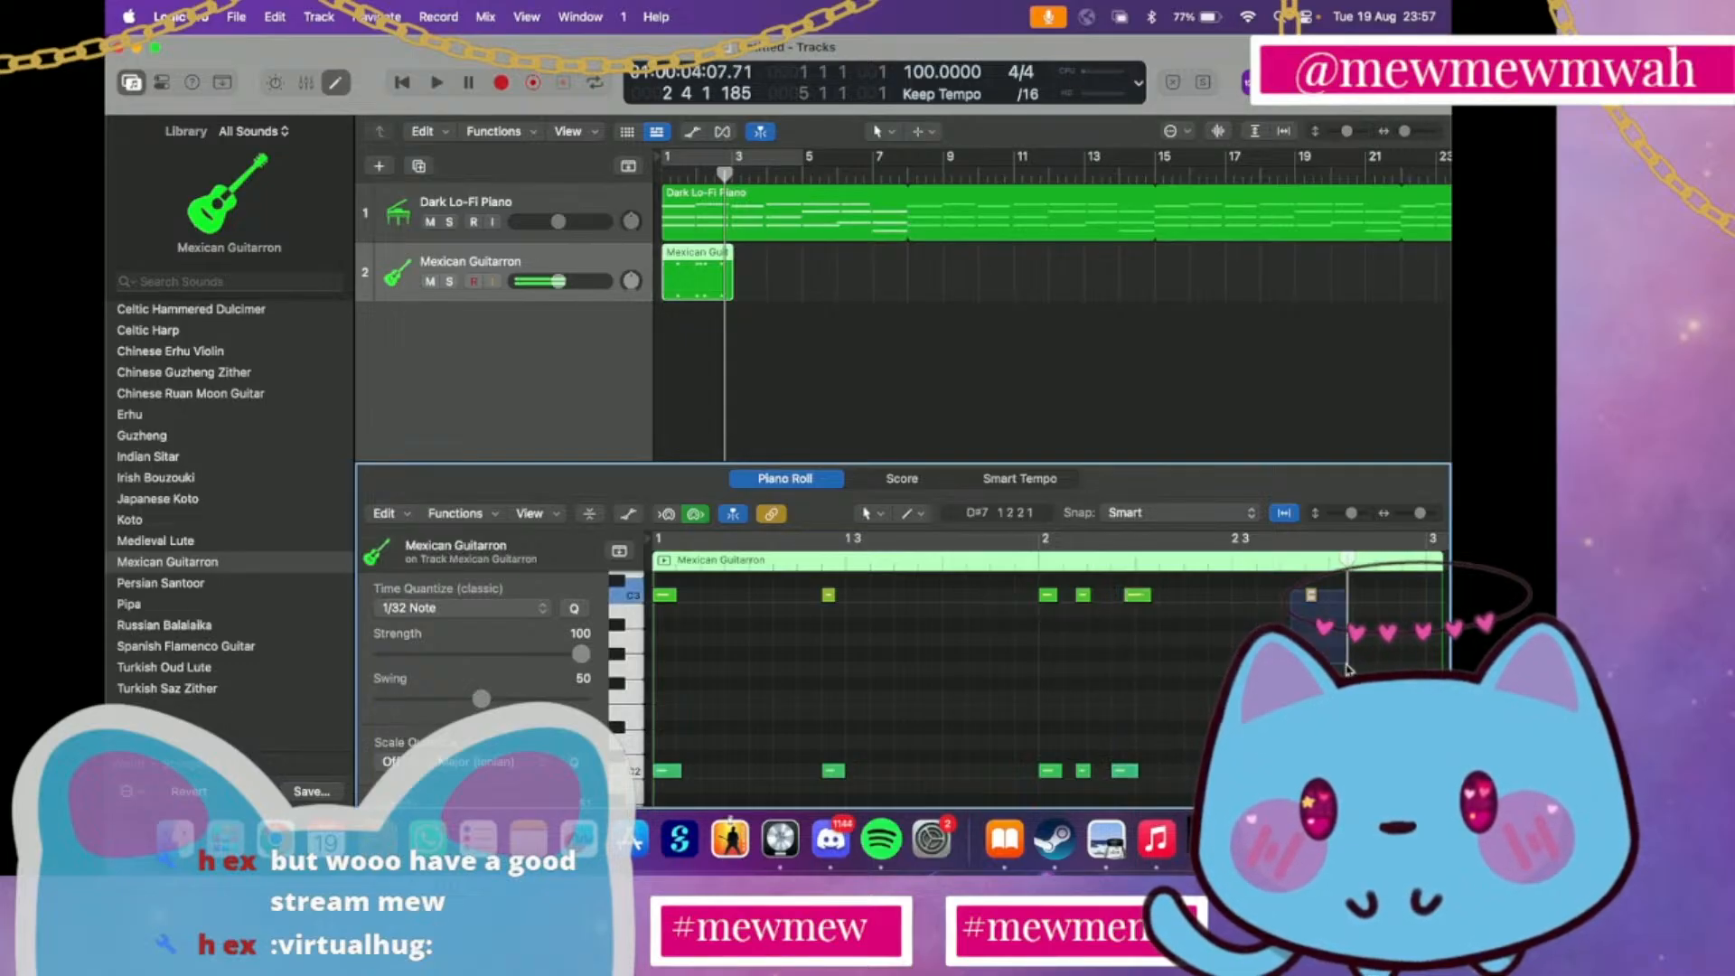
Move the final note pair of the Guitarron region slightly earlier and play from bar 1
scroll(1304, 632, "down", 8)
scroll(1308, 624, "up", 8)
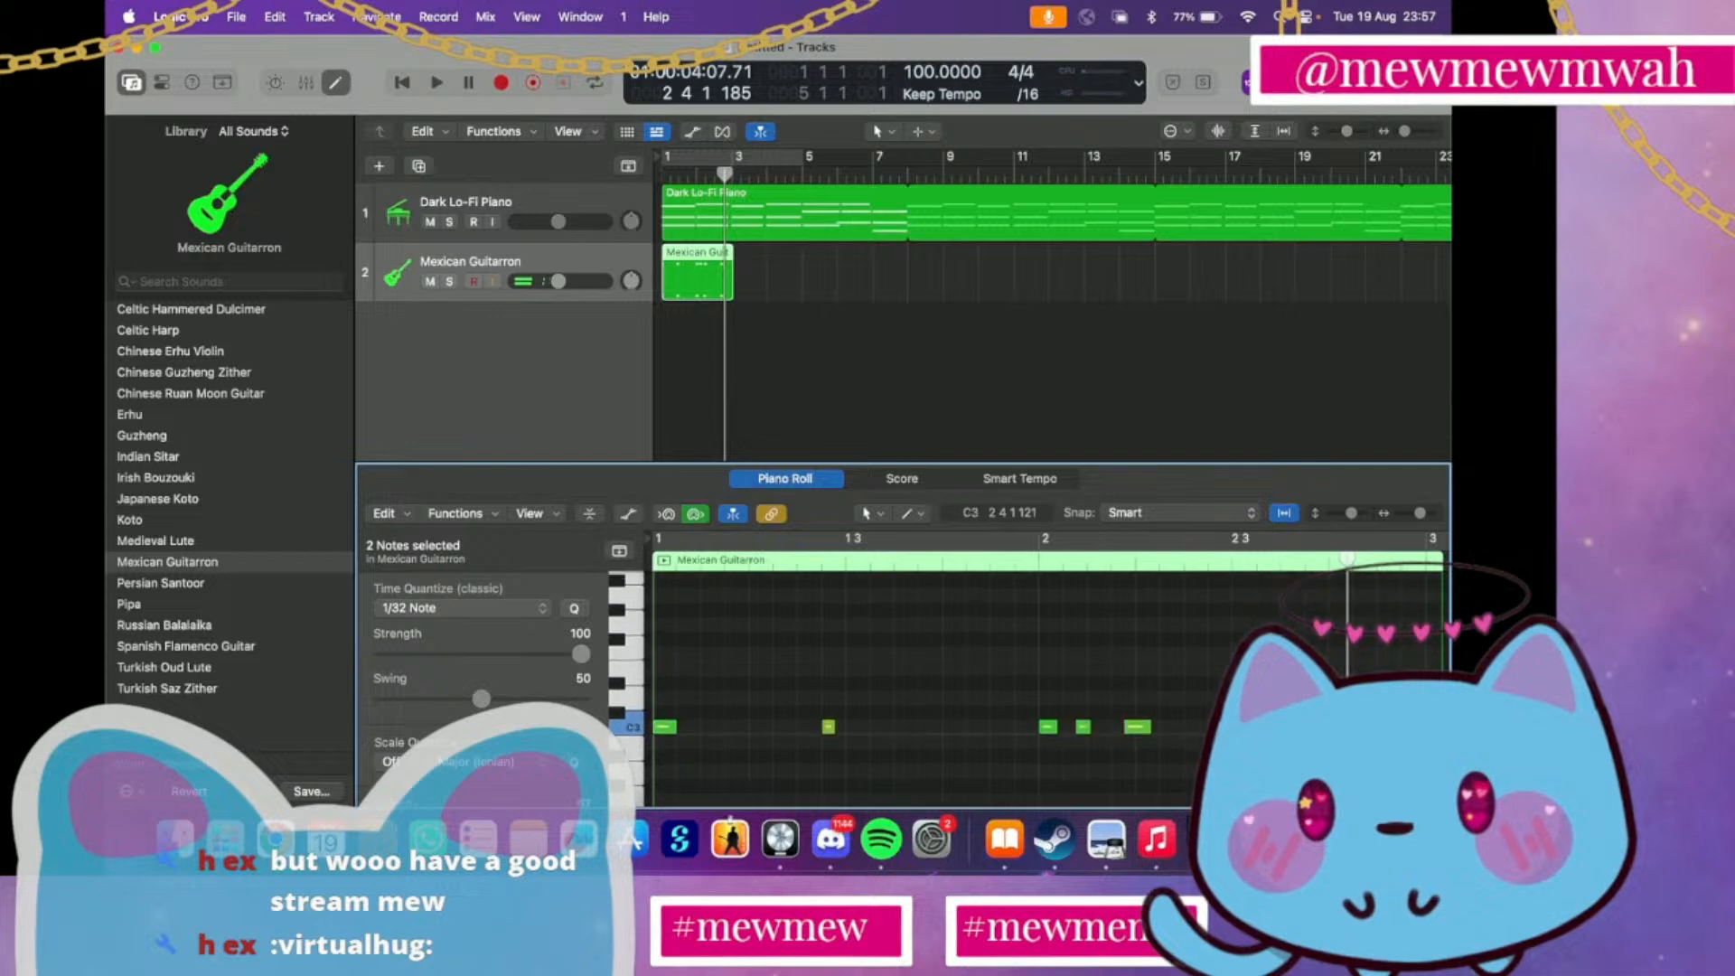
left_click_drag(1311, 607, 1289, 611)
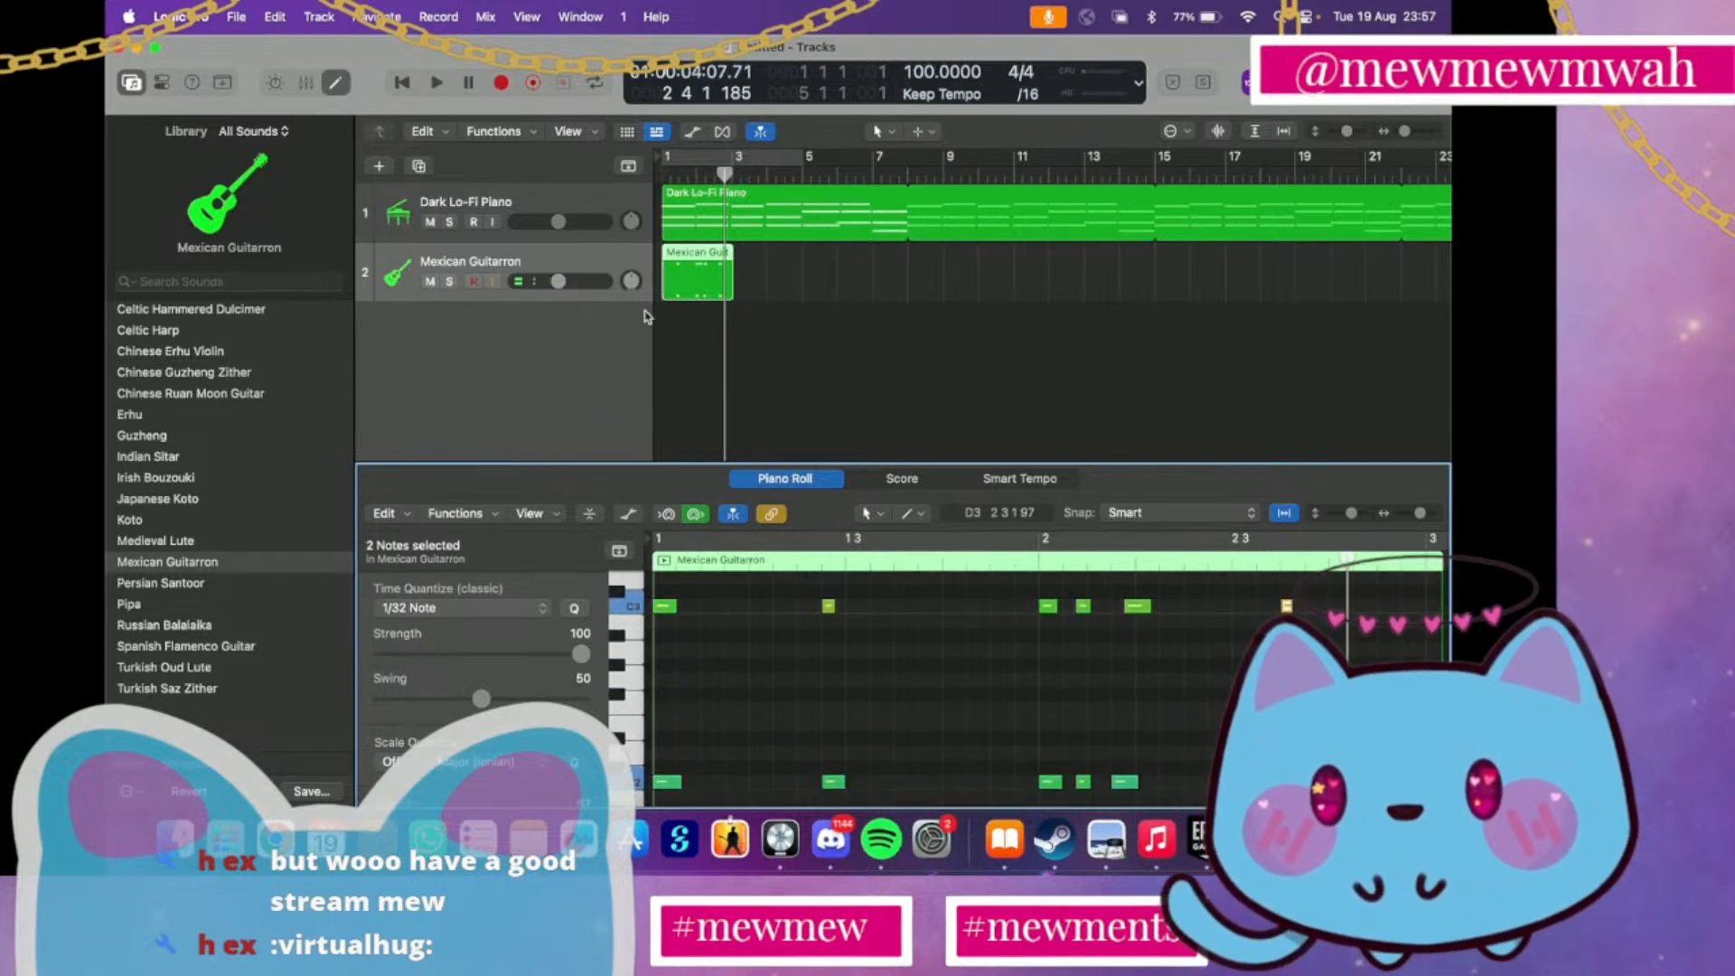
double_click(660, 174)
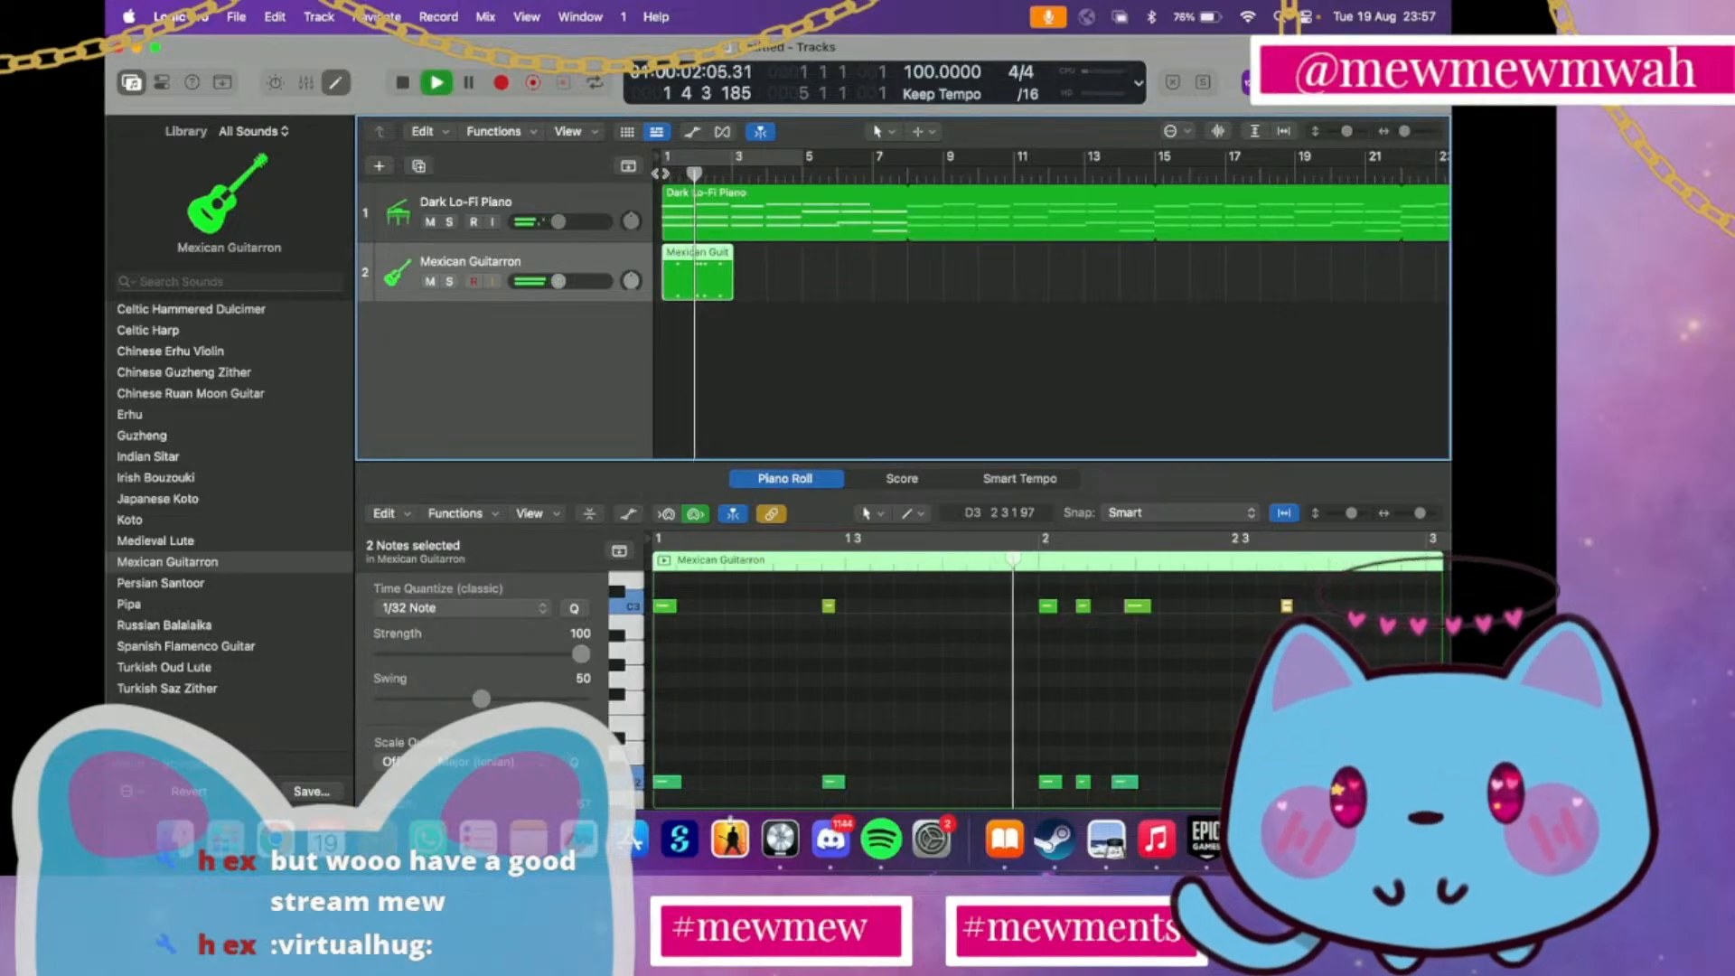
key("space")
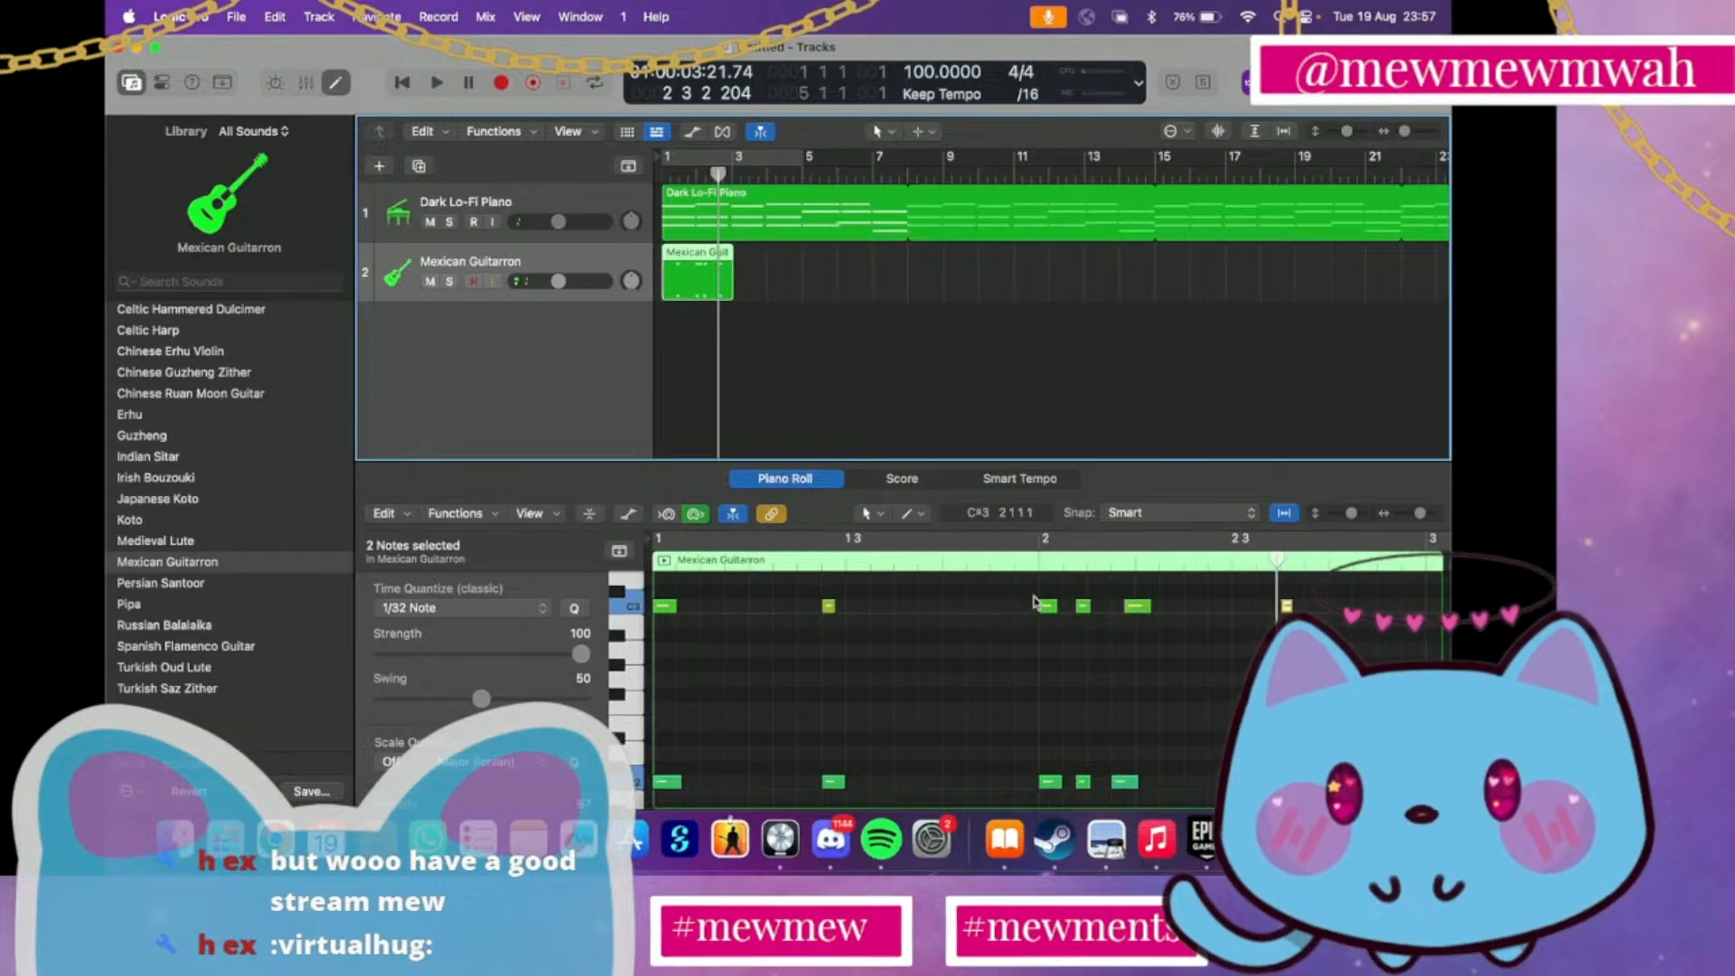
Move the three note pairs around bar 2 earlier so the second pair starts at bar 2, lengthen the third pair and play
left_click_drag(1035, 602, 1102, 615)
left_click_drag(1117, 786, 1093, 788)
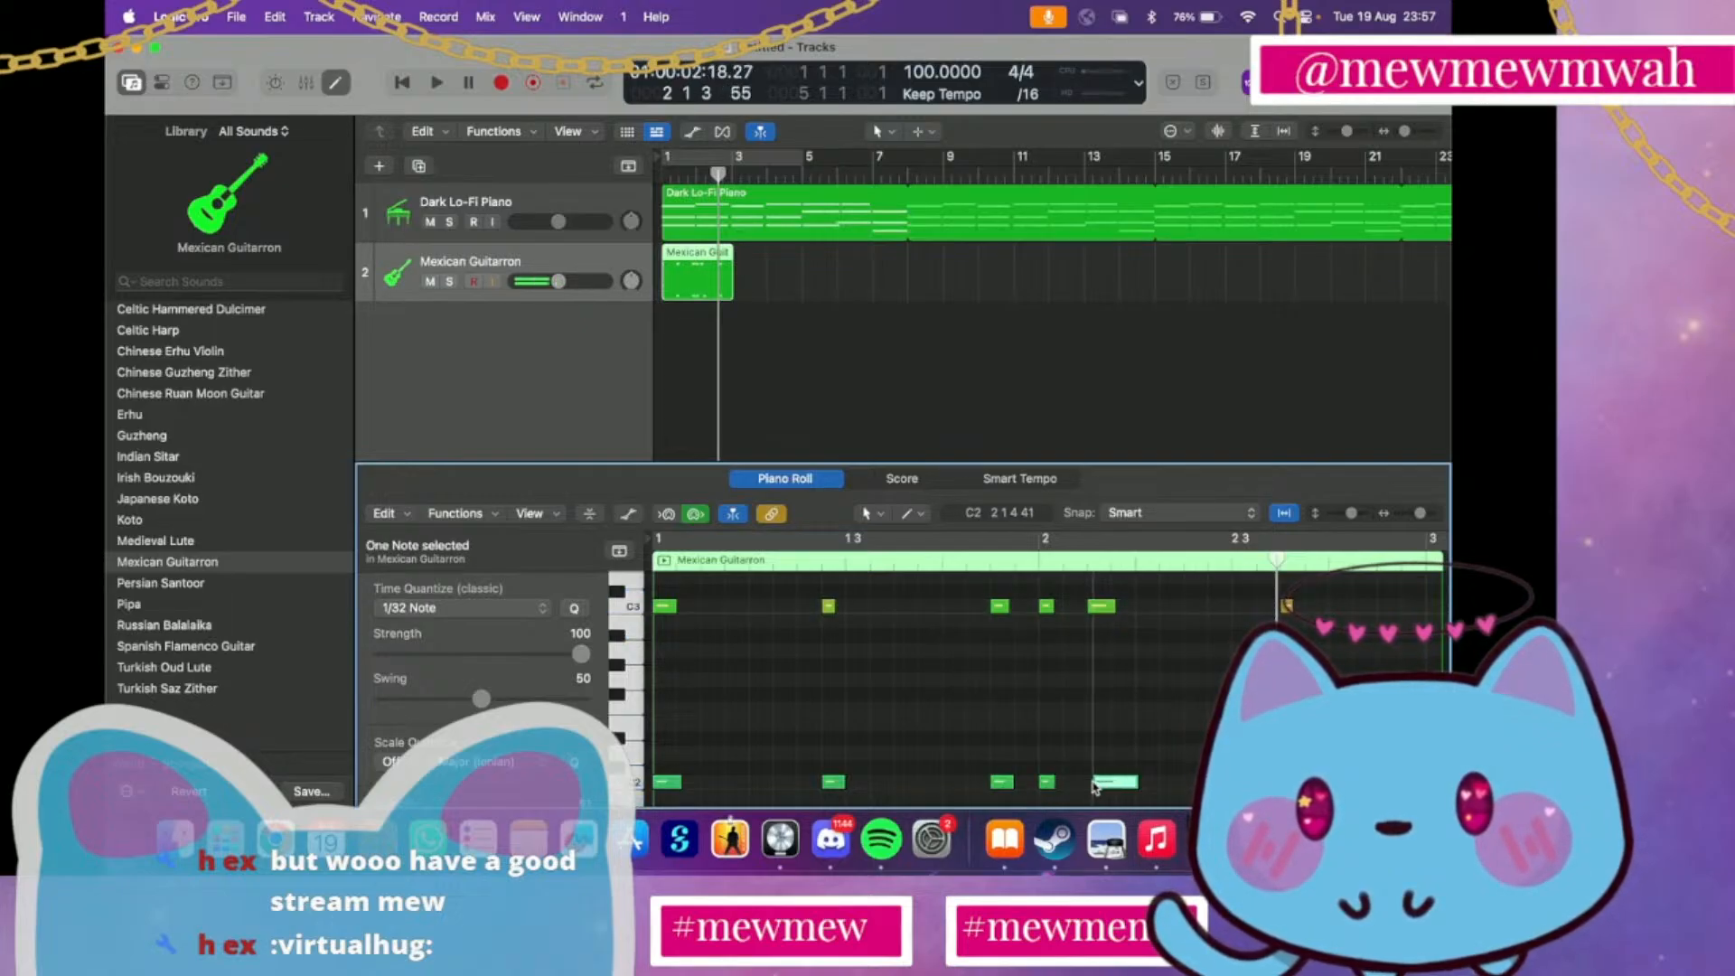
left_click_drag(1118, 604, 1127, 604)
left_click_drag(1094, 788, 1089, 784)
left_click(665, 173)
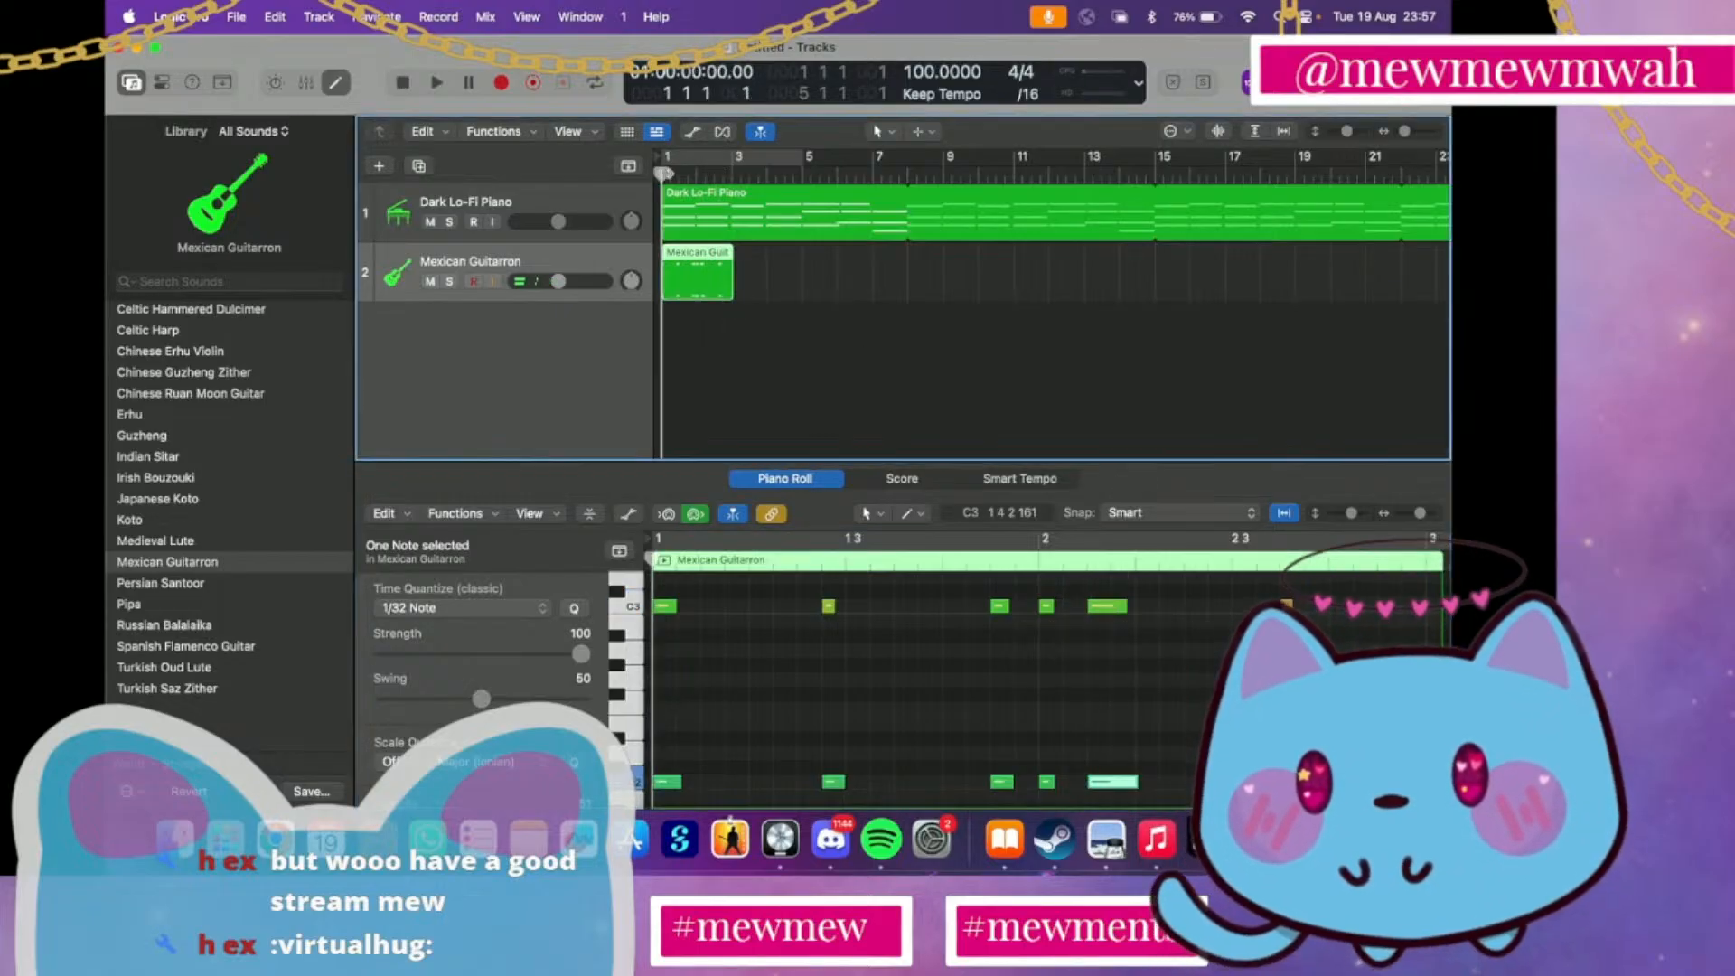
key("space")
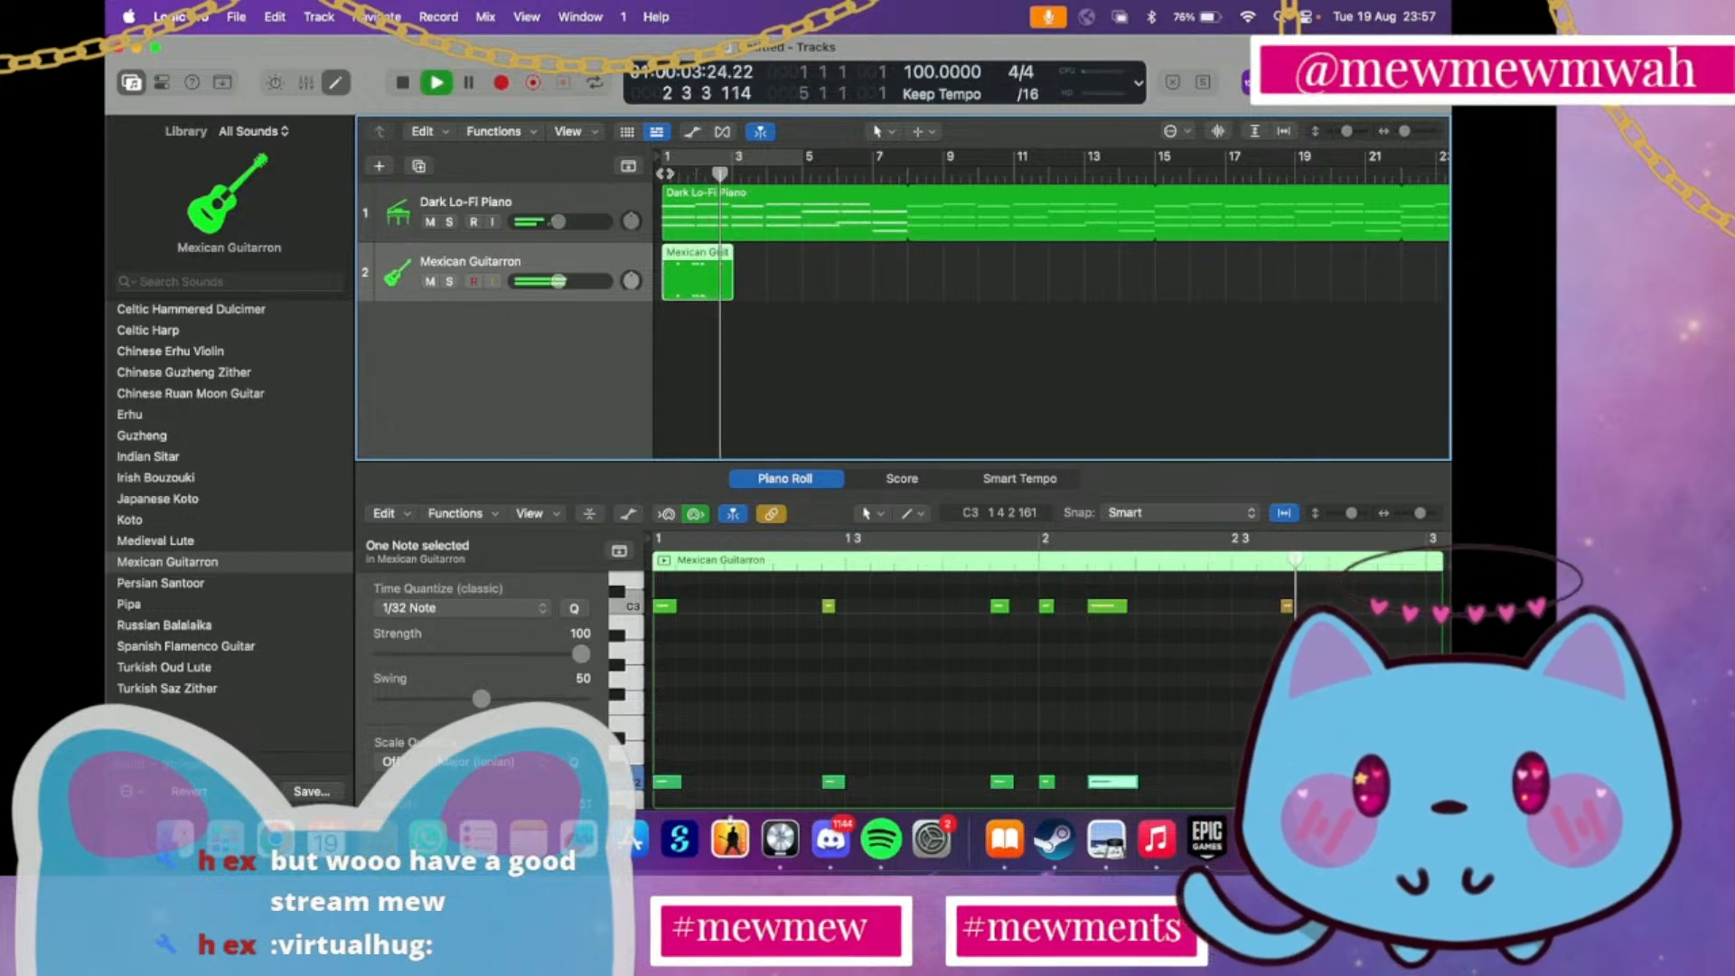
key("space")
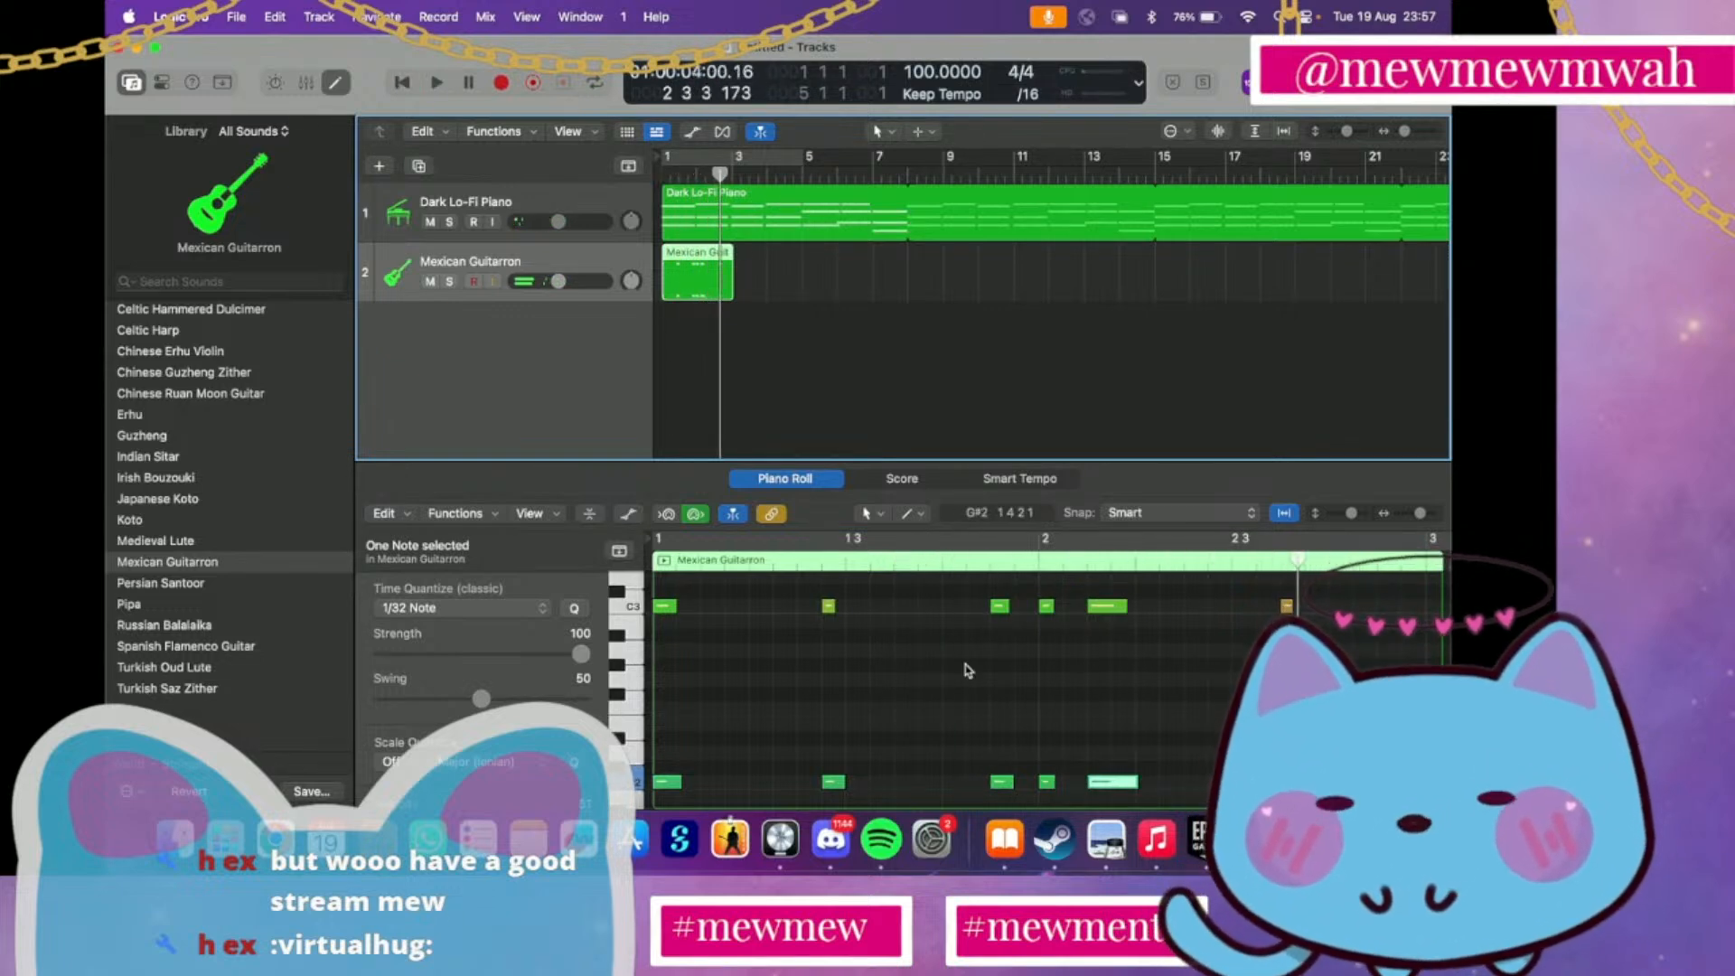
Move the second Guitarron note pair, just before 1 3, slightly earlier and play from bar 1
left_click_drag(796, 592, 850, 794)
left_click_drag(828, 612, 809, 610)
left_click(664, 174)
key("space")
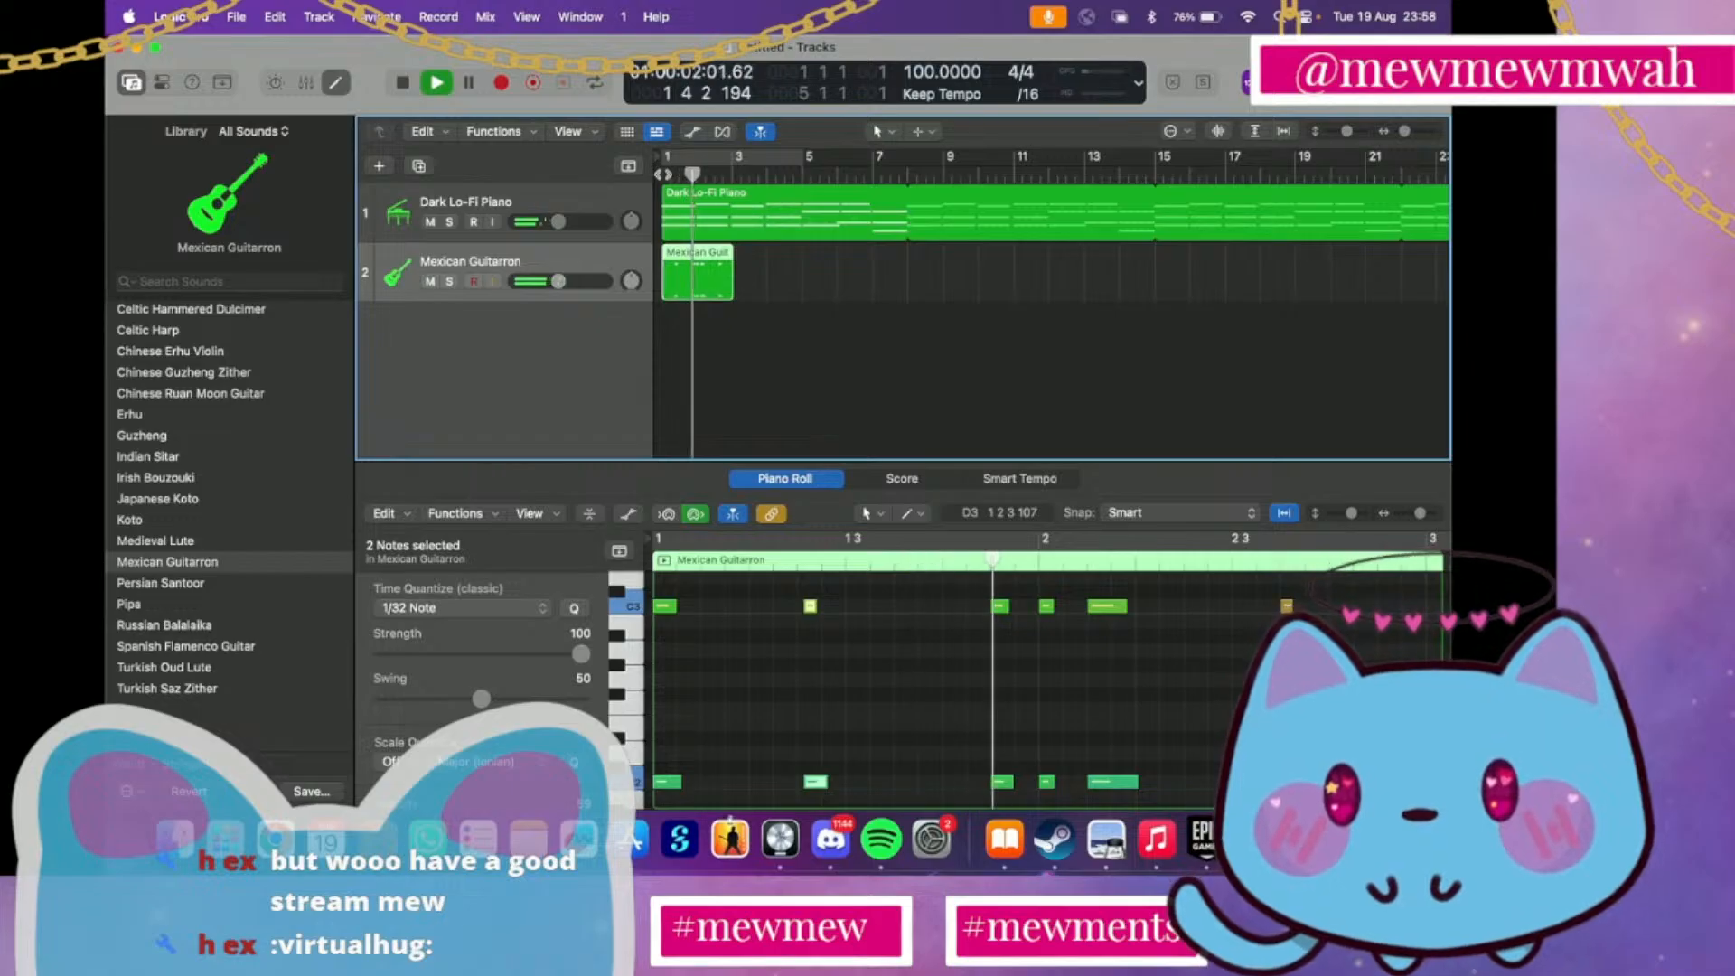
key("space")
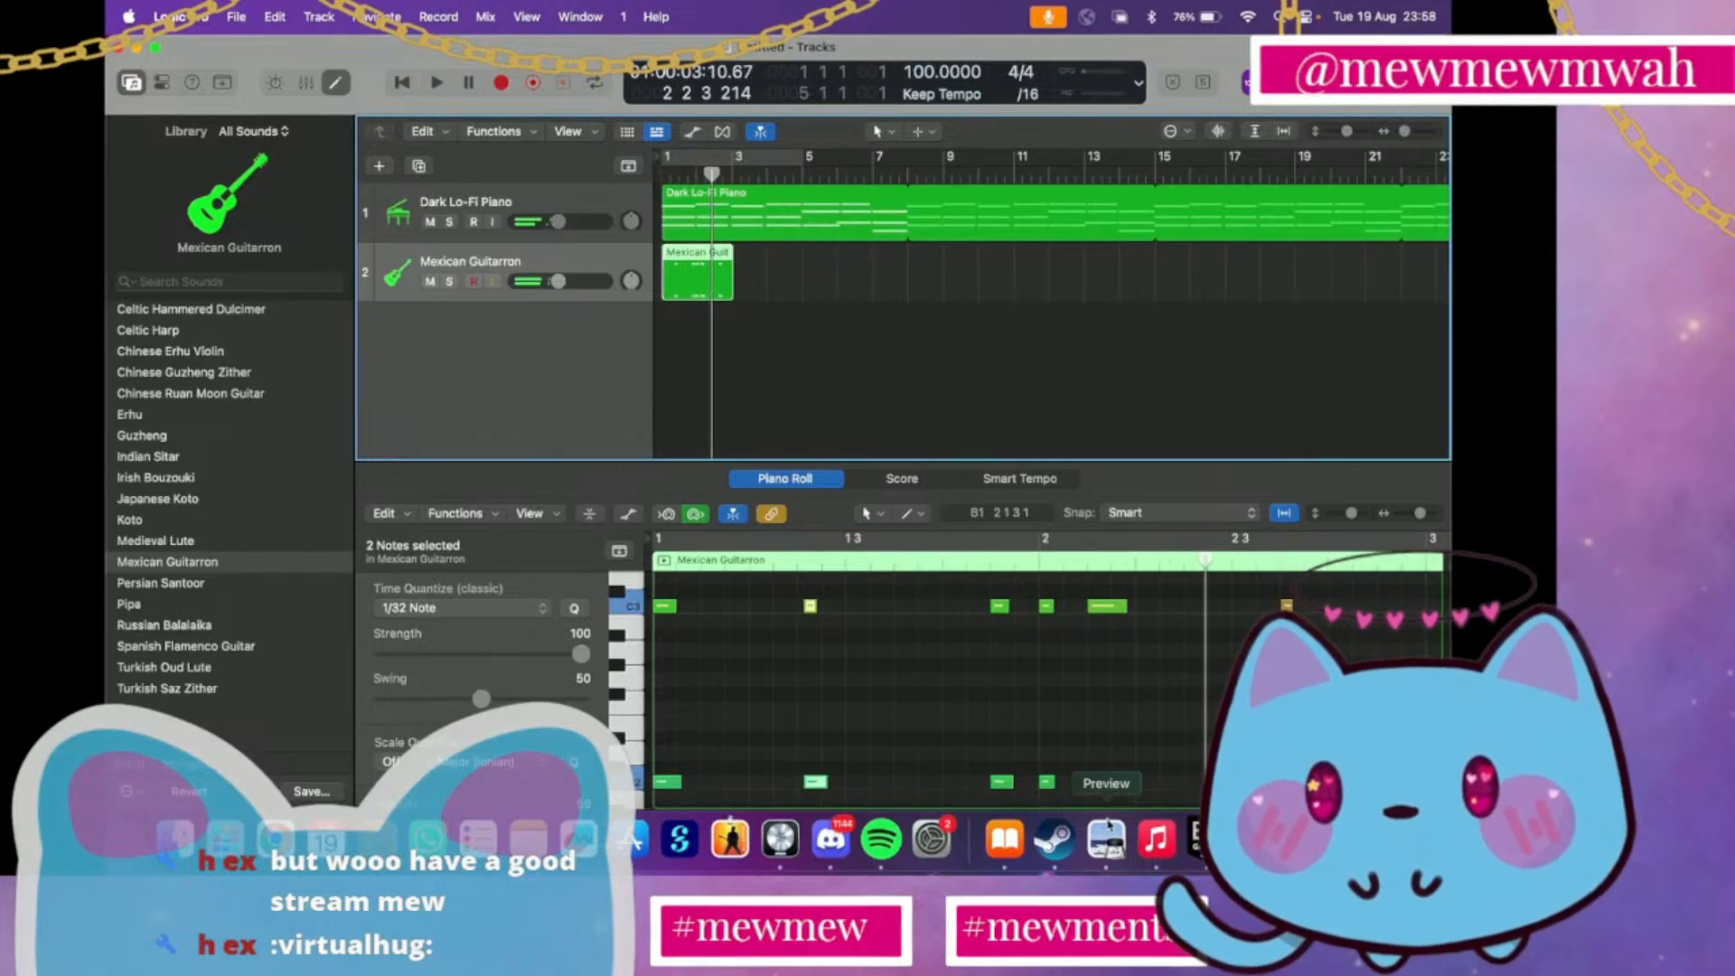
Move the long C2 and C3 note pair after bar 2 slightly earlier, match both lengths and play from bar 1
left_click_drag(1122, 610, 1088, 615)
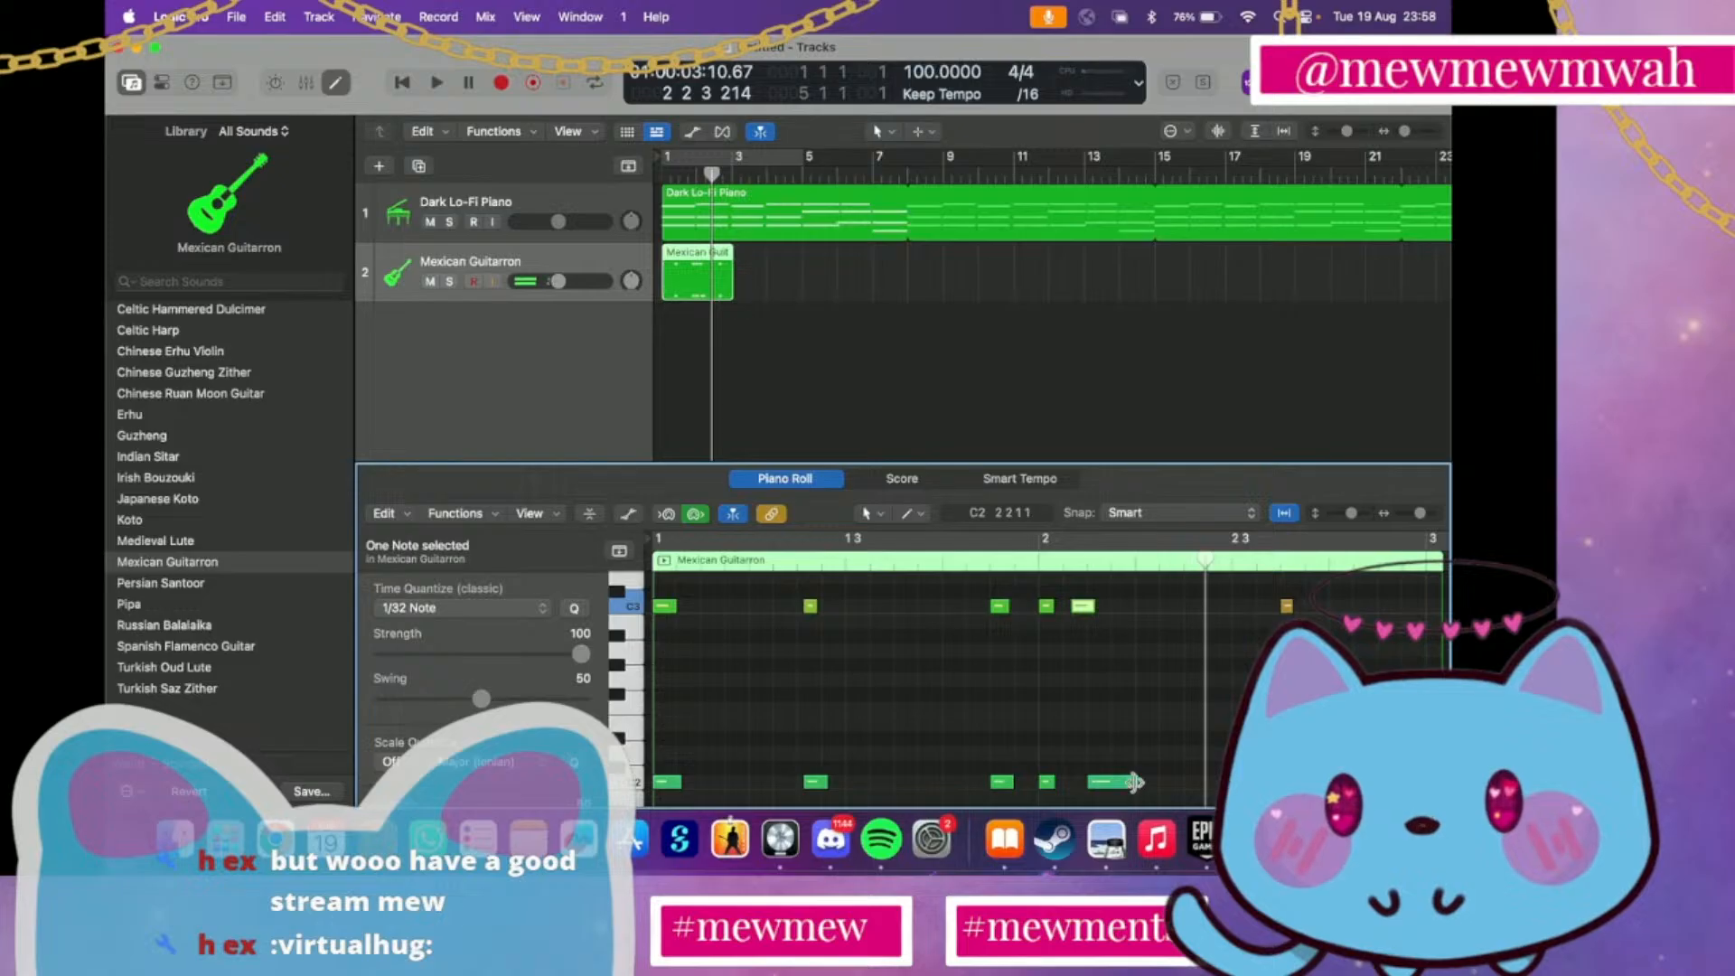
mouse_move(1134, 782)
left_mouse_down()
mouse_move(1088, 786)
mouse_move(1087, 803)
mouse_move(1116, 786)
left_mouse_up()
left_click(1086, 803)
left_click(656, 176)
key("space")
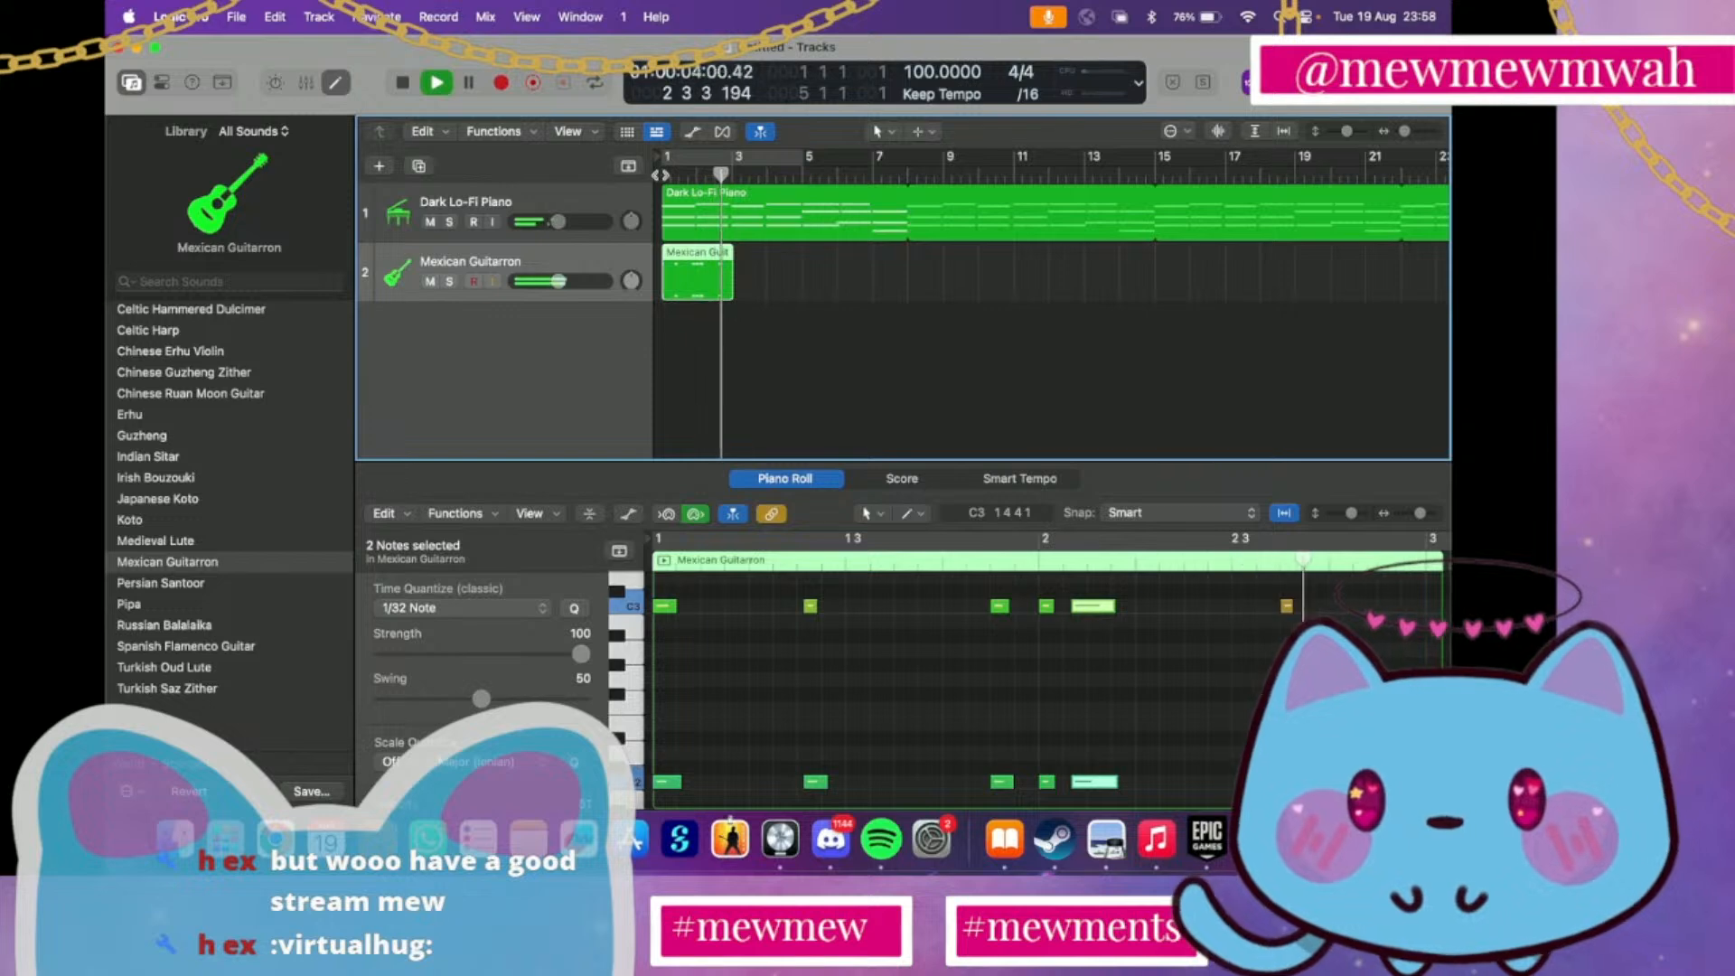
key("space")
Nudge the long note pair after bar 2 slightly later and play from bar 1
left_click(1112, 612)
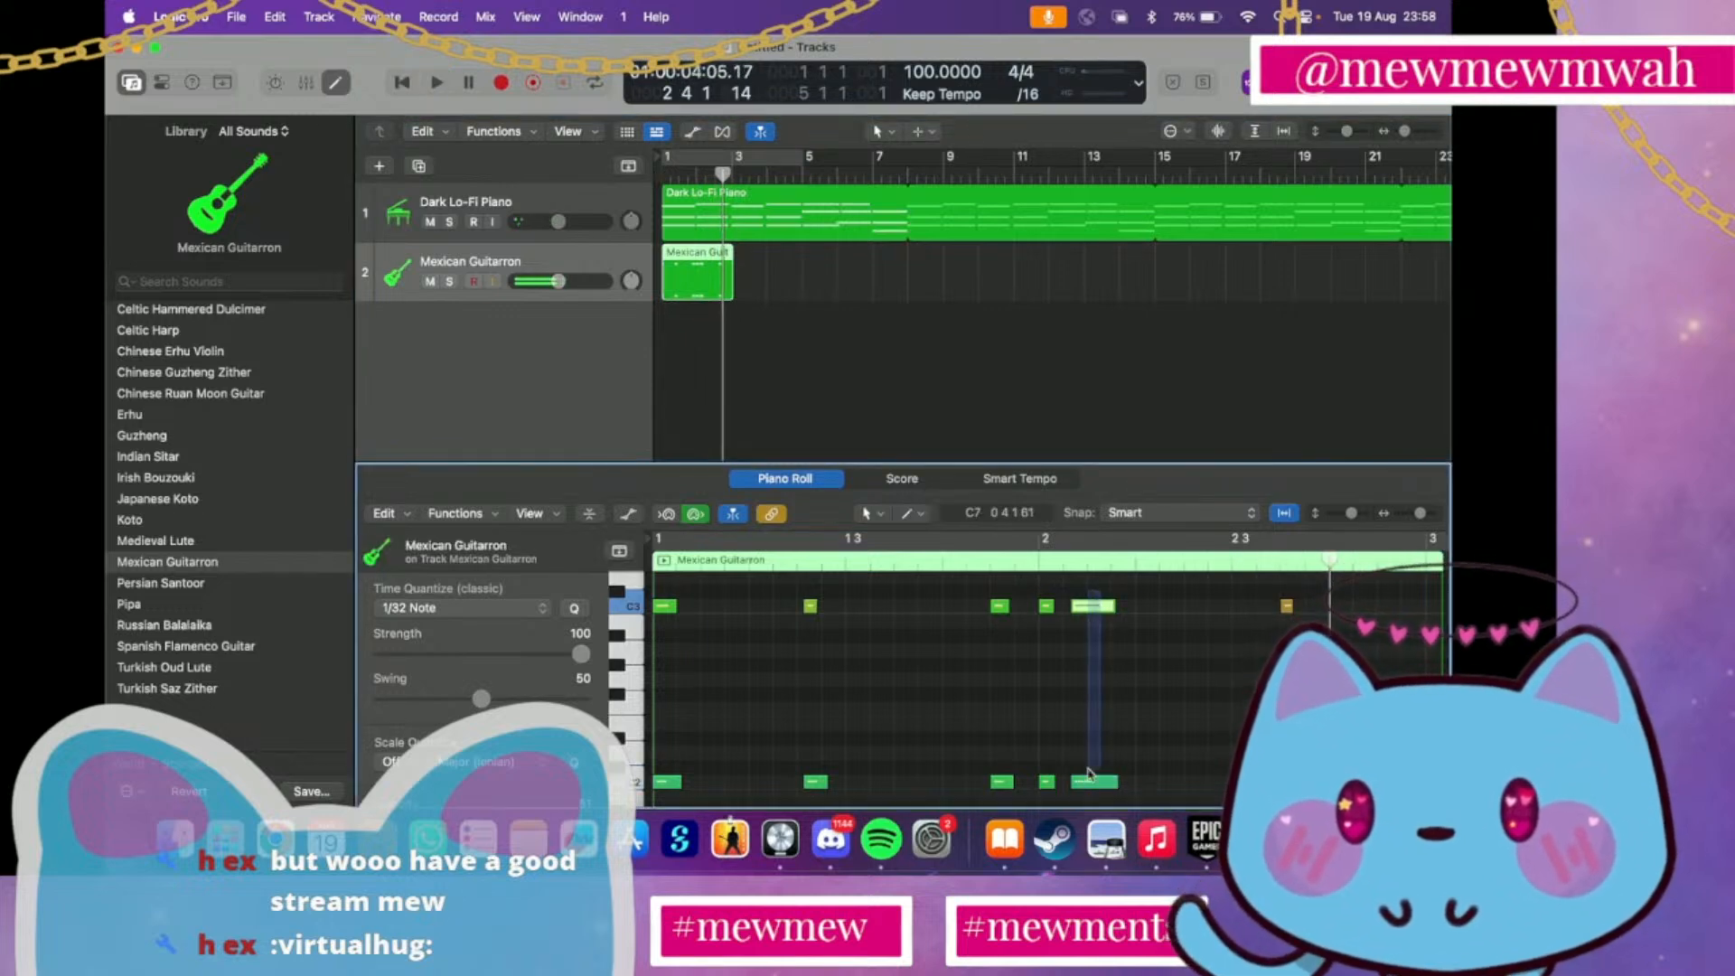
left_click_drag(1096, 609, 1101, 609)
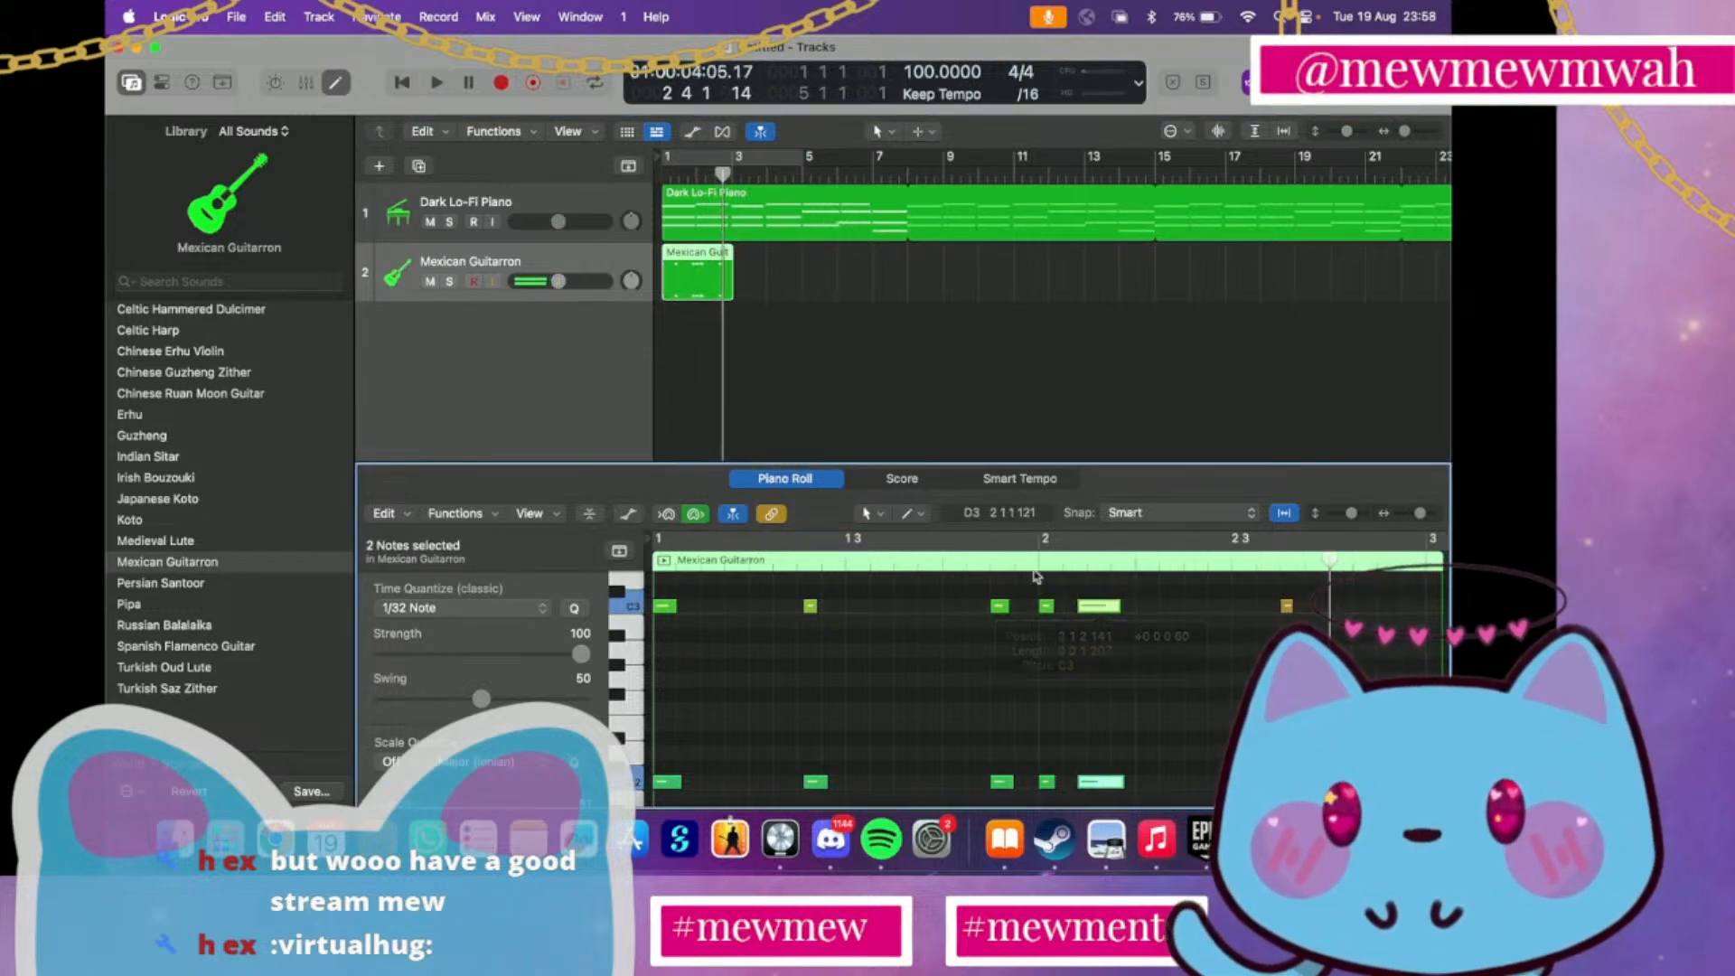
double_click(656, 166)
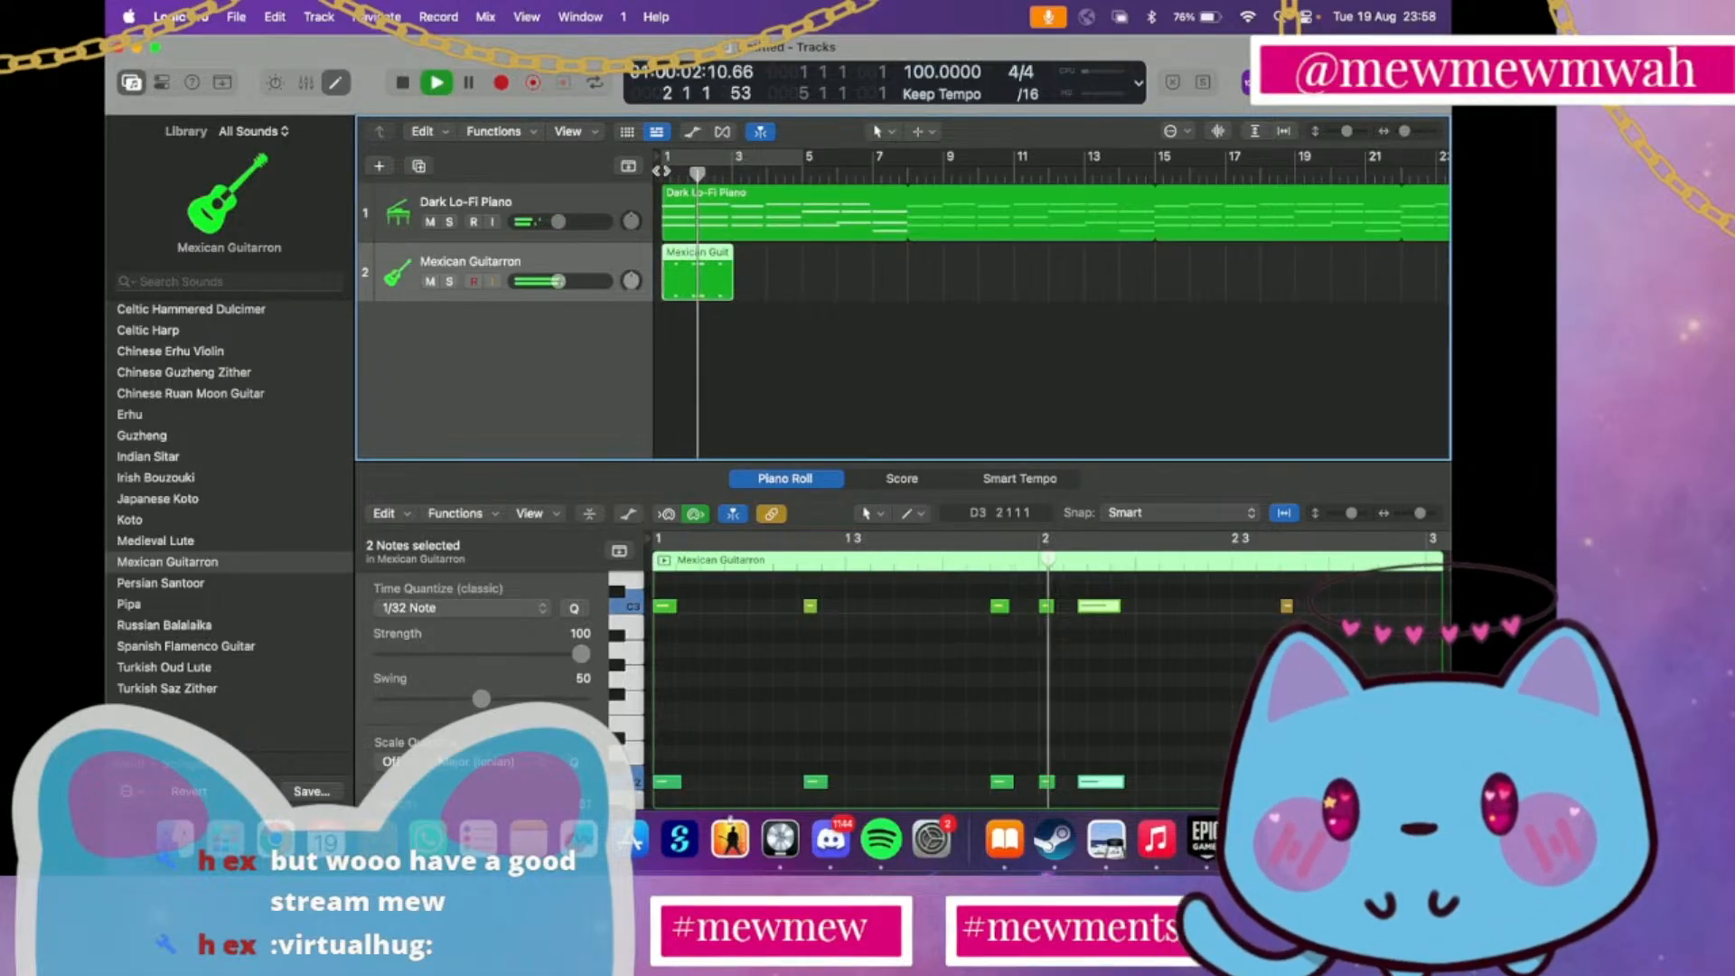
key("space")
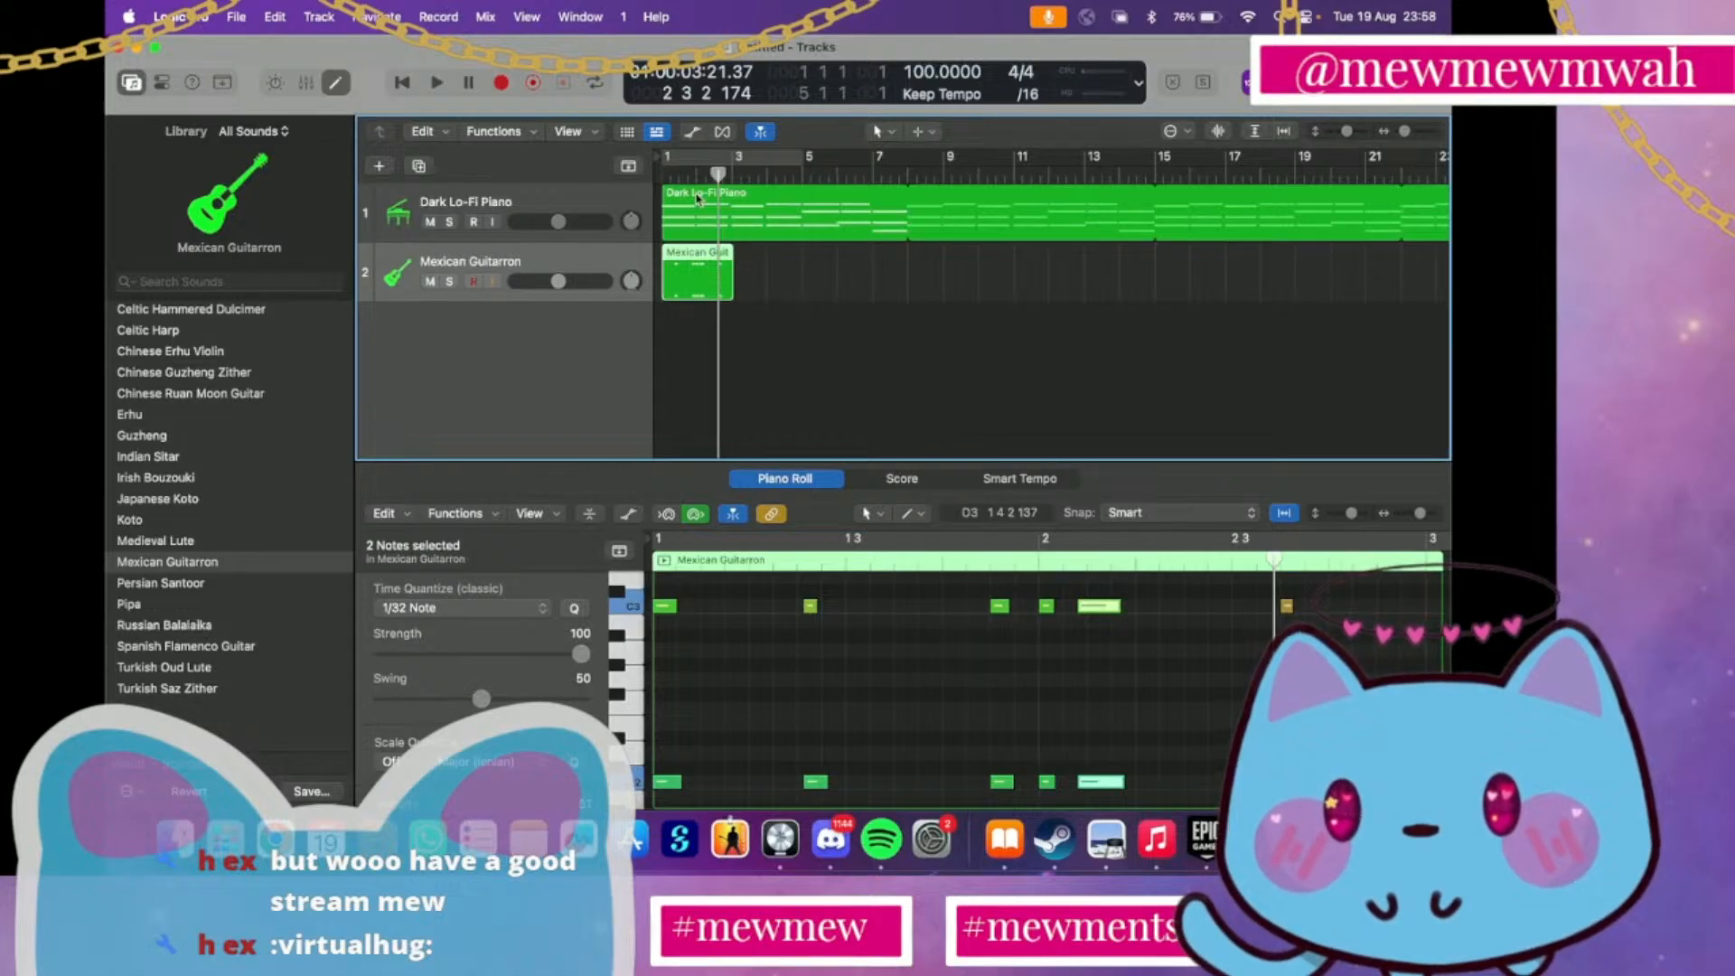
Turn on the cycle range from bar 1 to bar 5 and play from bar 1
left_click(669, 171)
key("space")
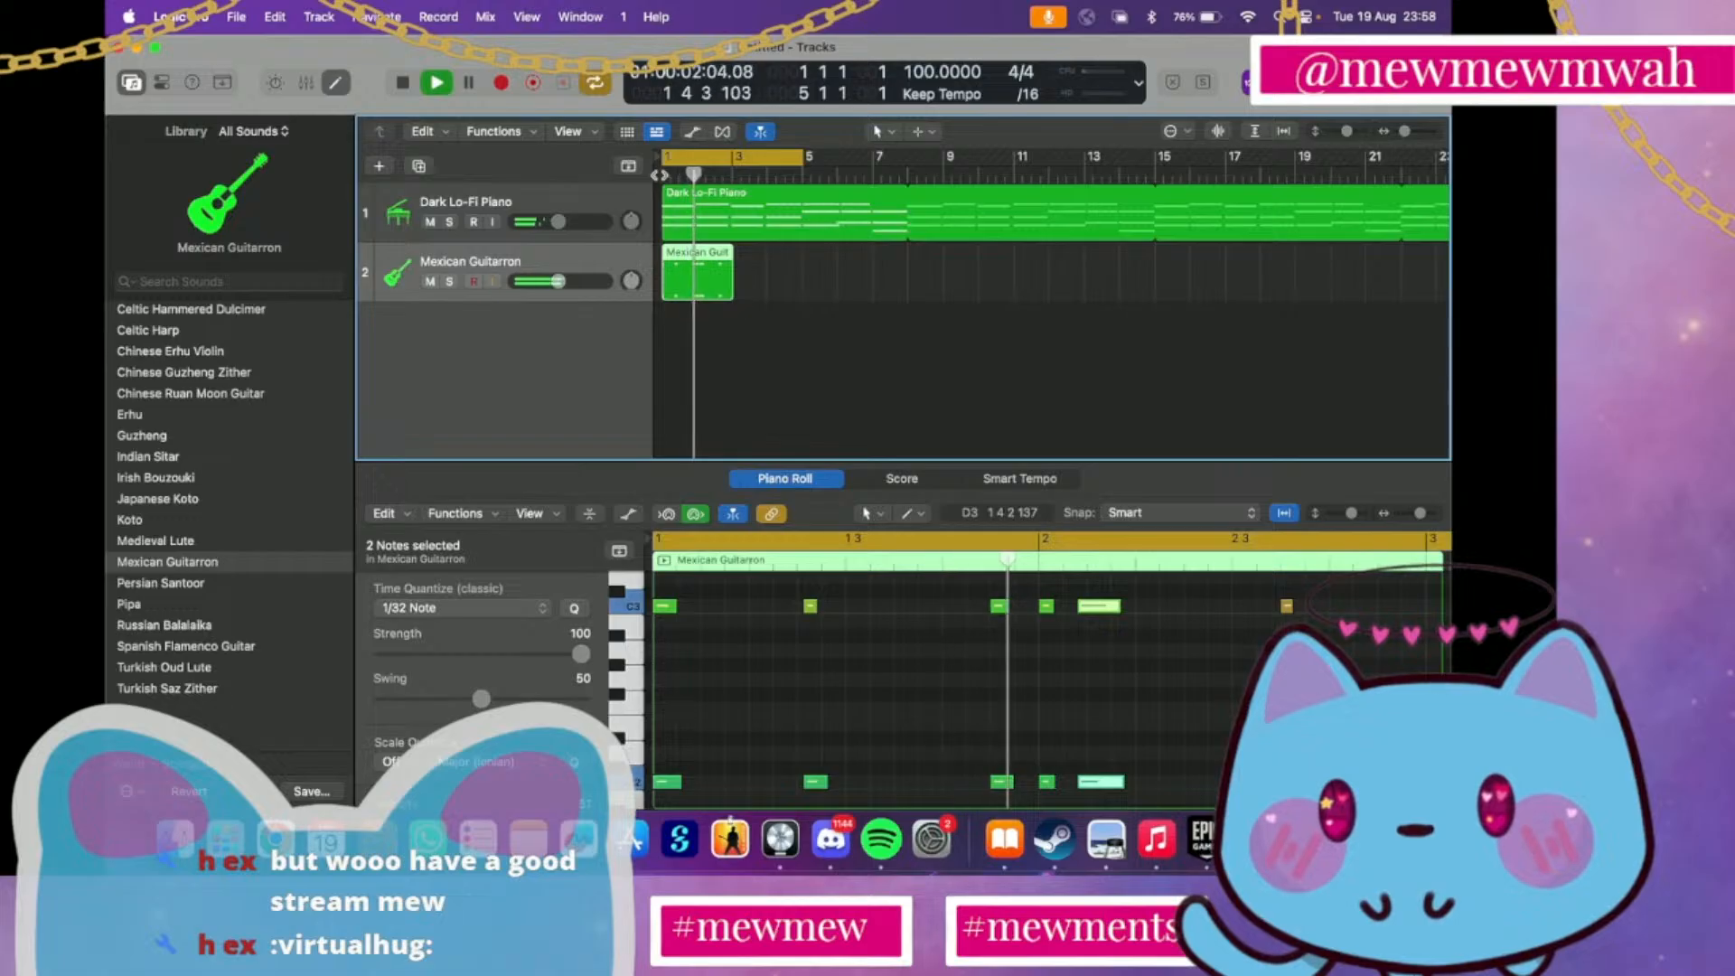
key("space")
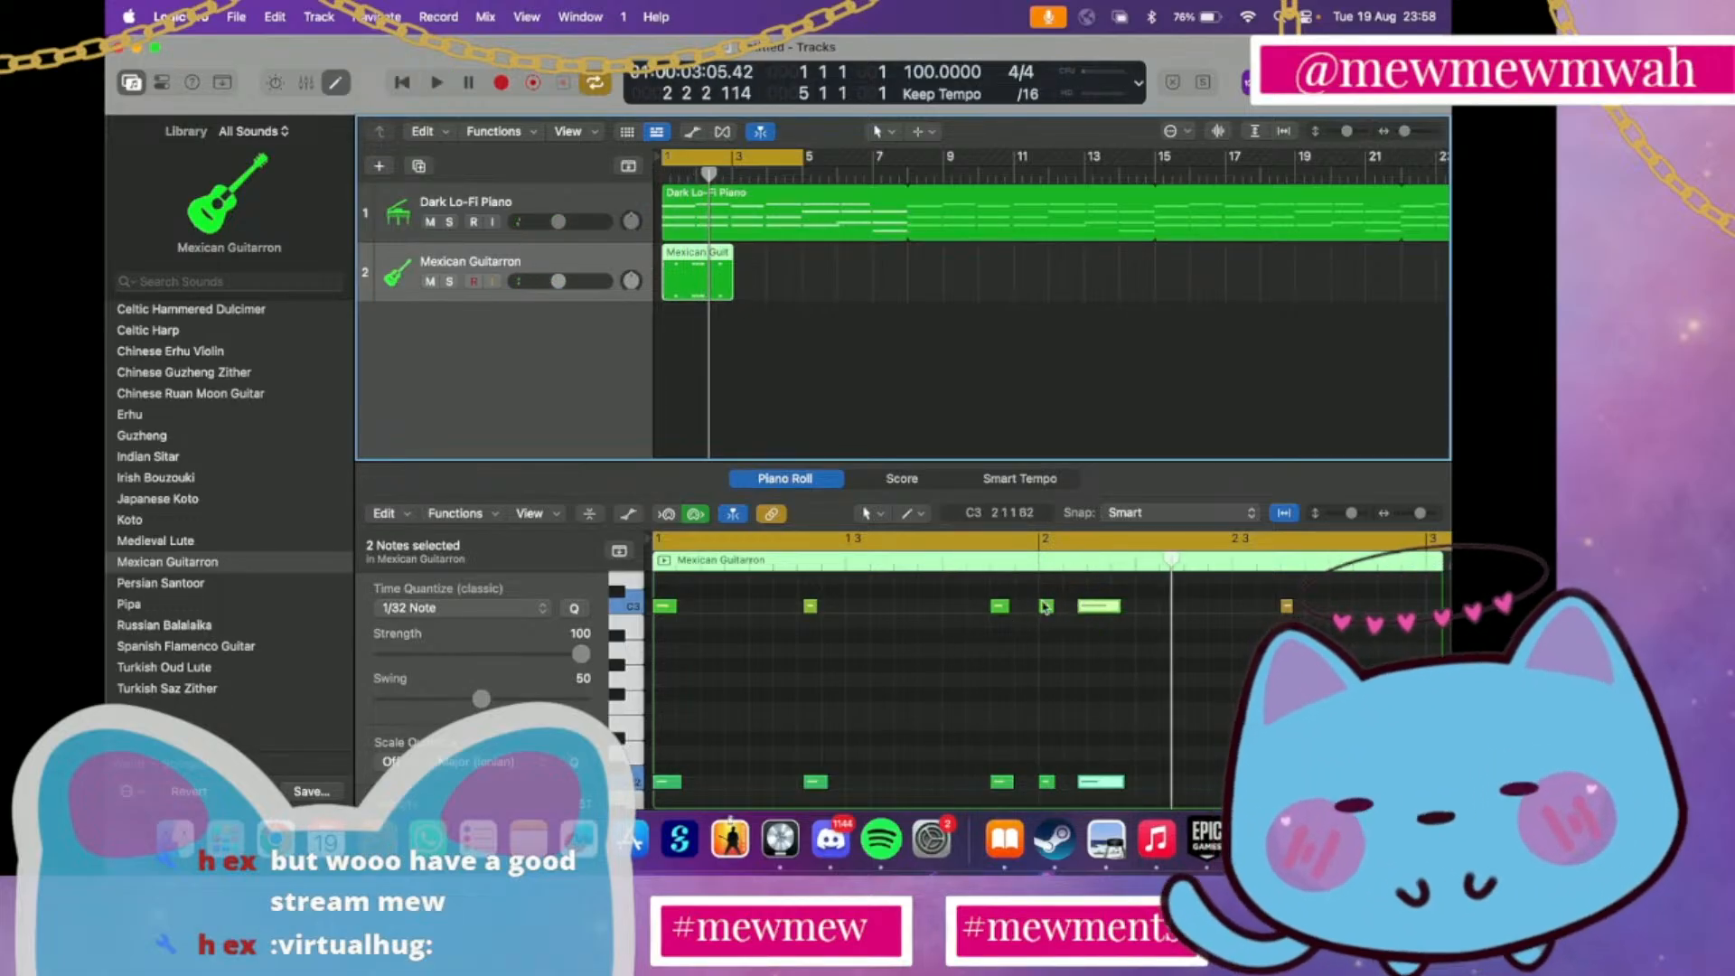
Shift the three Guitarron note pairs around bar 2 slightly later together and play from bar 1
right_click(970, 607)
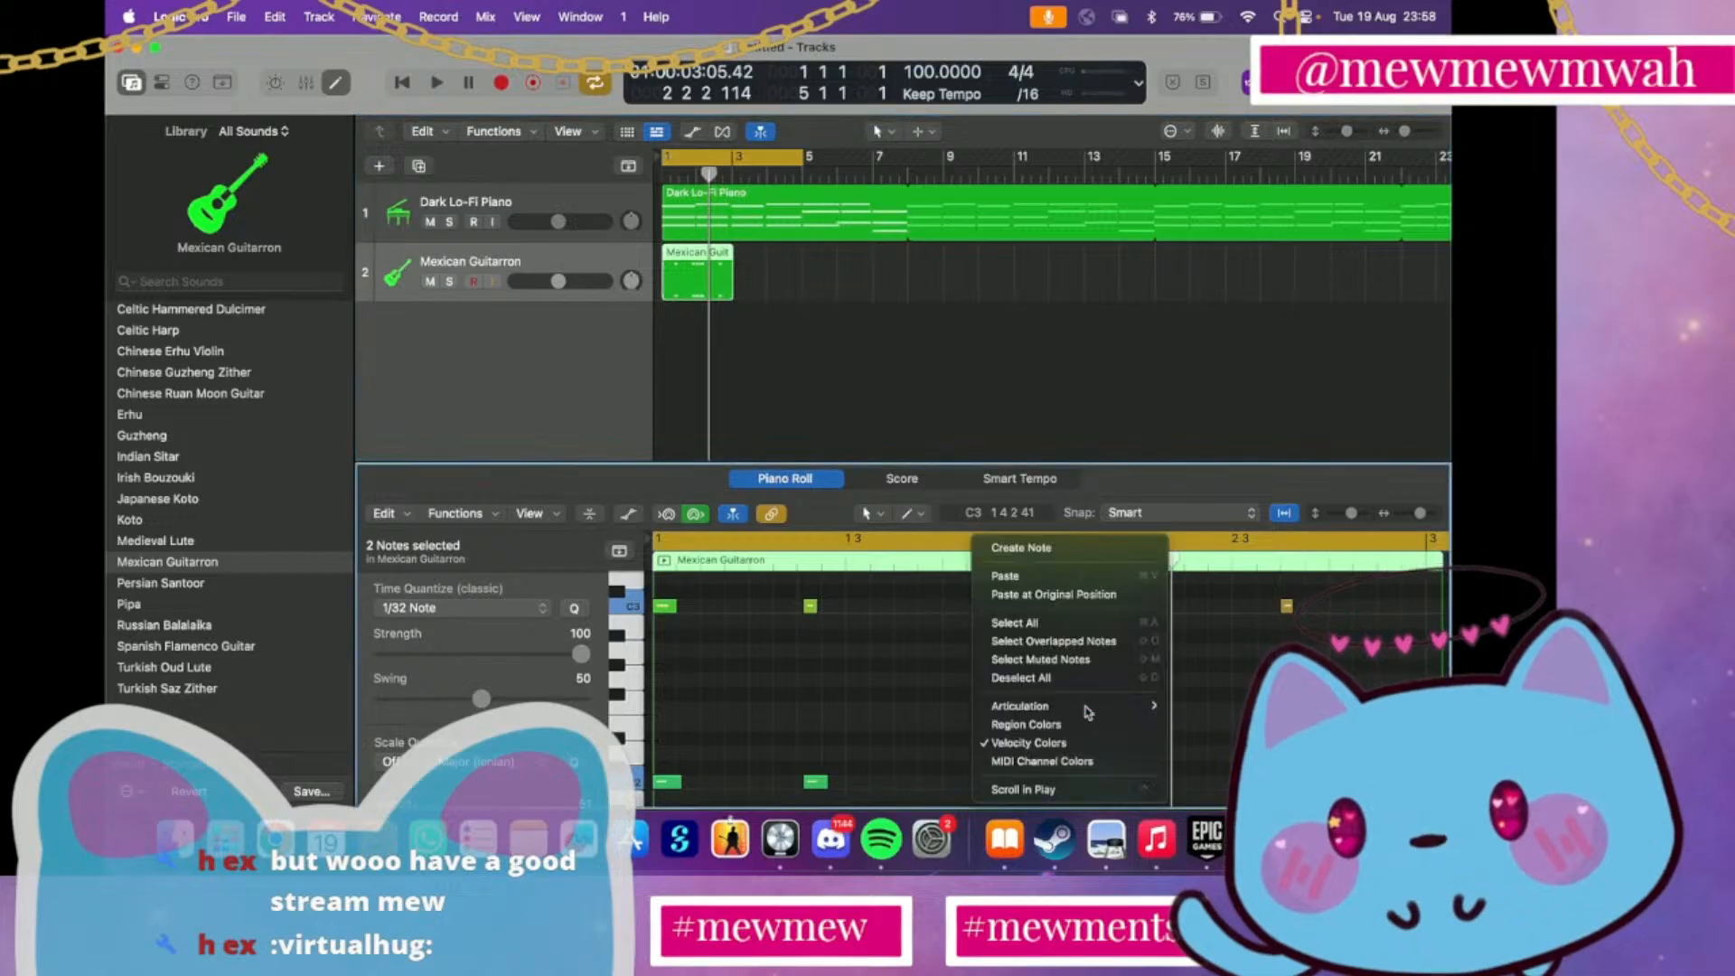
left_click(1075, 742)
left_click_drag(968, 589, 1130, 802)
left_click_drag(1003, 614, 1015, 615)
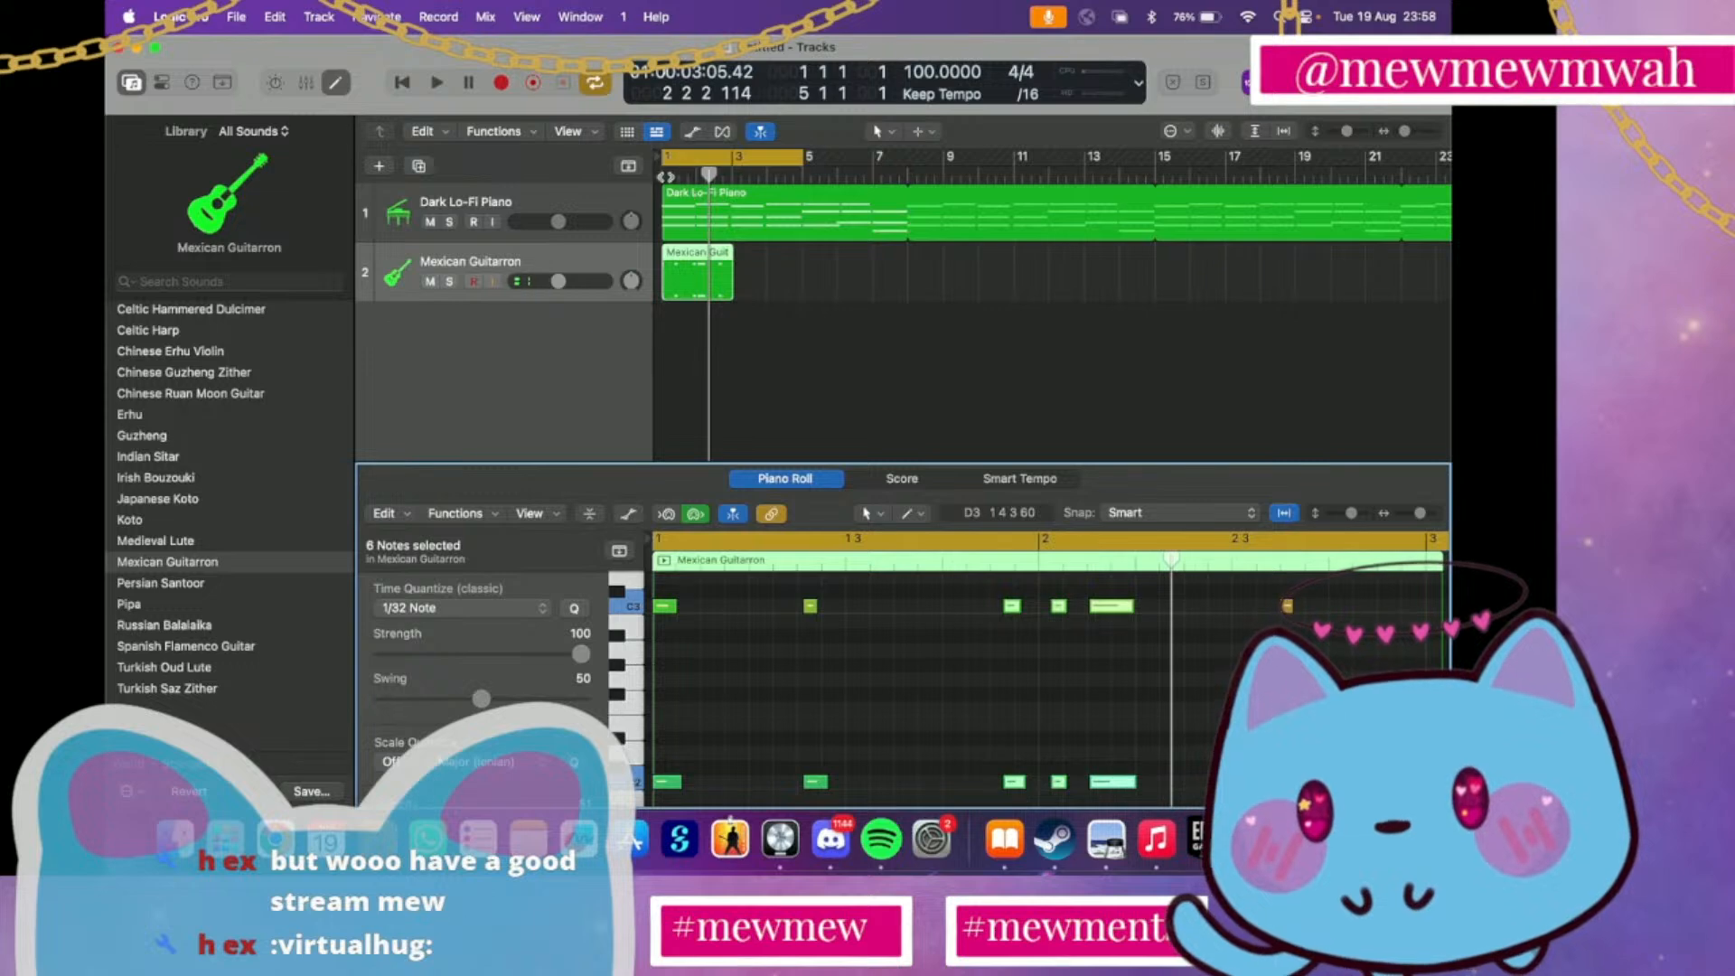
left_click(656, 176)
key("space")
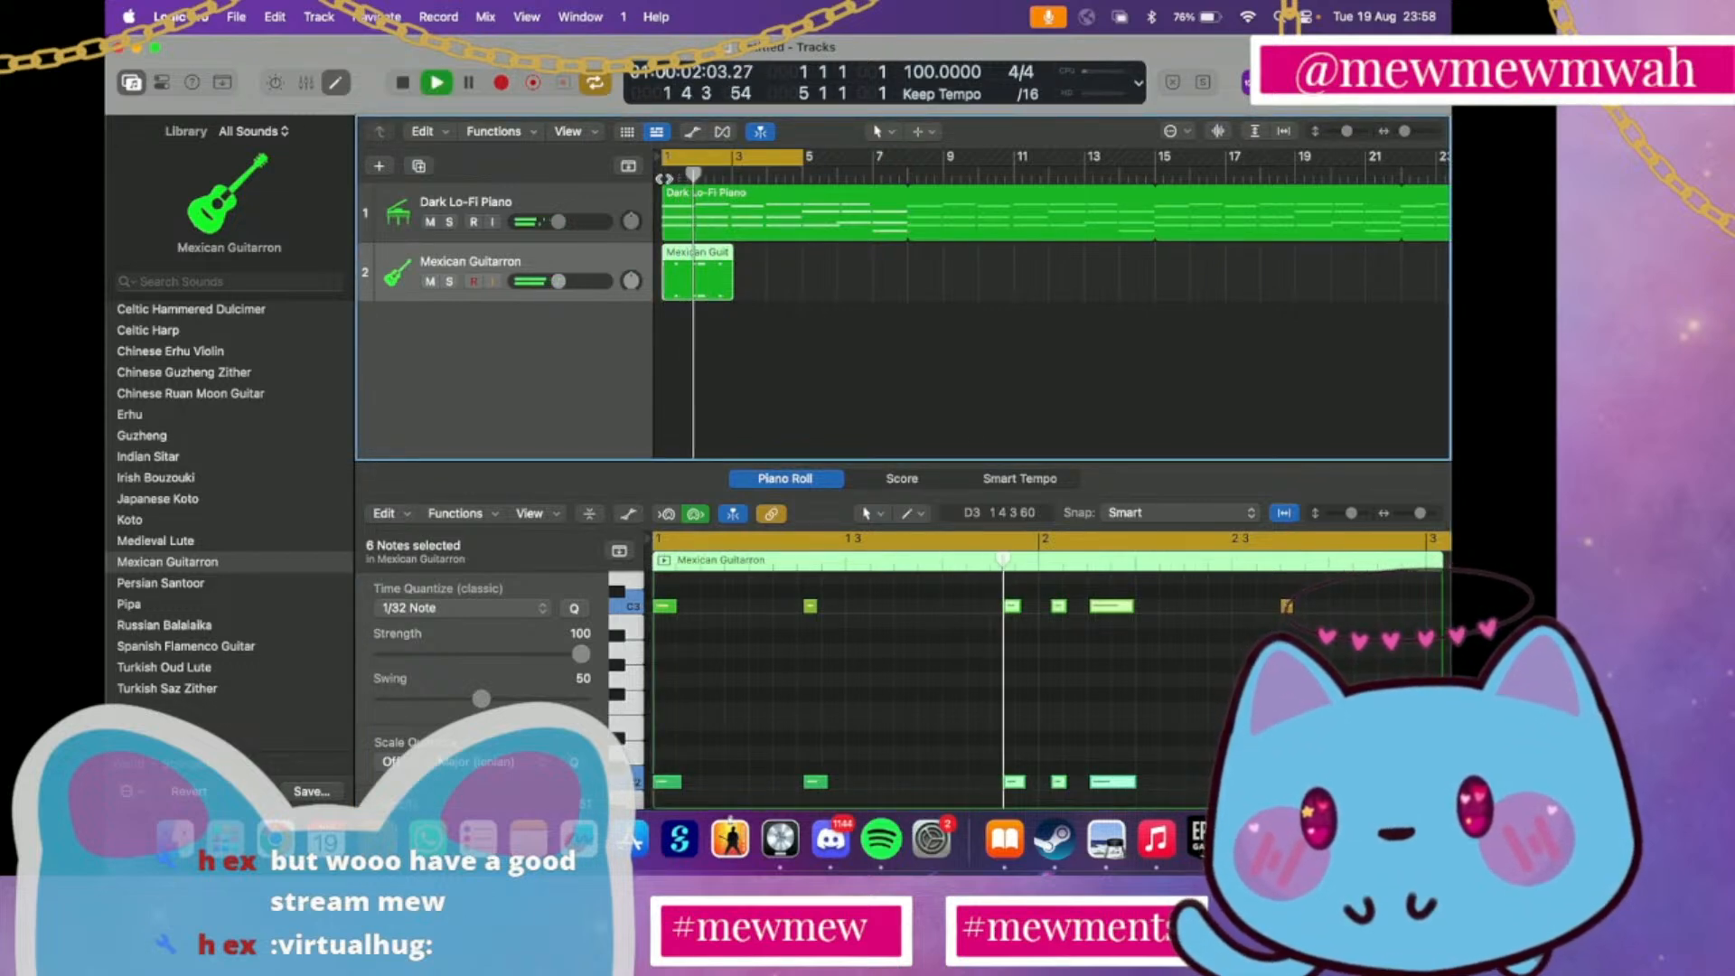
key("space")
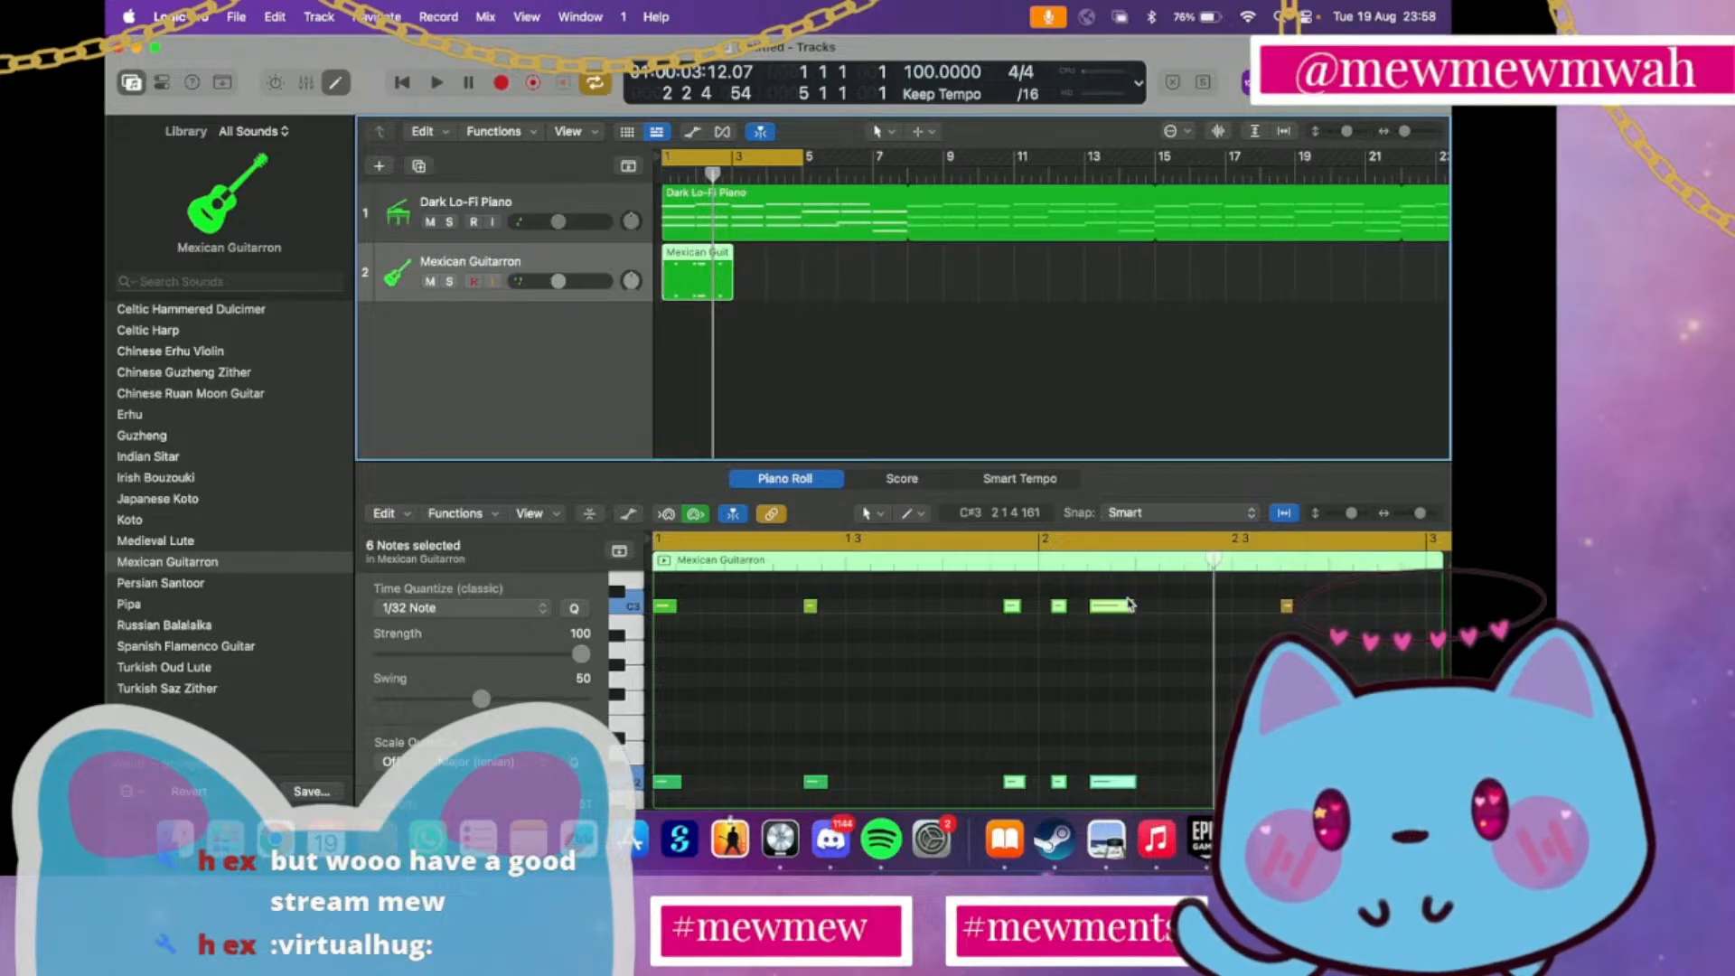
Shorten the long note pair after bar 2, shift it and the pair before it slightly later, and play from bar 1
left_click_drag(1129, 601, 1119, 820)
left_click_drag(1136, 683, 1103, 685)
scroll(1084, 710, "up", 3)
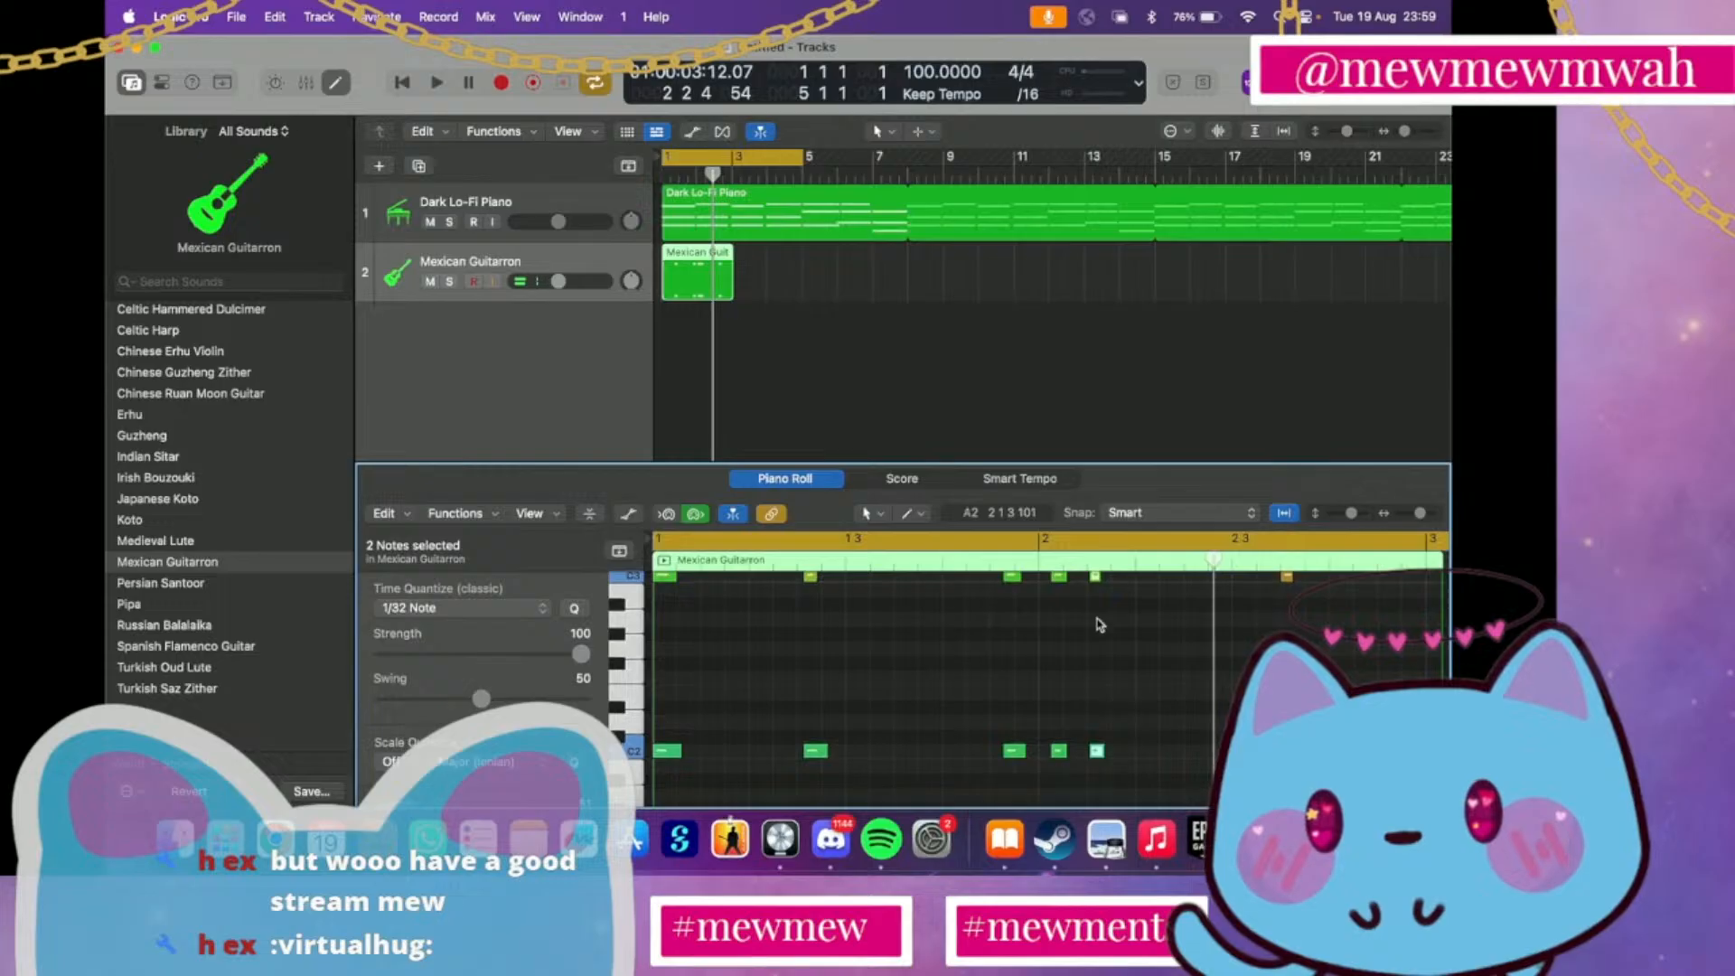
scroll(1096, 598, "up", 1)
left_click_drag(1043, 589, 1070, 781)
left_click(665, 162)
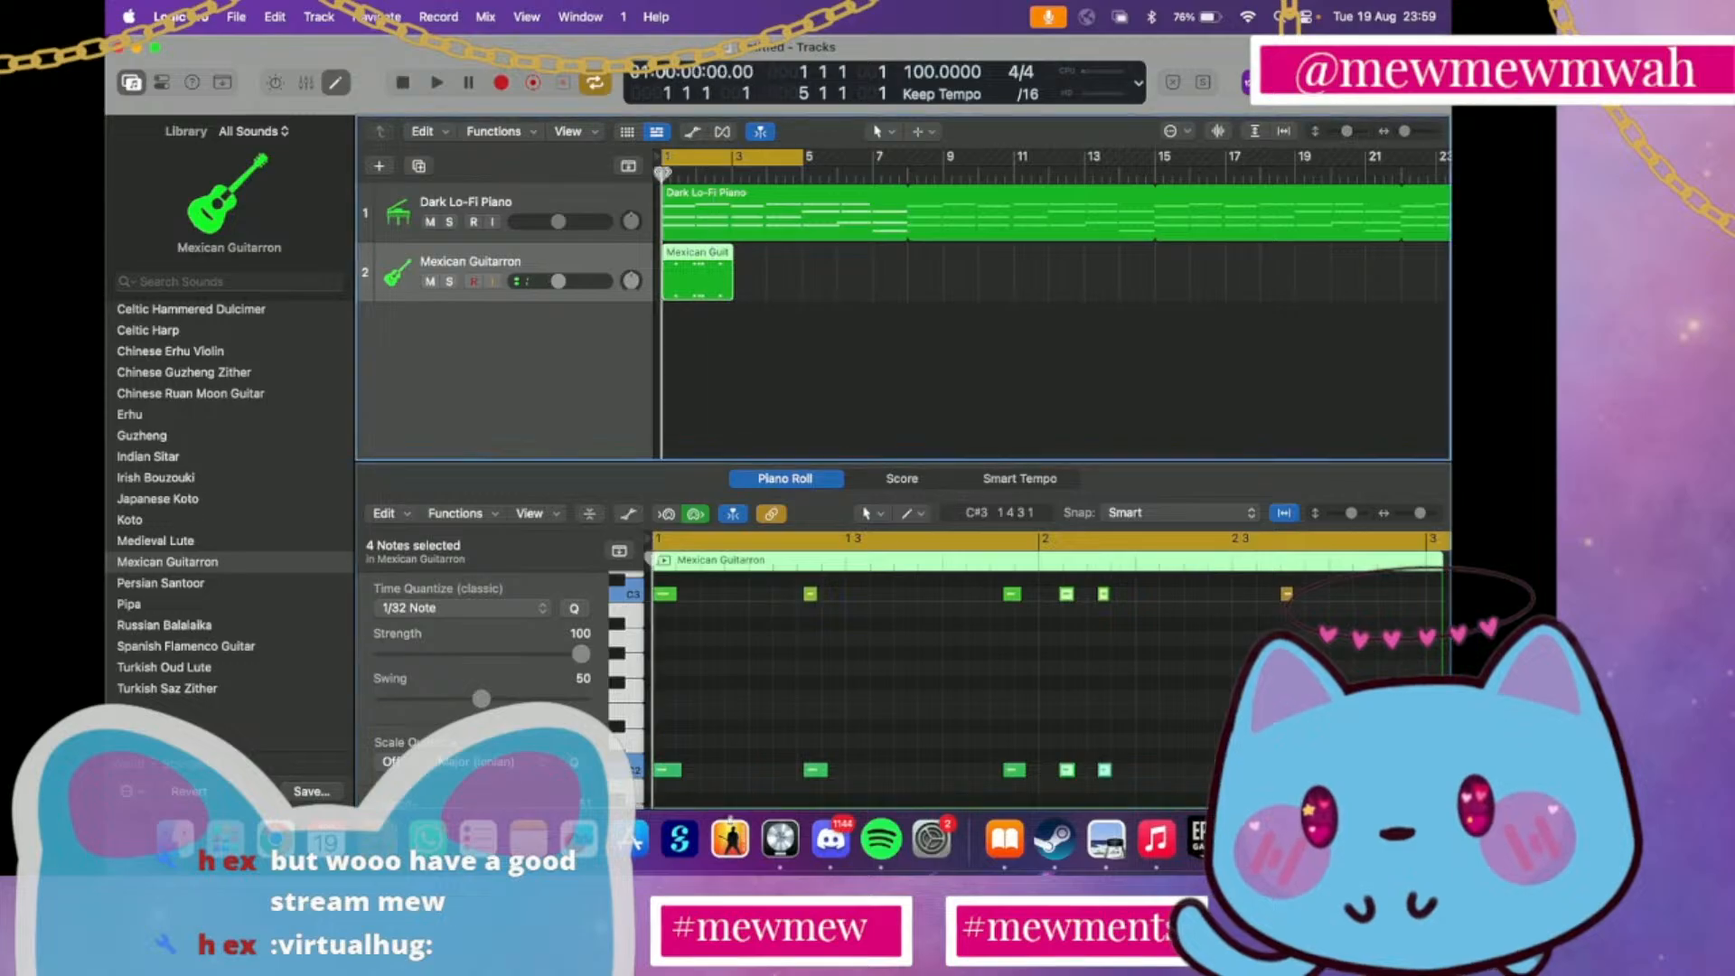
key("space")
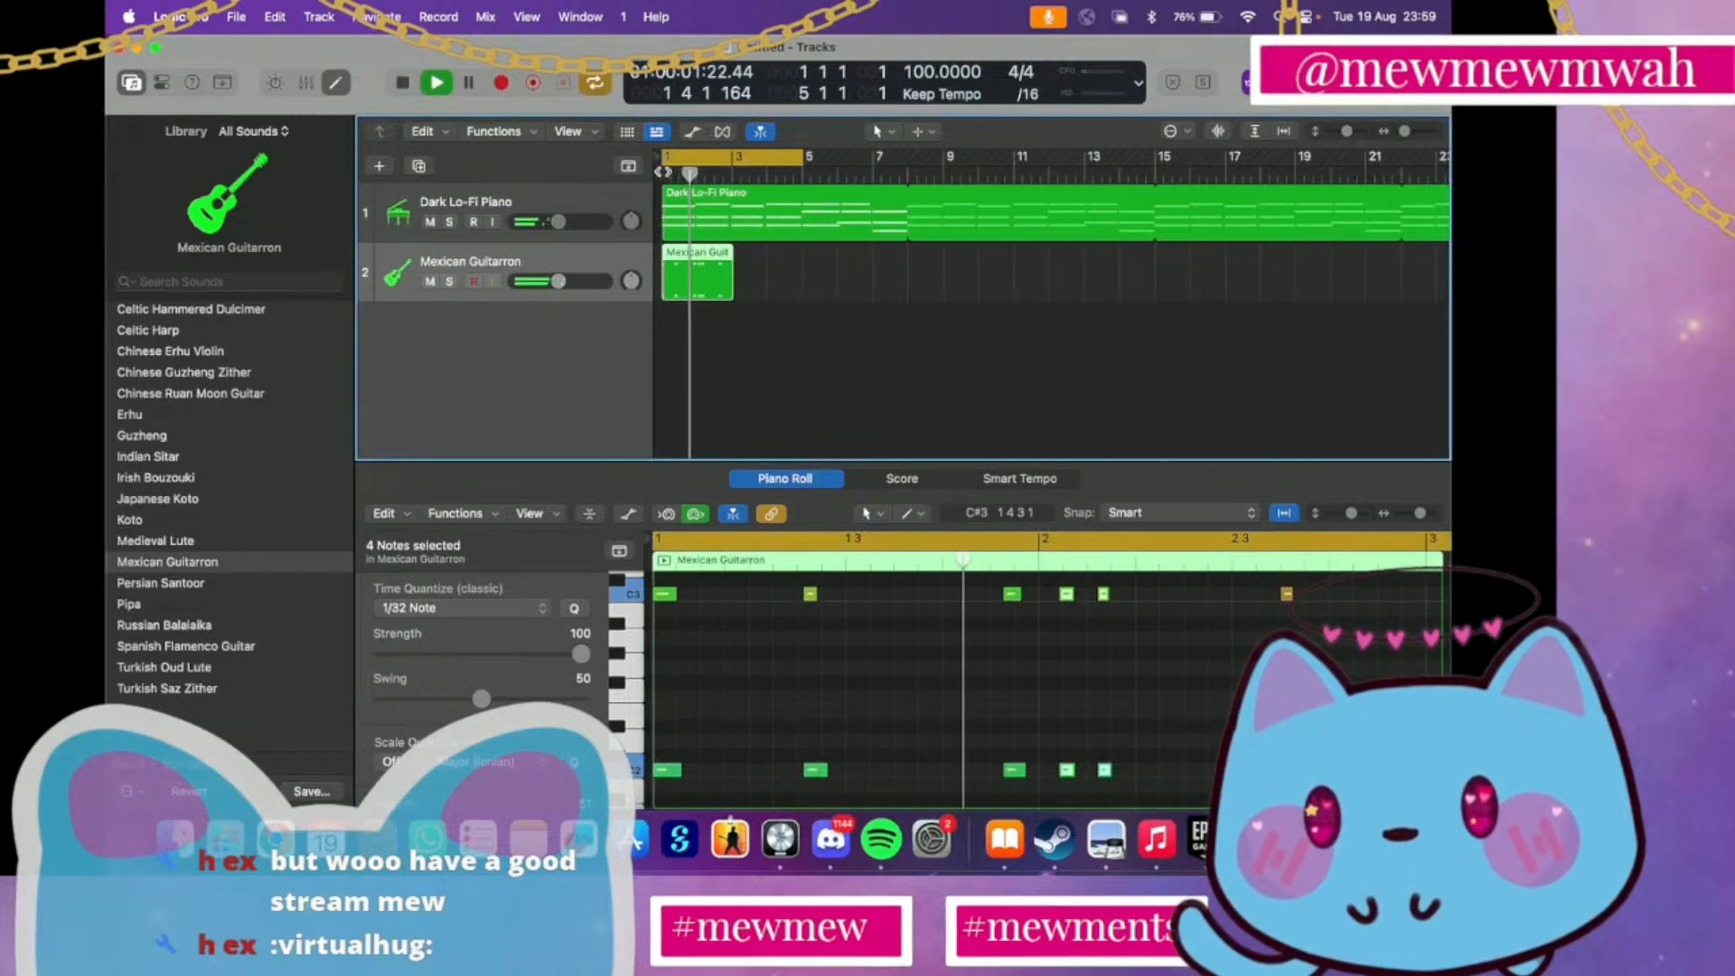
key("space")
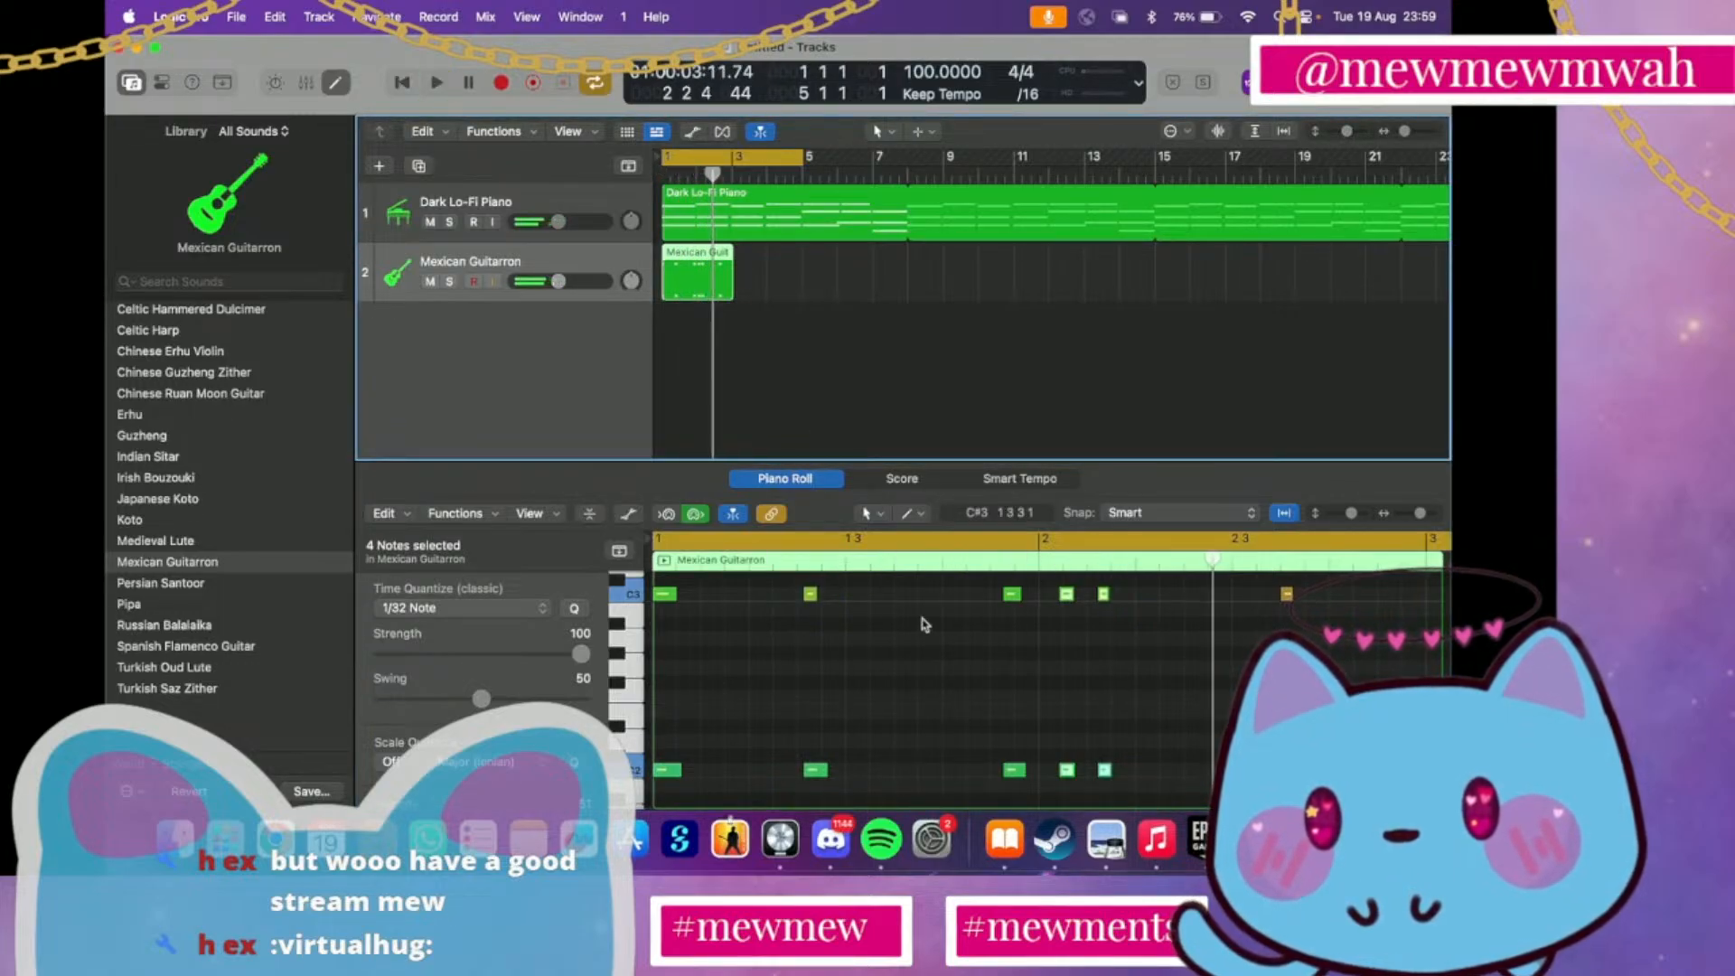
Move the two selected note pairs just after bar 2 slightly earlier and listen to the pattern
left_click_drag(1067, 594, 1056, 594)
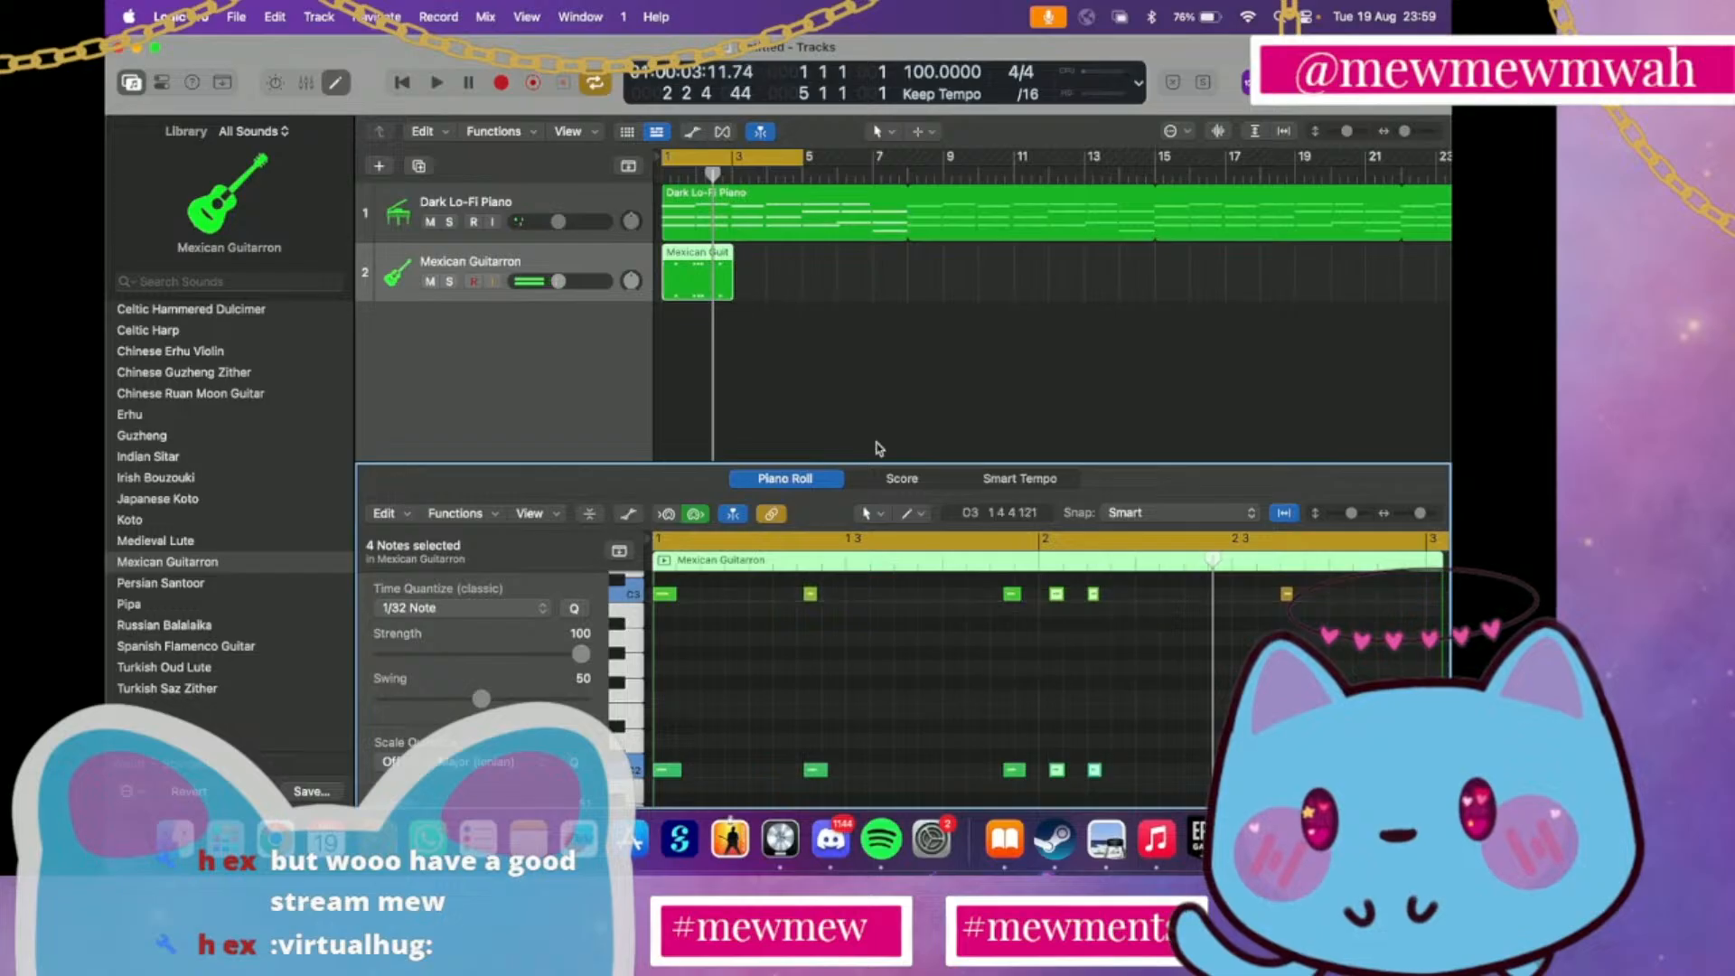
key("space")
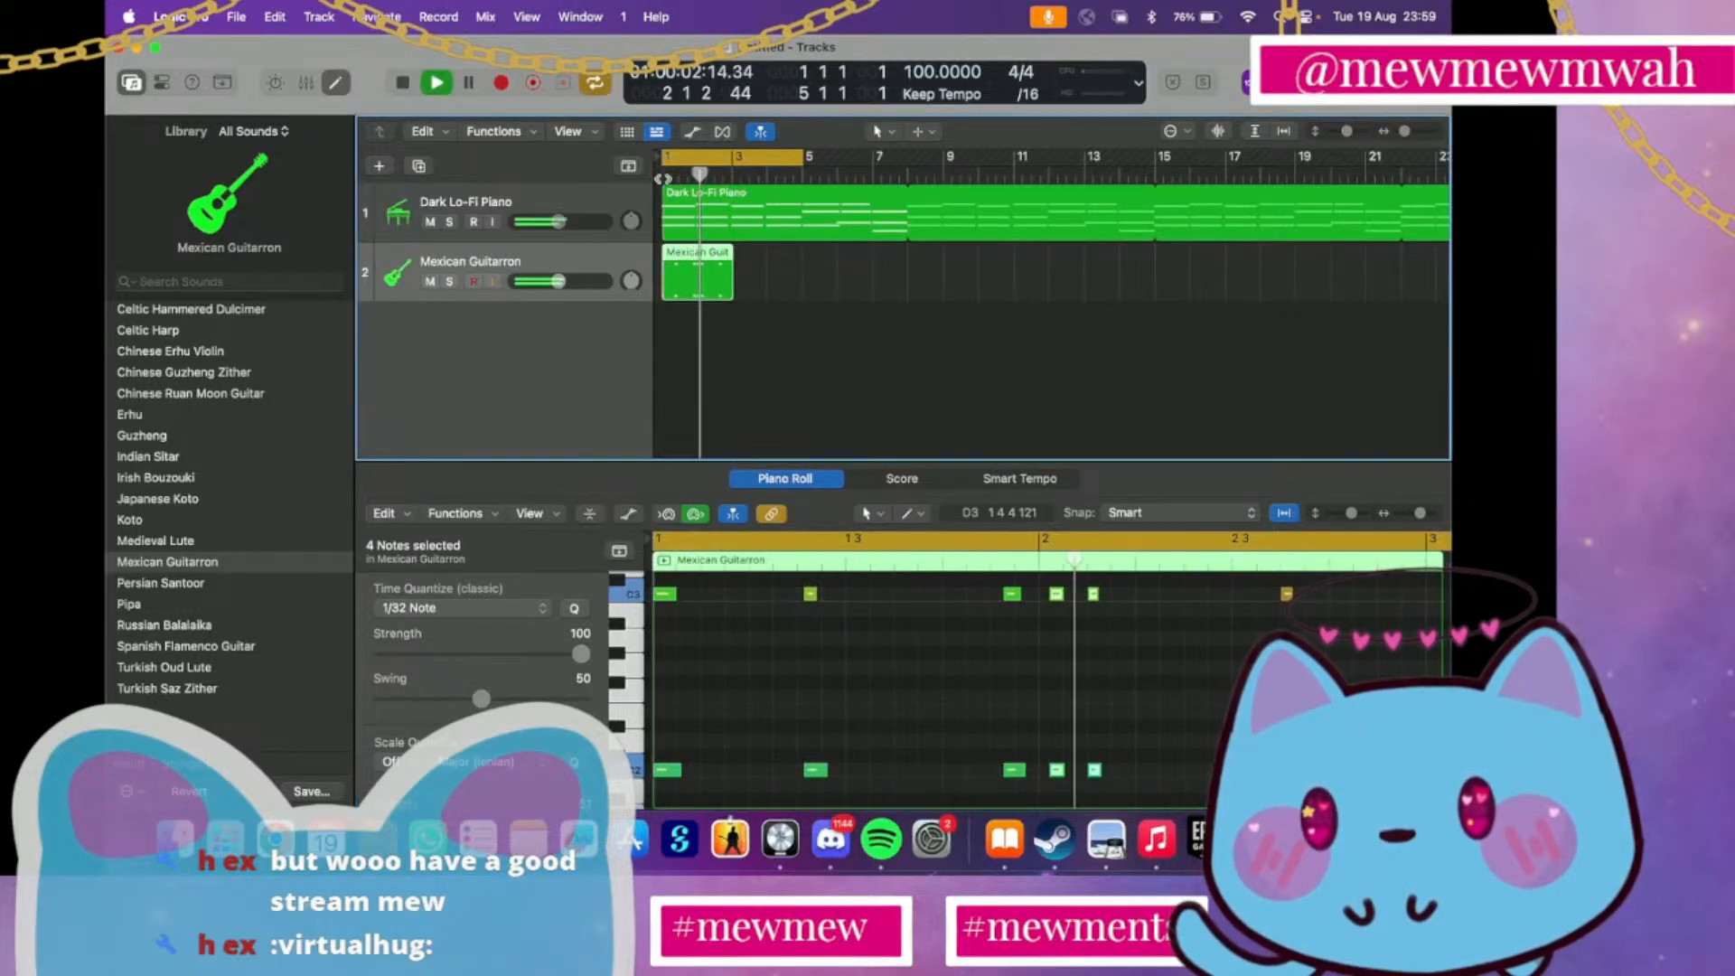
key("space")
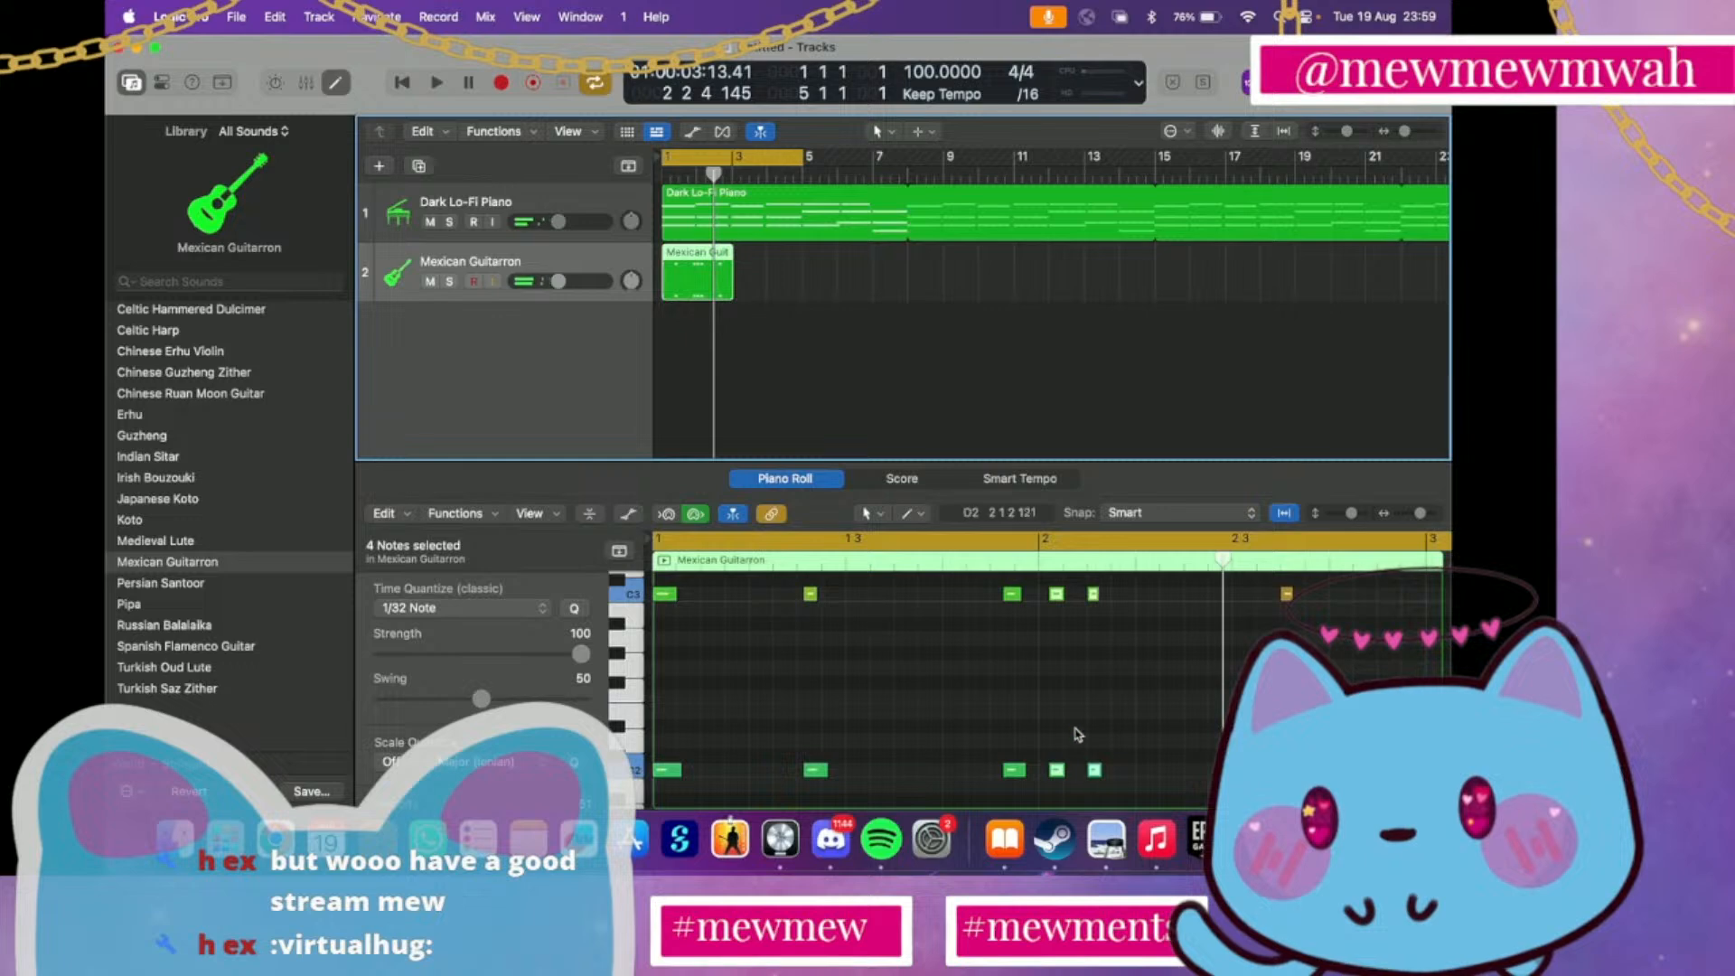
Move only the second note pair after bar 2 slightly later and play both tracks from the start of the cycle range
left_click(1091, 596)
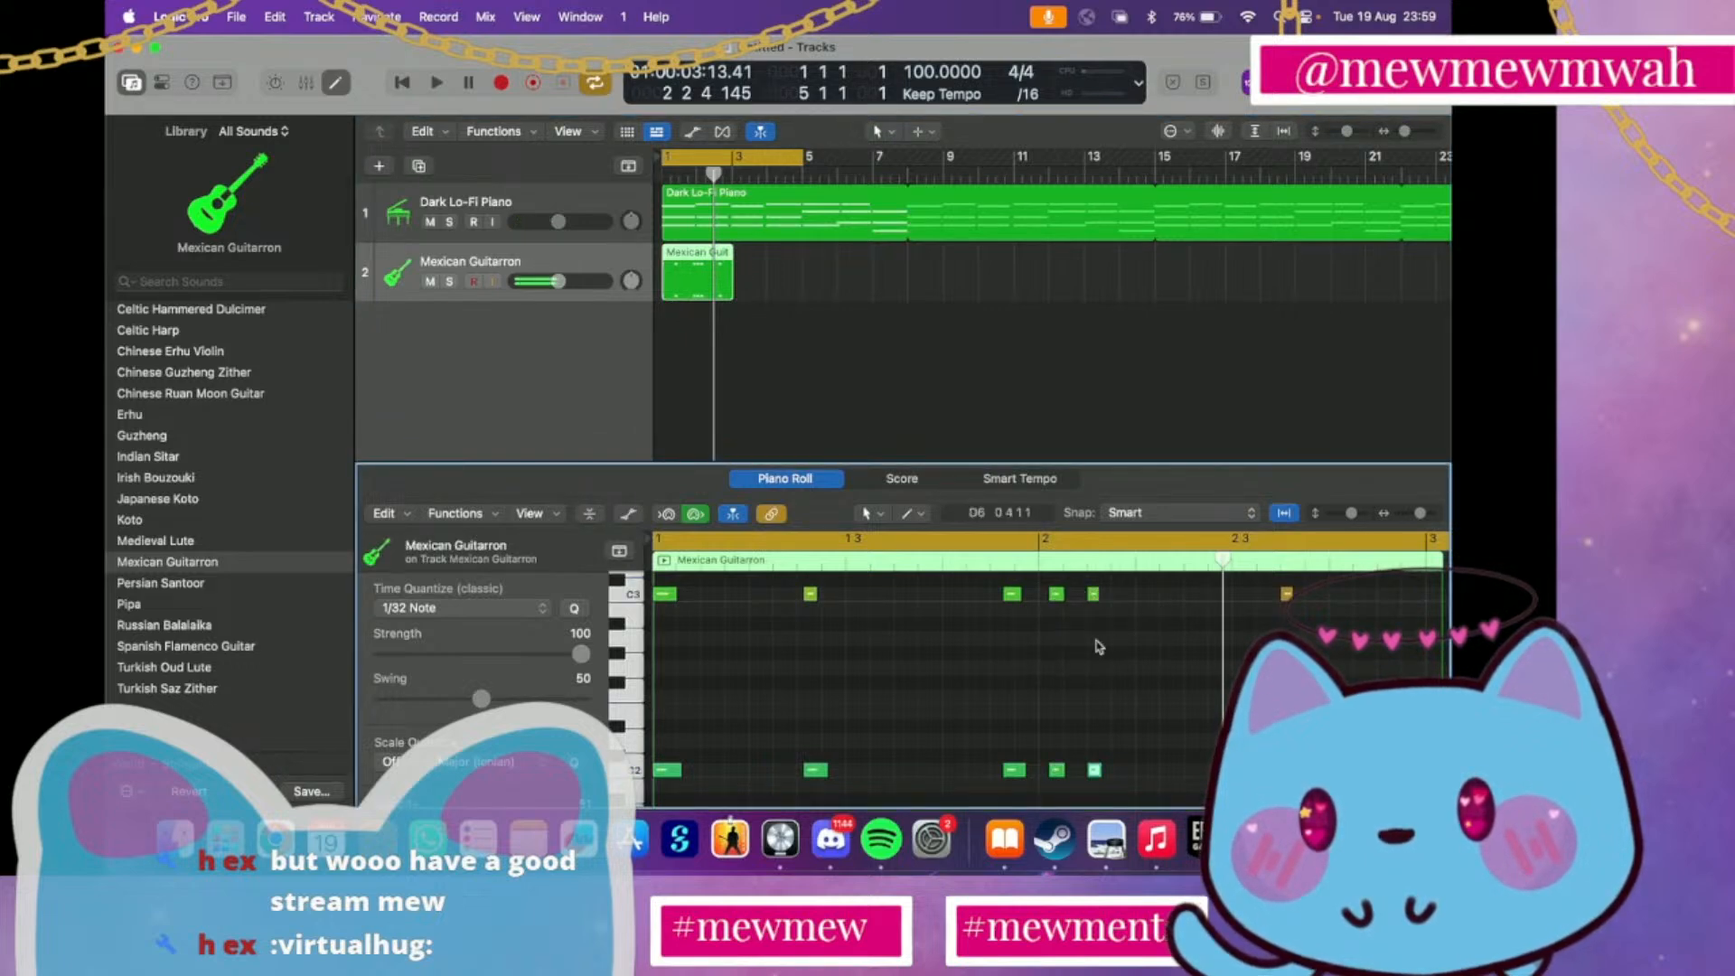
left_click_drag(1093, 589, 1100, 590)
left_click(693, 191)
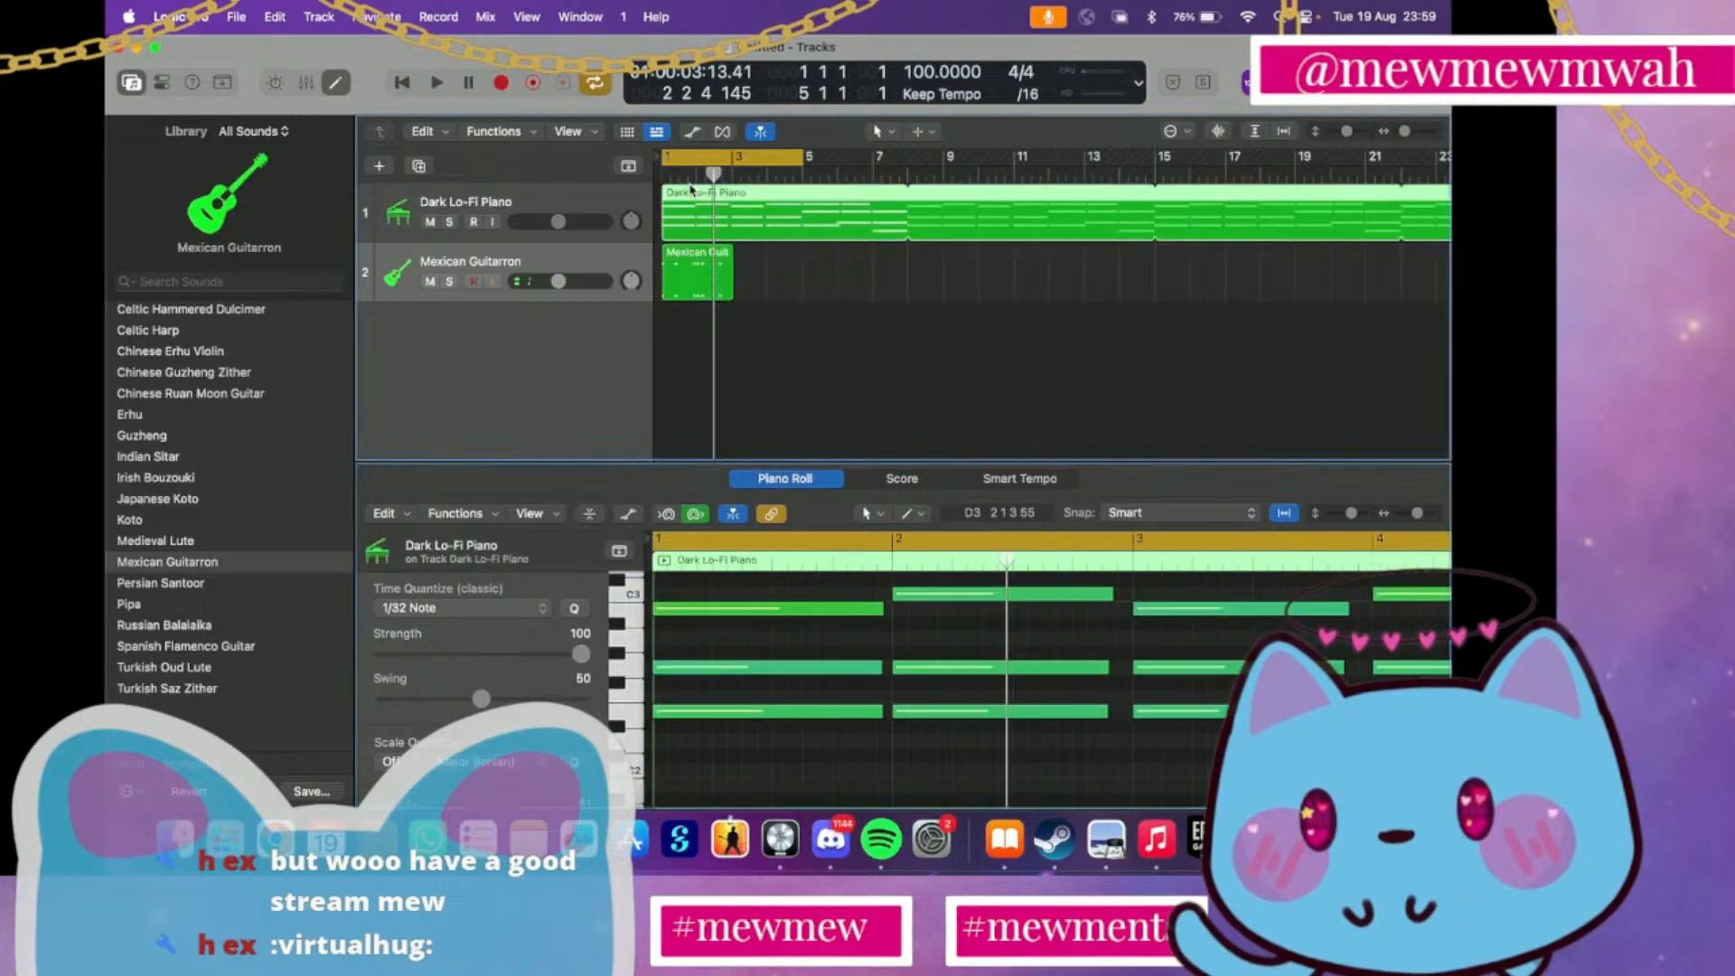
left_click(689, 176)
key("space")
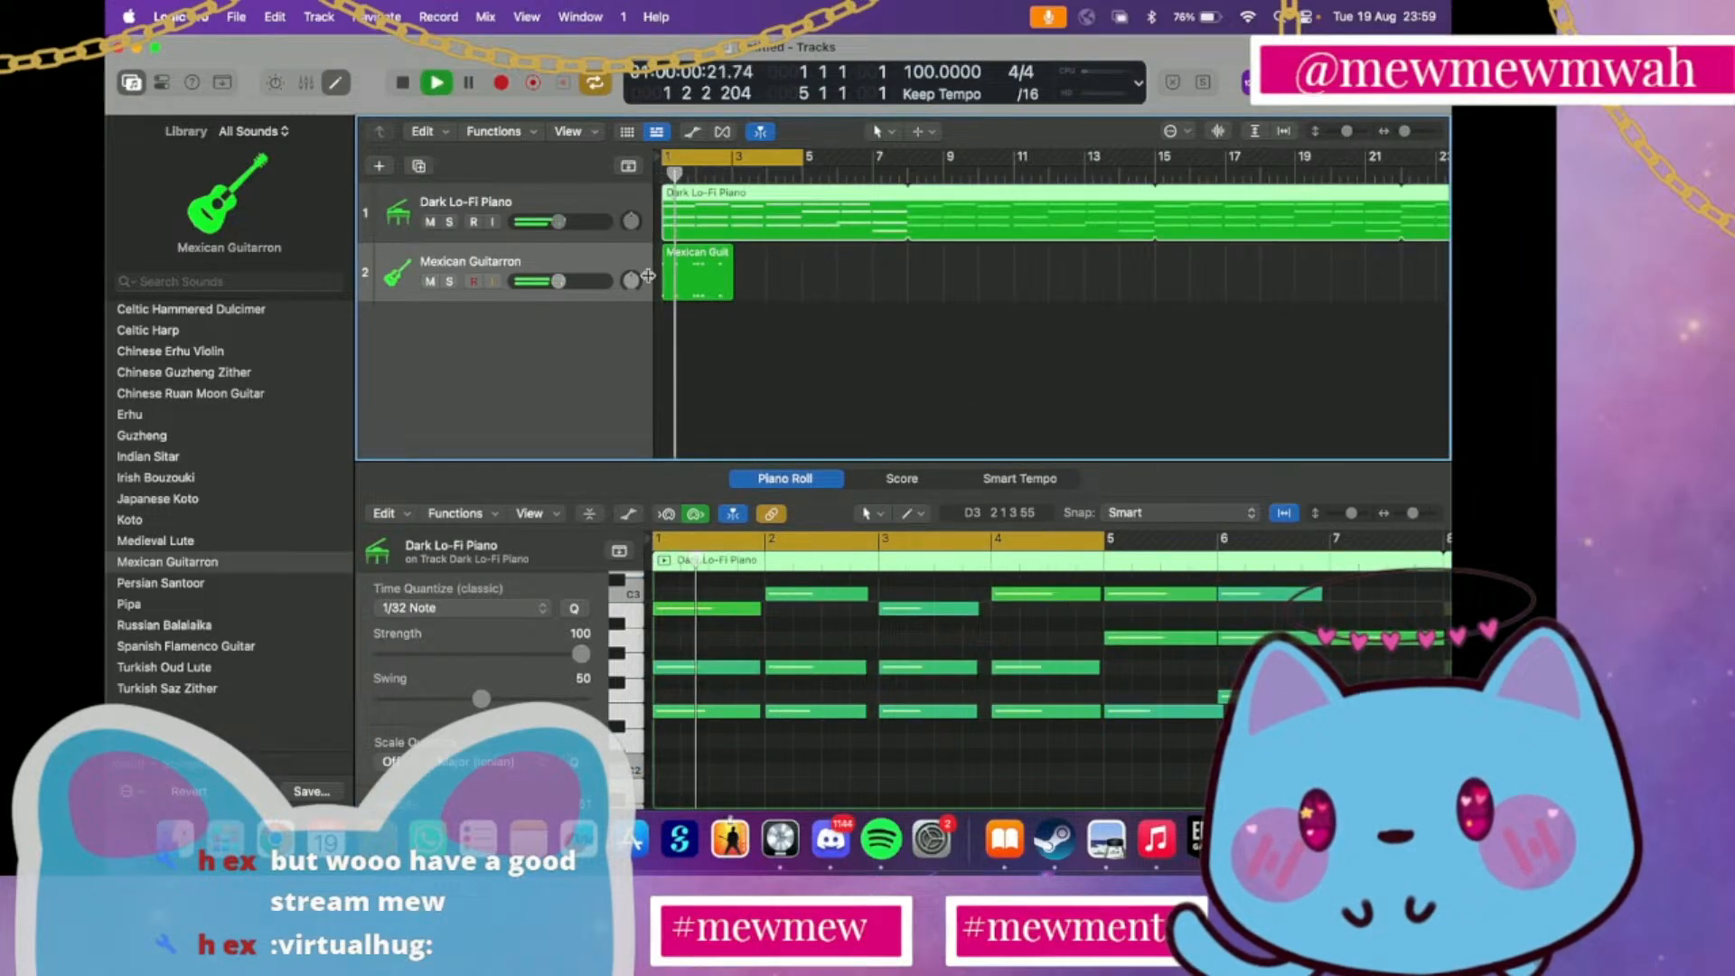
Stop playback and move the last note pair in the Mexican Guitarron region earlier, to about position 2 2 3 226
left_click(667, 294)
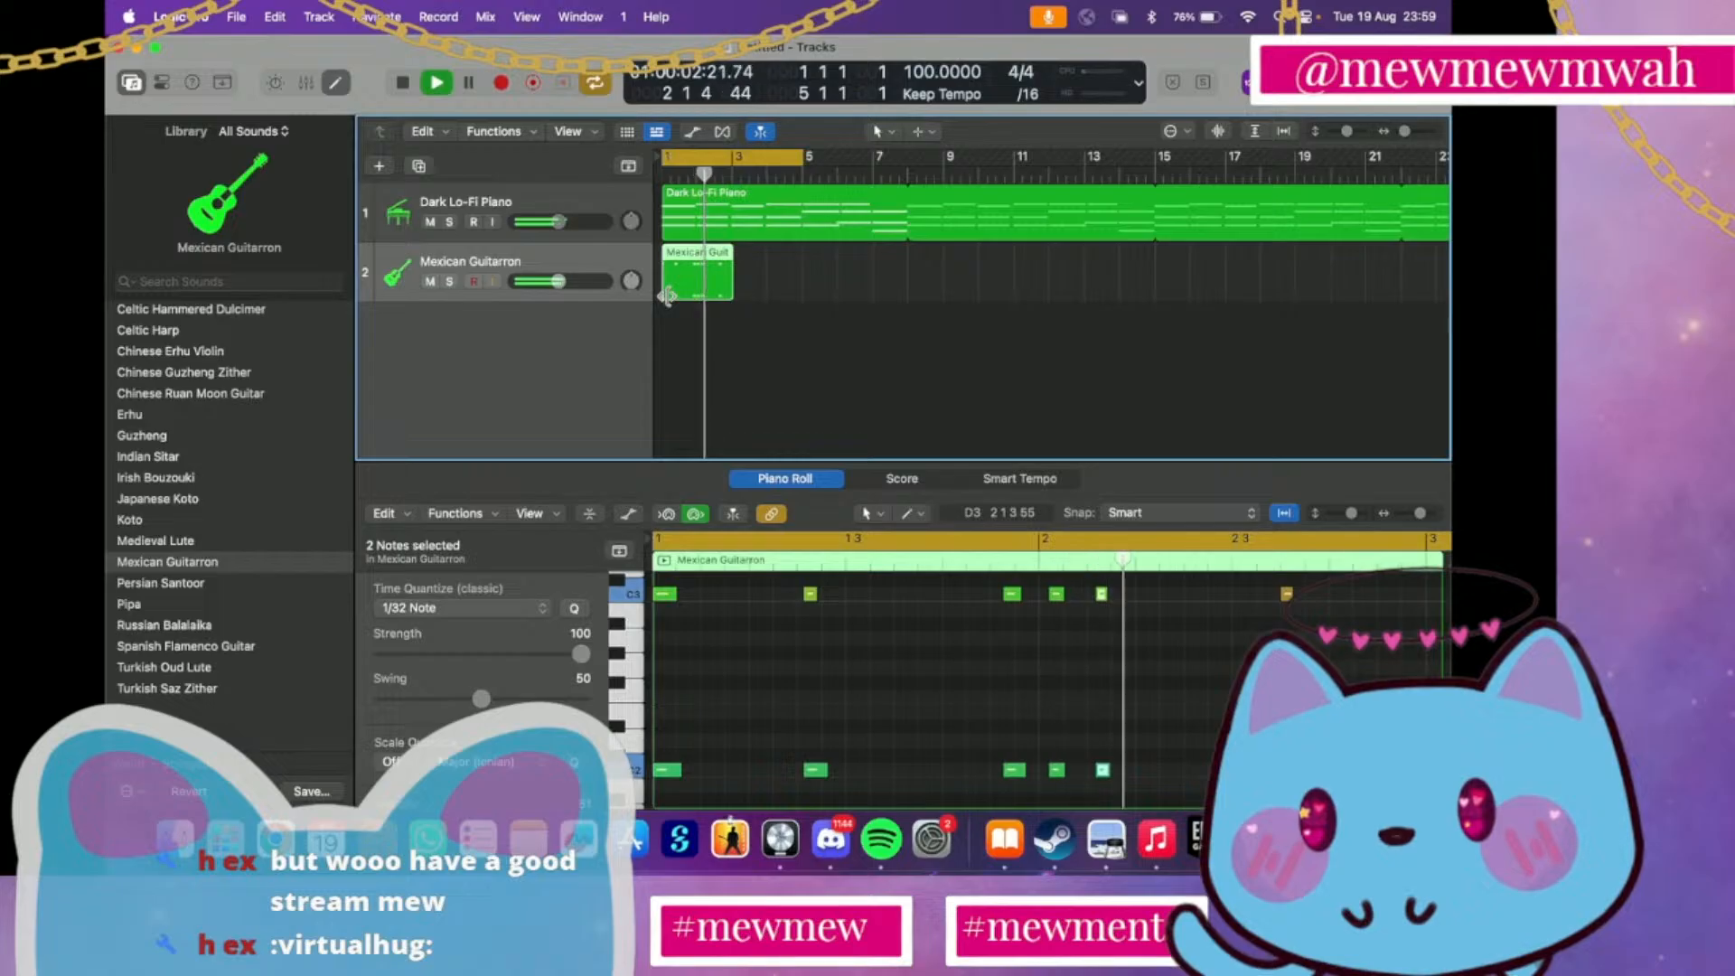
key("space")
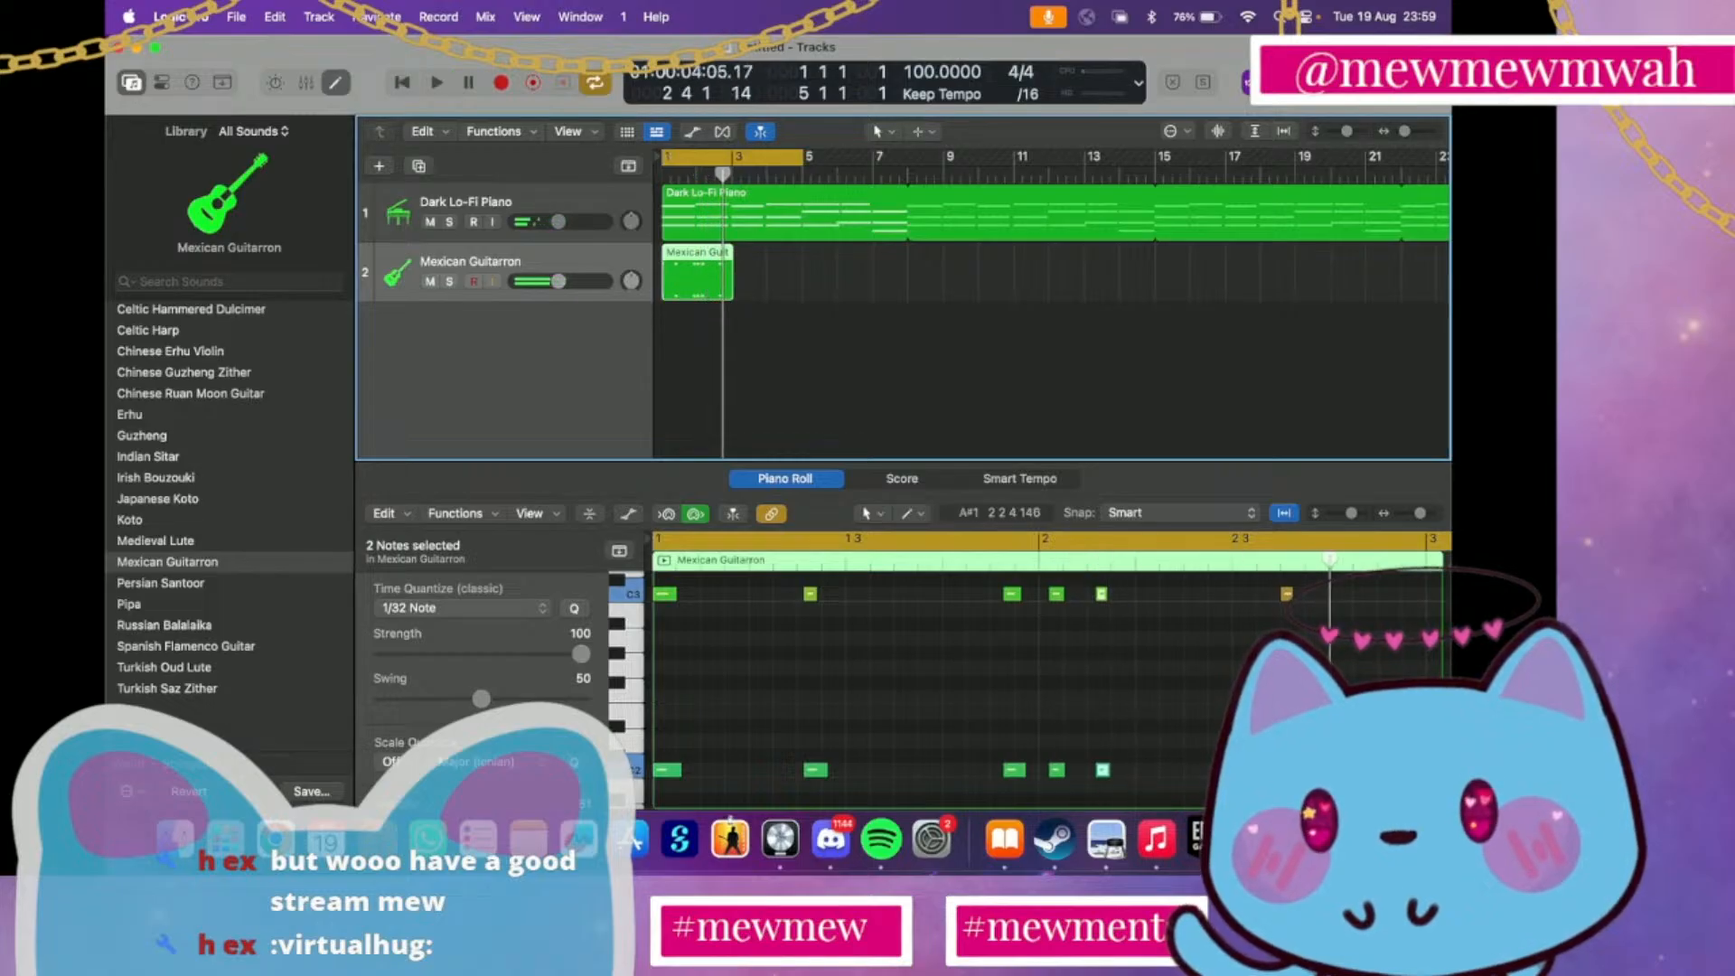
left_click_drag(1263, 793, 1215, 600)
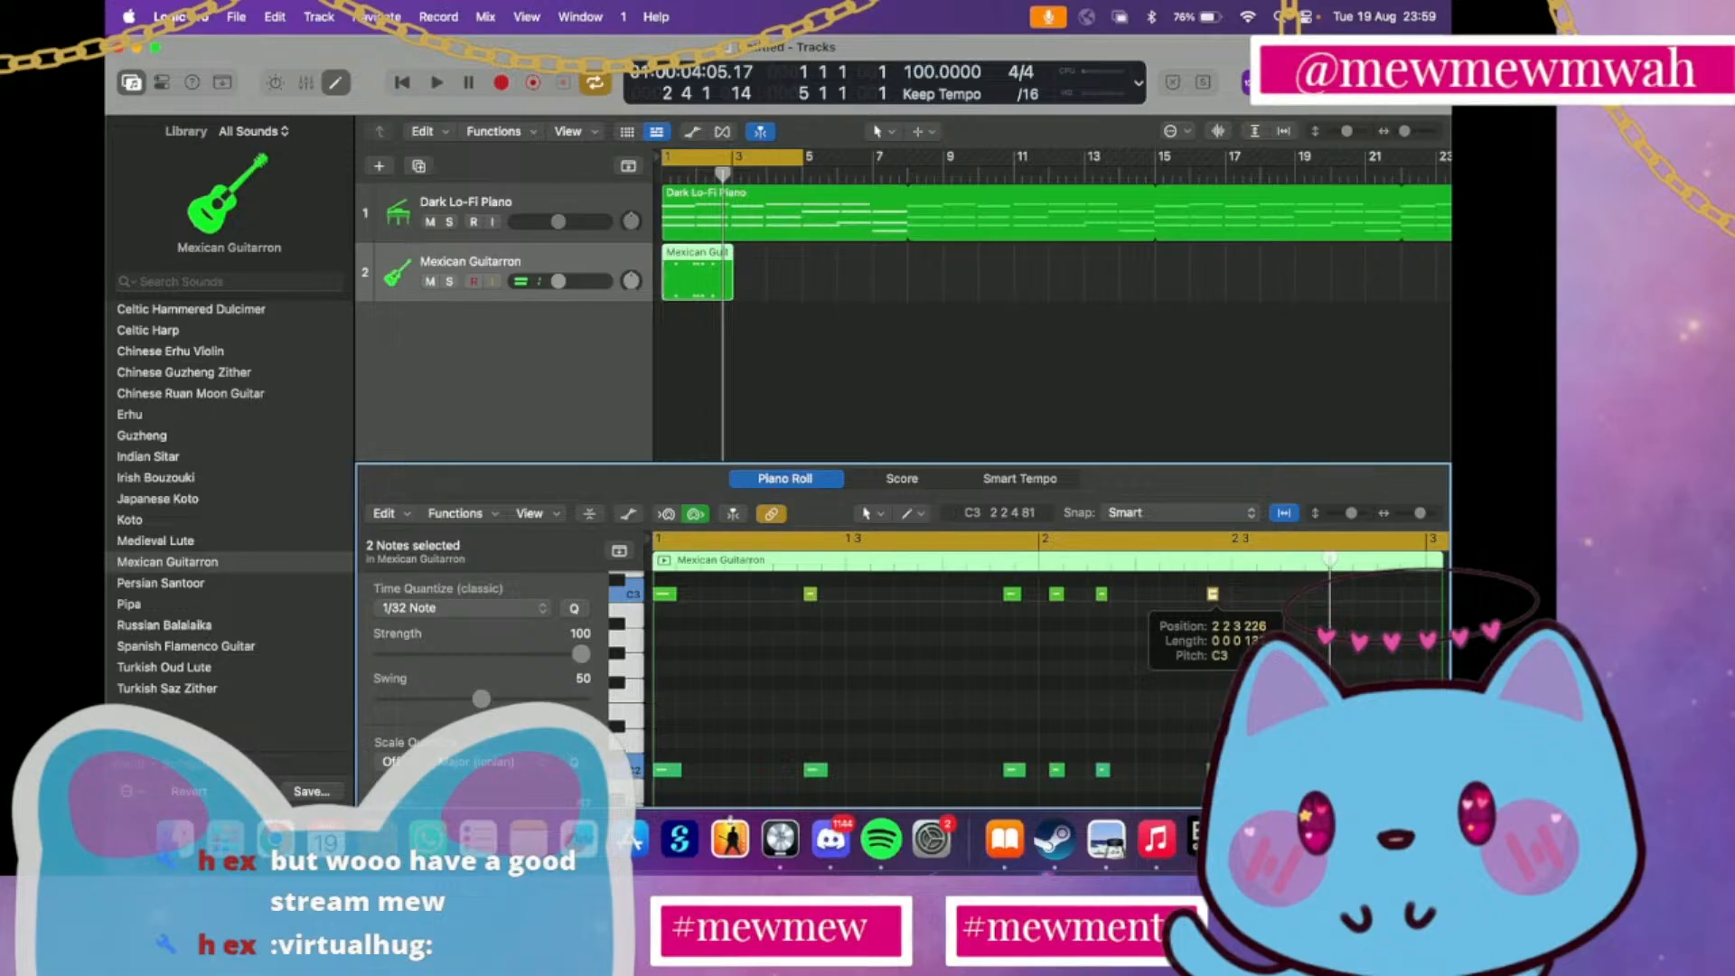
left_click_drag(1216, 598, 1217, 599)
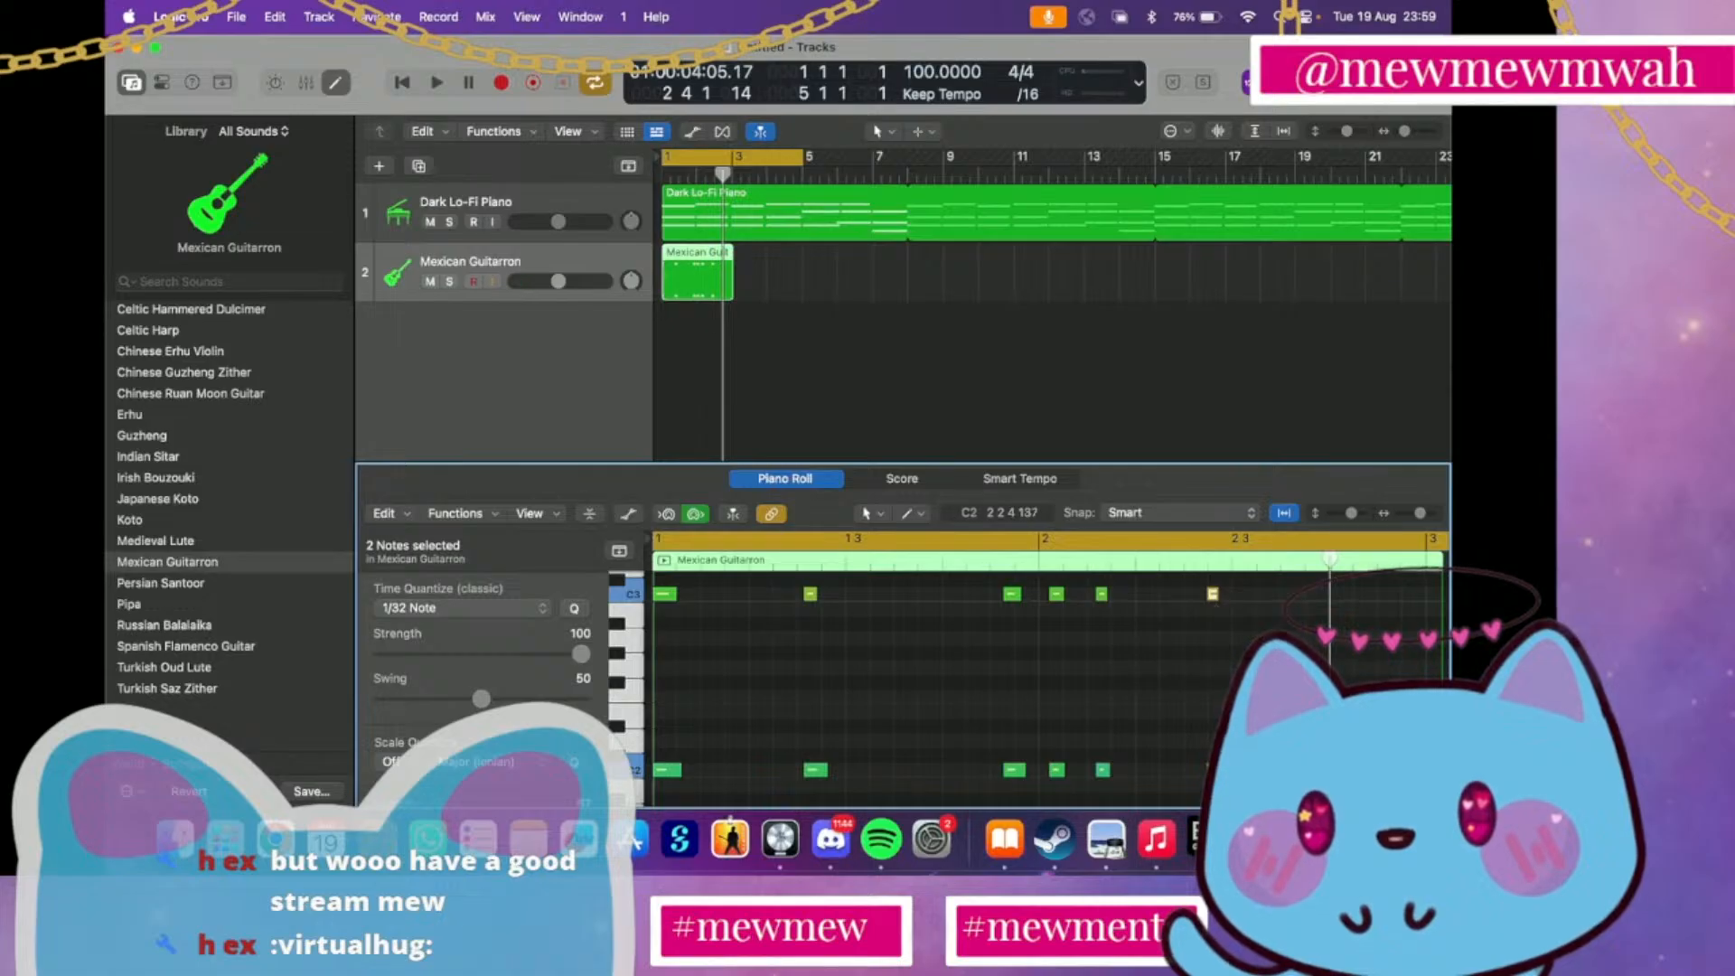
left_click(1225, 771)
Lengthen both notes of the last Guitarron pair so they end just past 2 3, and play the pattern from bar 1
left_click(1211, 596)
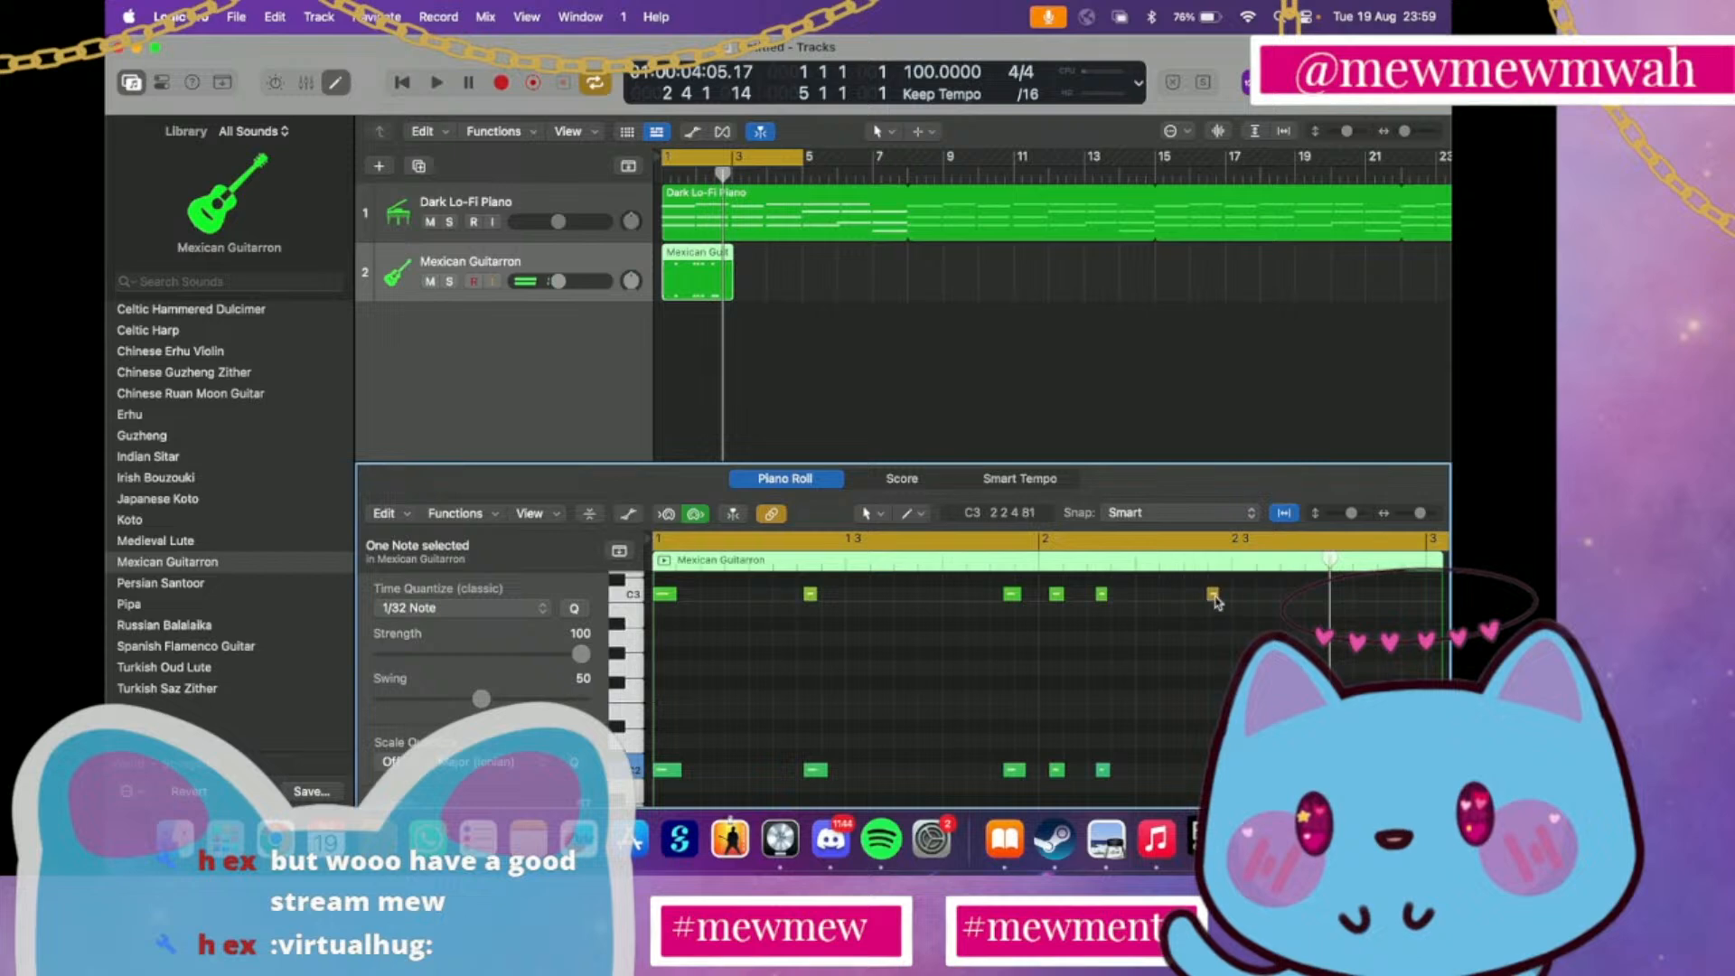
left_click_drag(1216, 593, 1266, 598)
left_click_drag(1271, 601, 1267, 601)
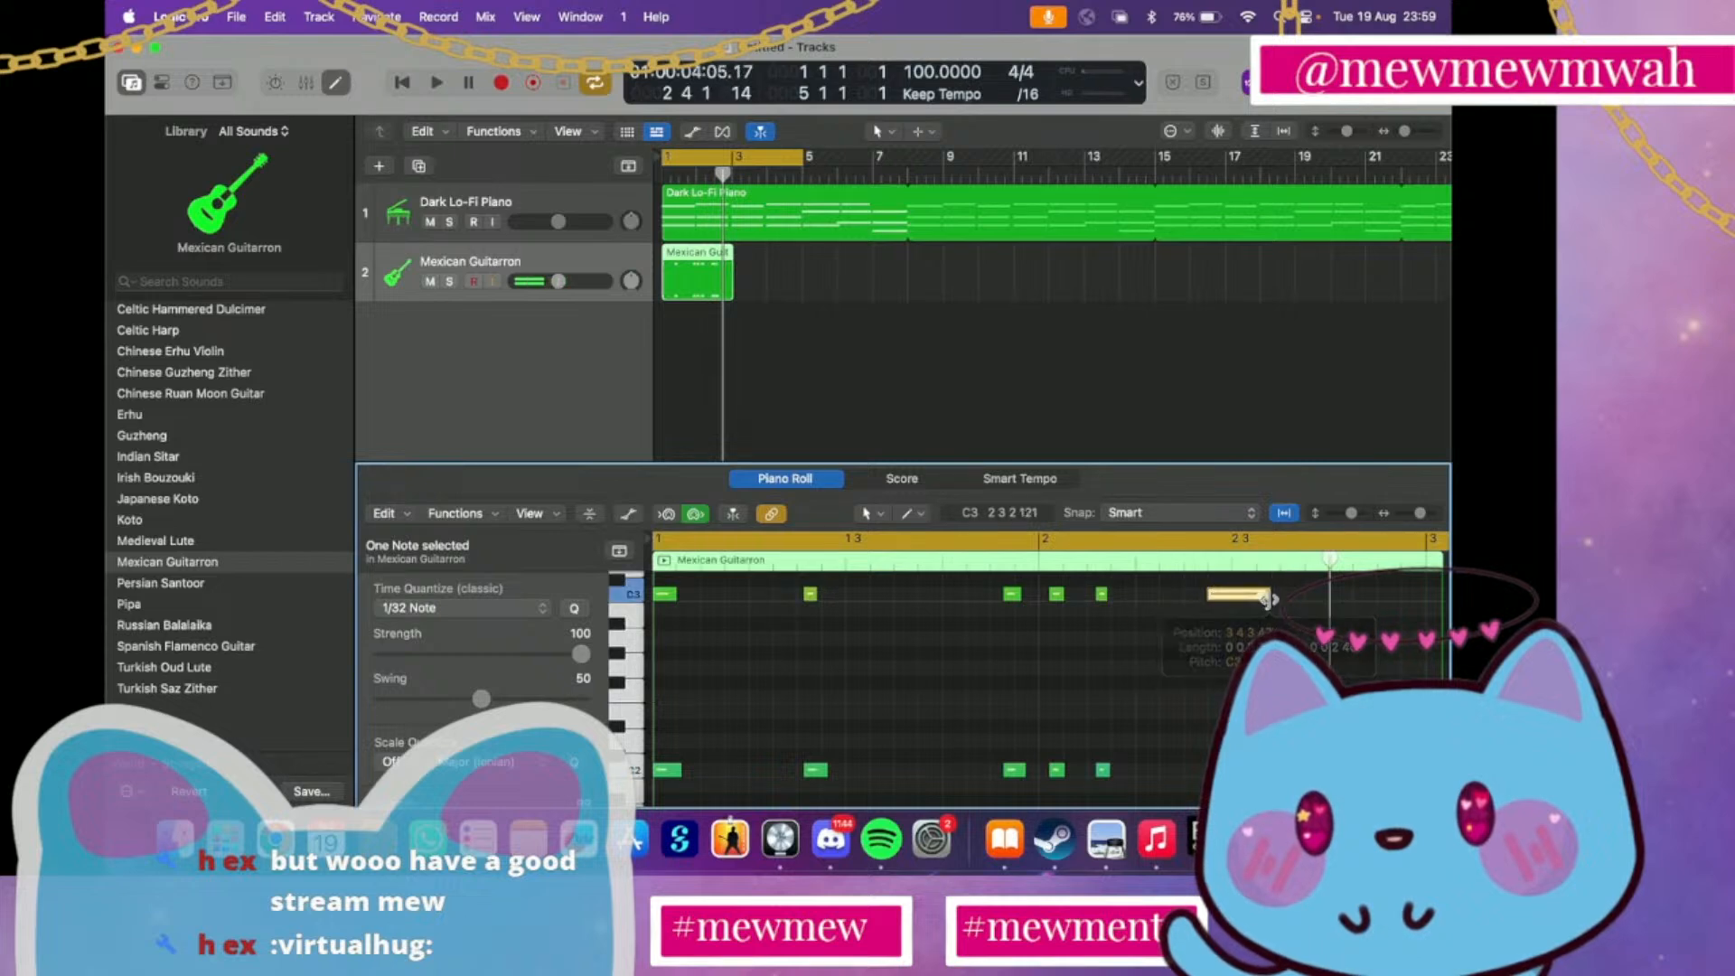
left_click_drag(1286, 770, 1273, 770)
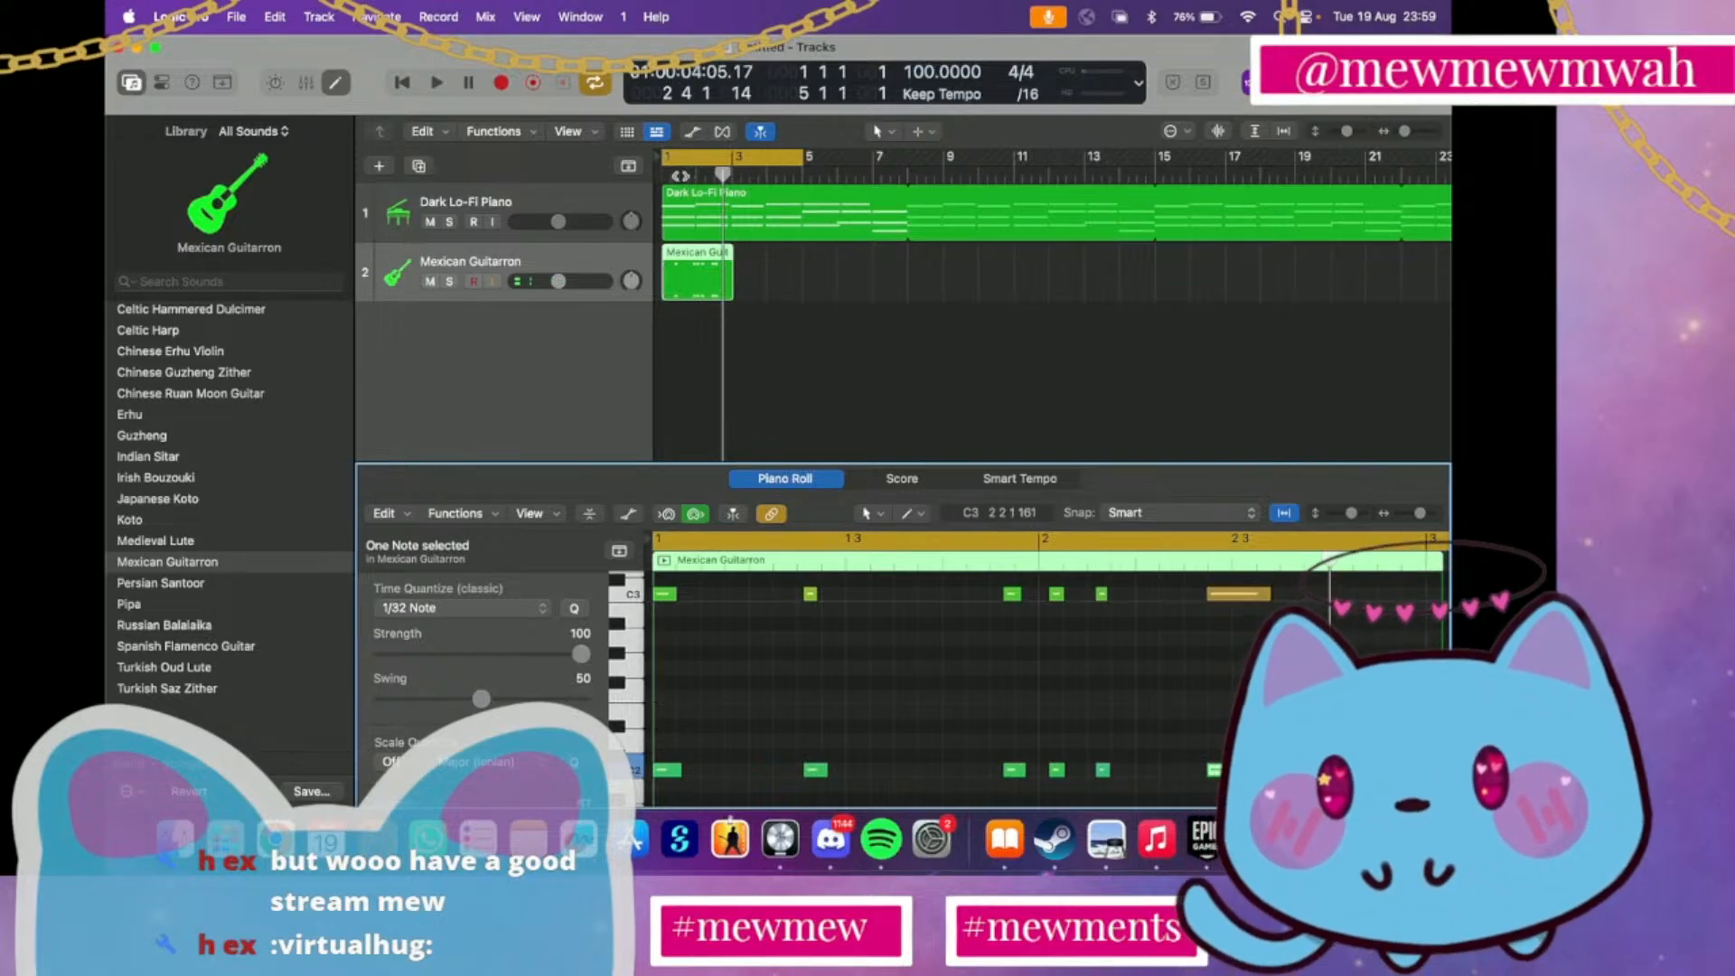
double_click(675, 174)
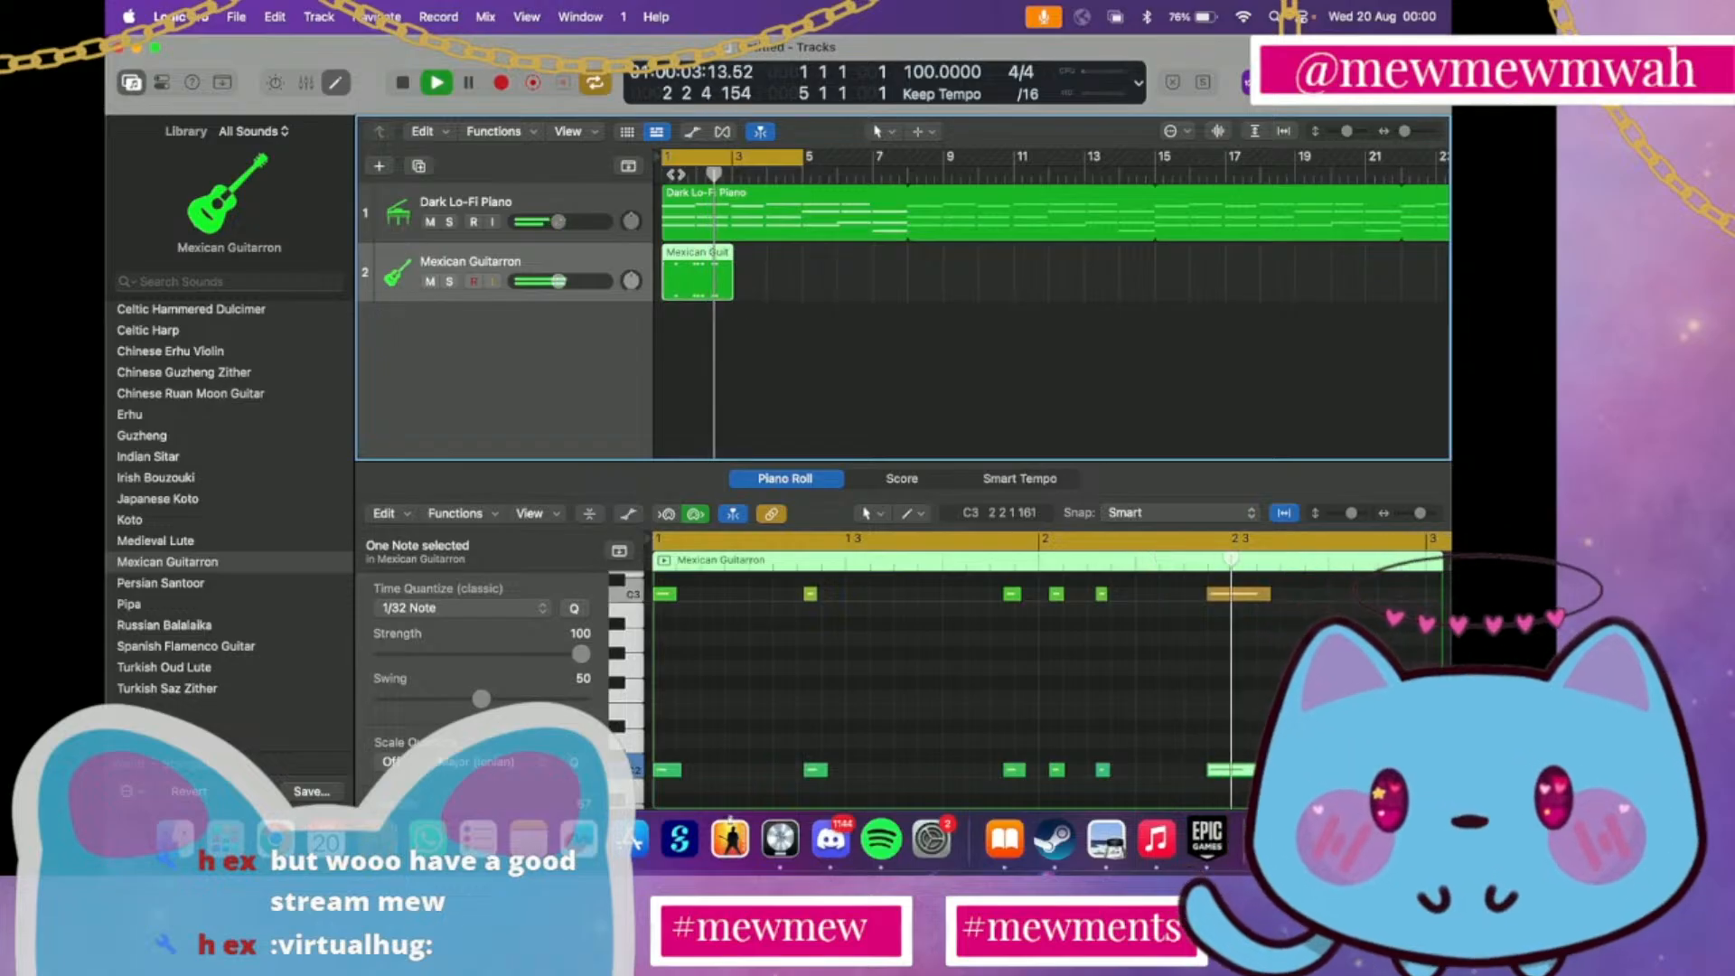
key("space")
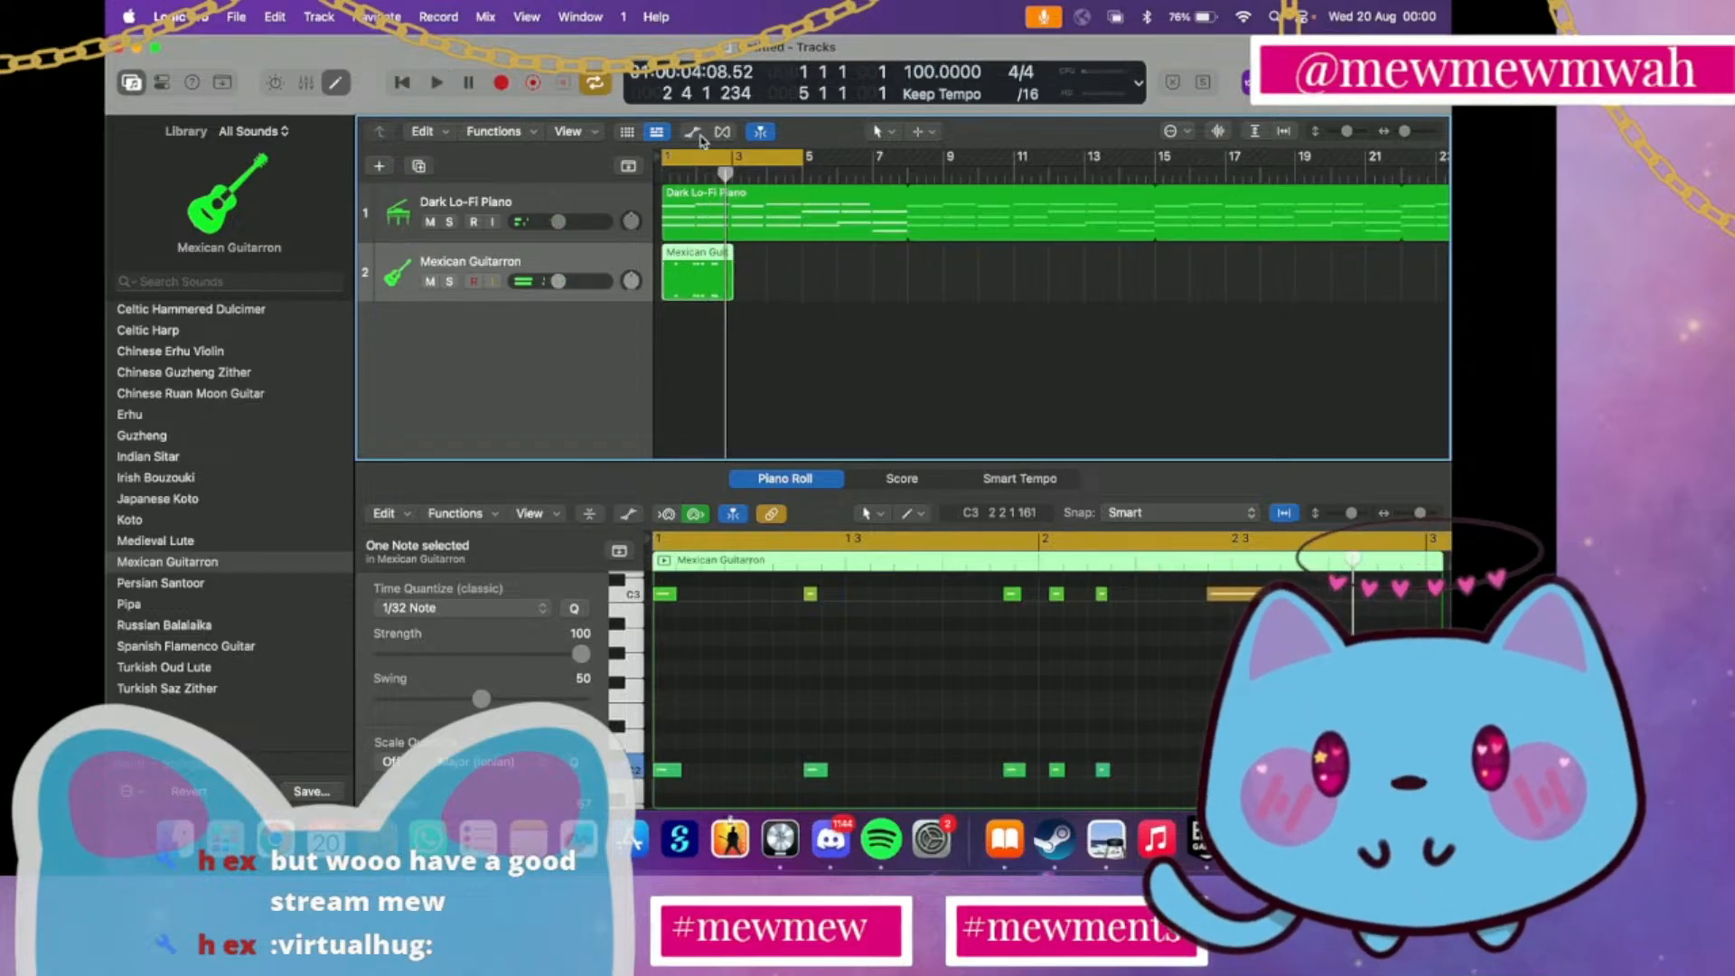
Turn off the cycle range, loop the Guitarron region along the piano part, and play from bar 1
left_click(685, 162)
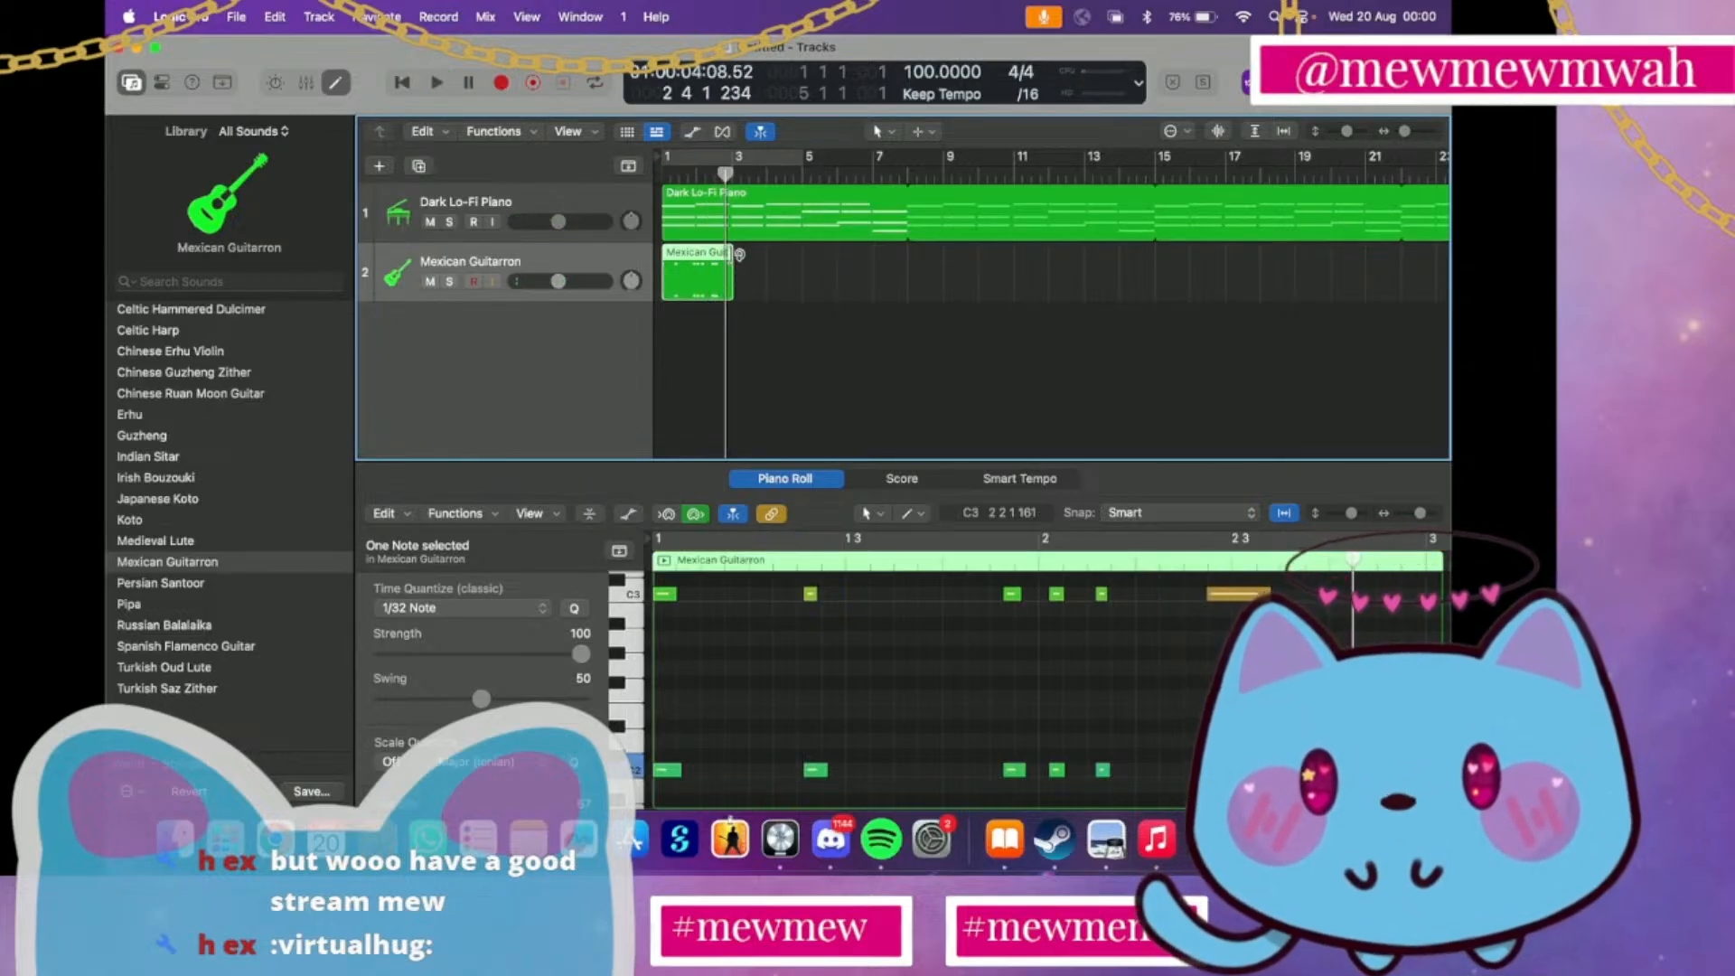
left_click_drag(740, 254, 1290, 267)
scroll(1291, 268, "left", 10)
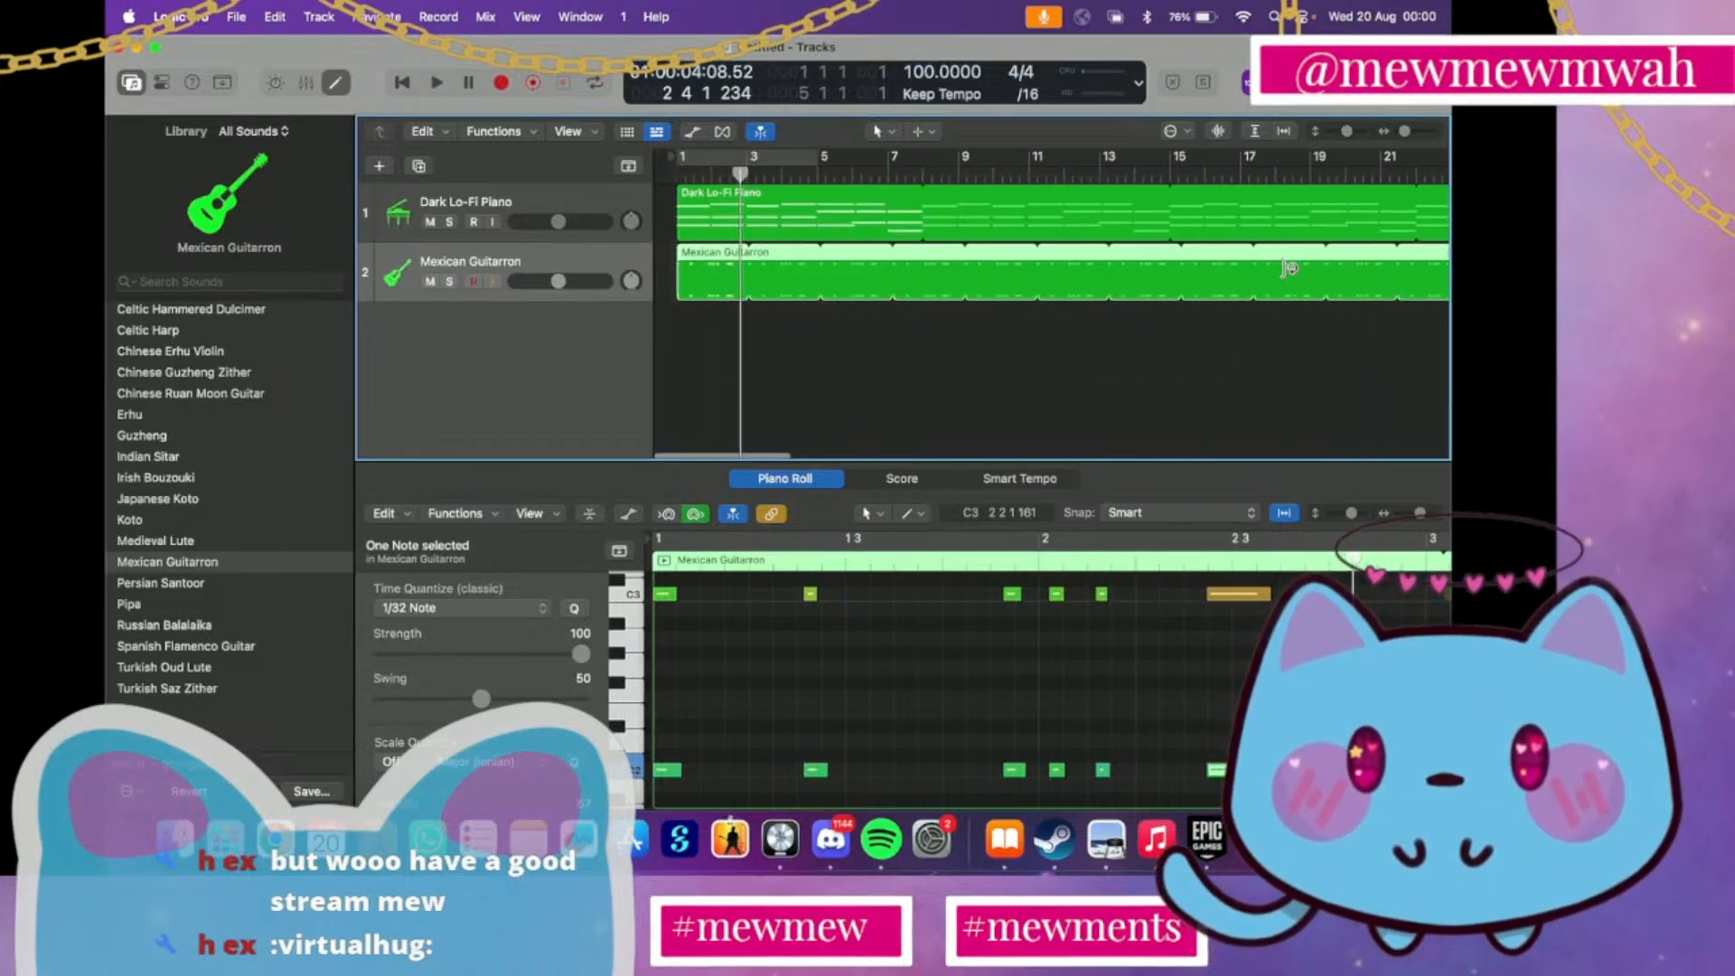
left_click(669, 178)
key("space")
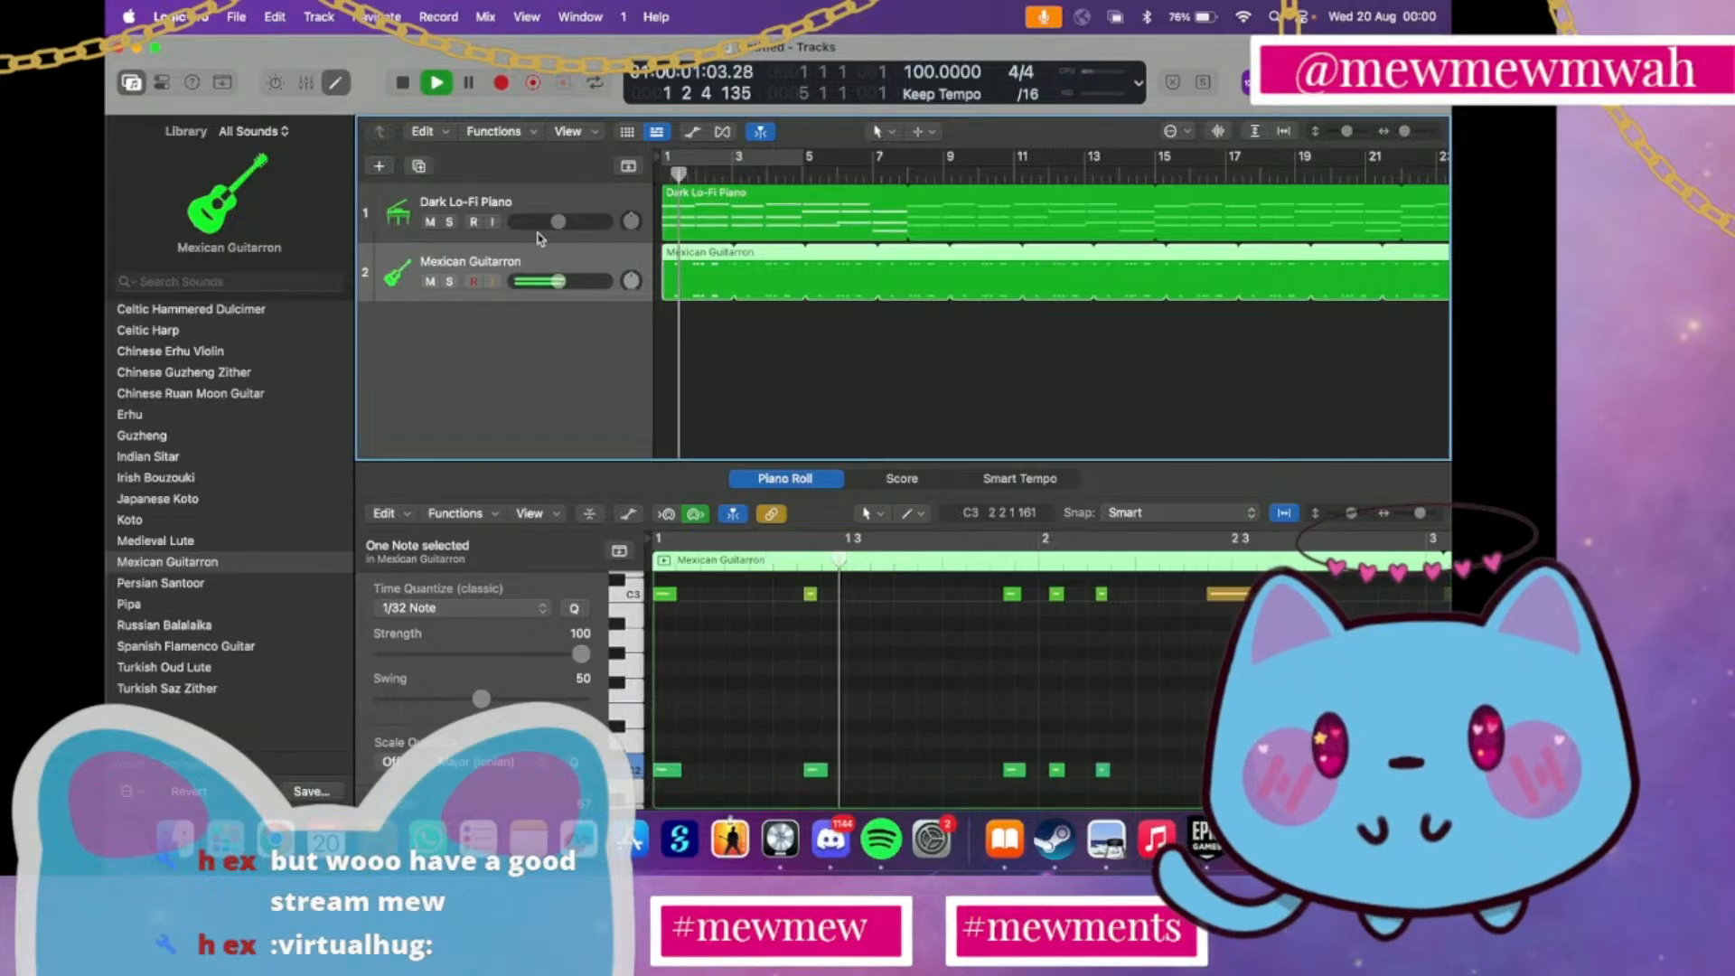
Balance the Dark Lo-Fi Piano and Mexican Guitarron track volumes during playback, ending with the Guitarron slightly louder than before, and stop
left_click_drag(558, 221, 571, 302)
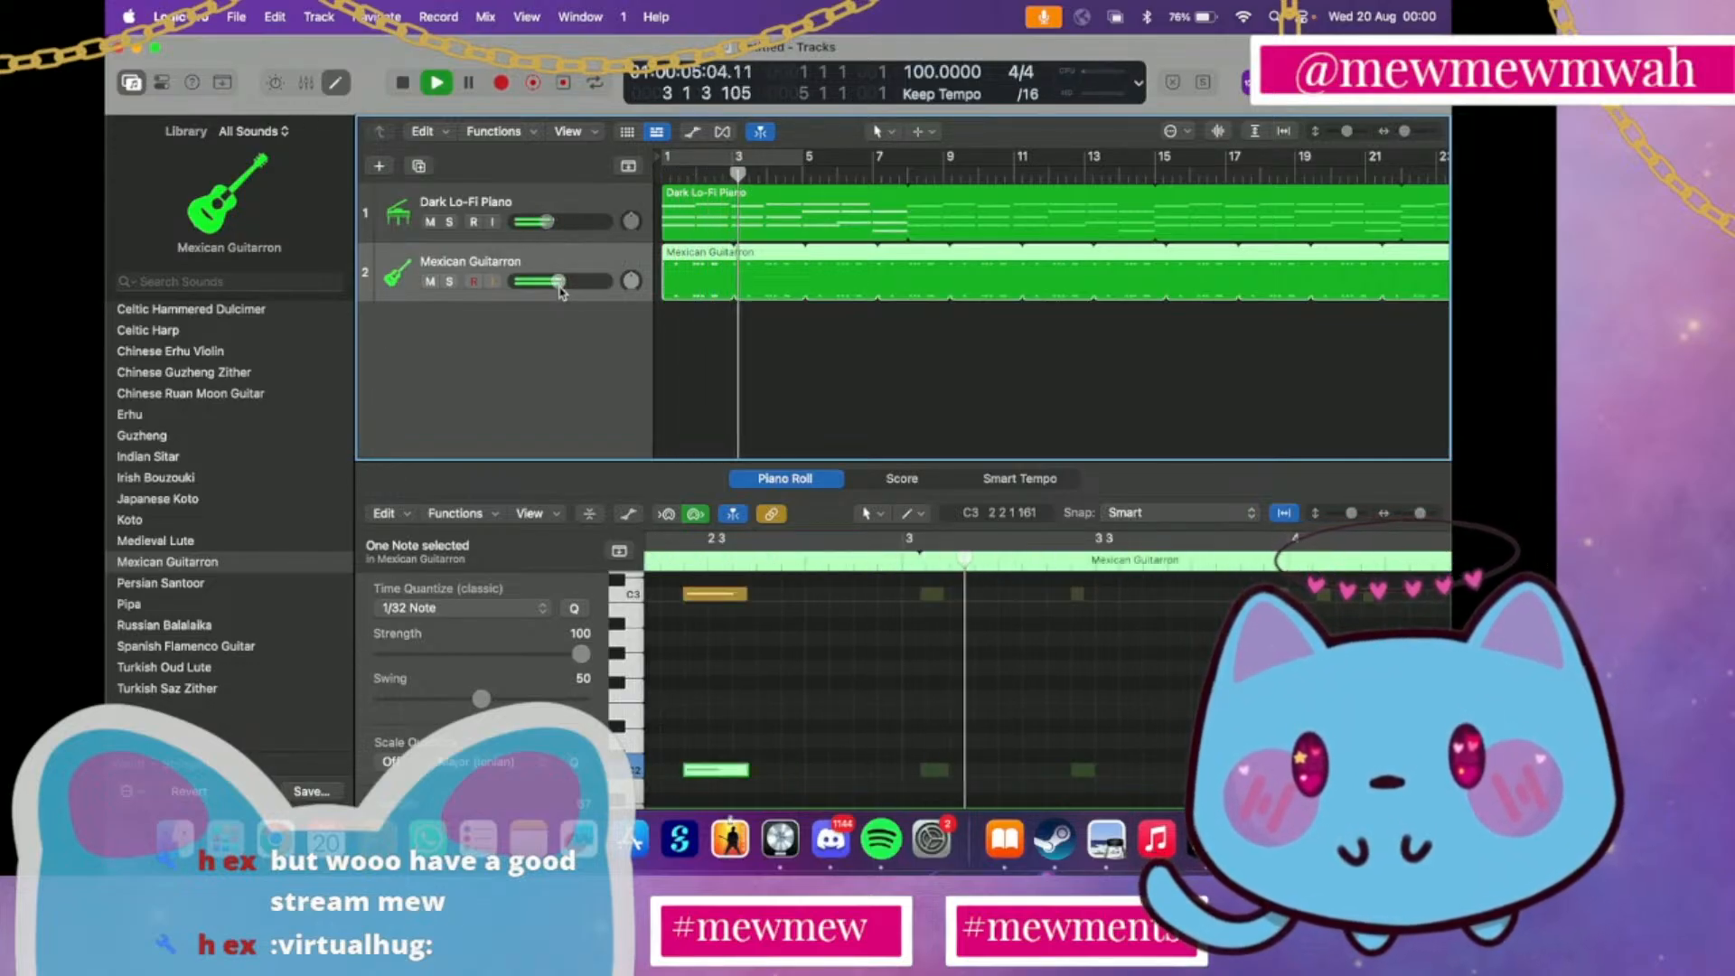
left_click(553, 237)
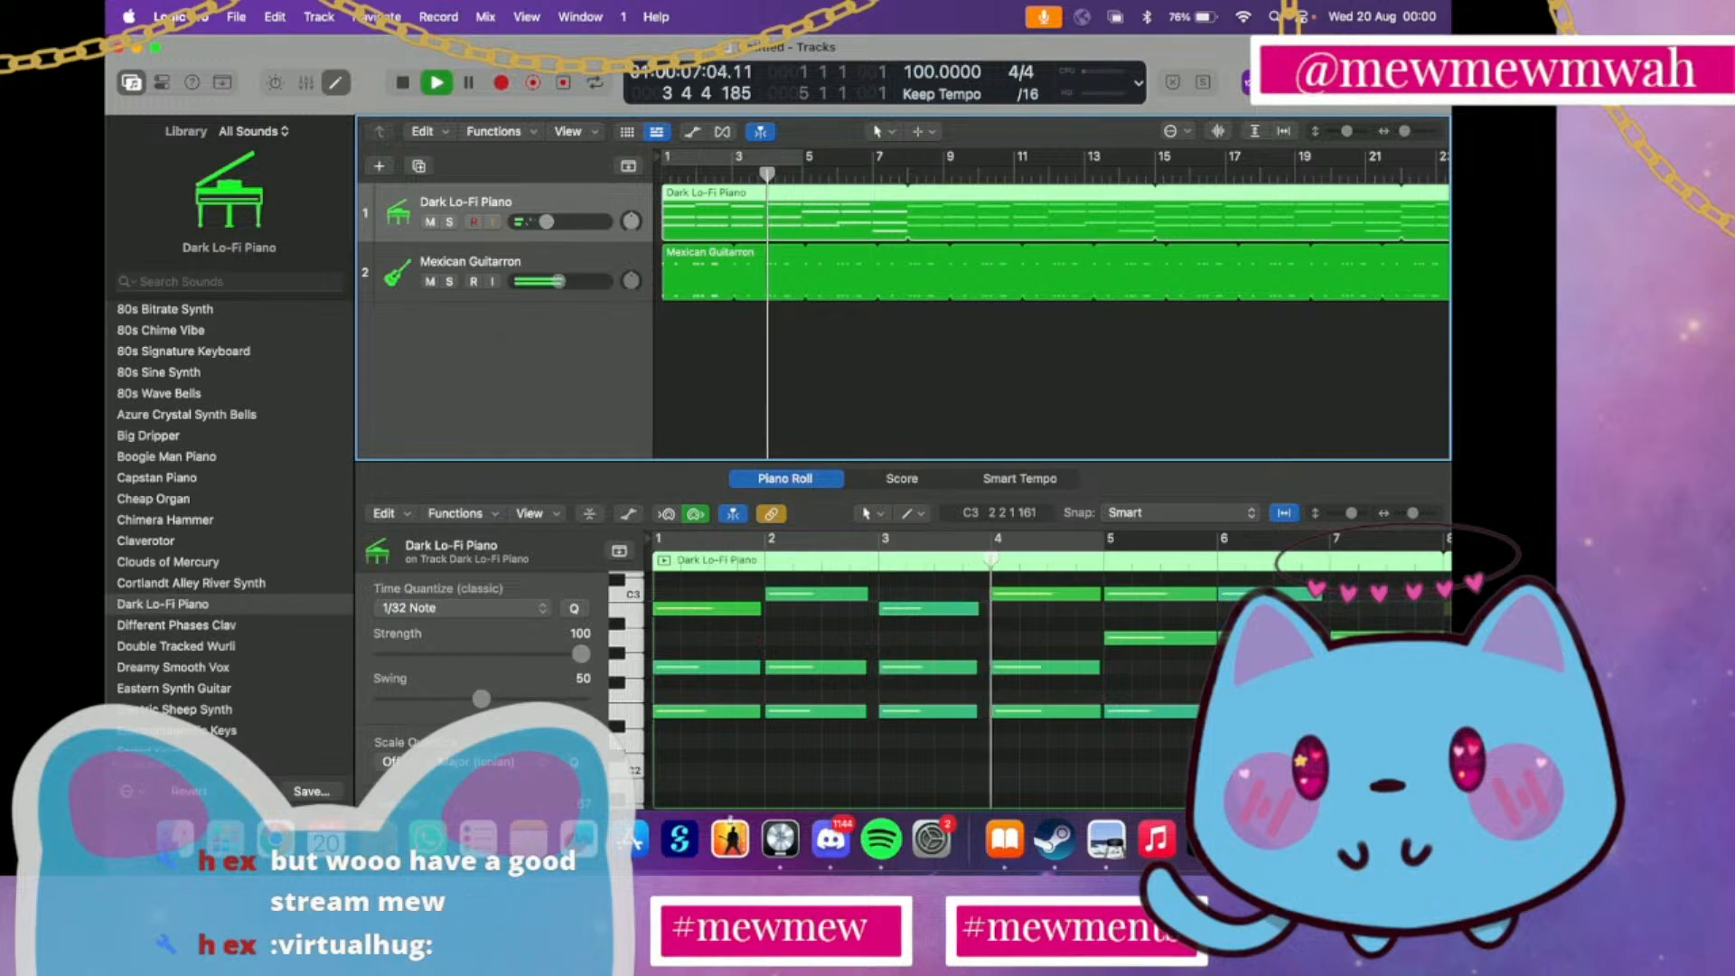
left_click_drag(559, 281, 570, 282)
left_click_drag(546, 221, 576, 223)
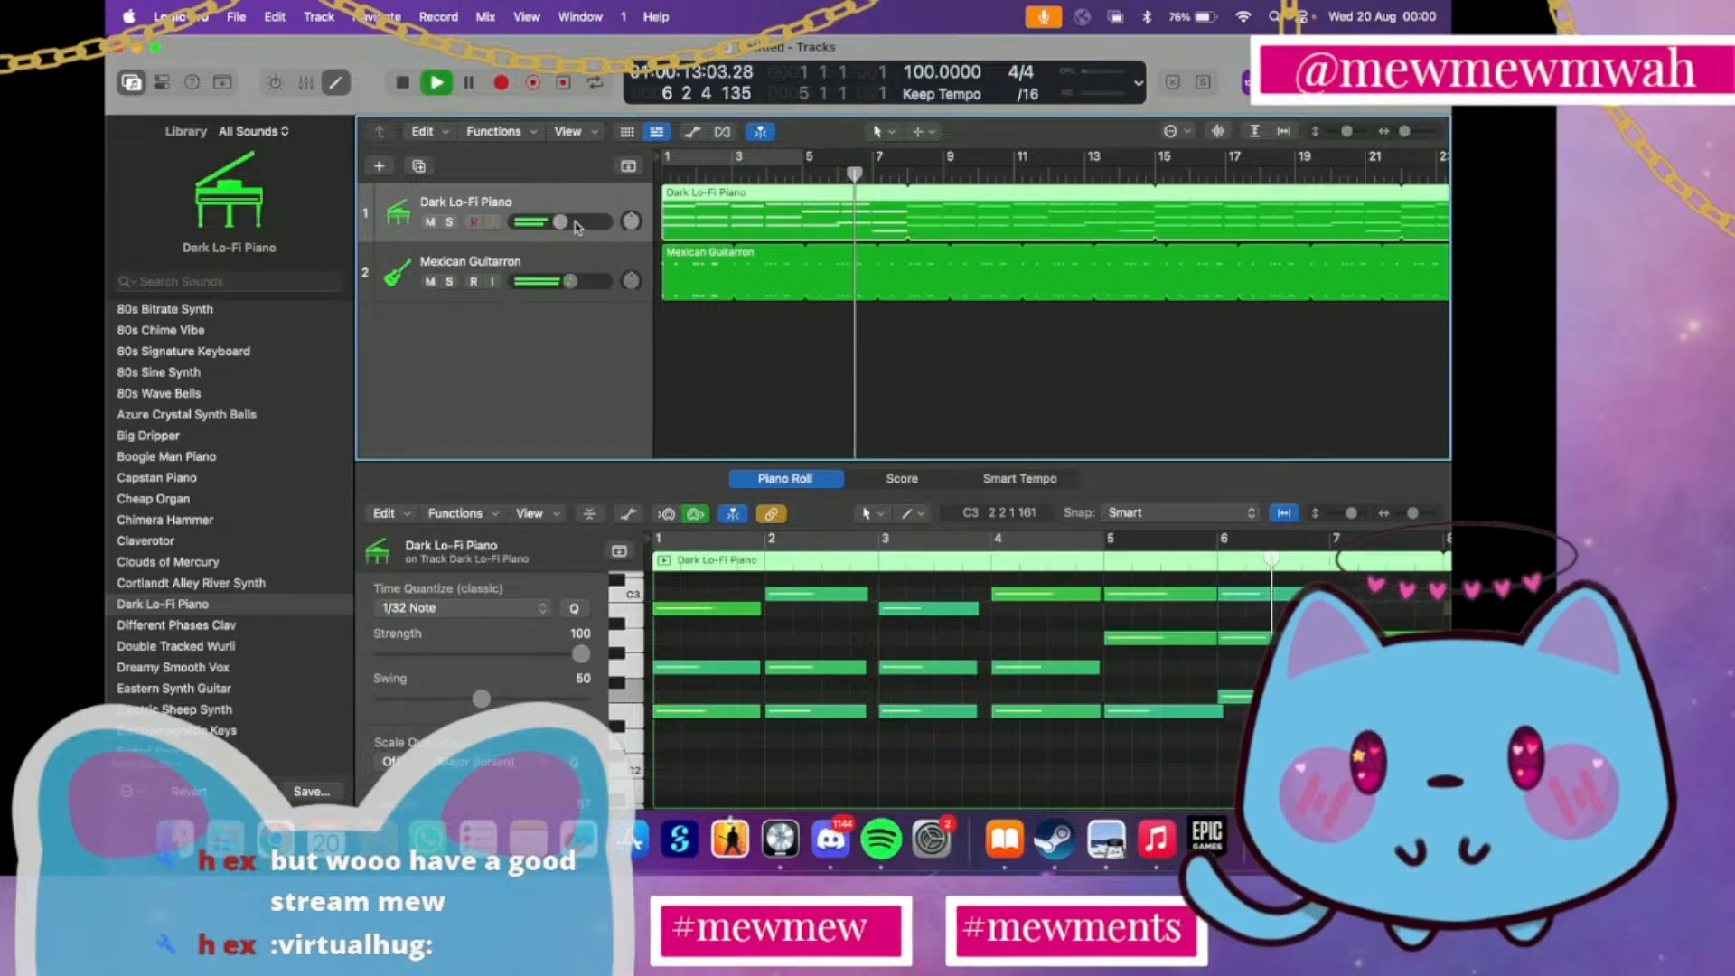
left_click(612, 270)
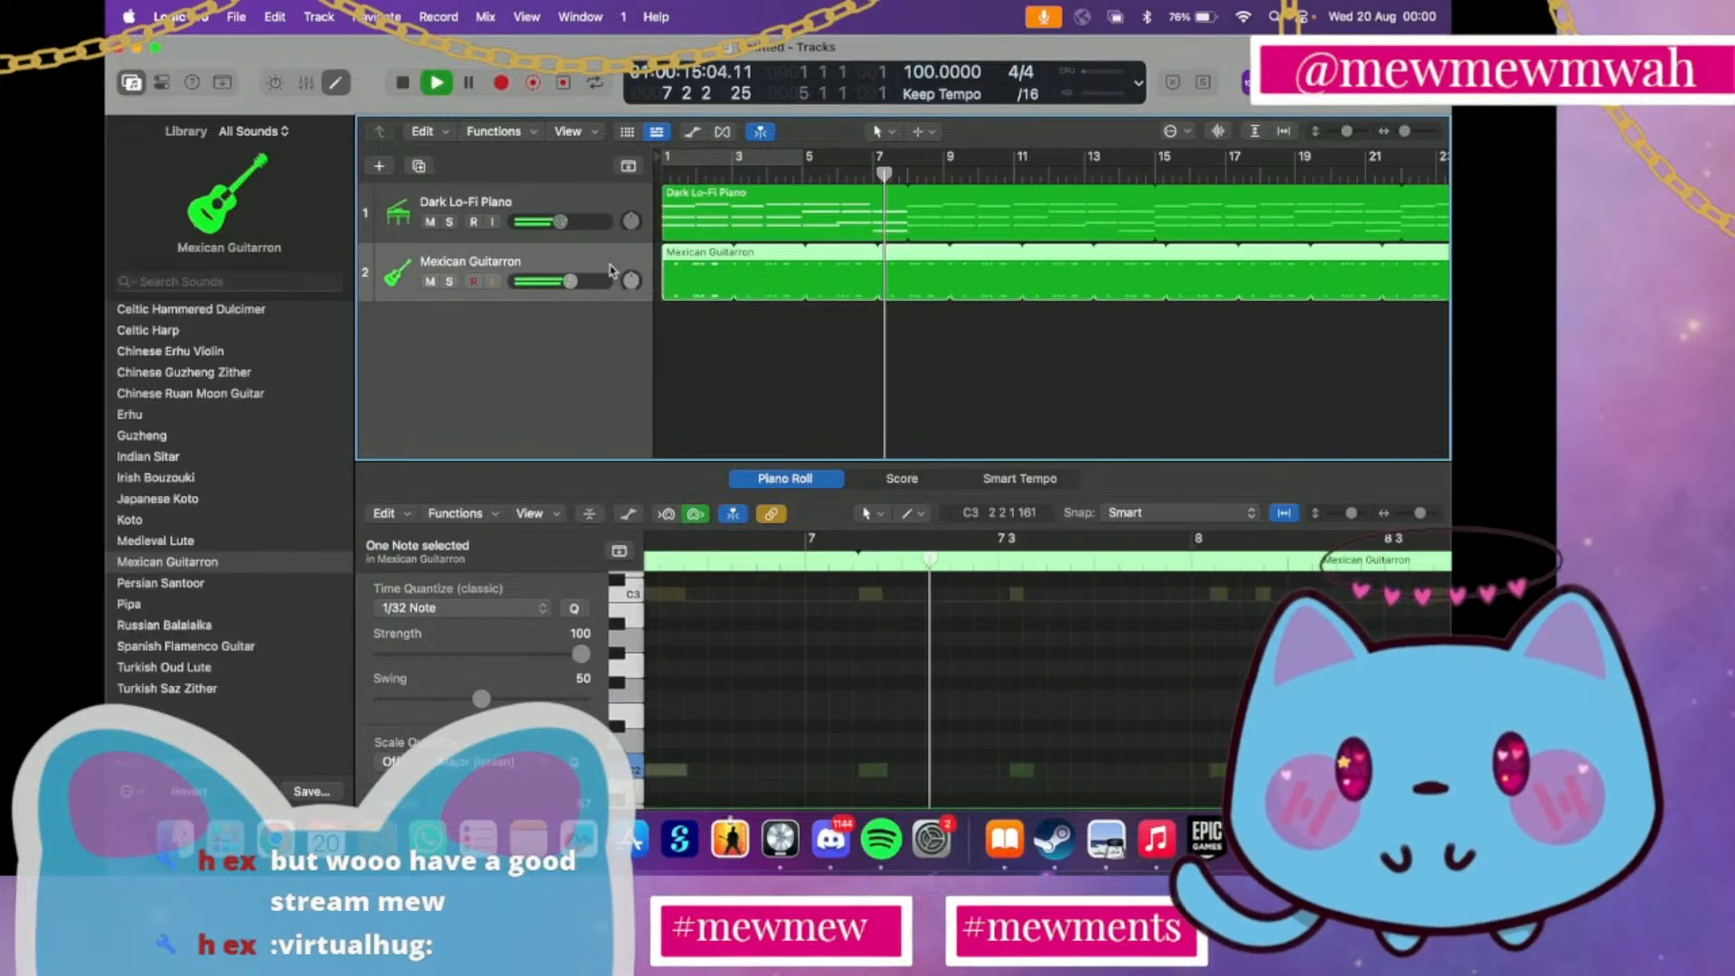
left_click_drag(566, 282, 555, 284)
key("space")
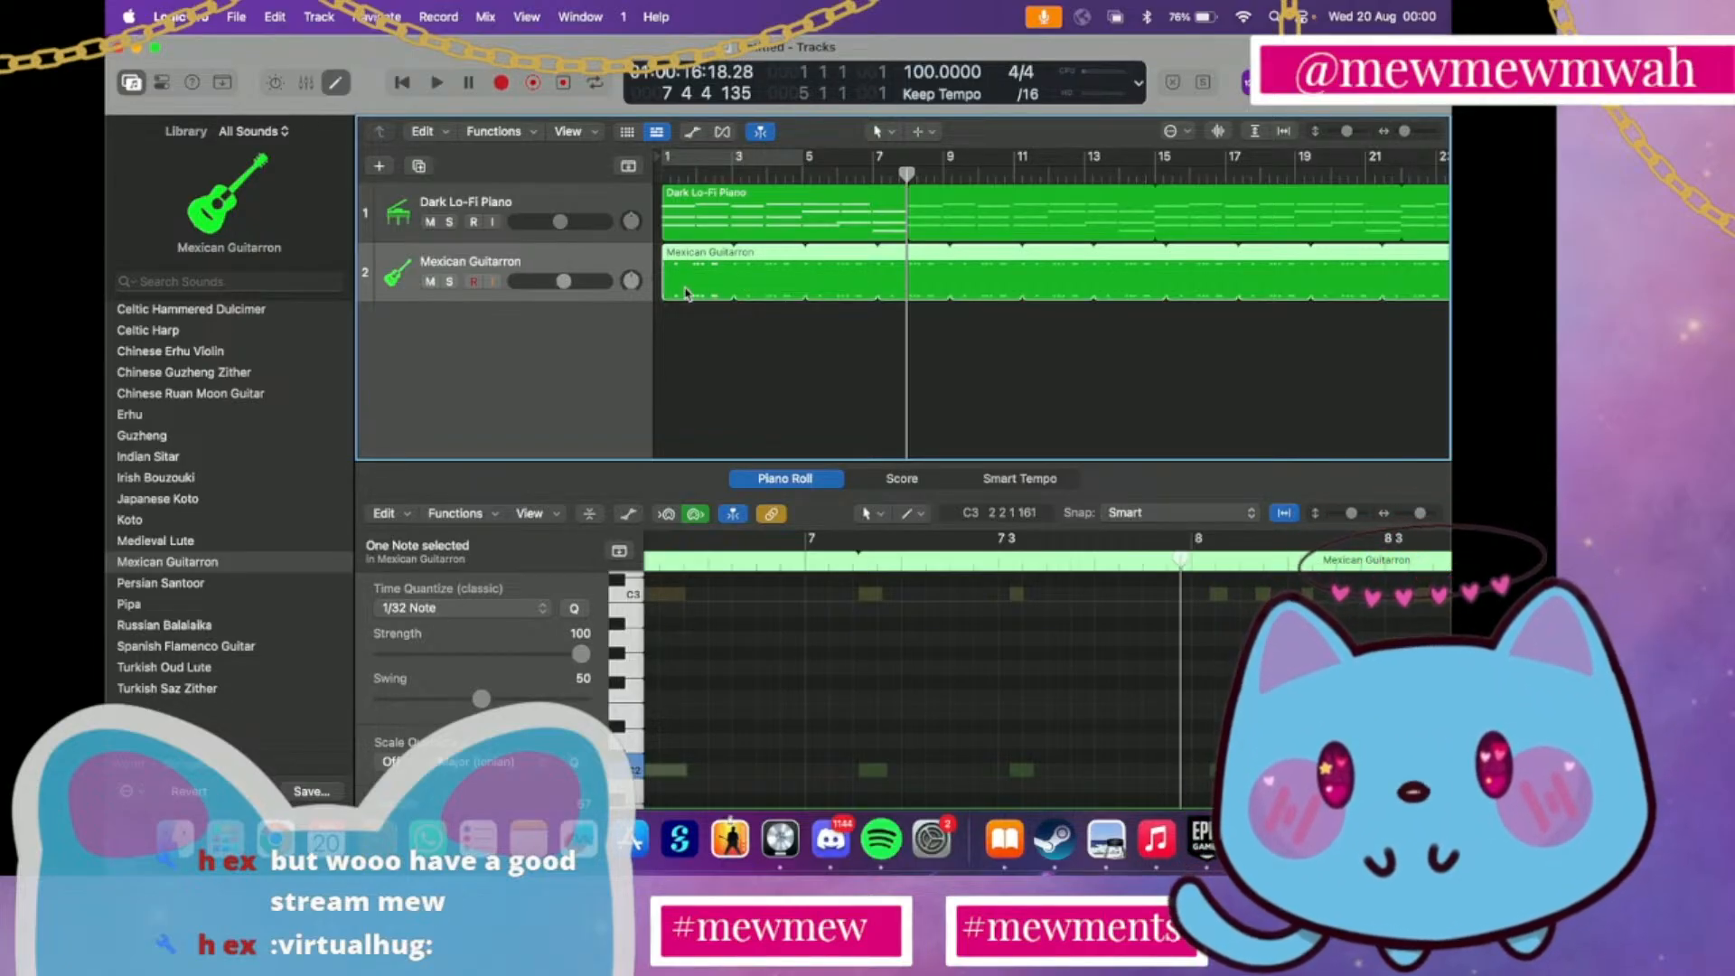
Return the playhead to bar 1, remove the Guitarron loop repetitions, and trim the region to end exactly at bar 3
left_click(660, 169)
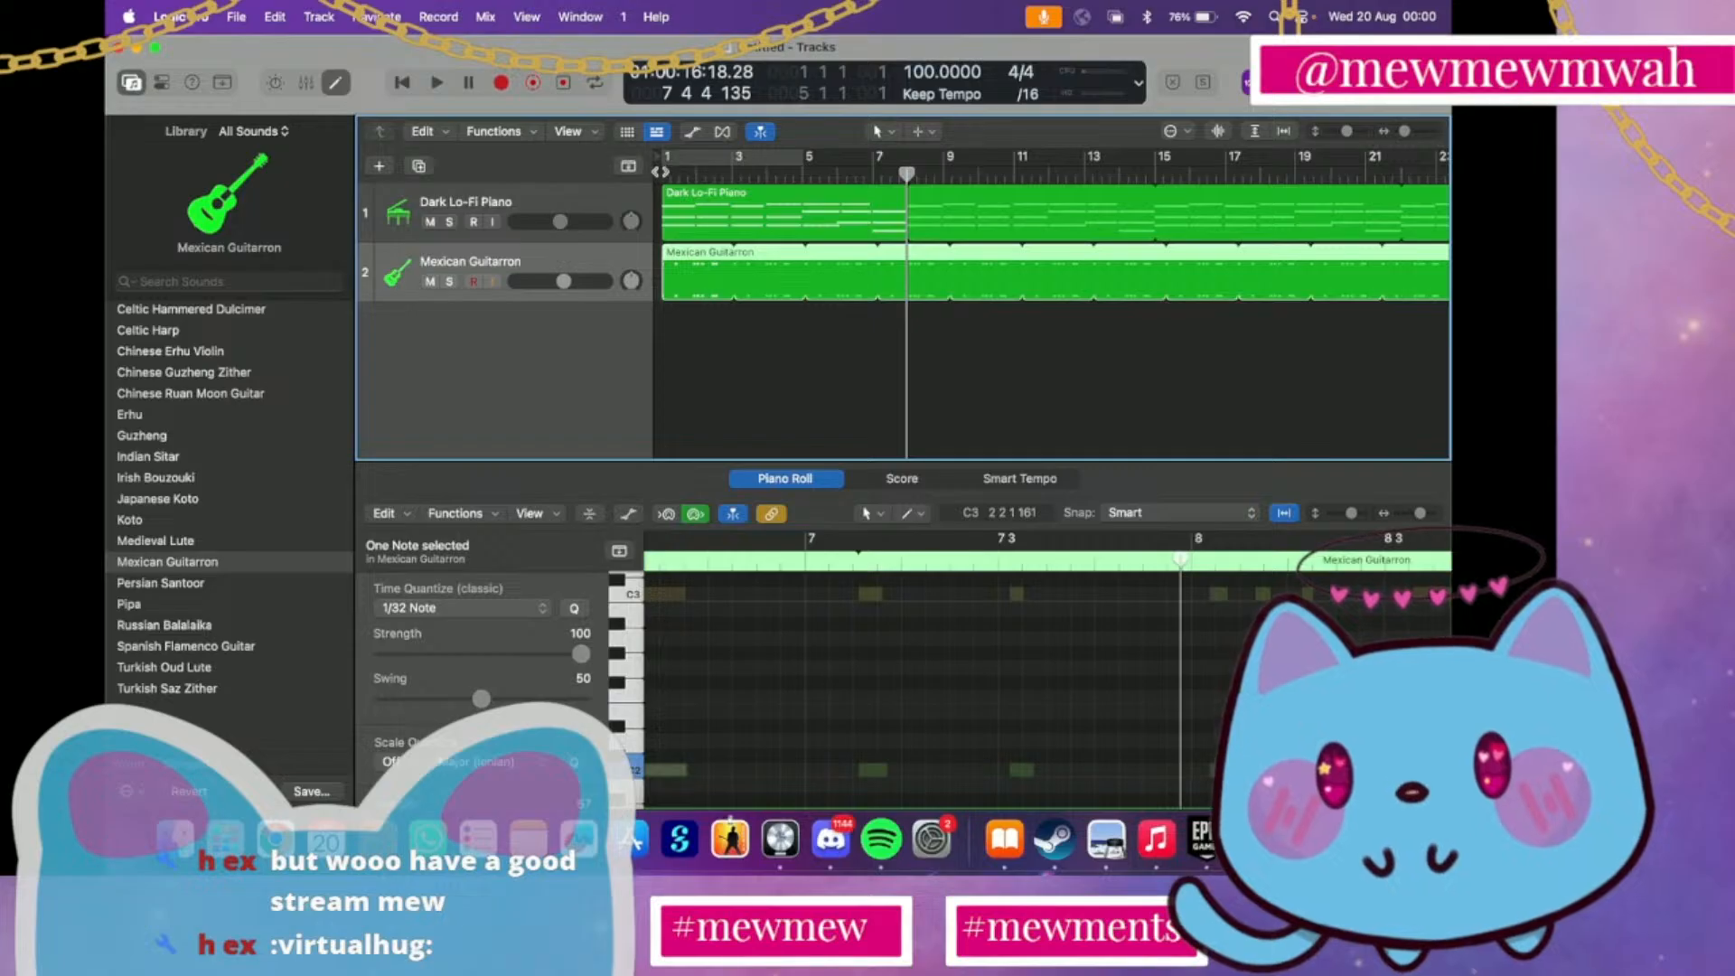
scroll(864, 646, "right", 5)
scroll(865, 646, "up", 2)
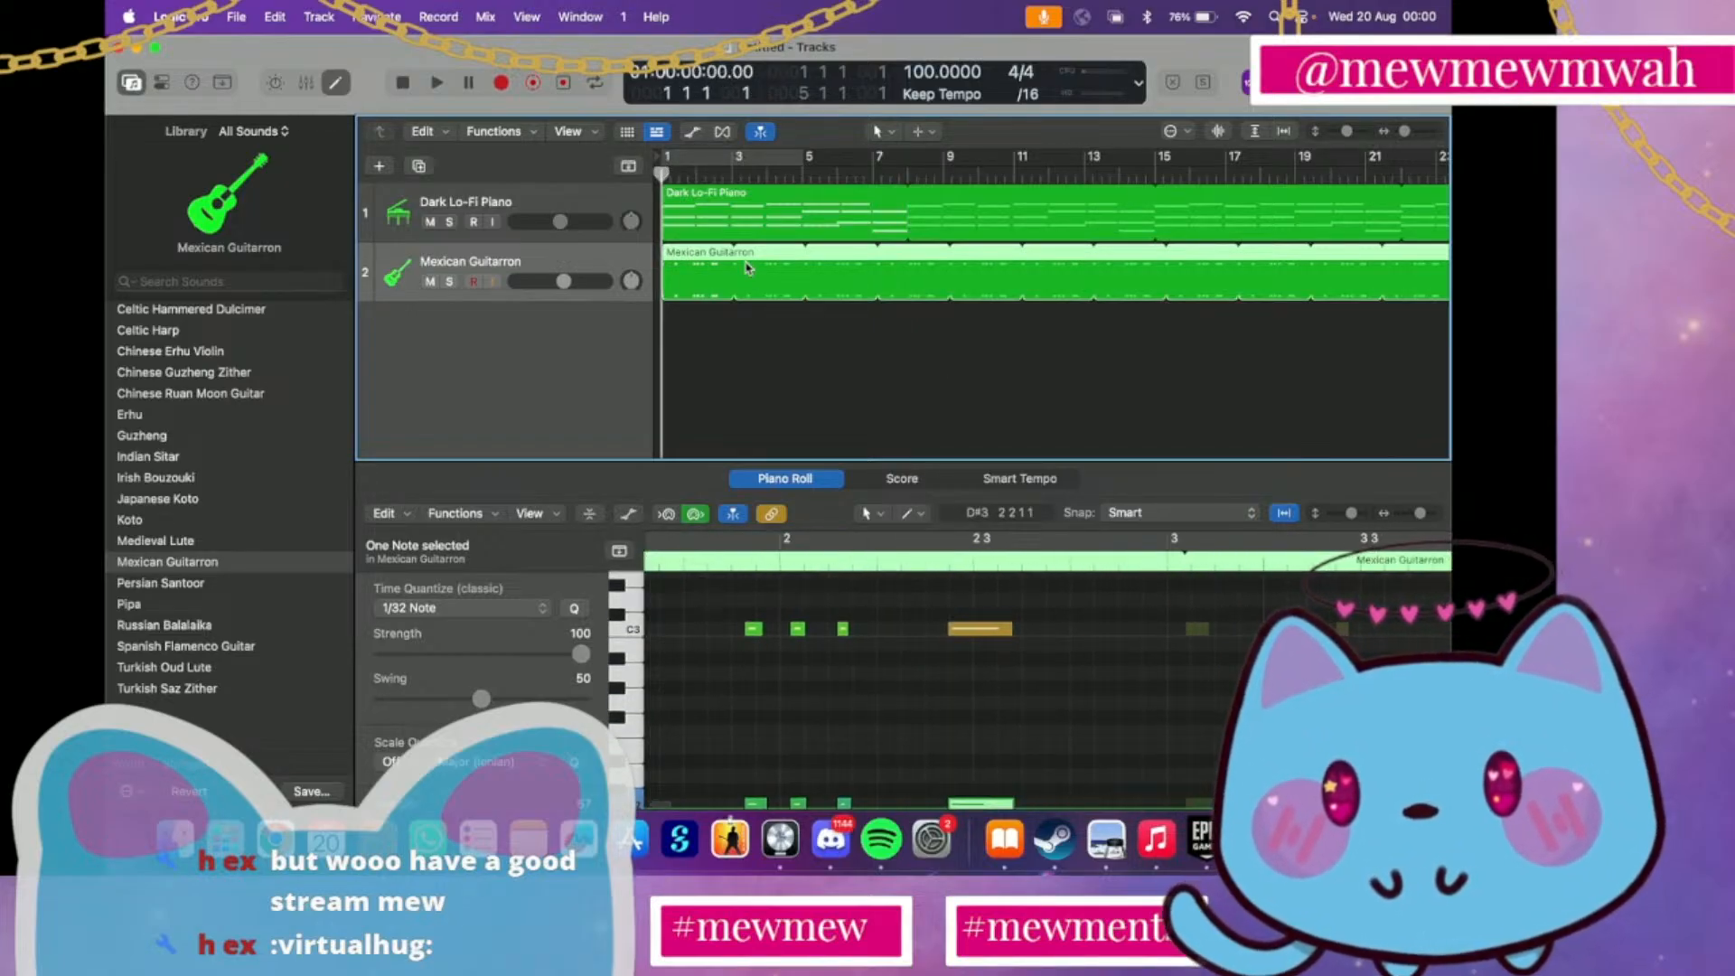
left_click_drag(737, 253, 726, 280)
scroll(1004, 577, "right", 5)
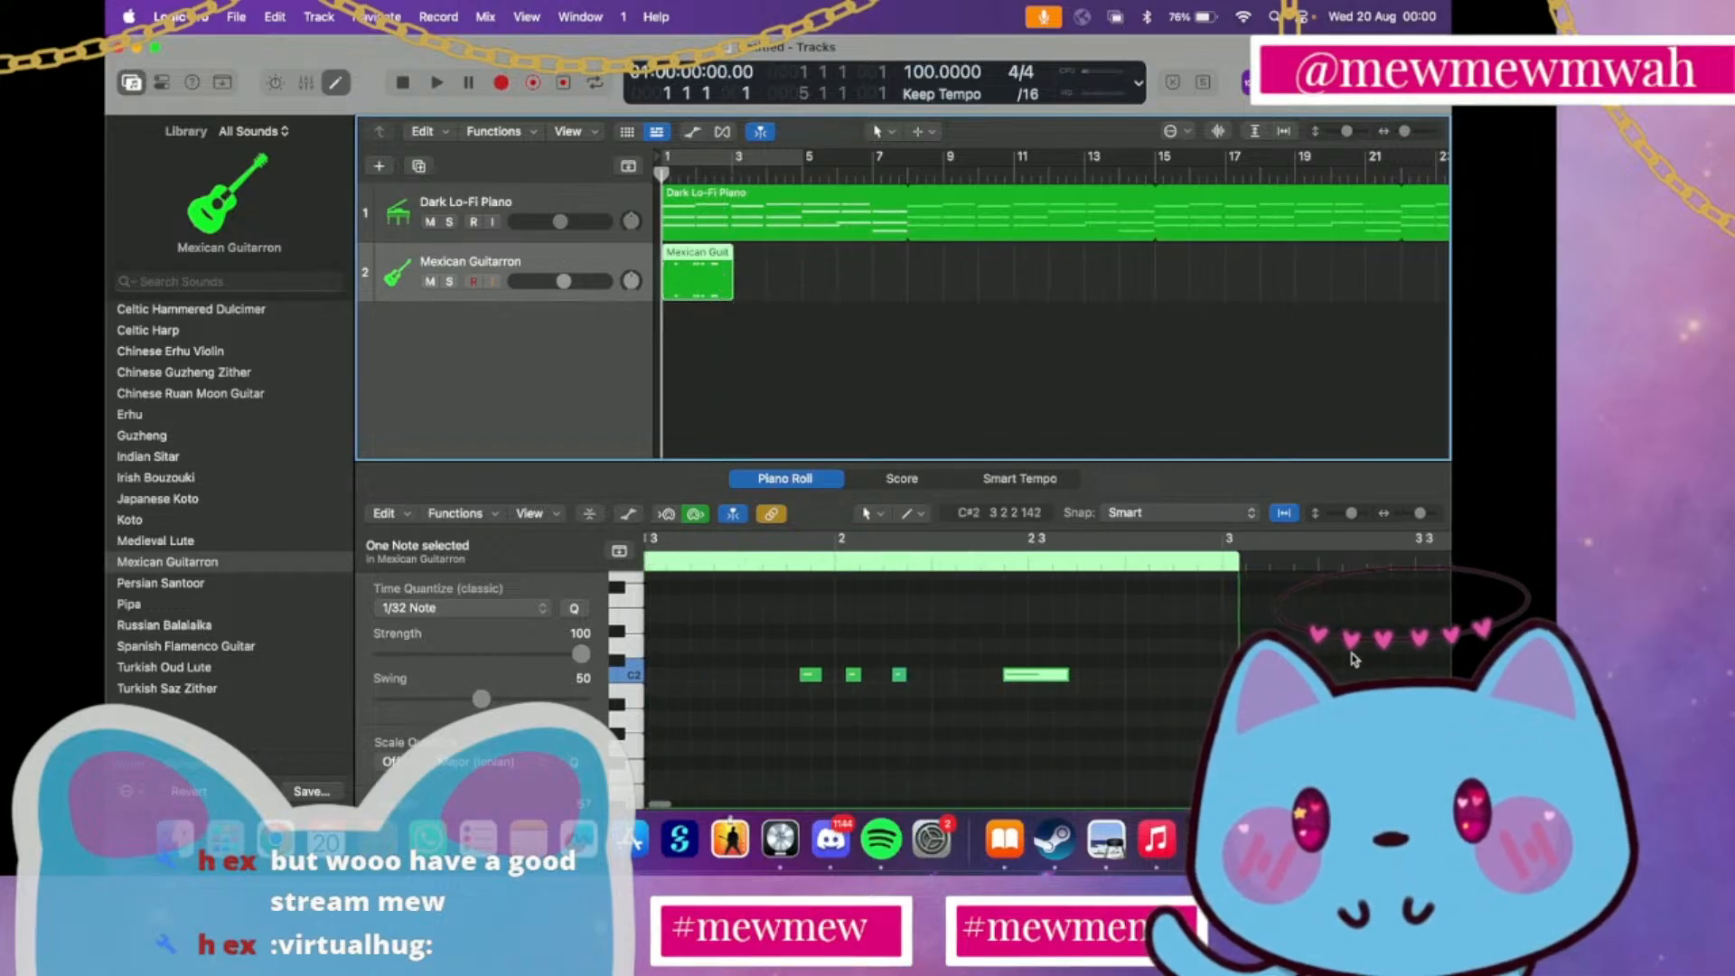
left_click_drag(1236, 665, 1224, 666)
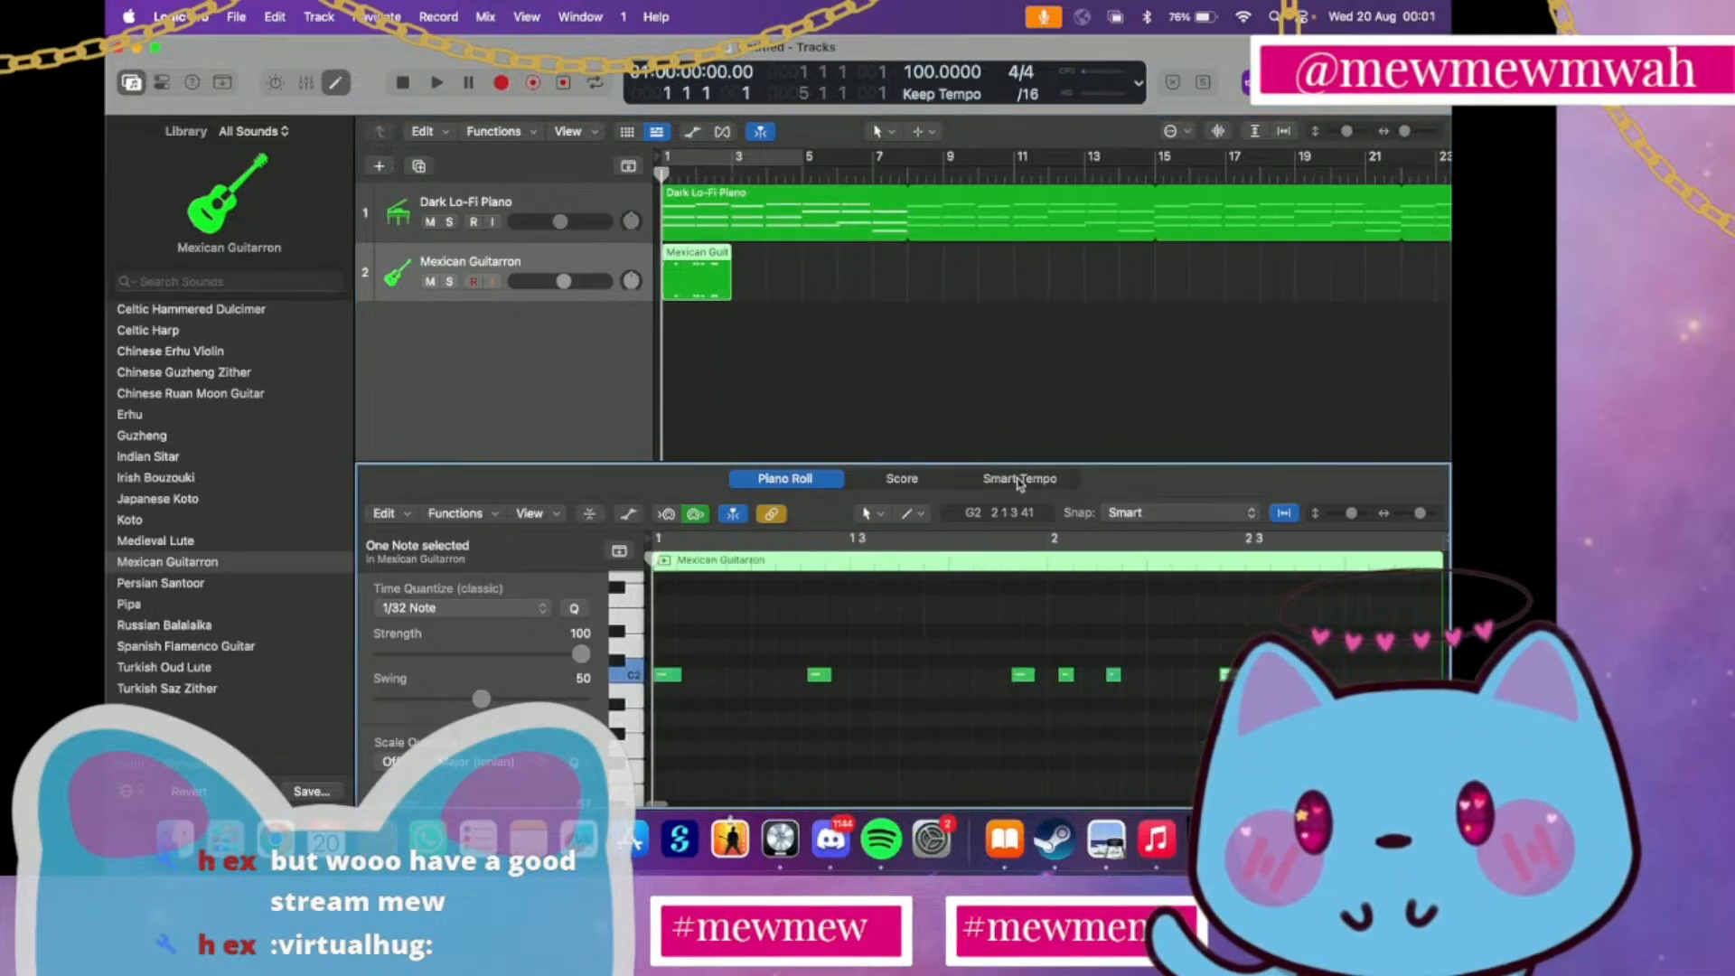
Loop the trimmed Guitarron region to bar 35 and listen to both tracks from the start
left_click_drag(734, 262, 1343, 278)
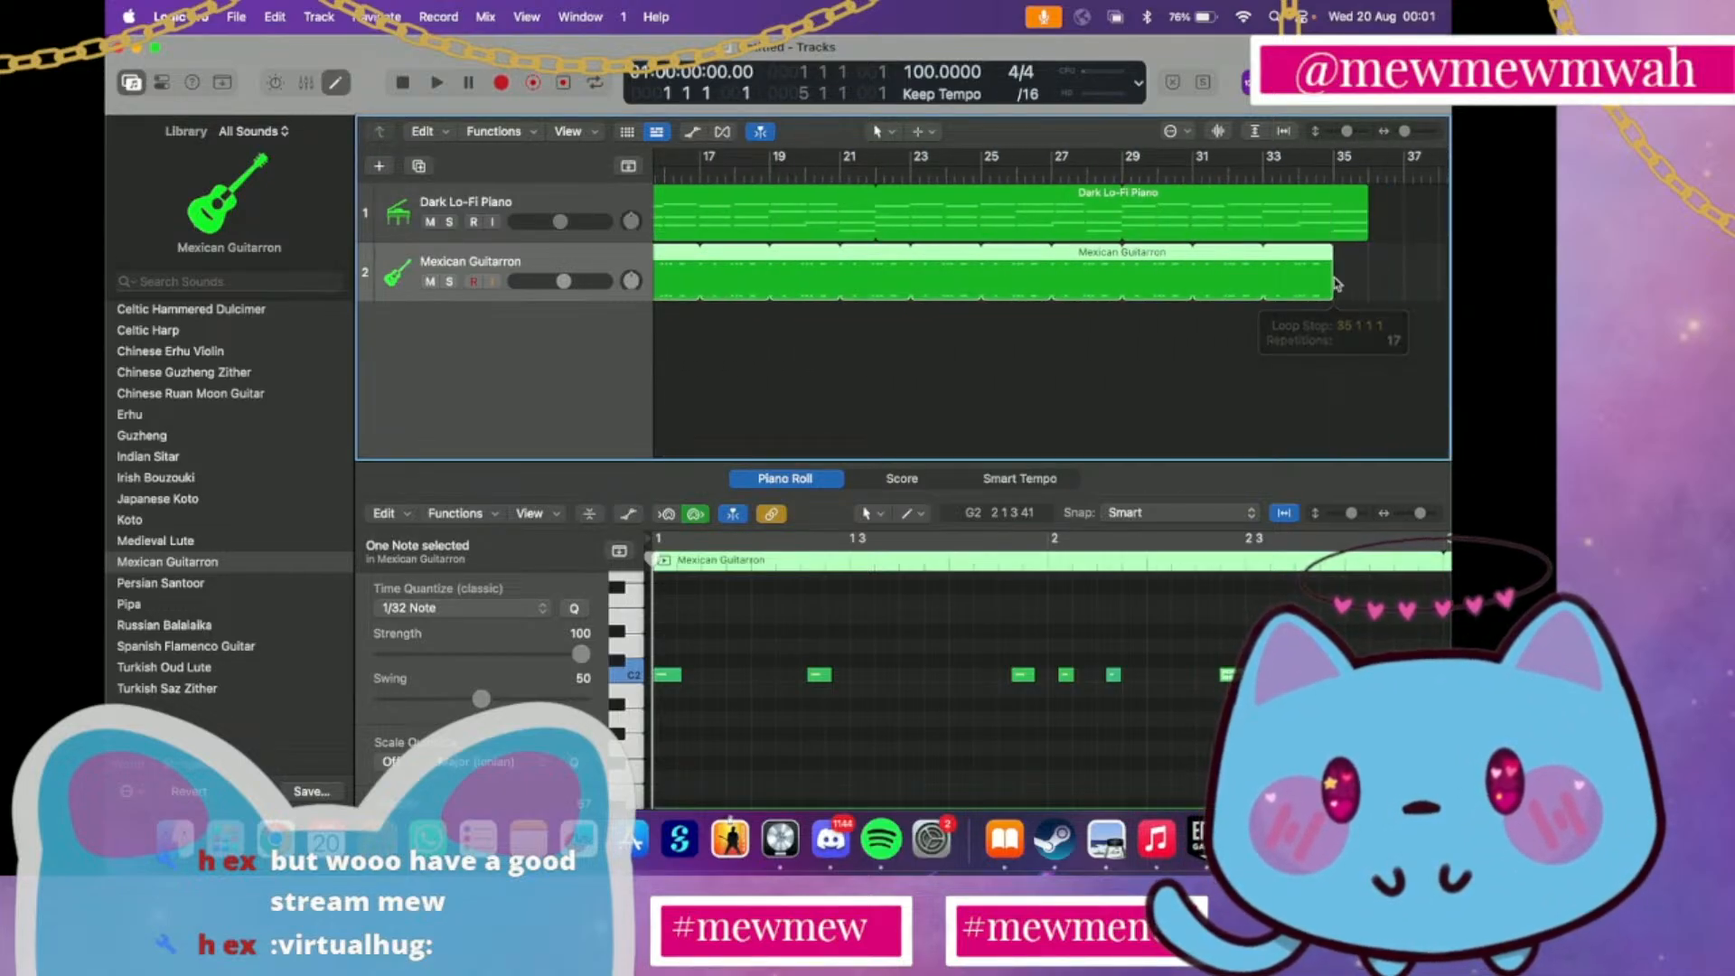
scroll(926, 183, "left", 10)
key("space")
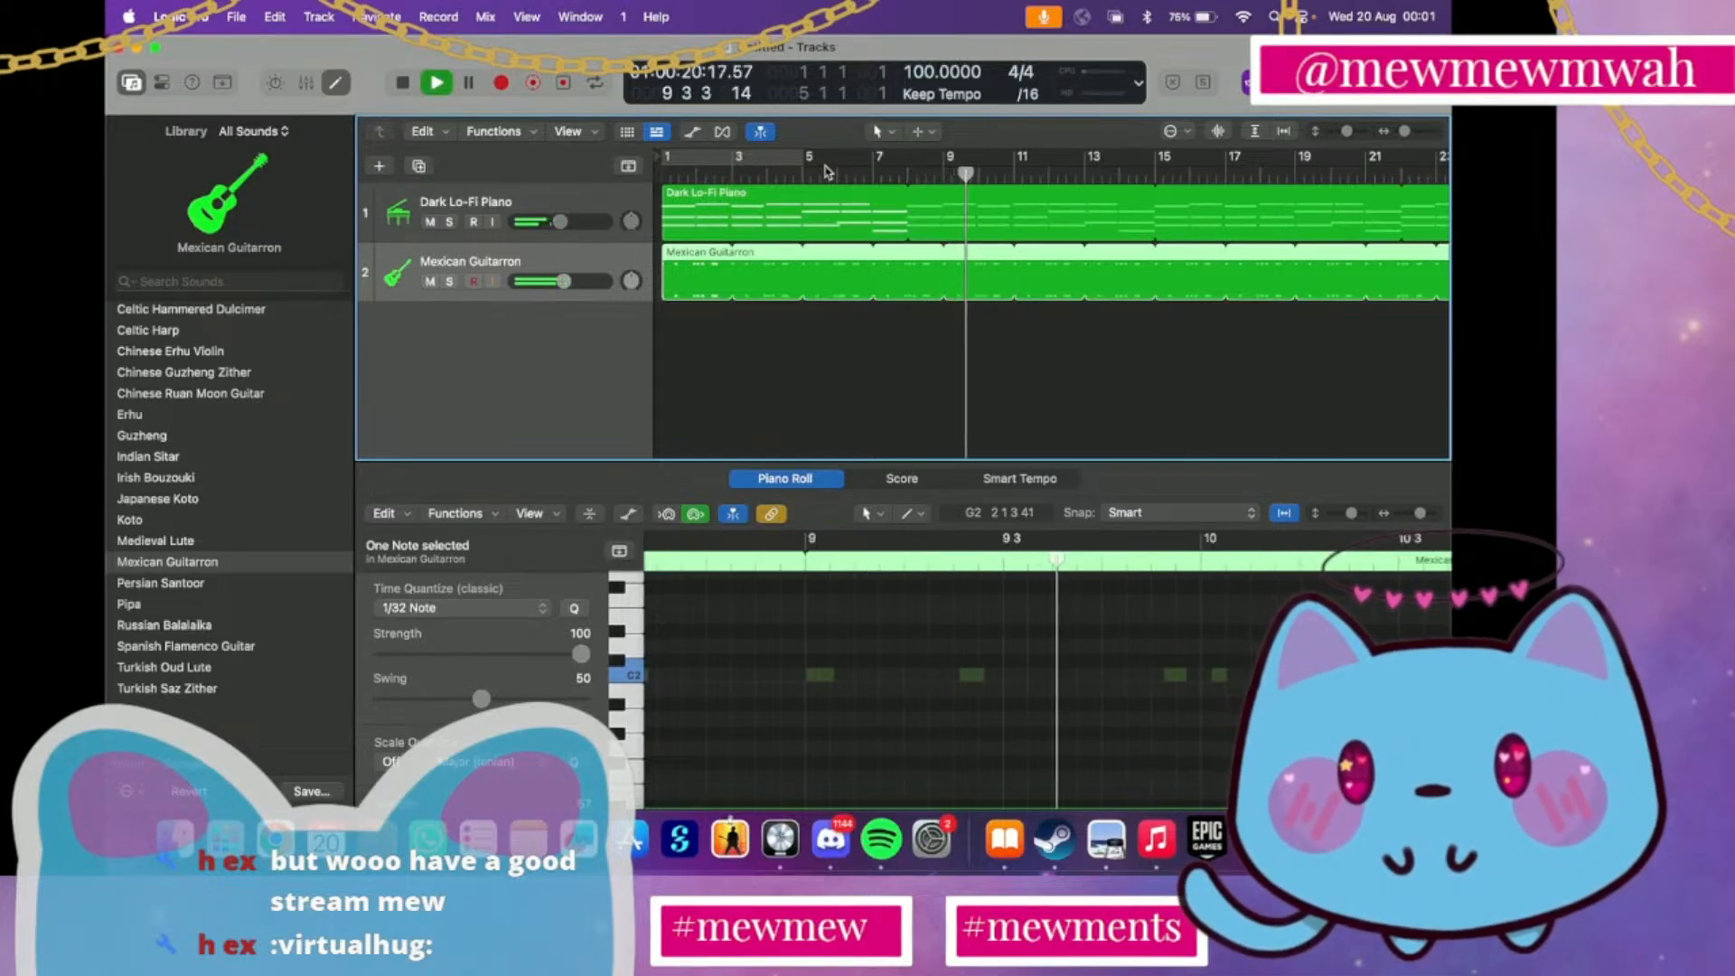
key("space")
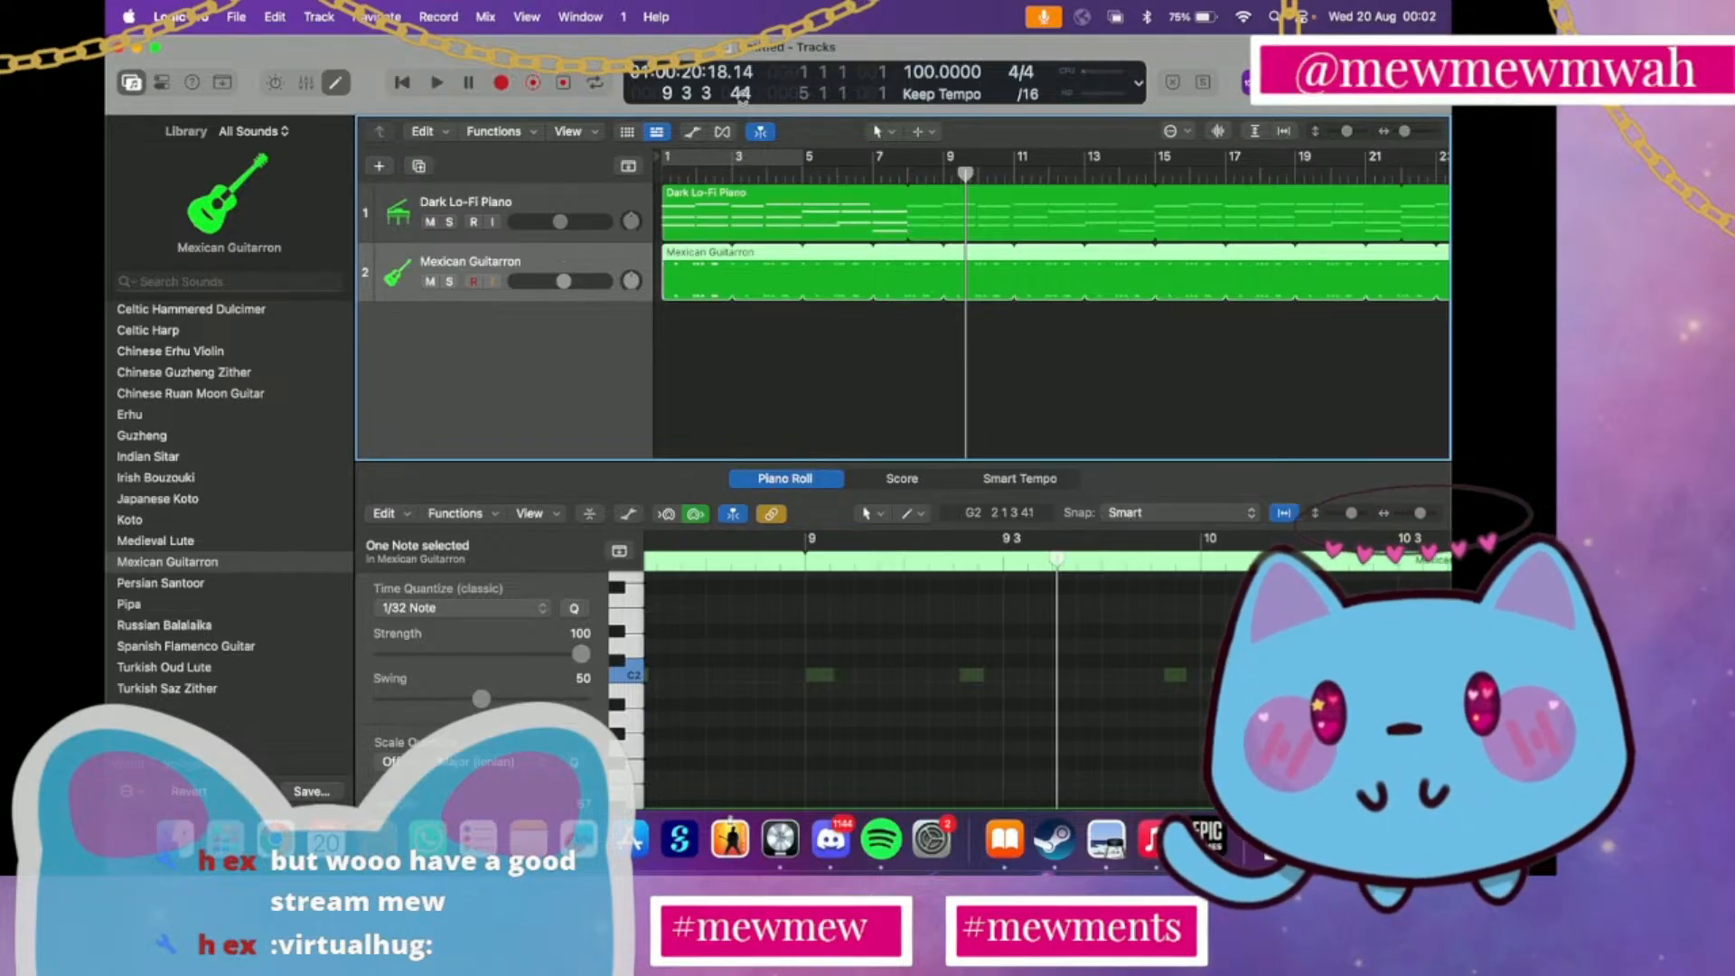
Dismiss the new track setup and add a third track by duplicating the Mexican Guitarron track
left_click(381, 168)
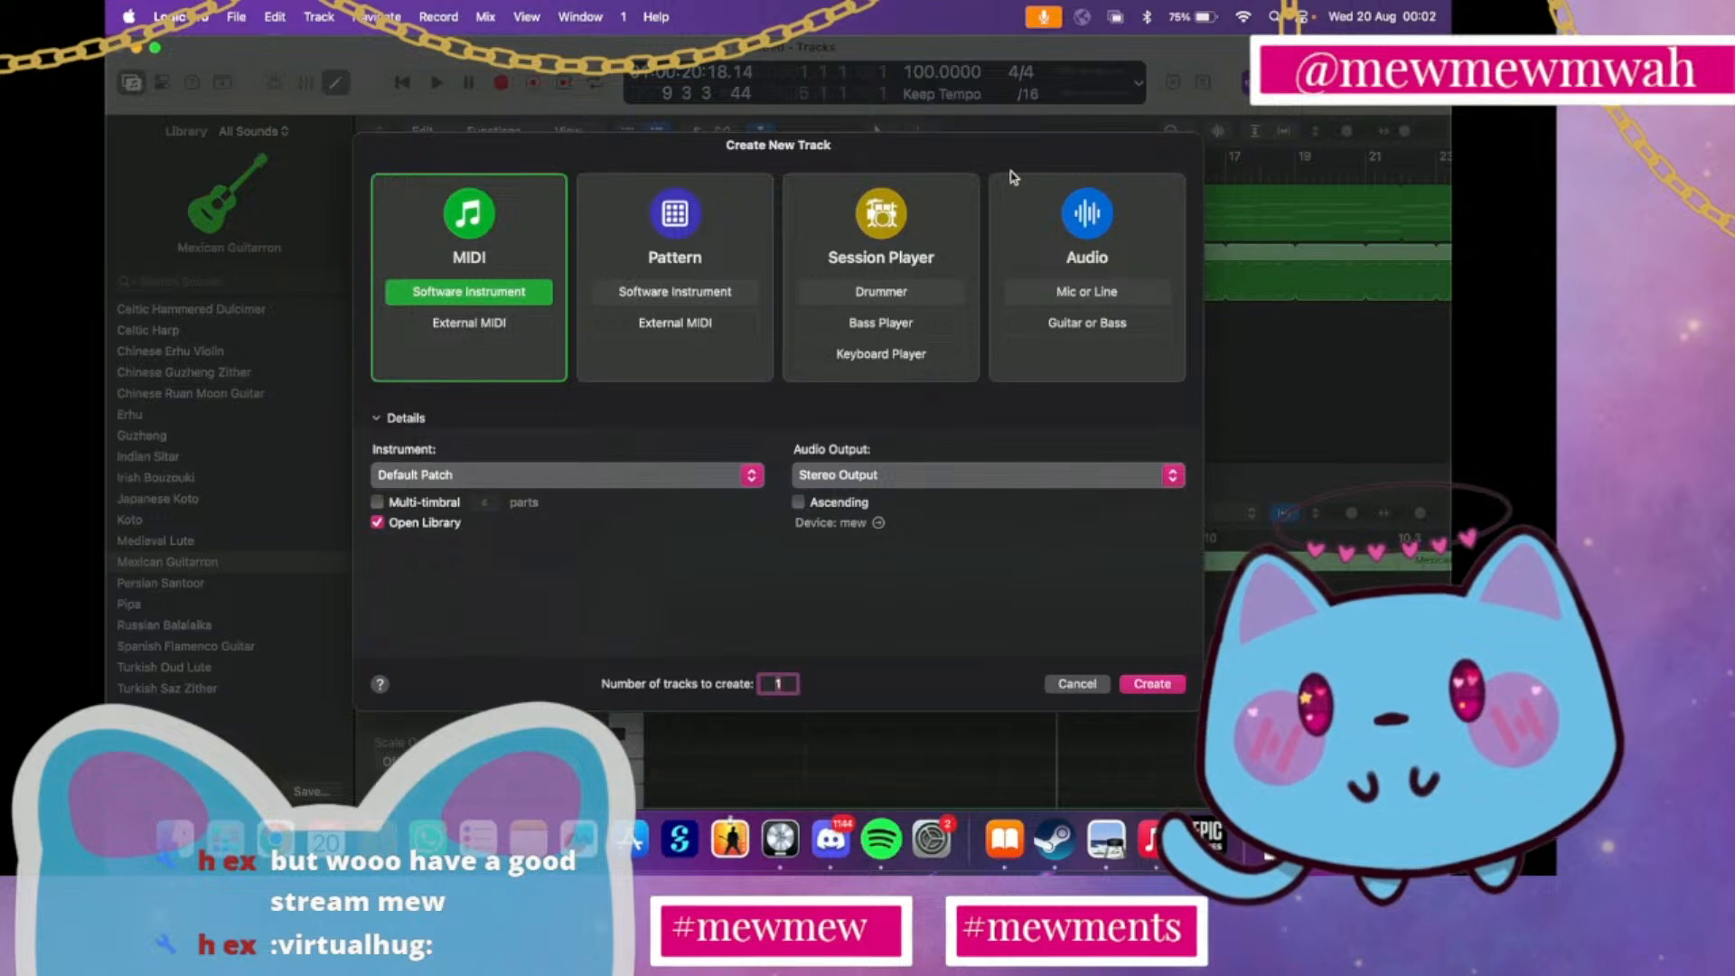
left_click(1066, 685)
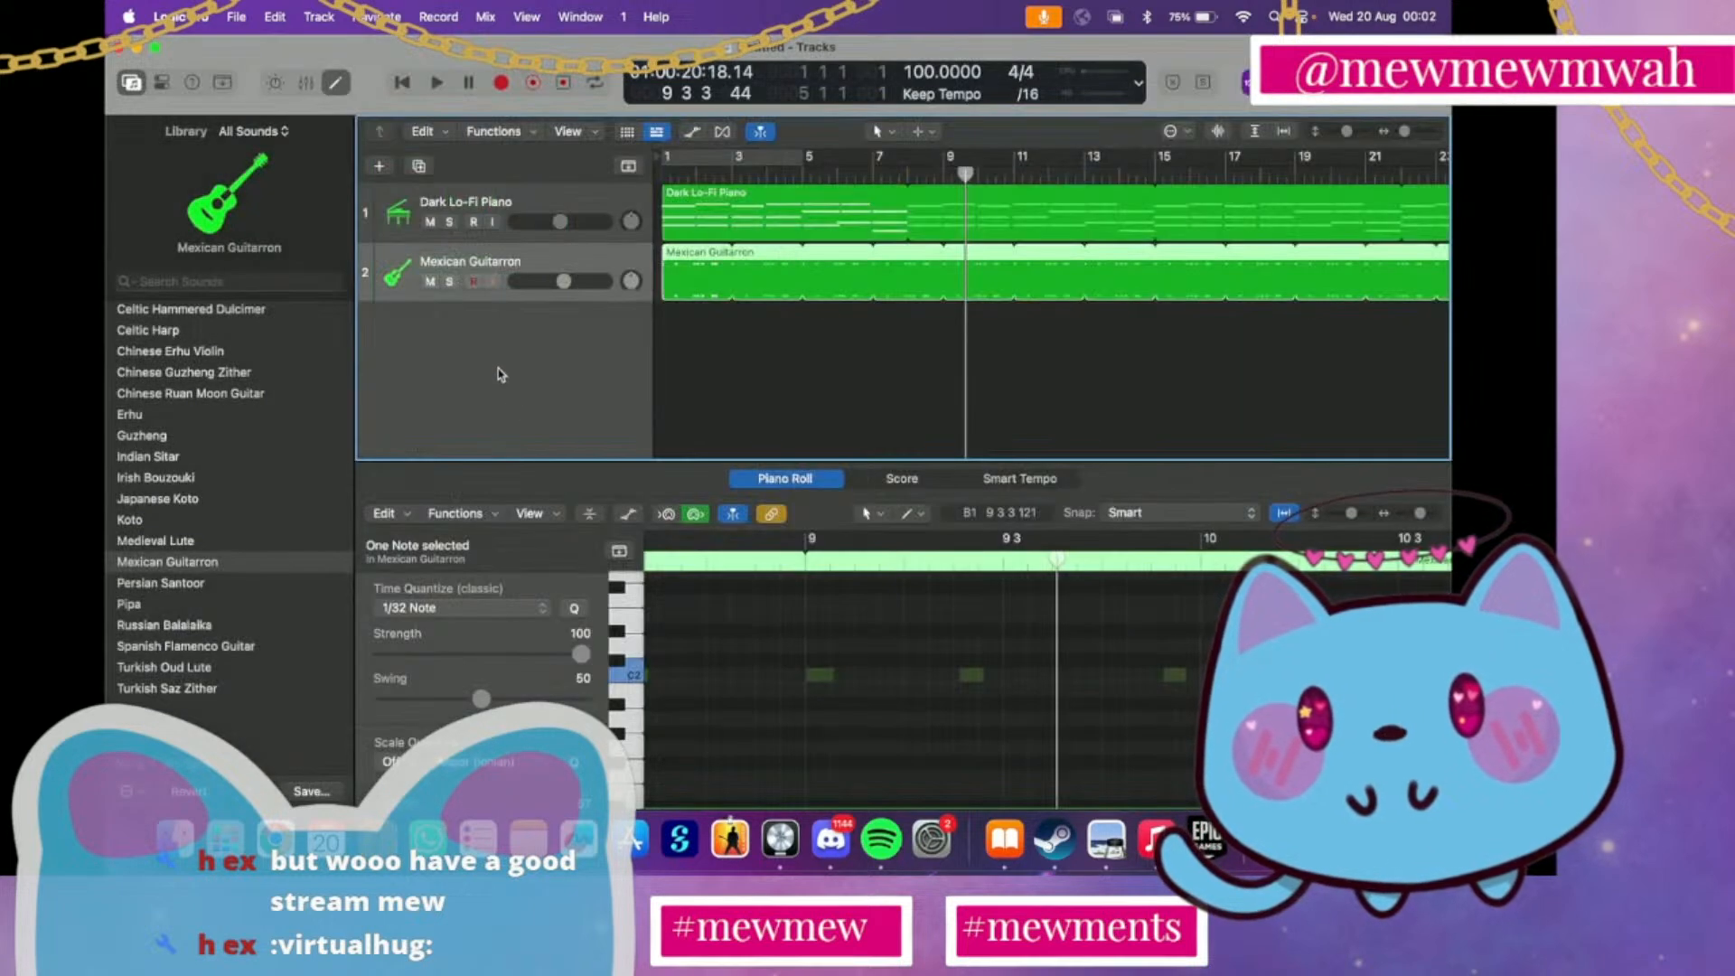
left_click(414, 171)
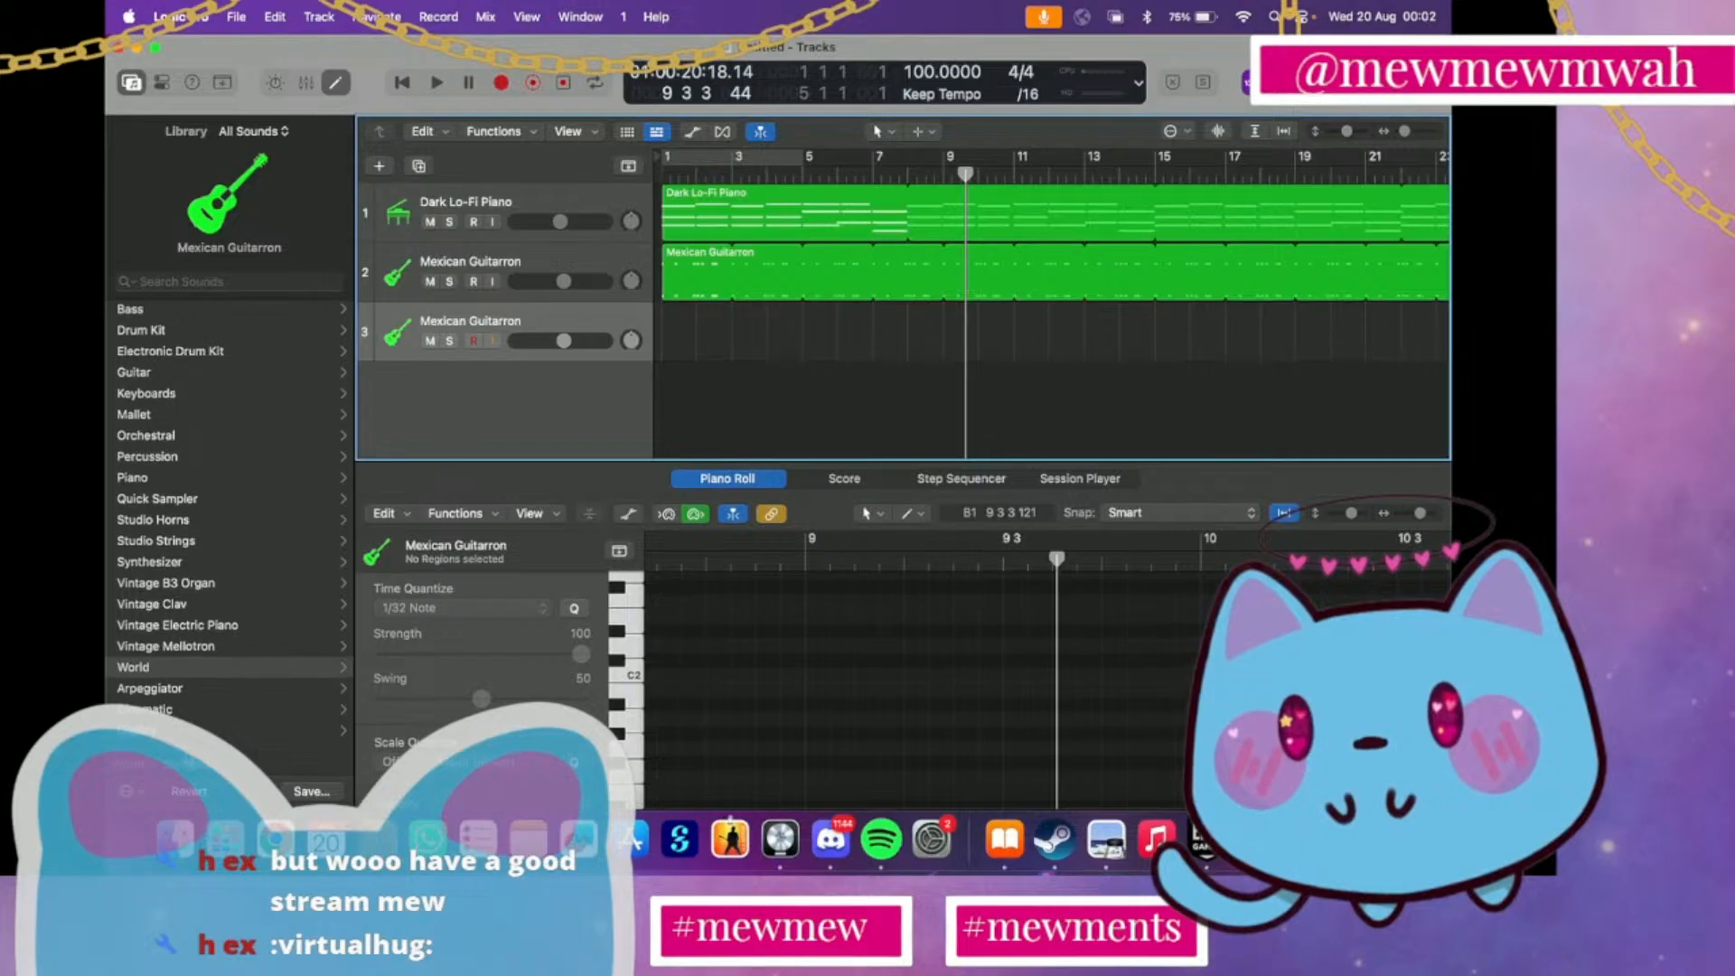
Audition Arpeggiator Synth Layers patches Arp Animations, Bleep Motion, Bright Majestic Waves and Crystal Drops on track 3, and load Crystals and Voices
left_click(174, 690)
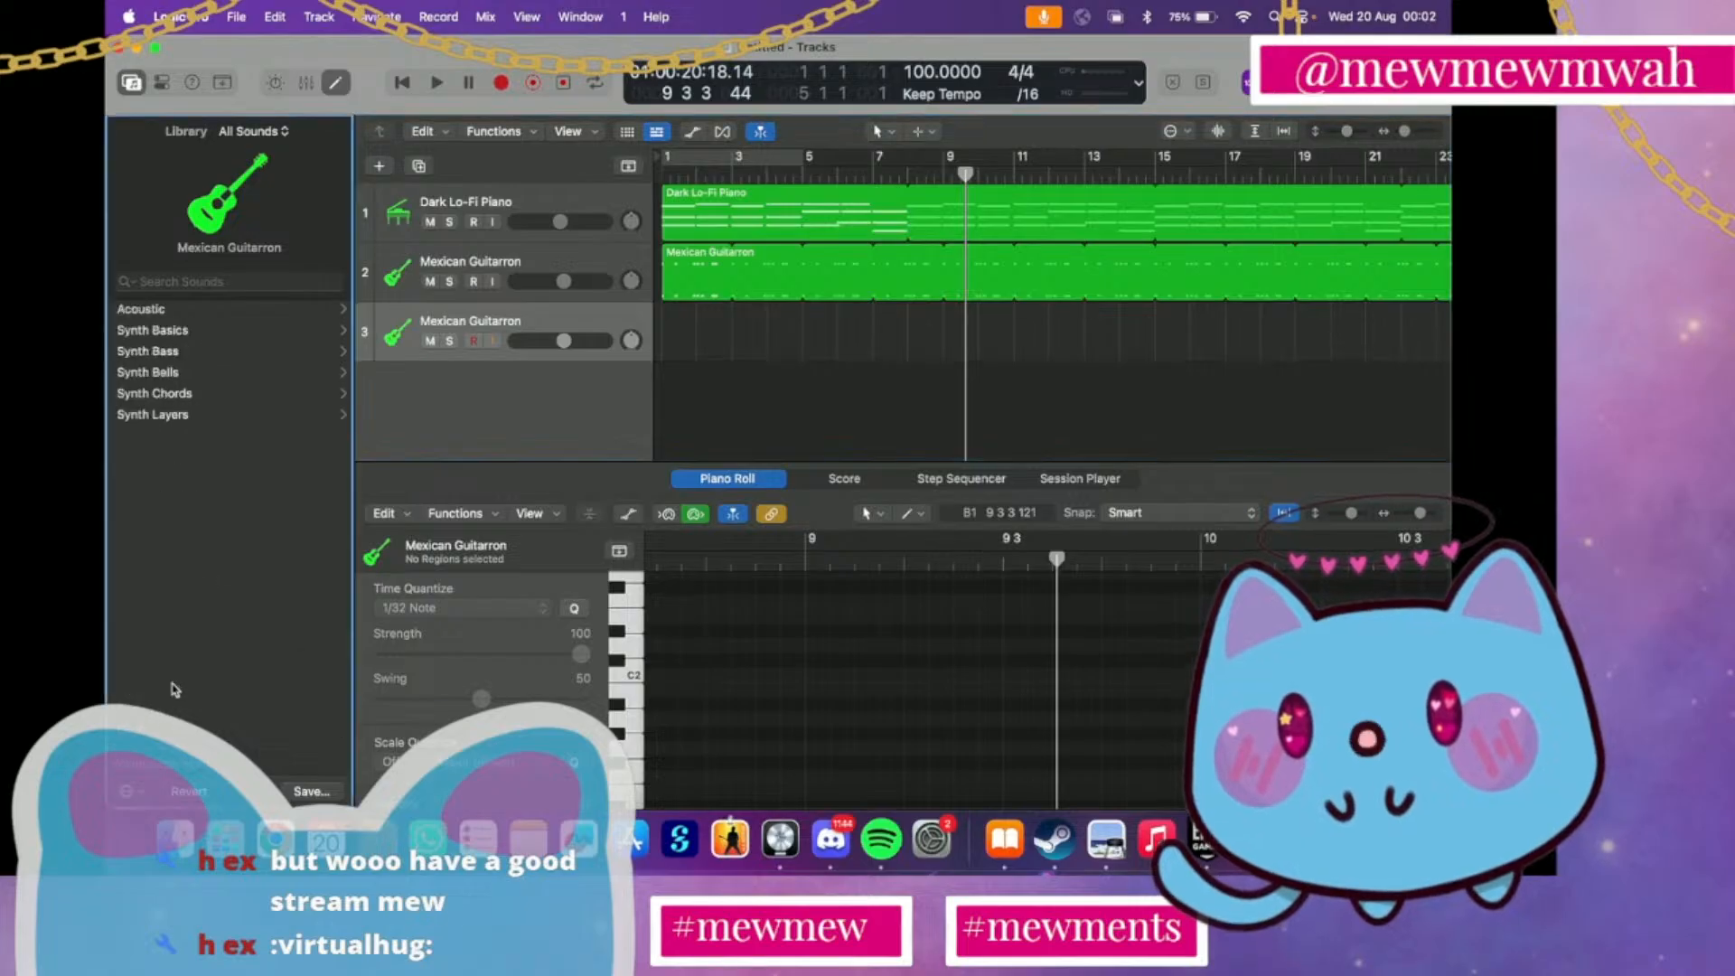
left_click(186, 397)
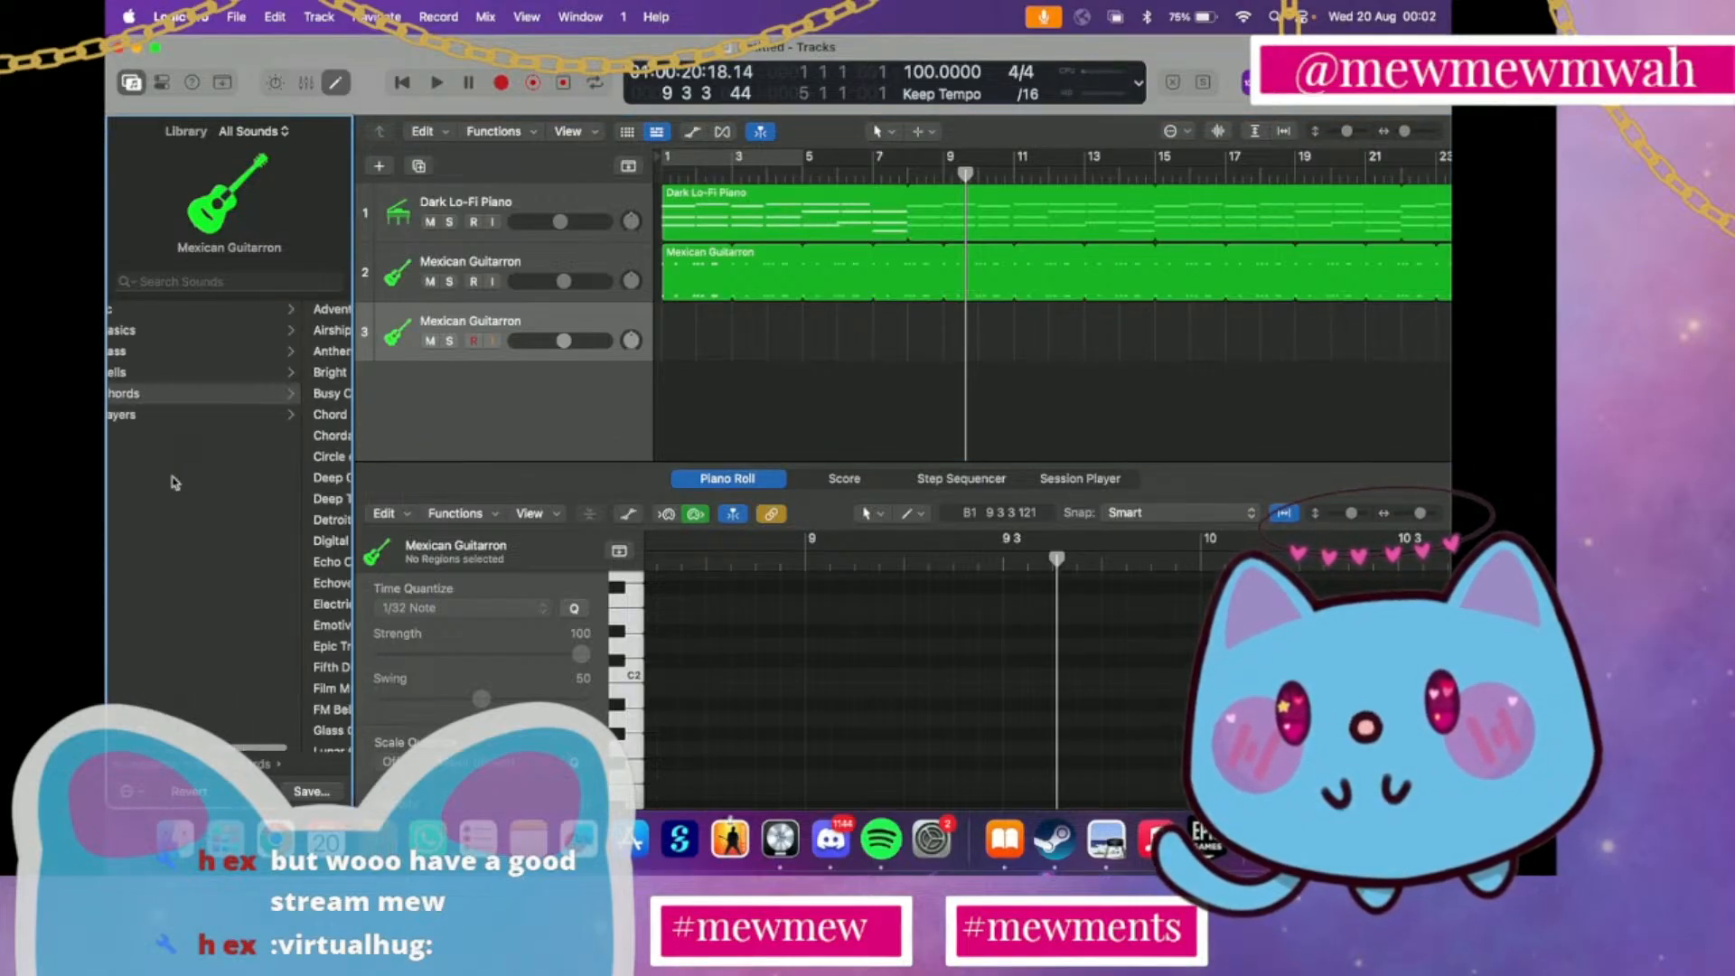
left_click(156, 418)
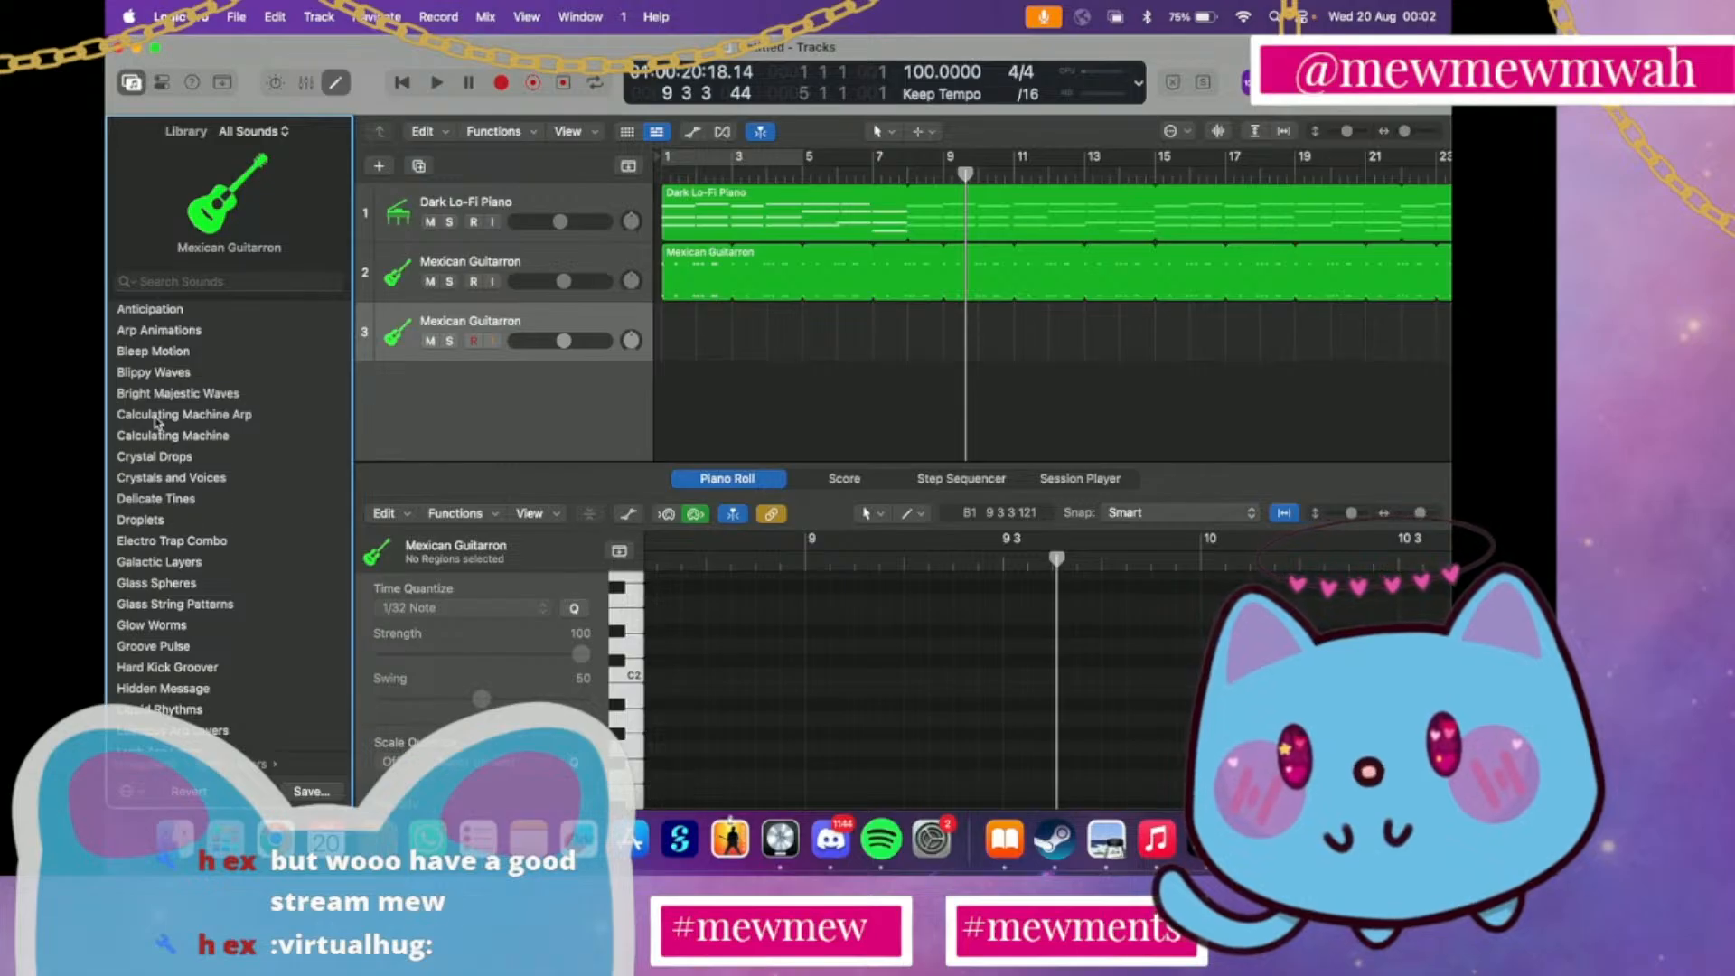
left_click(176, 339)
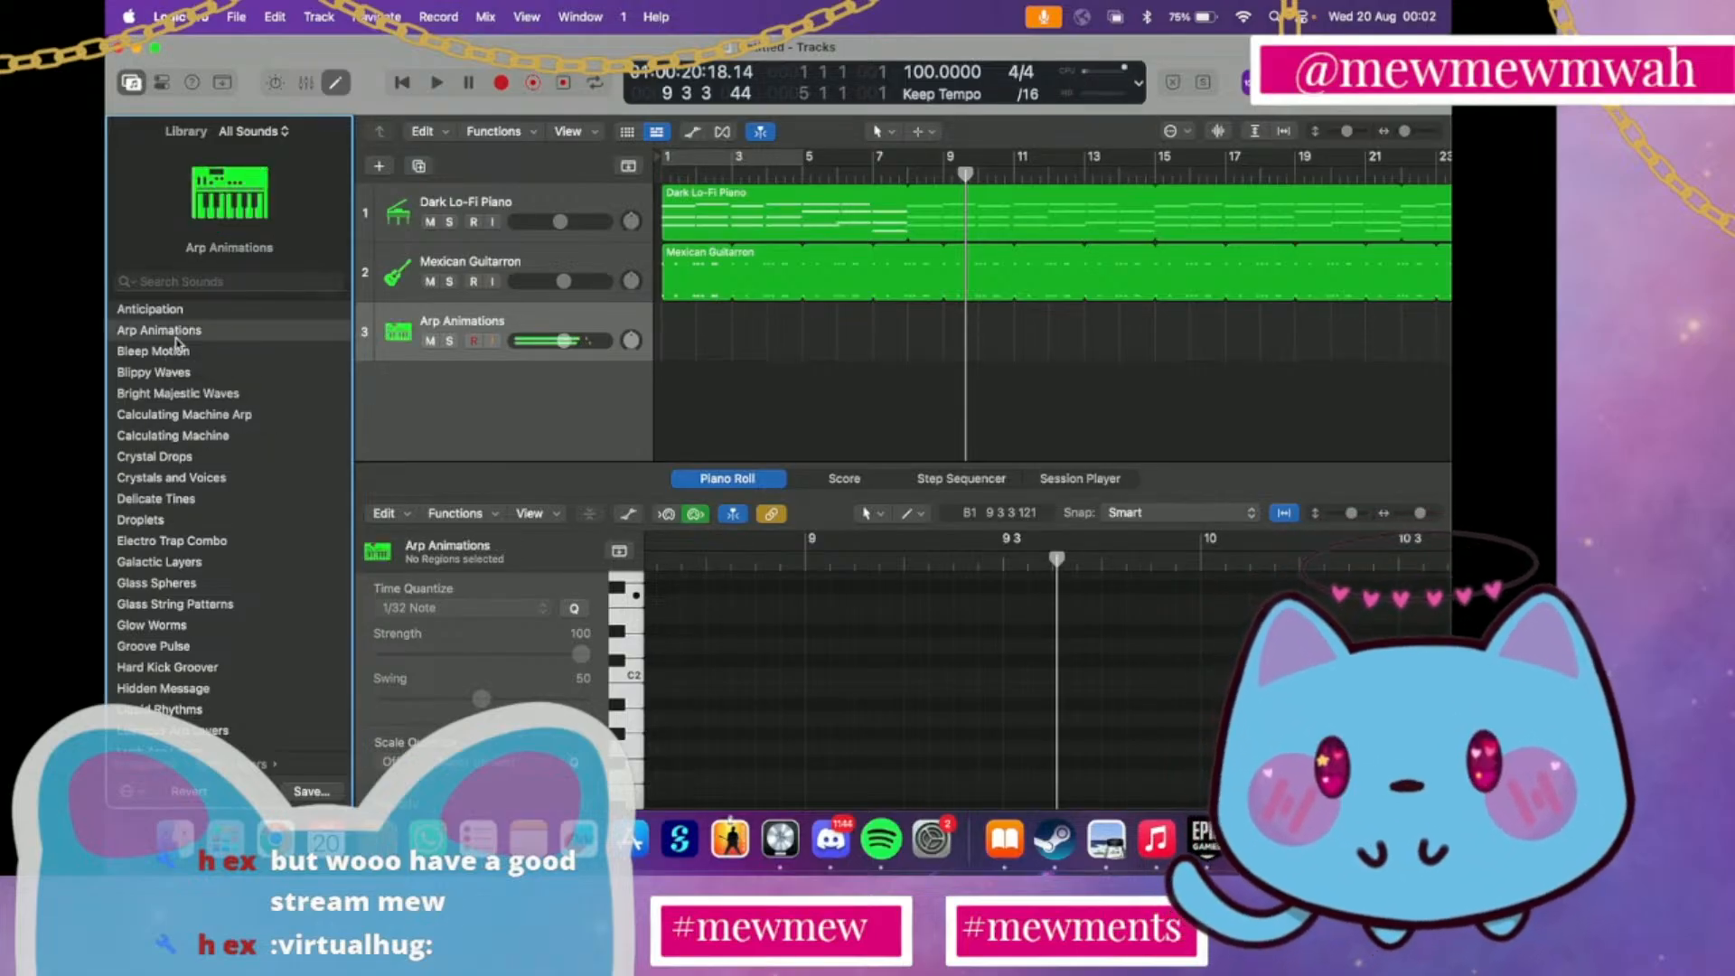
left_click(186, 352)
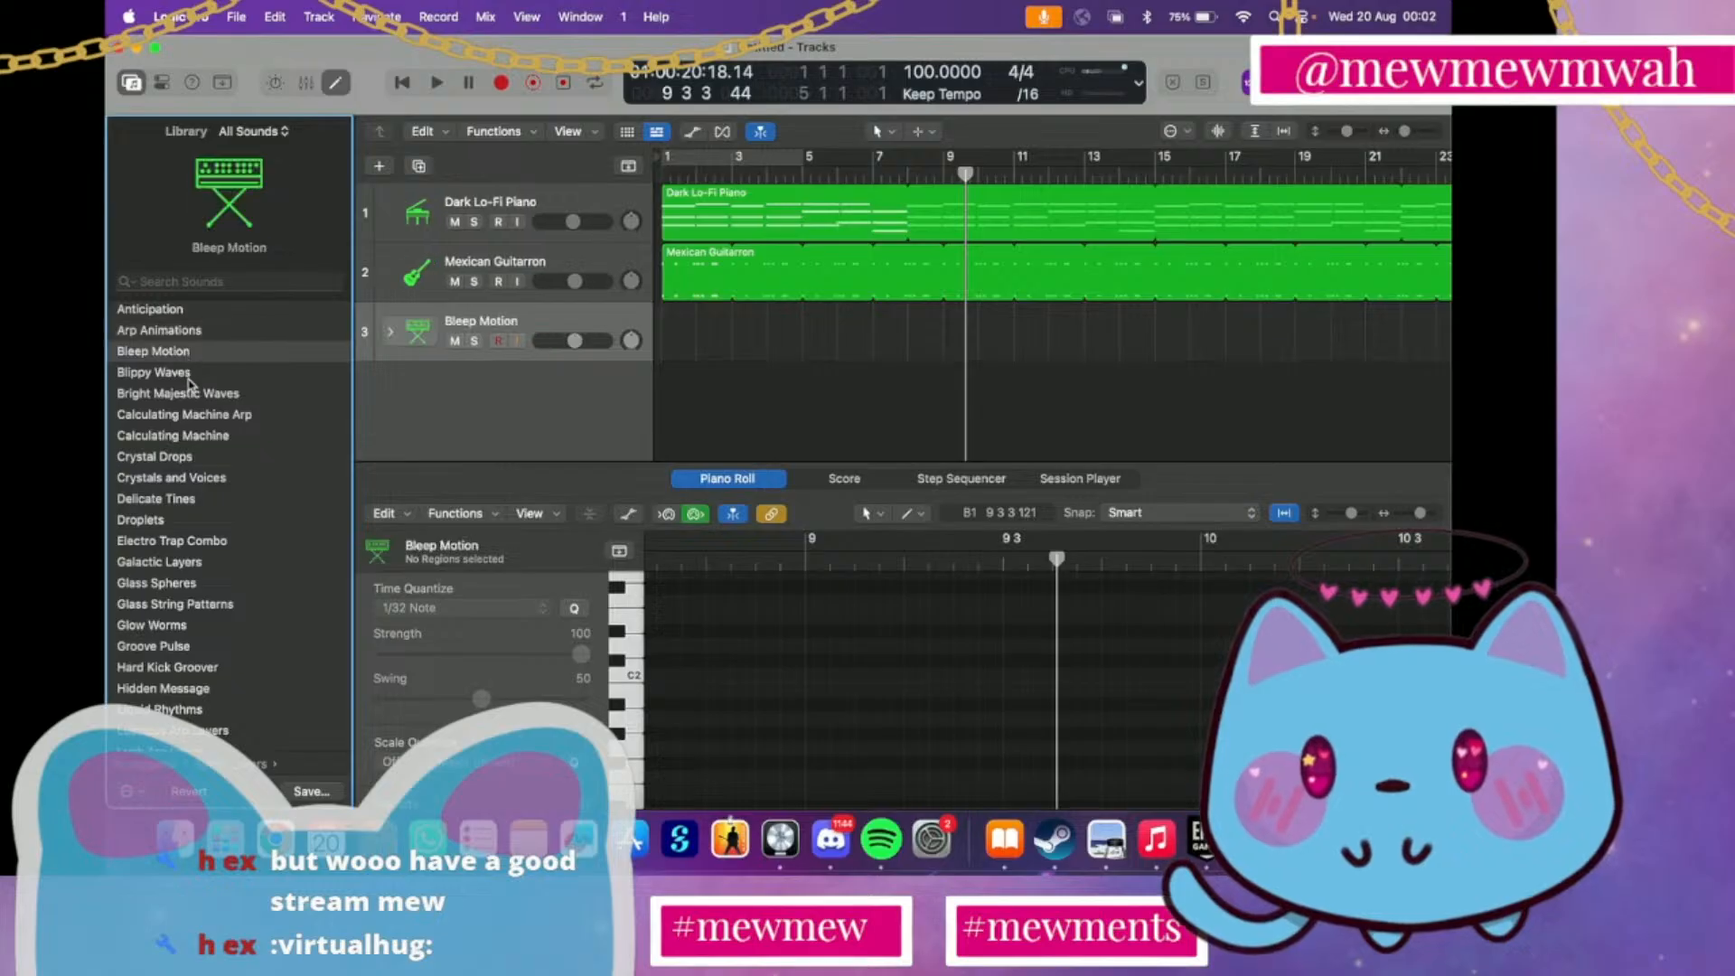
left_click(190, 391)
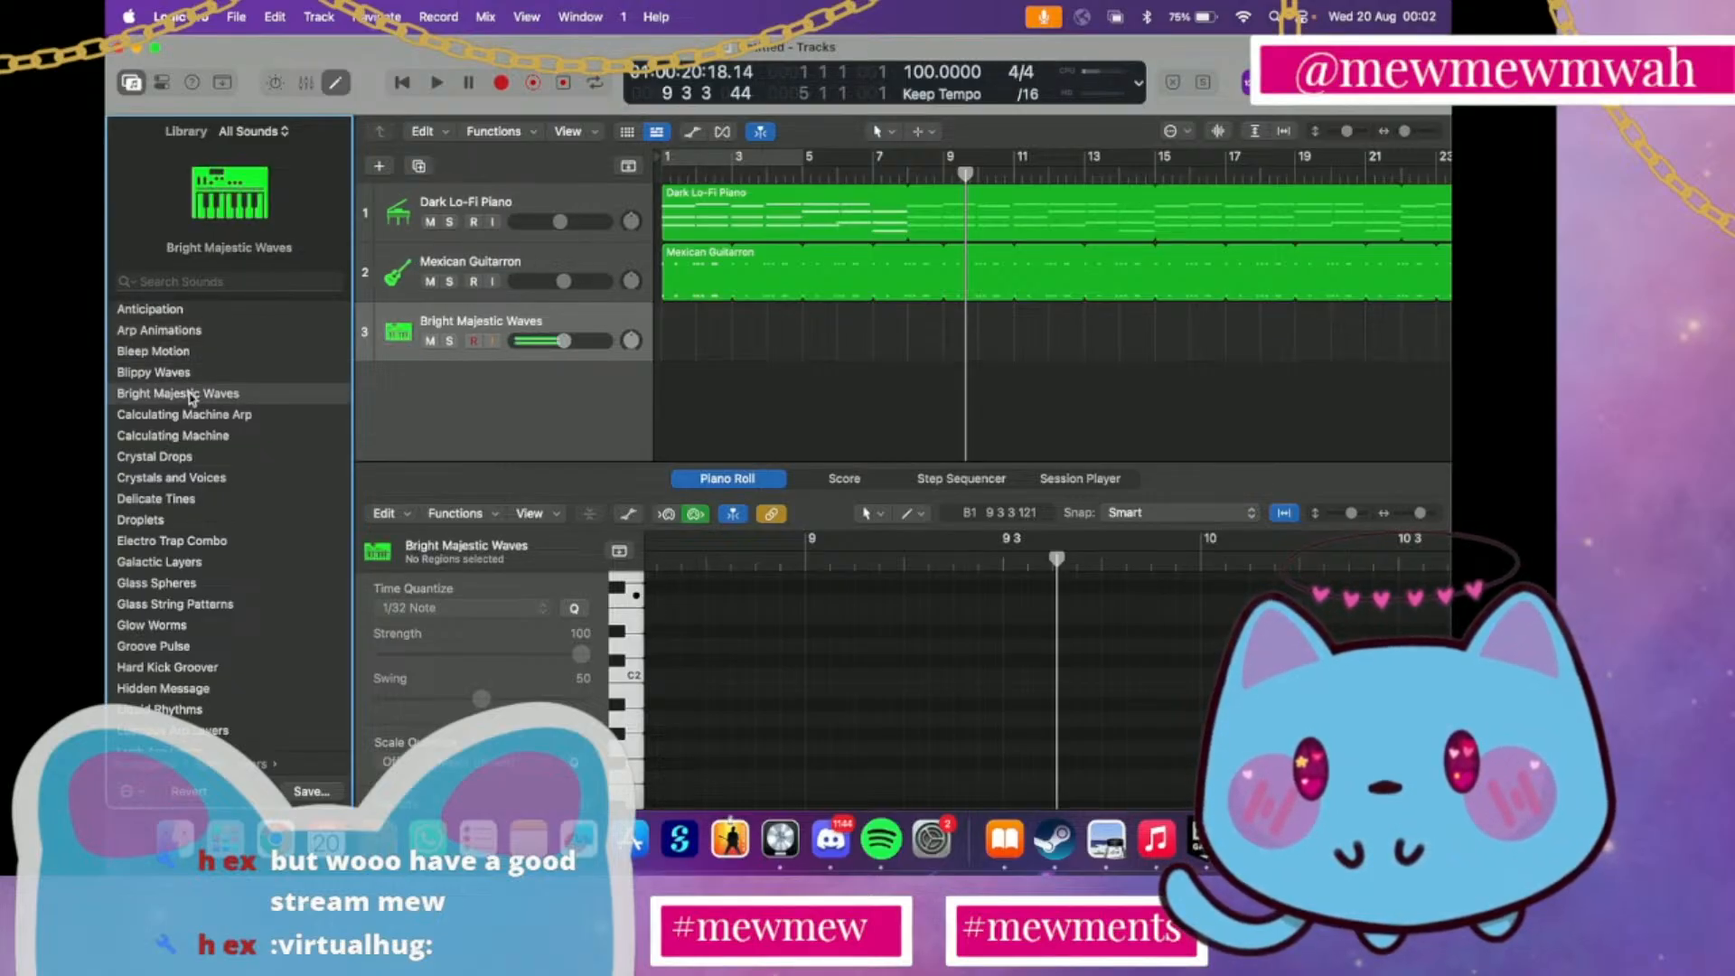
left_click(187, 456)
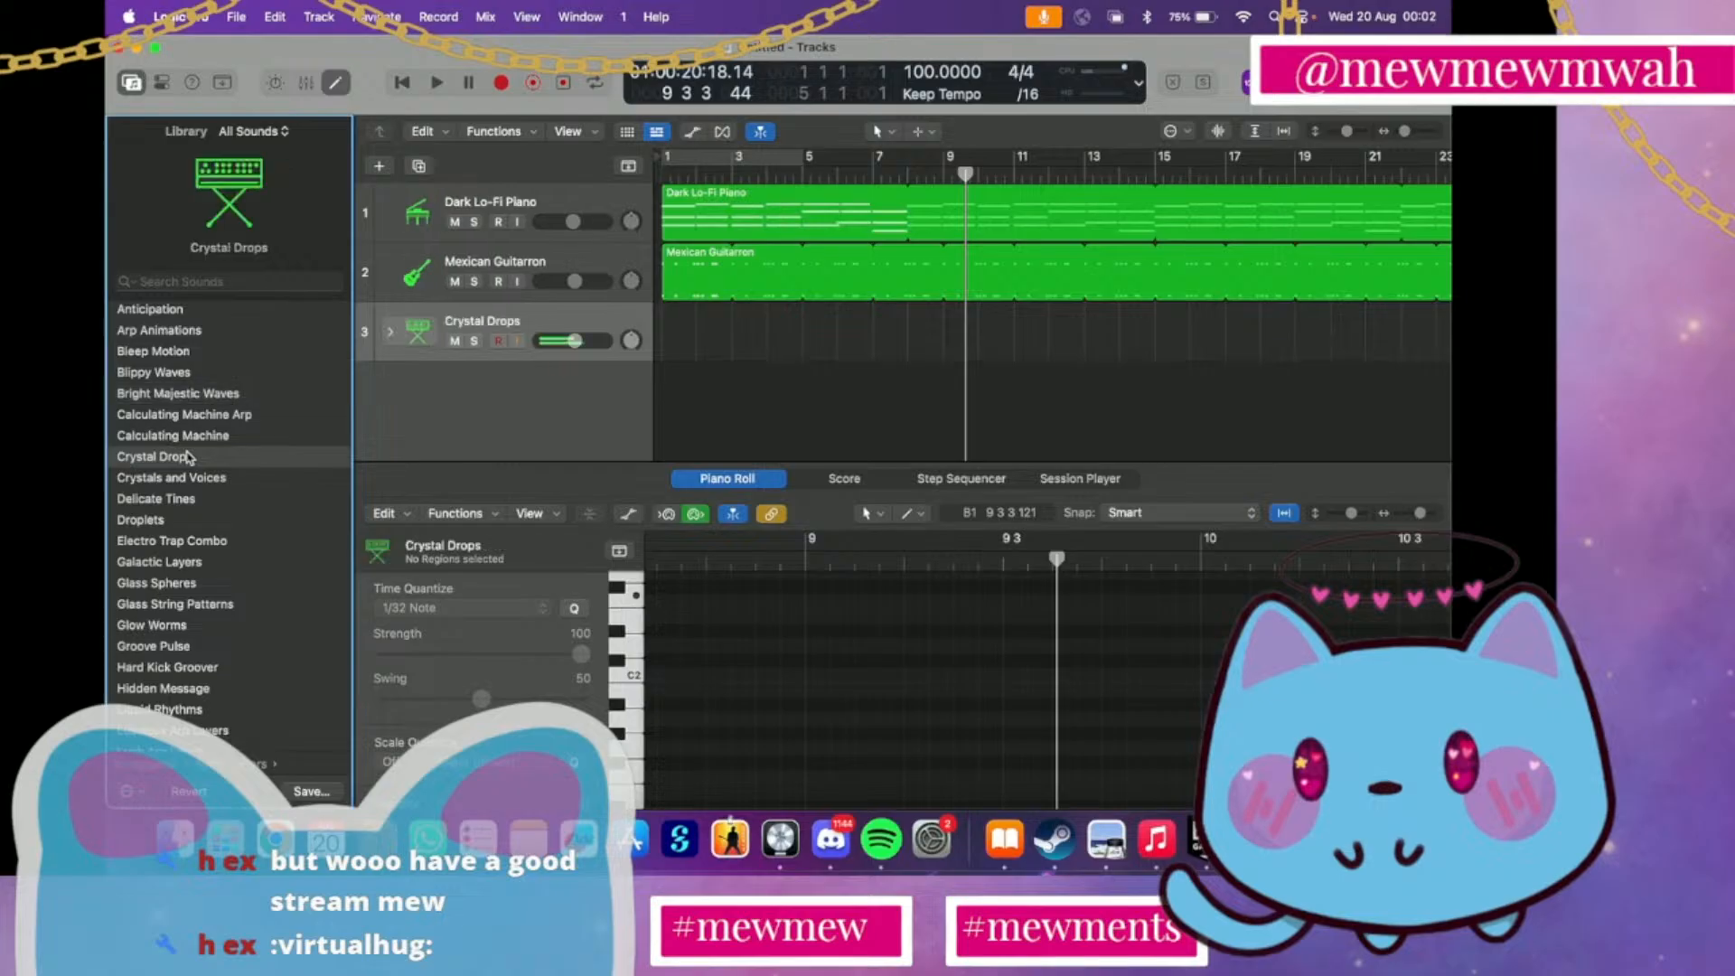
left_click(180, 478)
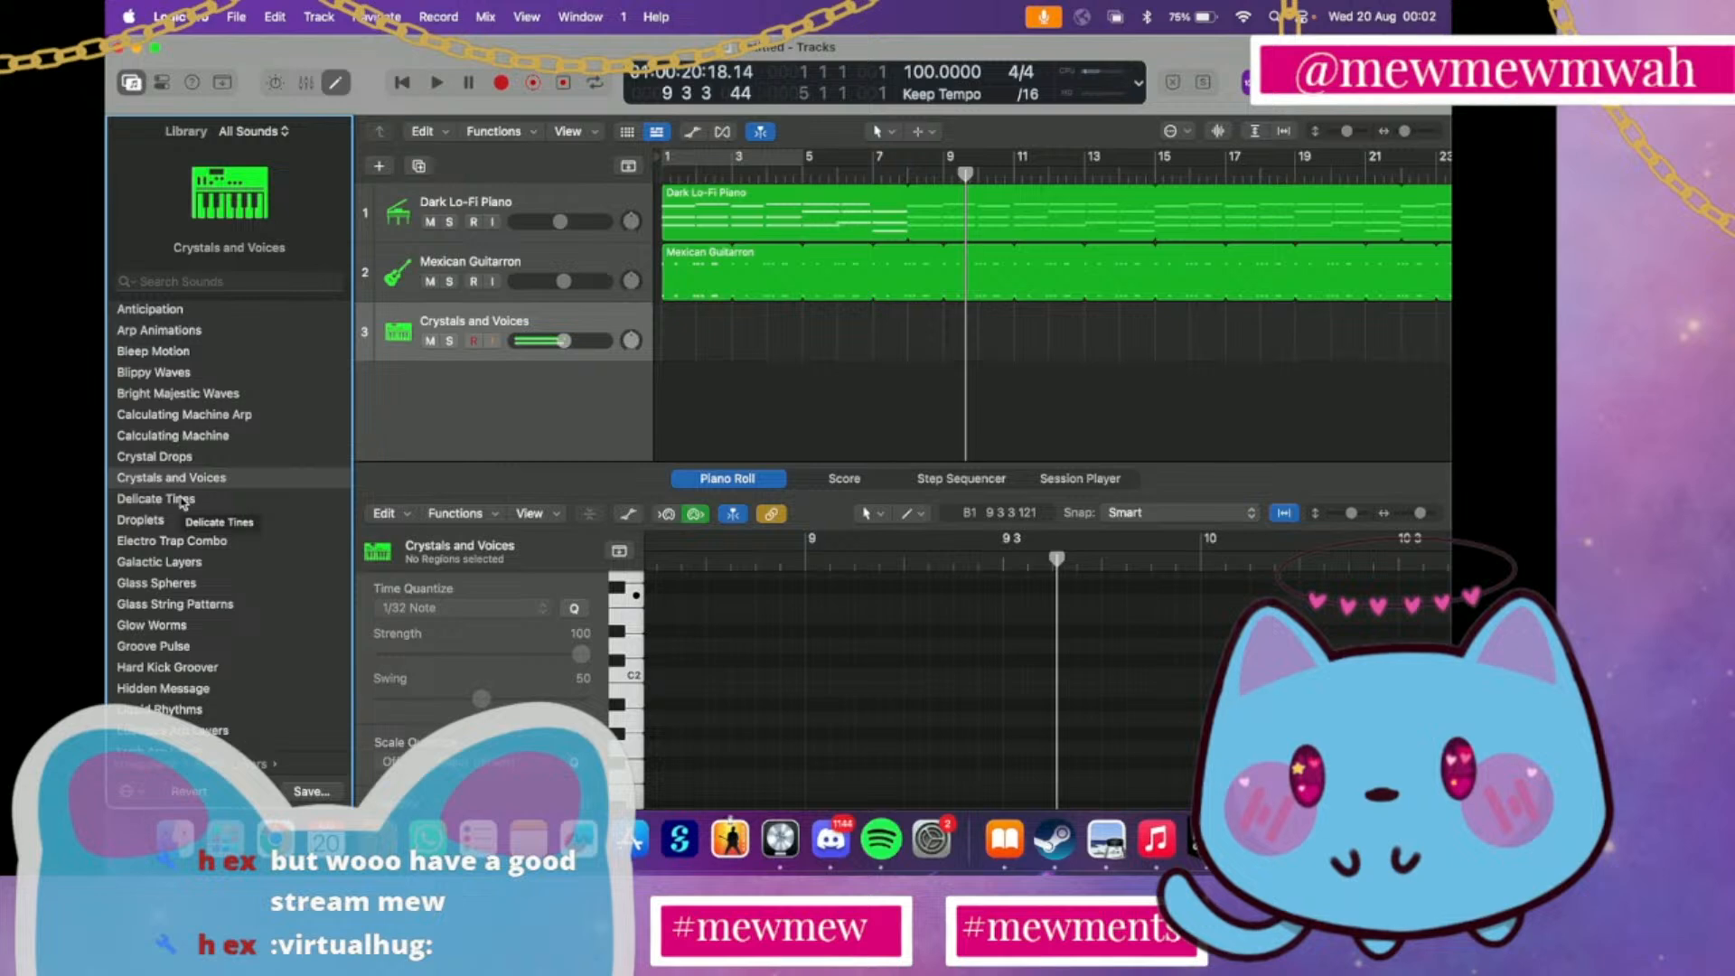
Return the playhead to bar 1 and audition Droplets, Glass Spheres, Glass String Patterns, Hidden Message and Liquid Rhythms from the Arpeggiator Synth Layers on track 3
left_click(666, 174)
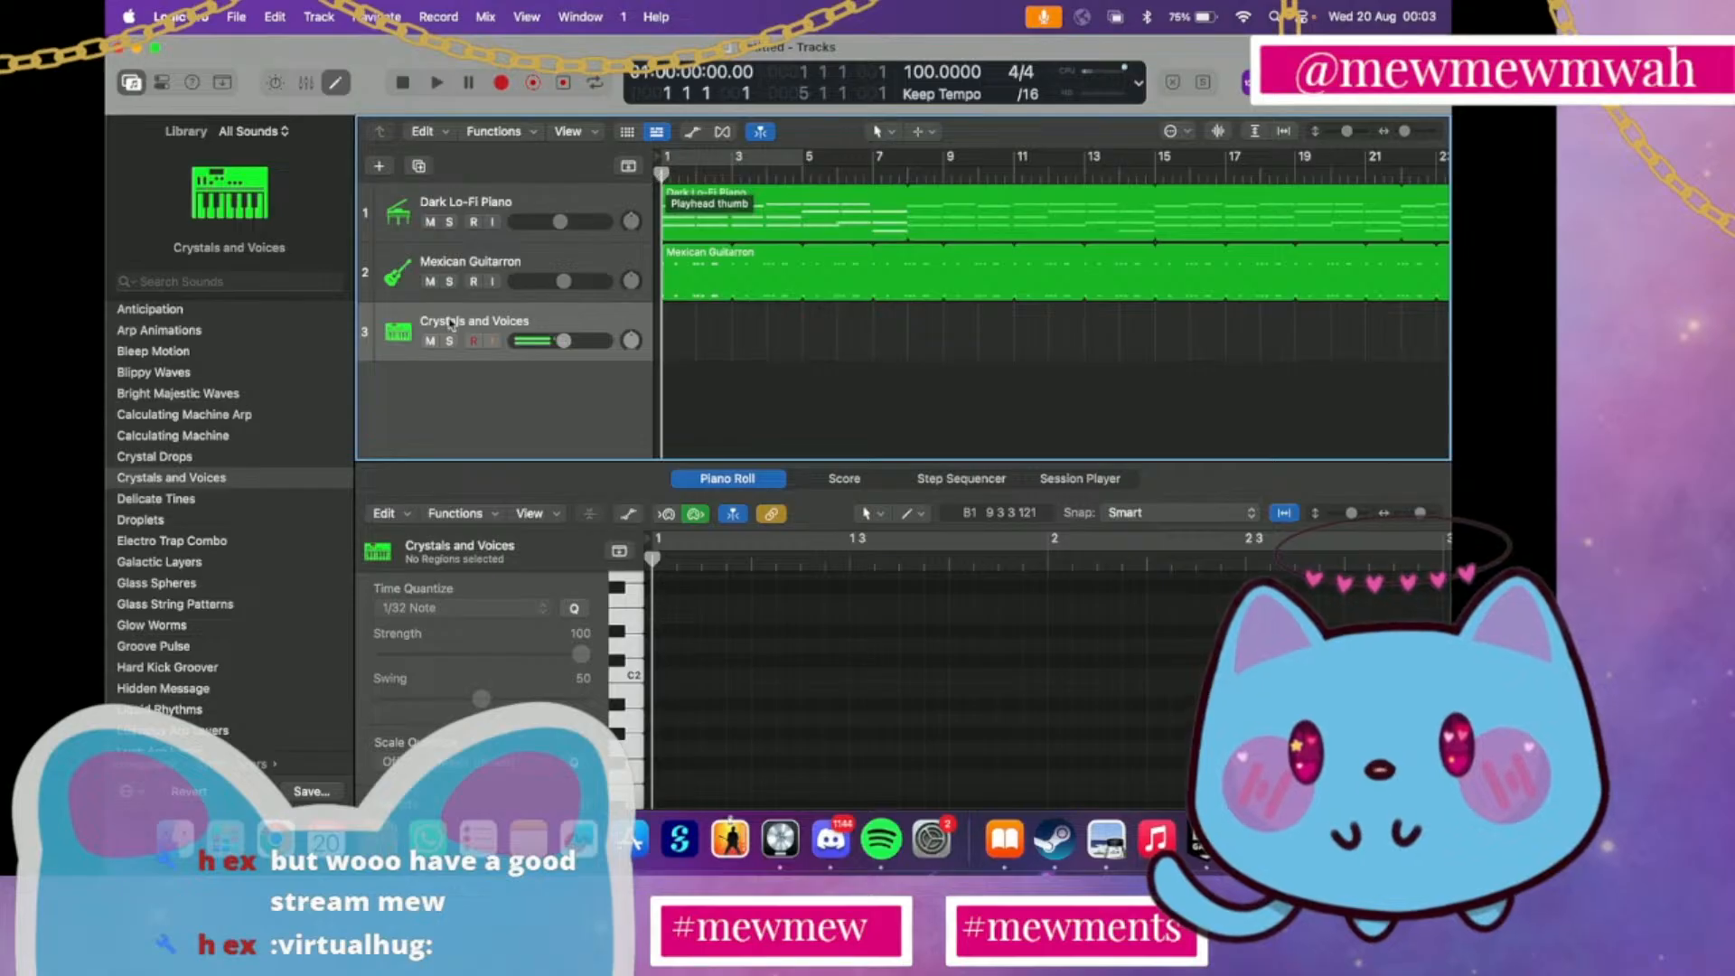
left_click(187, 520)
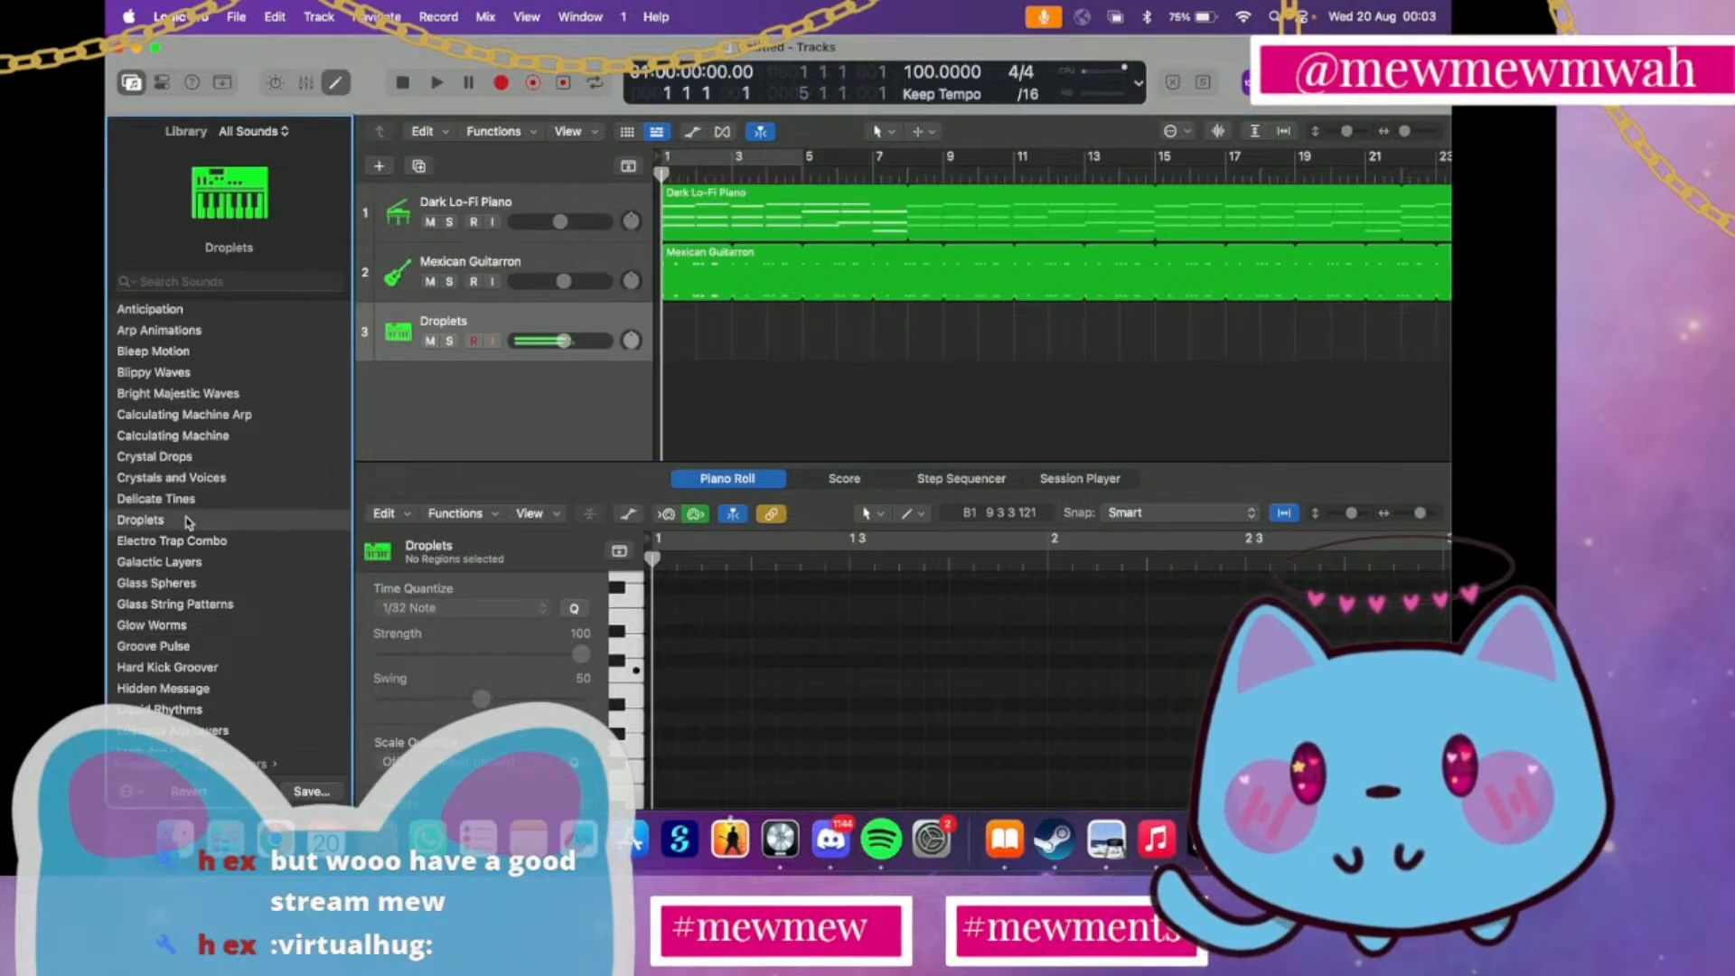
left_click(173, 585)
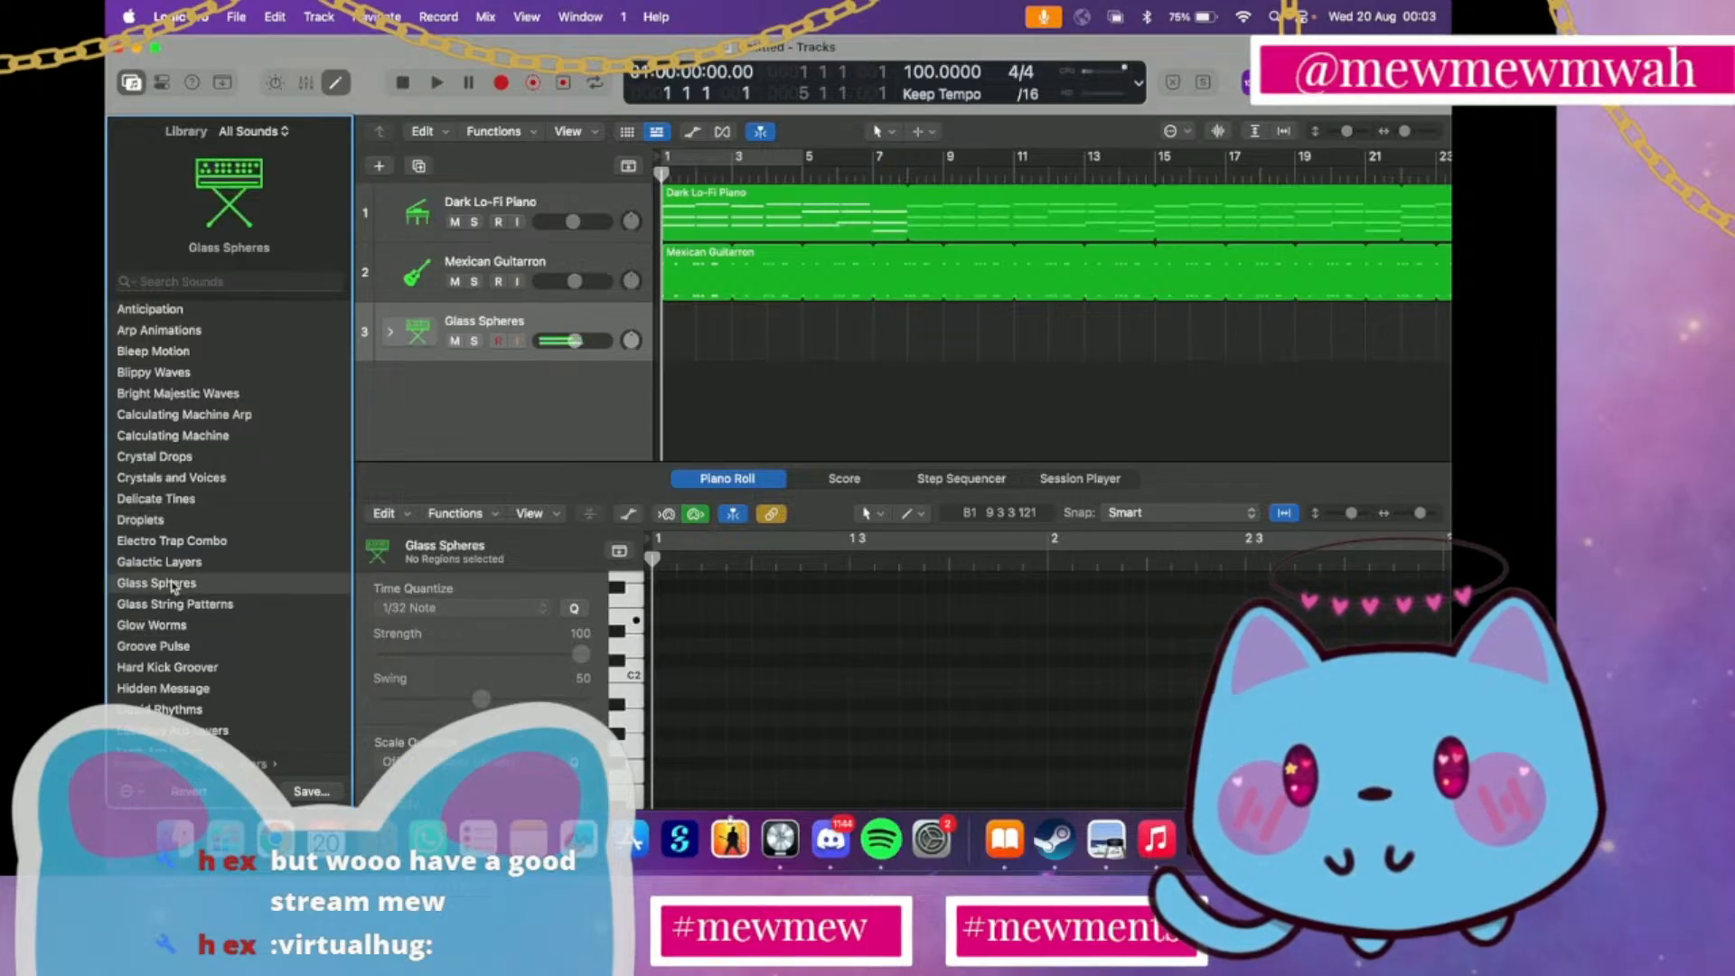
left_click(168, 610)
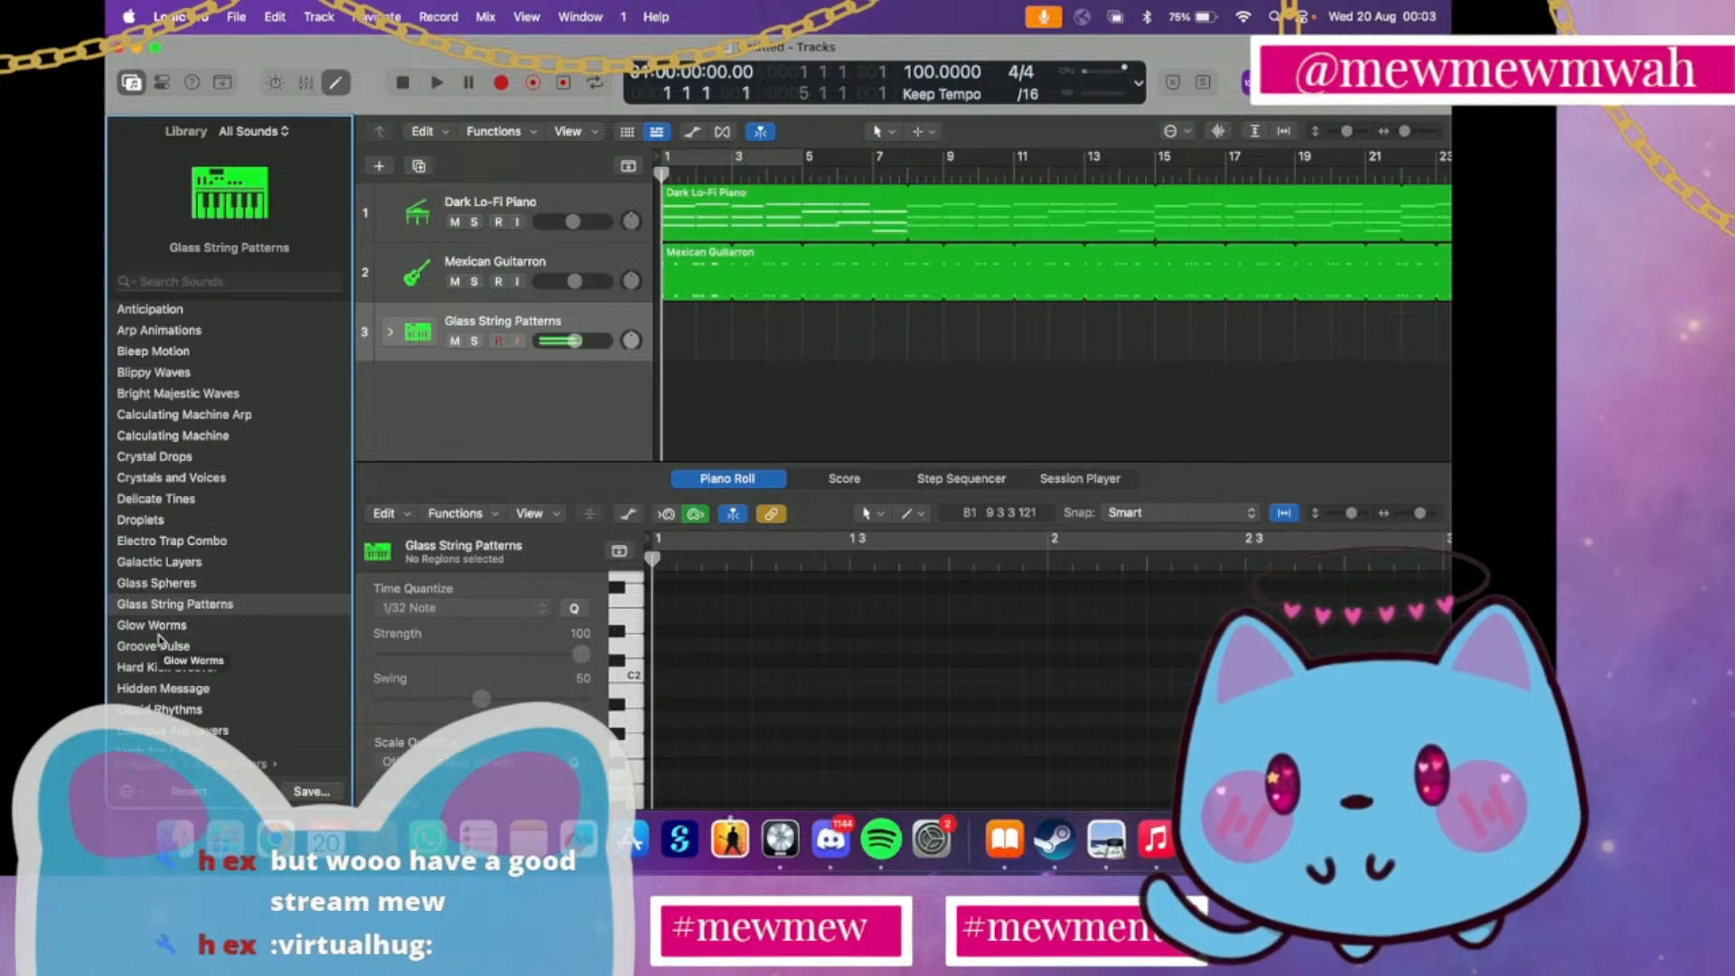
scroll(159, 637, "down", 3)
left_click(159, 633)
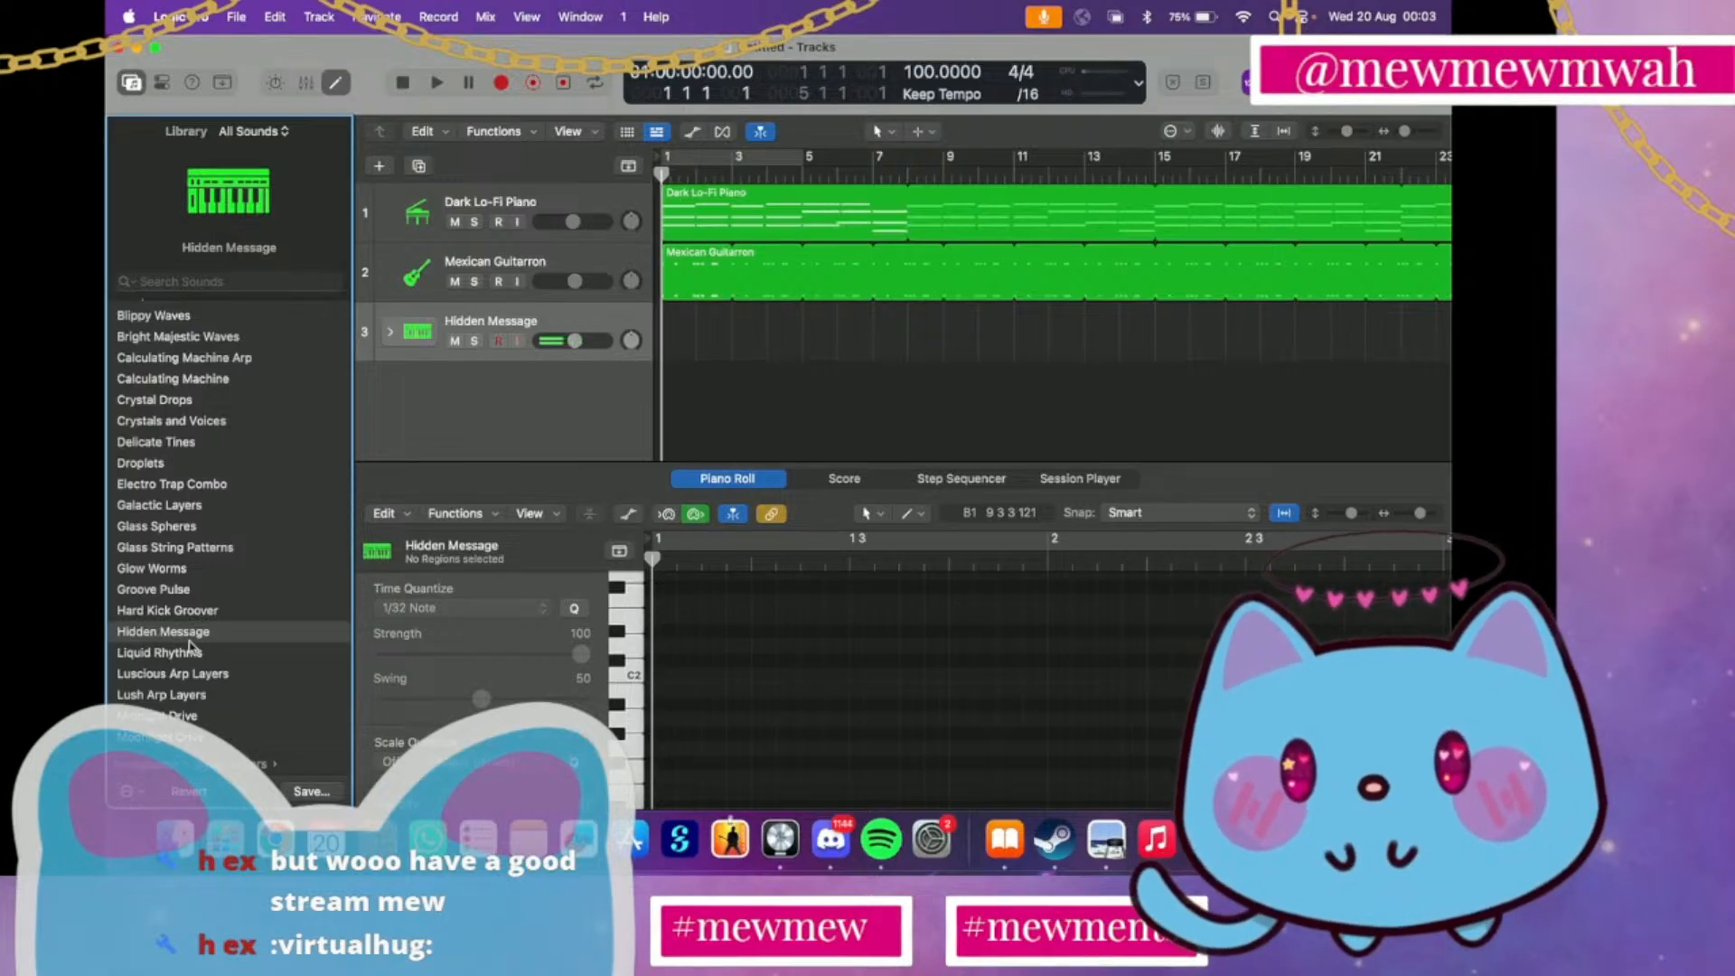
left_click(191, 657)
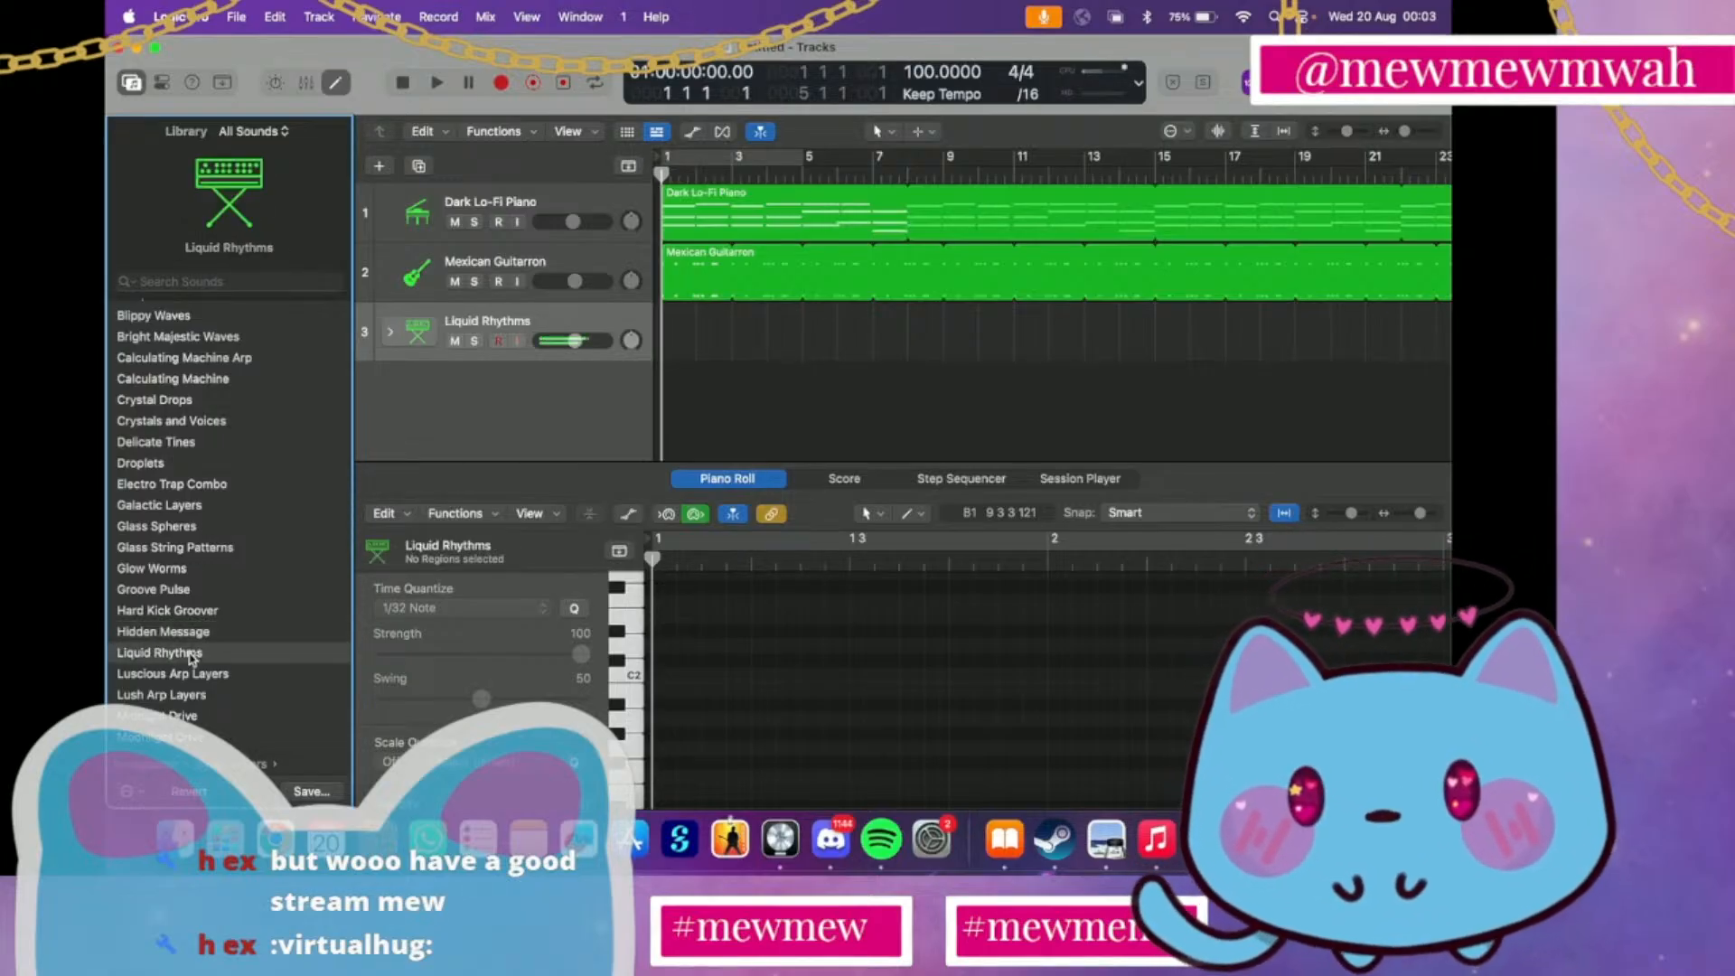
scroll(190, 658, "down", 3)
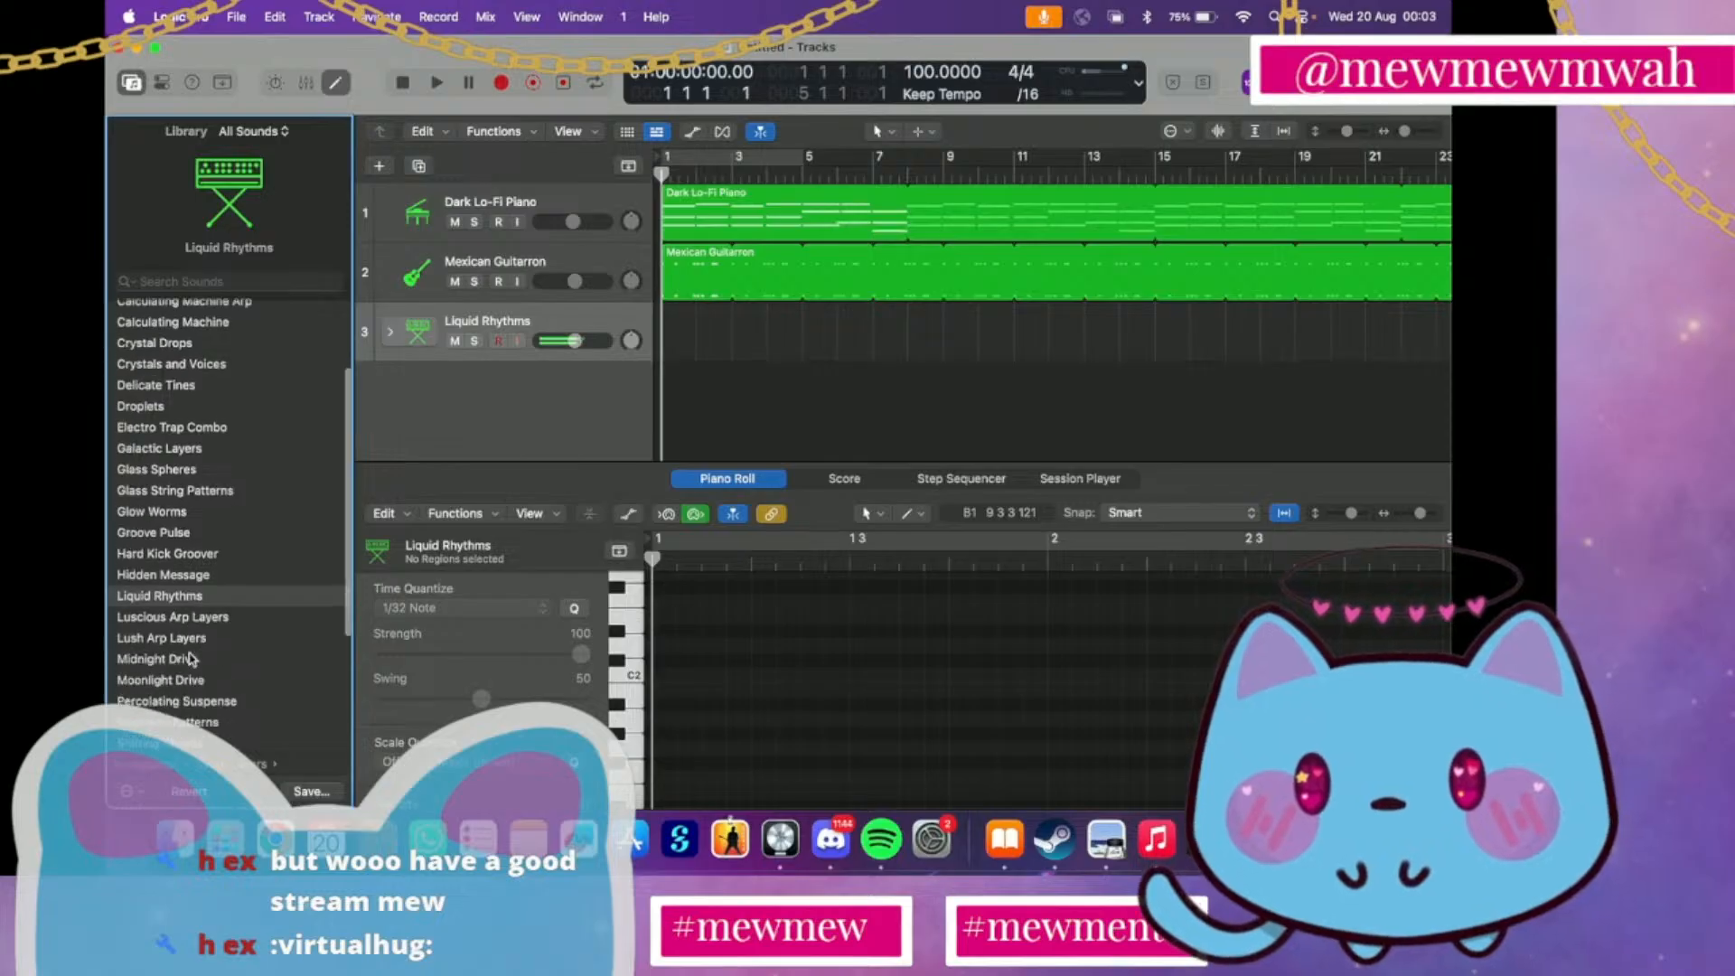
Audition the Arpeggiator Synth Chords patches Busy Chords and Circle of Fifths on track 3
scroll(168, 602, "left", 5)
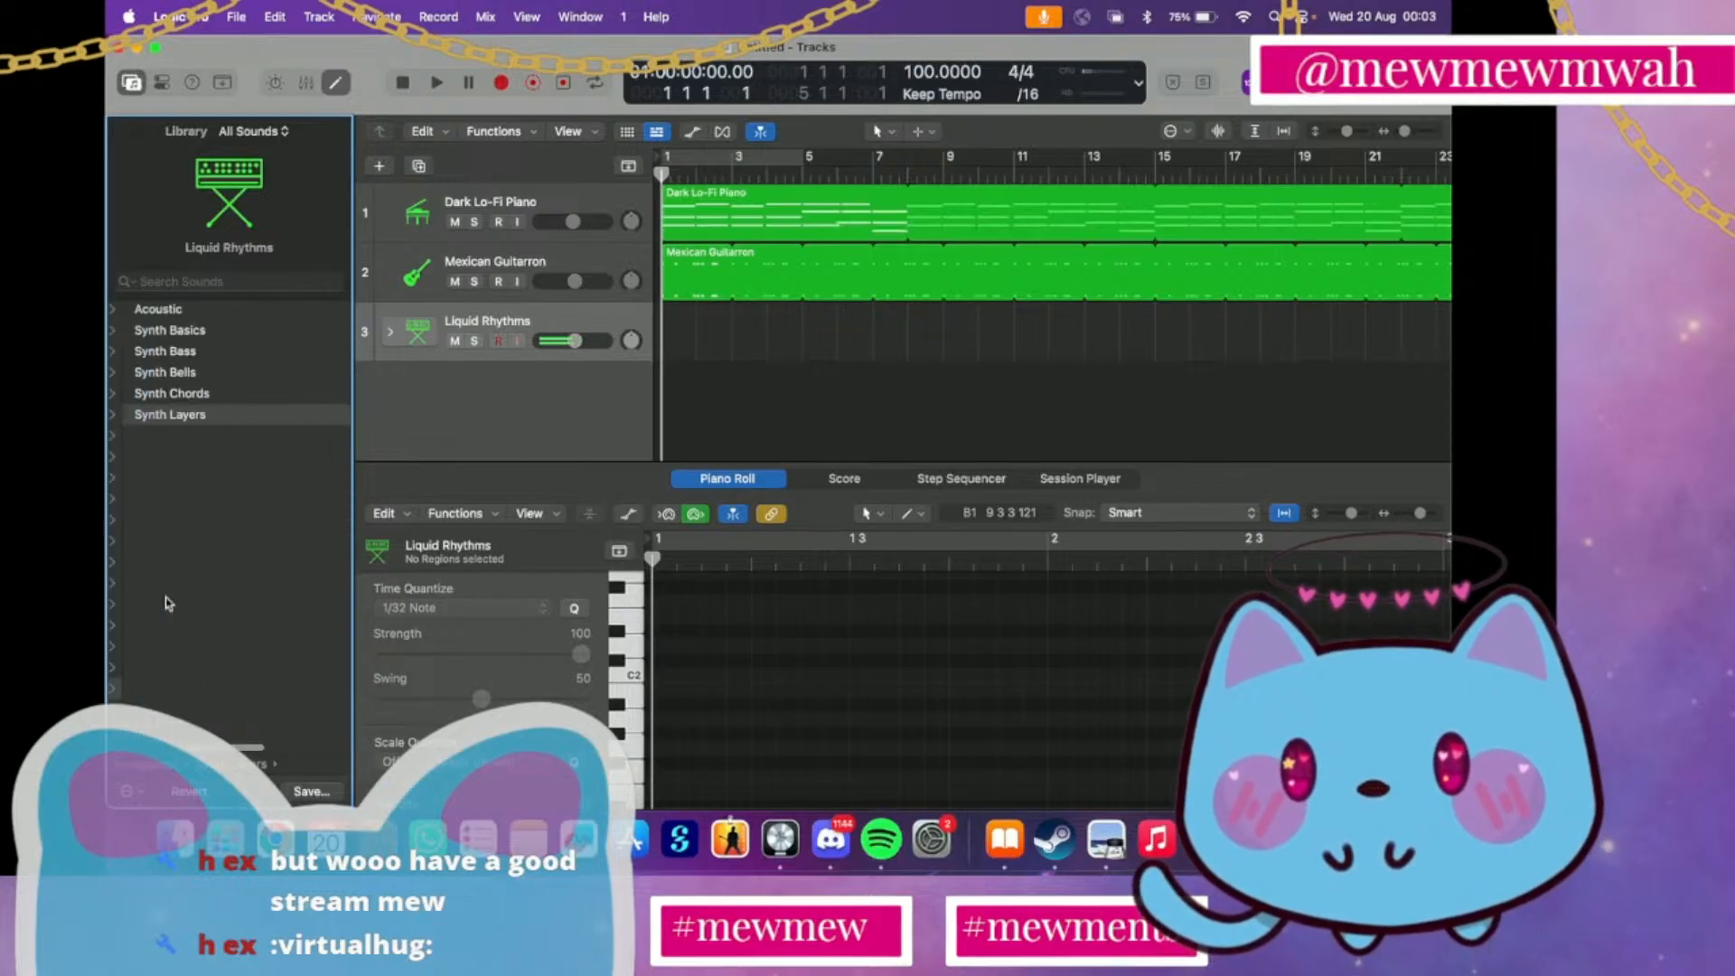
left_click(228, 401)
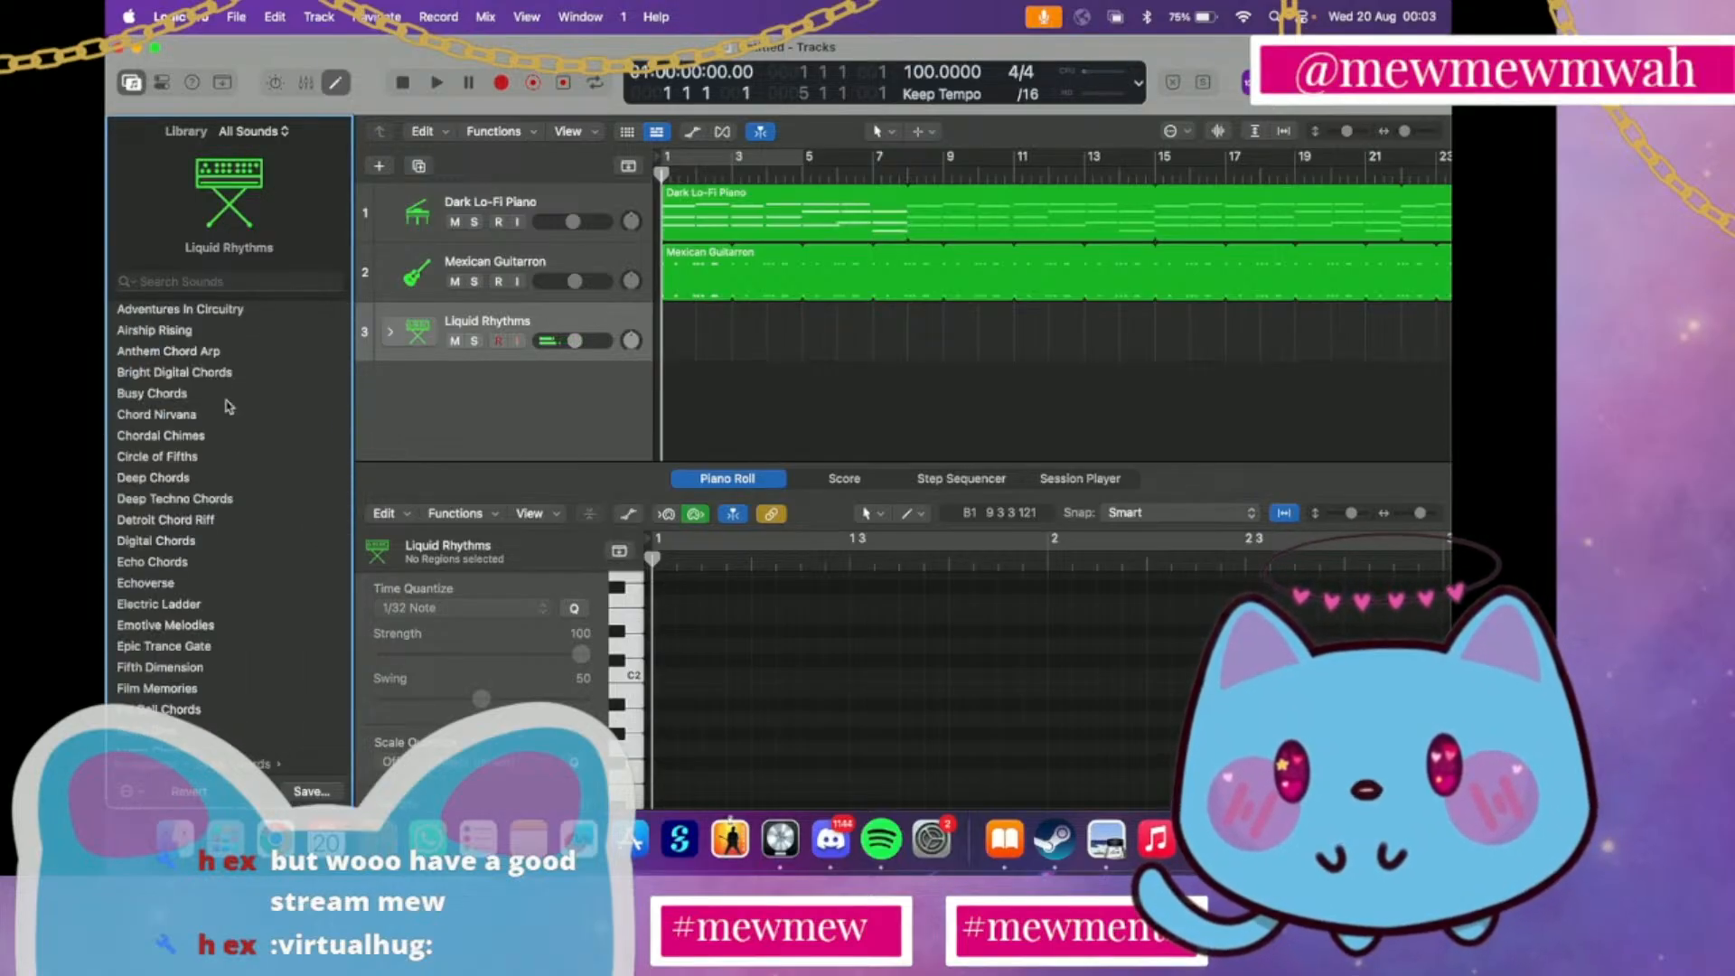
left_click(165, 398)
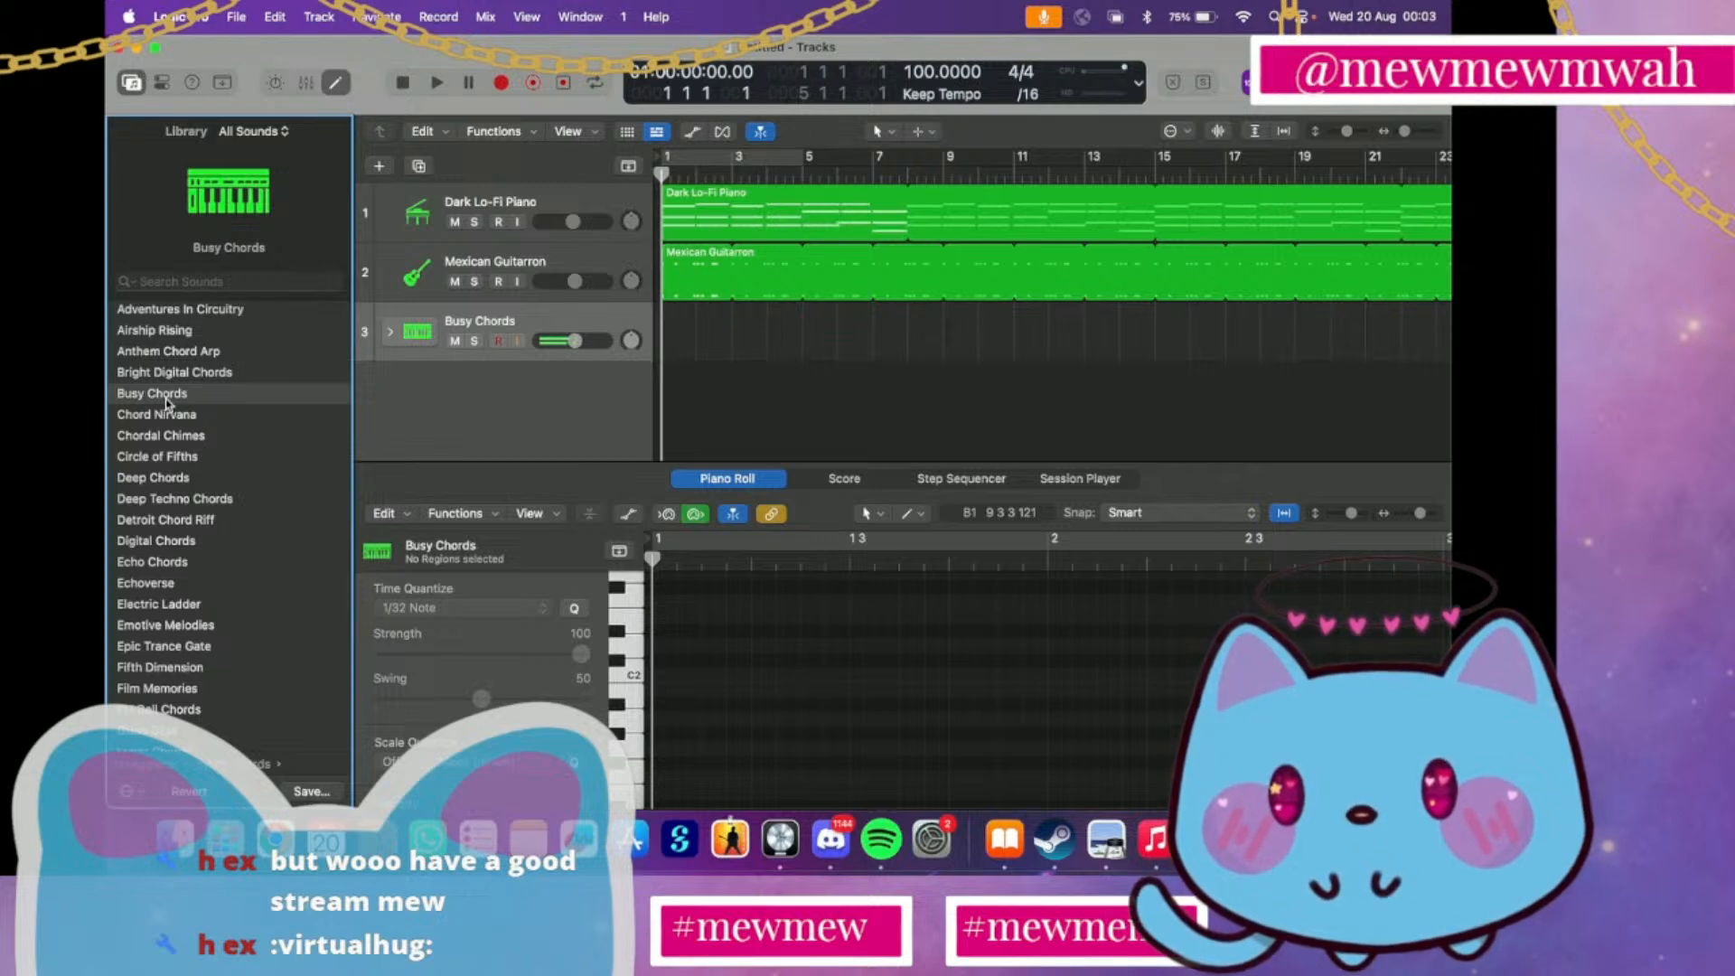
left_click(161, 456)
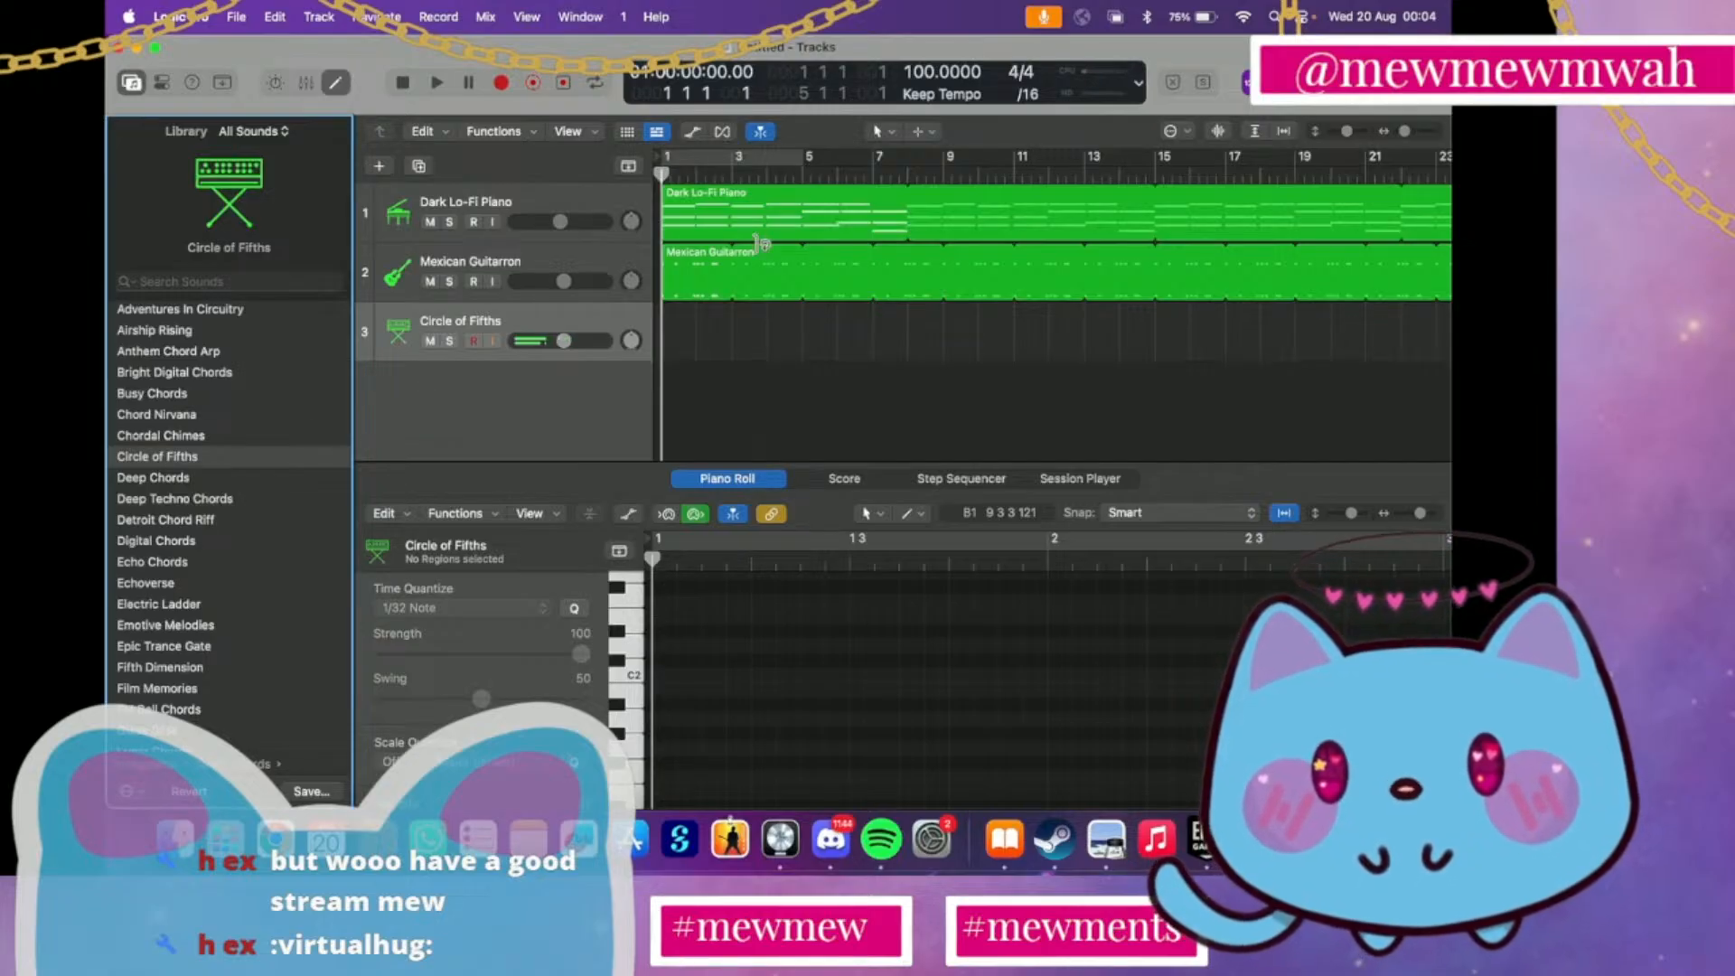
Examine the chord notes of the Dark Lo-Fi Piano region in the Piano Roll and enlarge the tracks area above it
left_click(704, 217)
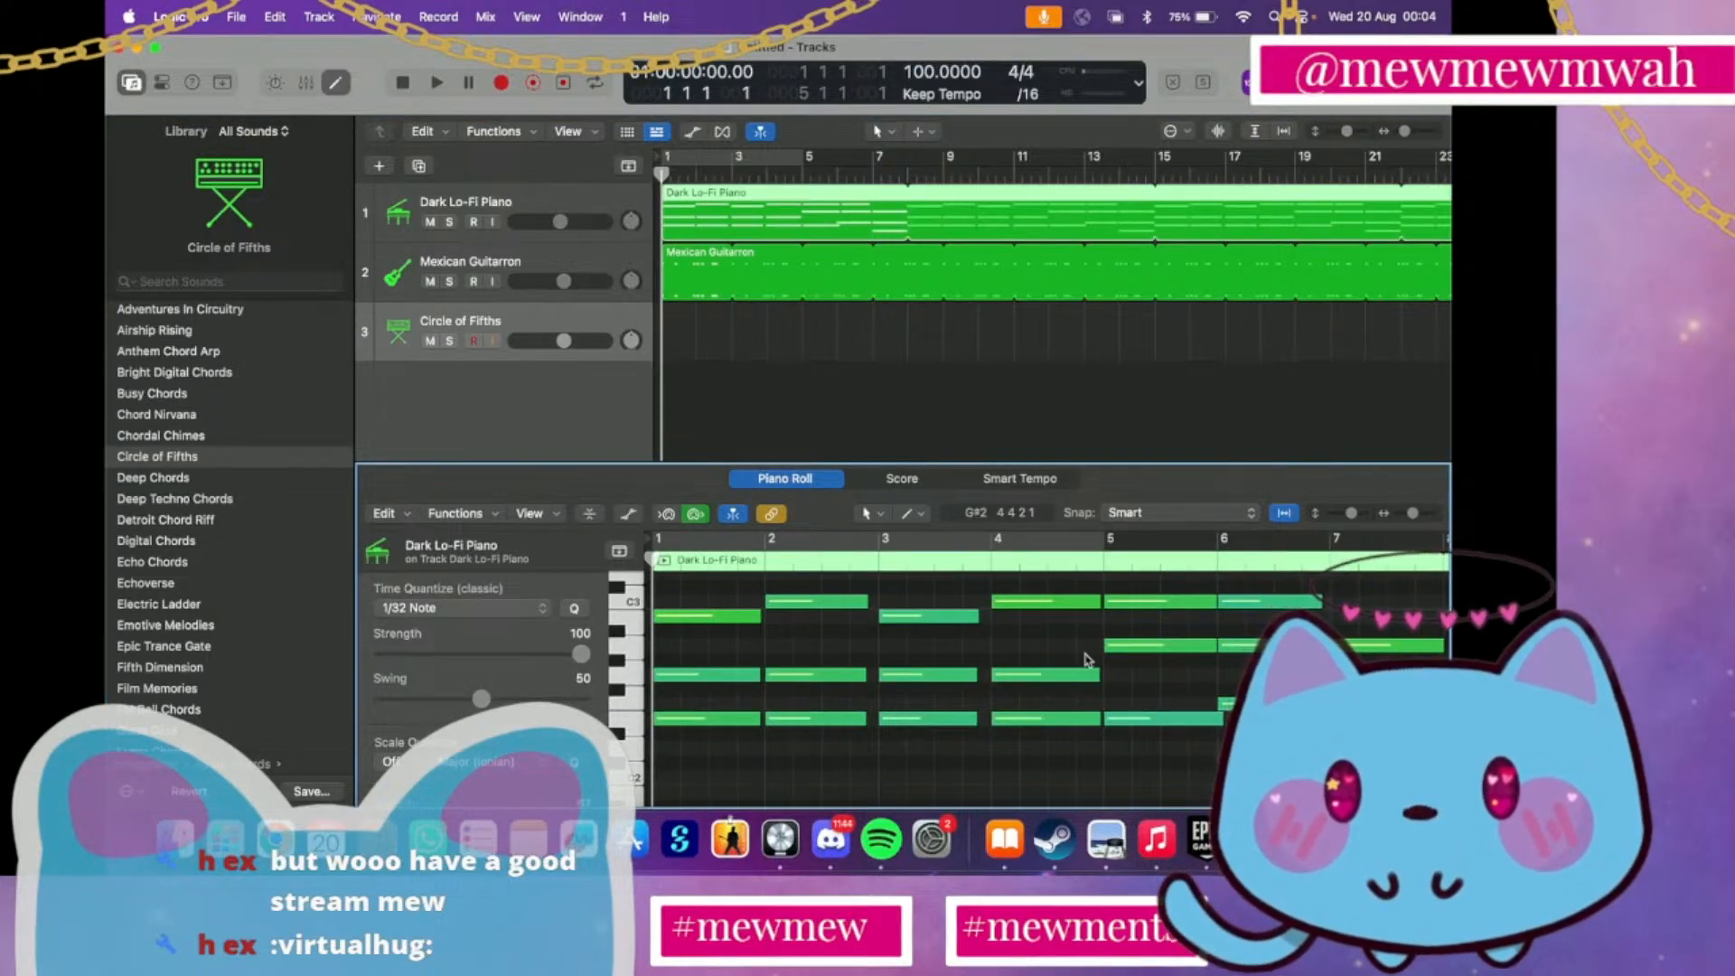
scroll(992, 644, "right", 5)
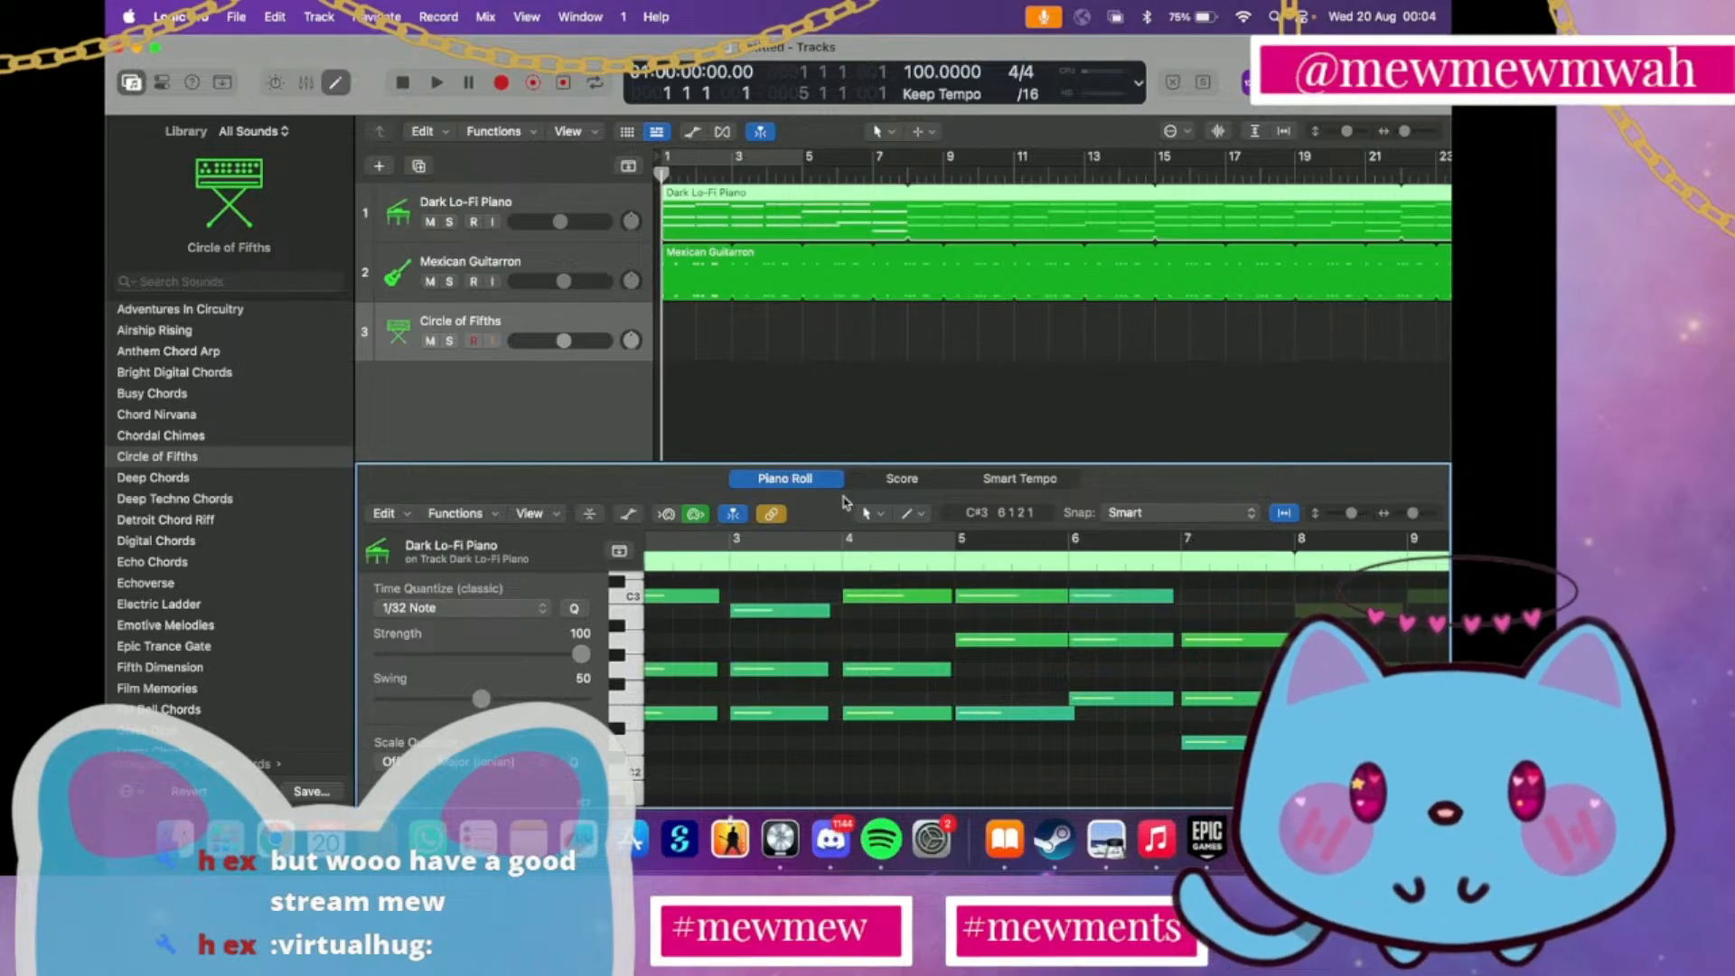
left_click_drag(549, 465, 546, 562)
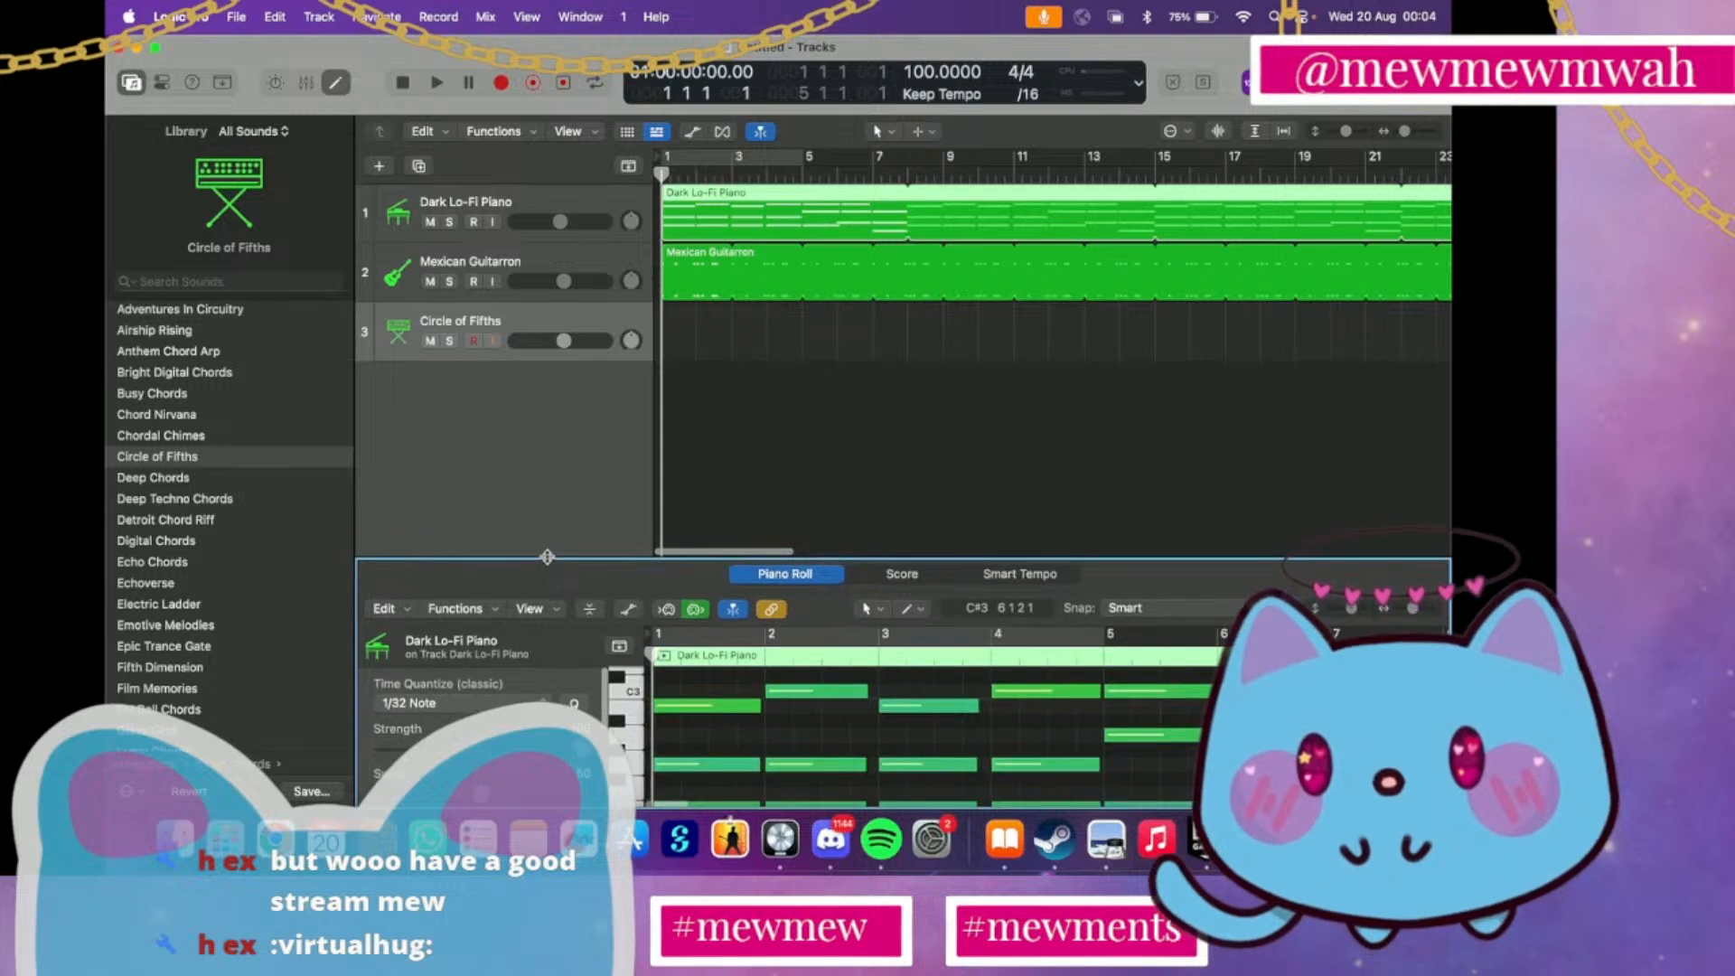
Audition the Synth Chords patches Echoverse, Glass Gliss and Lunar Chords on track 3
left_click(155, 585)
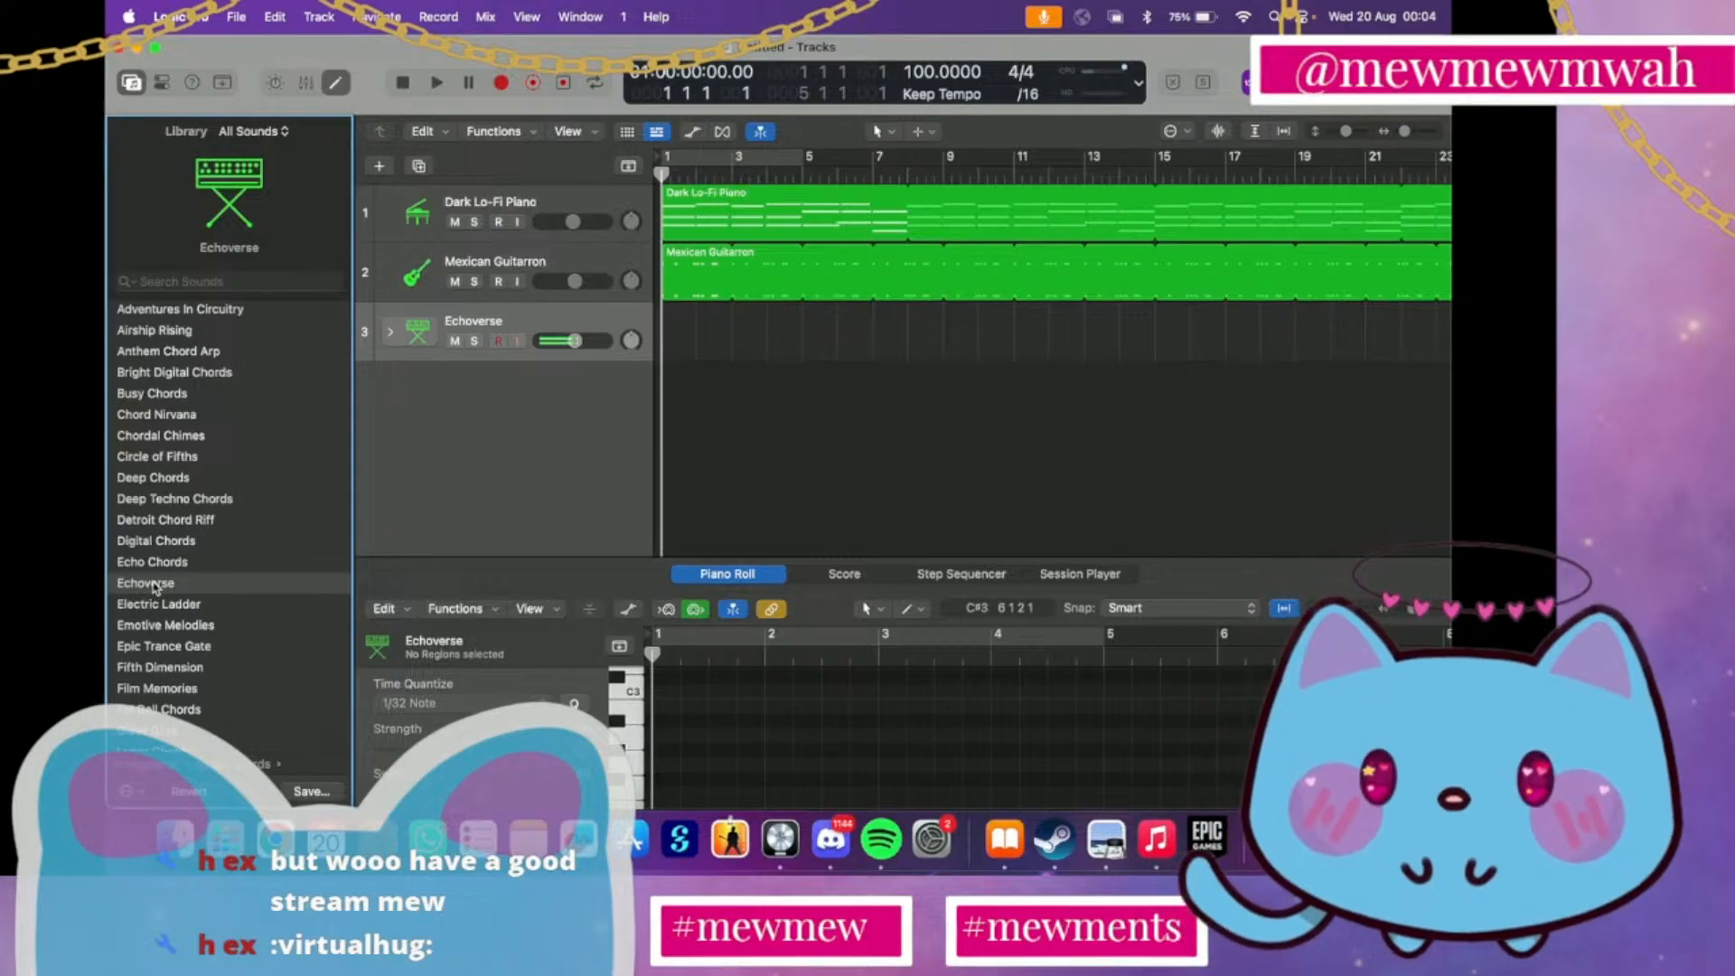
scroll(155, 586, "down", 3)
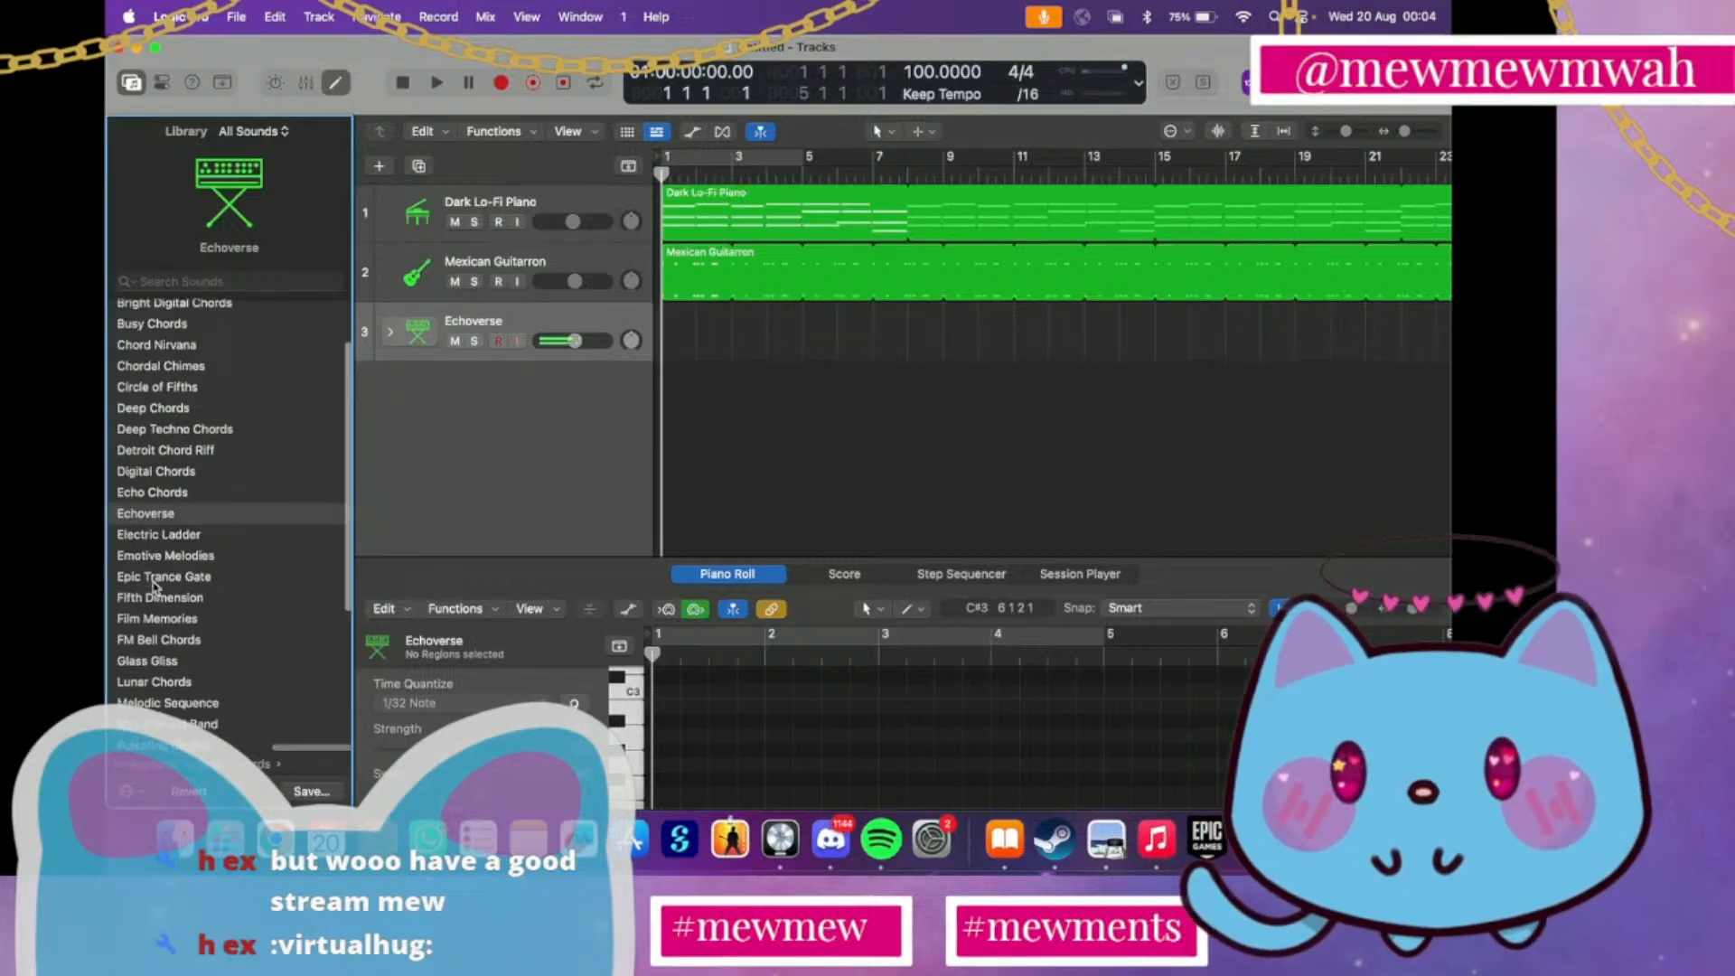
scroll(155, 587, "down", 3)
left_click(159, 603)
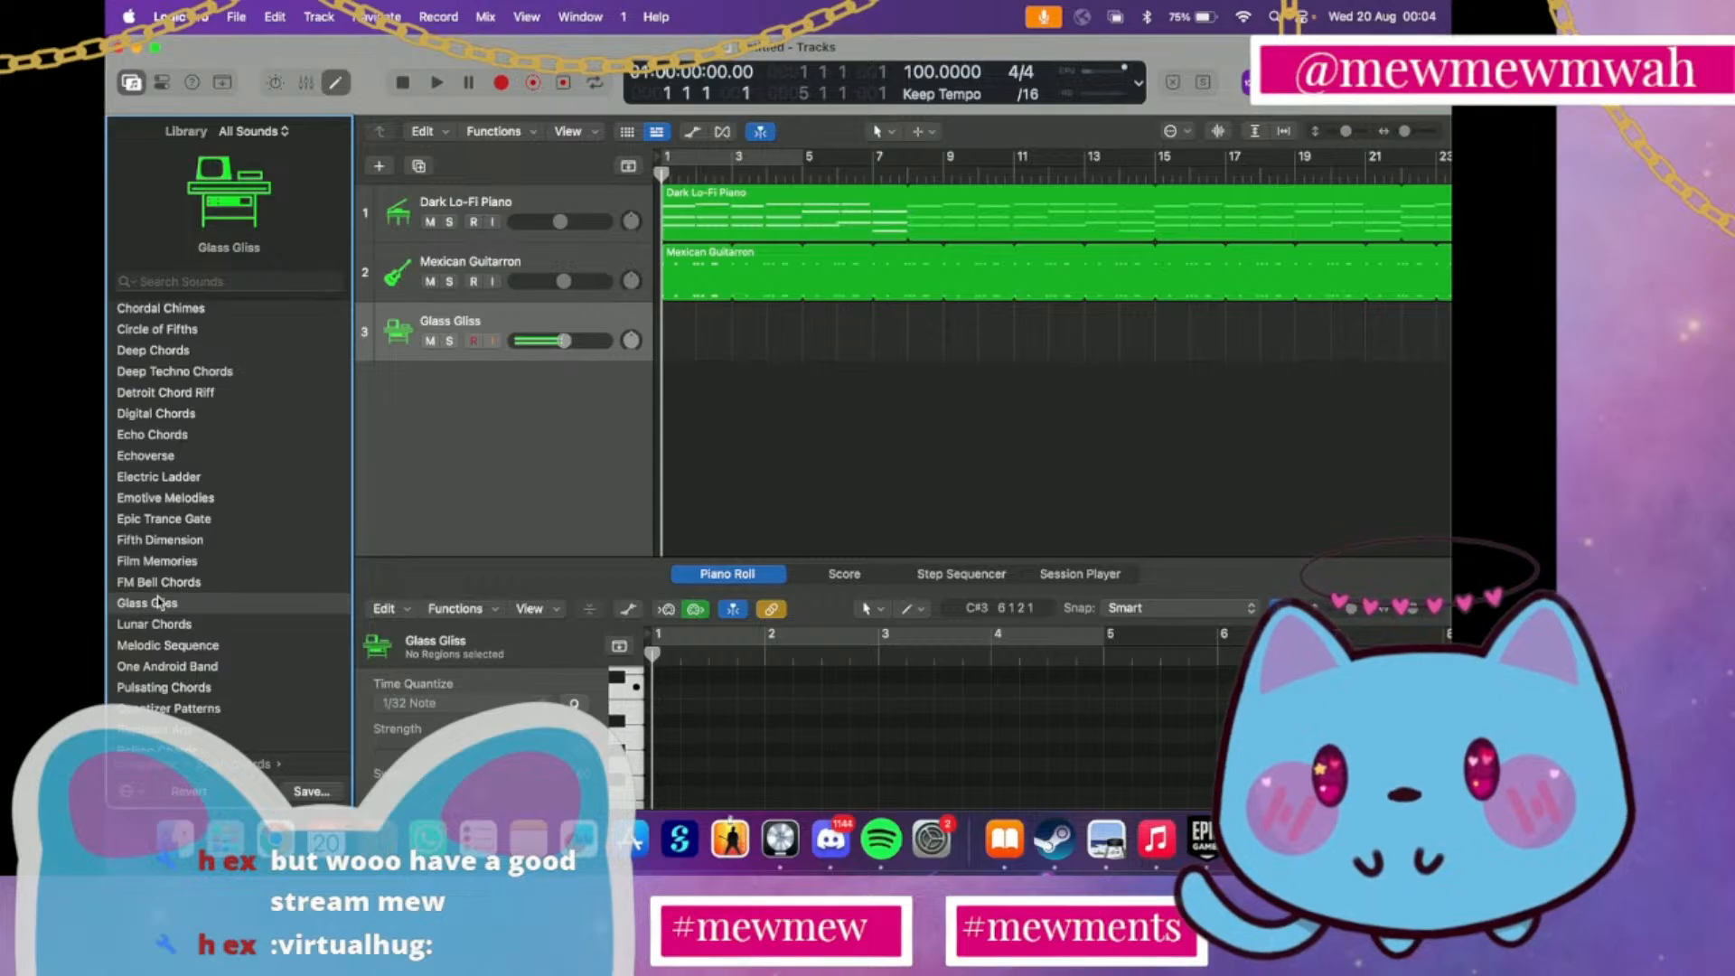
left_click(170, 631)
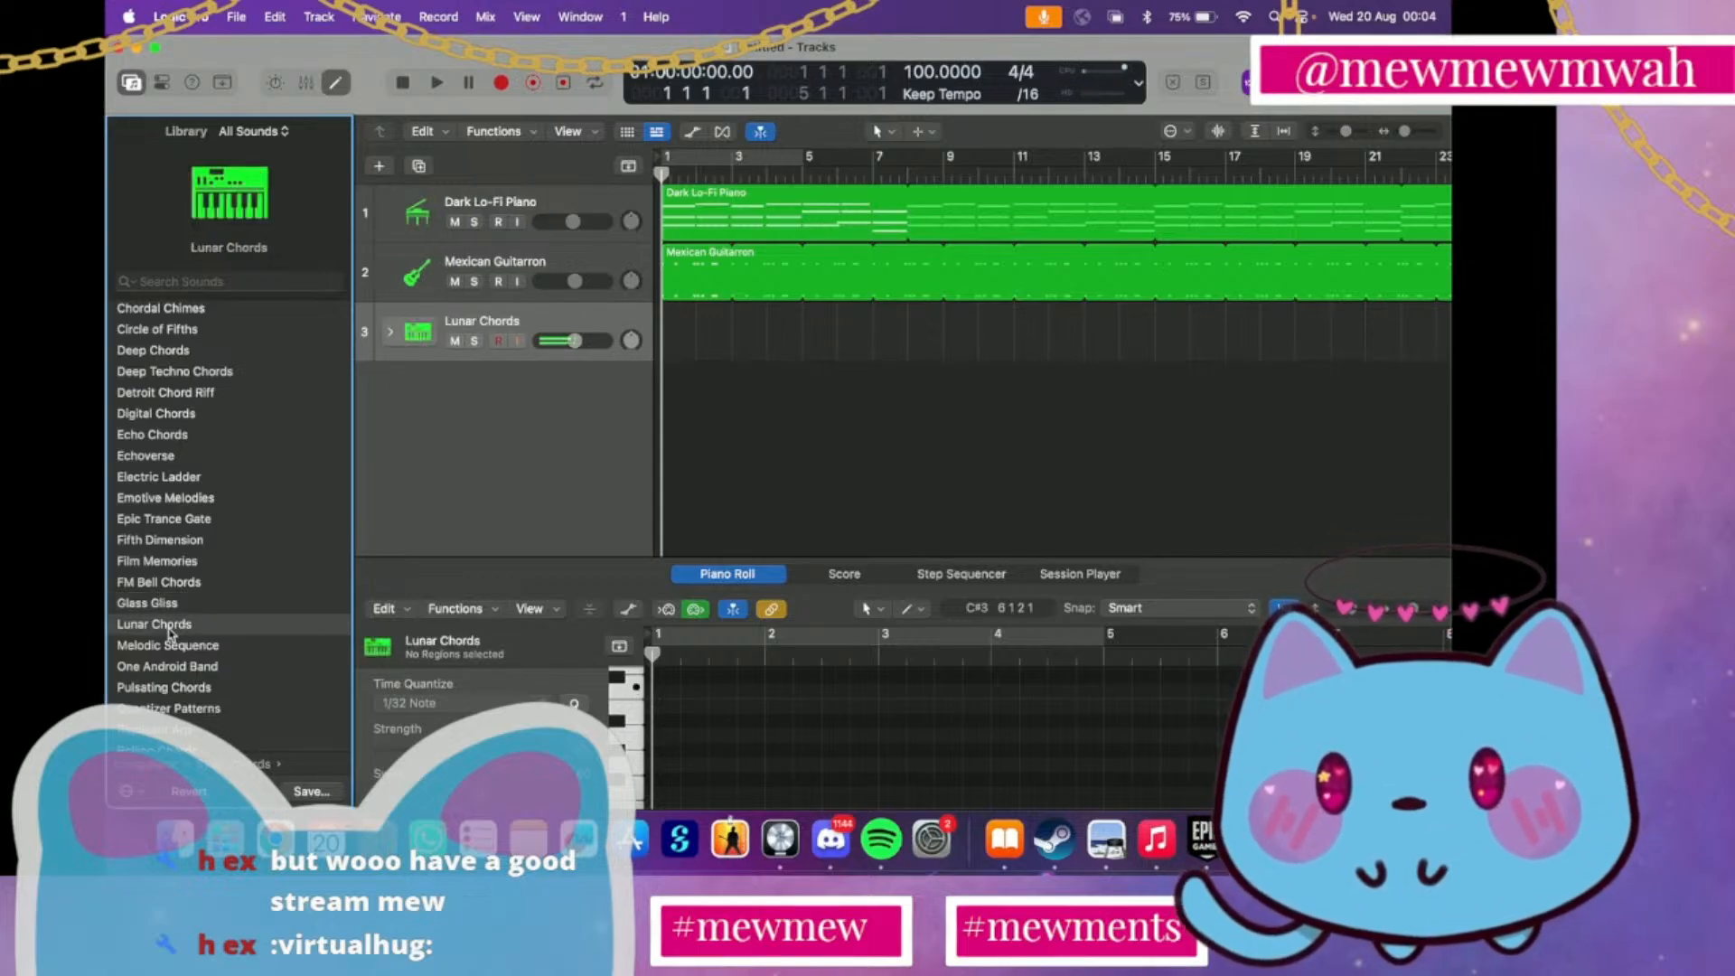
scroll(169, 632, "down", 5)
scroll(170, 632, "up", 10)
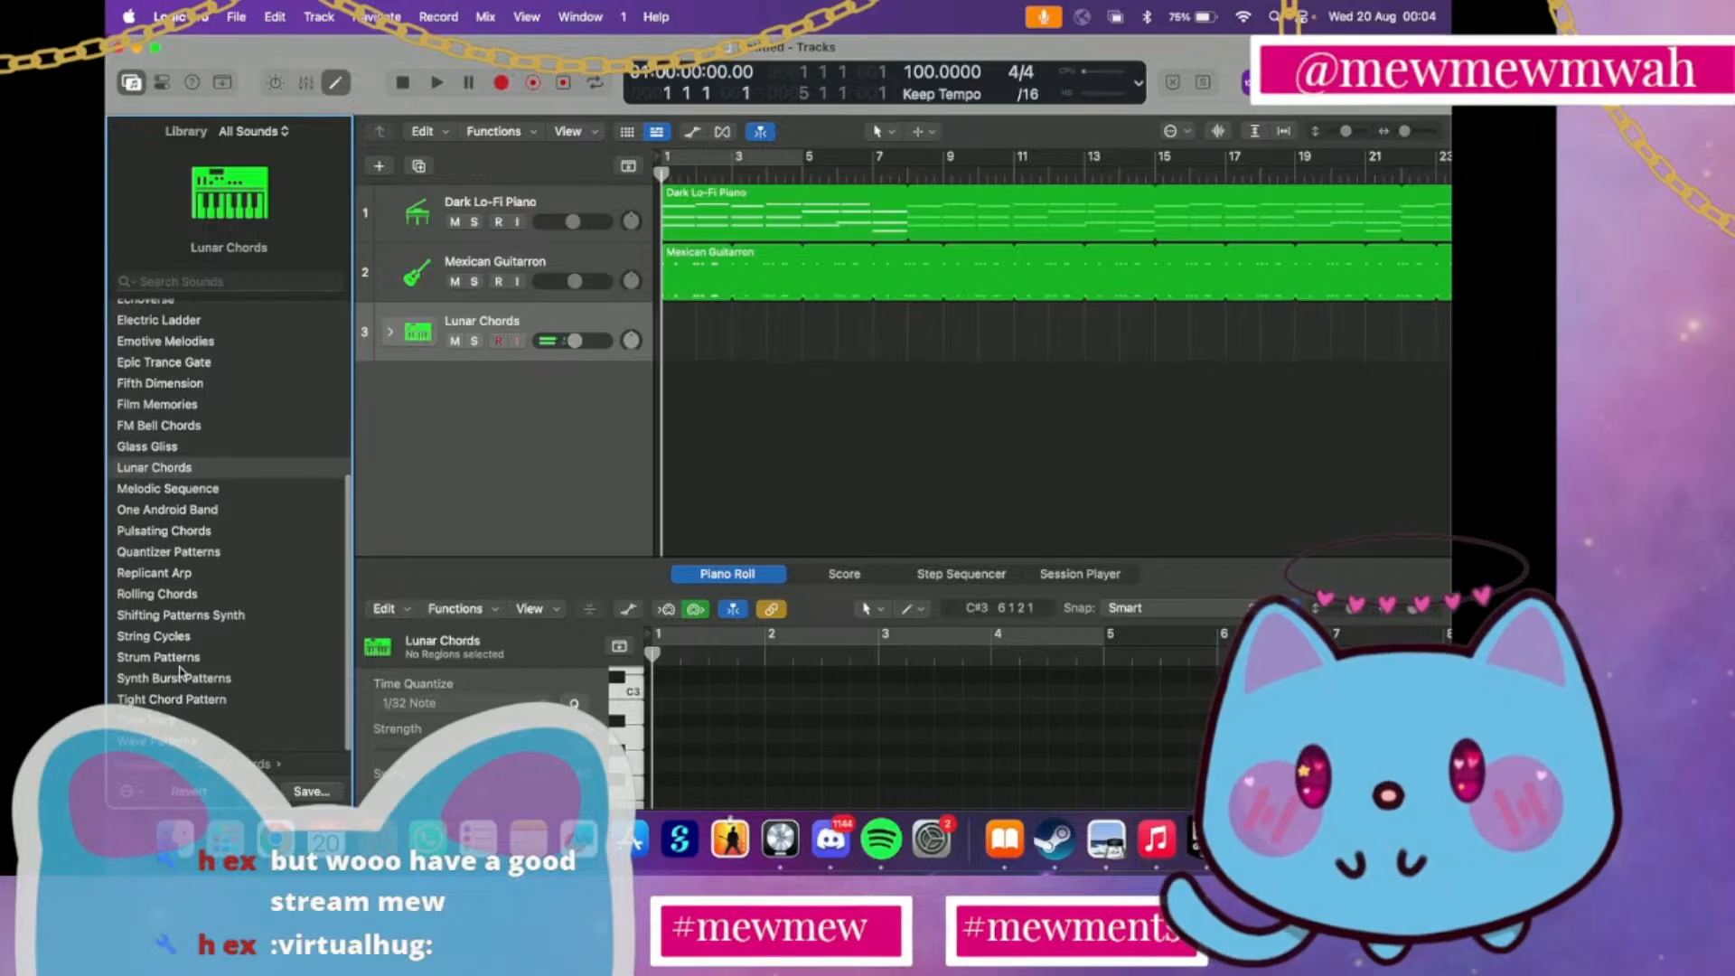
Audition the Arpeggiator Acoustic patches Mallets Layer, Woodwind Ensemble and Dynamic String Ensemble on track 3
scroll(173, 456, "left", 10)
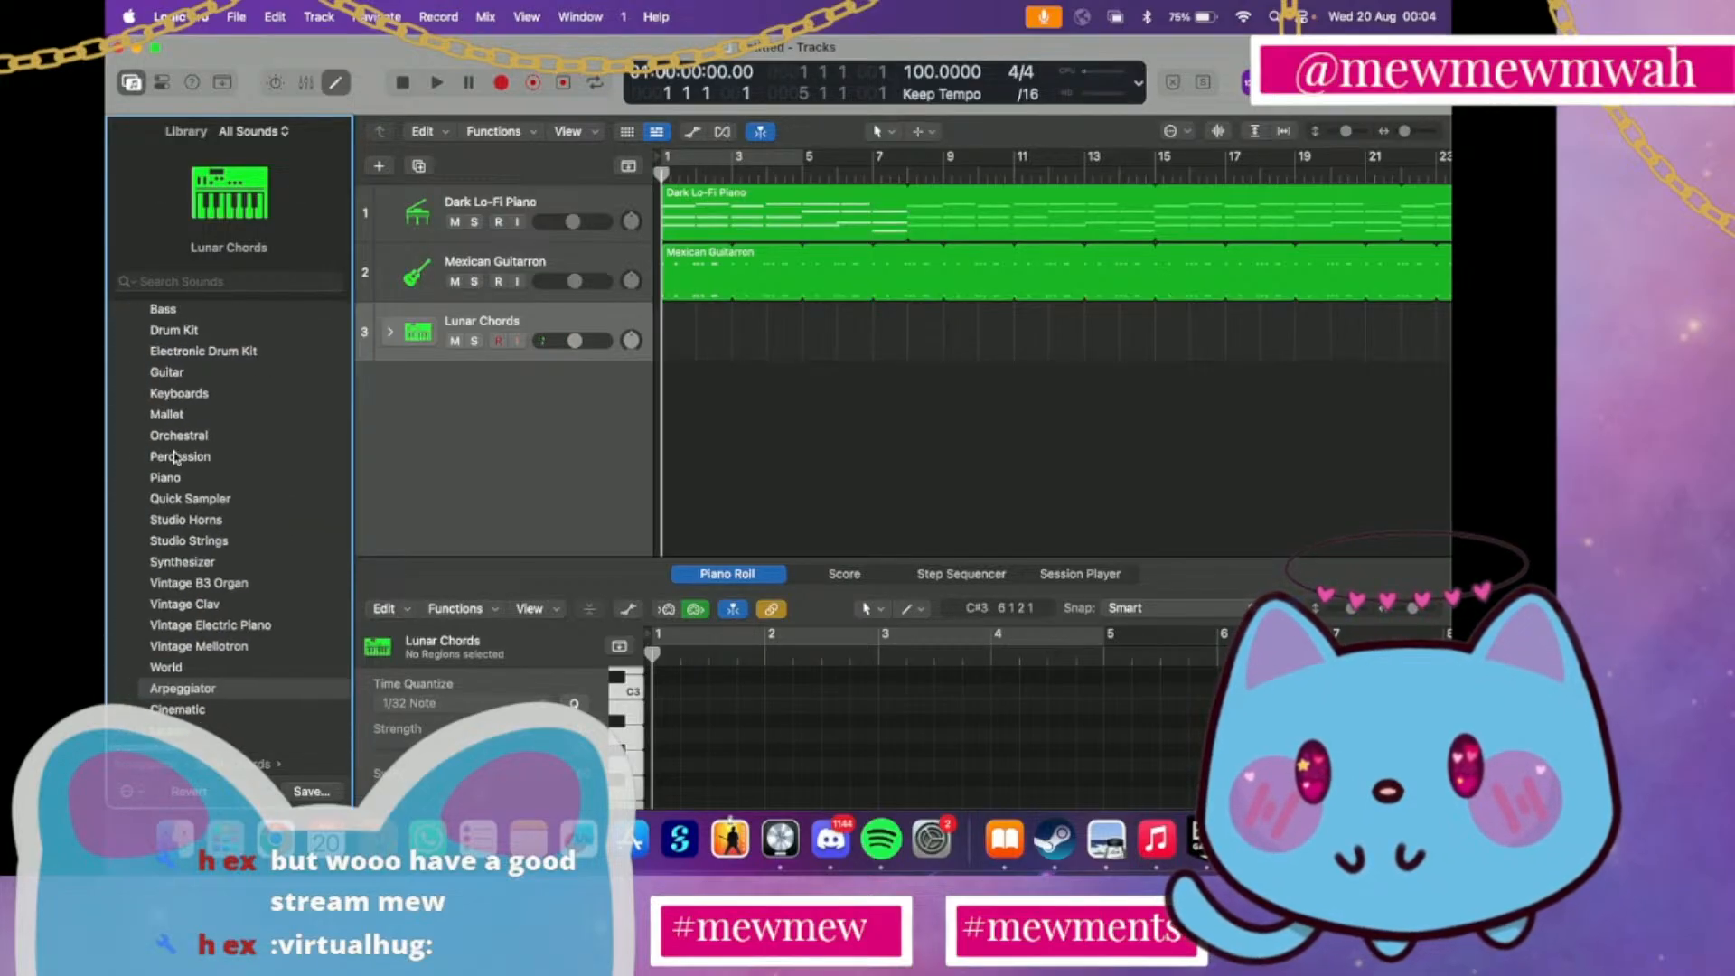
scroll(195, 506, "right", 5)
scroll(195, 506, "left", 1)
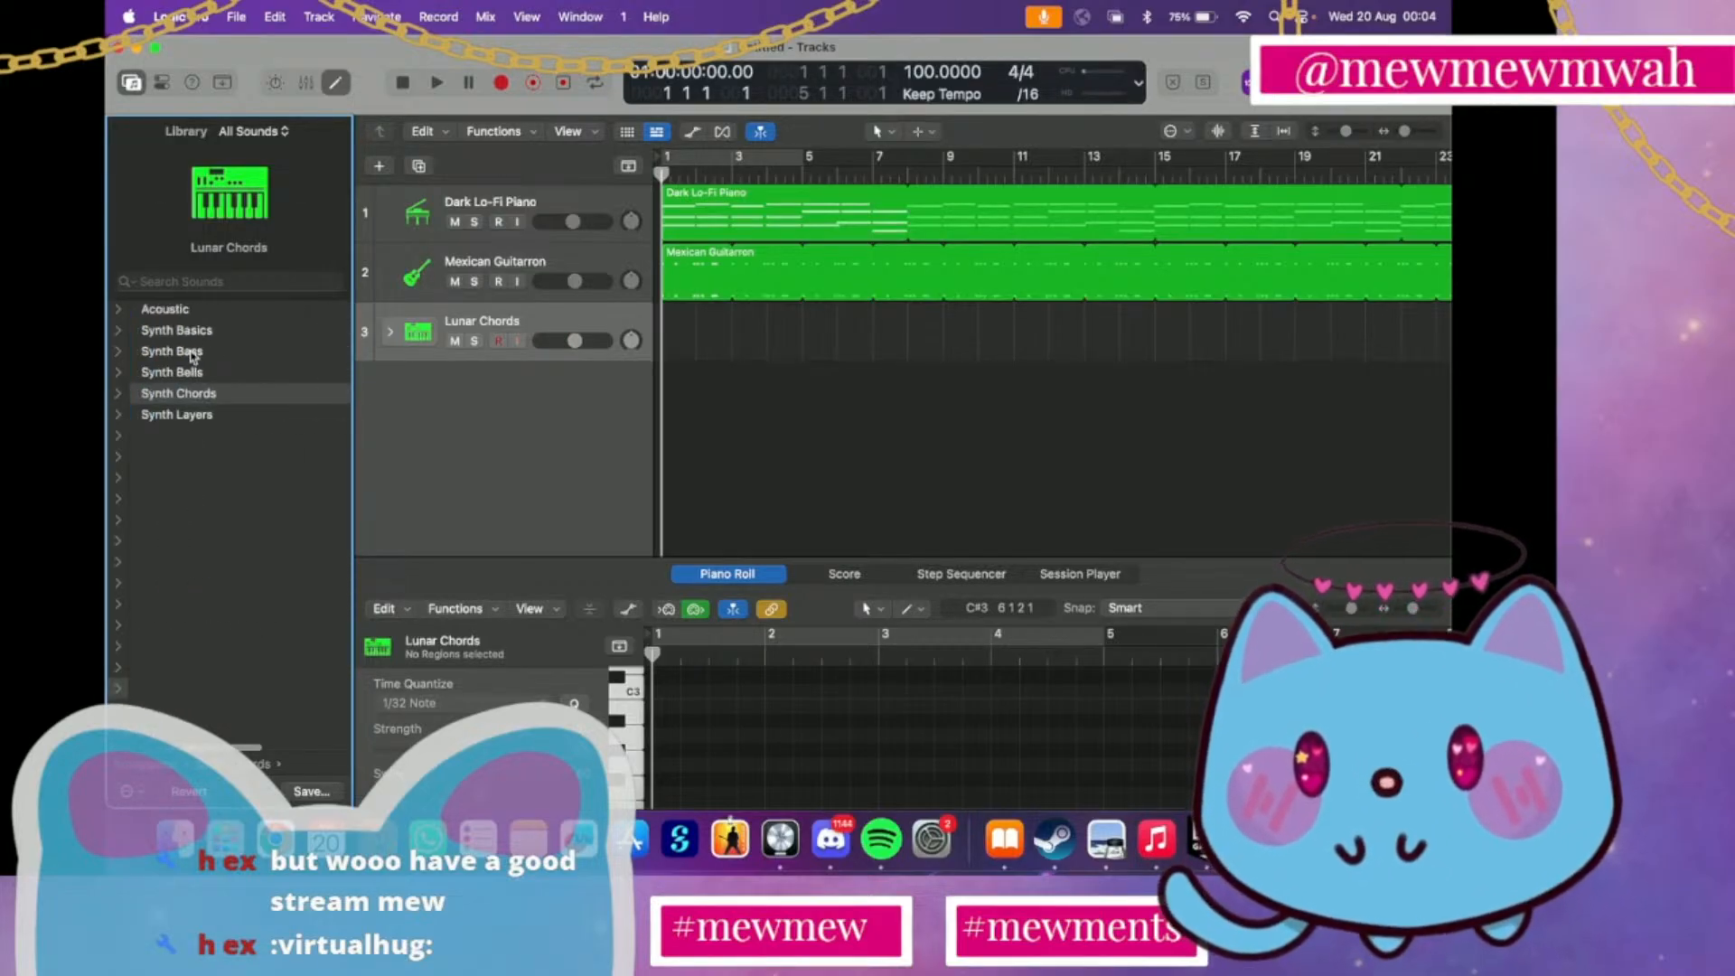
left_click(170, 309)
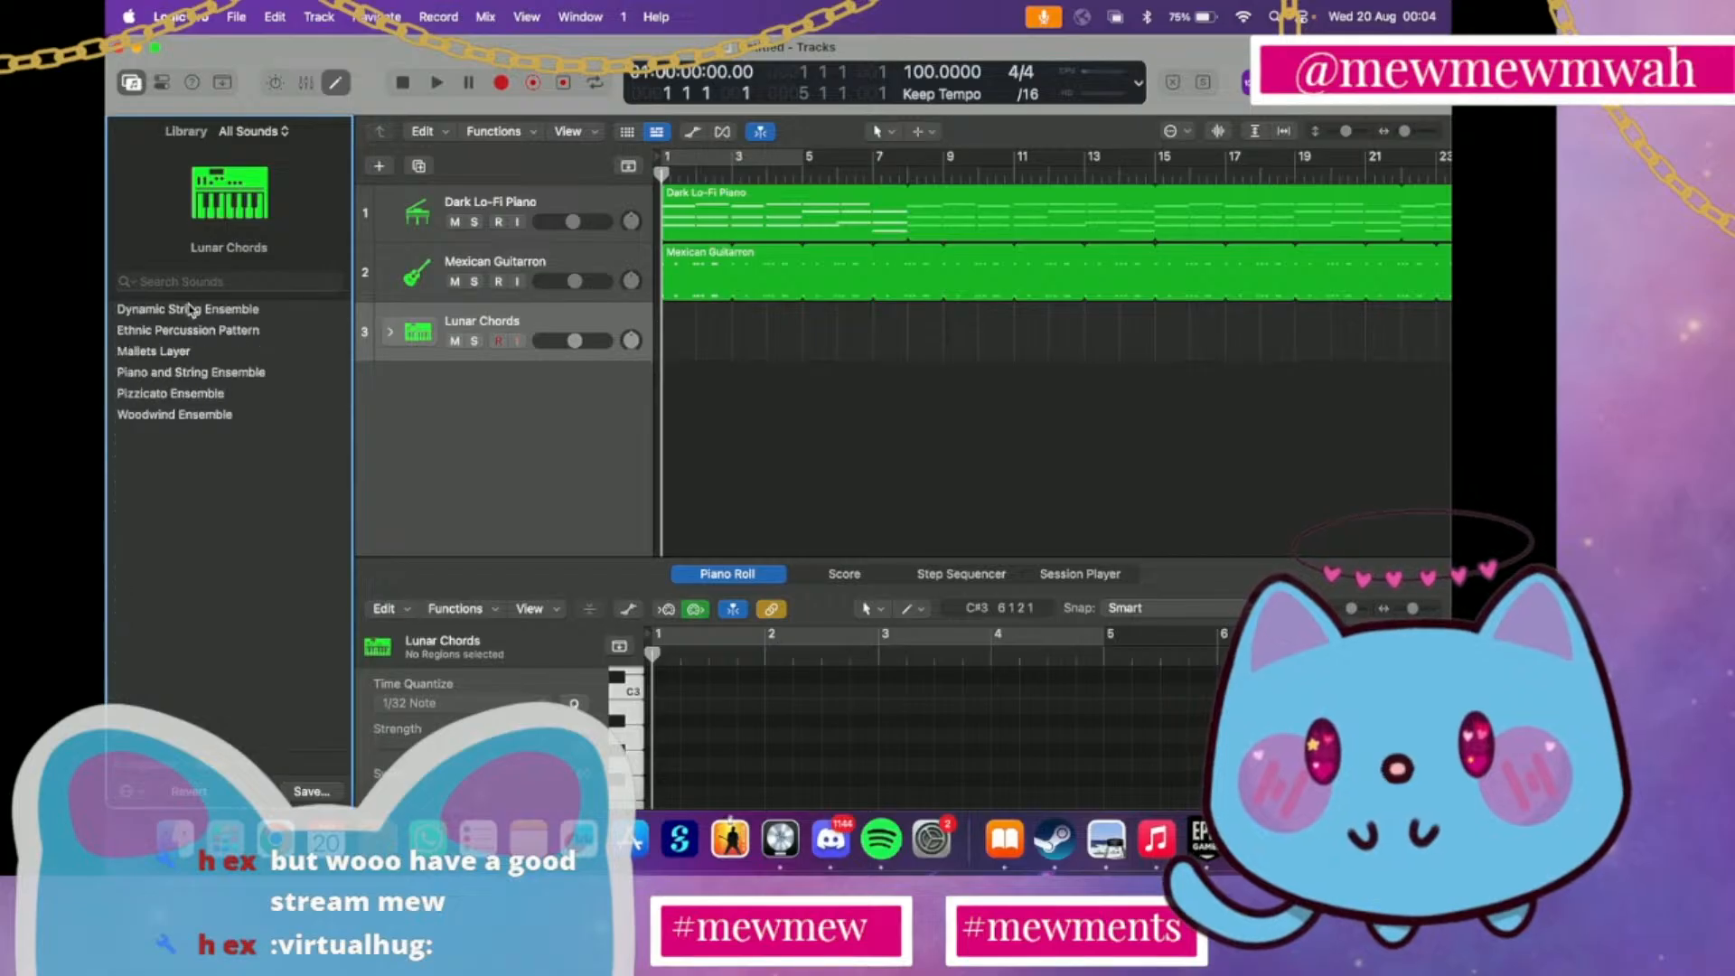
left_click(222, 358)
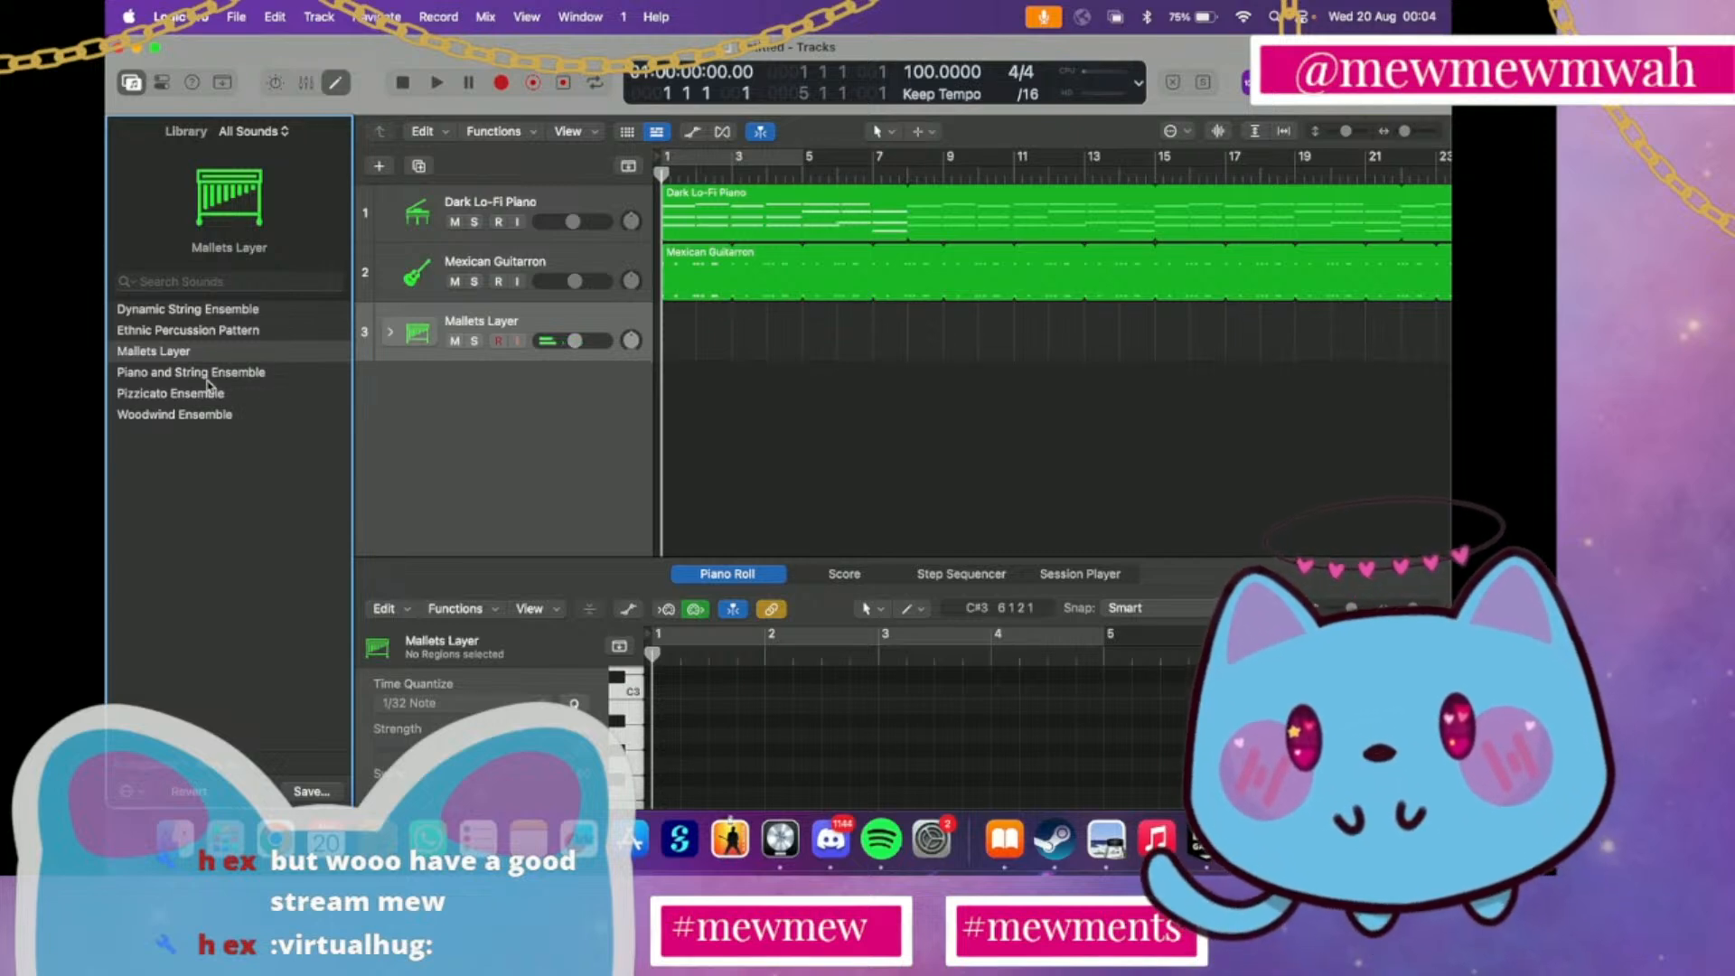
left_click(184, 415)
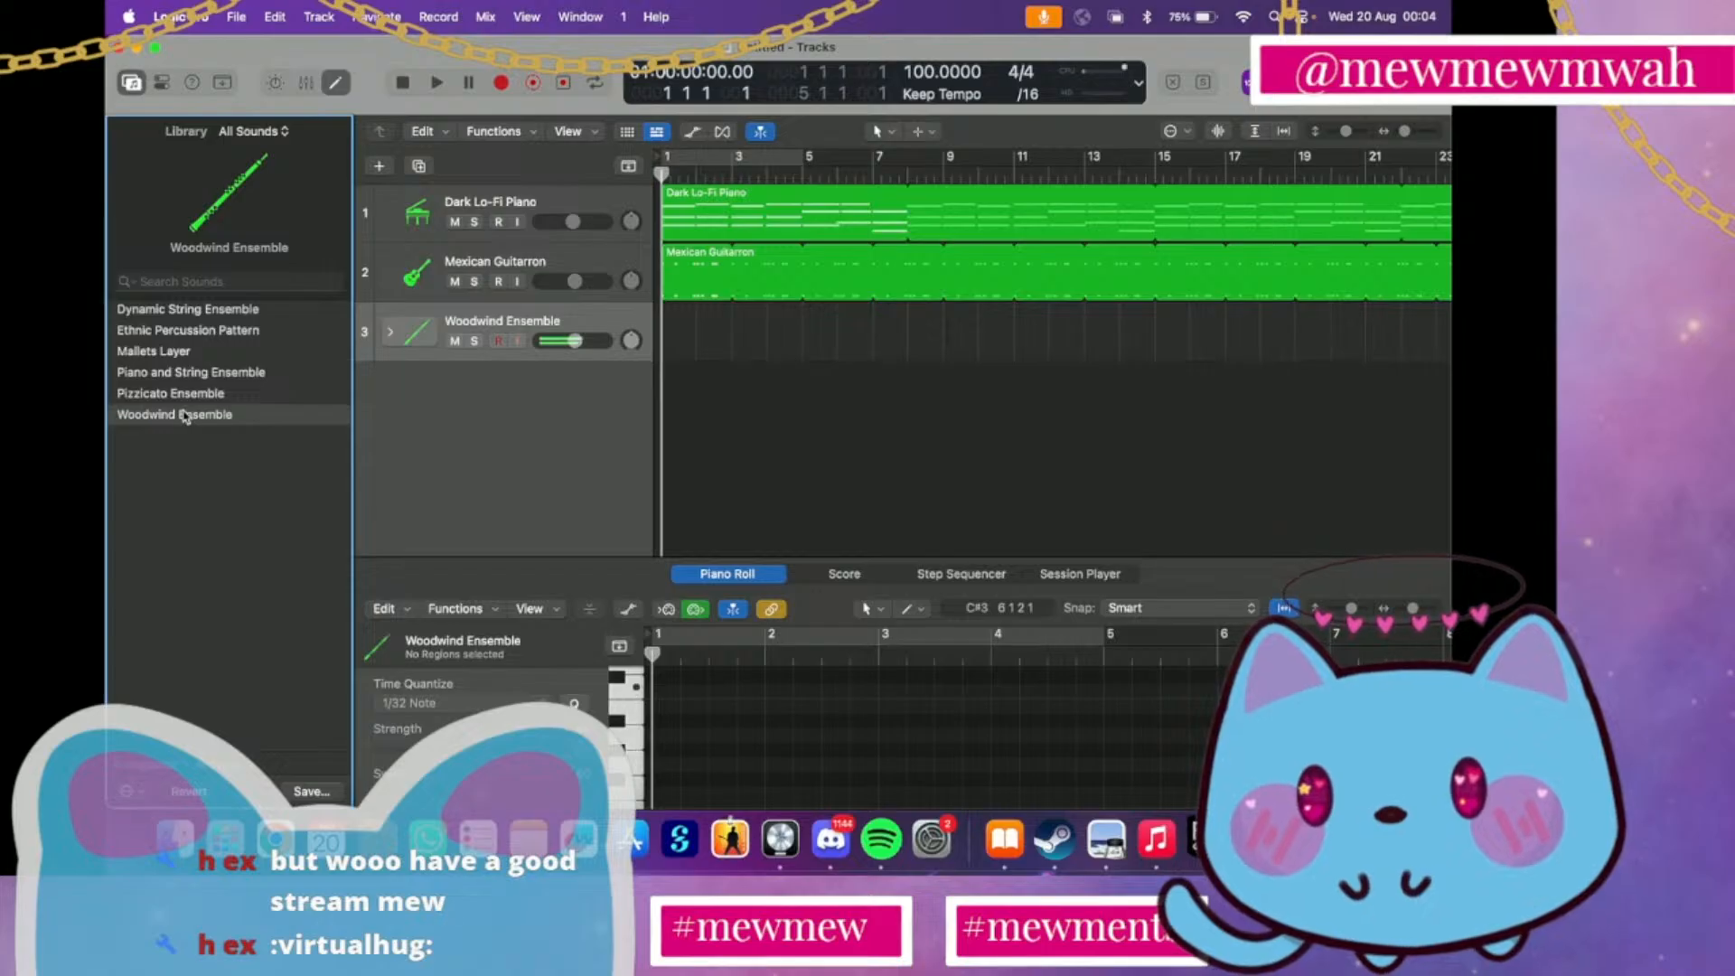
left_click(214, 310)
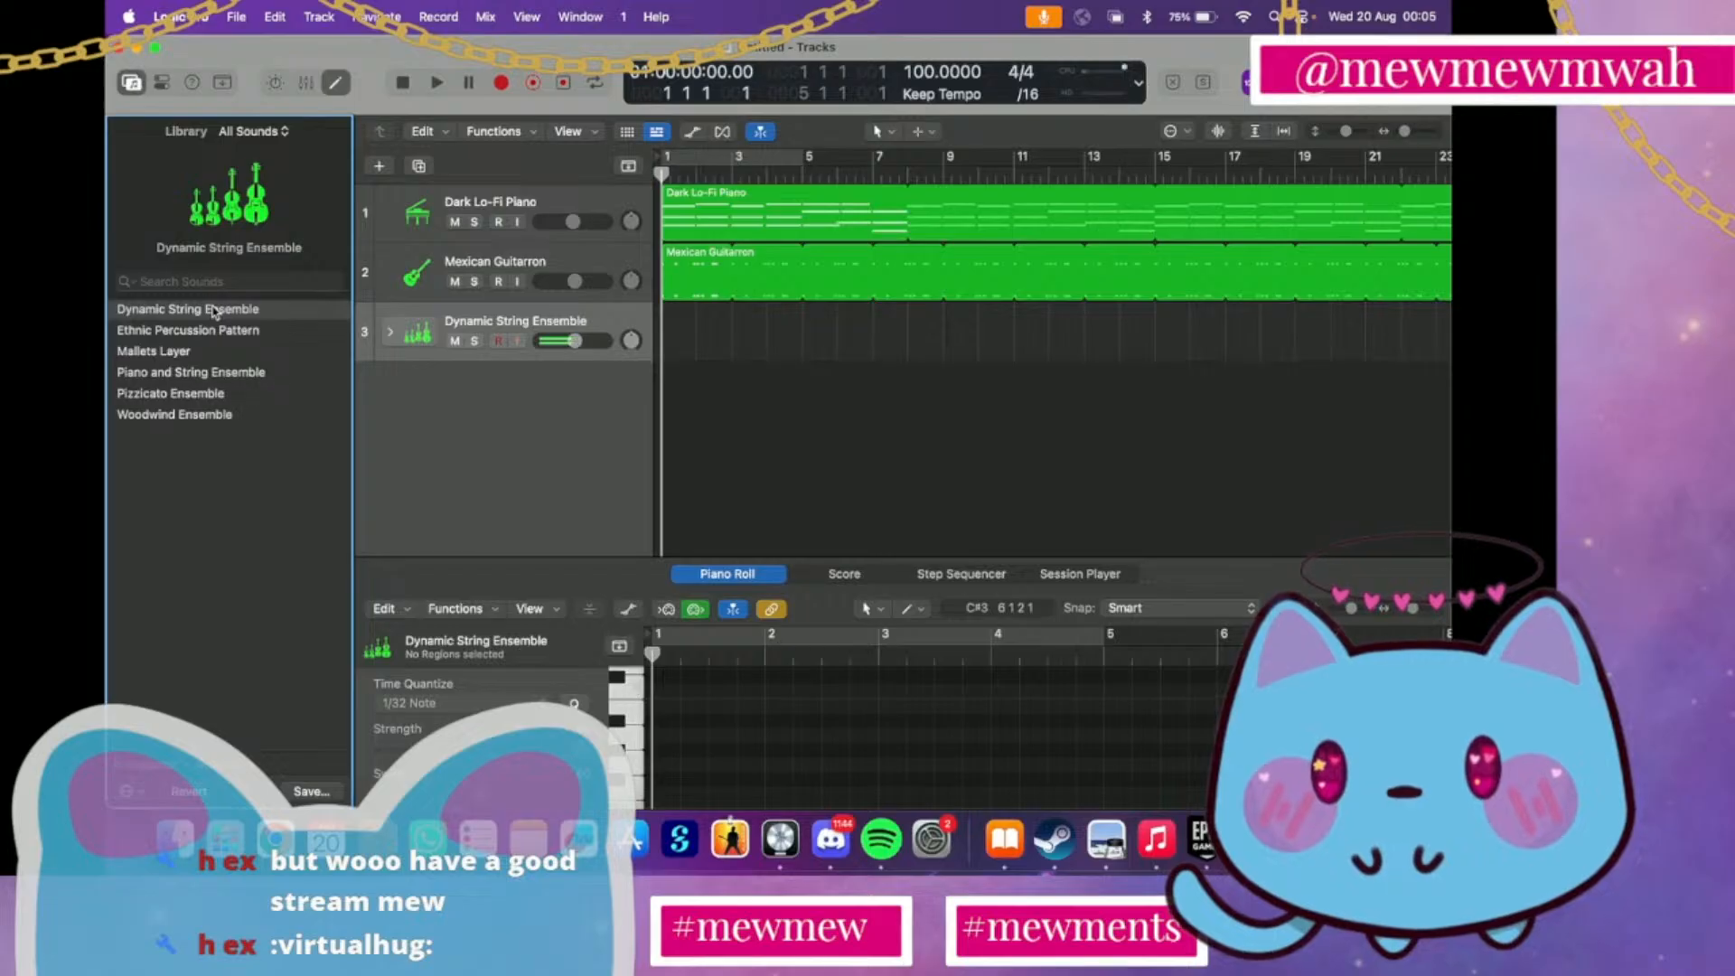
Go back to the Arpeggiator Synth Layers and audition Warm Arp Pad, Traveling Without Moving and Starlight Motion on track 3
scroll(214, 312, "left", 3)
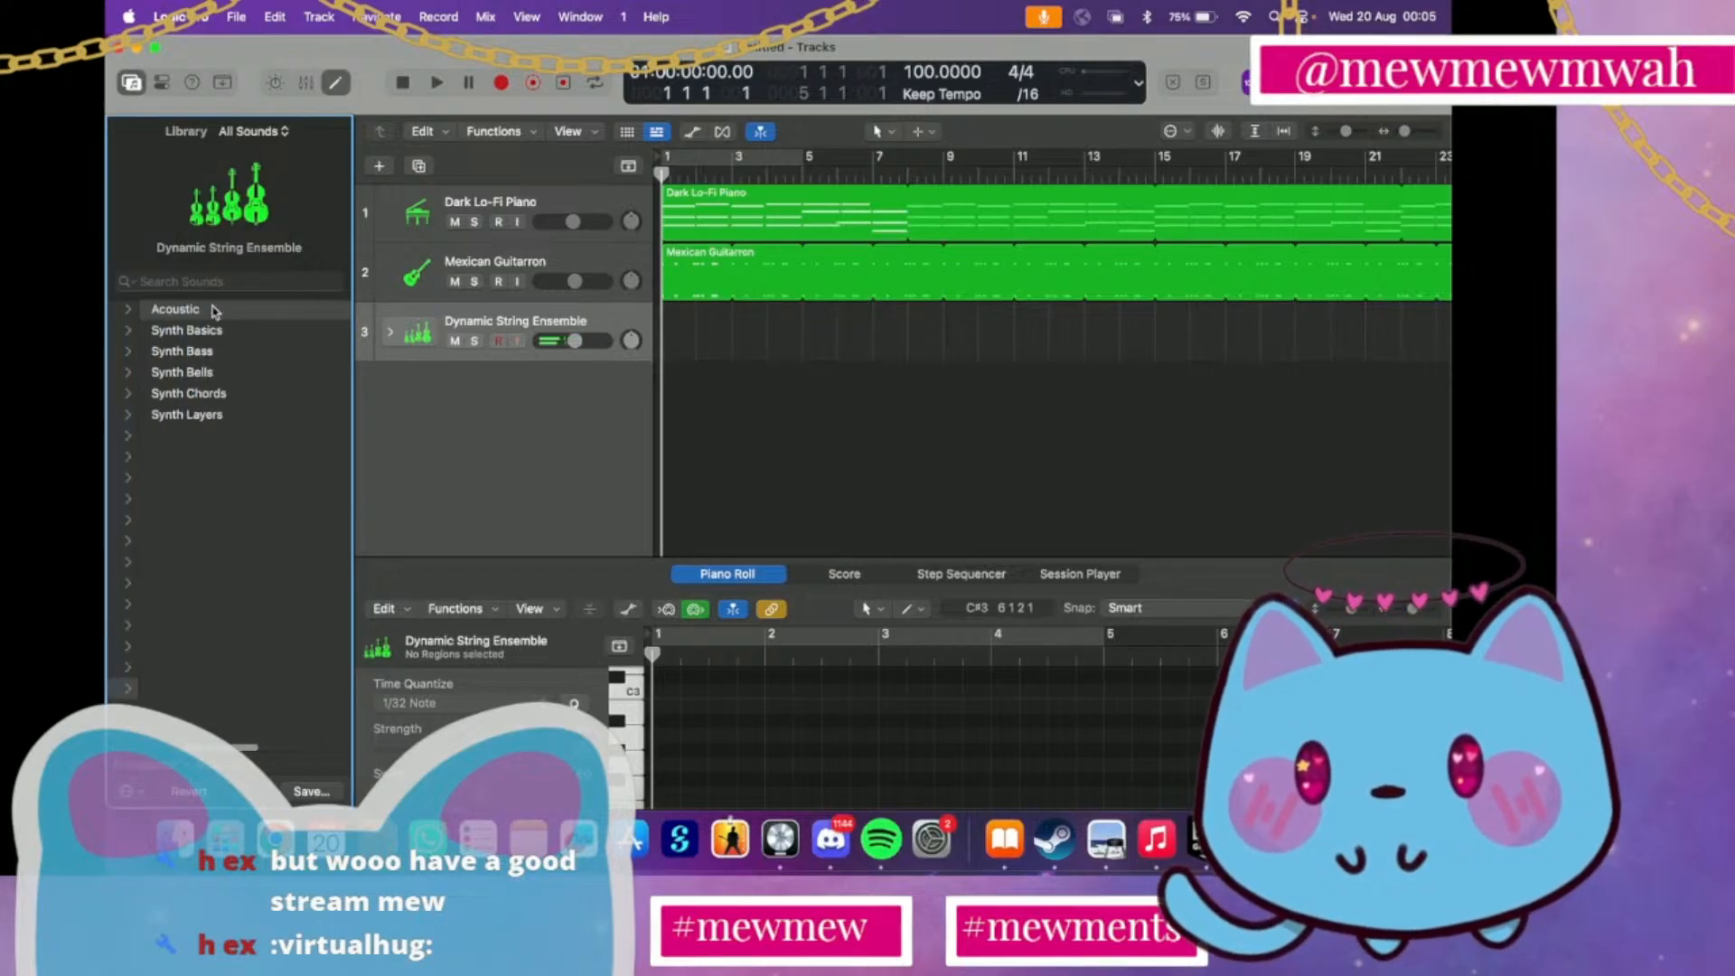
left_click(217, 411)
scroll(216, 411, "down", 5)
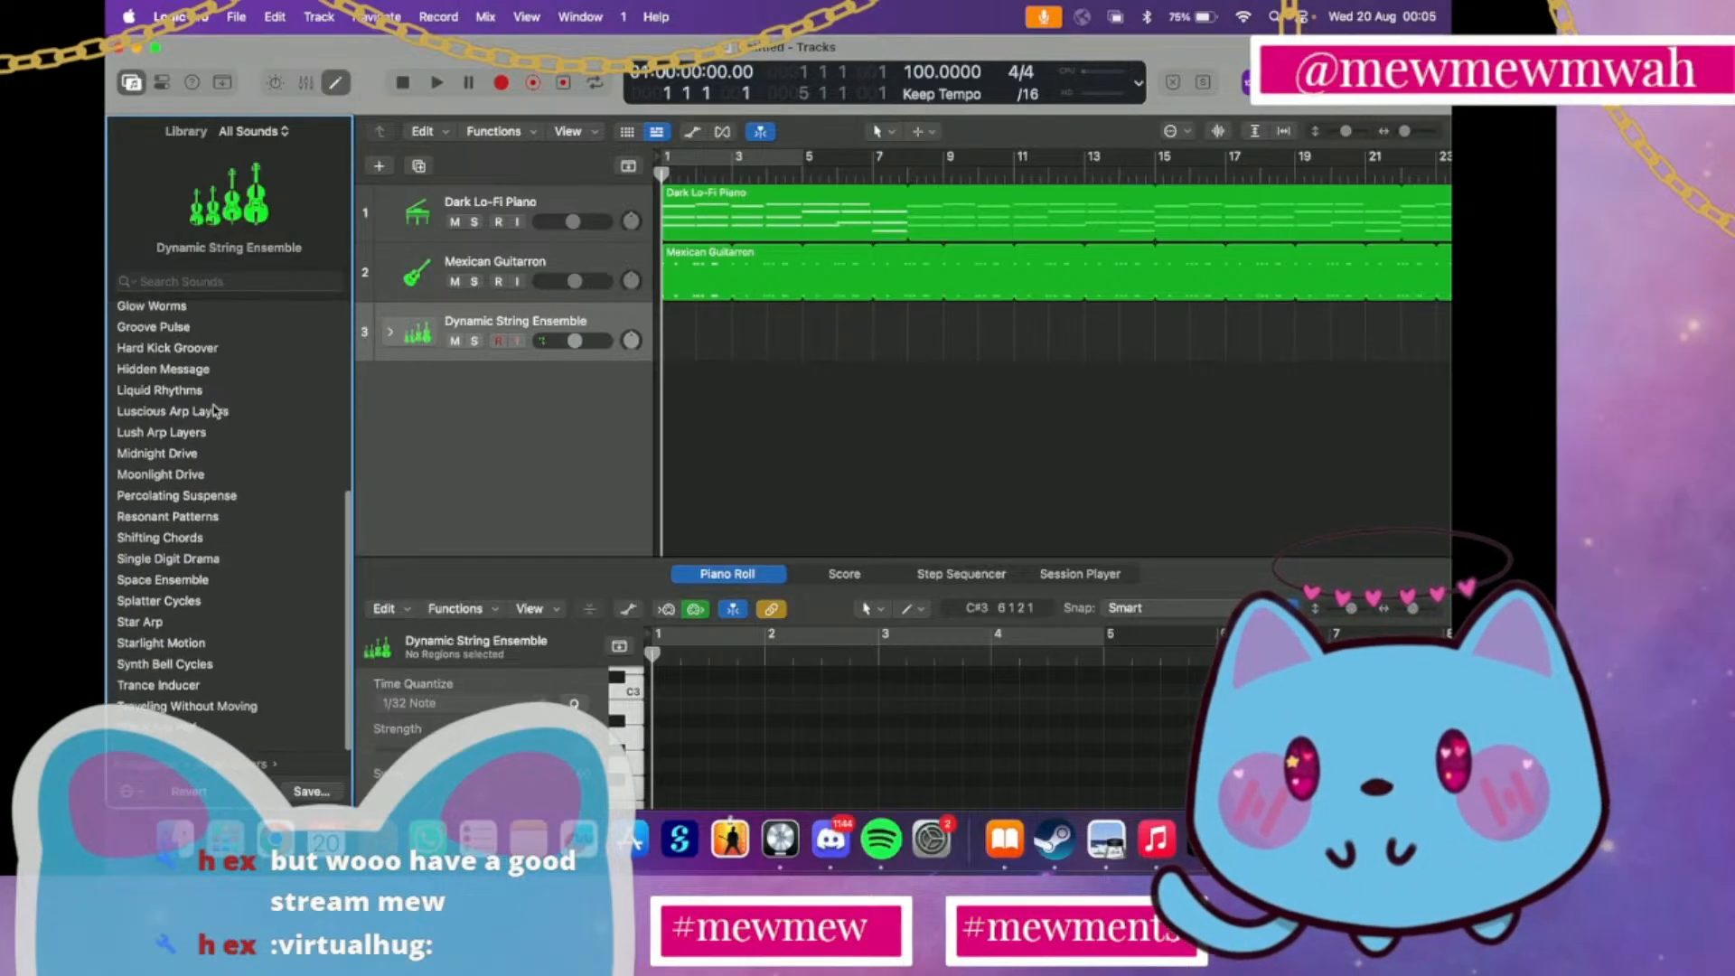
left_click(216, 741)
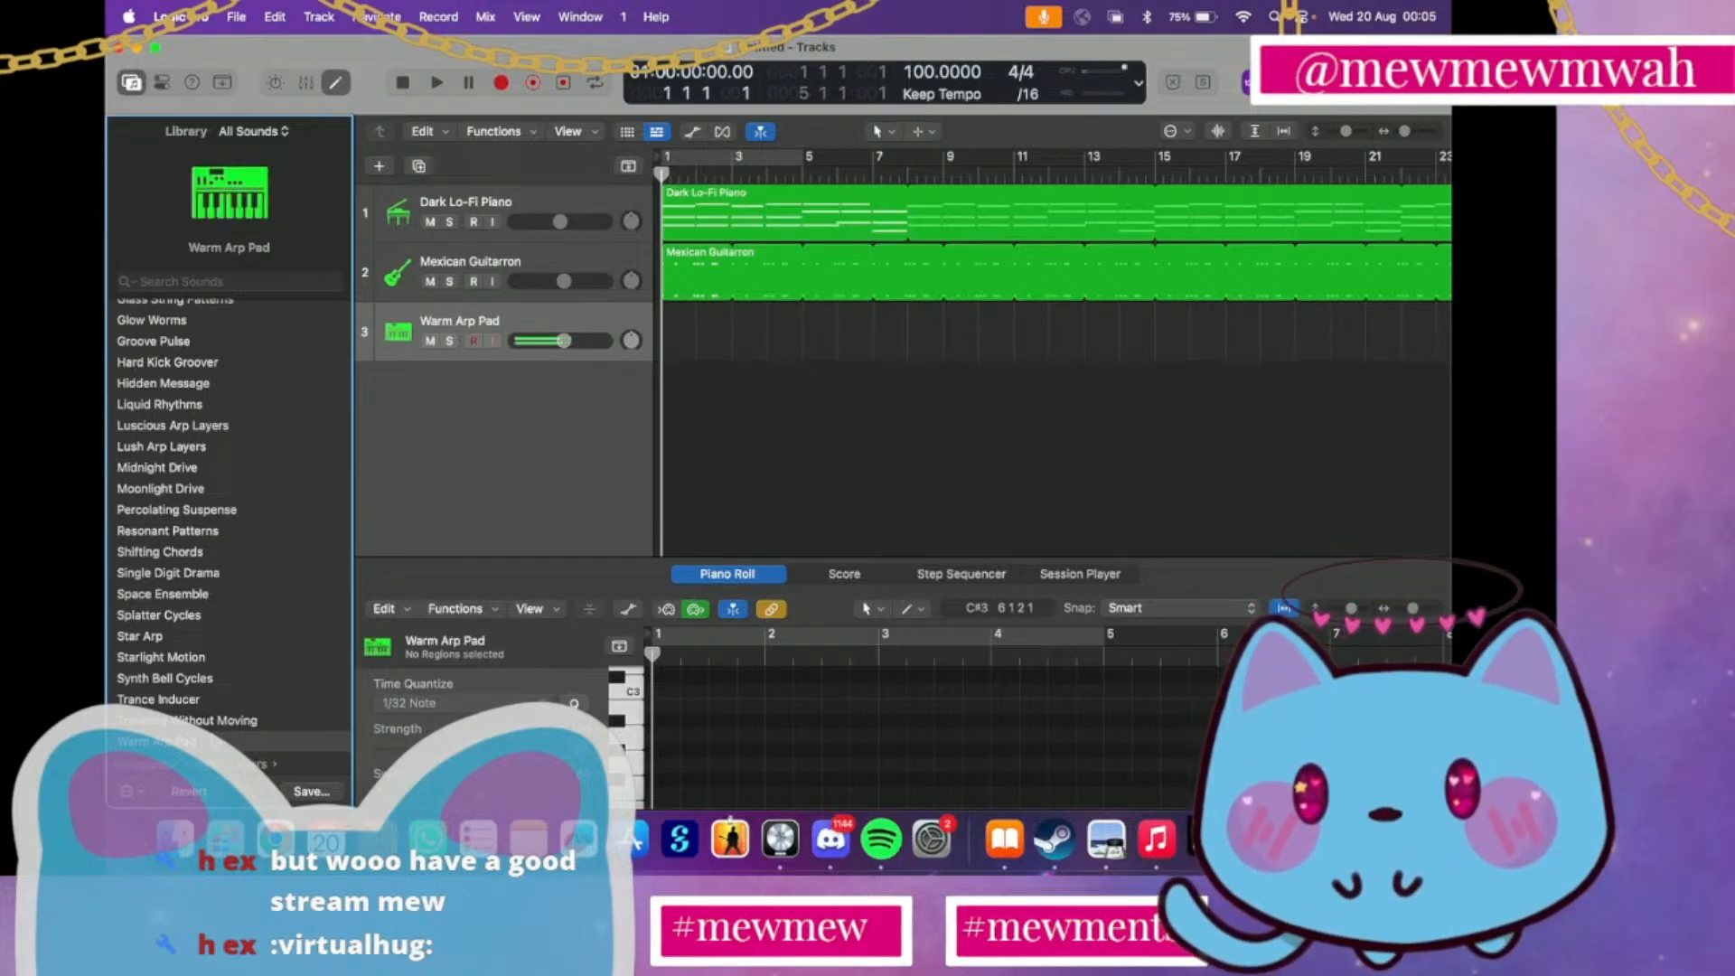
left_click(210, 722)
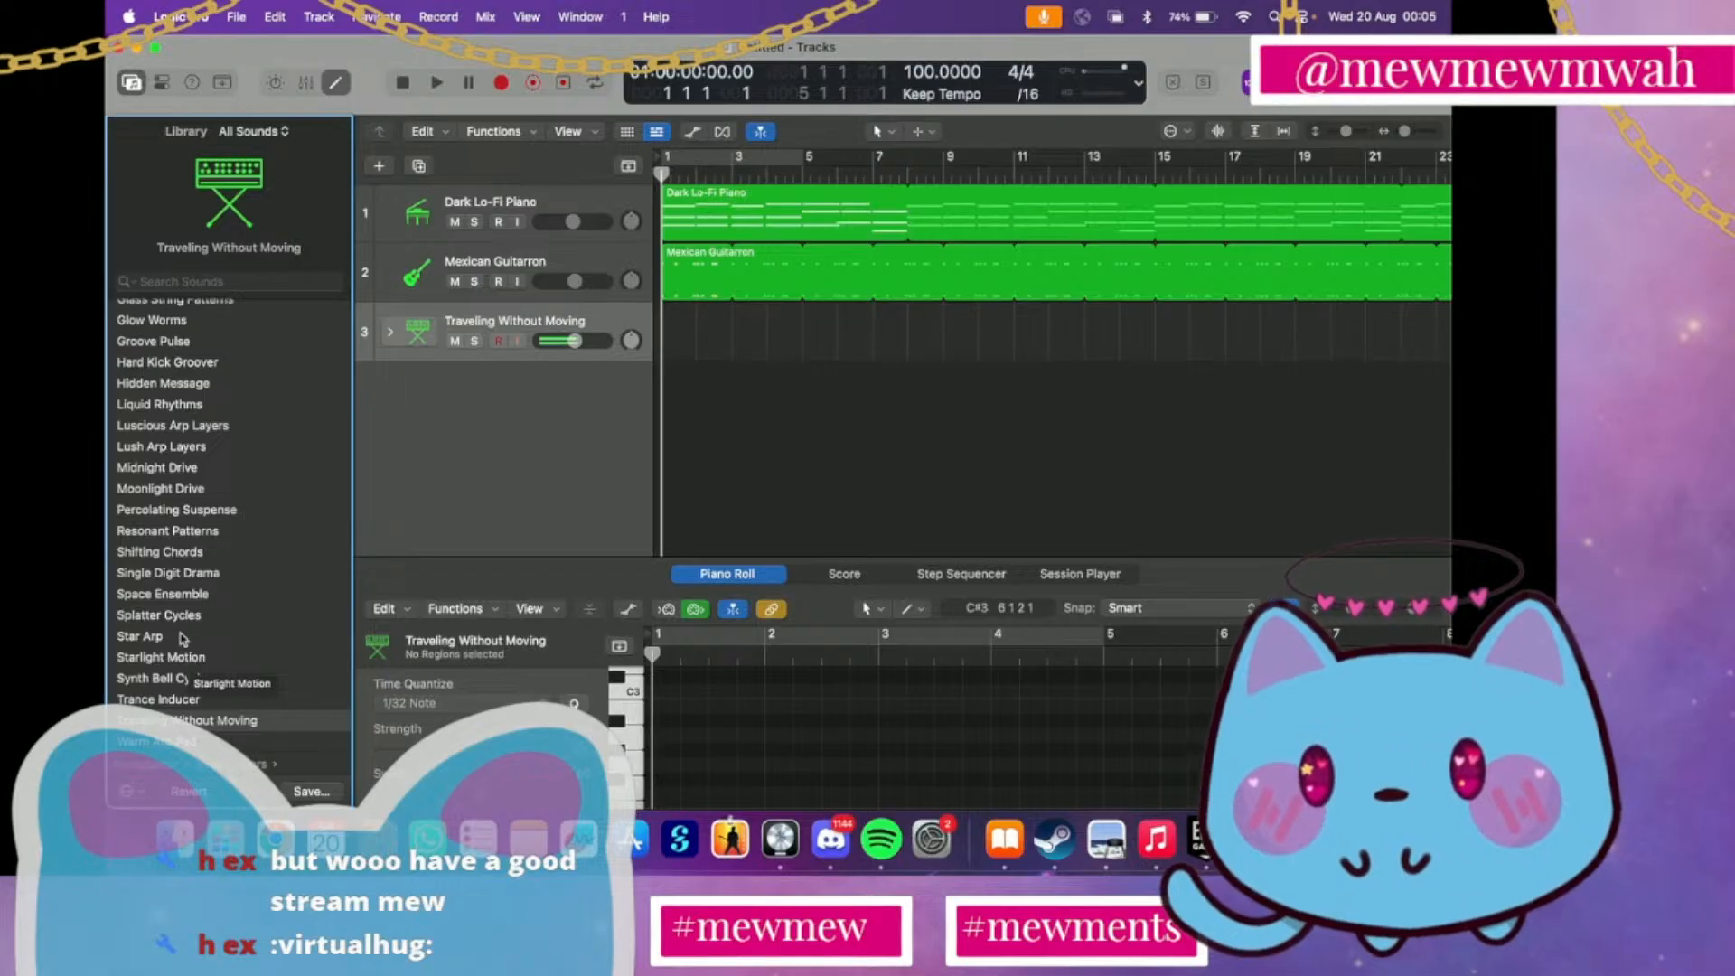
left_click(185, 658)
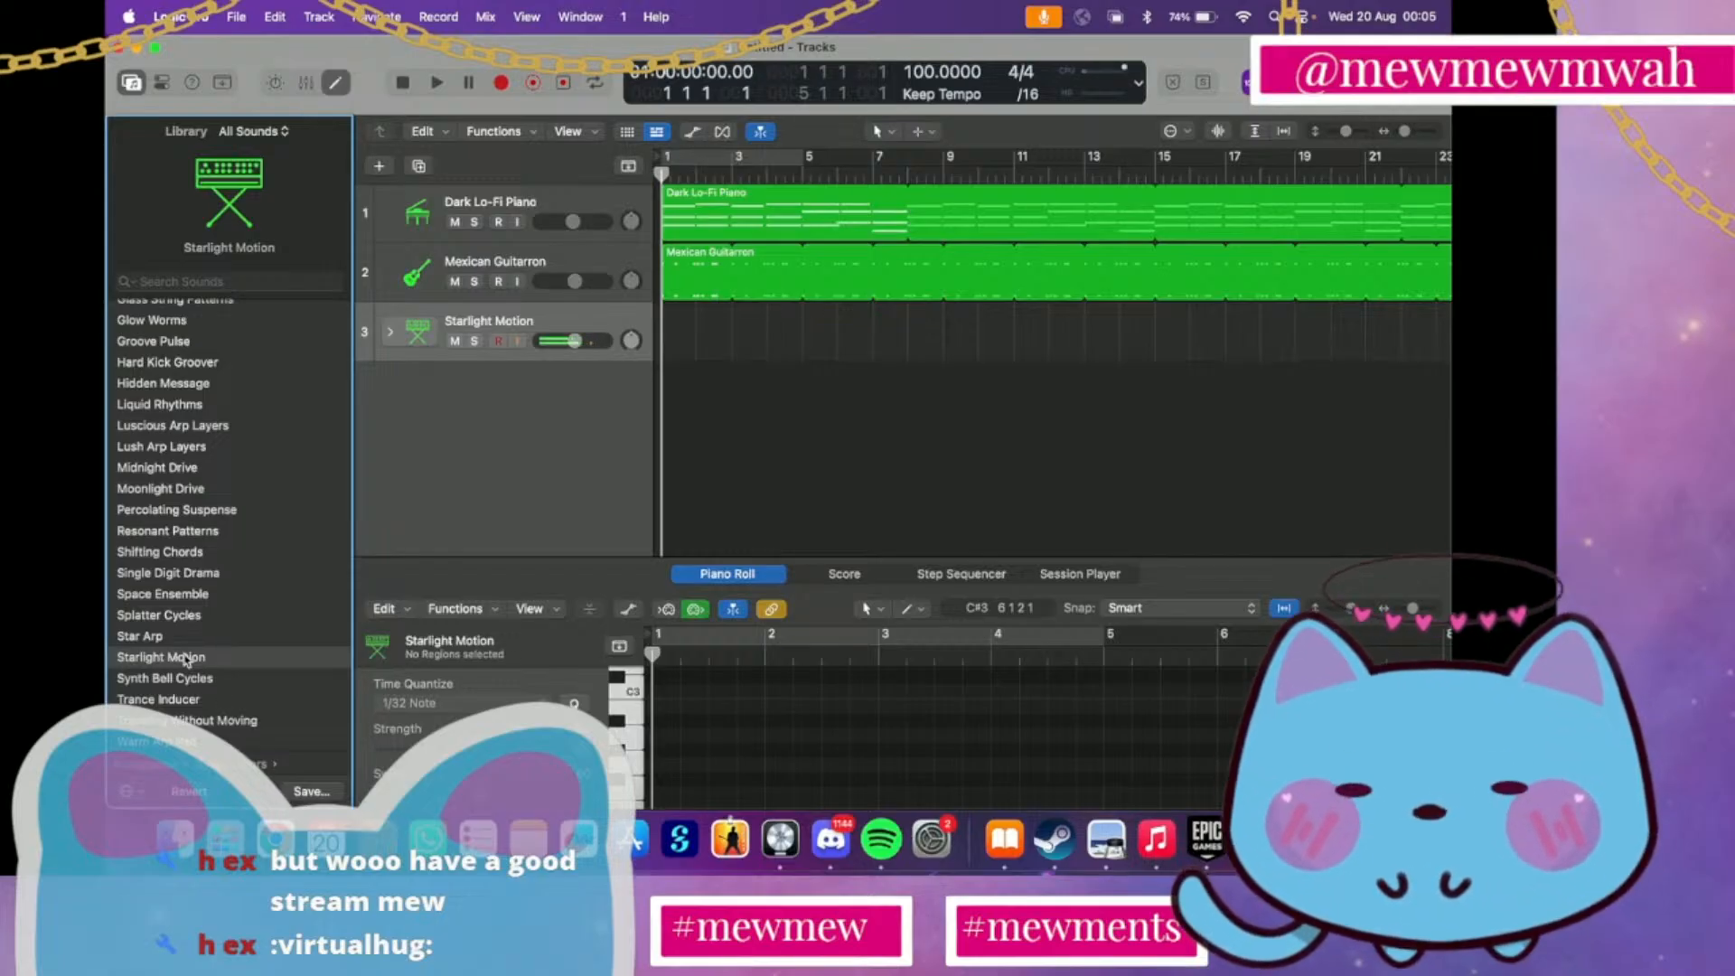
Audition the Synth Layers patches Resonant Patterns and Percolating Suspense on track 3, and load Single Digit Drama
scroll(221, 526, "up", 3)
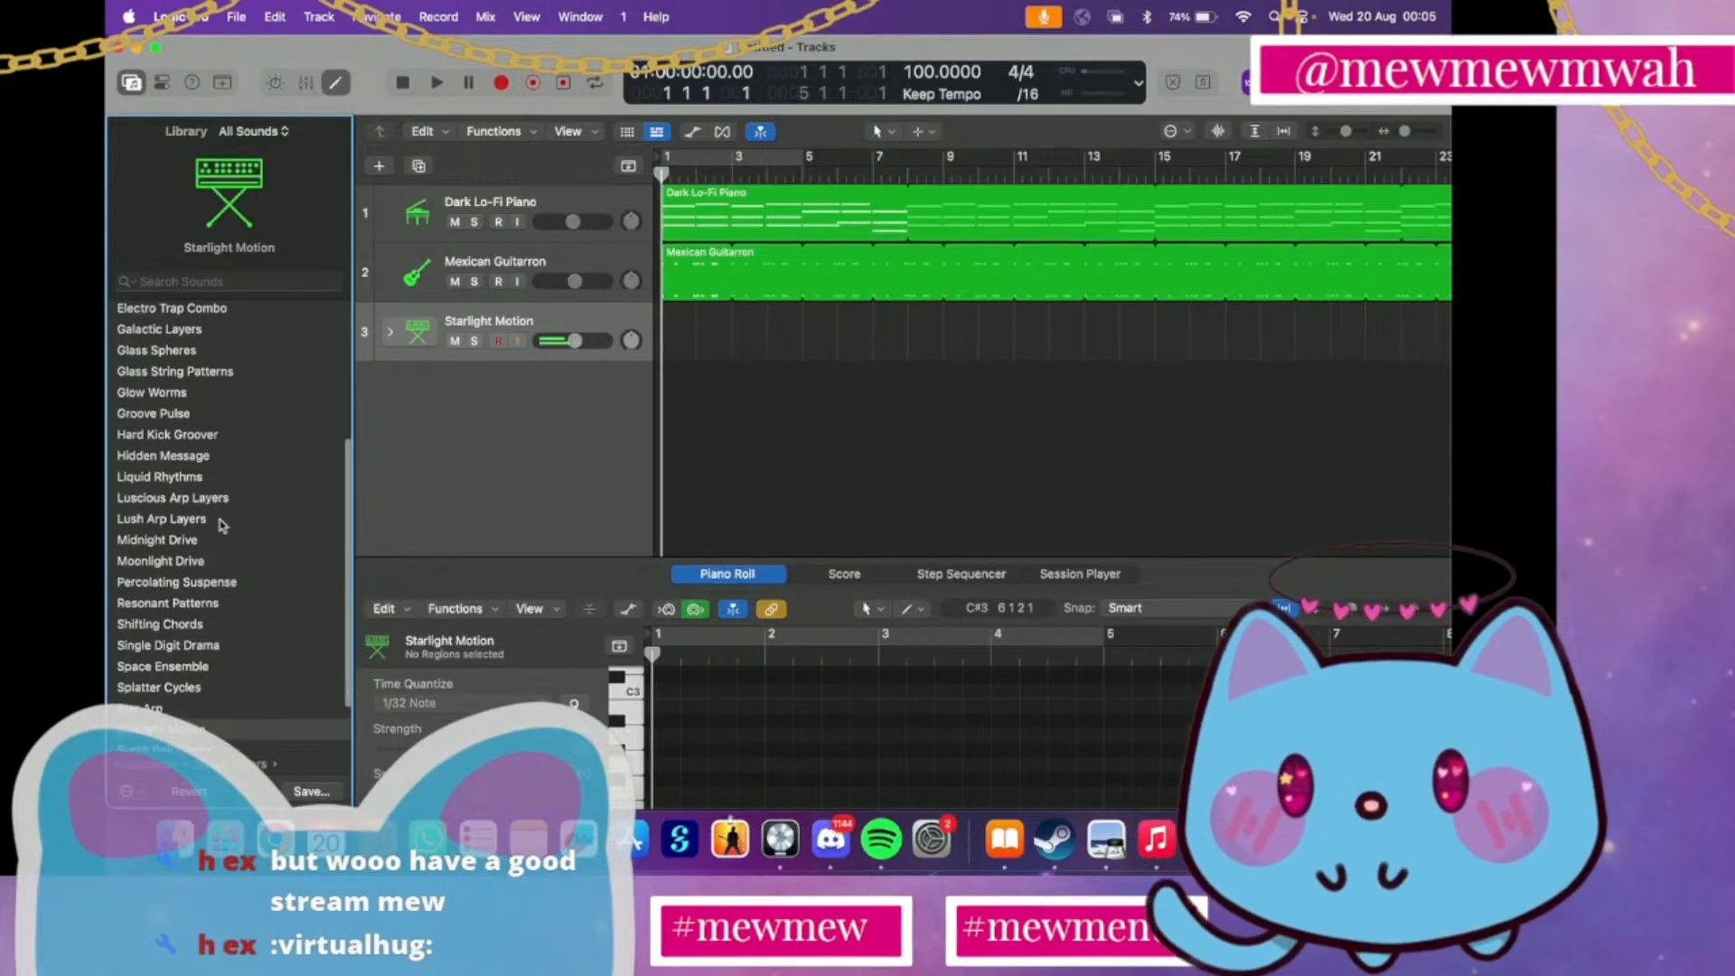
left_click(198, 607)
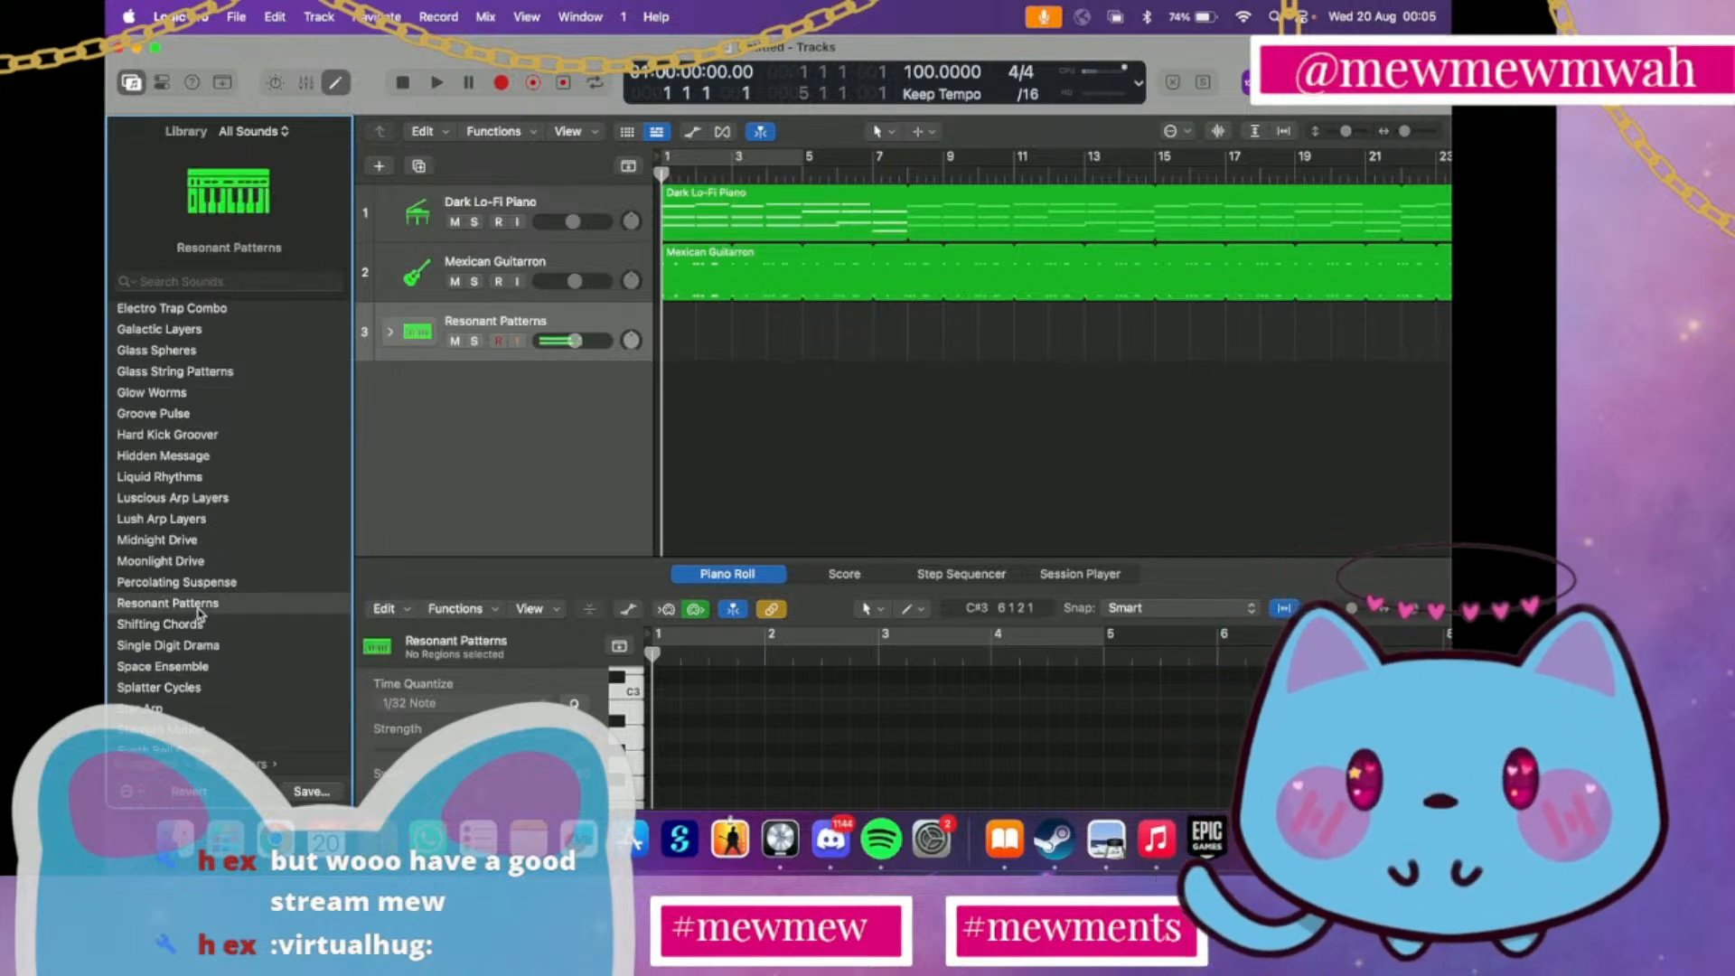
left_click(200, 587)
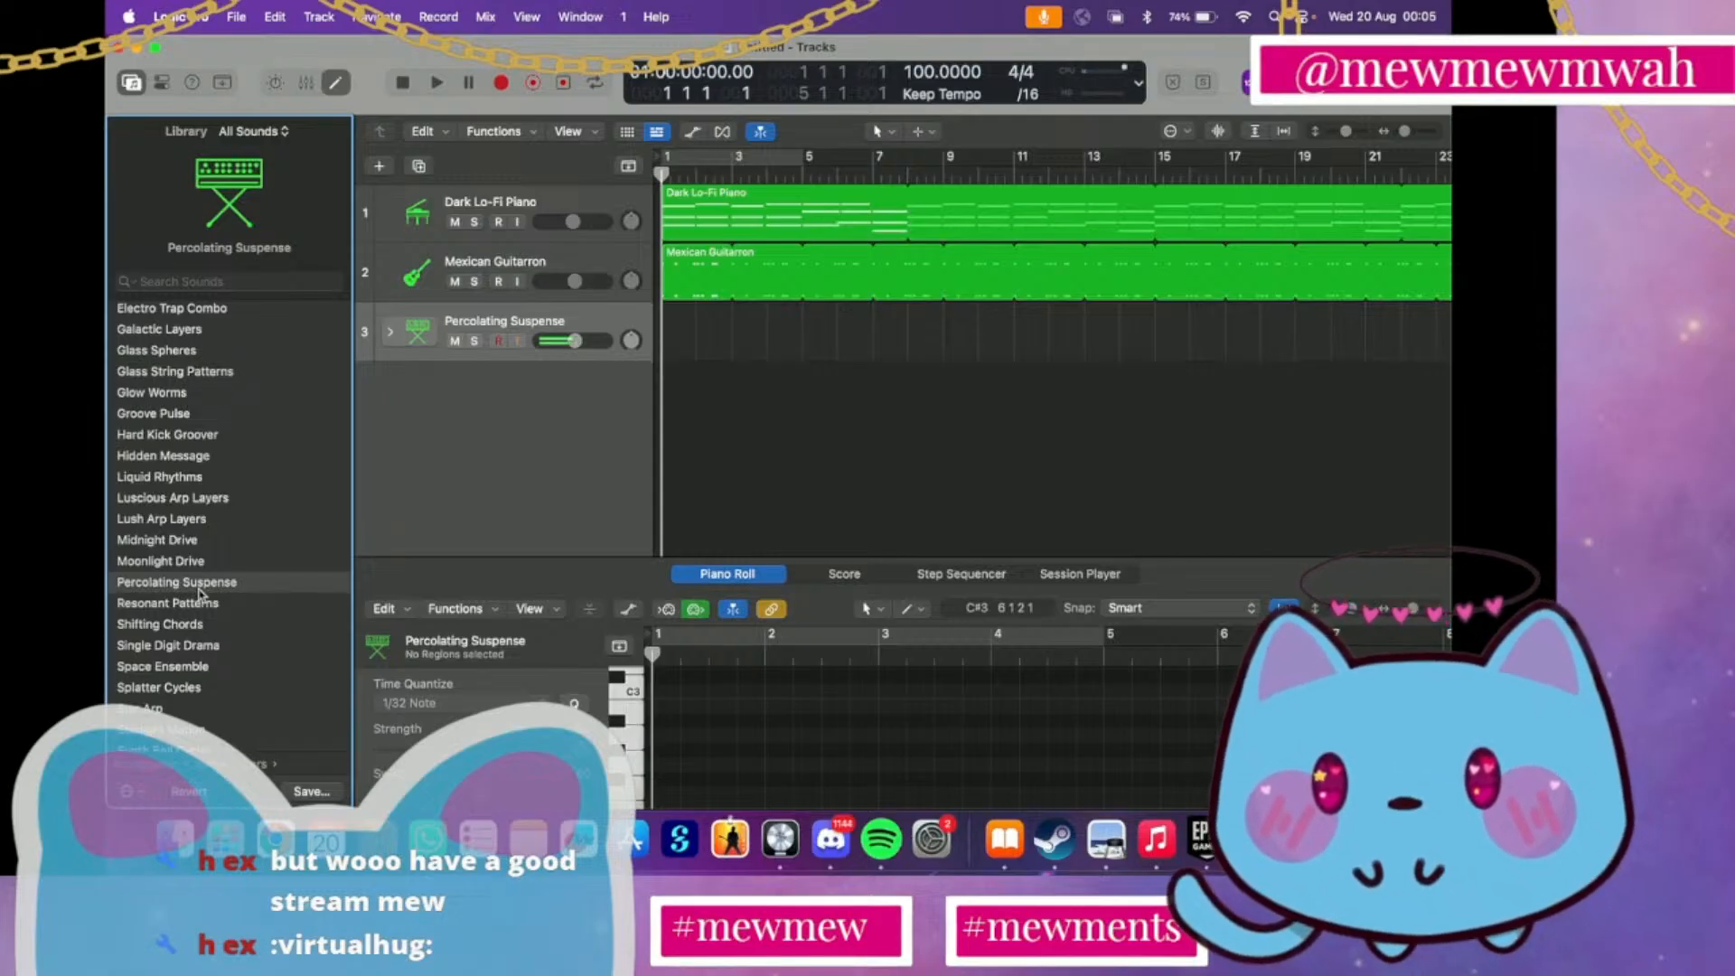
scroll(190, 598, "down", 2)
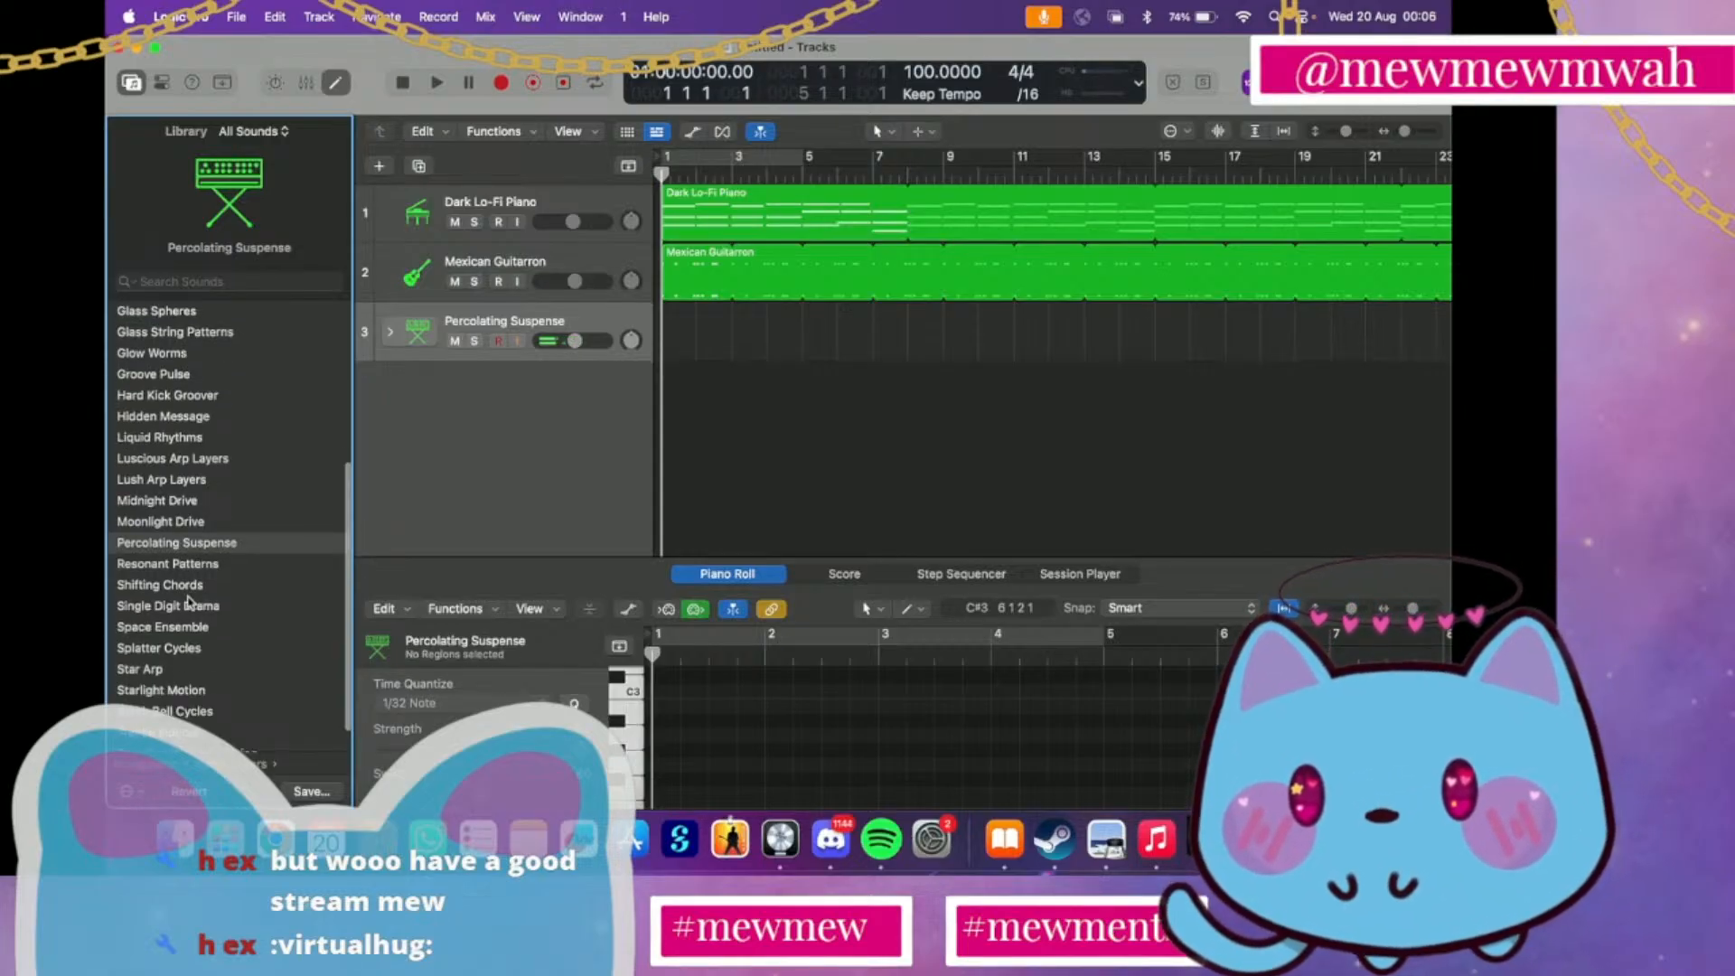
left_click(189, 606)
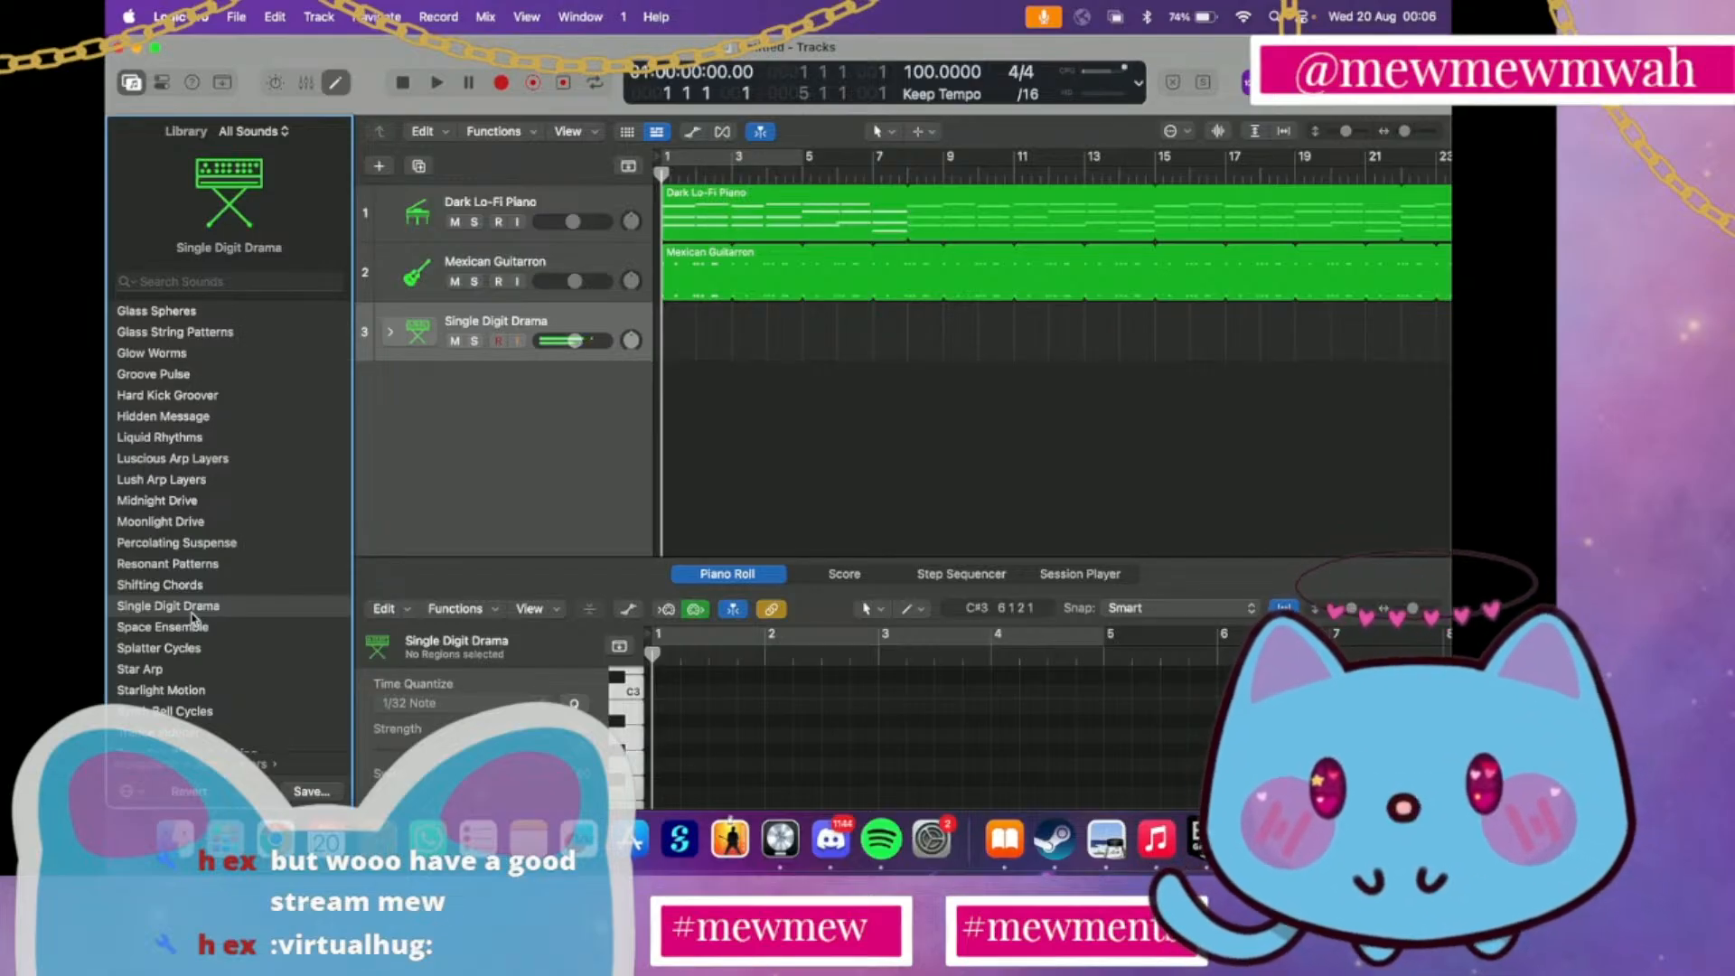
Examine the Single Digit Drama channel strip and its setting choices in the mixer
mouse_move(246, 260)
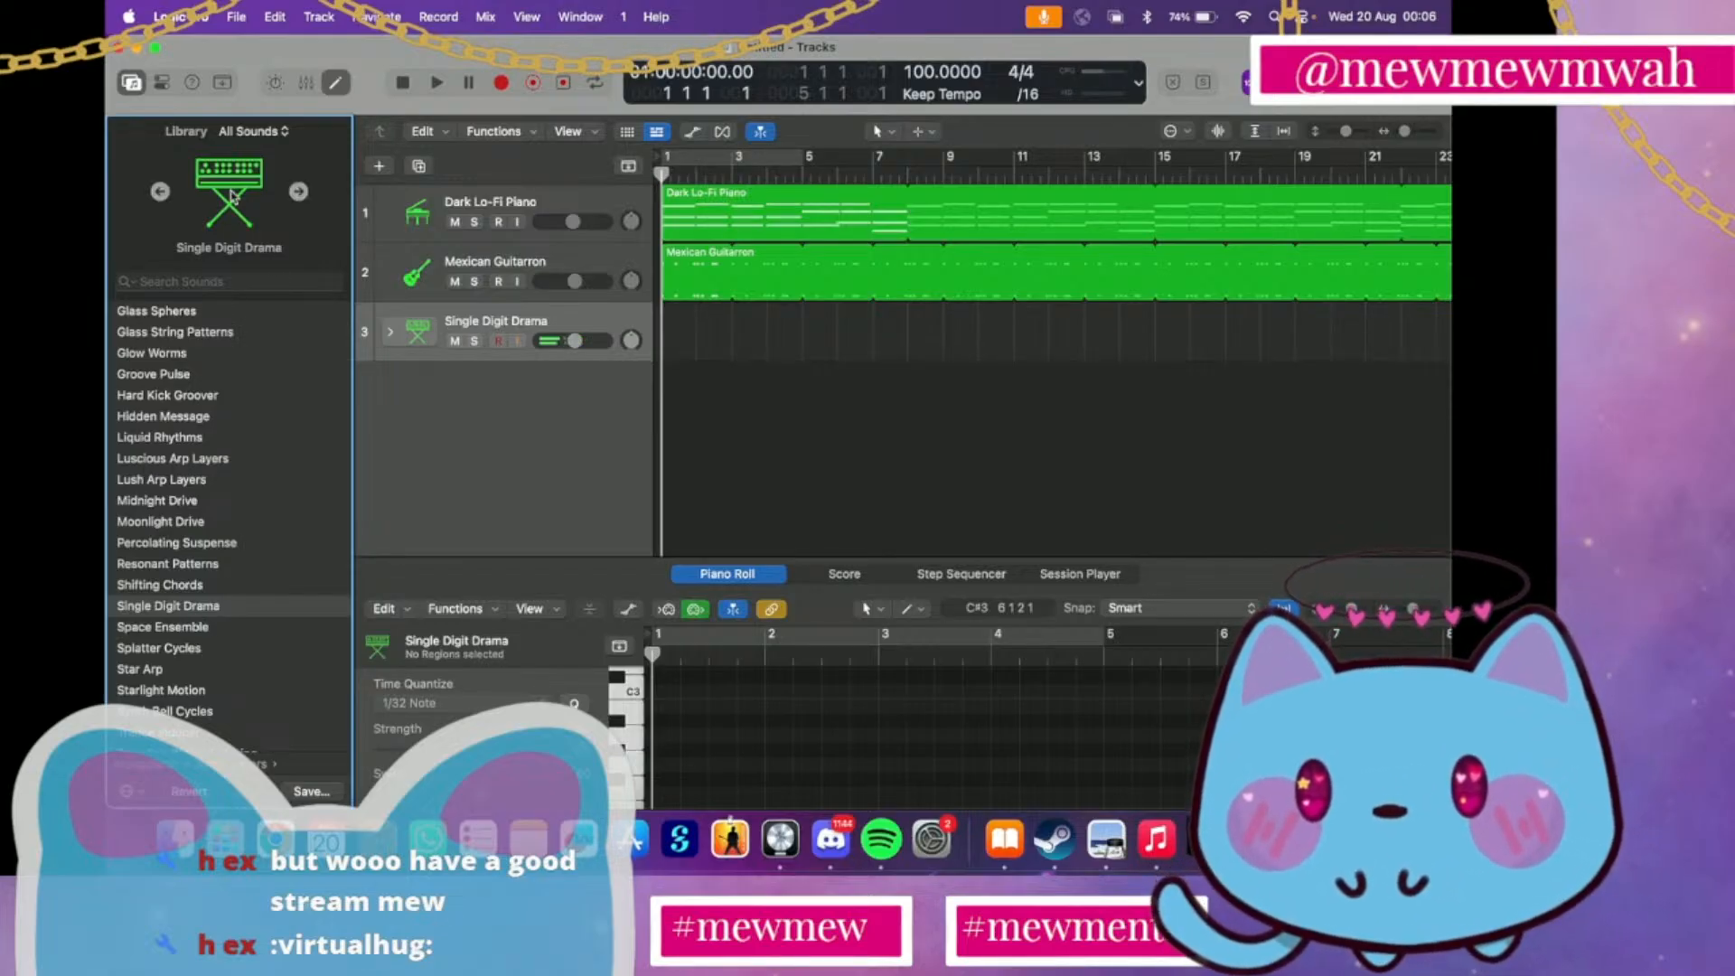
left_click(418, 334)
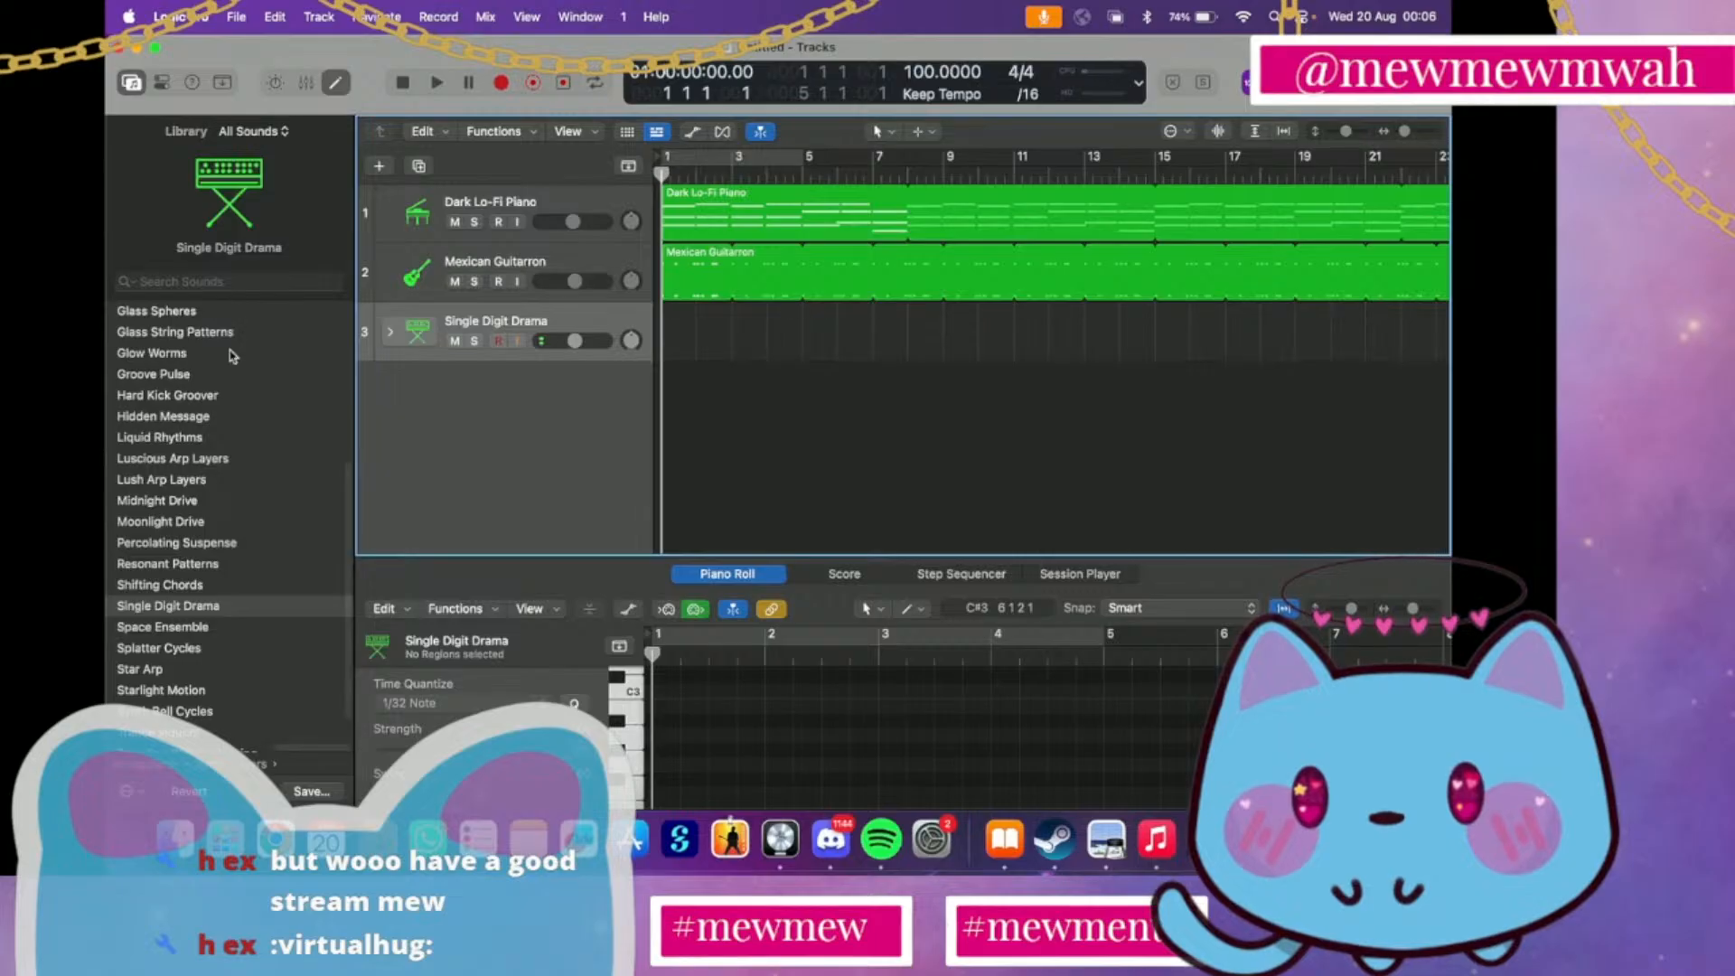
scroll(233, 356, "left", 3)
scroll(233, 356, "right", 3)
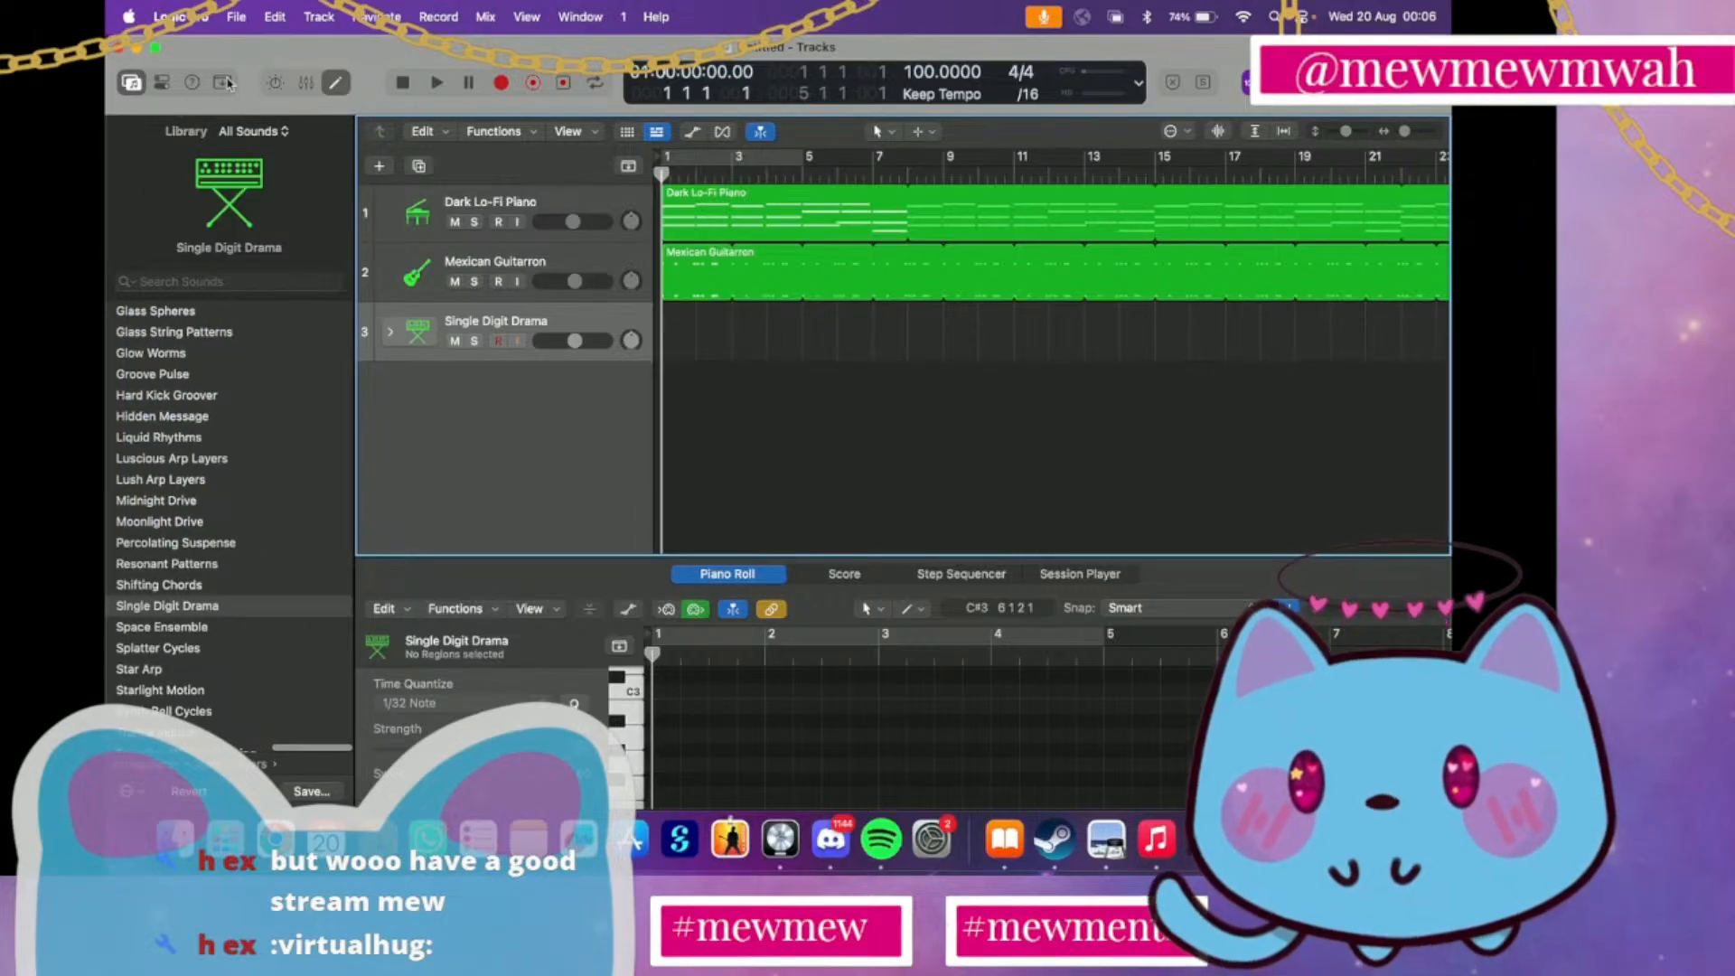
left_click(306, 82)
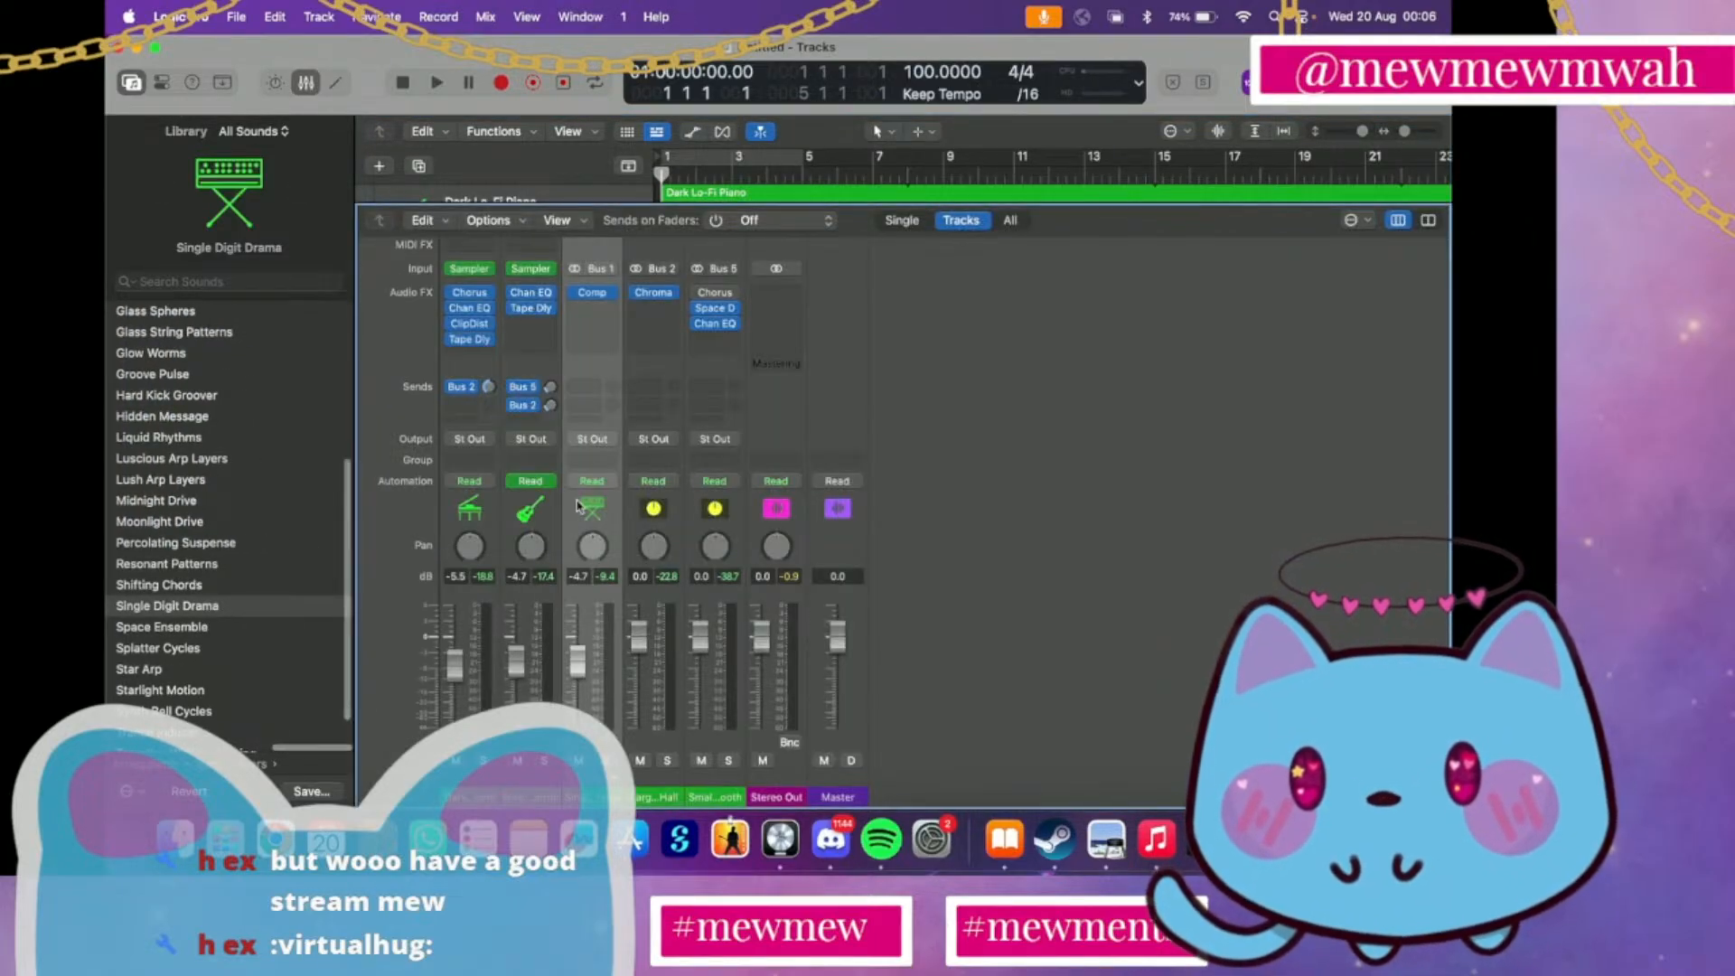
scroll(583, 271, "up", 3)
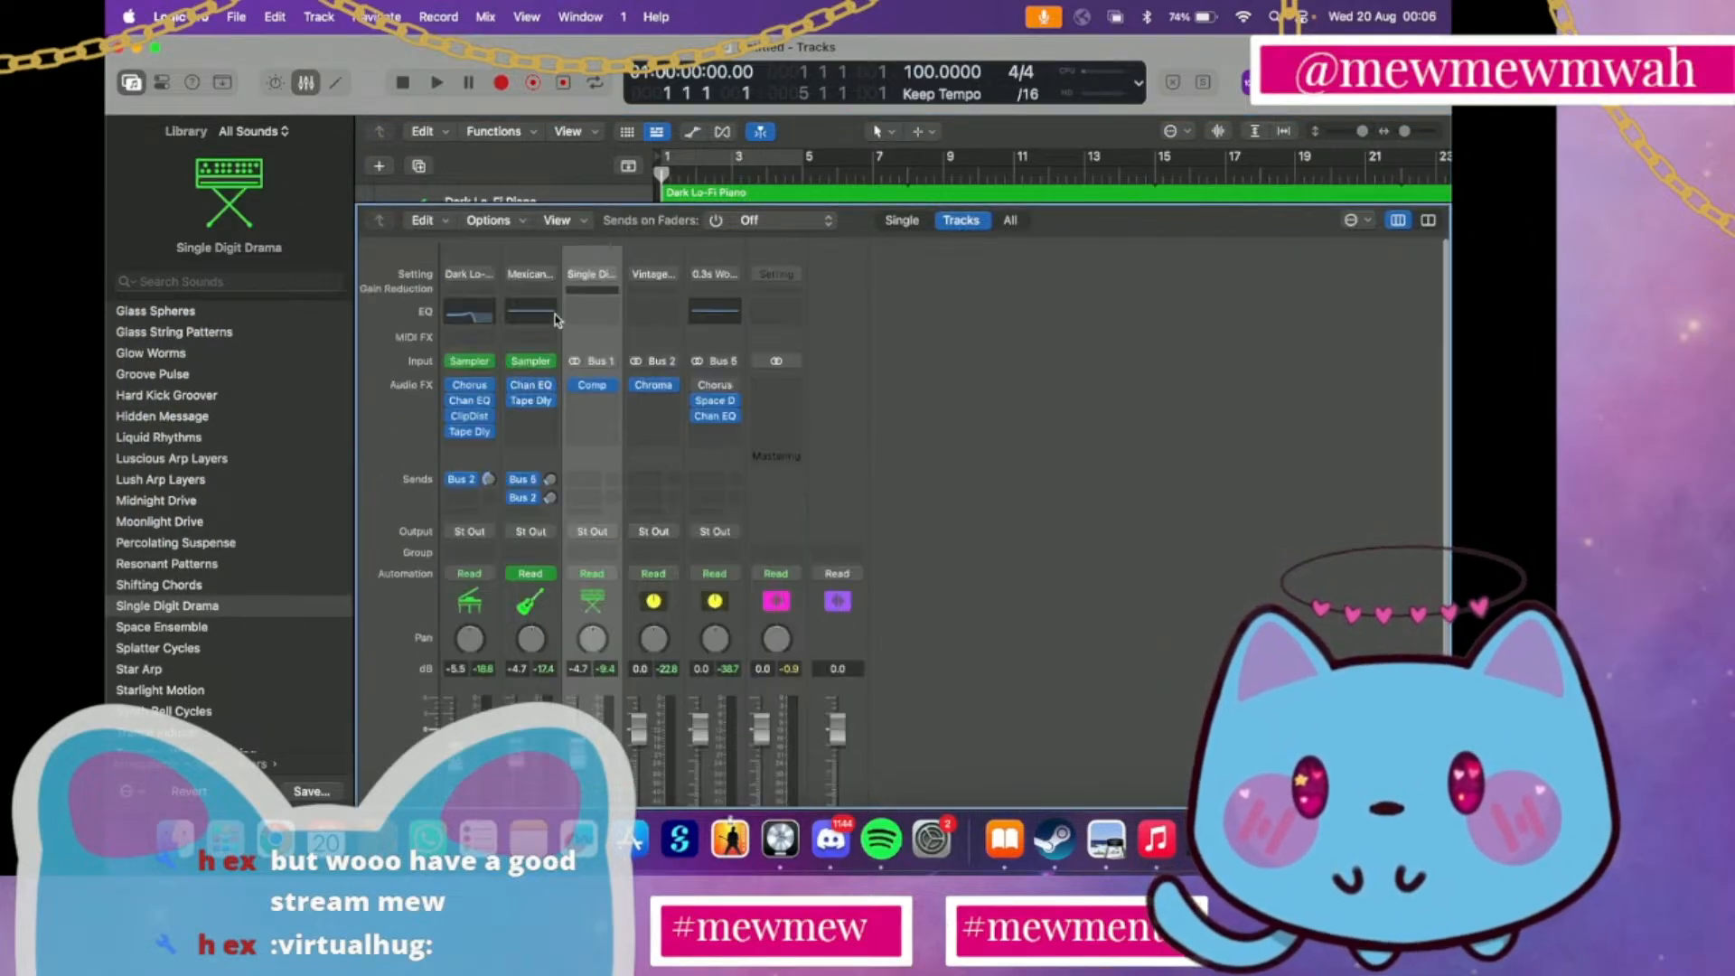
left_click(583, 264)
key("Escape")
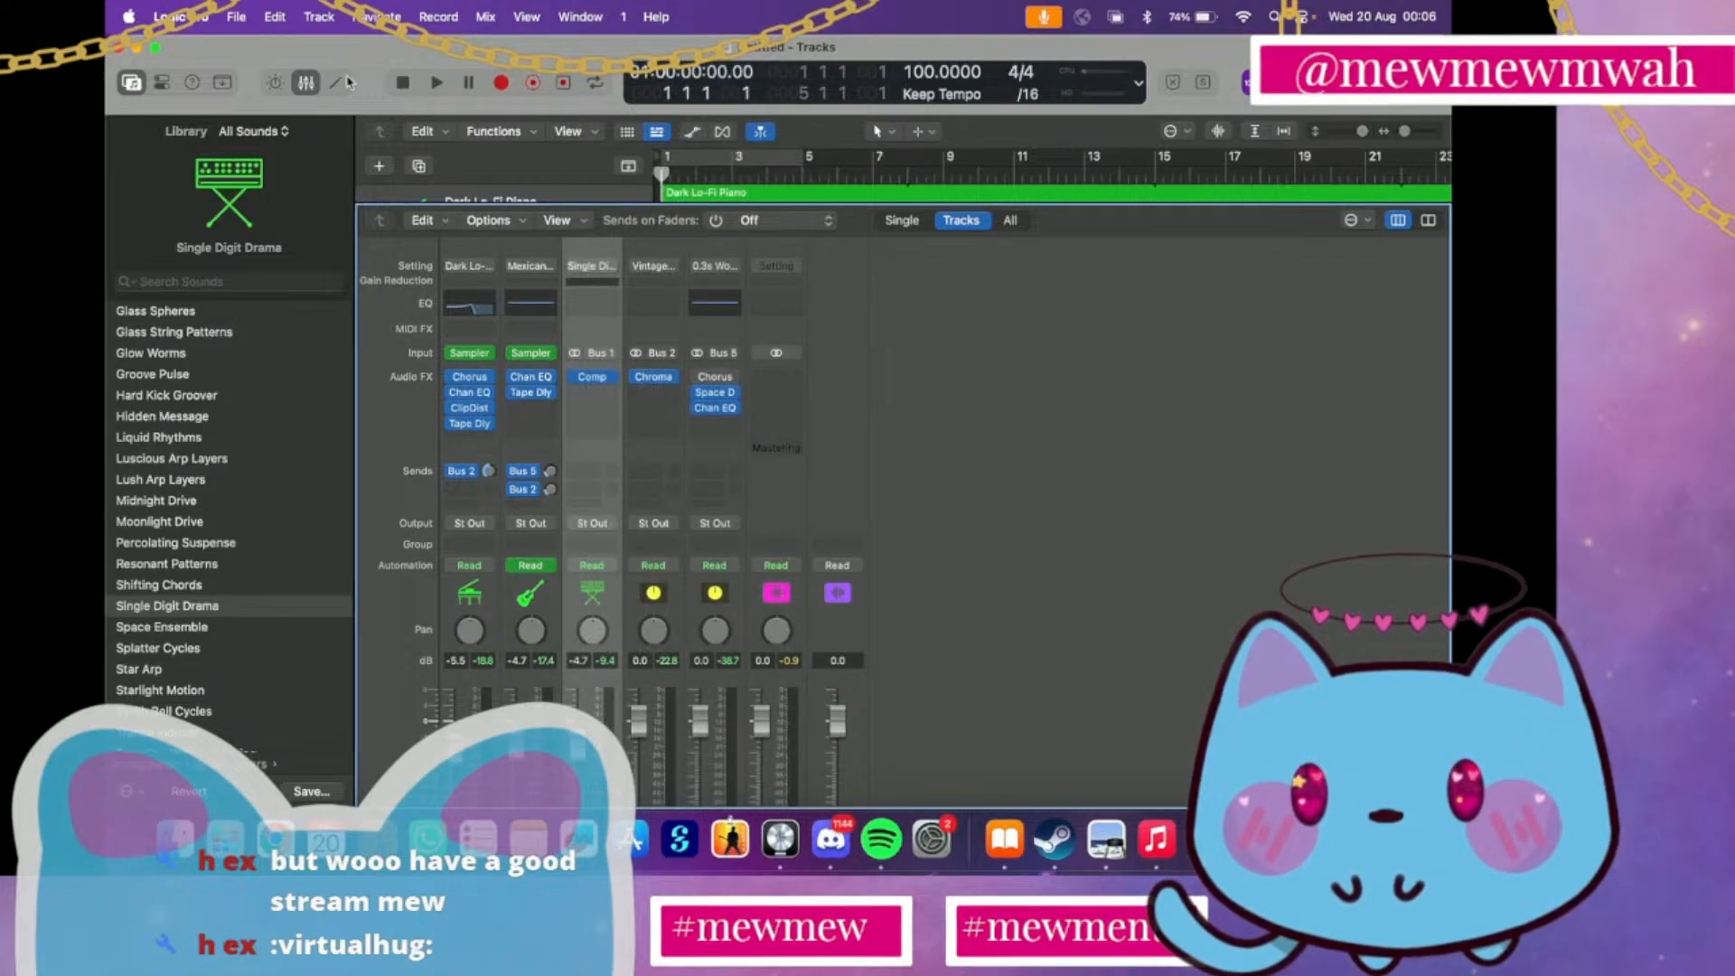
left_click(309, 83)
Show the inspector beside the tracks and collapse its Quick Help section
left_click(219, 83)
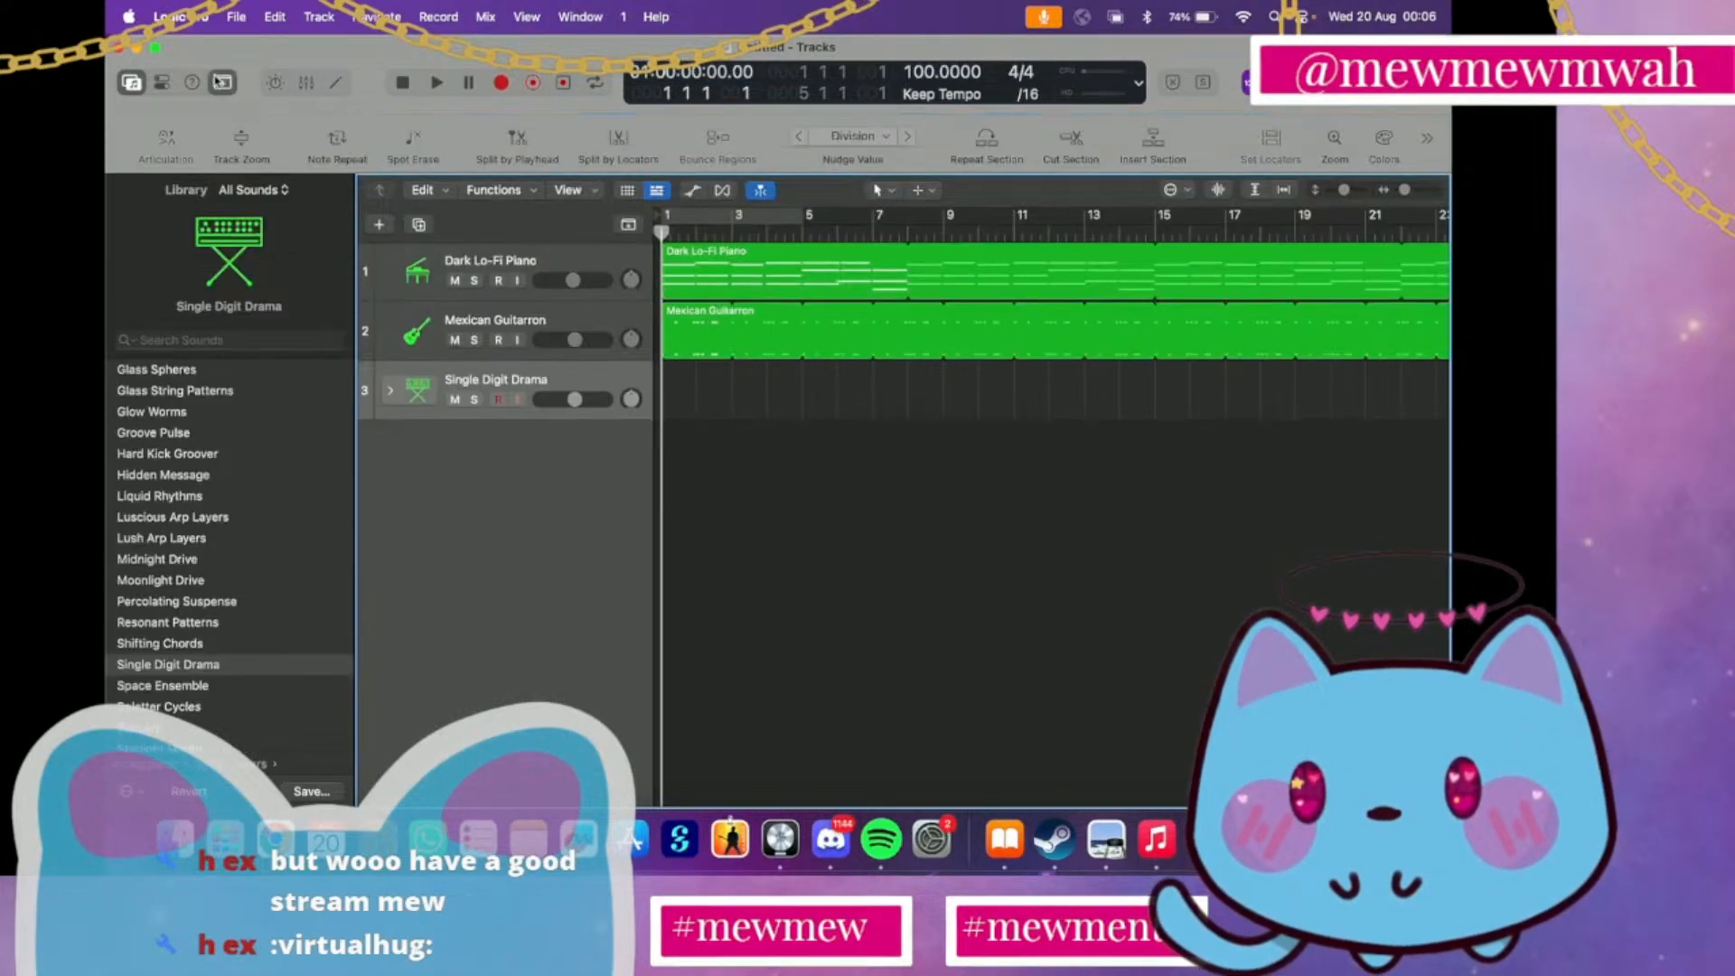
left_click(219, 82)
left_click(191, 83)
left_click(161, 82)
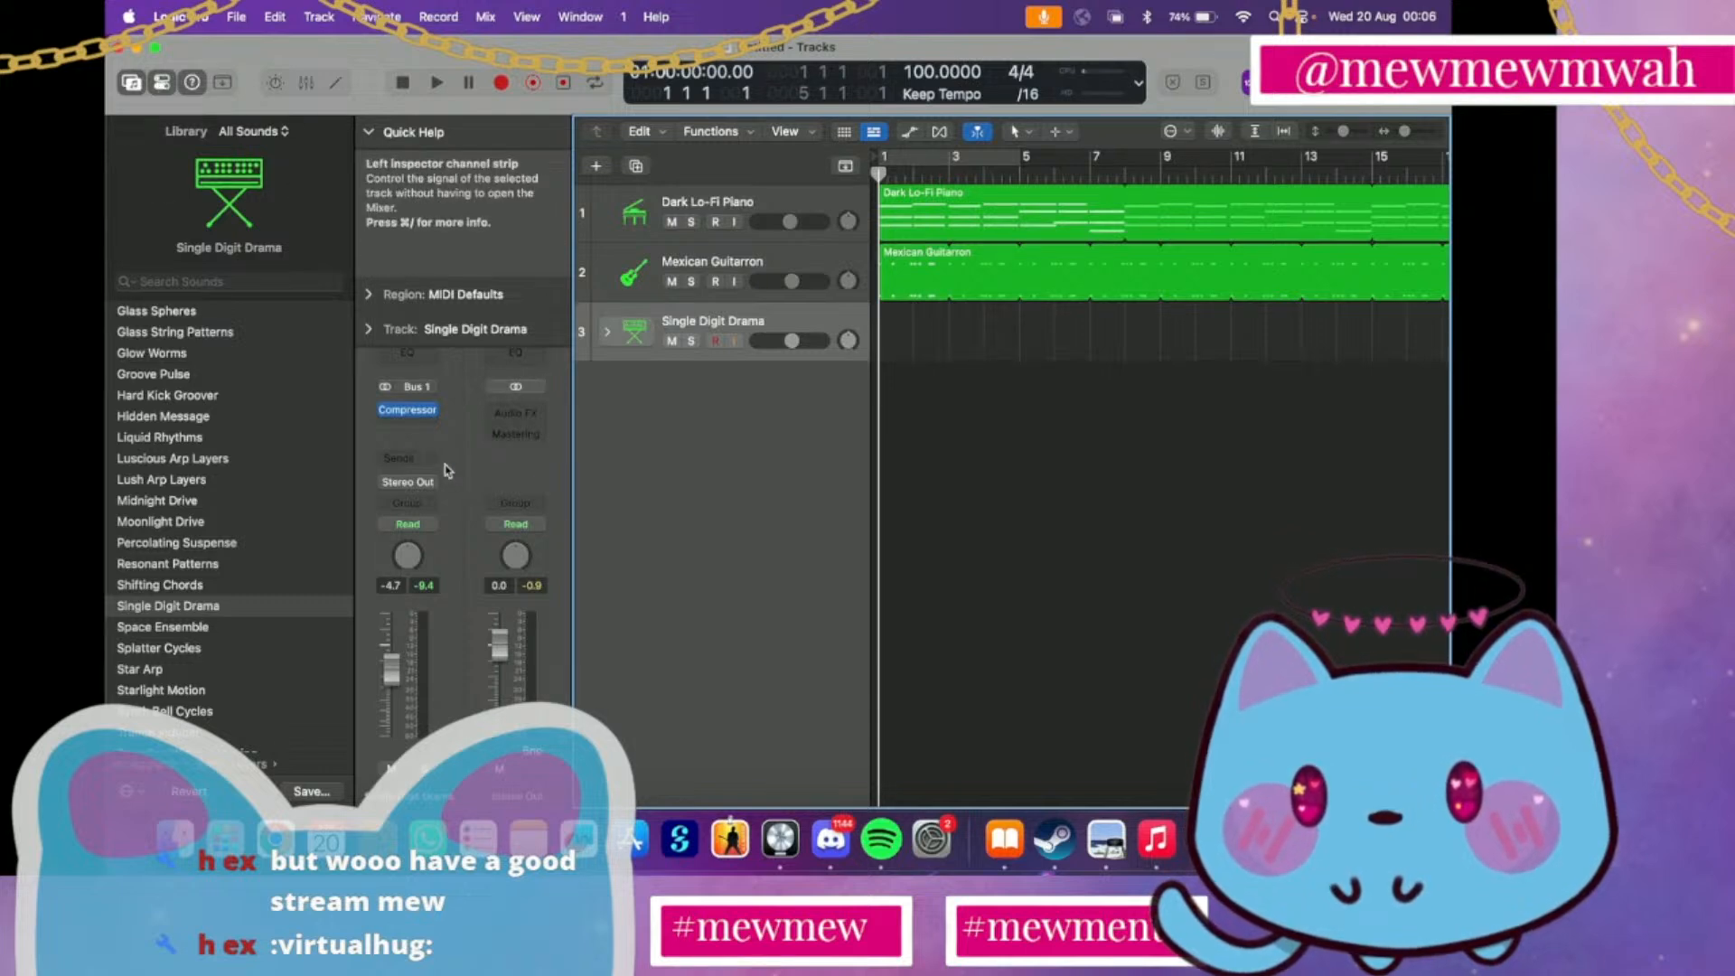
right_click(647, 338)
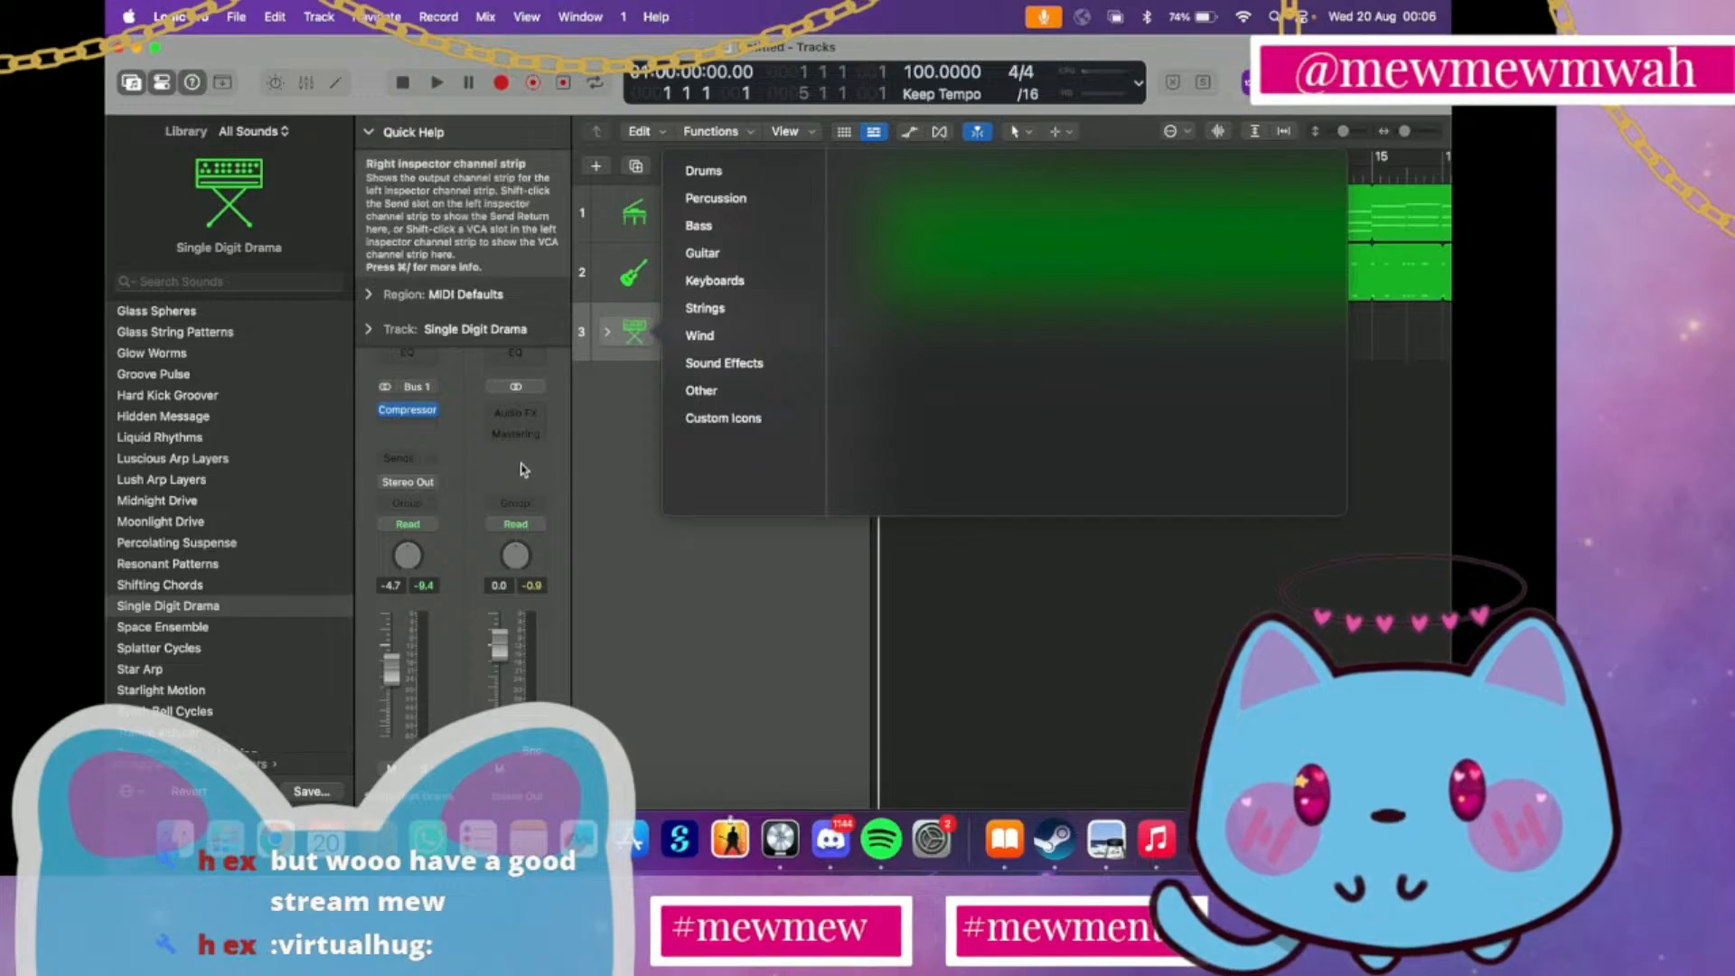
left_click(648, 518)
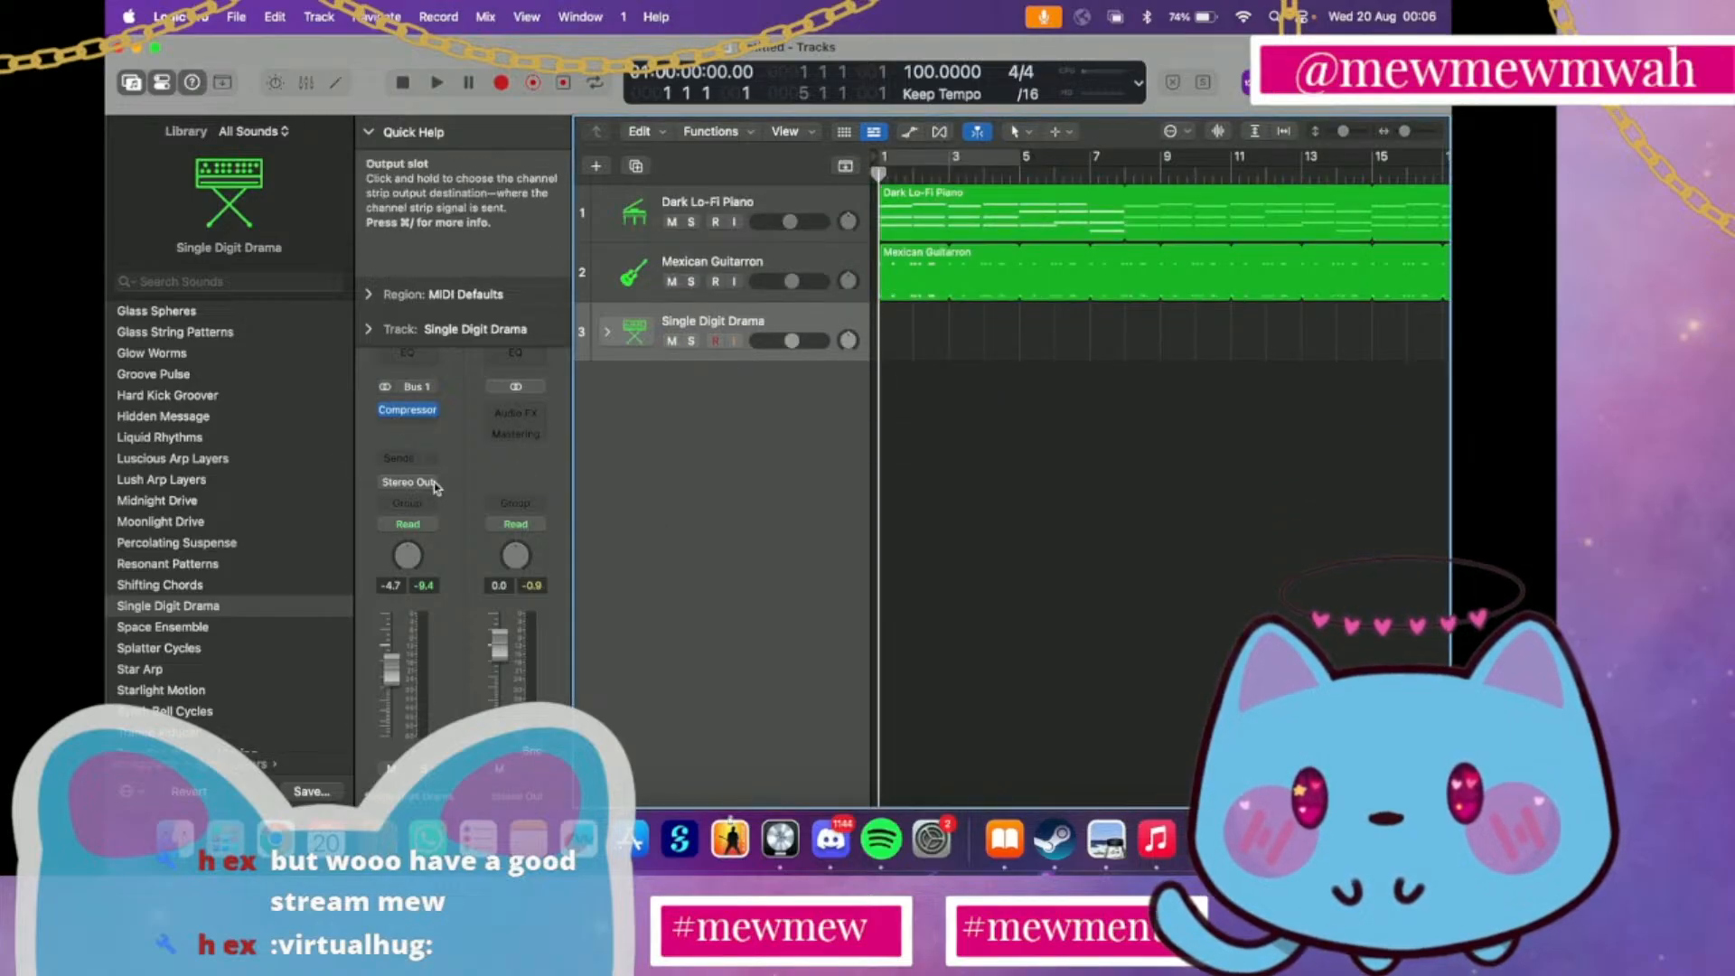
left_click(370, 132)
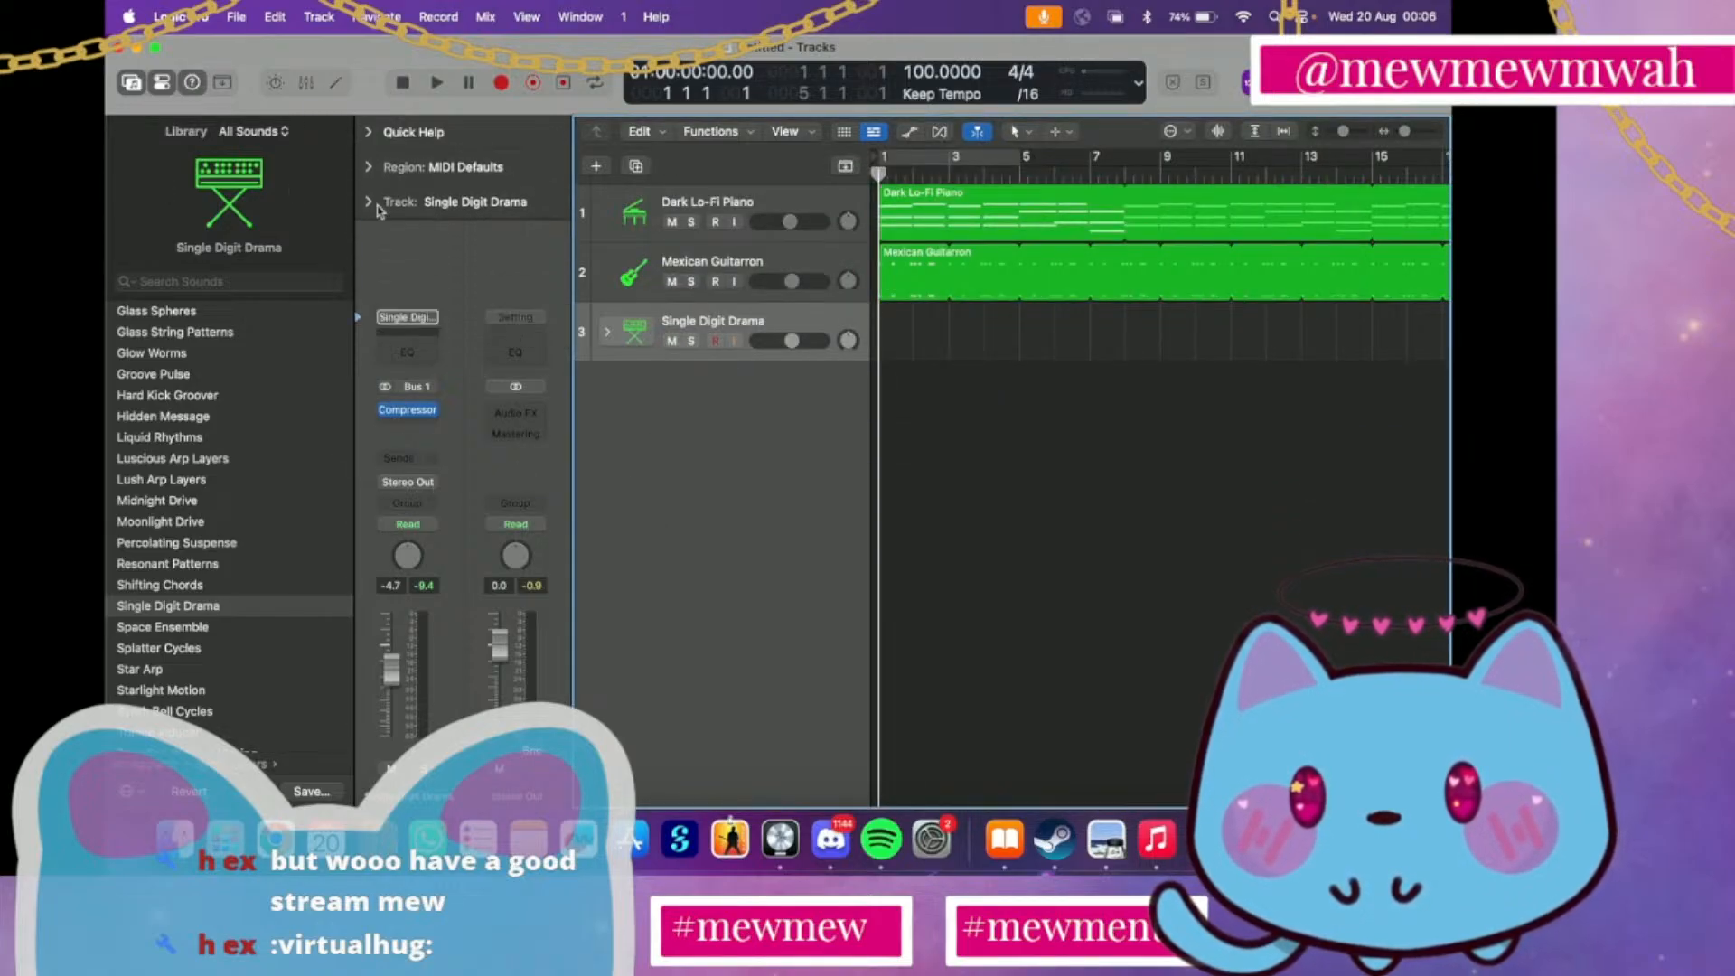
Look through the channel strip setting choices for the Single Digit Drama patch in the inspector
left_click(408, 321)
left_click(710, 395)
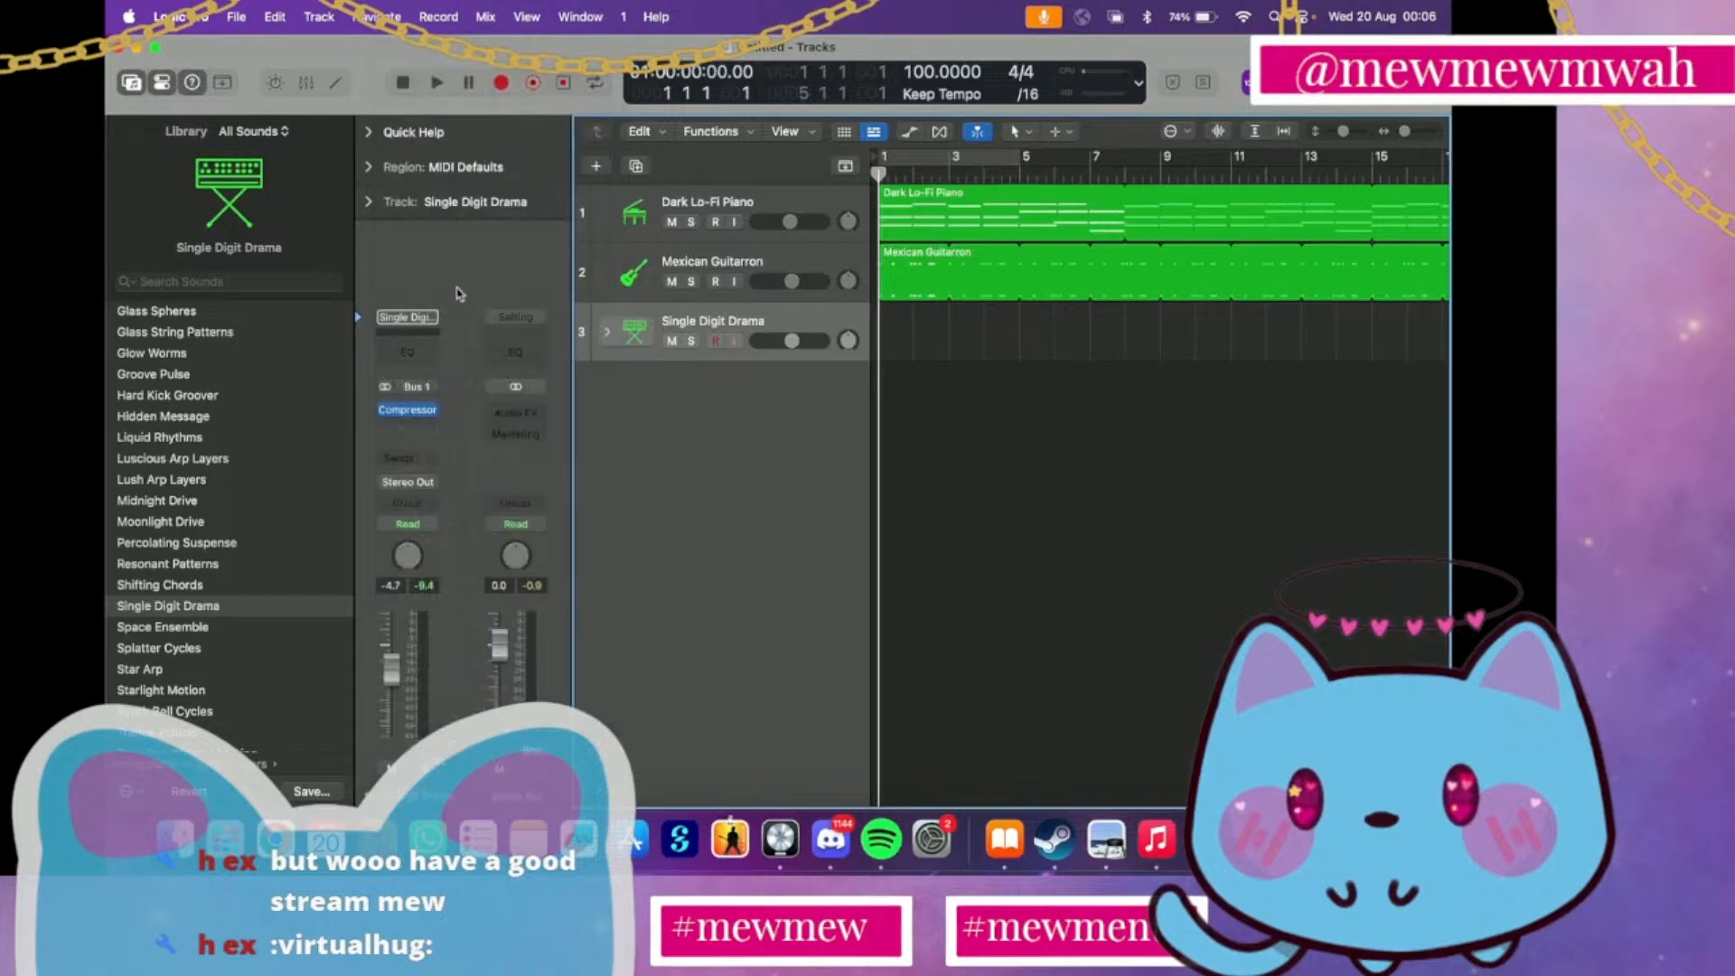
left_click(393, 318)
left_click(696, 483)
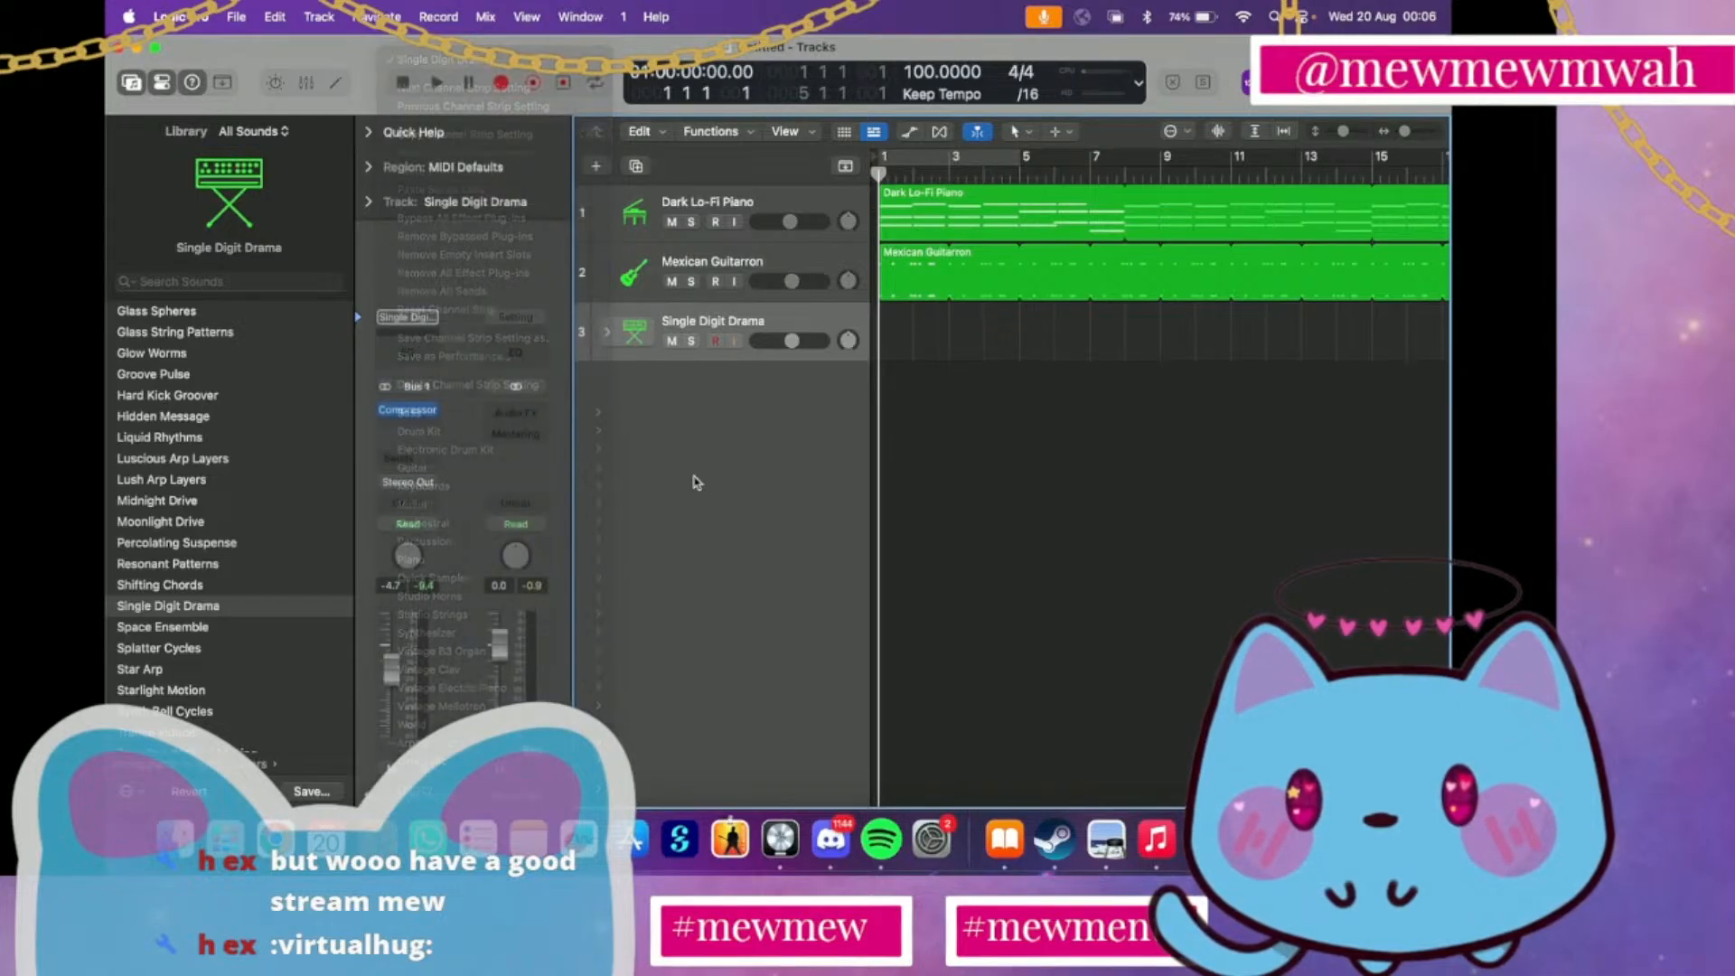
Audition the Synth Layers patches Shifting Chords, Percolating Suspense, Moonlight Drive and Luscious Arp Layers on track 3
left_click(185, 585)
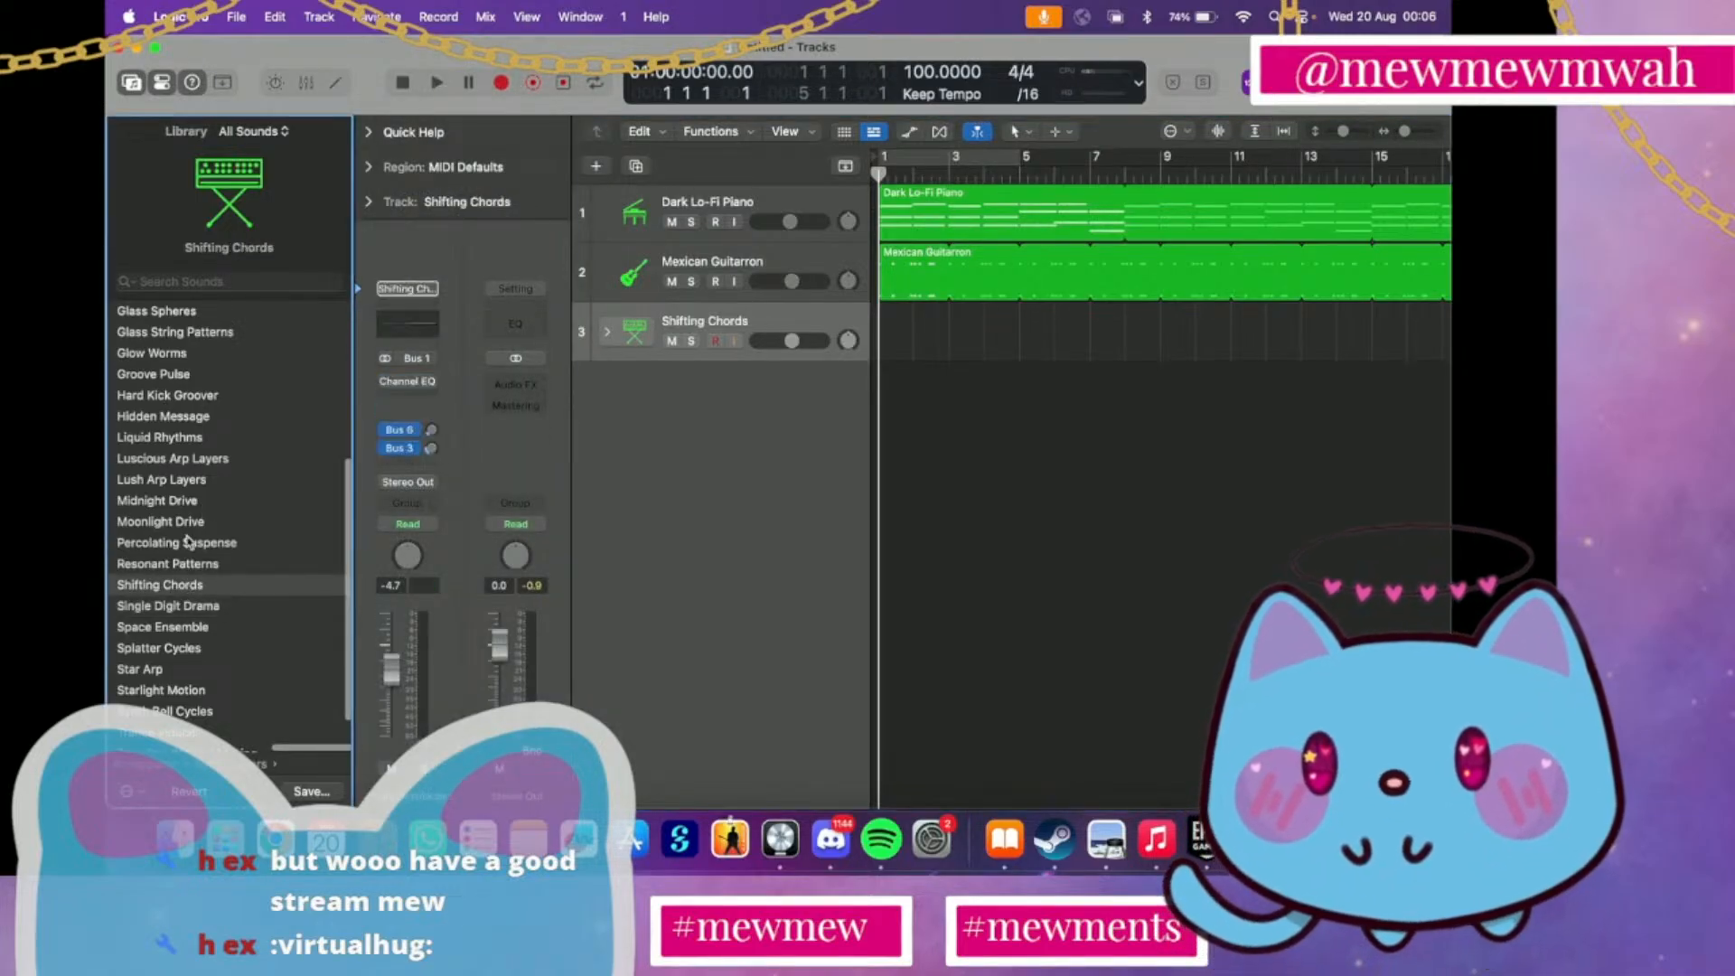
left_click(188, 543)
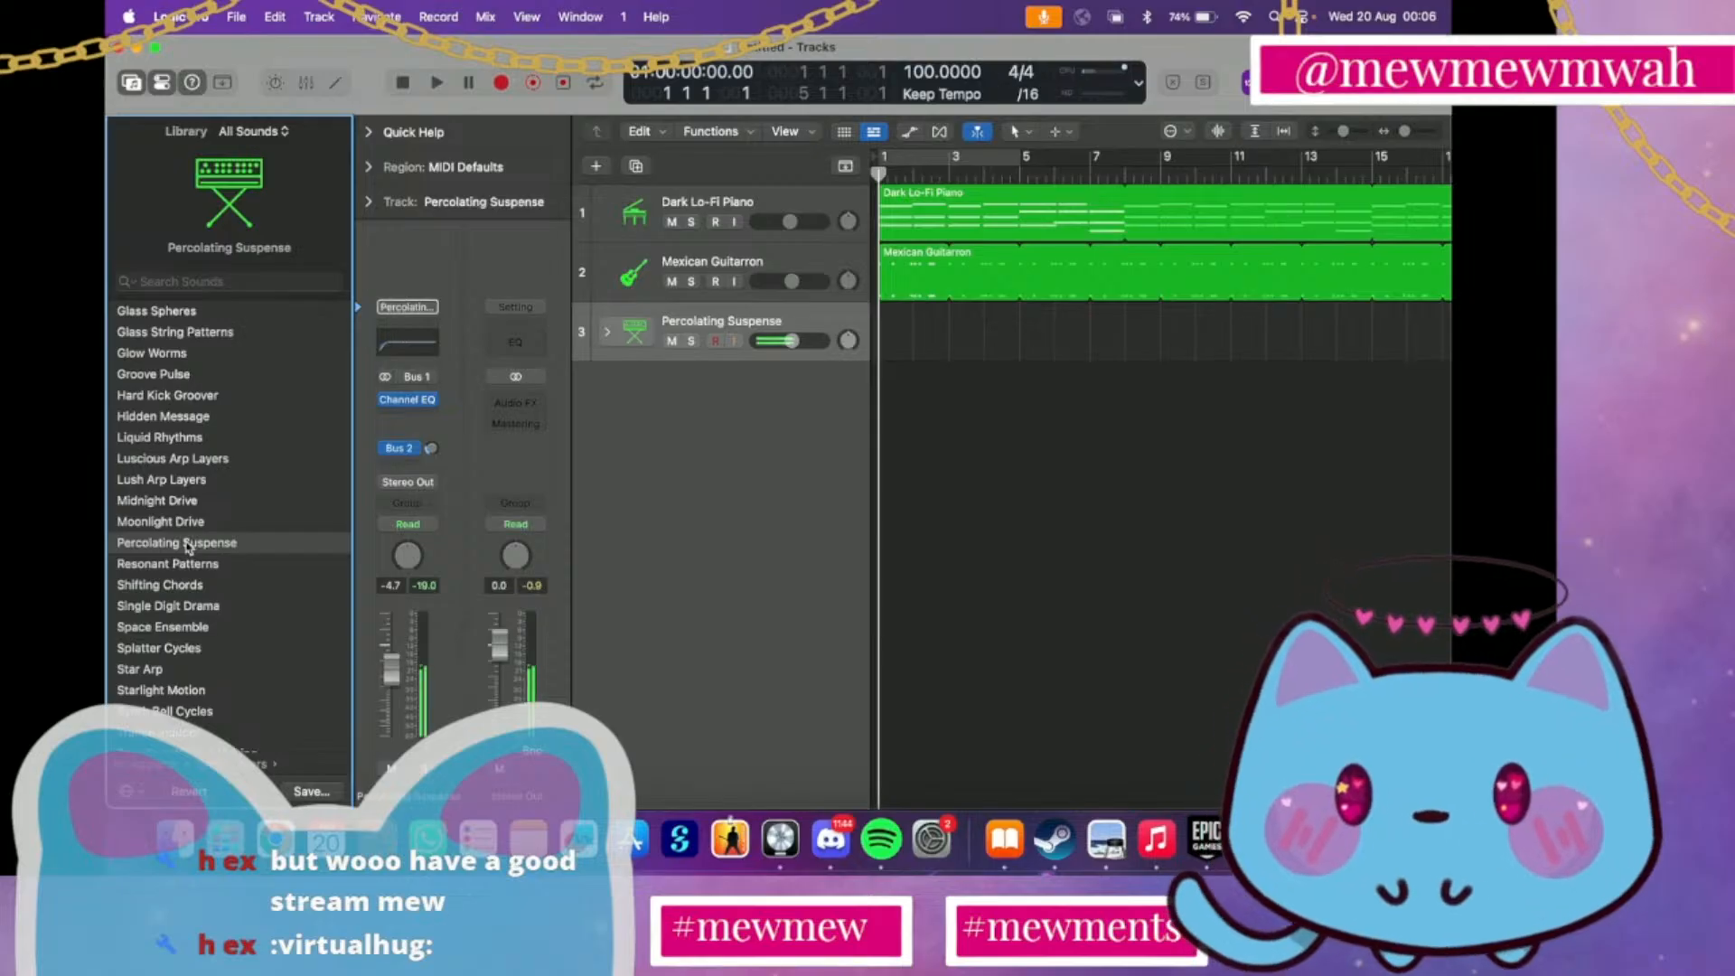
left_click(190, 526)
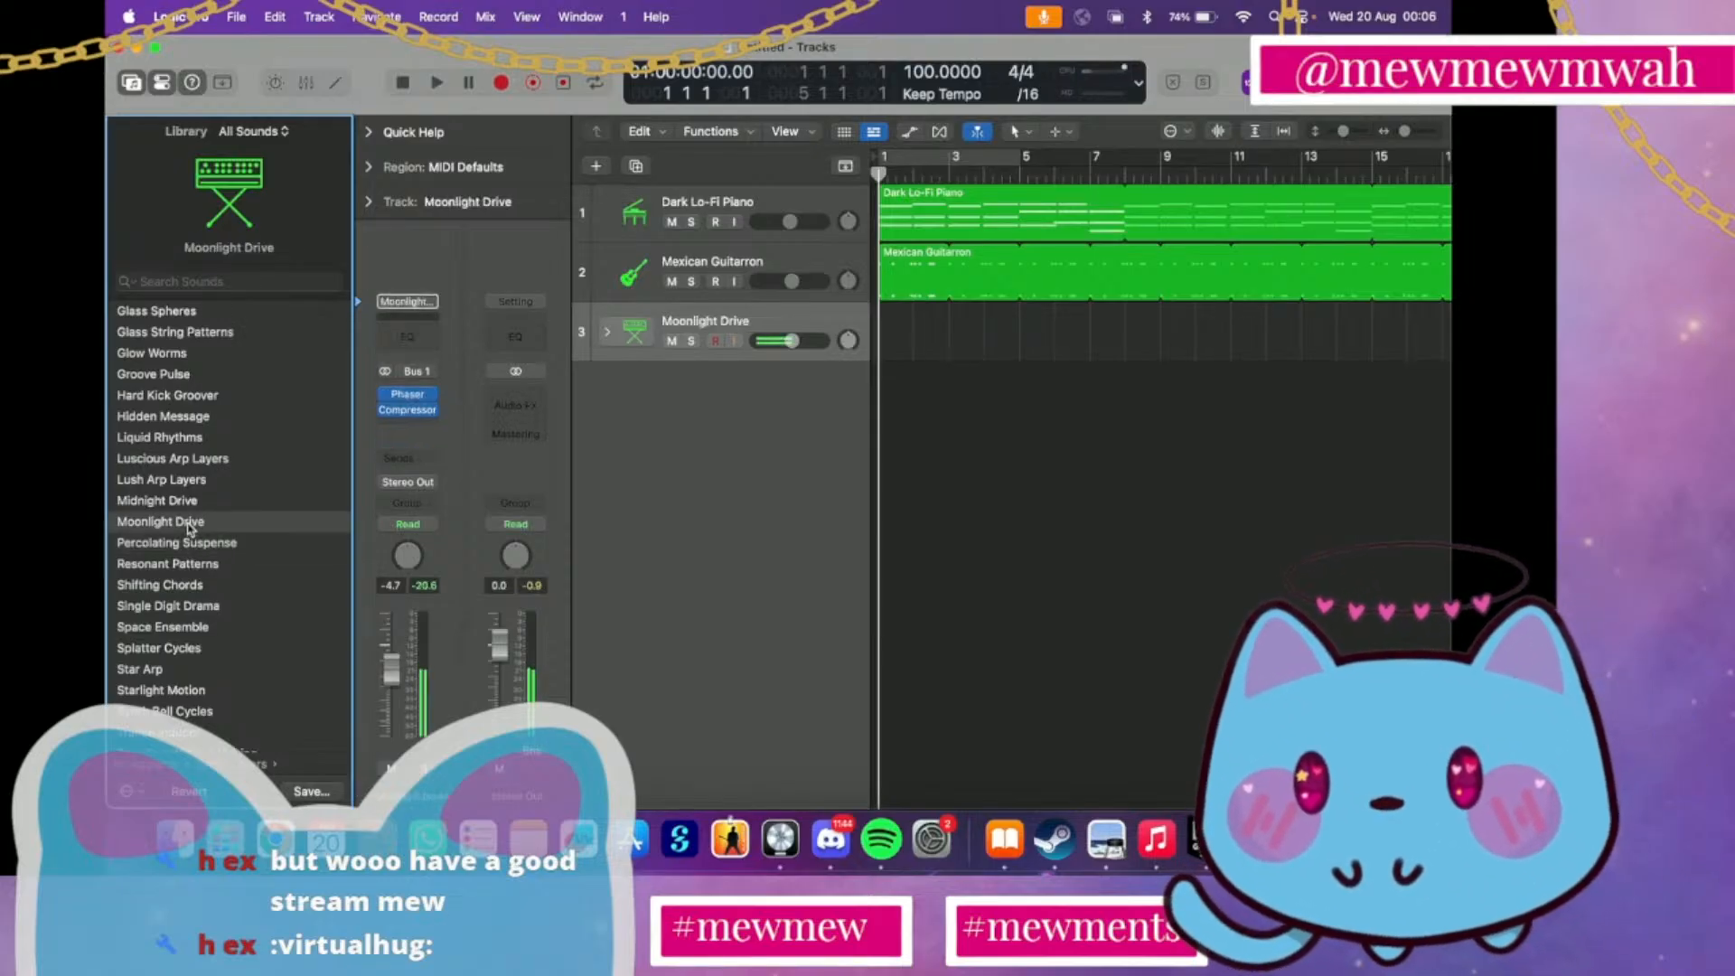
left_click(179, 464)
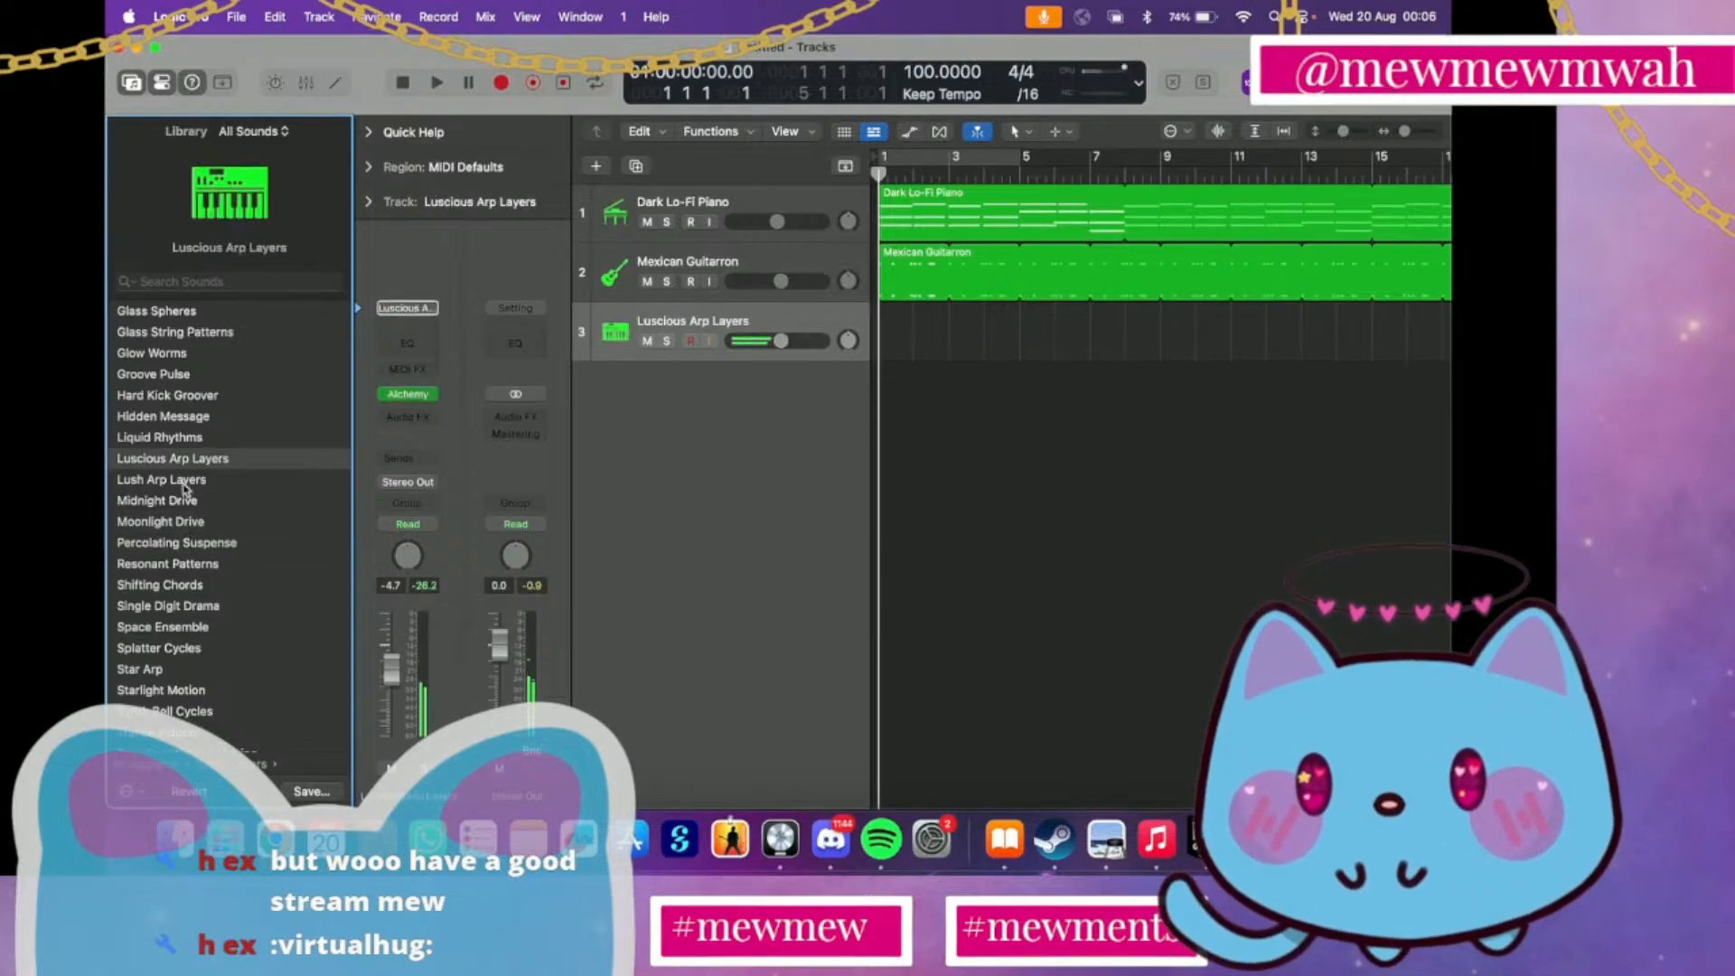
Audition the Synth Layers patches Lush Arp Layers, Liquid Rhythms and Splatter Cycles on track 3
left_click(184, 486)
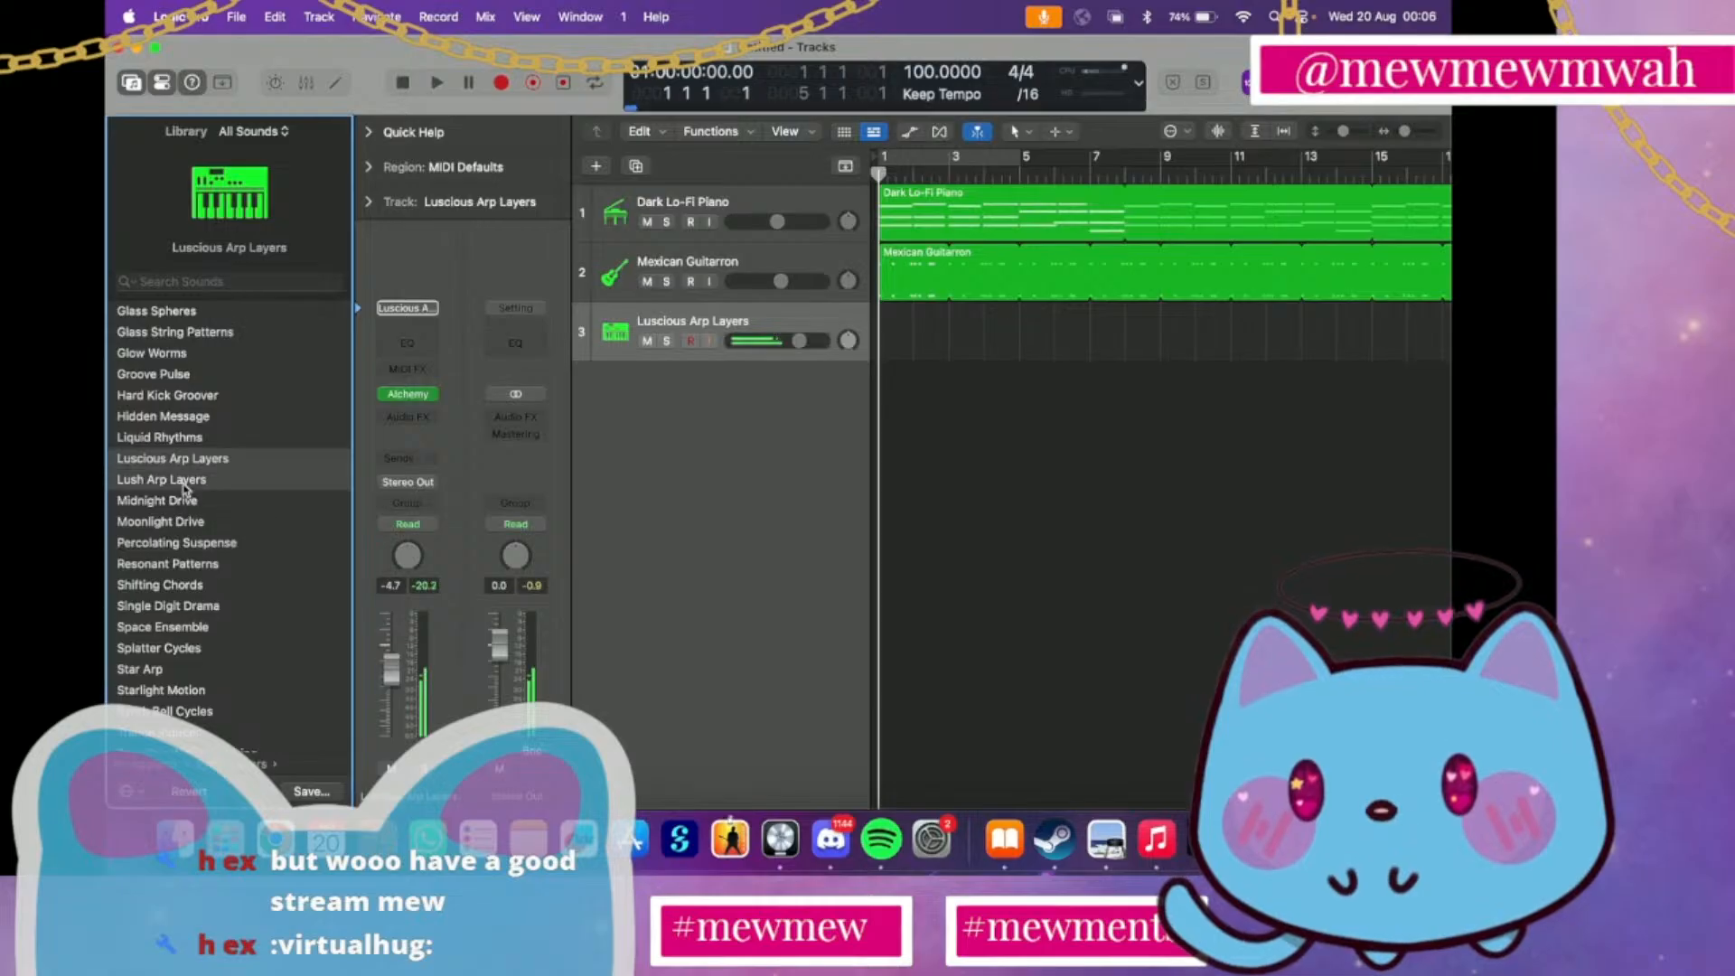
left_click(189, 437)
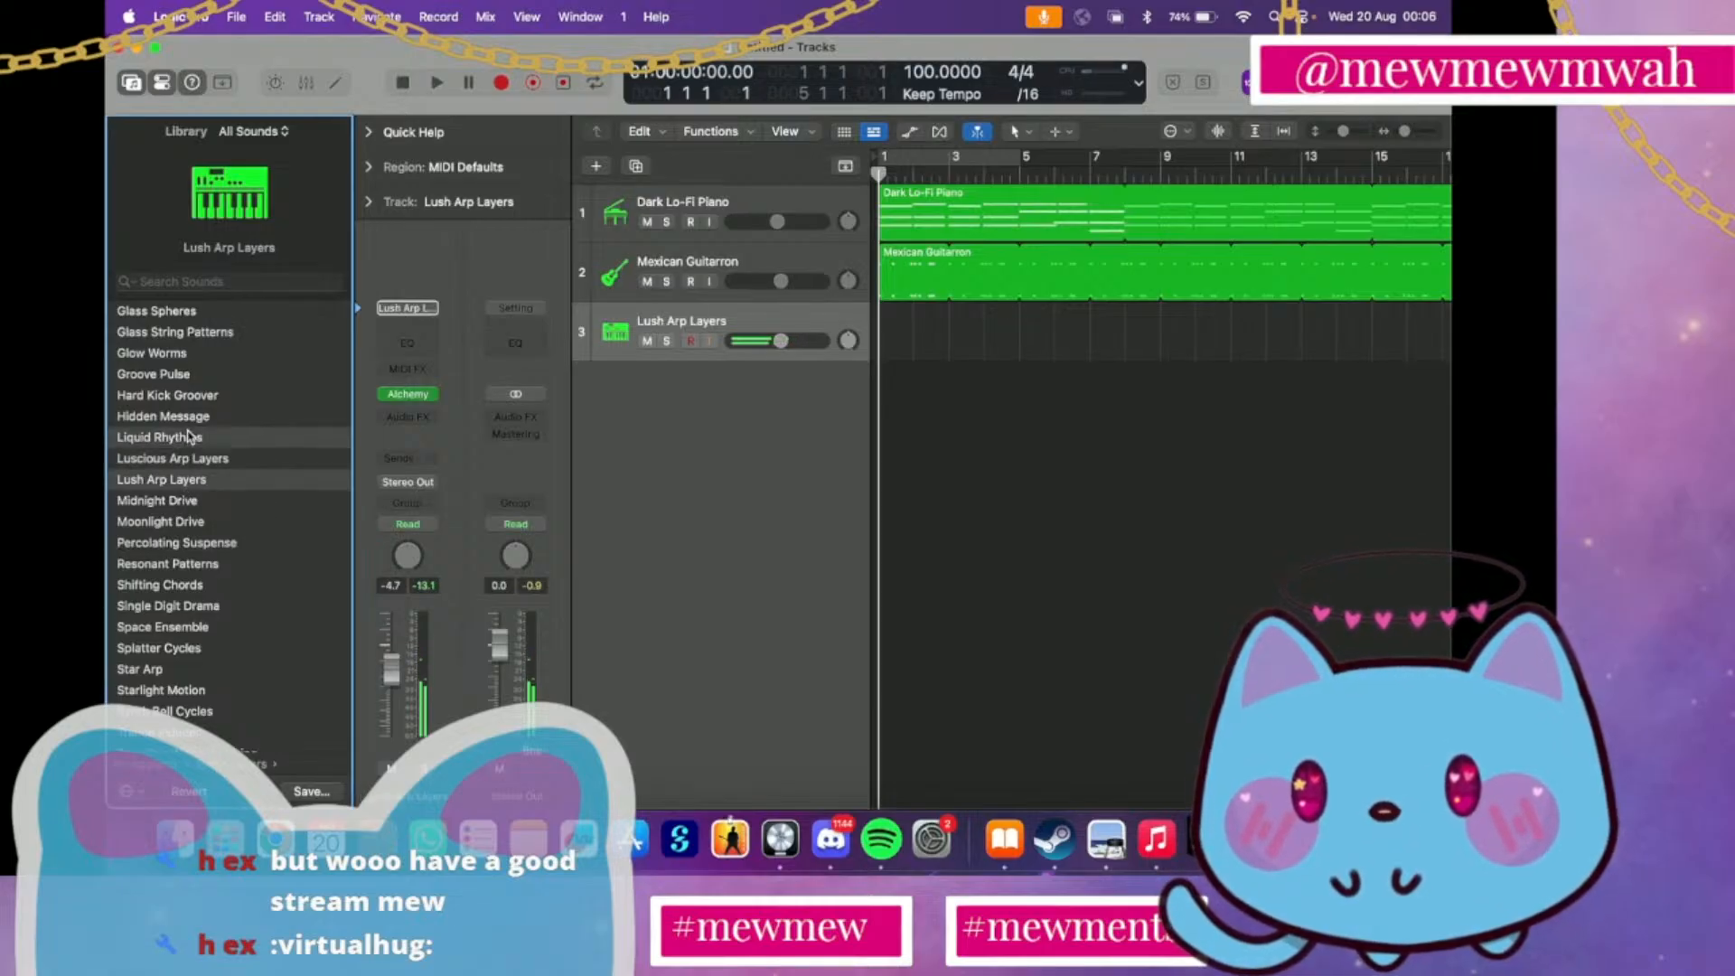
scroll(172, 587, "down", 2)
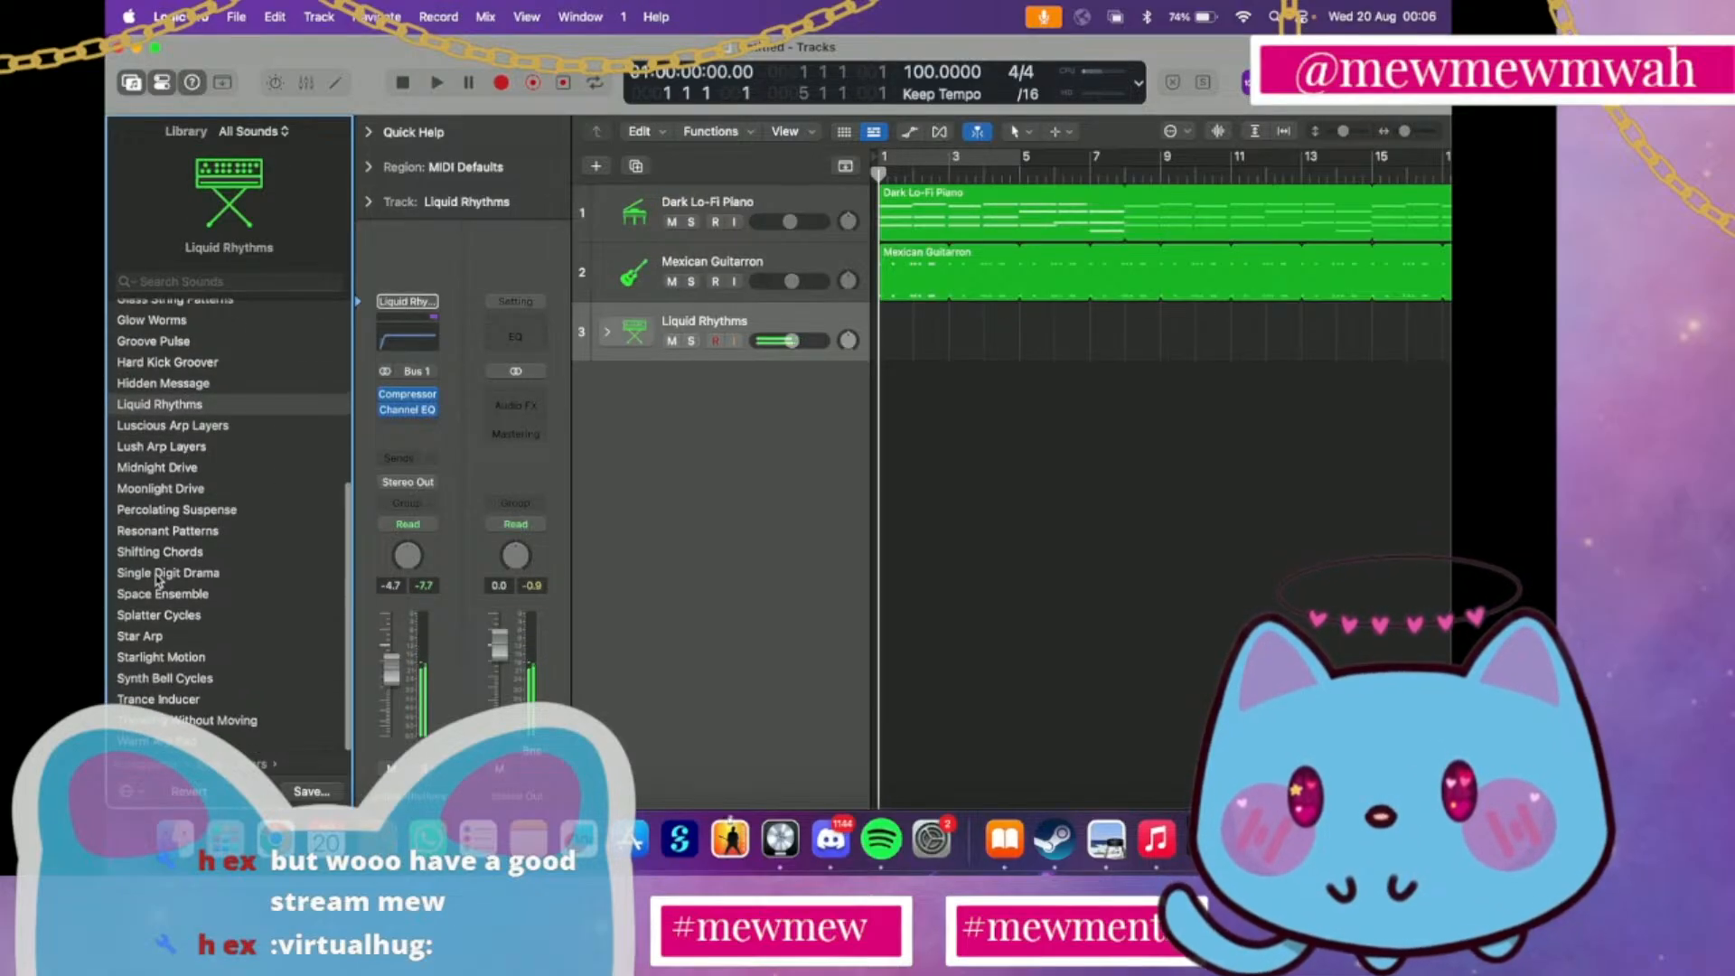
left_click(172, 618)
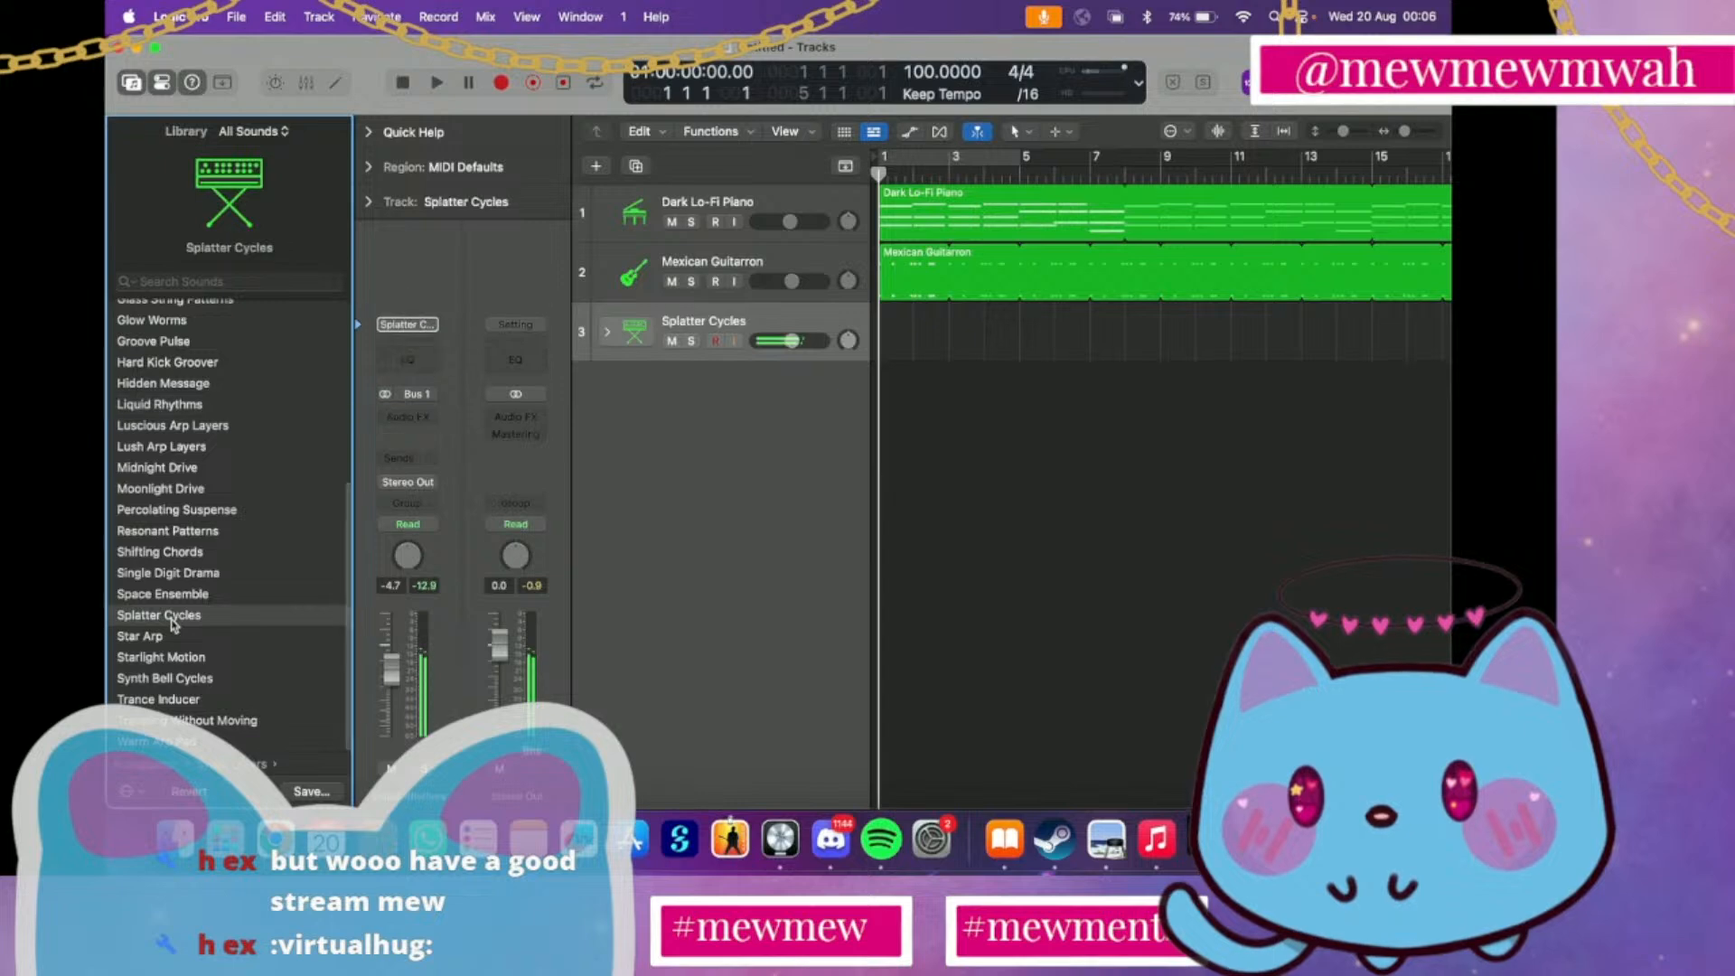
Audition the Arpeggiator bell patches Calming Bells, Dream Pluck Patterns, Glass Bowls and Glass String Structures on track 3
scroll(172, 682, "left", 5)
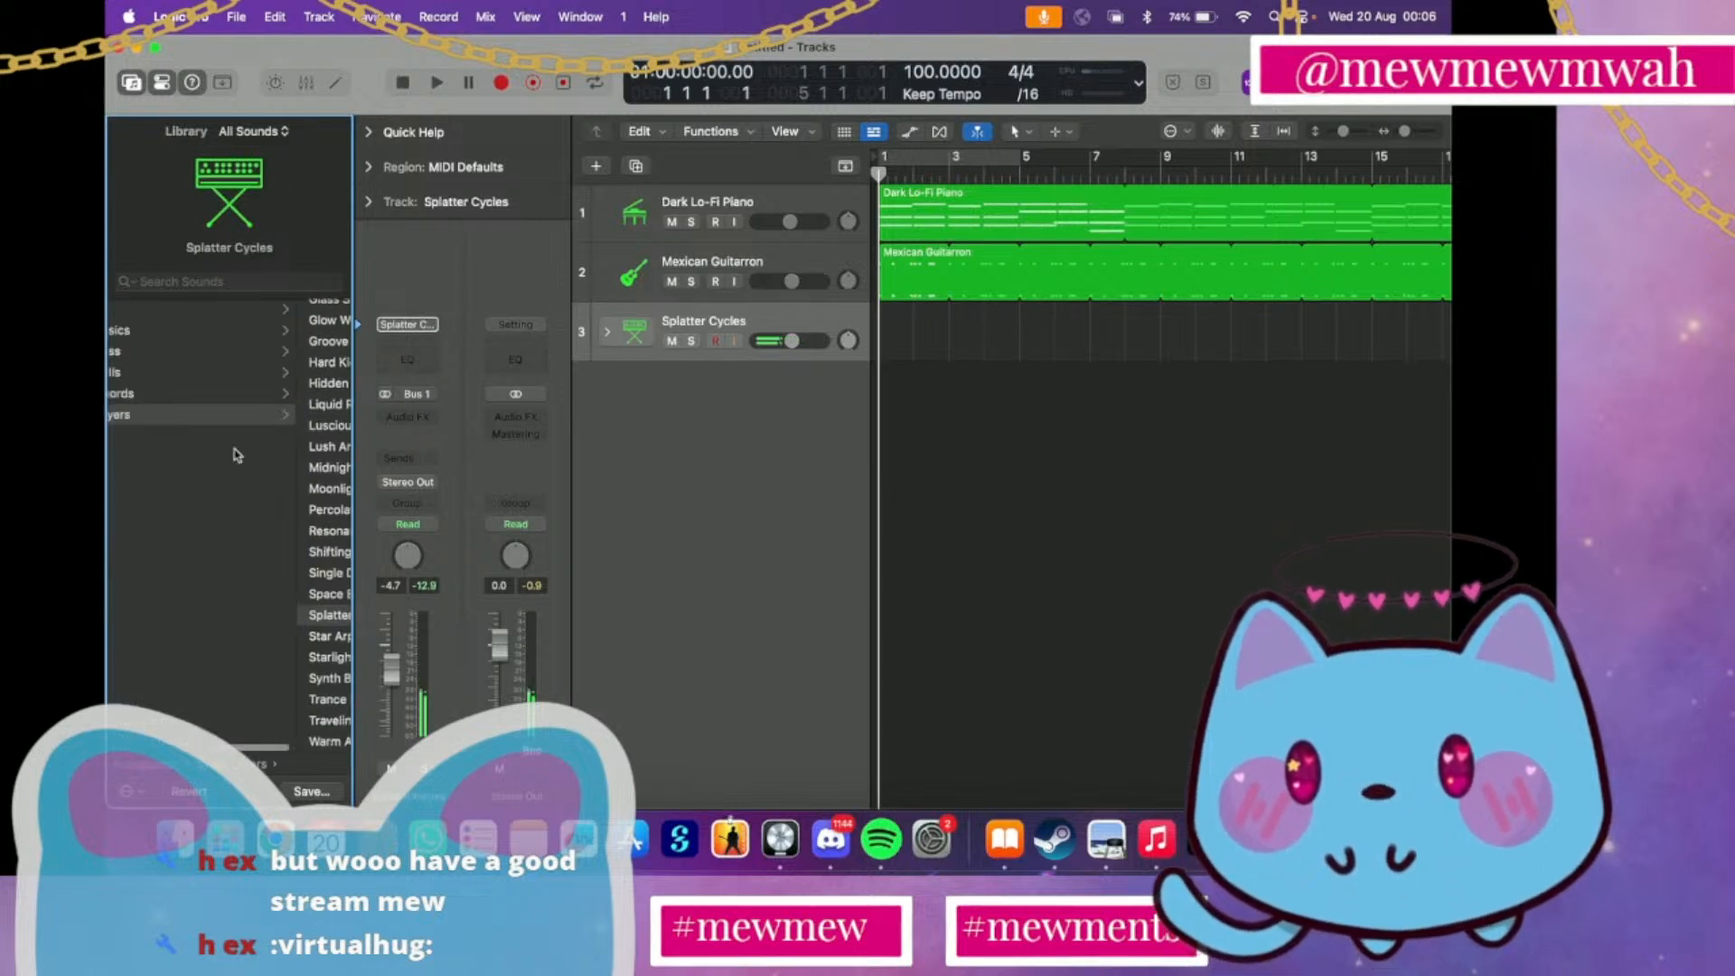
left_click(228, 375)
left_click(219, 381)
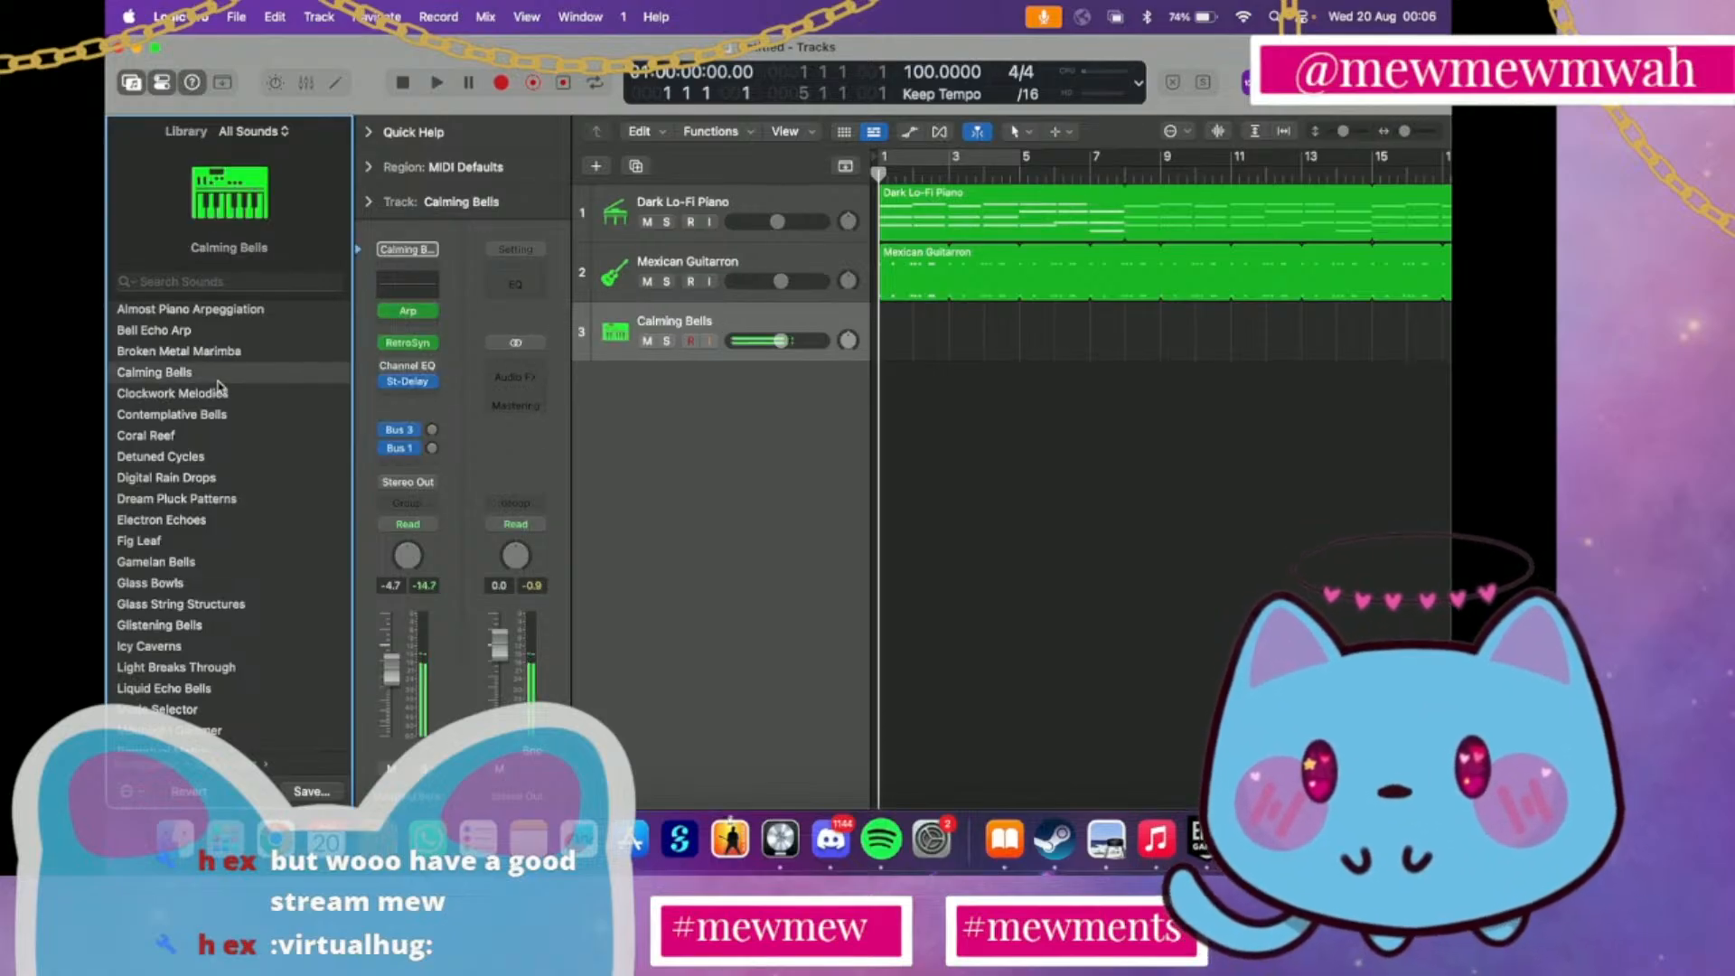
left_click(168, 502)
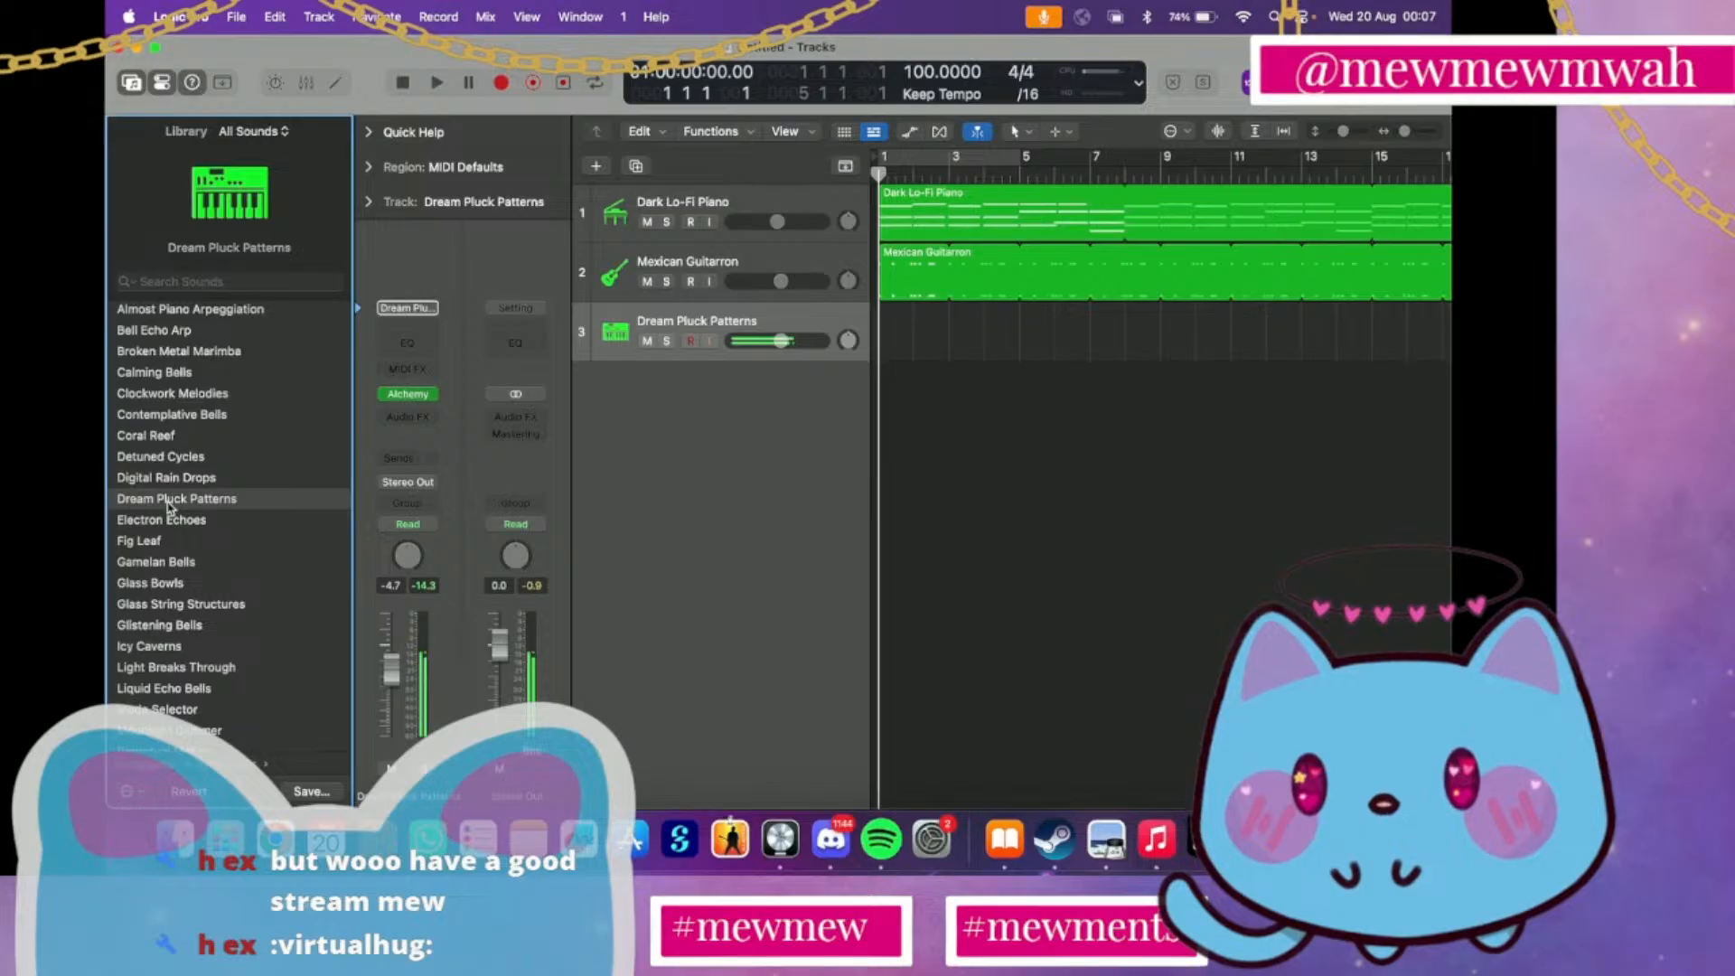
left_click(167, 581)
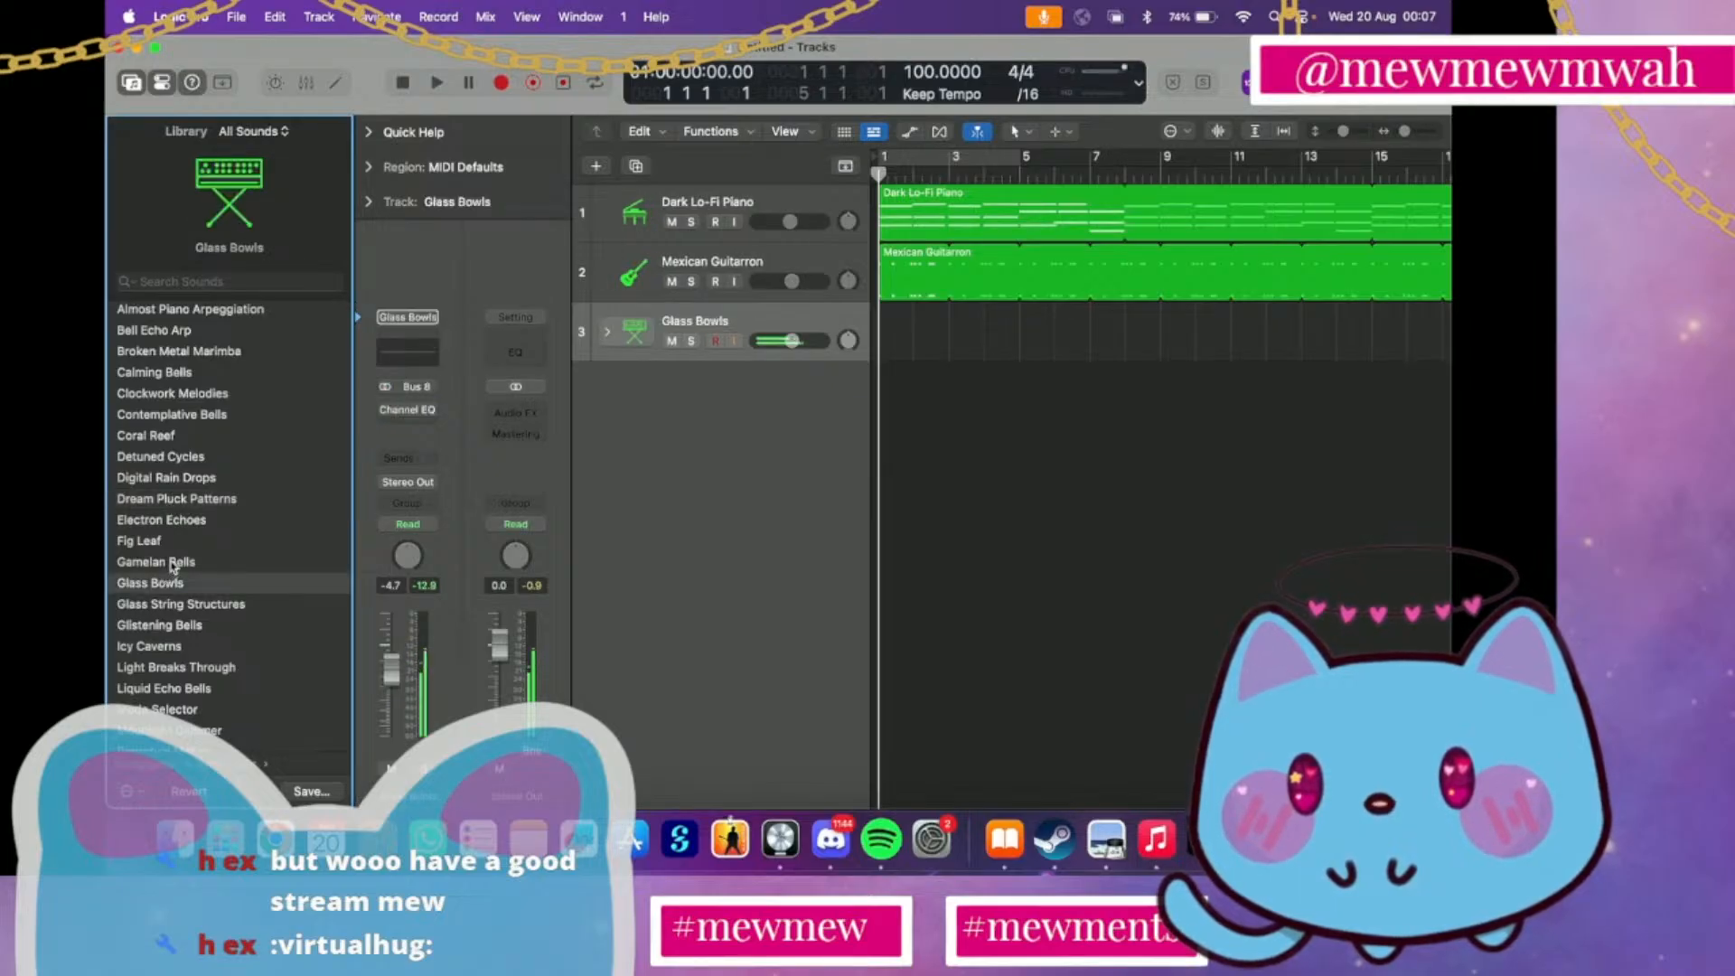
left_click(159, 609)
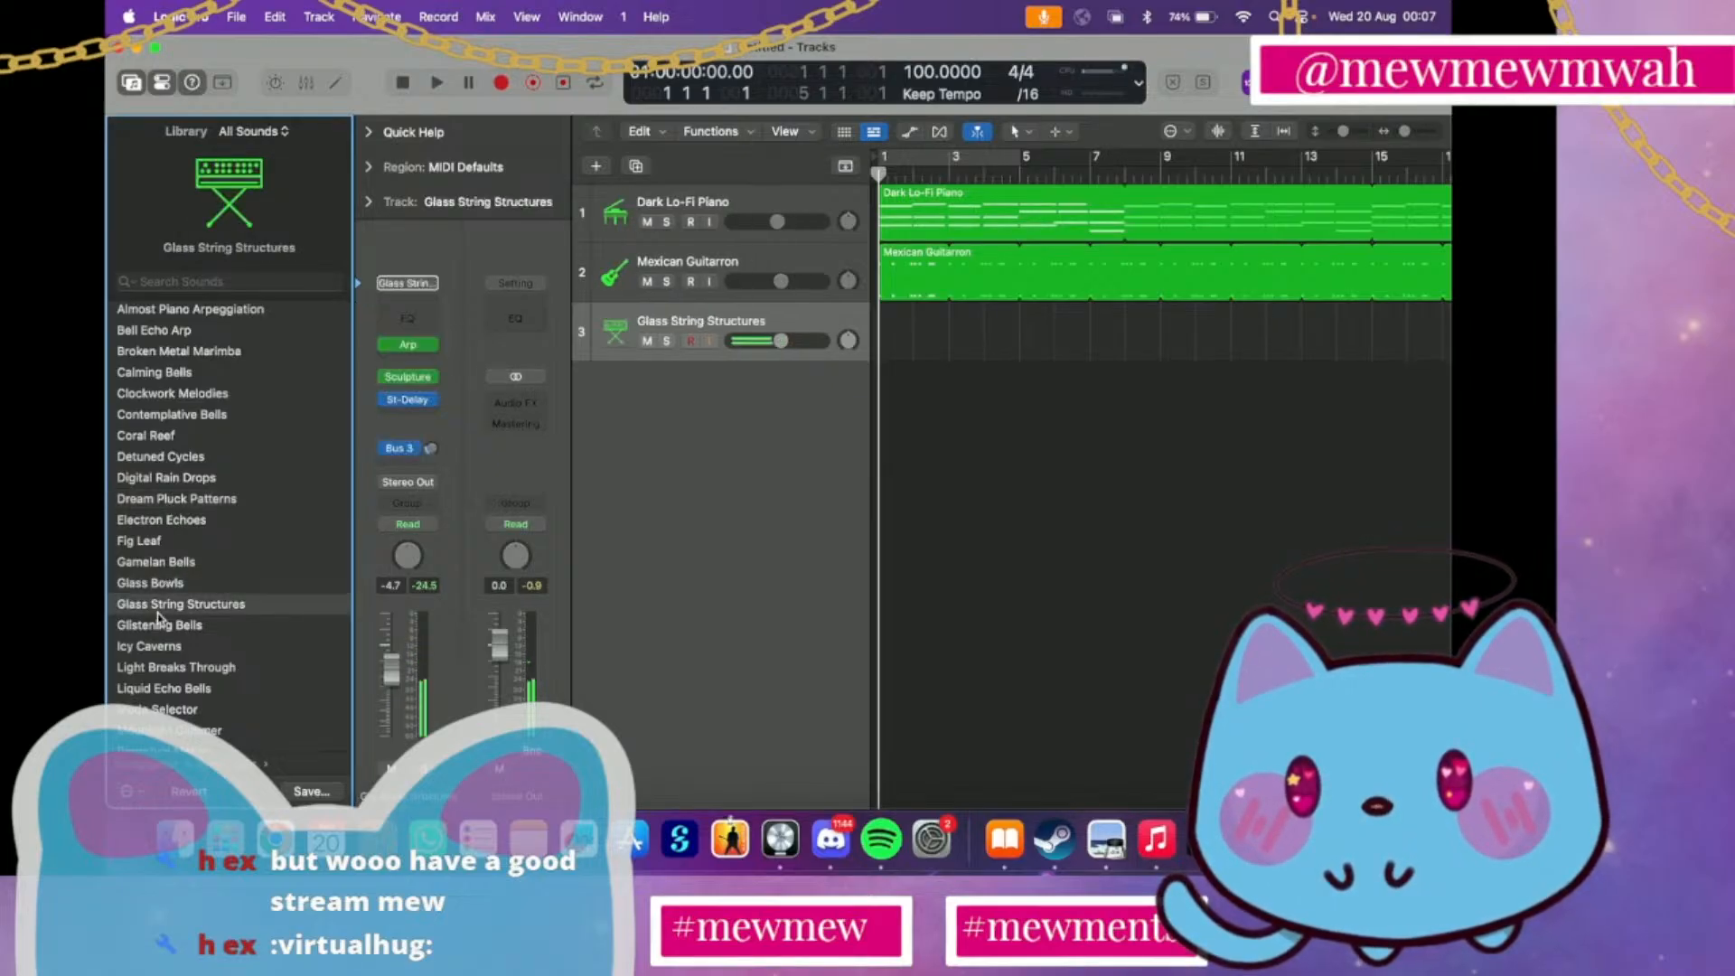
Audition the Cinematic Melodic Plucks patches Radiant Strings, Bass and Glory and Flow Motion on track 3
scroll(160, 619, "left", 10)
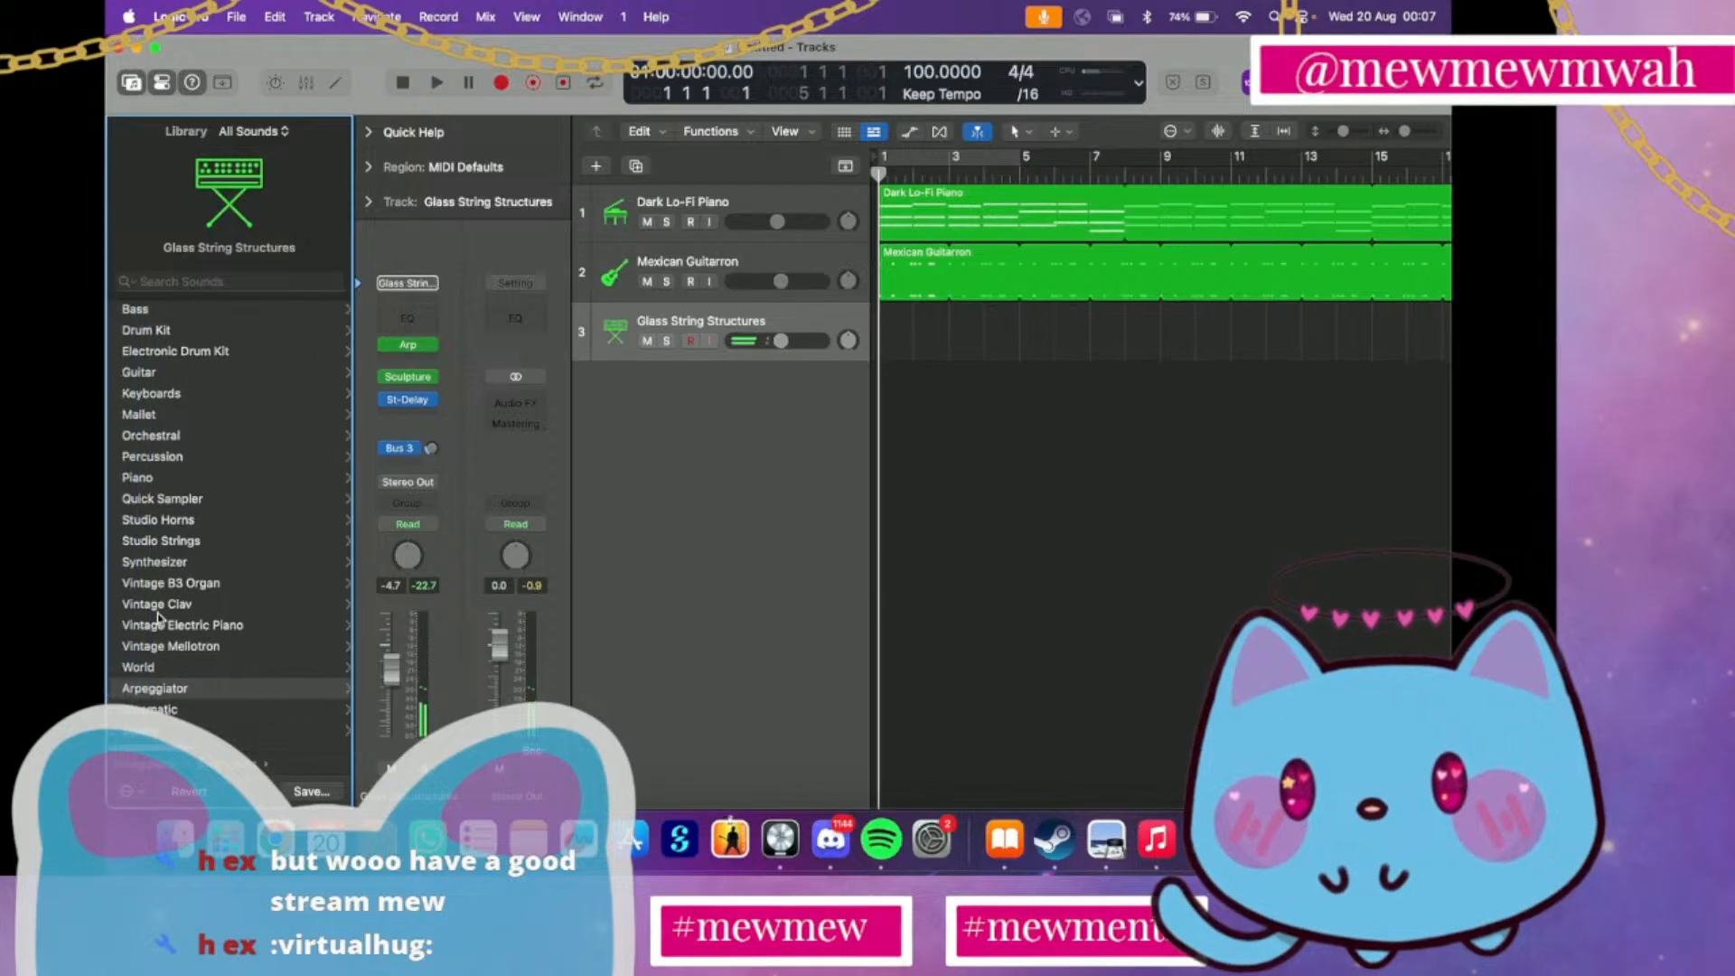
left_click(178, 709)
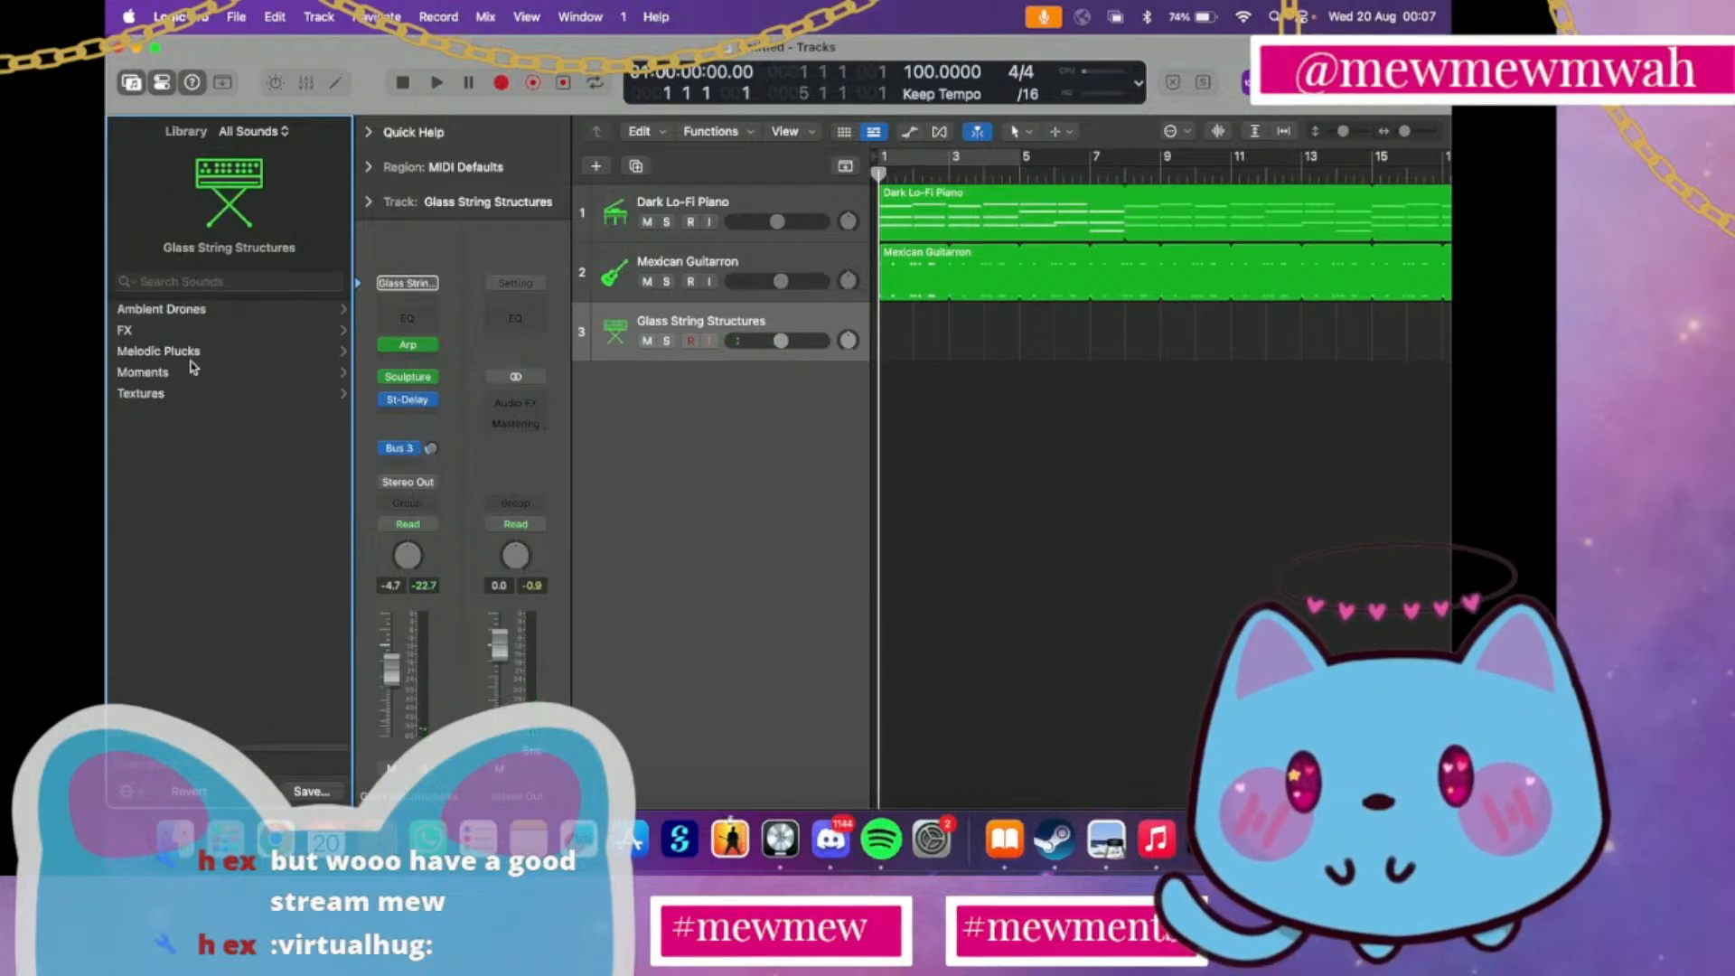
left_click(159, 352)
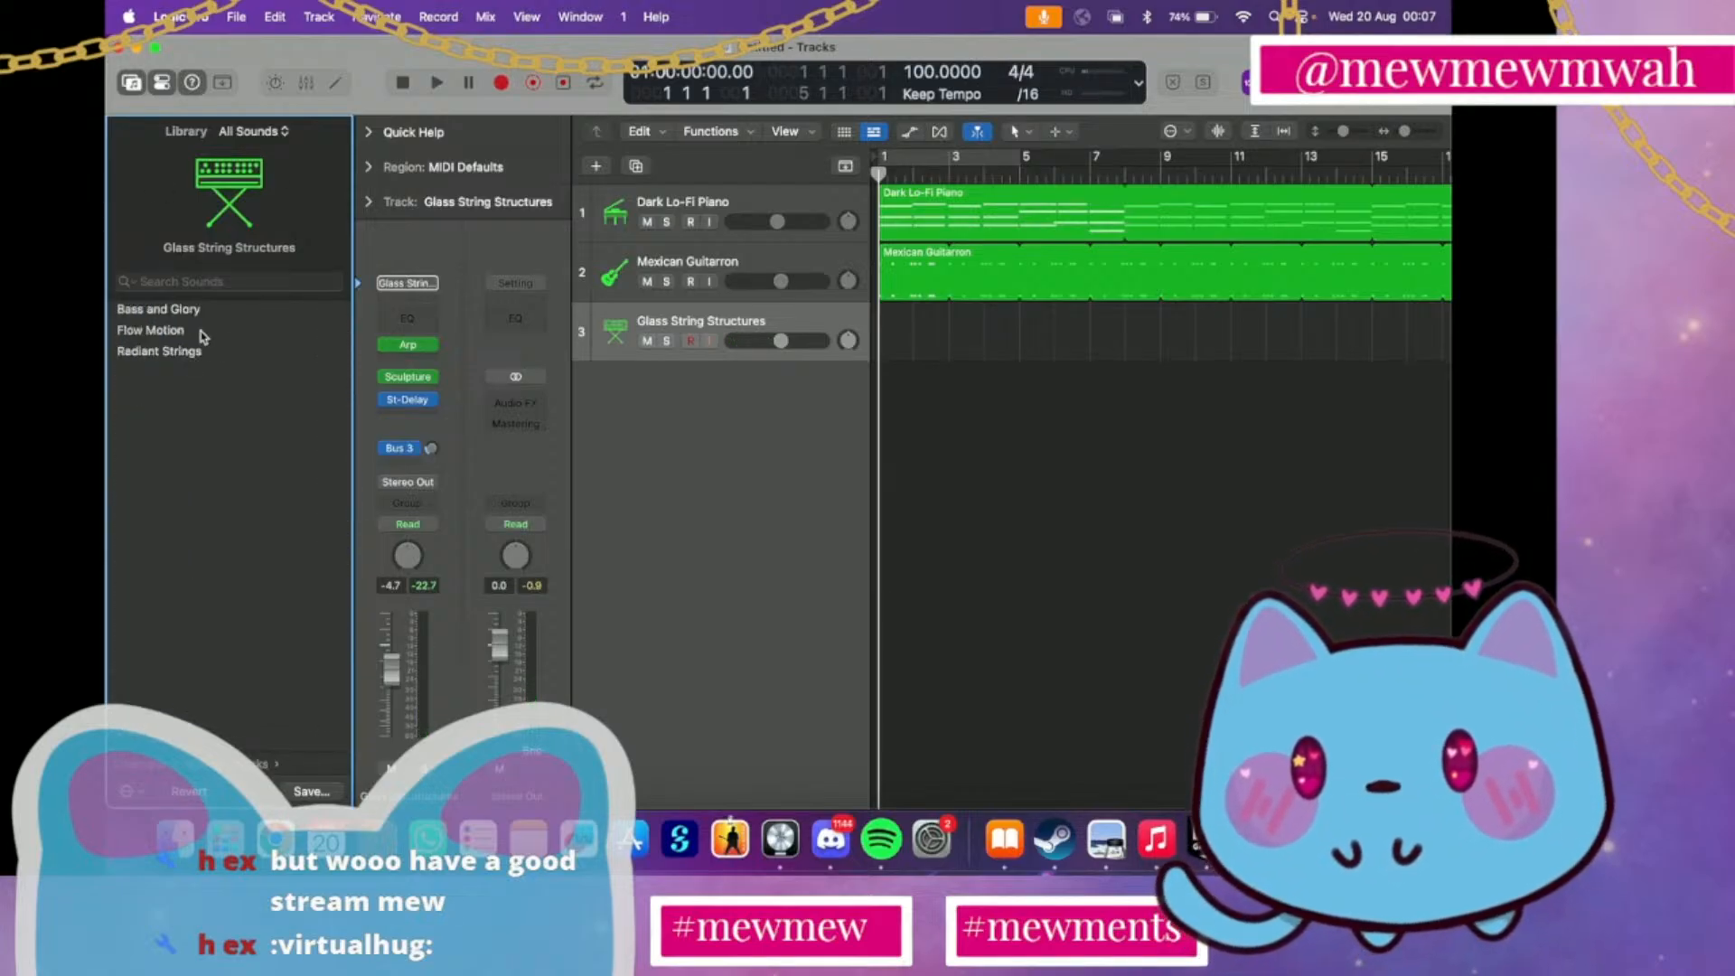
left_click(195, 359)
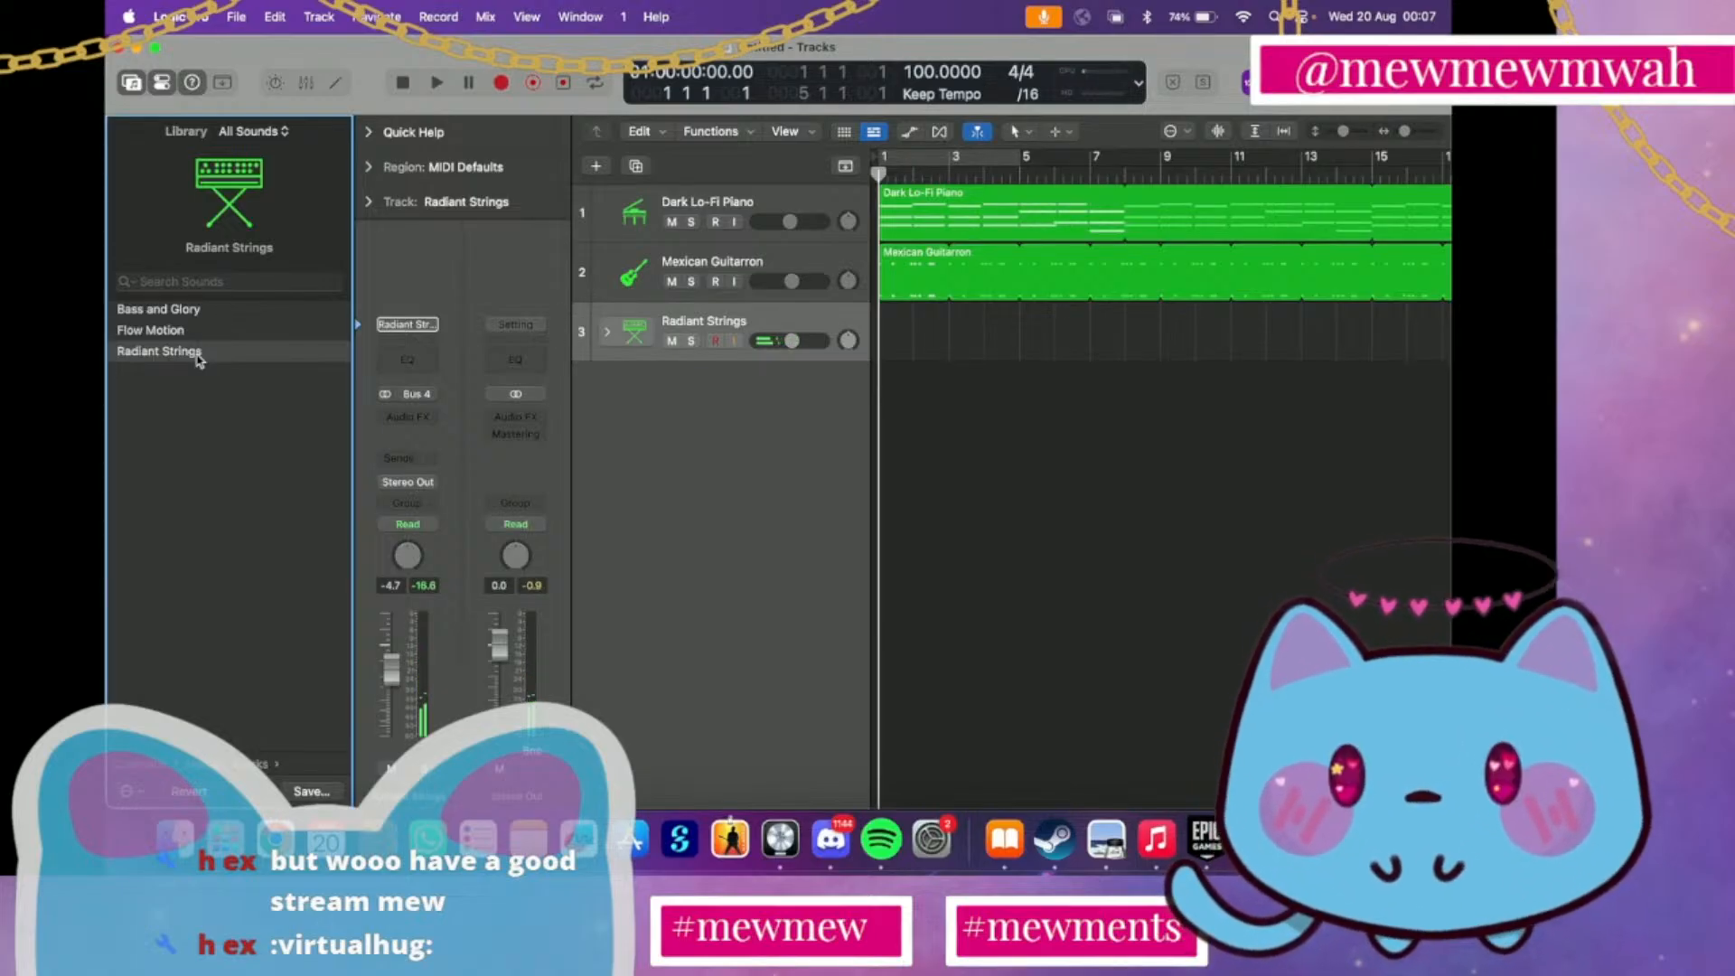
left_click(172, 316)
left_click(174, 333)
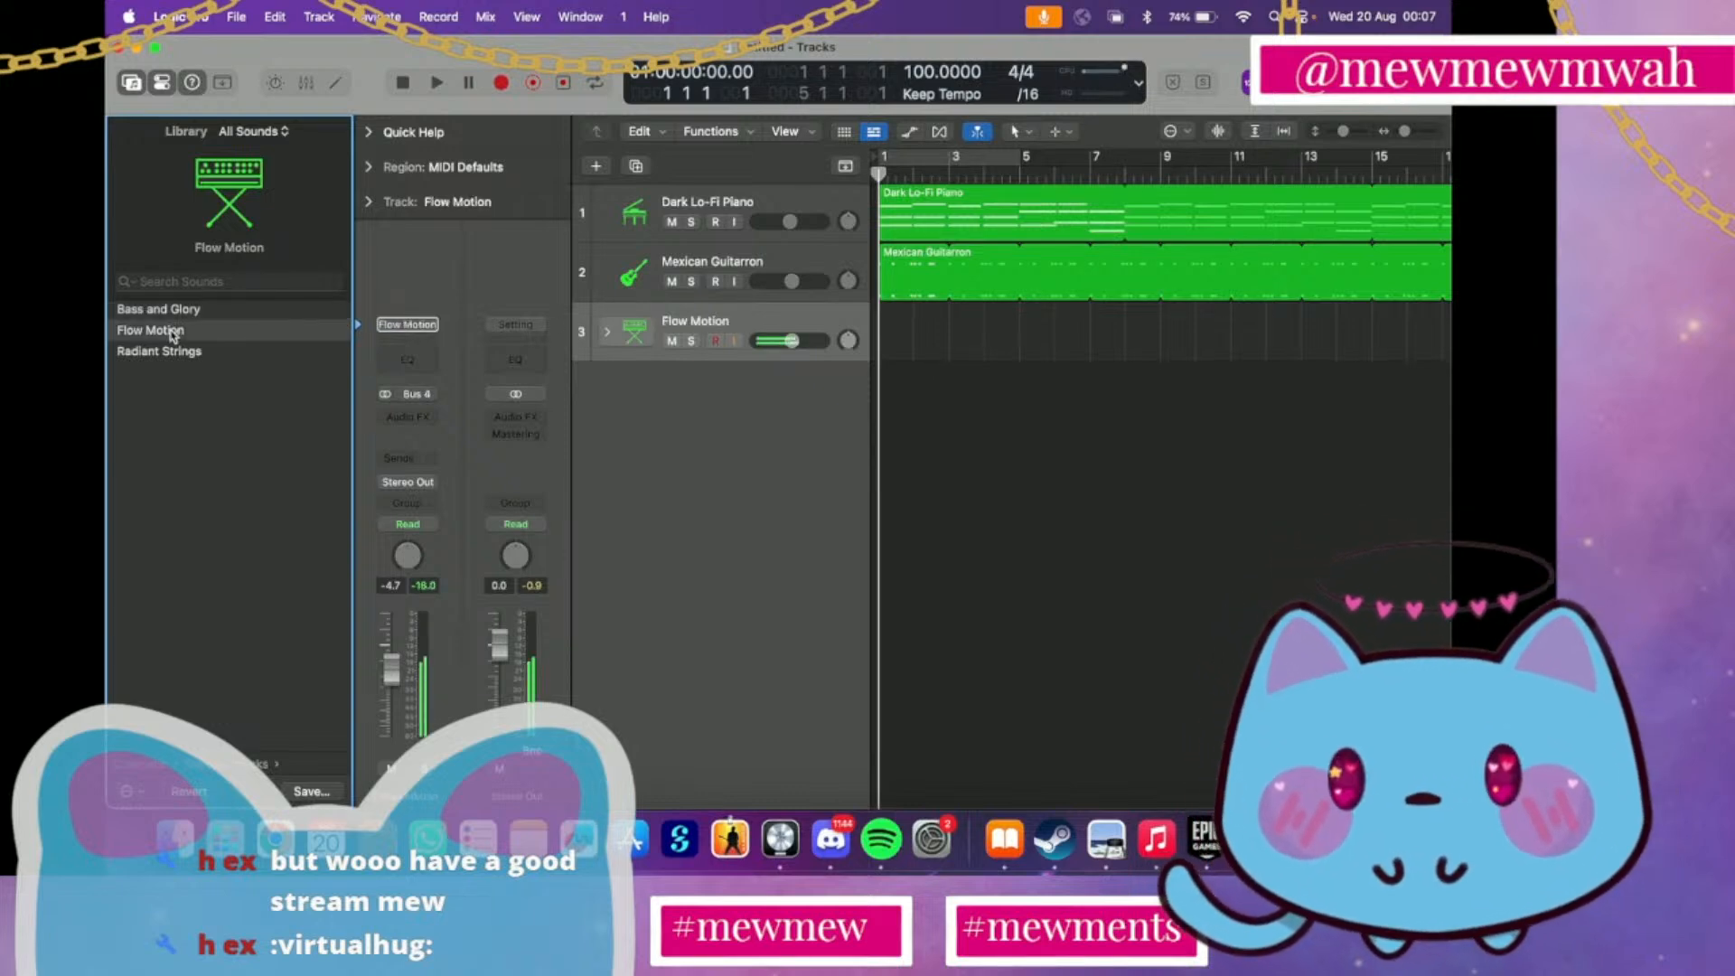
Audition the Cinematic Moments patch Pressure on track 3 and load Night Flurry
scroll(174, 335, "left", 3)
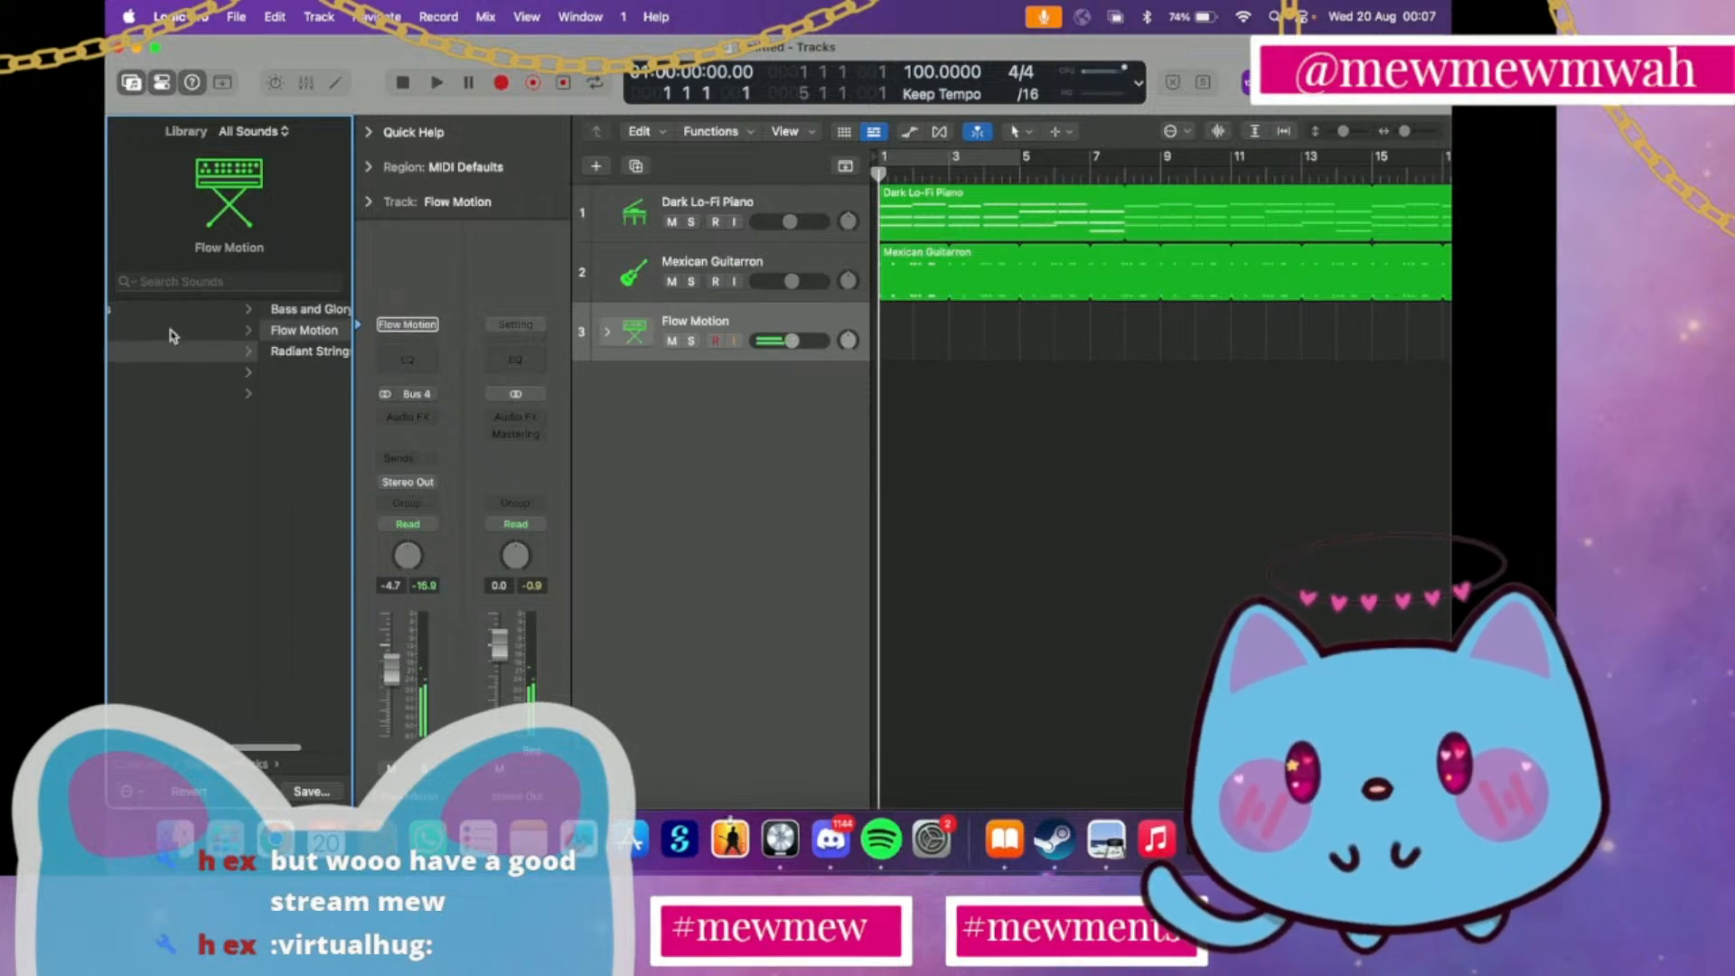
scroll(251, 387, "left", 2)
left_click(240, 373)
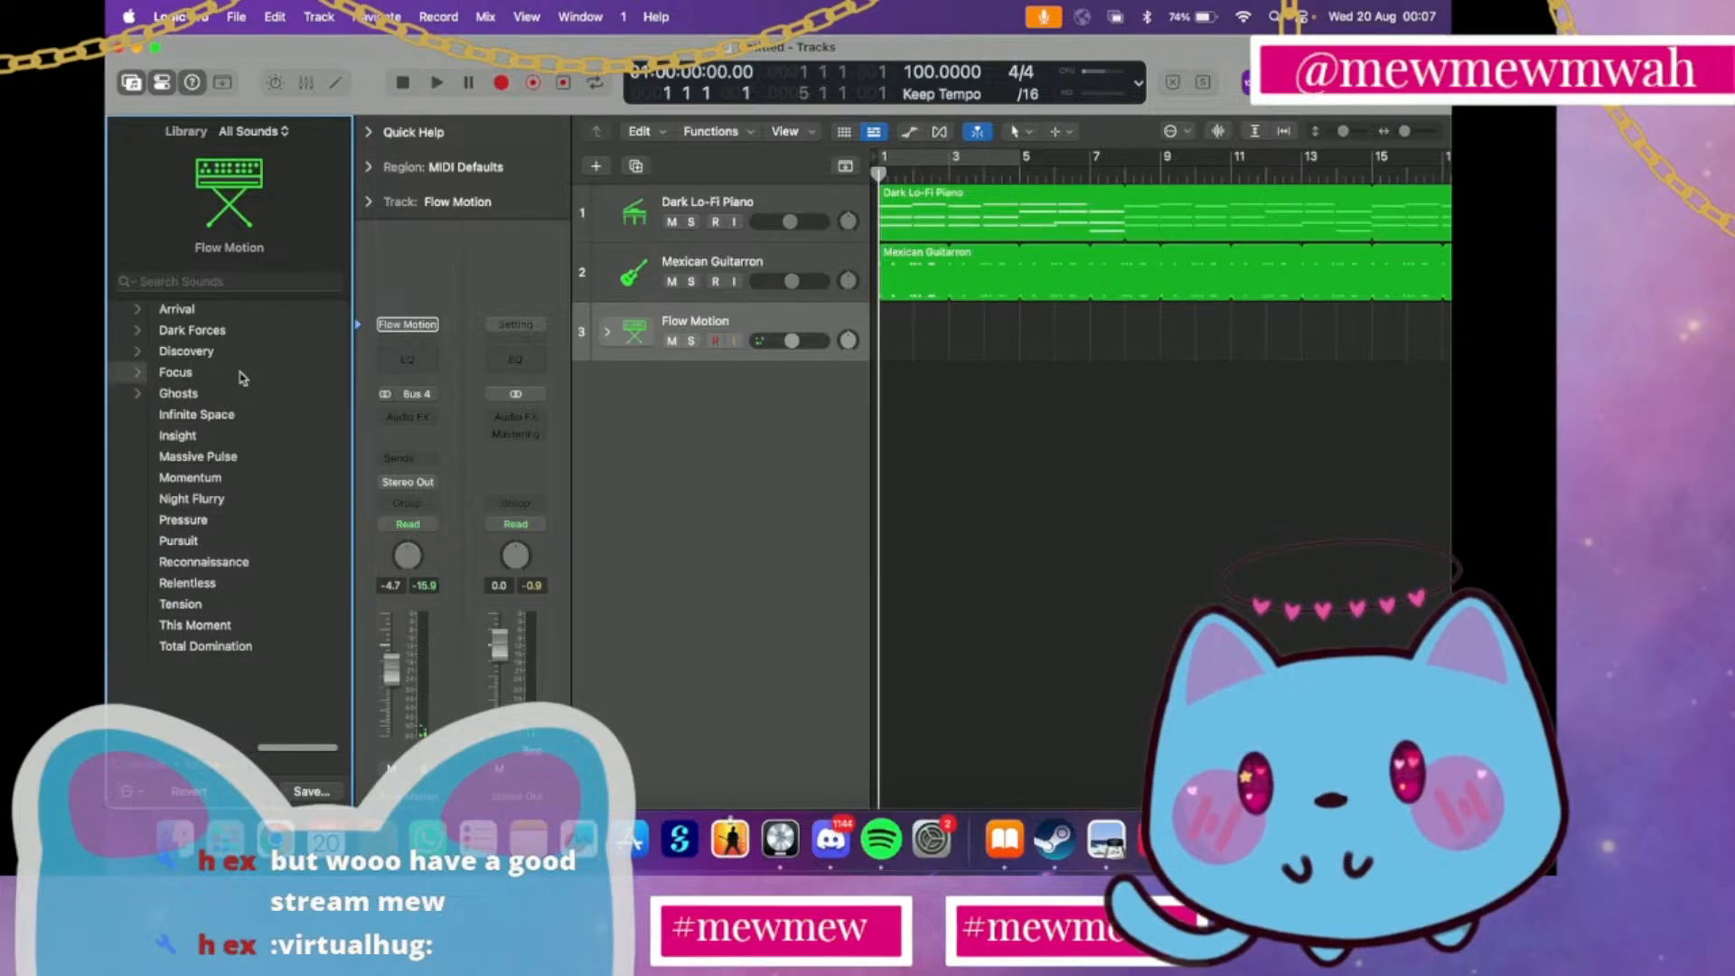
left_click(216, 520)
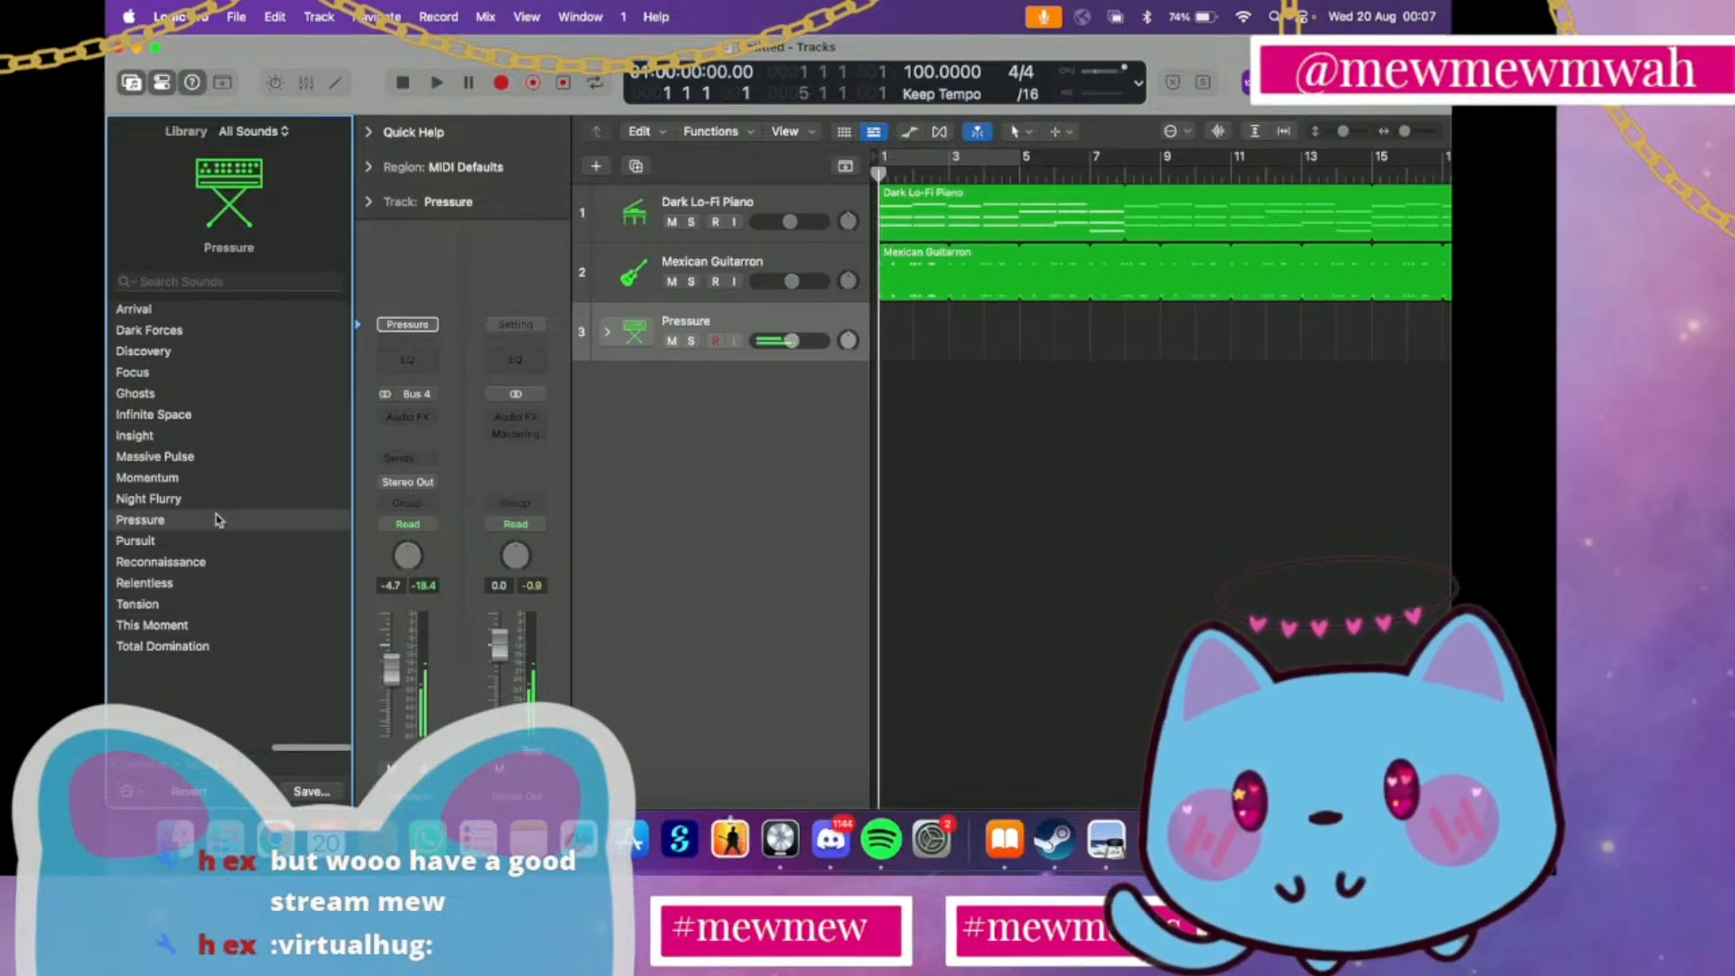
left_click(207, 497)
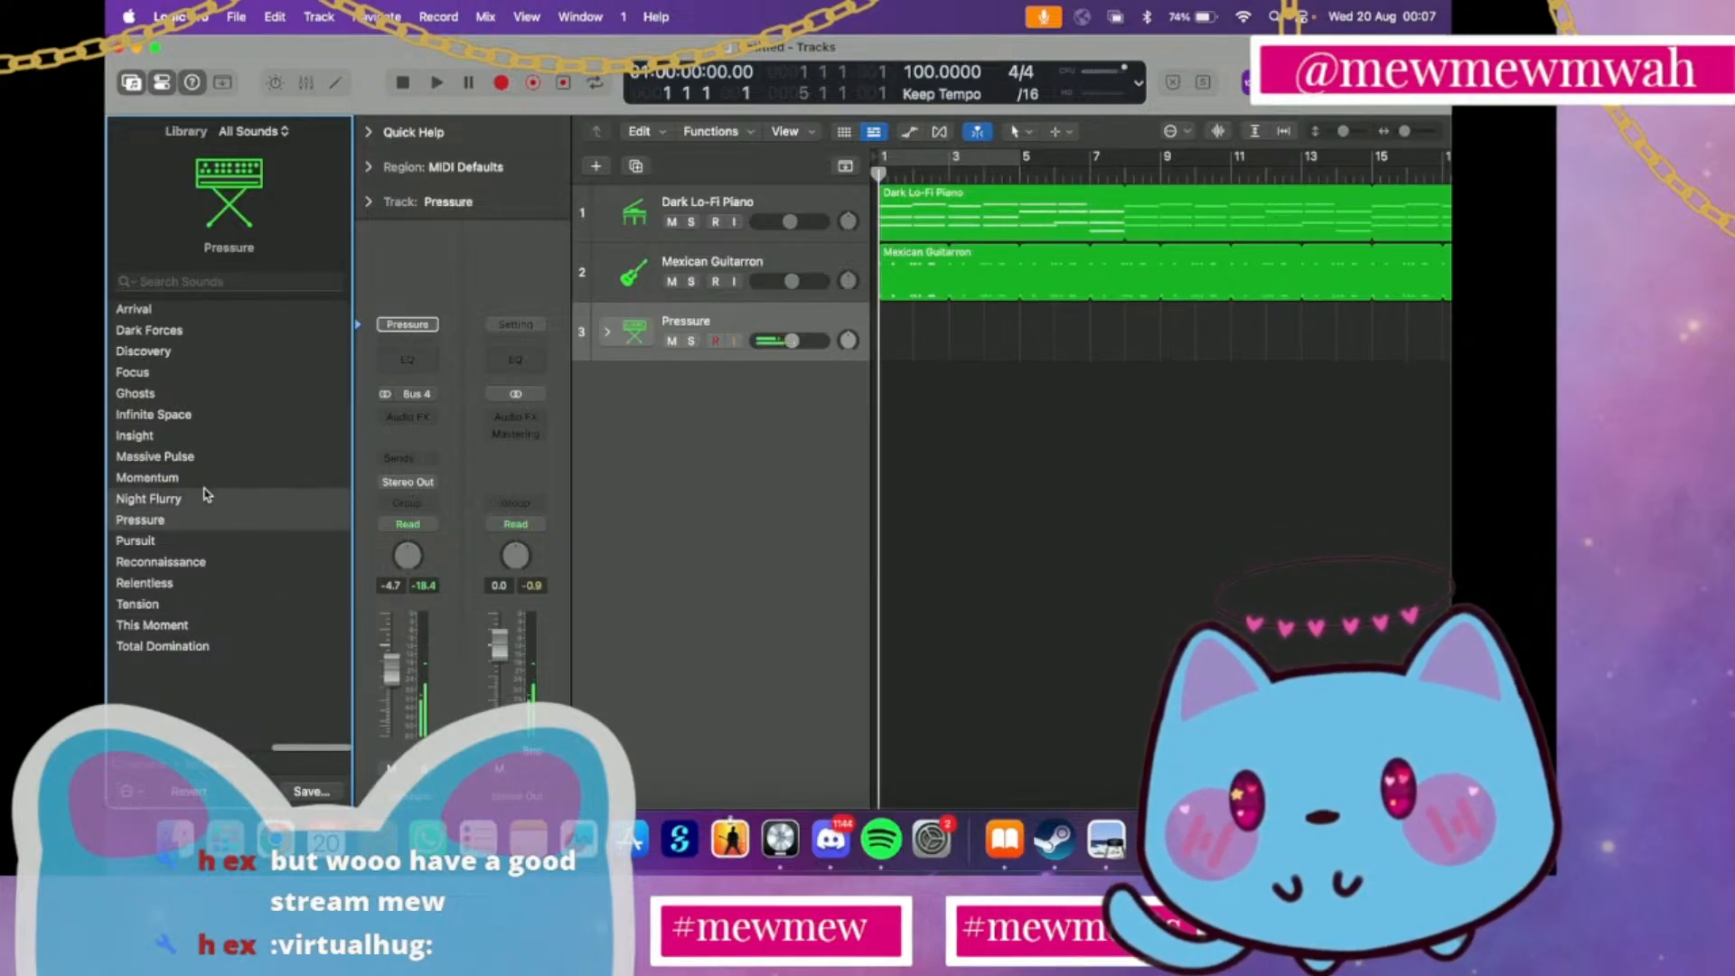
Audition the Cinematic Moments patch This Moment and the Textures patches Ascending Waves and Ethereal World on track 3
left_click(182, 625)
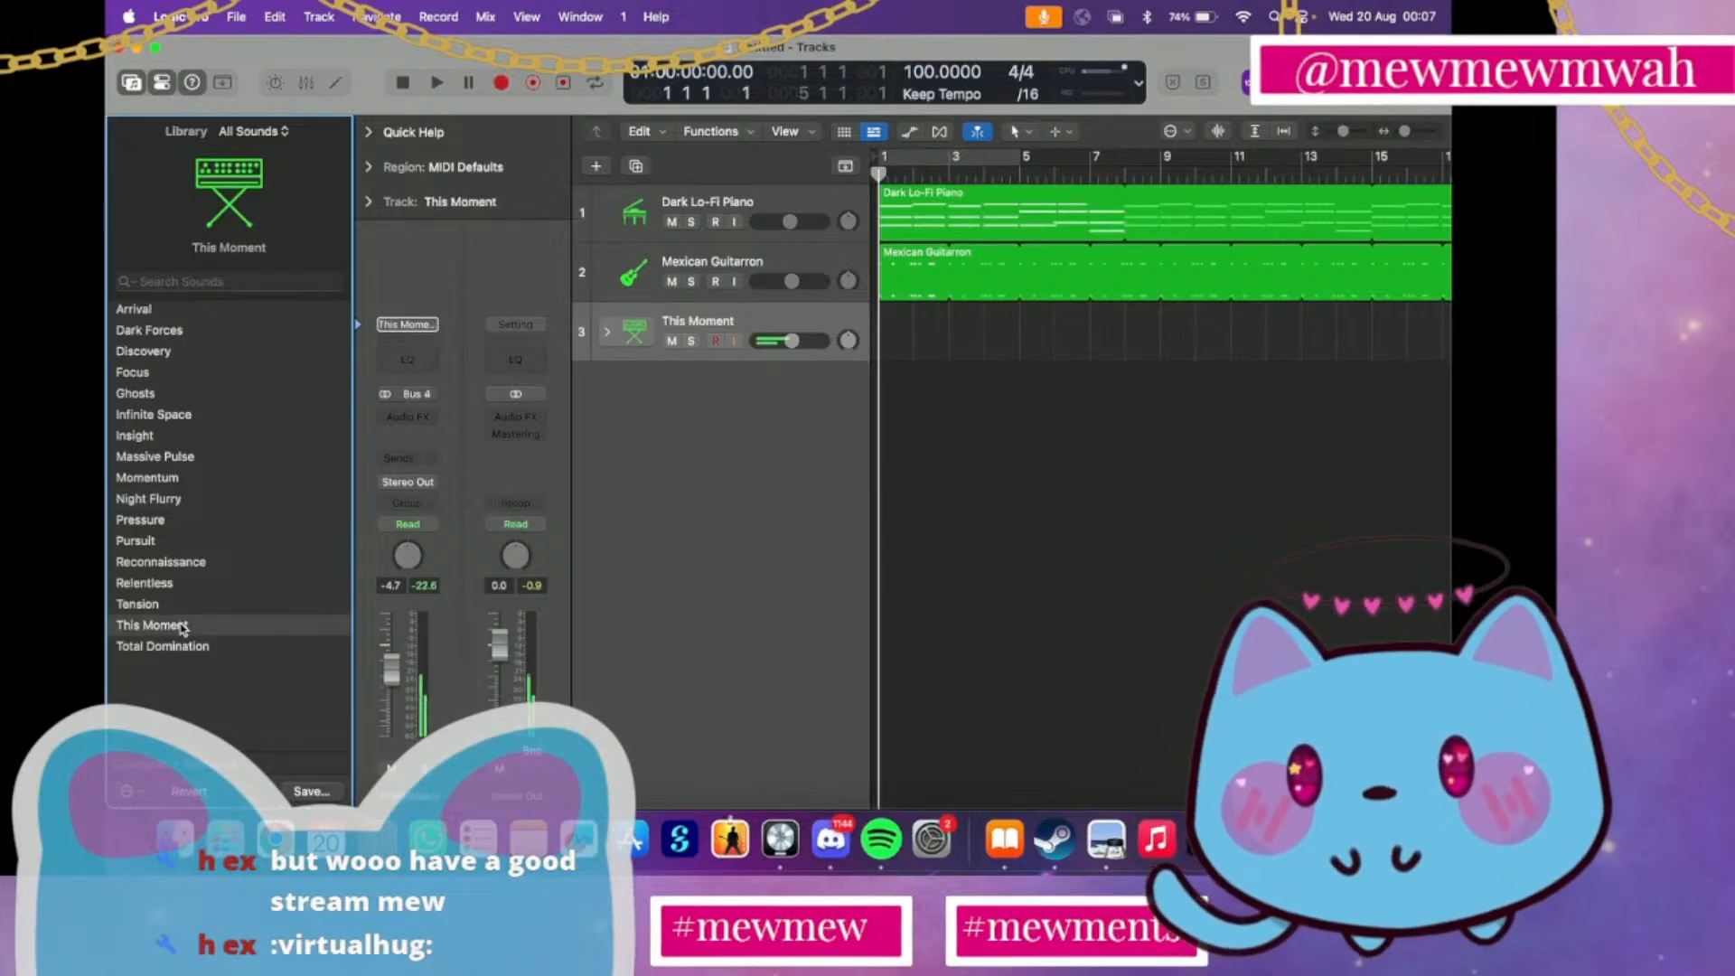
scroll(194, 629, "left", 5)
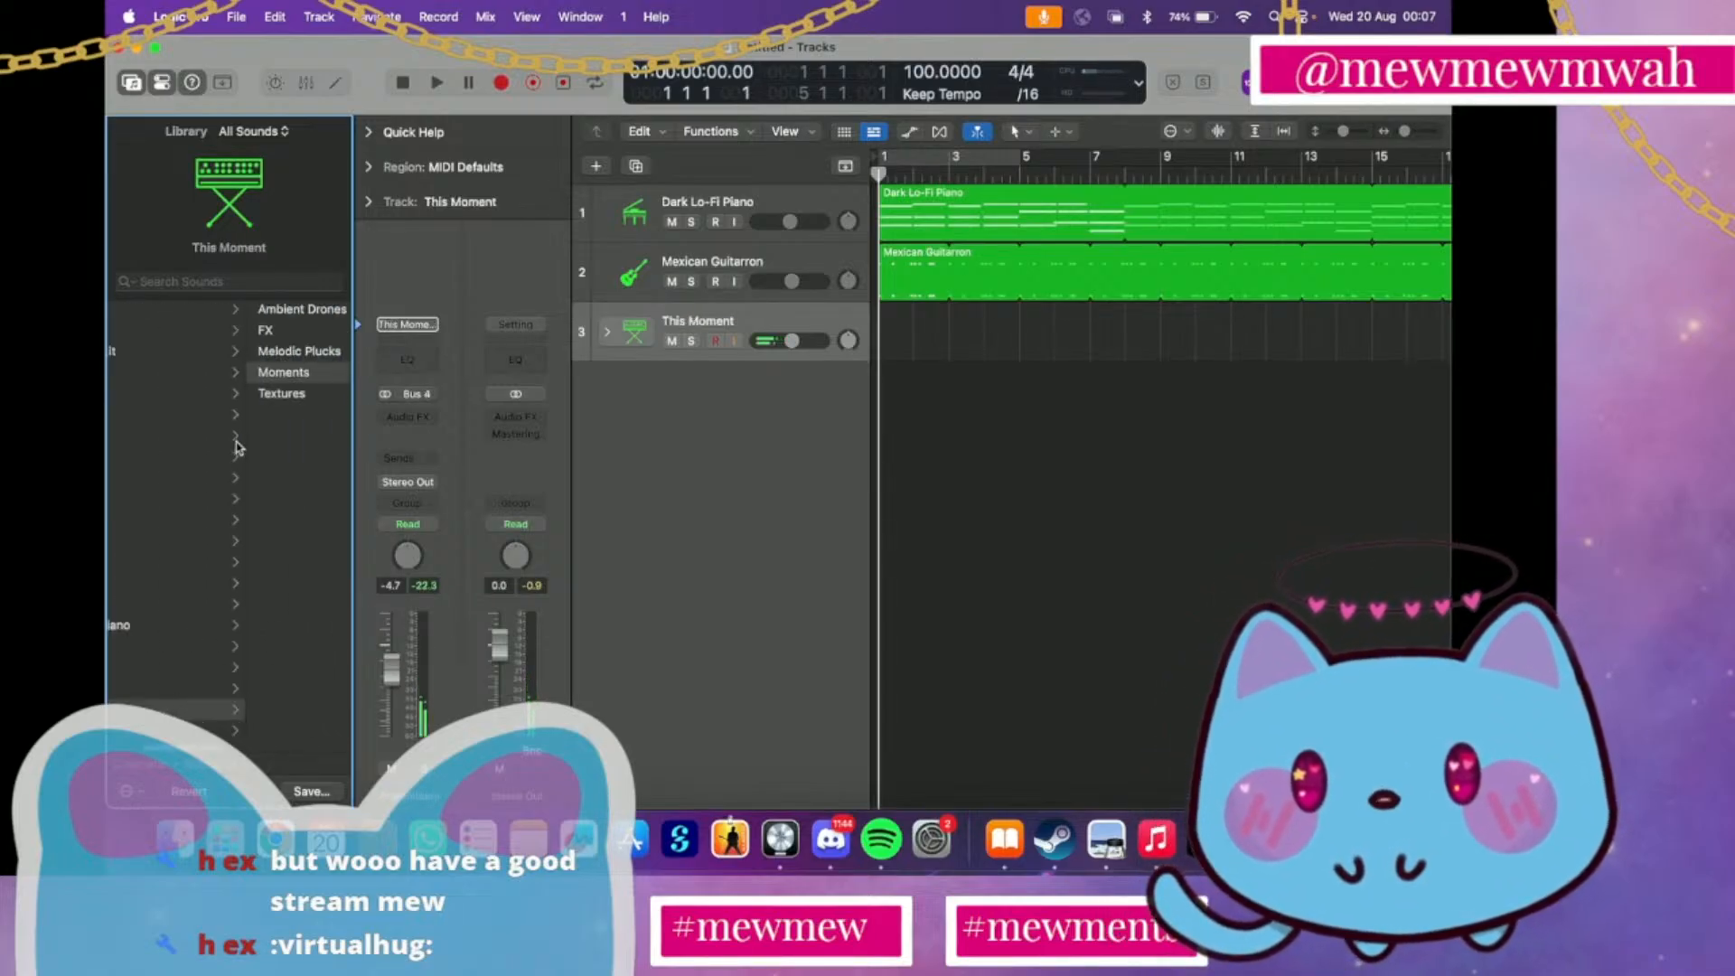
left_click(276, 372)
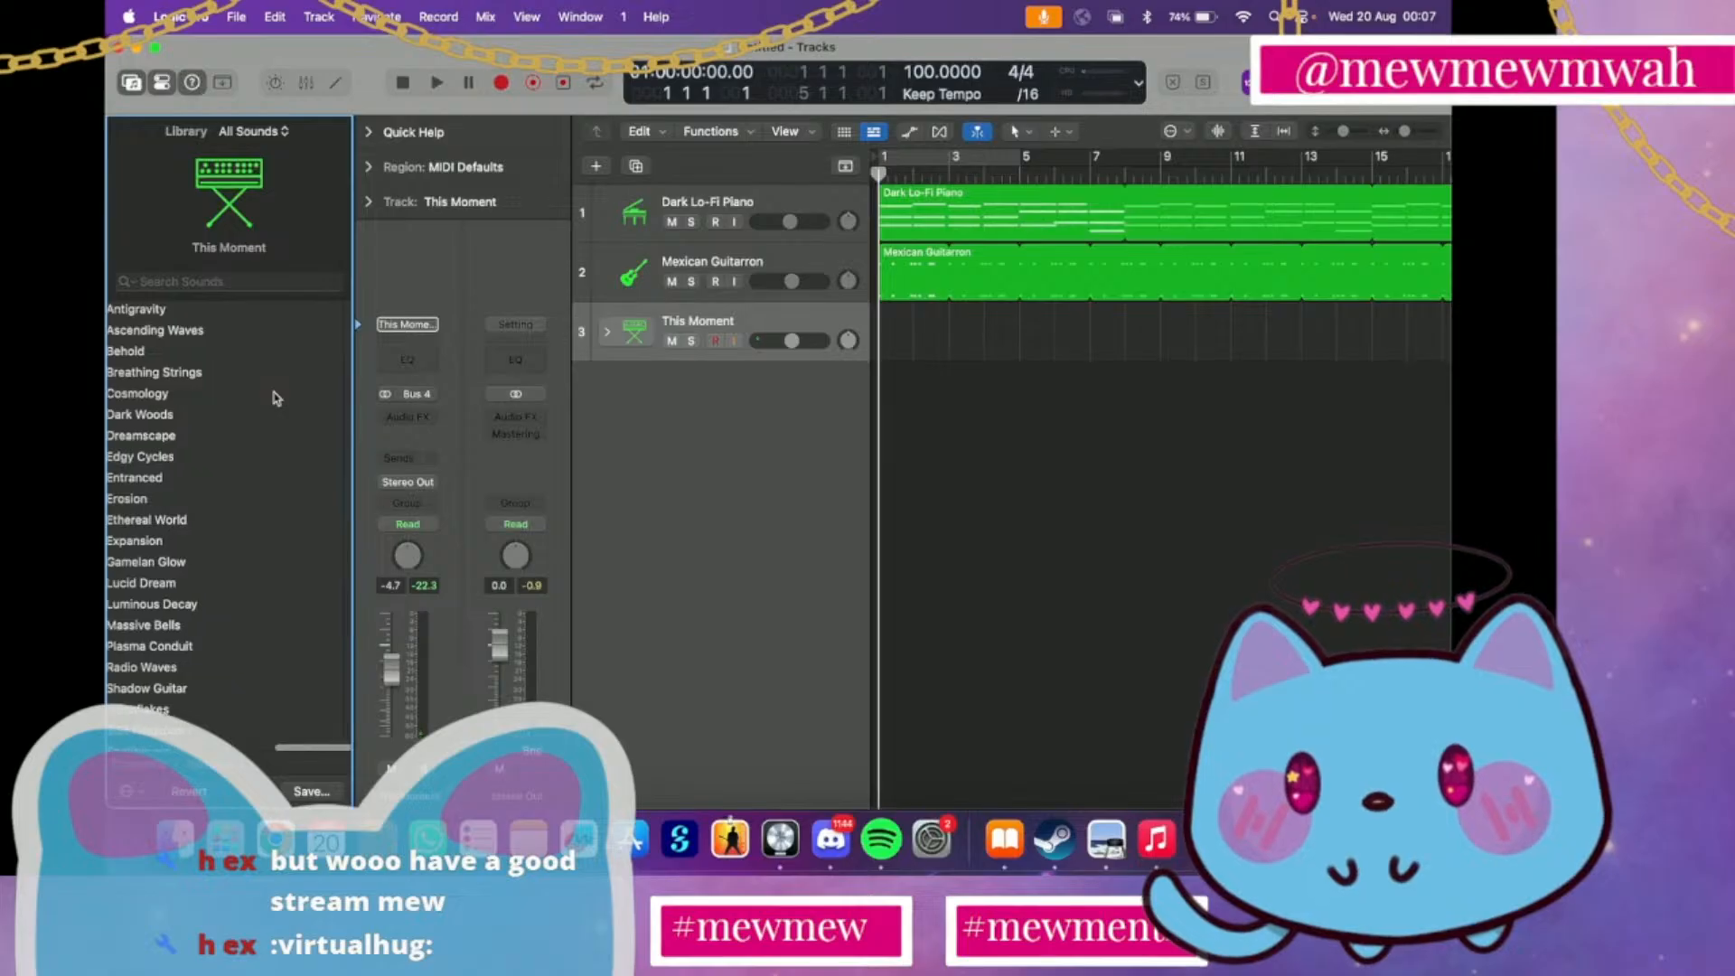
left_click(253, 332)
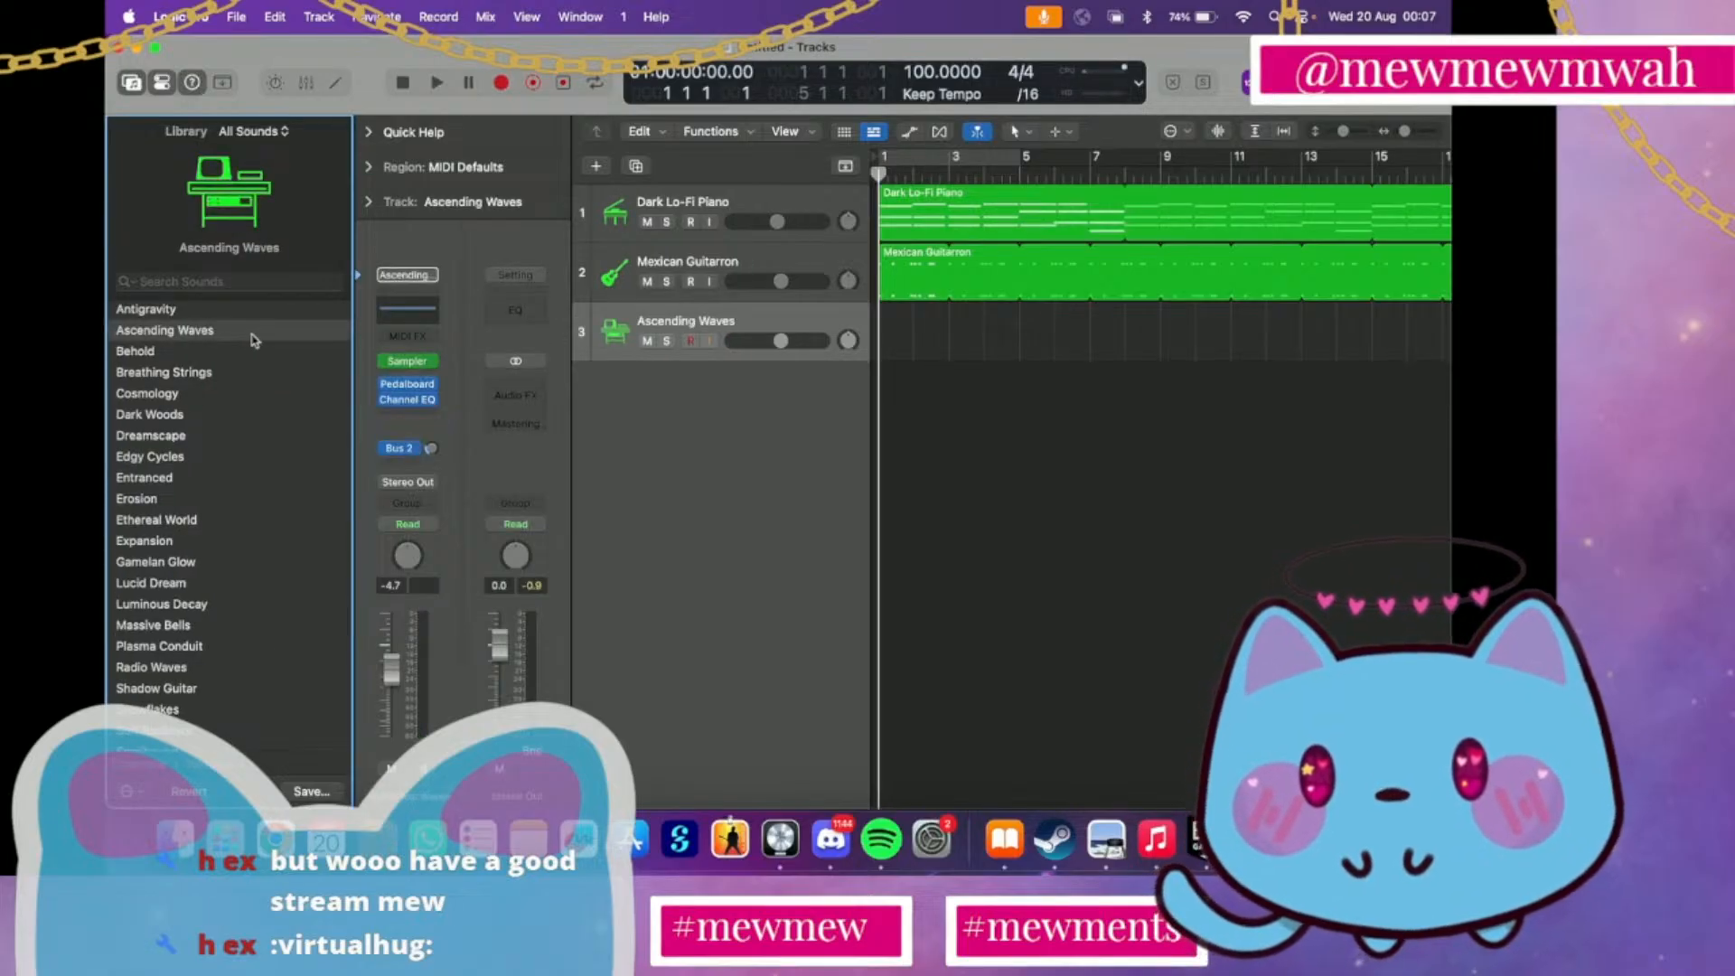
left_click(195, 519)
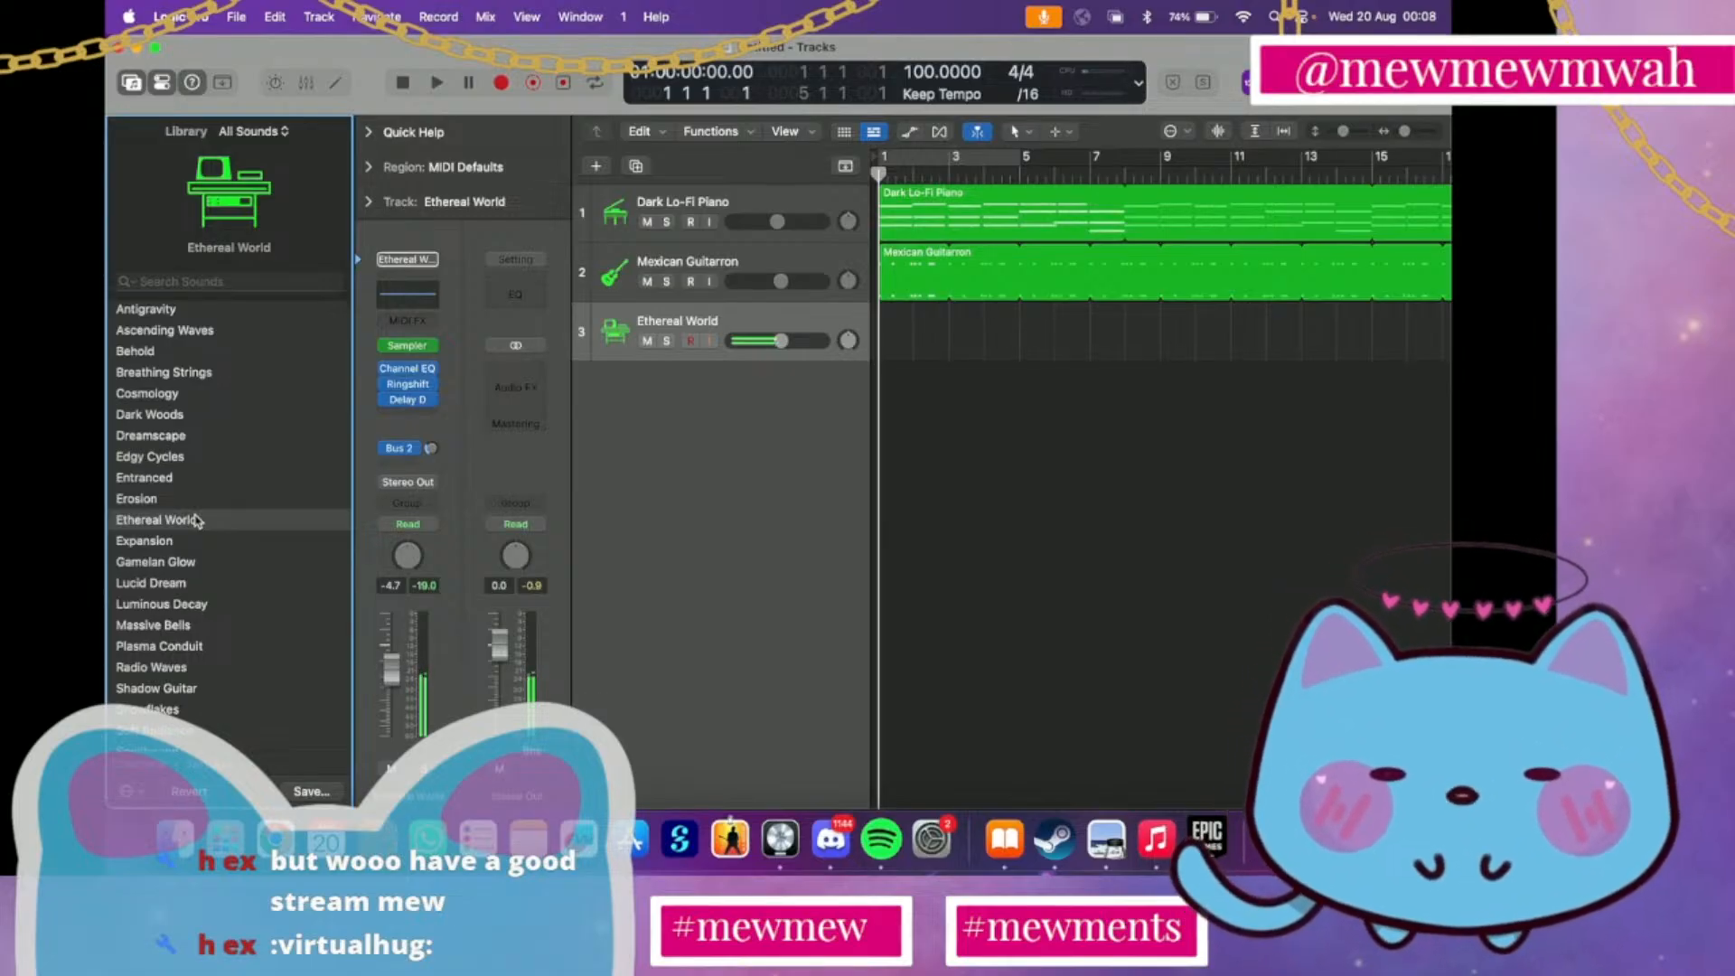
Audition the Cinematic Textures patches Shadow Guitar, Soft Radiance and Erosion on track 3
scroll(196, 521, "down", 3)
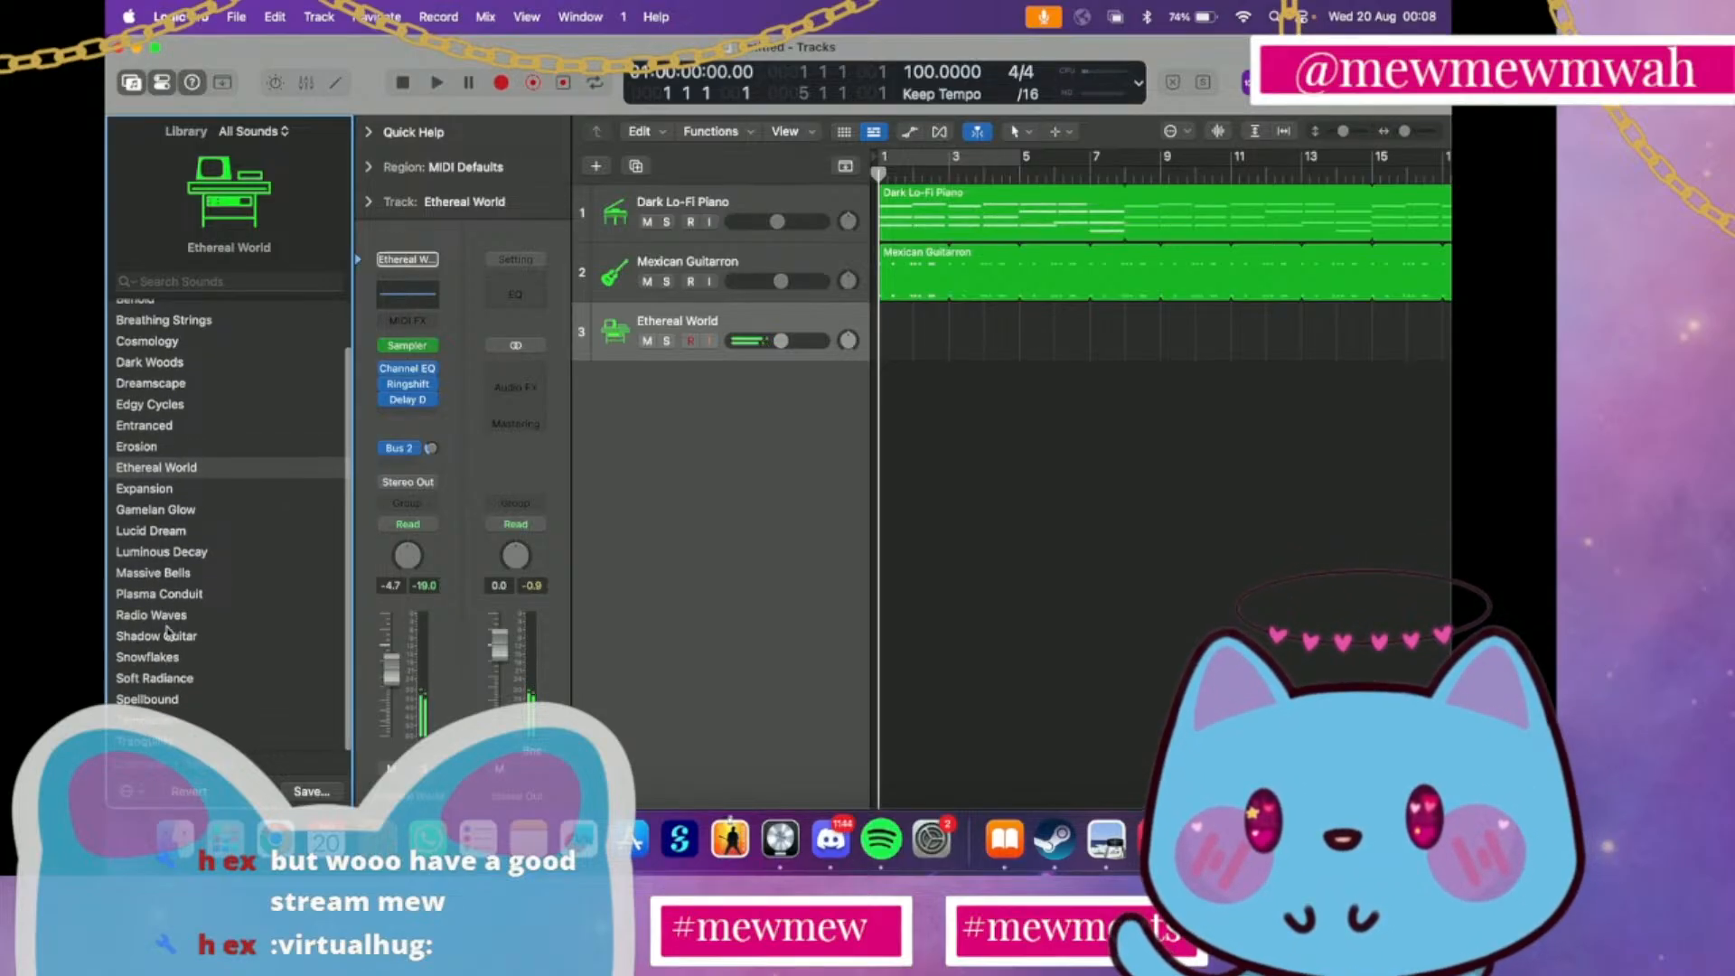
left_click(172, 637)
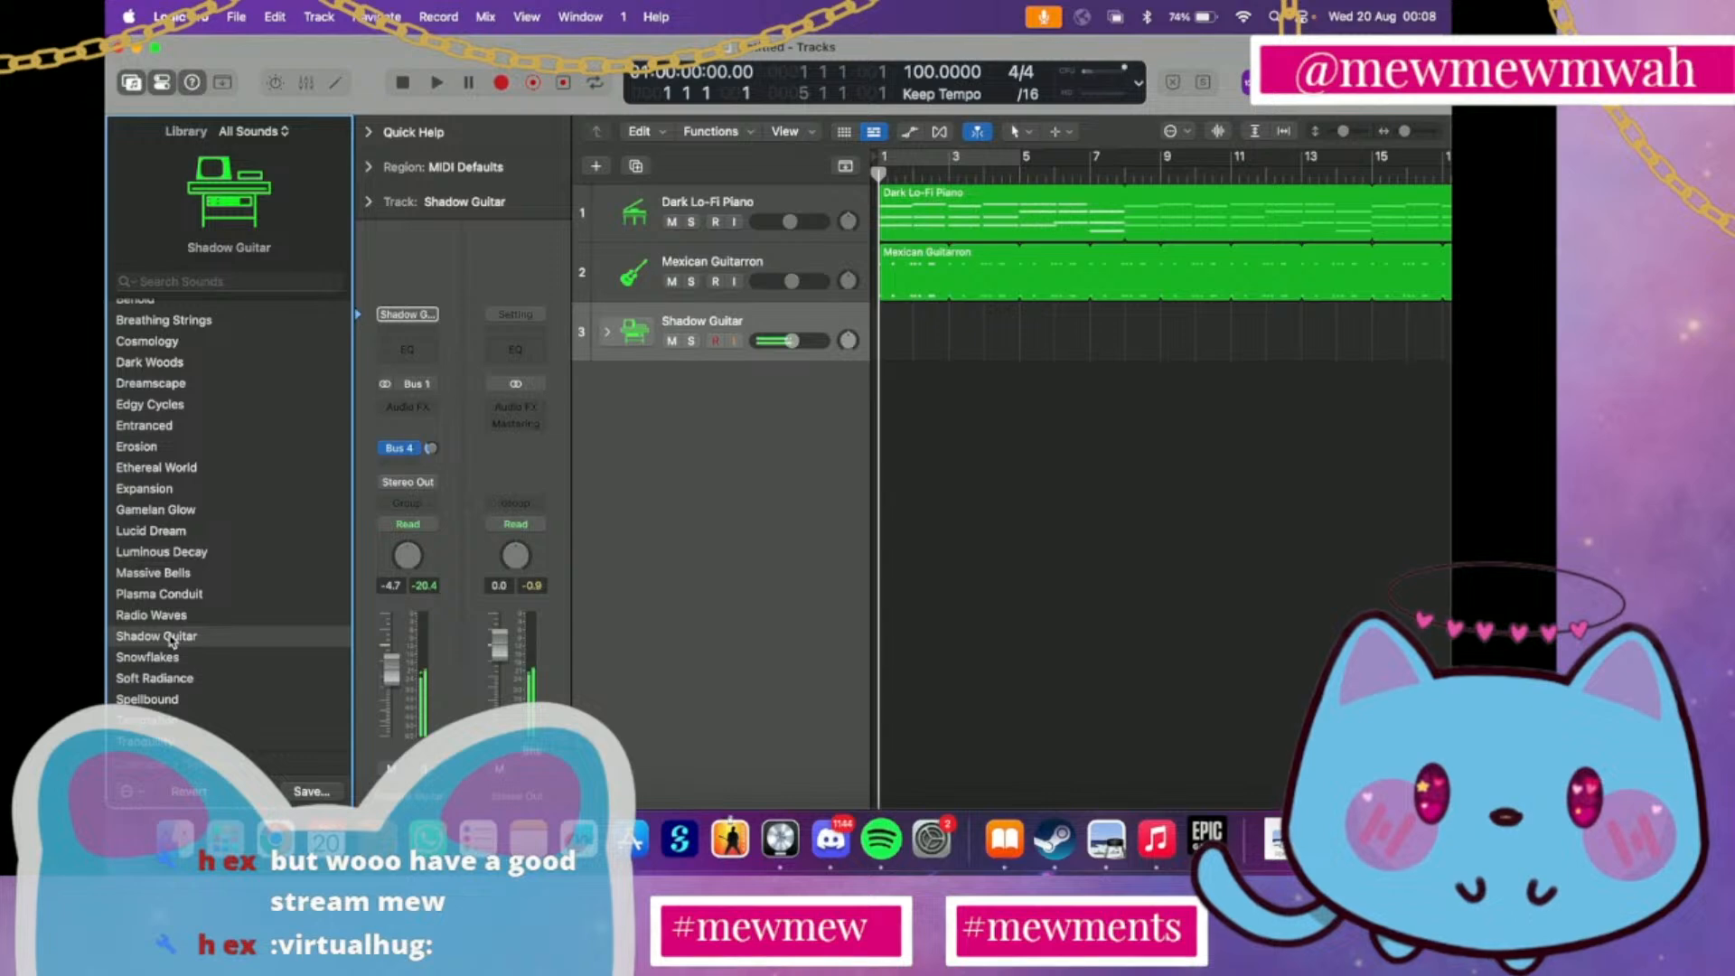
left_click(178, 677)
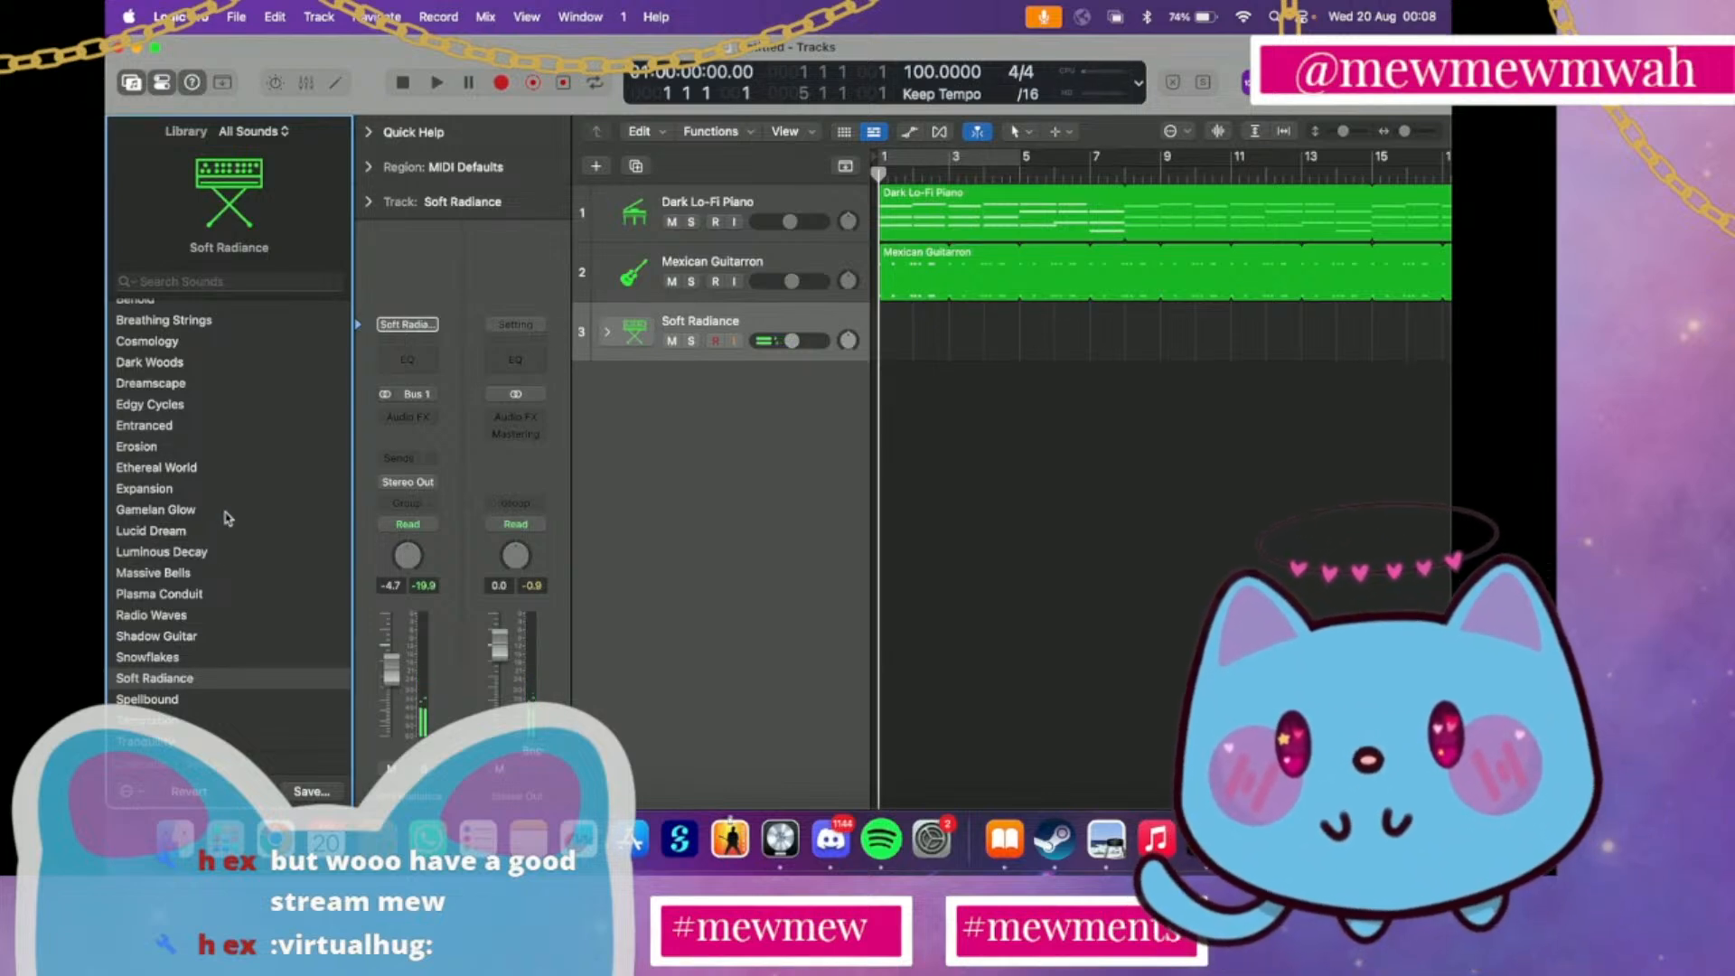
left_click(178, 449)
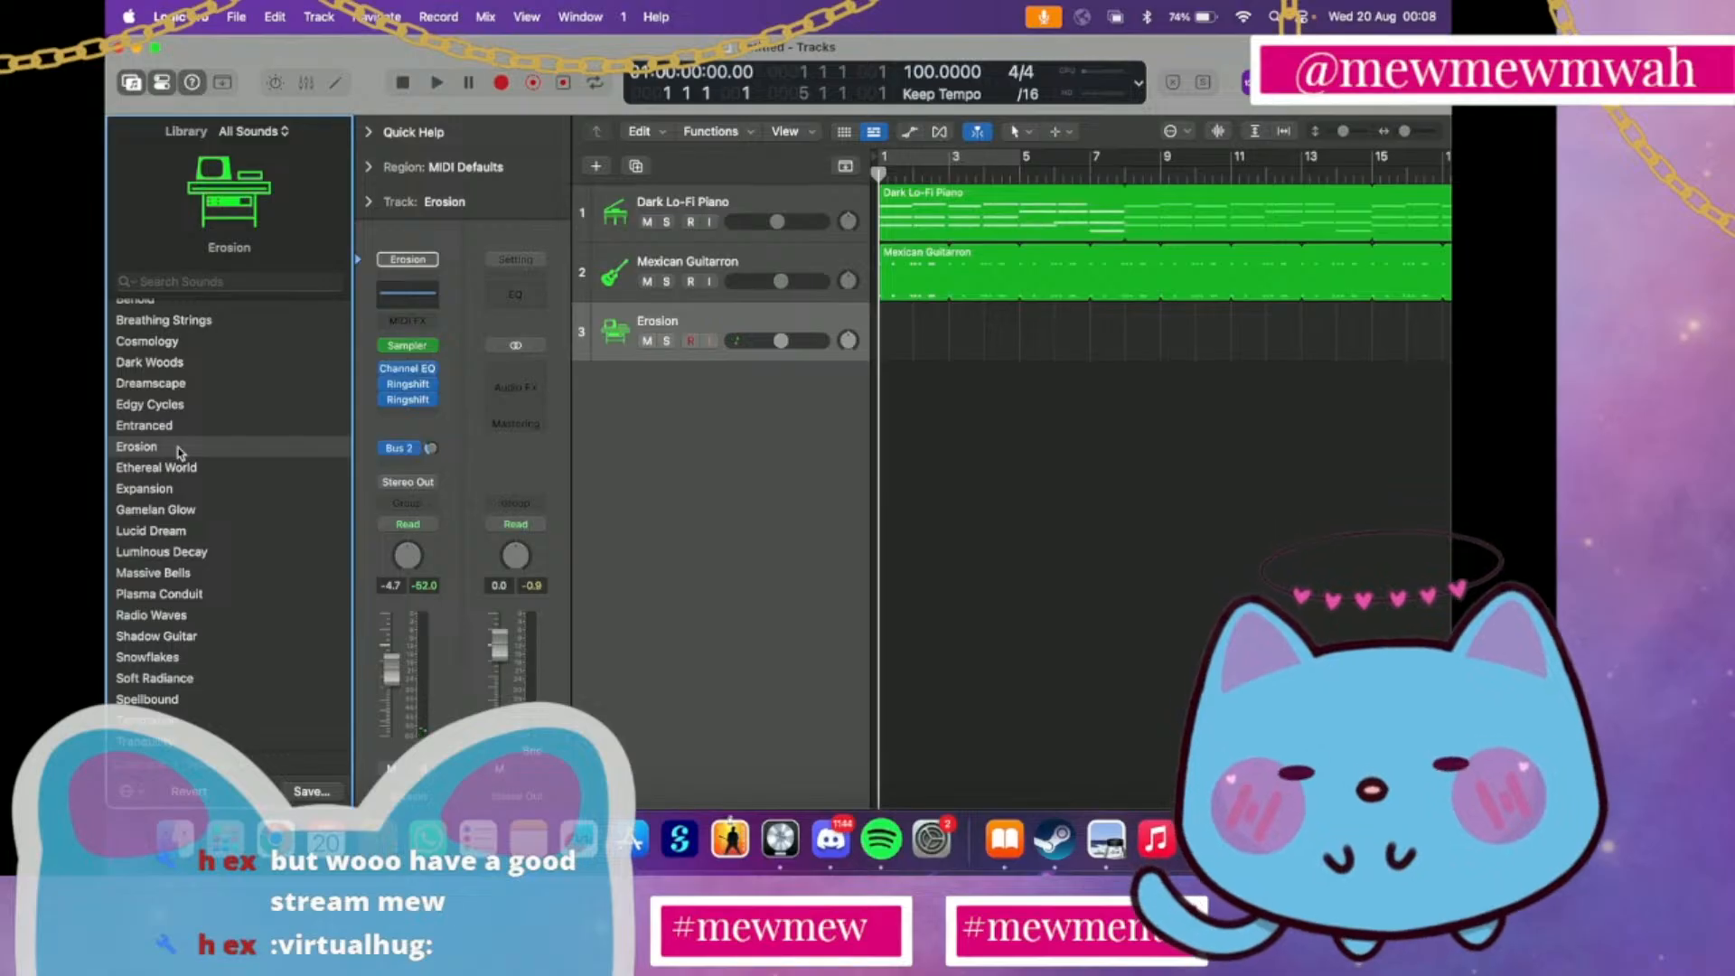
Audition the Textures patches Temptation, Spellbound, Radio Waves, Plasma Conduit, Massive Bells and Luminous Decay on track 3
scroll(178, 453, "down", 1)
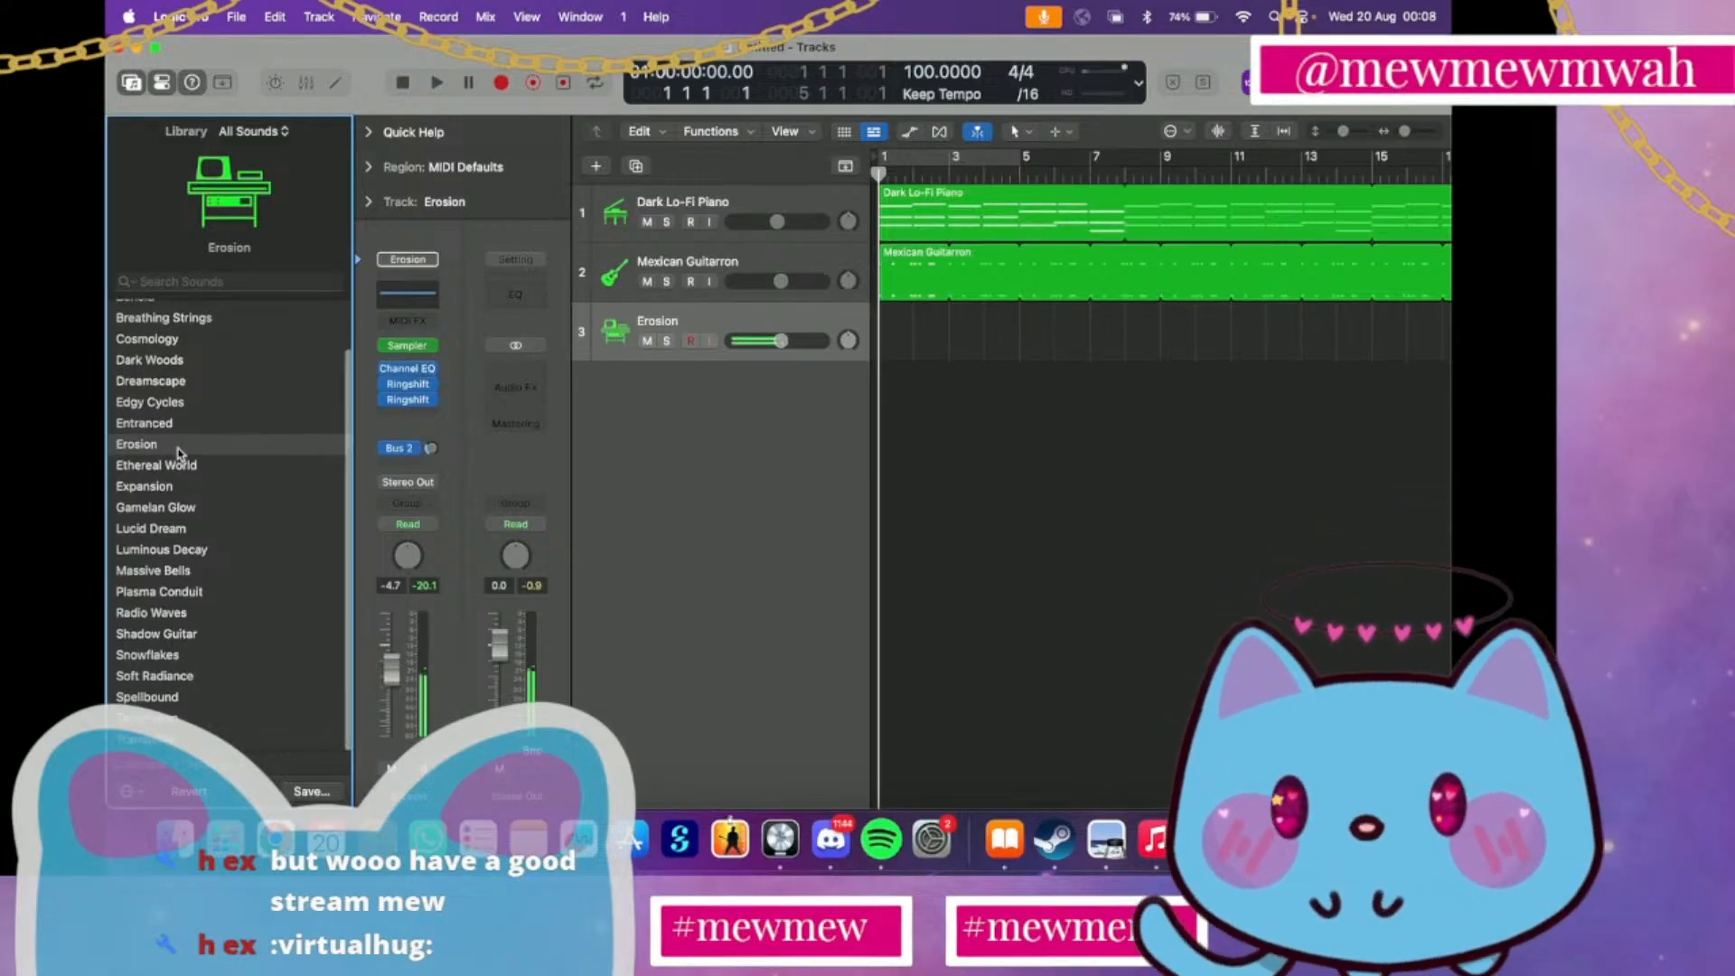
left_click(175, 720)
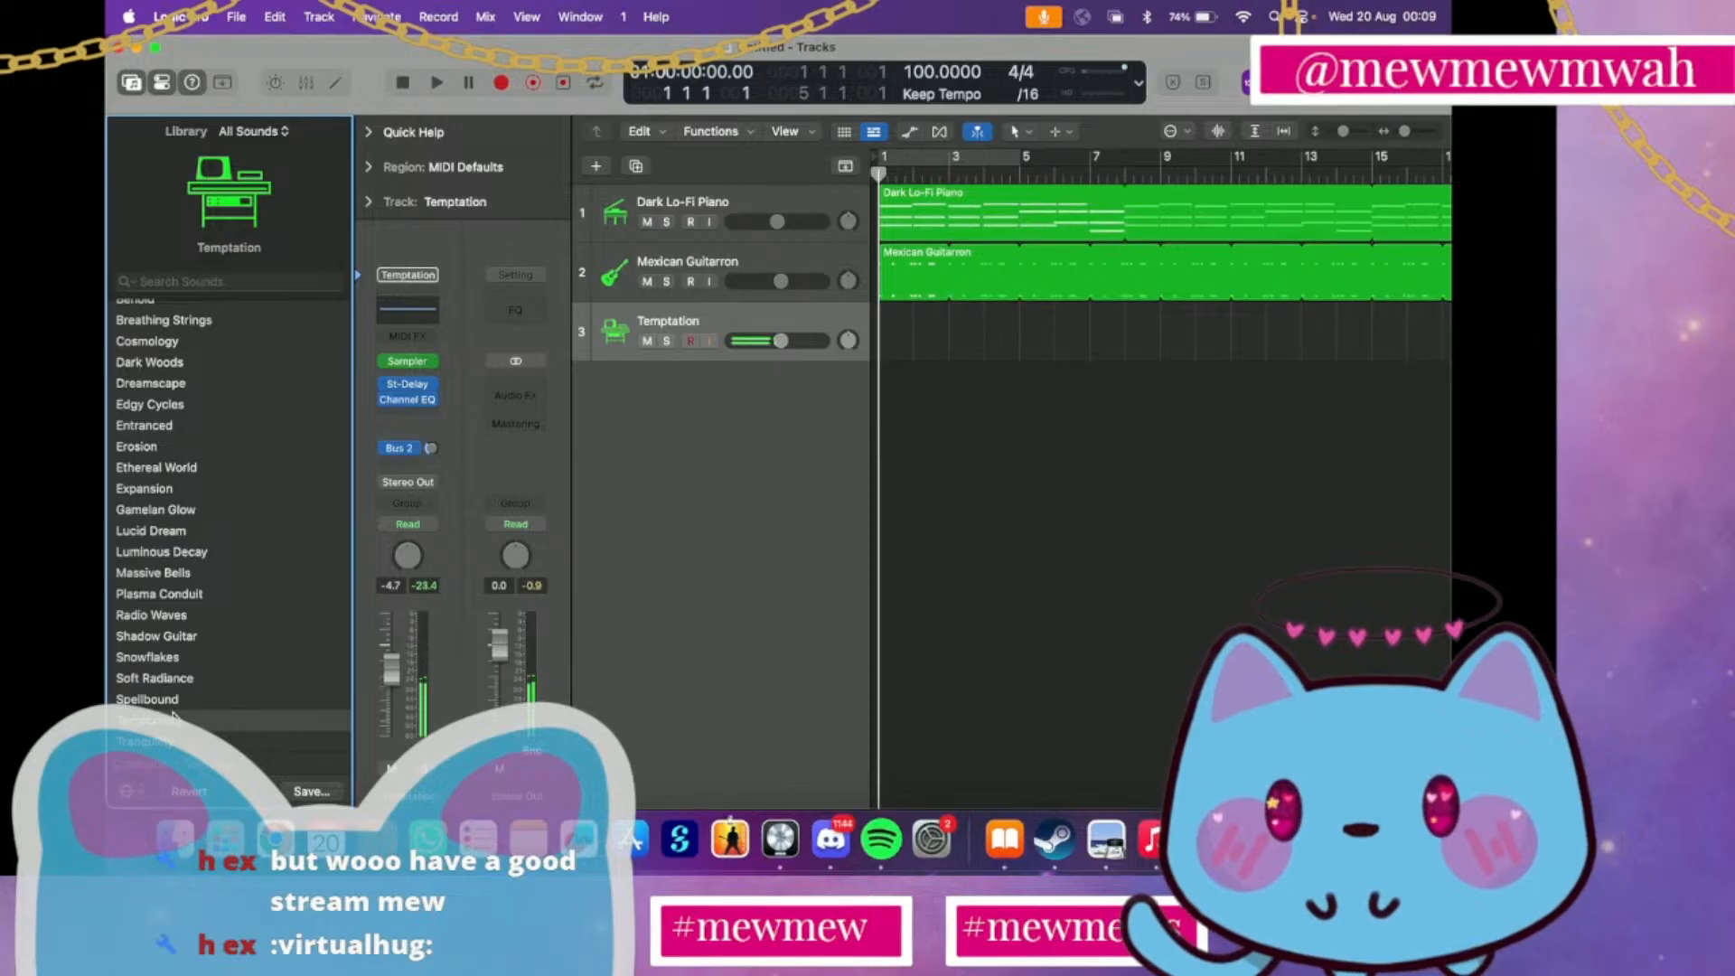
left_click(175, 703)
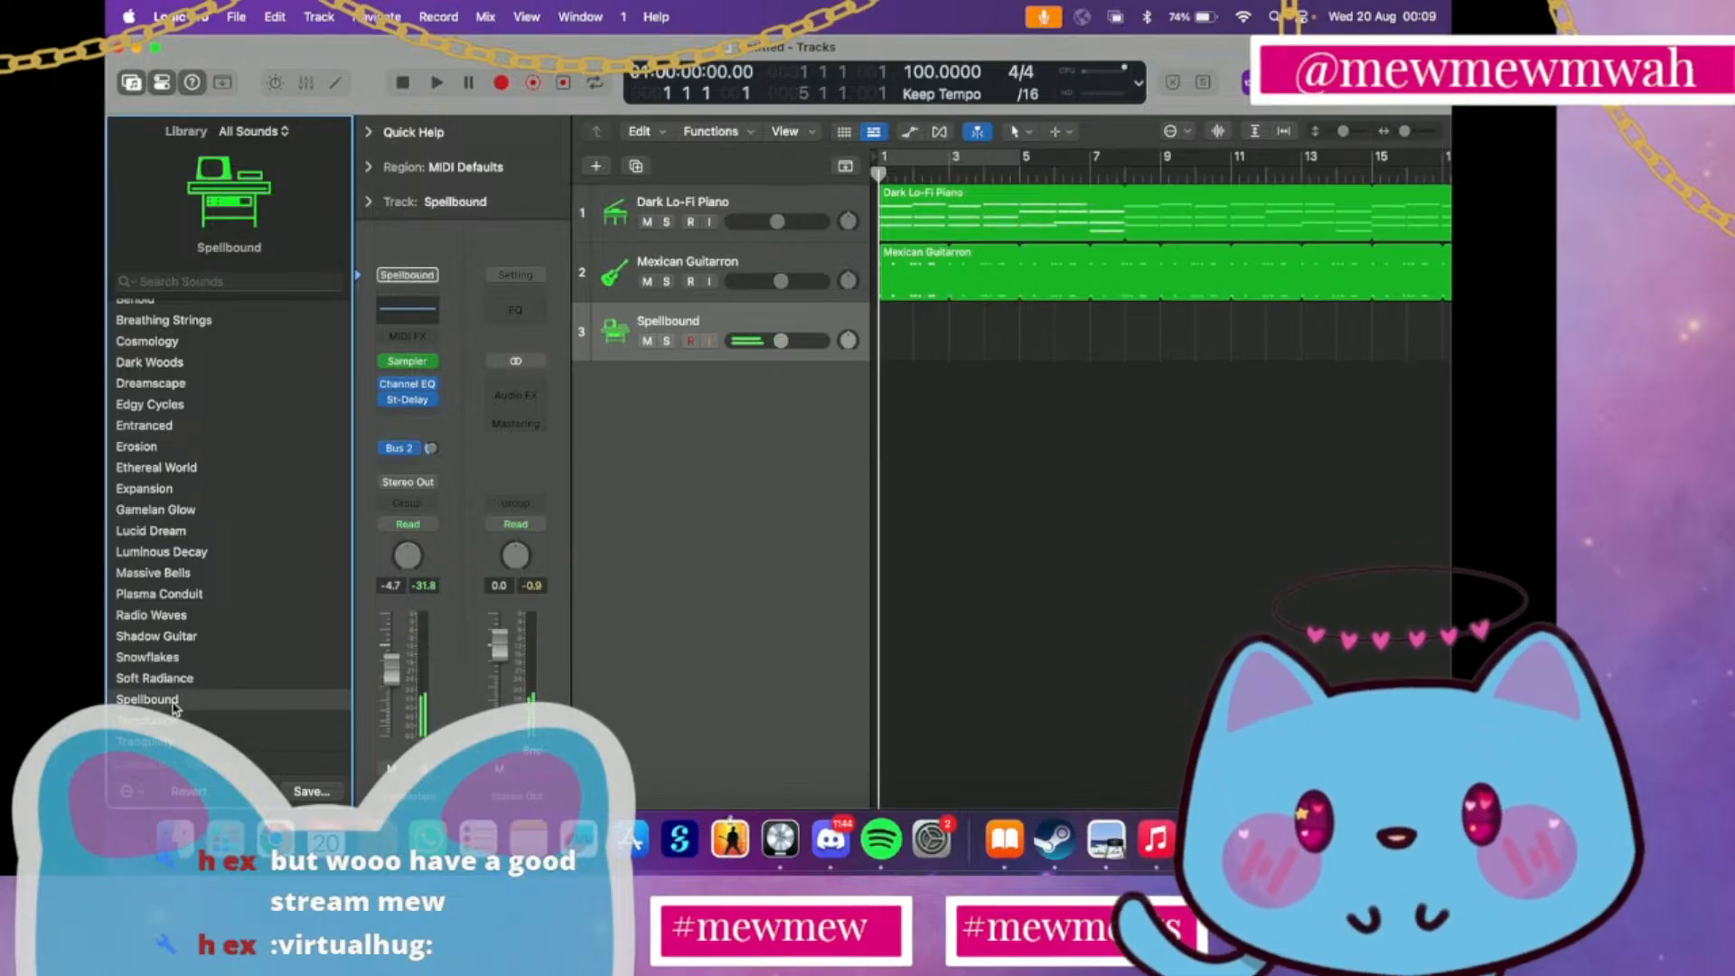
left_click(150, 616)
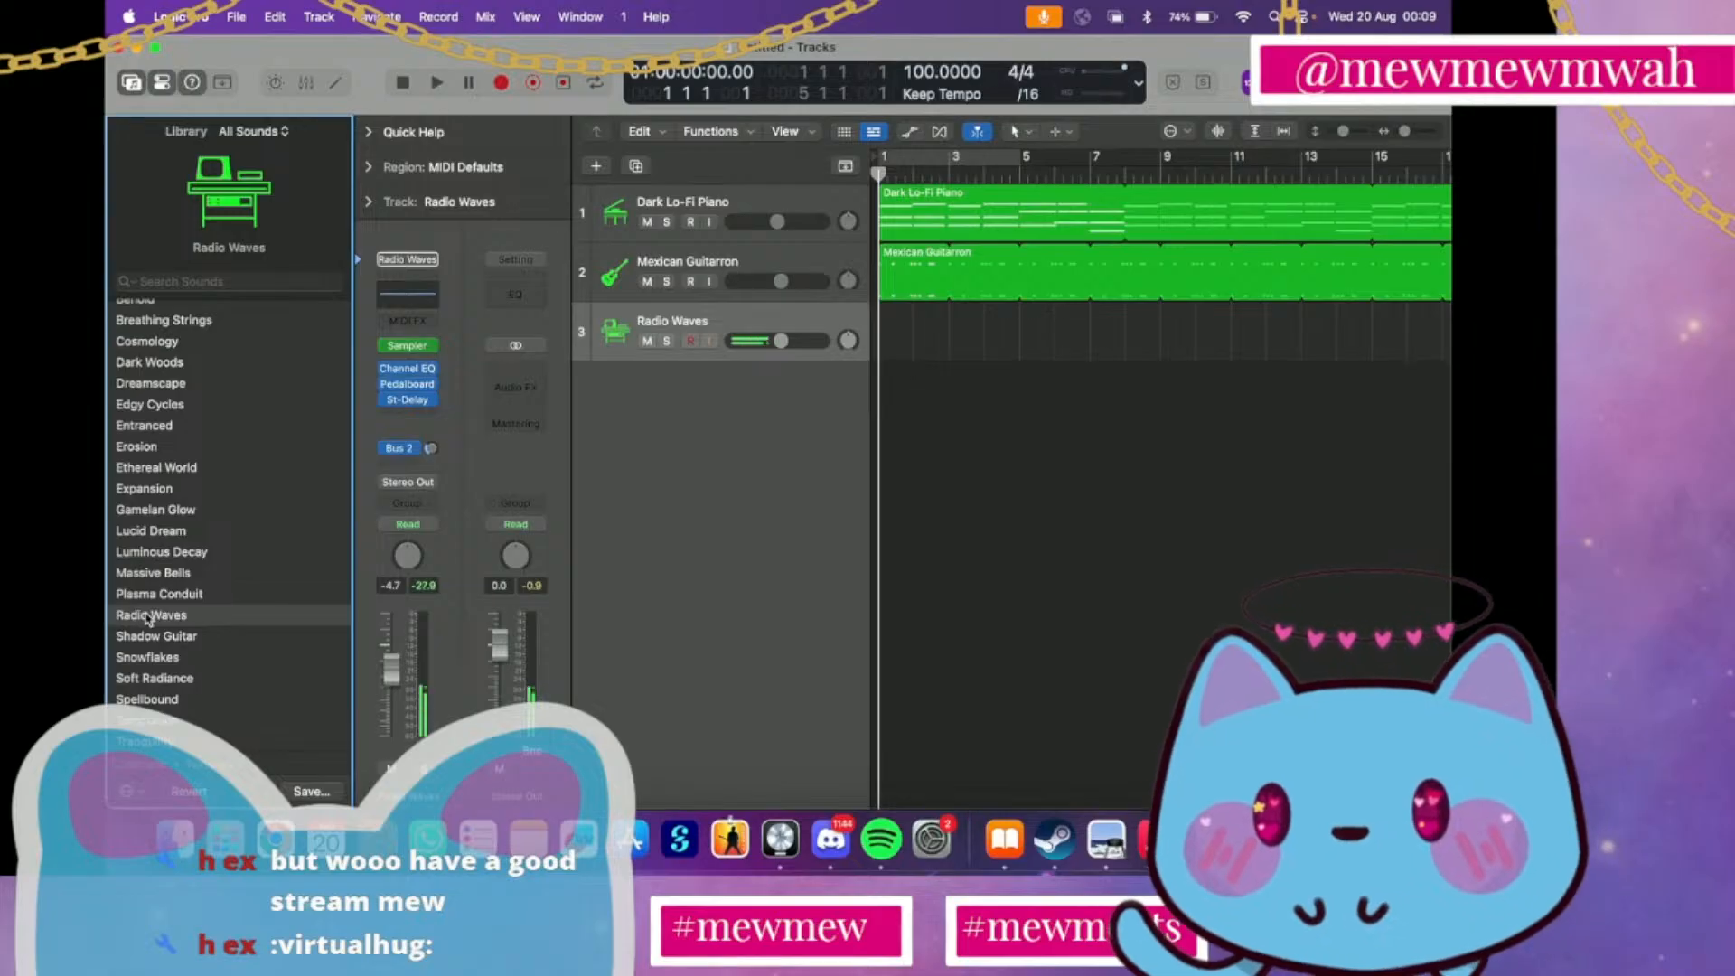
left_click(149, 595)
left_click(146, 575)
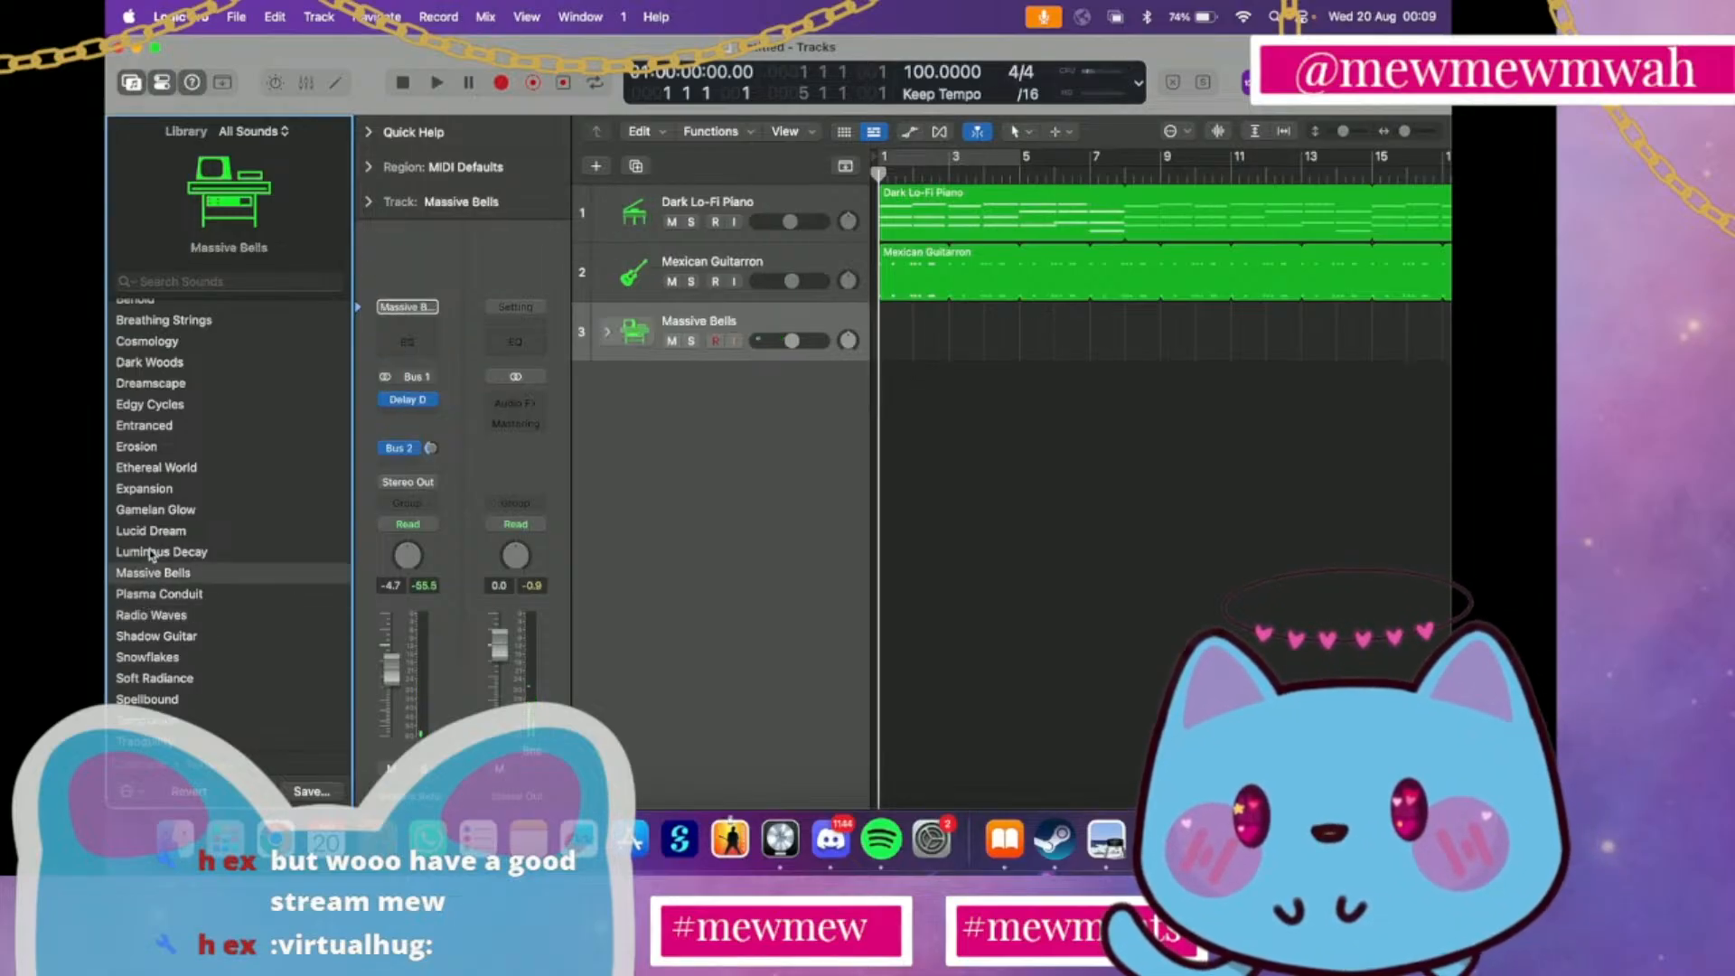
left_click(150, 553)
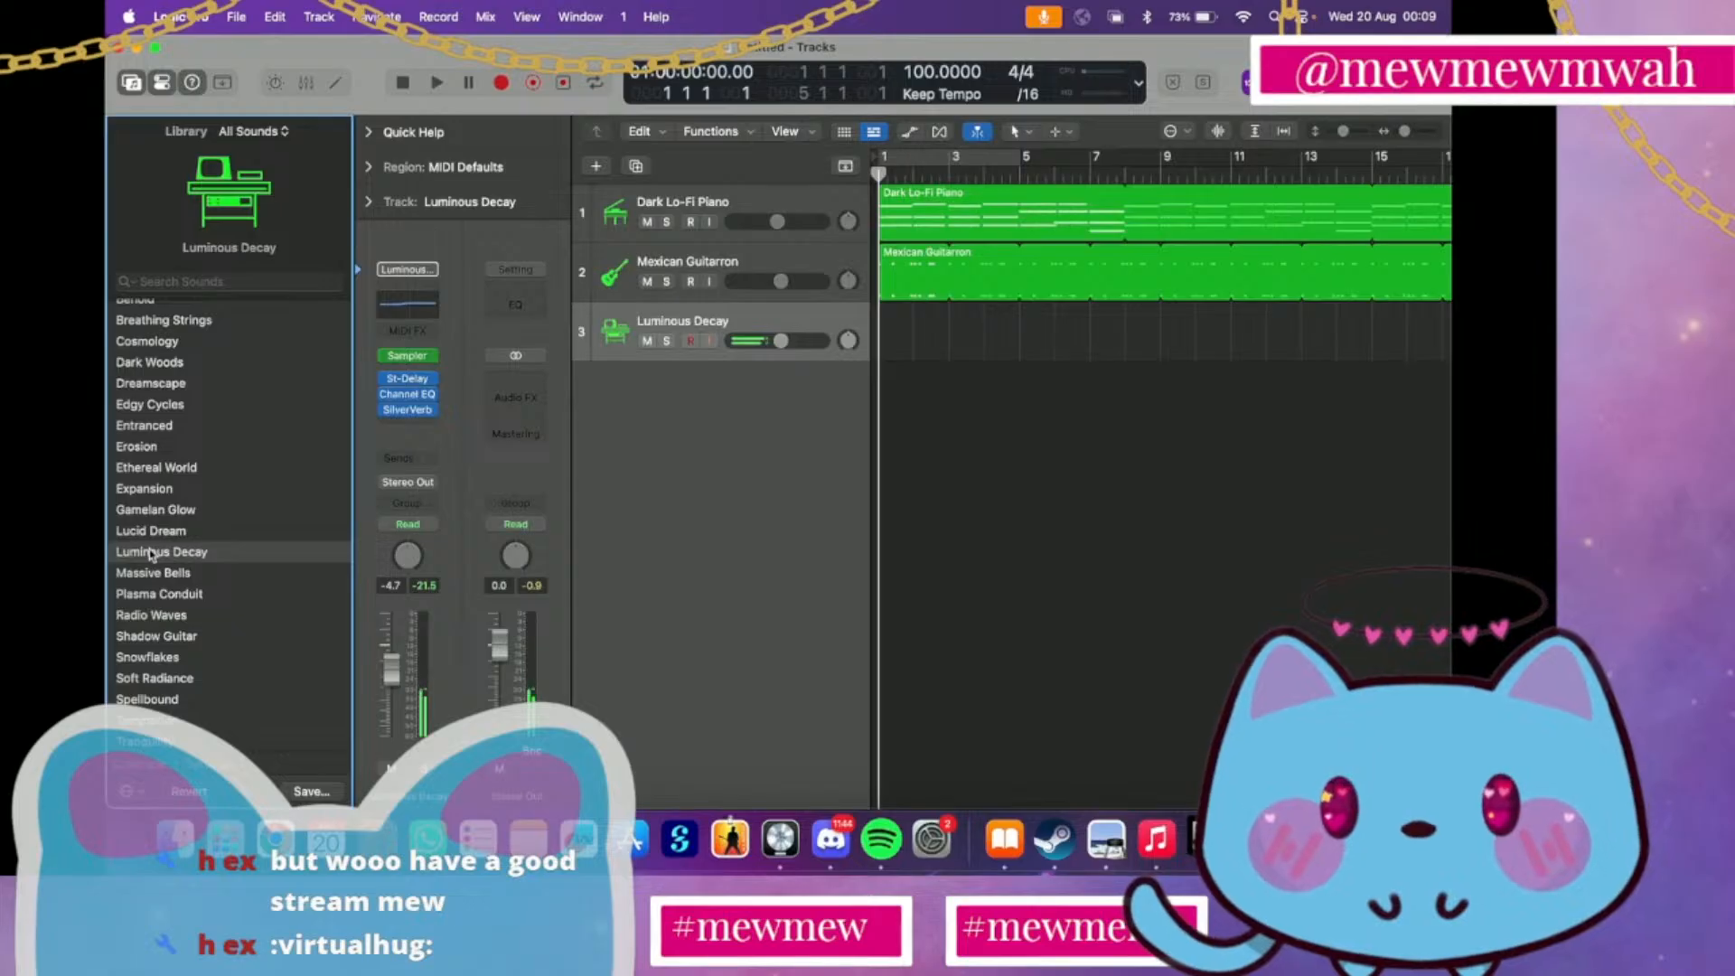
Load the Textures patch Dreamscape on track 3 and start recording from the beginning of the song
scroll(151, 543, "up", 3)
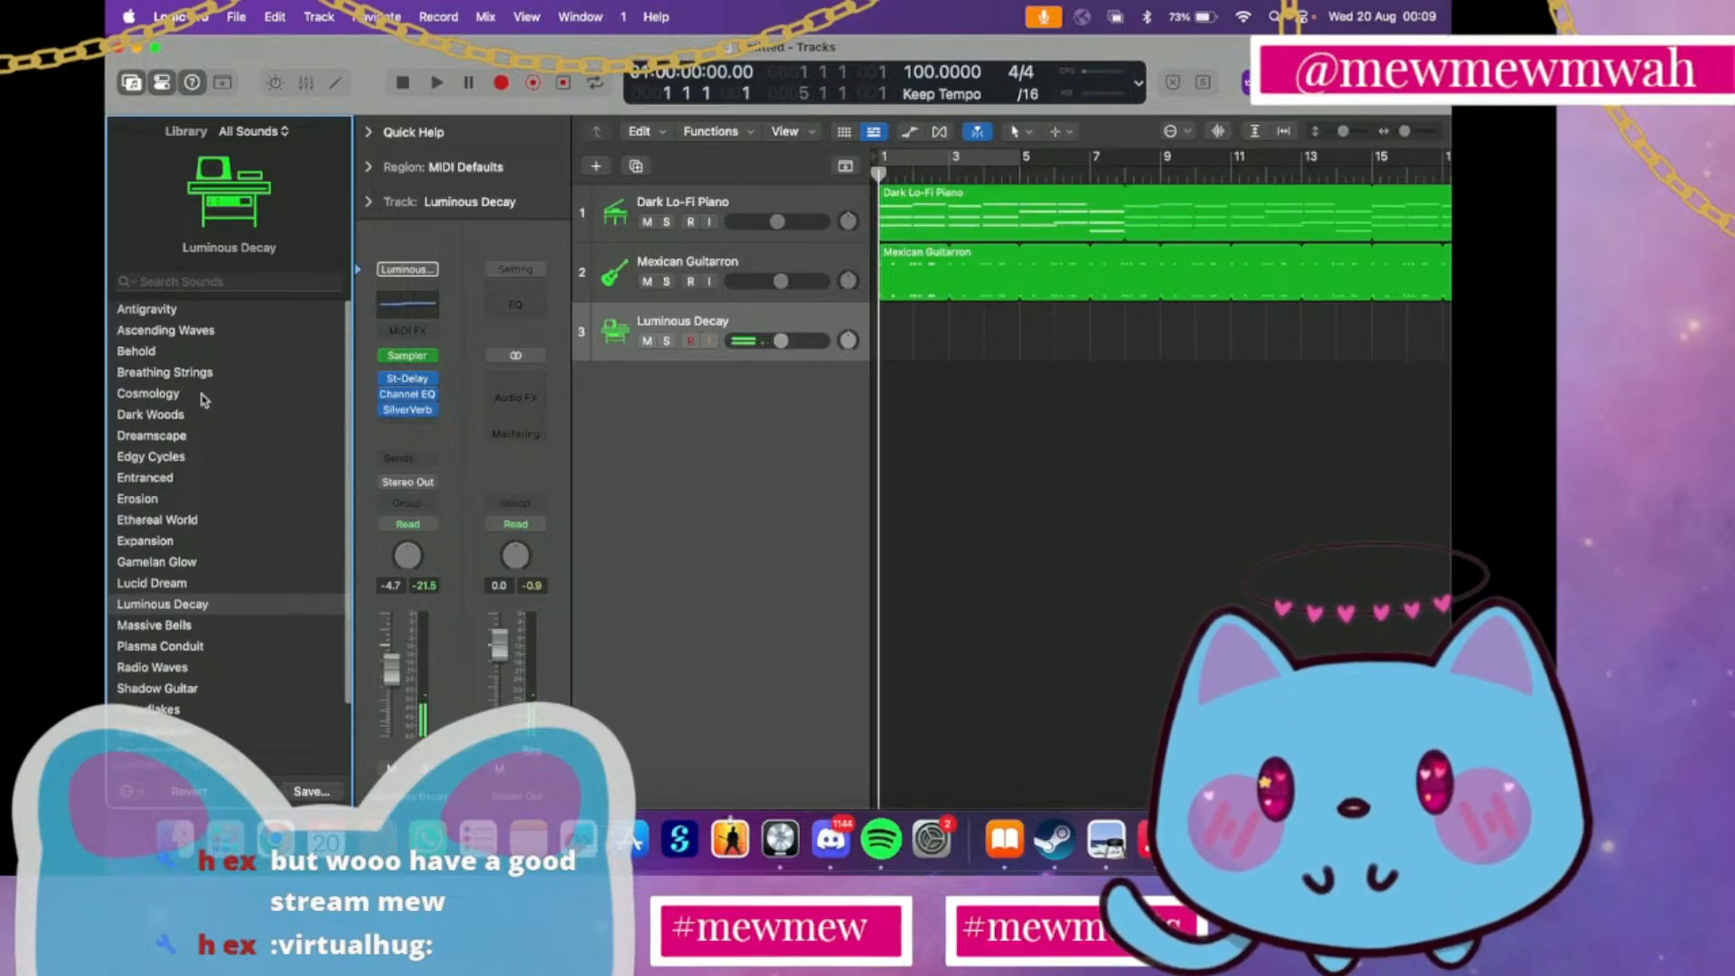
left_click(178, 436)
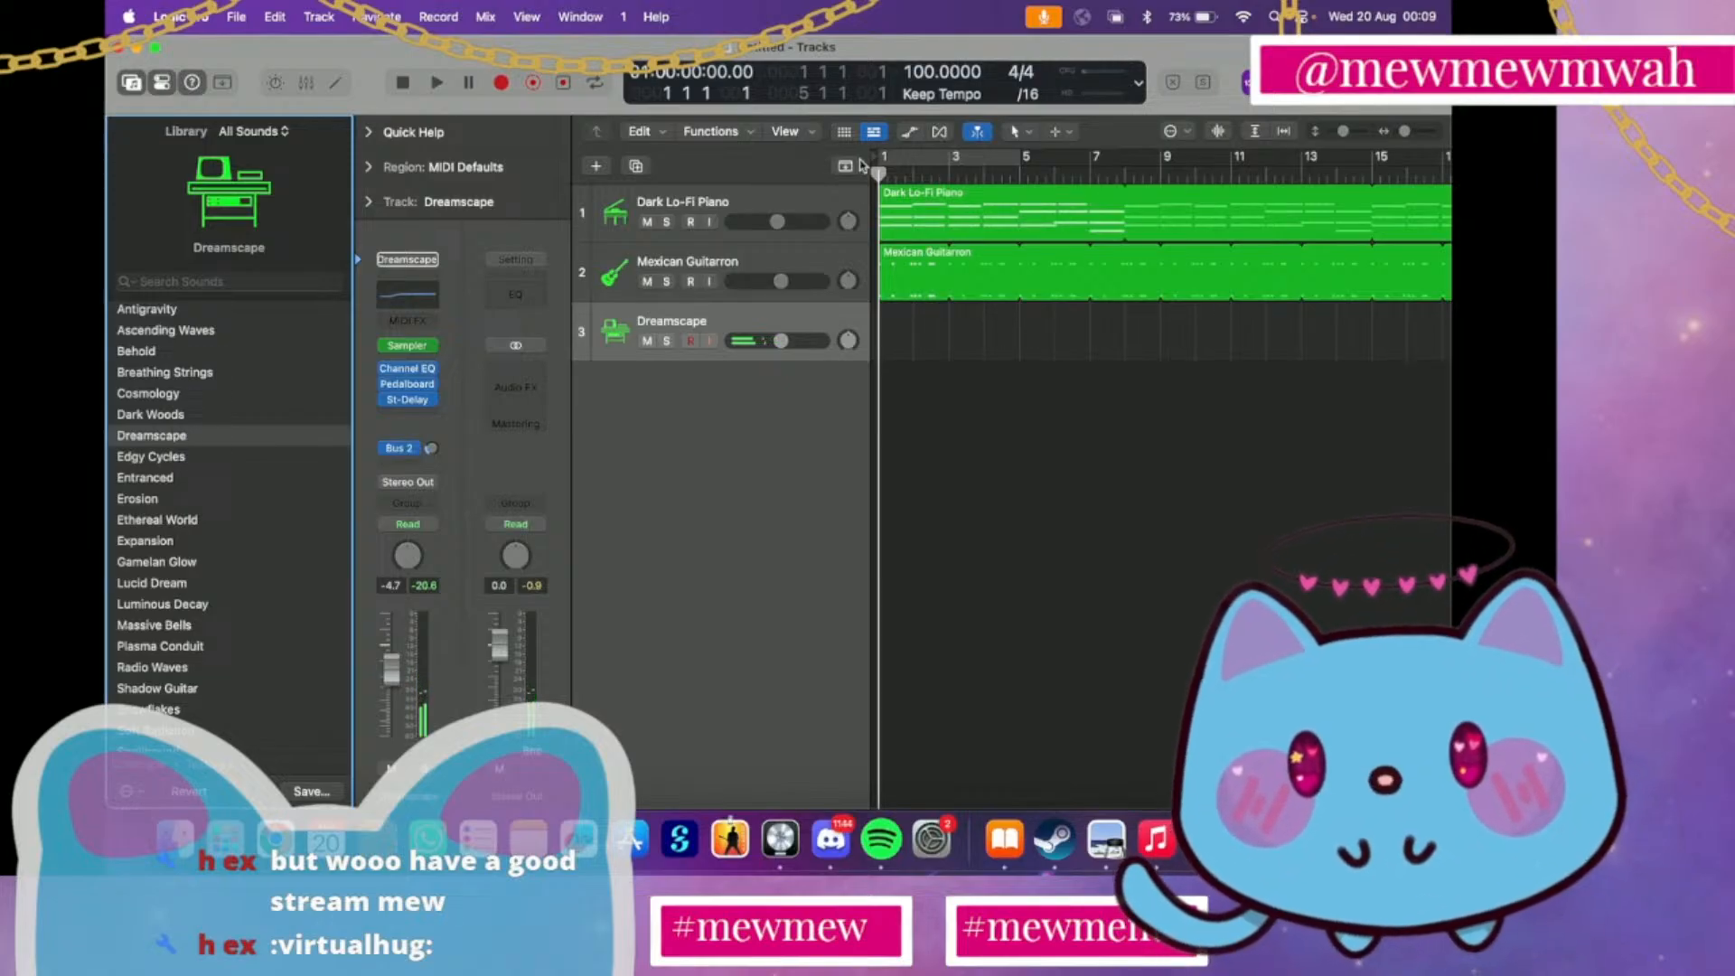
left_click(508, 87)
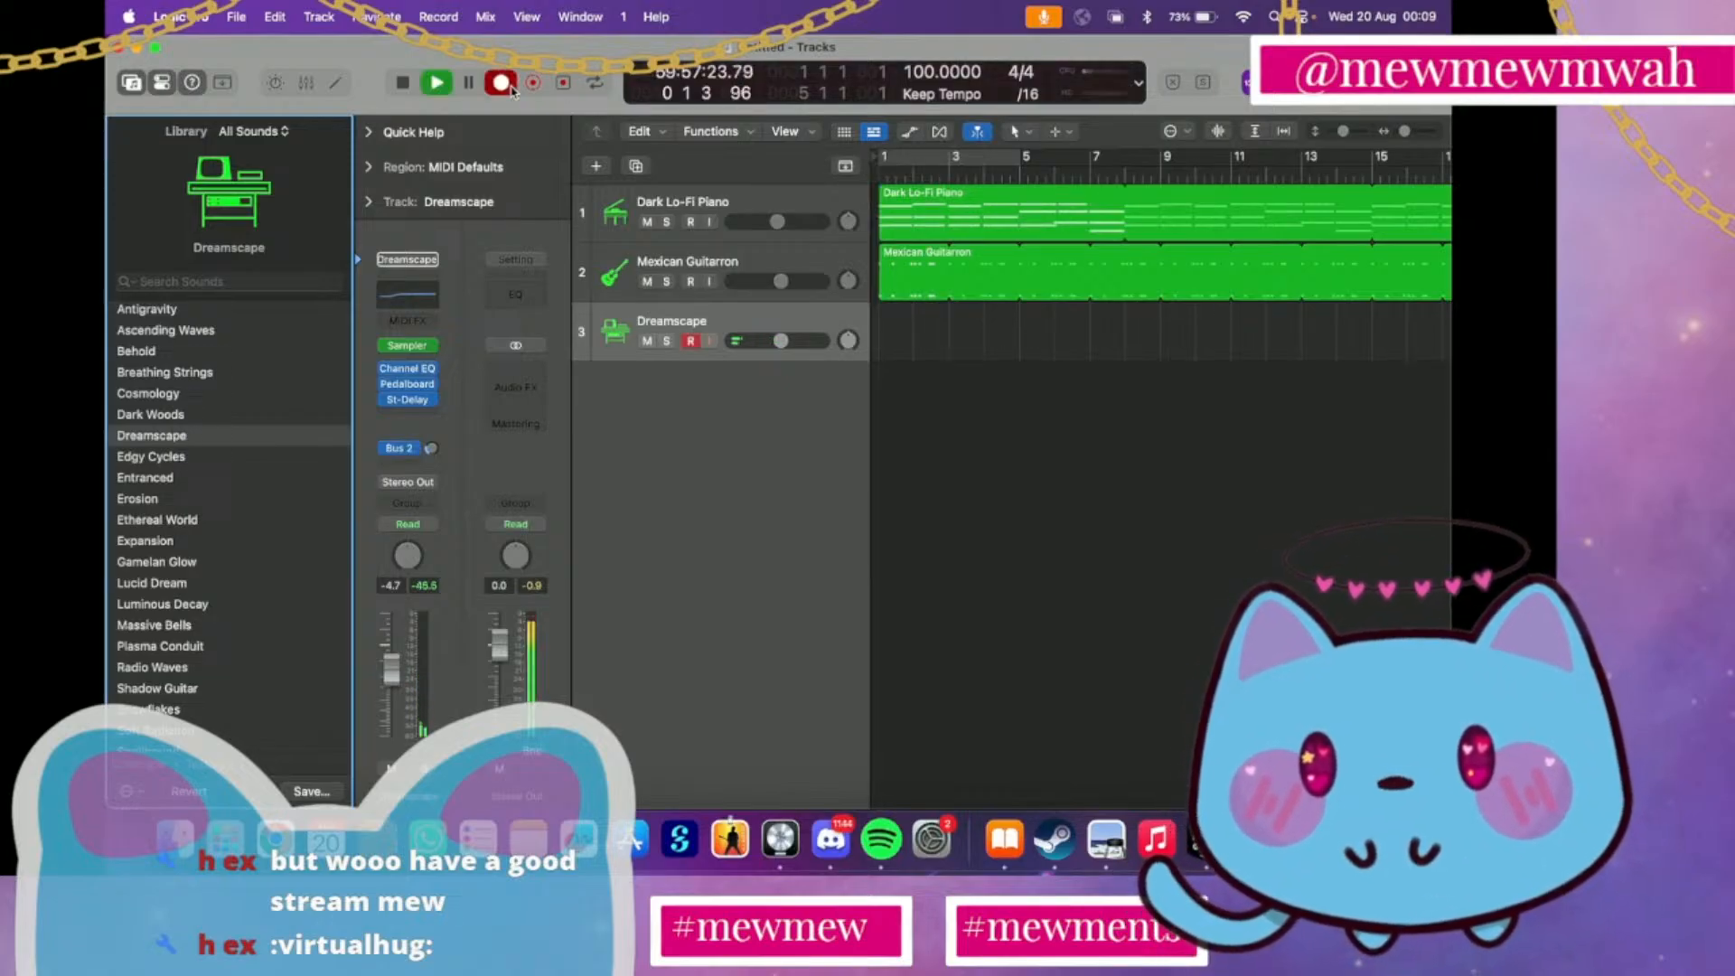
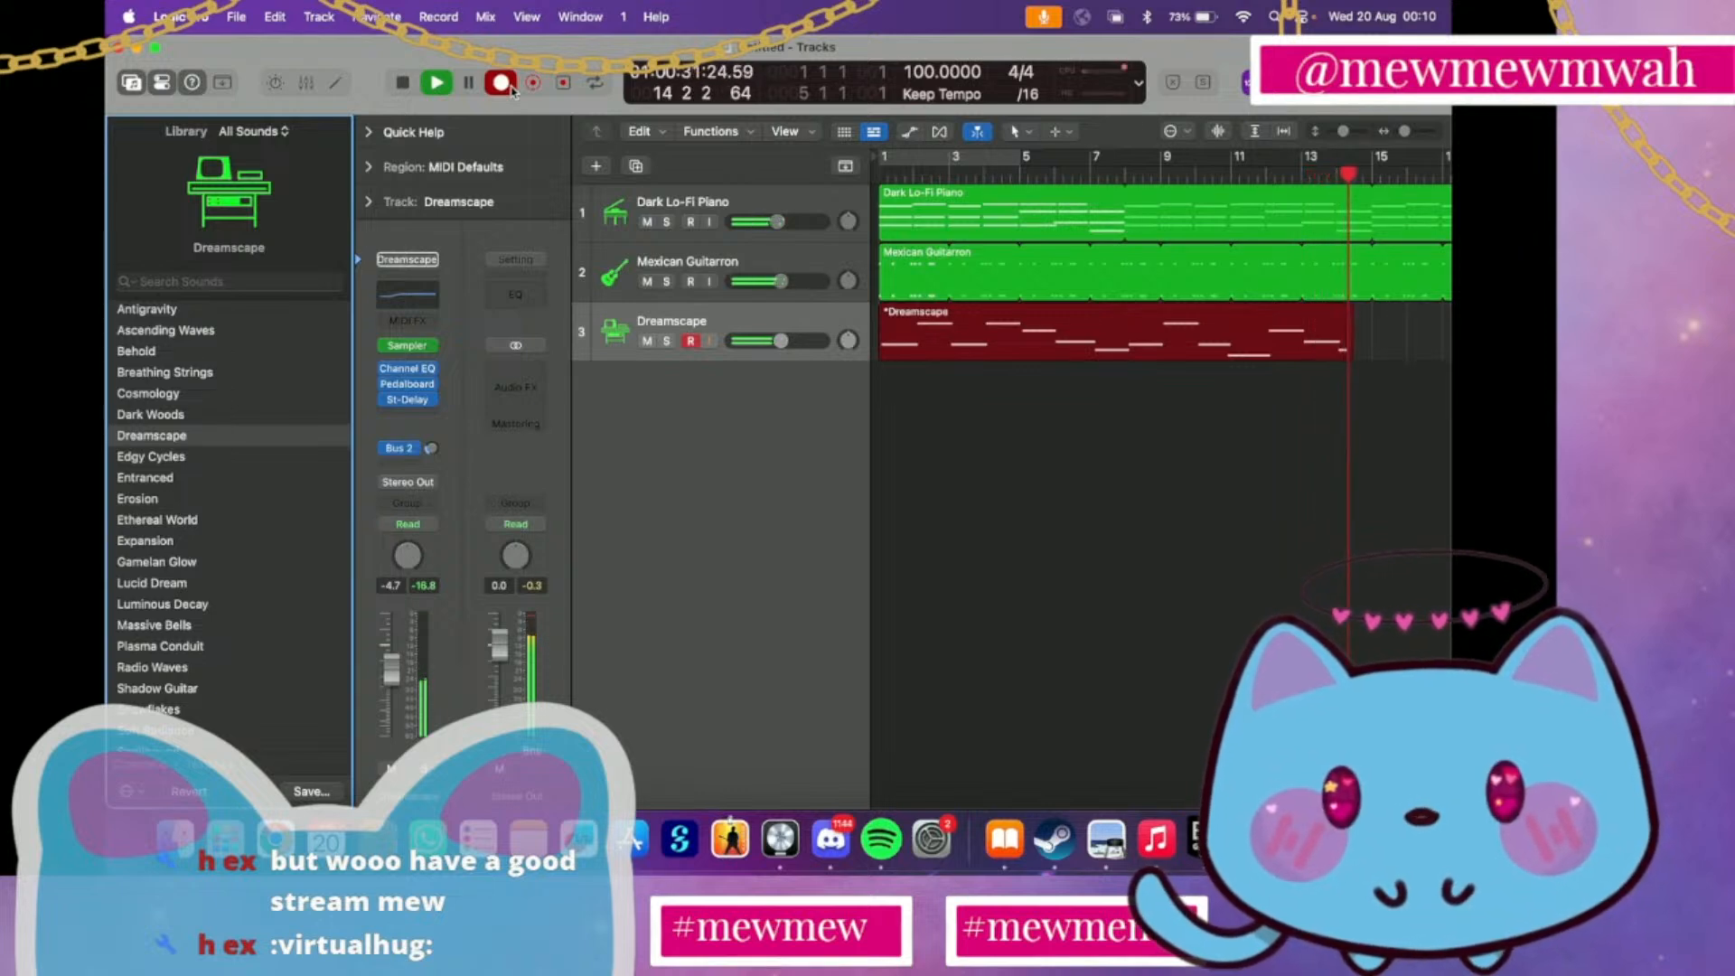
Stop the recording on track 3 at bar 15 and set the recorded region's time quantize to 1/1 Note in the Piano Roll
left_click(510, 87)
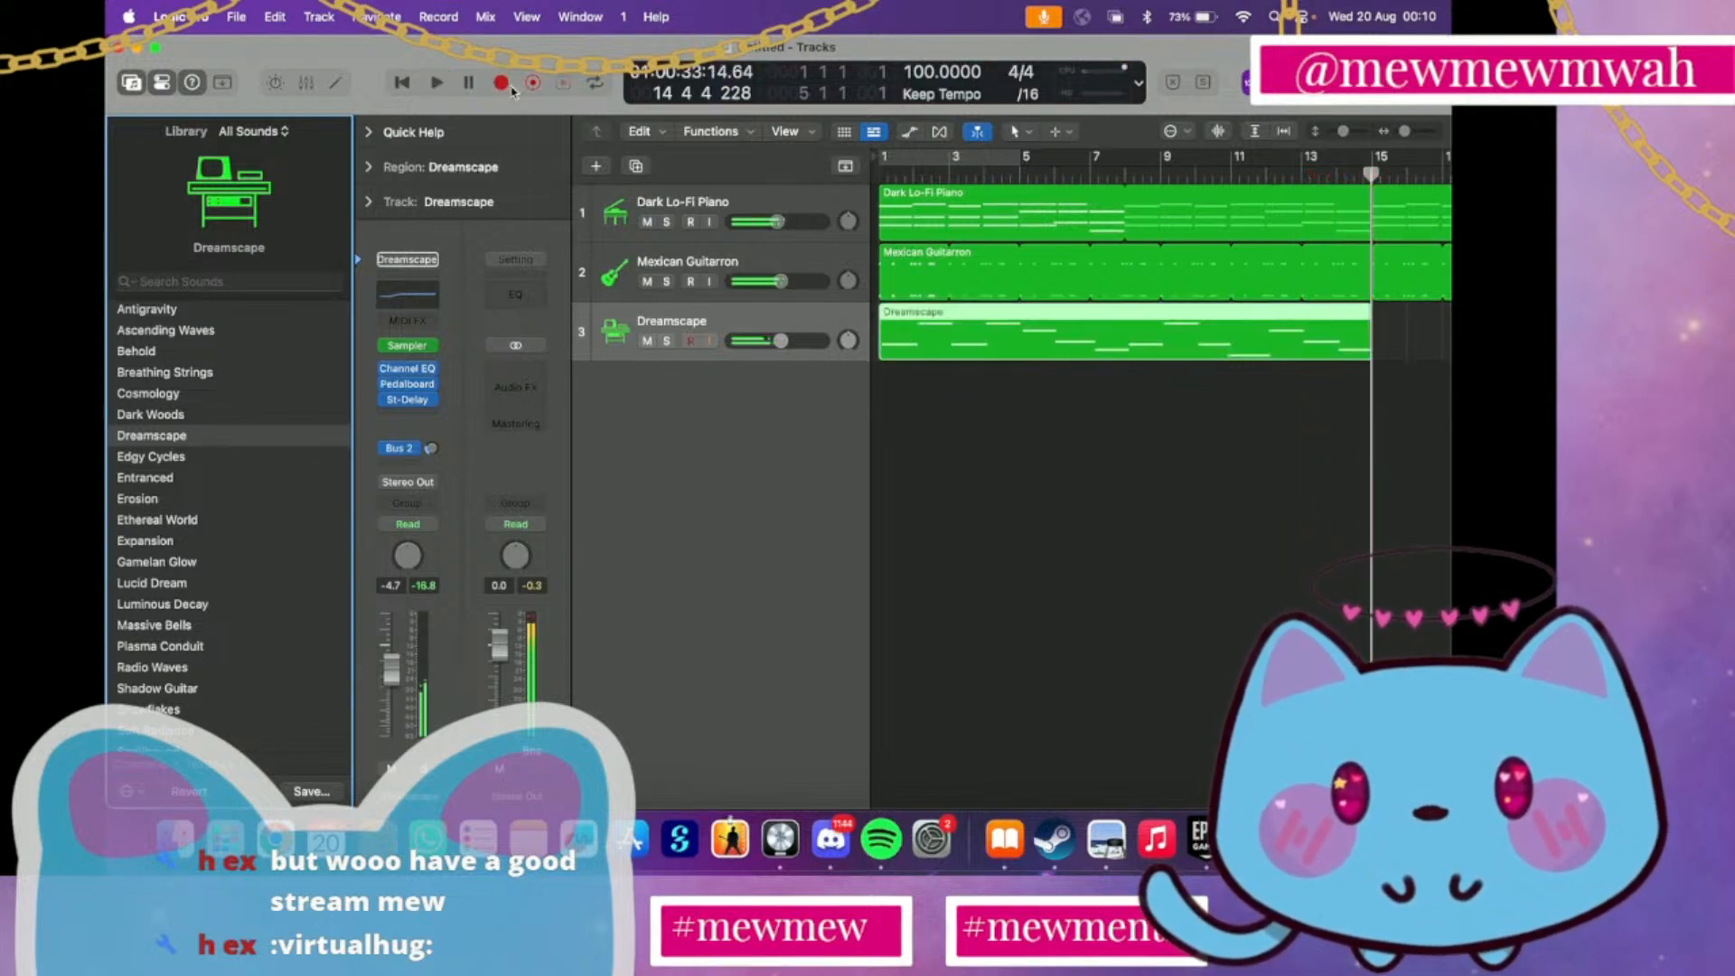
double_click(940, 351)
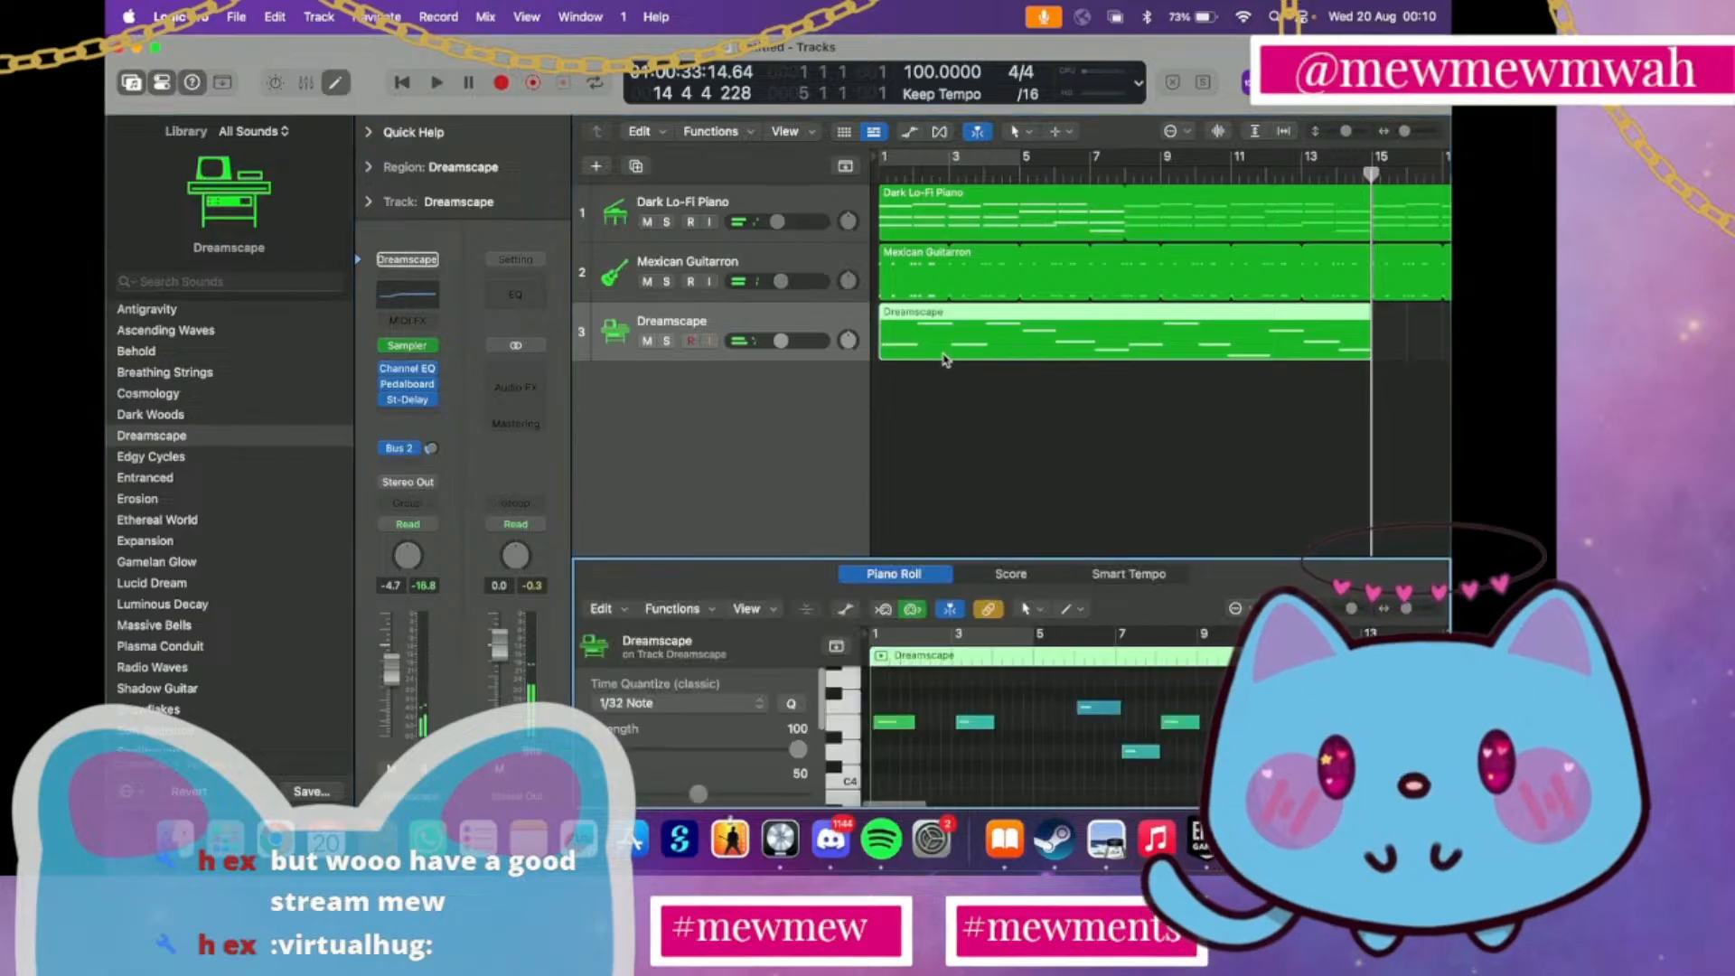
left_click(731, 710)
left_click(672, 614)
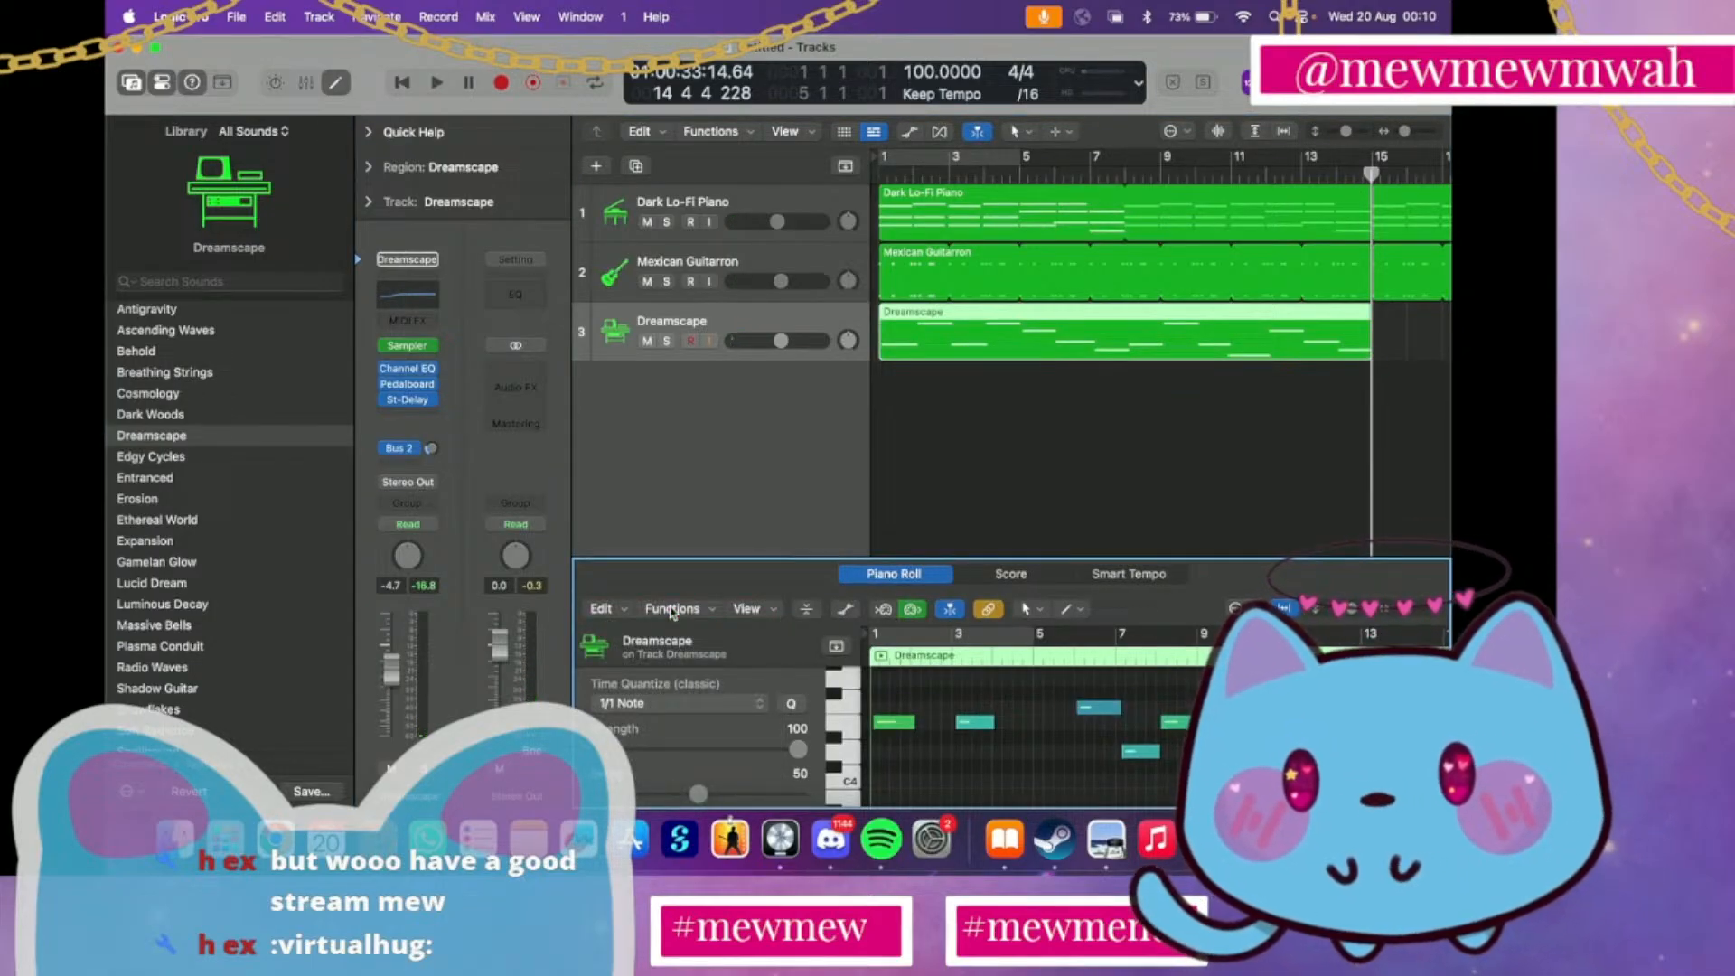
left_click(1022, 841)
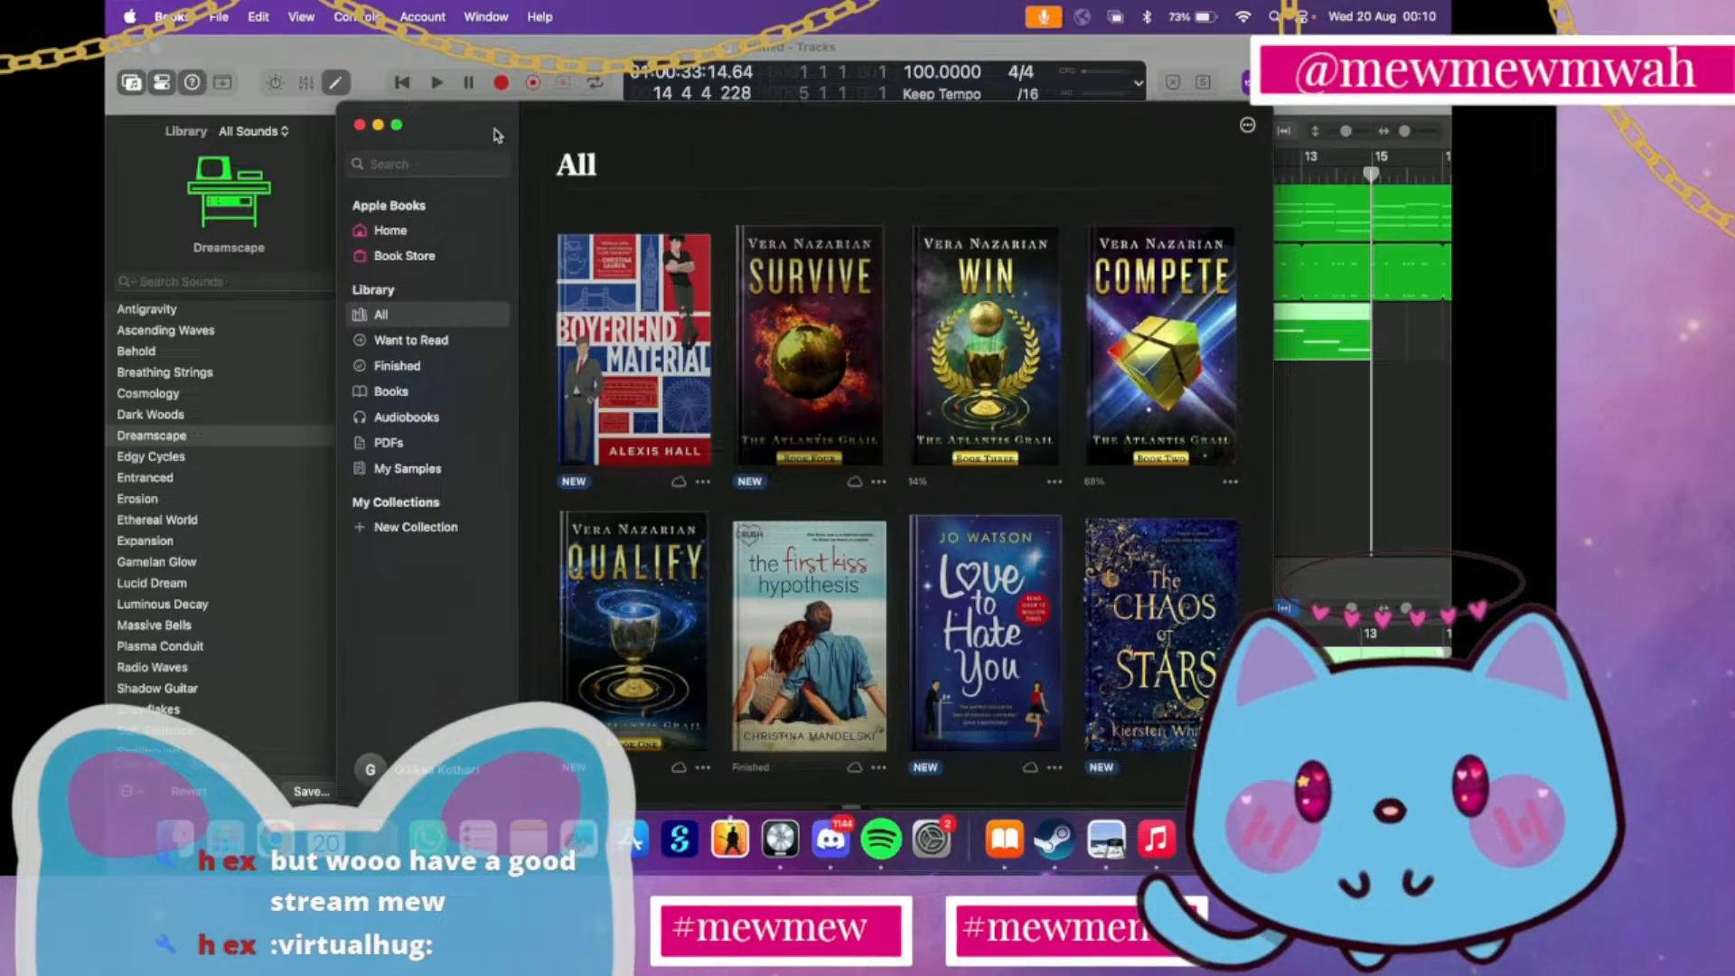
left_click(360, 129)
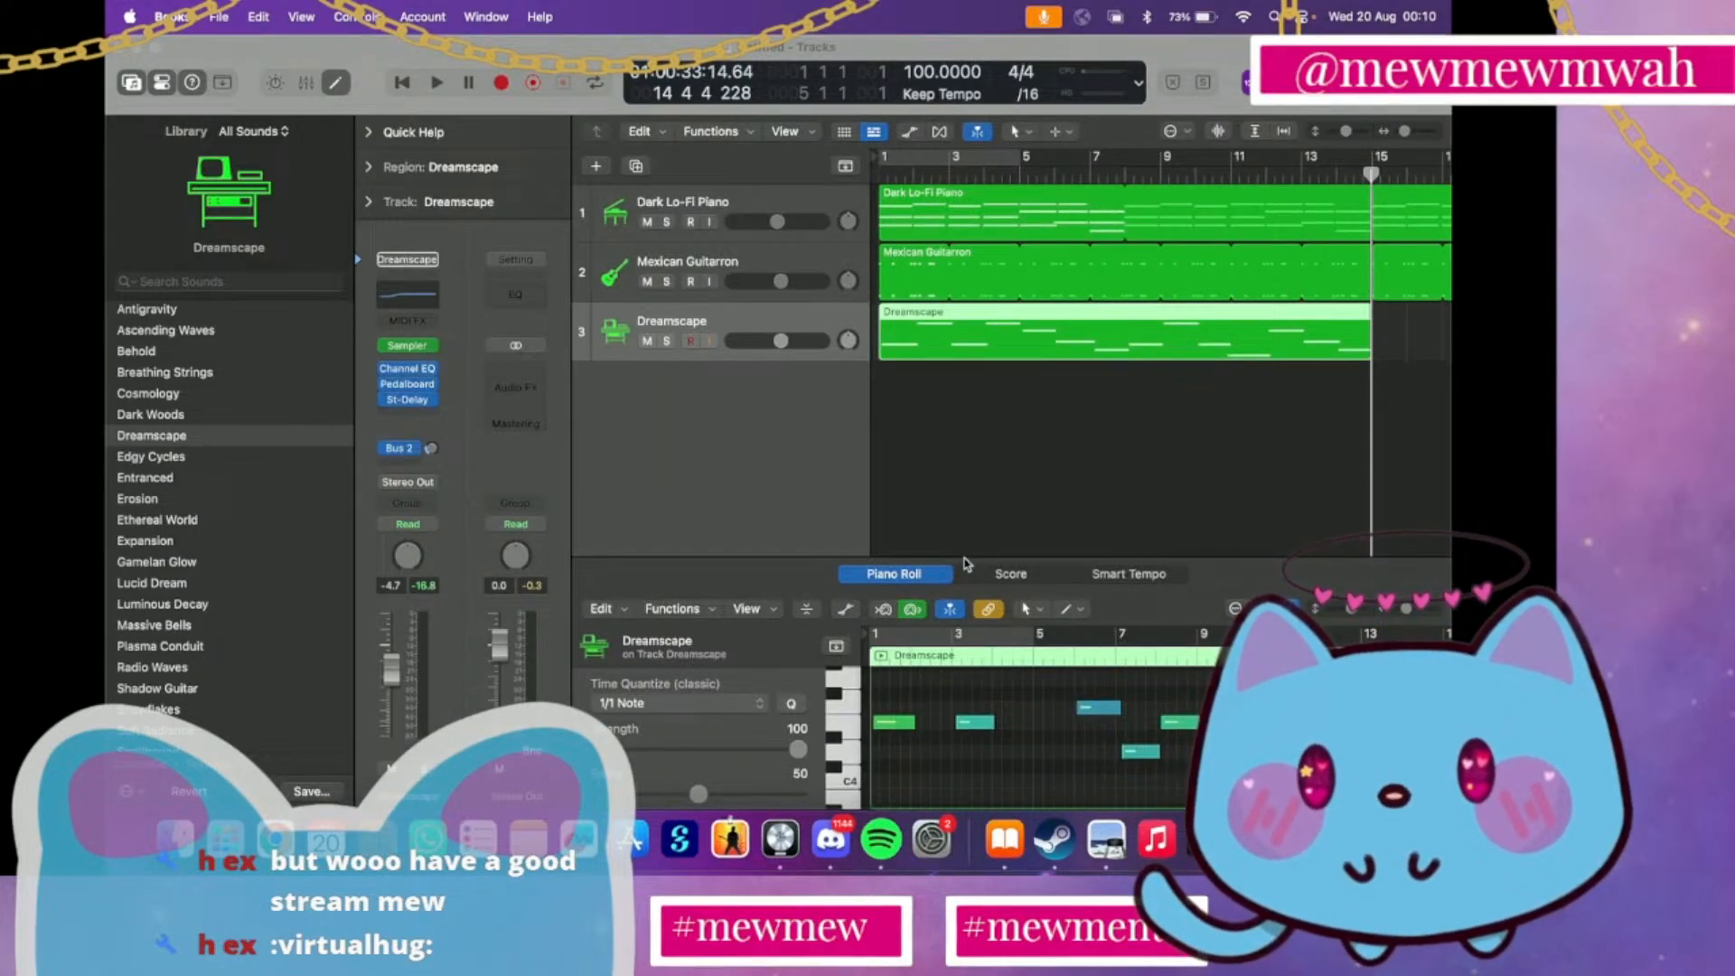
Enlarge the Piano Roll and look through the notes of the Dreamscape region
left_click_drag(963, 559, 963, 501)
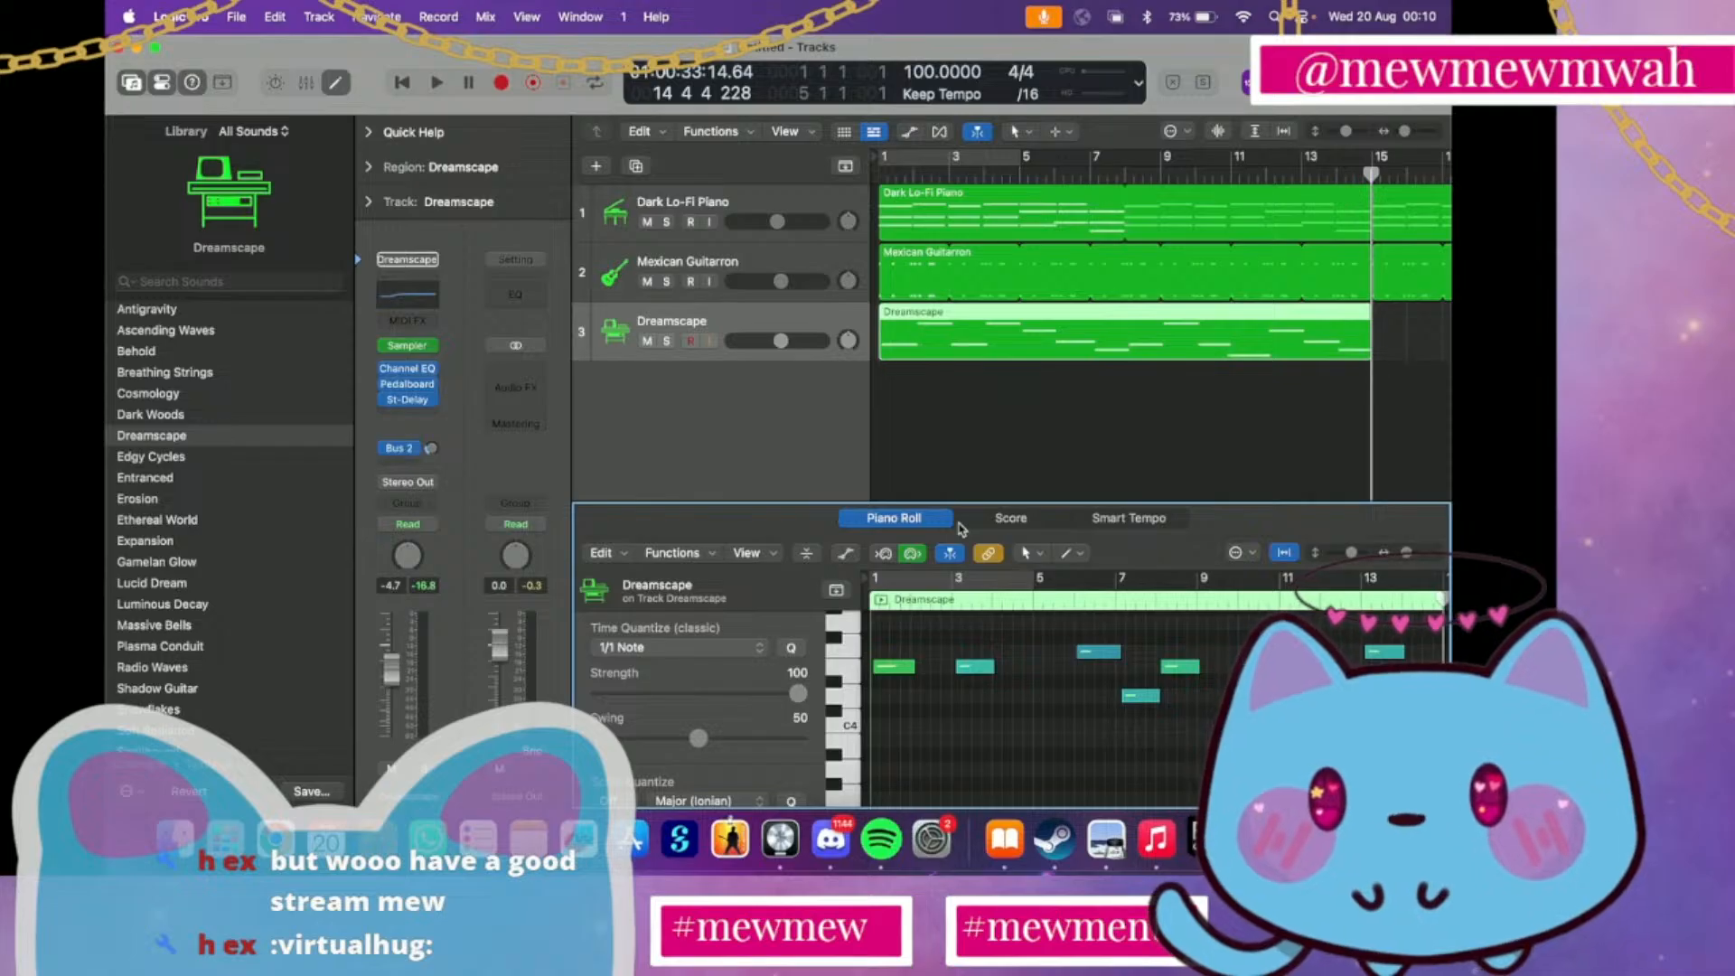
key("super+a")
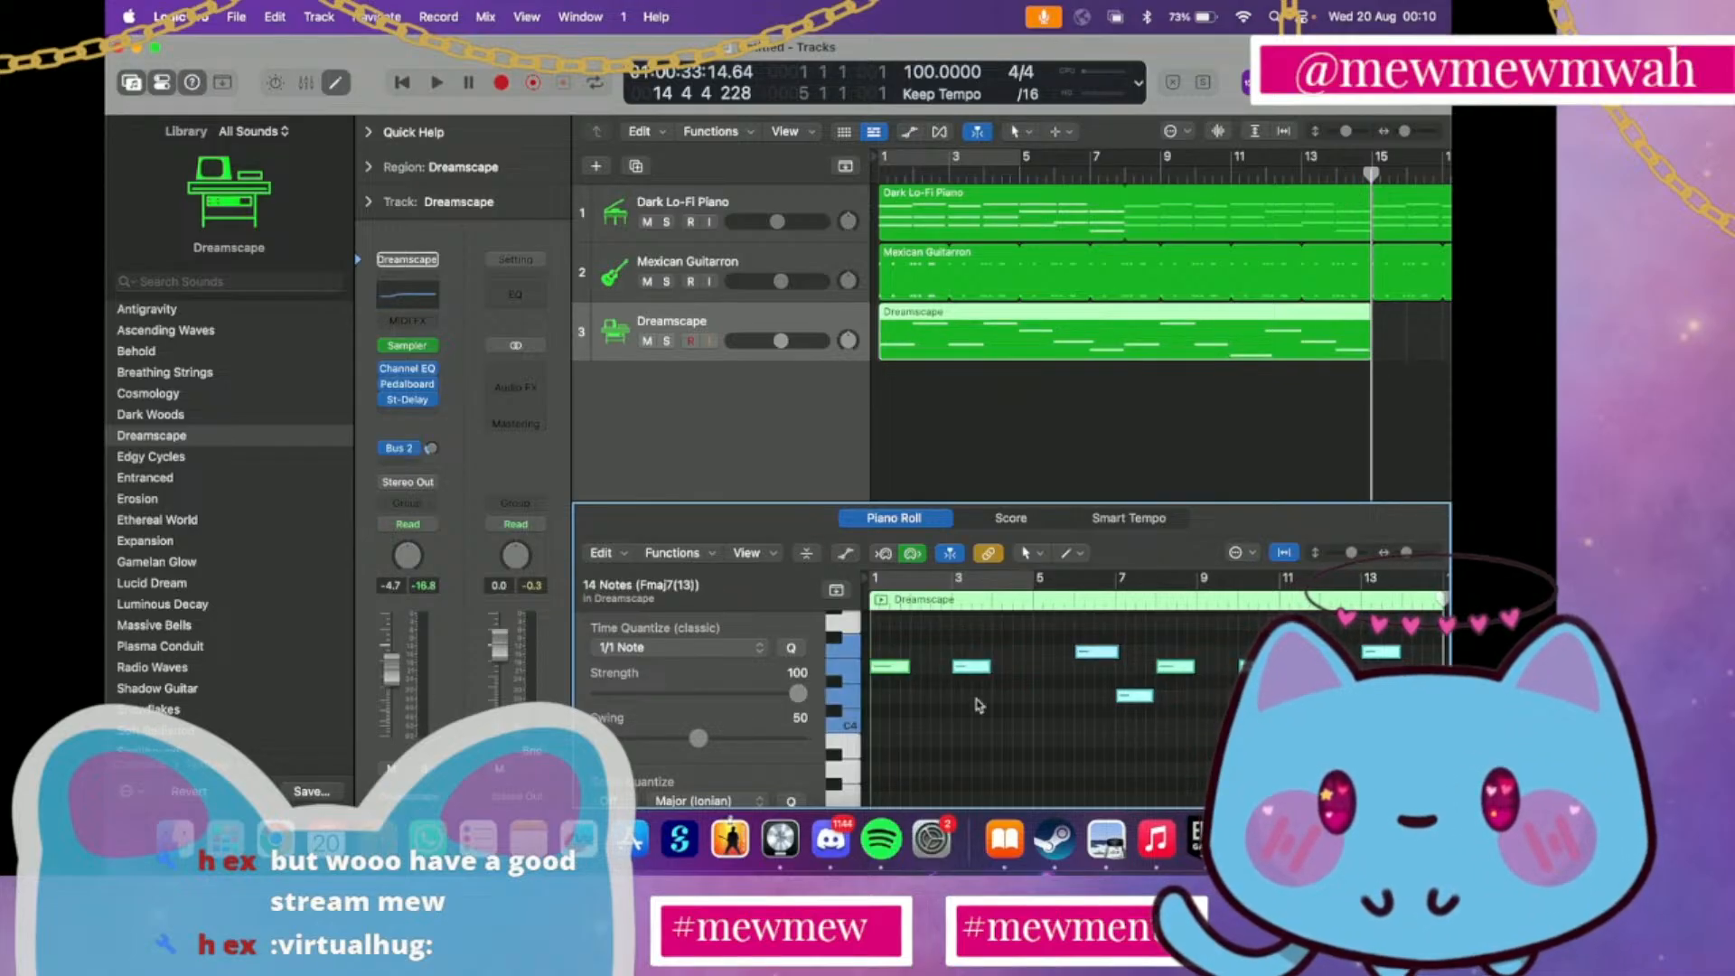
left_click(999, 726)
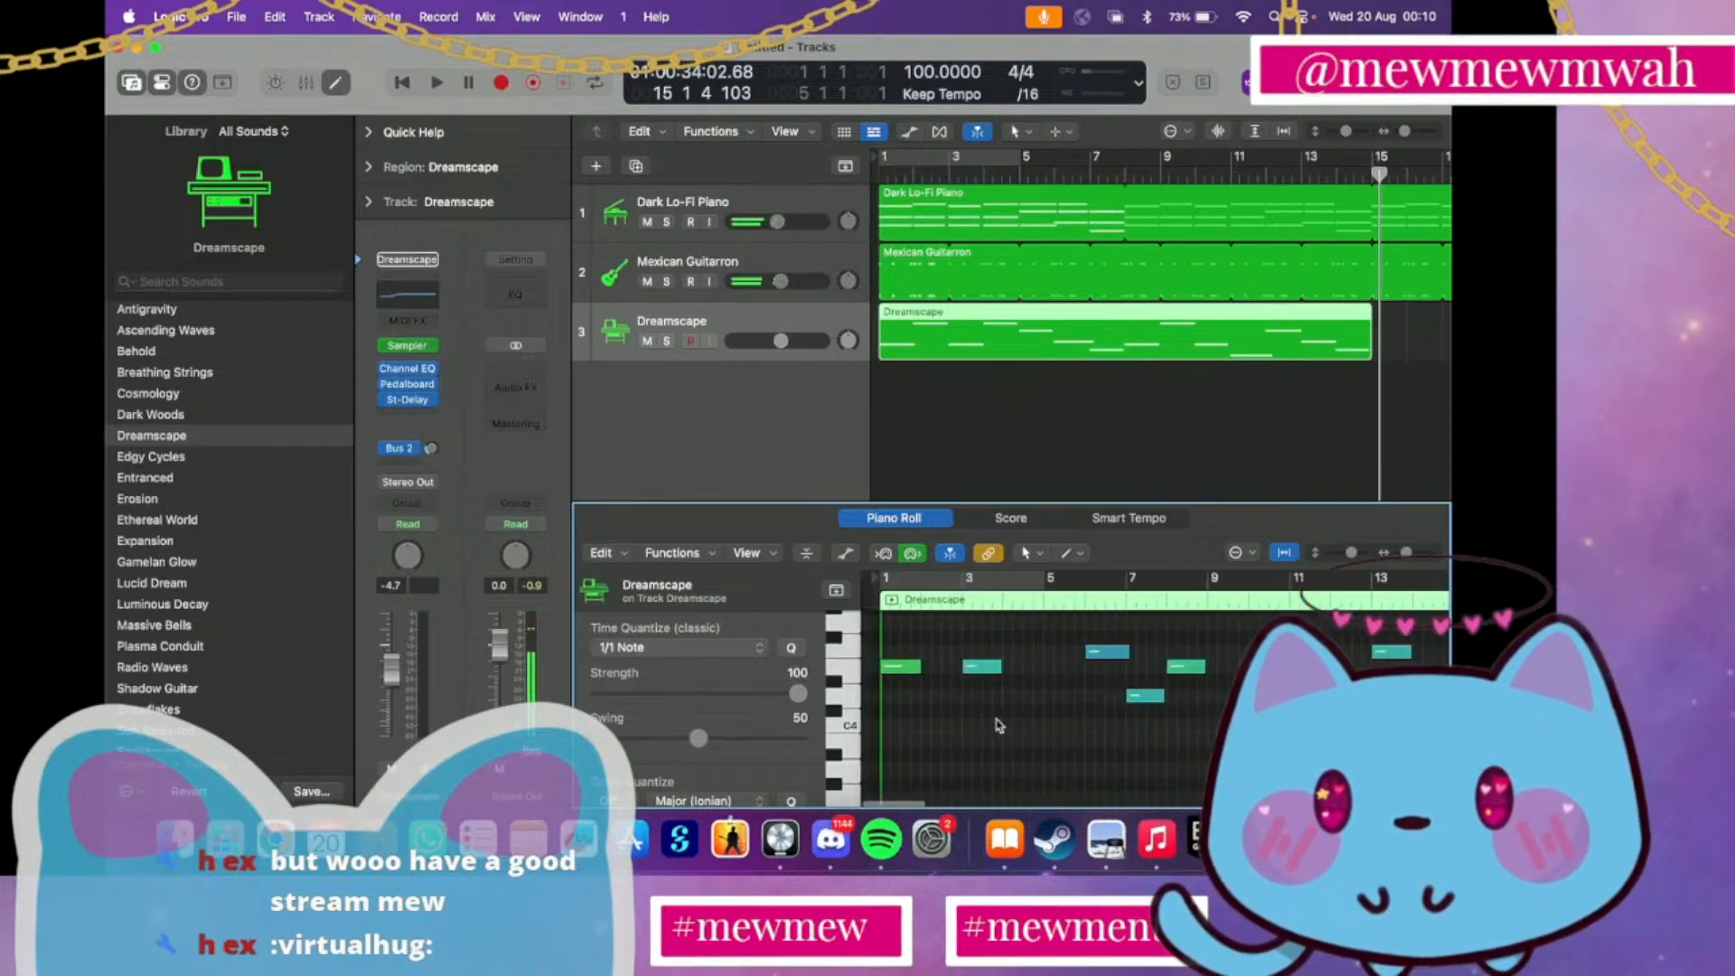
scroll(998, 726, "up", 5)
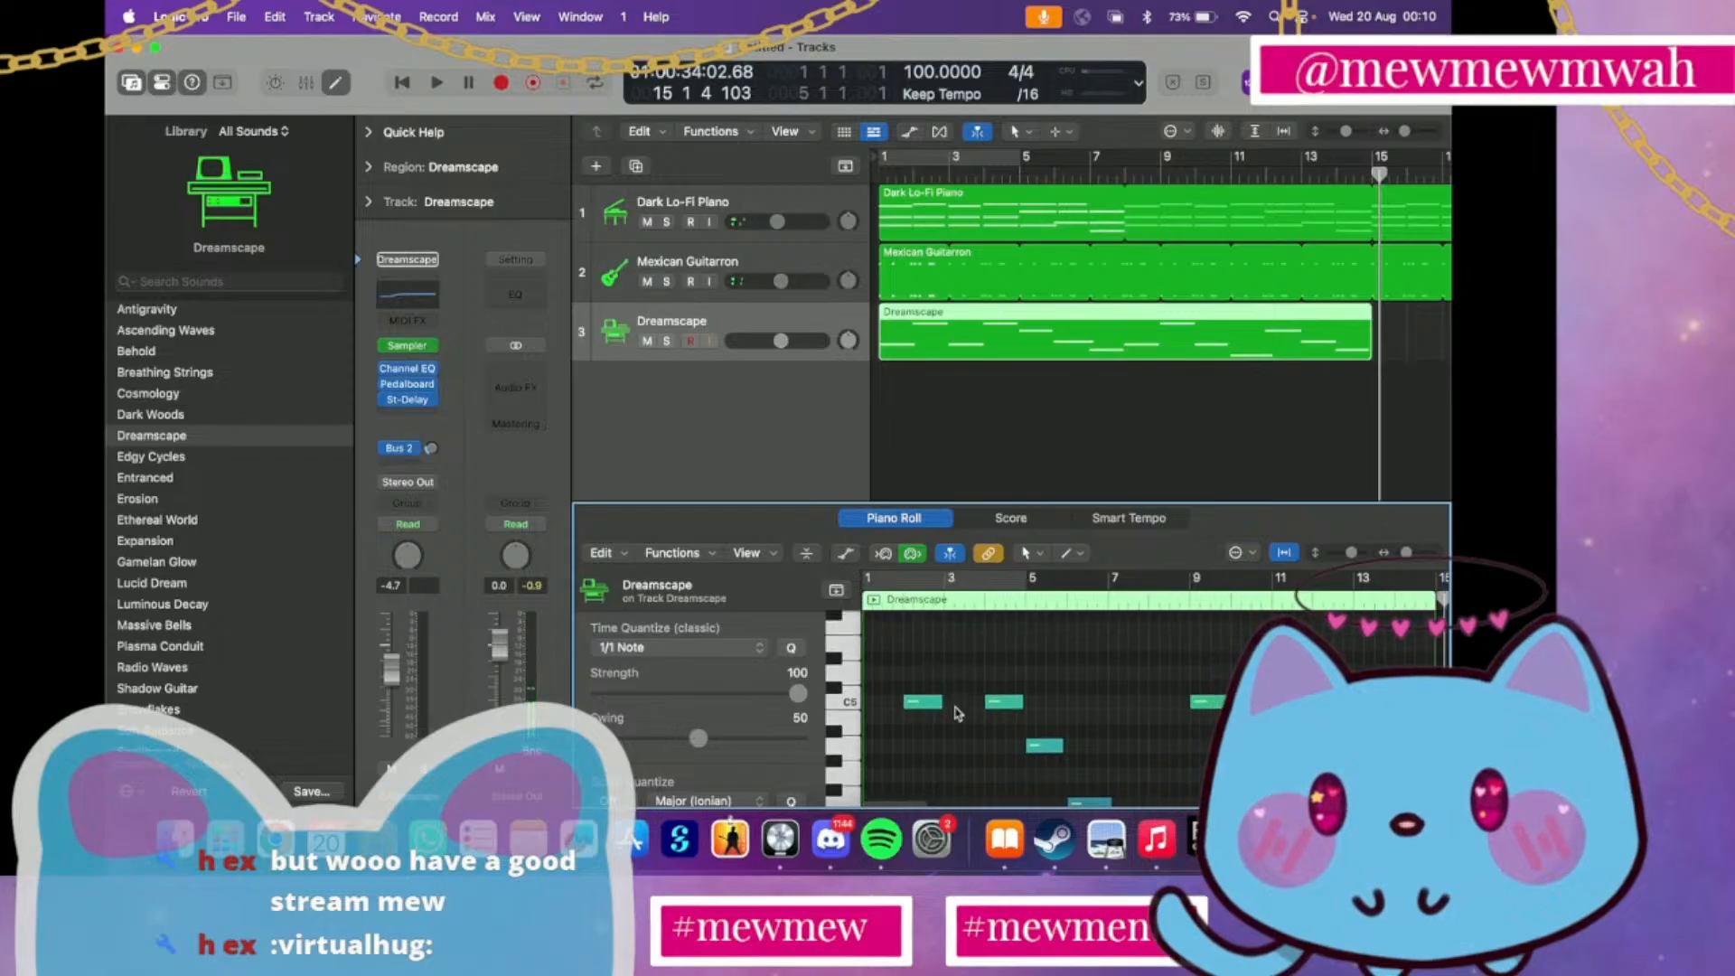
scroll(957, 712, "up", 4)
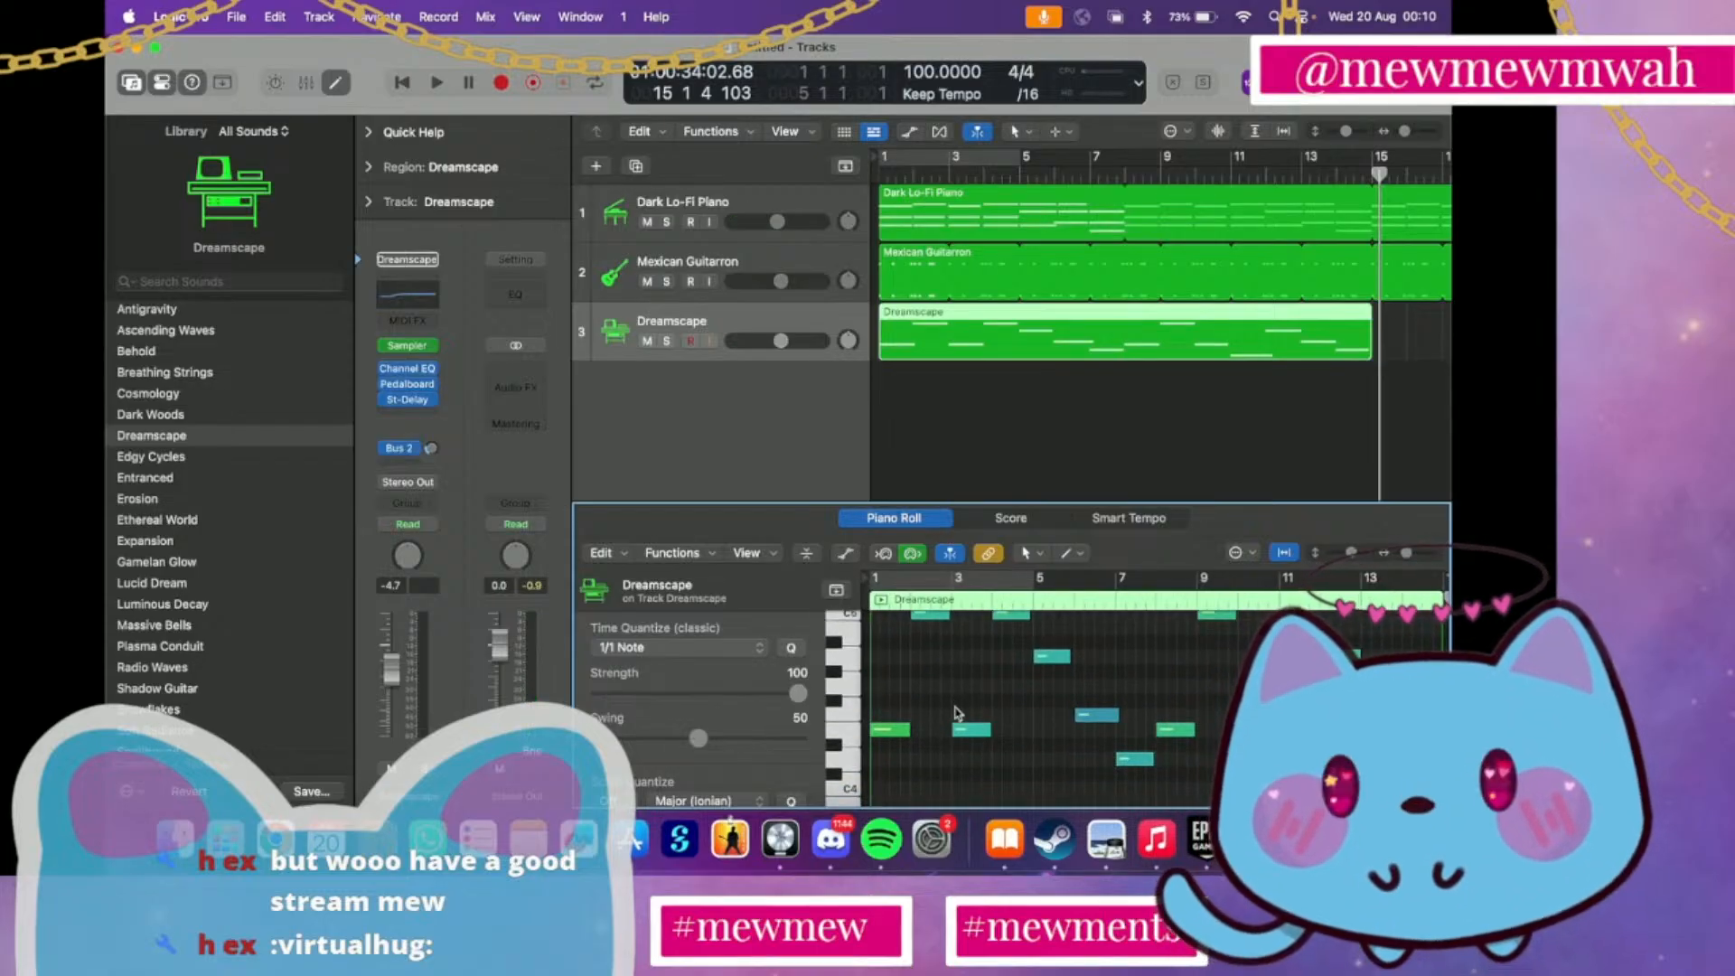
scroll(1109, 738, "up", 1)
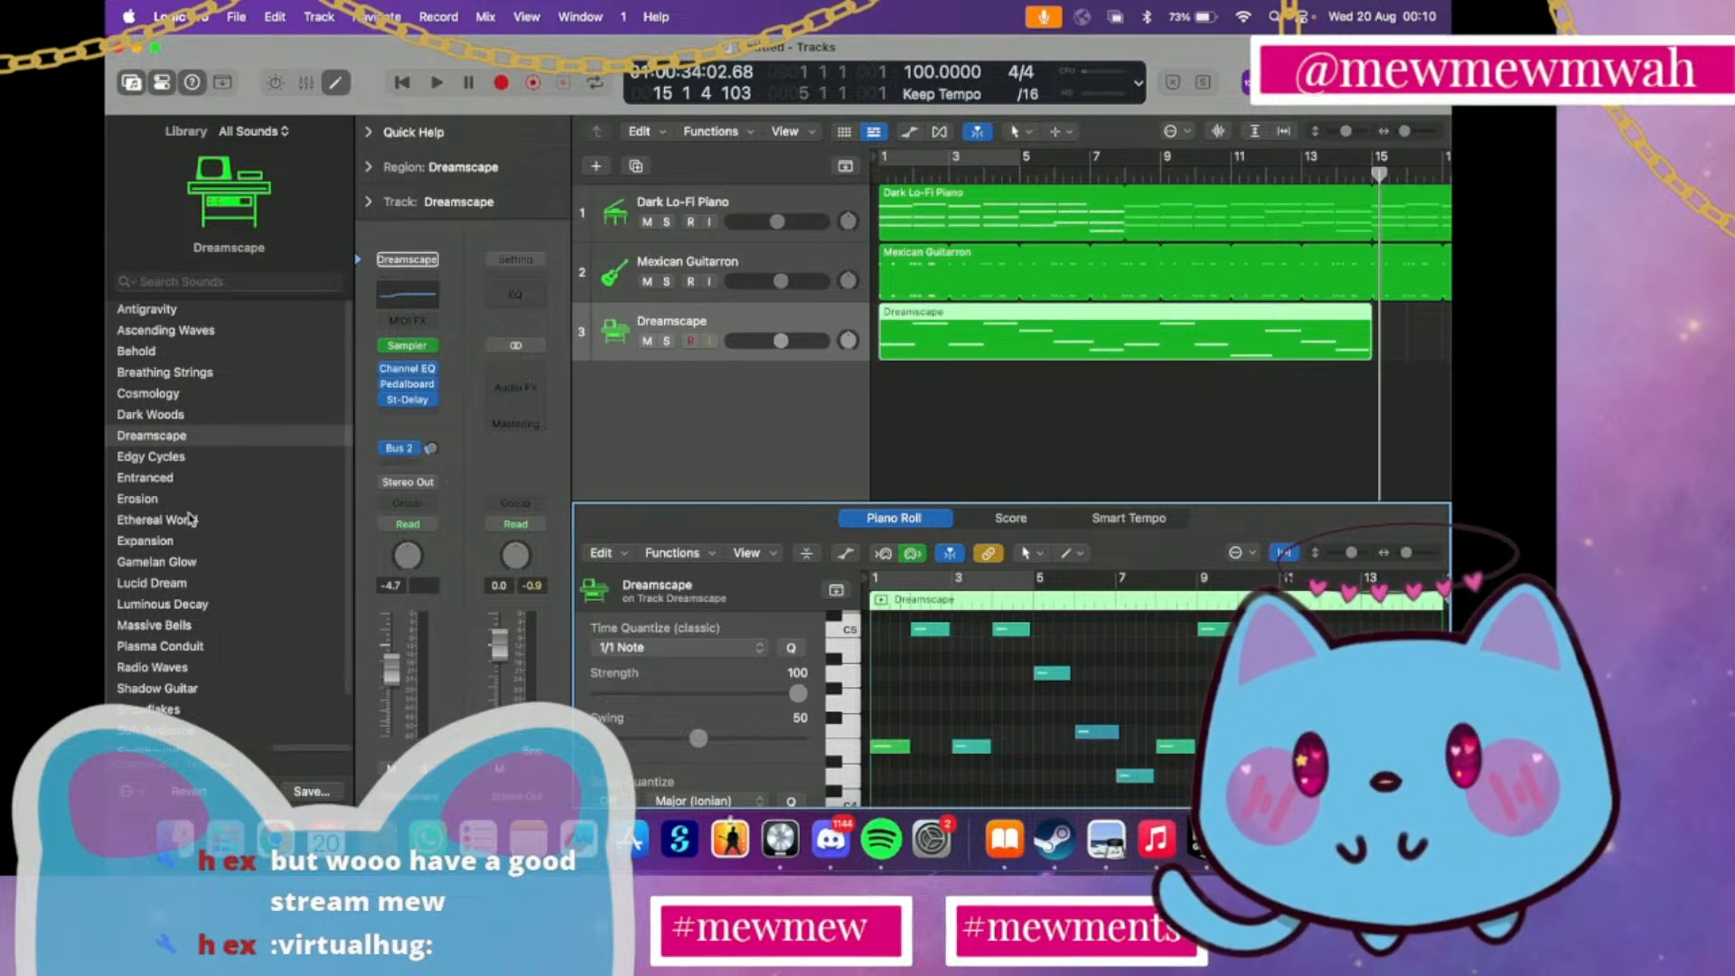
Audition the Textures patch Entranced on track 3 from the start of the song with the track volume at -12.8 dB
left_click(185, 481)
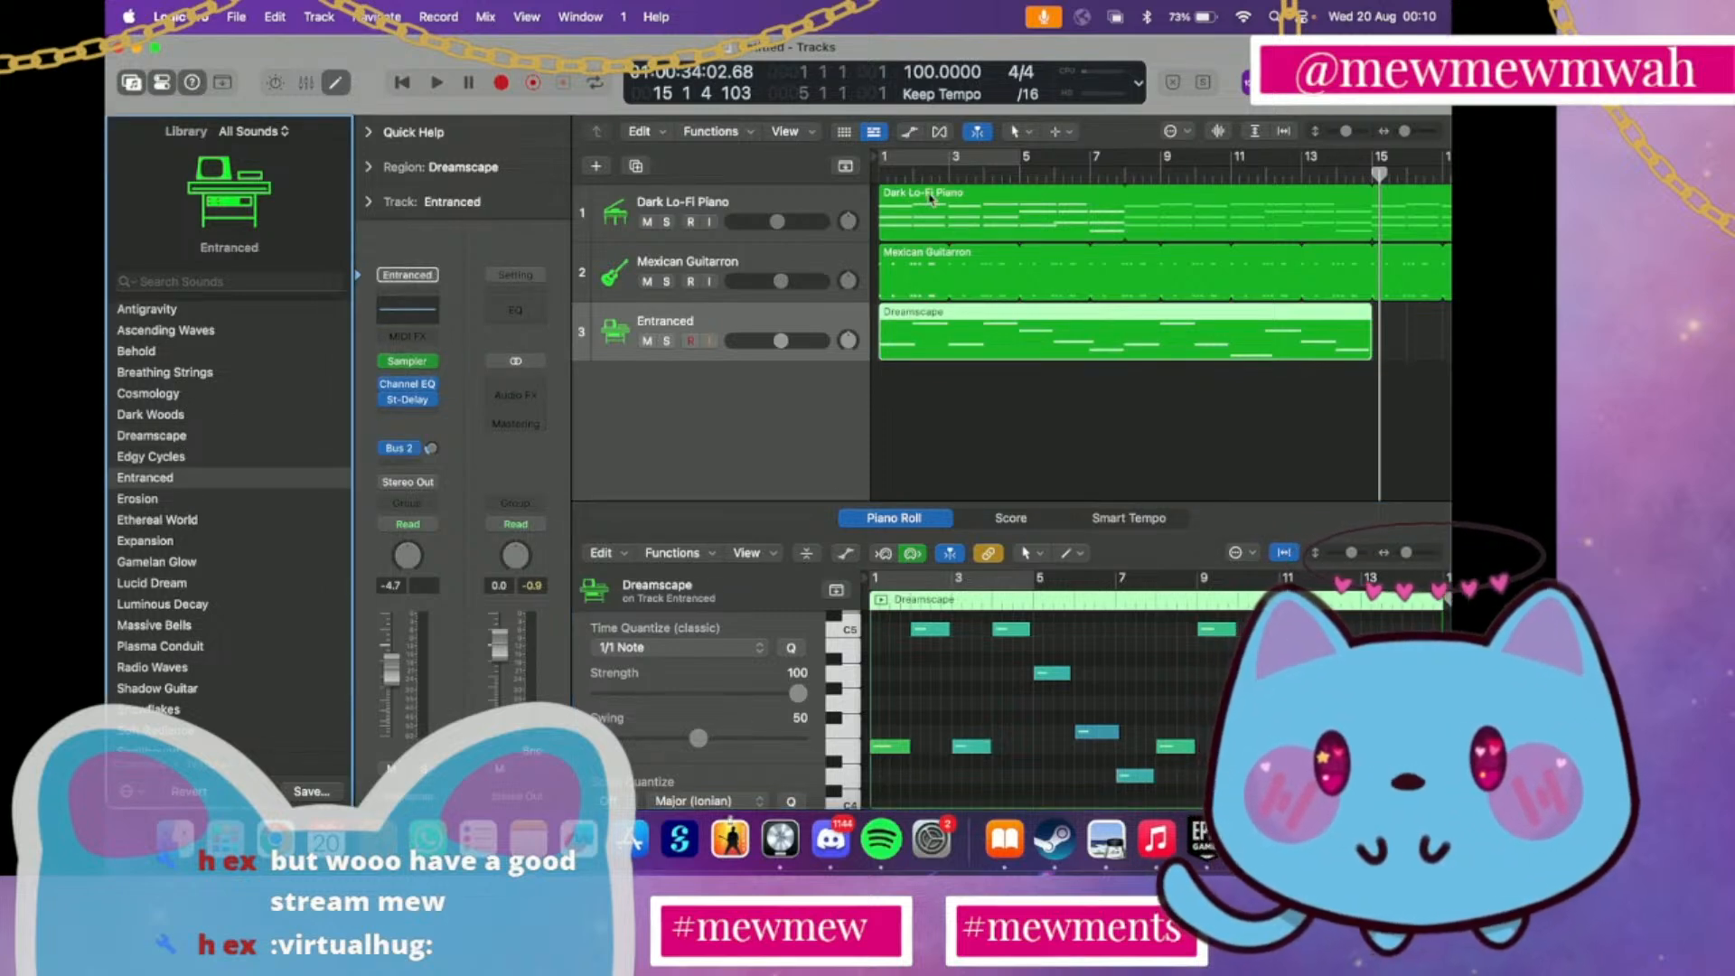
double_click(886, 170)
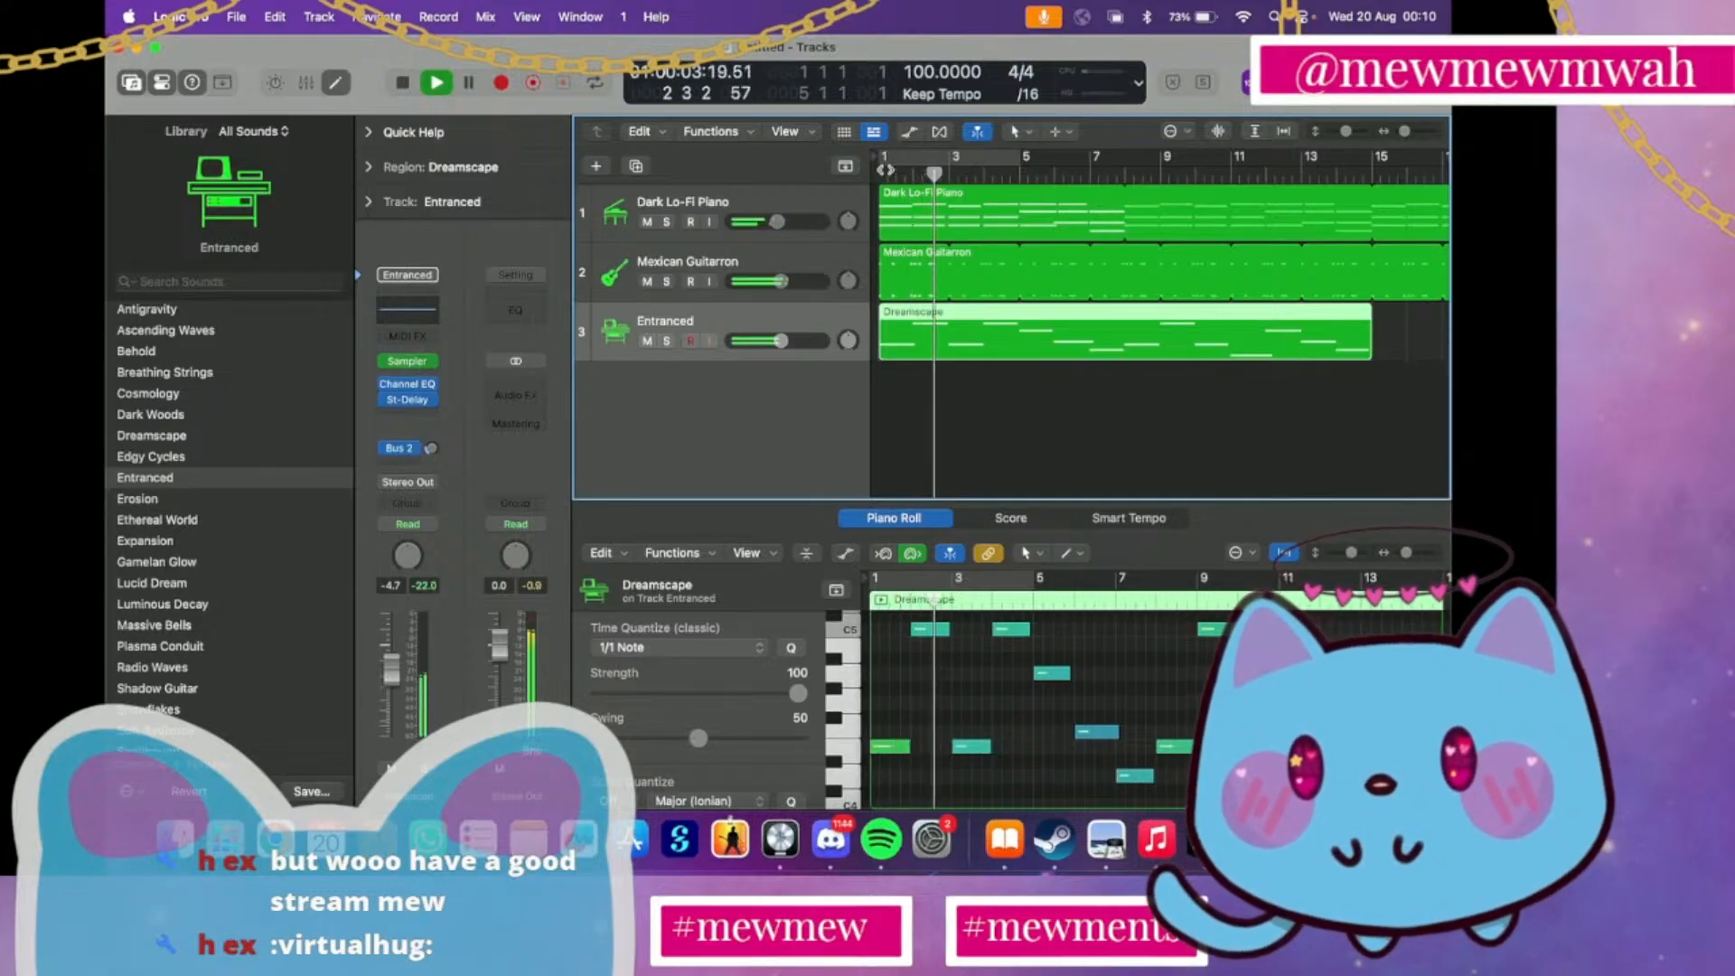
left_click(781, 341)
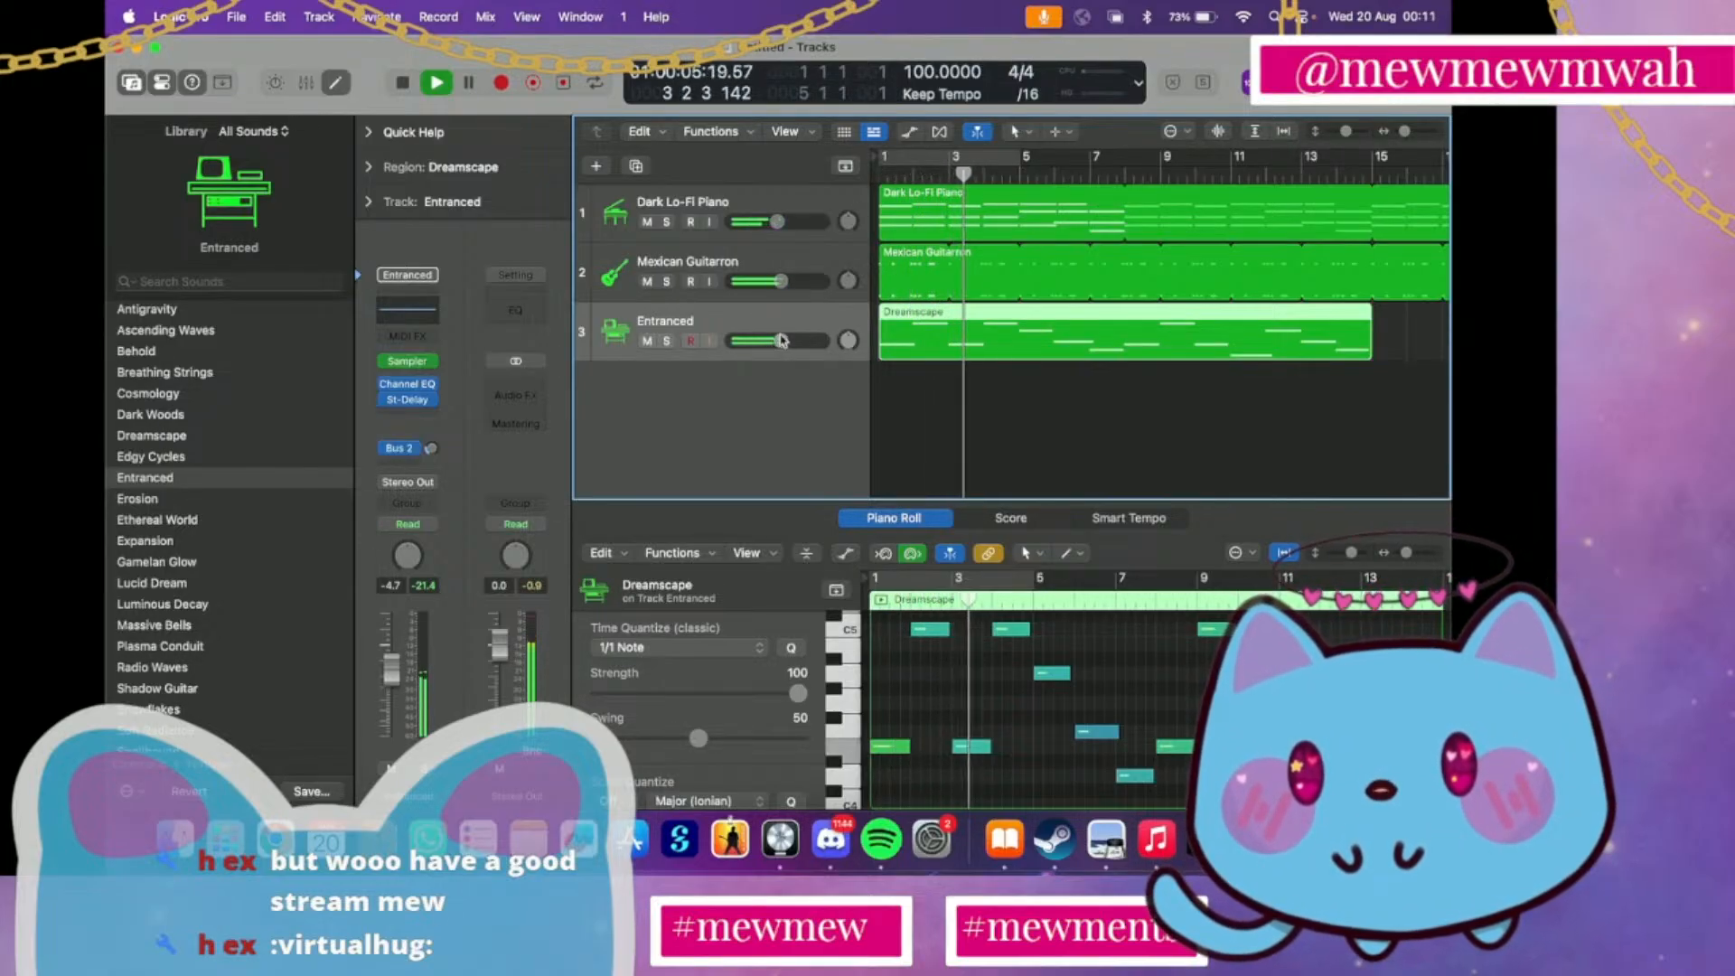
left_click_drag(781, 341, 761, 340)
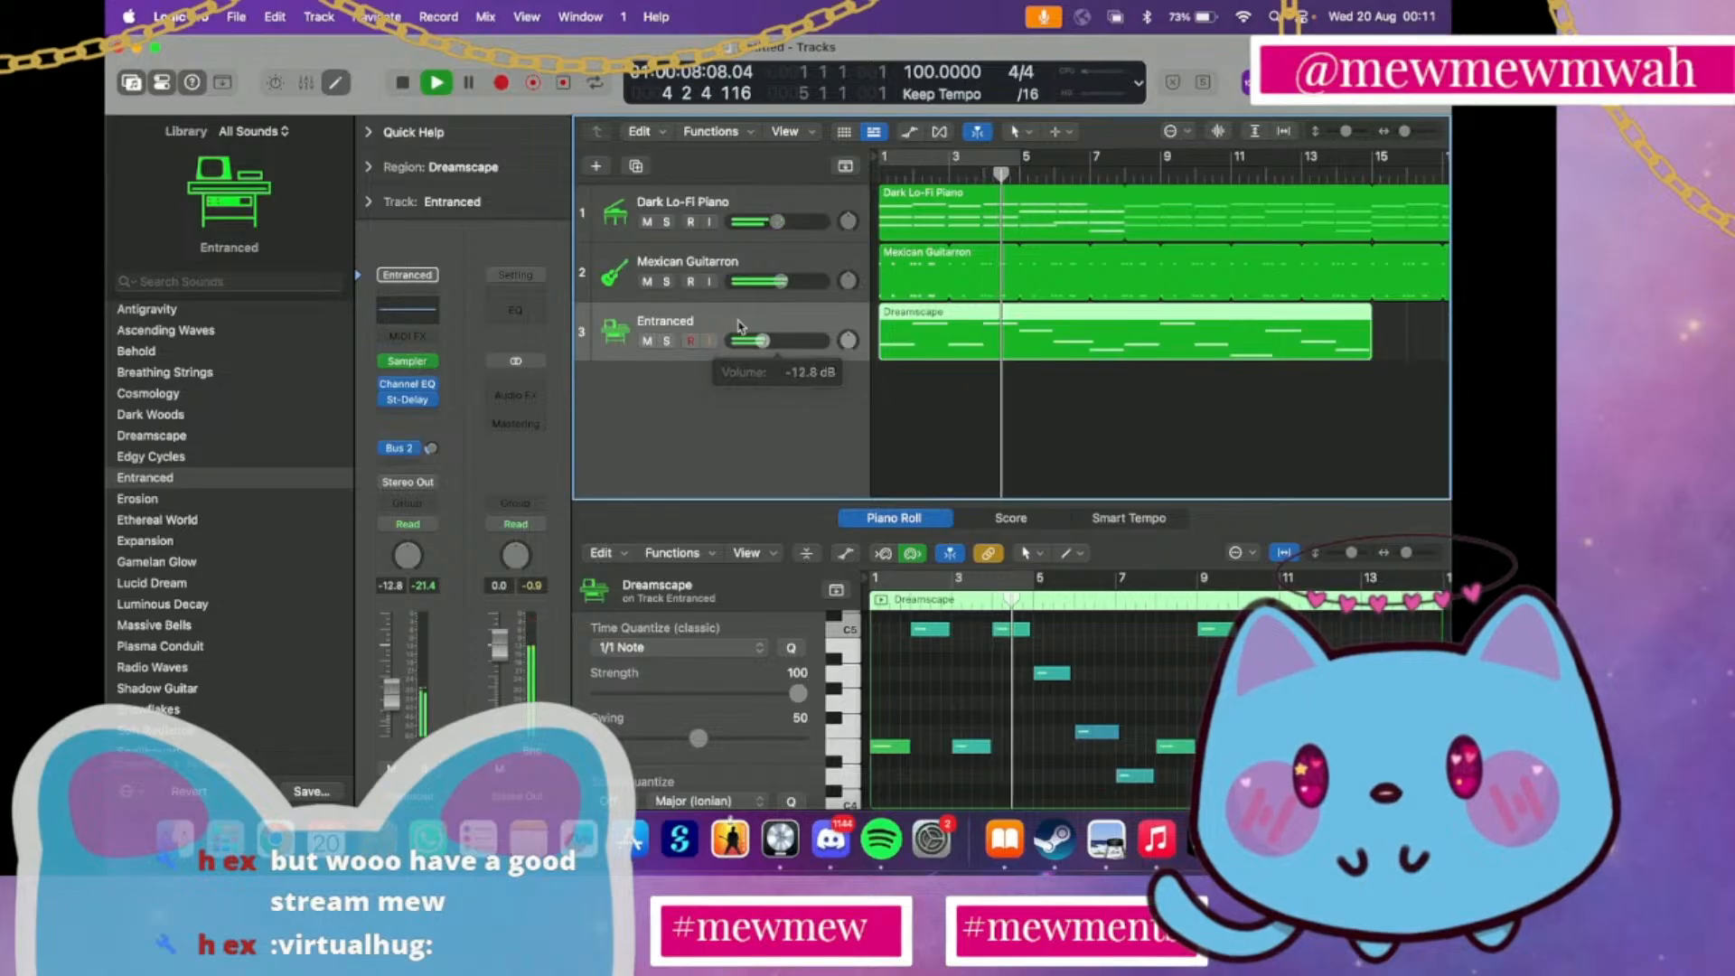
Load the Gamelan Glow patch on track 3 at -7.4 dB and set the Dark Lo-Fi Piano volume to -3.5 dB
left_click(160, 562)
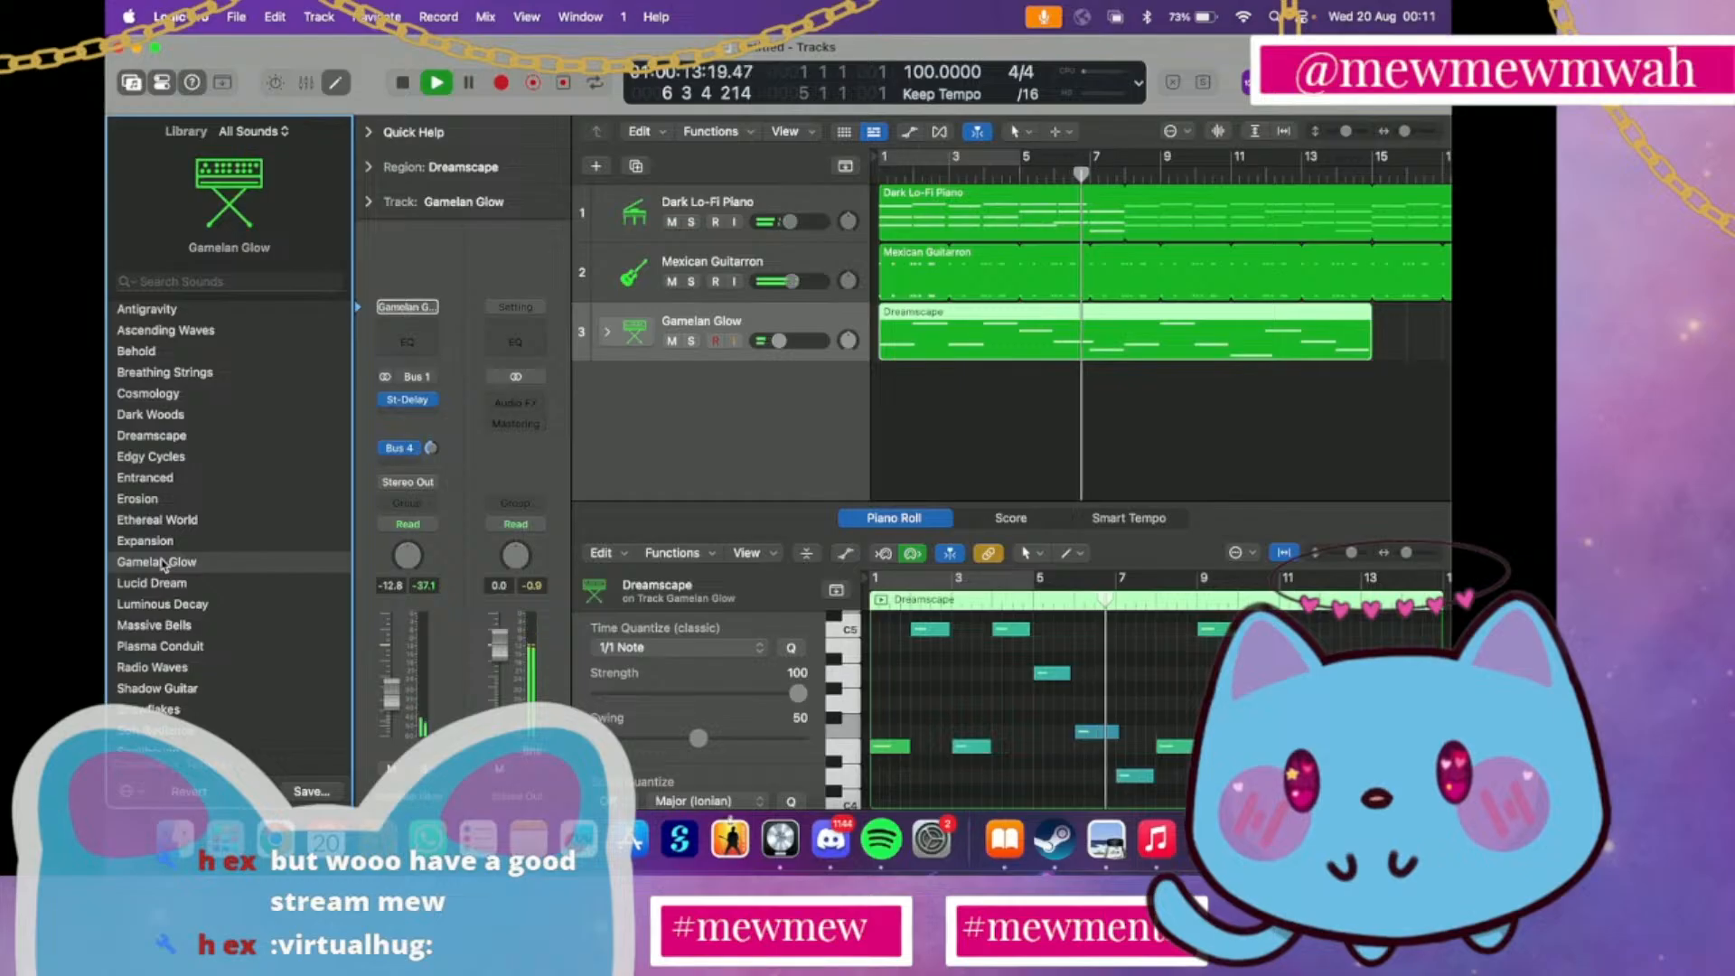
left_click_drag(779, 340, 808, 354)
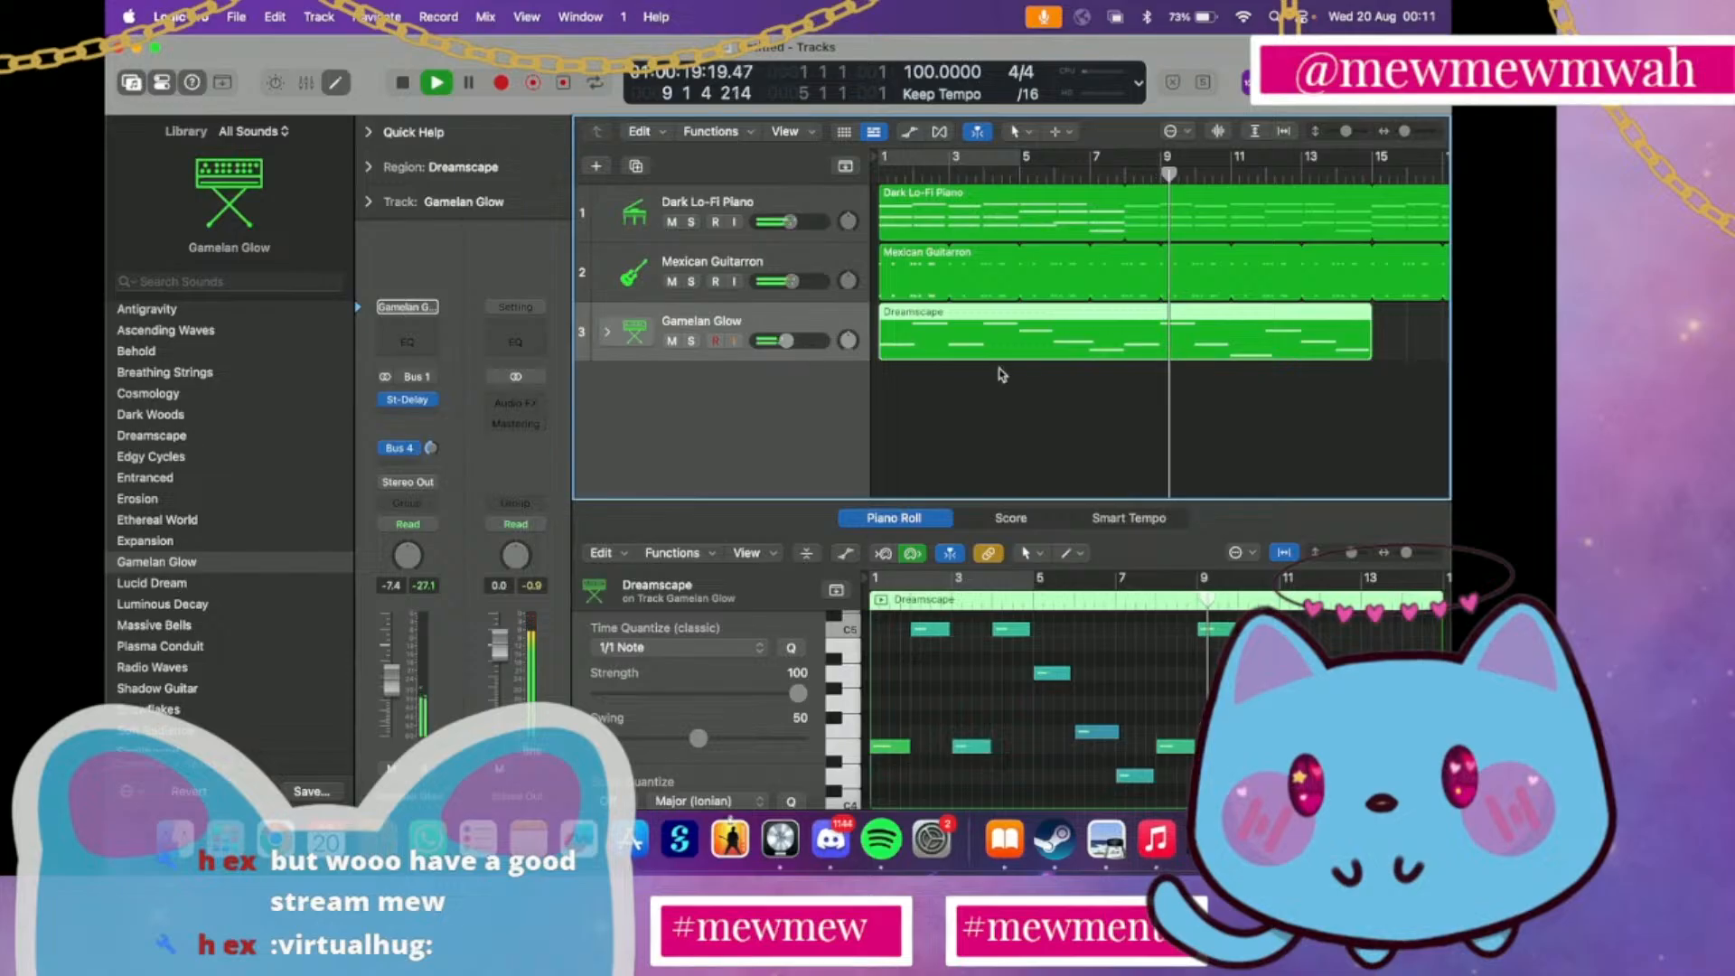
left_click_drag(787, 223, 788, 223)
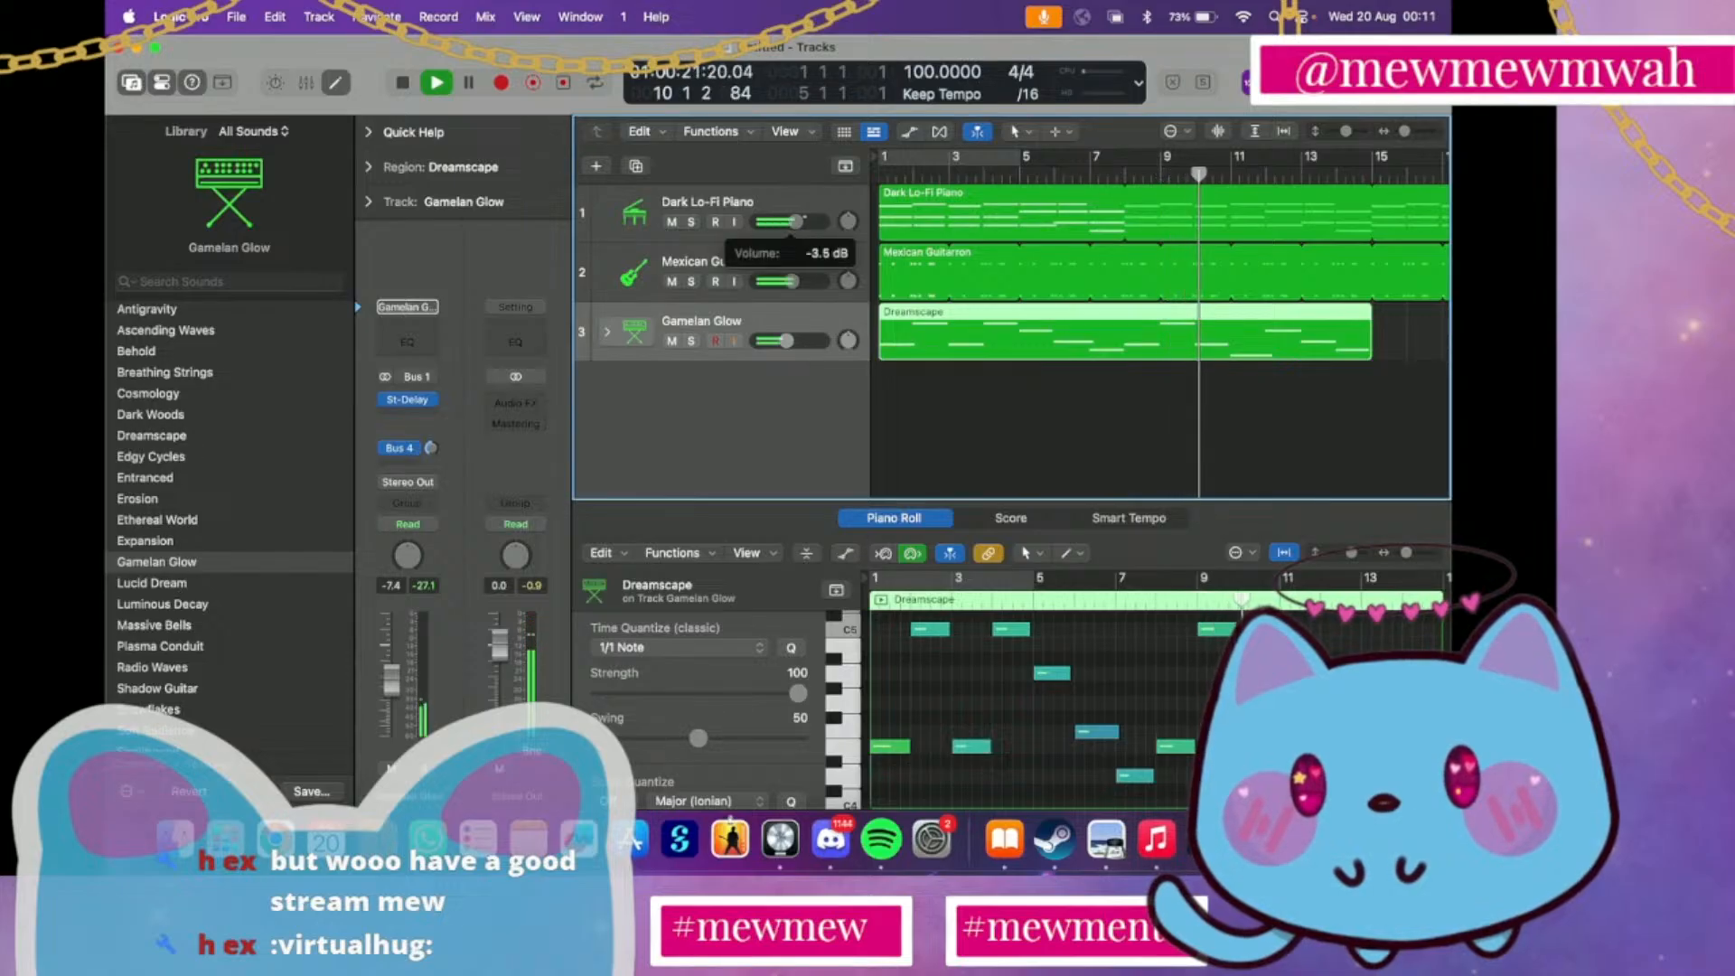
Play short stretches around bars 10 and 11 to check how sustained notes sound when playback resumes
key("space")
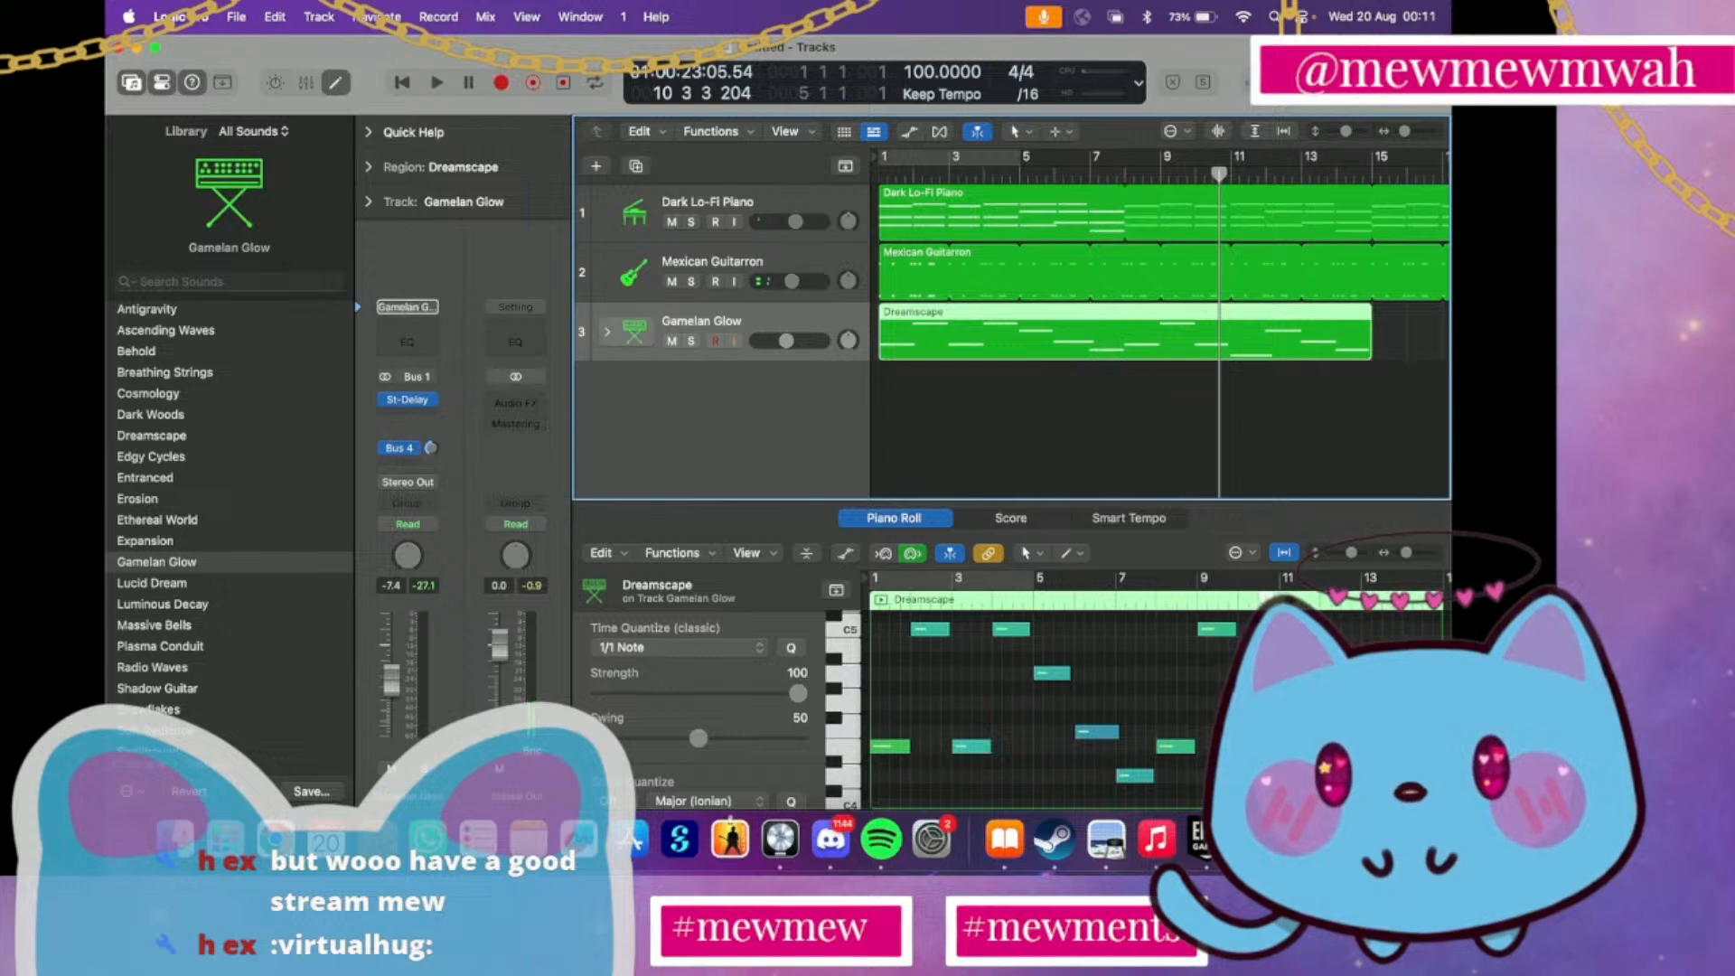
key("space")
key("space")
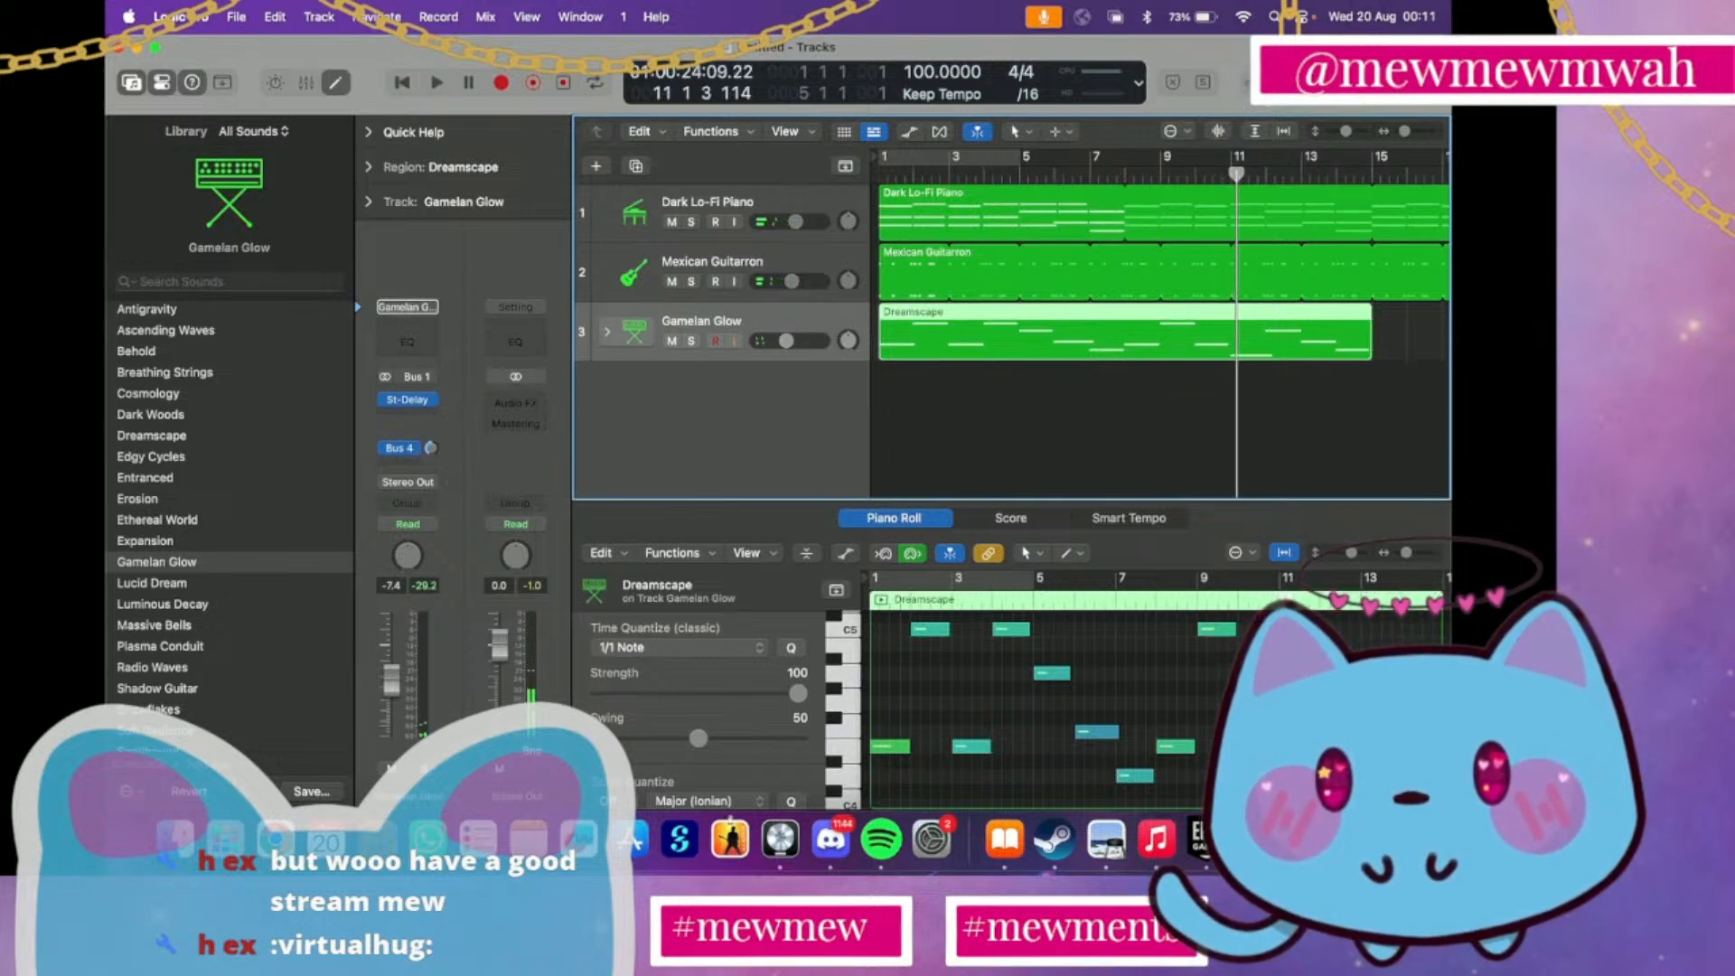
key("space")
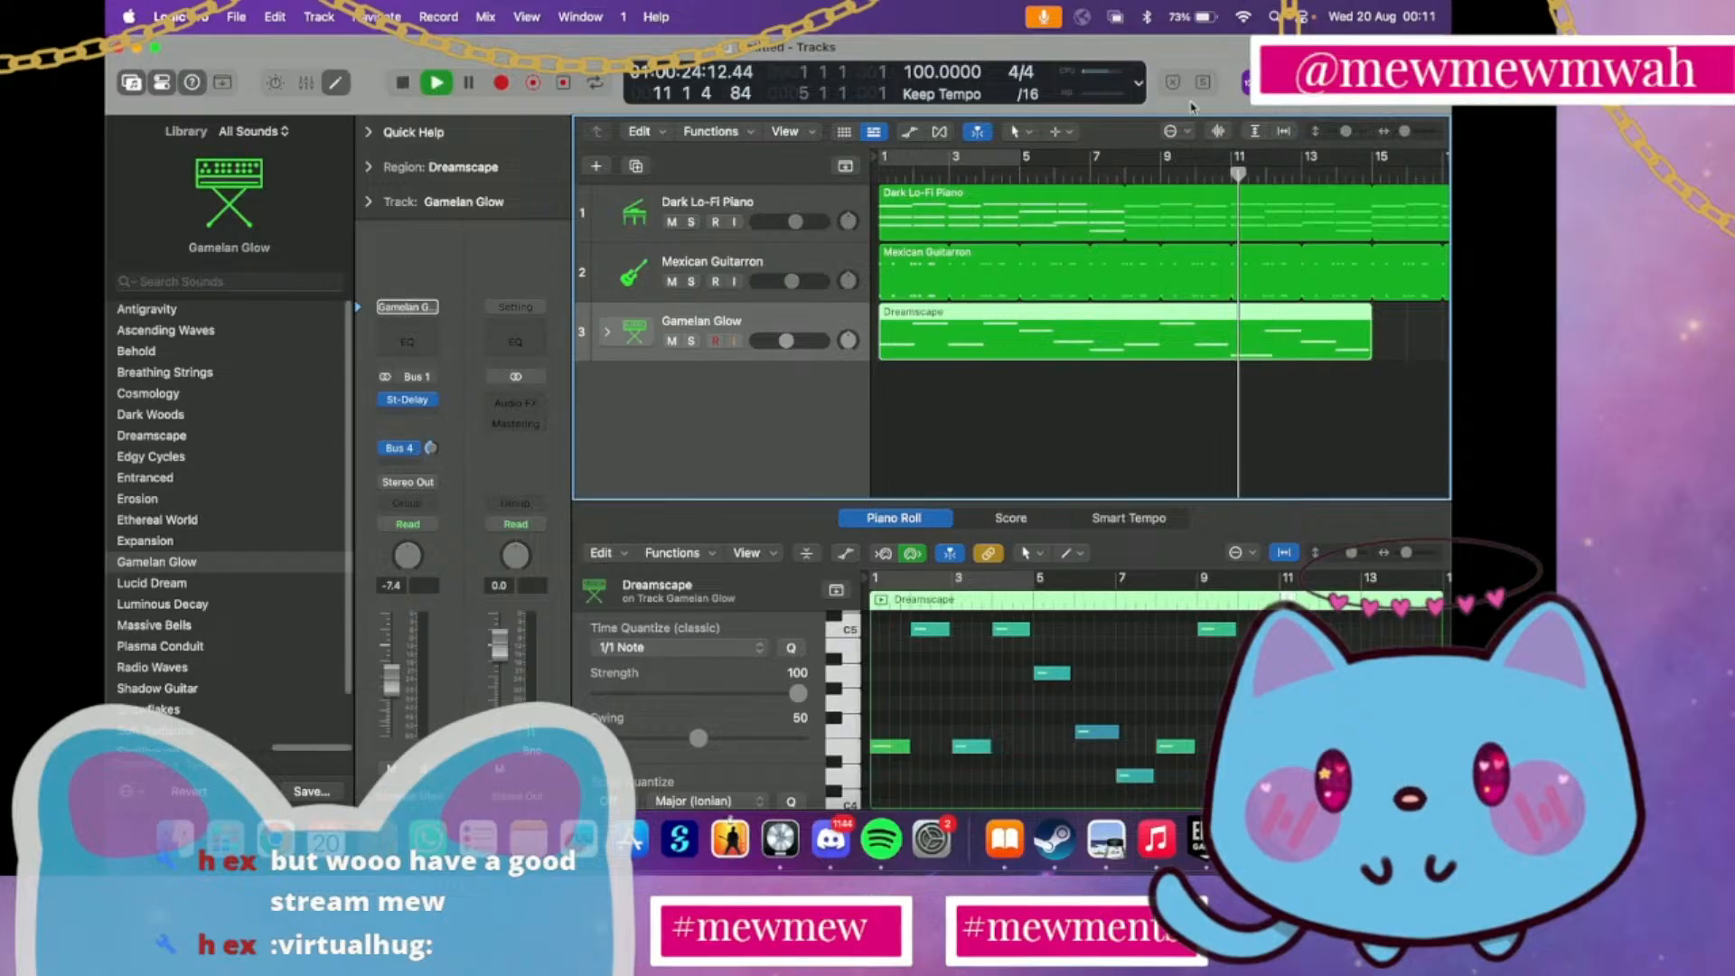
key("space")
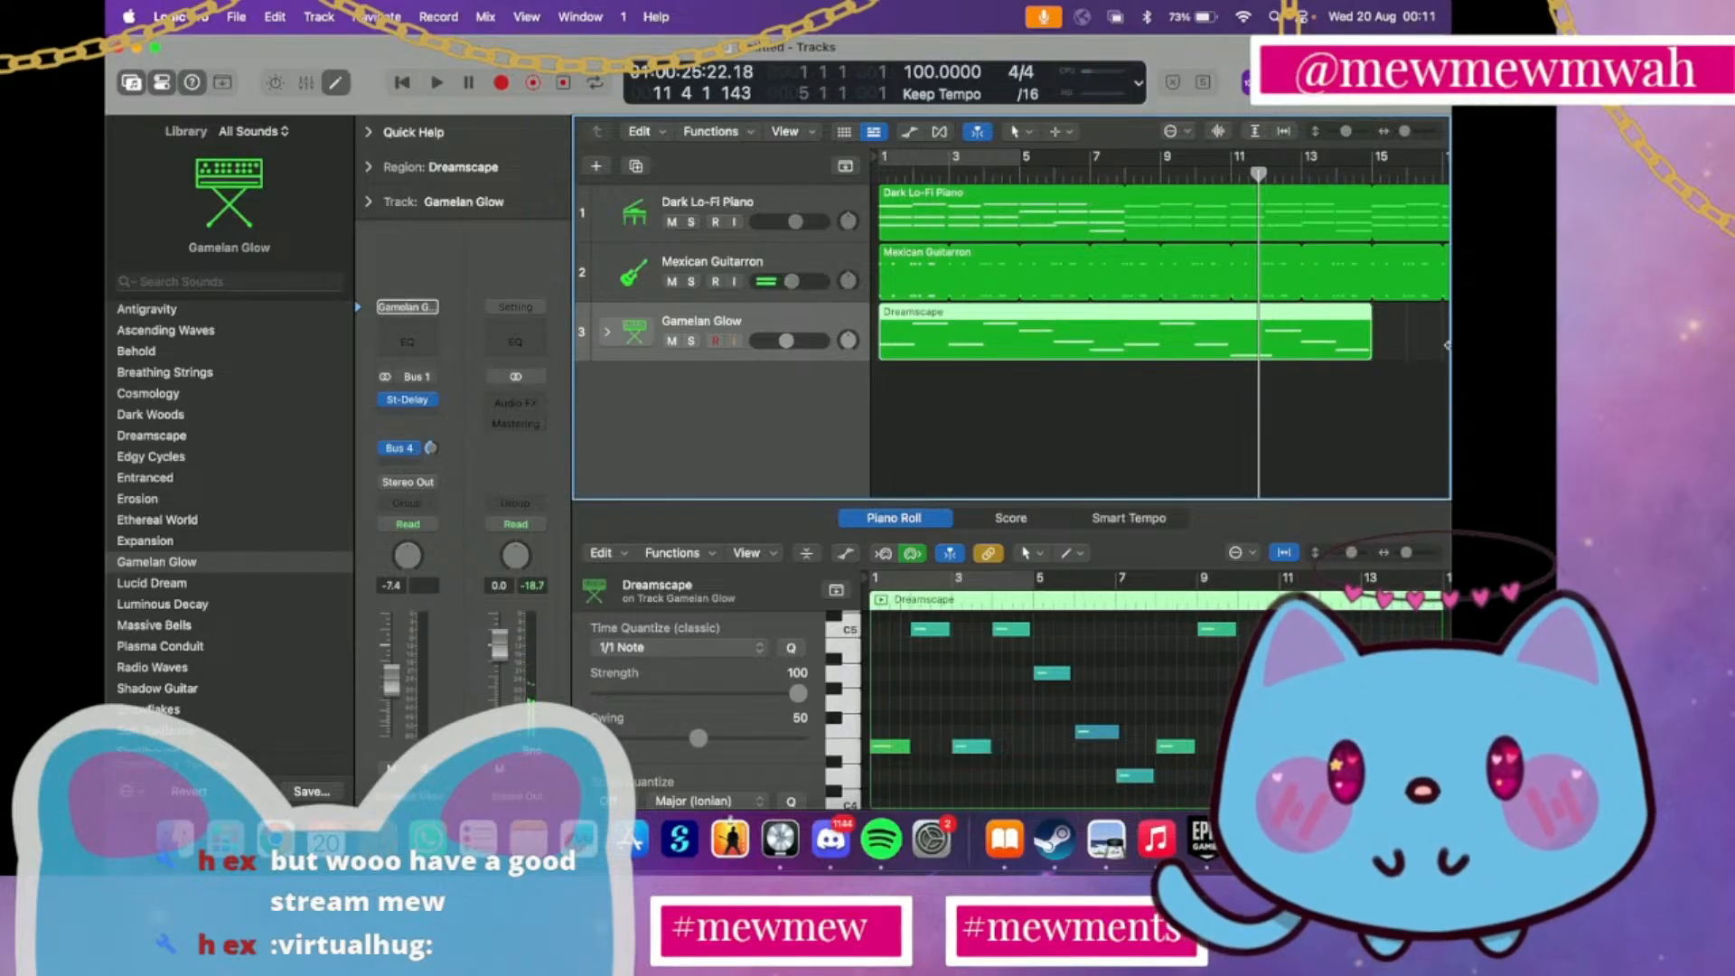
Loop the Dreamscape region on track 3 so it repeats after bar 15 alongside the other two tracks
left_click_drag(1377, 314, 1309, 328)
scroll(994, 271, "left", 10)
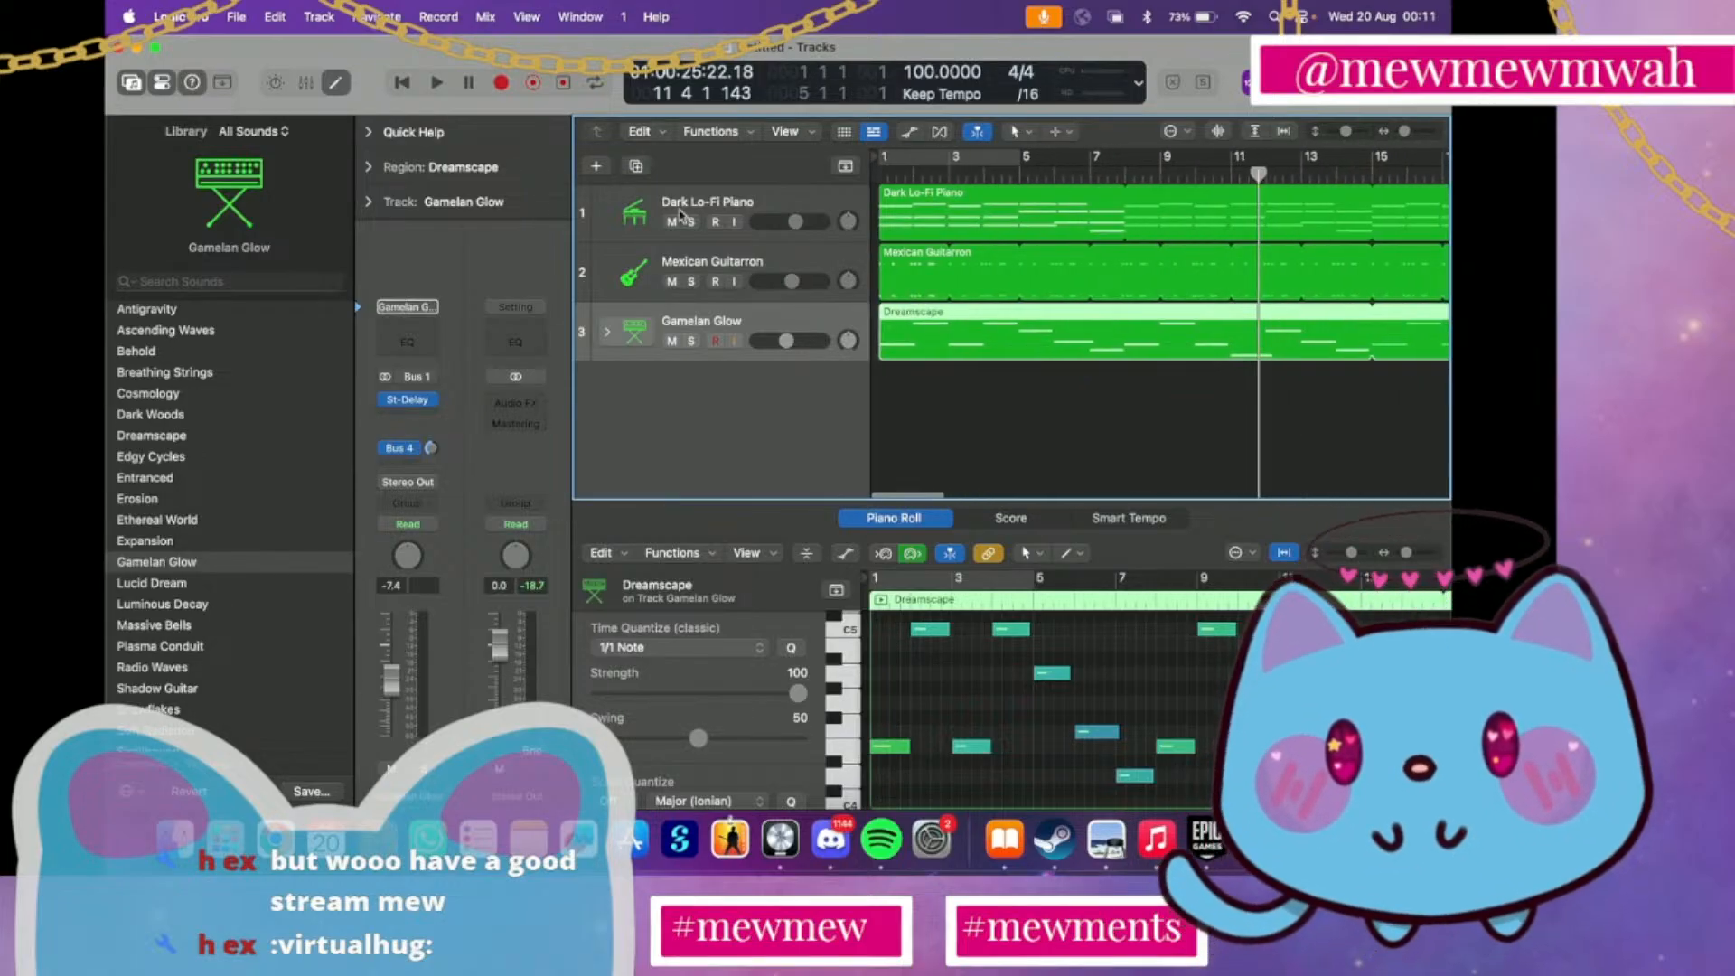
Enable note chasing in the Chase section of the project's MIDI settings
left_click(215, 9)
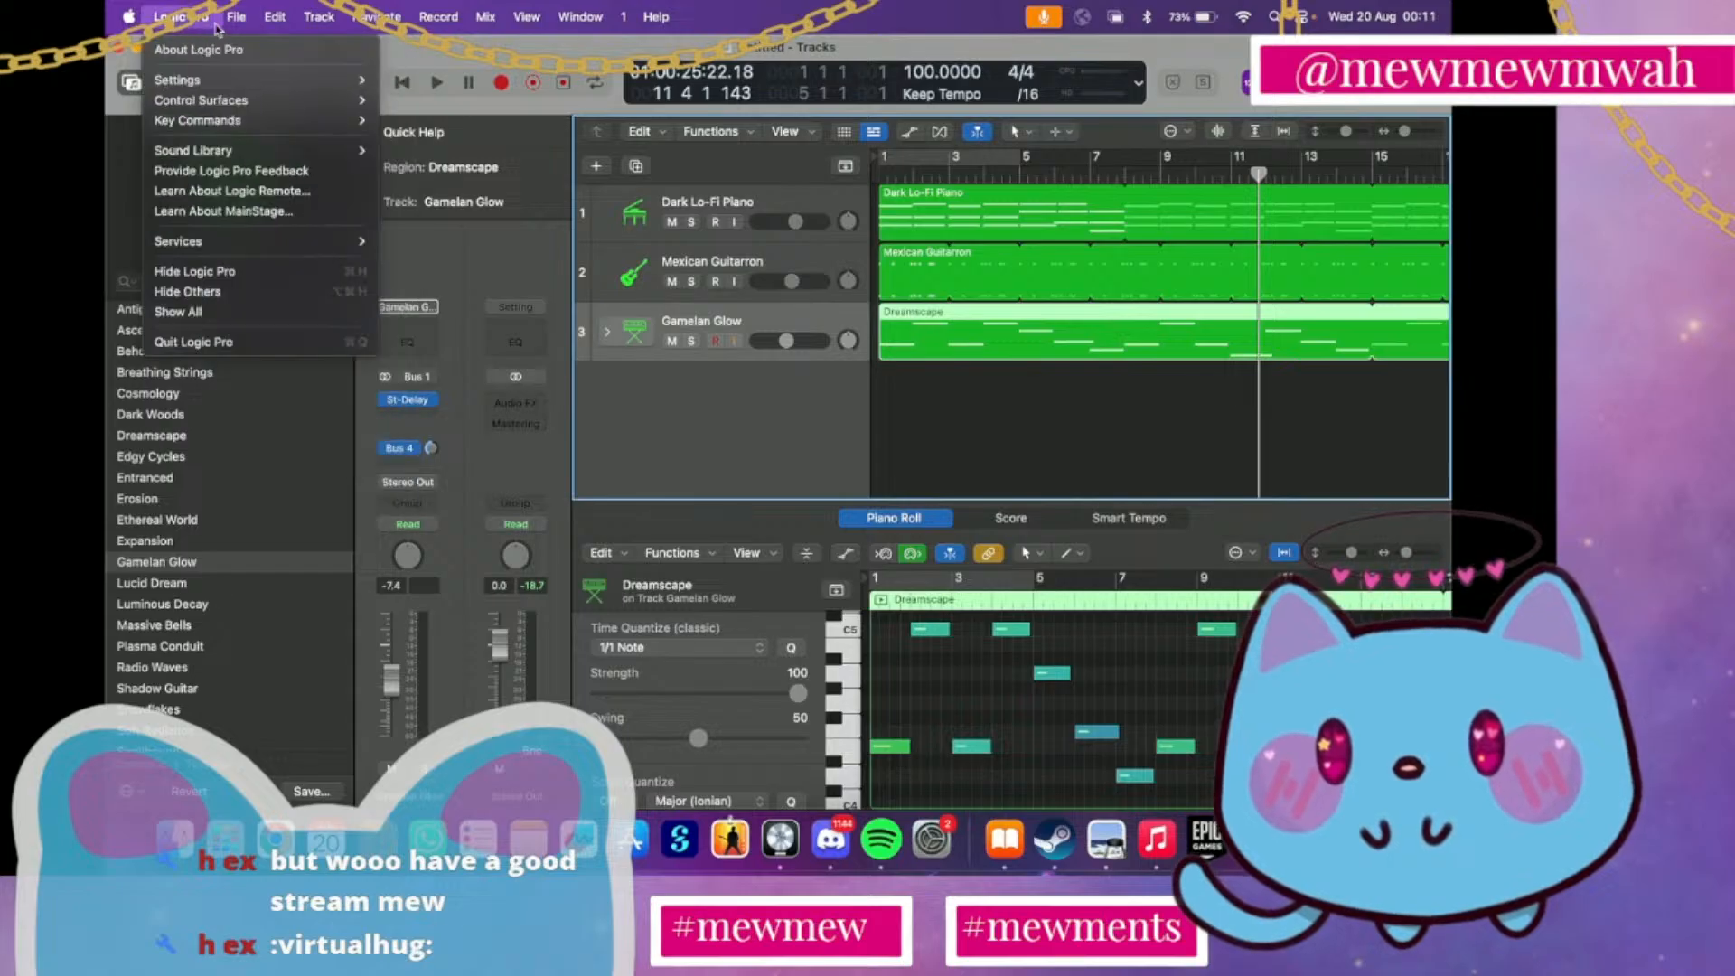
mouse_move(236, 17)
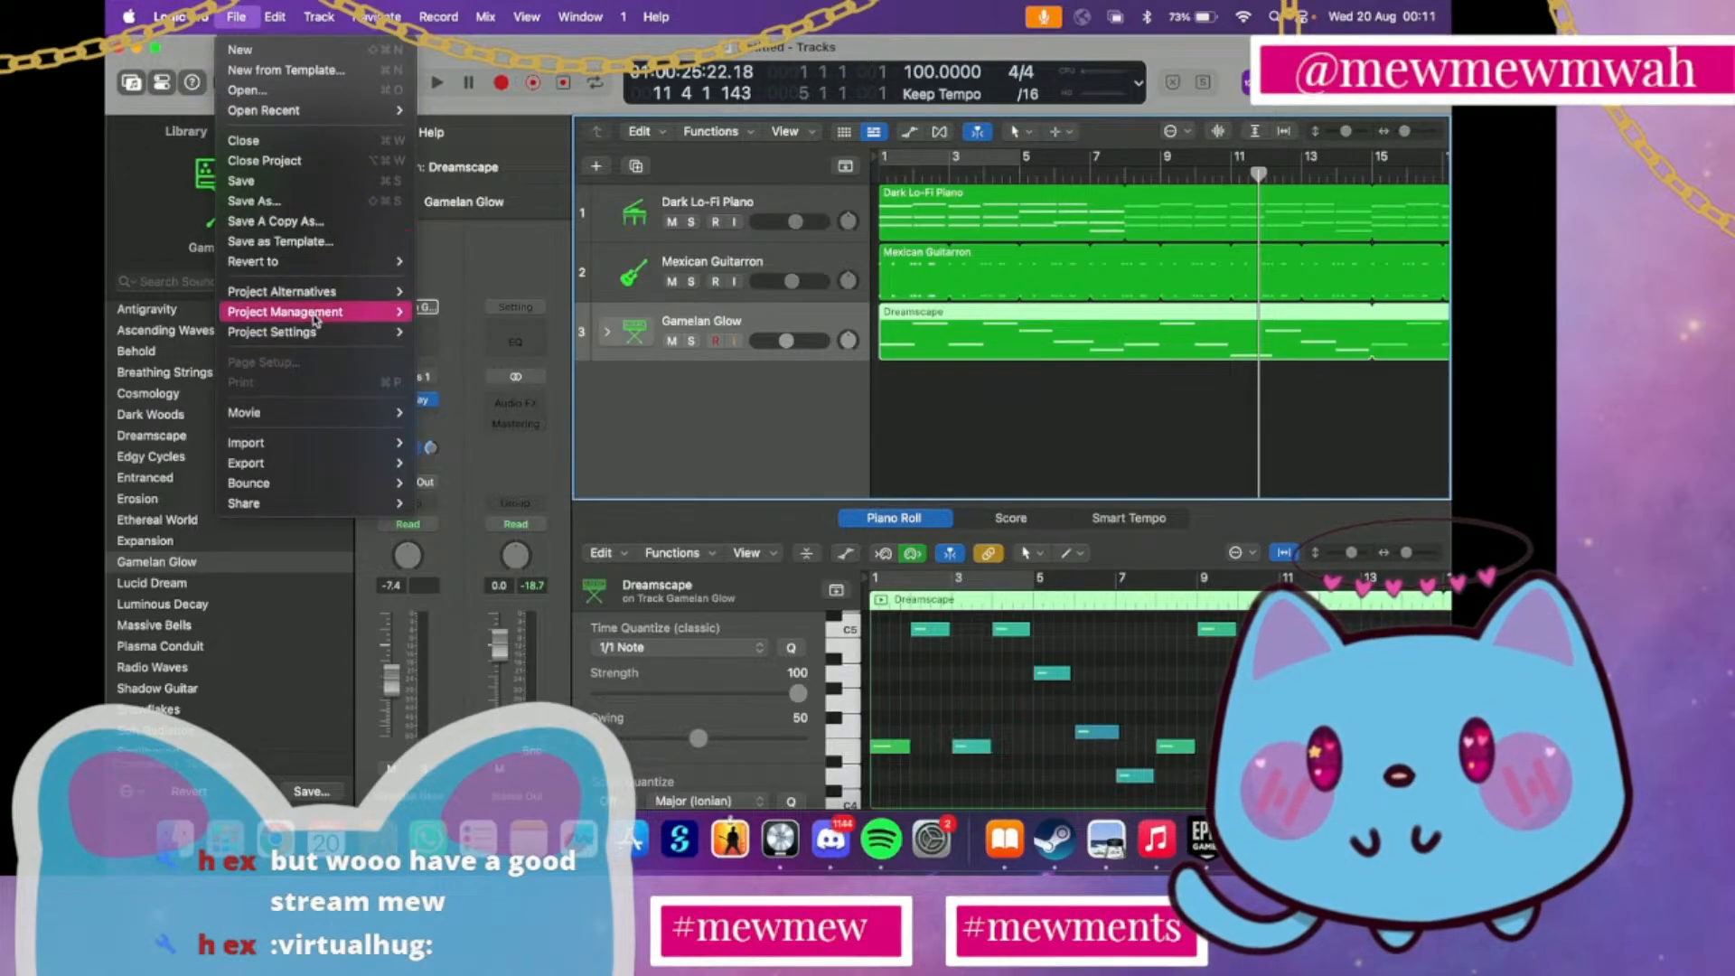
mouse_move(316, 320)
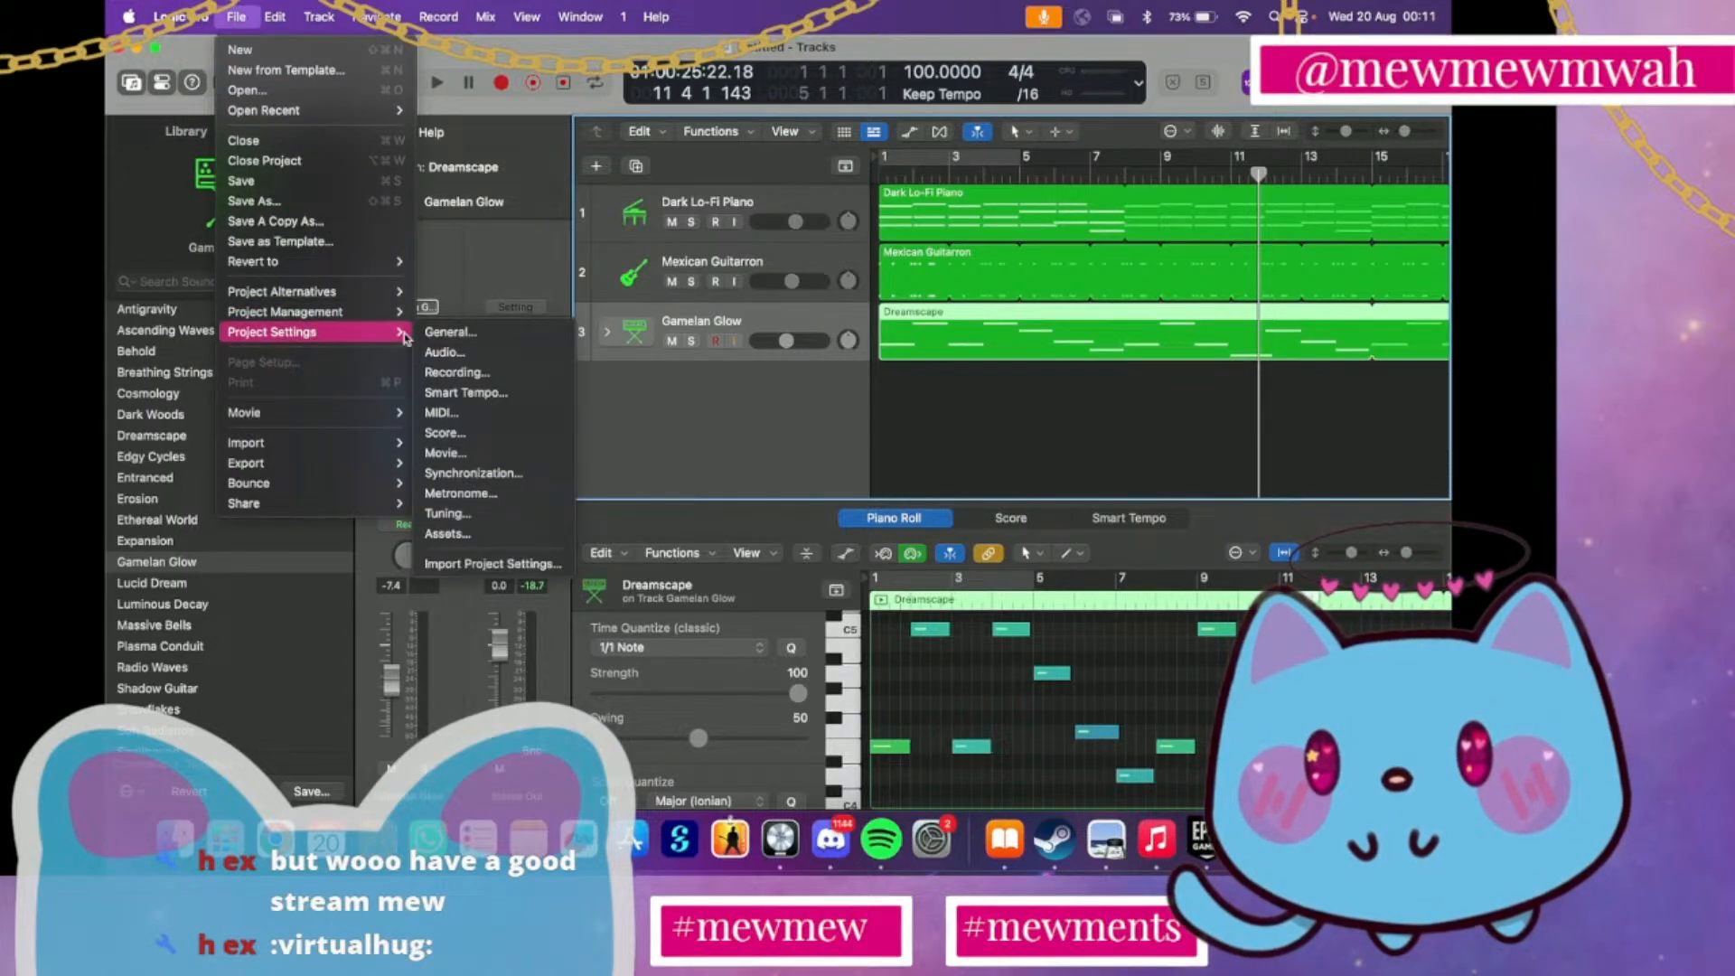
left_click(450, 331)
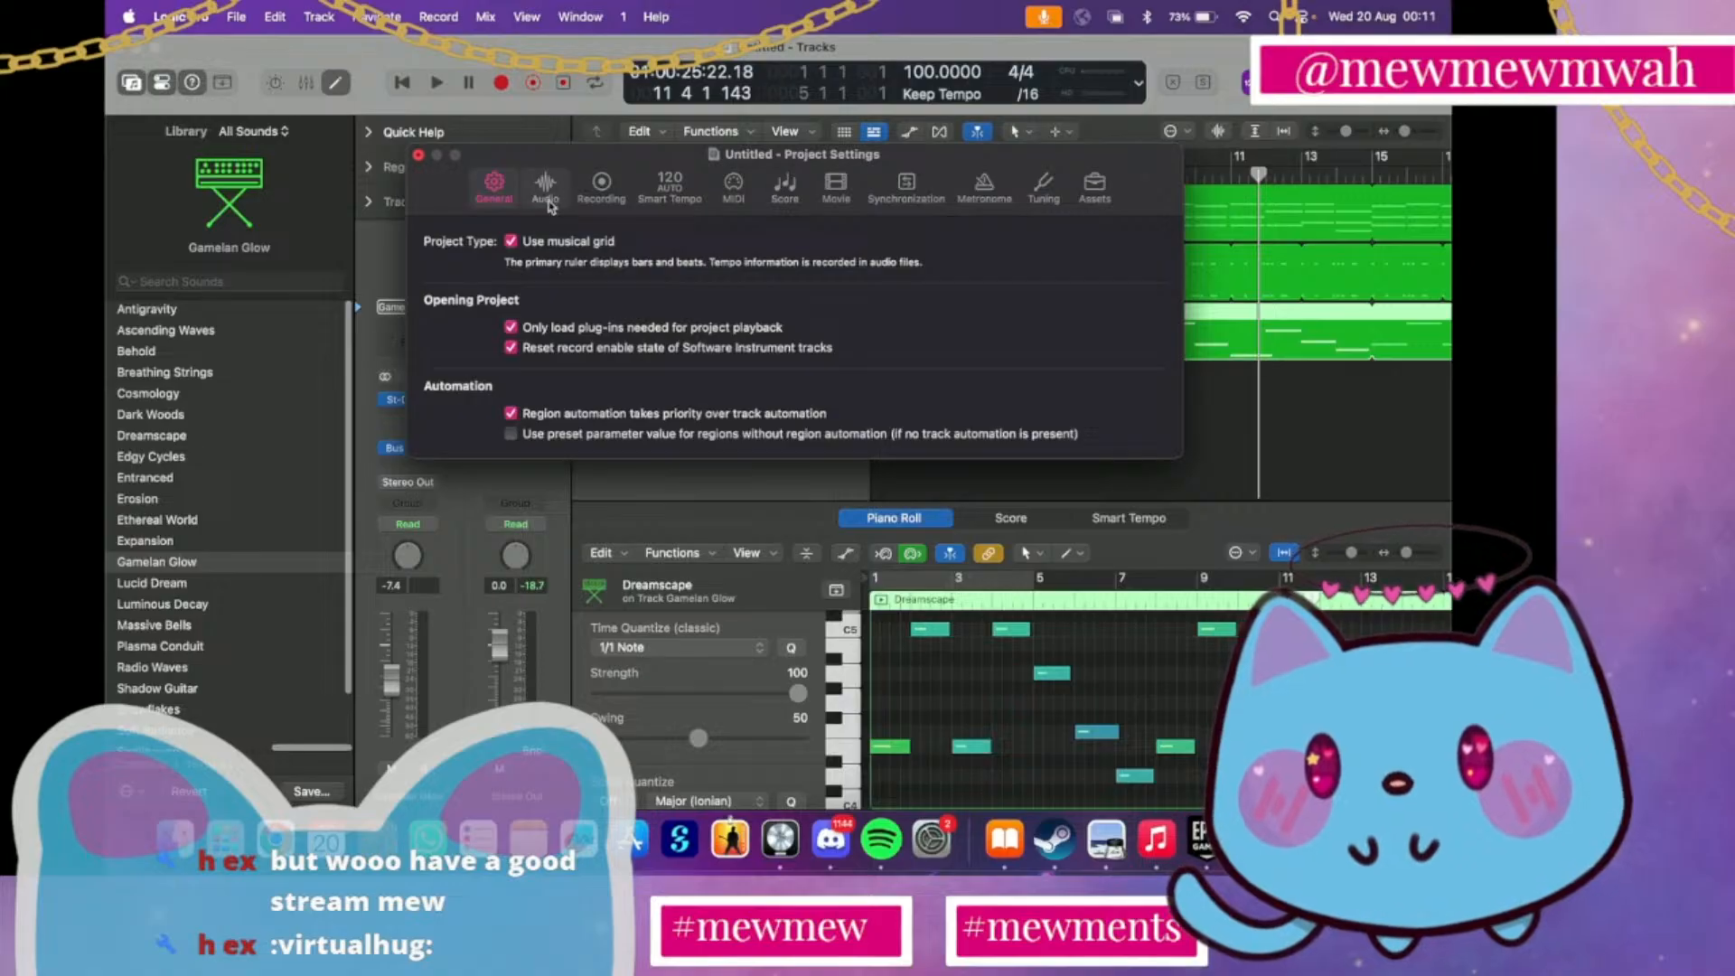
left_click(736, 185)
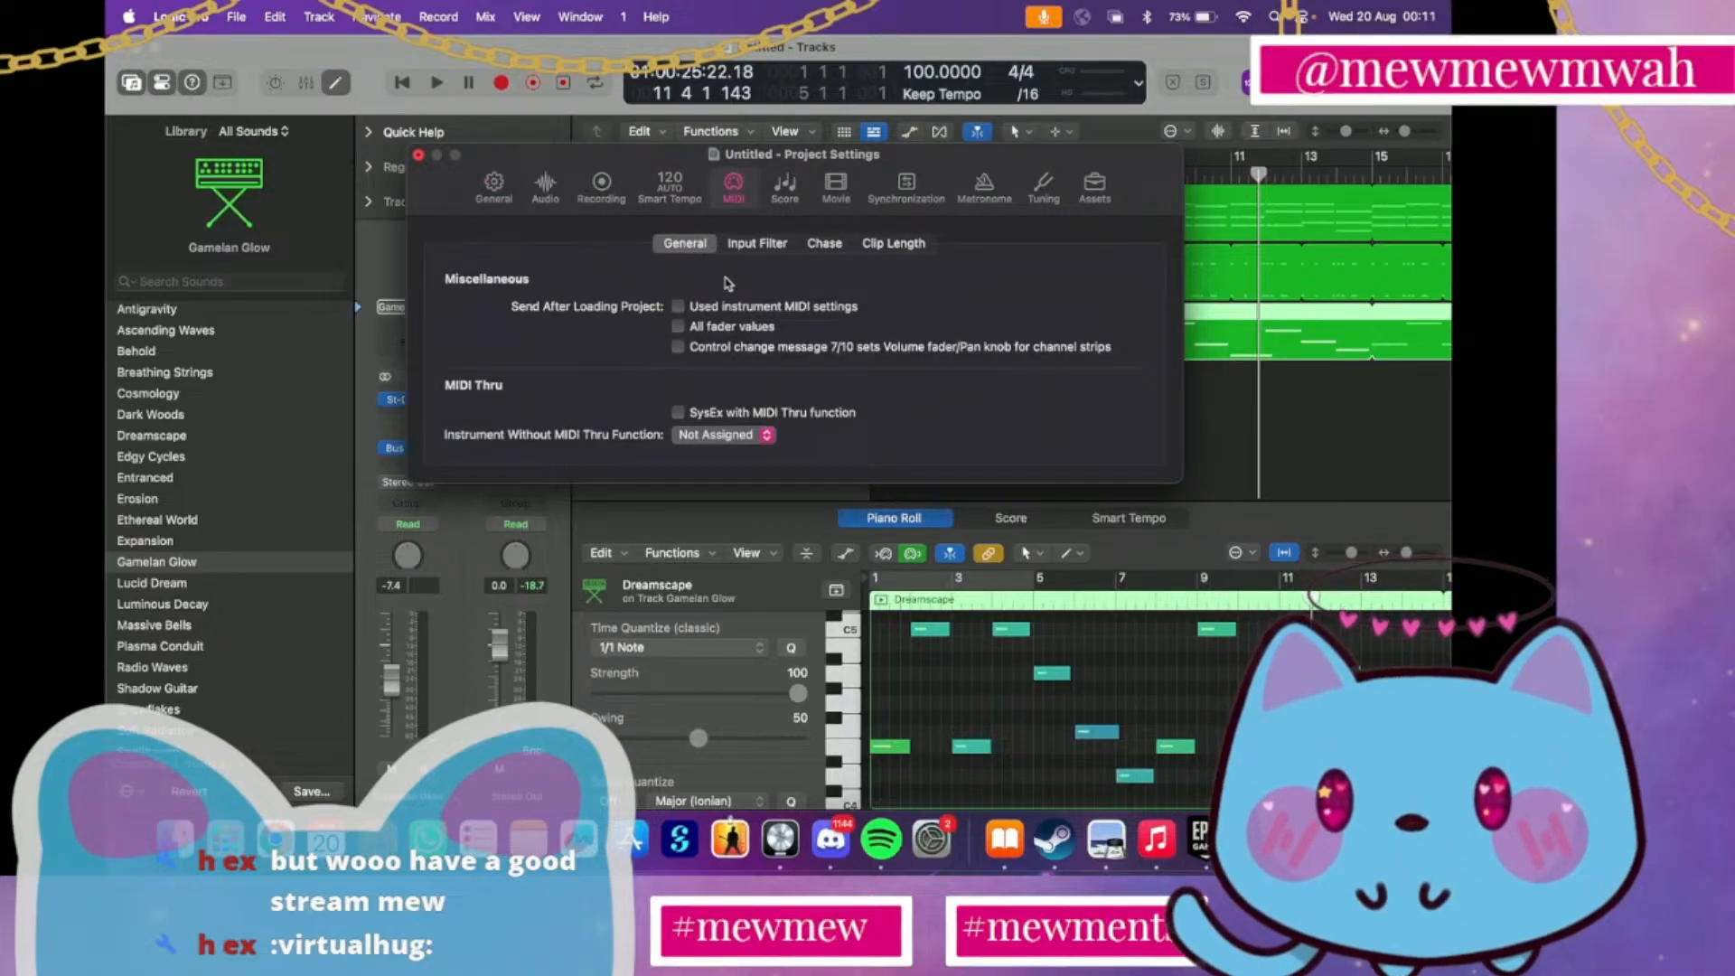
left_click(823, 245)
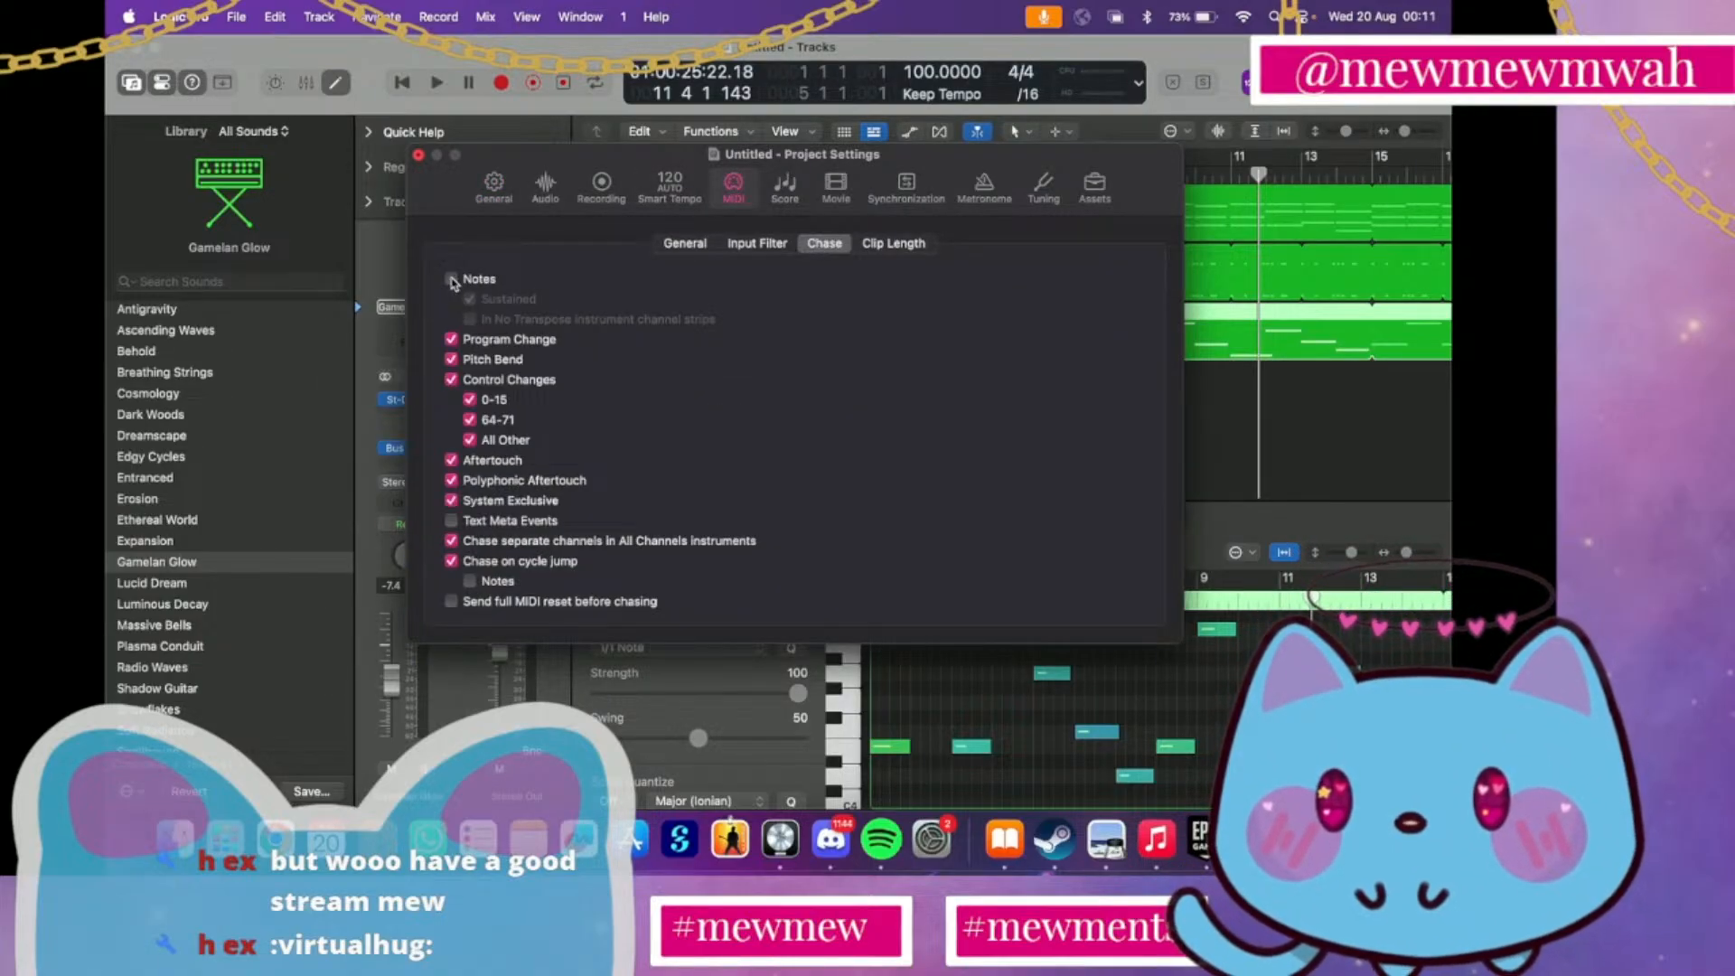
left_click(451, 280)
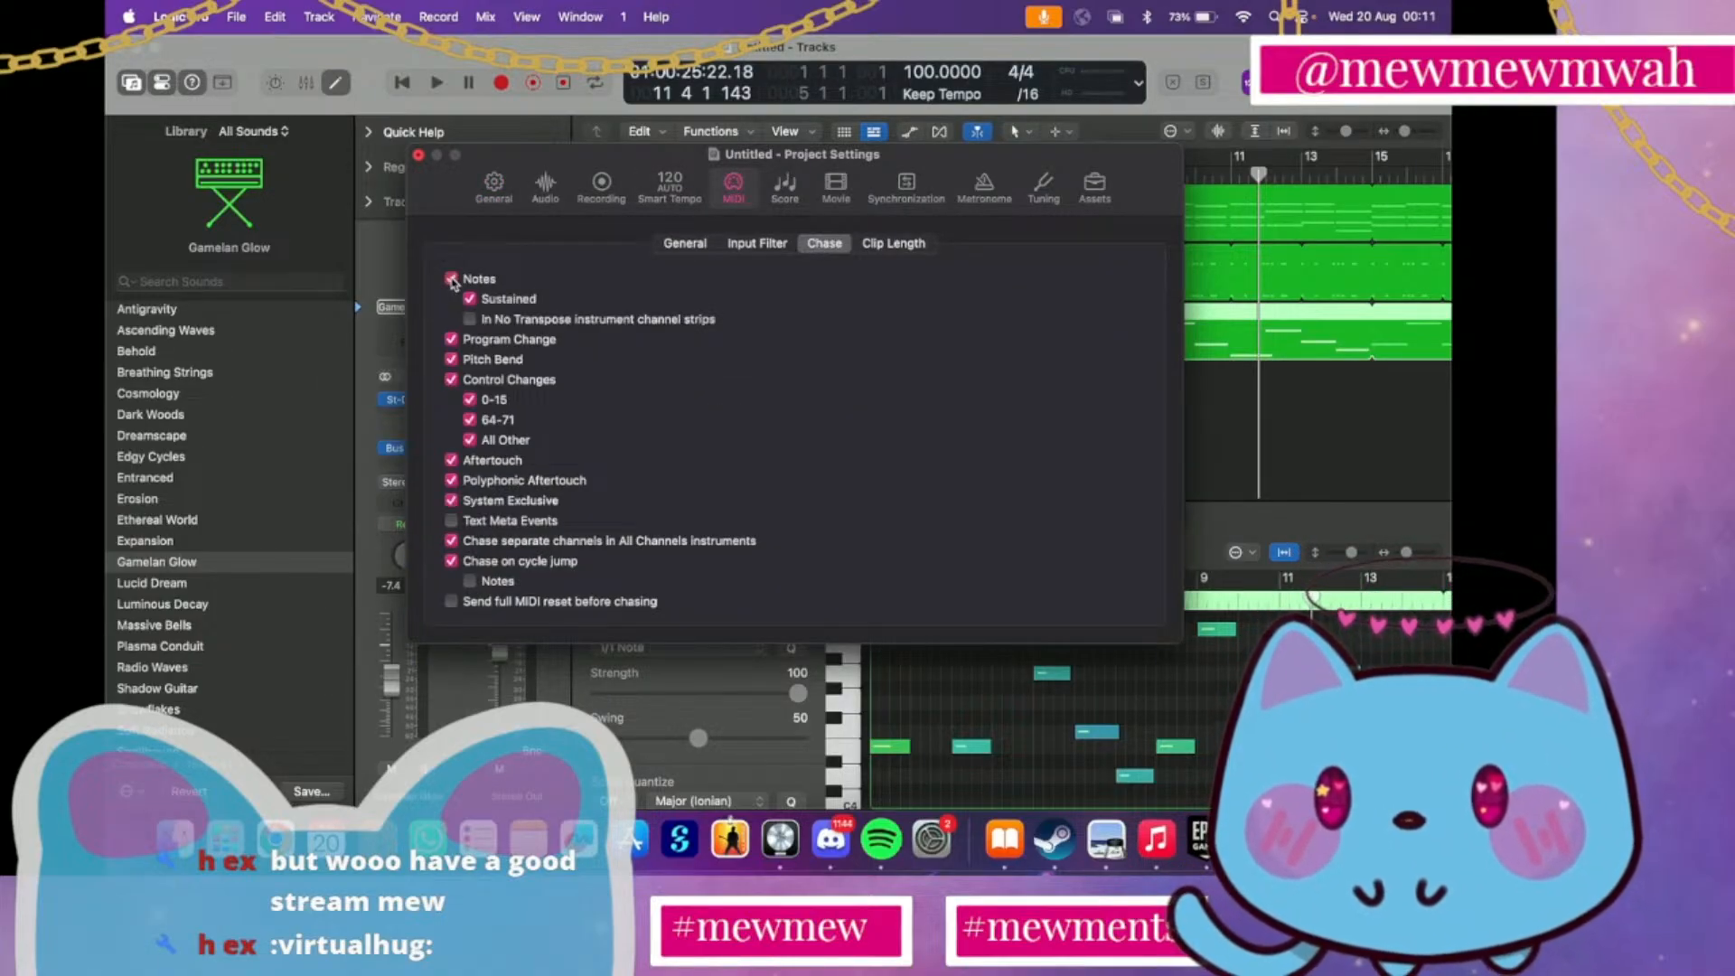
left_click(417, 155)
Play the looped arrangement from the beginning and stop playback in bar 16
key("Return")
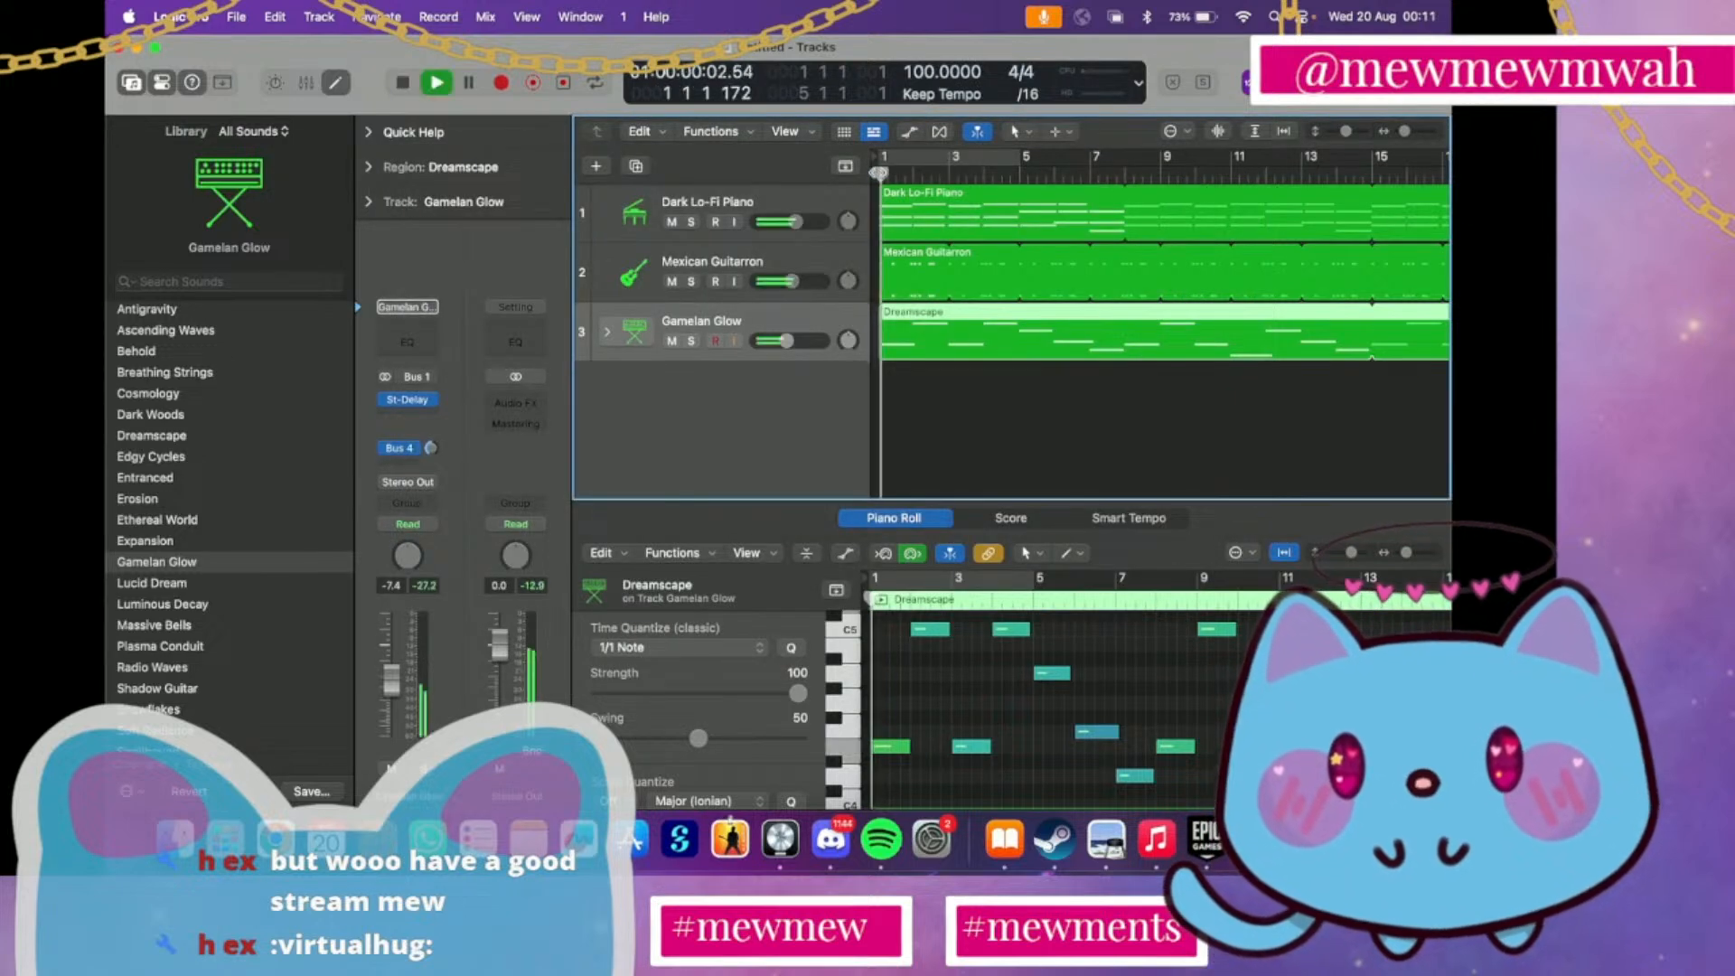
key("space")
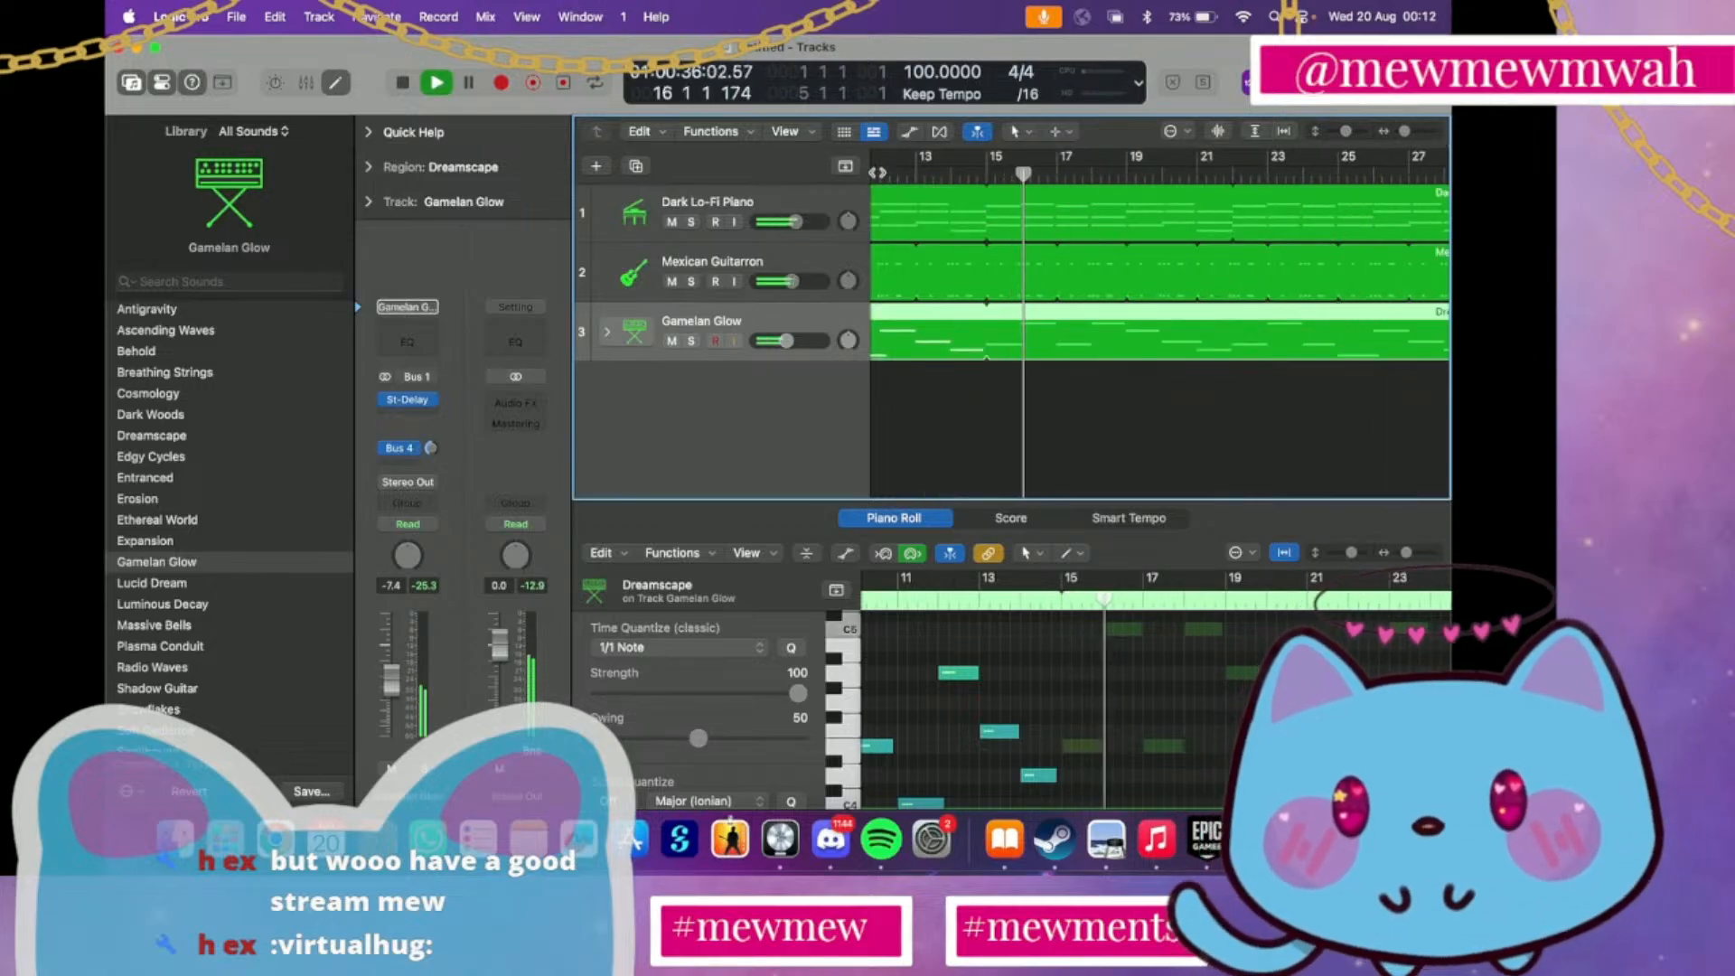
key("space")
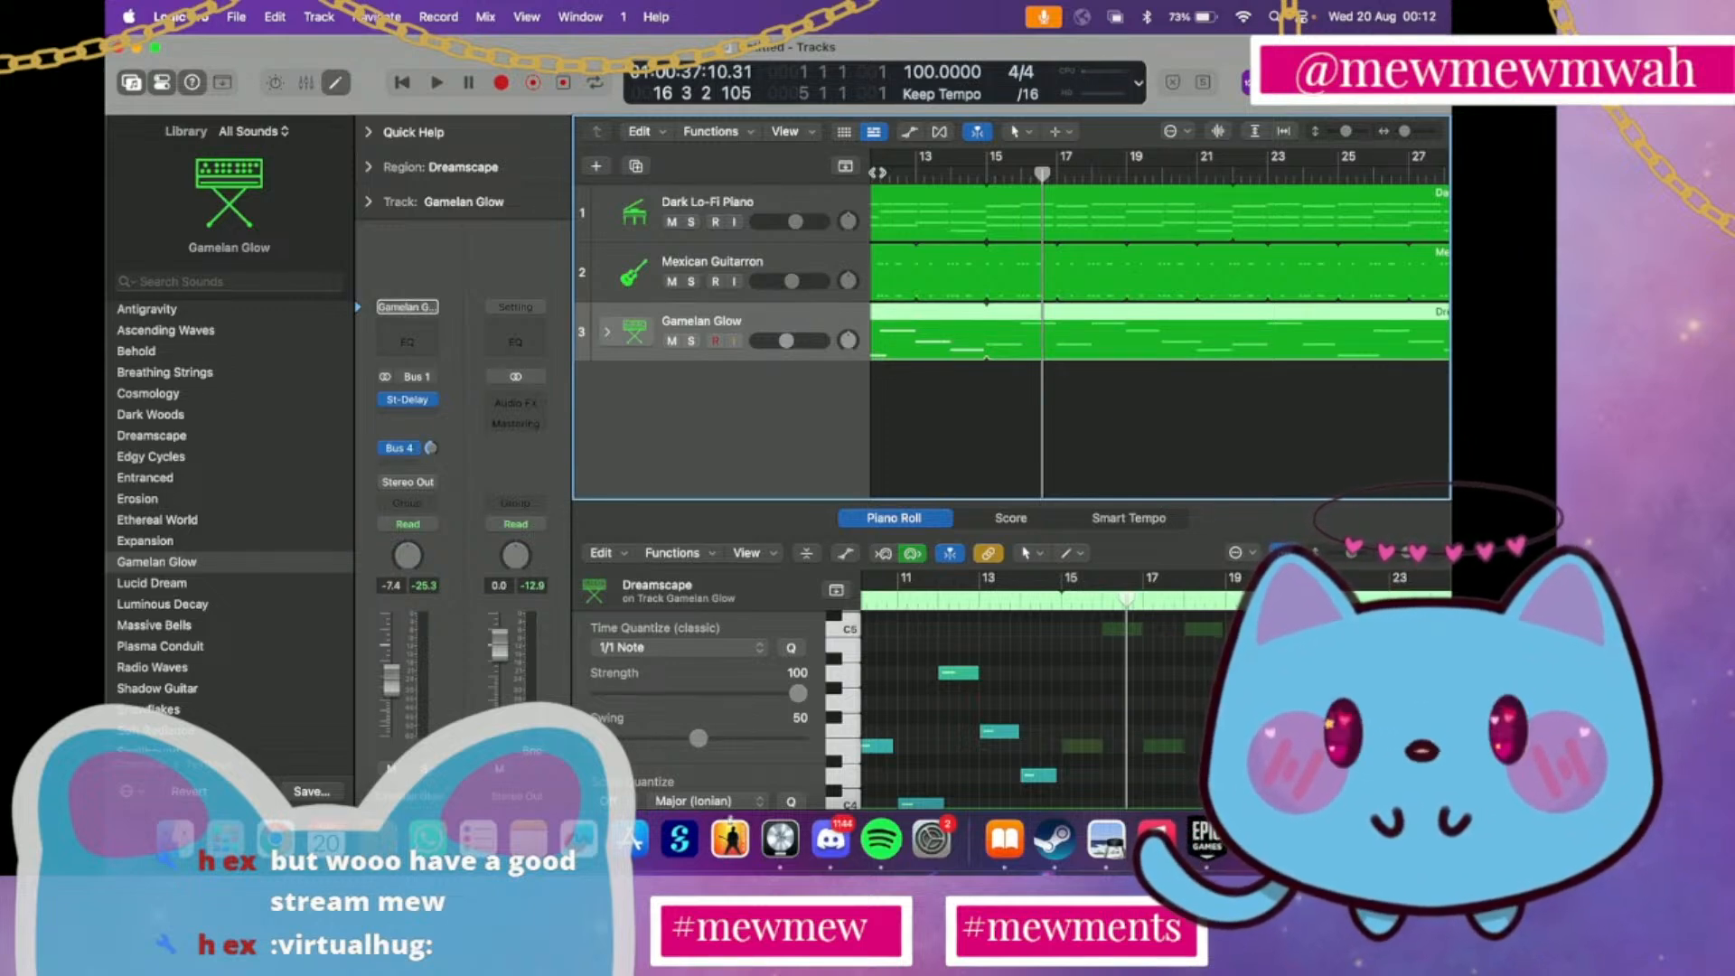
Add a track duplicating the Gamelan Glow setup and load the Cellos sound from the Orchestral Strings category on it
scroll(190, 376, "left", 5)
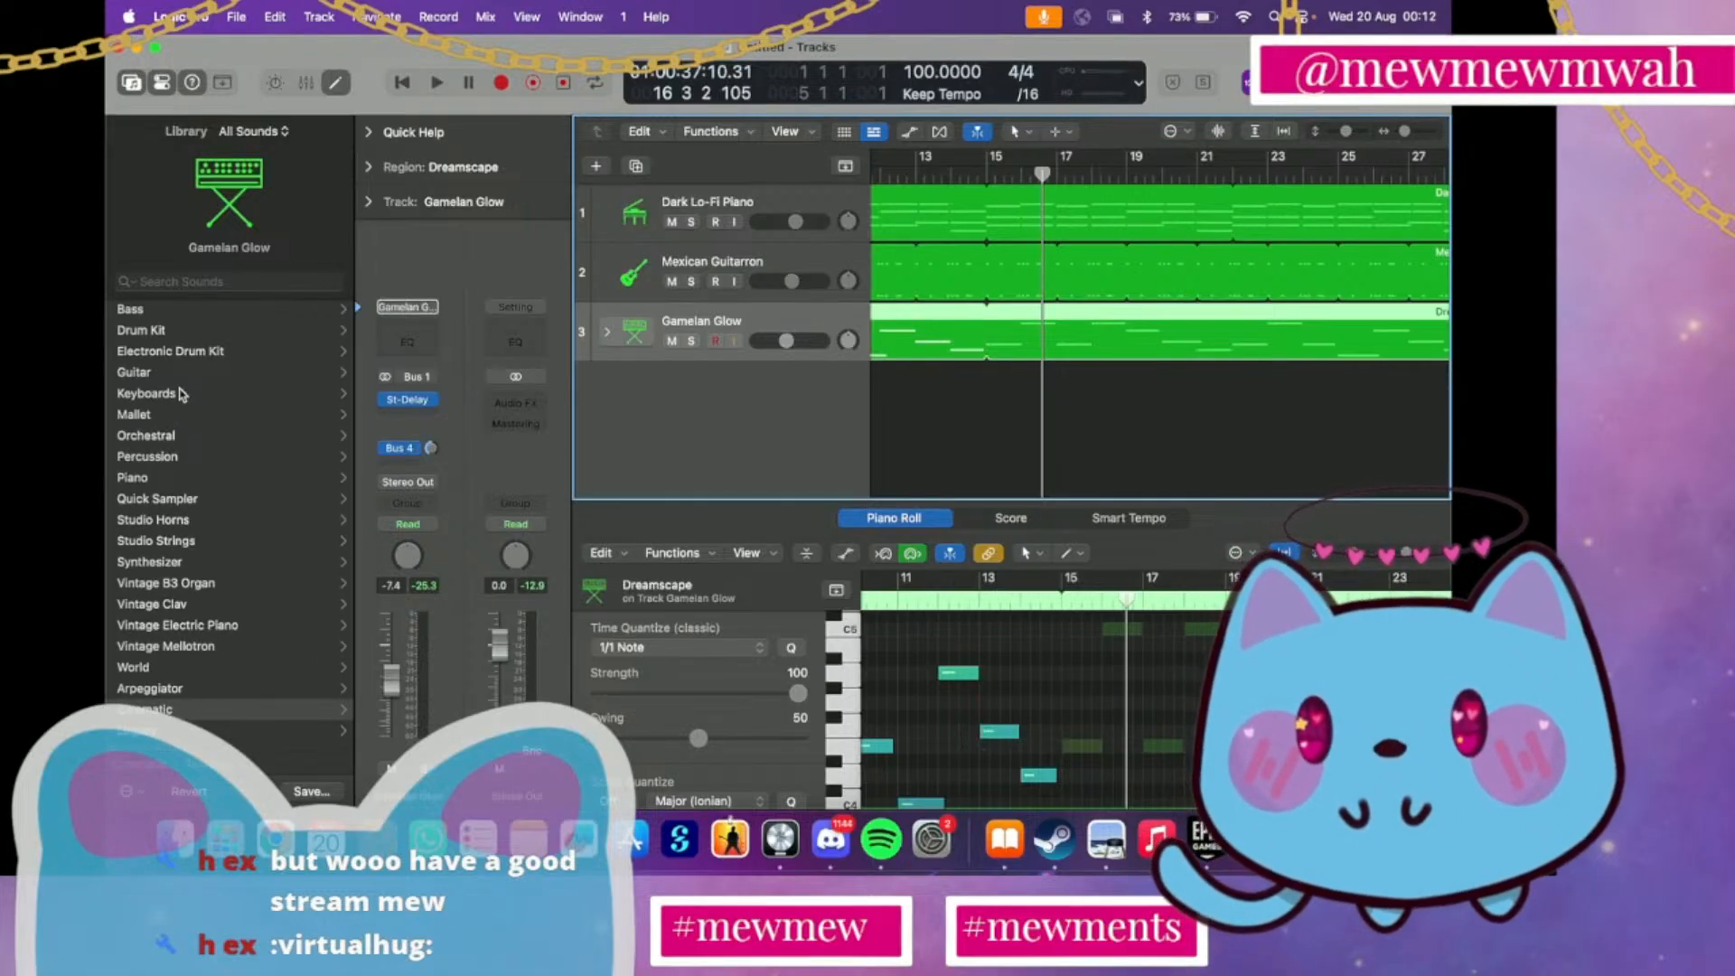
left_click(222, 553)
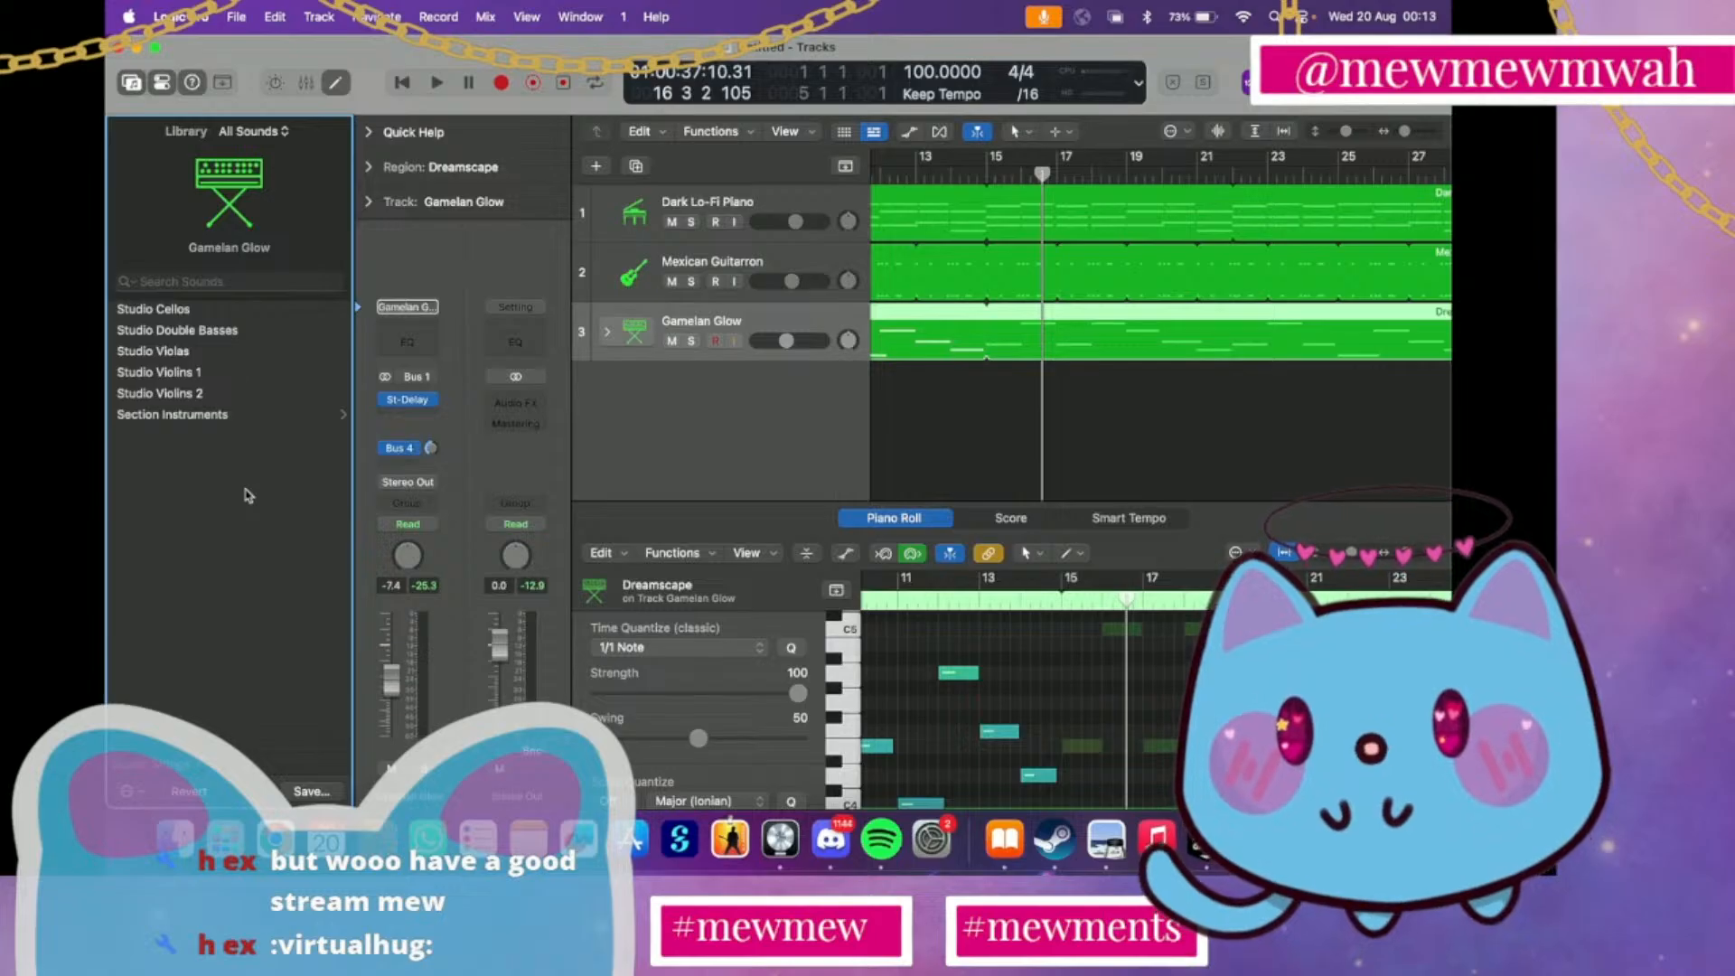
scroll(229, 334, "left", 5)
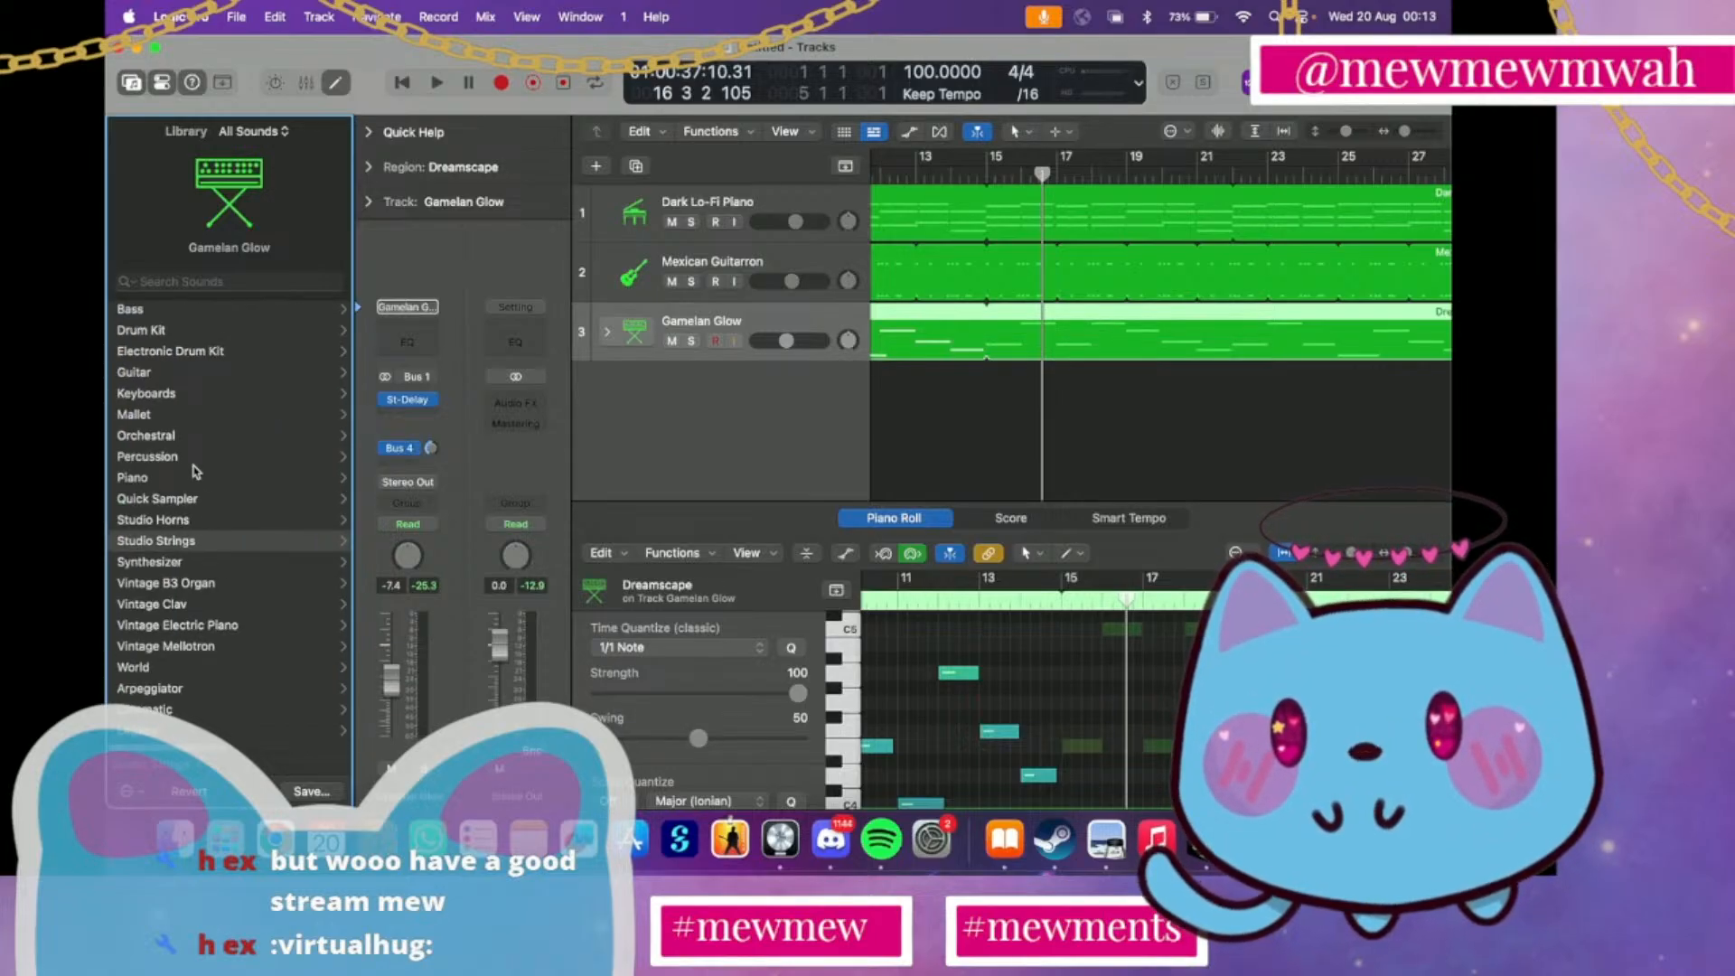
left_click(198, 437)
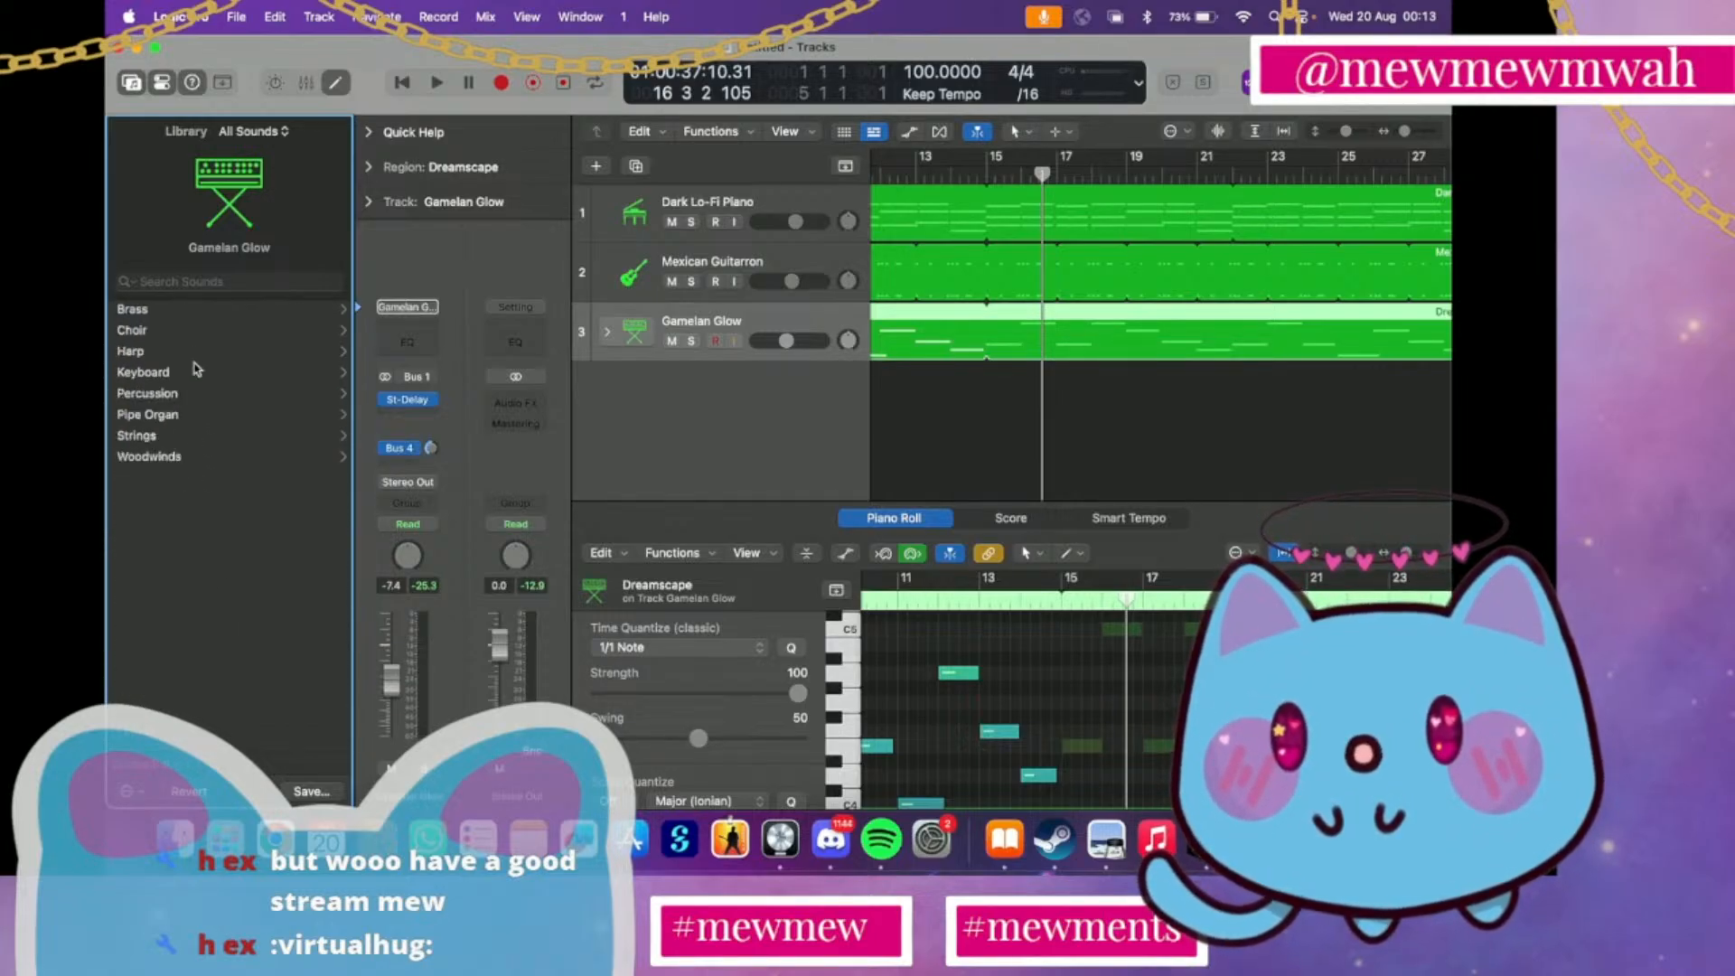
left_click(172, 438)
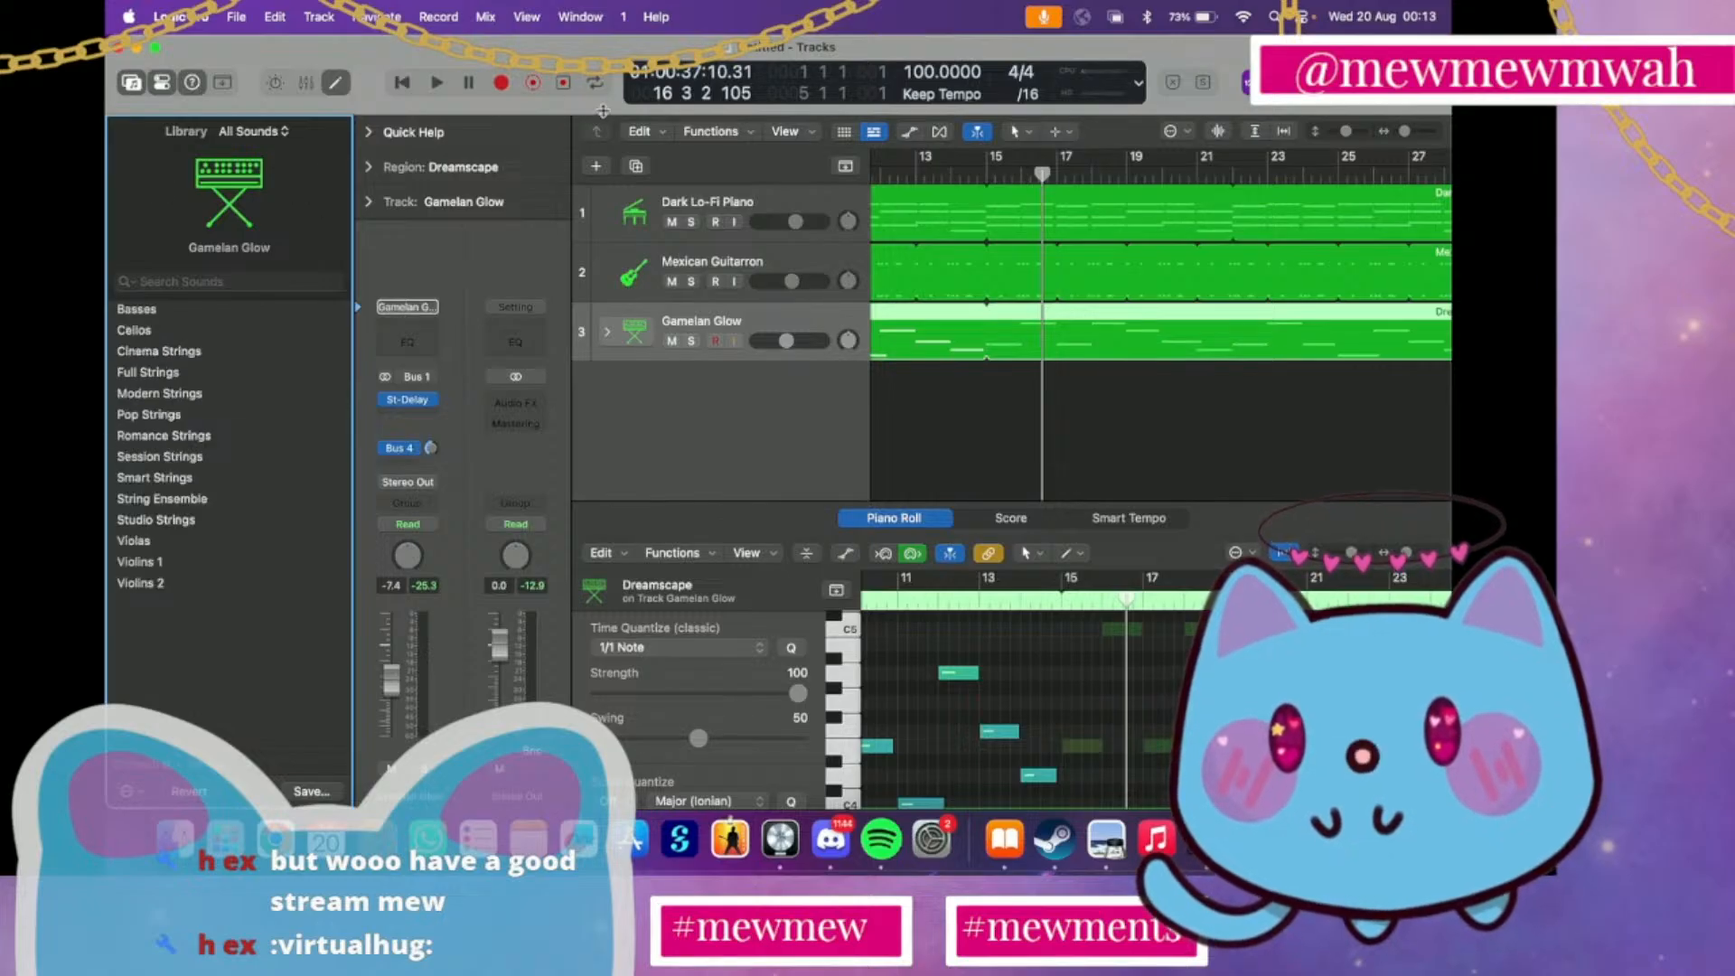
left_click(632, 165)
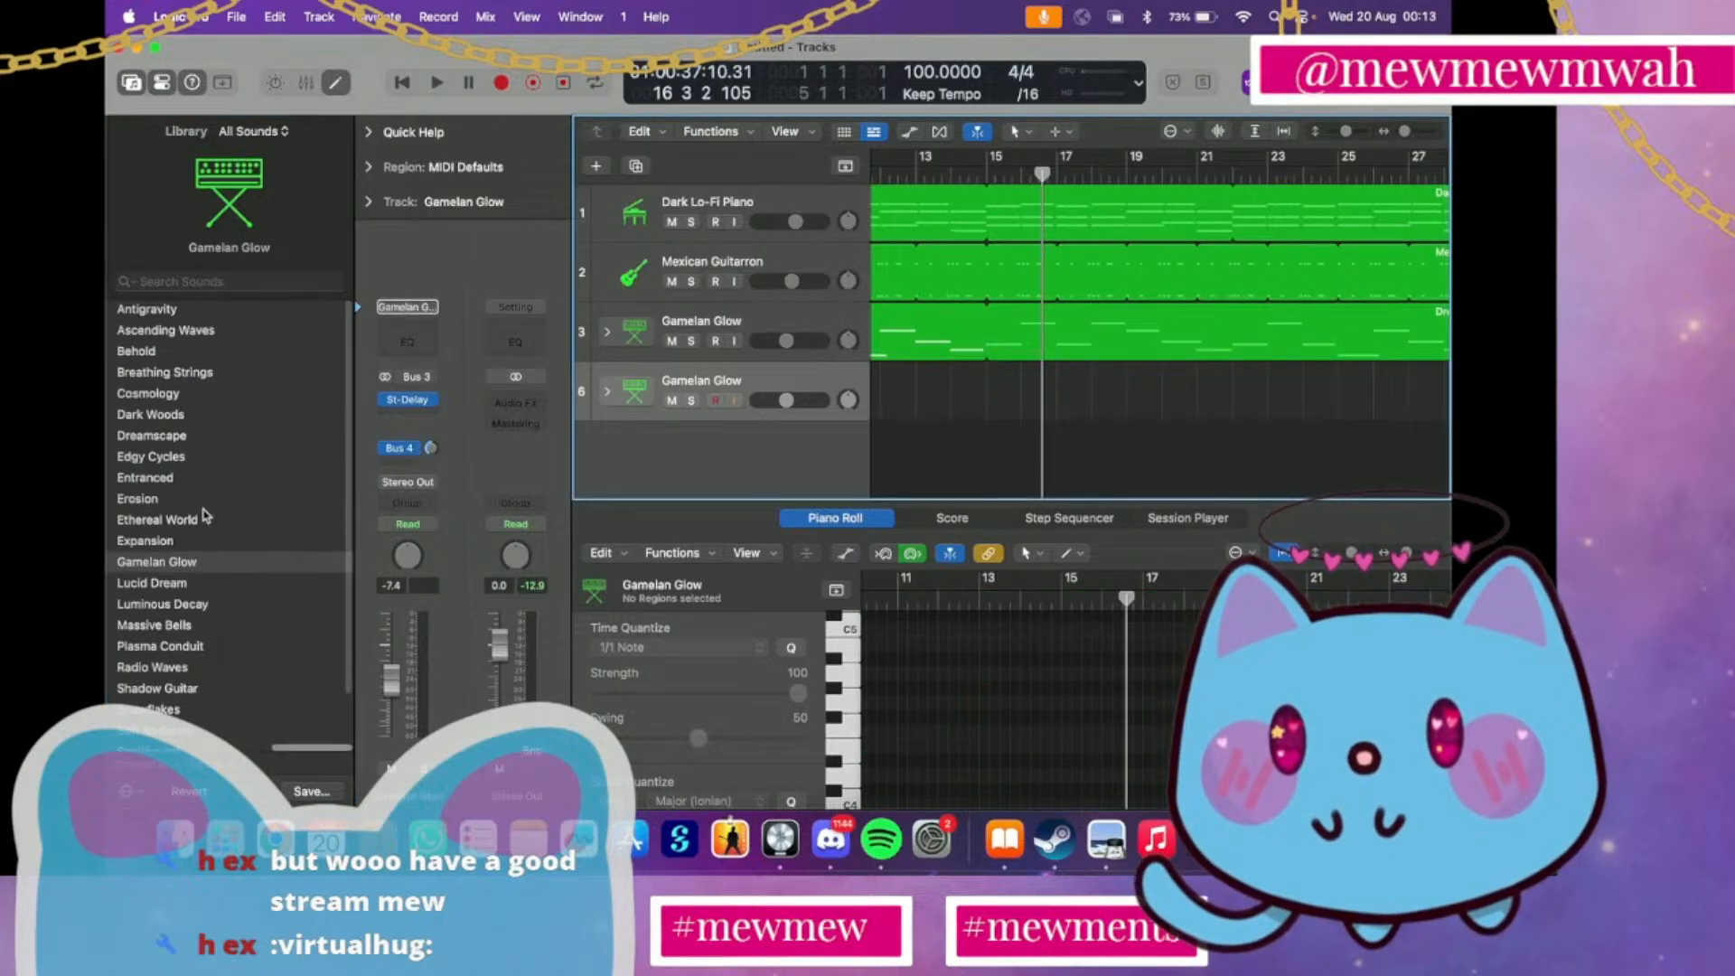
scroll(205, 513, "left", 5)
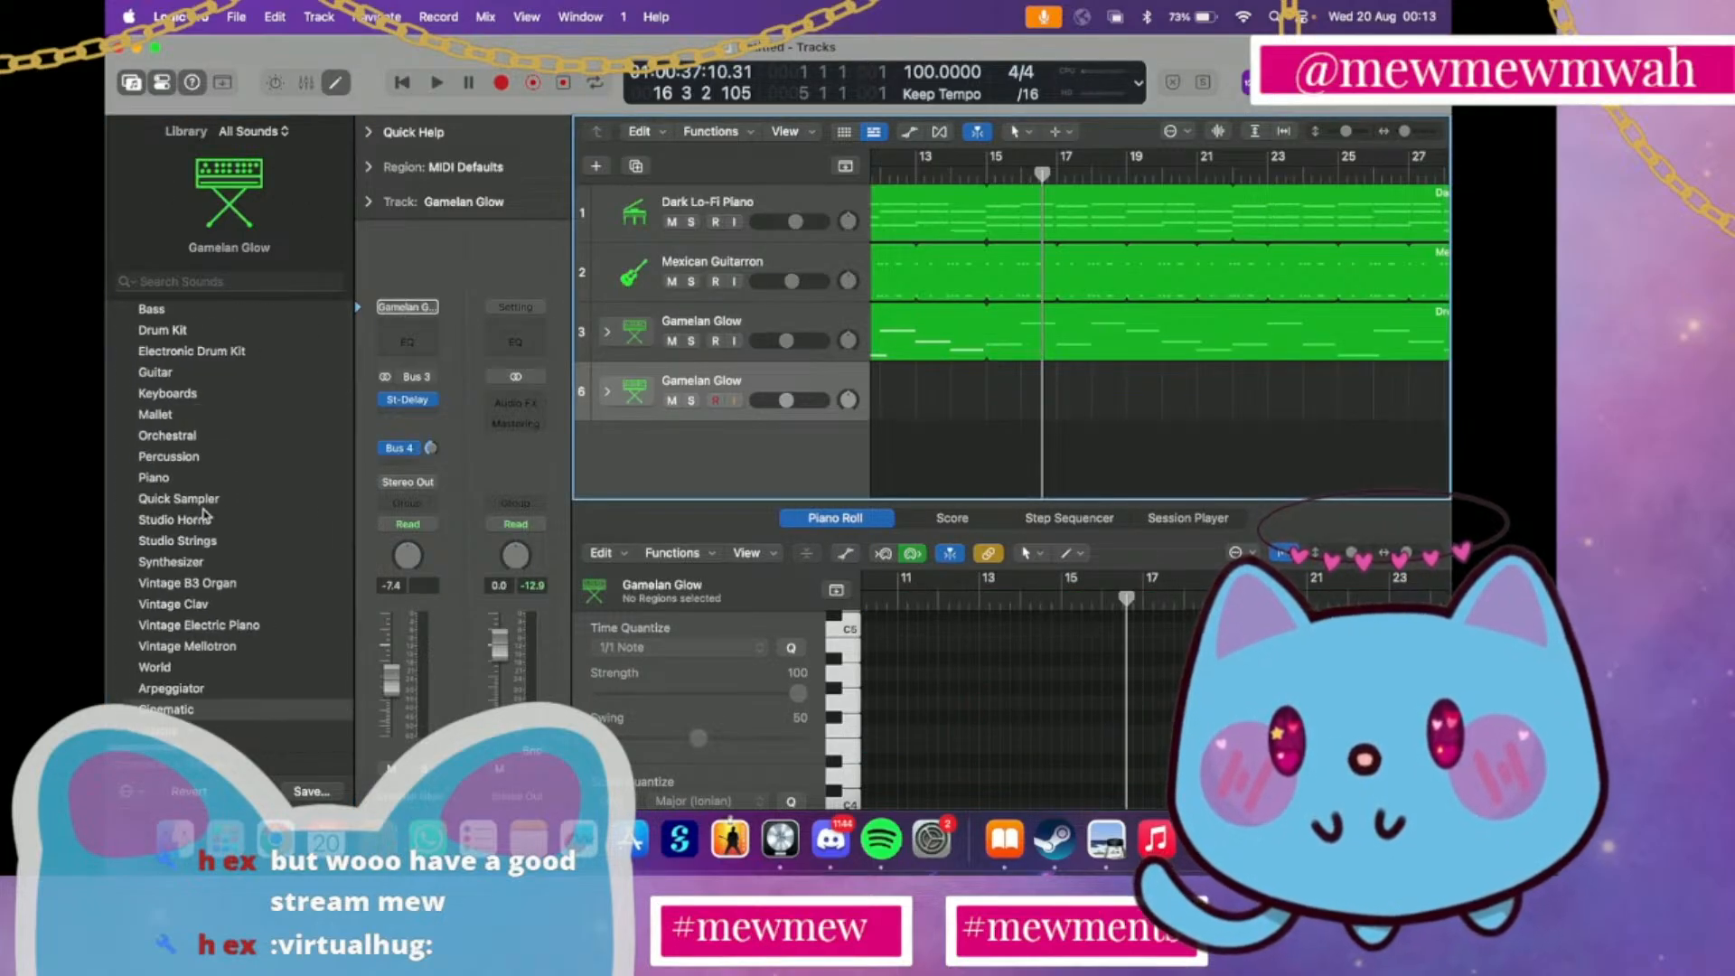
left_click(174, 438)
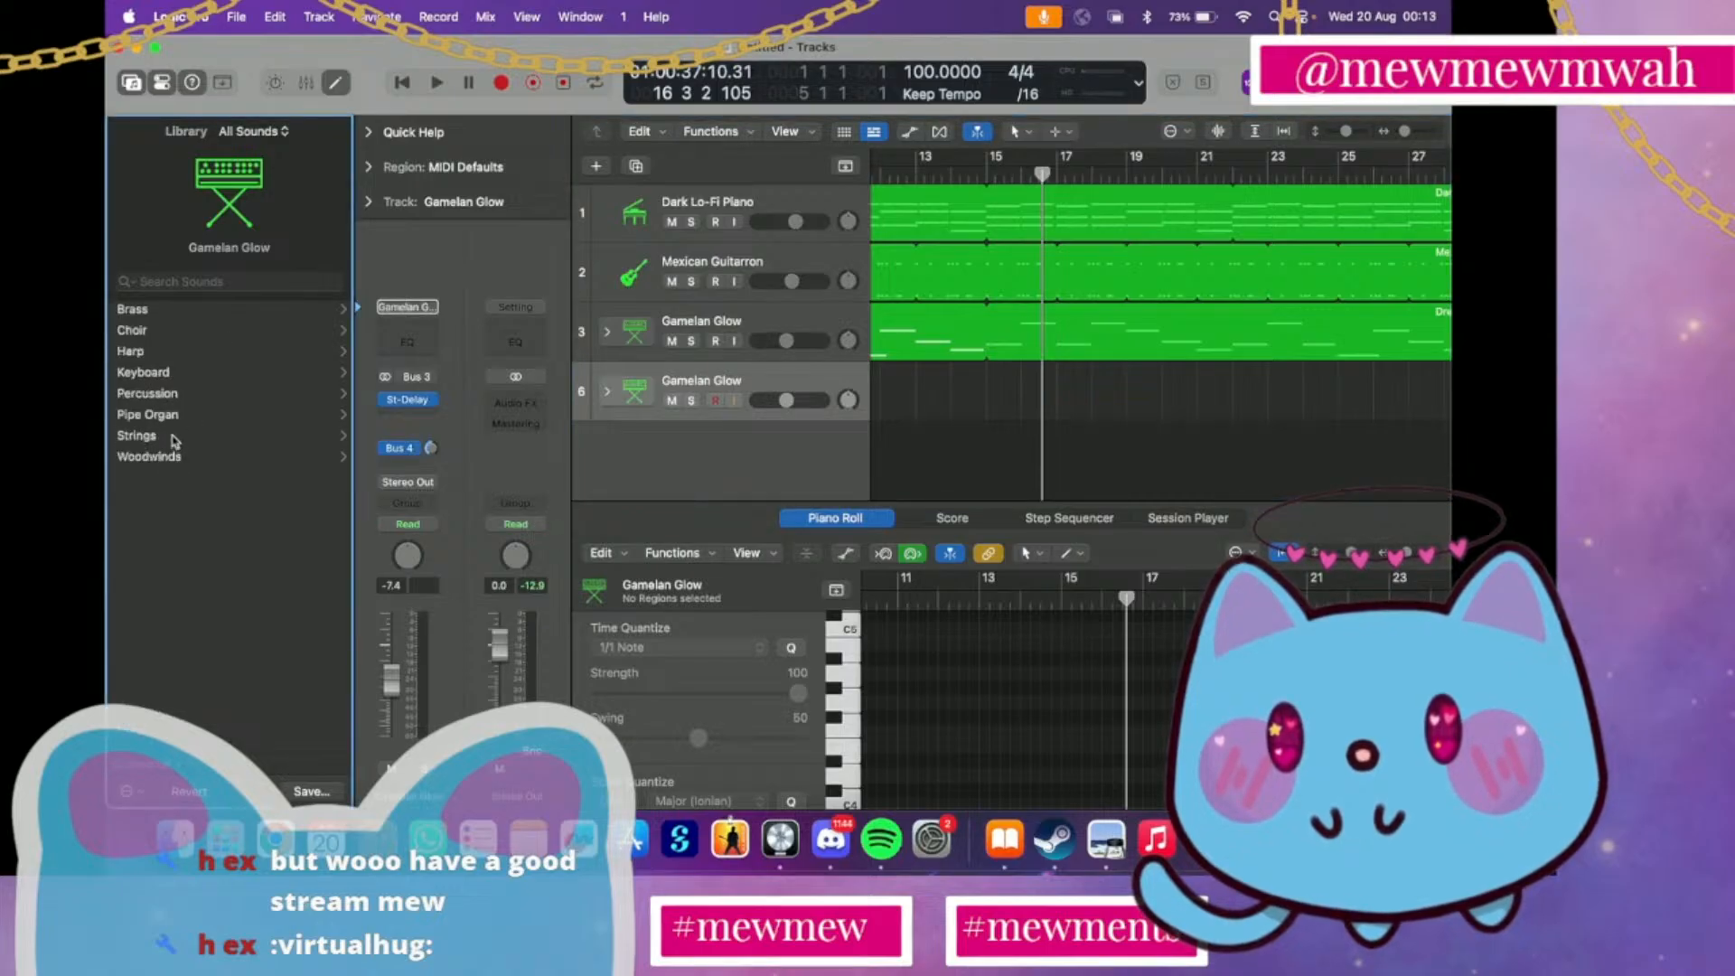
left_click(174, 437)
left_click(193, 331)
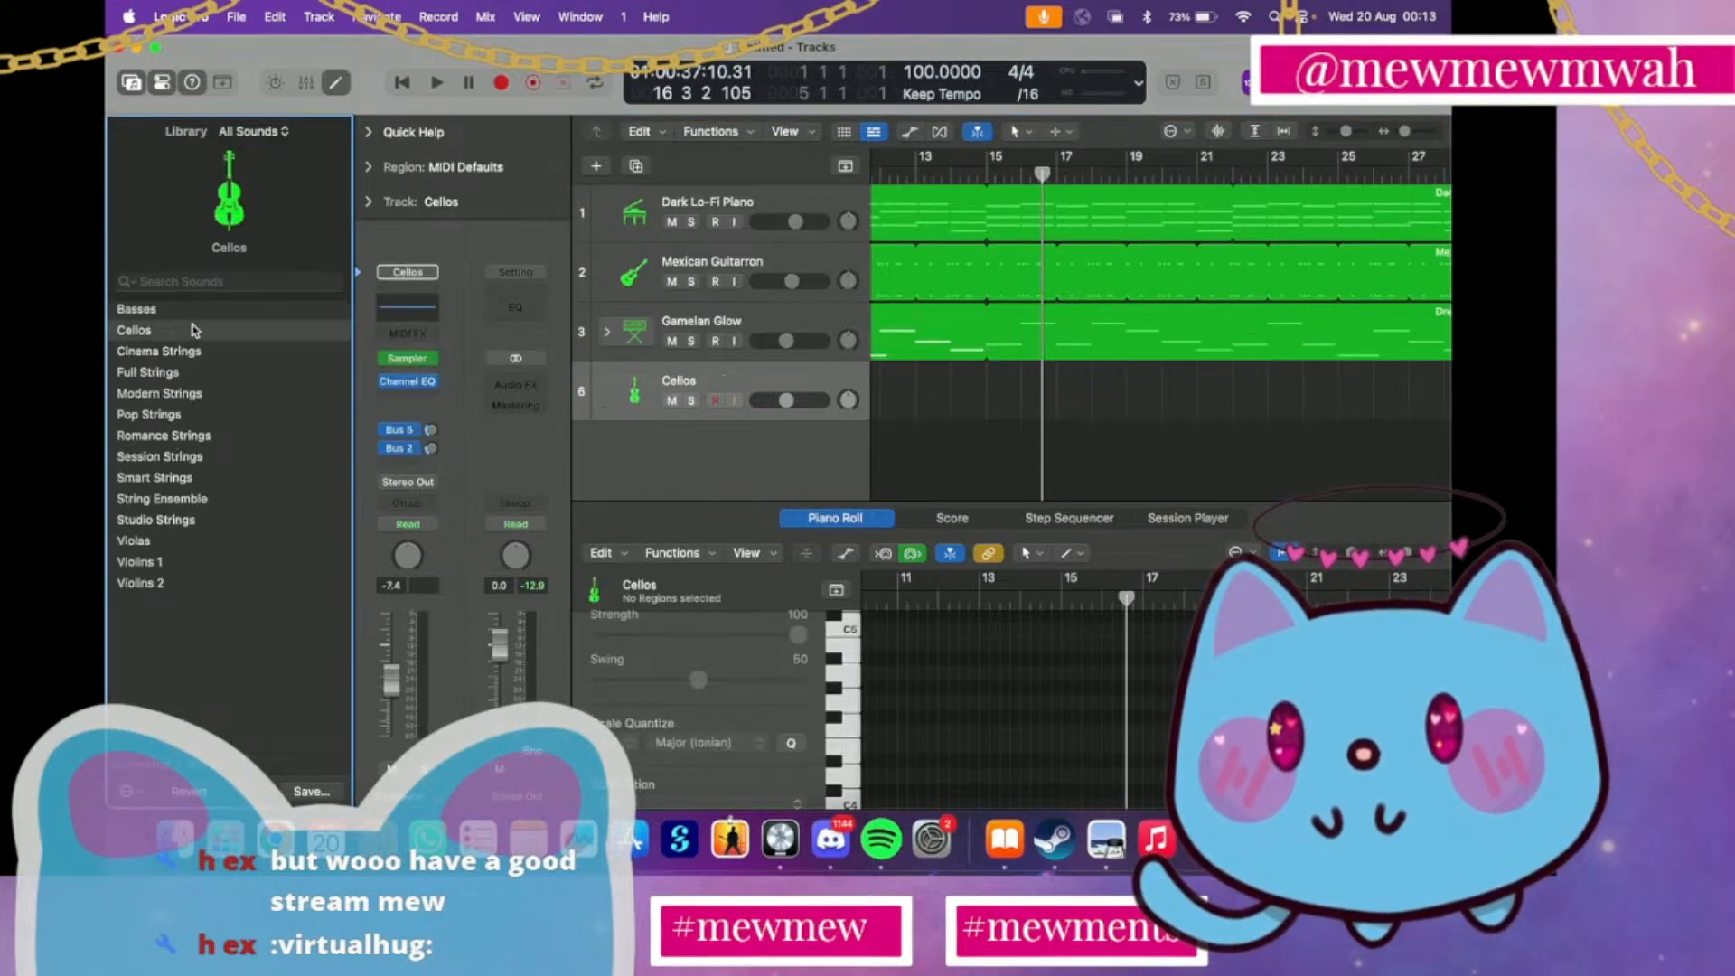
Capture the just-played cello notes as a region on the Cellos track, starting at bar 1
scroll(922, 368, "left", 8)
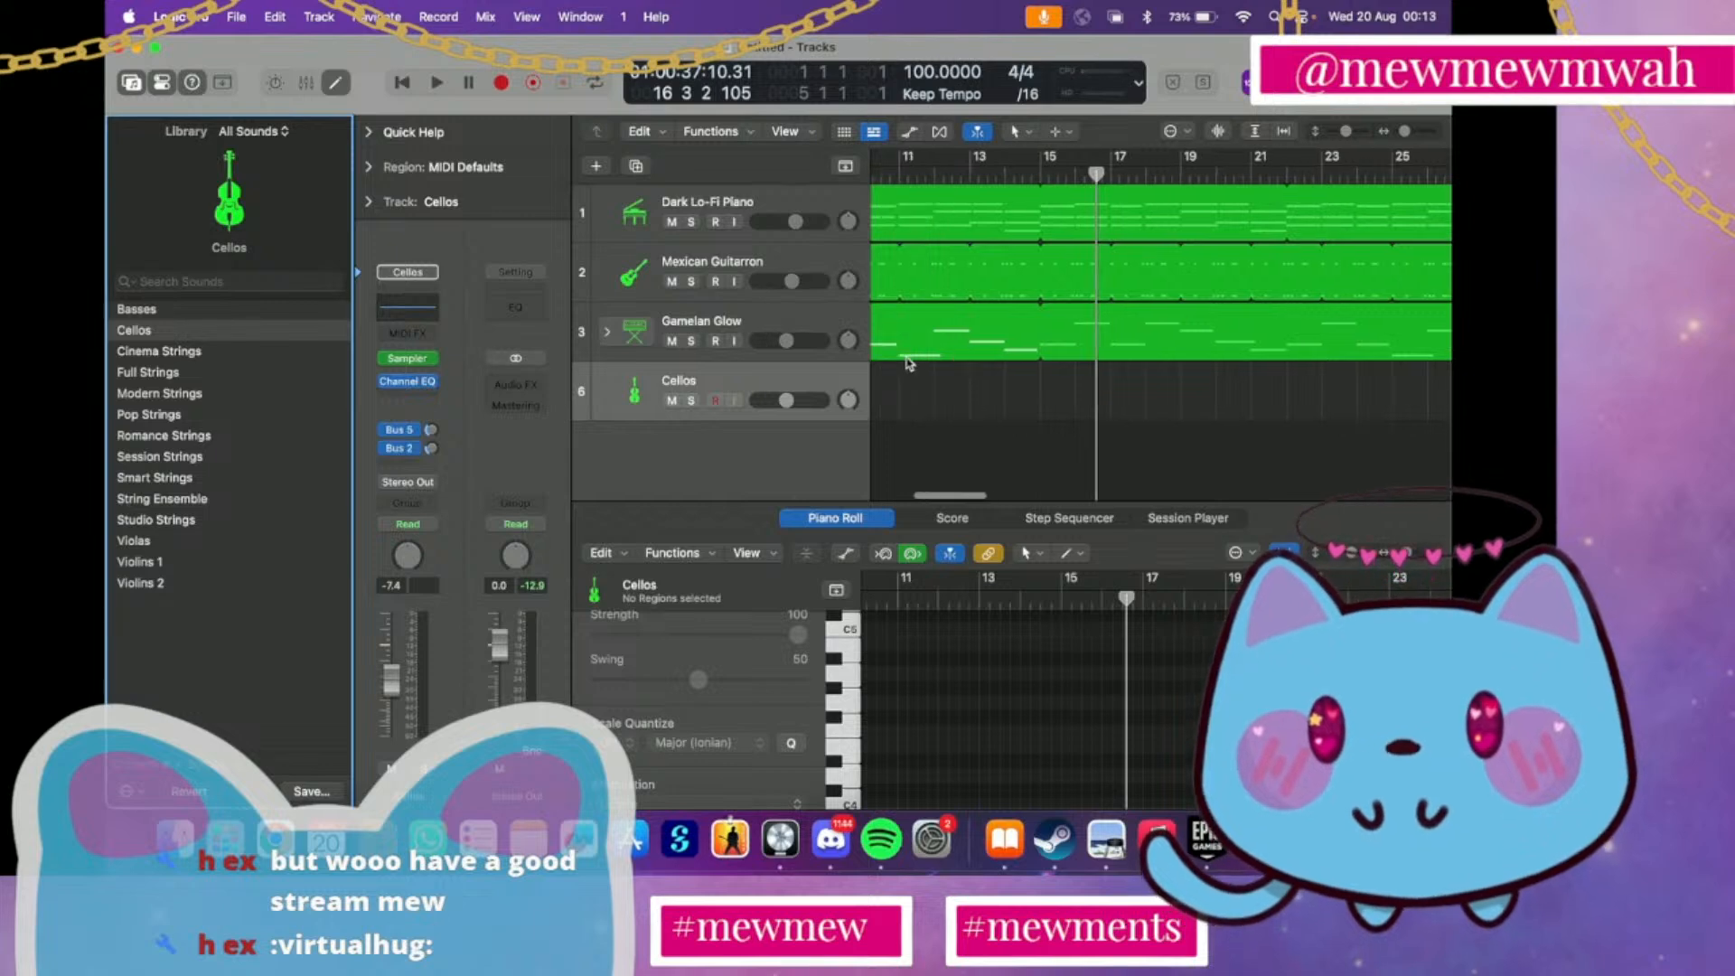
left_click(881, 174)
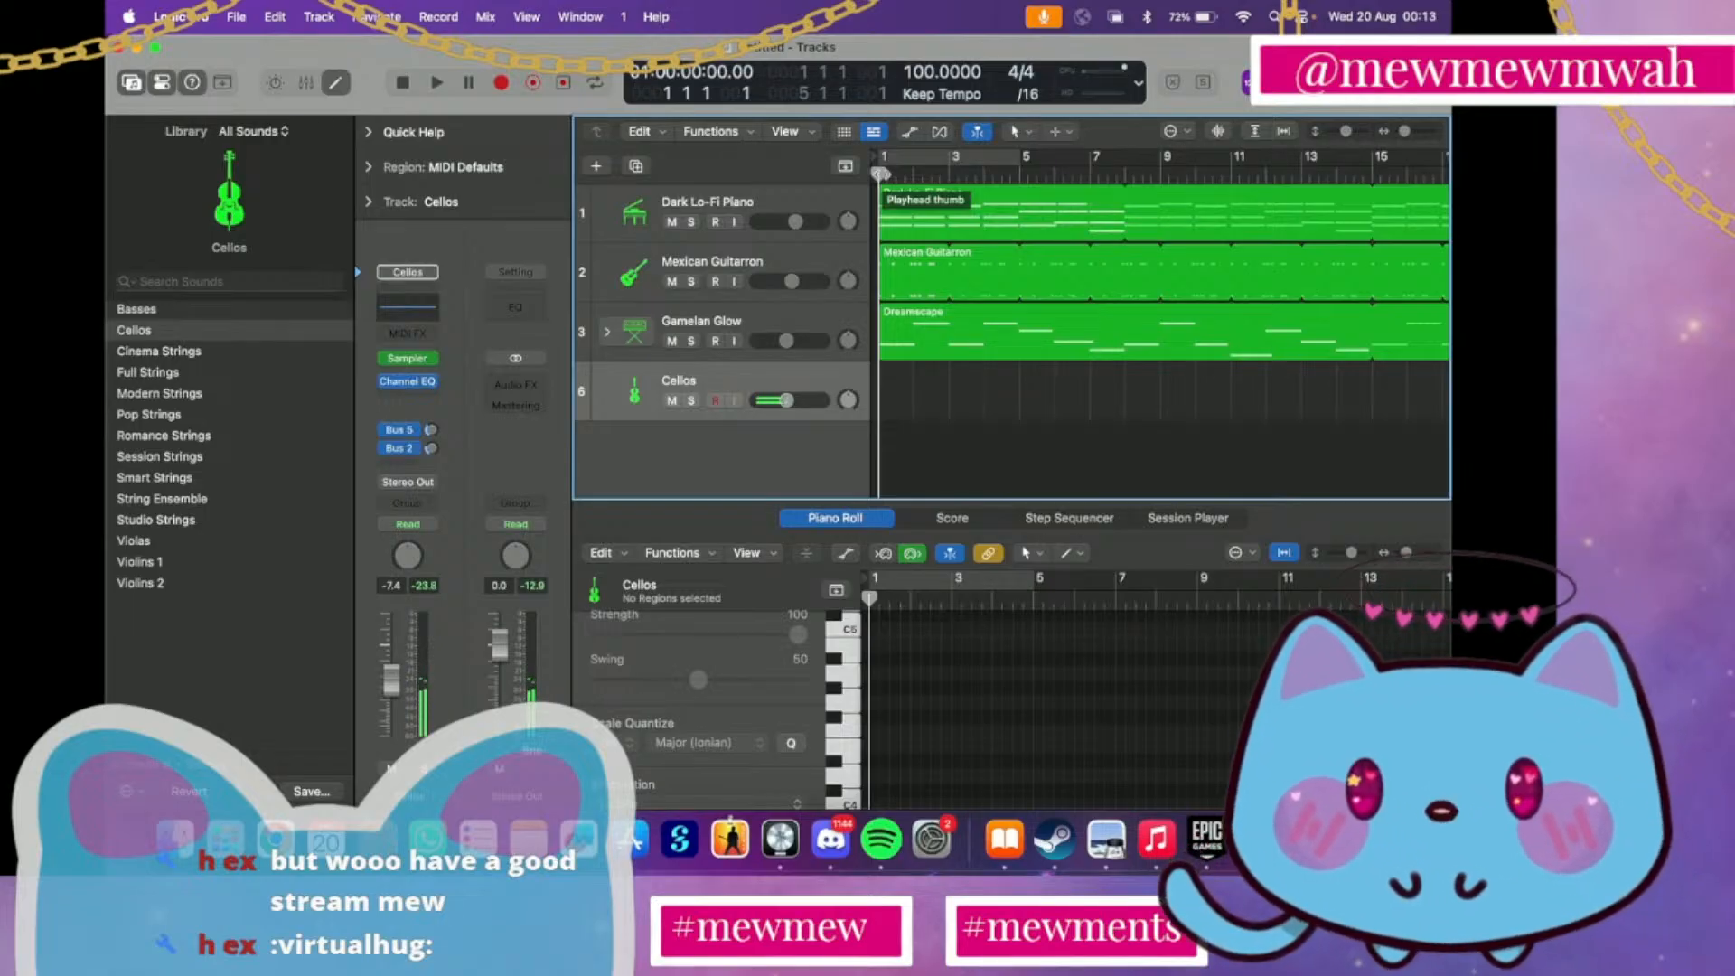
left_click(594, 82)
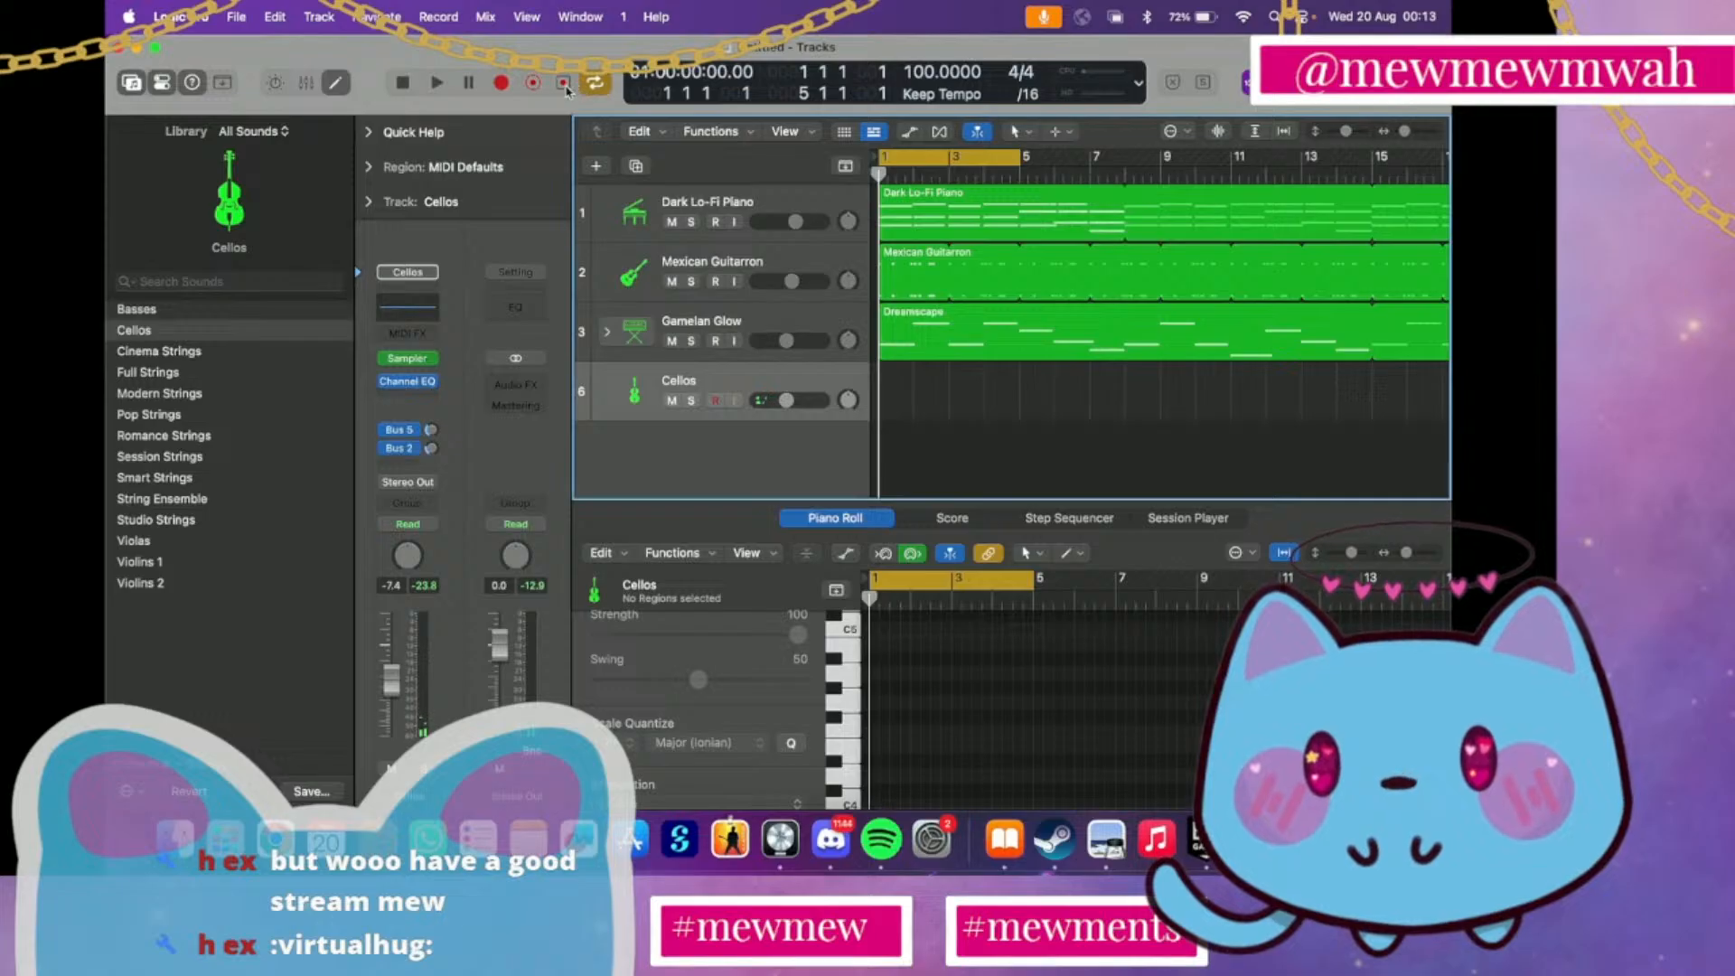
left_click(564, 86)
Audition the captured cello region against the other tracks up to bar 3, and delete it
key("space")
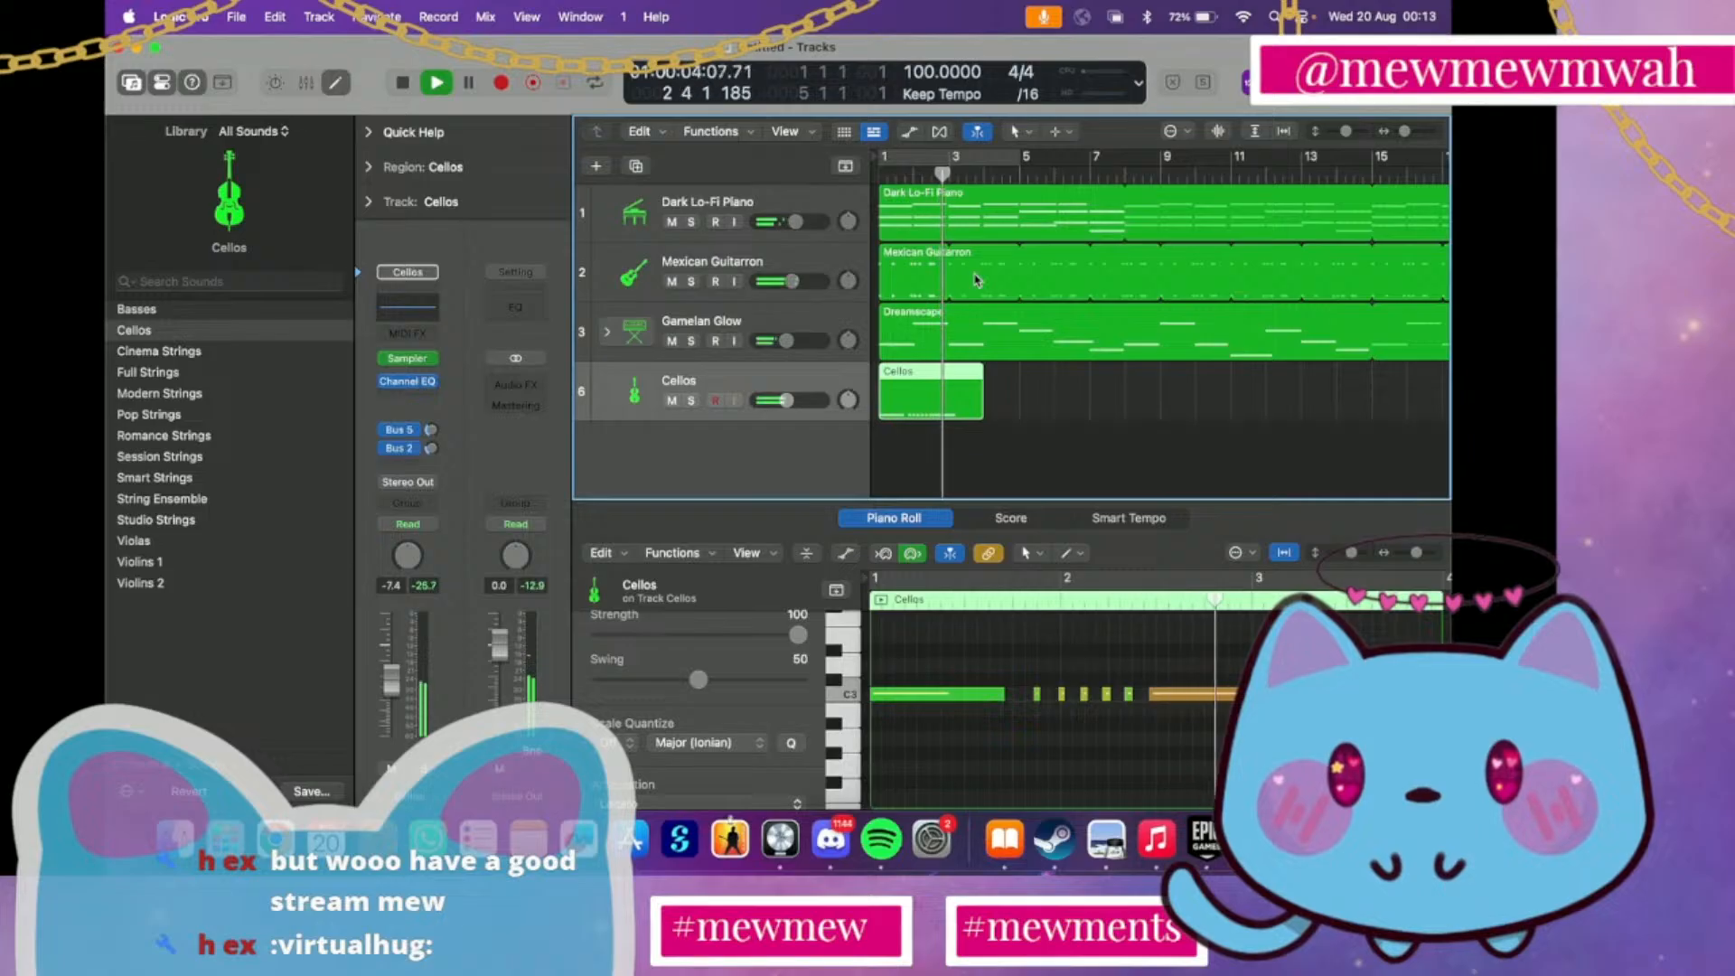
key("ctrl+m")
key("ctrl+m")
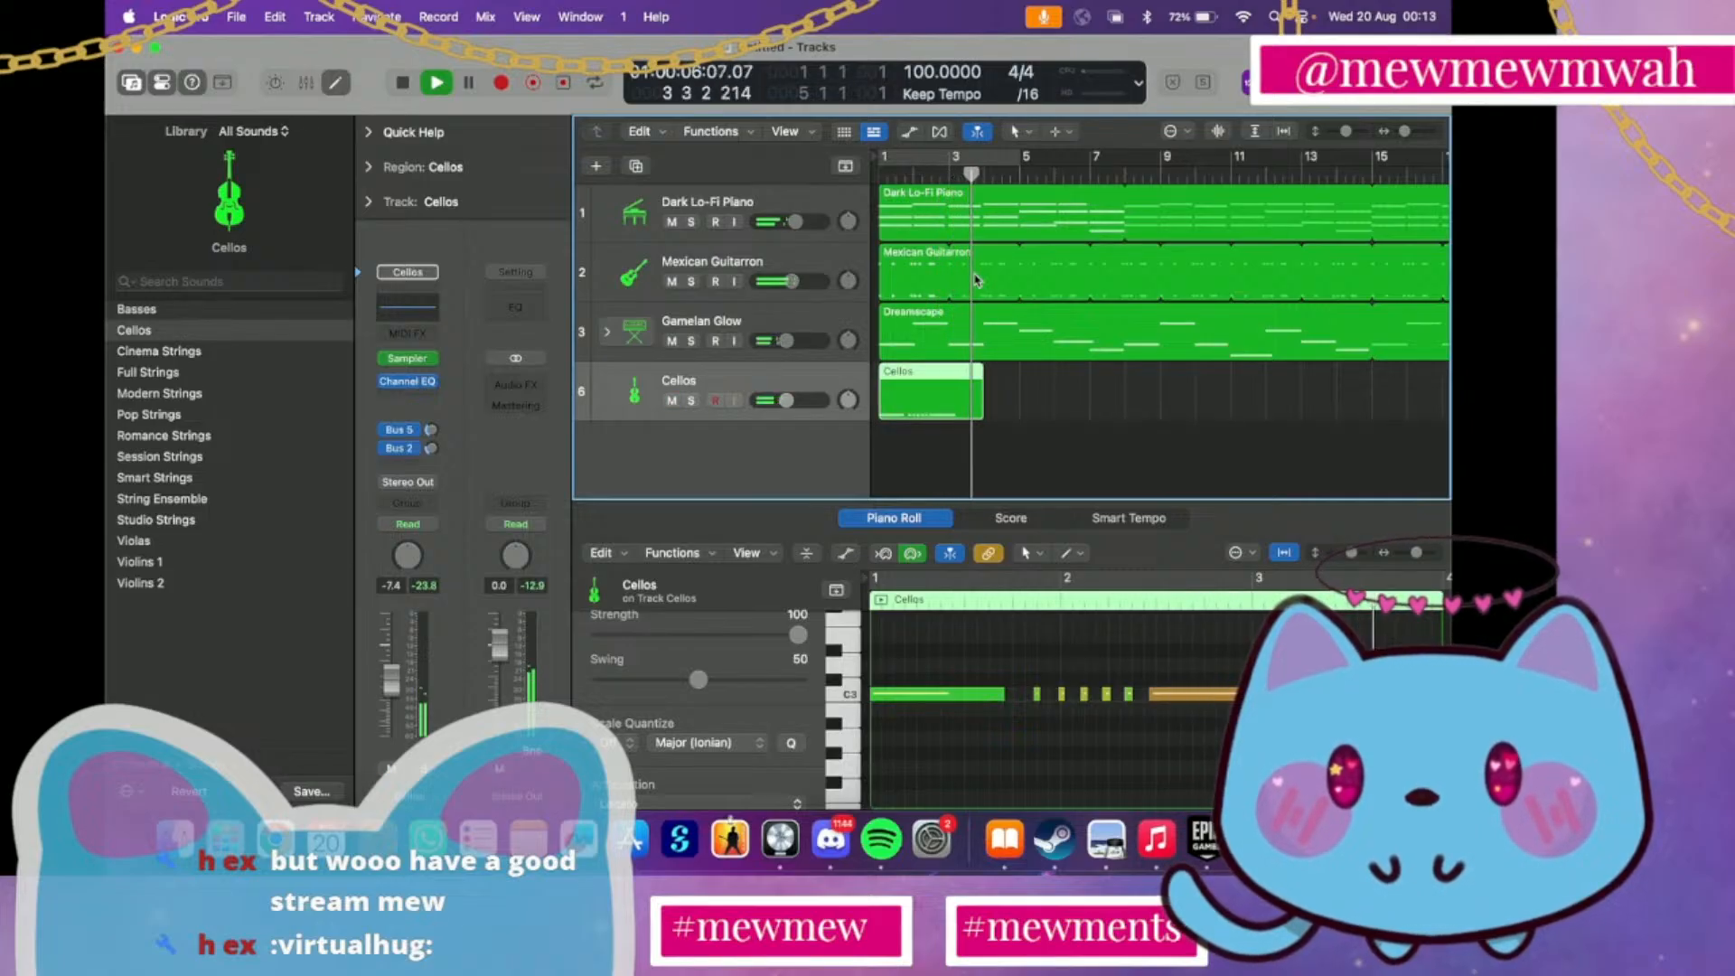
key("space")
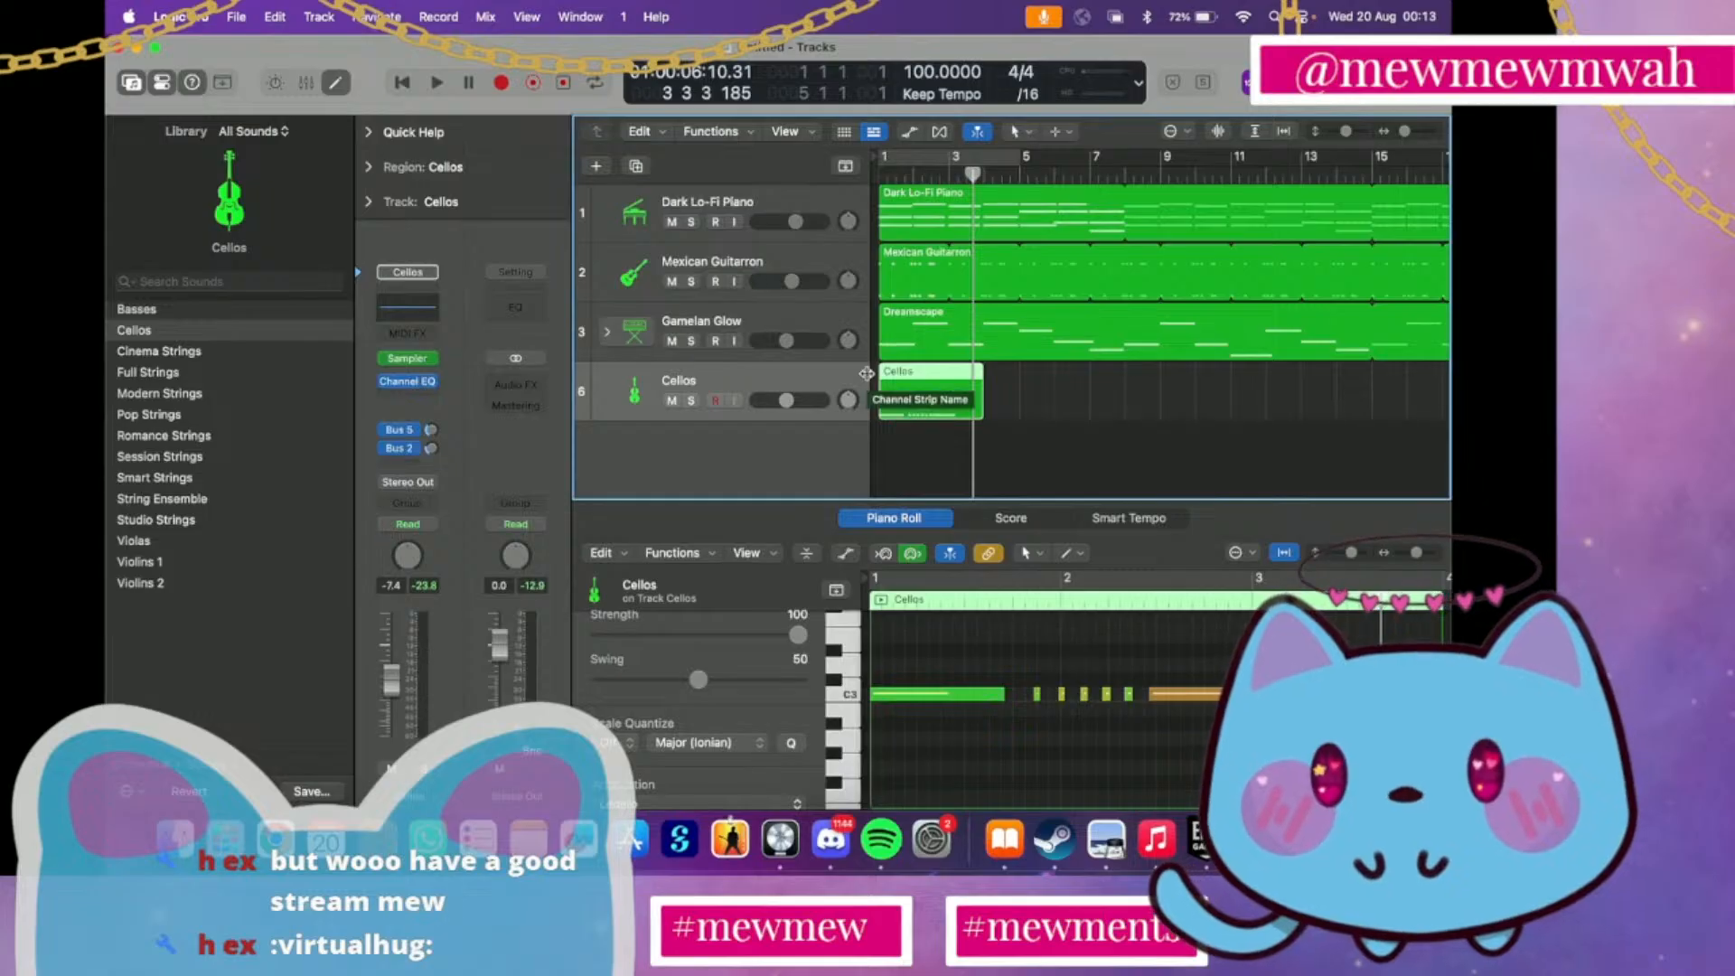
key("Delete")
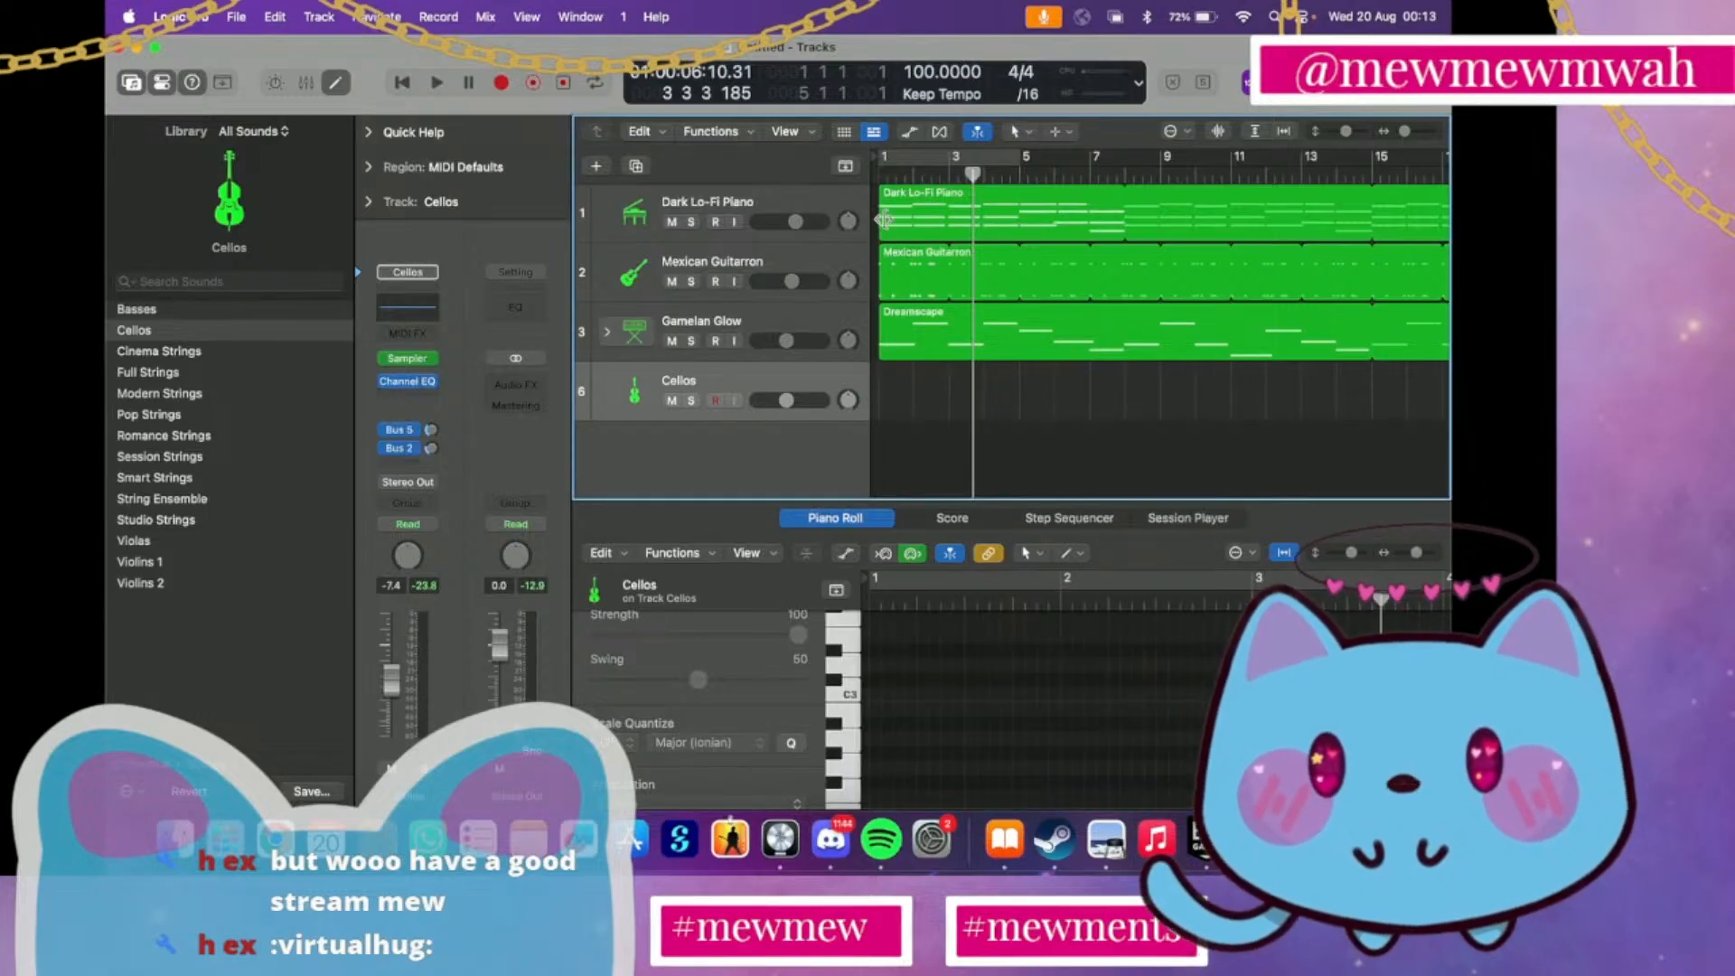
Capture a second cello take as a region and trim its empty lead-in so the part starts near bar 1
key("Return")
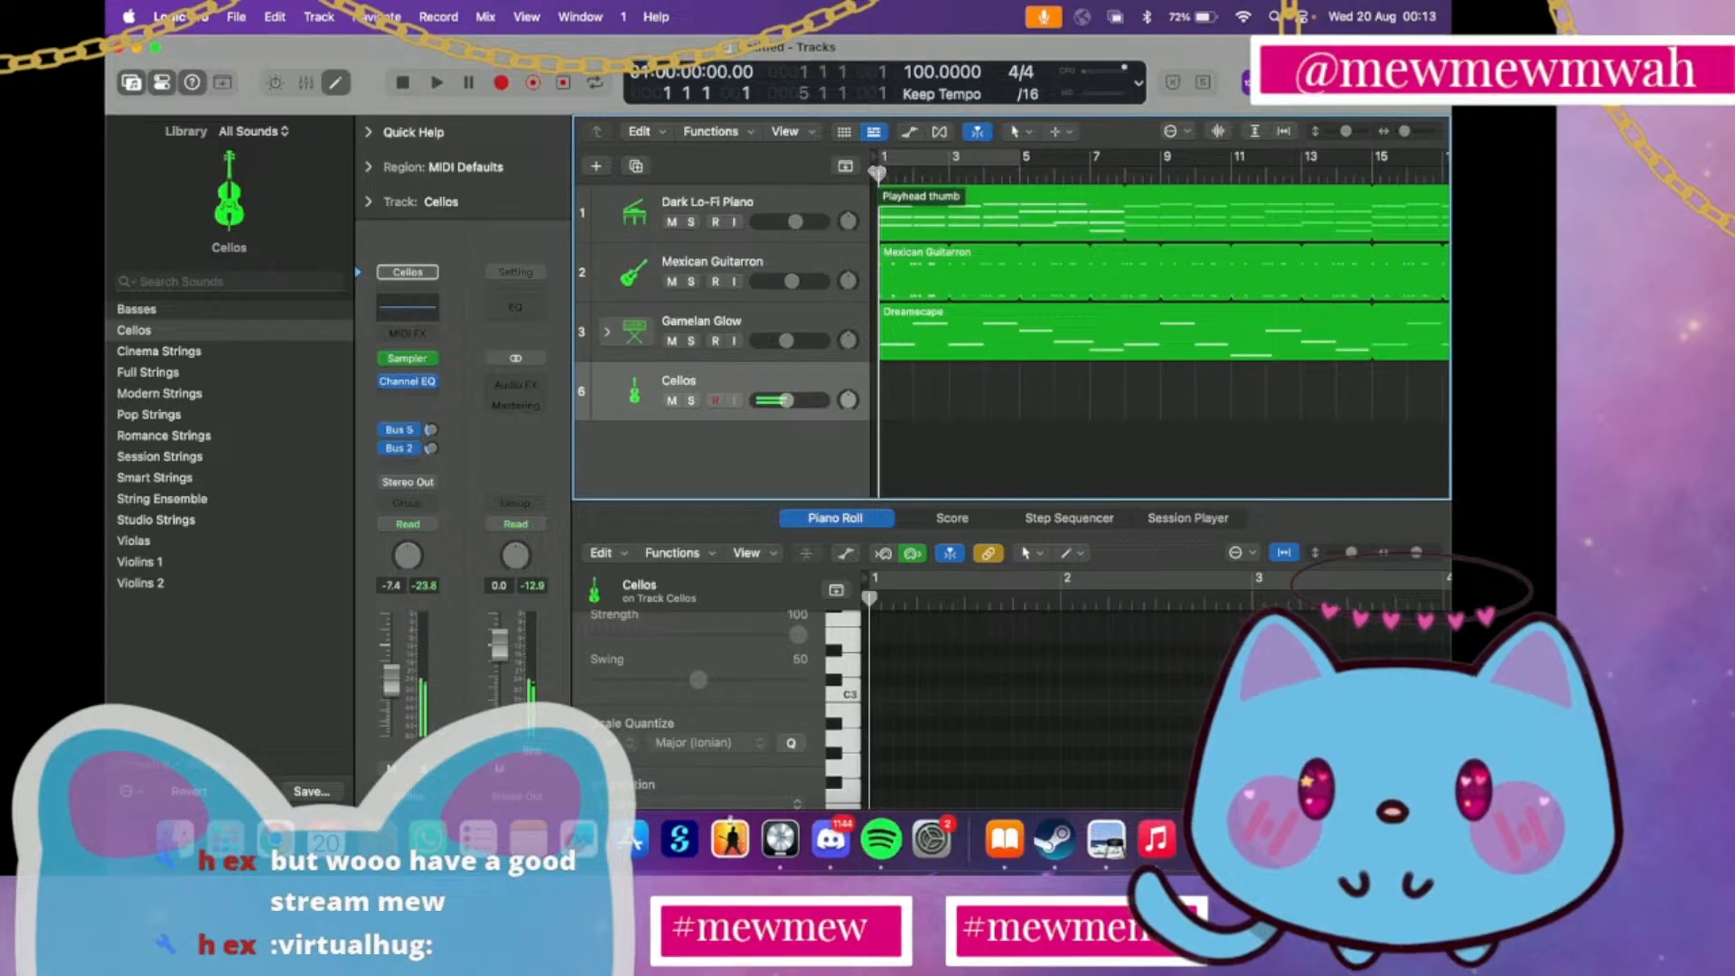
key("space")
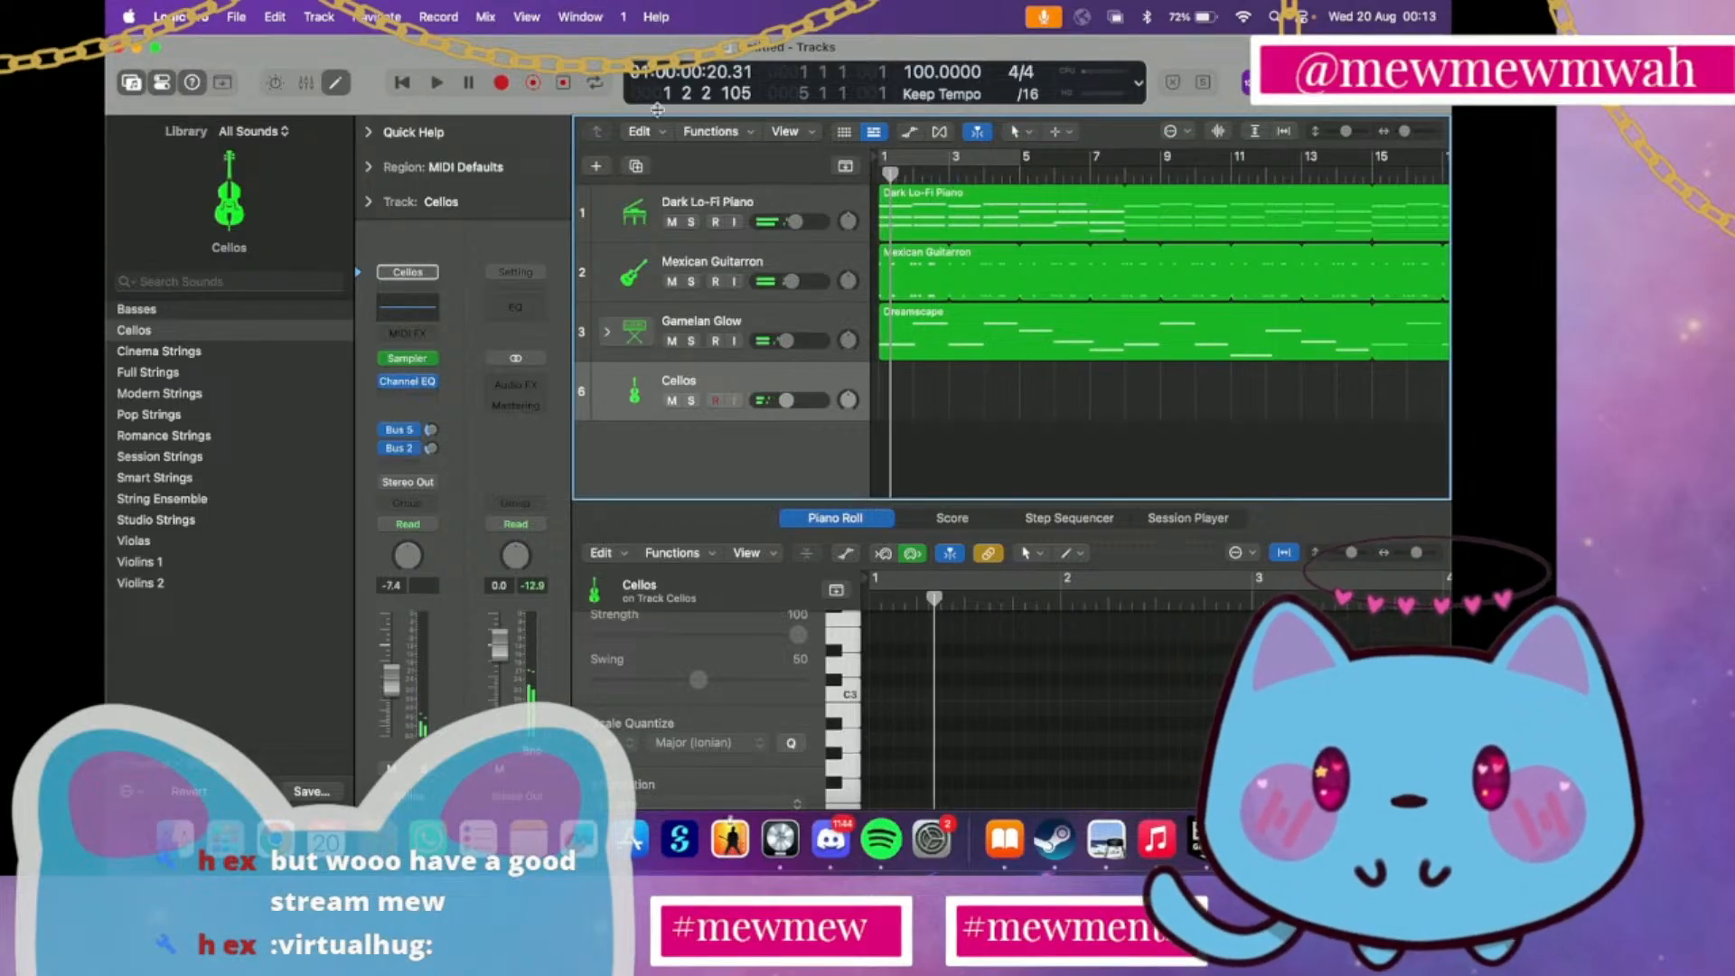
left_click(563, 83)
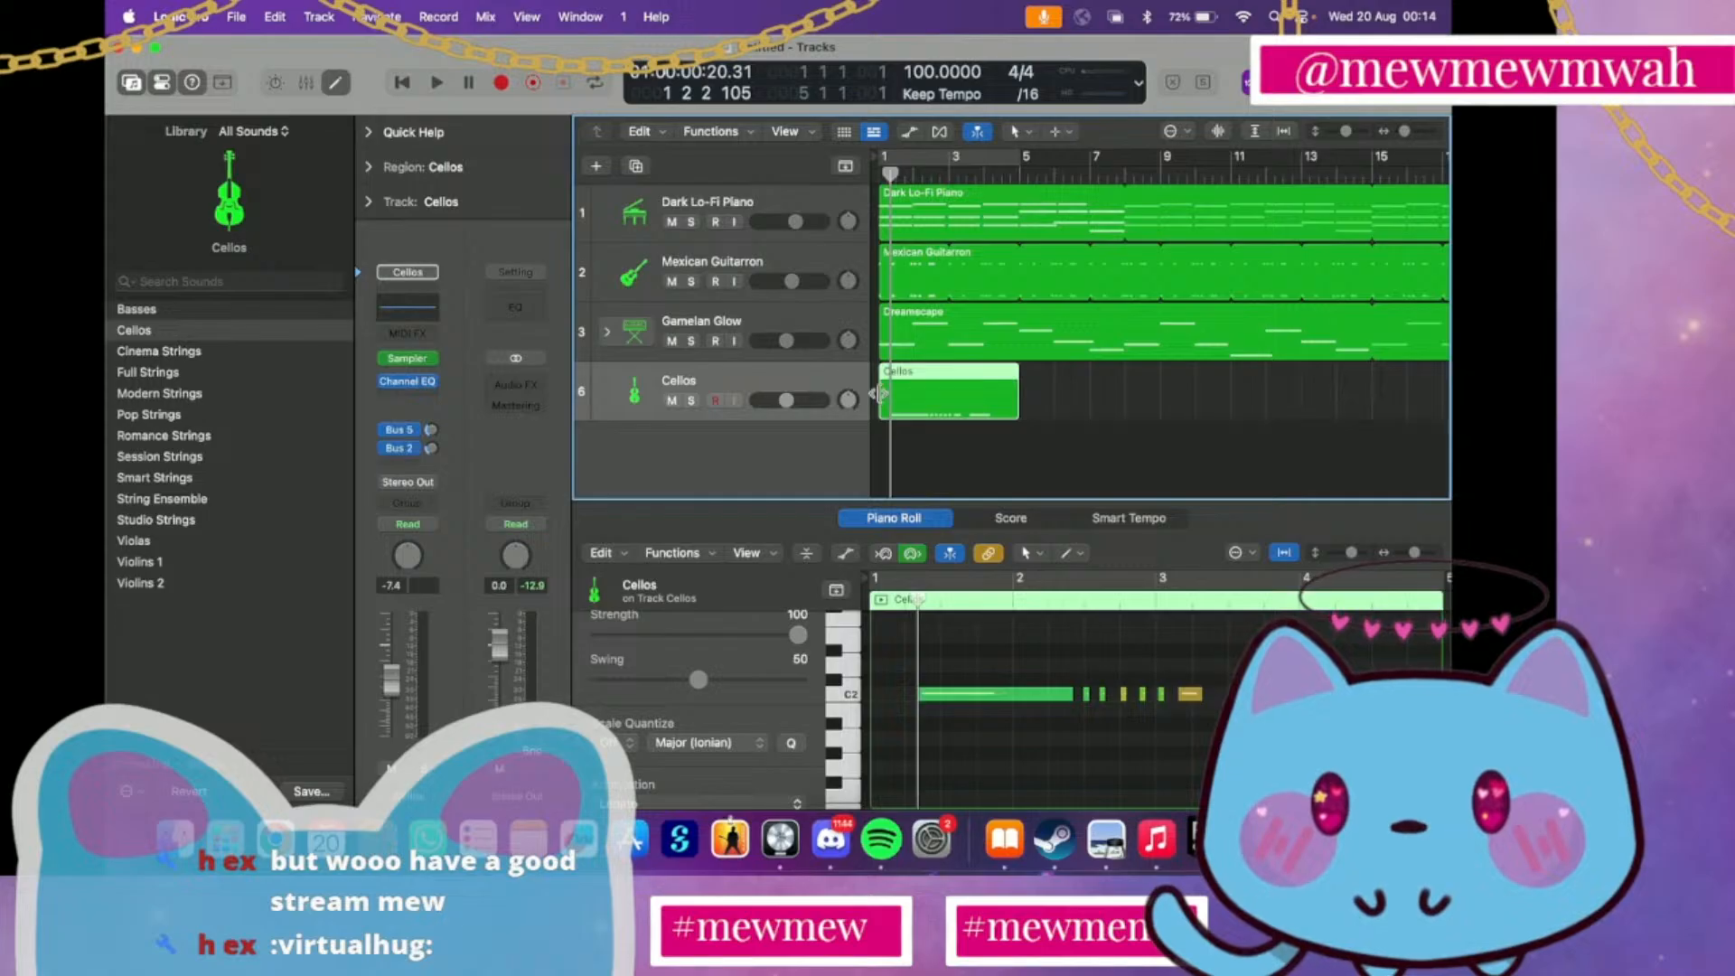
left_click_drag(878, 394, 914, 401)
Compare the arrangement from bar 1 with the Cellos track muted and unmuted, and delete the trimmed cello region
key("space")
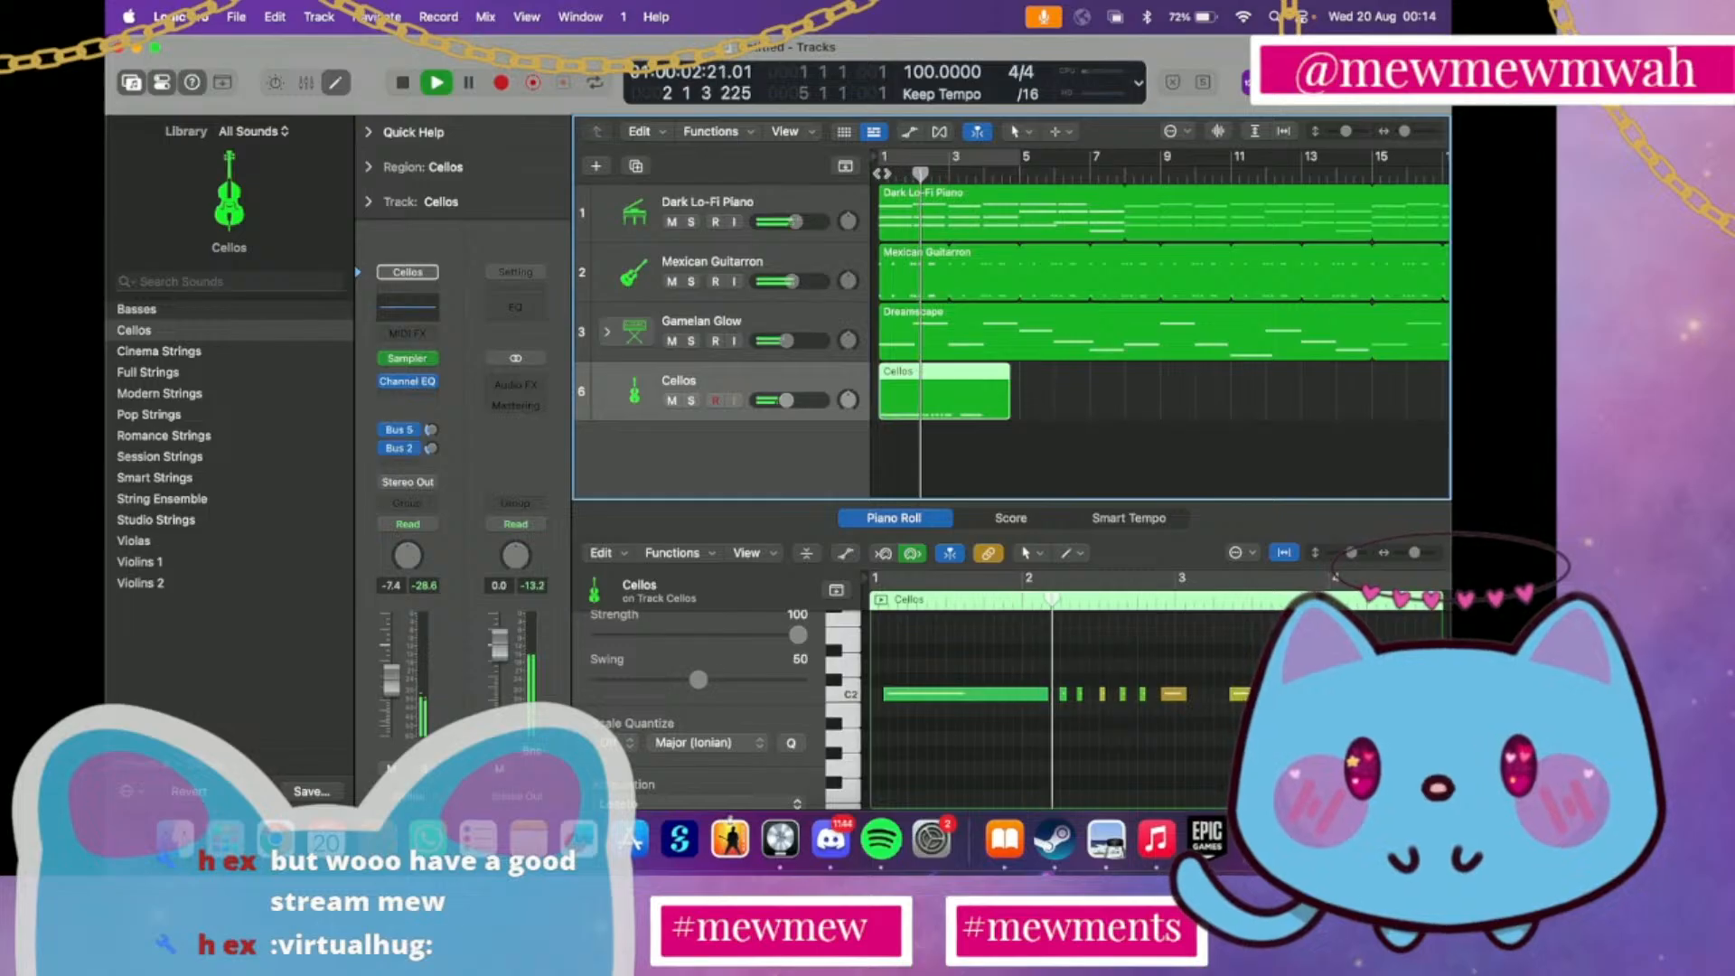
key("ctrl+m")
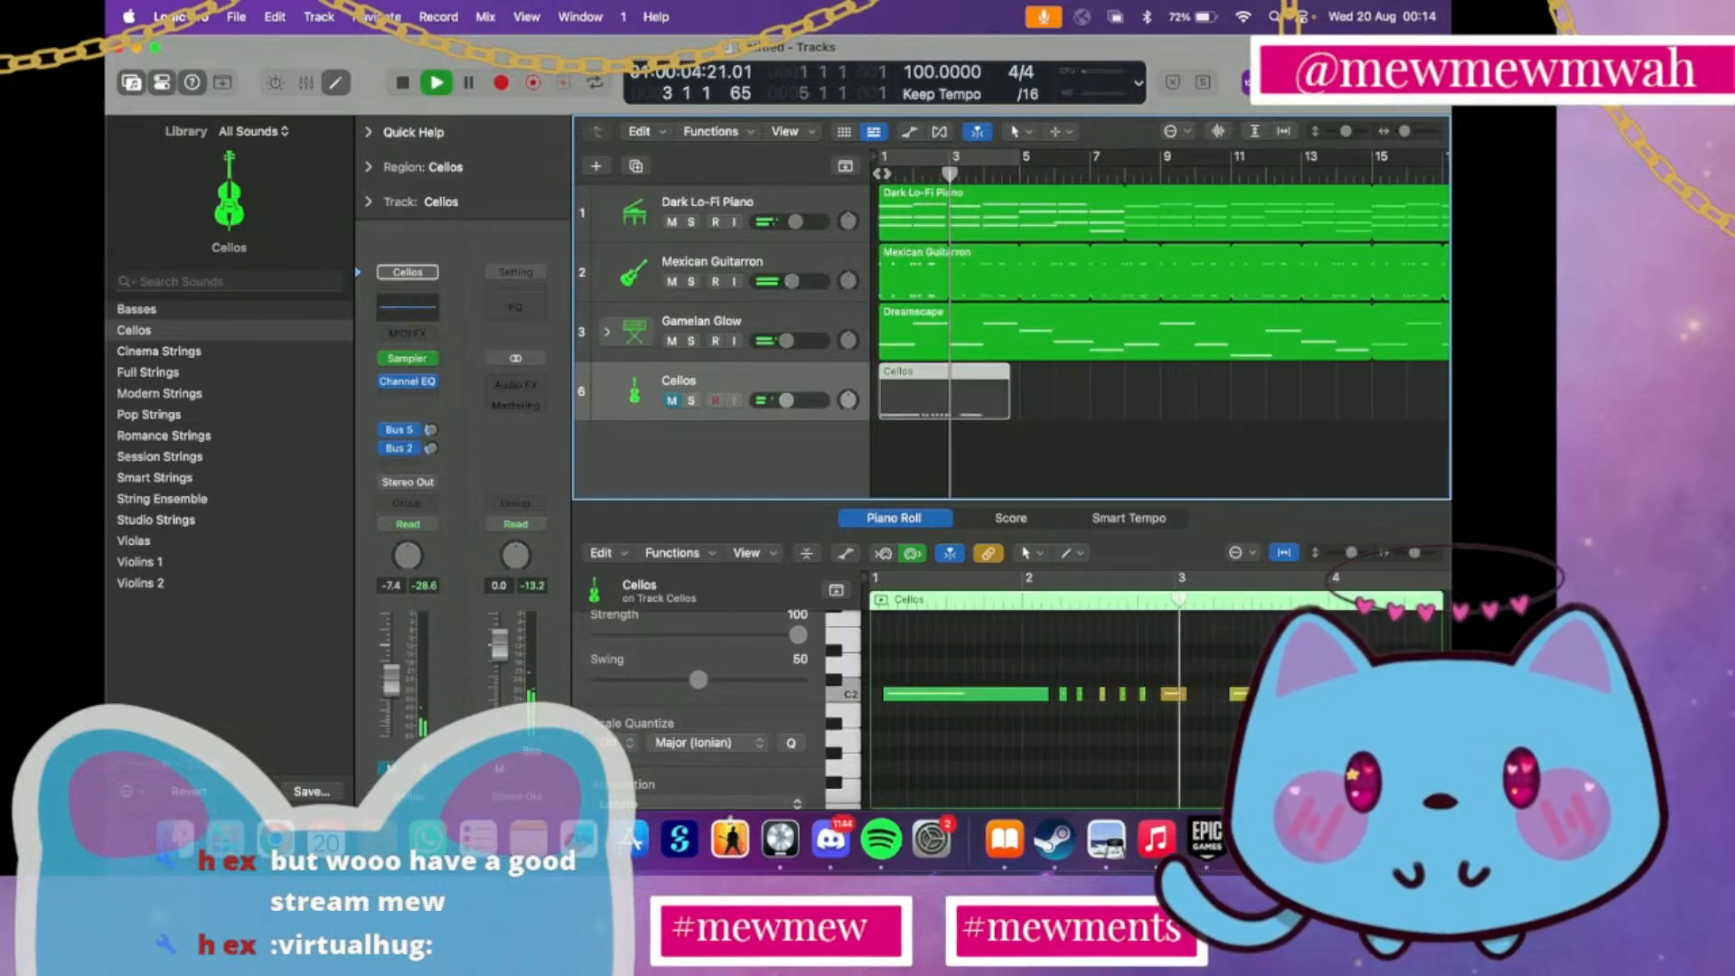
key("ctrl+m")
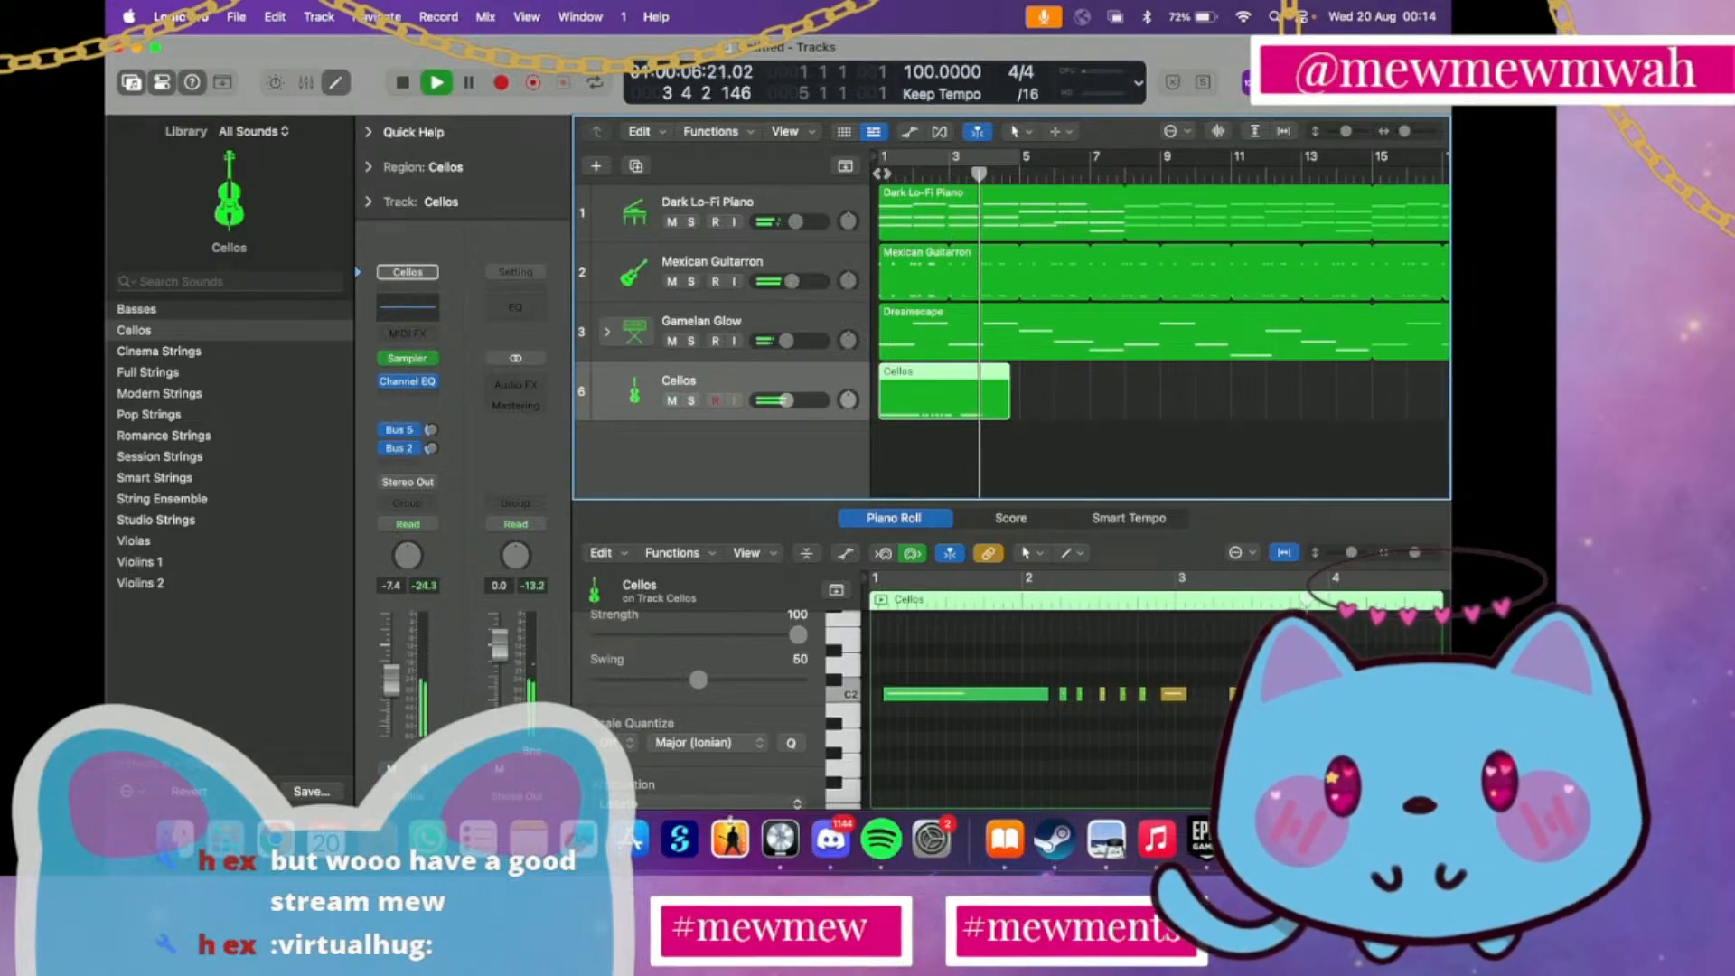
key("space")
key("Return")
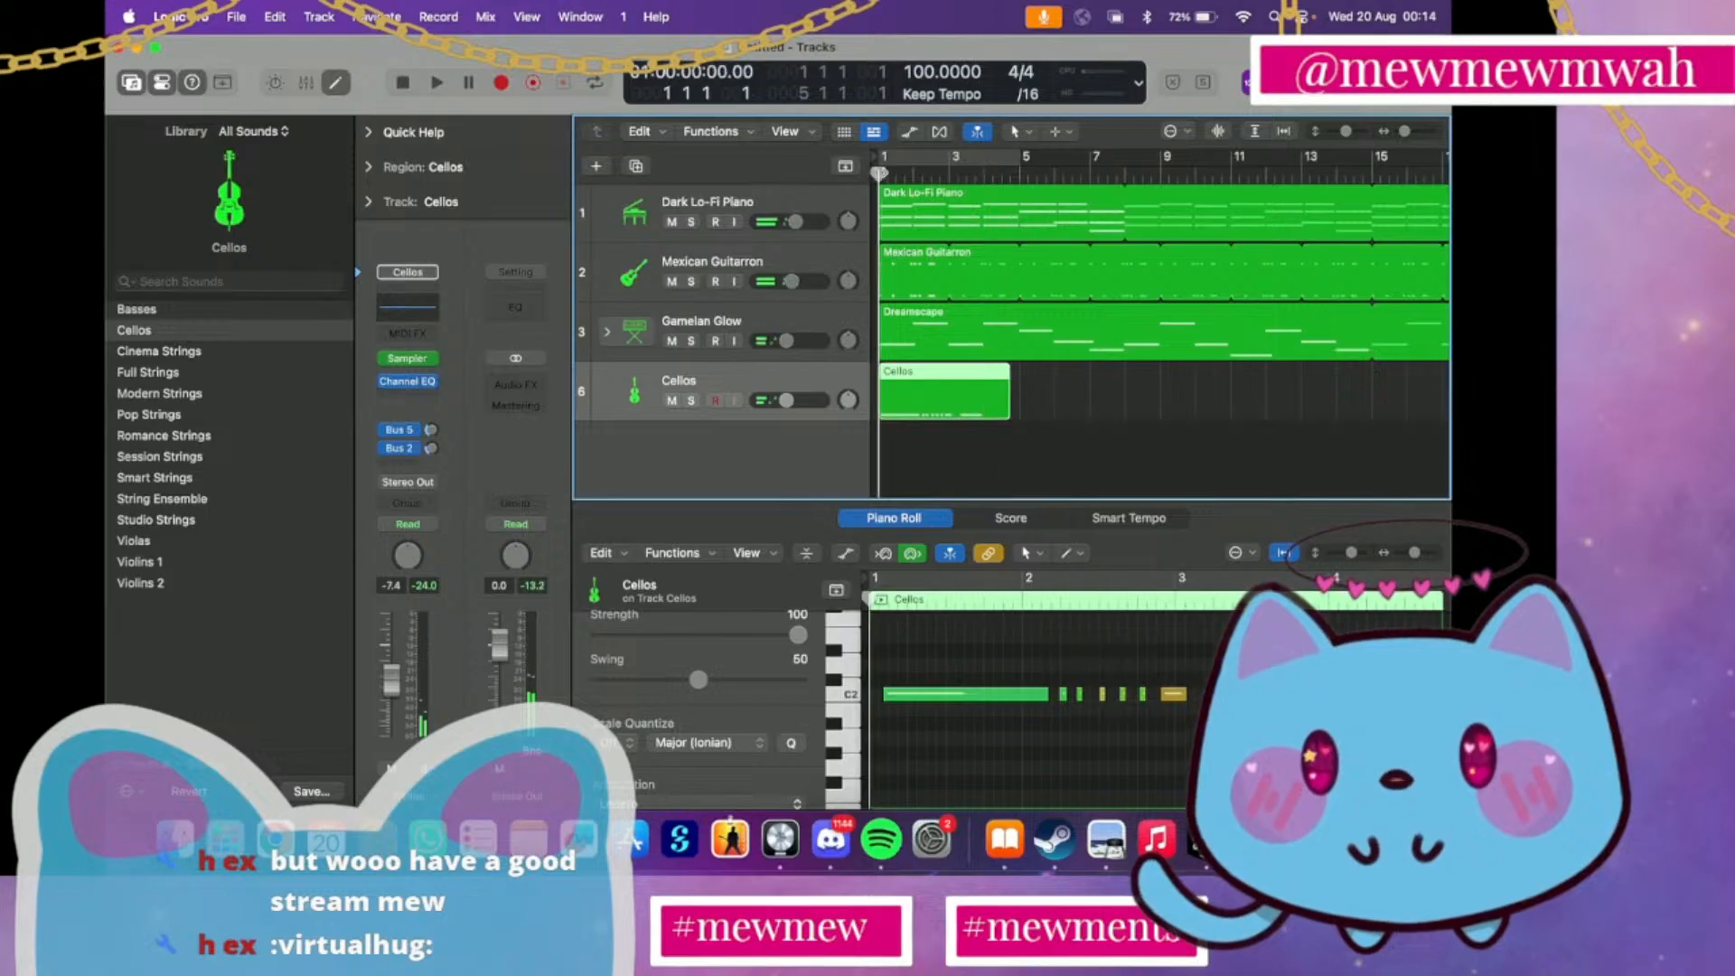
key("space")
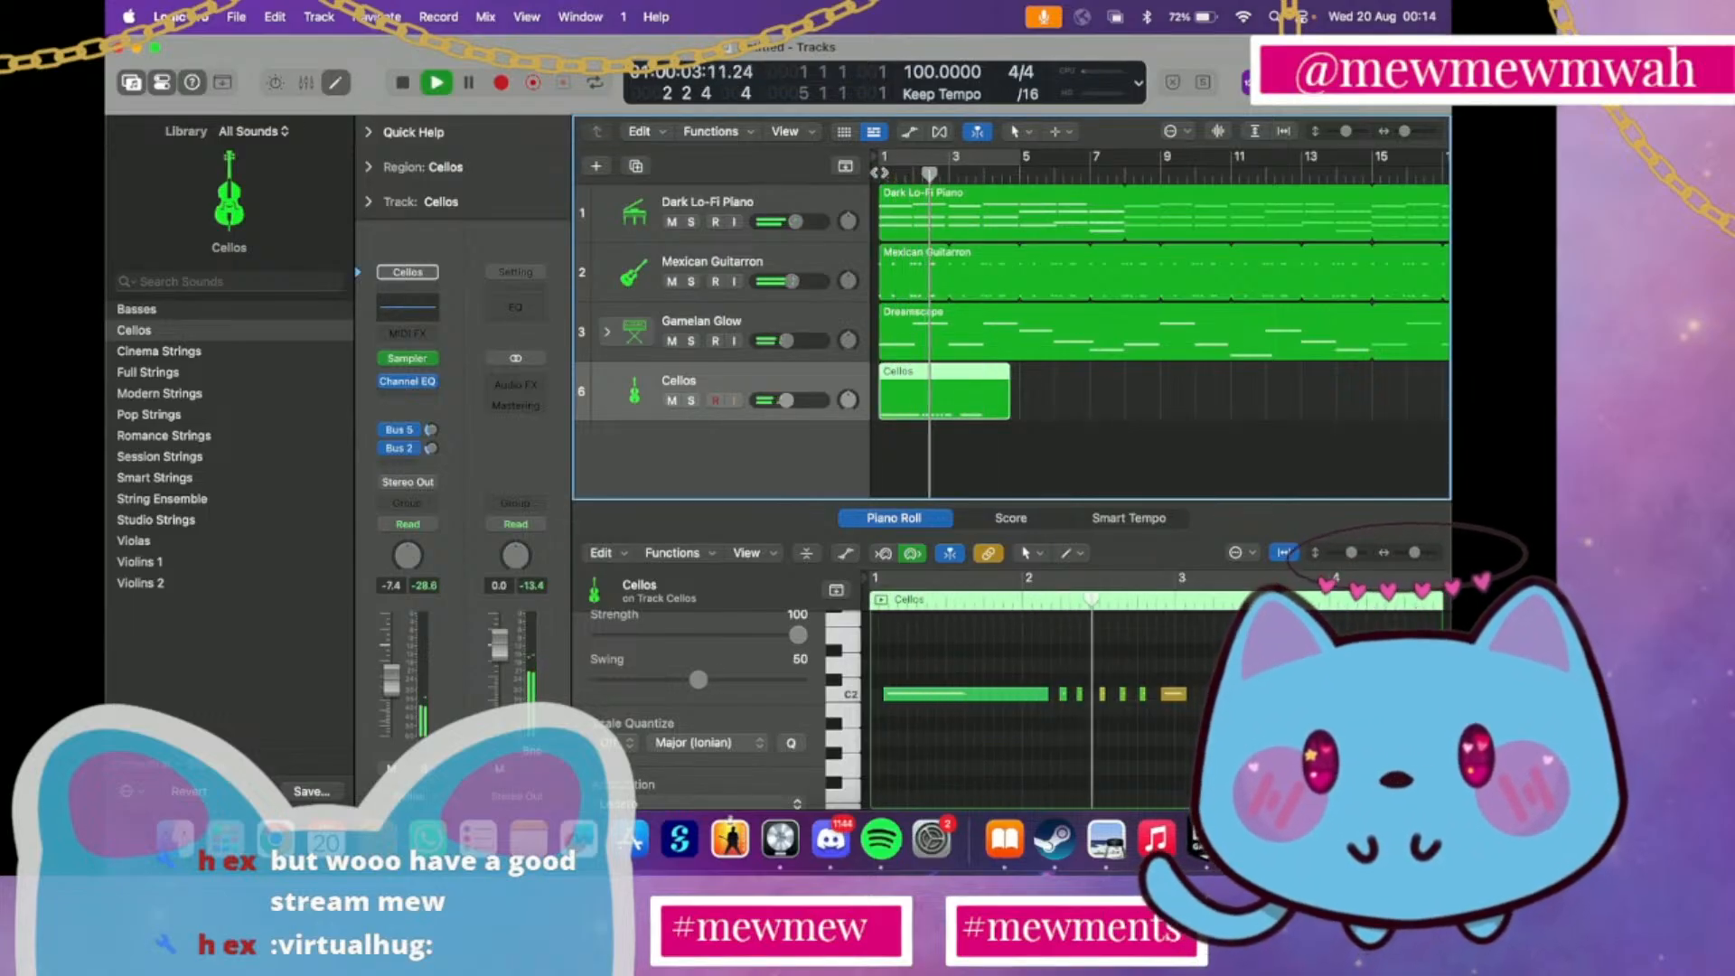
key("ctrl+m")
key("space")
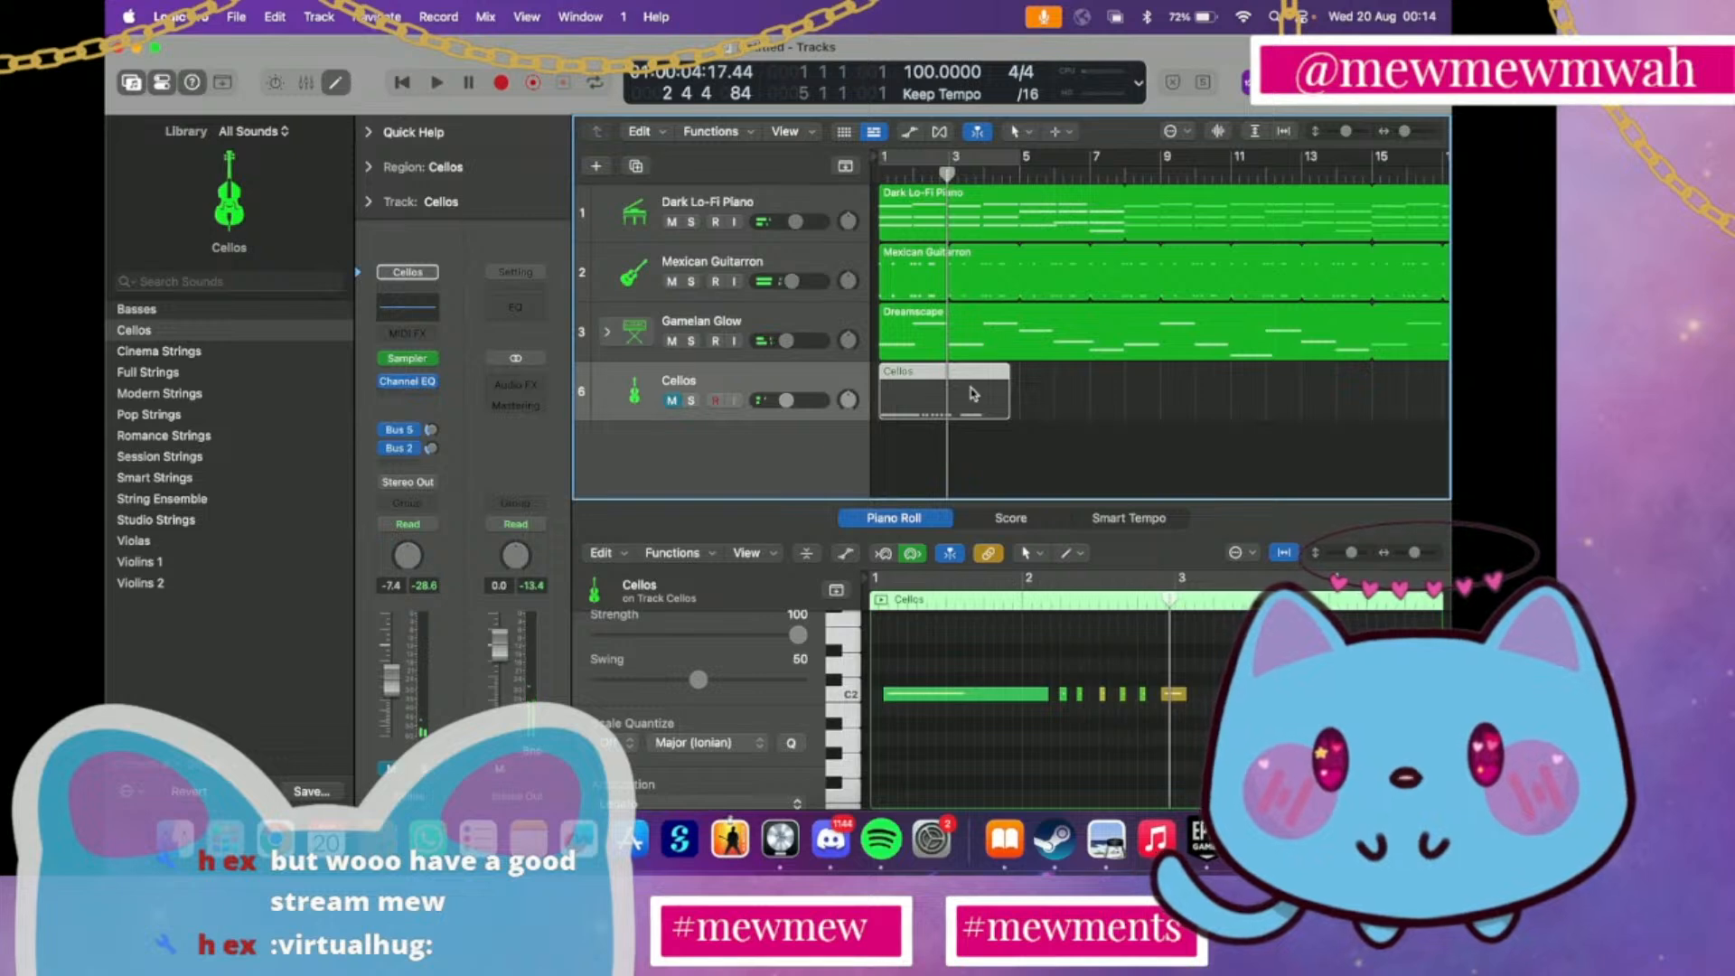
key("Delete")
Capture a third cello take at bar 1 and delete it after auditioning it with the other tracks up to bar 4
left_click(876, 174)
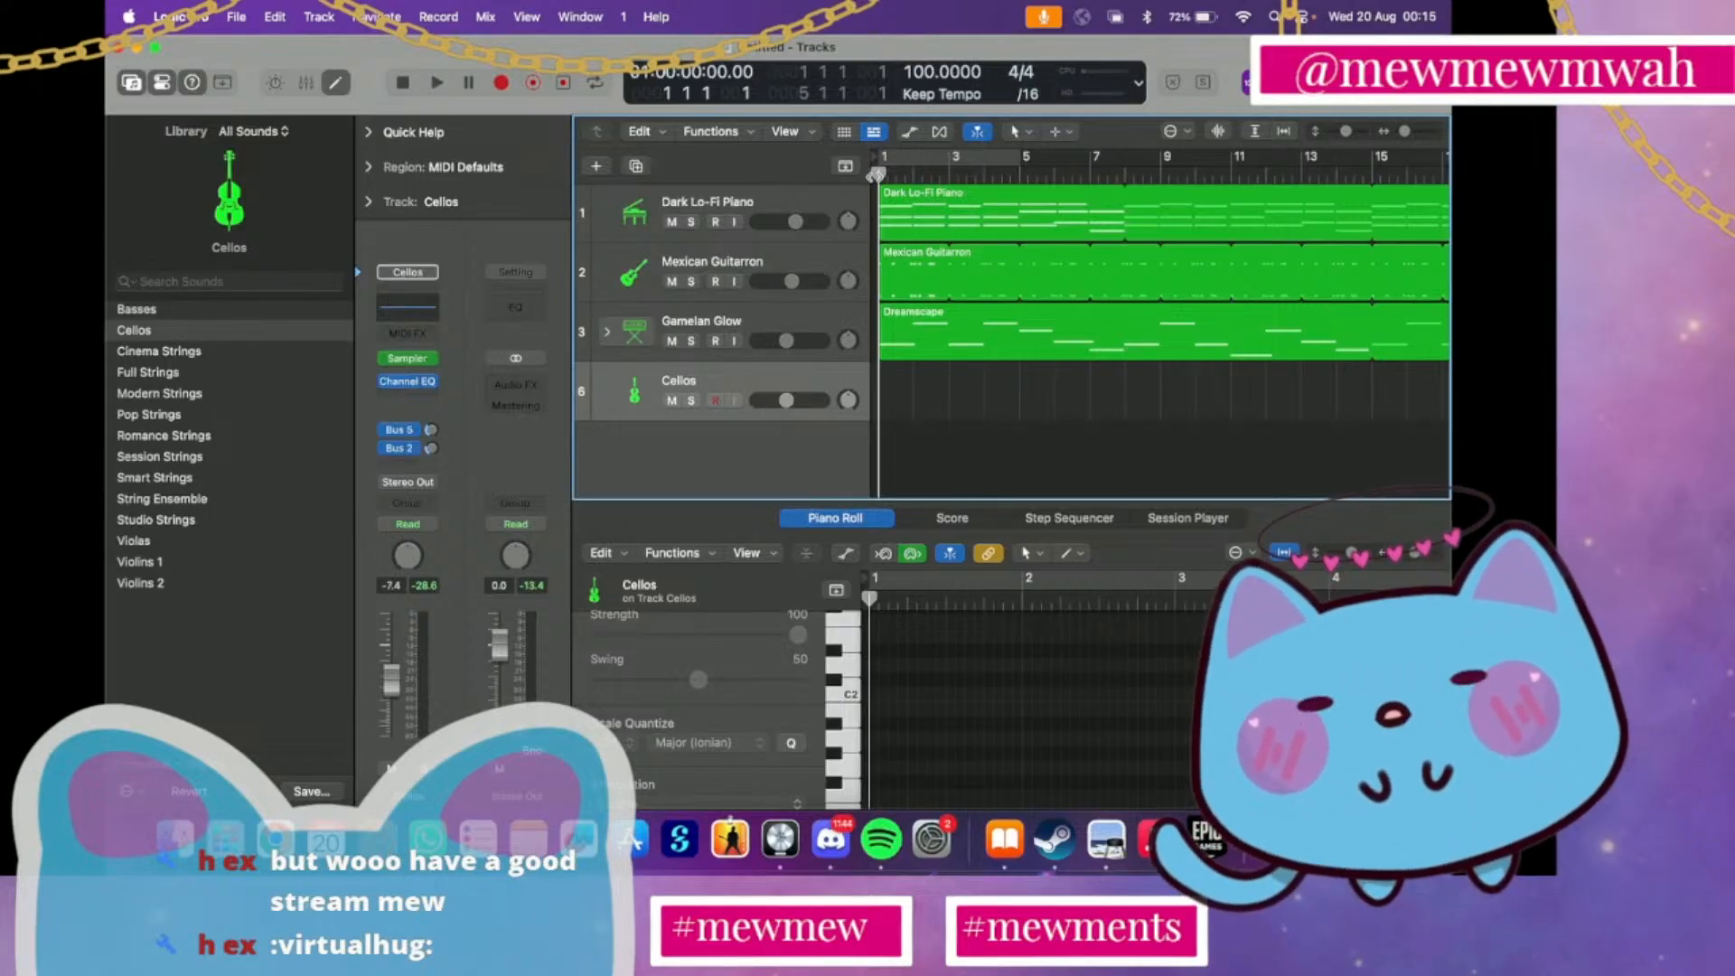
left_click(562, 83)
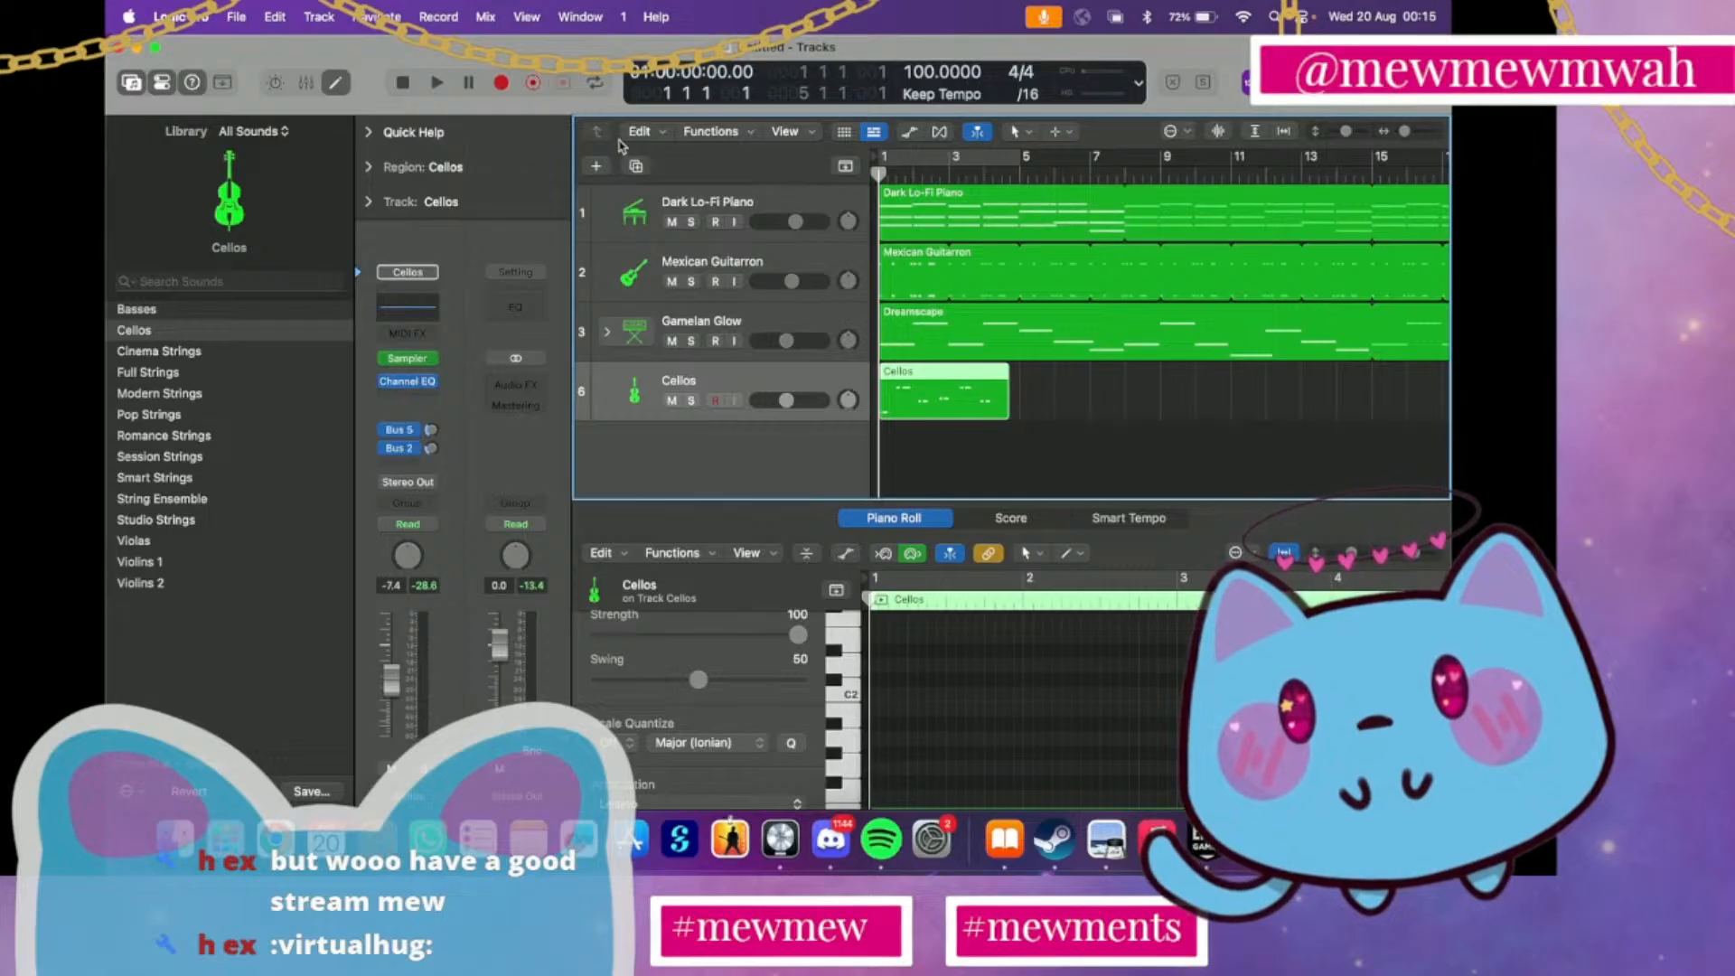
key("space")
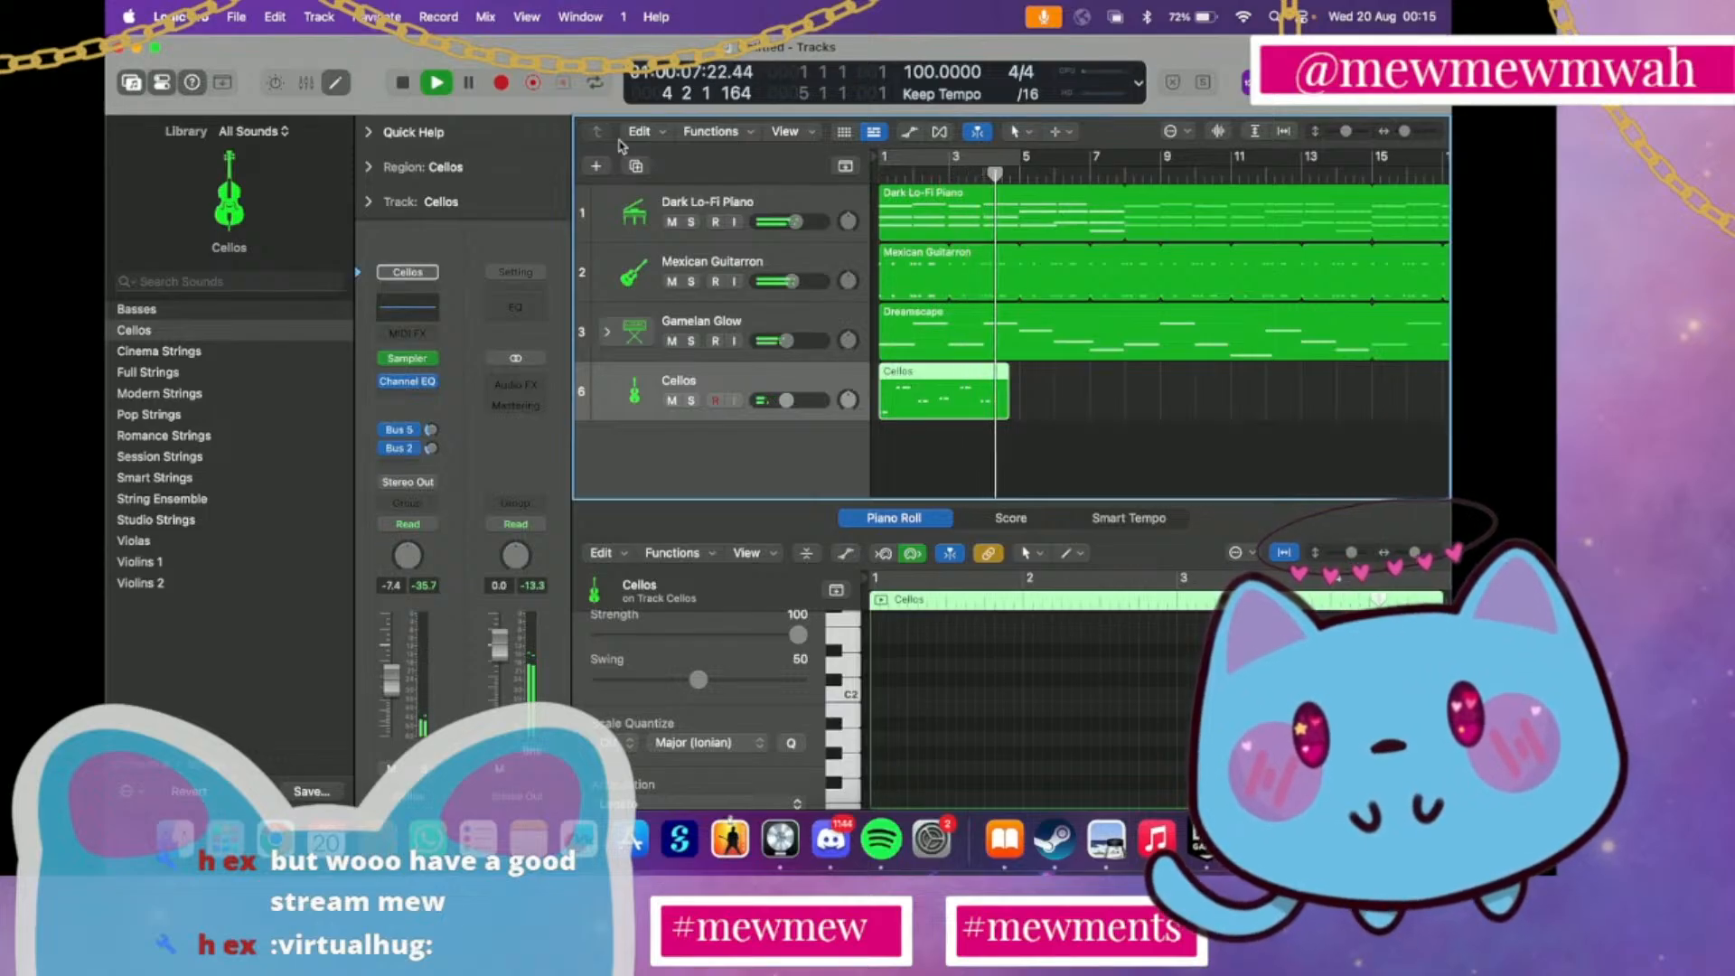
key("space")
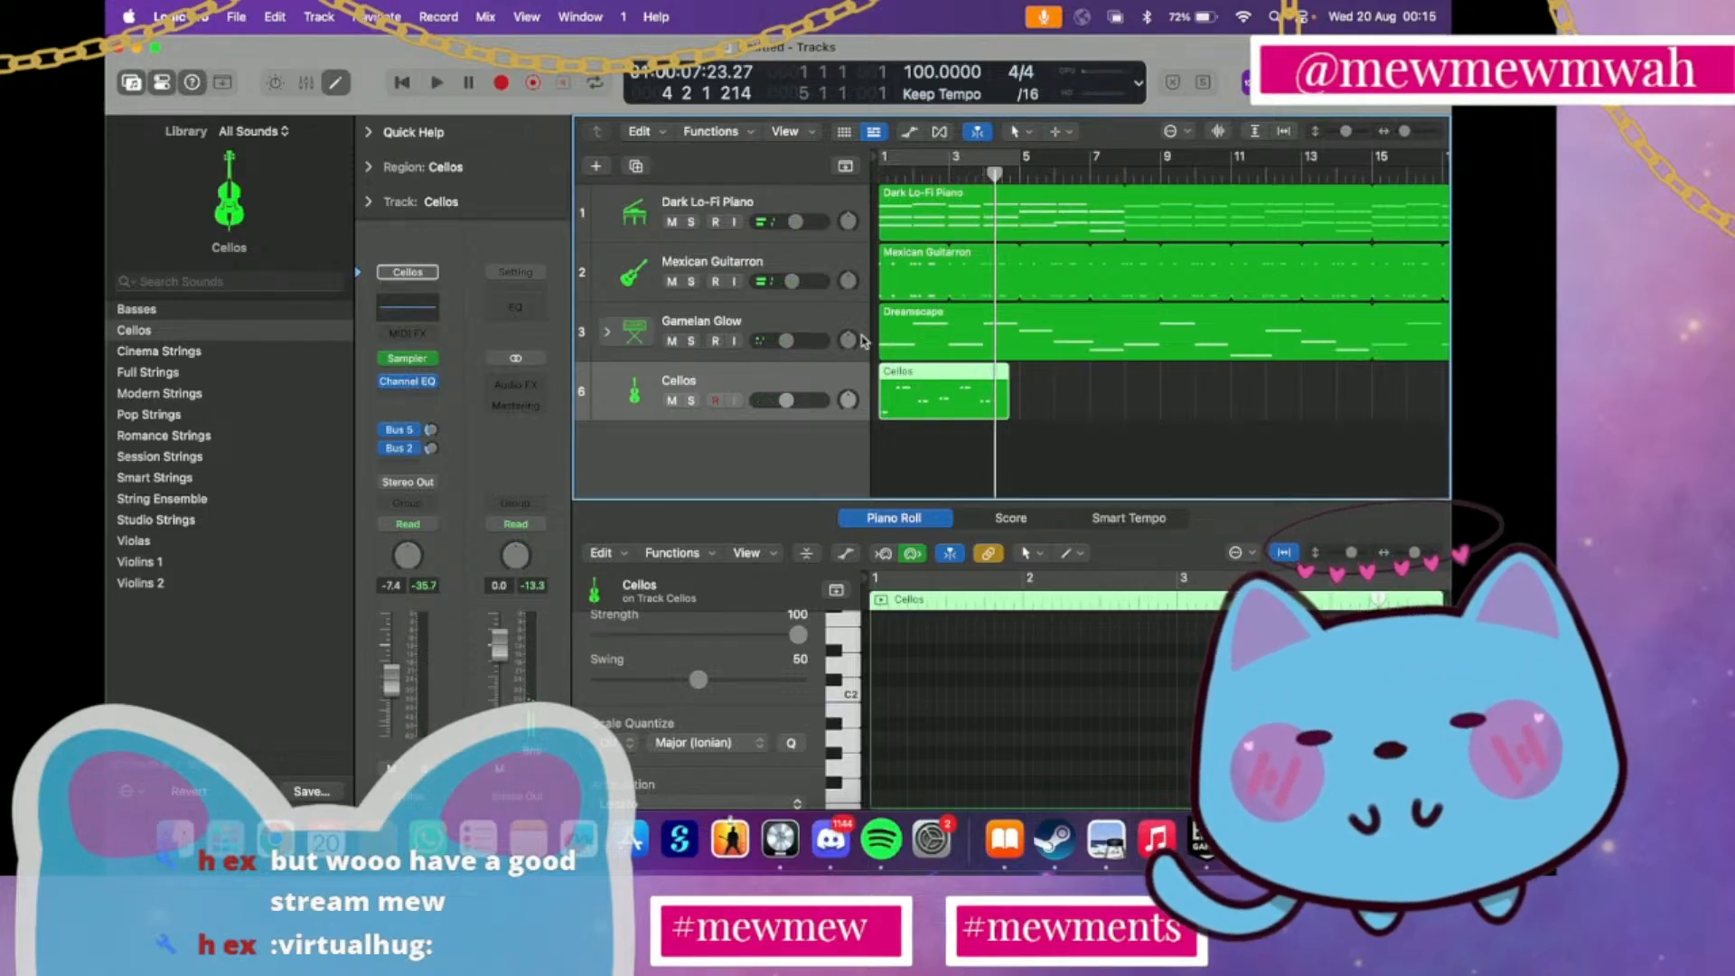
key("Delete")
key("Return")
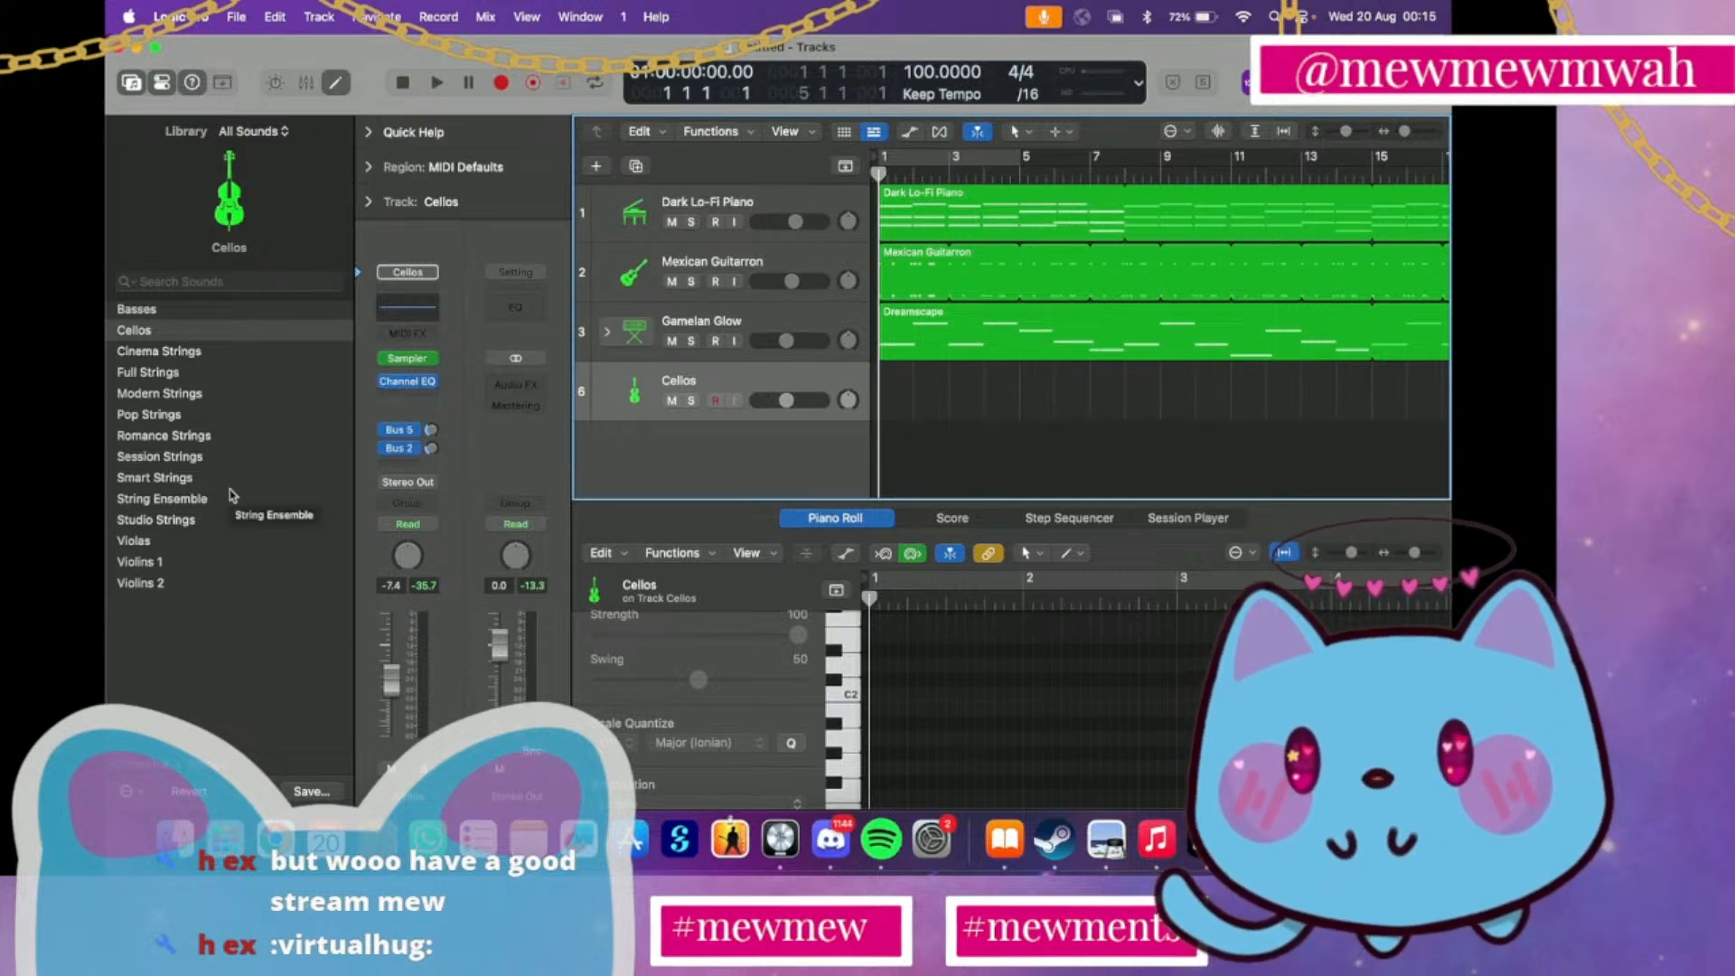
Browse the orchestral pipe organ sounds and load the Piccolo woodwind sound on the fourth instrument track
scroll(233, 495, "left", 4)
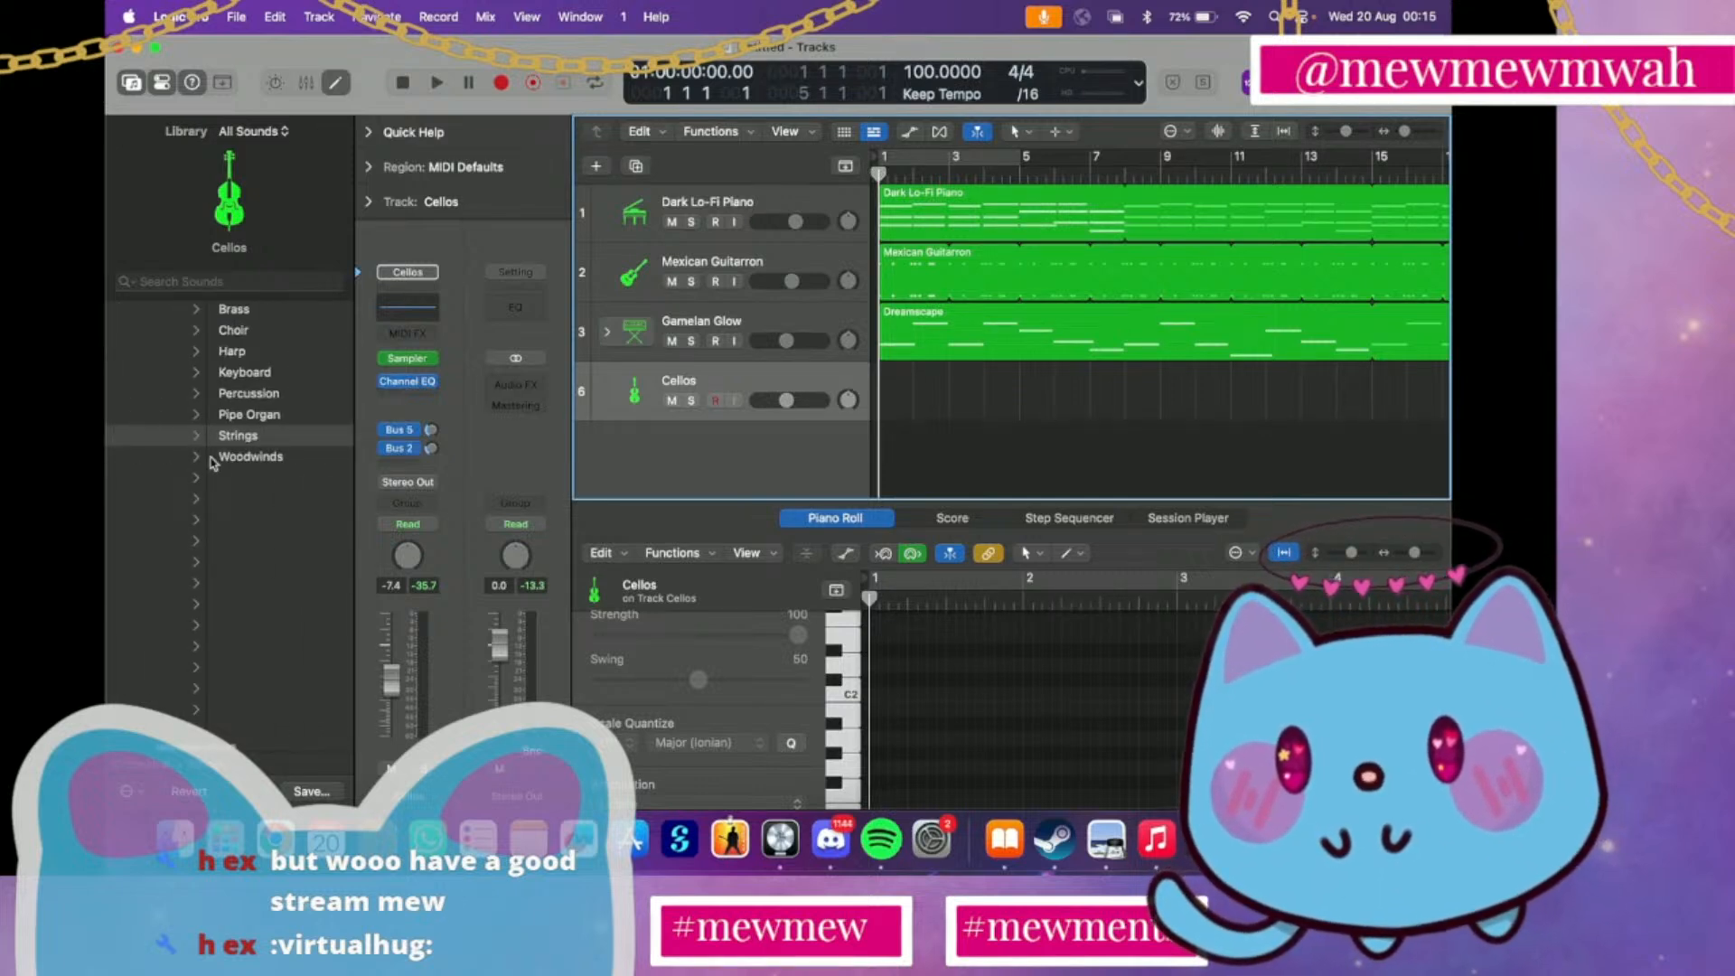
left_click(259, 361)
scroll(259, 361, "left", 4)
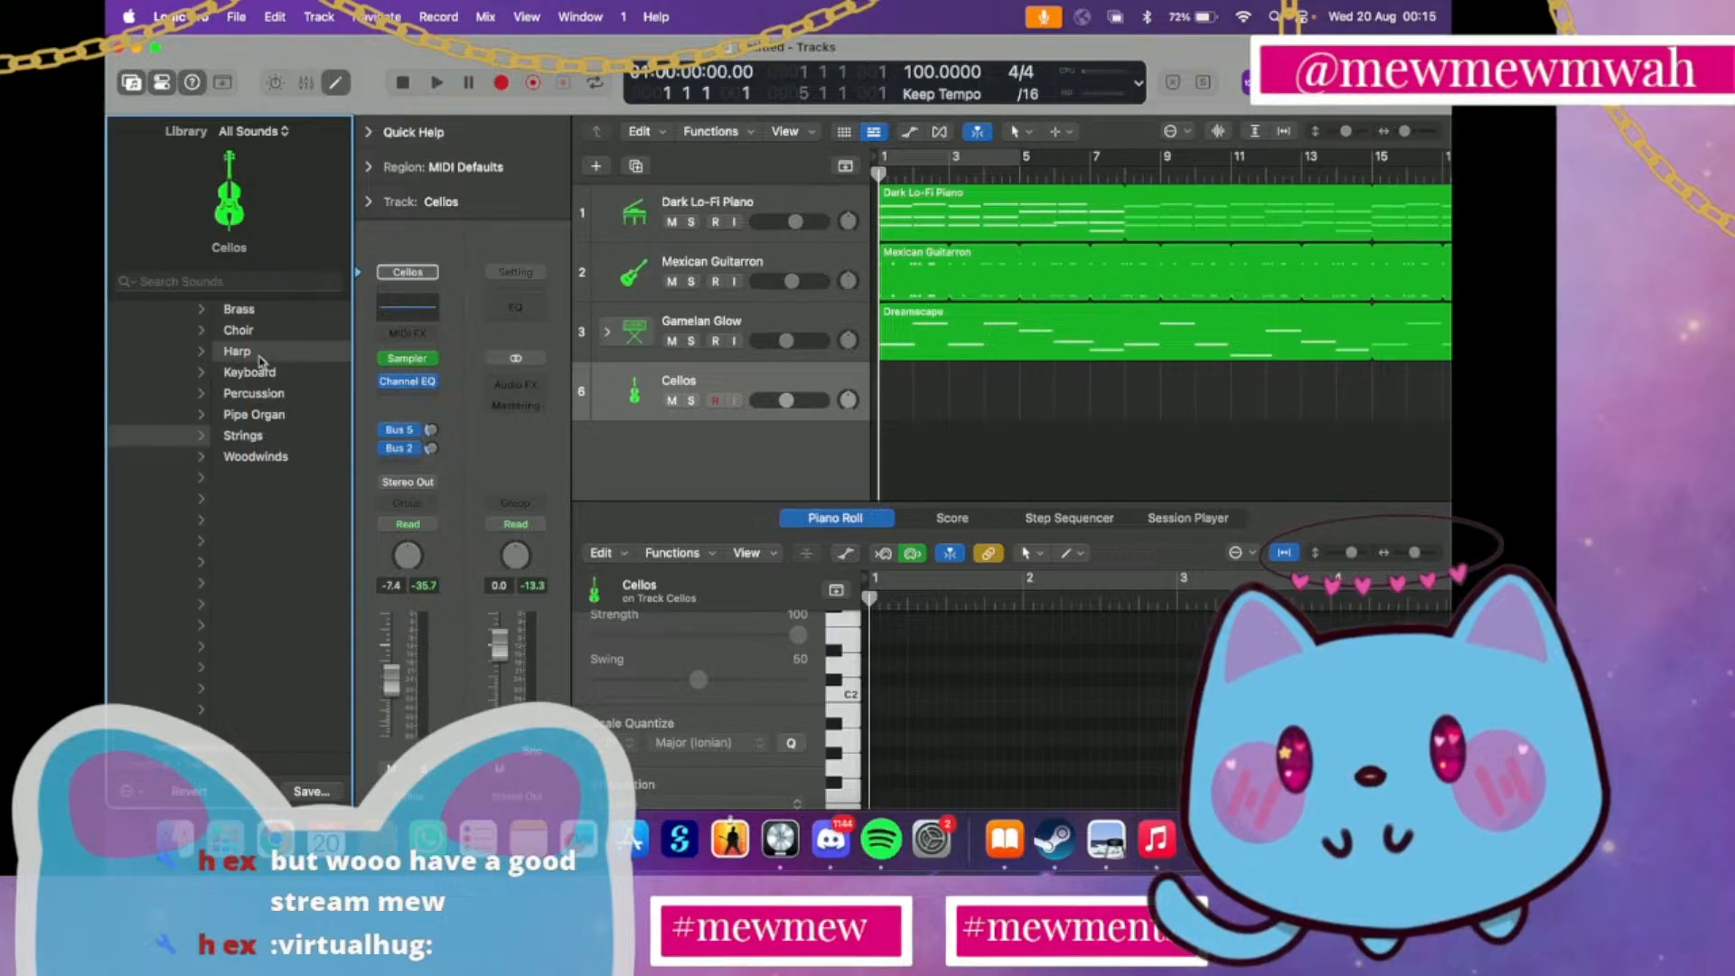
left_click(255, 415)
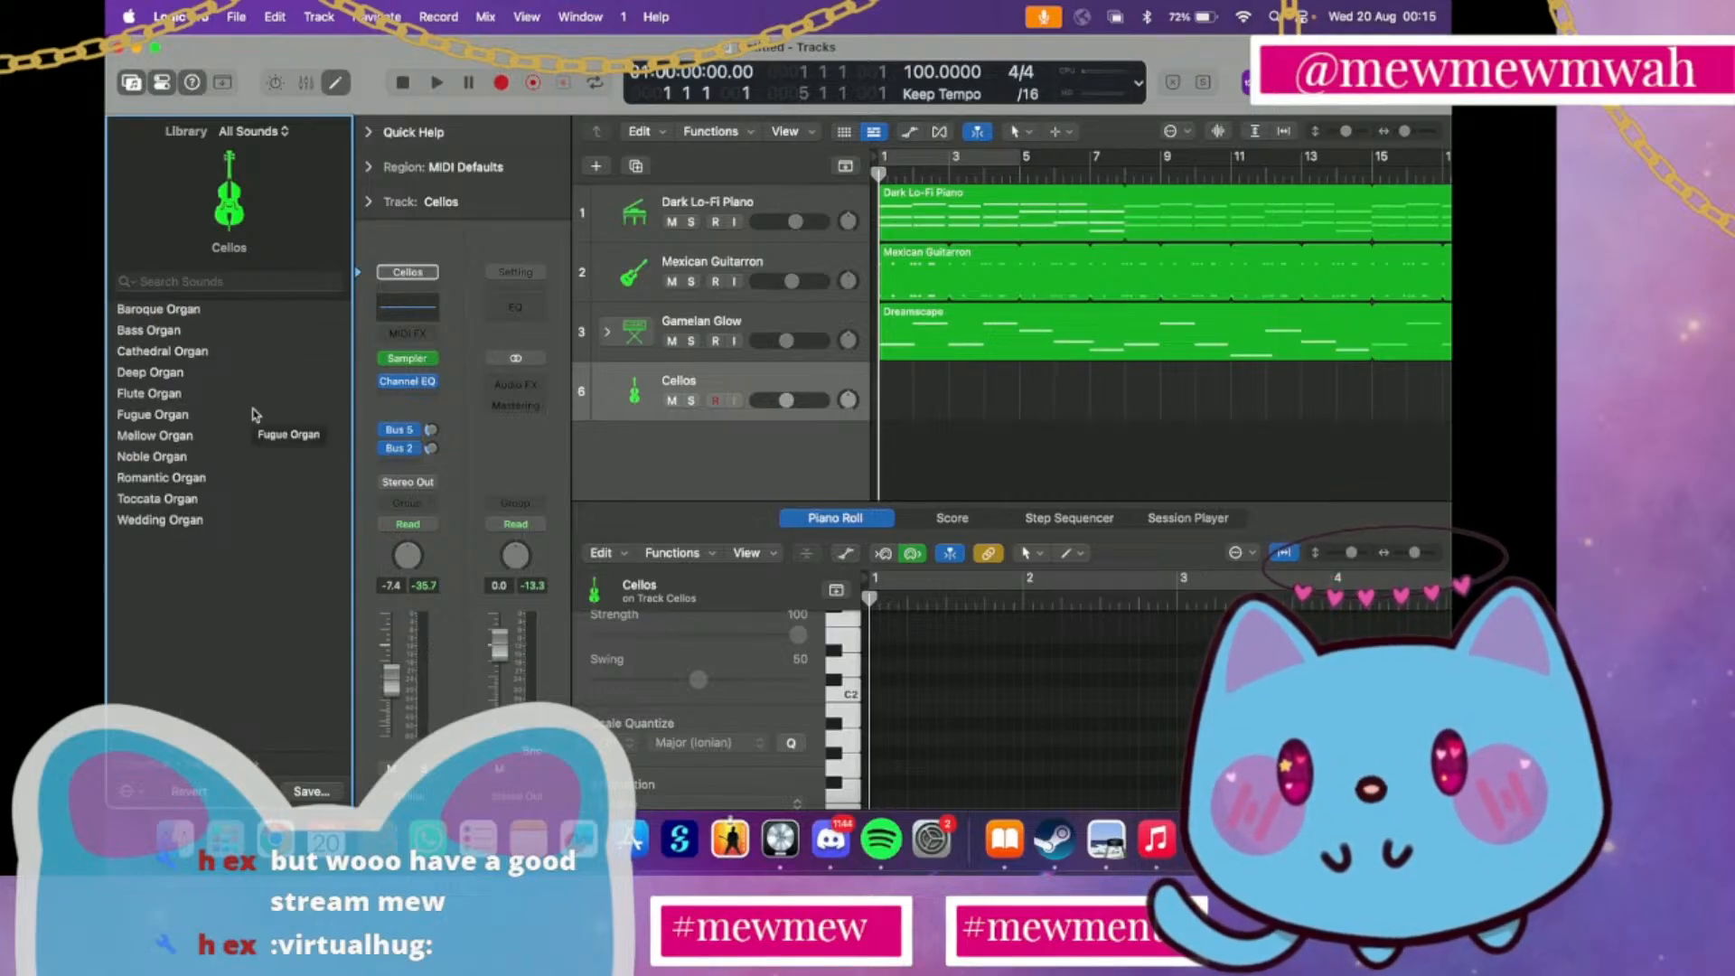
scroll(246, 443, "left", 4)
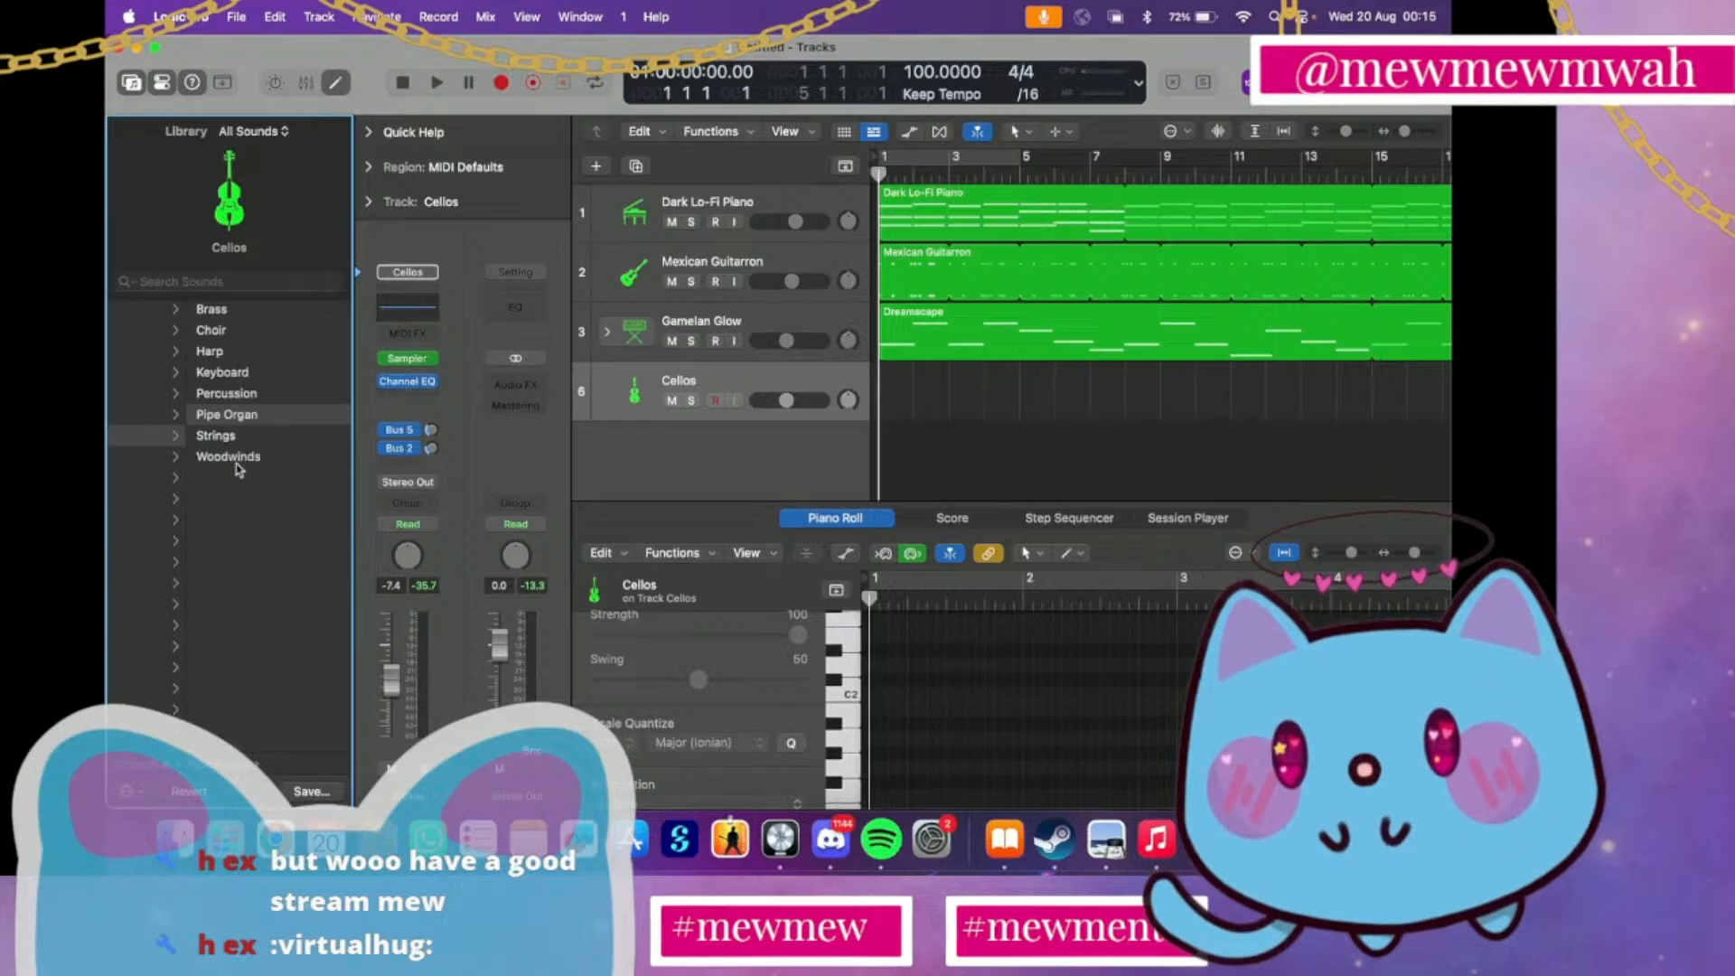
left_click(234, 458)
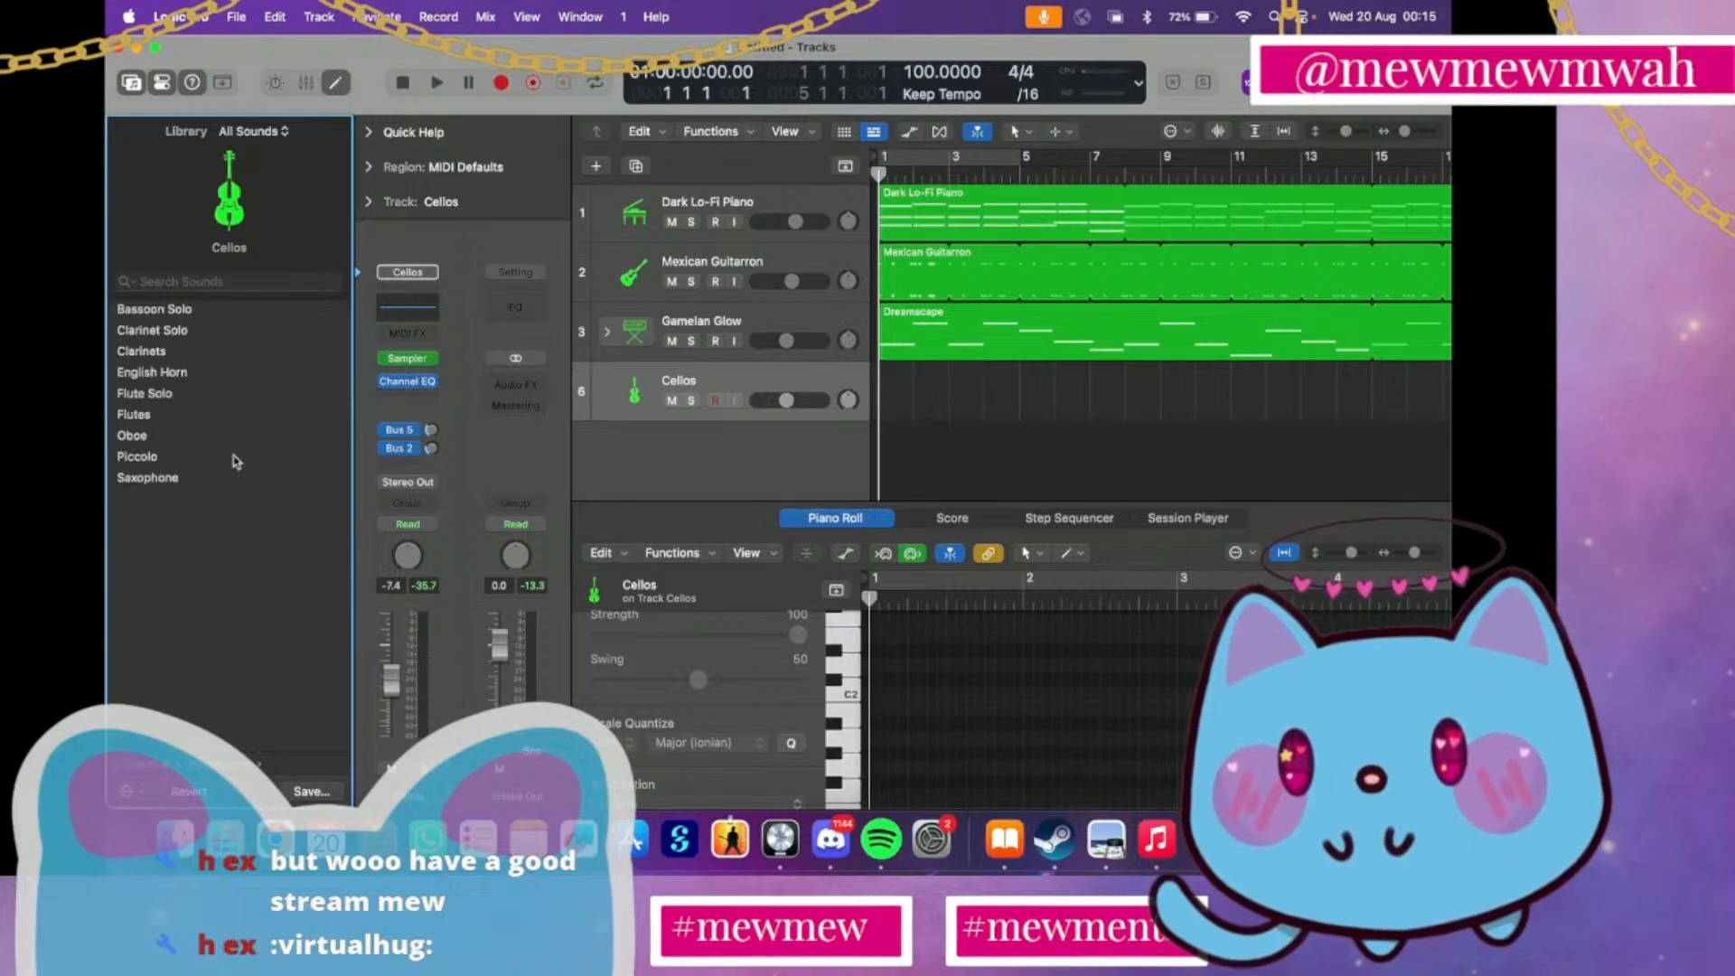
left_click(163, 454)
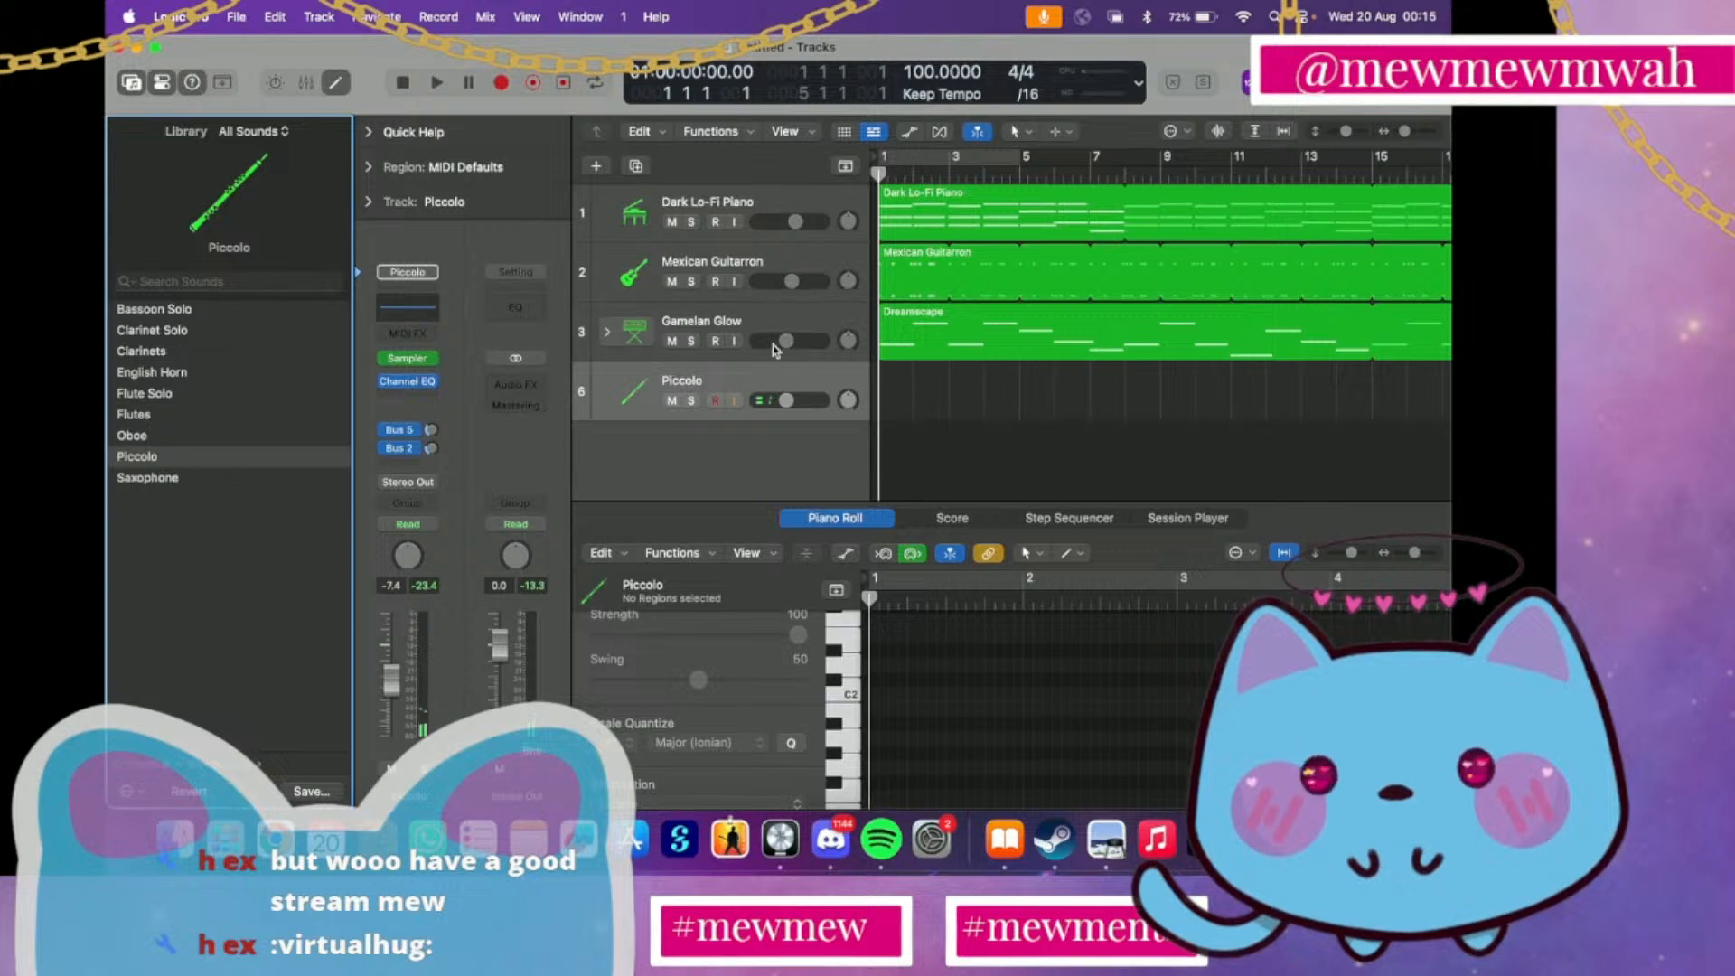
Capture a piccolo take, trim its region to span bars 1 to 3, and delete it after auditioning it with the other tracks
left_click(564, 83)
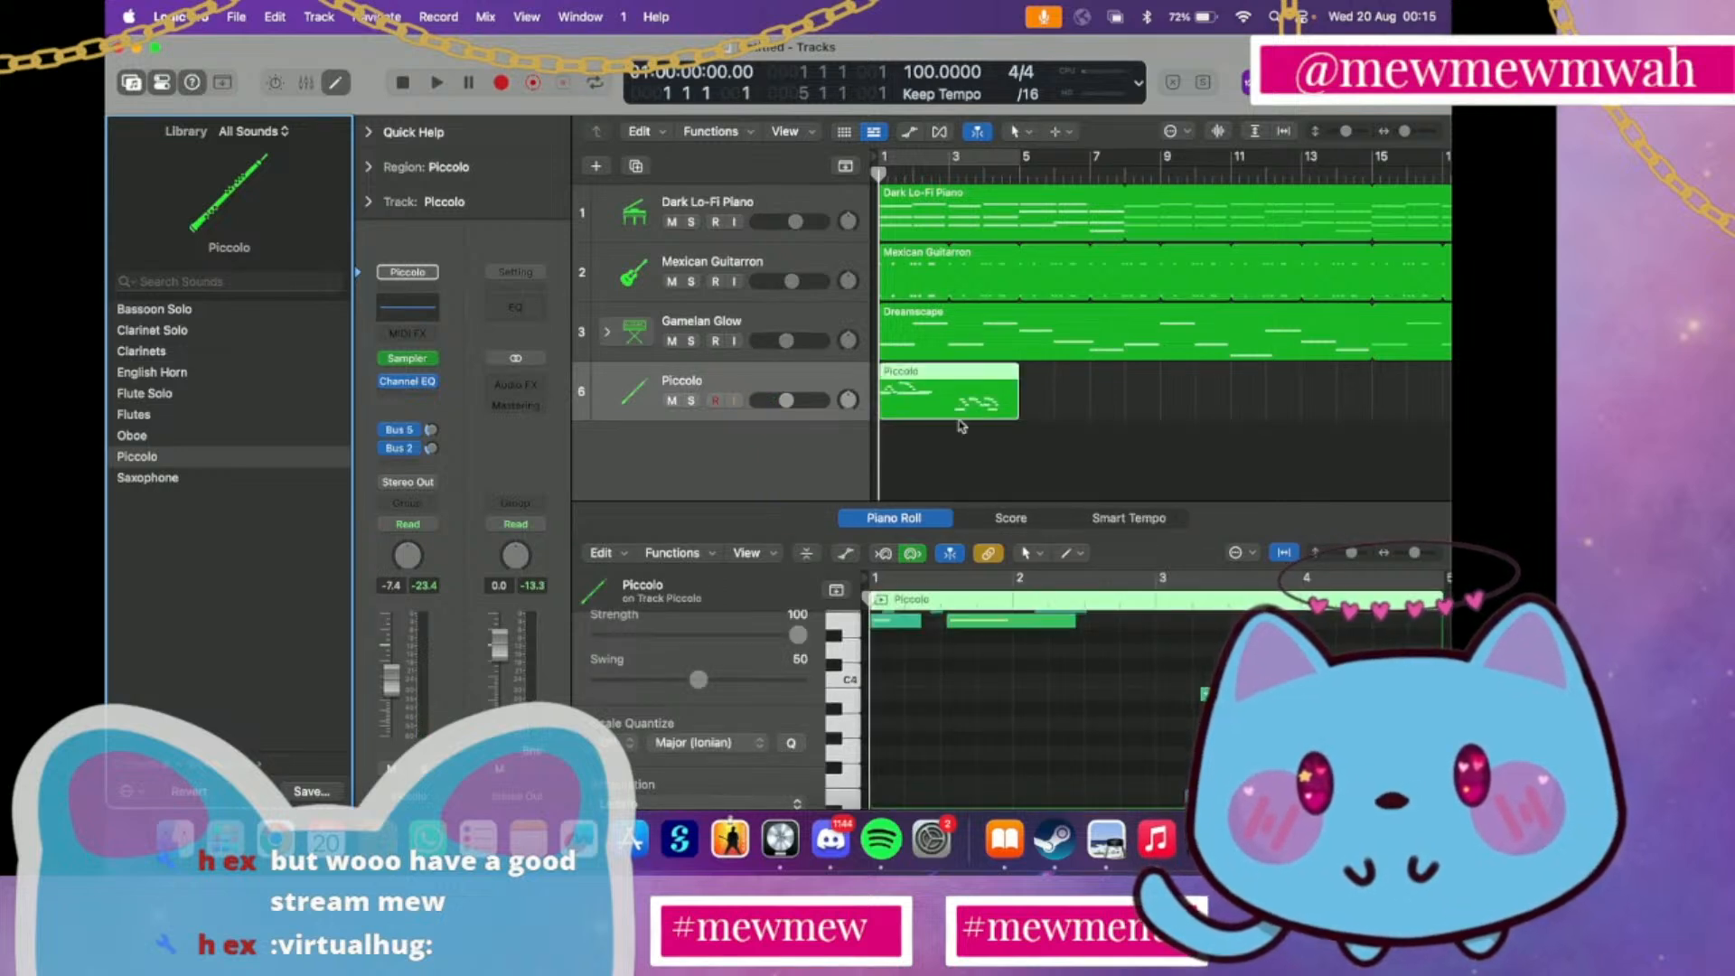
mouse_move(881, 403)
left_mouse_down()
mouse_move(944, 405)
mouse_move(891, 386)
left_mouse_up()
key("space")
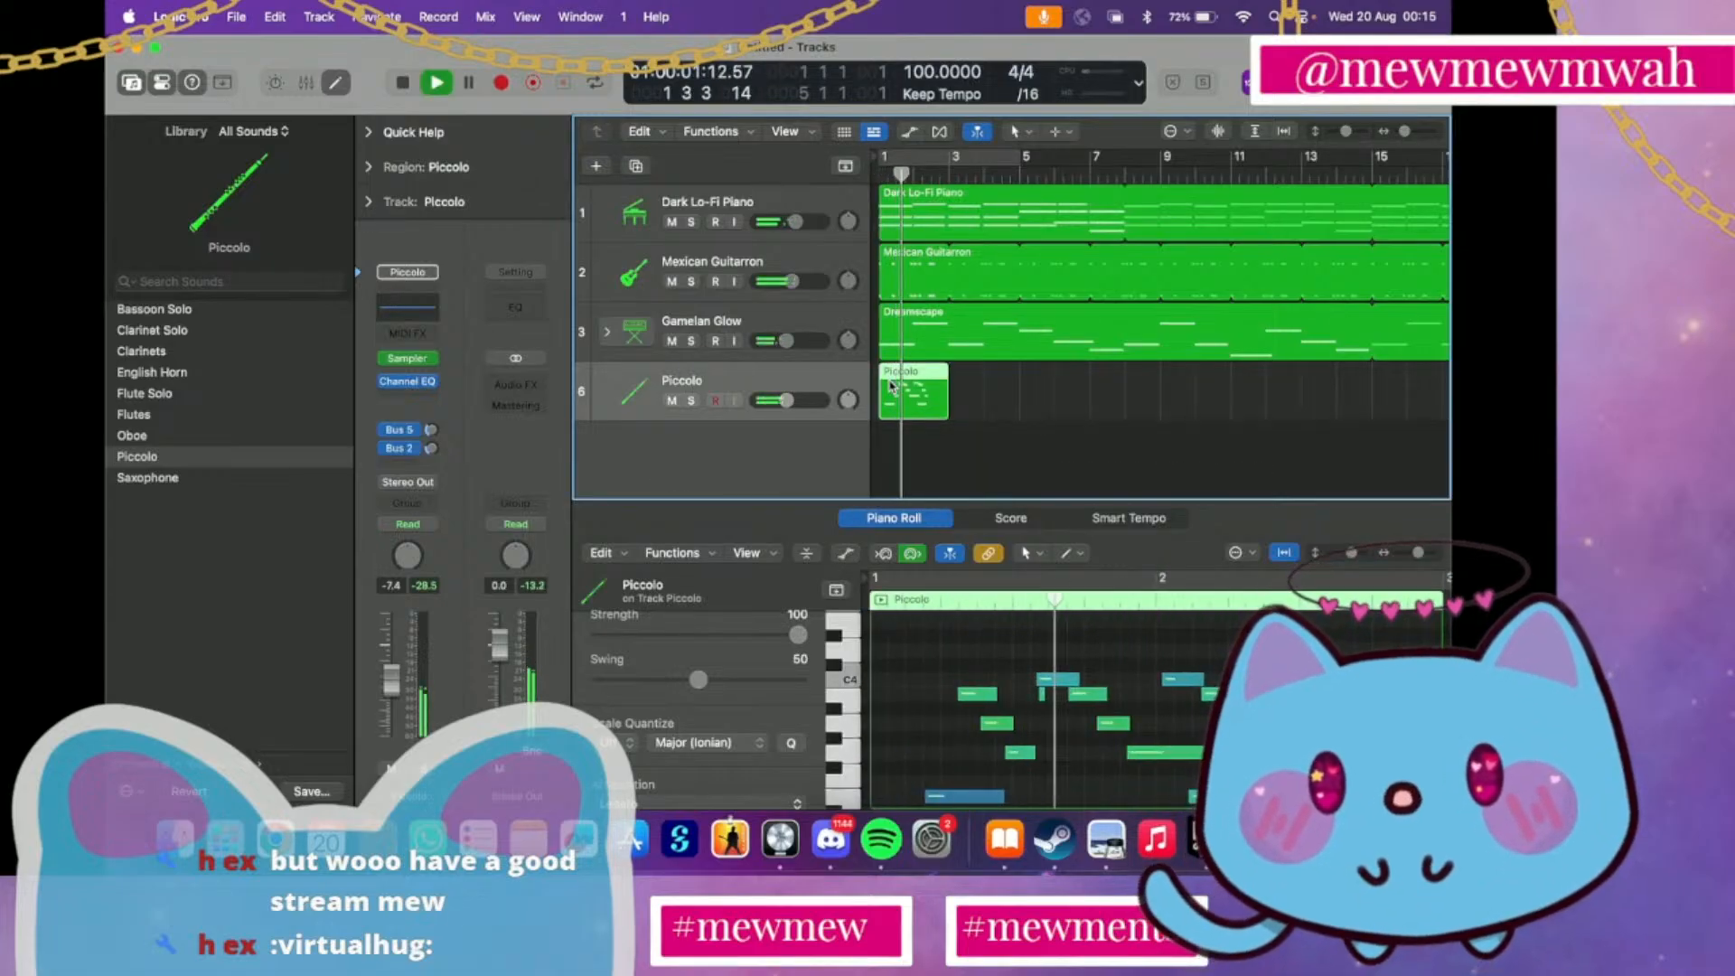
key("space")
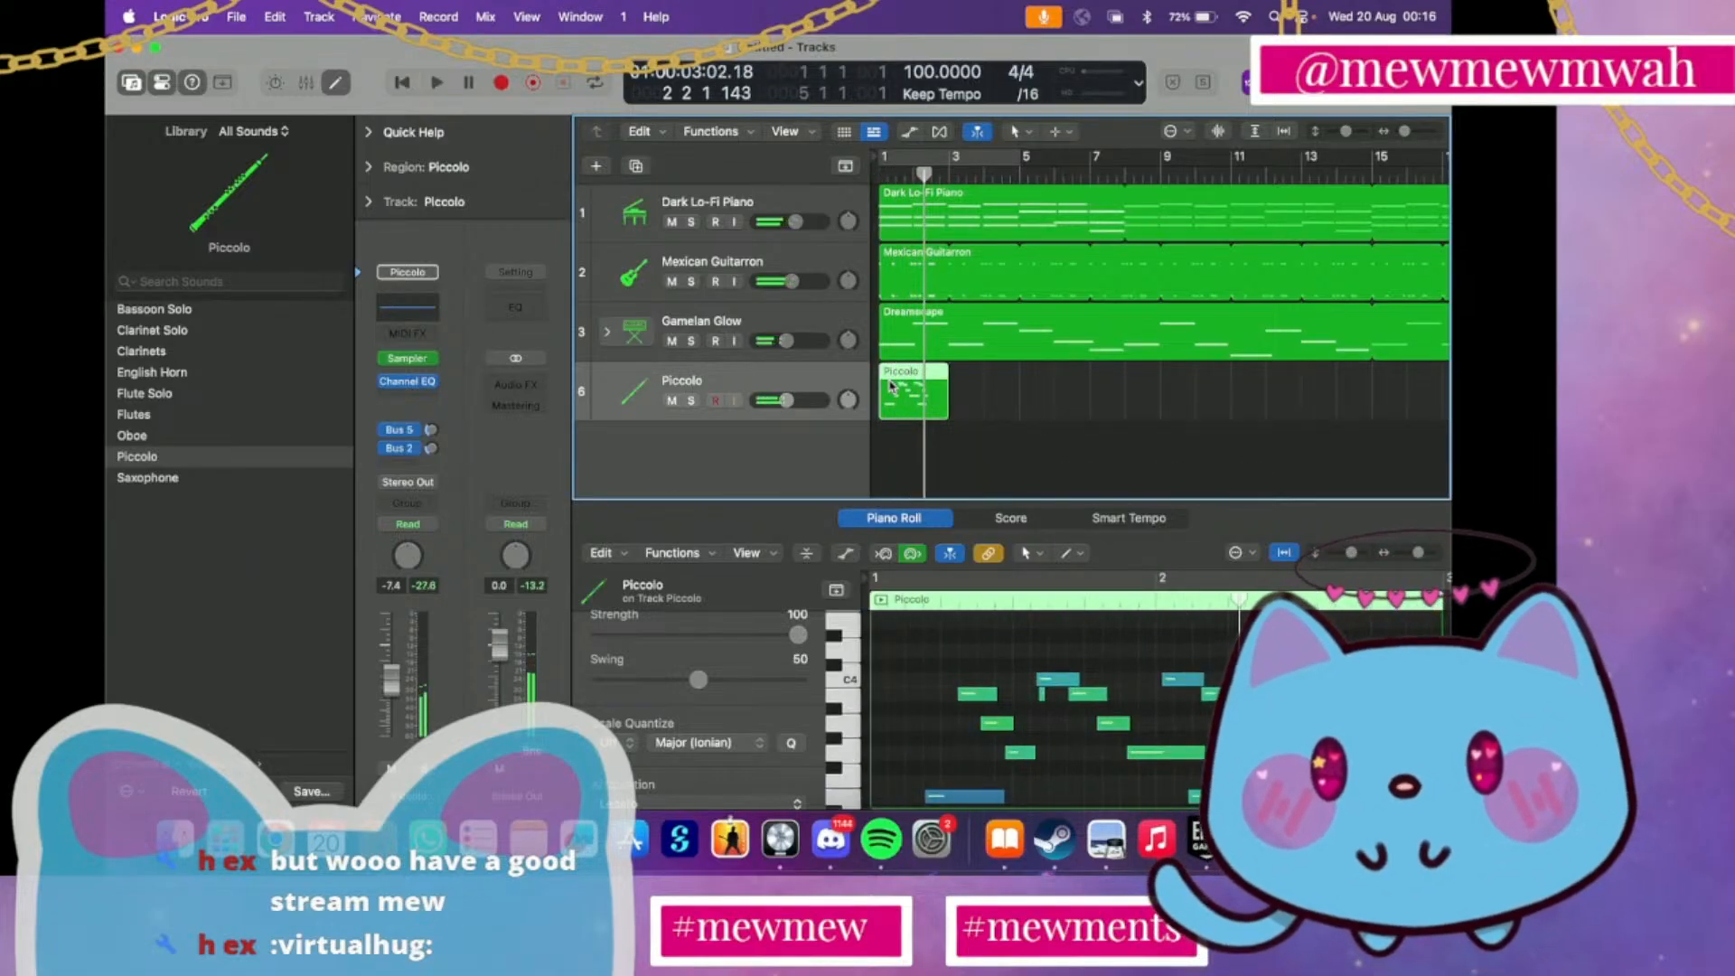
key("Delete")
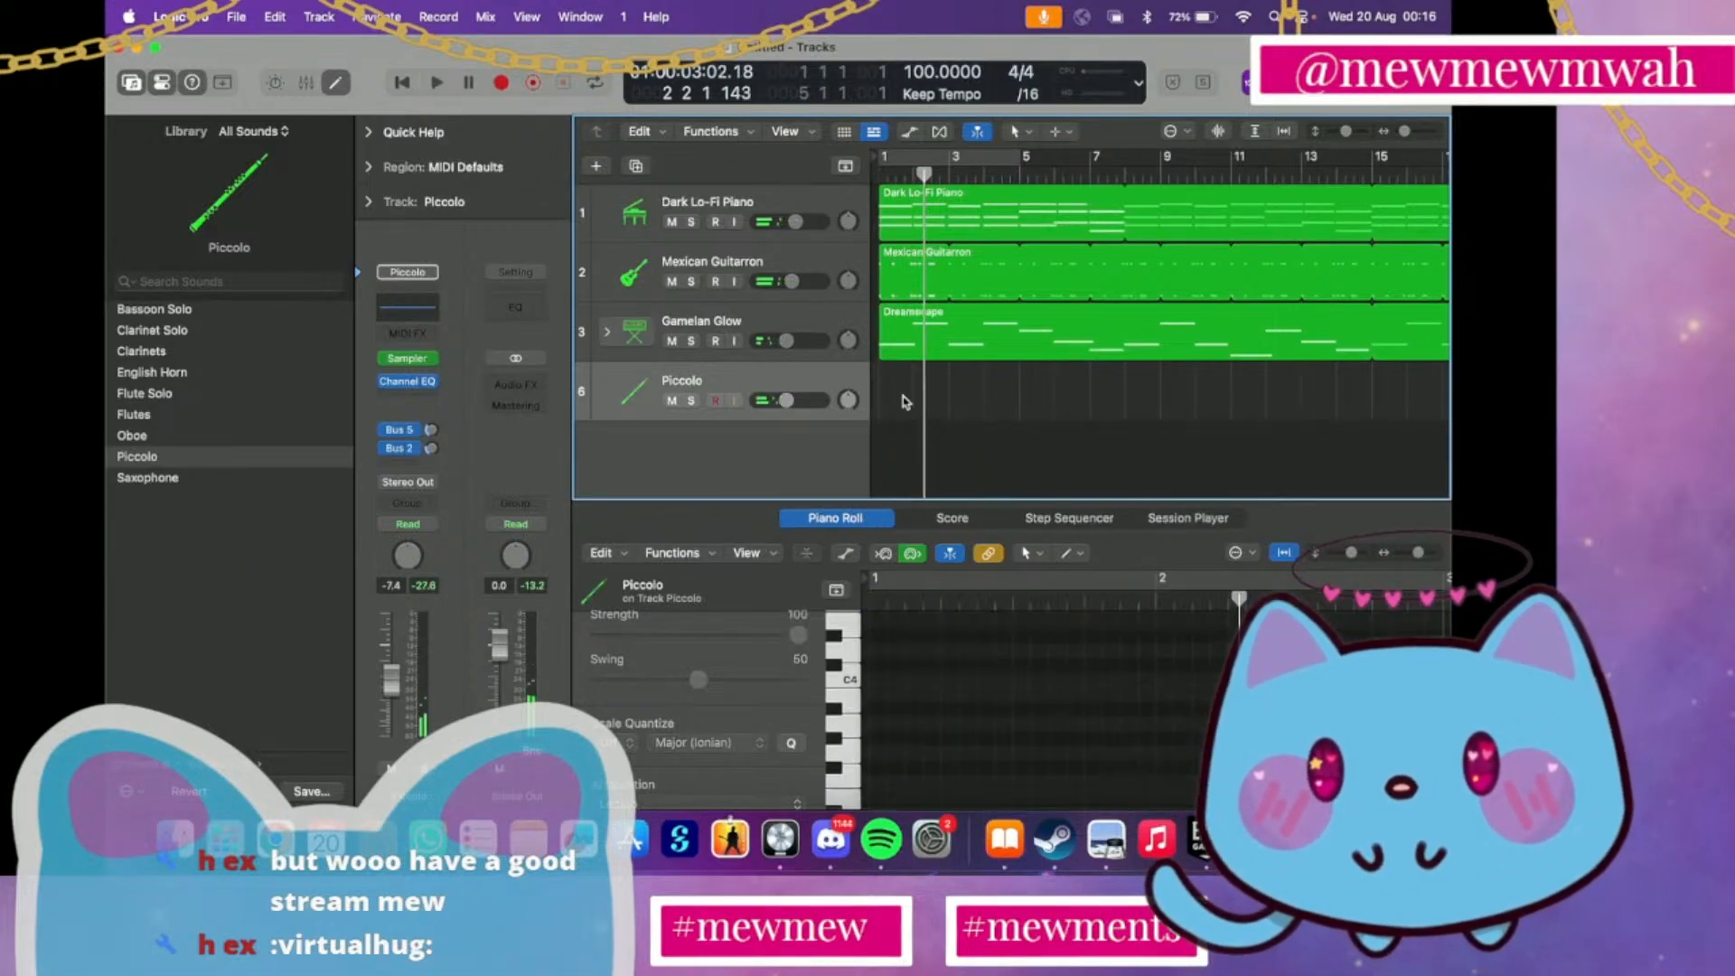
left_click(877, 168)
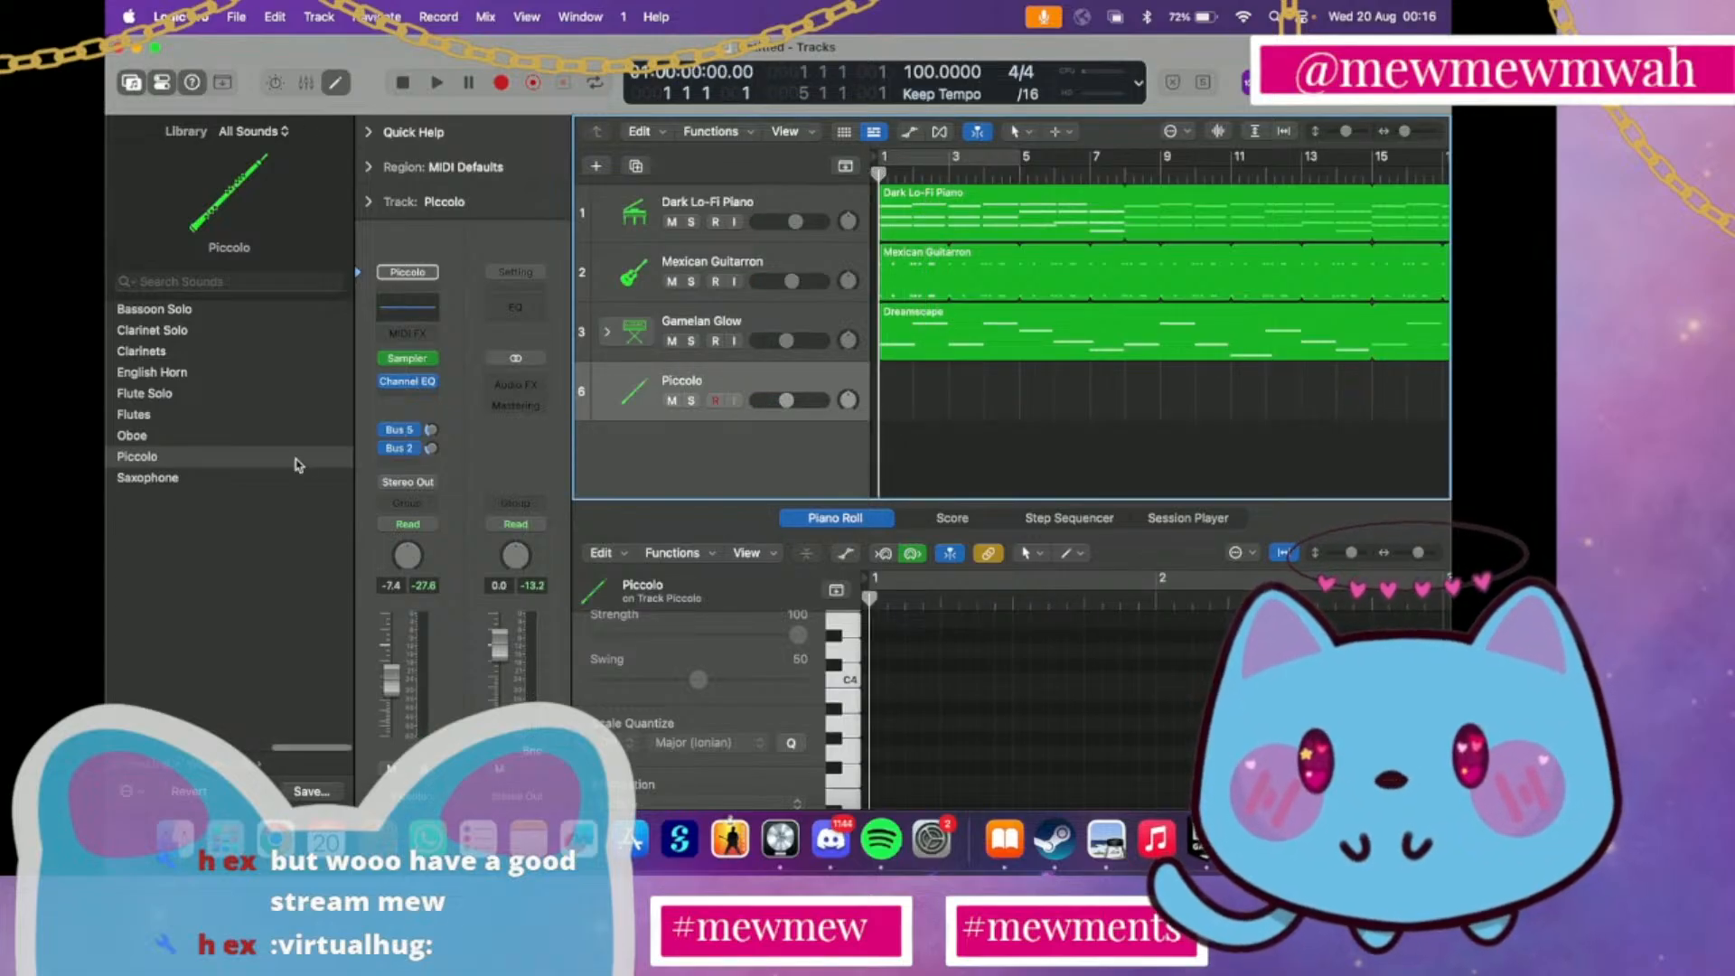
Switch the track's sound to Saxophone and capture a take at bar 1, deleting it after auditioning it with the other tracks
left_click(268, 479)
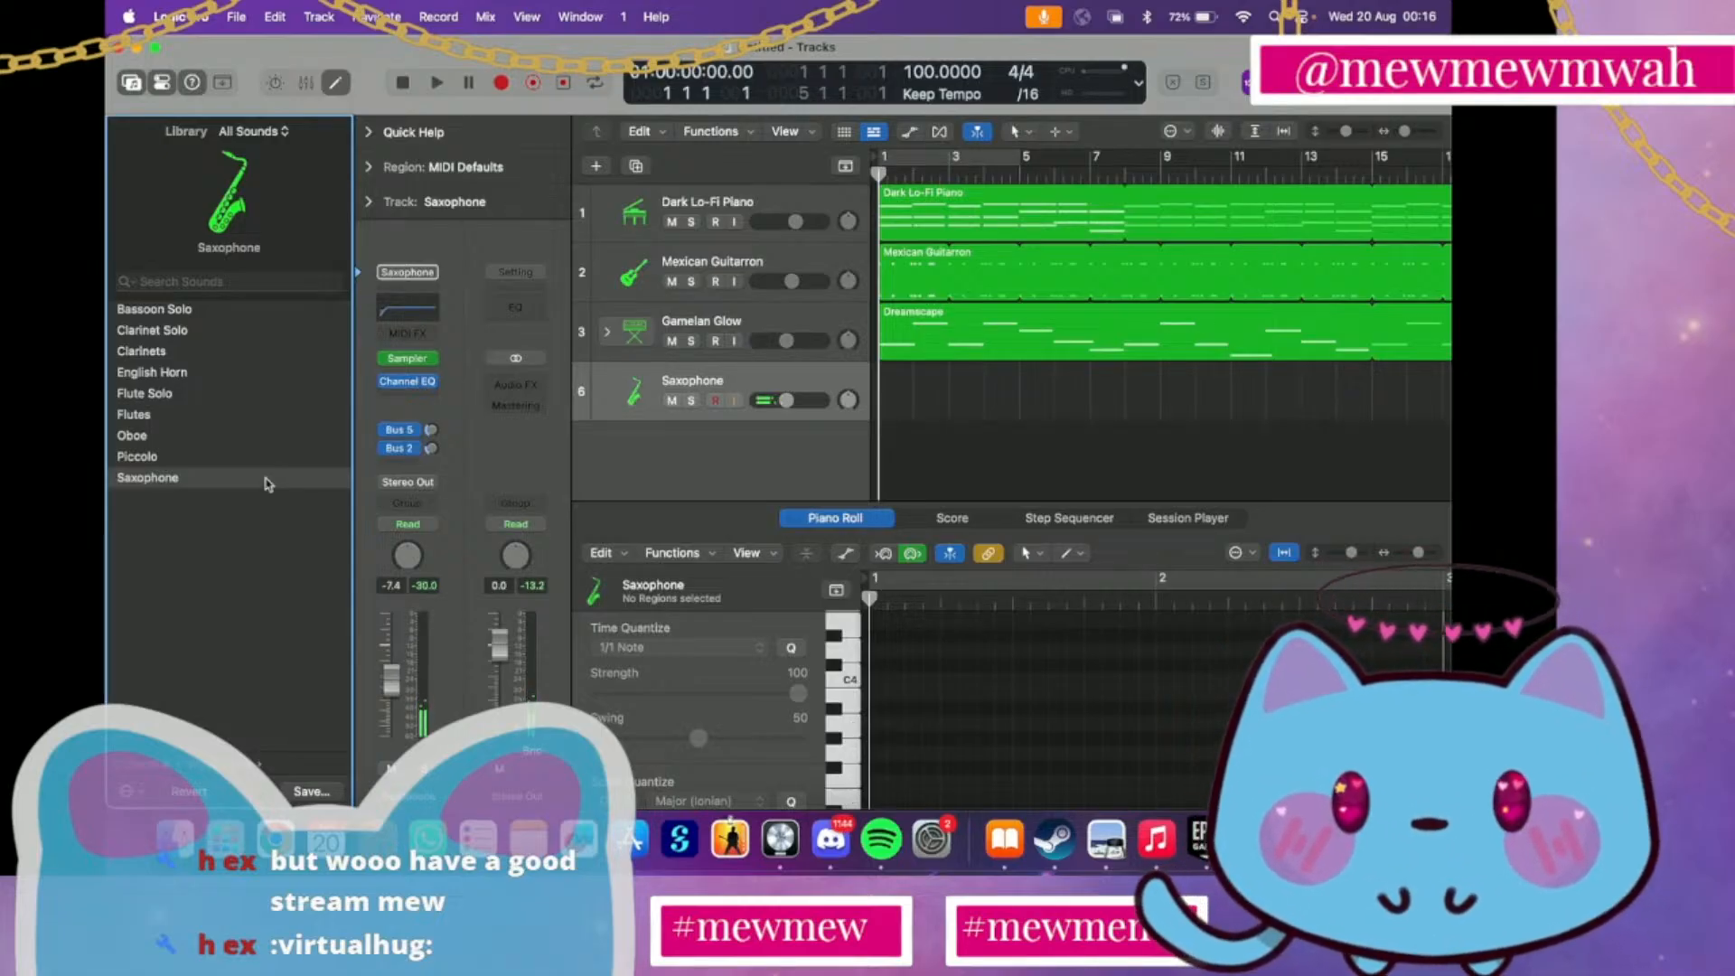
left_click(558, 83)
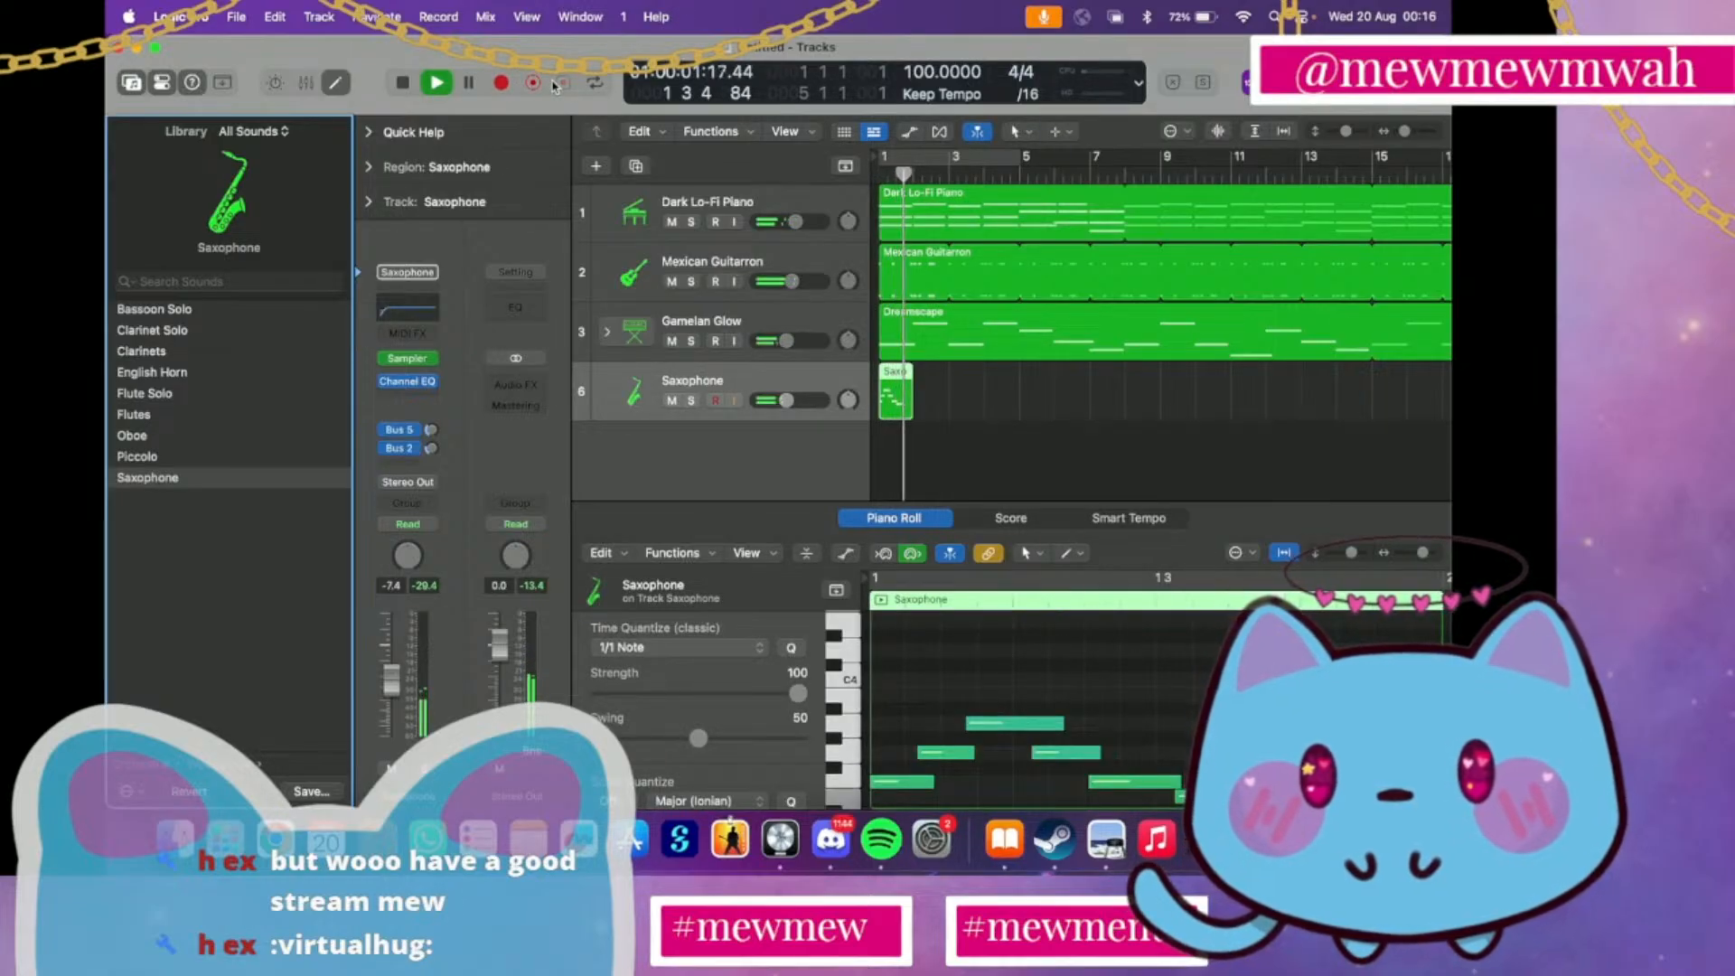
key("space")
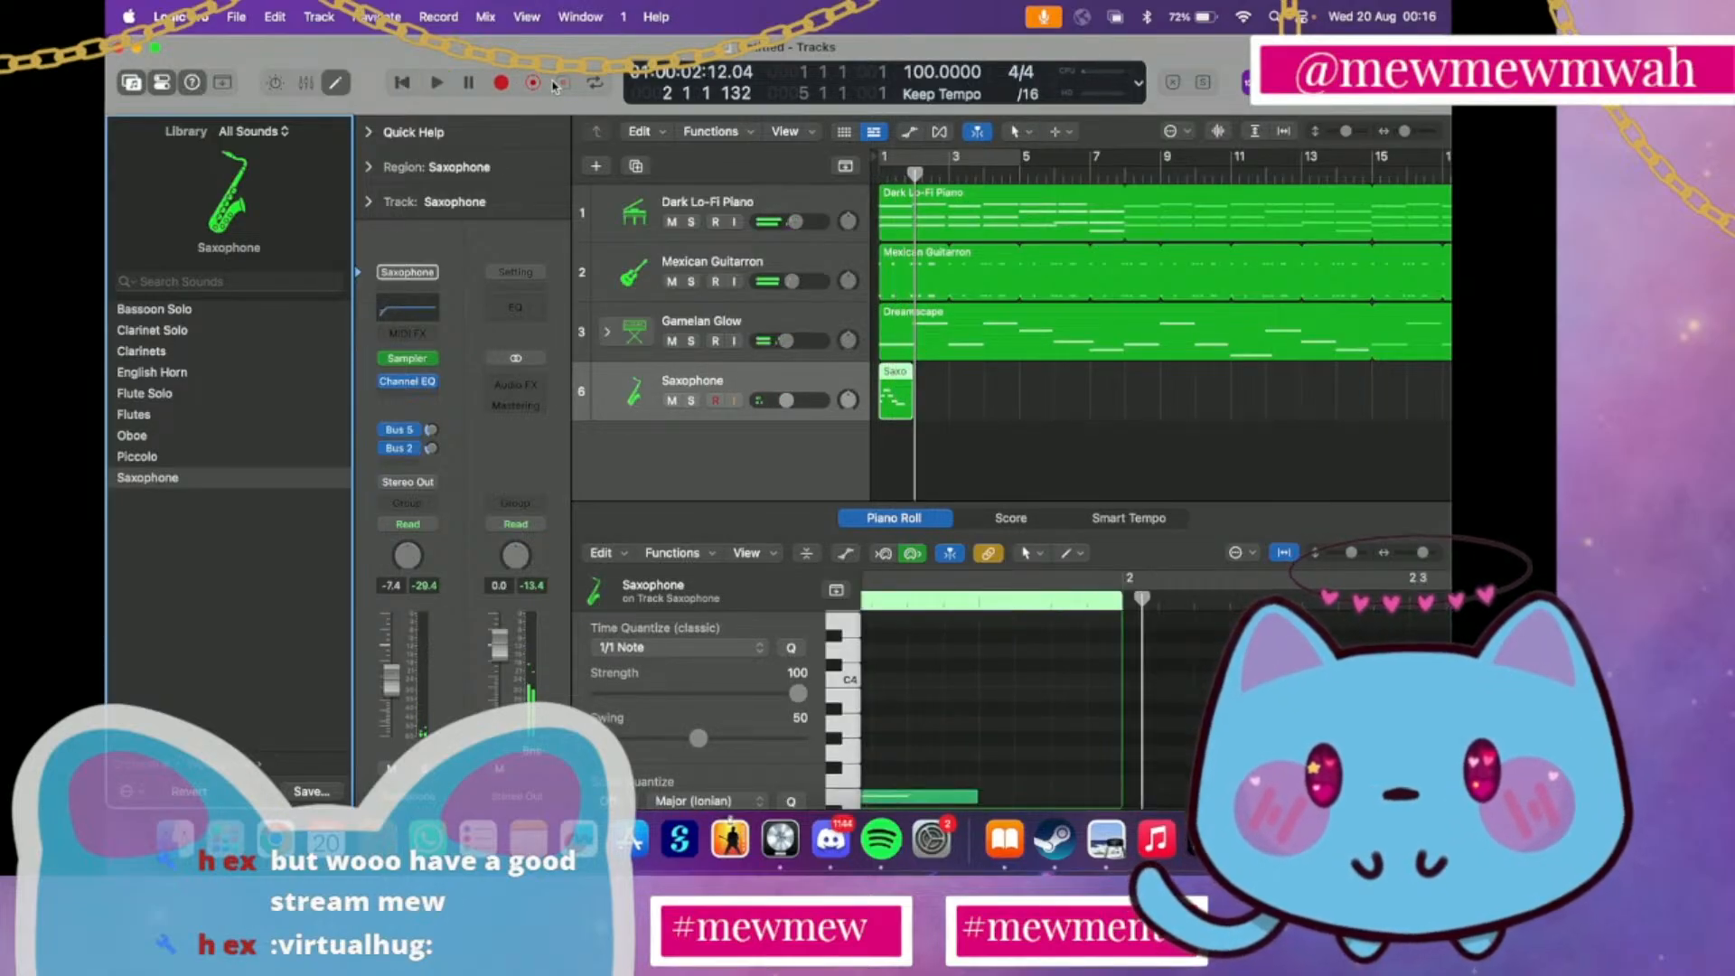
left_click(893, 391)
key("Delete")
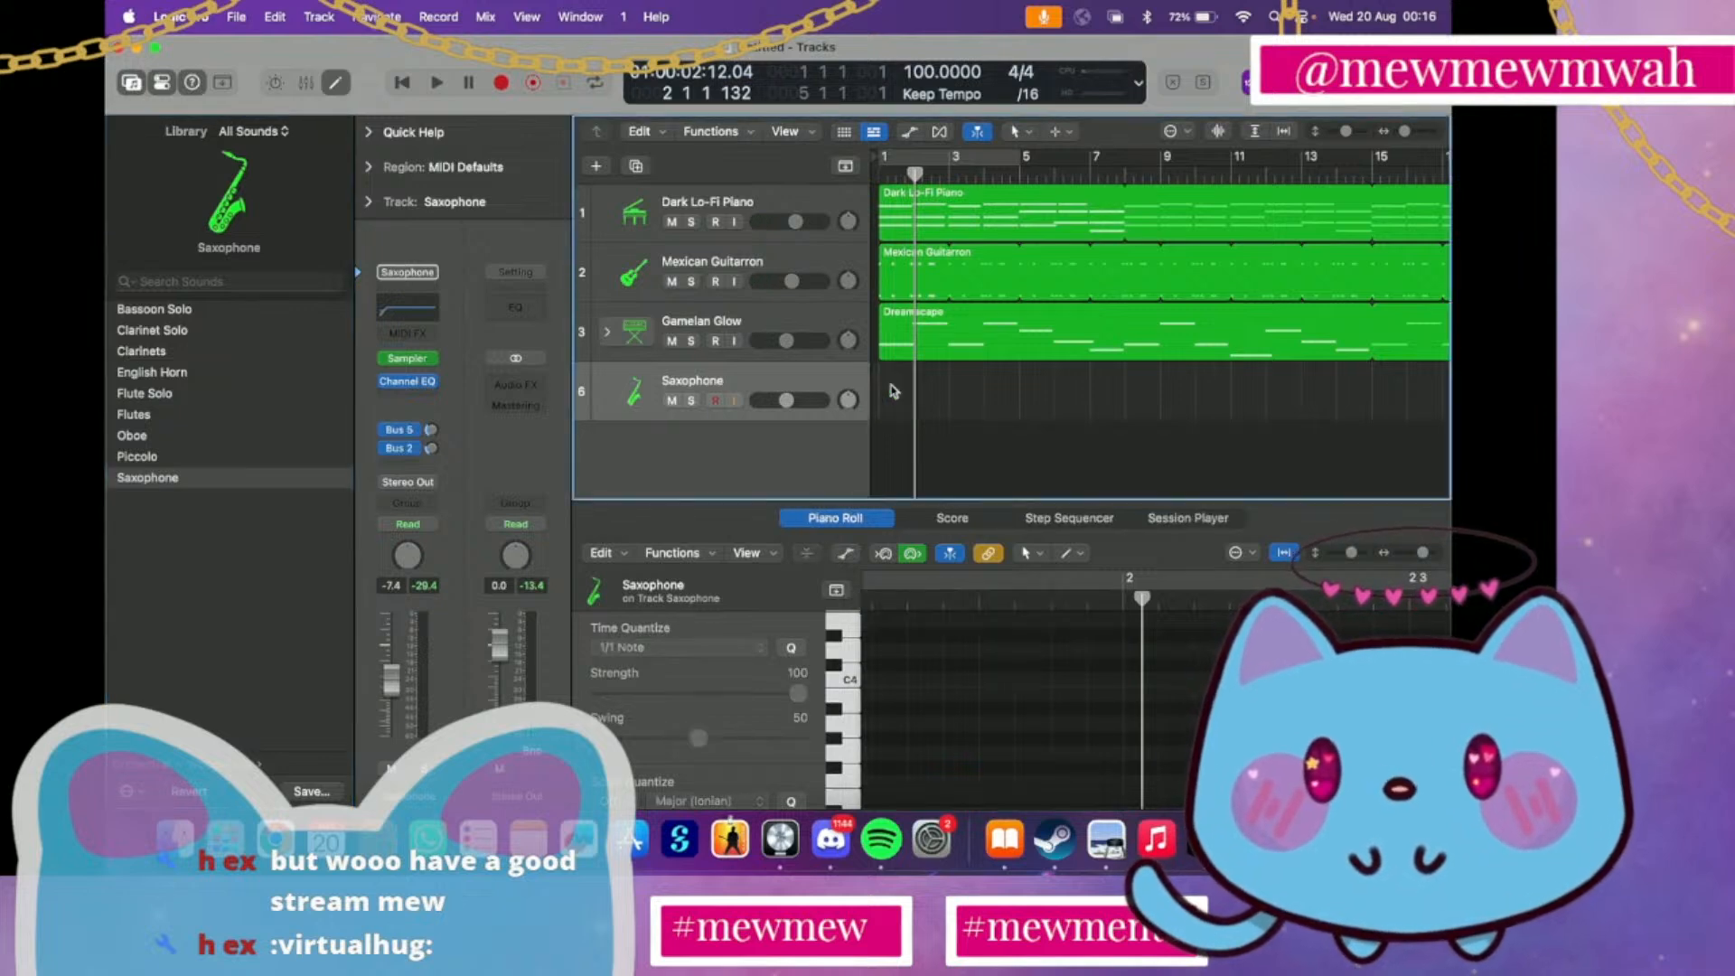
left_click(881, 172)
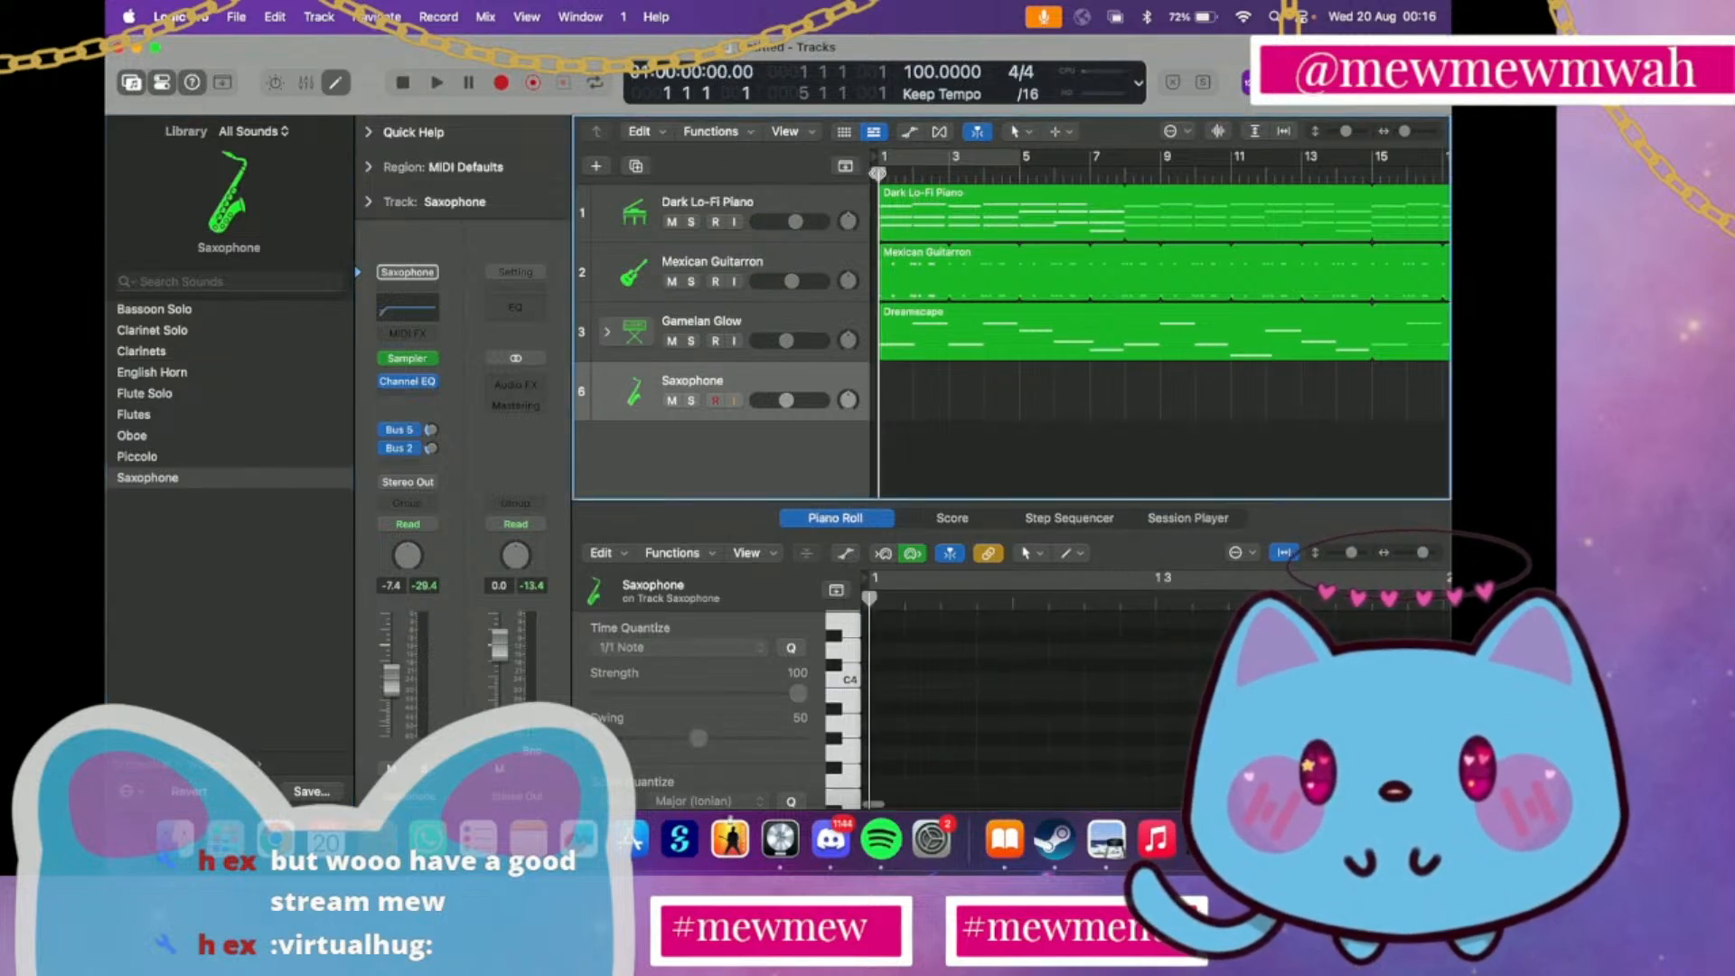
Switch the track's sound to English Horn, capture a take at bar 1, and audition it with the other tracks
left_click(219, 377)
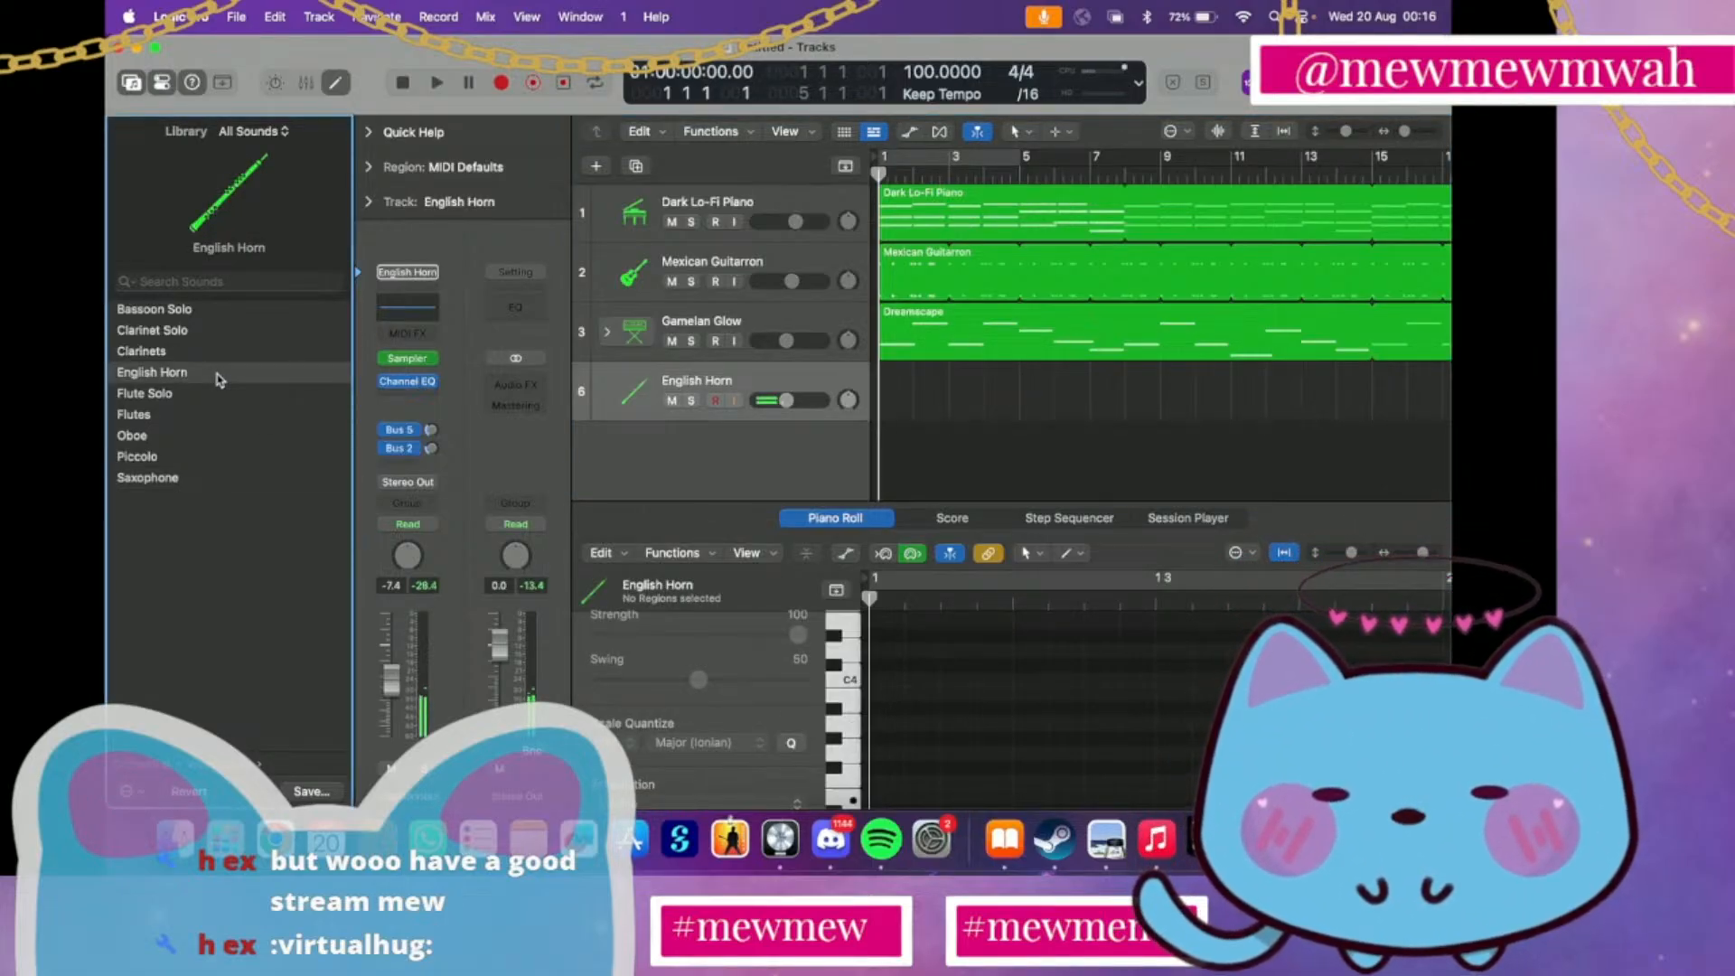
left_click(562, 84)
key("space")
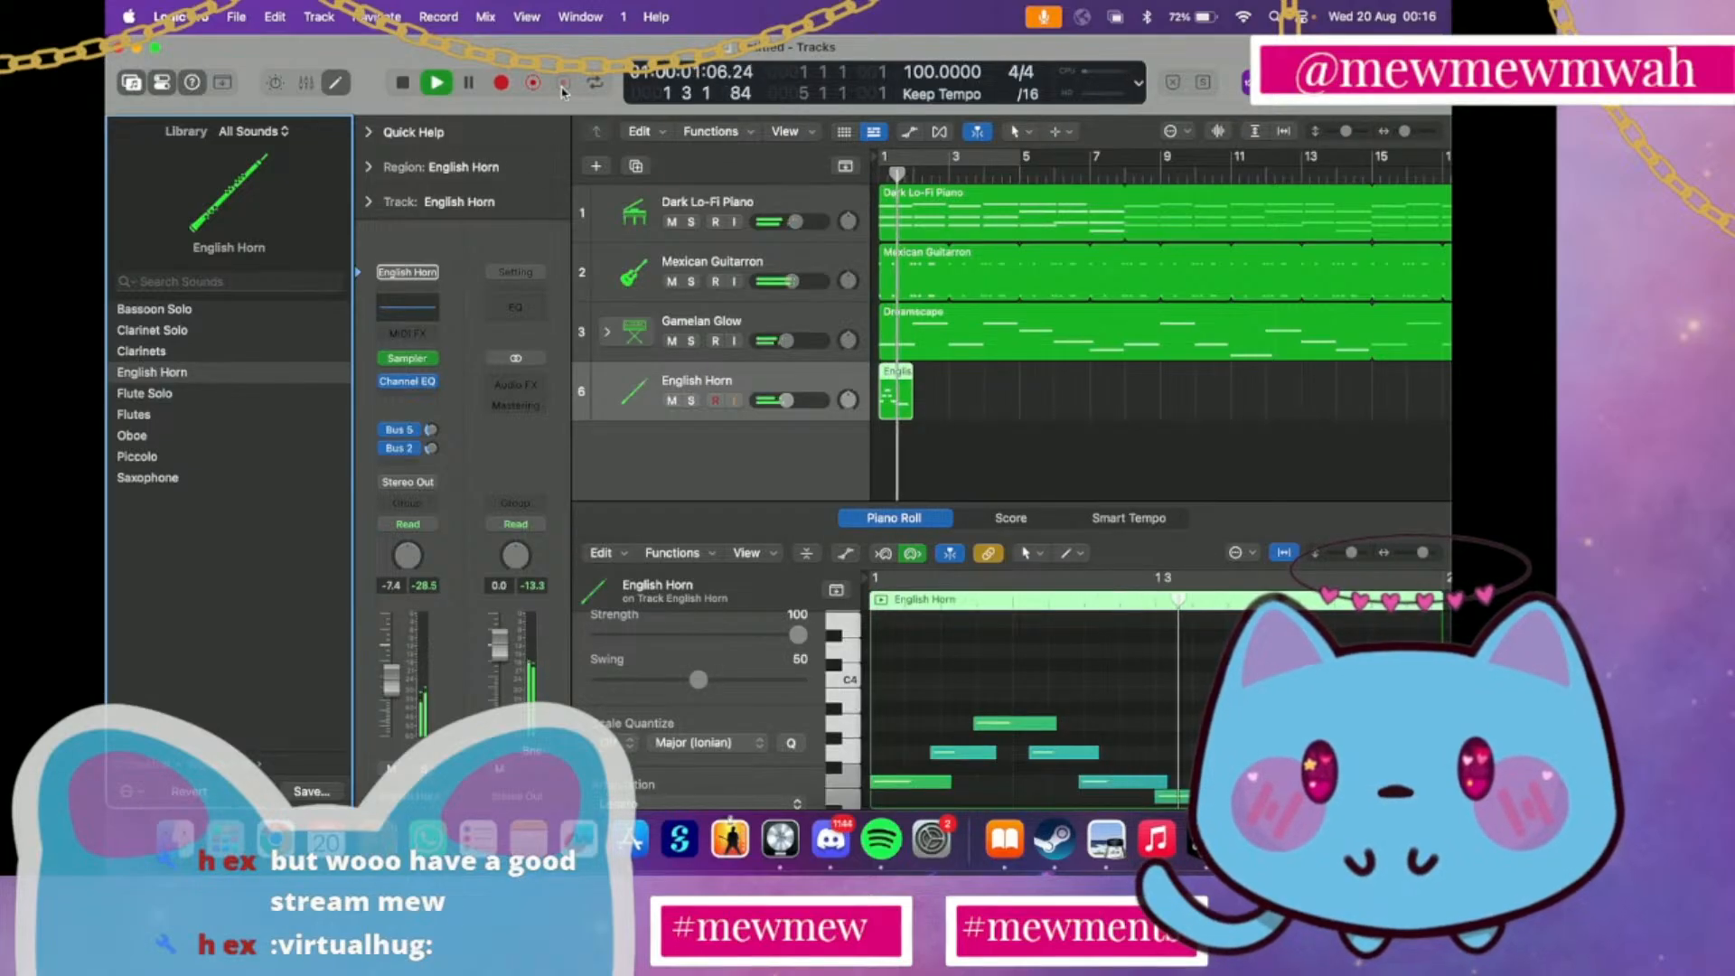
key("space")
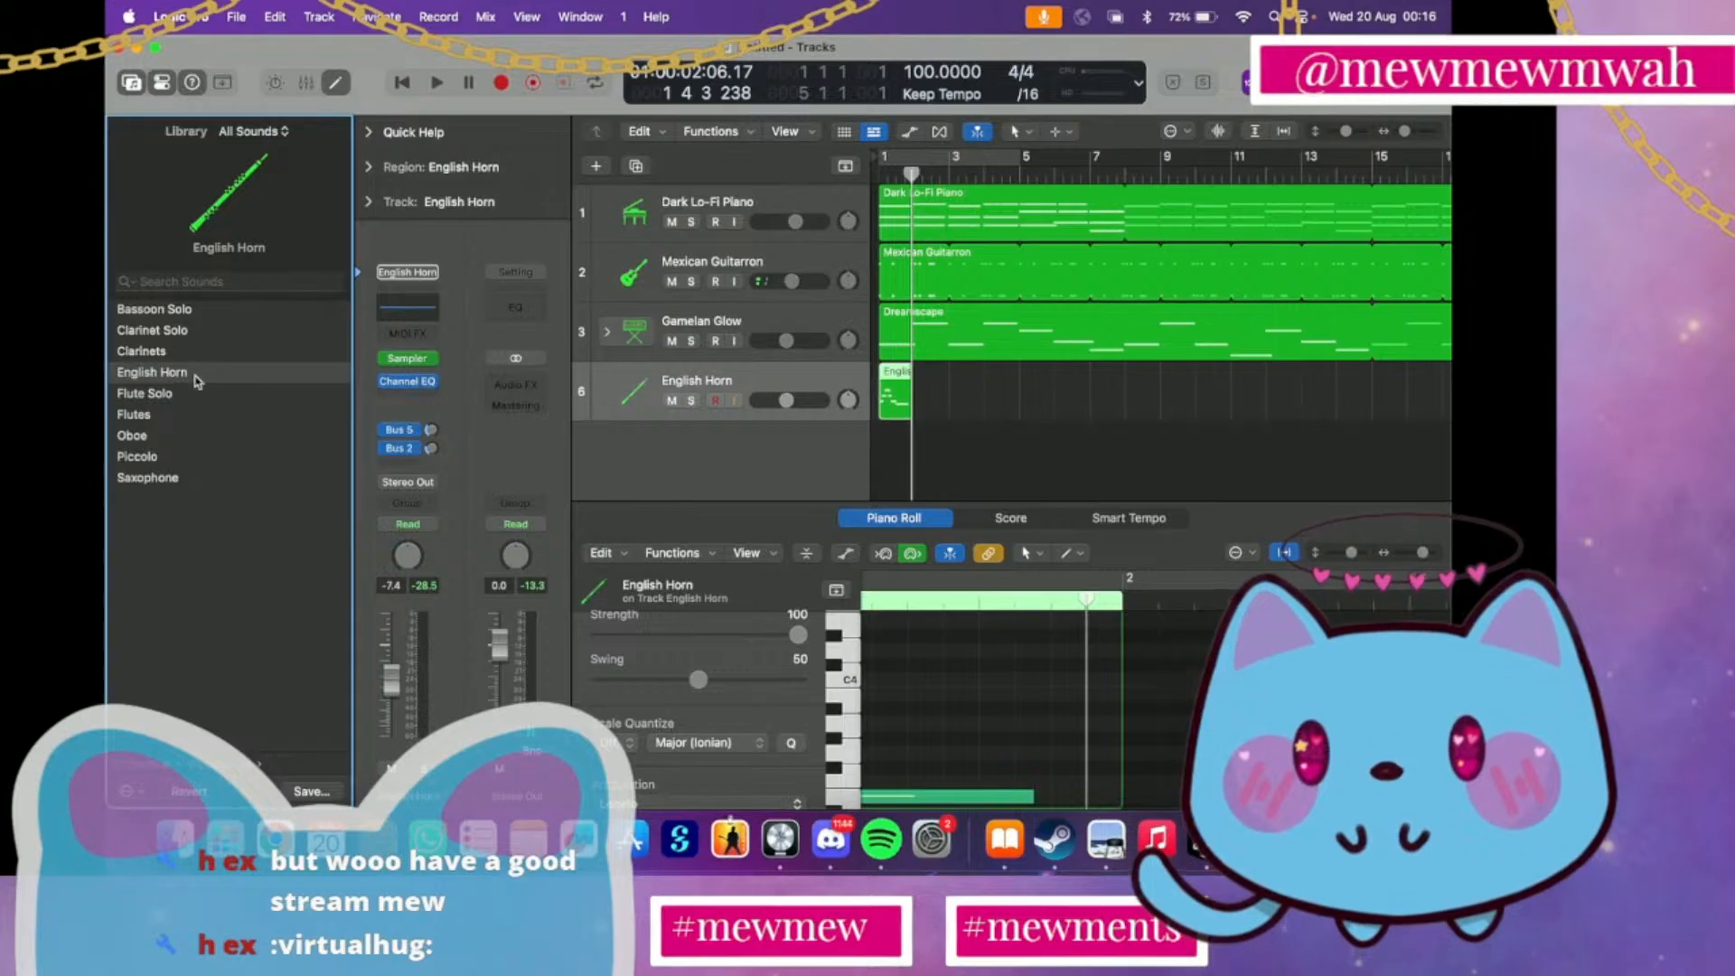
Audition the captured English Horn region with the Oboe sound, and delete the region
left_click(153, 436)
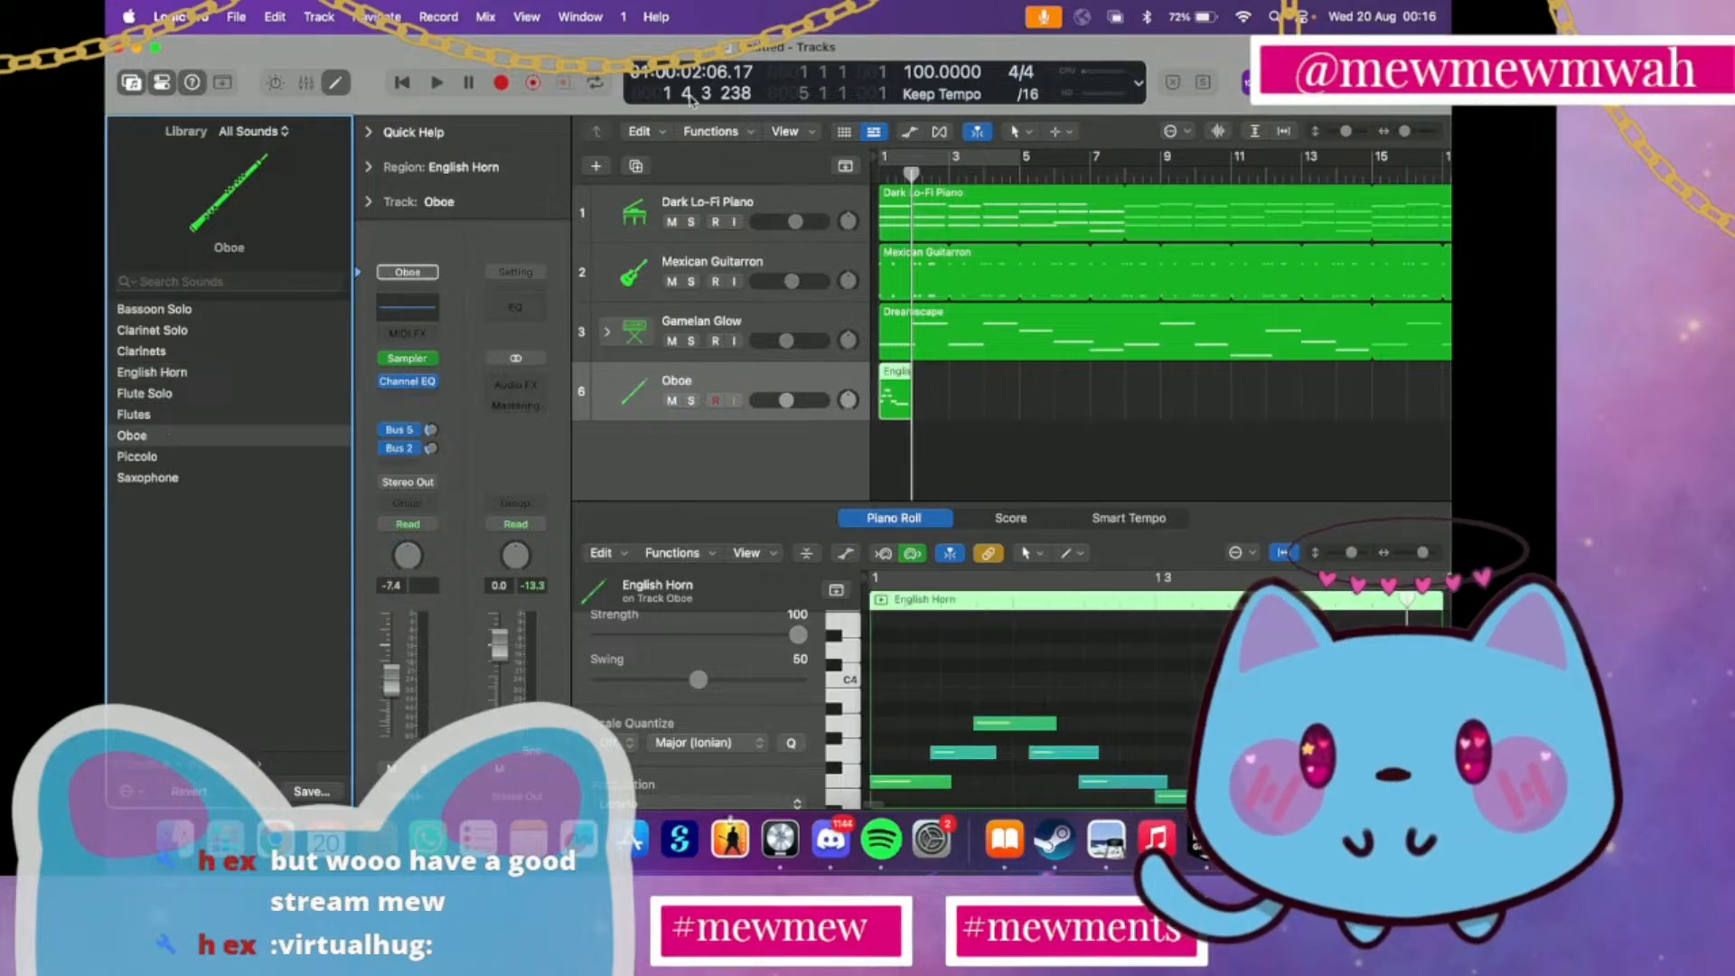
key("space")
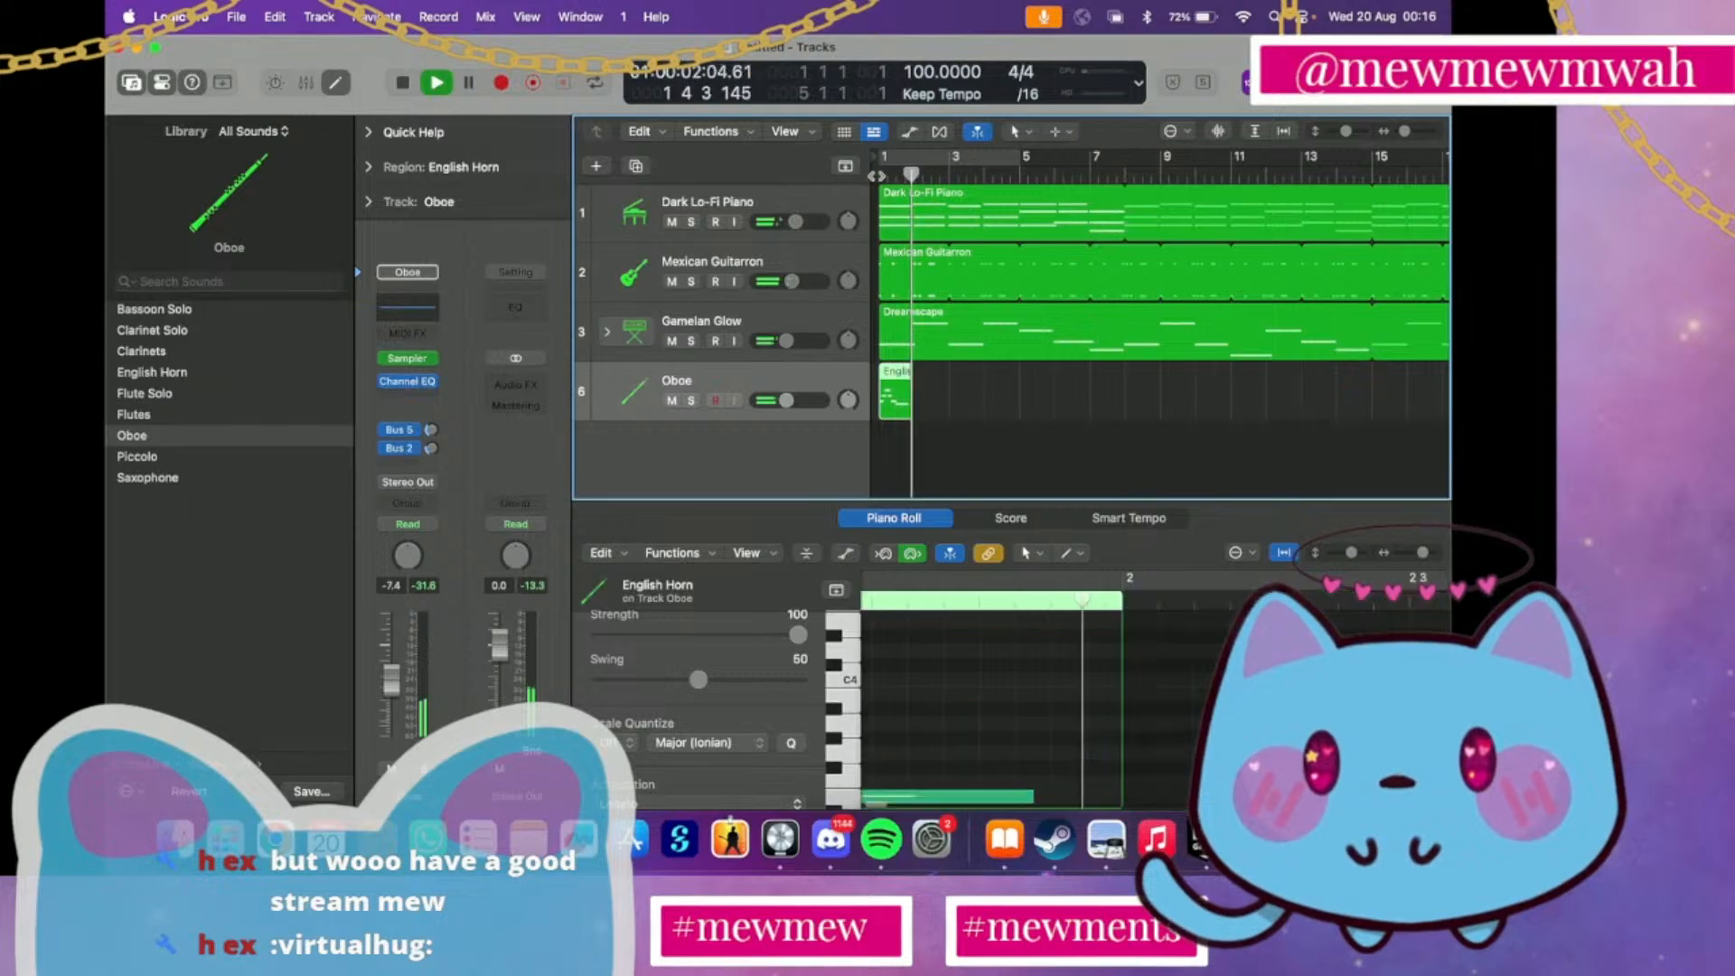
key("space")
key("BackSpace")
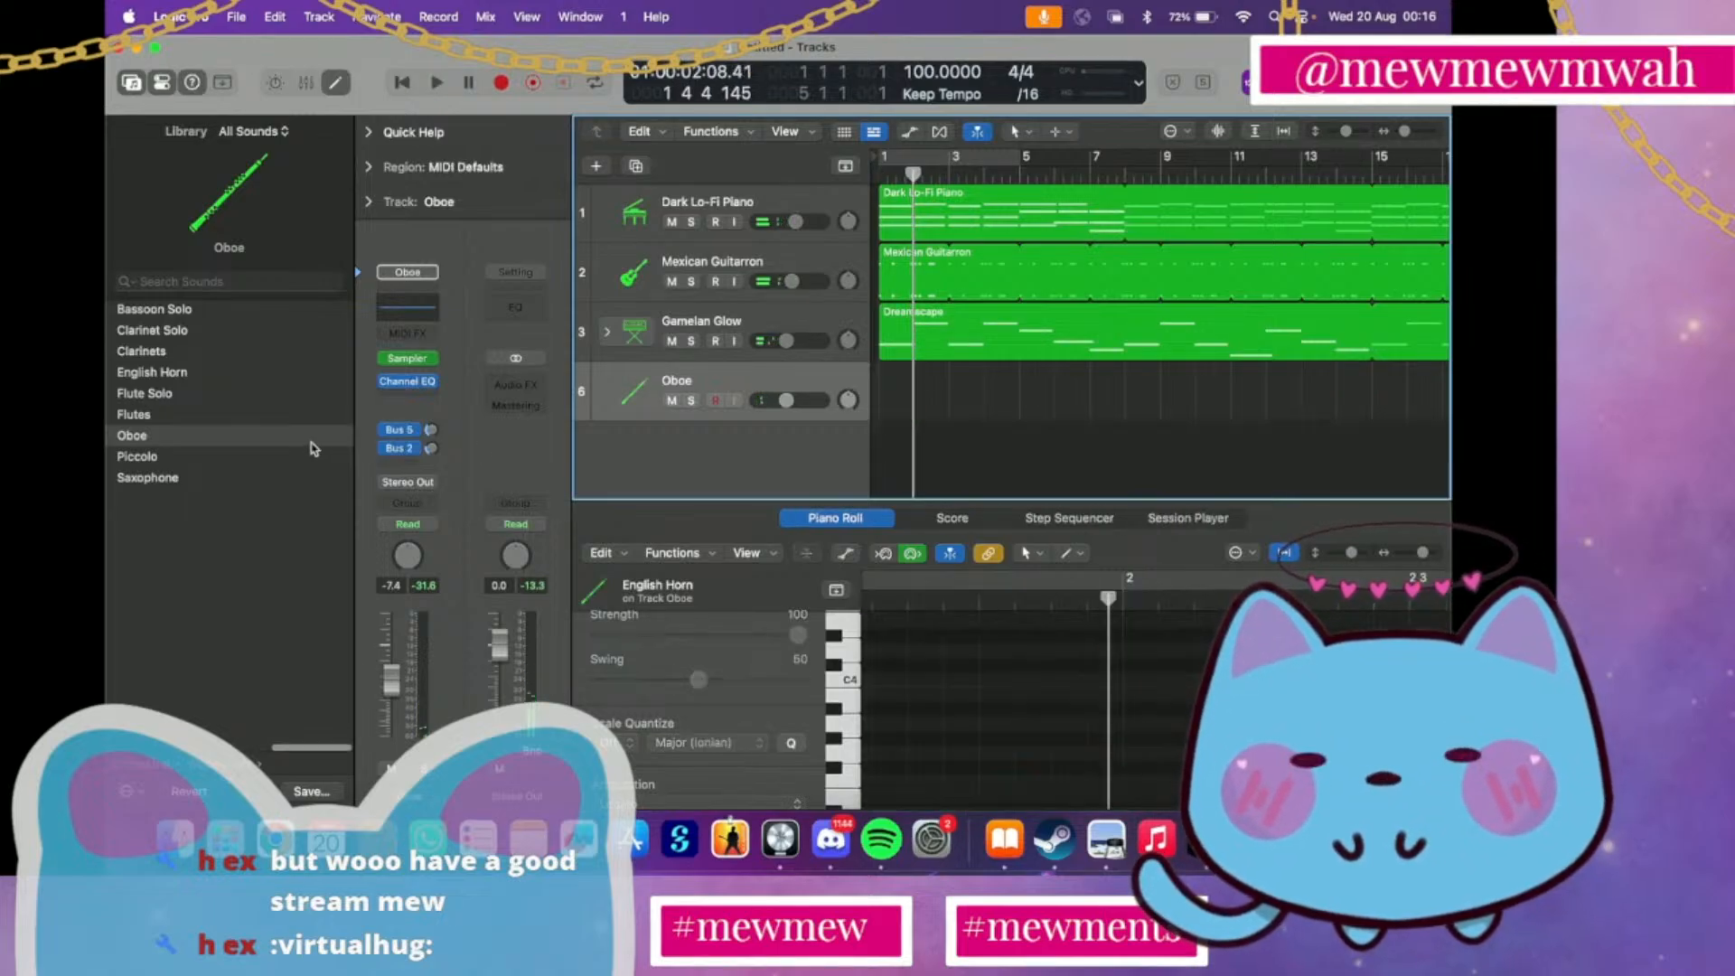
Look through the orchestral keyboard sounds and the synthesizer sound effects for a different fourth instrument
scroll(274, 440, "left", 4)
scroll(273, 441, "left", 4)
scroll(274, 440, "right", 3)
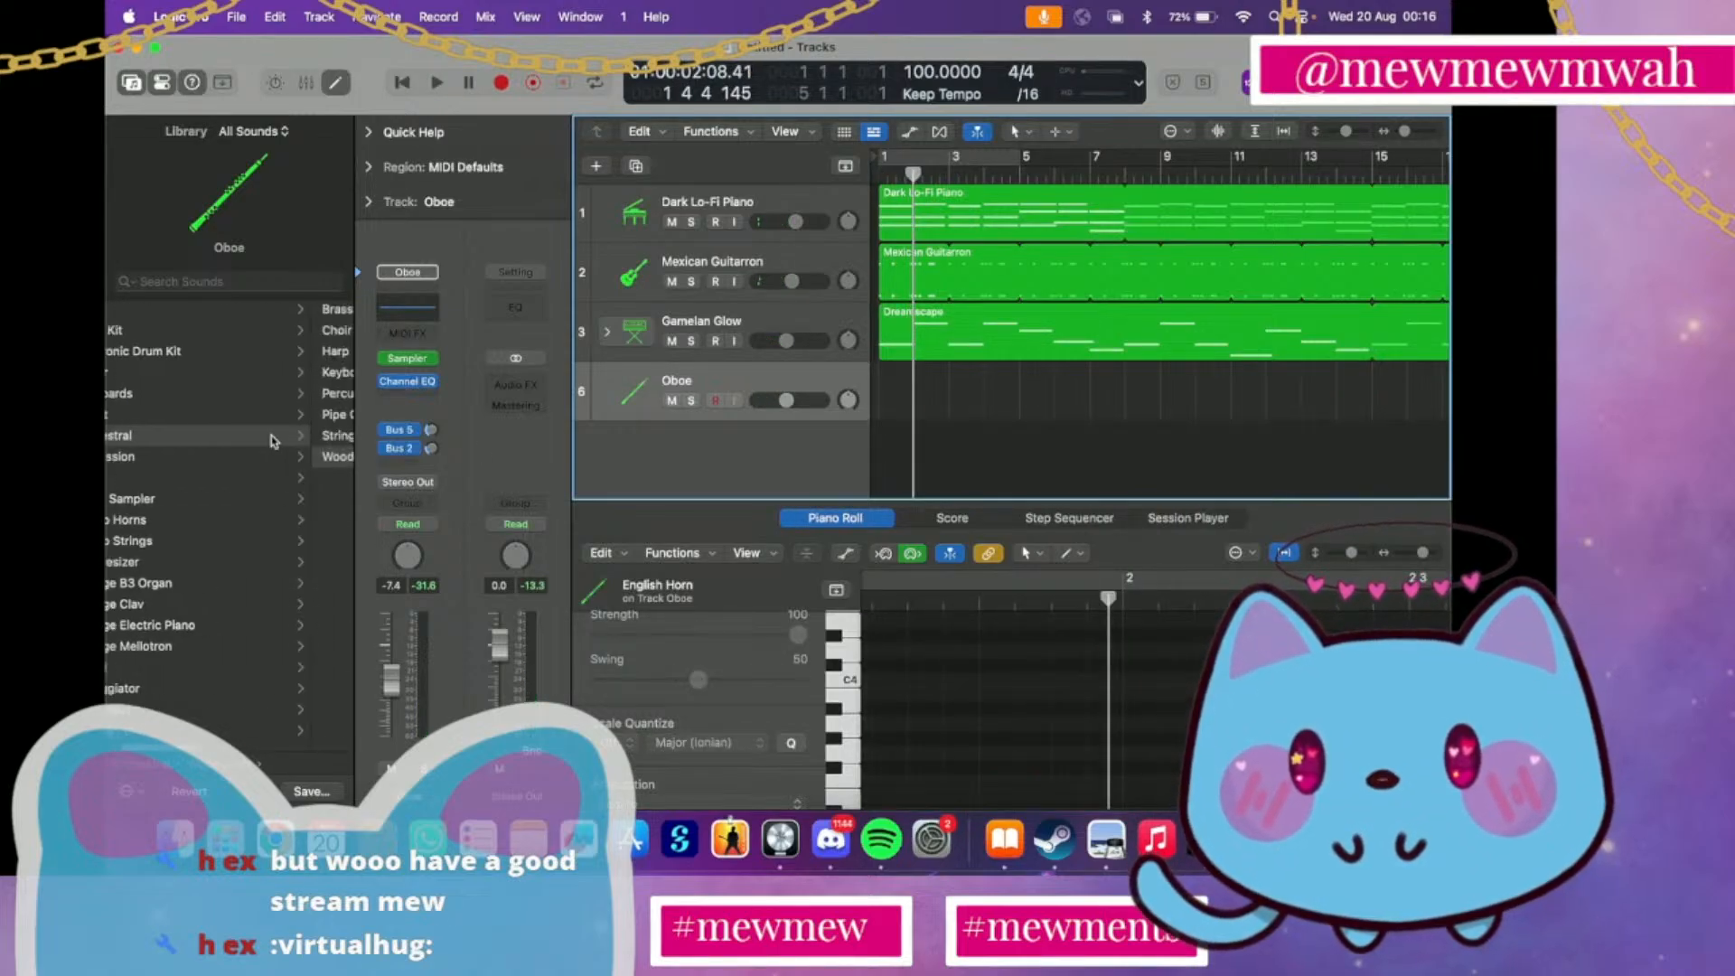
left_click(257, 378)
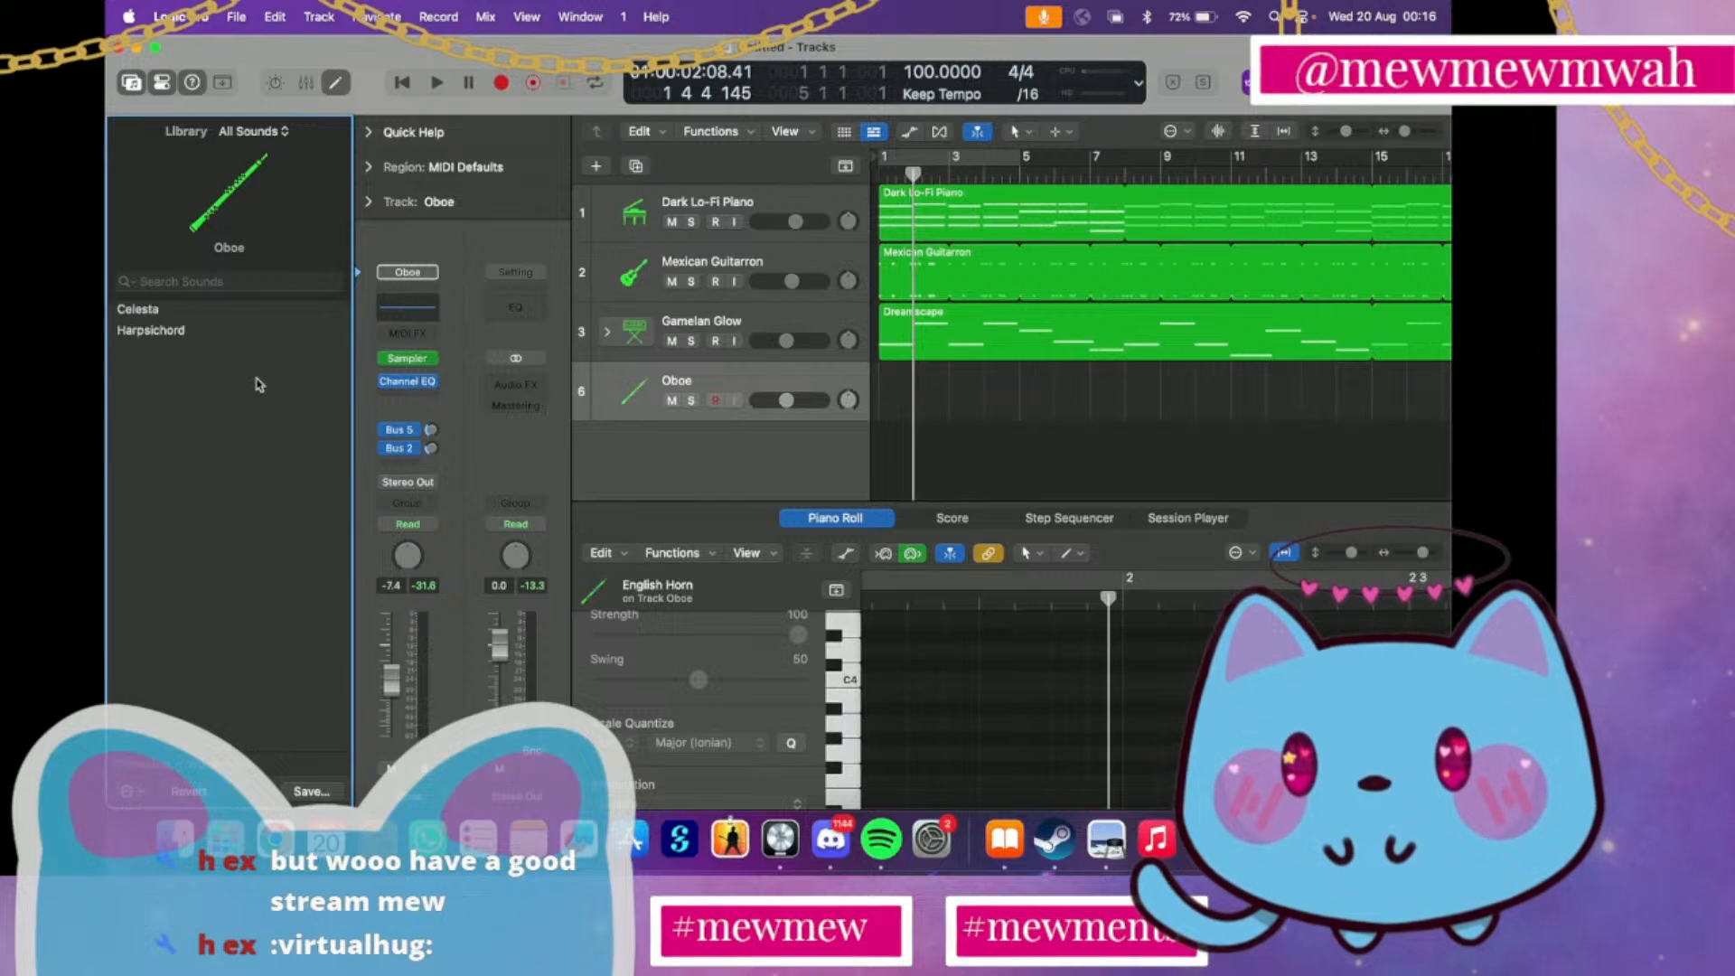
scroll(257, 379, "left", 2)
scroll(257, 384, "left", 4)
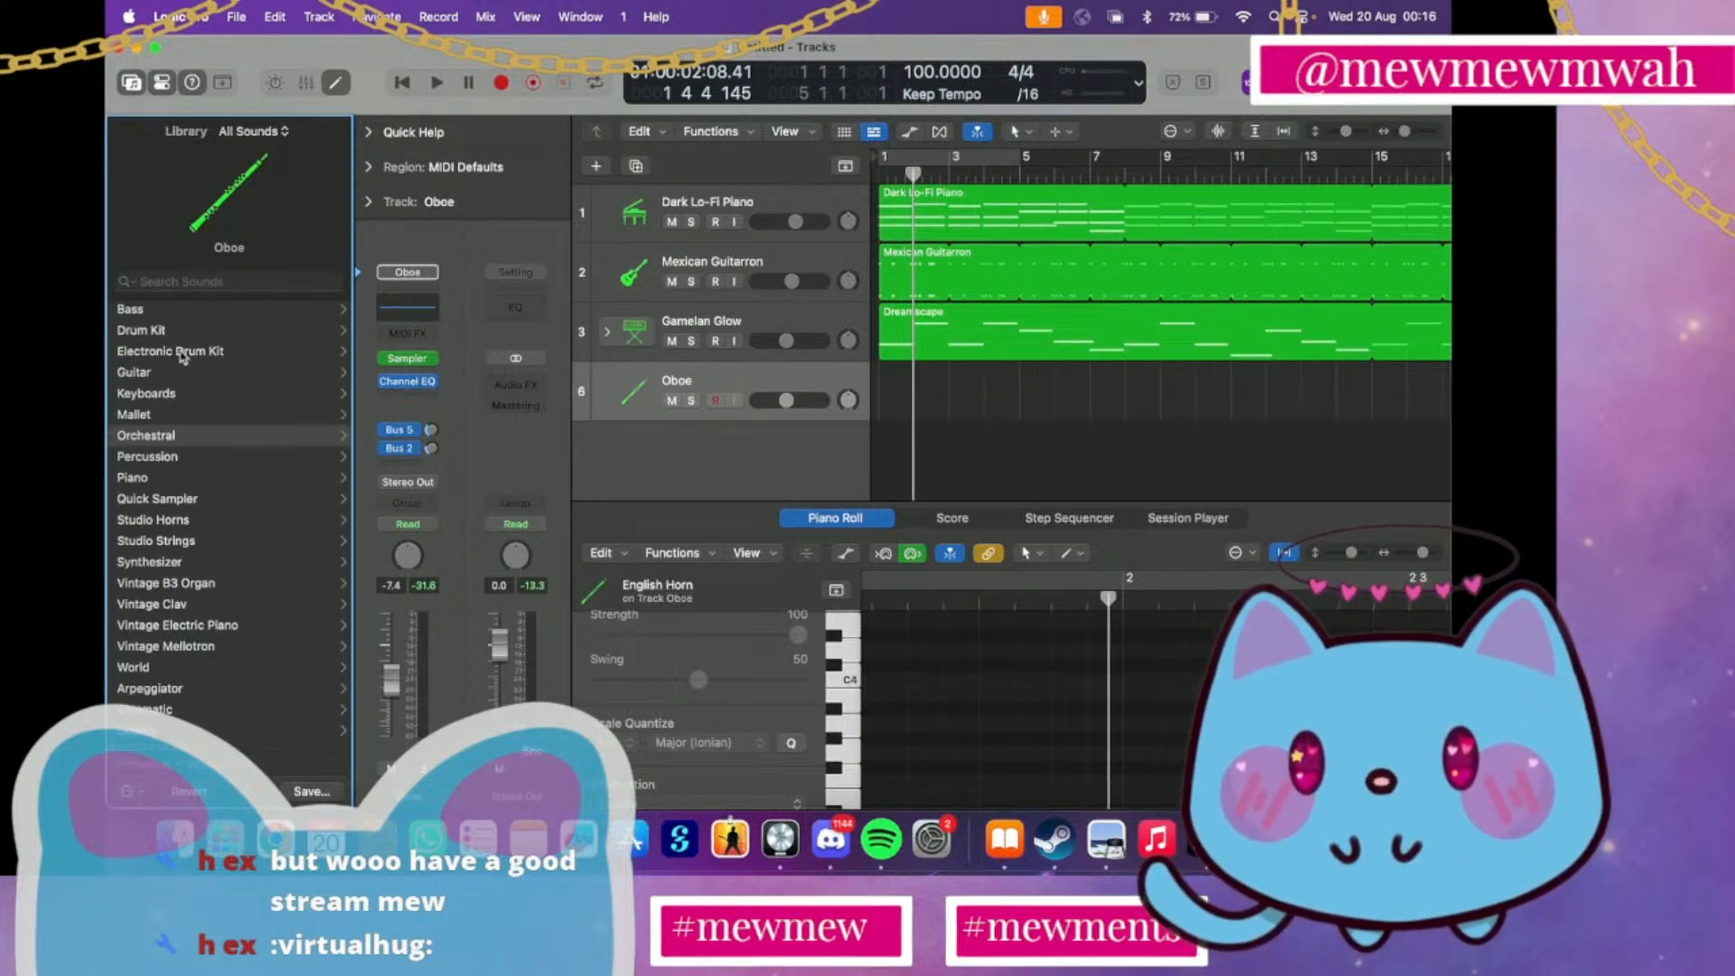
left_click(185, 562)
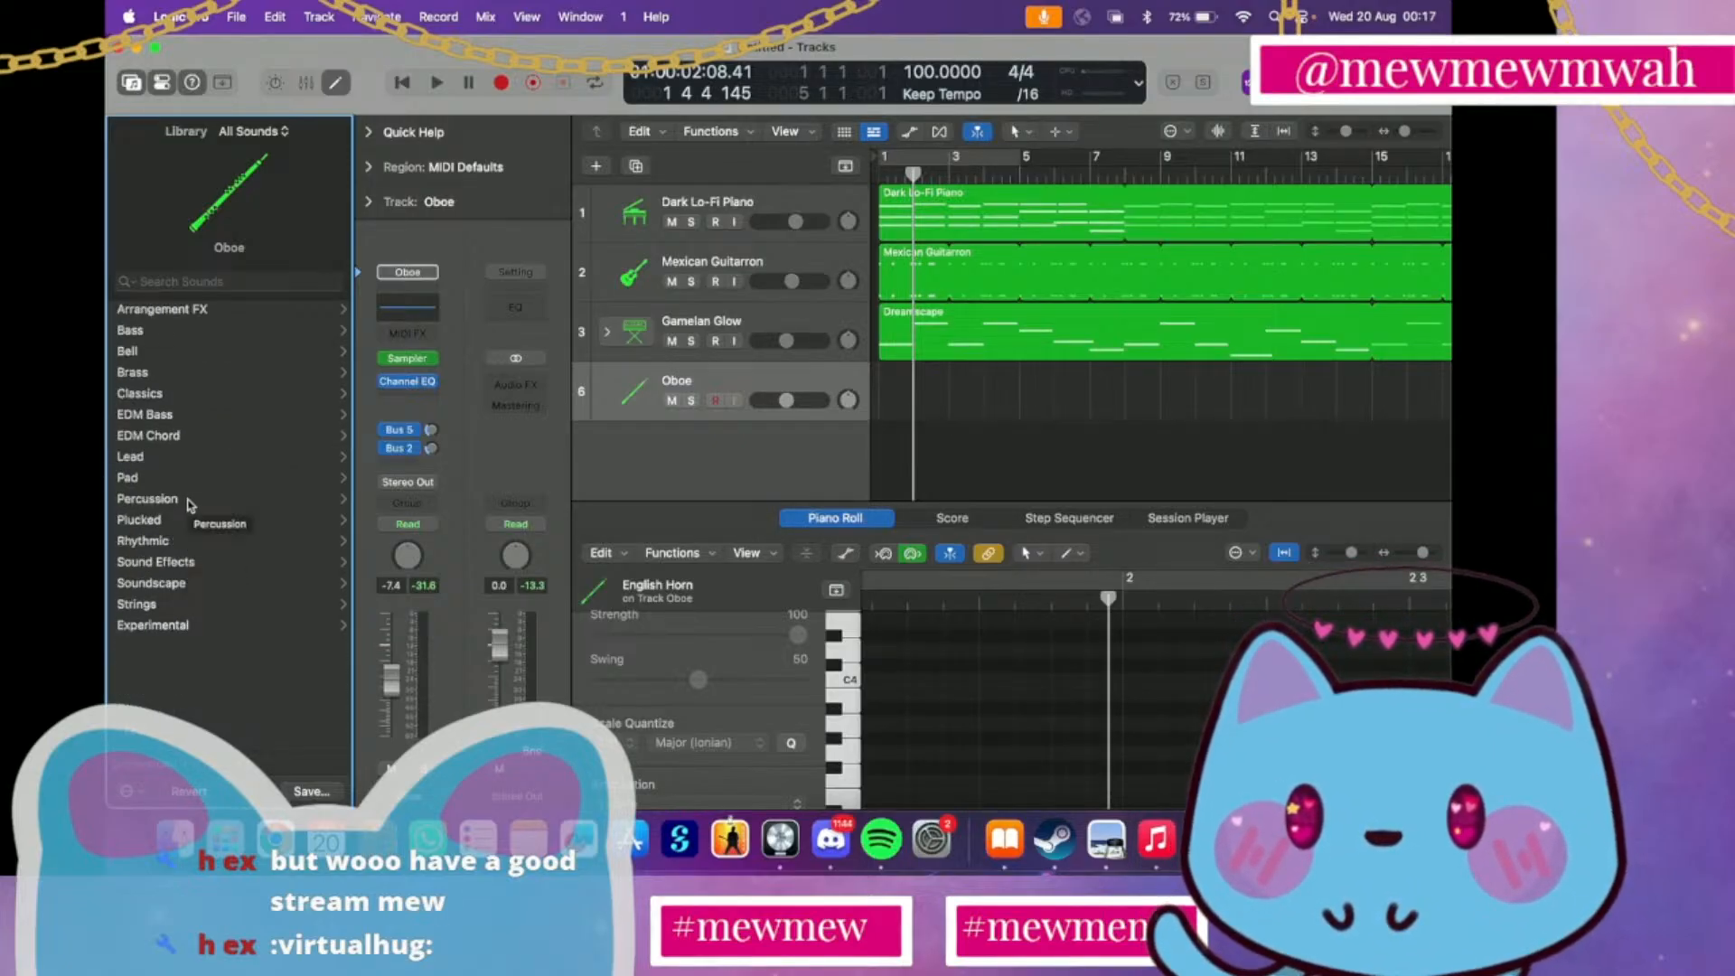
left_click(184, 581)
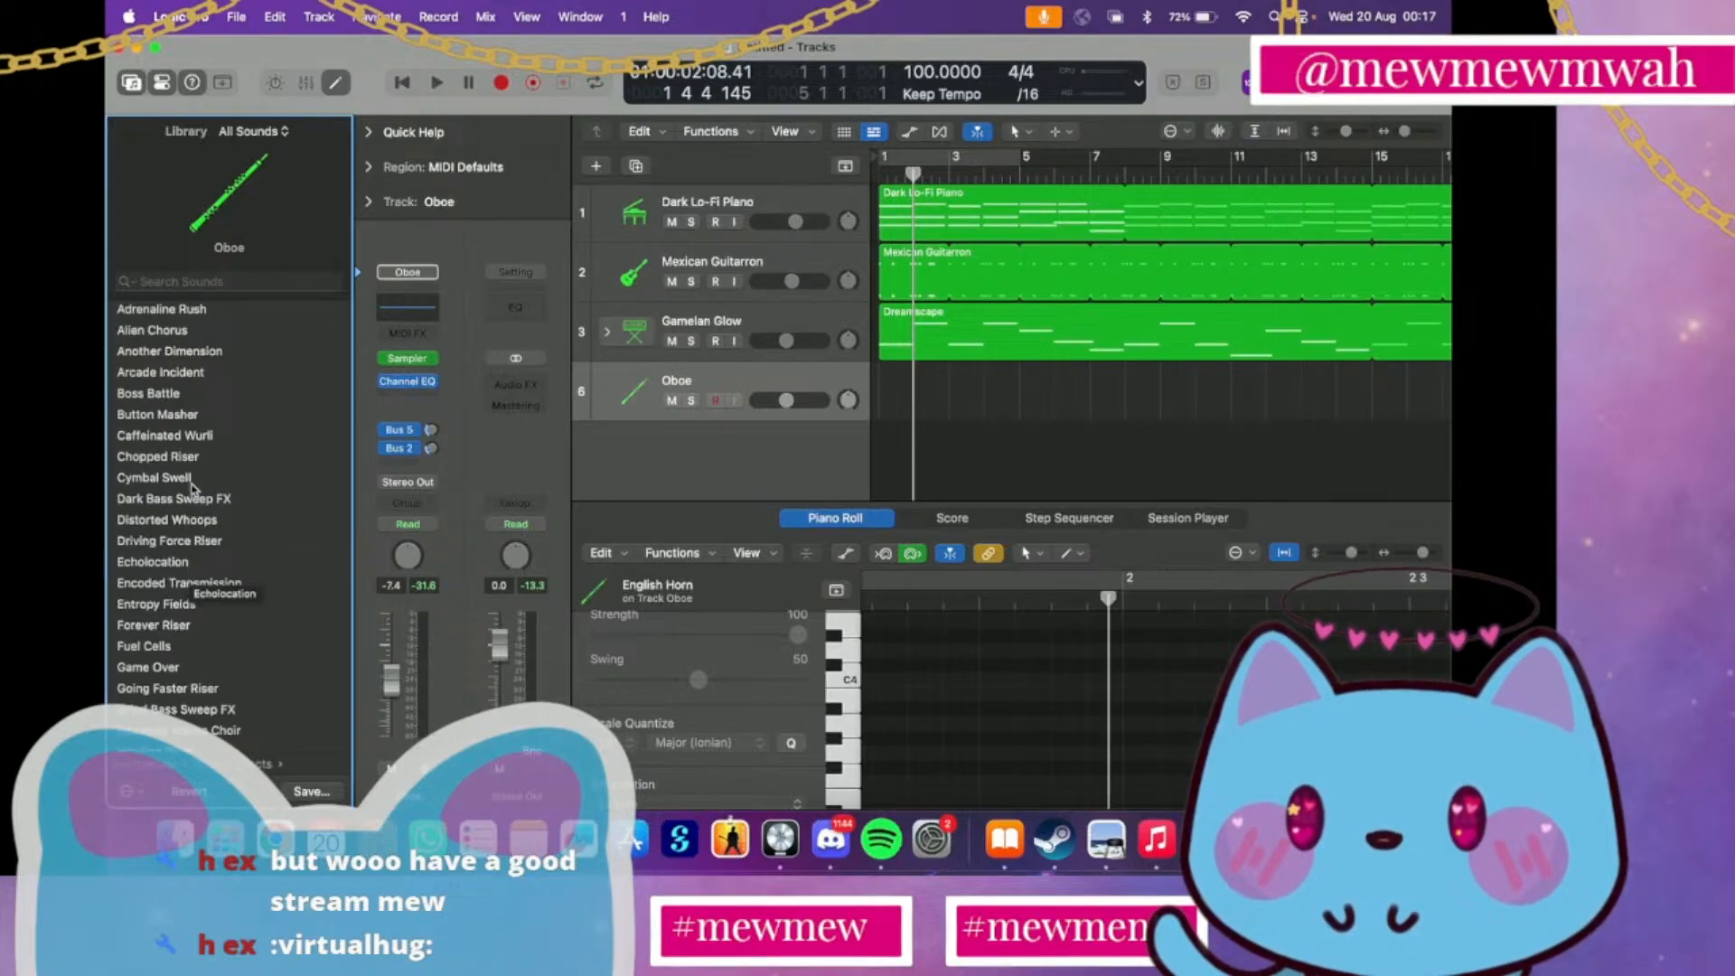
scroll(193, 489, "left", 5)
scroll(193, 489, "right", 2)
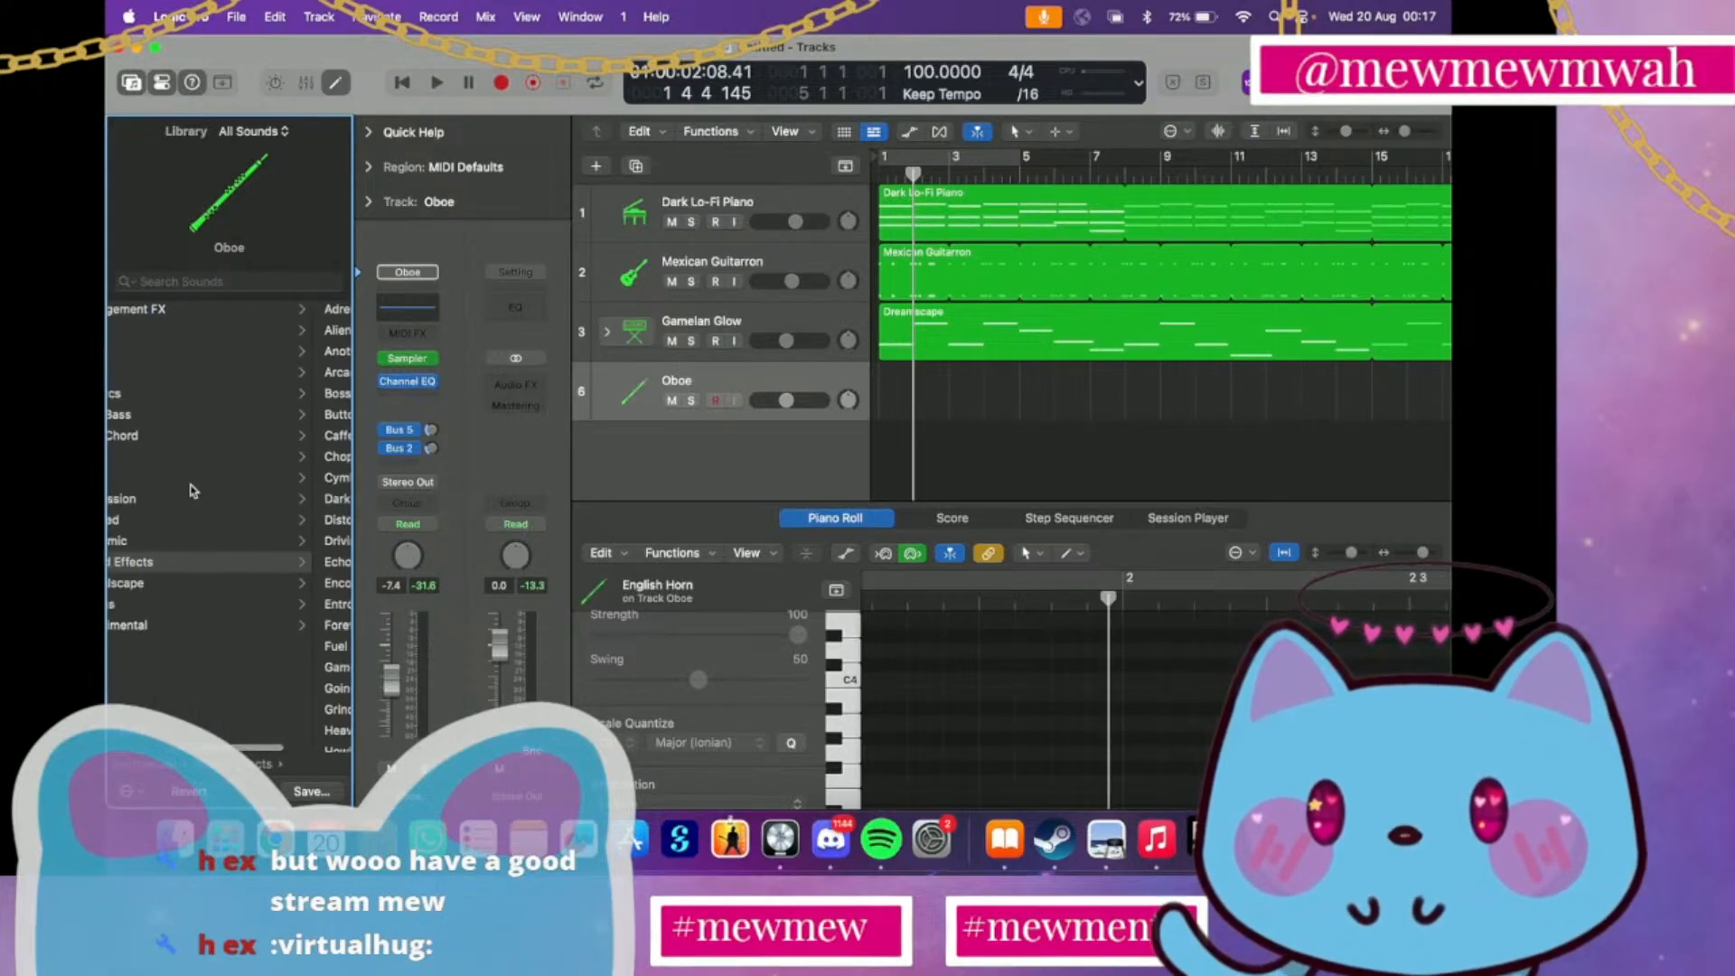
Load the Sparkle Chord sound from the synthesizer EDM Chord category on the fourth instrument track
scroll(184, 449, "left", 3)
left_click(180, 434)
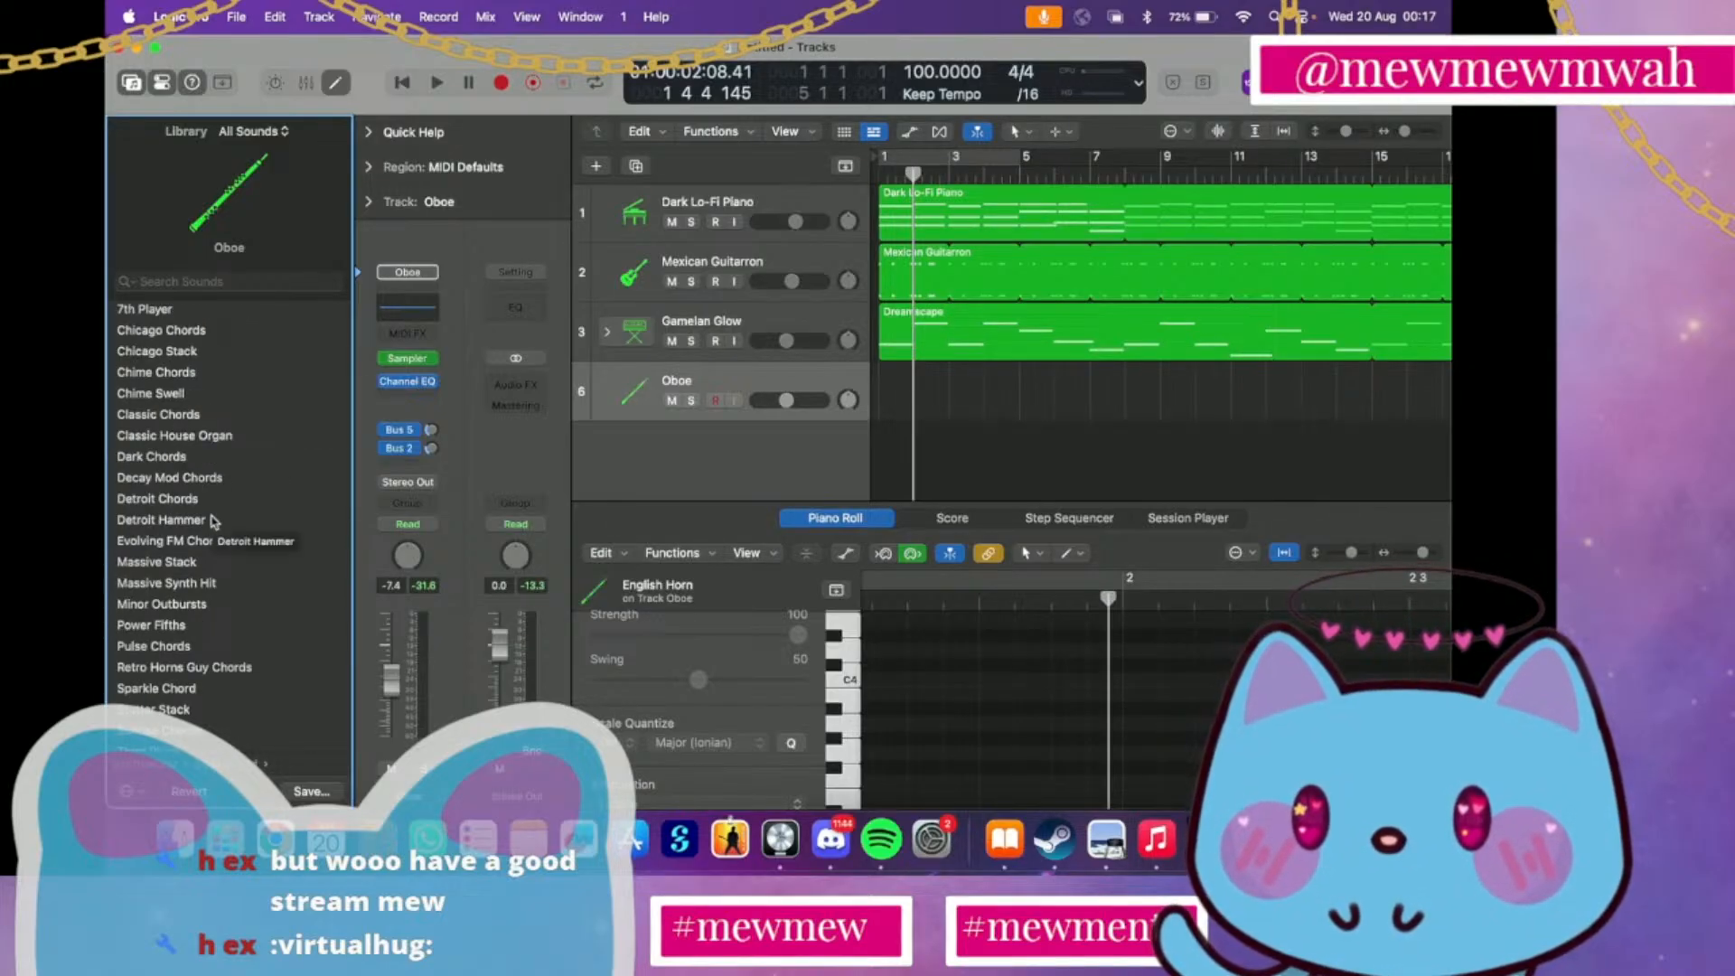
scroll(215, 554, "down", 1)
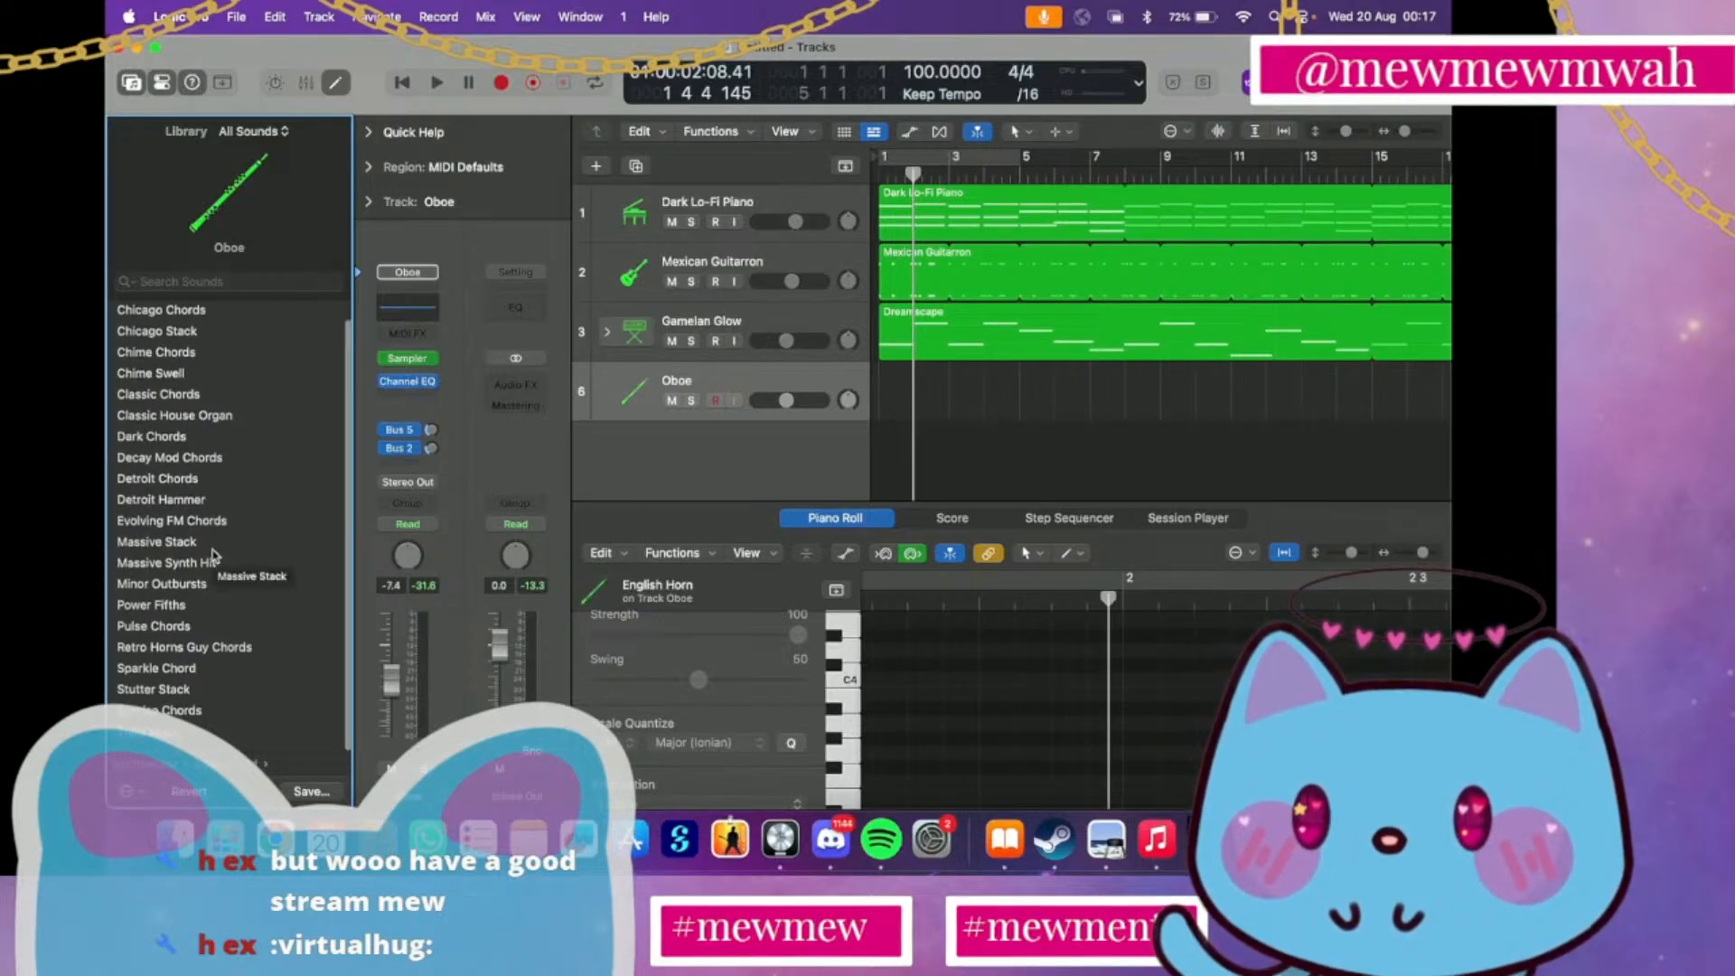
left_click(219, 698)
left_click(224, 680)
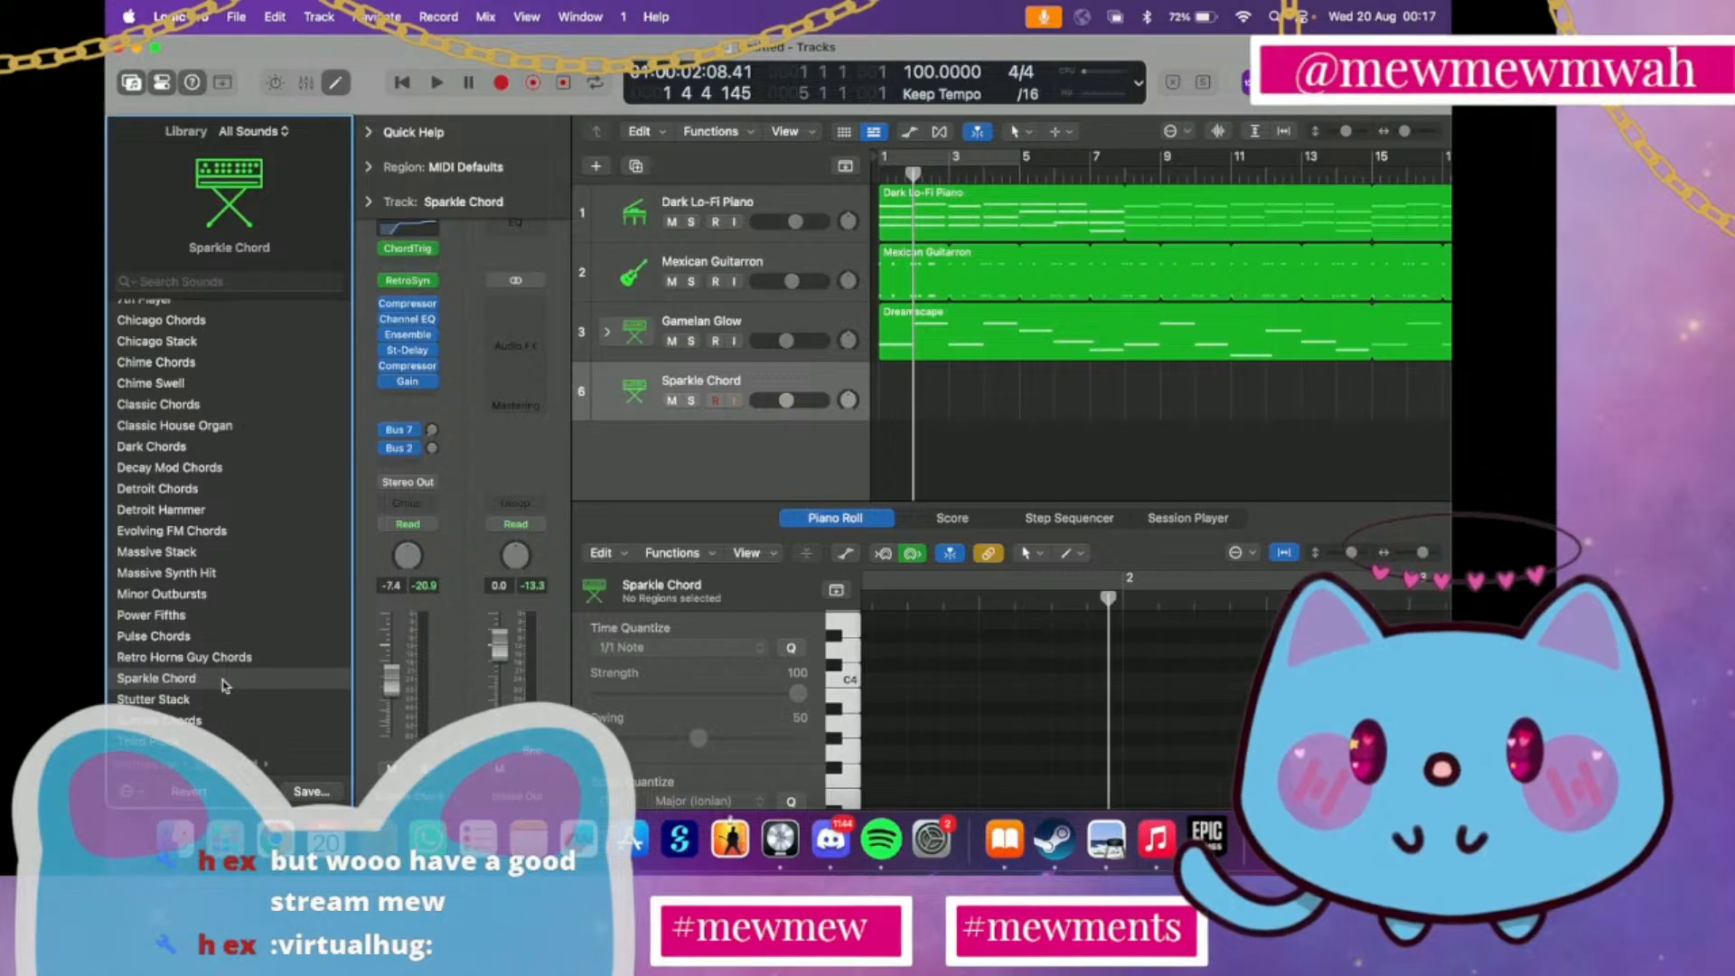
Try the Deep Abyss sound from the EDM Bass category, and switch the fourth instrument track to Echo Bass
scroll(224, 687, "left", 5)
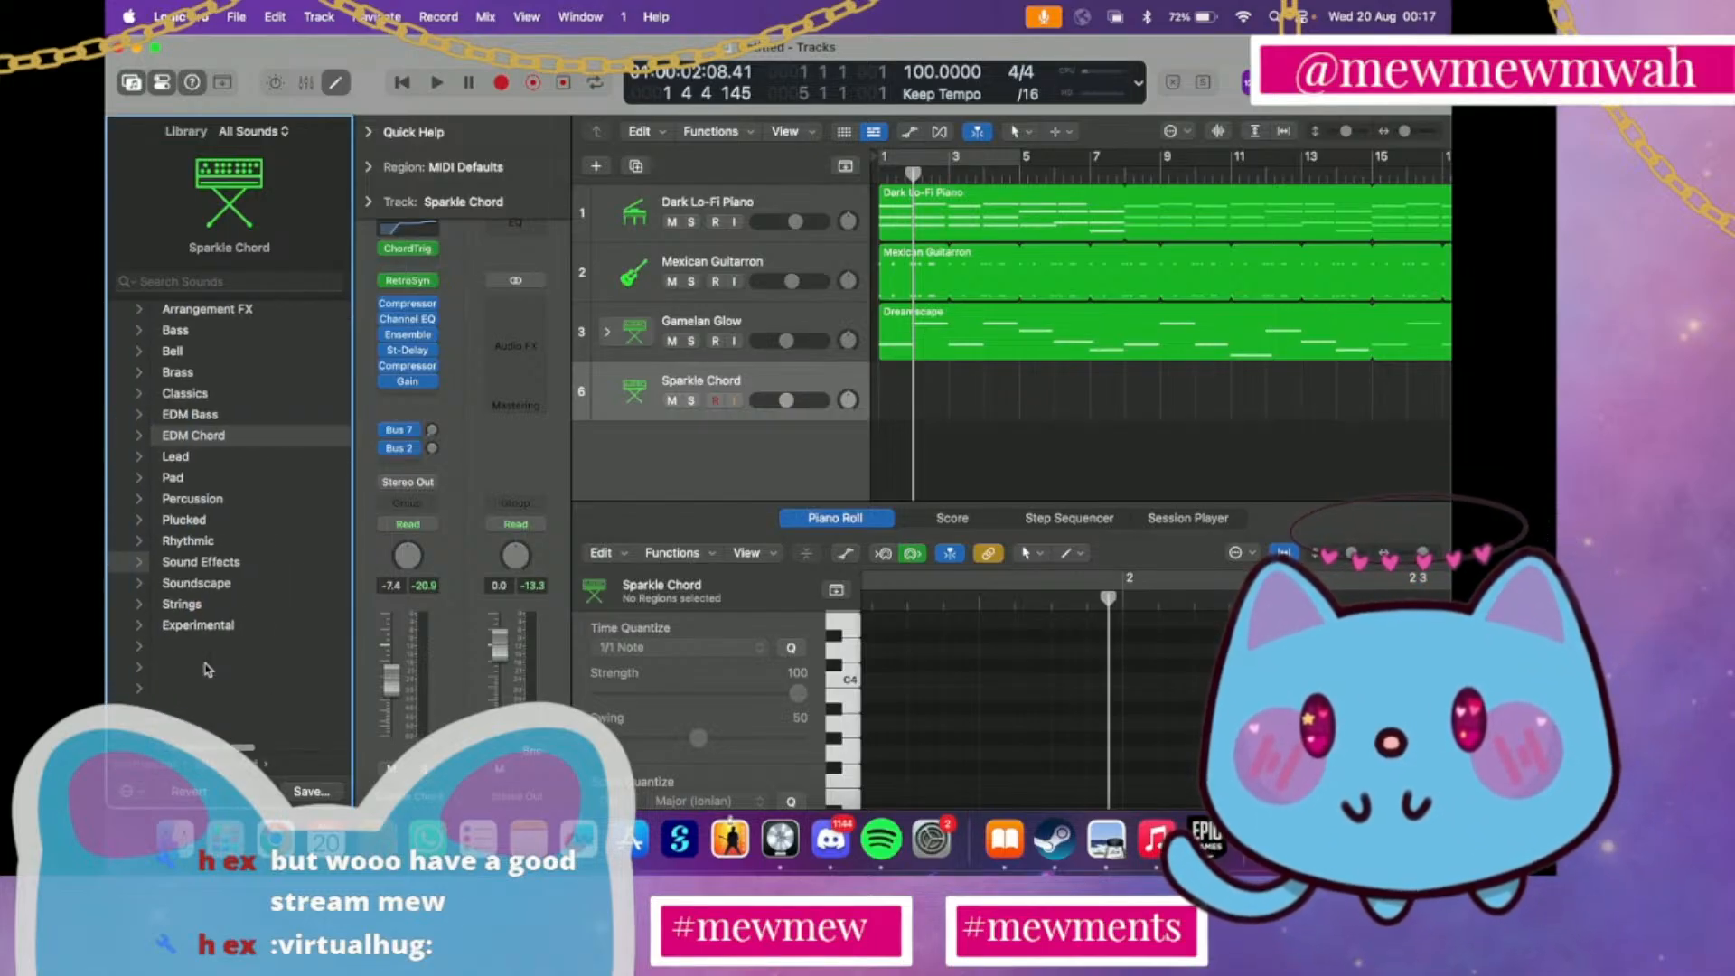
left_click(188, 418)
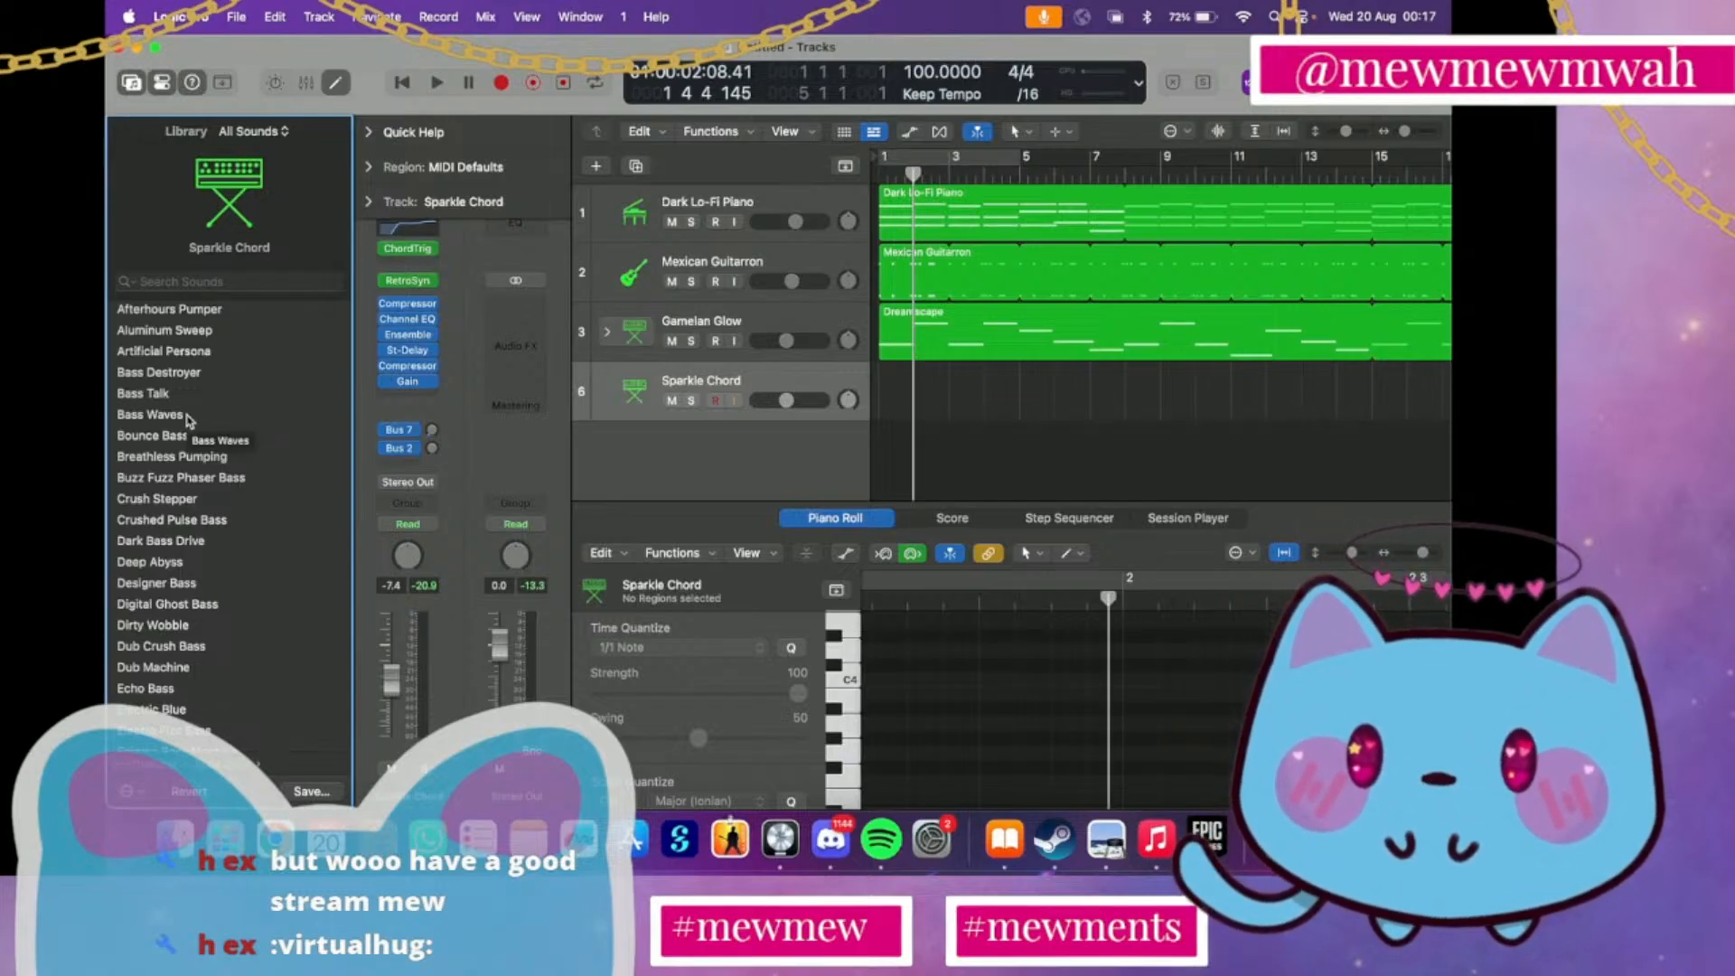
left_click(184, 562)
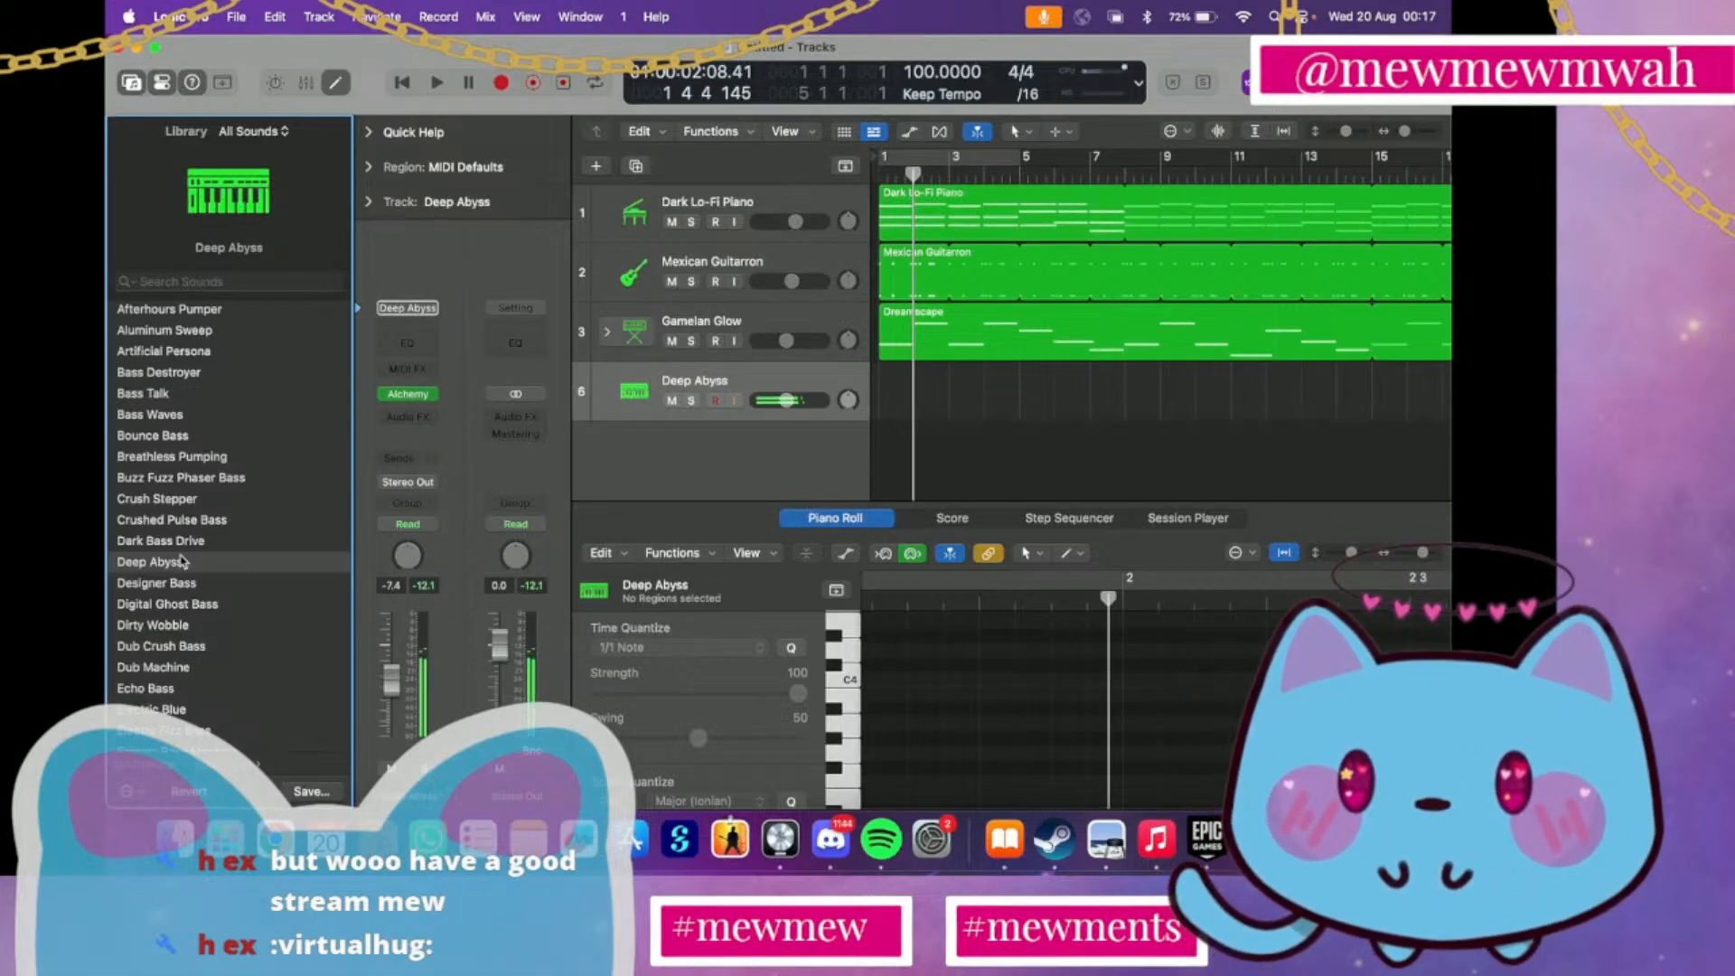
left_click(147, 689)
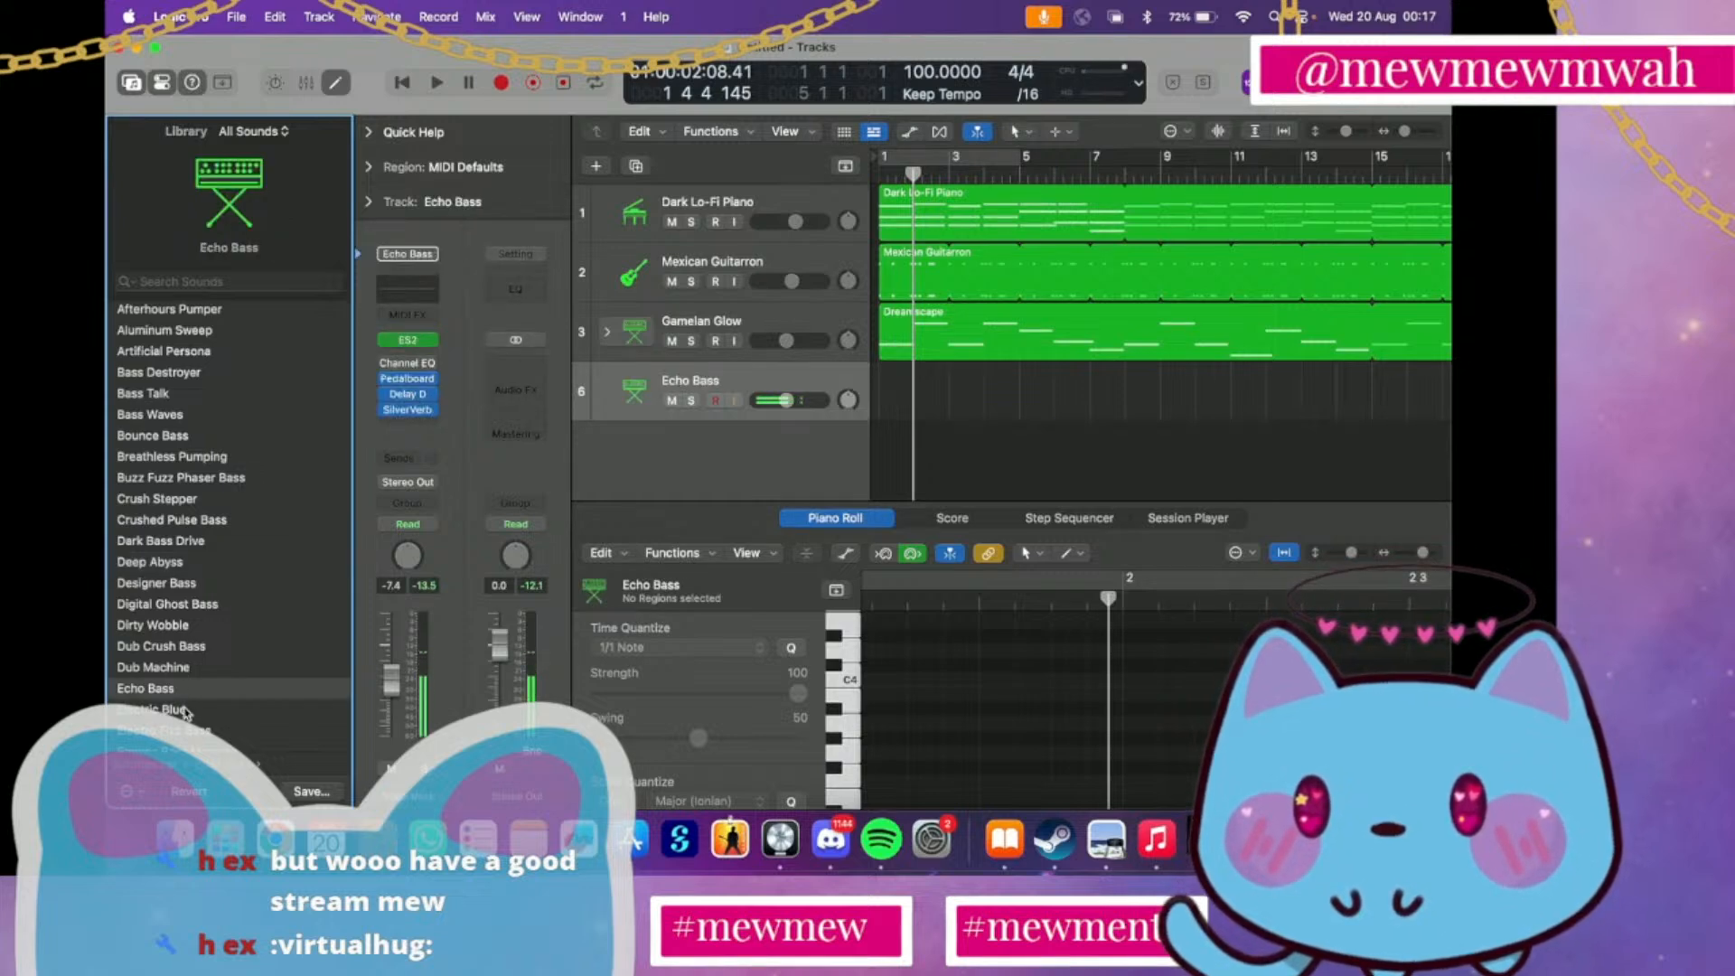
Try Electric Blue, FM Wobble Bass, Gravity and Italo Noise Bass on the fourth instrument track, and settle on Hollow Pumper
left_click(184, 710)
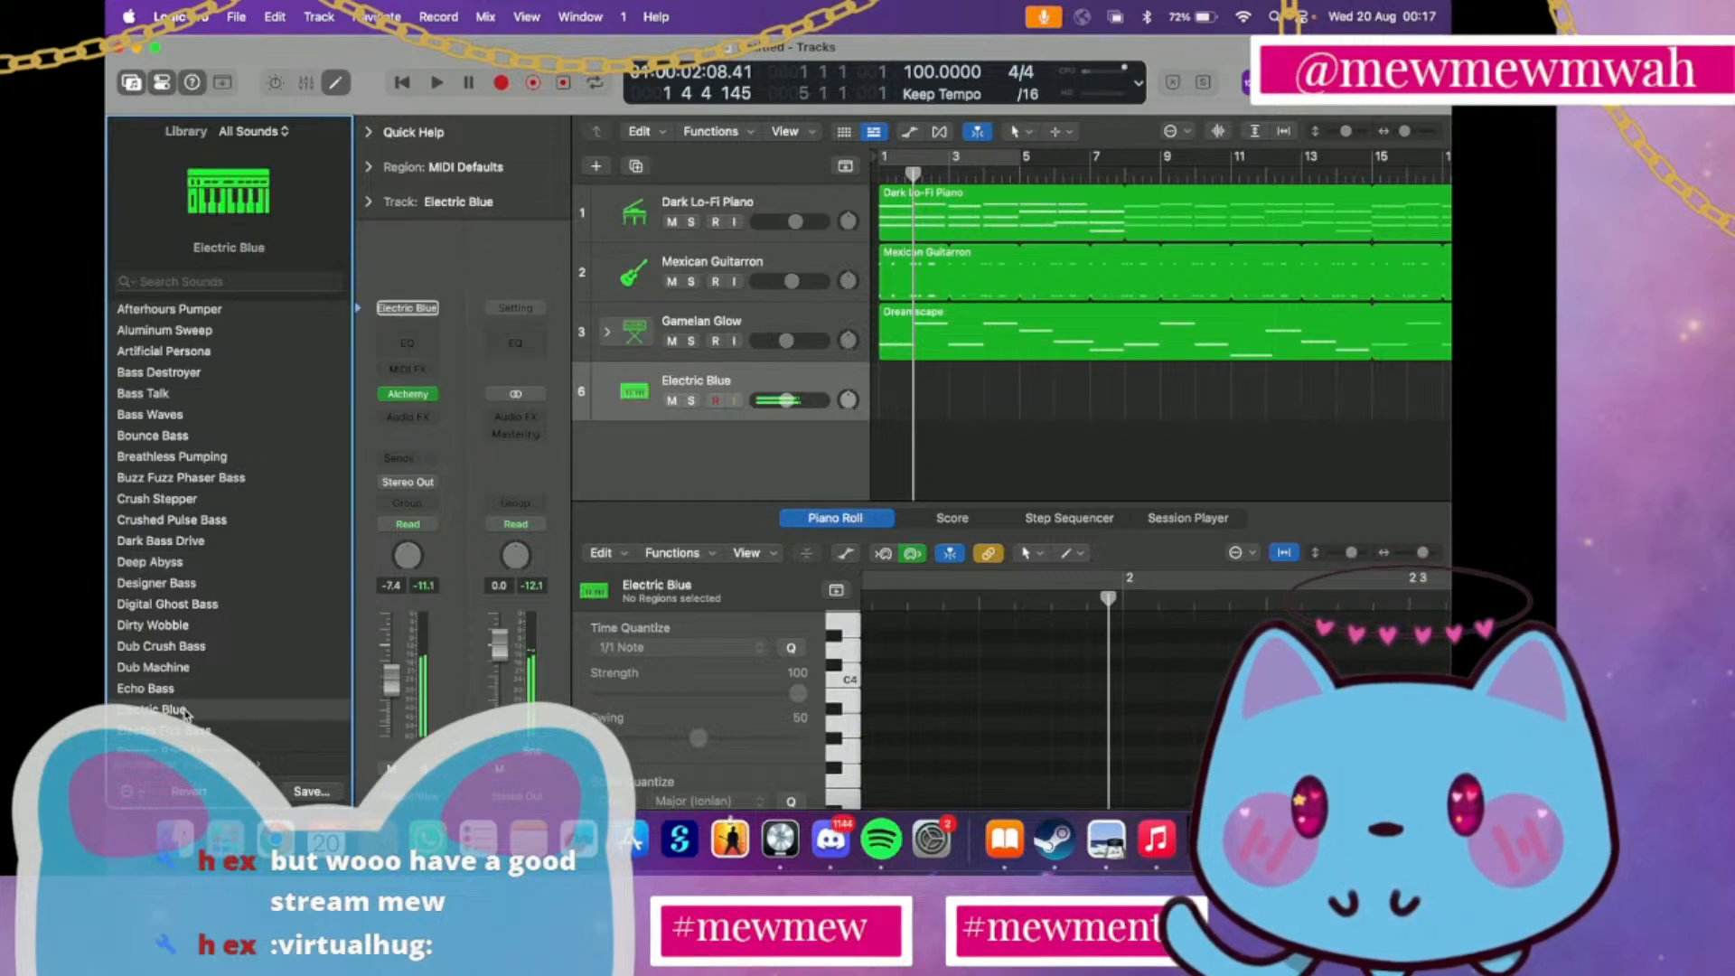
scroll(185, 714, "down", 5)
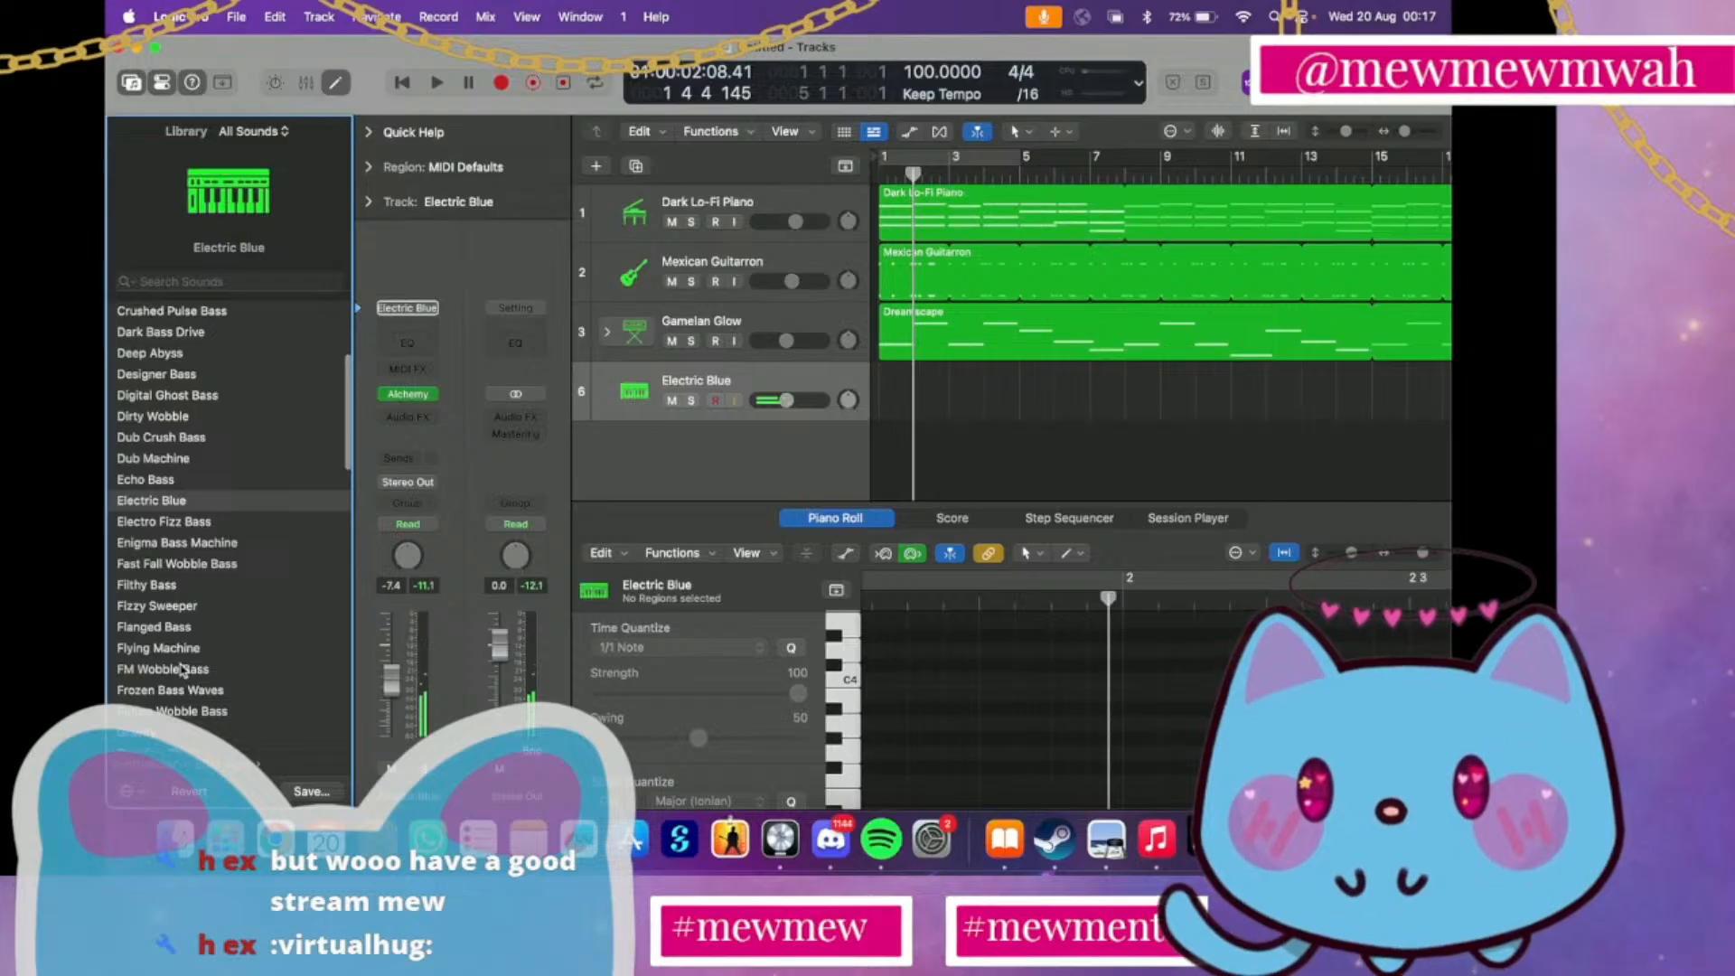
left_click(183, 669)
scroll(181, 673, "down", 3)
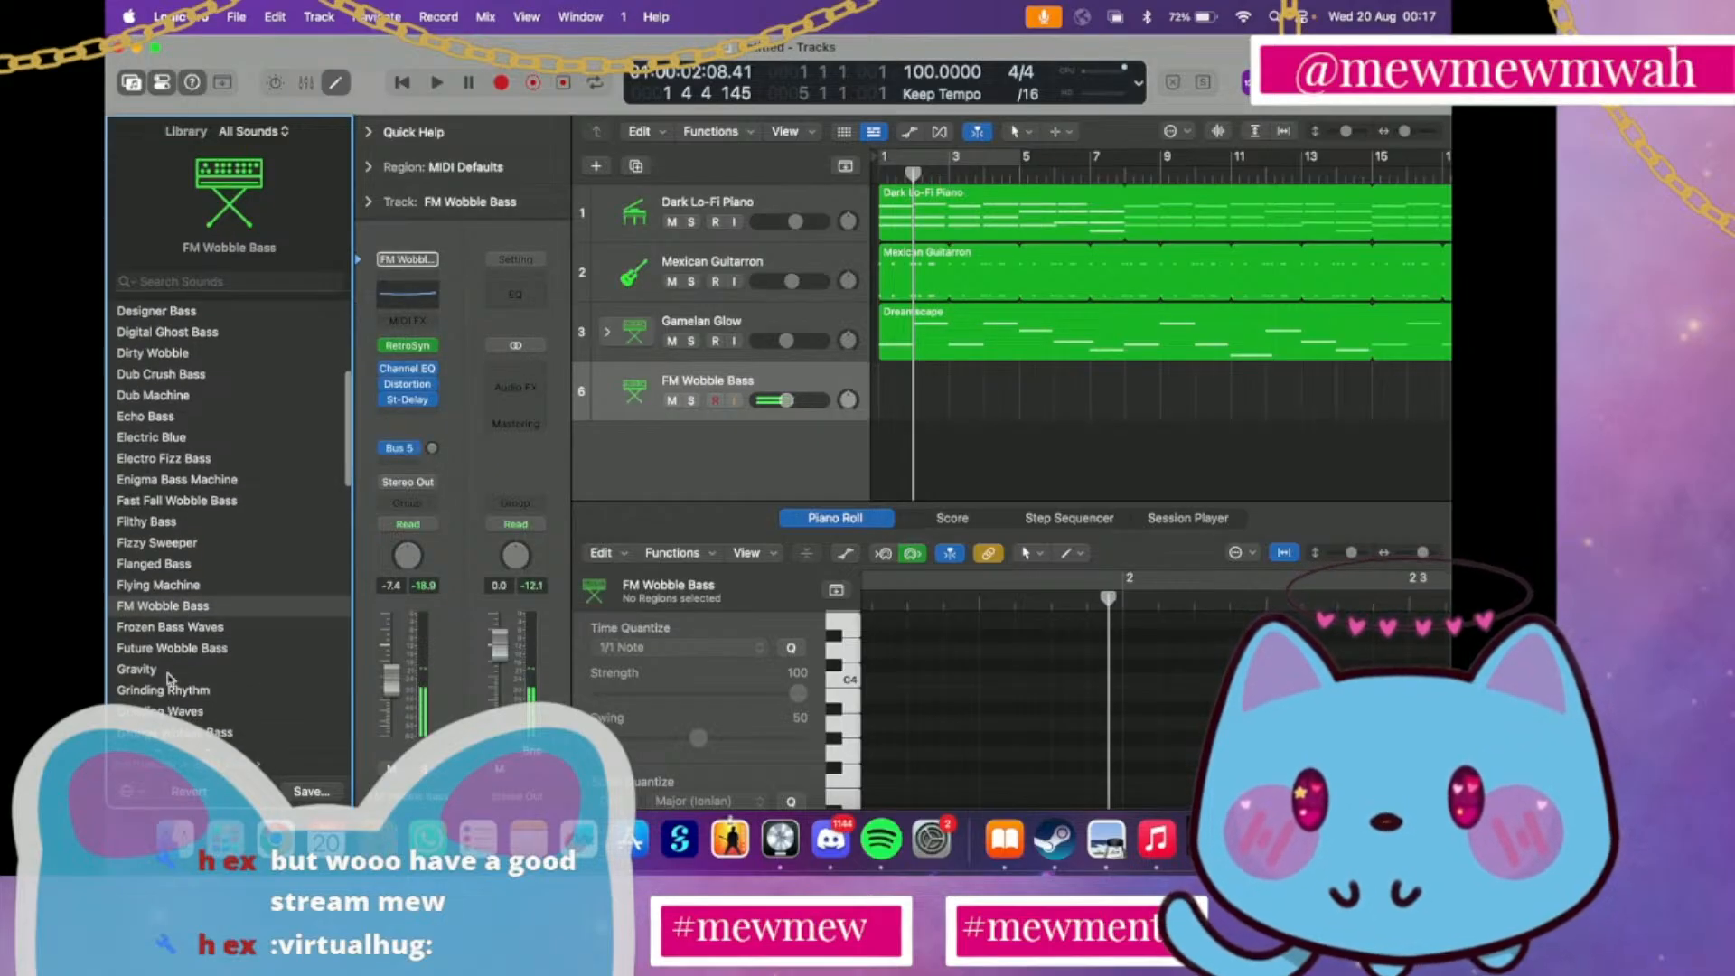
left_click(168, 671)
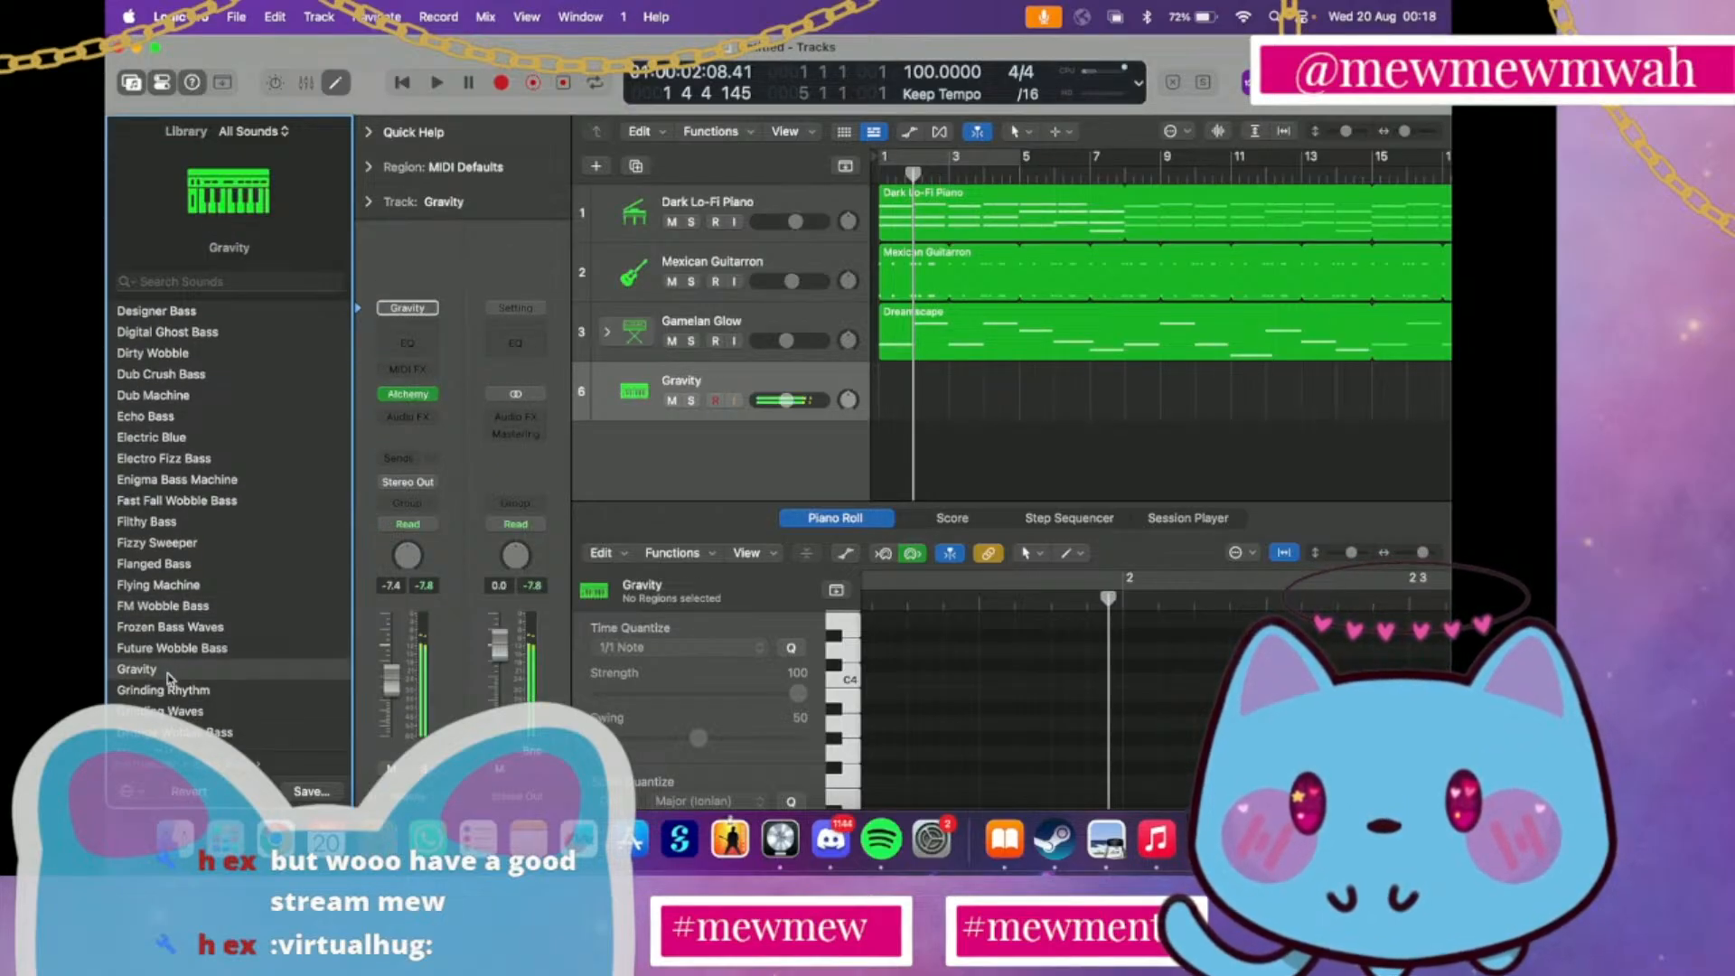
scroll(170, 709, "down", 5)
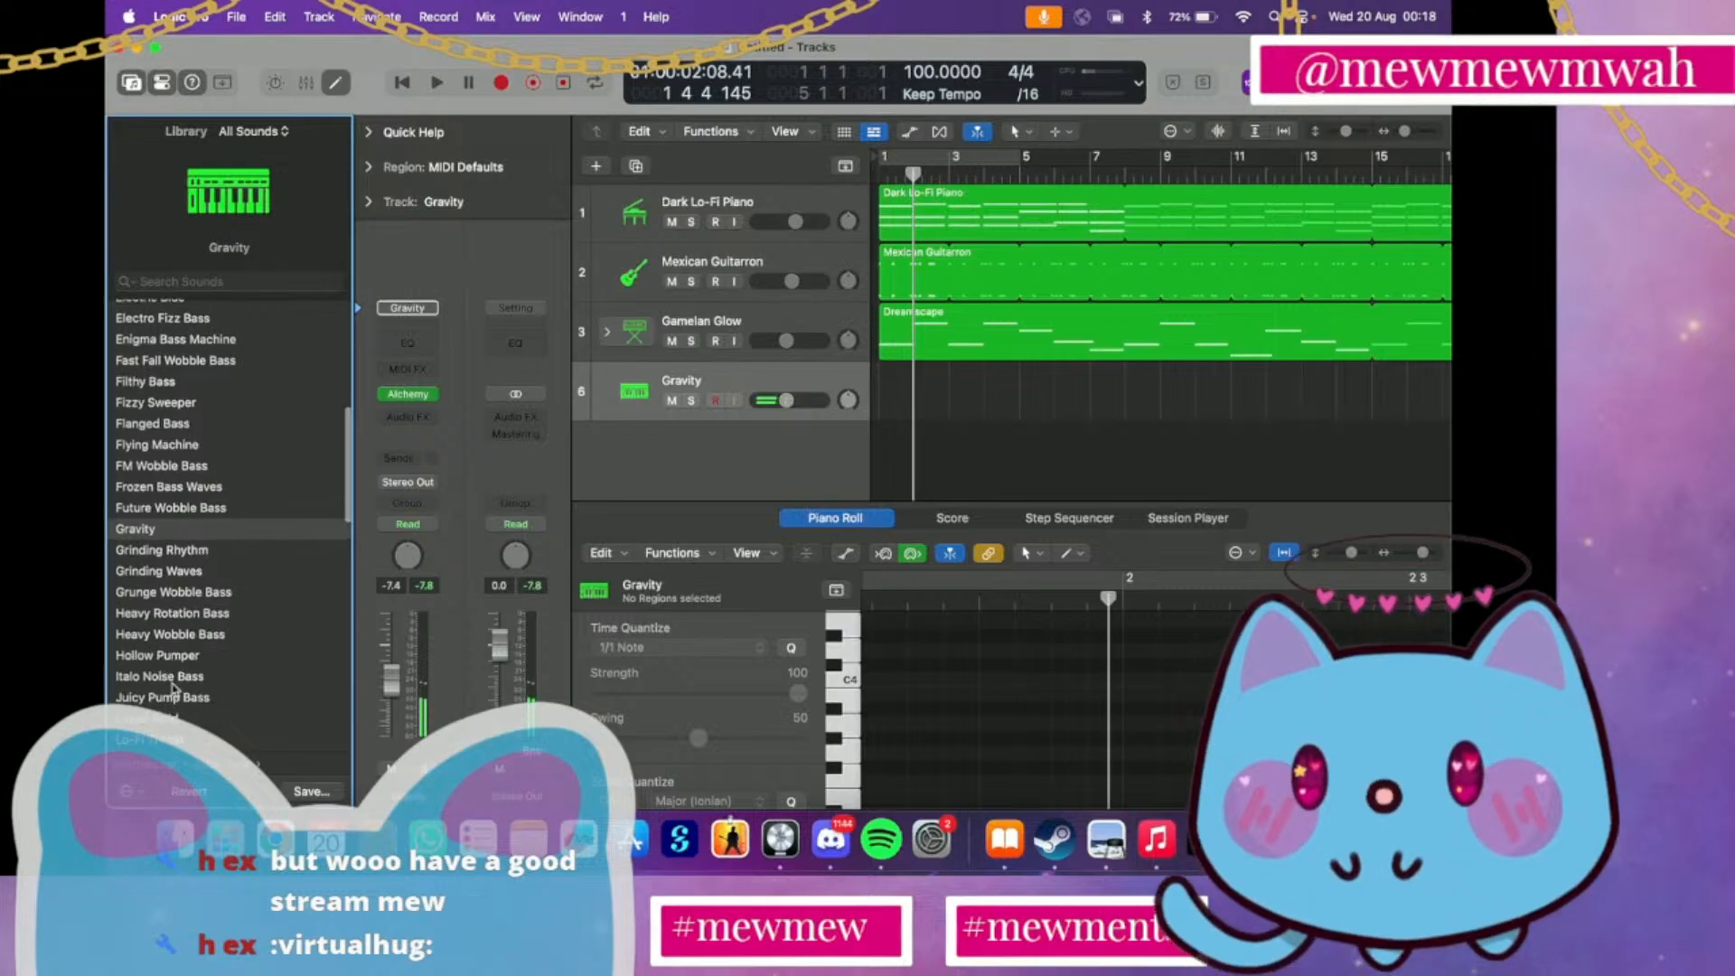
left_click(172, 676)
left_click(181, 657)
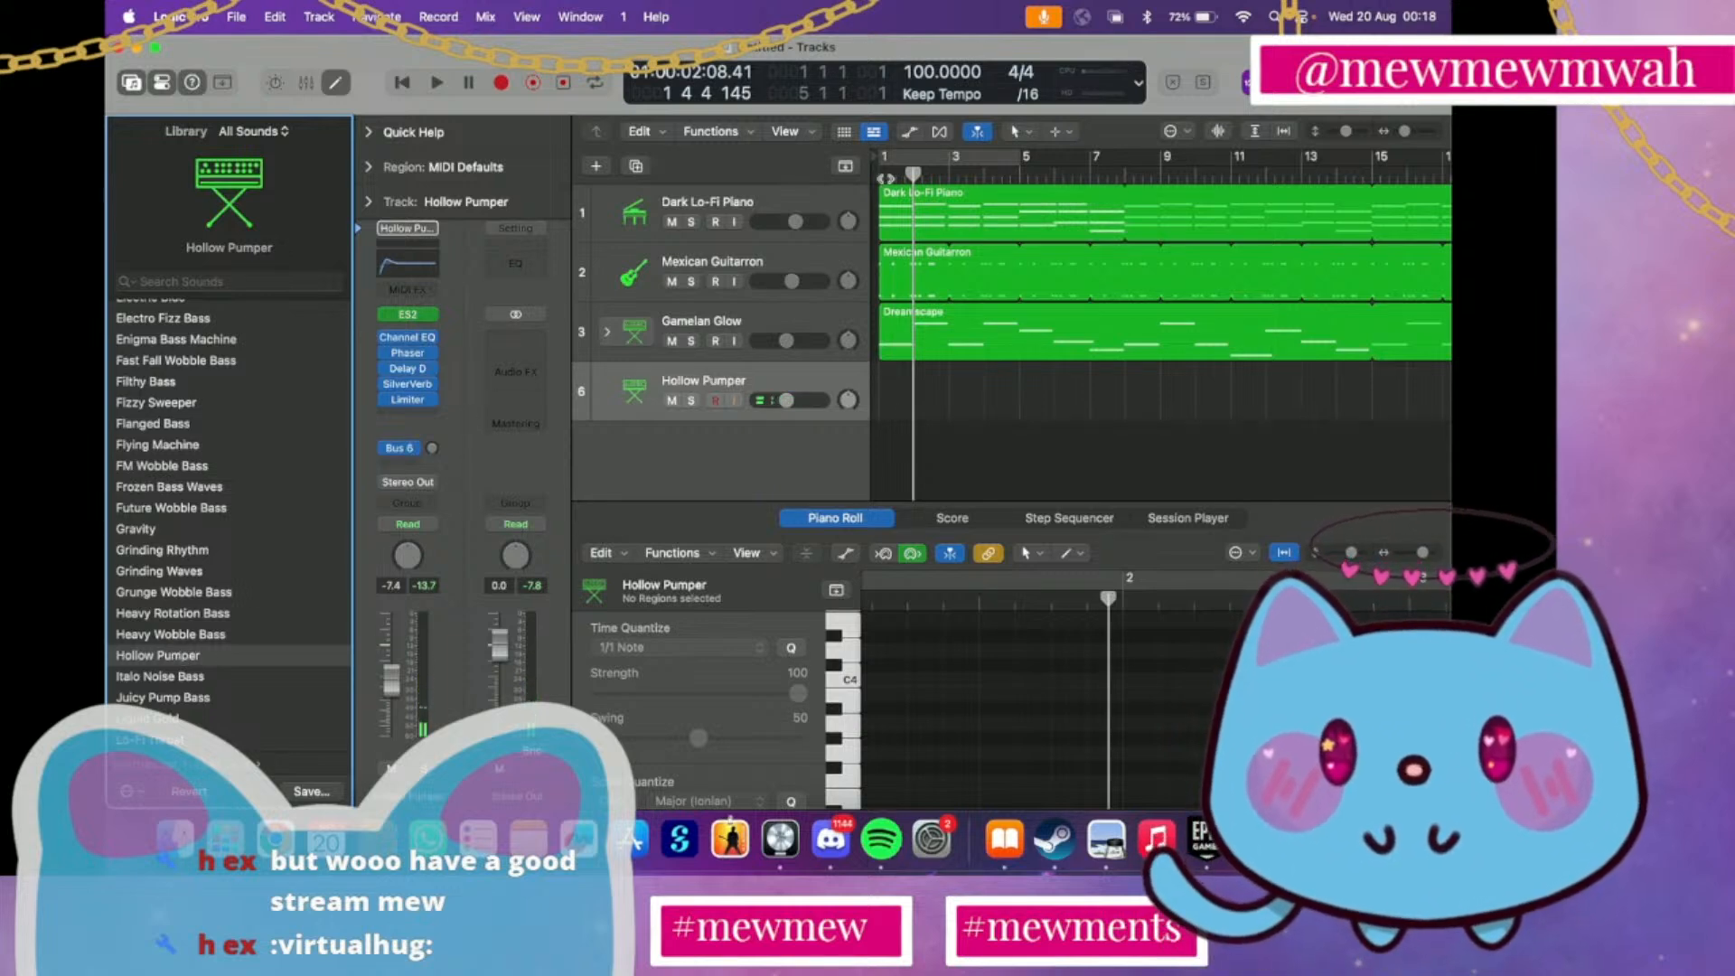
Record a first Hollow Pumper take of about four bars from the song's start, and delete the region
left_click(885, 178)
left_click(514, 83)
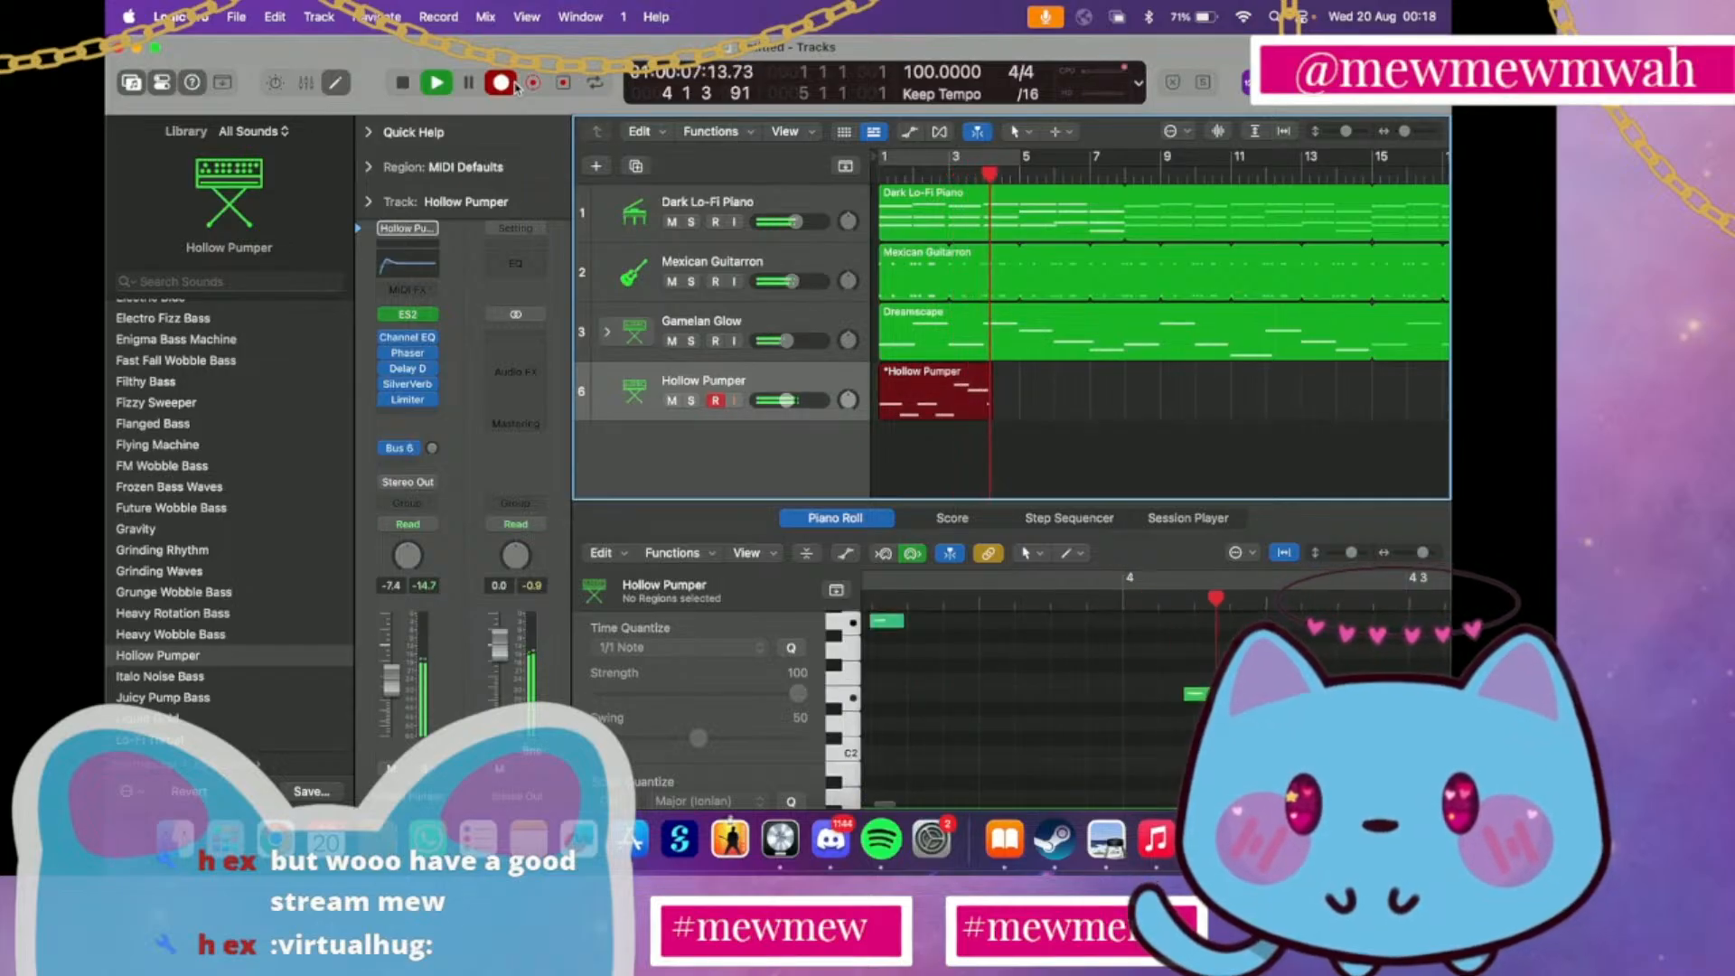
key("space")
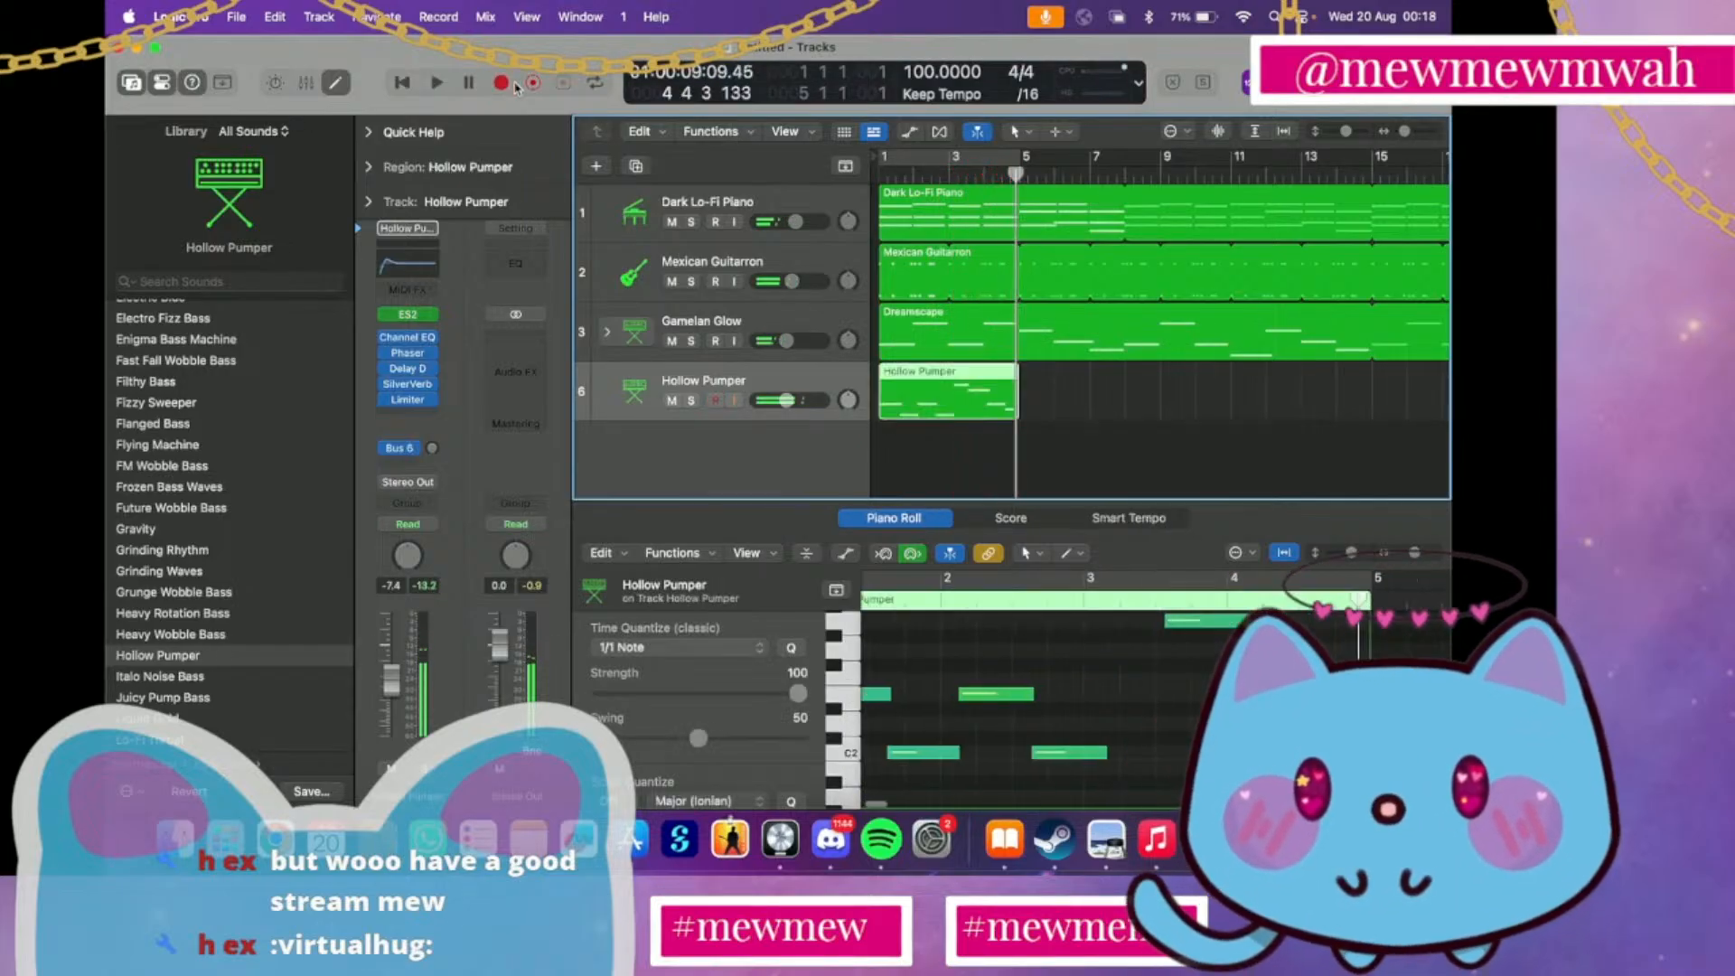
key("Return")
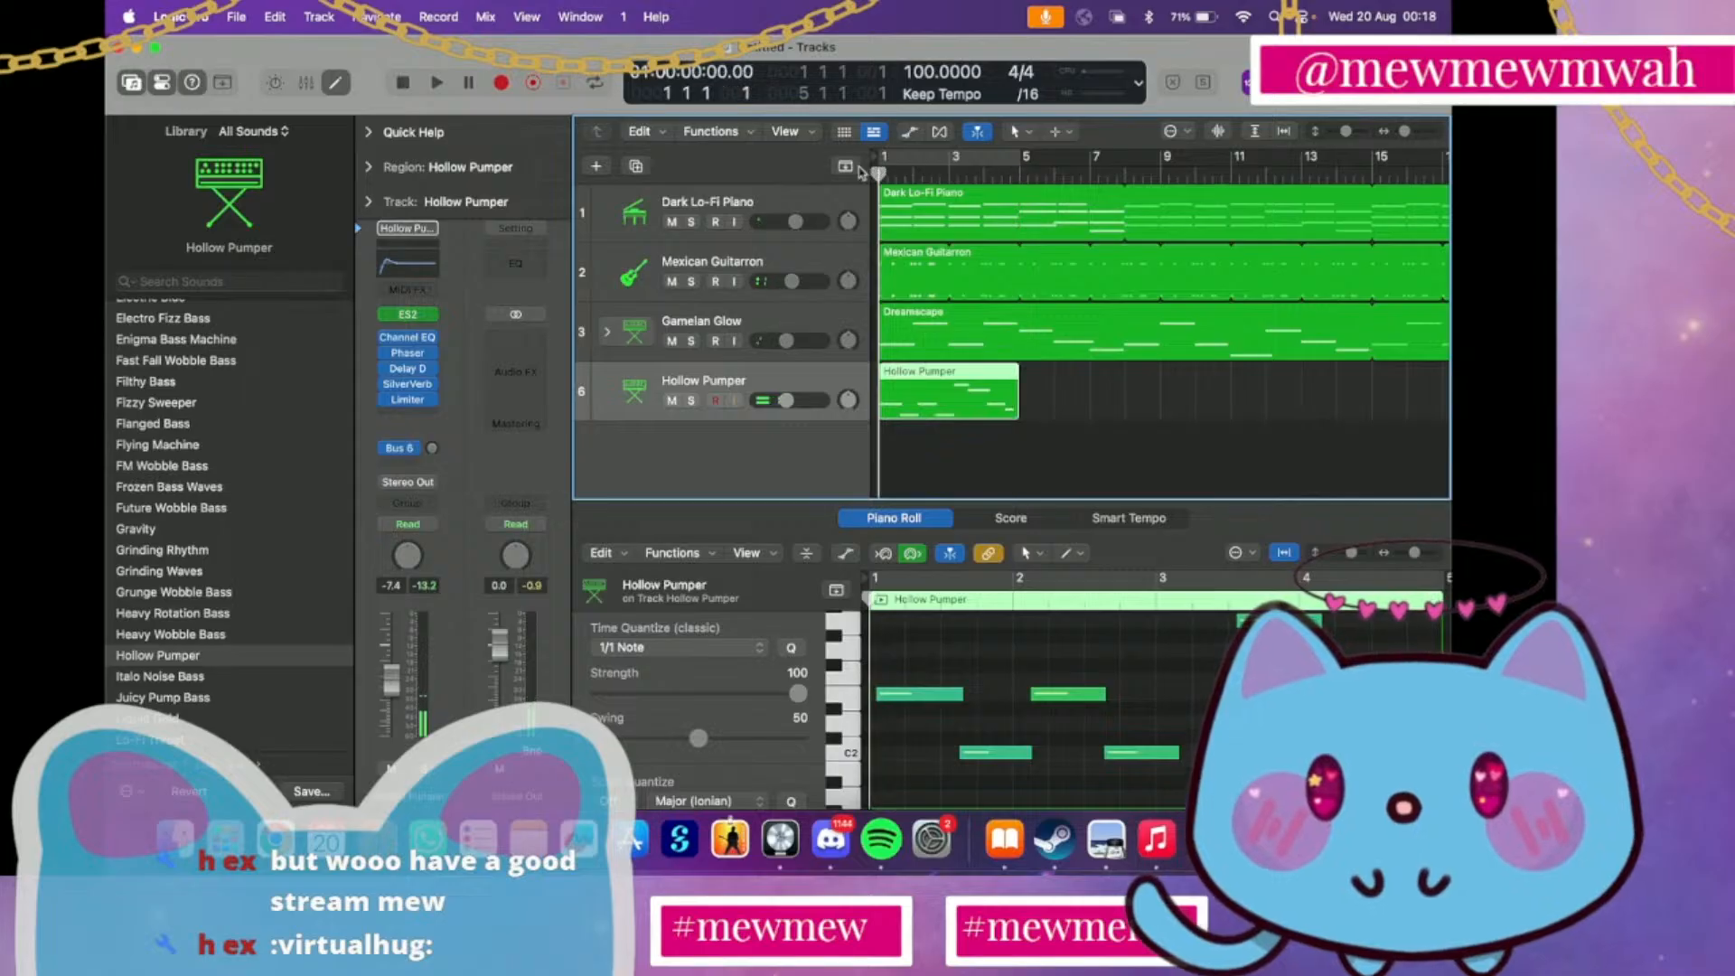
key("Delete")
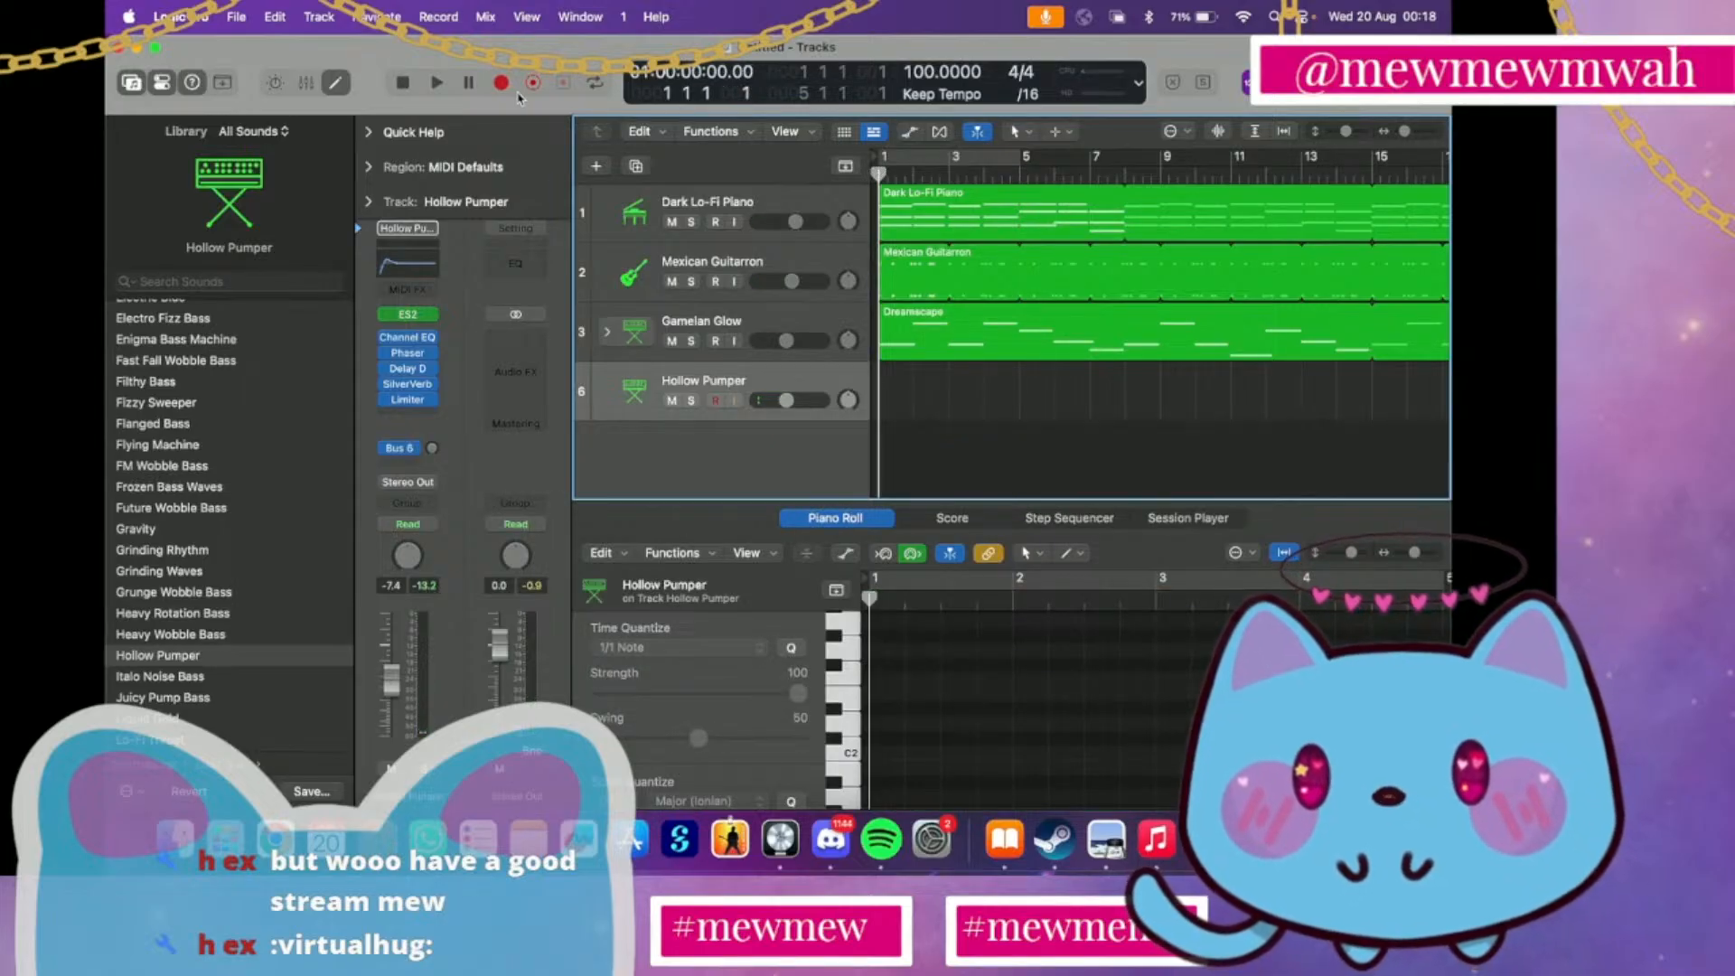
Record a second, shorter Hollow Pumper take over the opening bars, and delete it
left_click(501, 83)
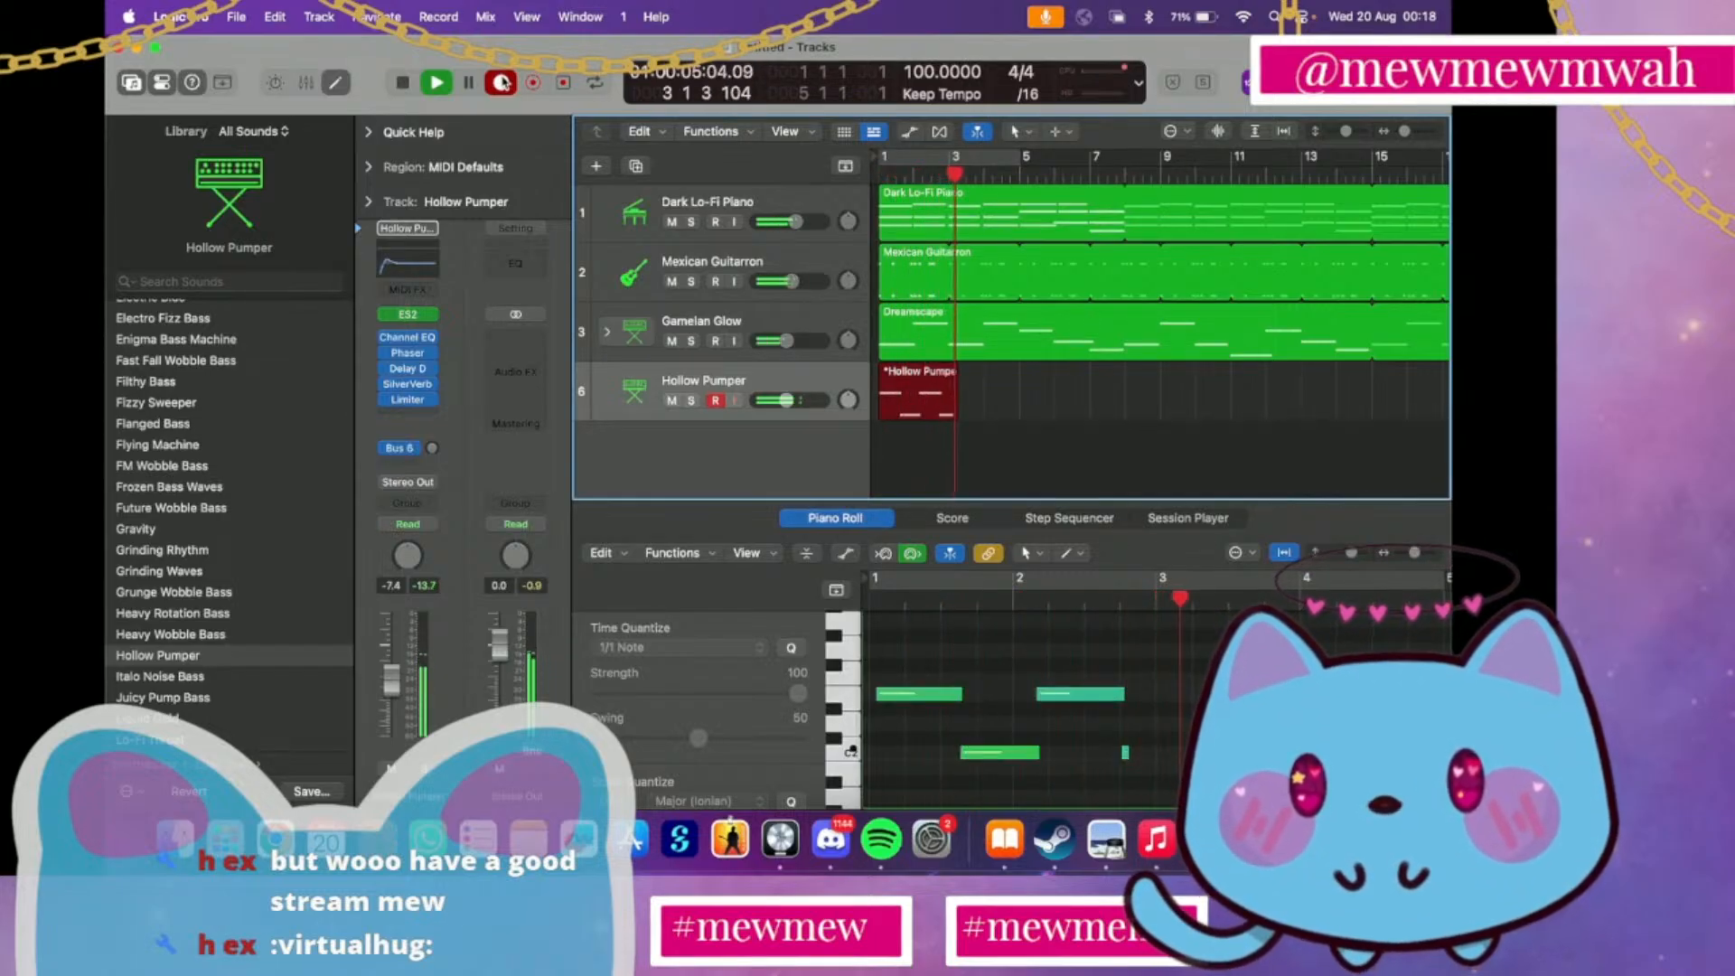
key("space")
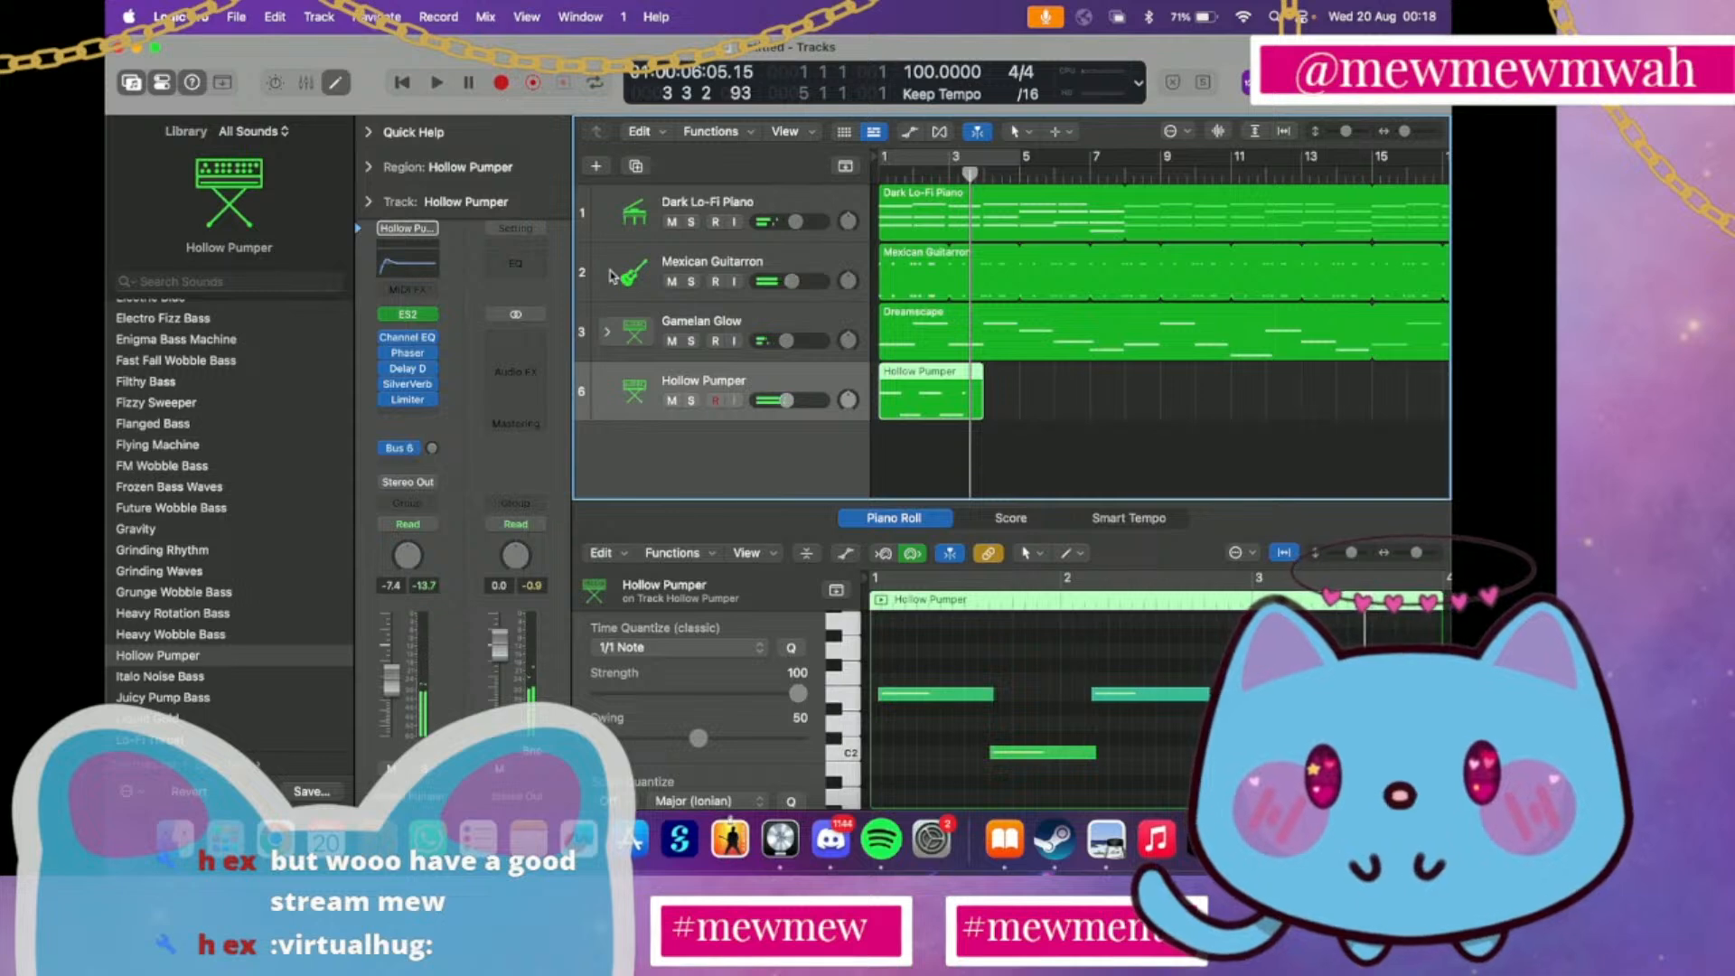
key("Delete")
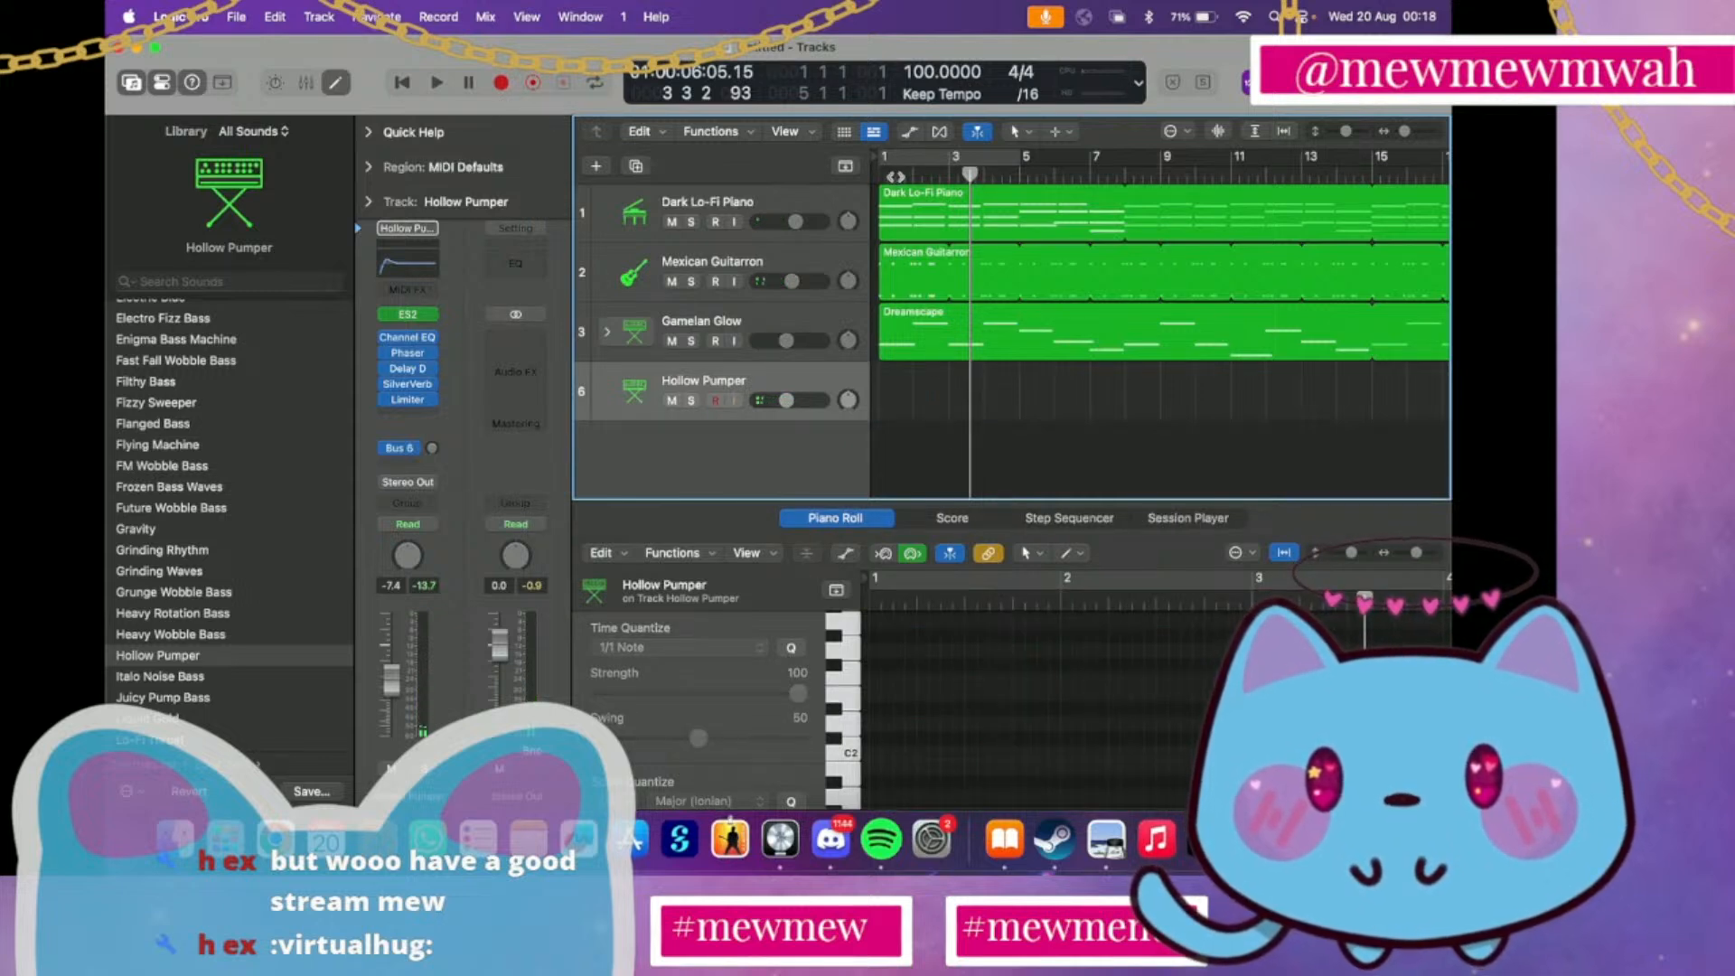
Listen briefly to the song's opening, and record a Hollow Pumper part from bar 1 to about bar 15
key("Return")
key("space")
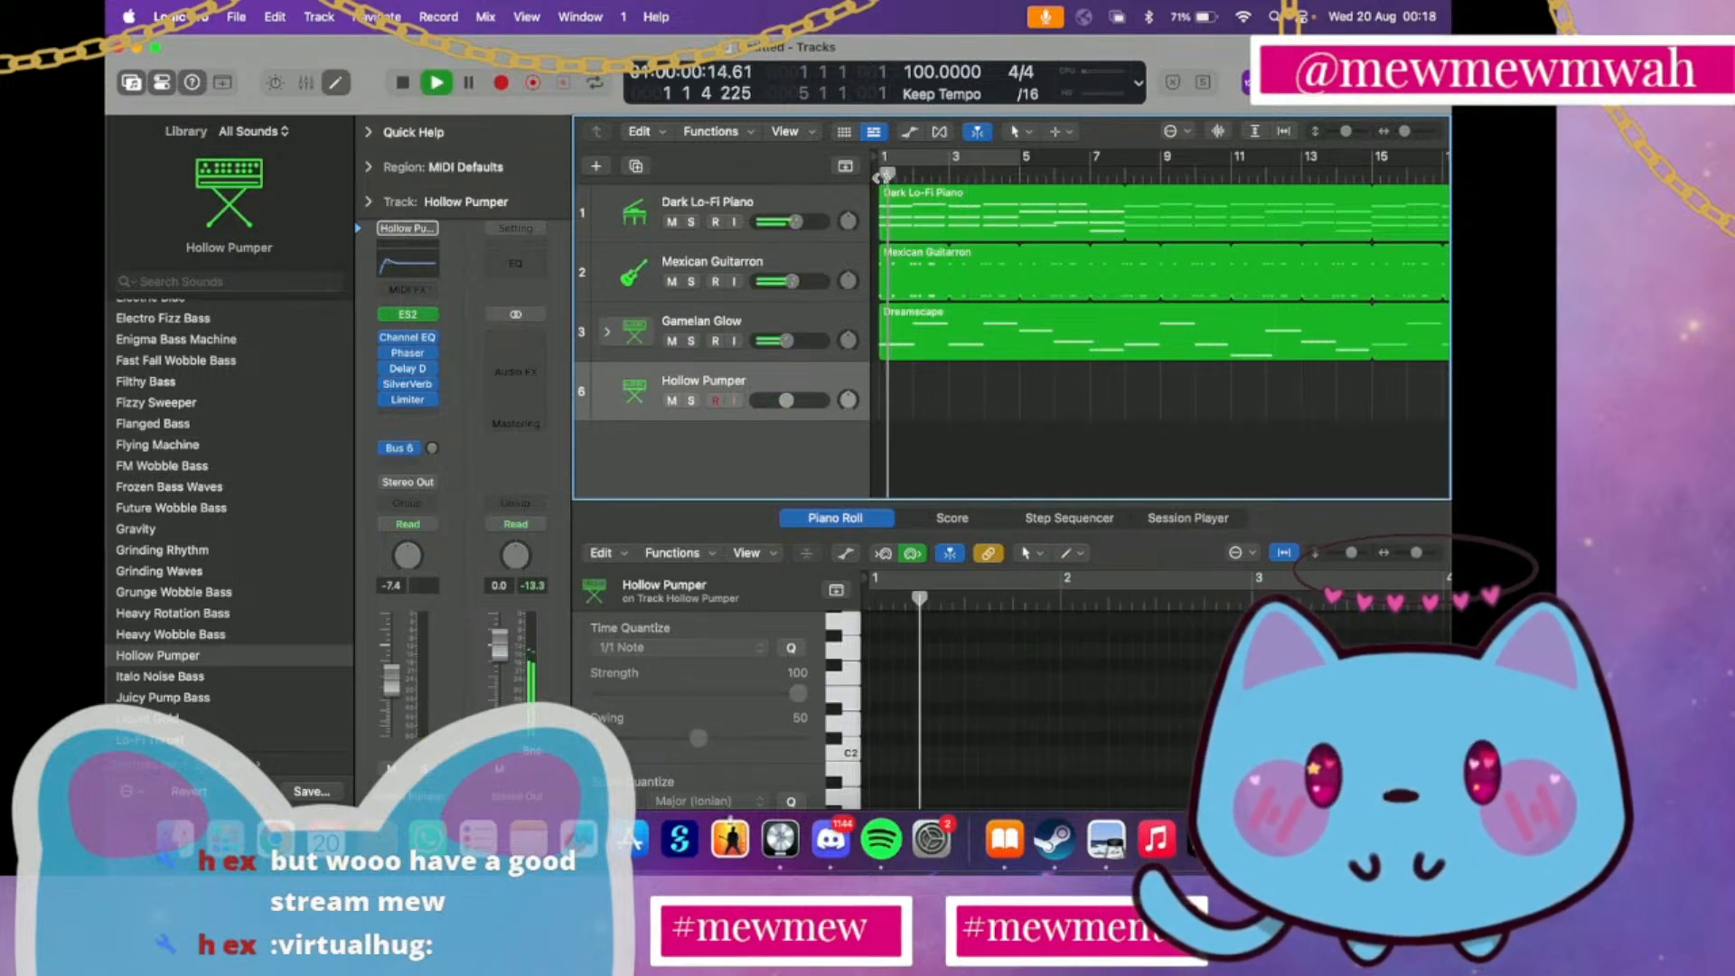
key("space")
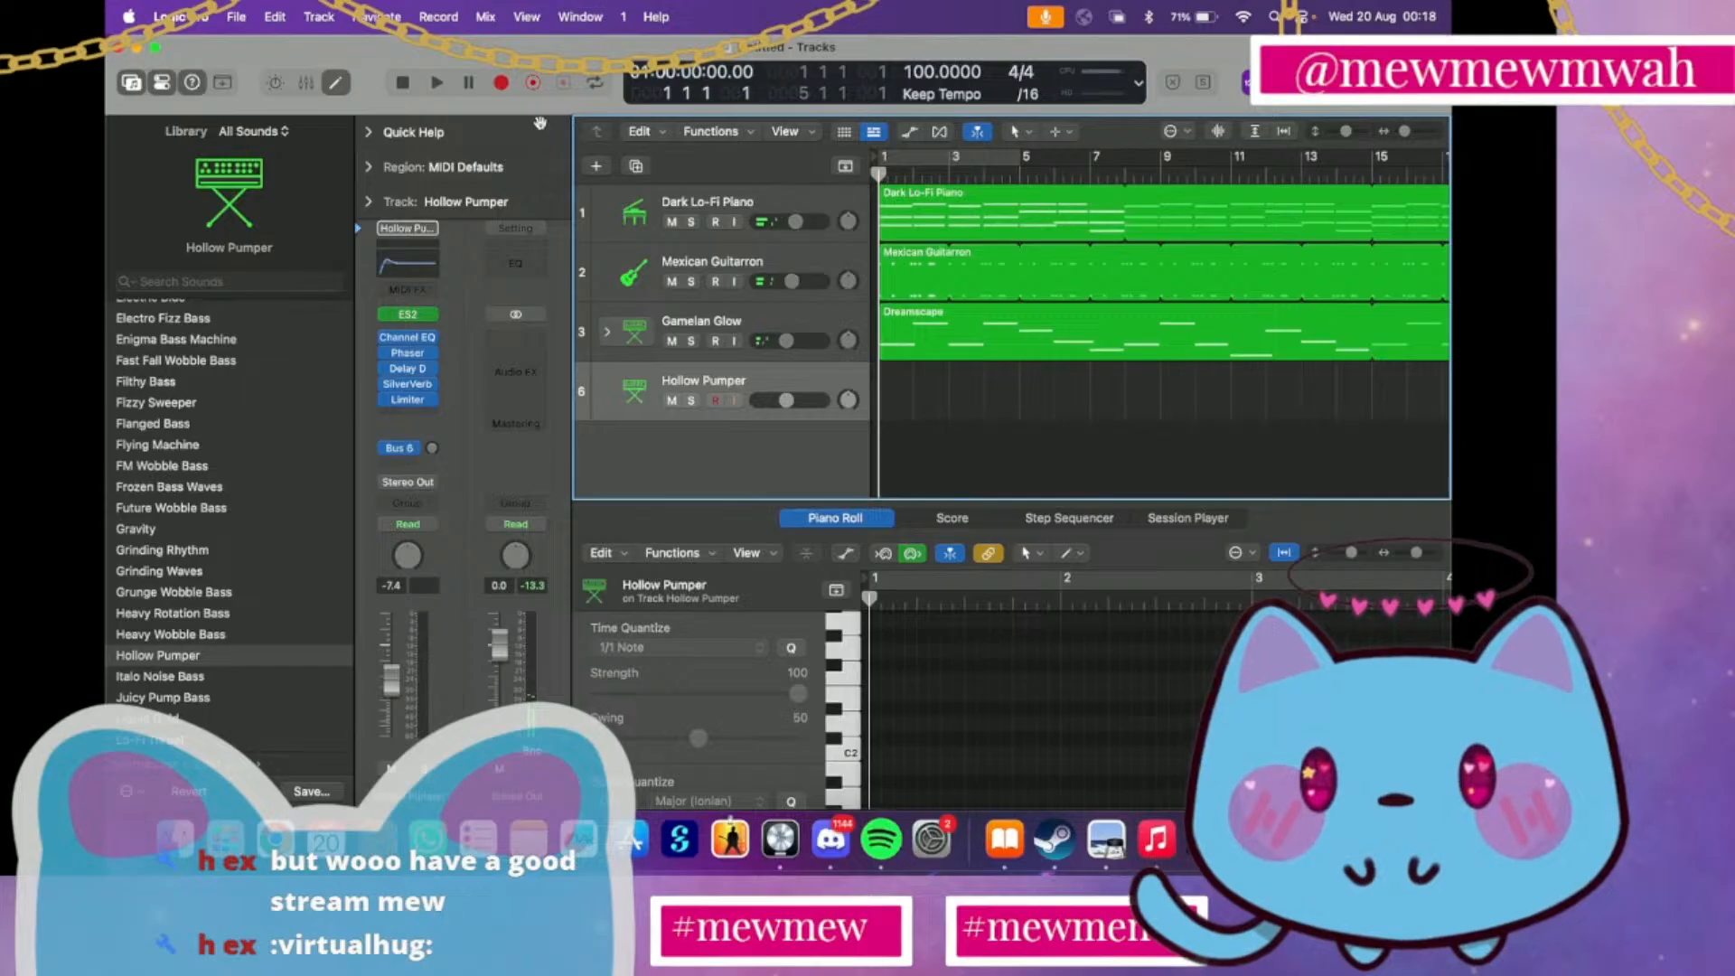
left_click(502, 83)
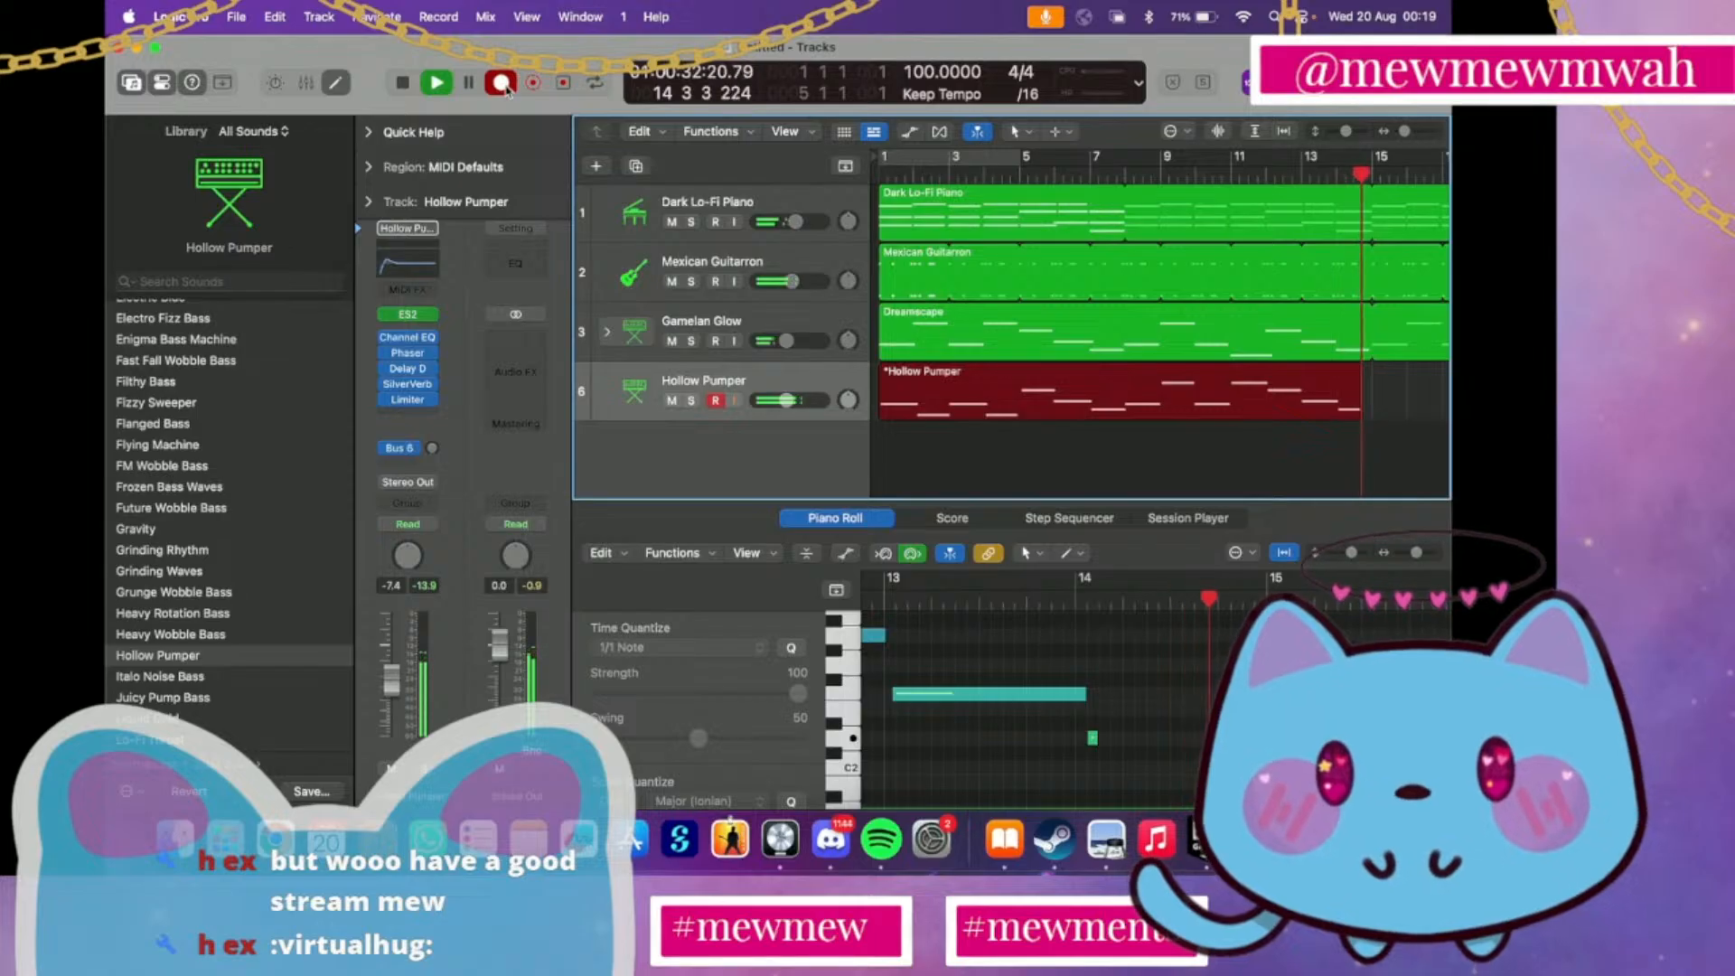
left_click(502, 82)
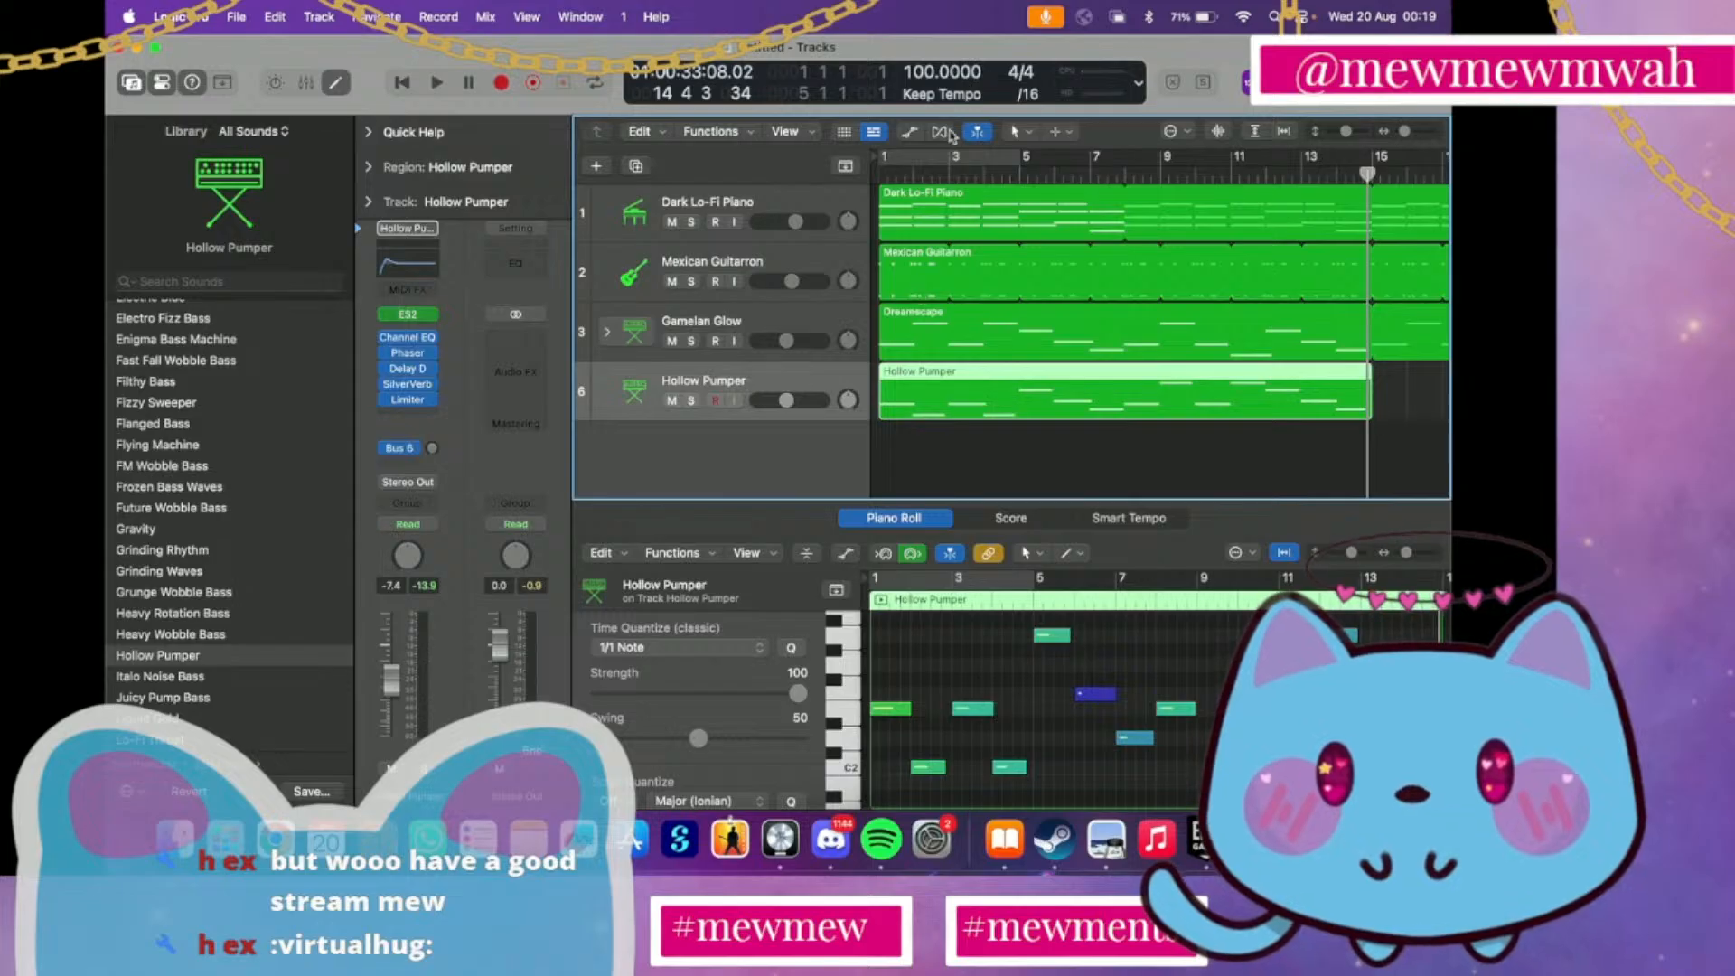
Play the song from the beginning and lower the Hollow Pumper track's volume to -14.6 dB
key("Return")
key("space")
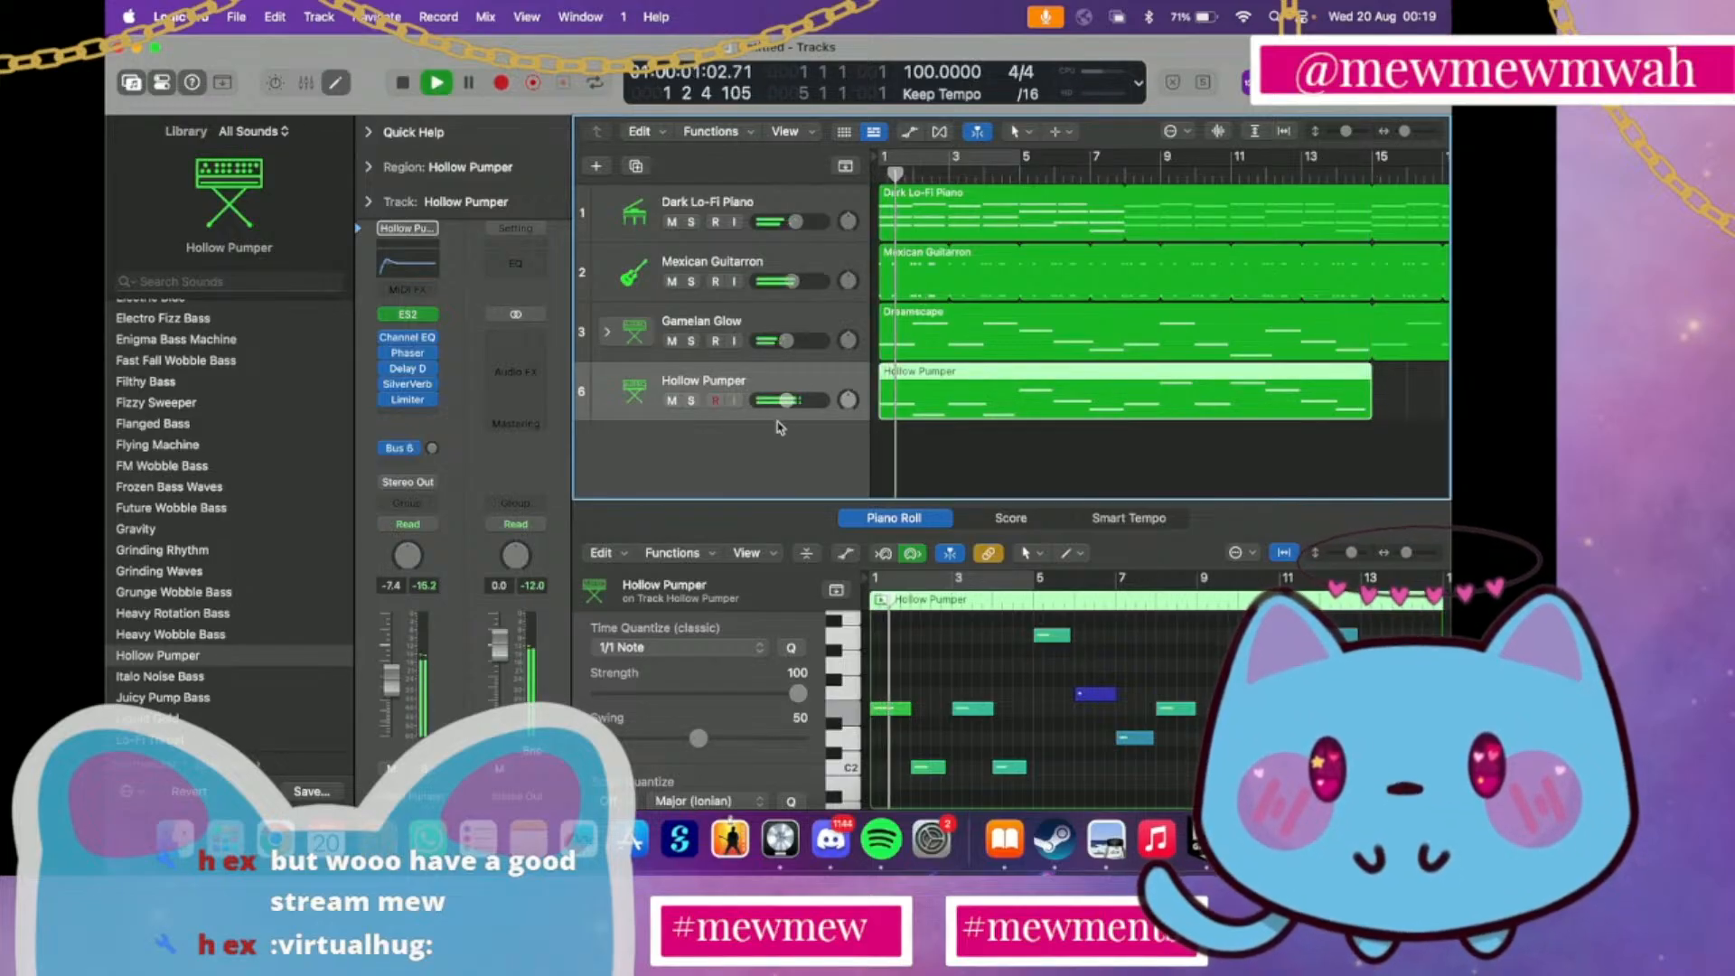
left_click_drag(775, 407, 744, 402)
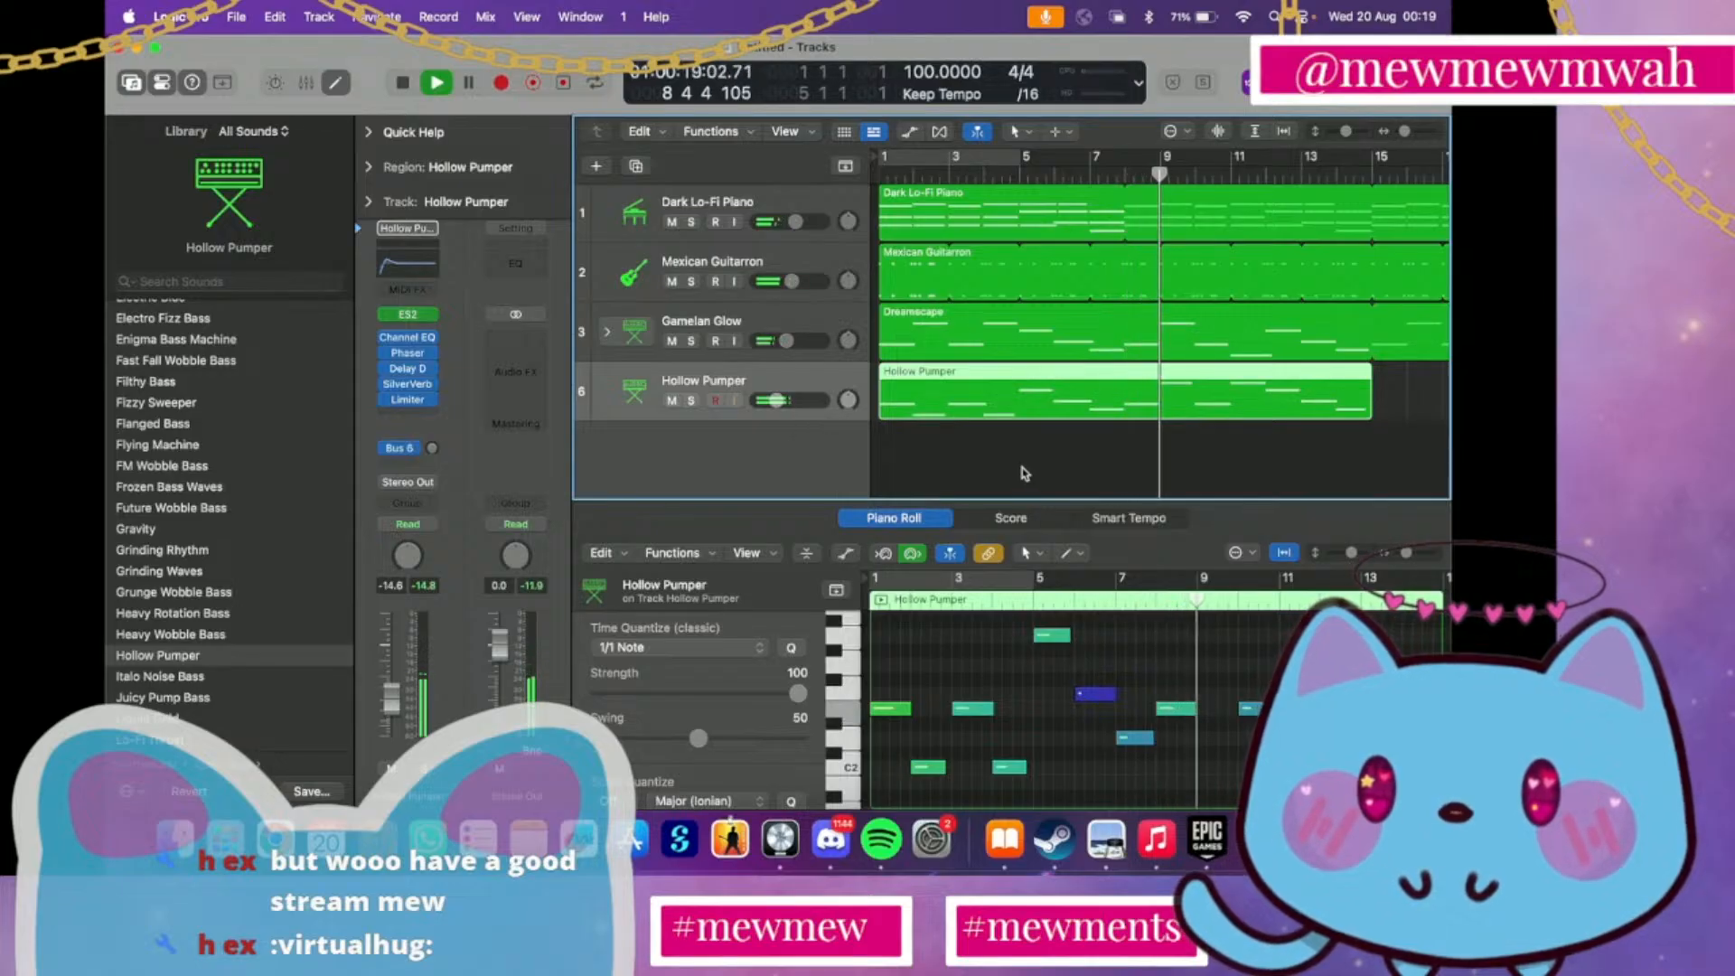
key("space")
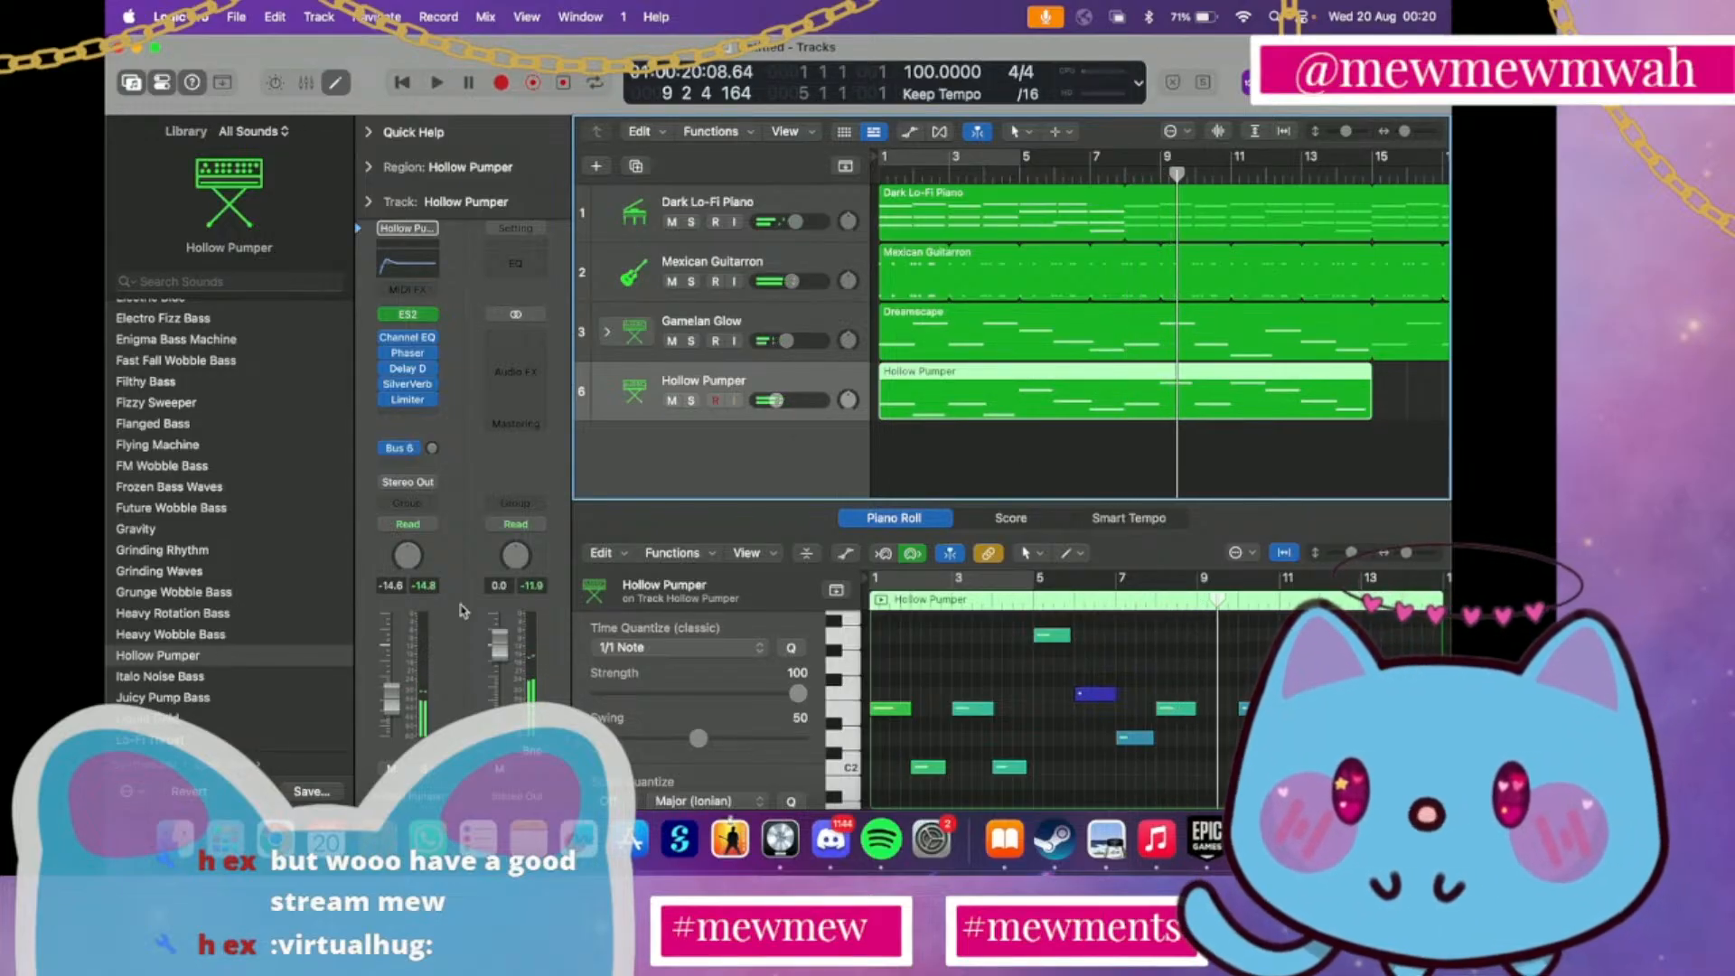
Audition the recorded bass region with the Lo-Fi Throat, Liquid Gold and Mech Growl sounds
scroll(284, 603, "down", 3)
left_click(217, 643)
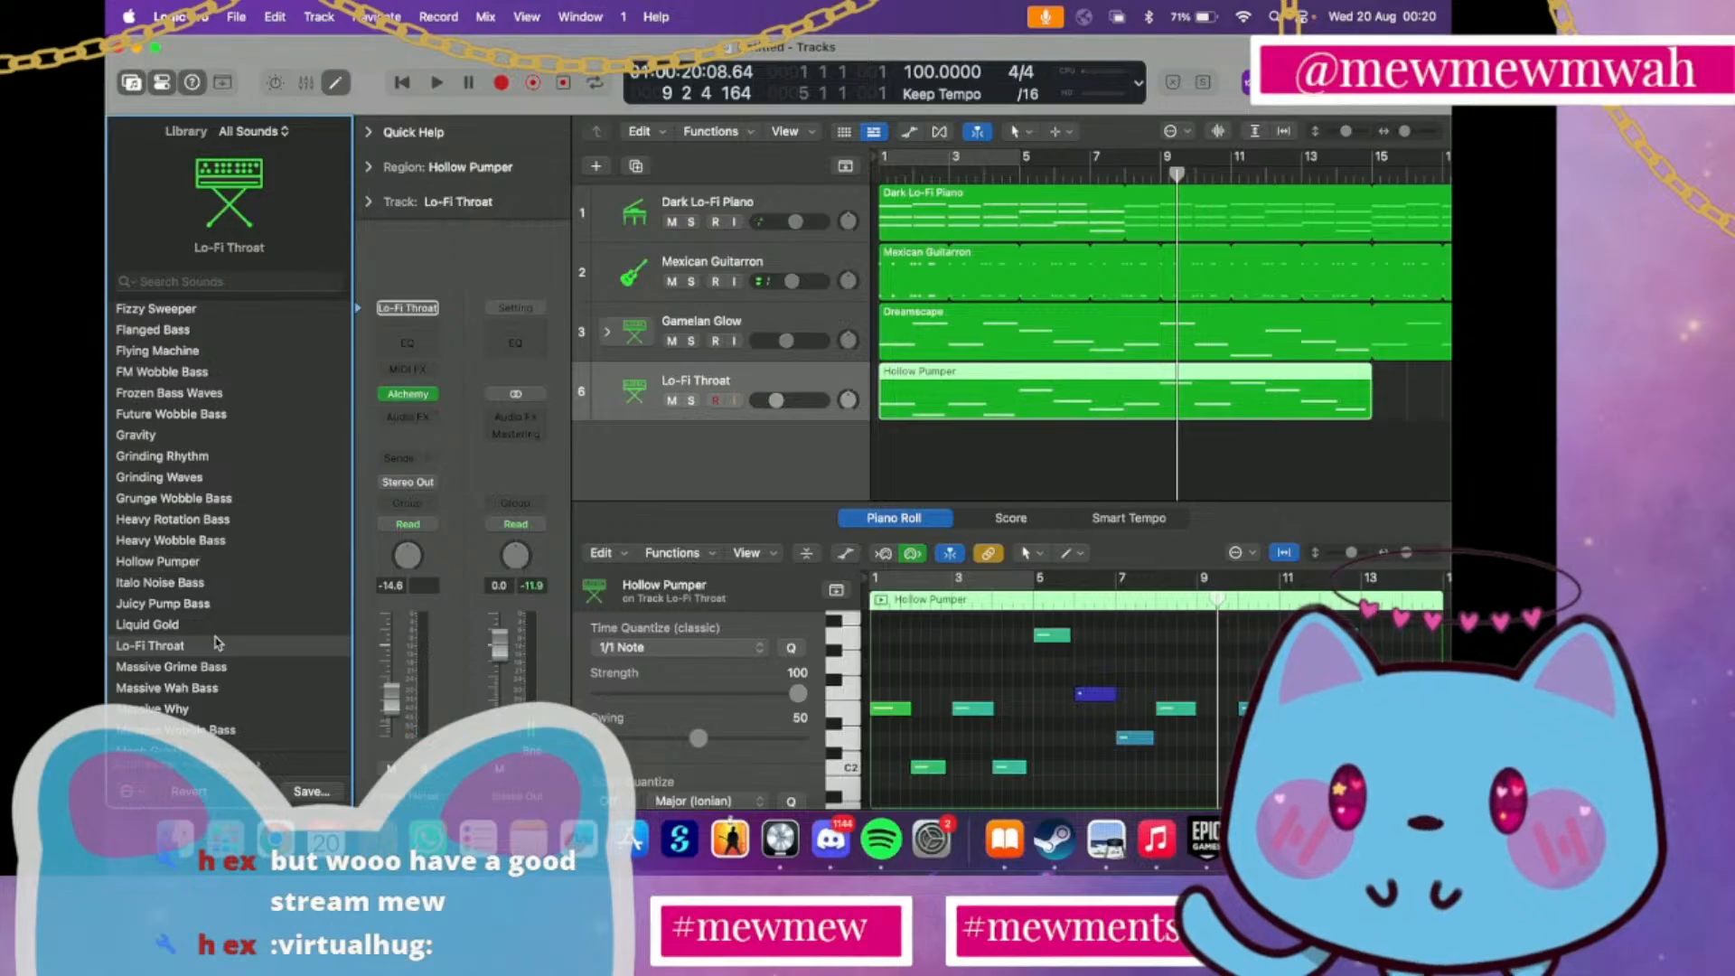
key("space")
left_click(193, 626)
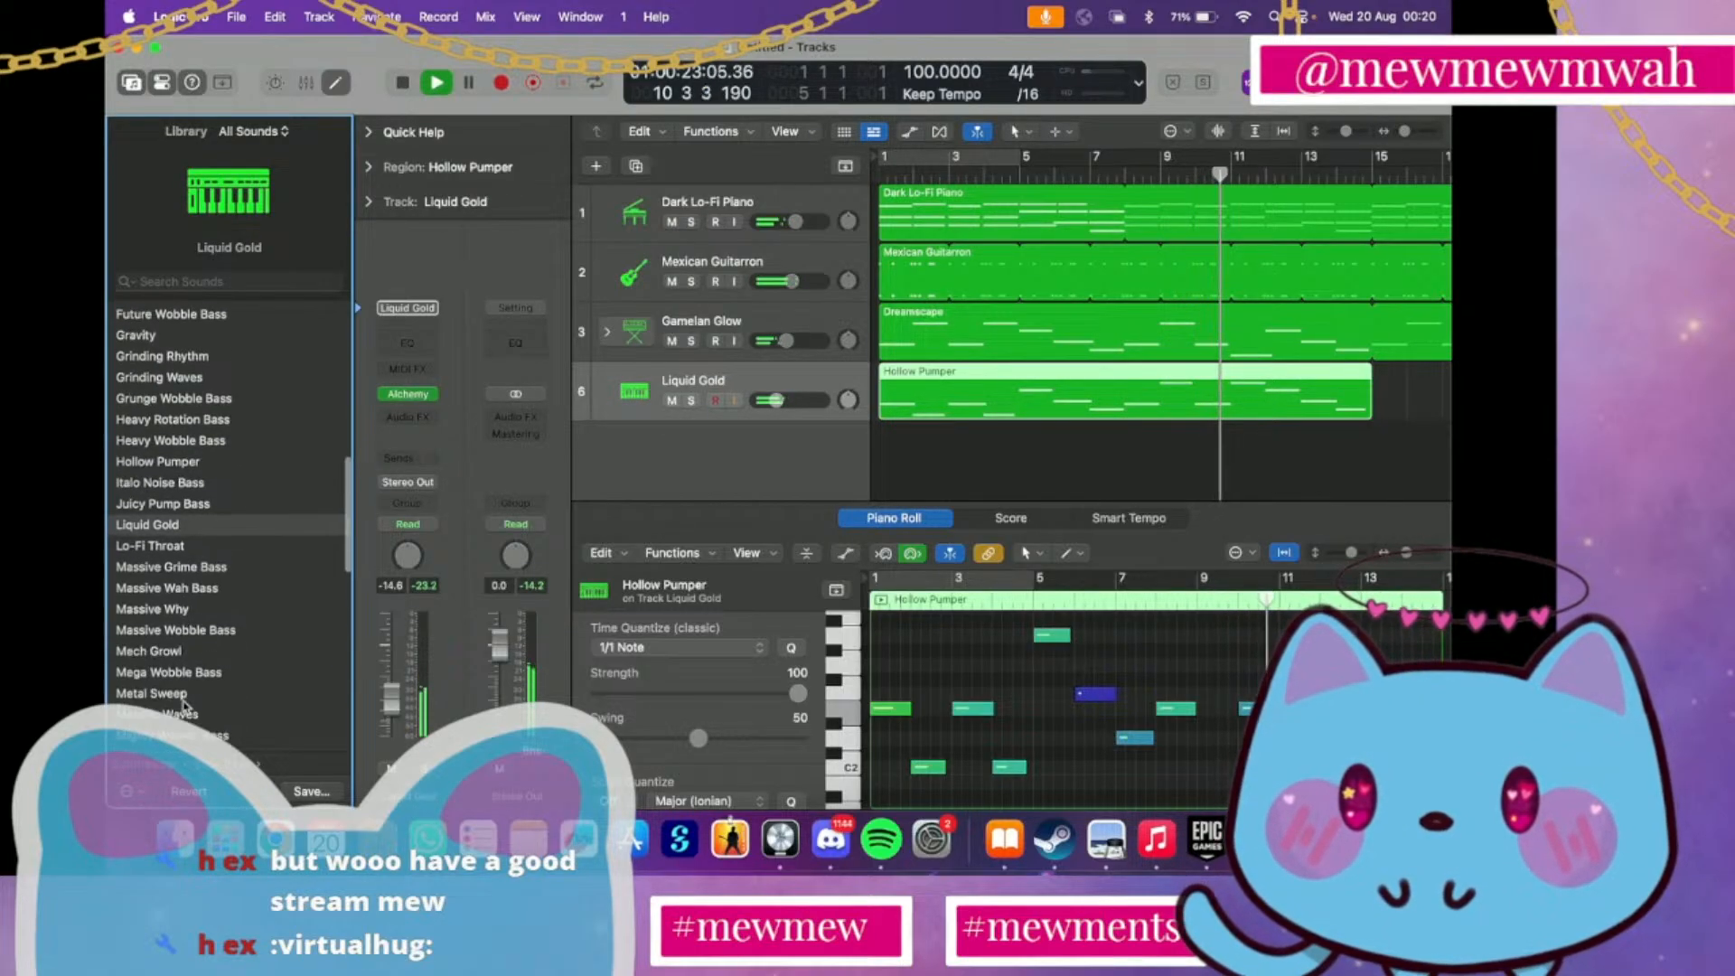
scroll(192, 629, "down", 3)
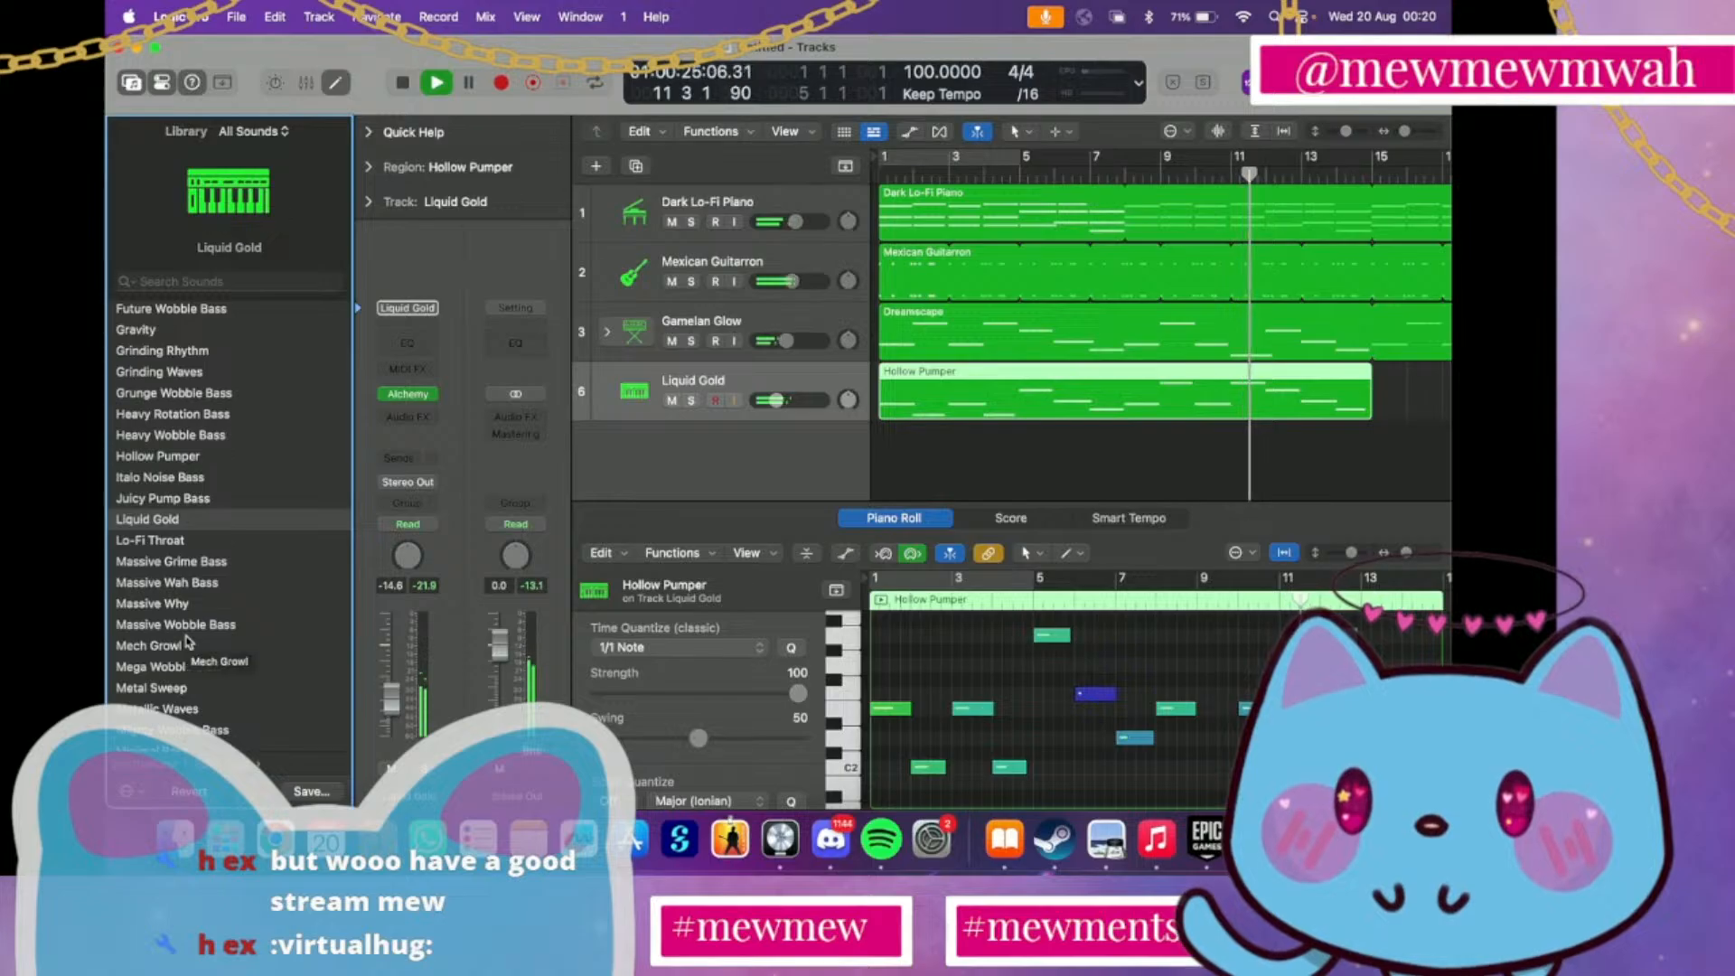
left_click(181, 647)
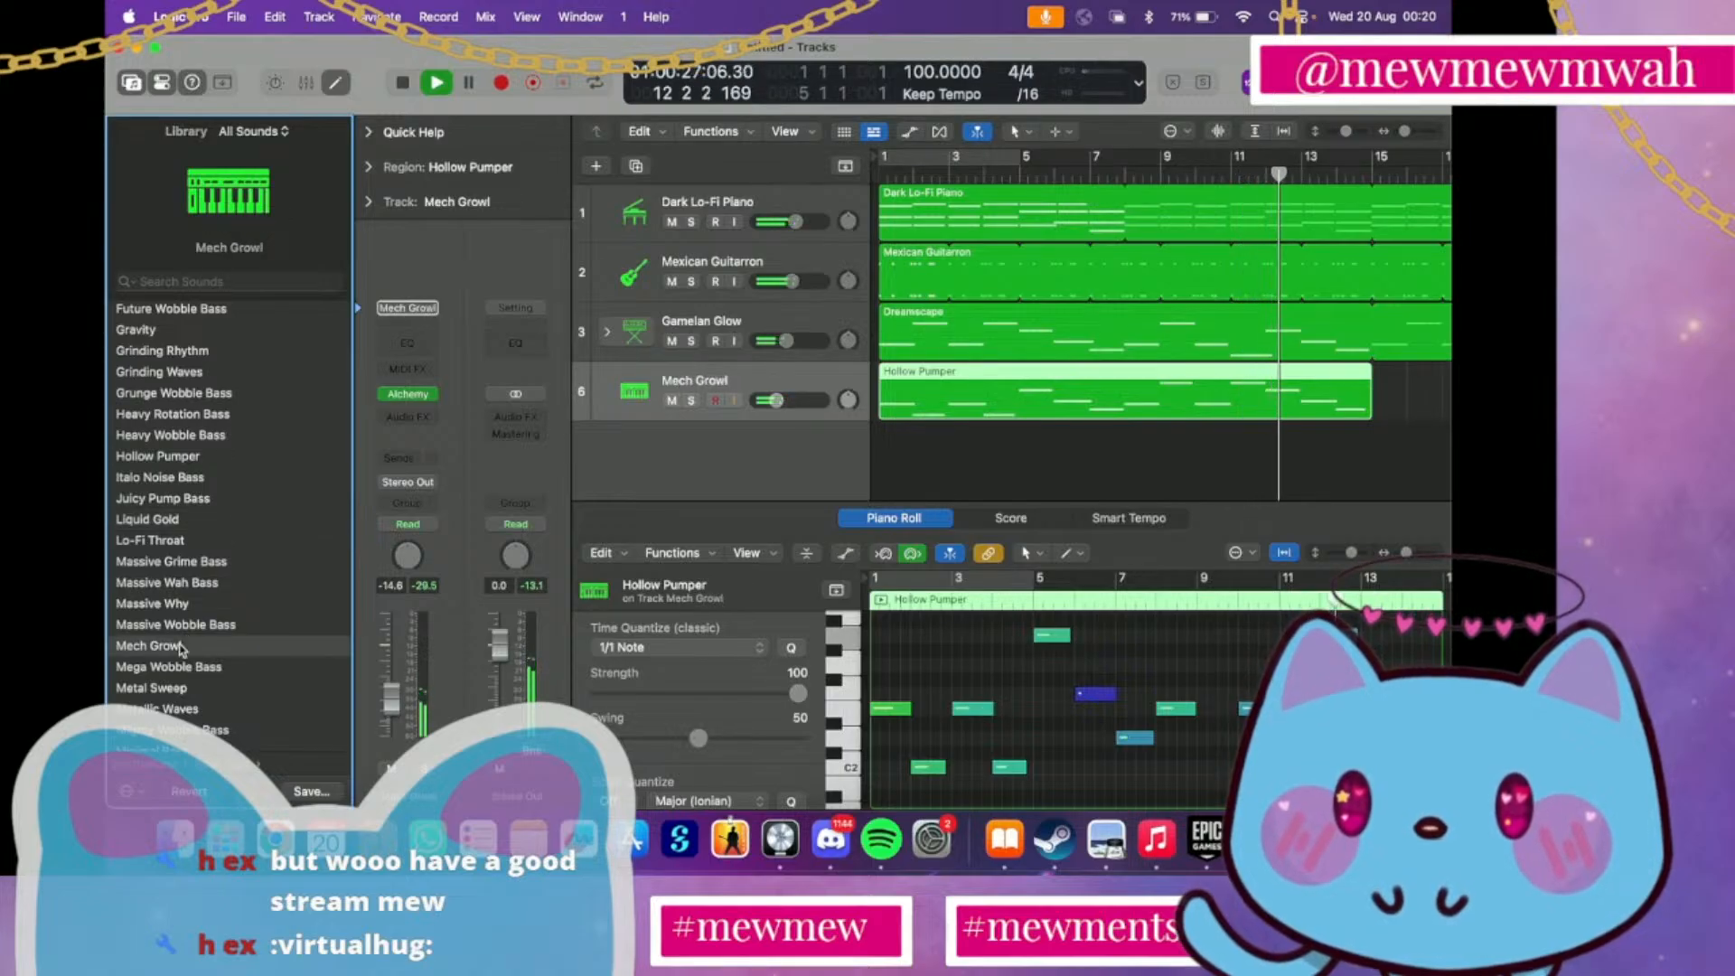
left_click(882, 180)
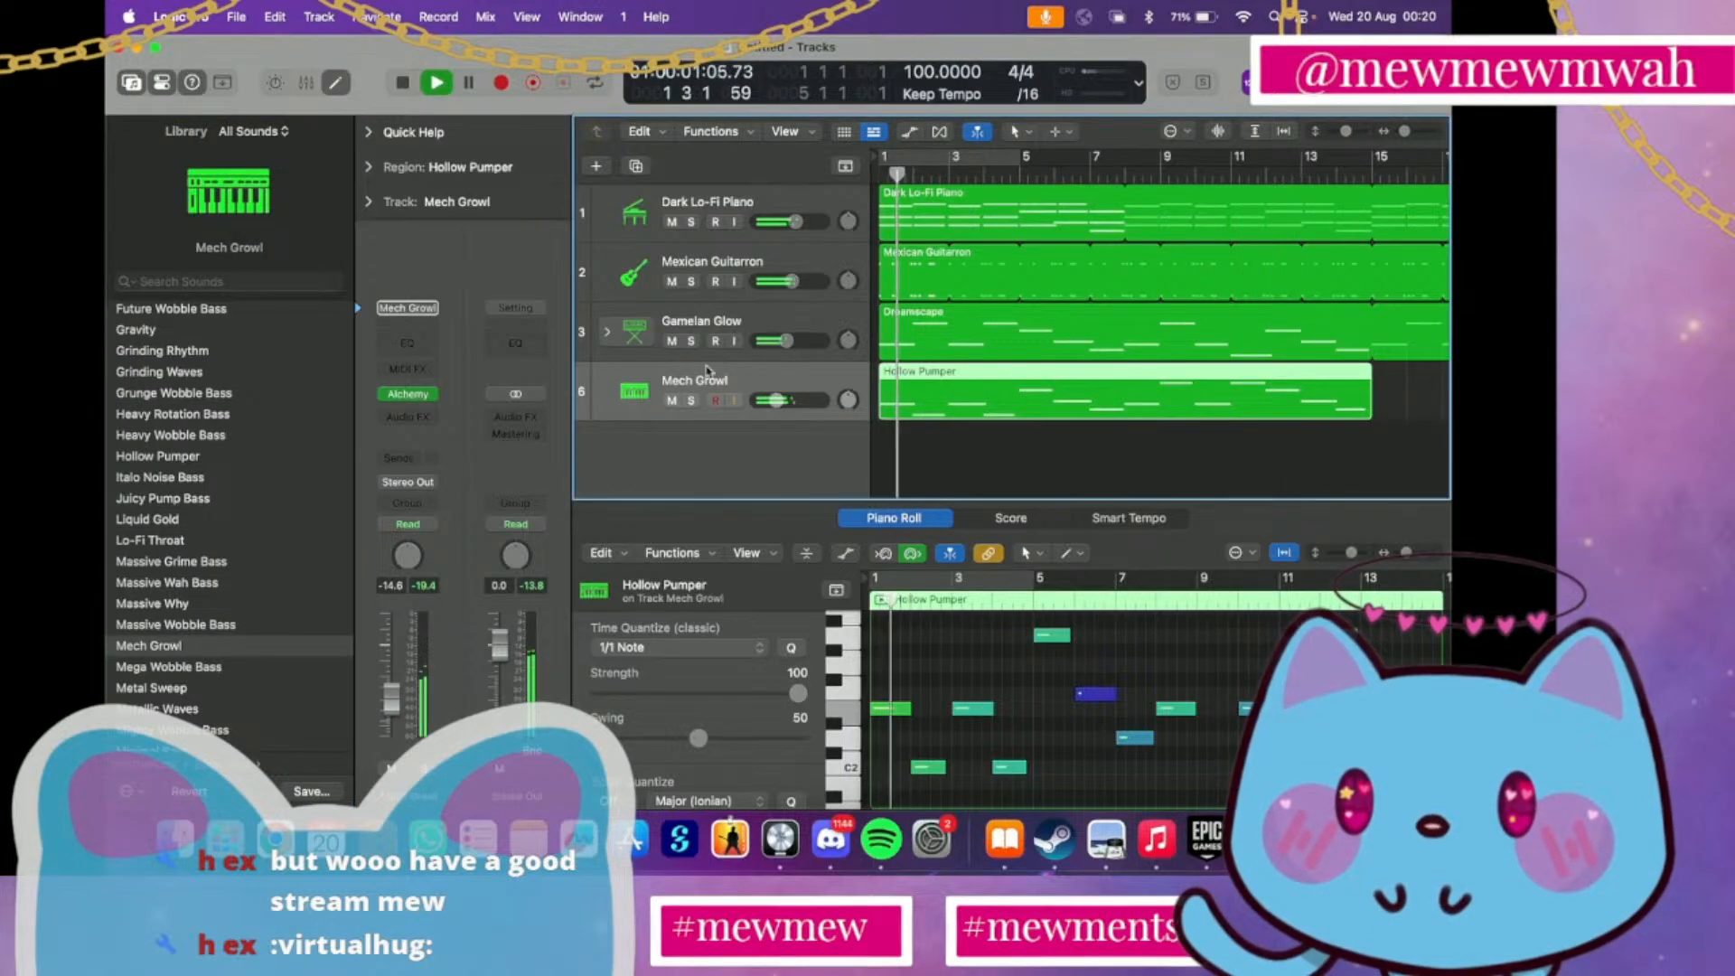
Try Modern Synth Bass, switch the fourth instrument track to Phantom Bass, and set its volume to -11.0 dB
scroll(348, 647, "down", 3)
left_click(176, 679)
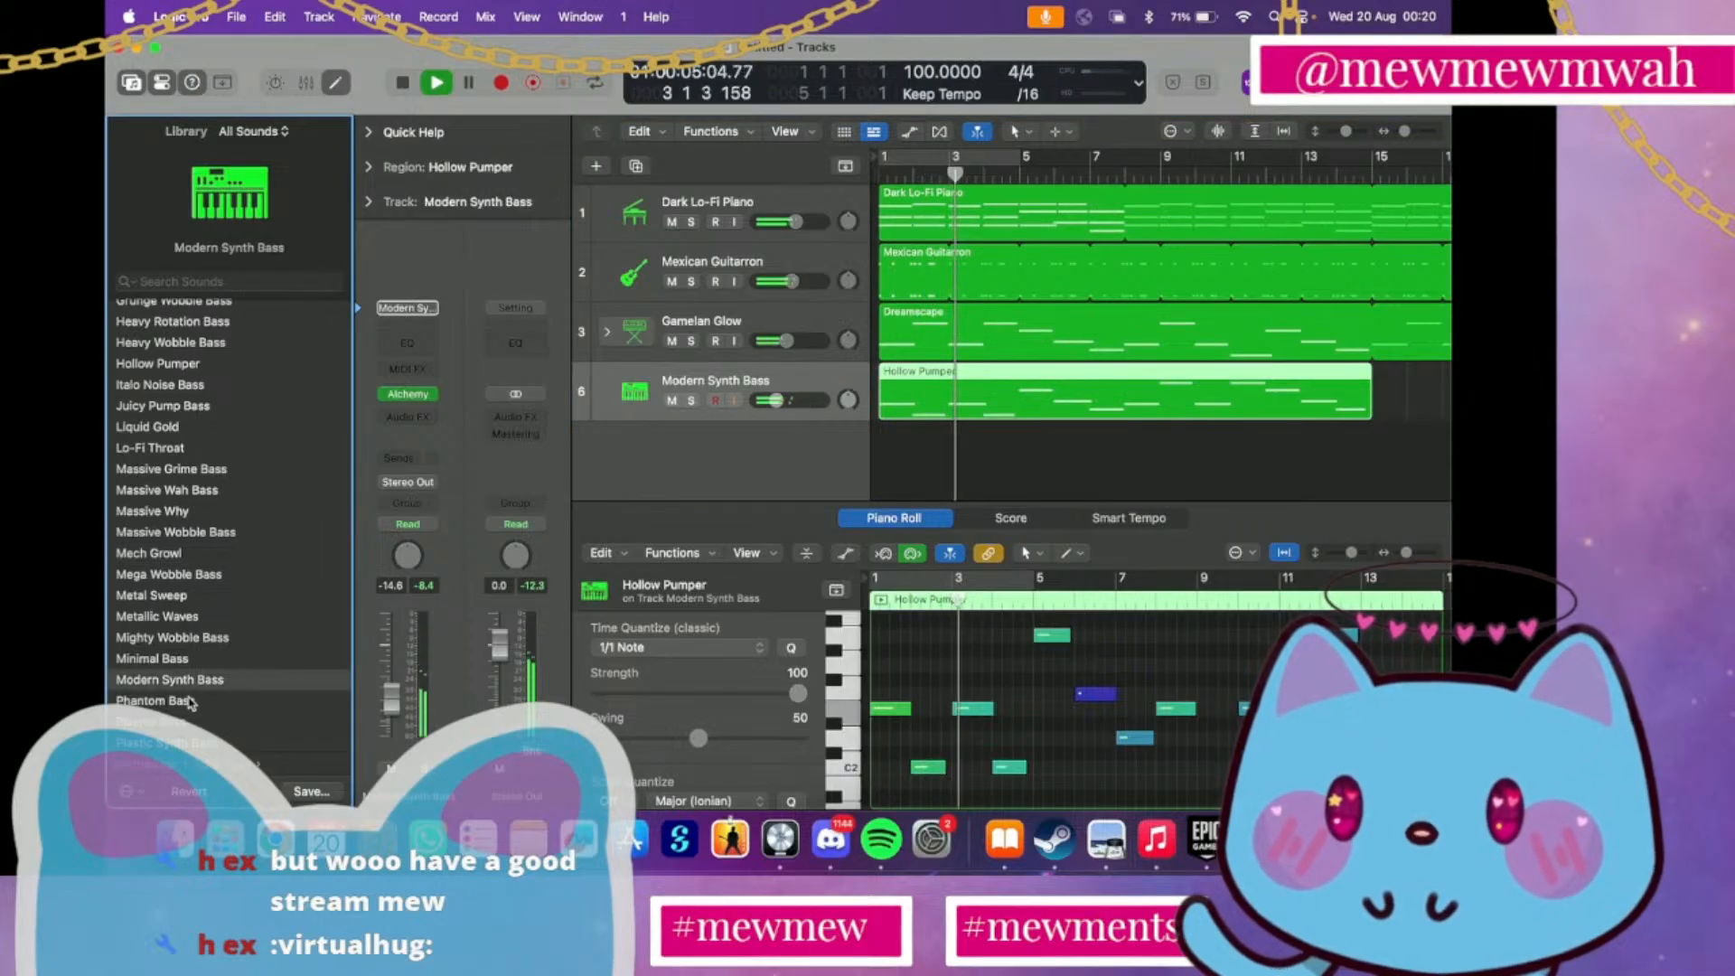
left_click(180, 702)
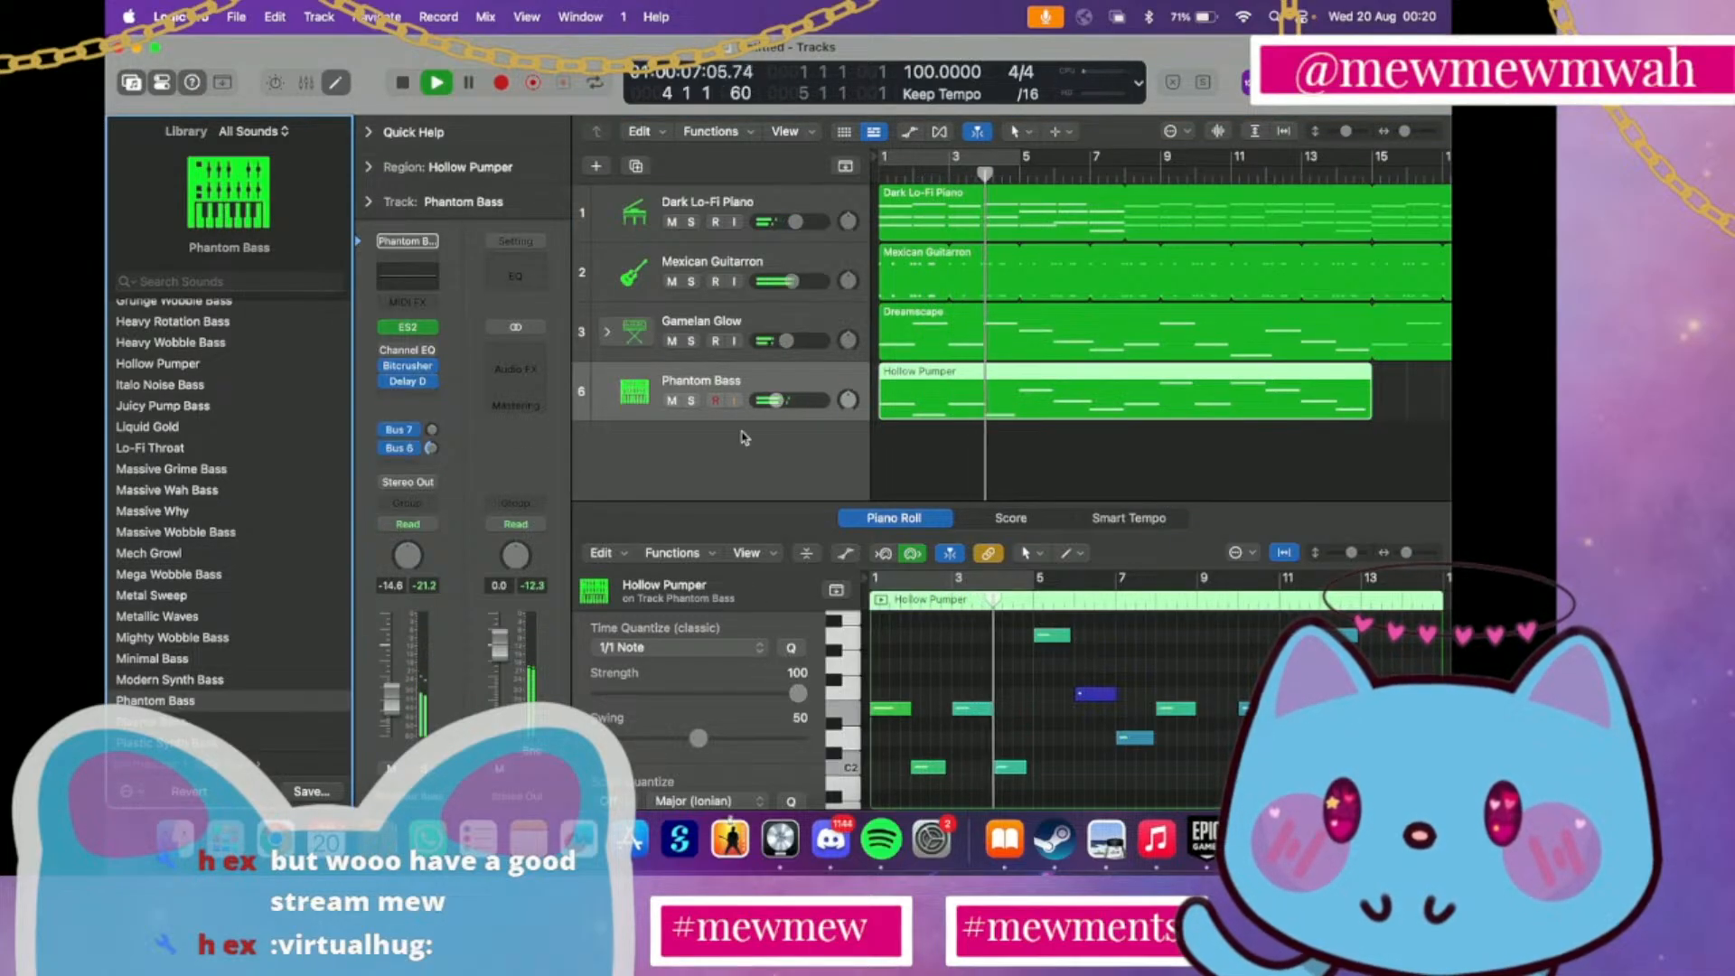
left_click(777, 400)
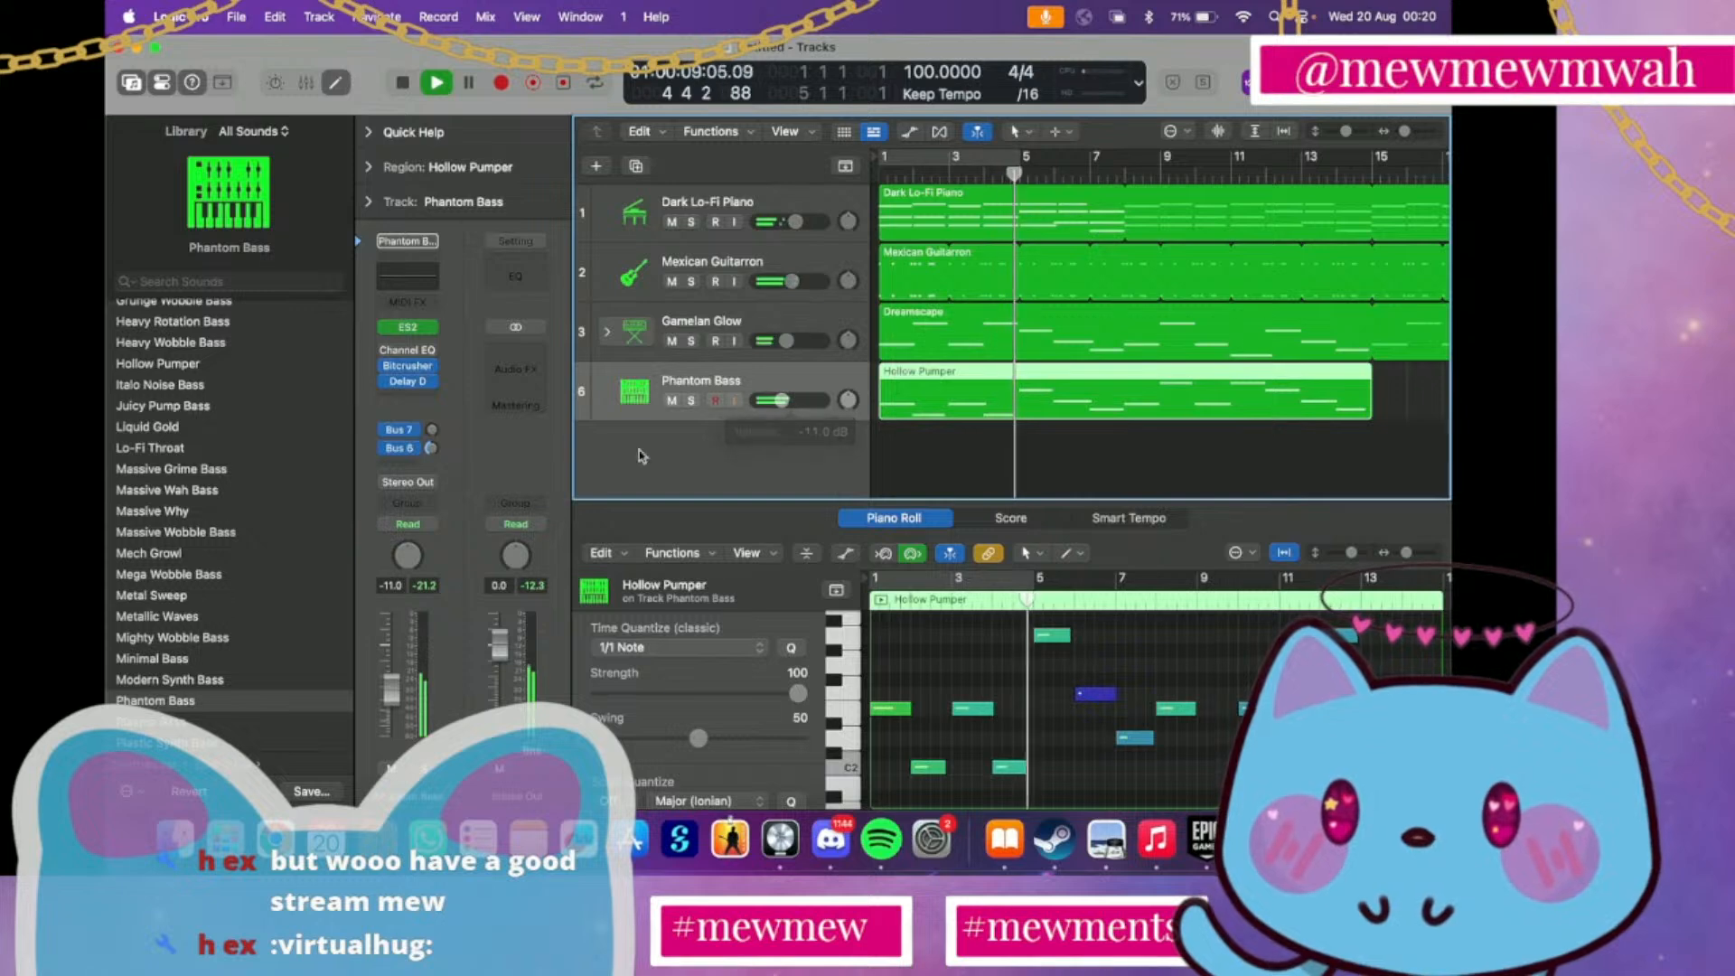
Audition Pumping Synth Waves and Plasma Bass on the recorded region, replaying the song from the beginning
scroll(228, 703, "down", 3)
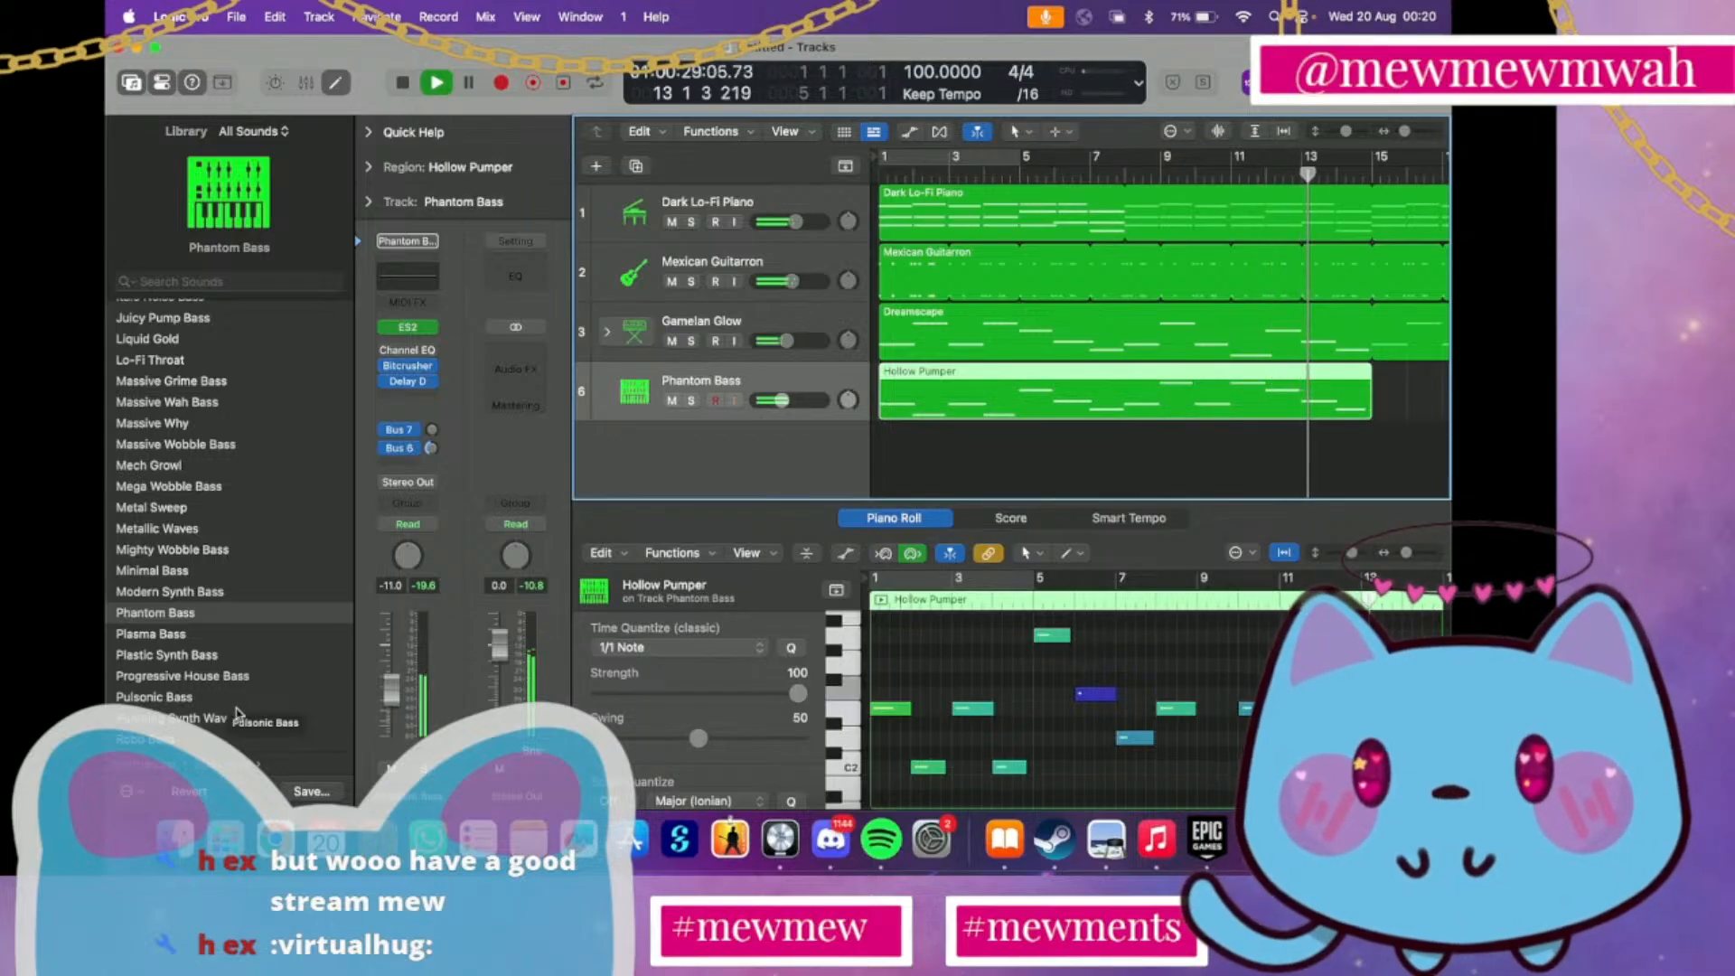
left_click(237, 714)
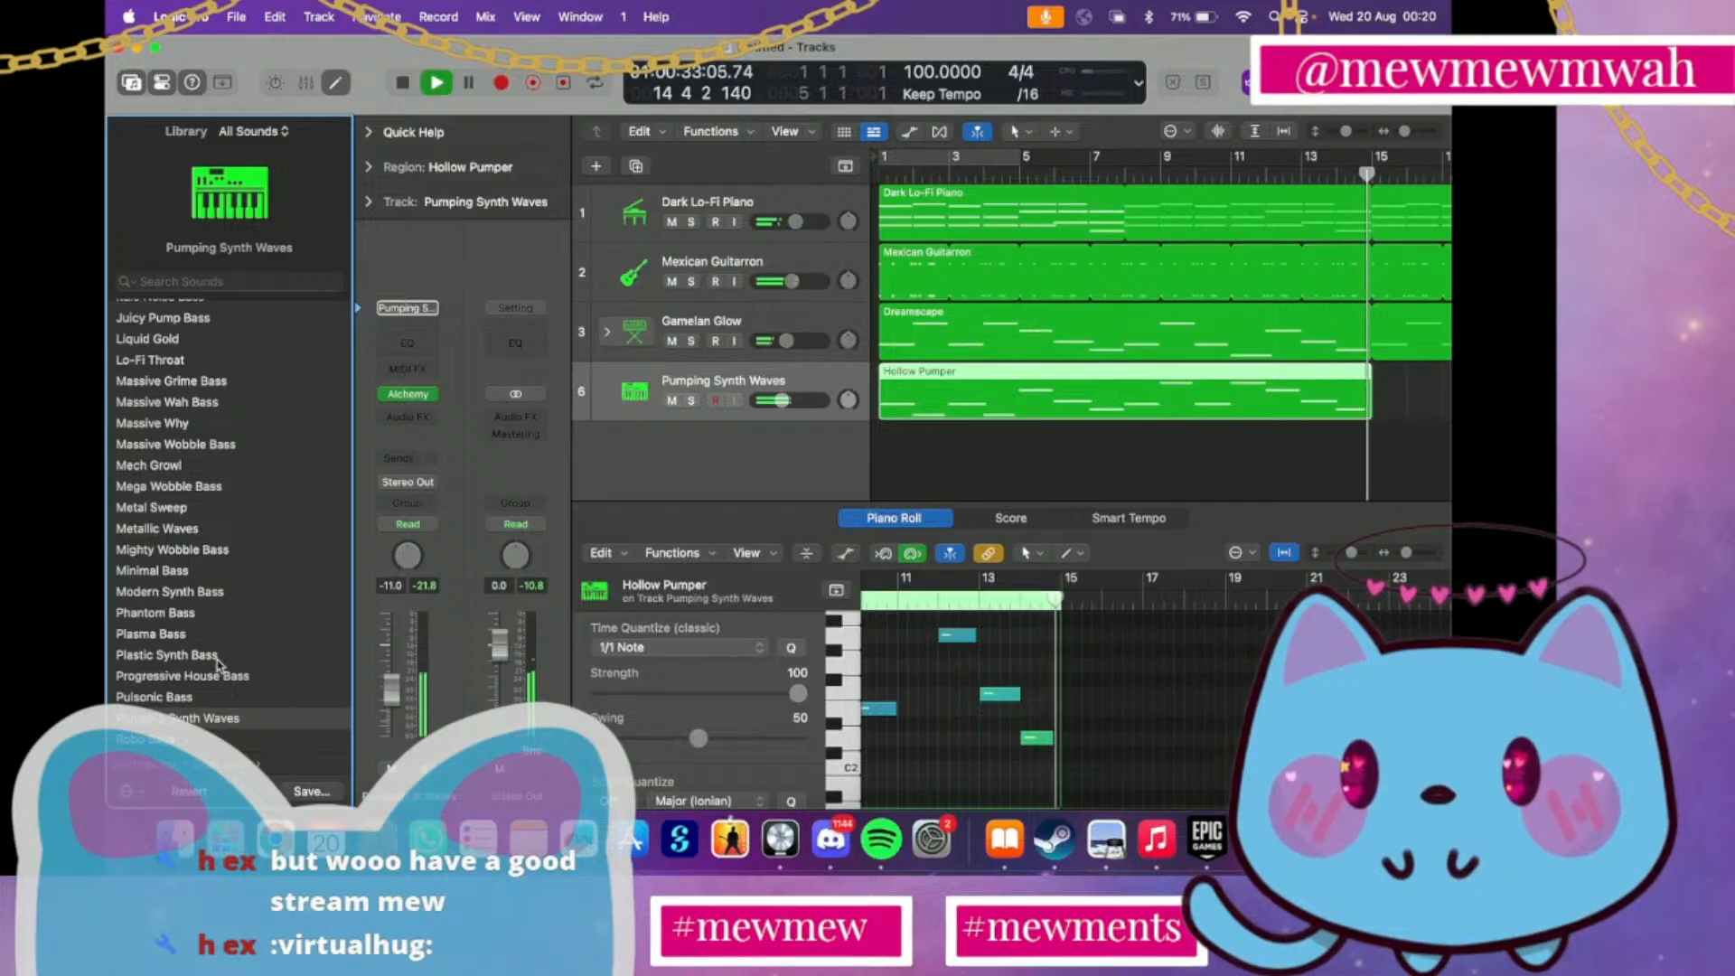
key("space")
left_click(196, 634)
key("space")
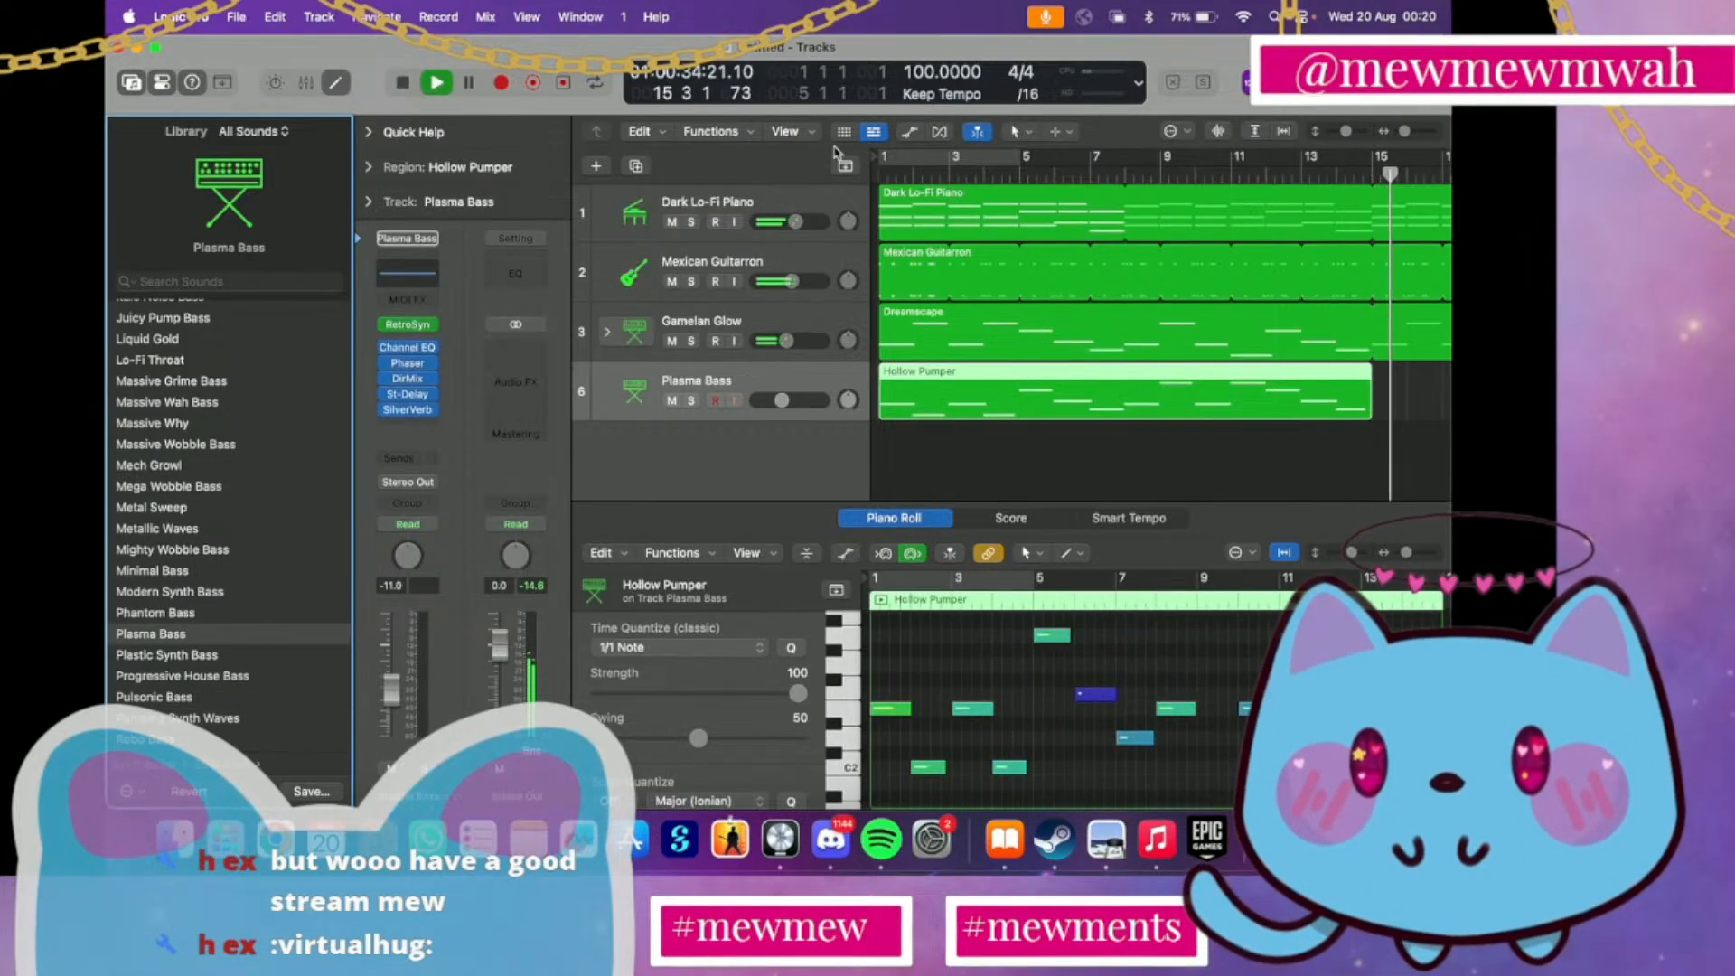
scroll(886, 180, "left", 5)
left_click(886, 174)
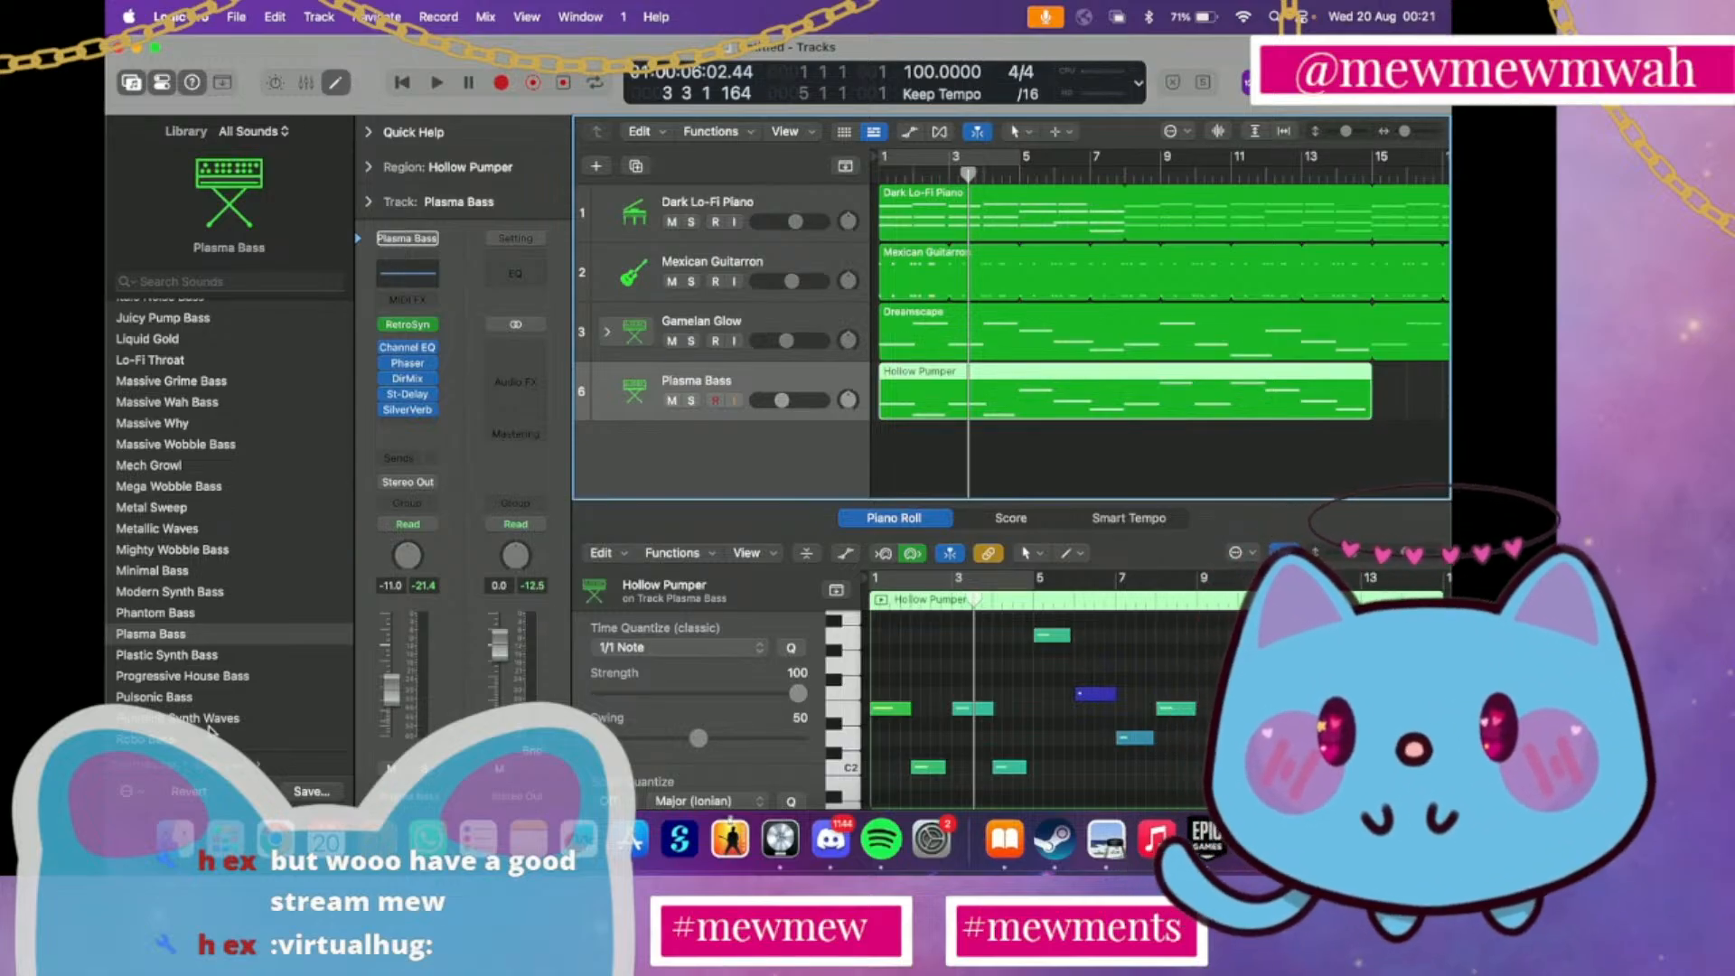
Switch the fourth track back to Phantom Bass, then shorten the region's first note and move its C2 note near bar 2 slightly earlier
left_click(179, 615)
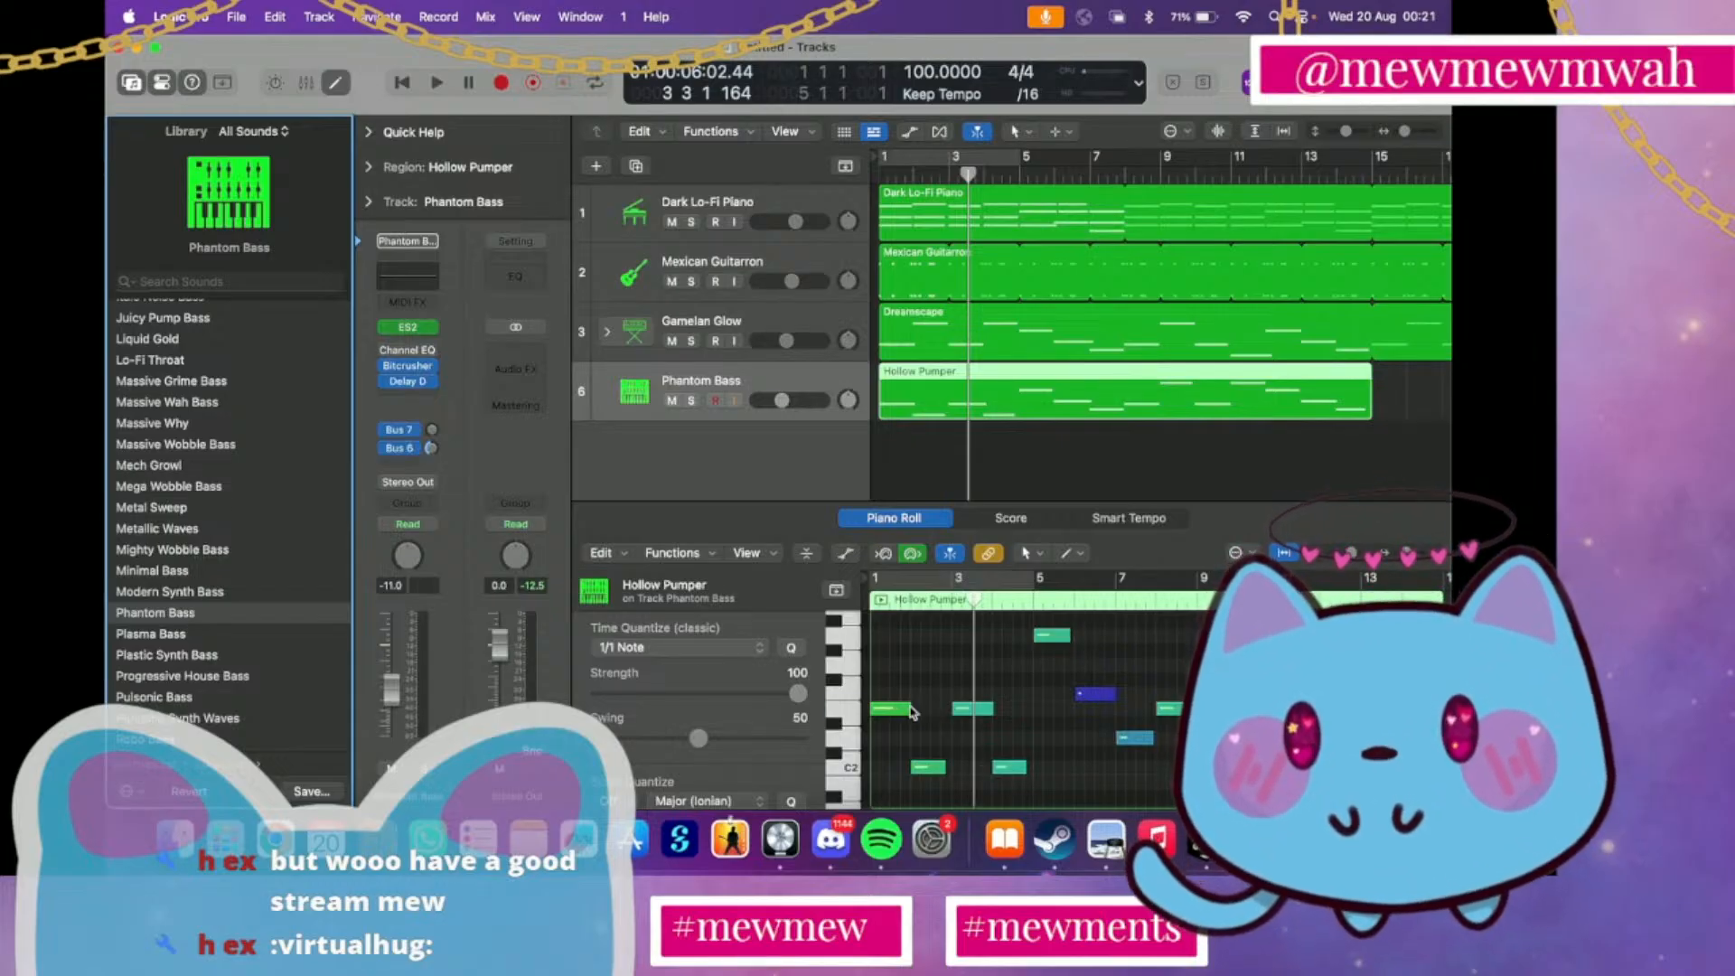
left_click_drag(909, 710, 899, 709)
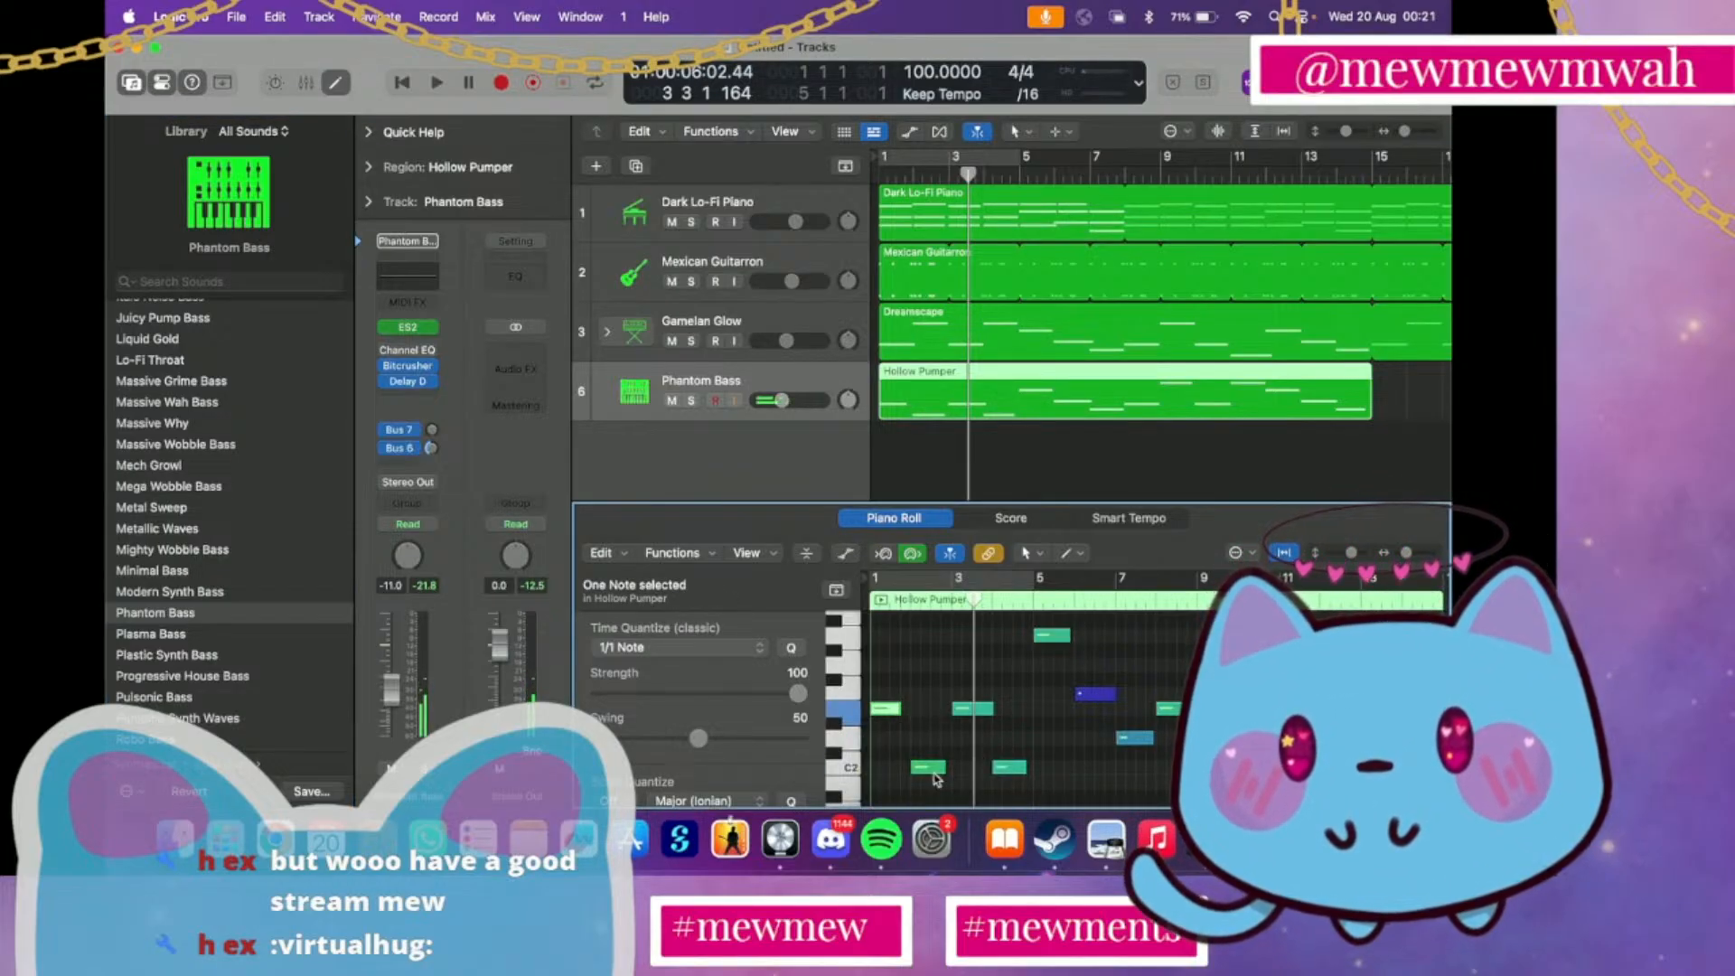
left_click(933, 772)
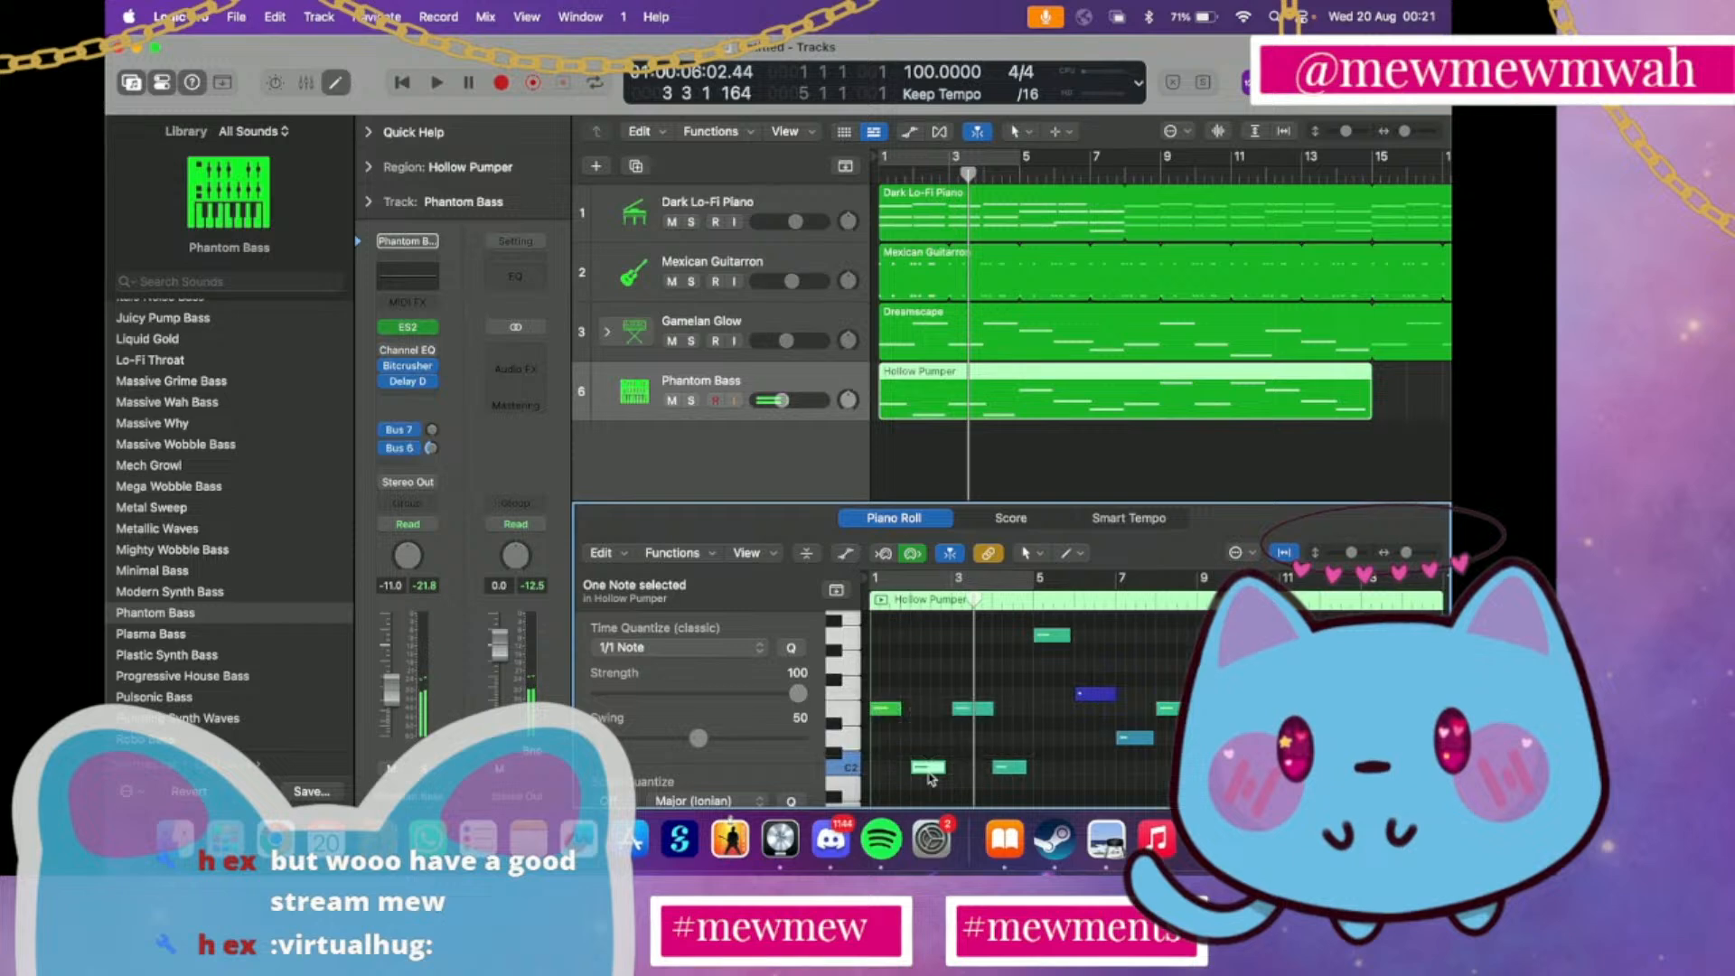
scroll(926, 757, "up", 5)
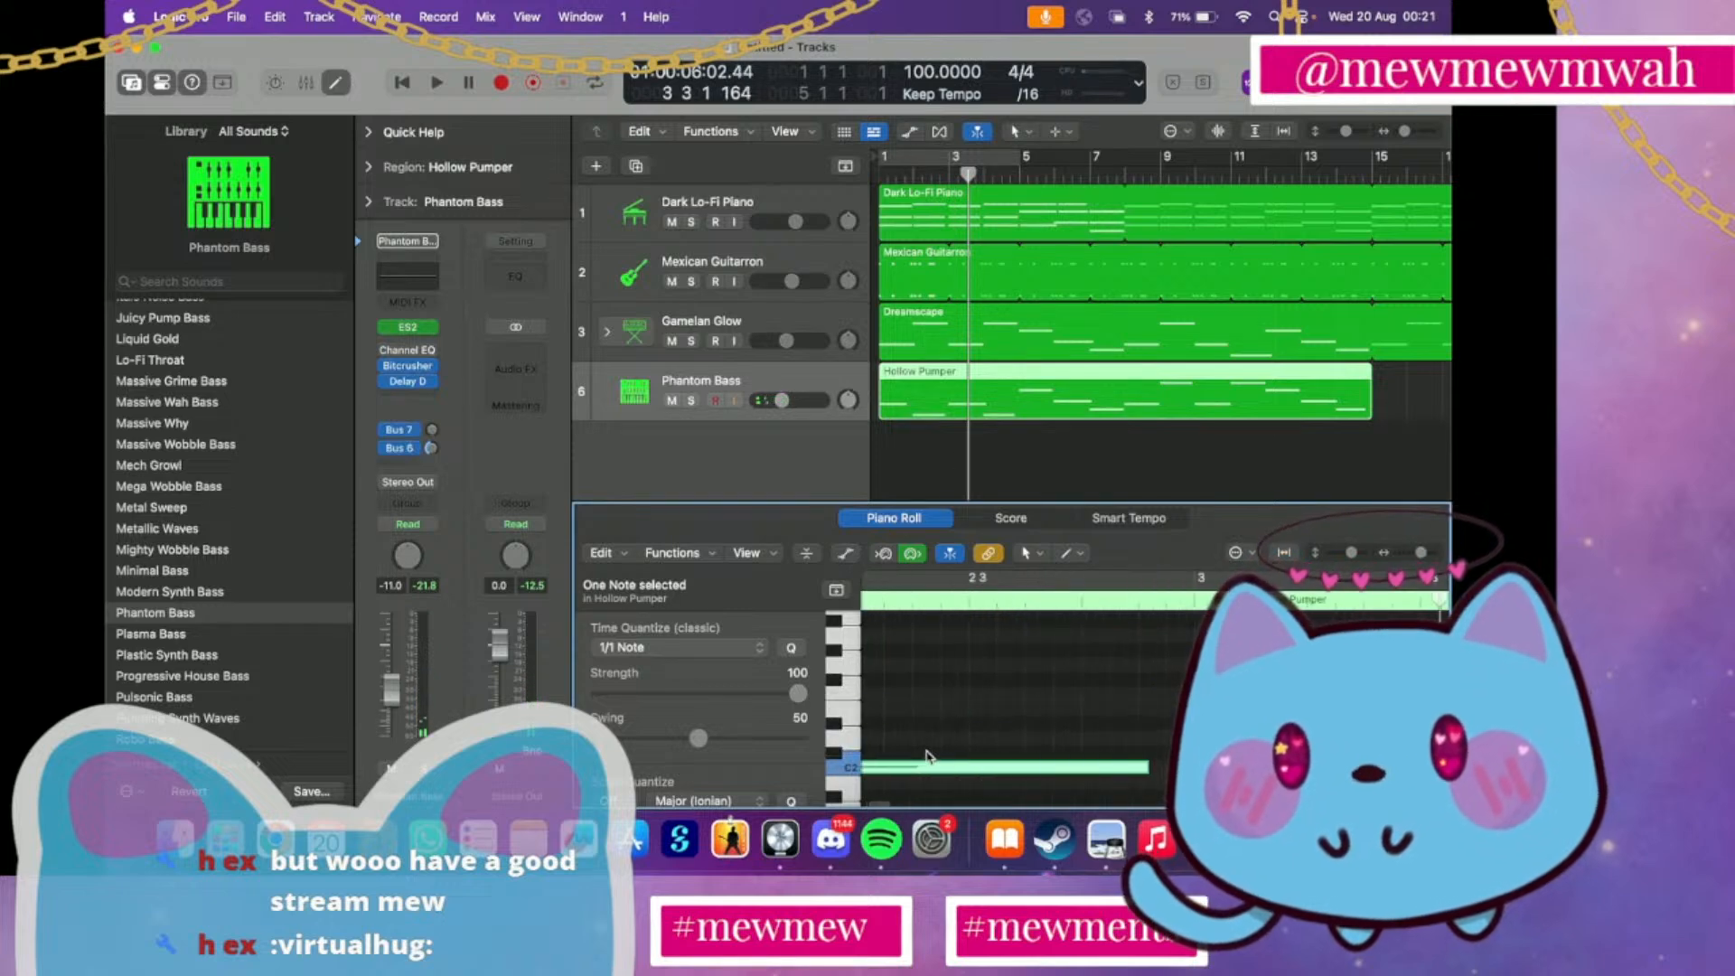
left_click_drag(928, 773, 919, 772)
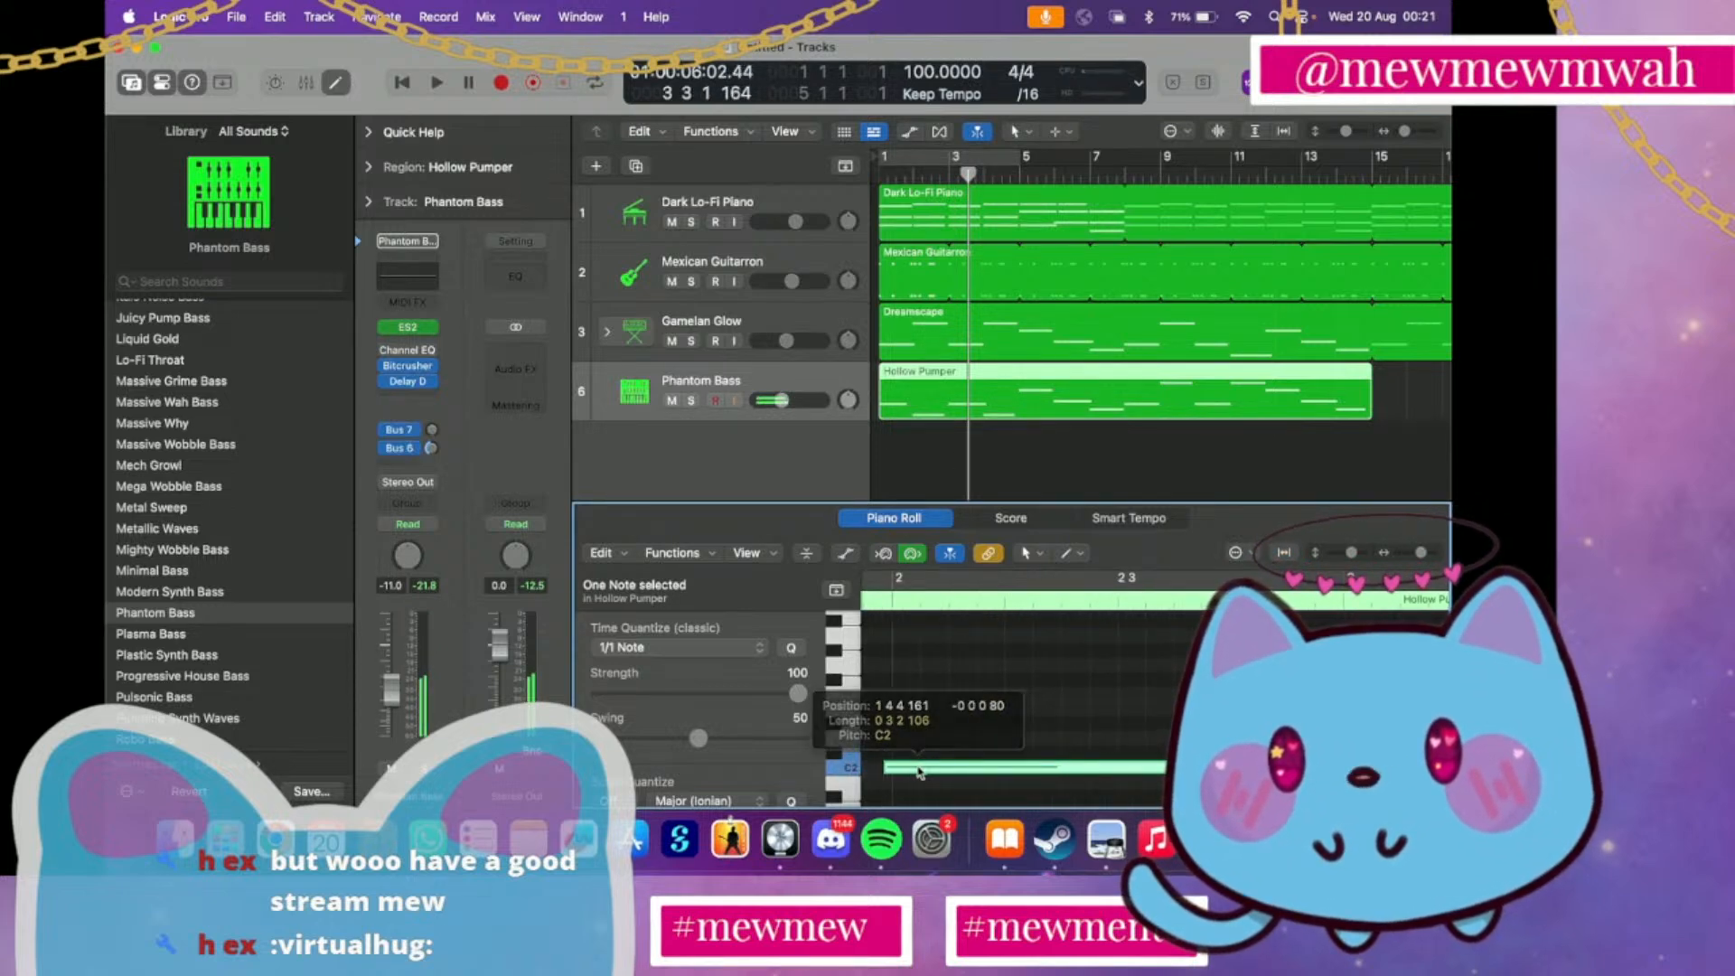
Adjust the timing of the bass notes in bars 3 and 4 of the Hollow Pumper region
scroll(920, 773, "right", 2)
left_click_drag(1306, 708, 1297, 709)
scroll(1296, 709, "right", 10)
left_click_drag(1299, 767, 1293, 767)
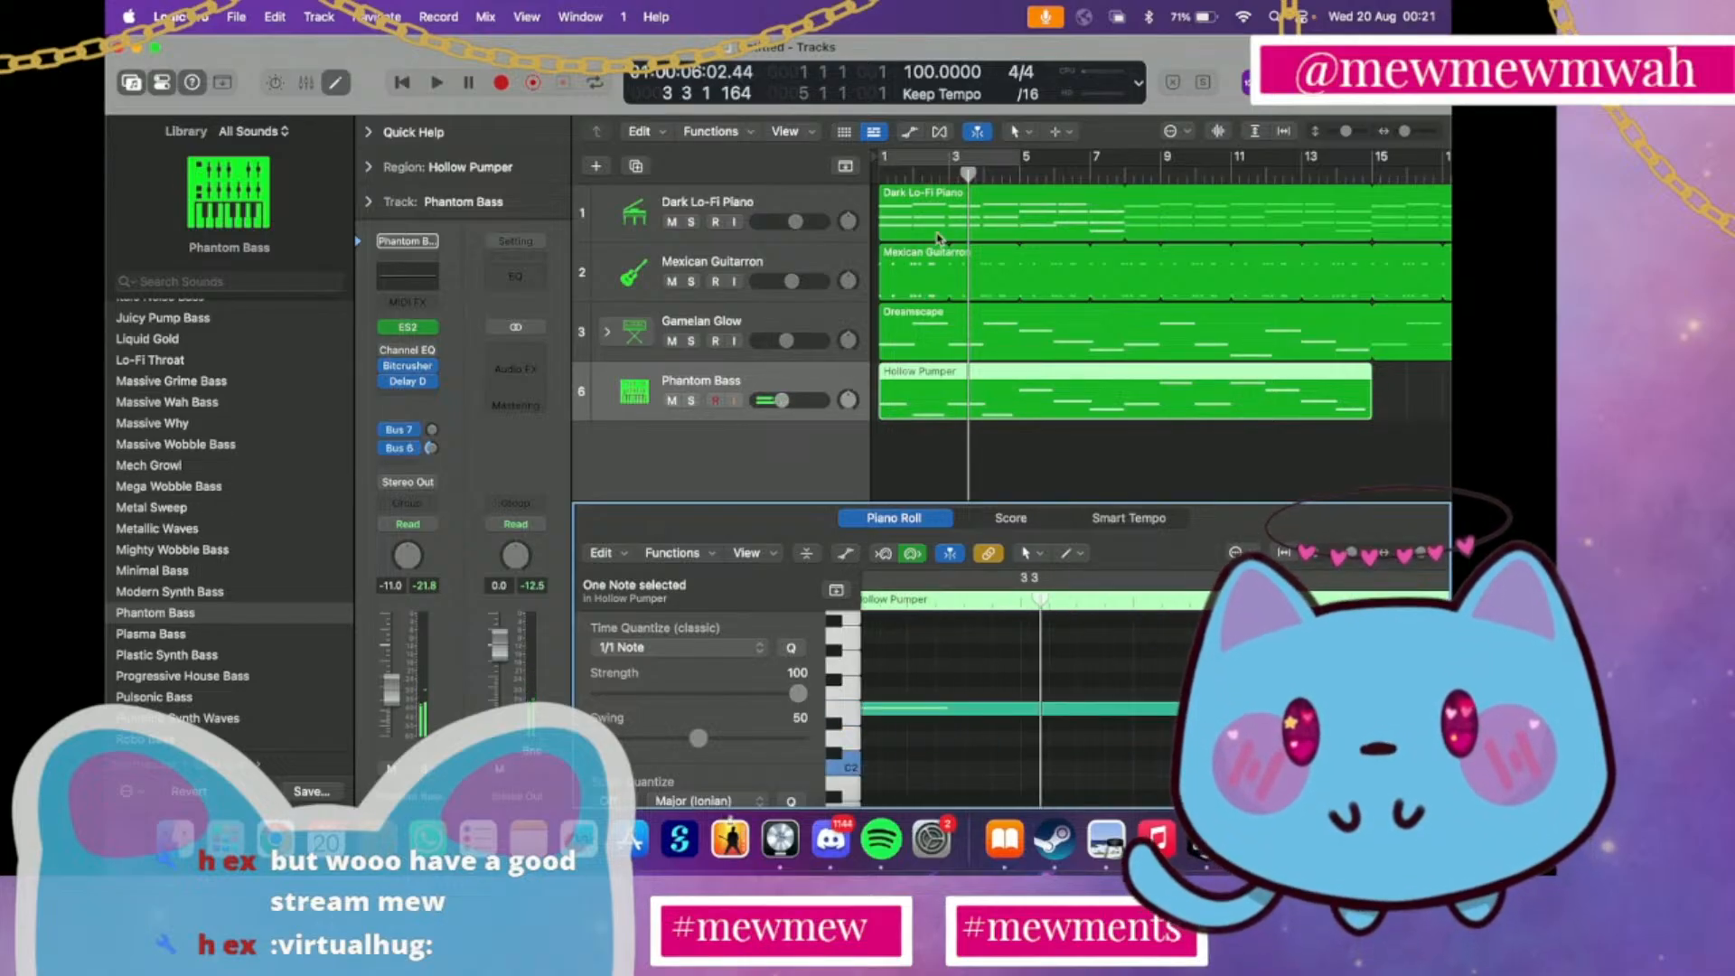
Play the opening bars of the song to check the adjusted bass notes
left_click(878, 172)
key("space")
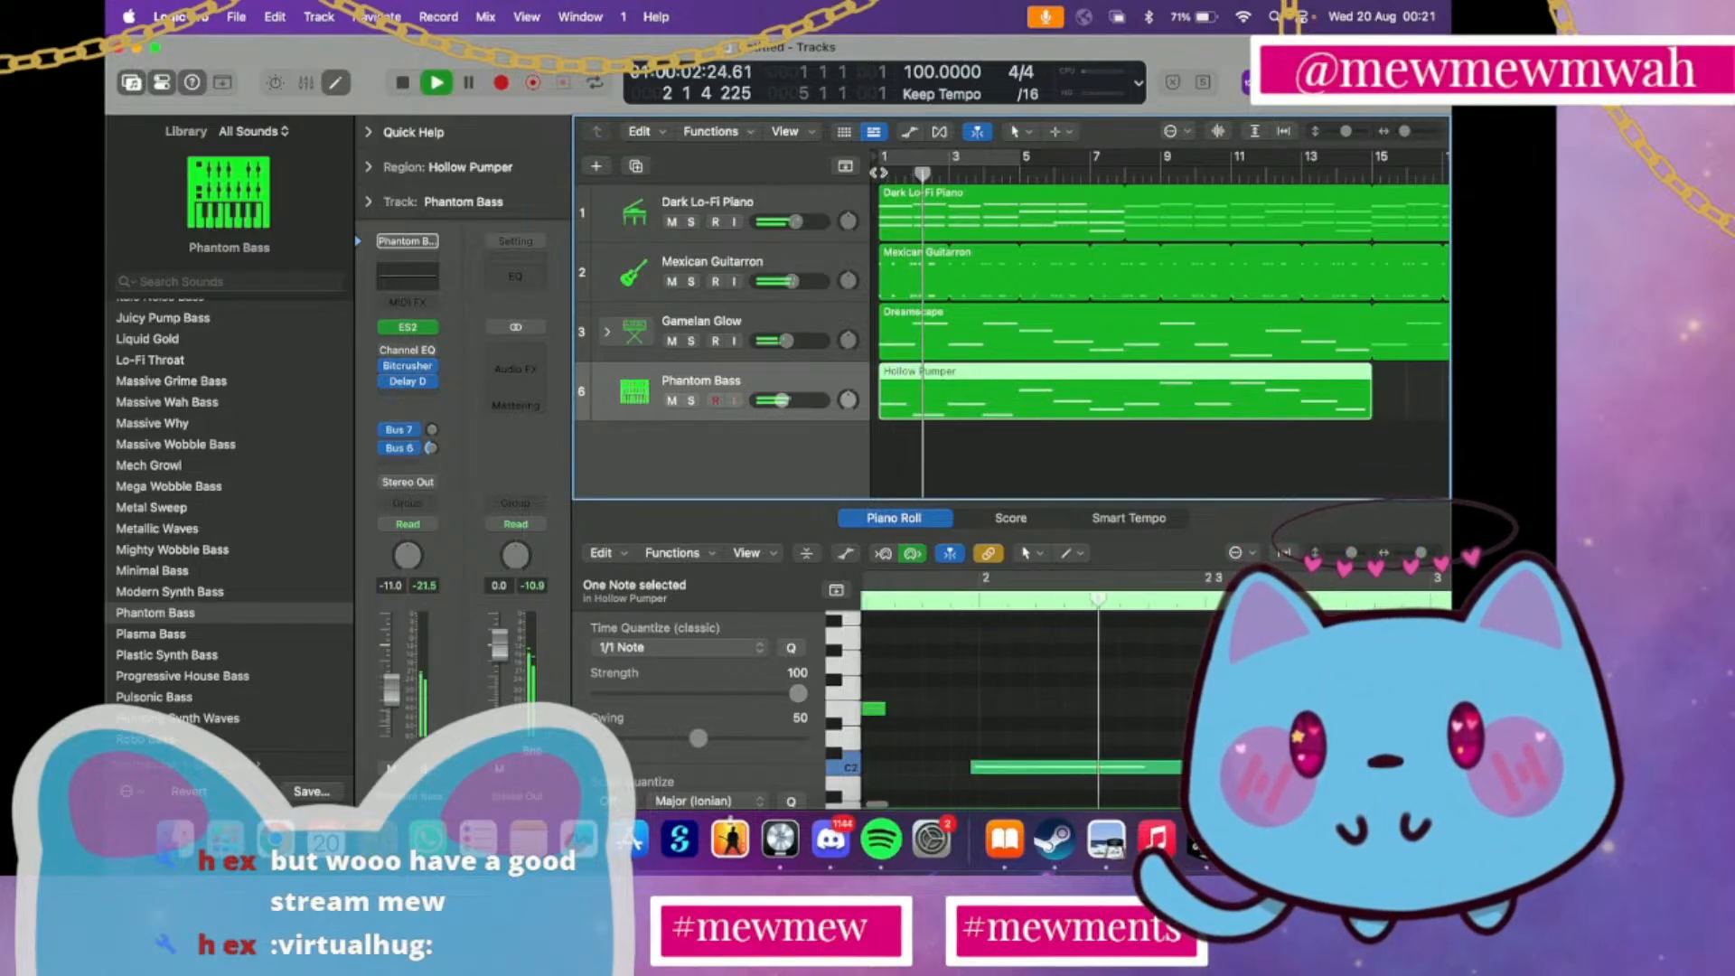
key("b")
key("space")
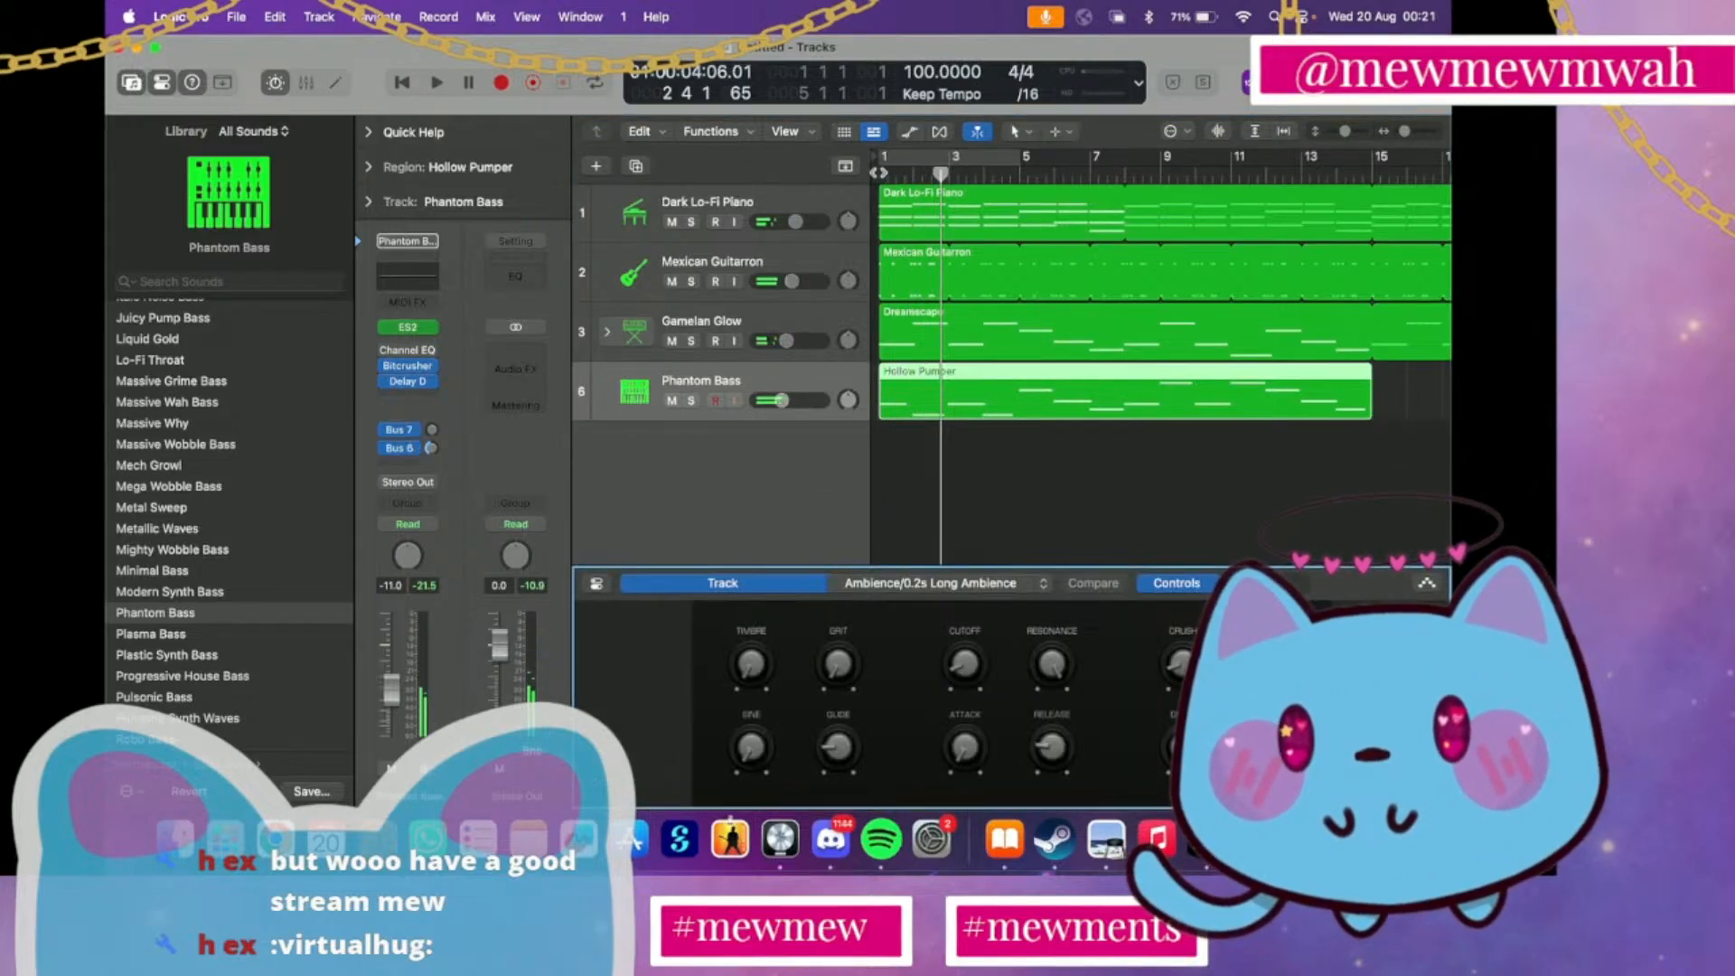
key("b")
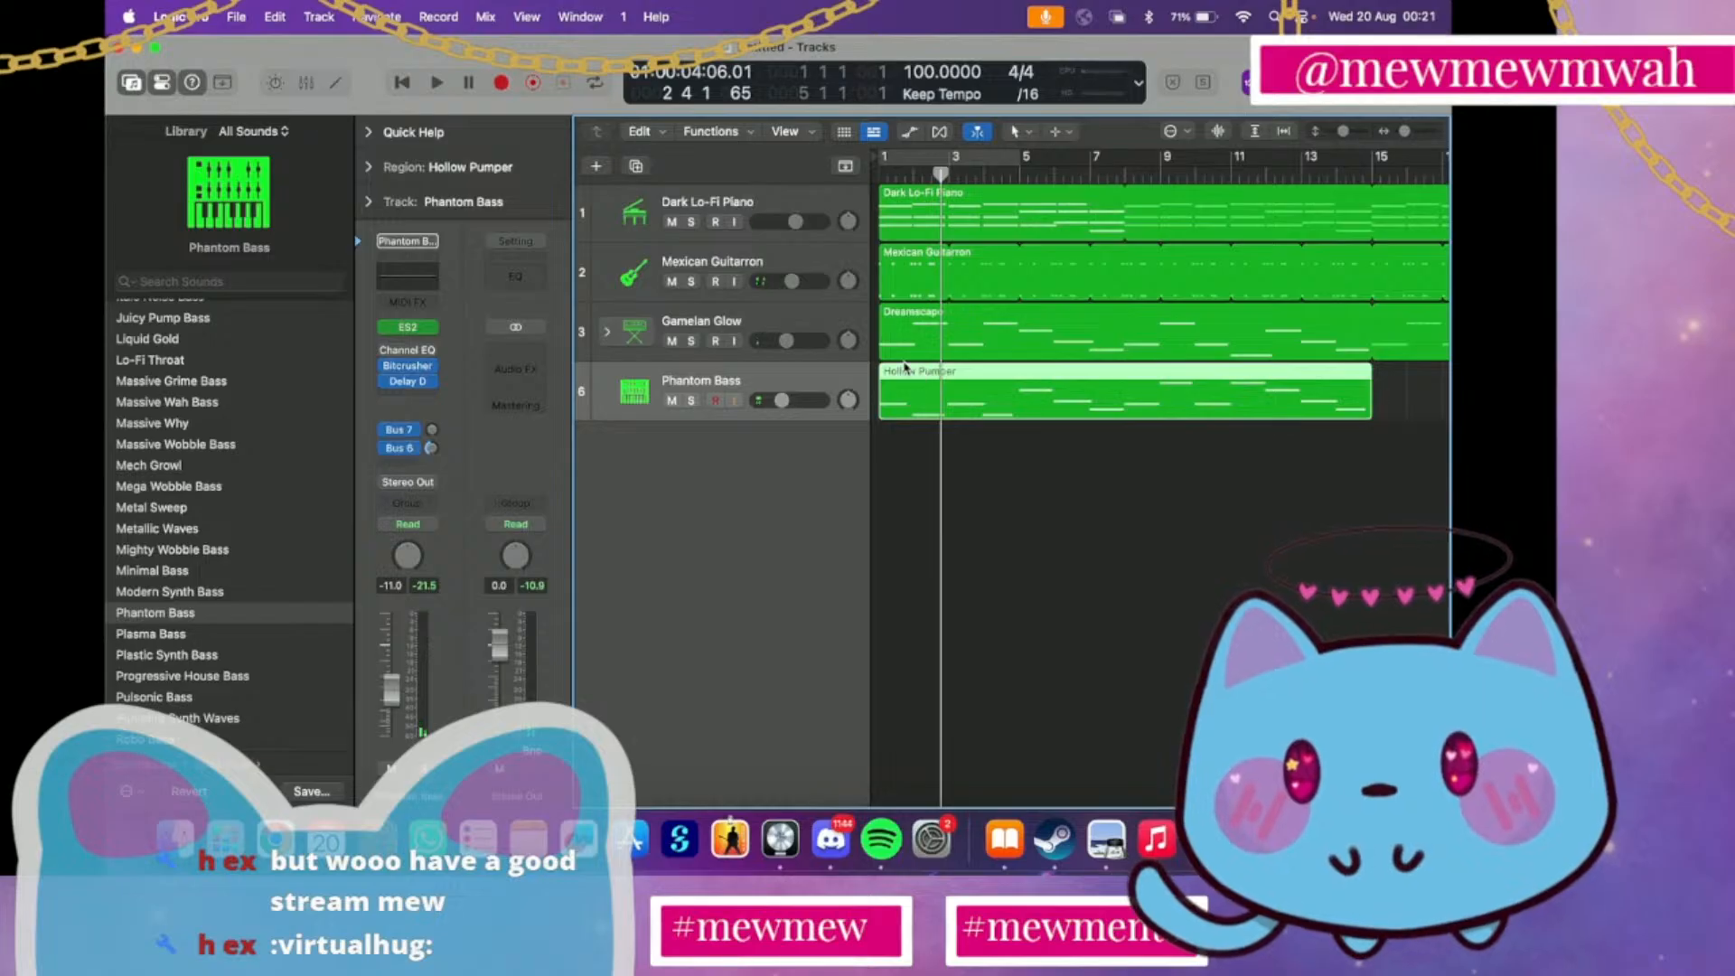
Move the start of the second bass note slightly earlier, replay the song, and set Phantom Bass volume to -13.6 dB
double_click(901, 394)
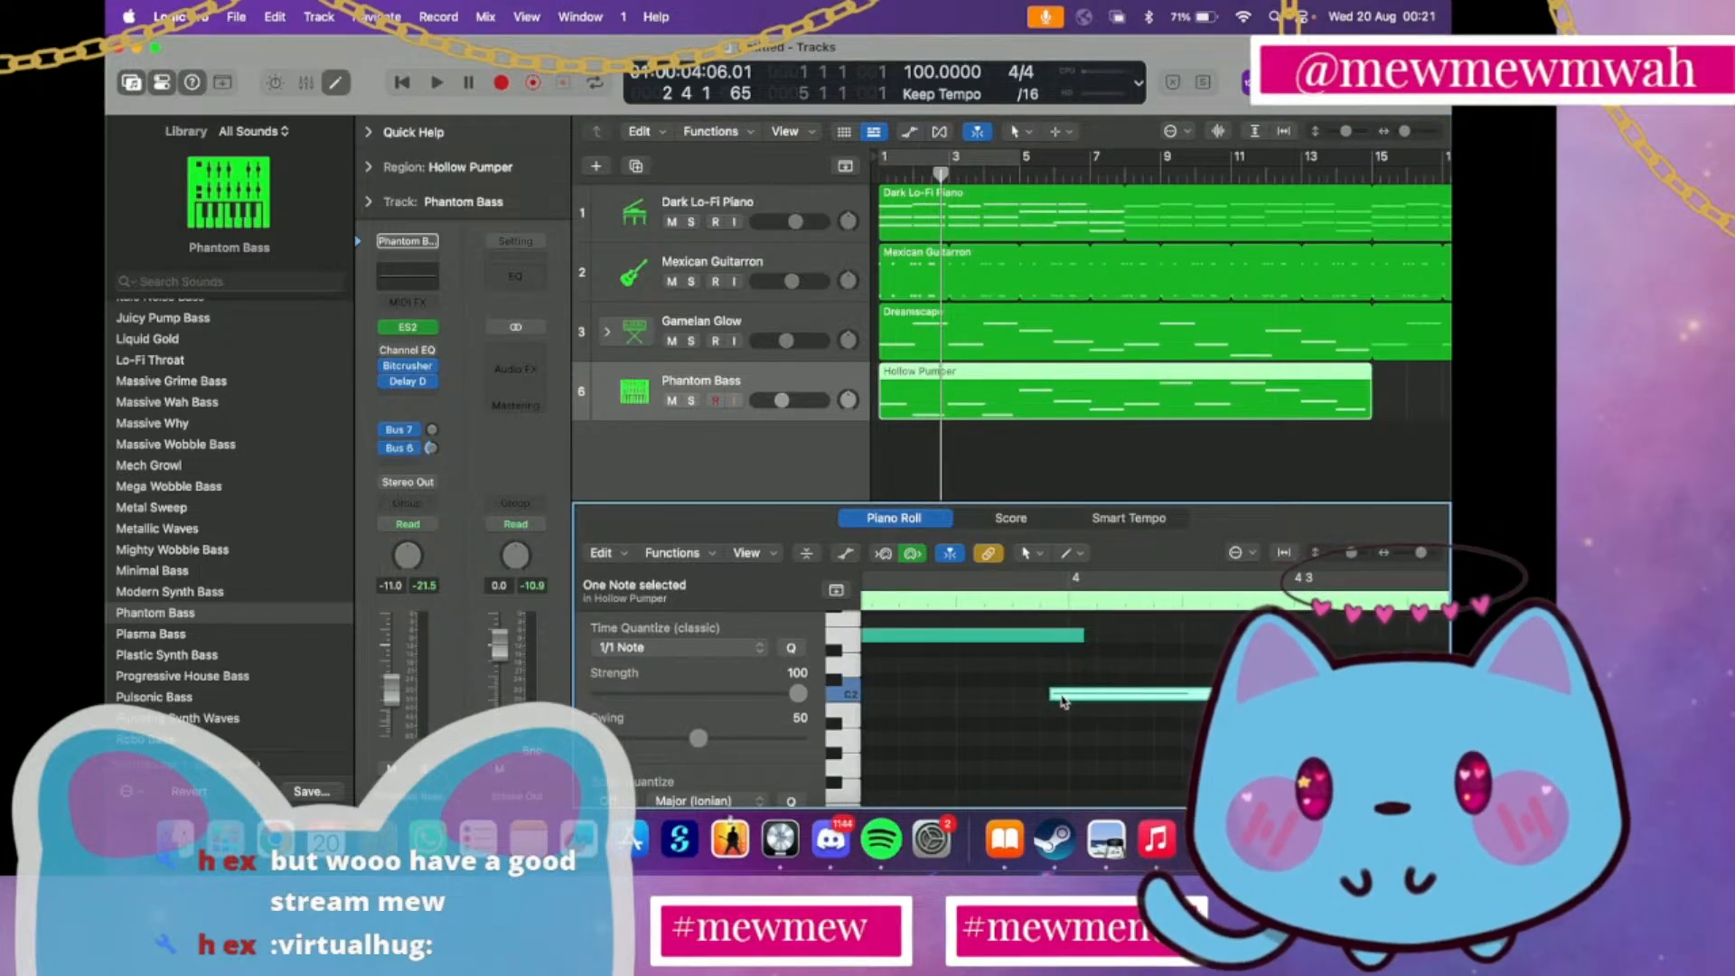
scroll(1063, 701, "left", 5)
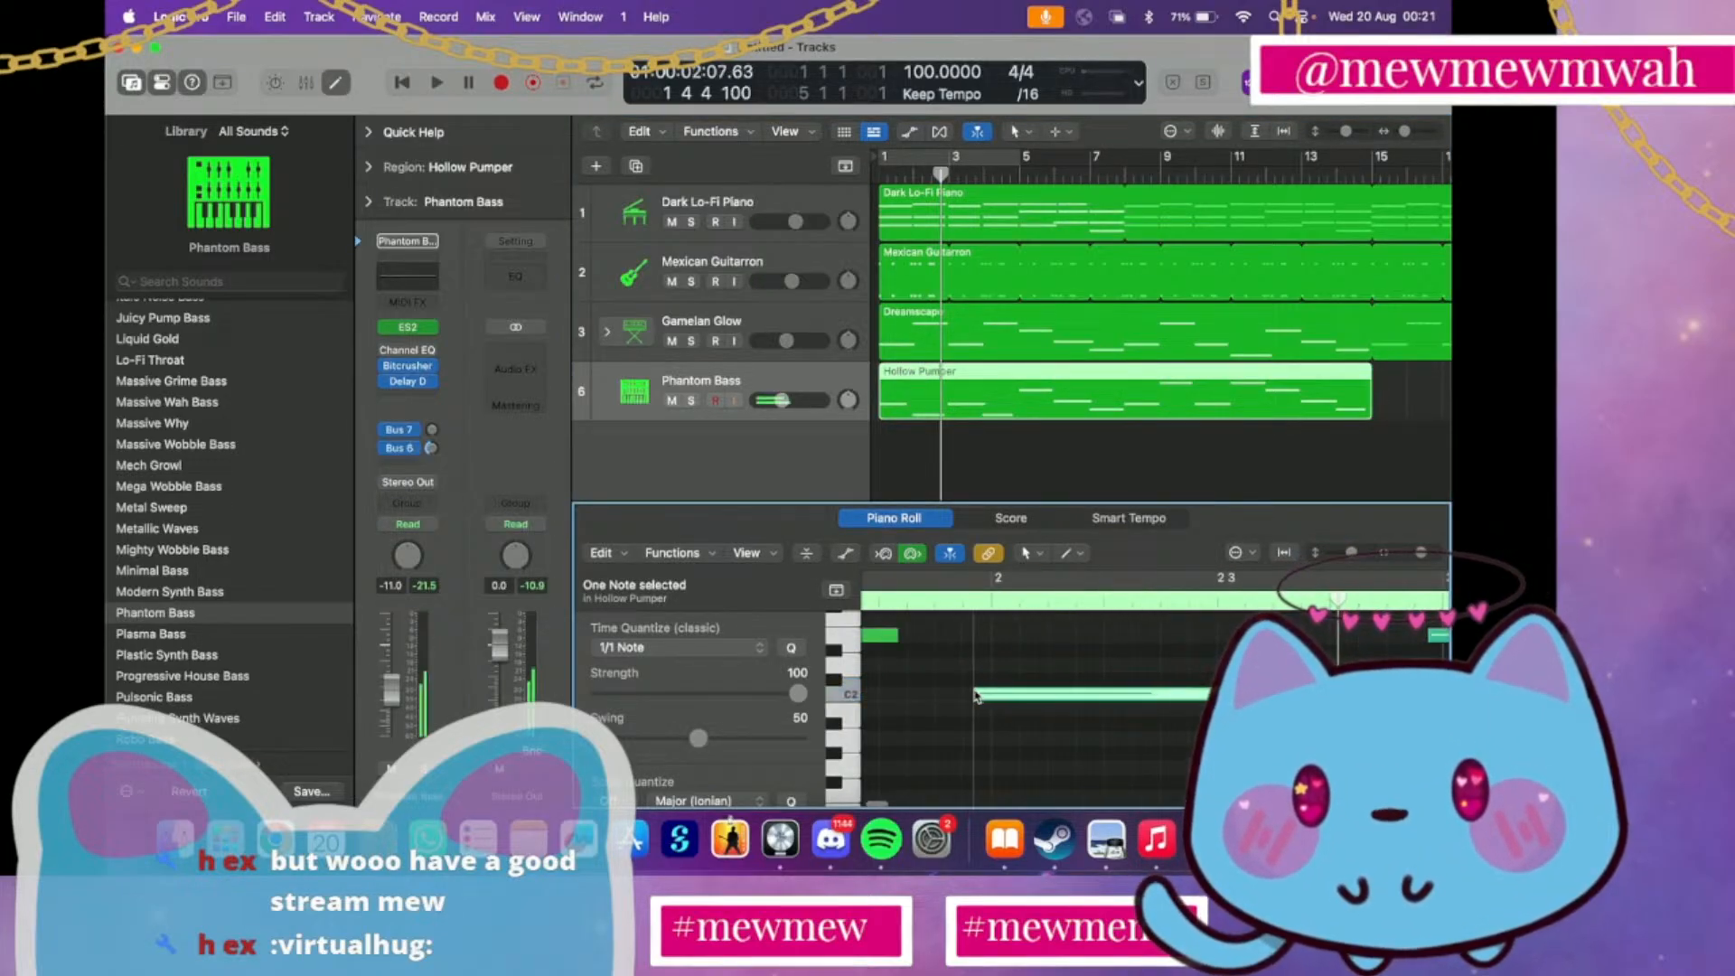
double_click(882, 174)
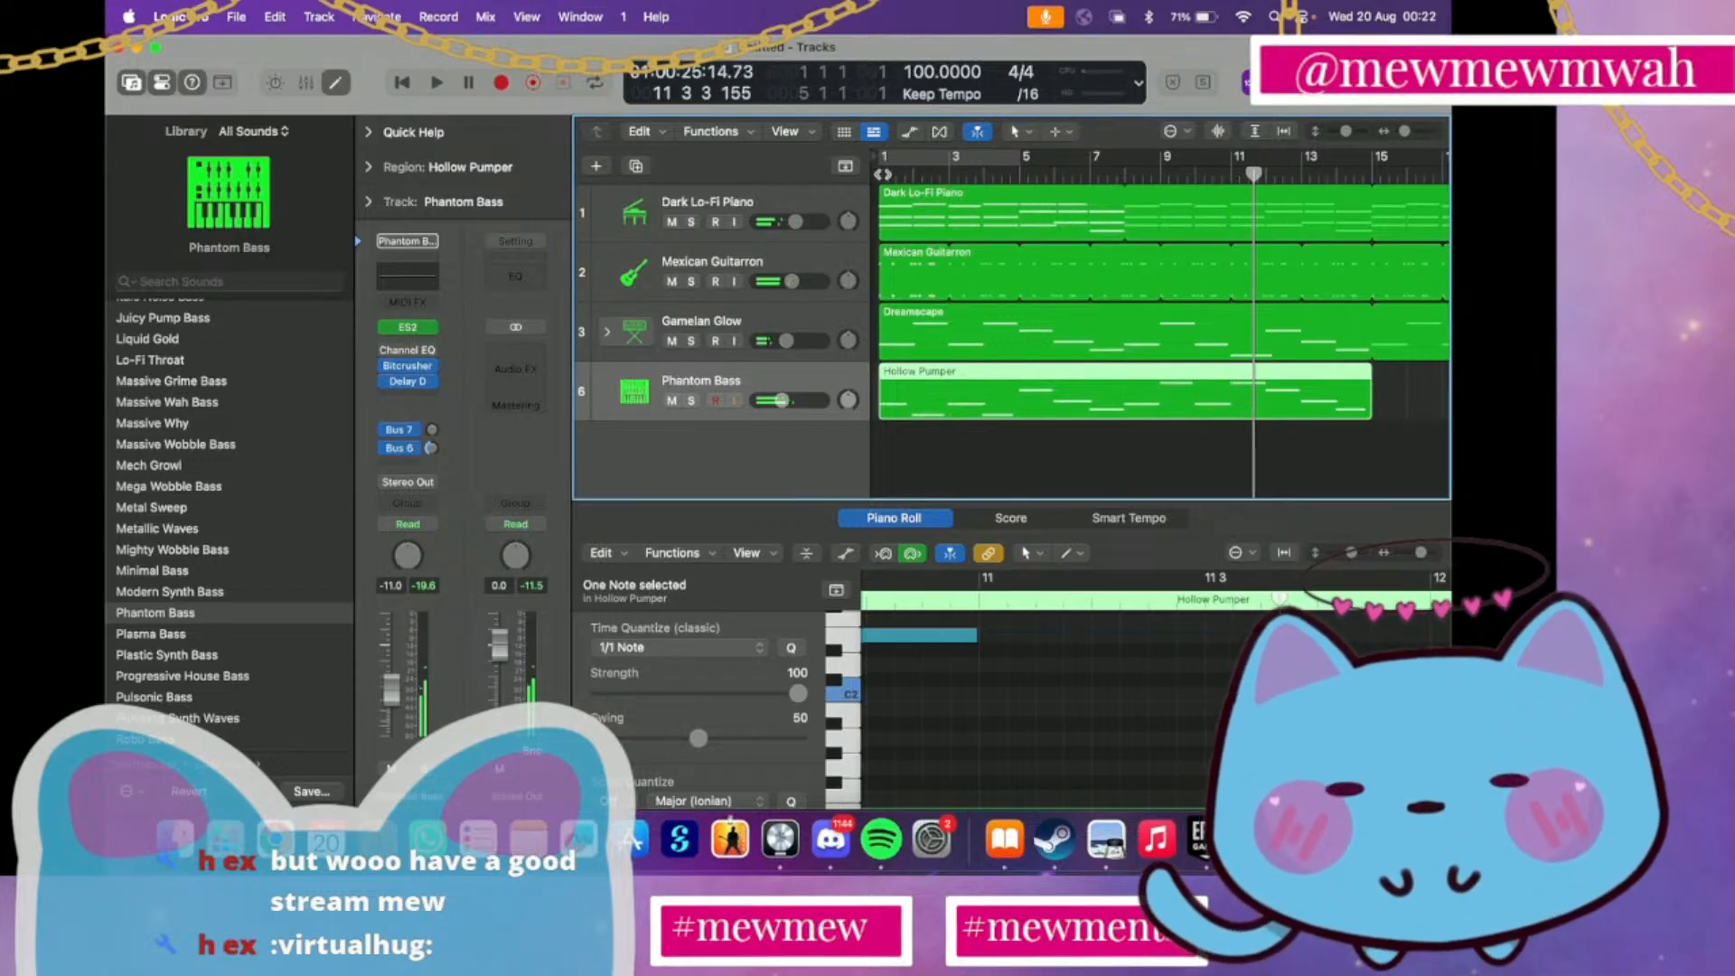
left_click_drag(779, 401, 776, 400)
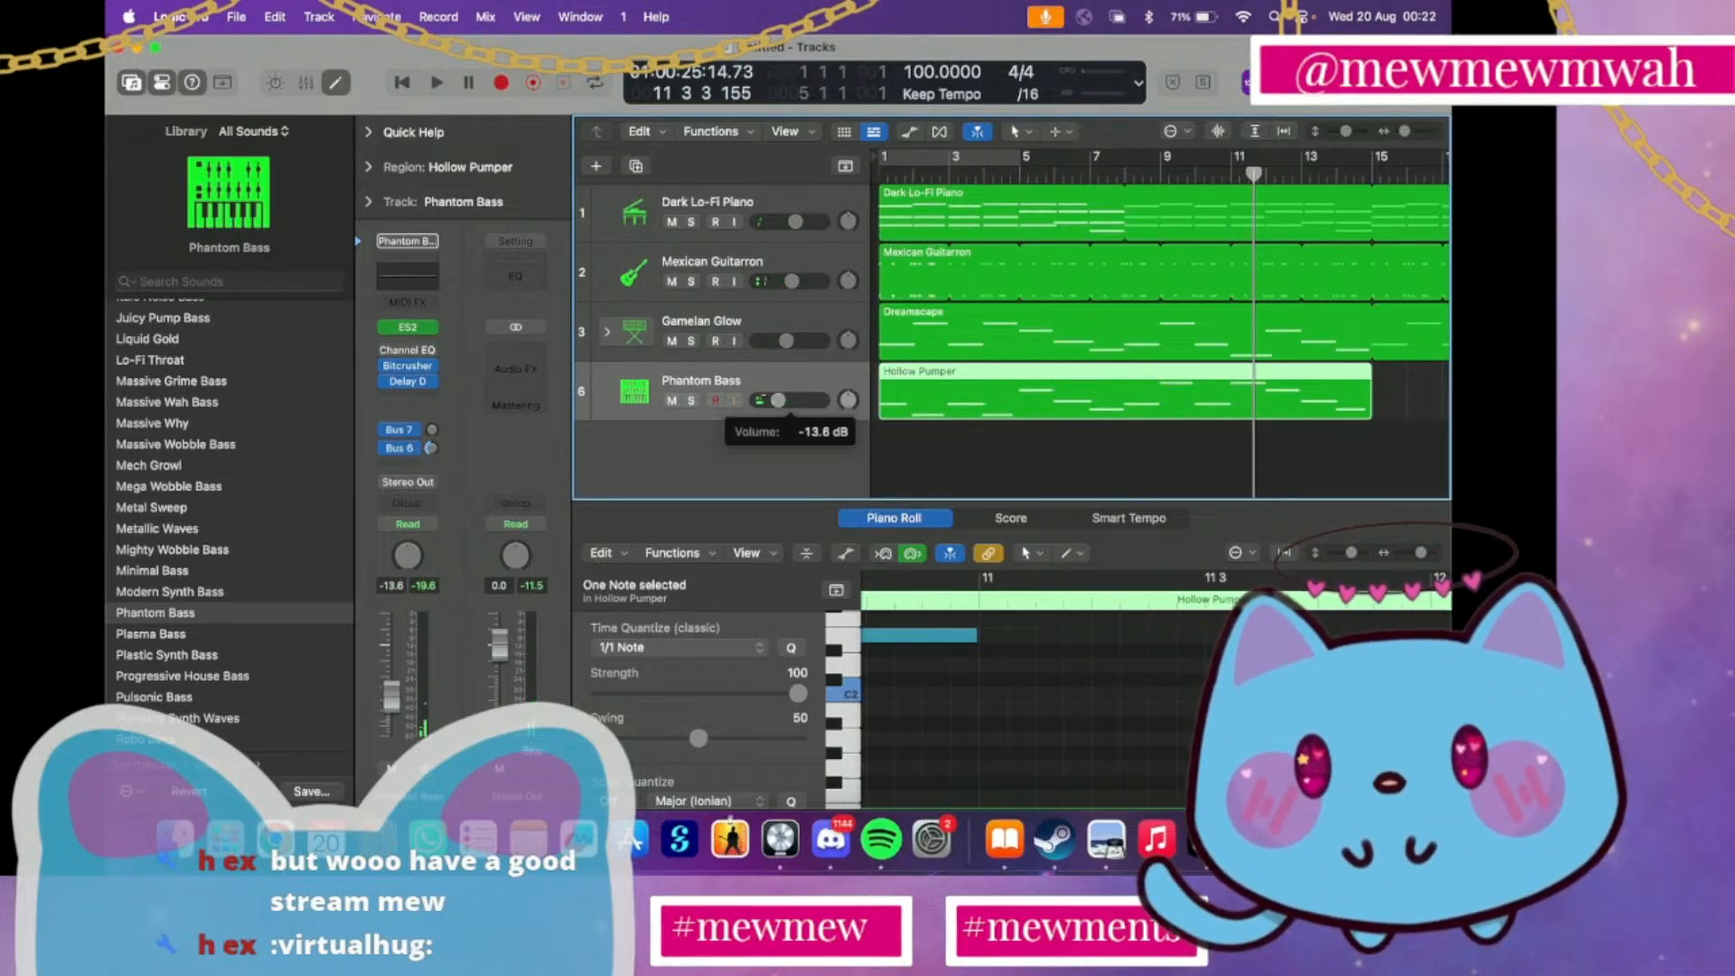
Adjust the ends of the bass notes in bars 9, 8 and 7 so each reaches close to the following bar
scroll(1085, 675, "down", 10)
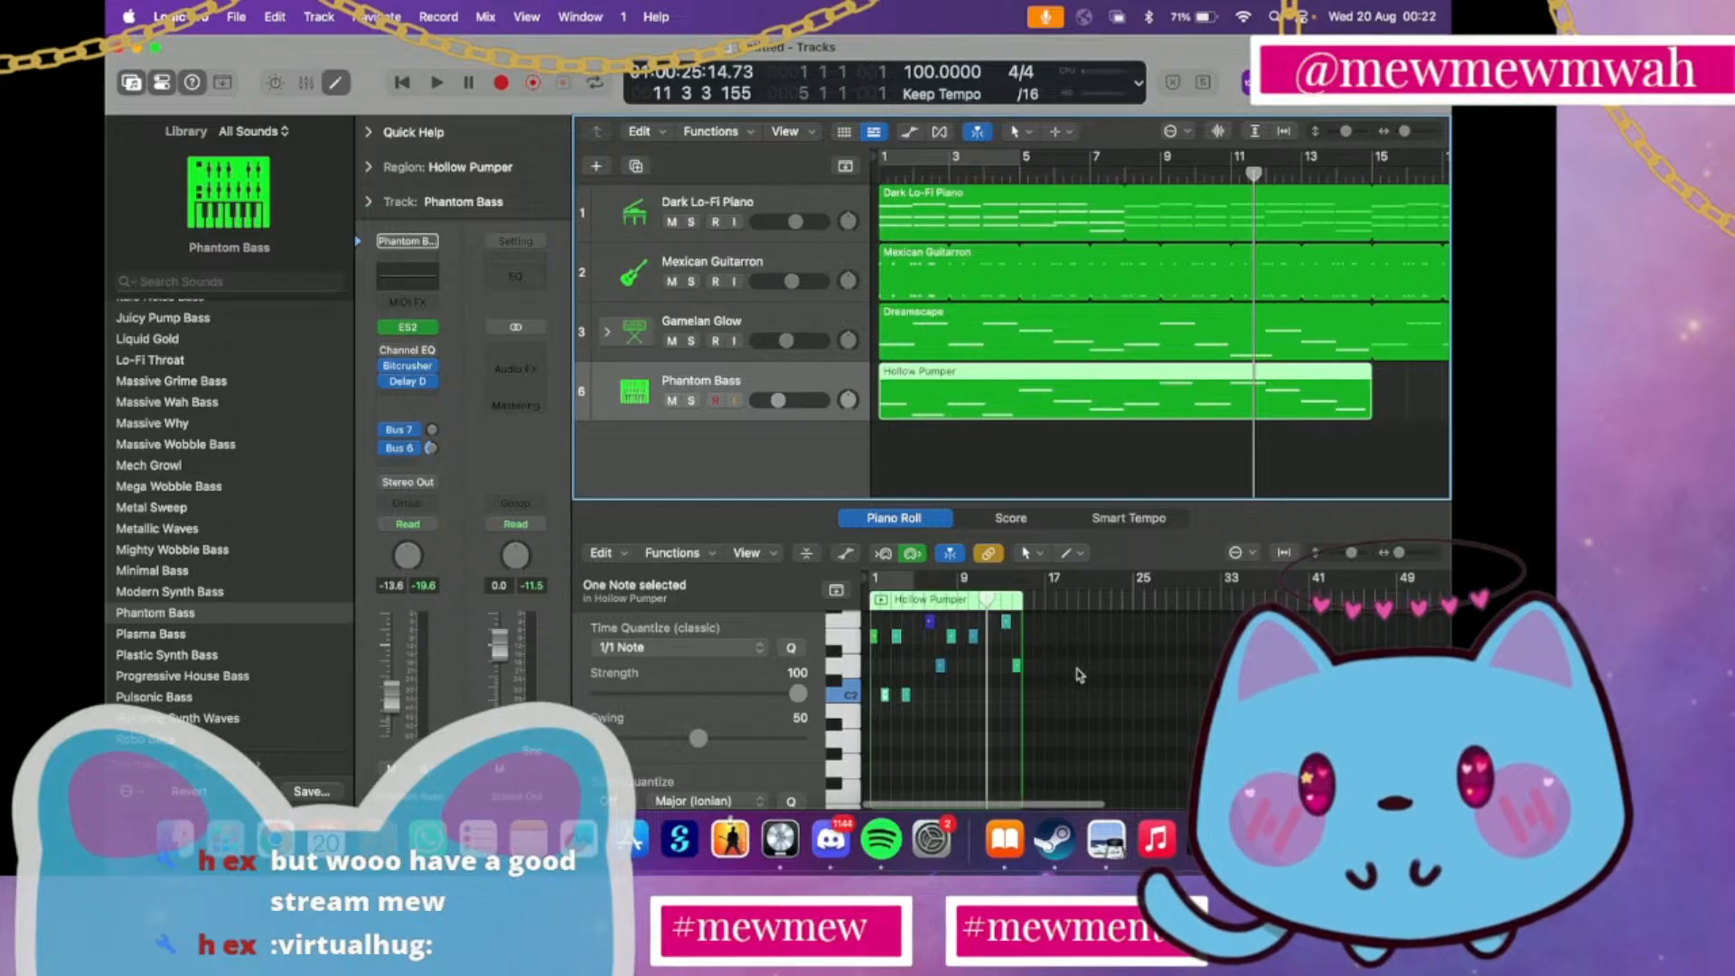
scroll(1085, 675, "up", 10)
scroll(1078, 675, "left", 5)
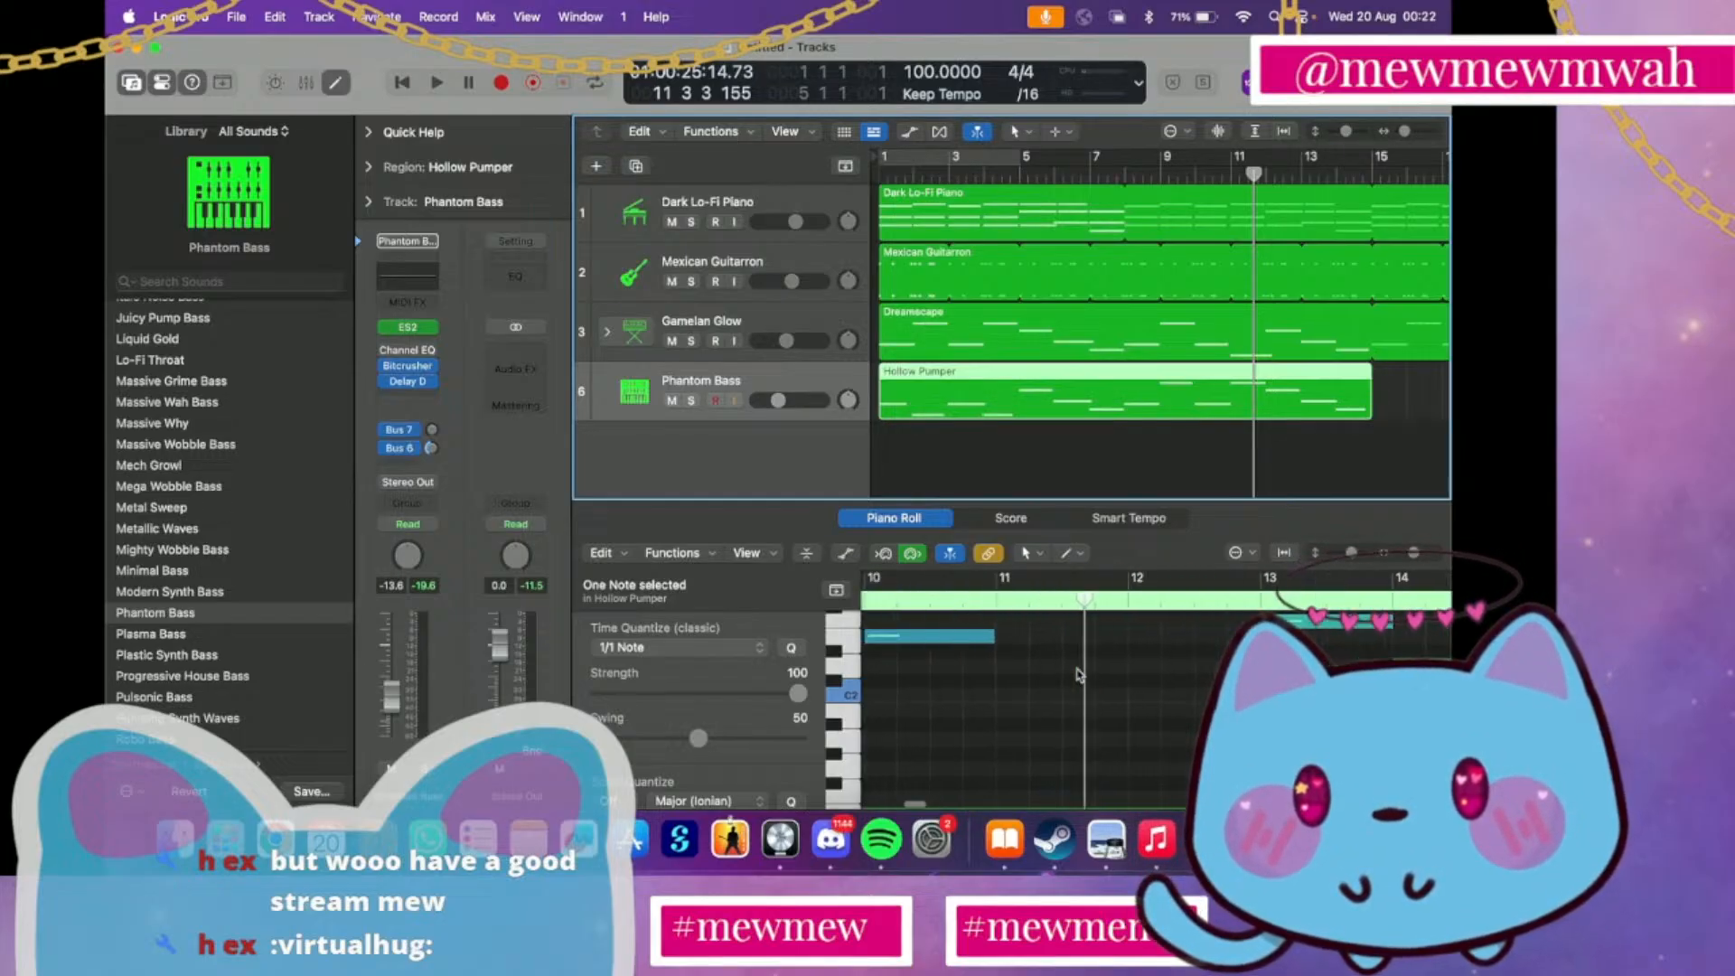
scroll(1098, 705, "up", 5)
scroll(1114, 736, "left", 5)
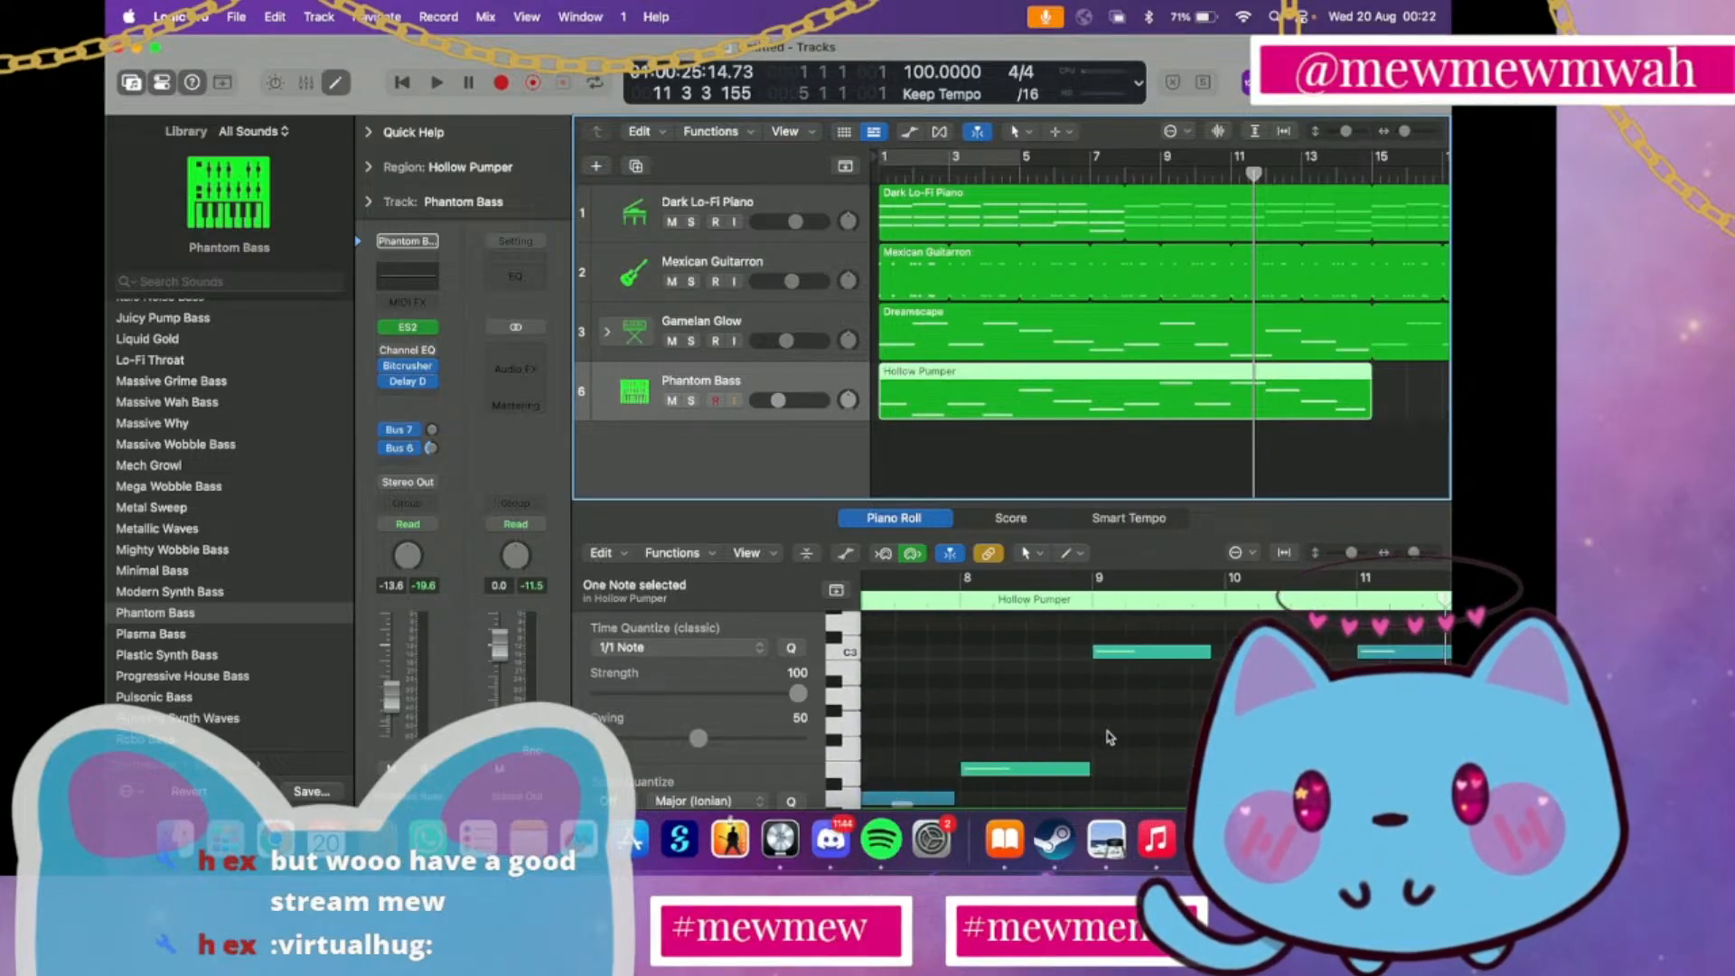
left_click(1174, 651)
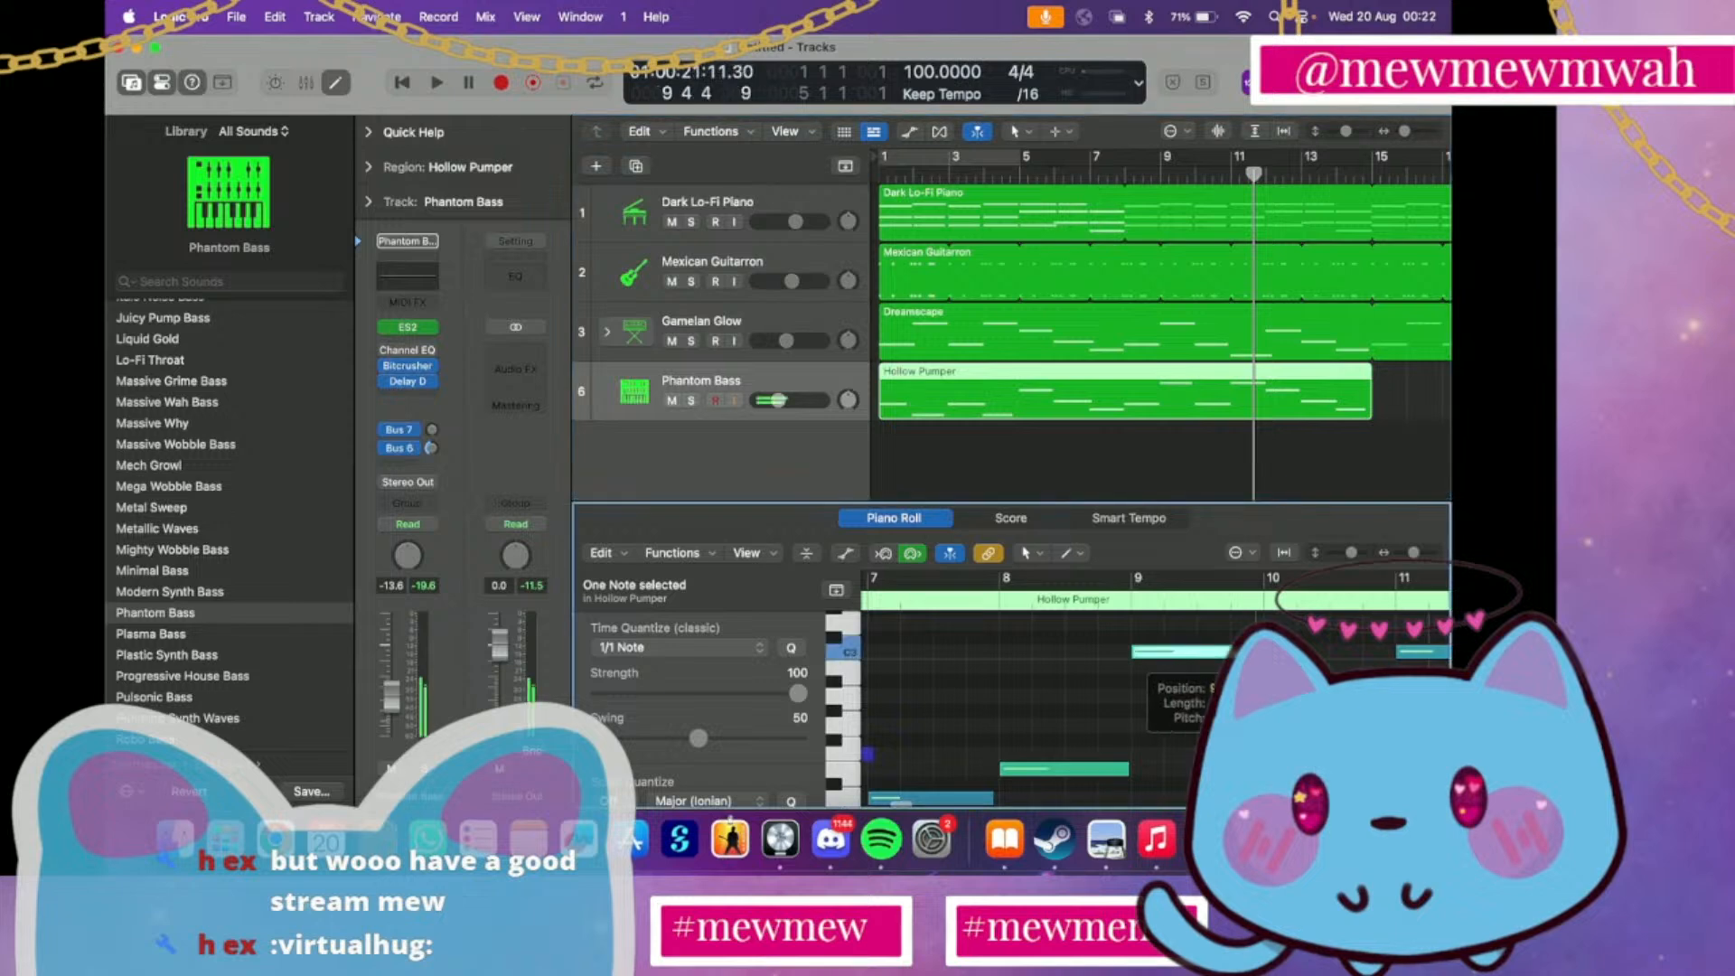
scroll(1175, 650, "down", 2)
left_click(1125, 723)
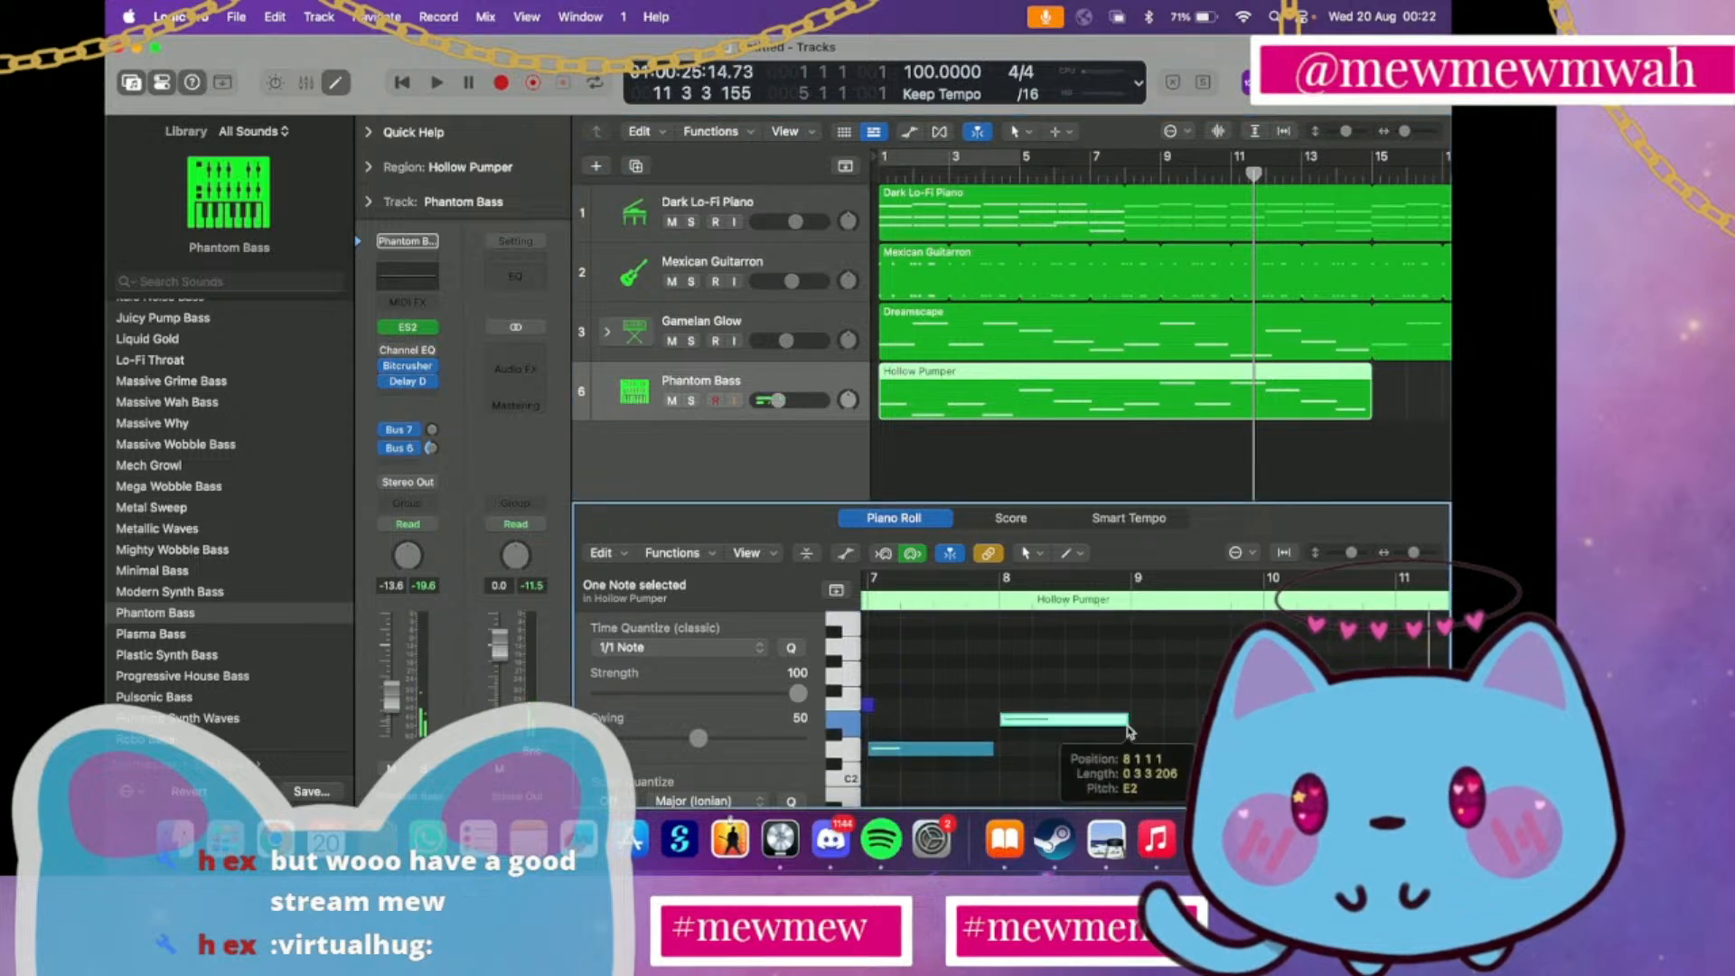
scroll(1069, 768, "left", 2)
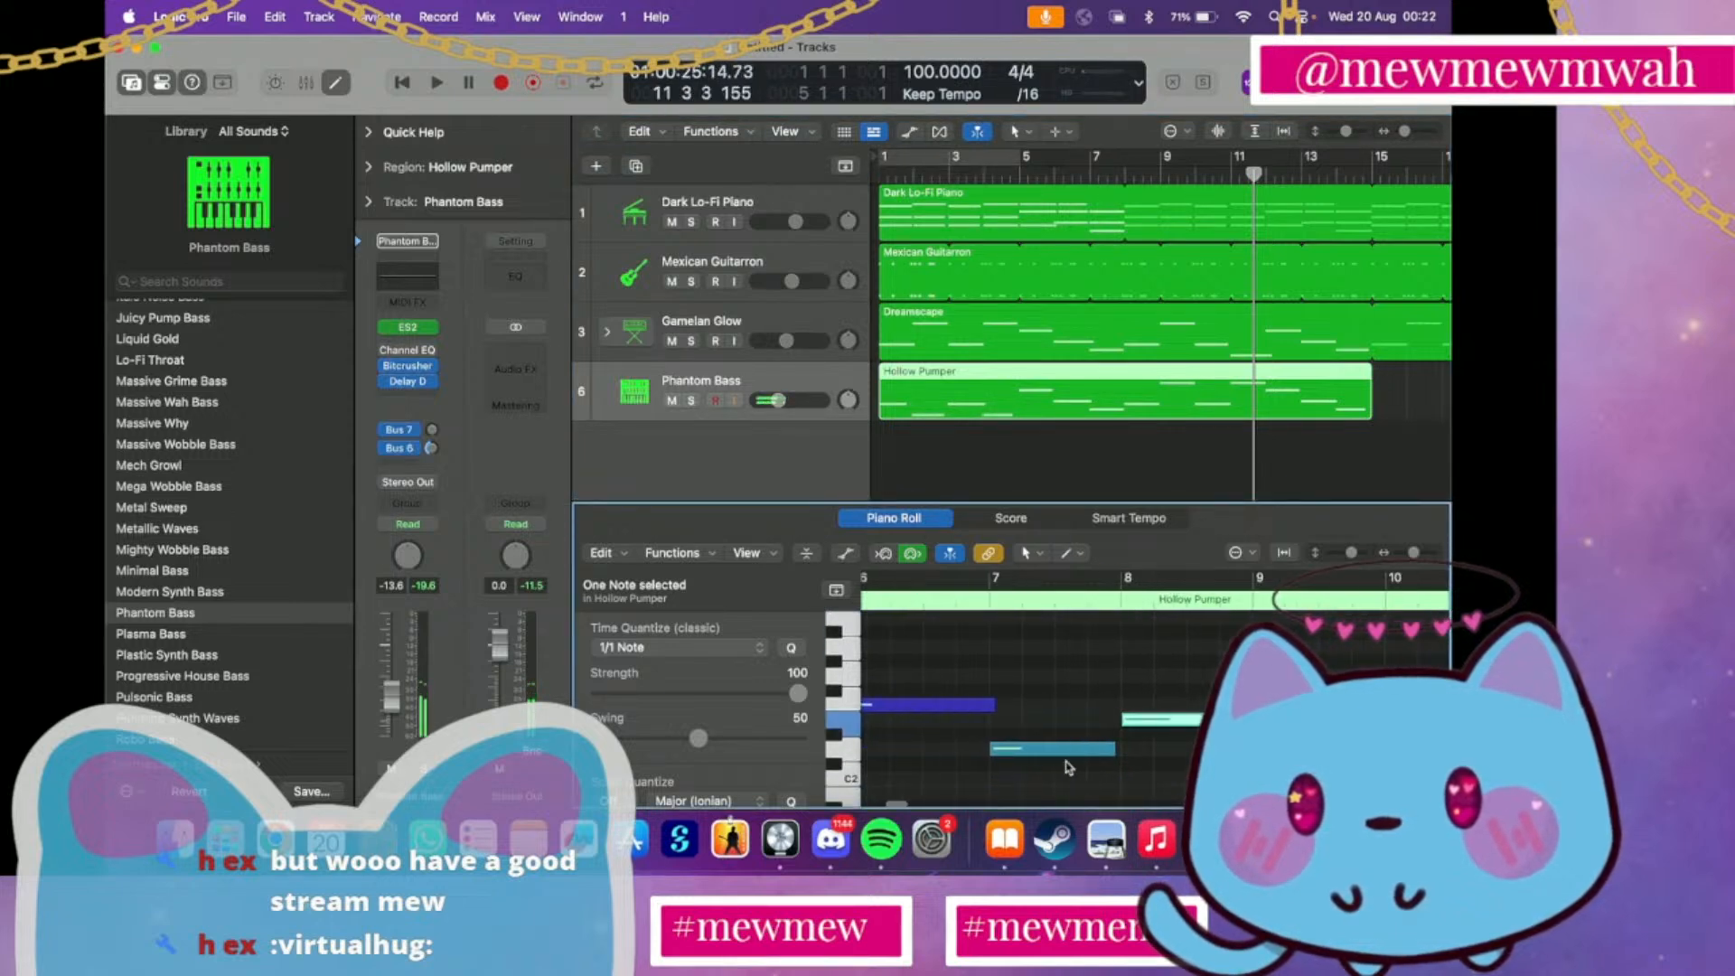
left_click_drag(1114, 750, 1122, 750)
Adjust the bar 5 bass note, shorten the C2 note to end near bar 3, and extend the first note to about 0 3 3 175
scroll(1048, 732, "left", 6)
scroll(1048, 723, "up", 1)
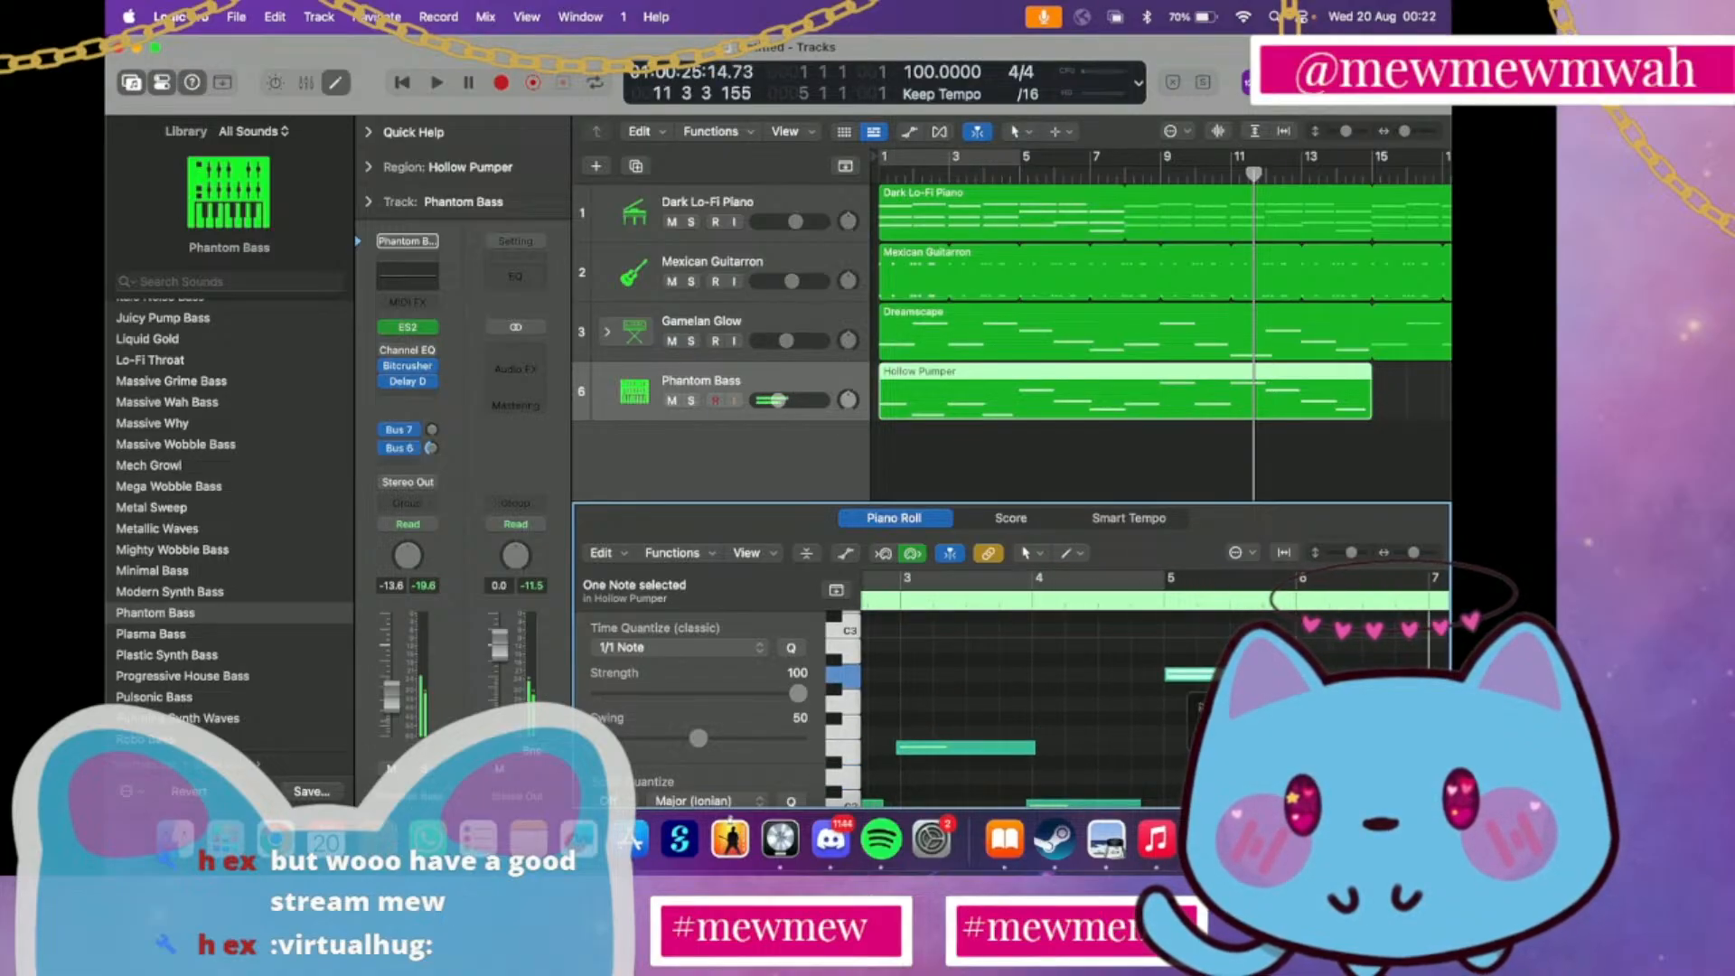
scroll(1174, 740, "up", 5)
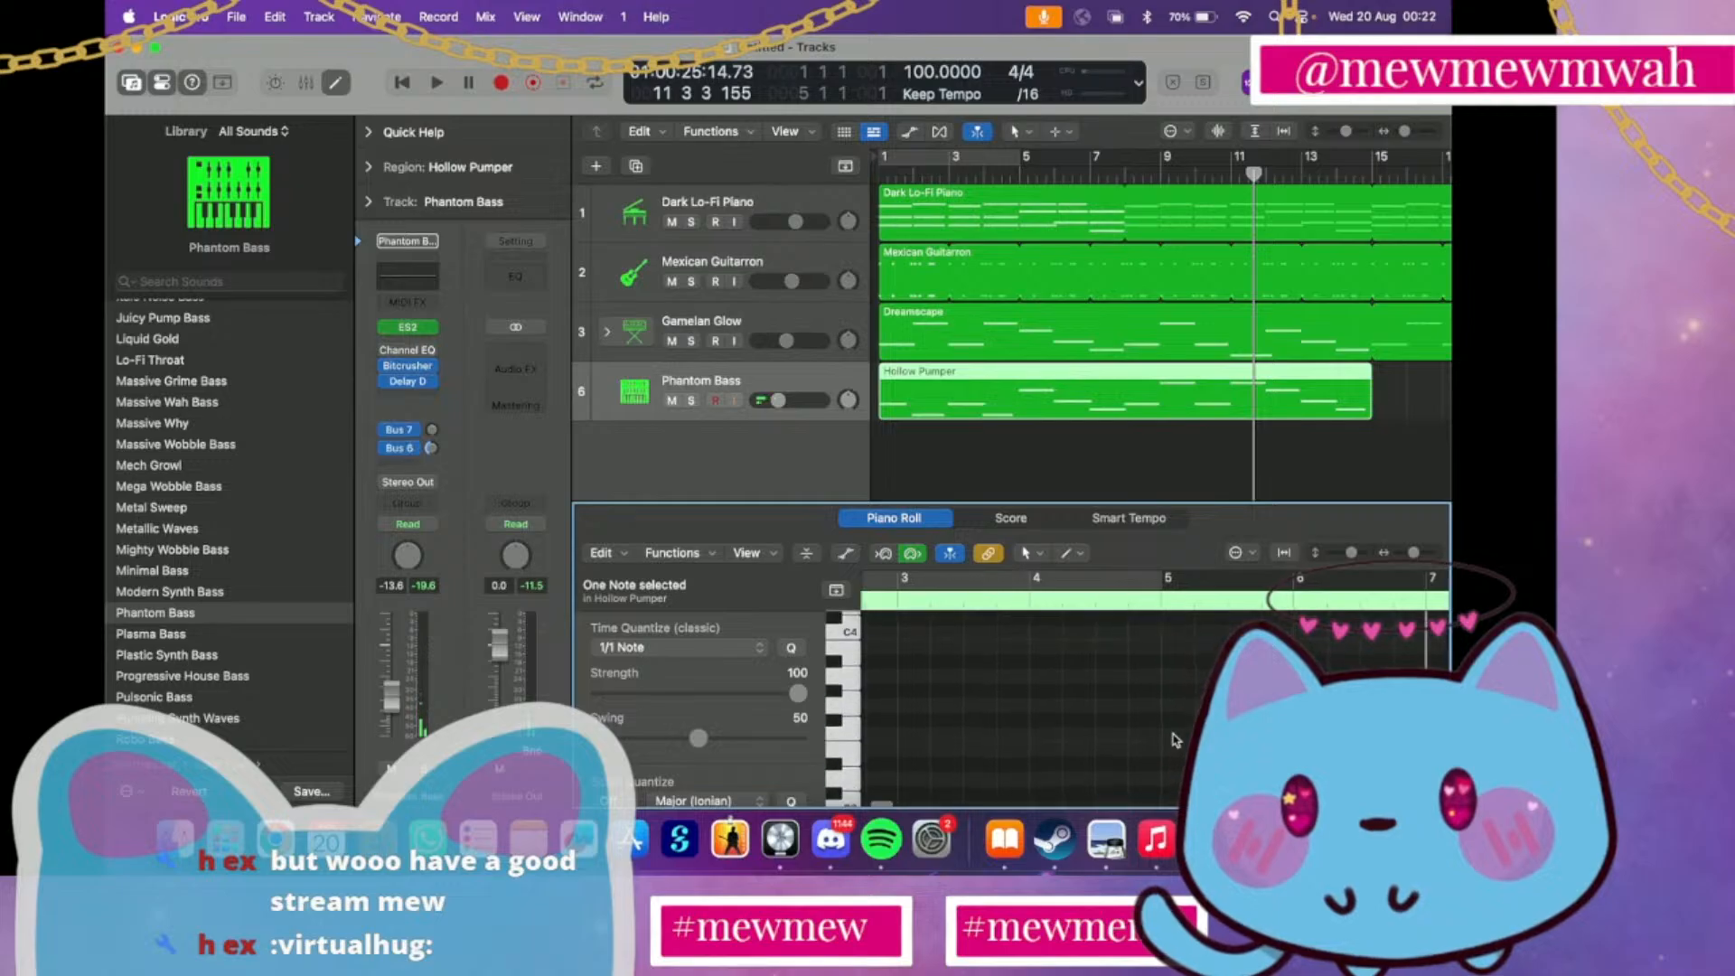
scroll(1165, 739, "down", 5)
mouse_move(1136, 716)
left_mouse_down()
mouse_move(1161, 716)
mouse_move(1116, 716)
left_mouse_up()
scroll(1011, 672, "left", 4)
left_click(963, 658)
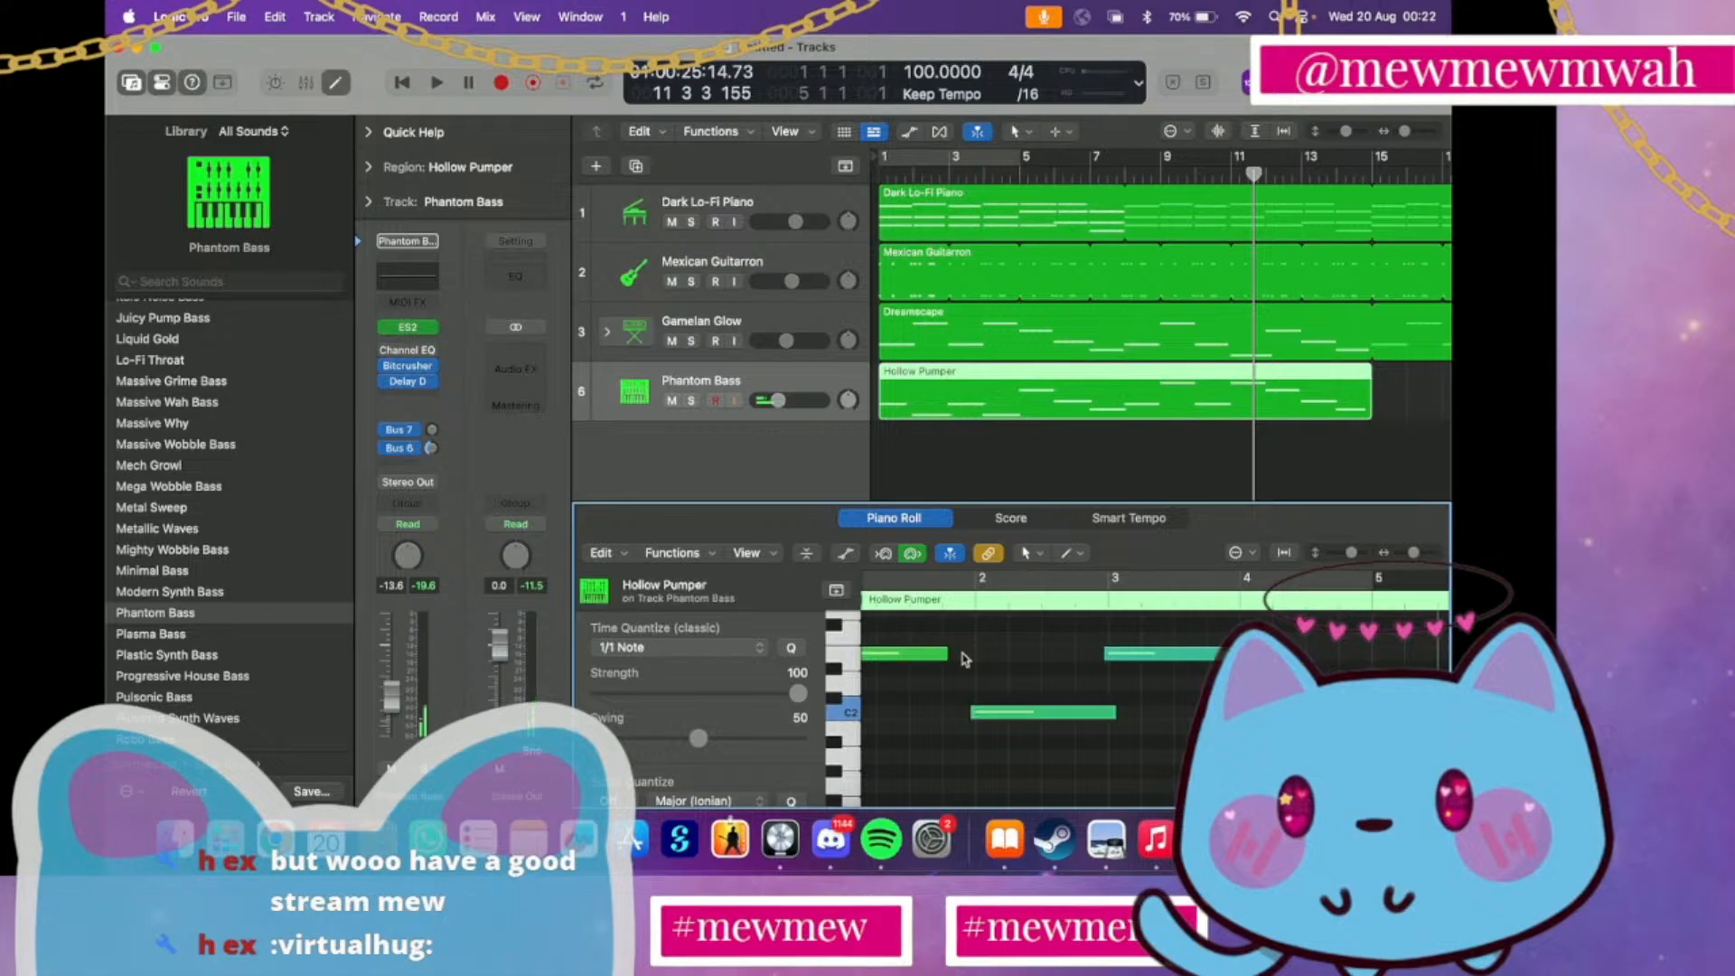
left_click(944, 652)
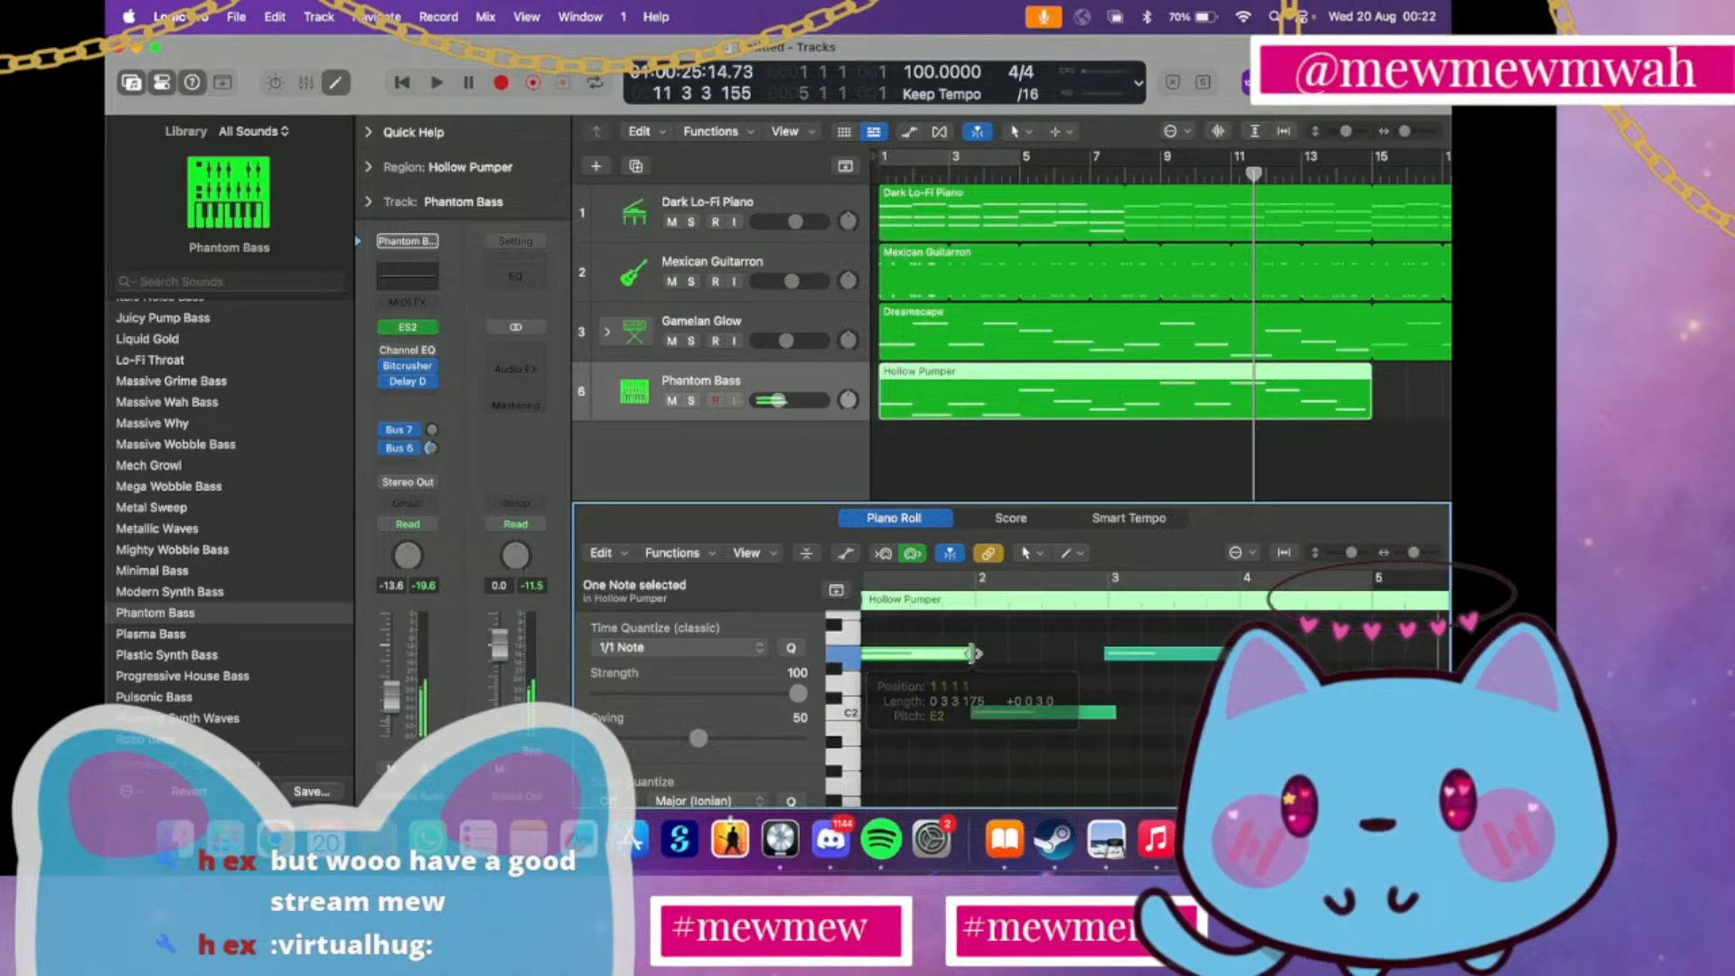
scroll(971, 635, "down", 2)
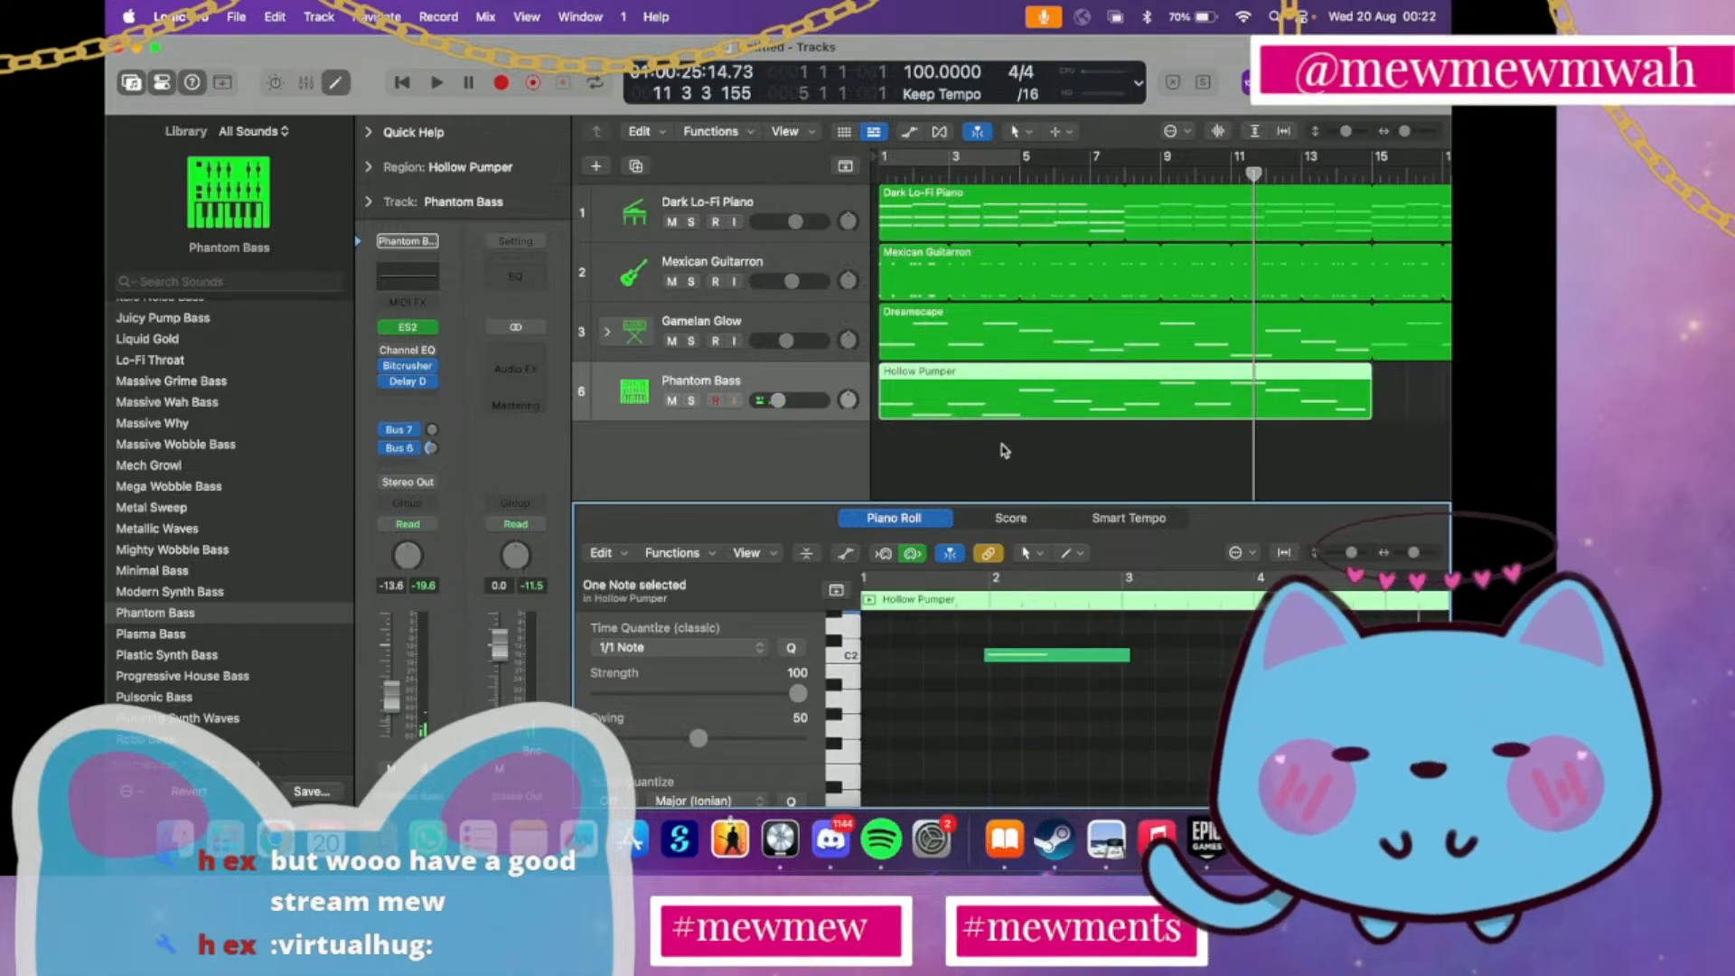
Loop the bass region past bar 15 and lower the Phantom Bass volume to -17.8 dB while playing from the beginning
left_click_drag(1373, 370, 1253, 399)
scroll(1252, 399, "left", 10)
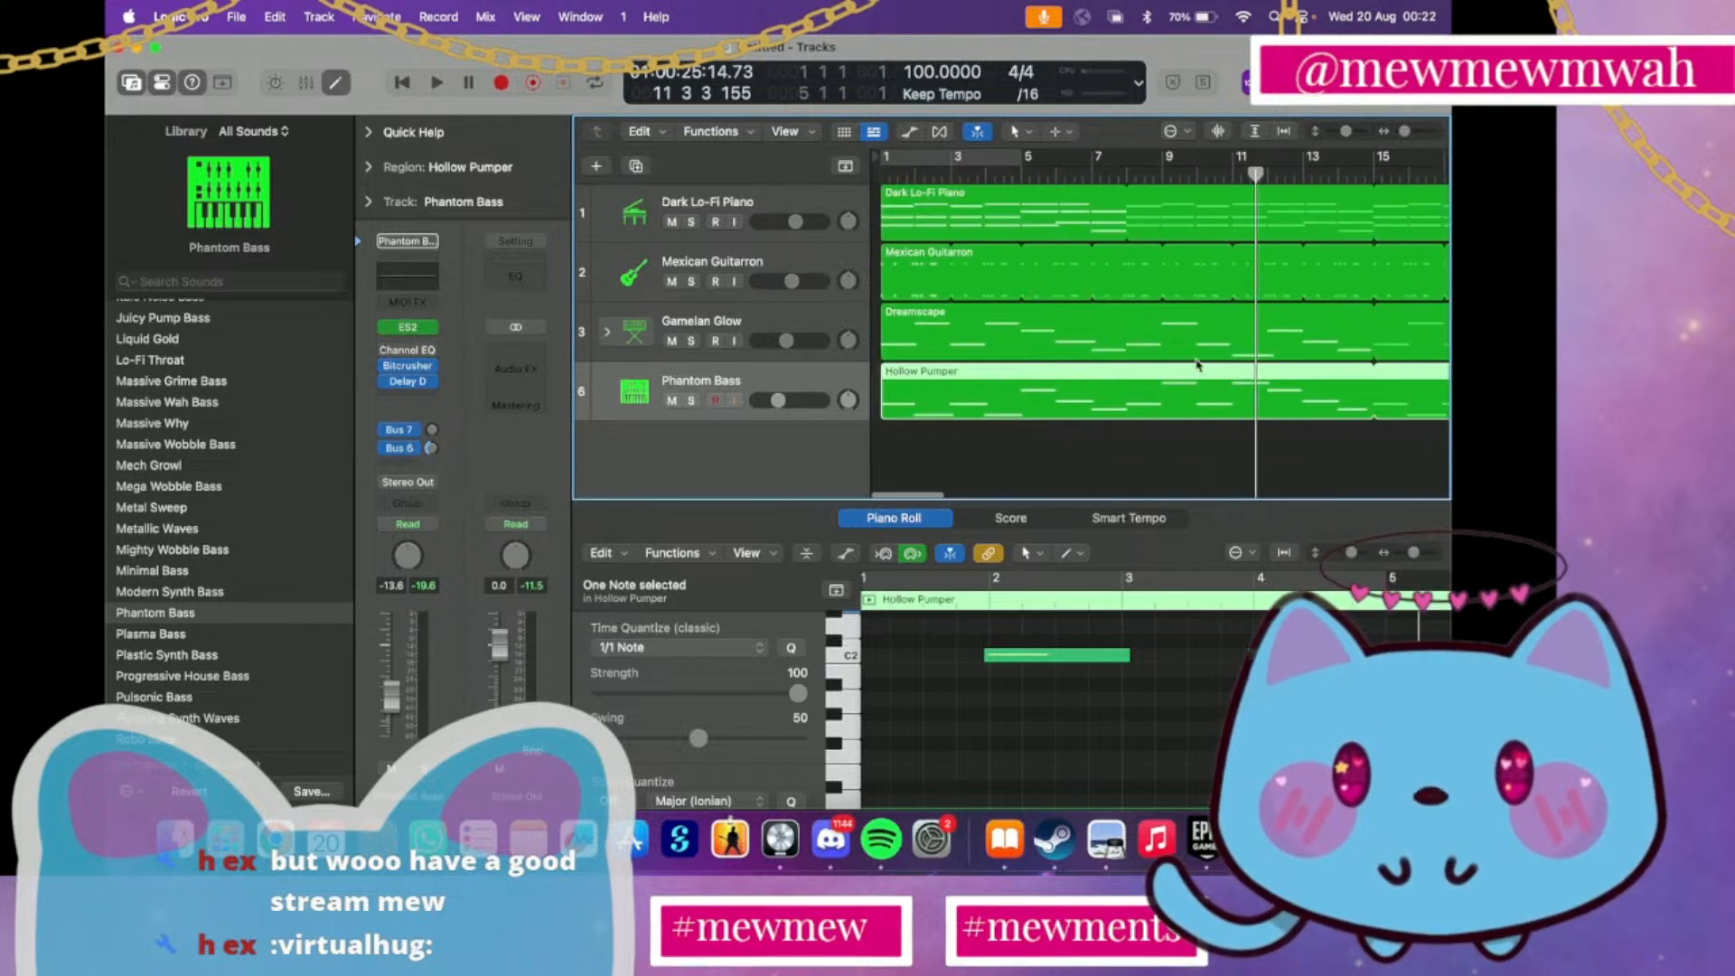
key("Return")
key("space")
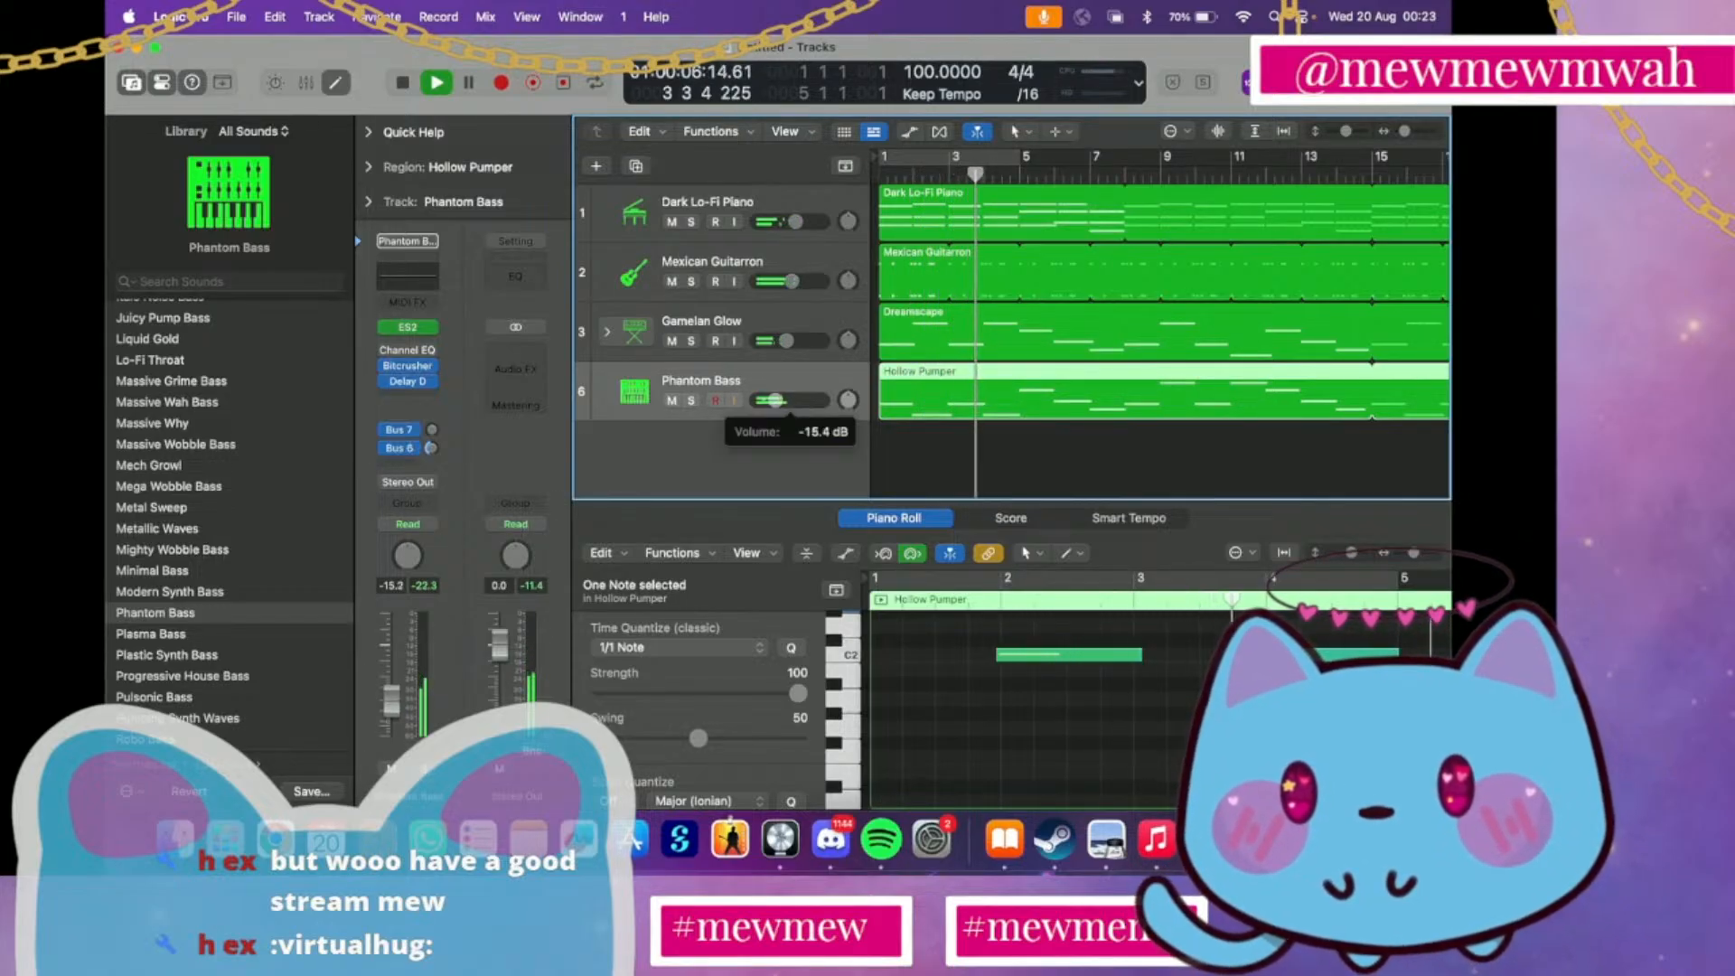
left_click_drag(786, 403, 773, 403)
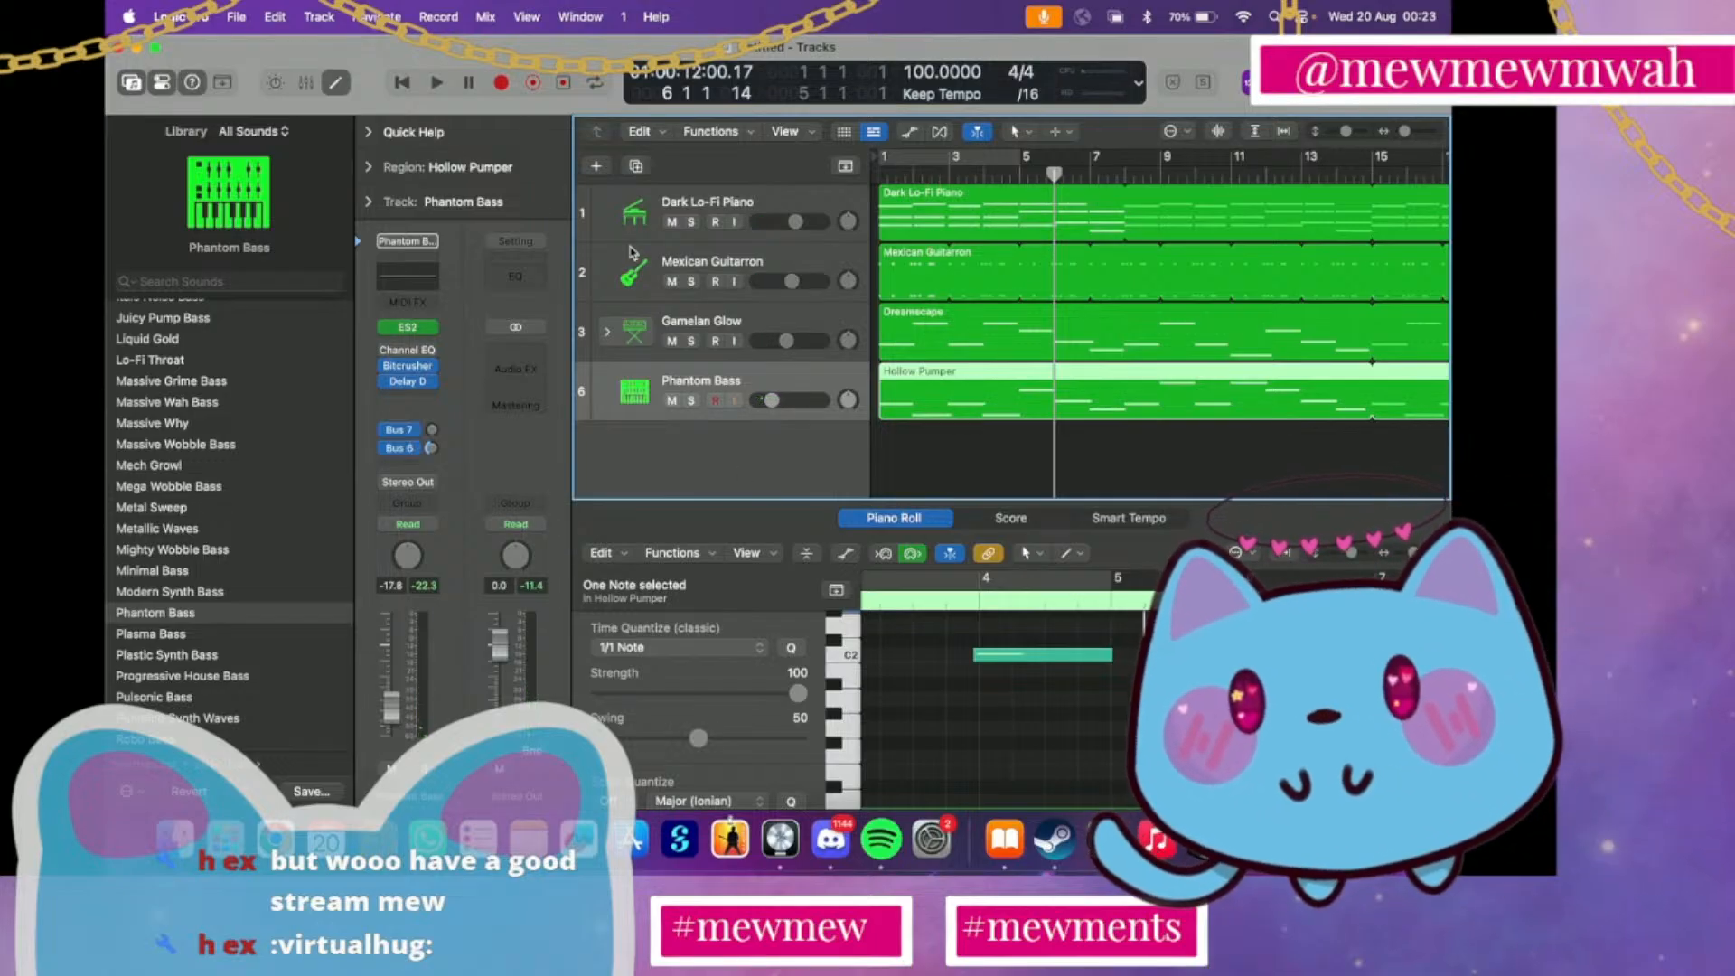
Duplicate the Phantom Bass track, assign the Autumn Leaves electronic drum kit to the new track, and set its volume to -6.4 dB
left_click(638, 168)
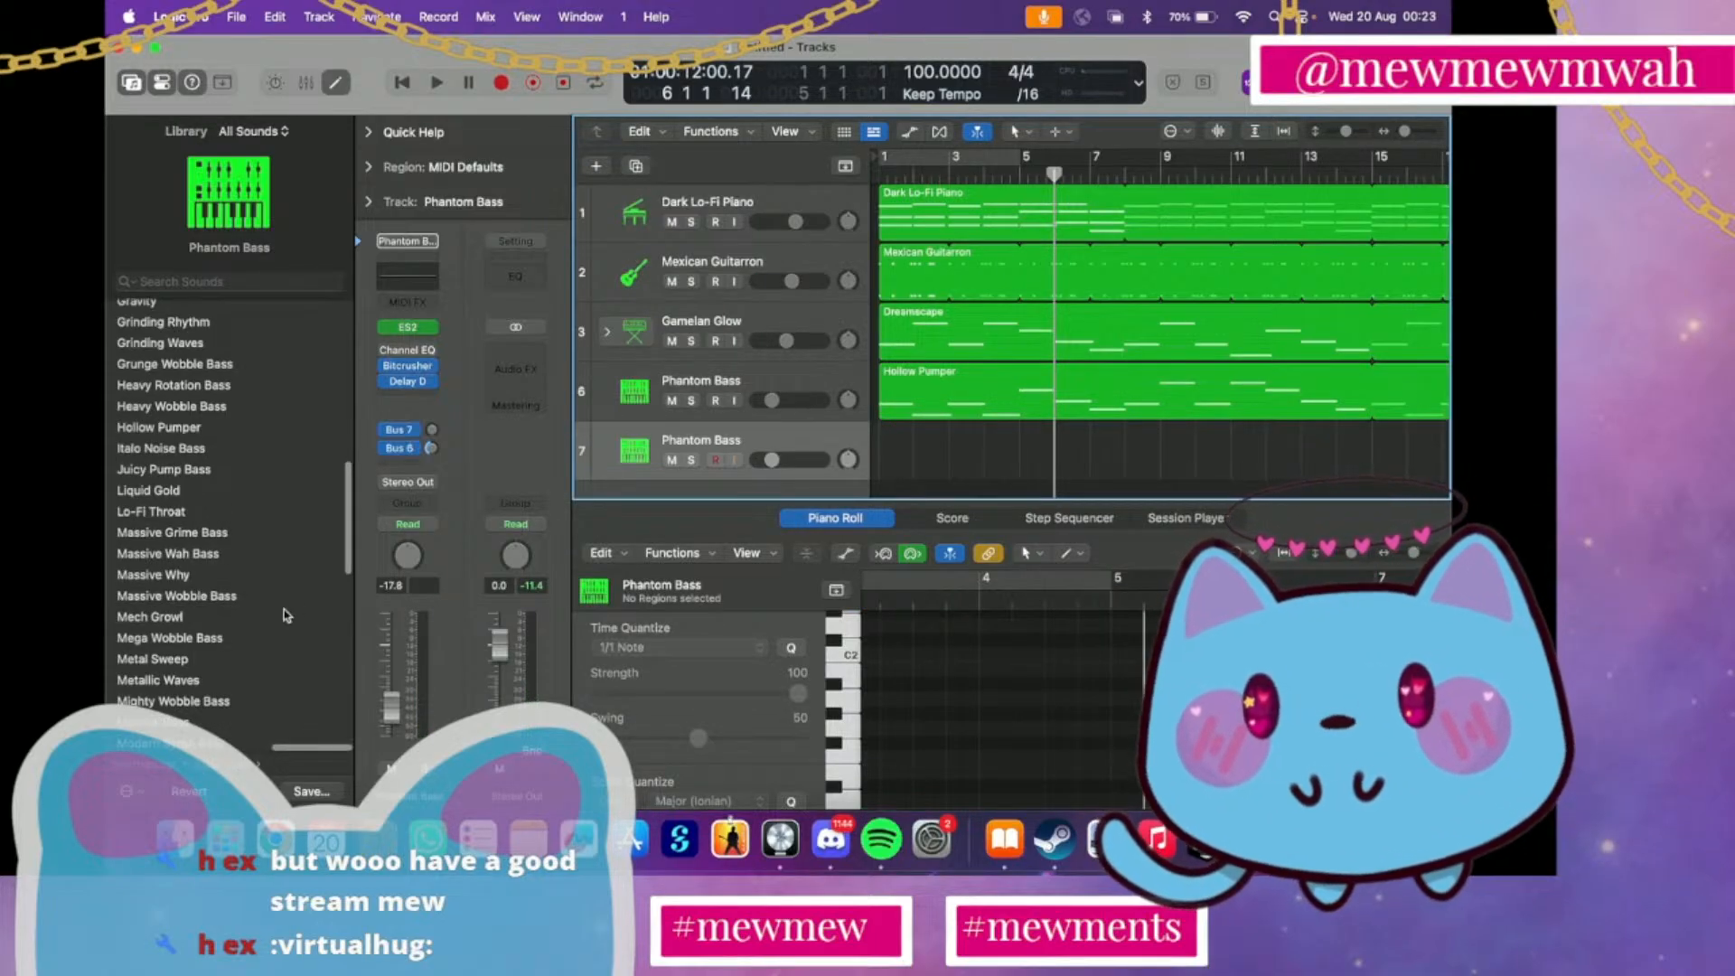
scroll(284, 615, "left", 5)
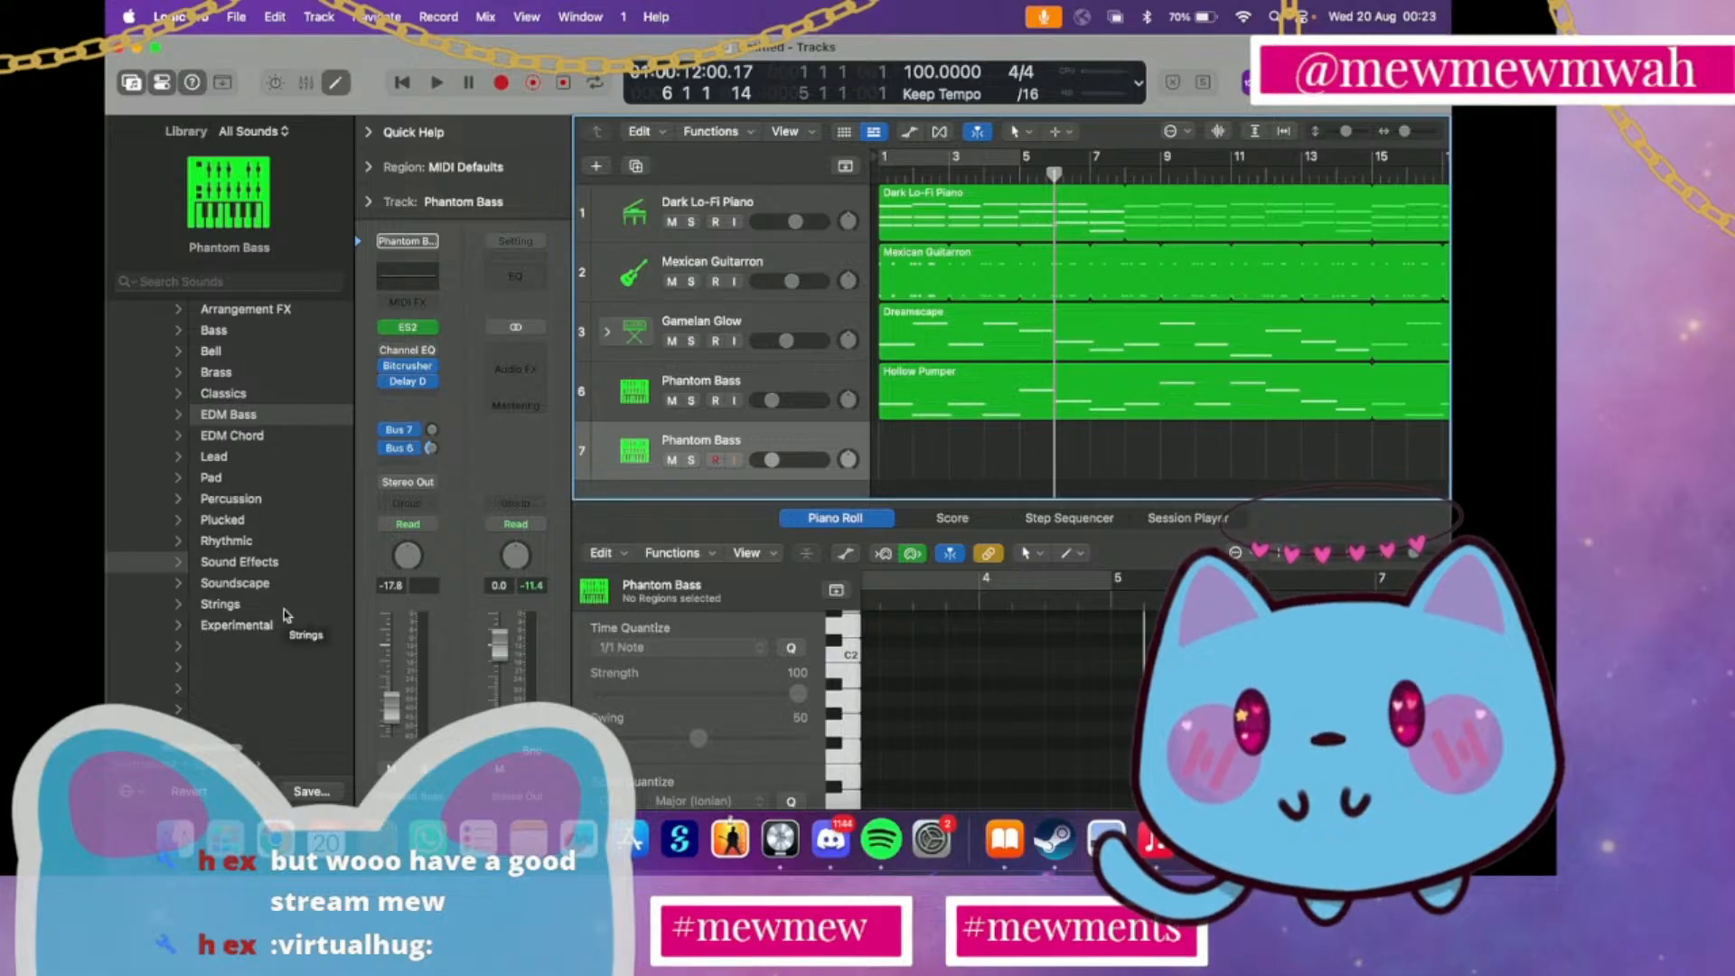
scroll(284, 614, "left", 3)
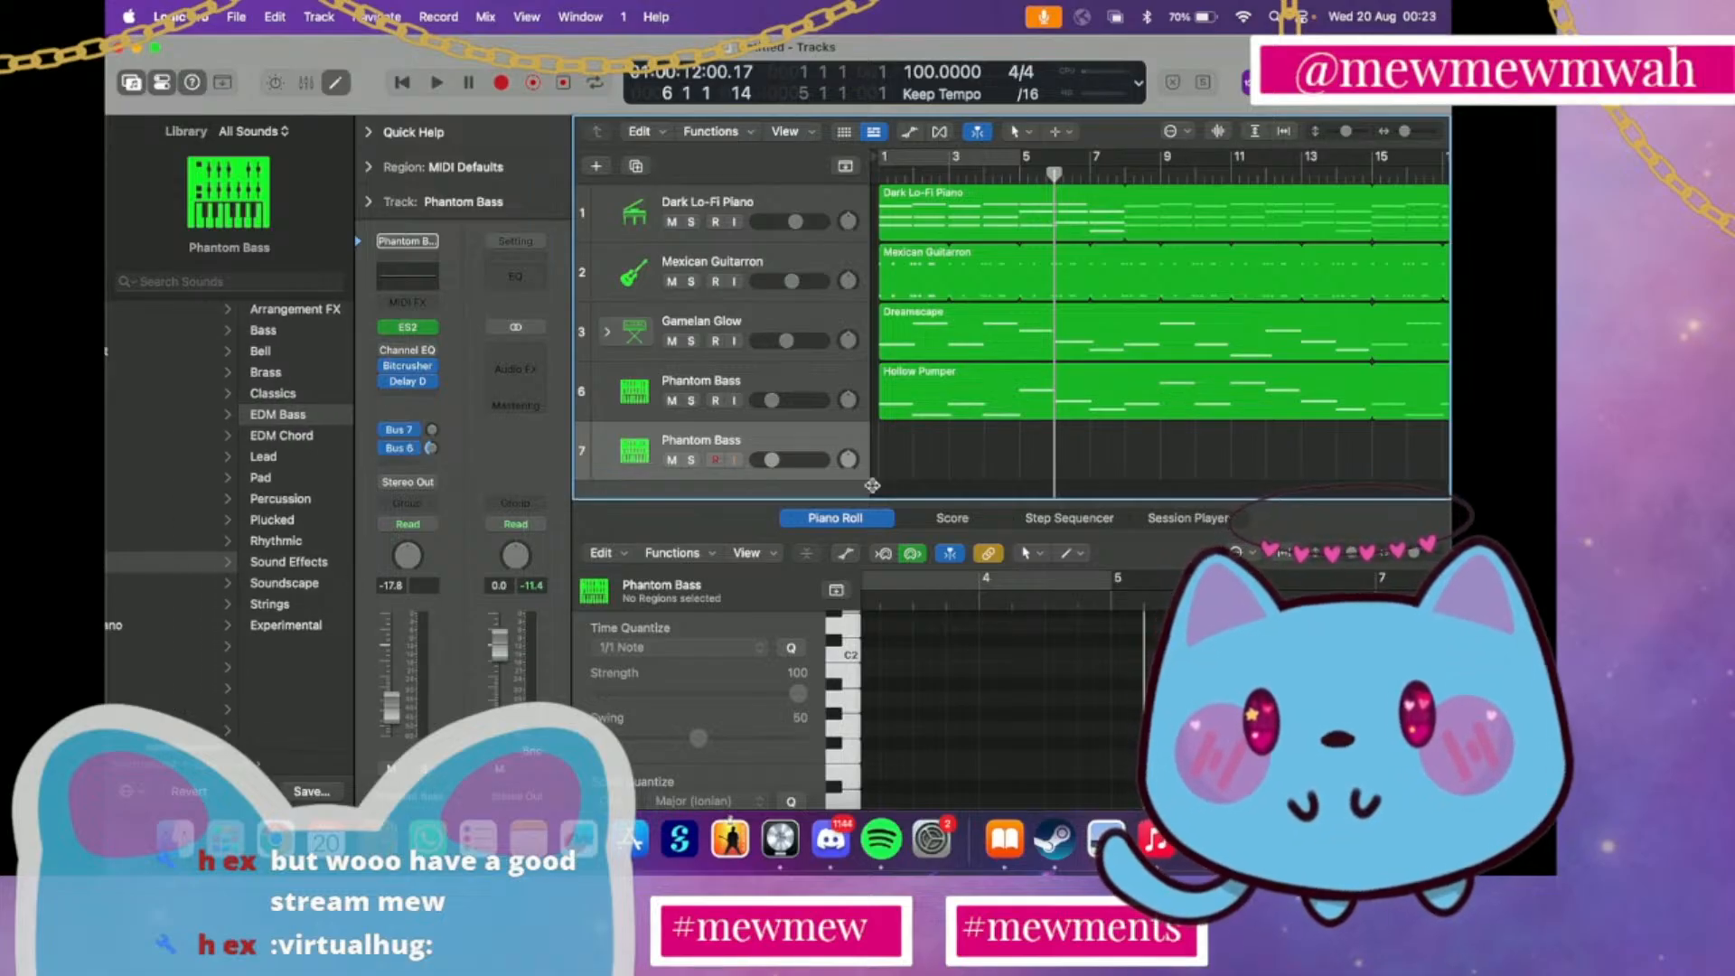
scroll(217, 569, "left", 5)
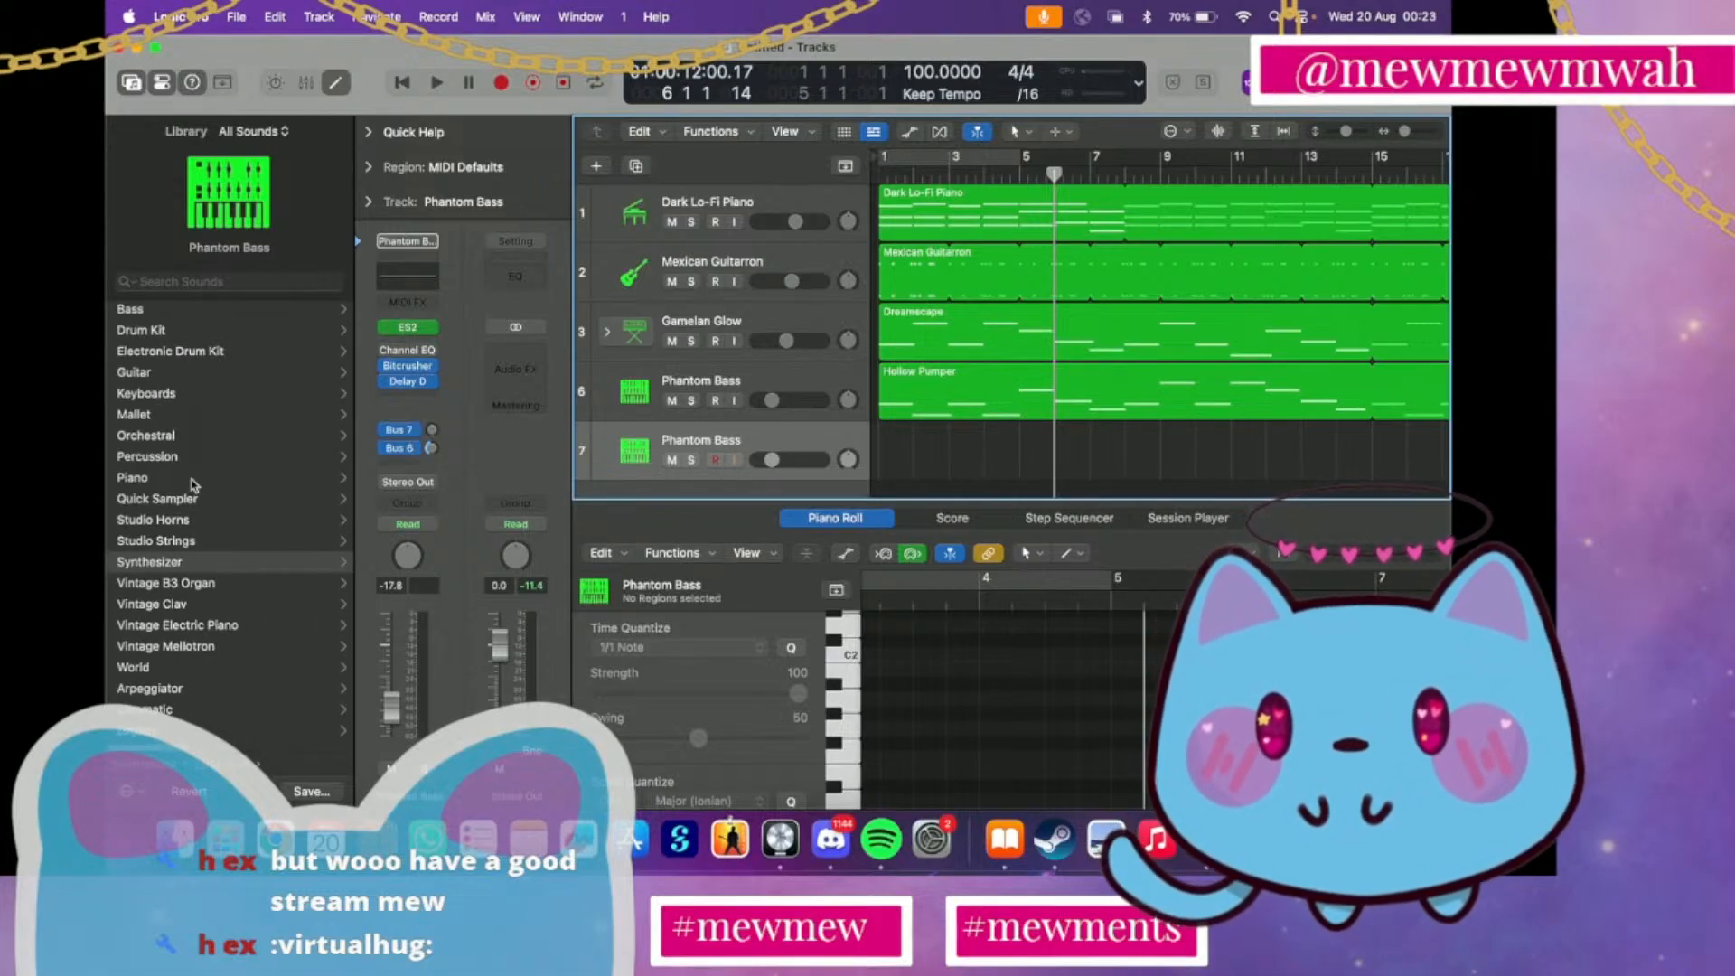
left_click(177, 353)
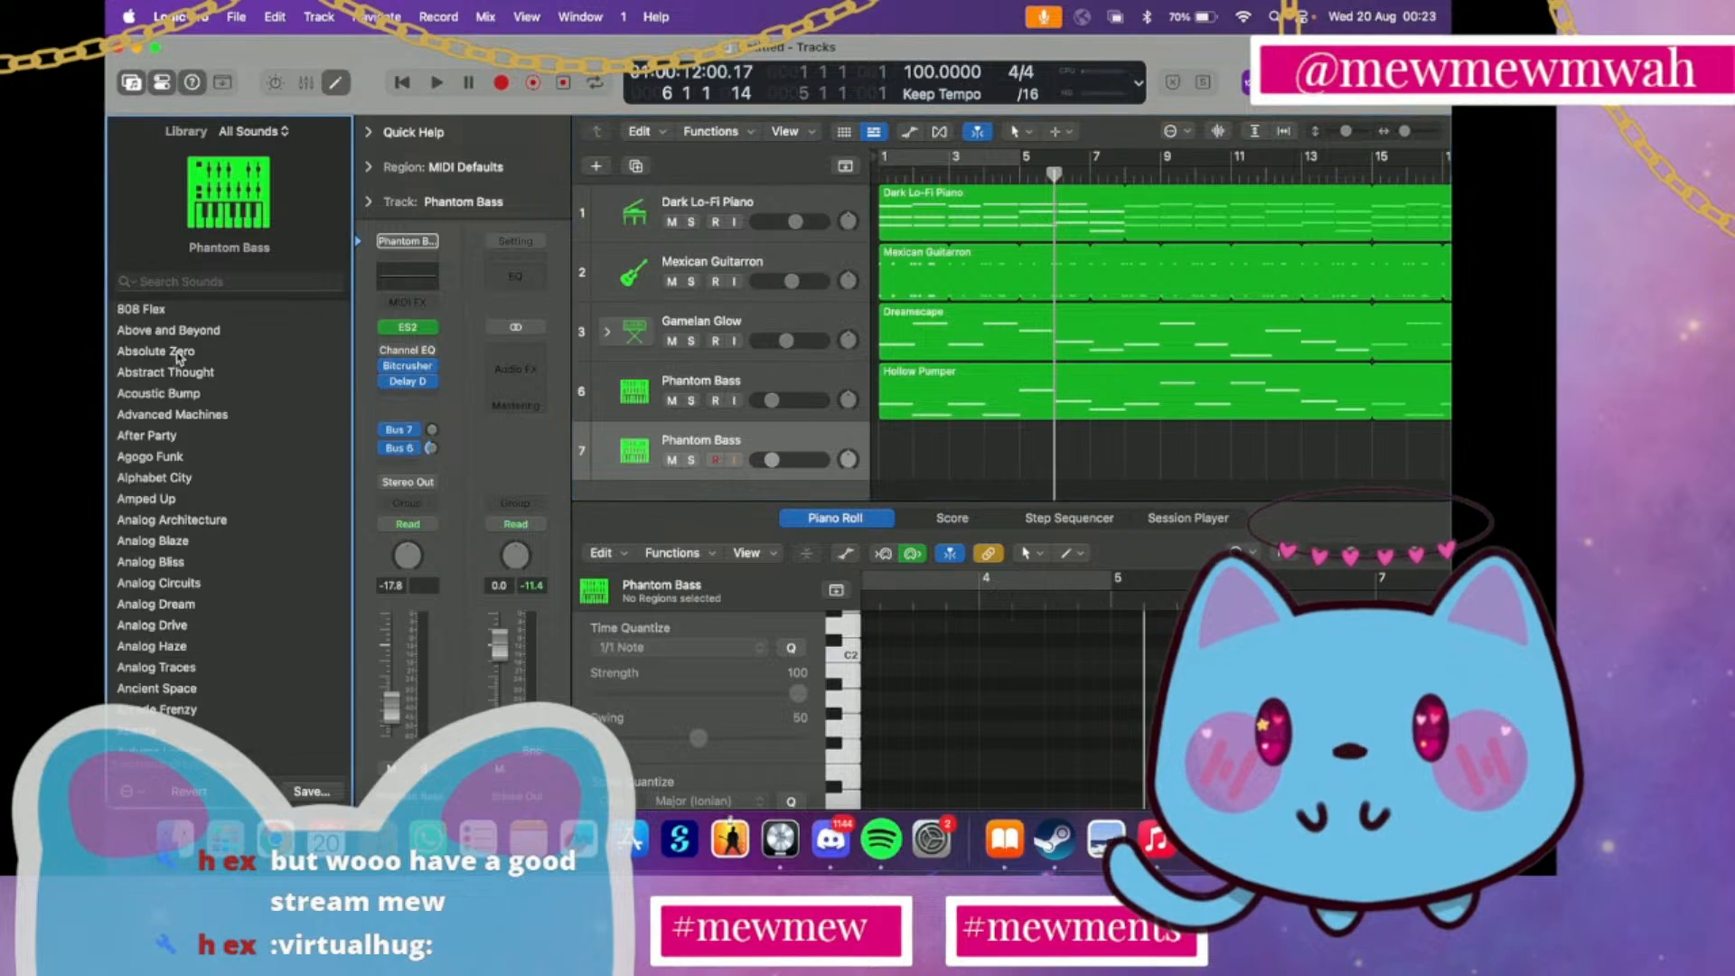
scroll(178, 356, "down", 3)
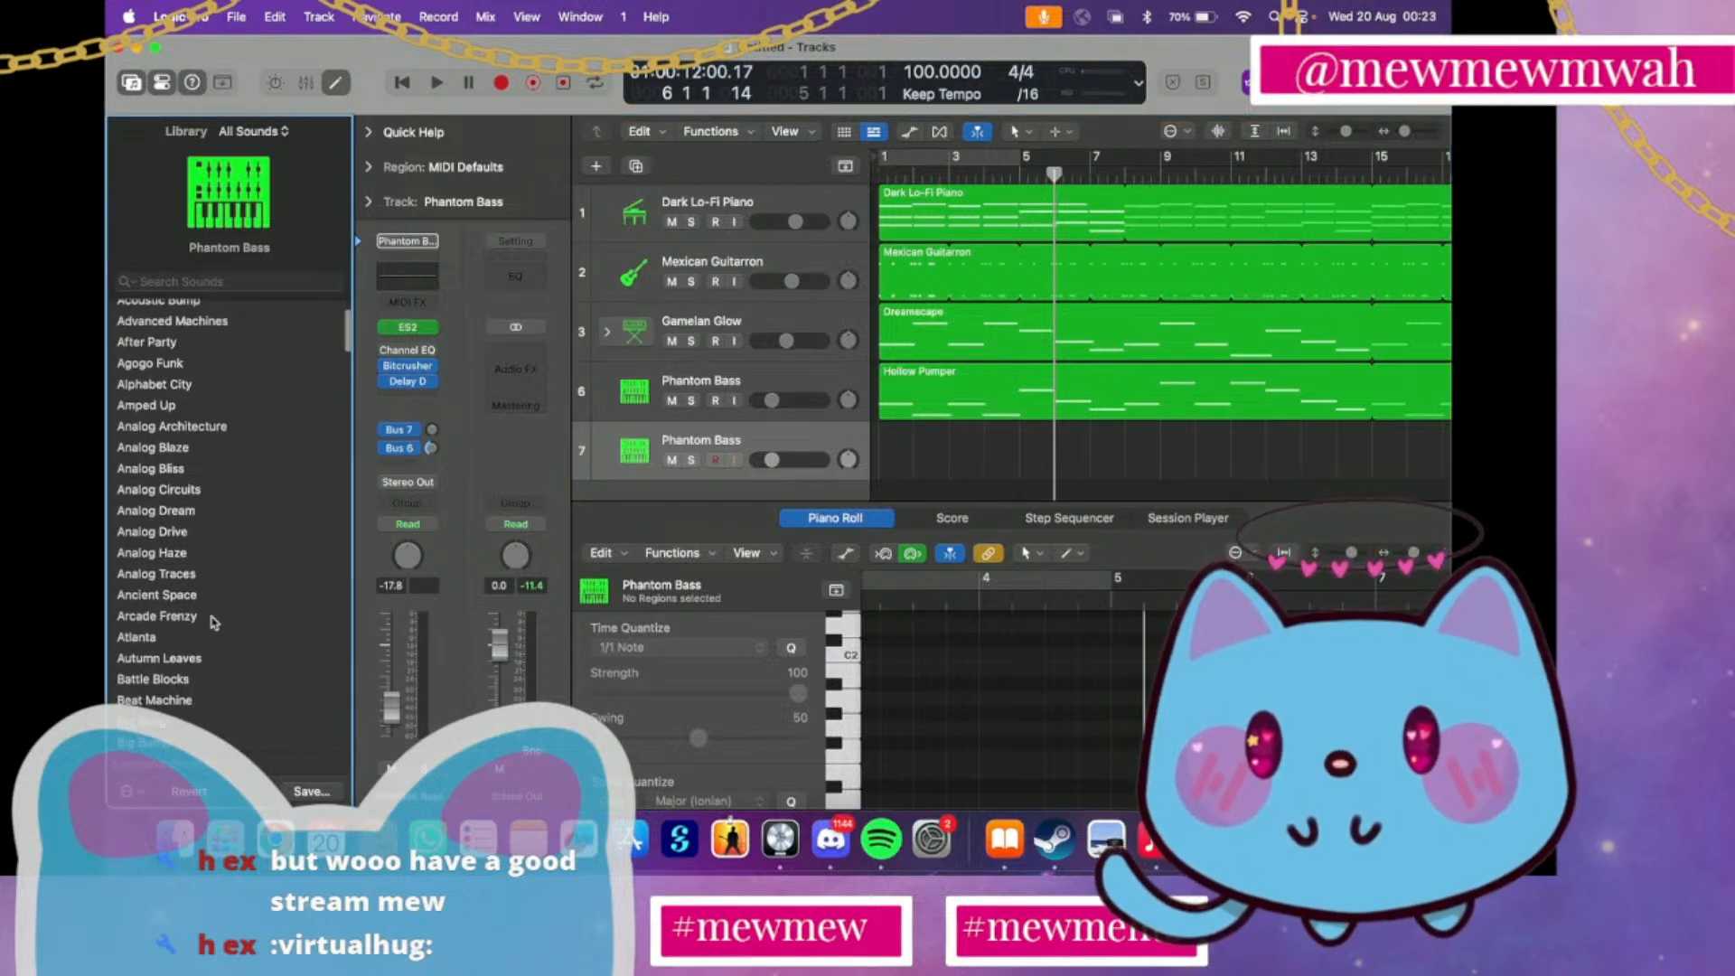
left_click(207, 661)
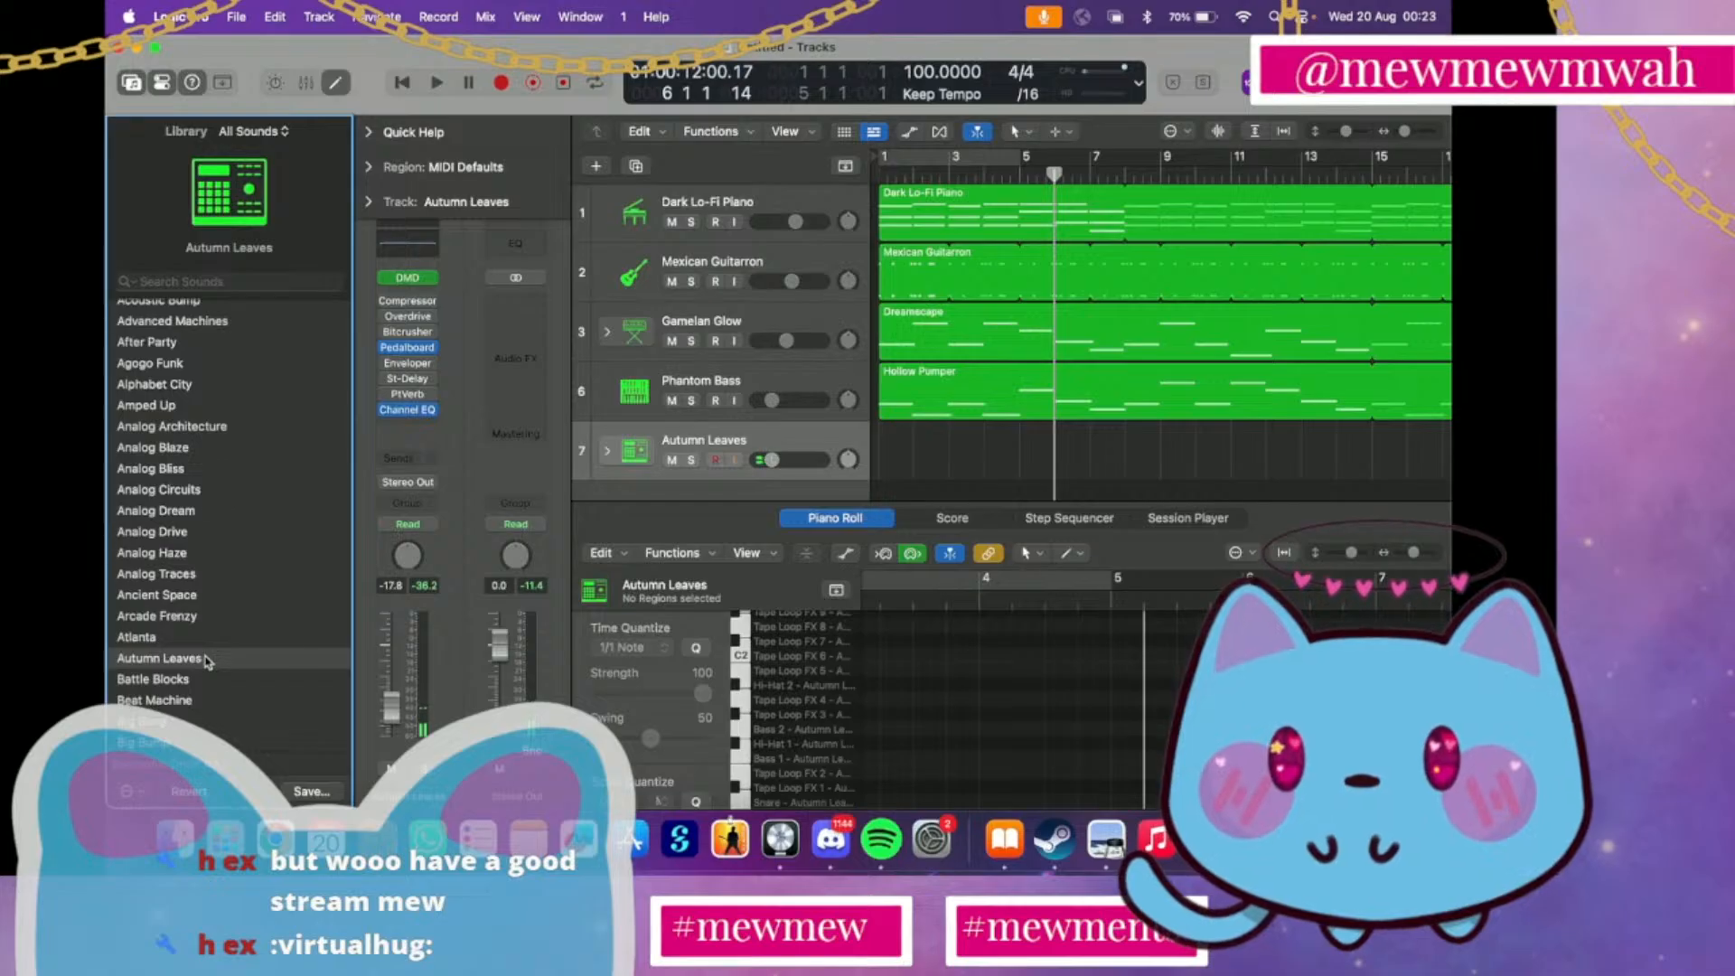
left_click_drag(766, 459, 774, 459)
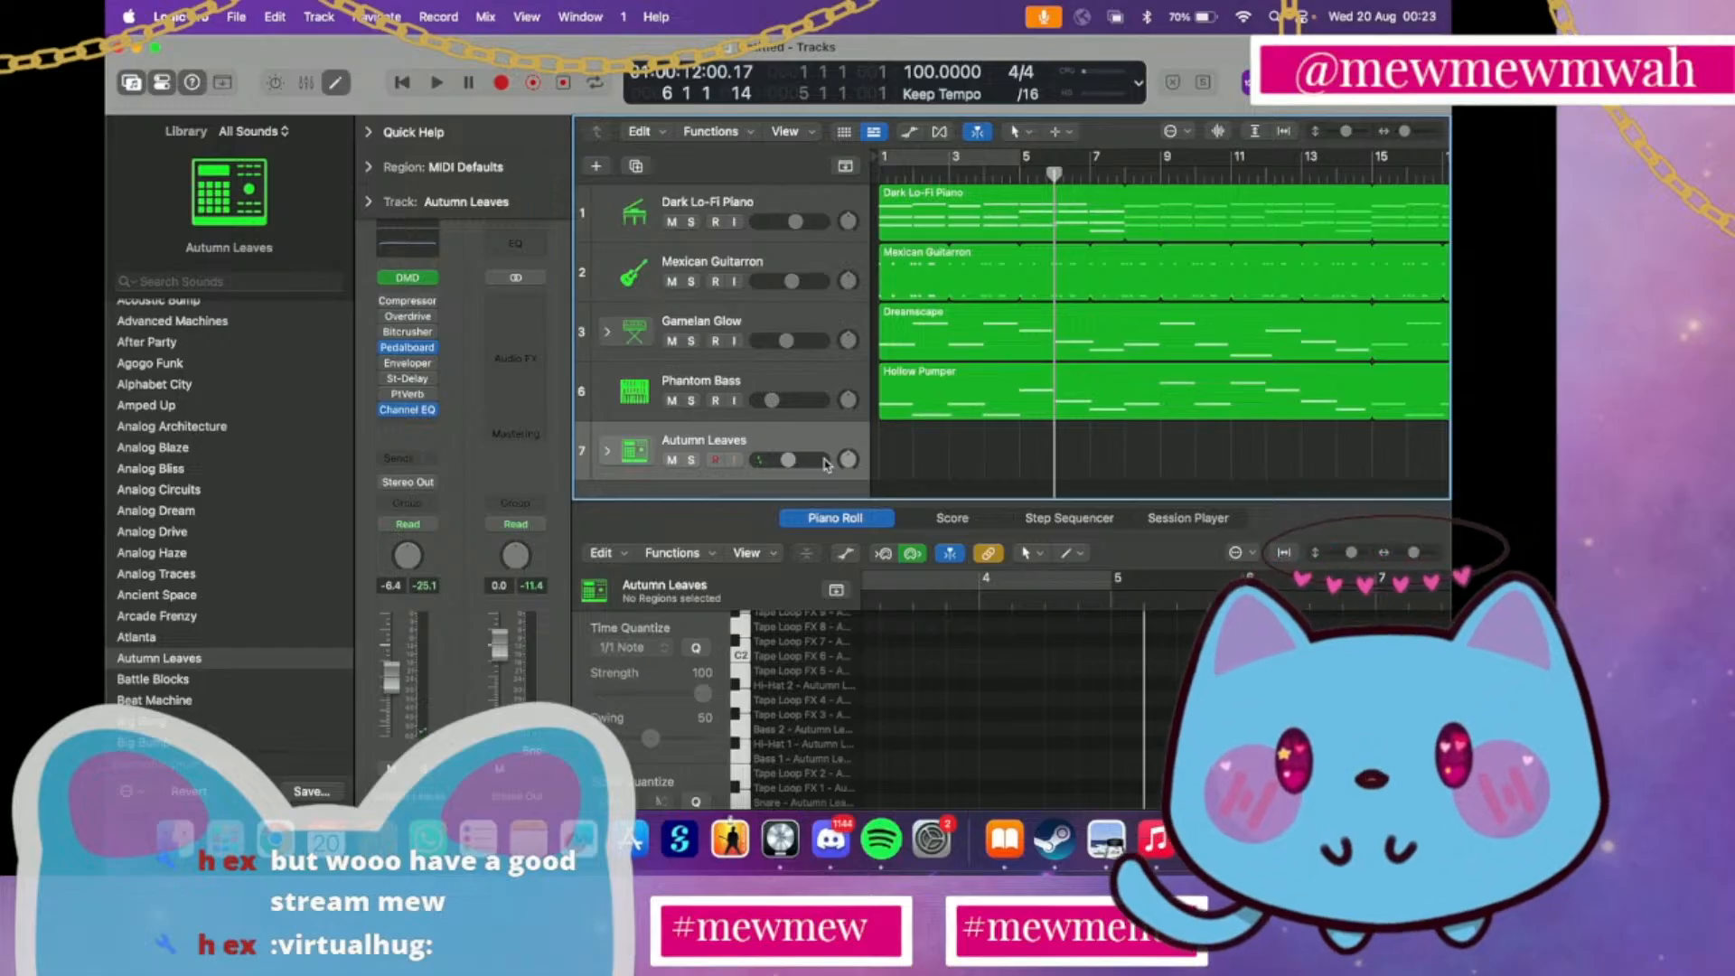
Replace the Autumn Leaves kit with Analog Traces on the drum track and briefly play the song from the beginning
left_click(242, 576)
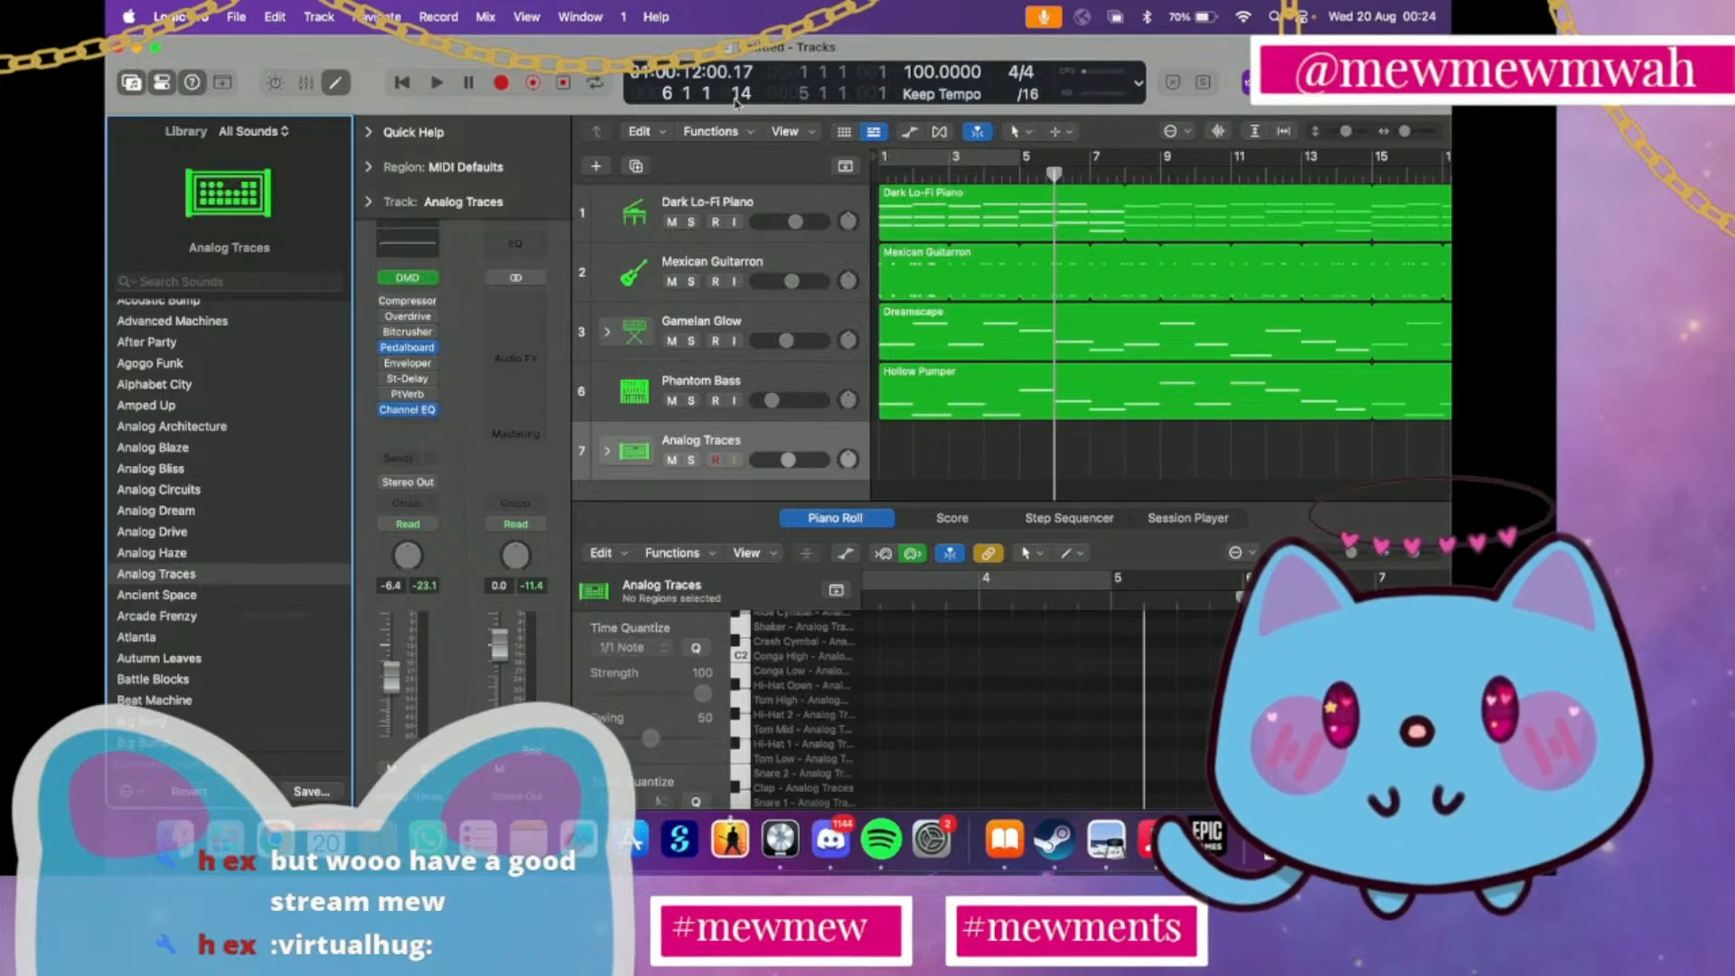
left_click(878, 178)
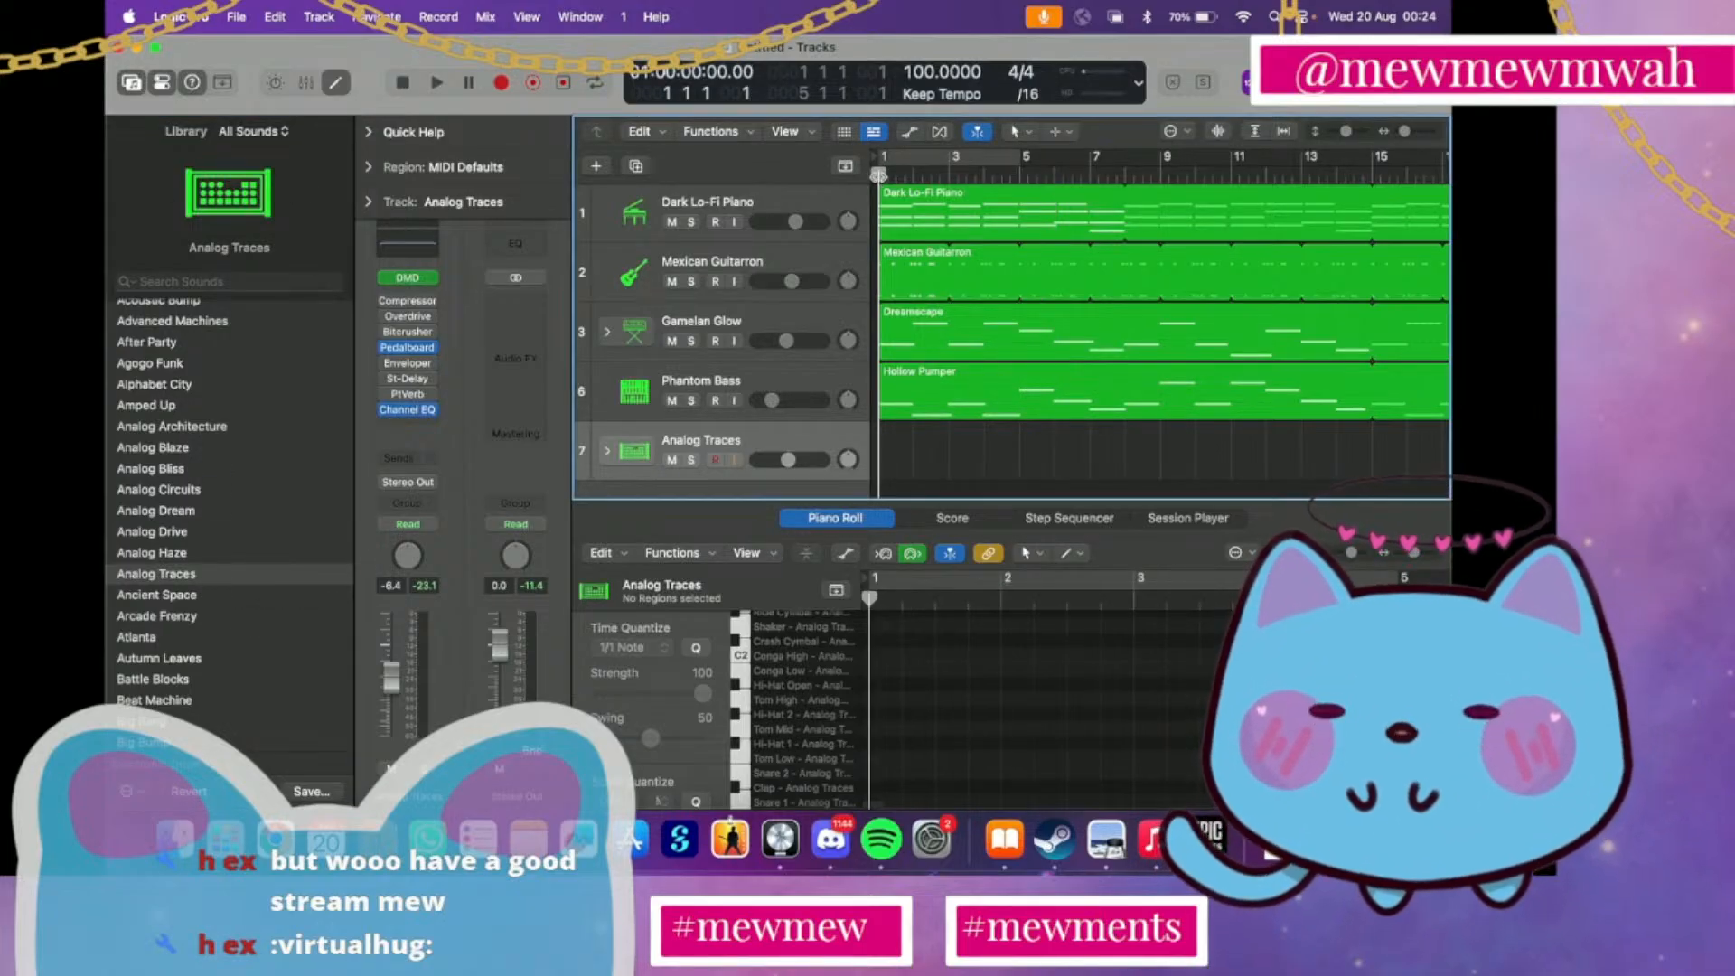
key("space")
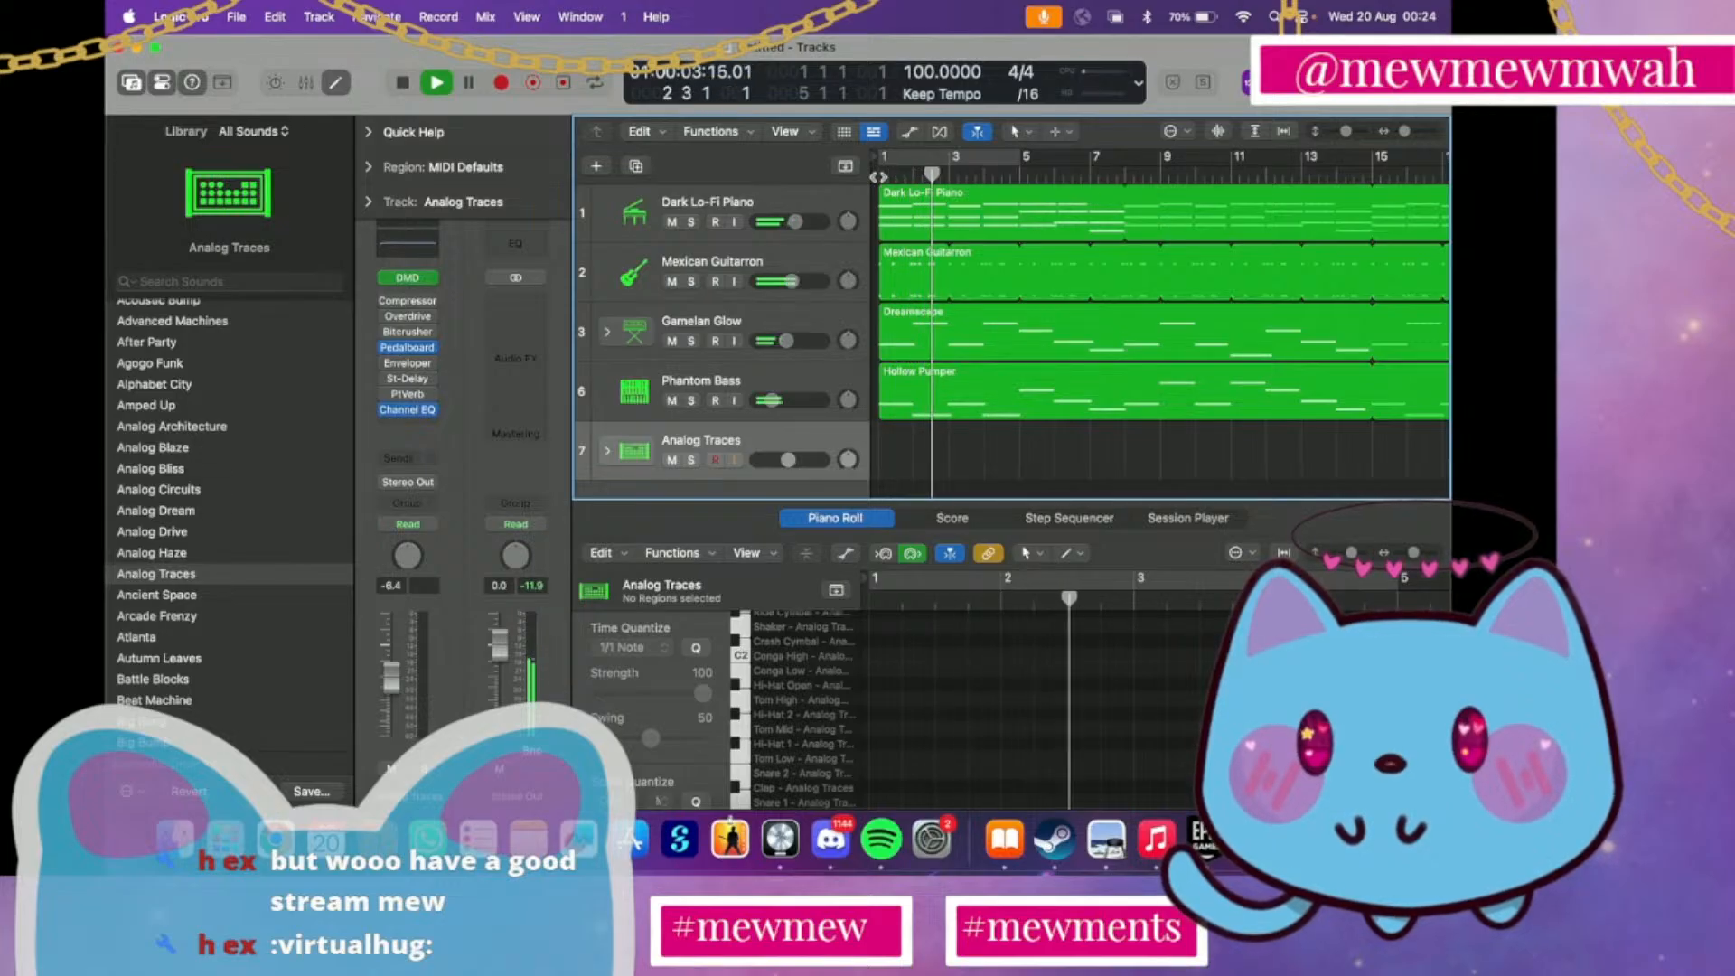
key("space")
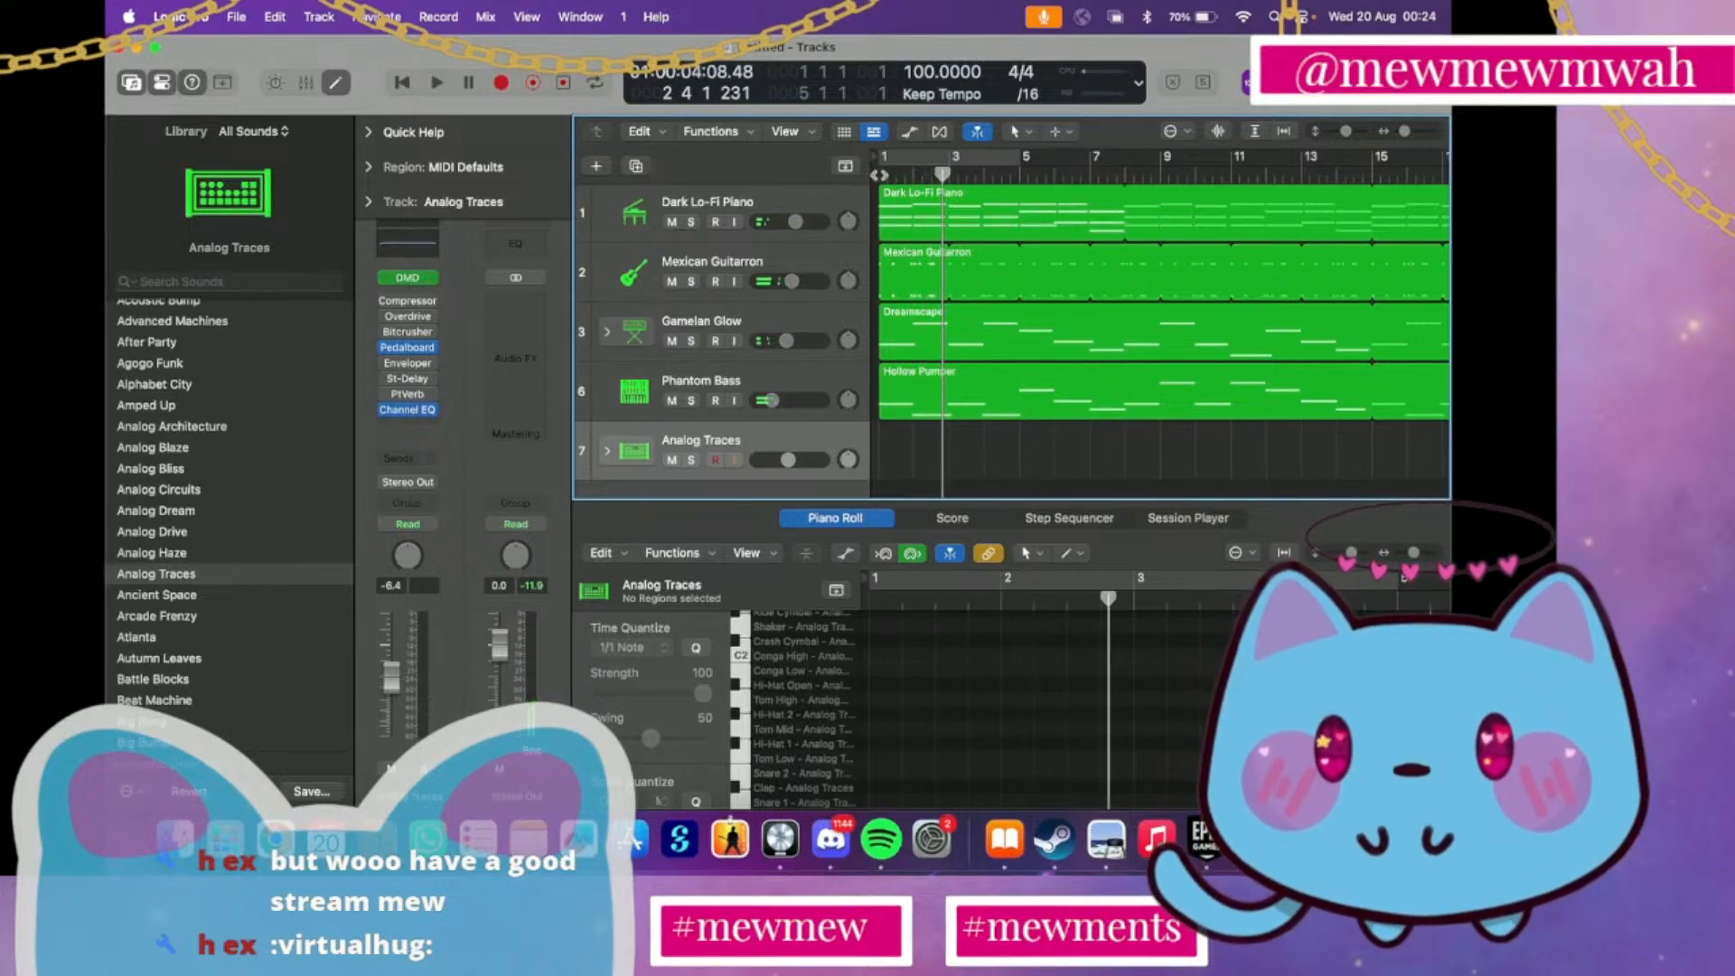
key("Return")
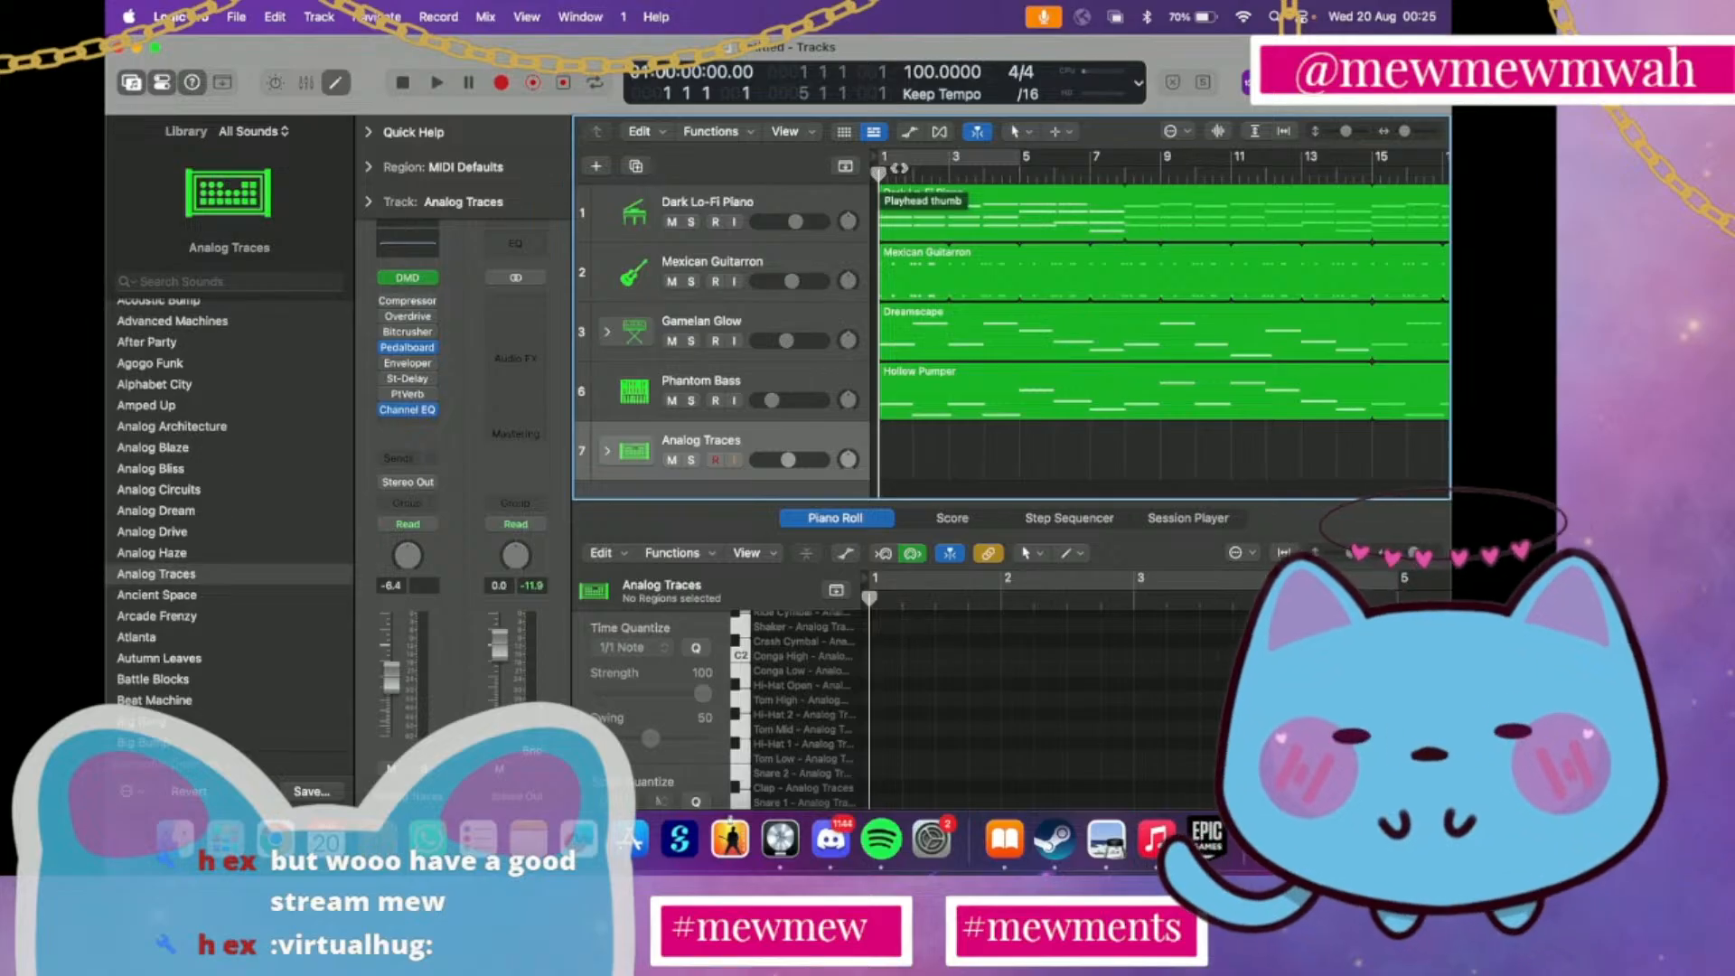
Enable a playback cycle covering bars 1 to 36 and play the opening bars of the arrangement
left_click(1012, 167)
left_click_drag(1019, 167, 1304, 171)
key("space")
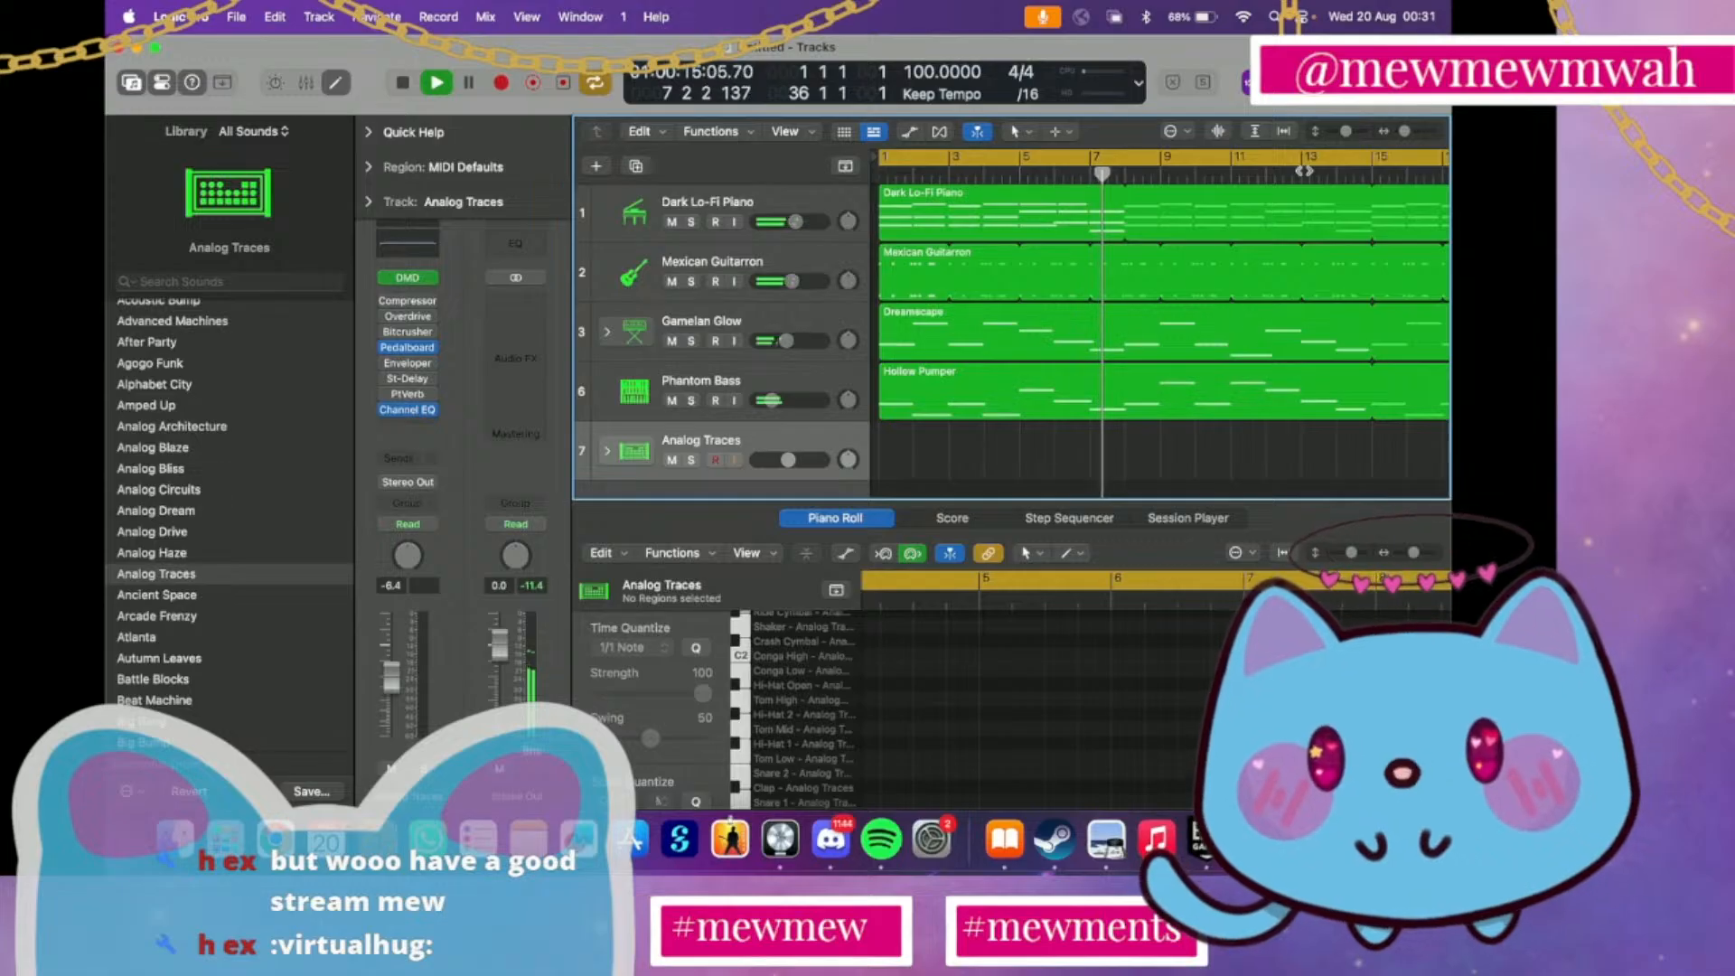
key("space")
Replace the Piano Roll with the Smart Controls, play the arrangement from bar 1 to about bar 34, and hide the Smart Controls
key("b")
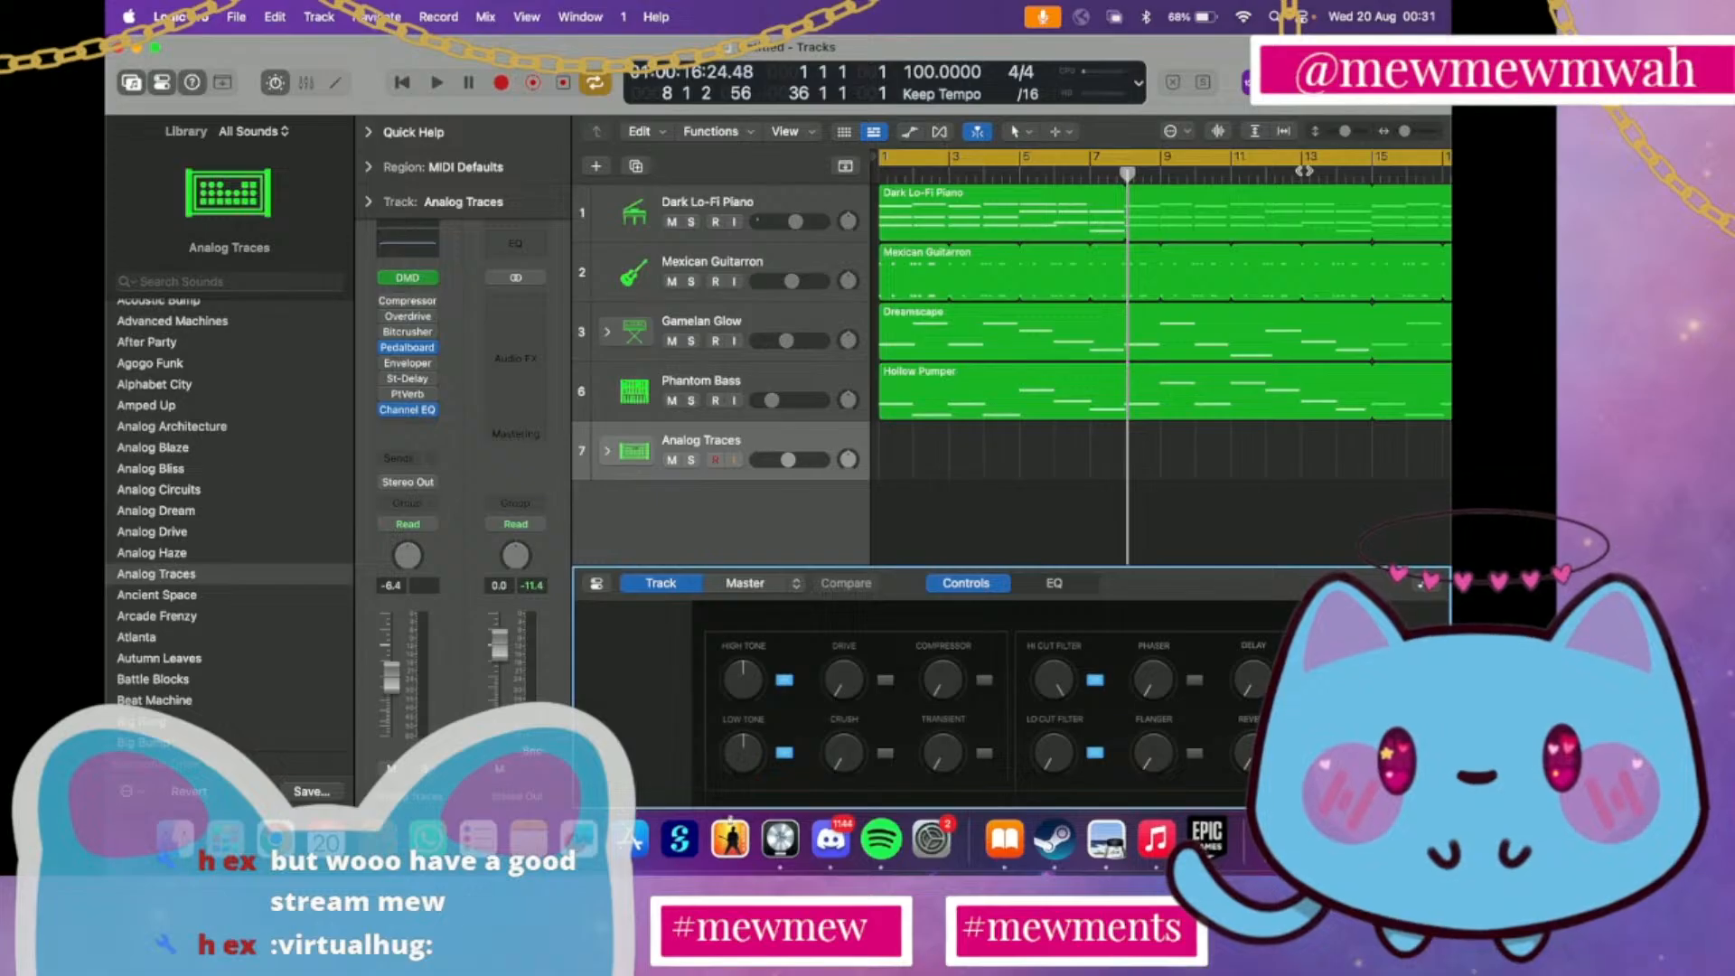
key("Return")
key("space")
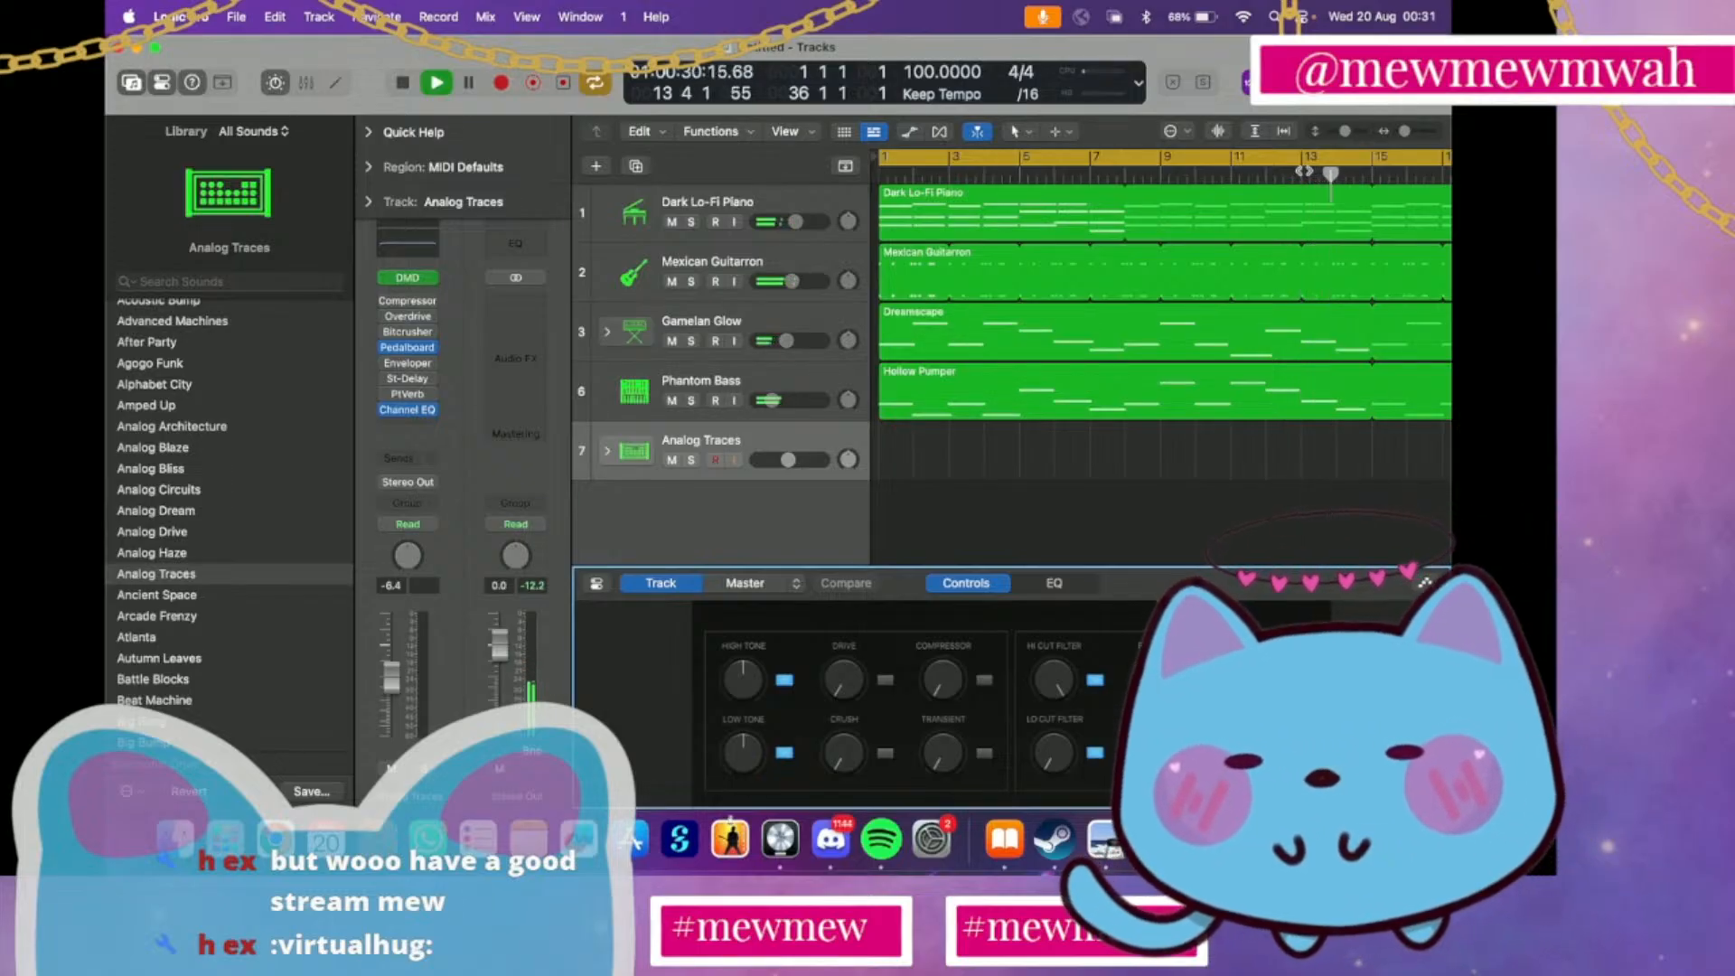
key("b")
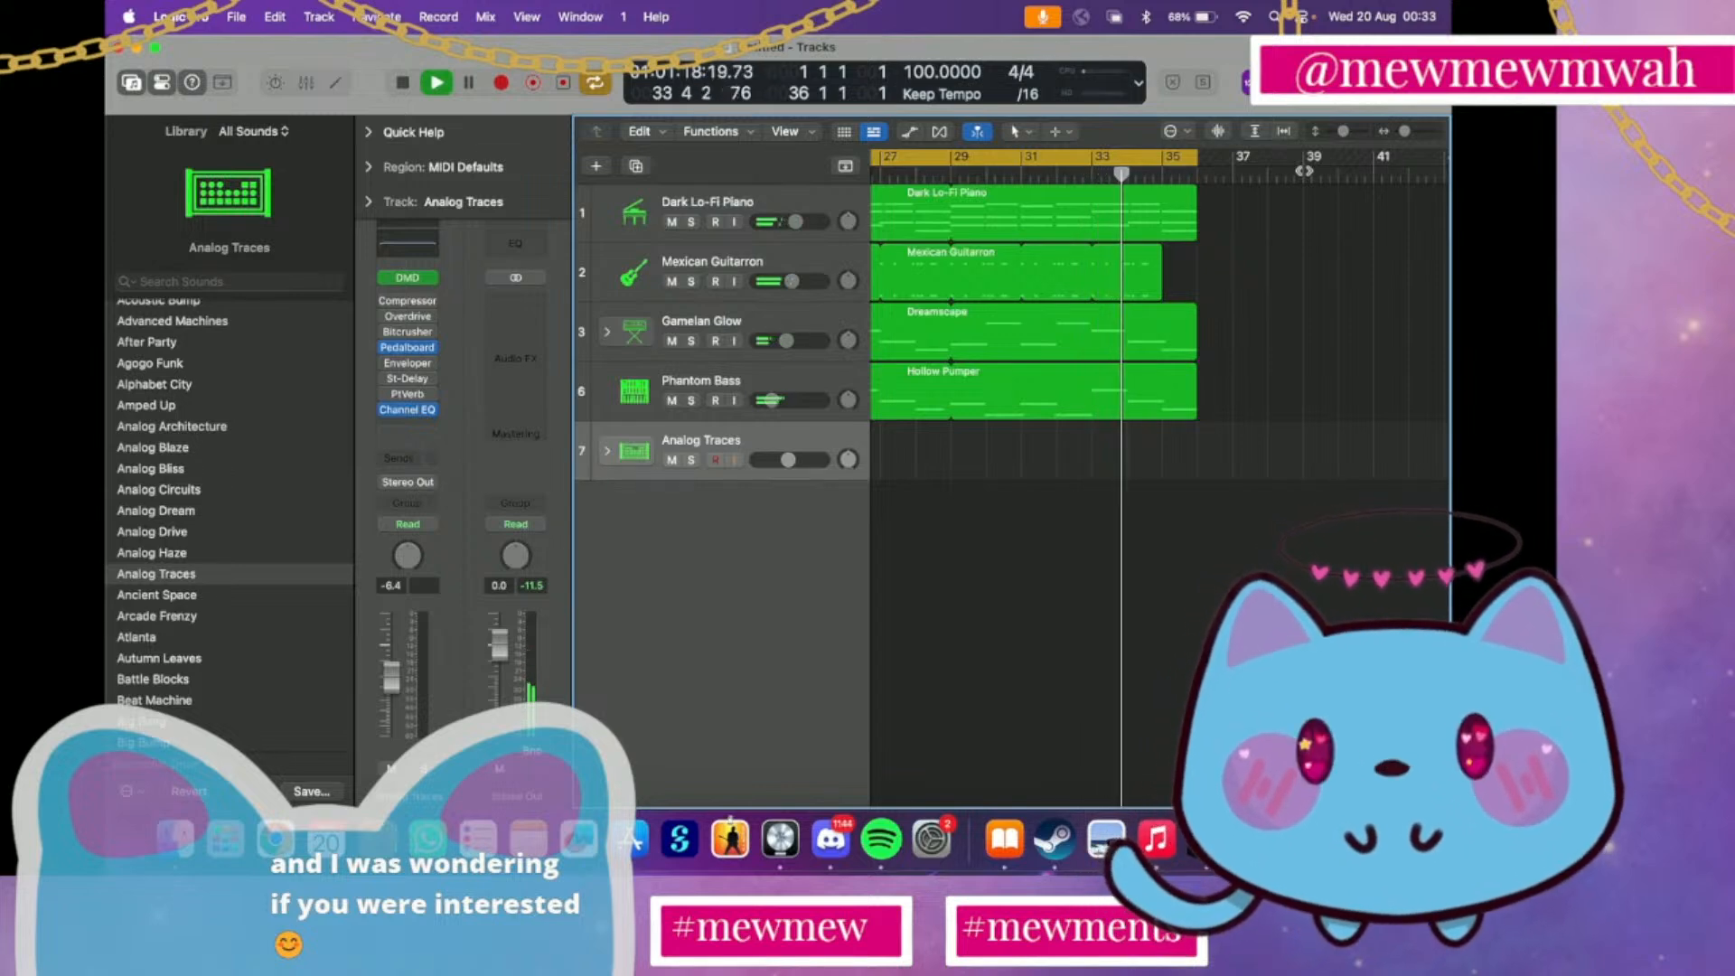
key("space")
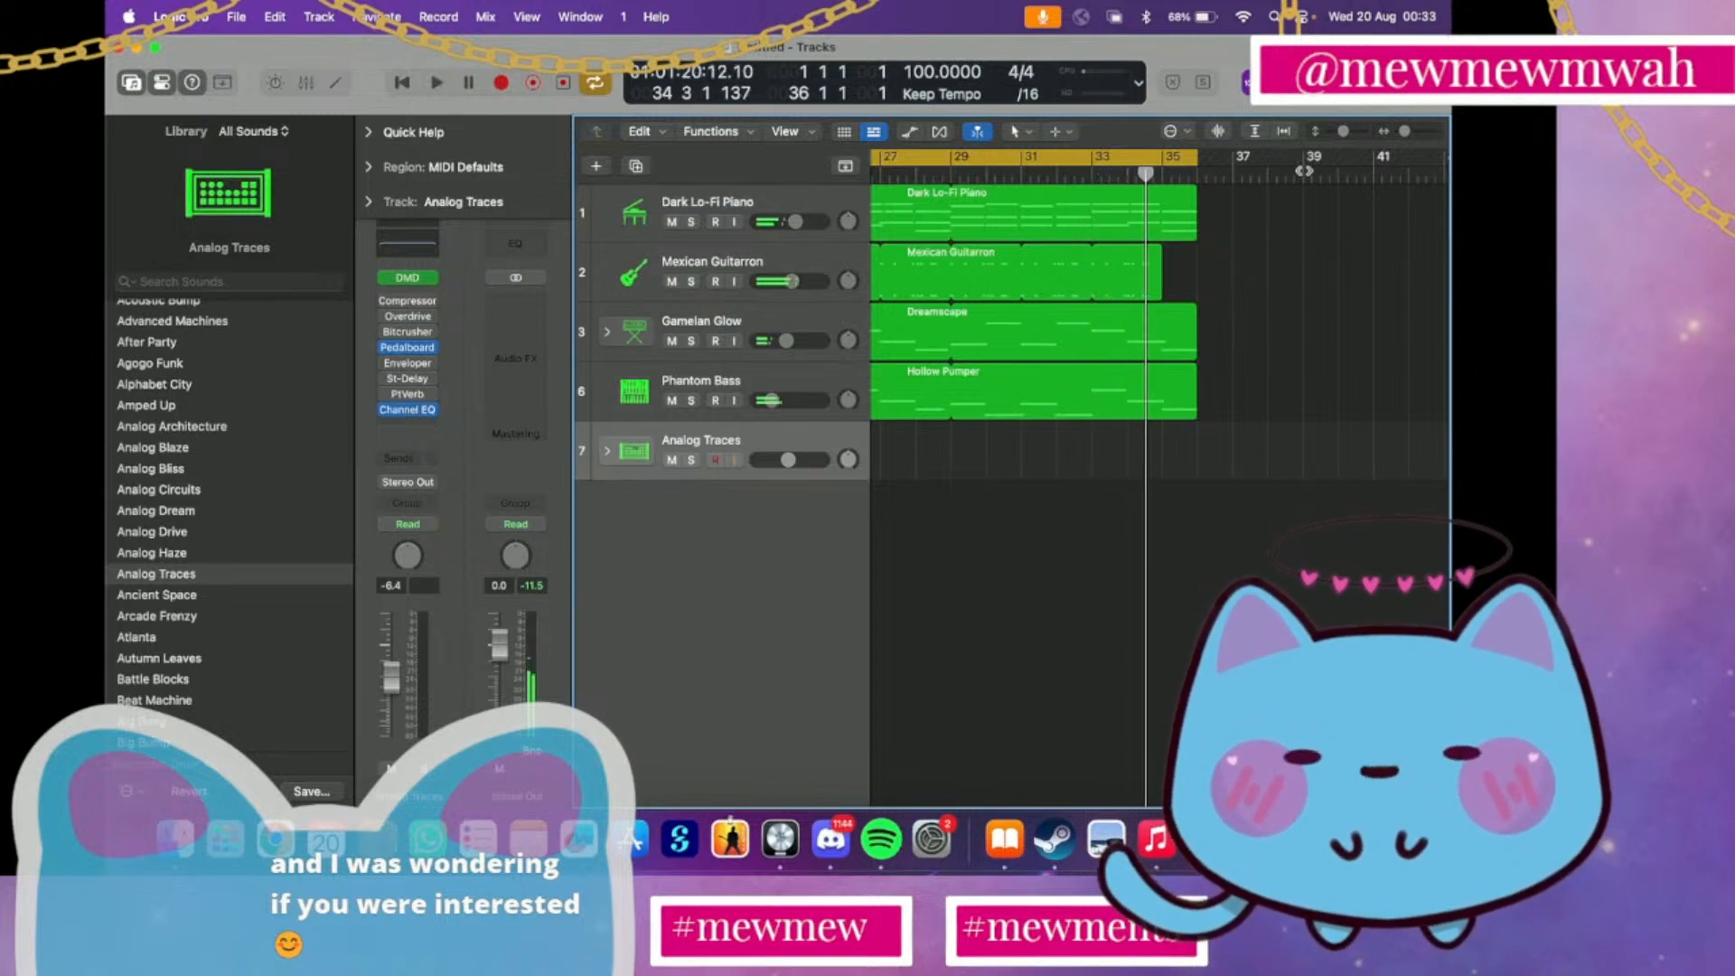
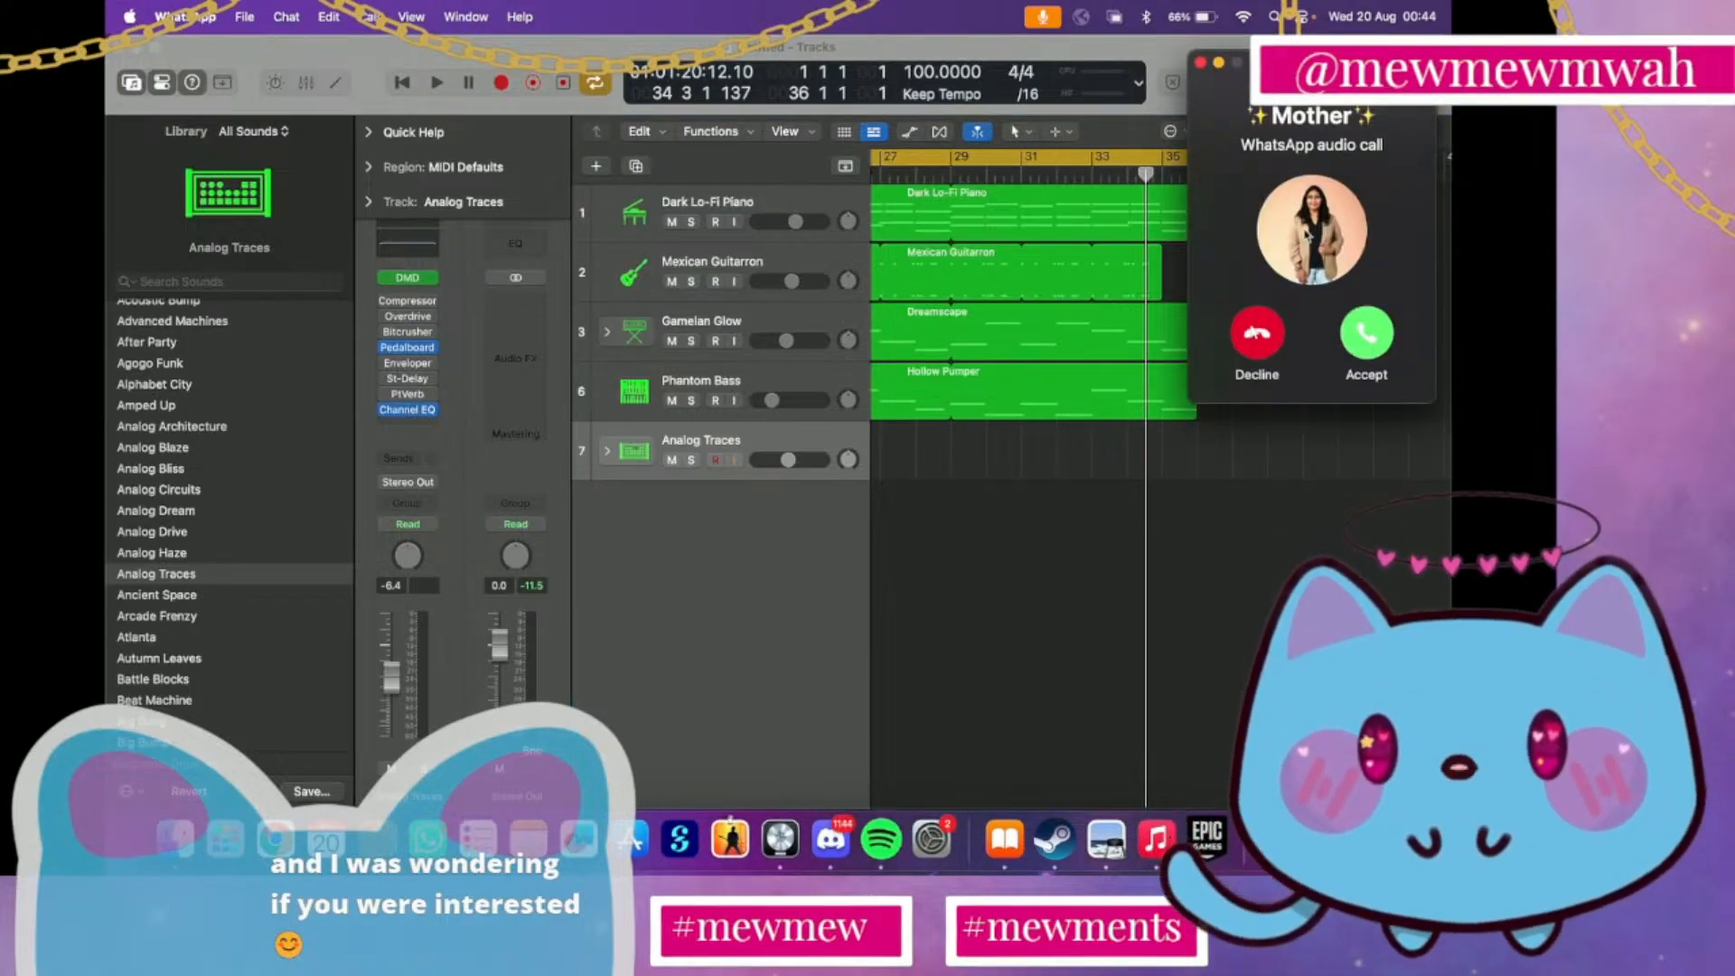
Decline the incoming WhatsApp audio call and return the playhead to bar 1 of the arrangement
left_click(1254, 332)
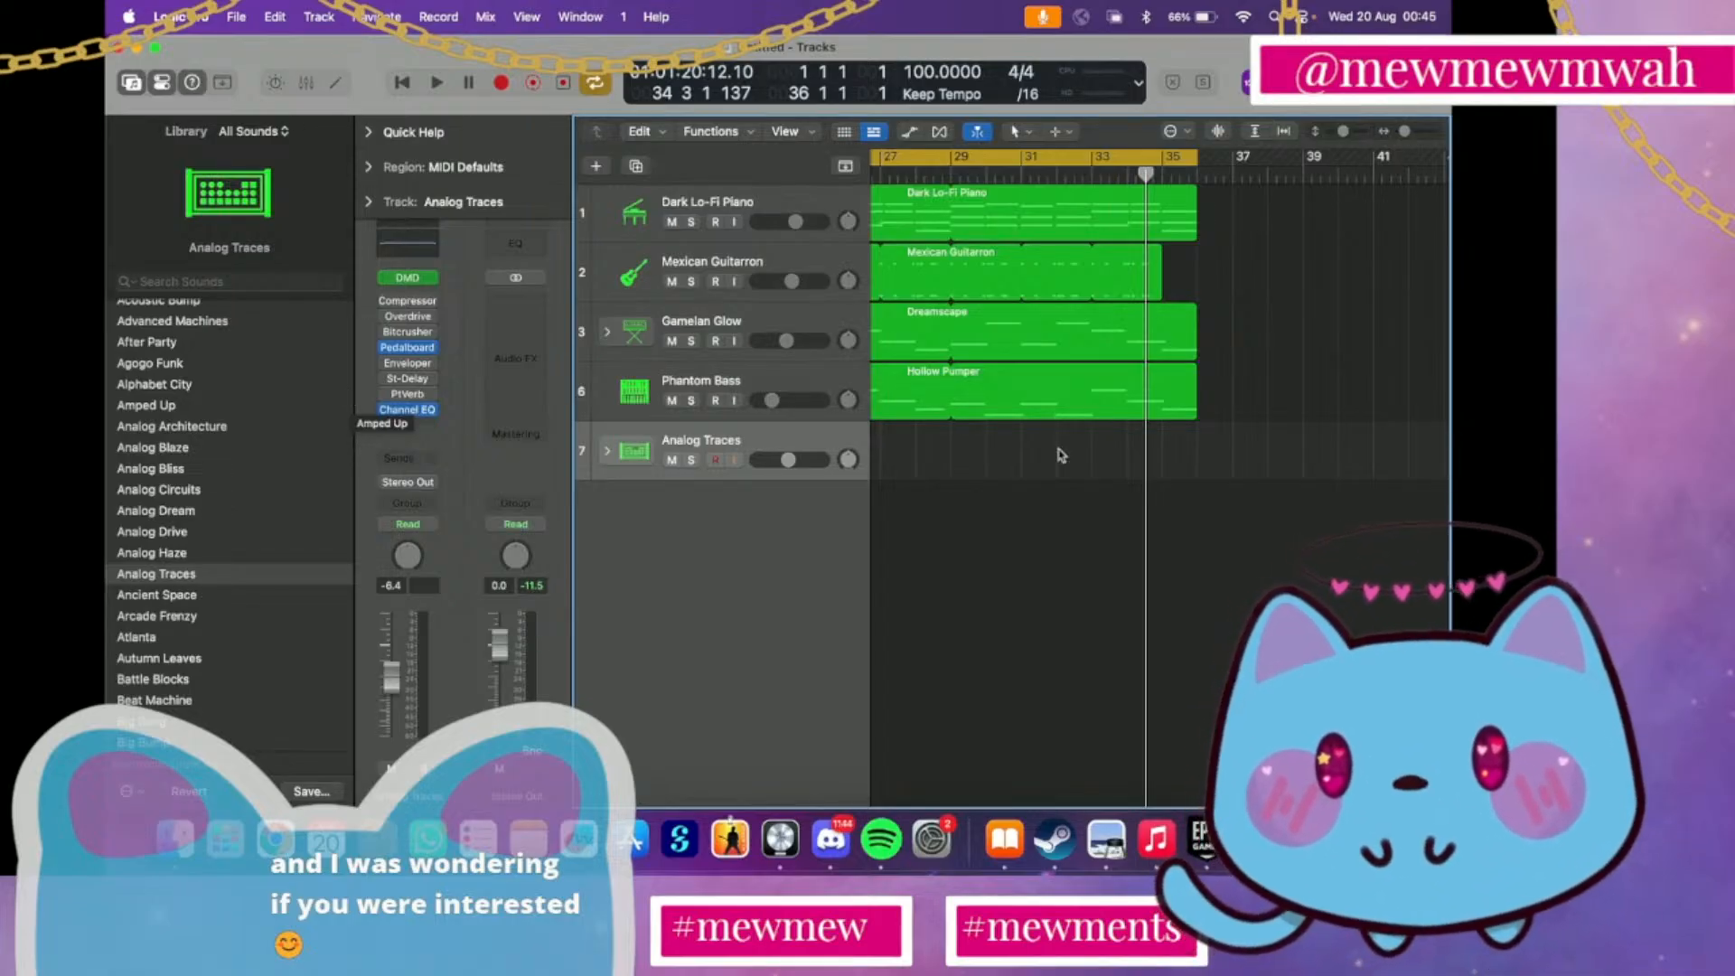
scroll(915, 191, "left", 10)
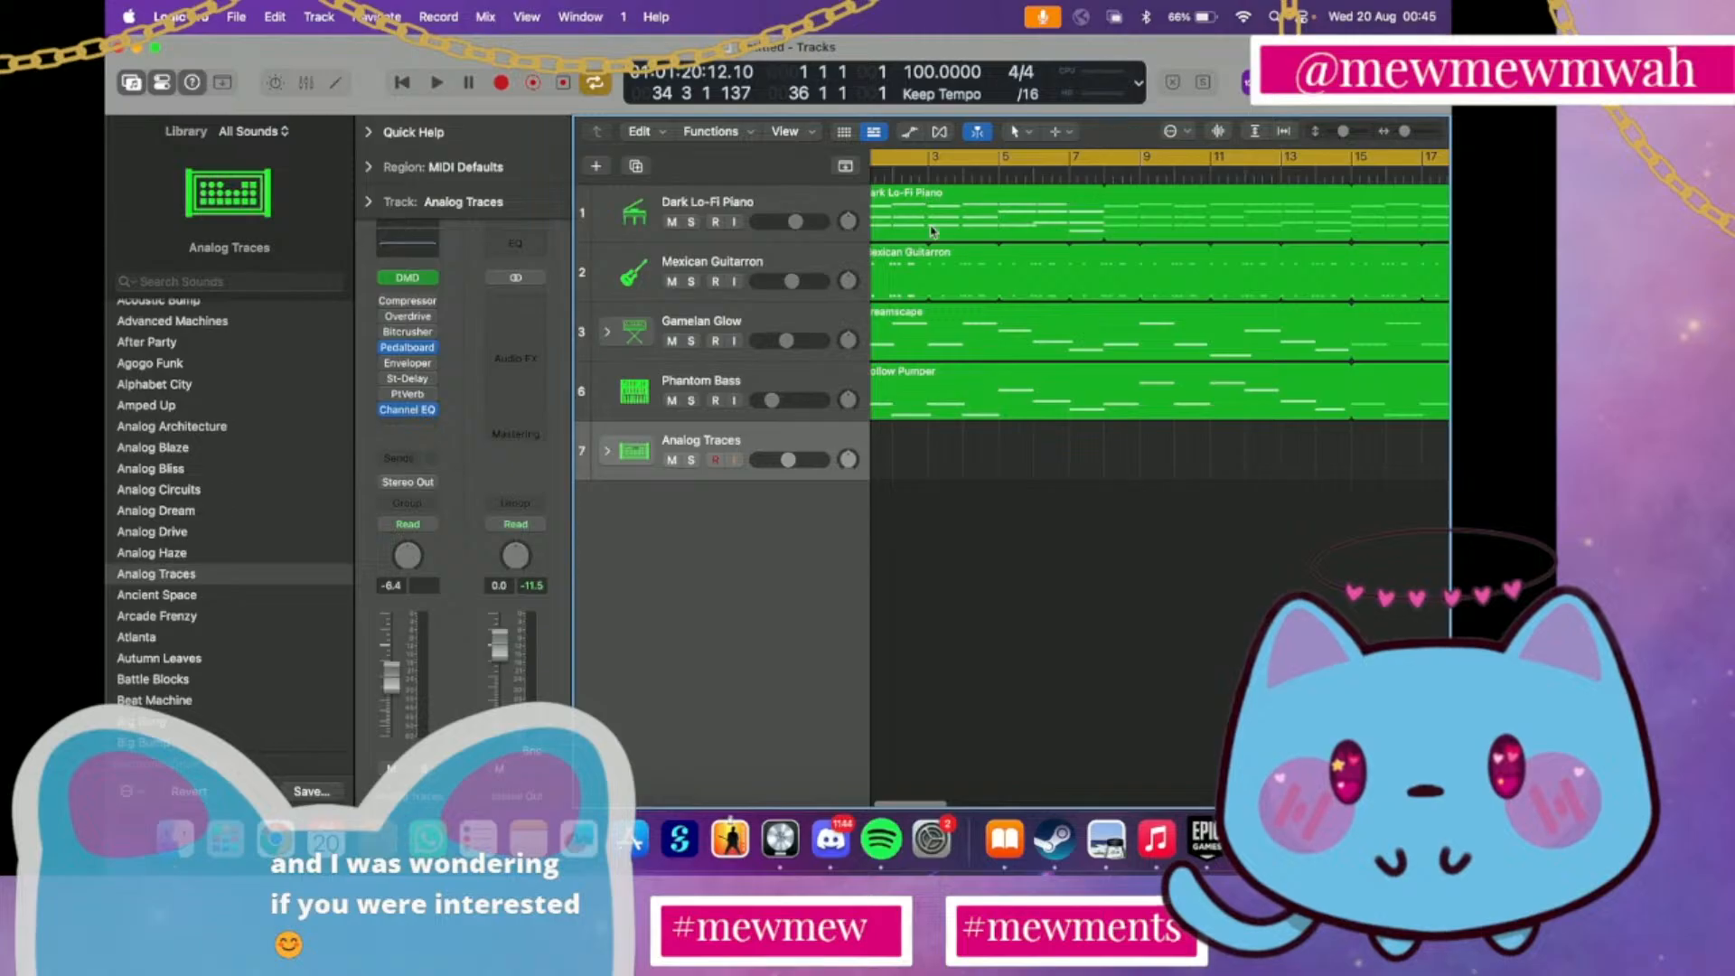
scroll(932, 232, "left", 2)
left_click(876, 173)
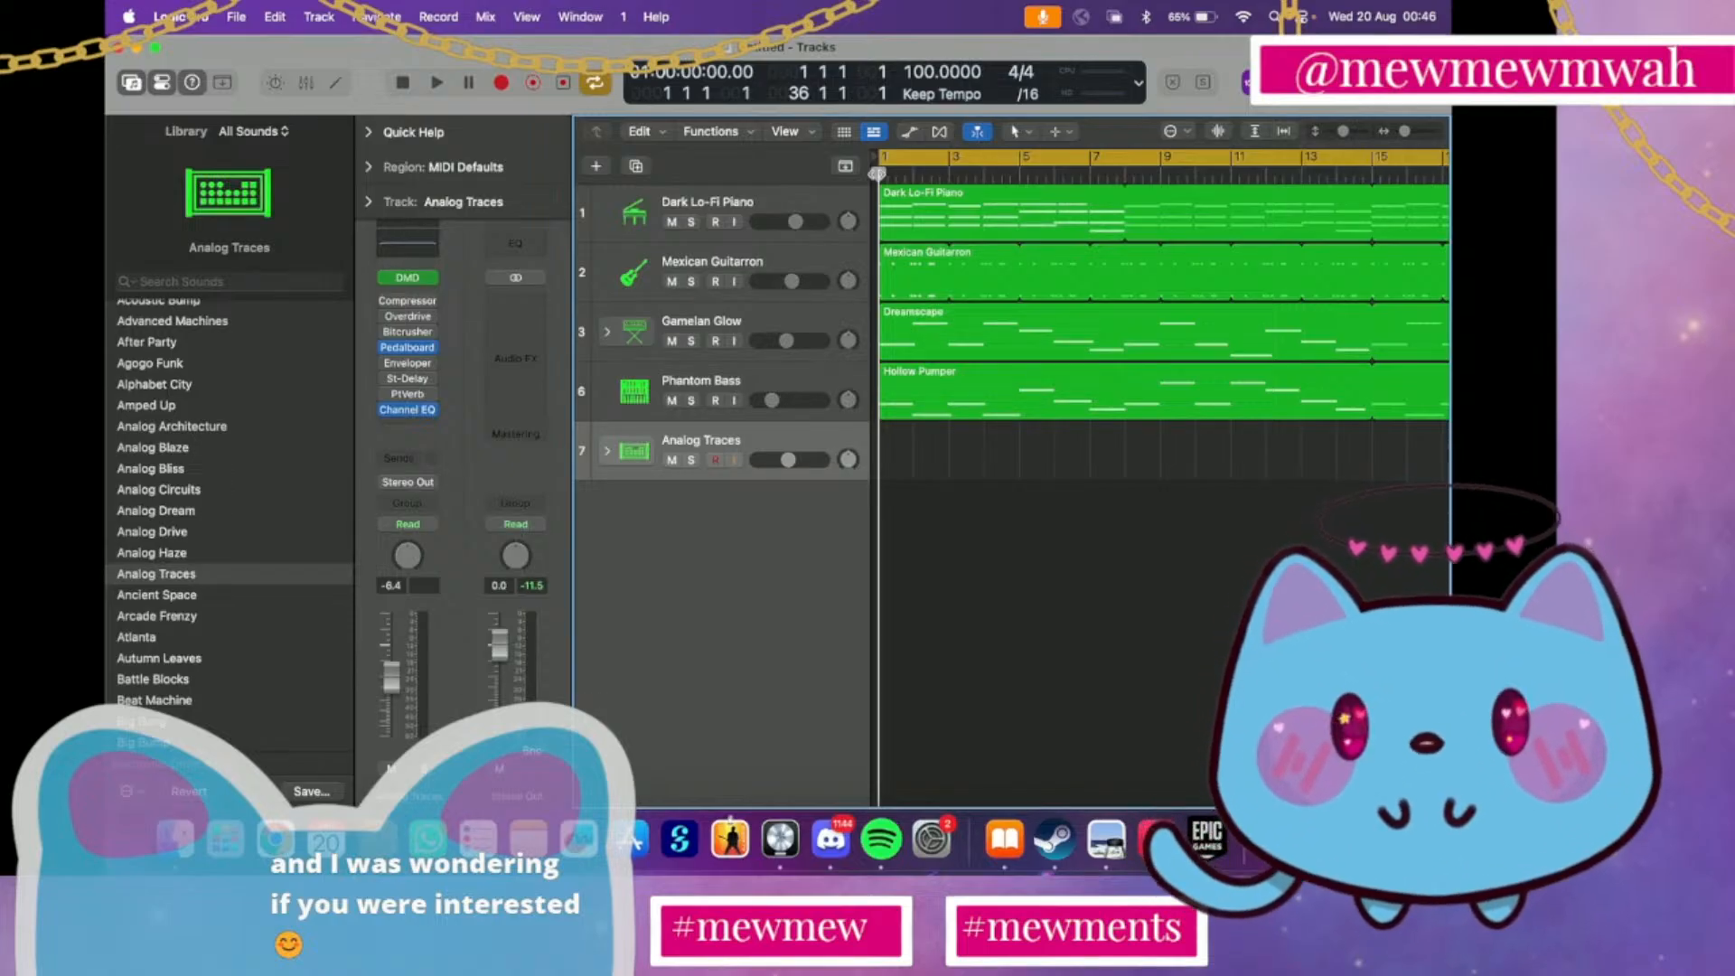
Play the arrangement from bar 1 to about bar 23, turning off the playback cycle, and return the playhead to bar 1
key("space")
left_click(1106, 168)
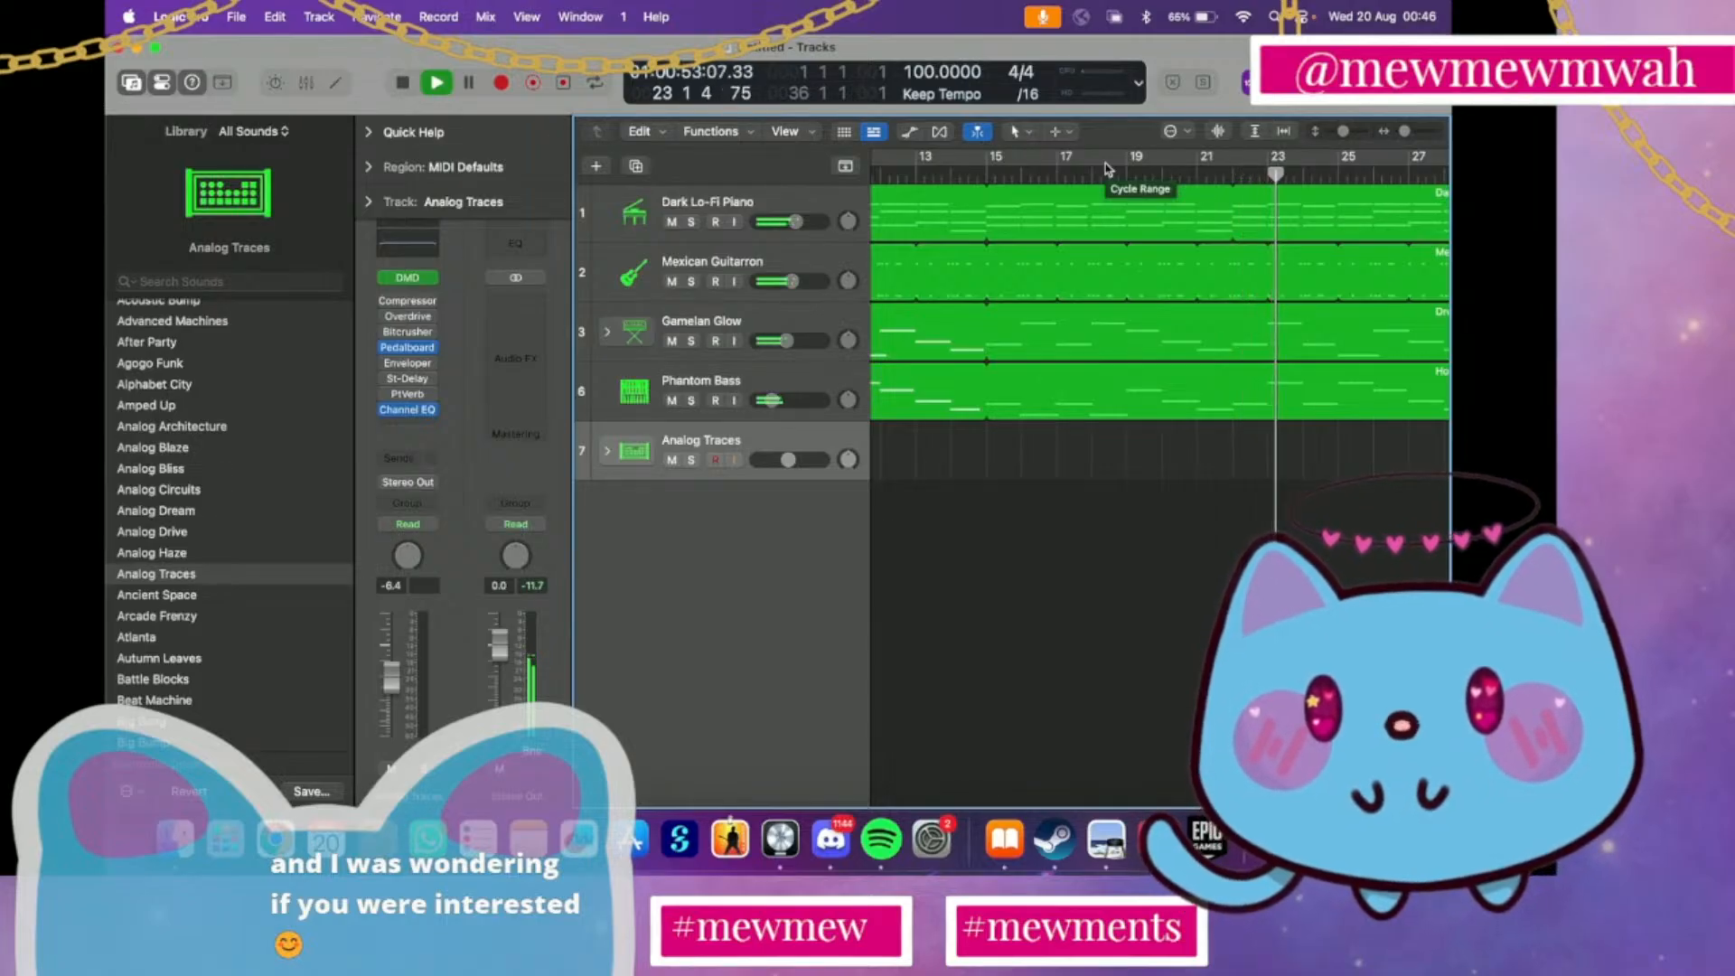
key("space")
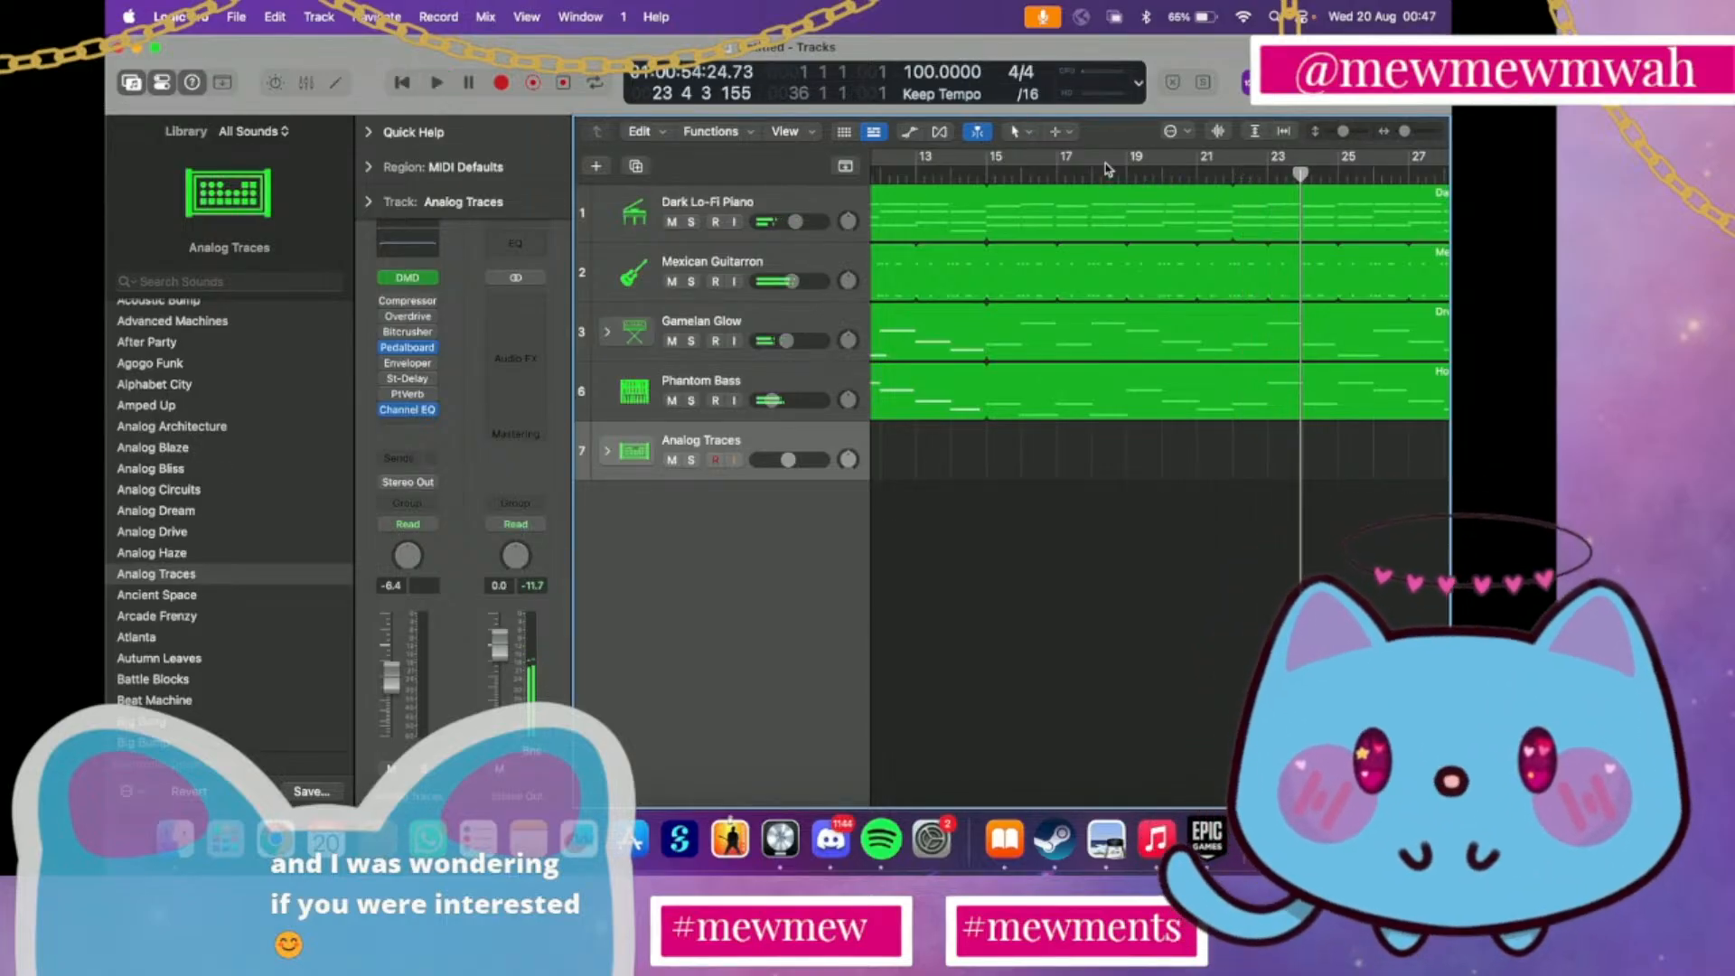
scroll(1054, 324, "left", 10)
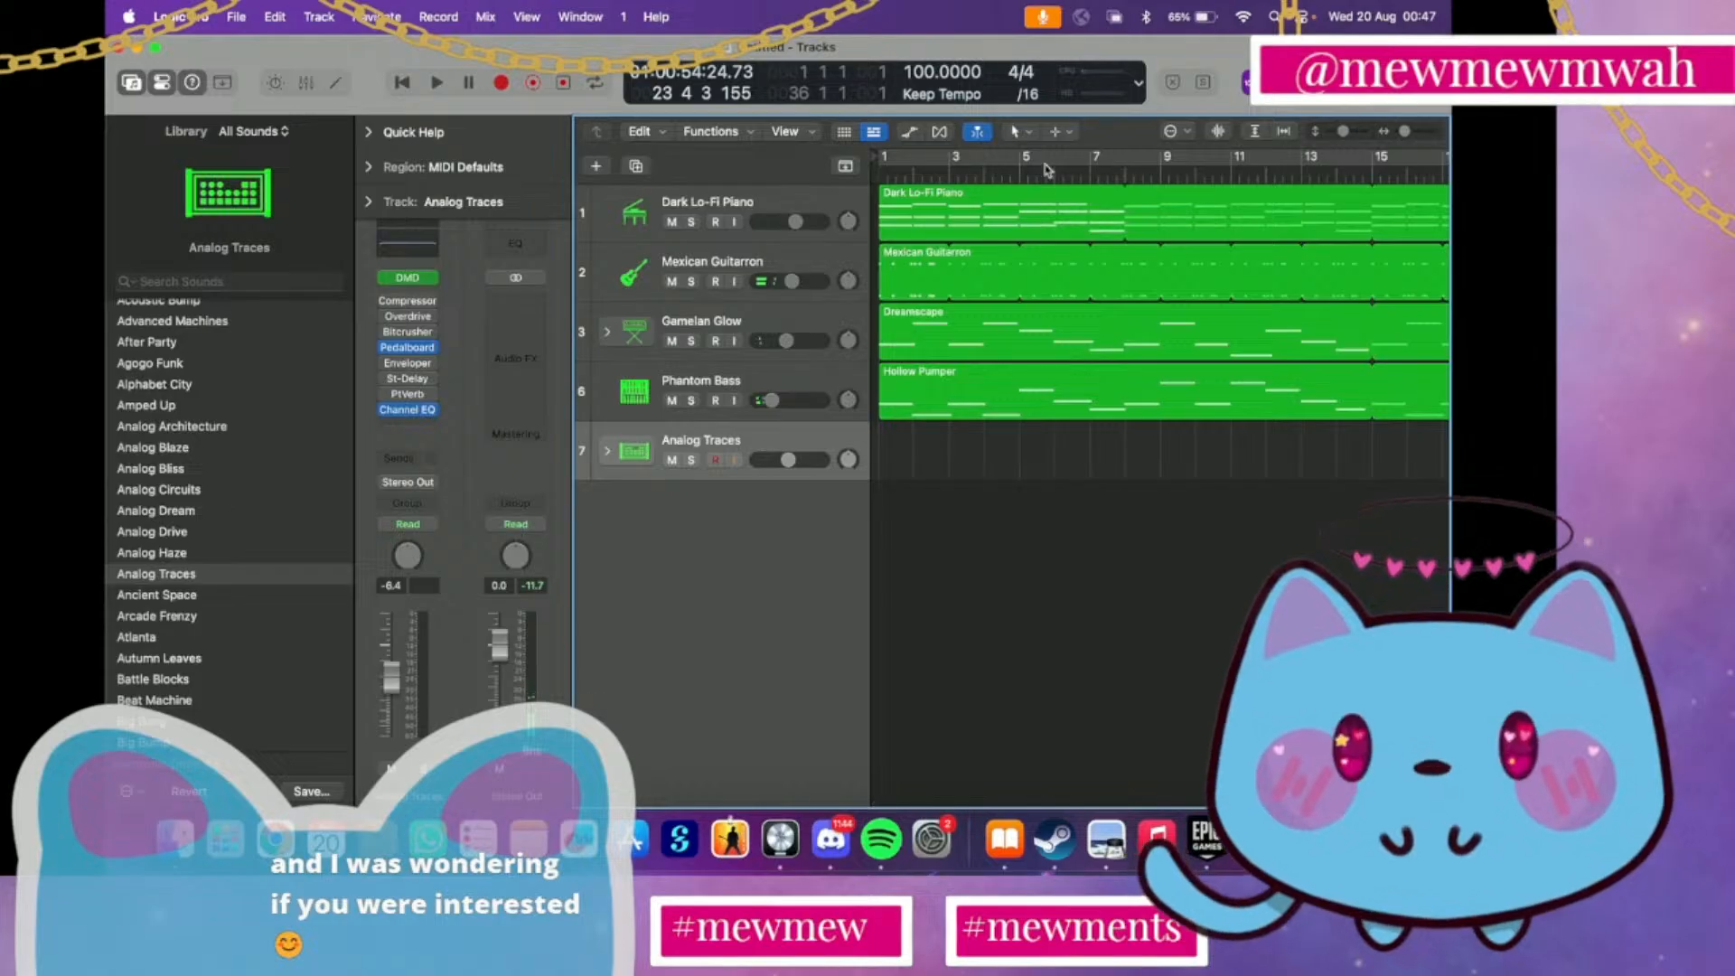
left_click(877, 178)
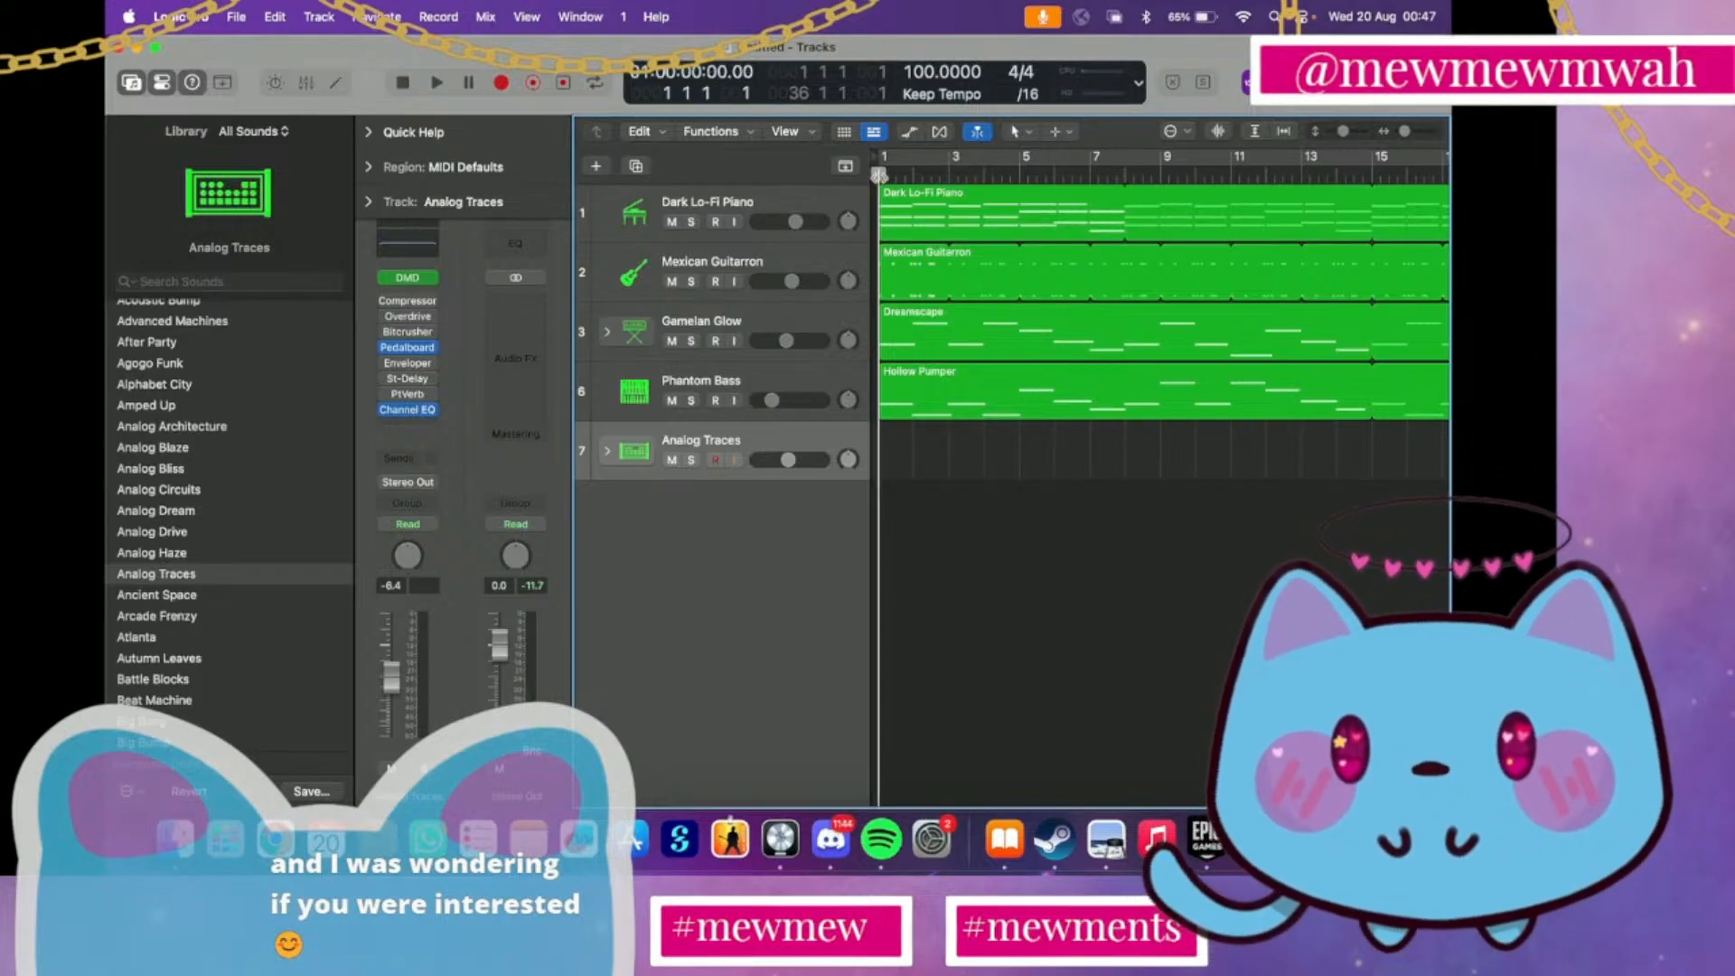